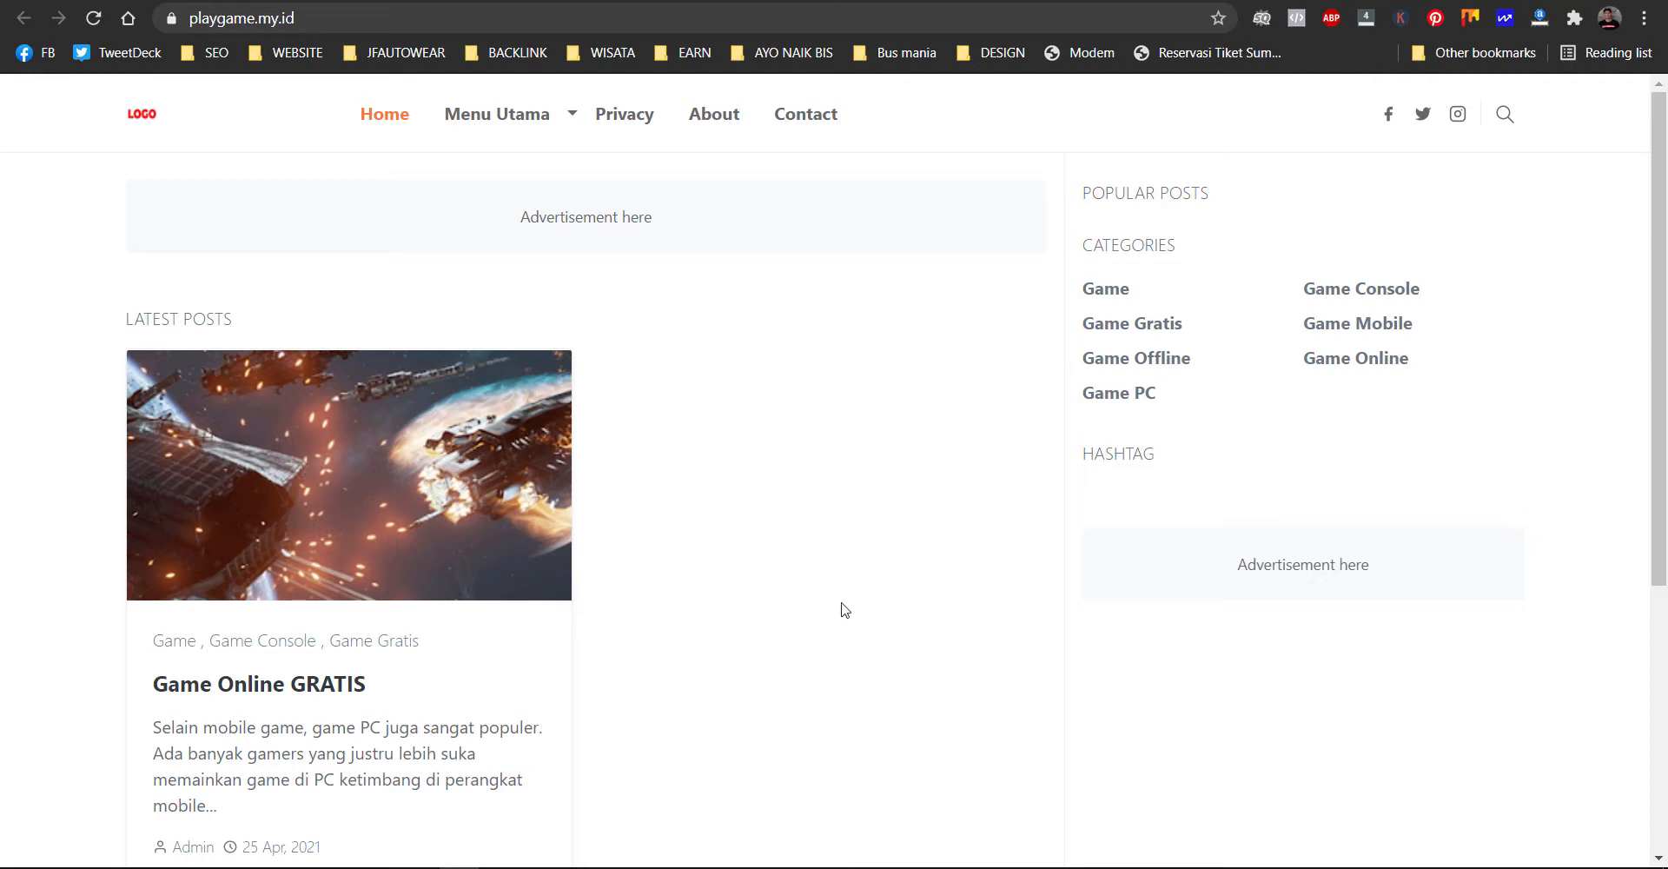
- Examine the playgame.my.id homepage, including its address, header menu, latest post, sidebar sections and footer links
scroll(779, 522, "down", 7)
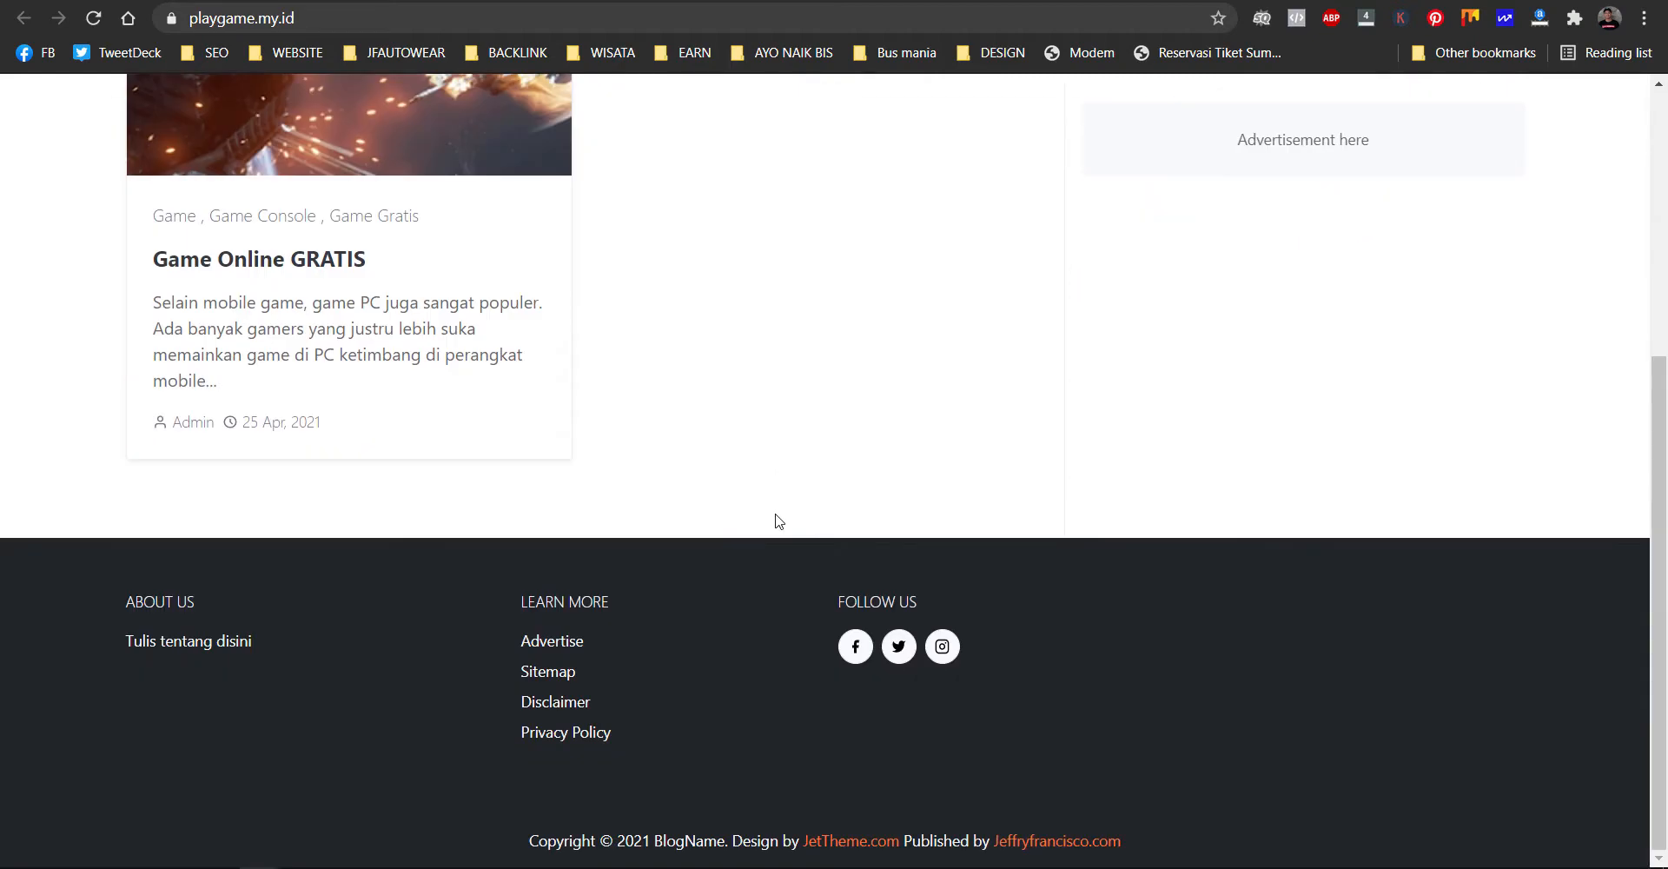
scroll(778, 521, "up", 7)
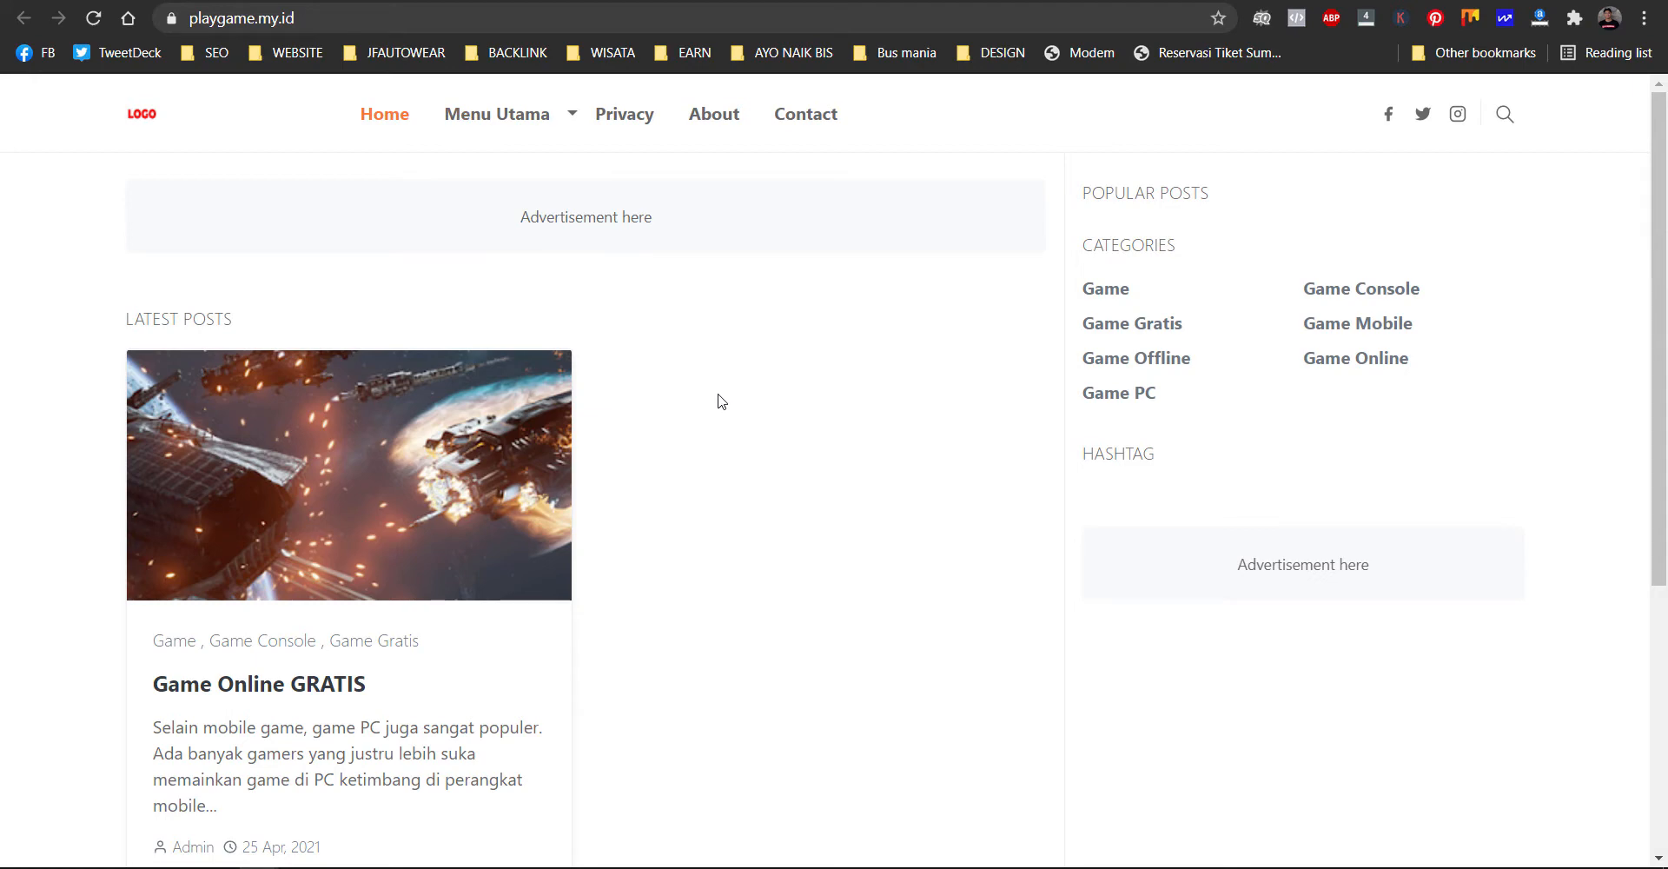
scroll(718, 399, "down", 4)
scroll(696, 470, "up", 4)
scroll(824, 474, "down", 3)
scroll(823, 474, "up", 3)
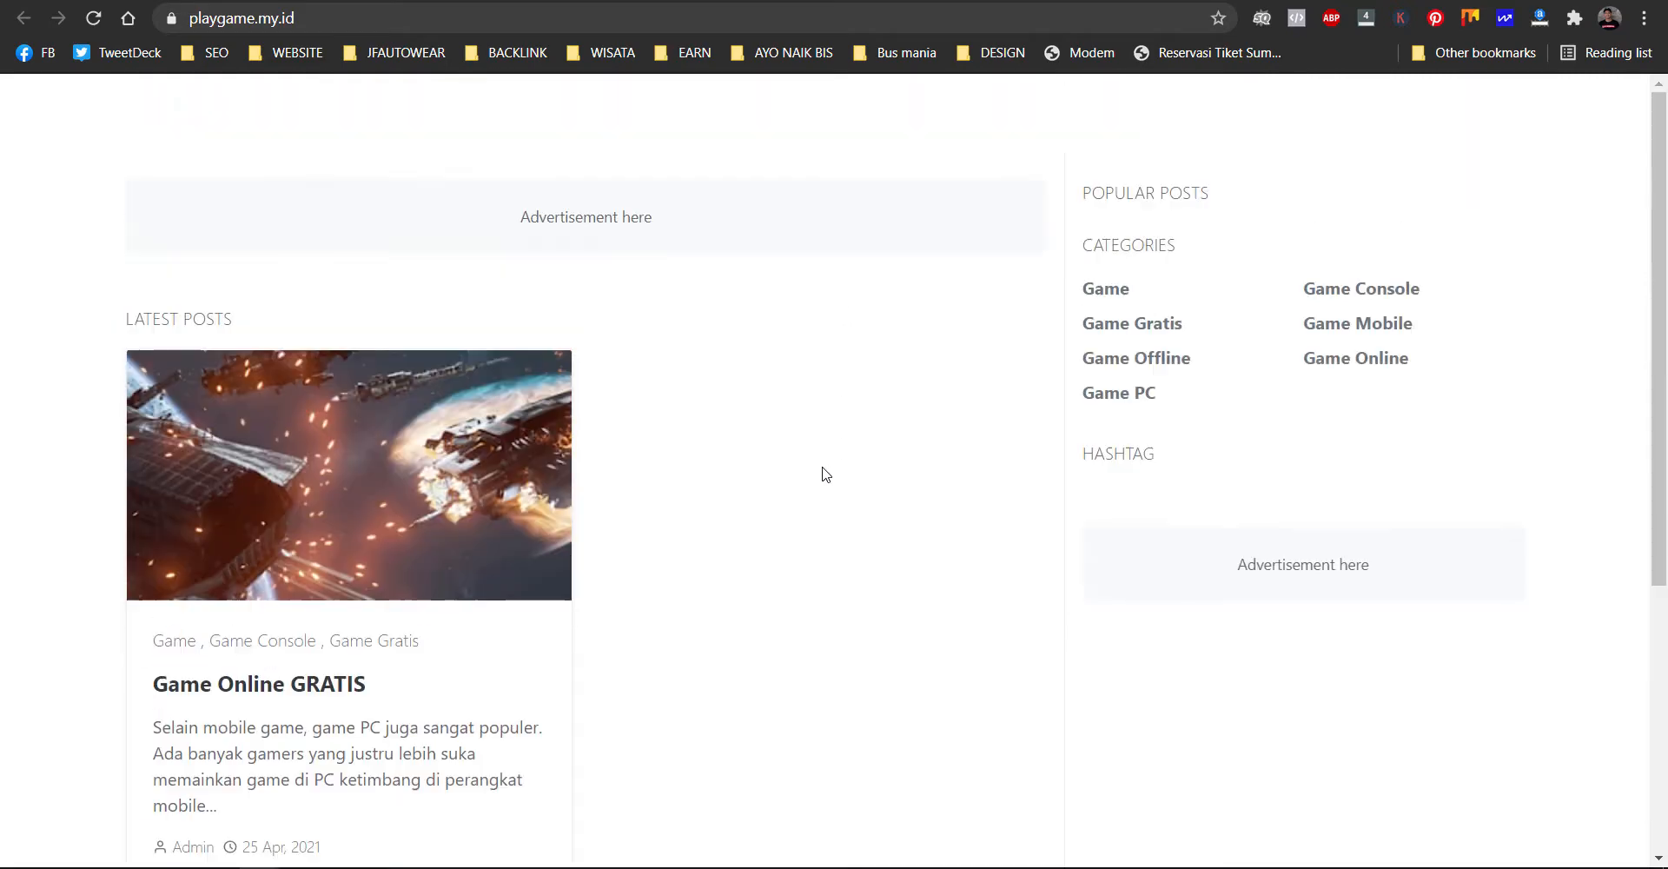
scroll(822, 471, "down", 4)
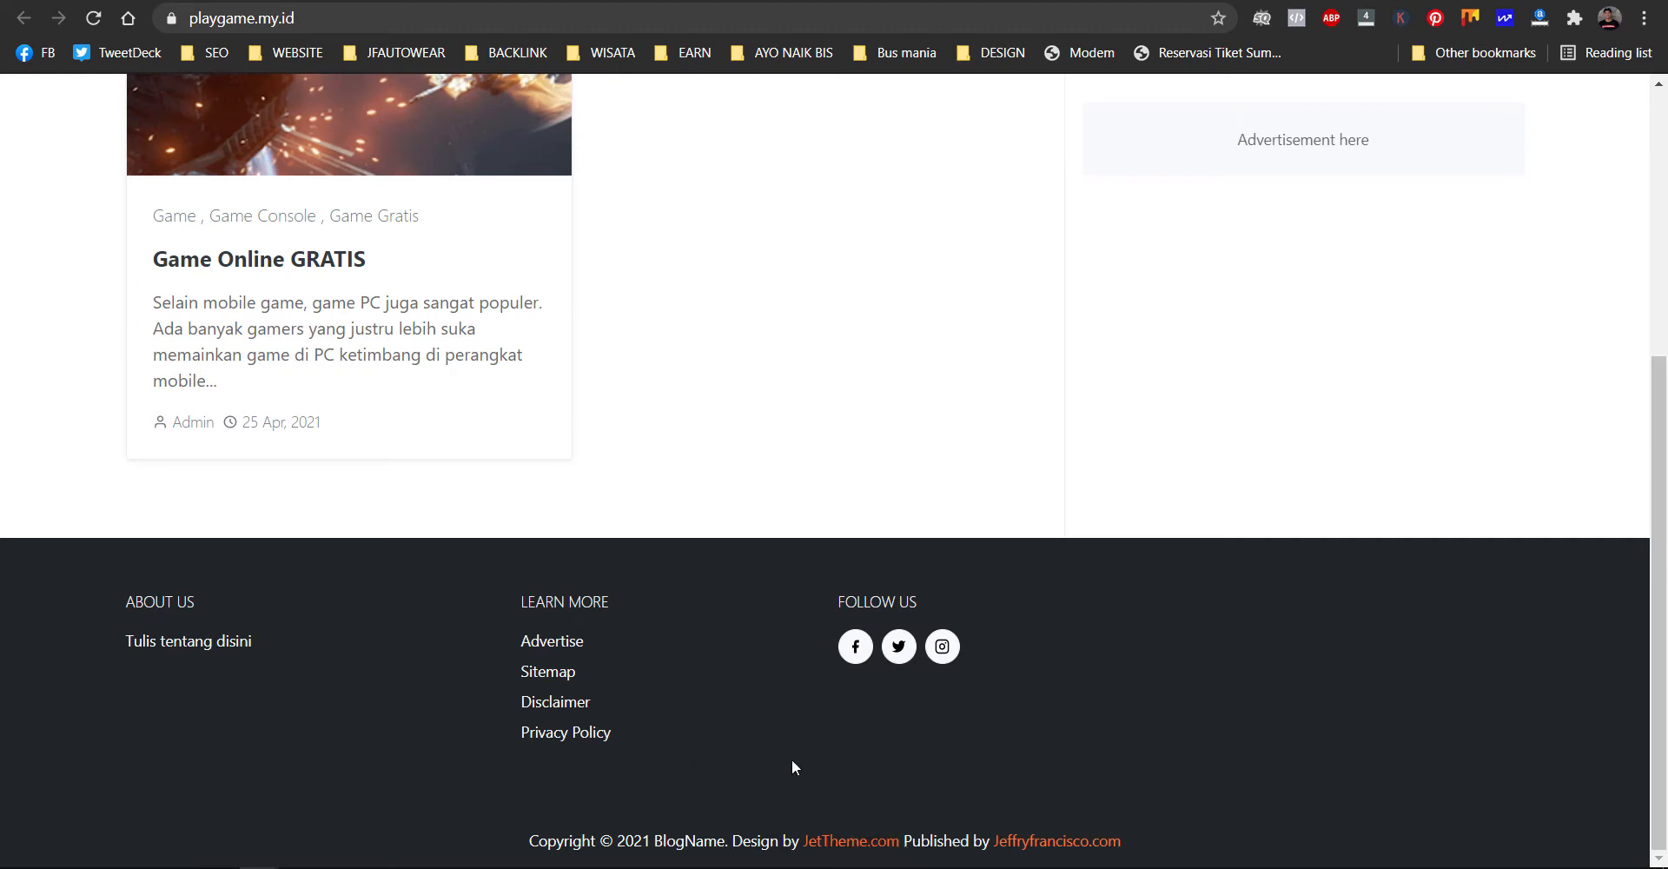
scroll(771, 732, "up", 5)
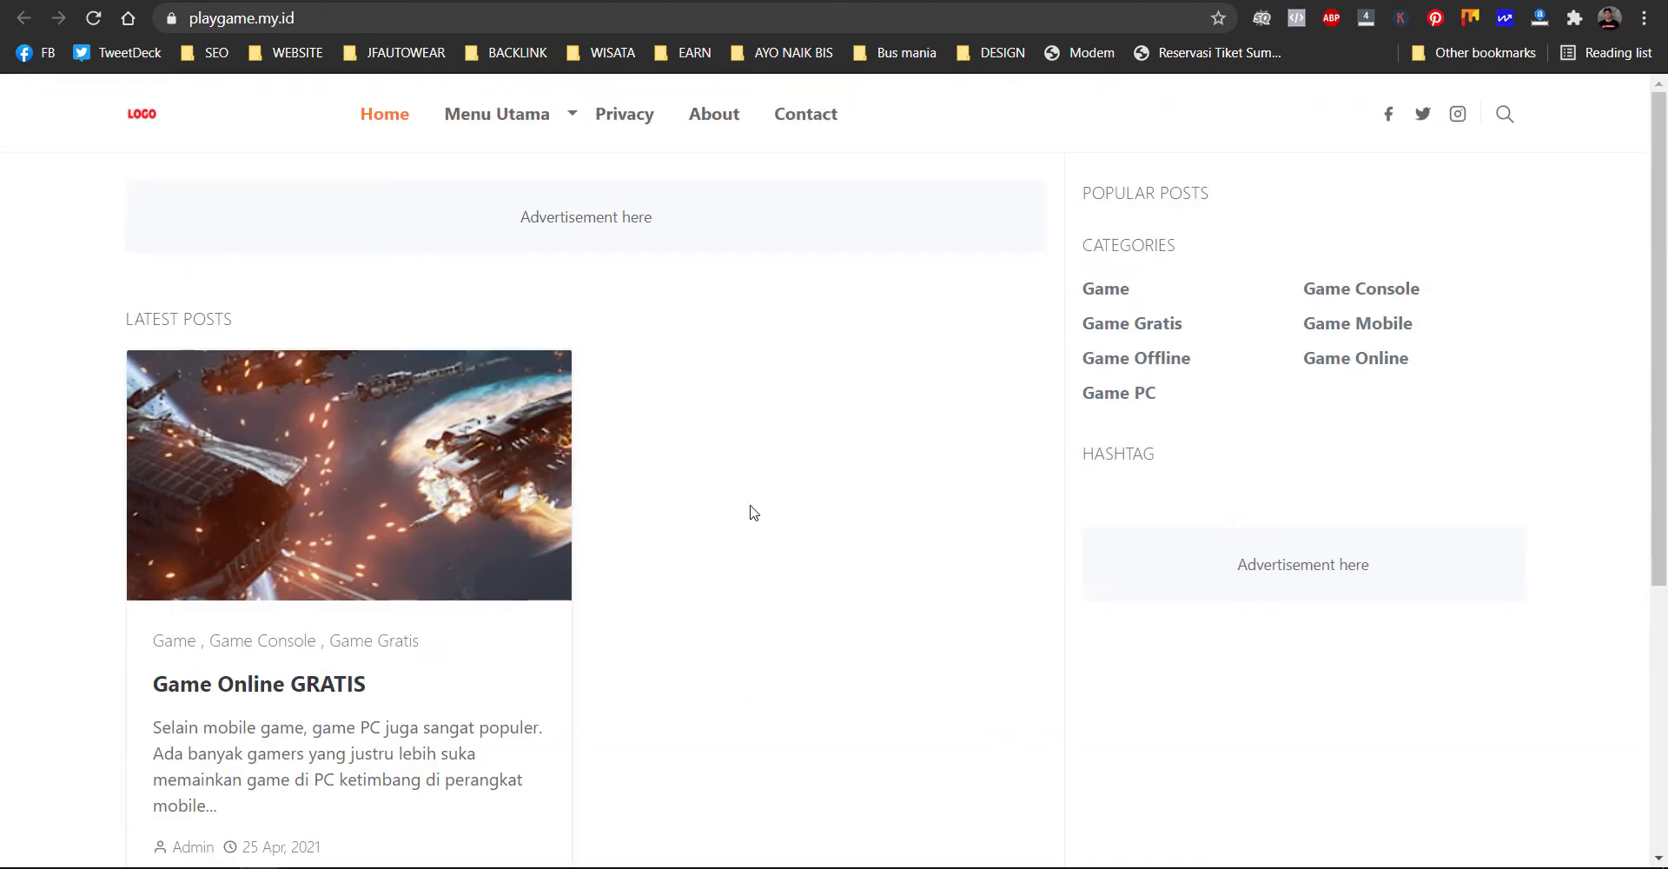
scroll(733, 484, "down", 4)
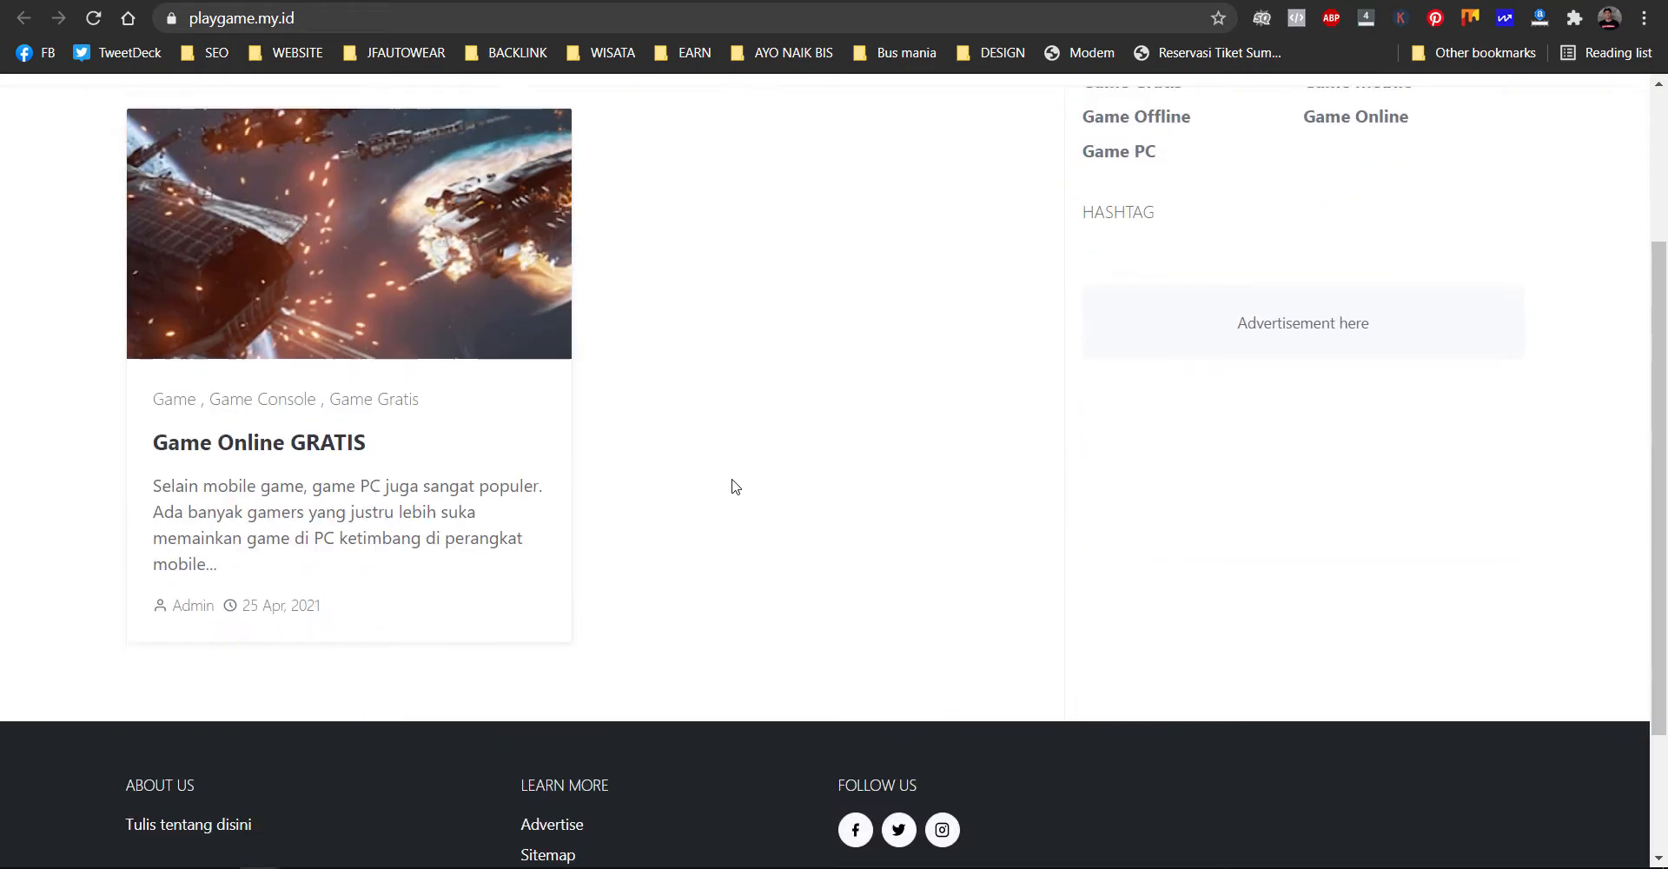
scroll(712, 478, "up", 4)
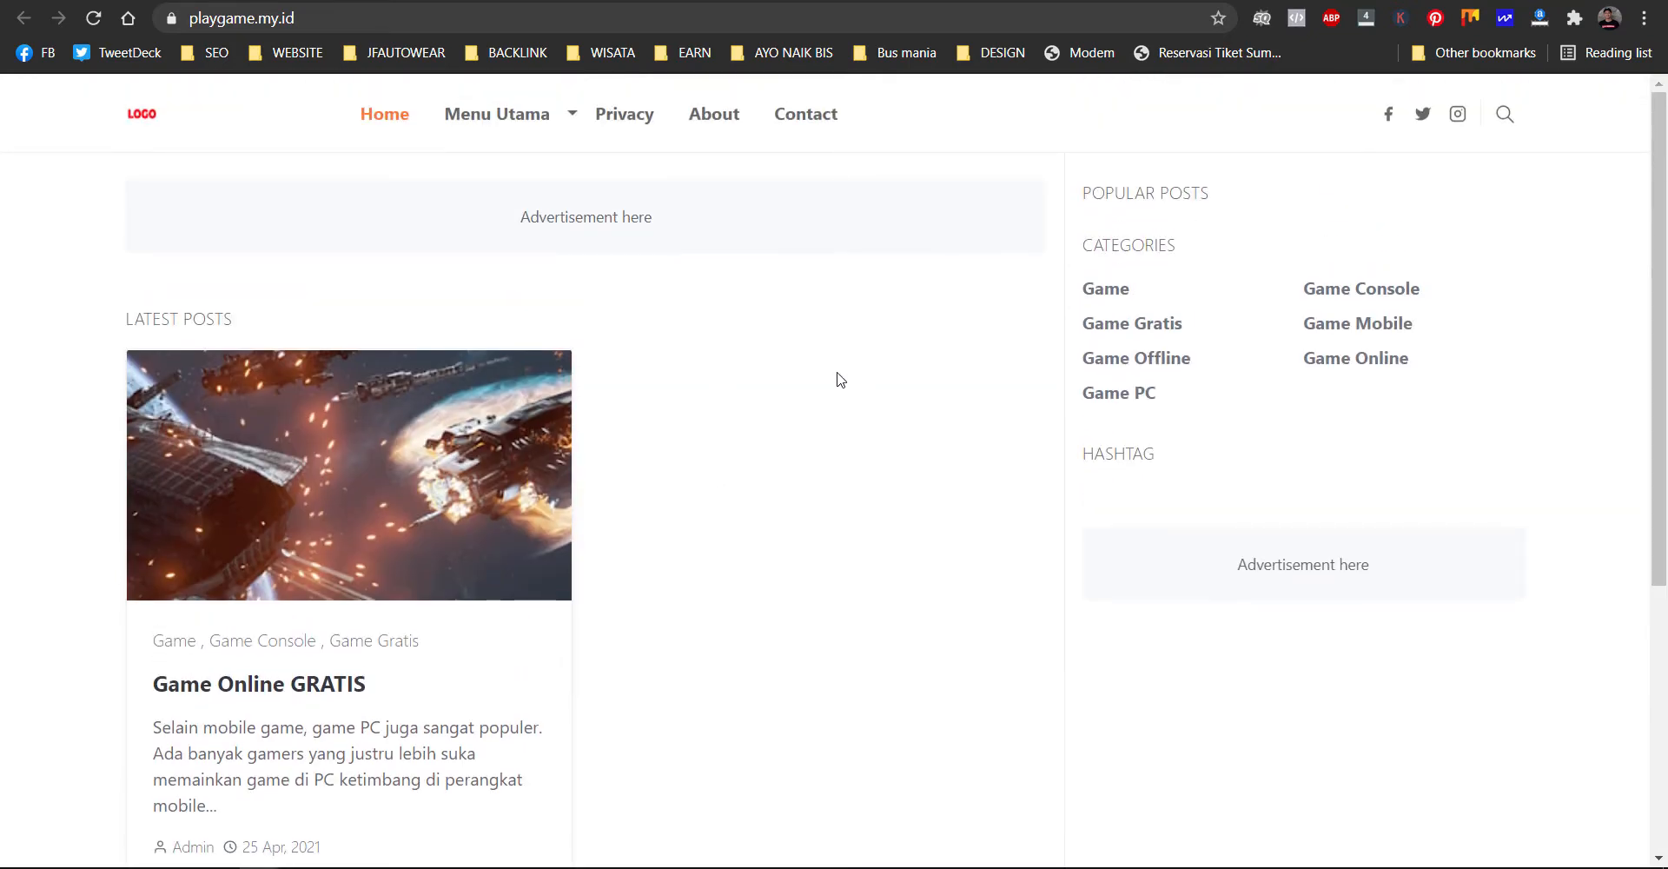
scroll(840, 380, "down", 3)
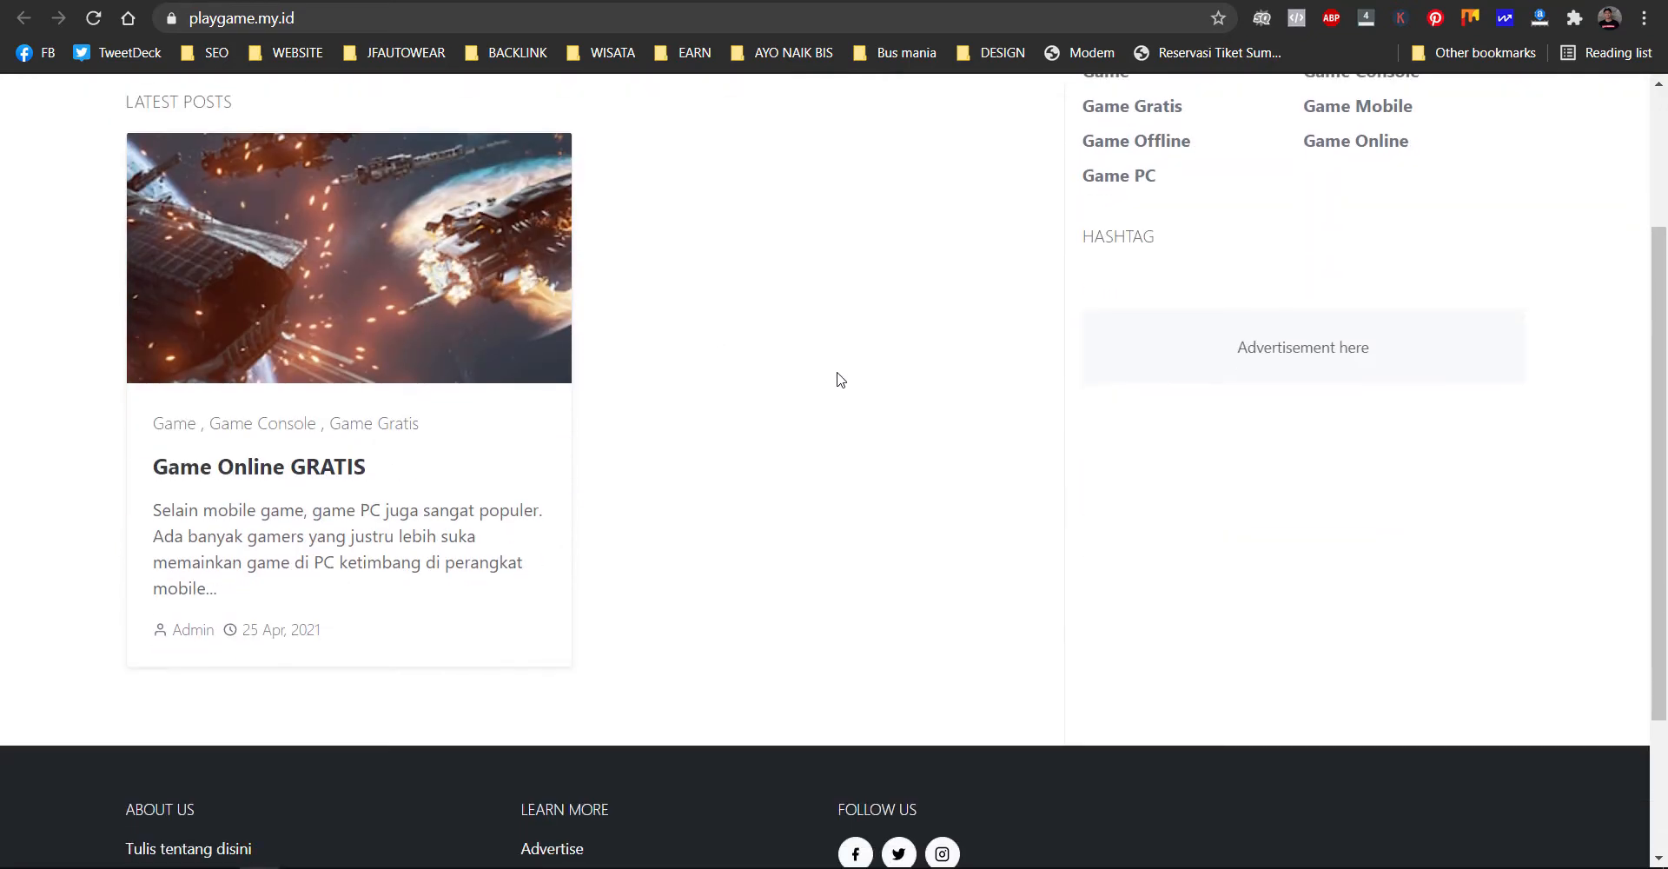
scroll(840, 380, "down", 3)
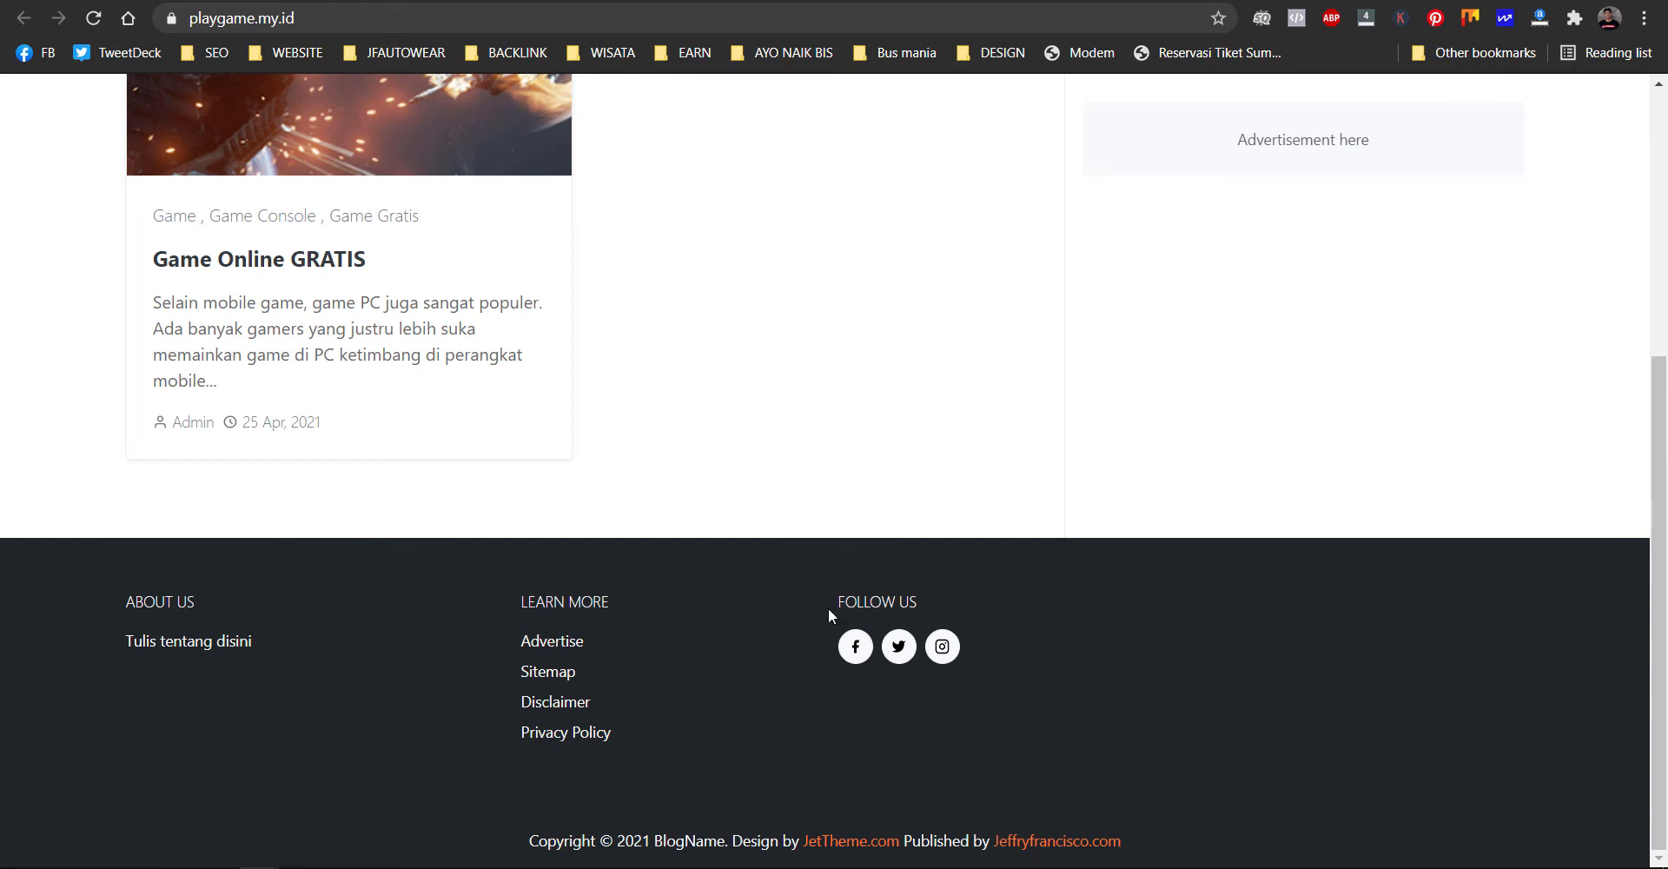
scroll(827, 607, "up", 5)
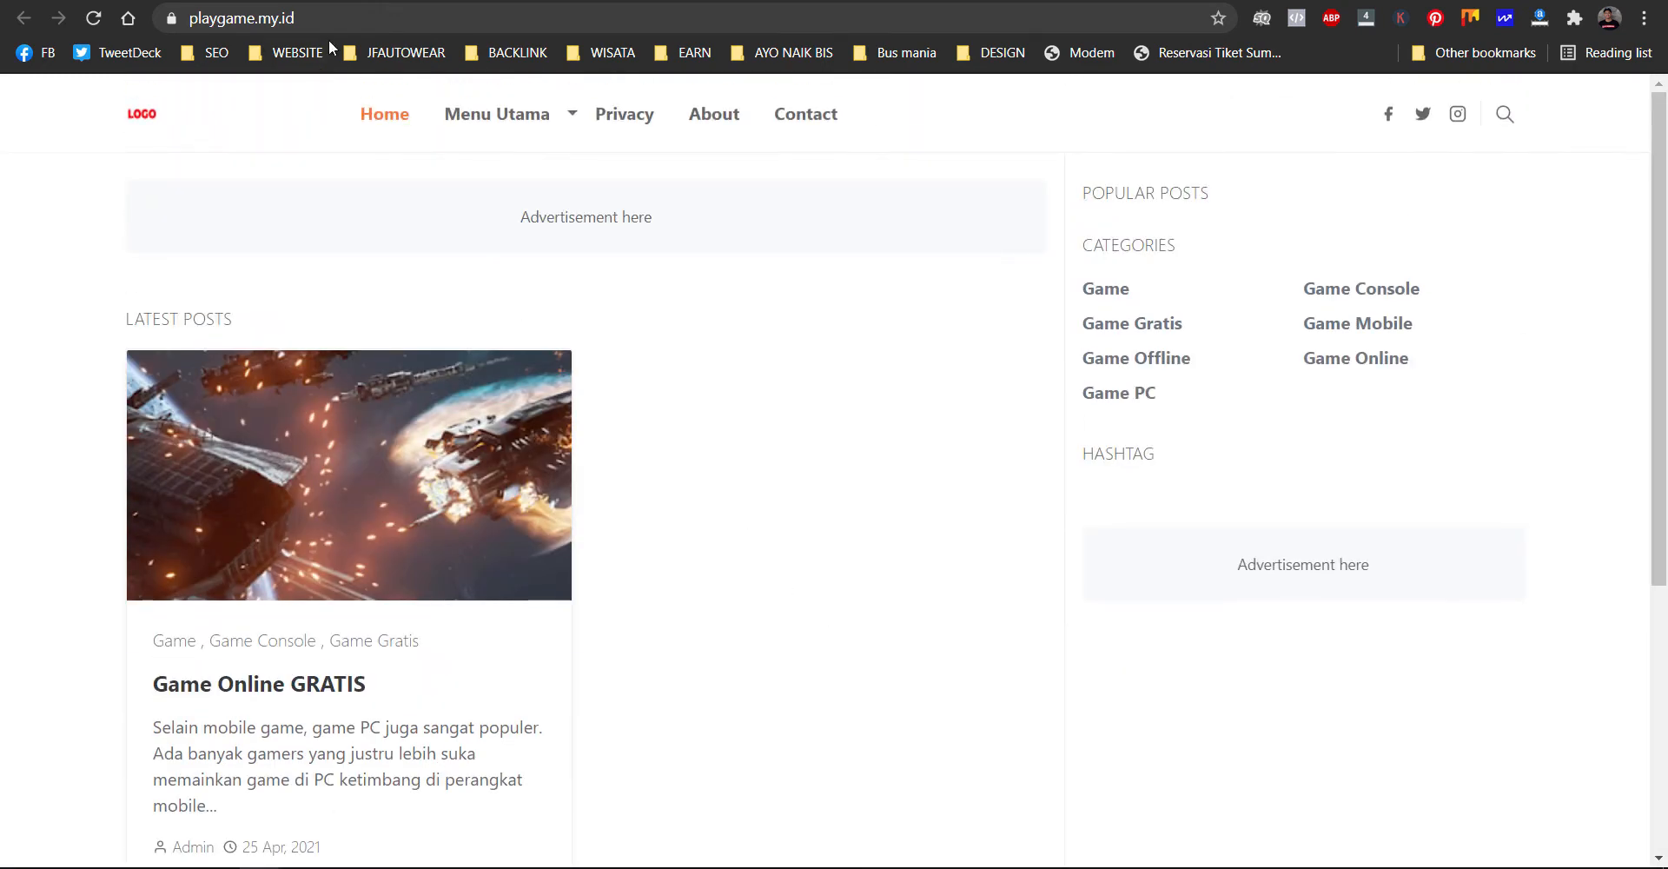
left_click_drag(336, 20, 172, 17)
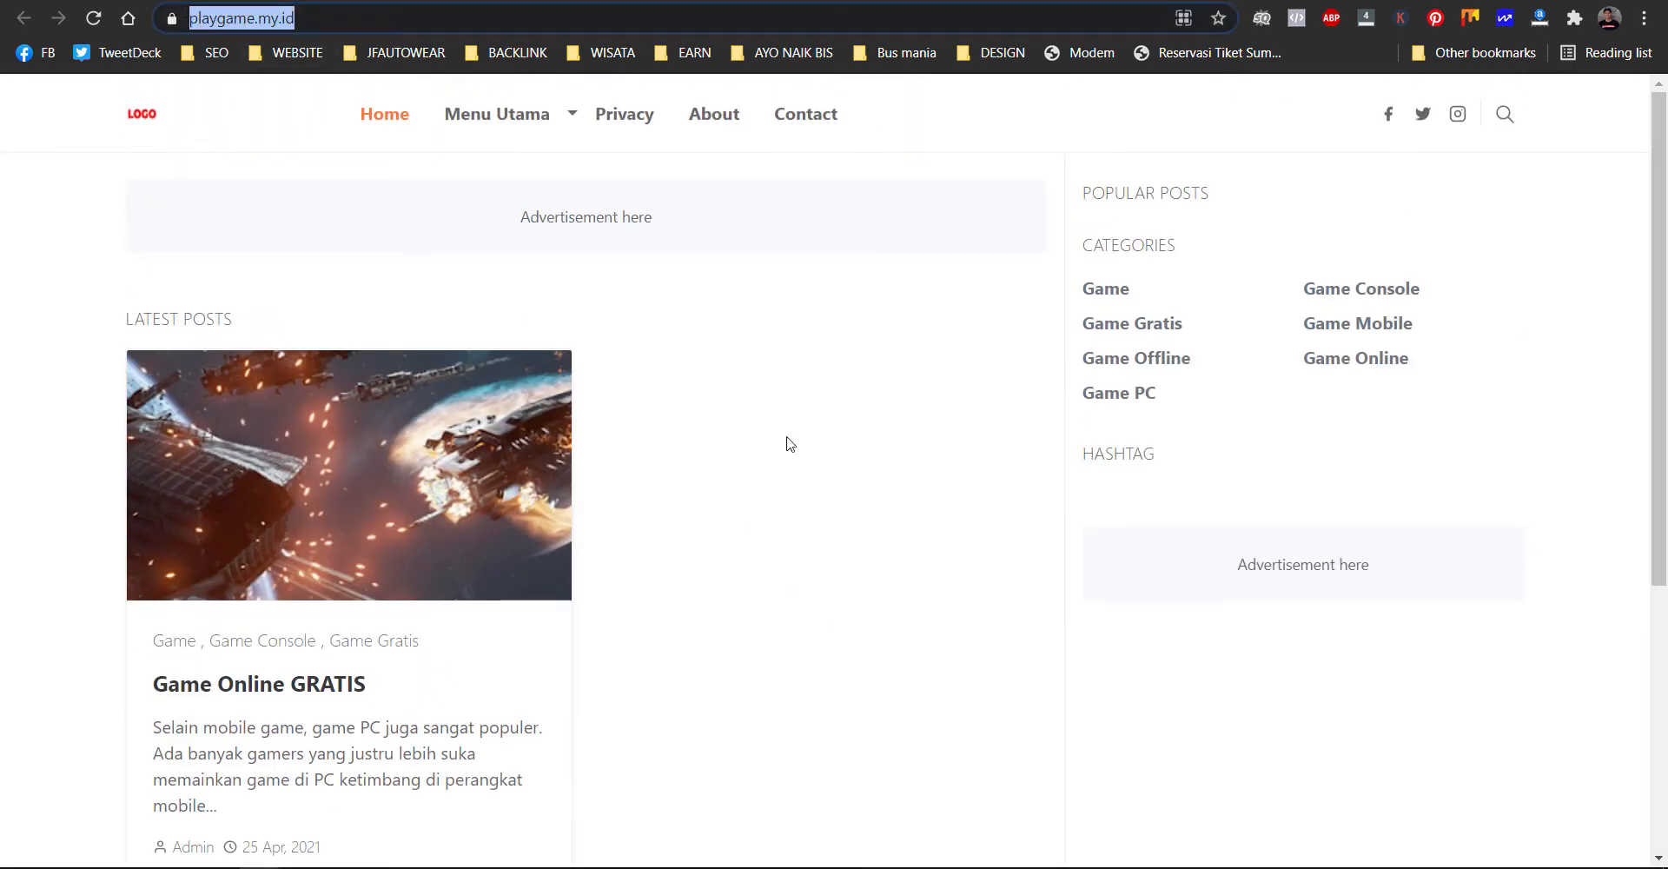
left_click(816, 421)
left_click_drag(311, 17, 200, 26)
left_click(759, 343)
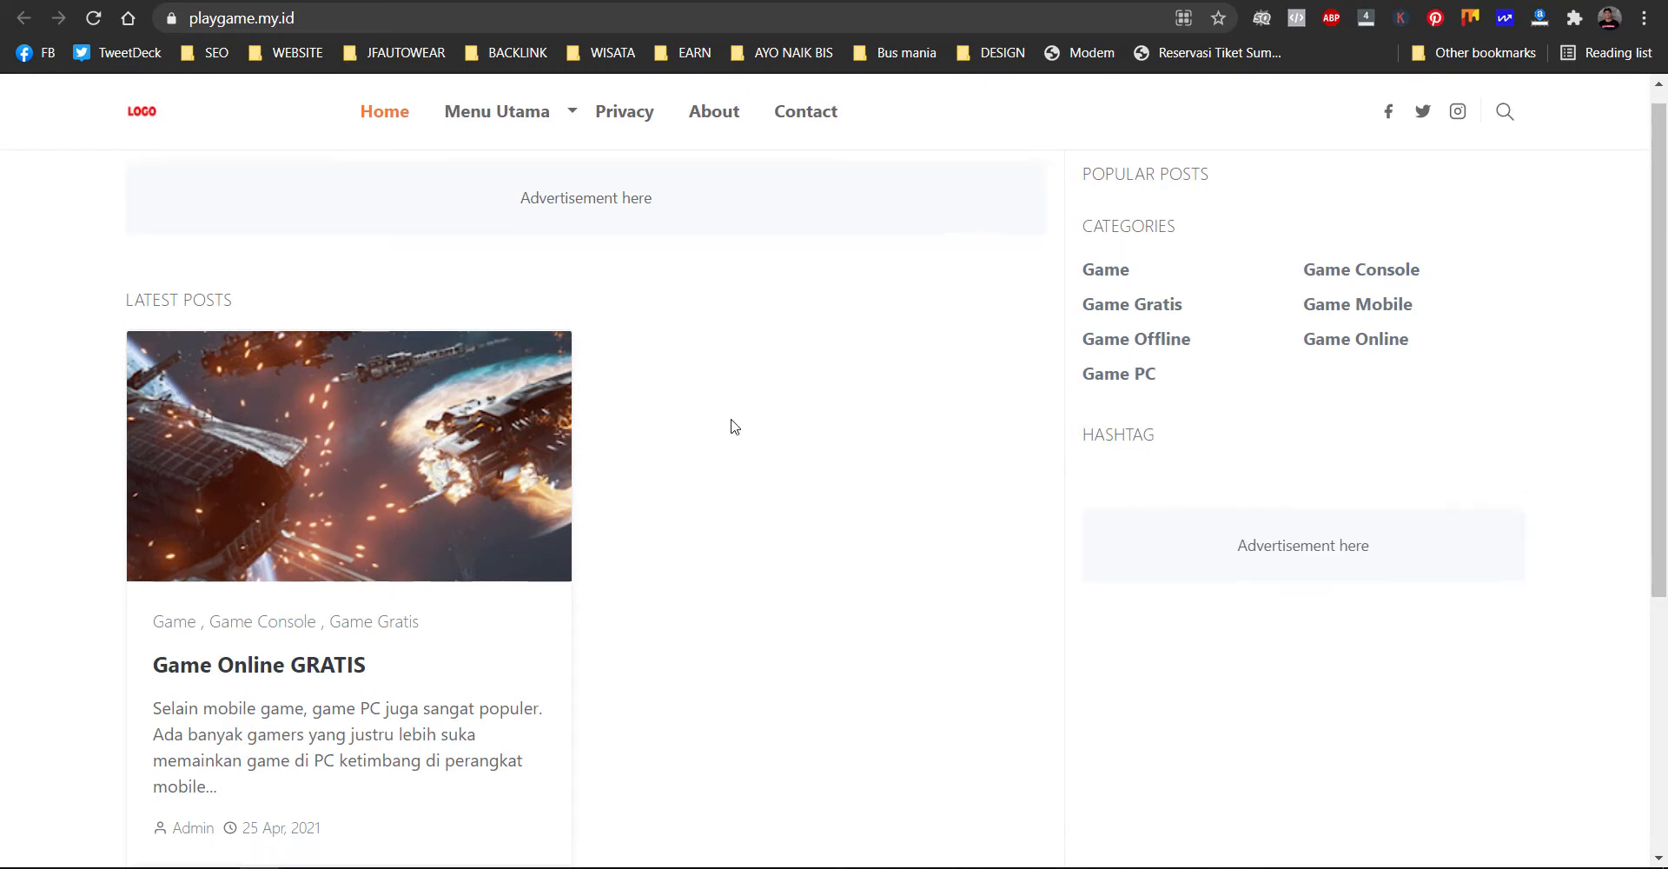
scroll(731, 426, "down", 2)
scroll(731, 426, "up", 2)
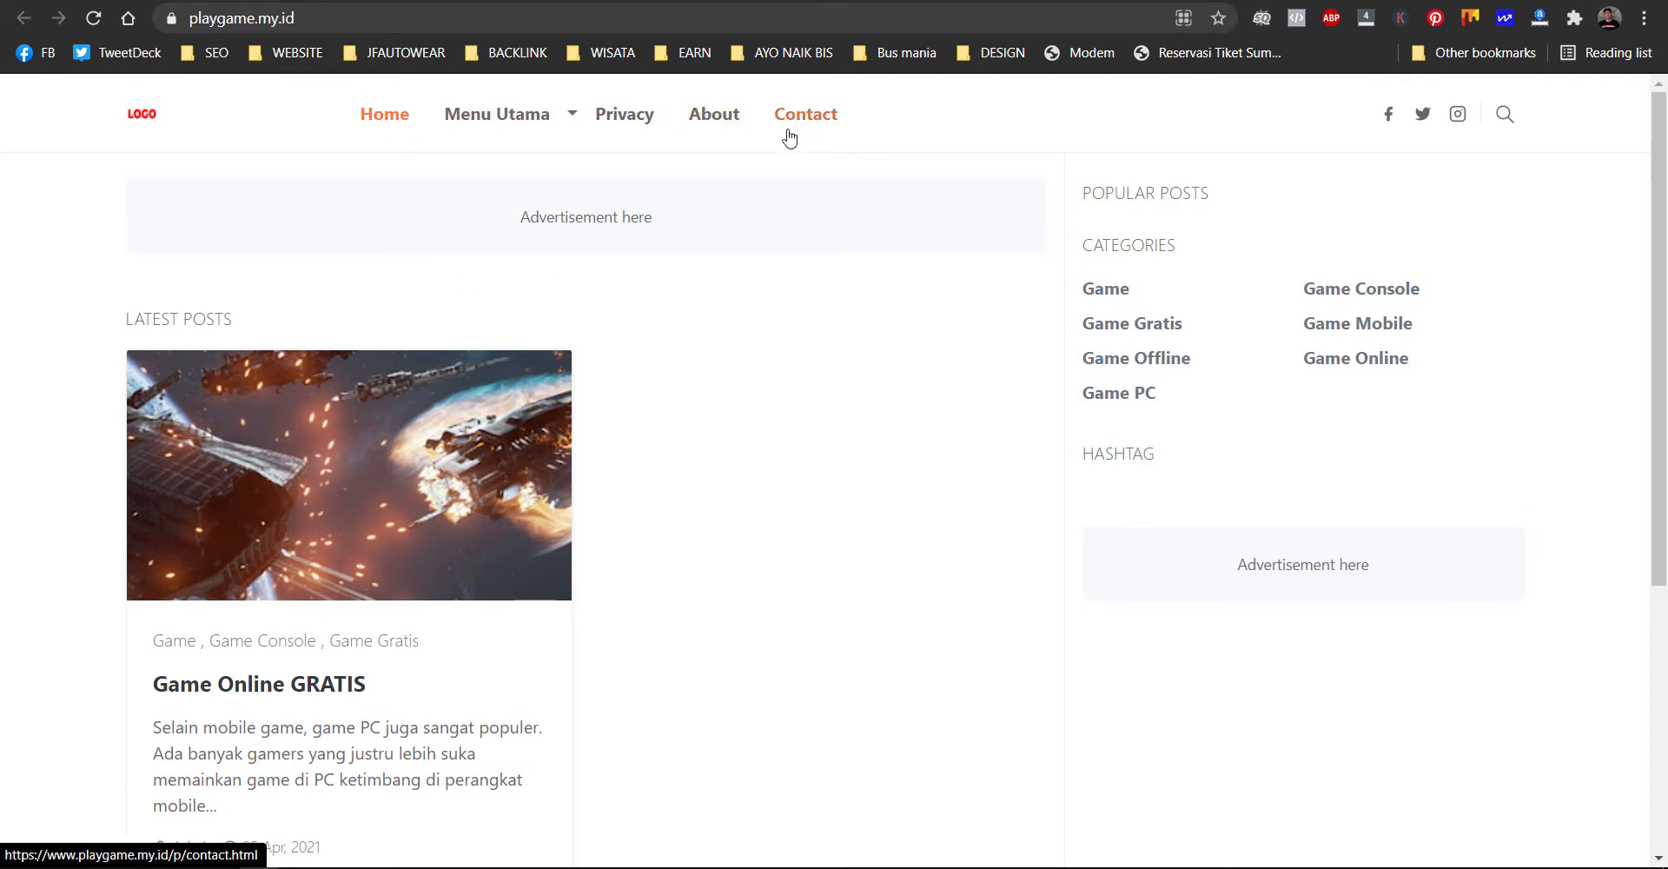
mouse_move(474, 126)
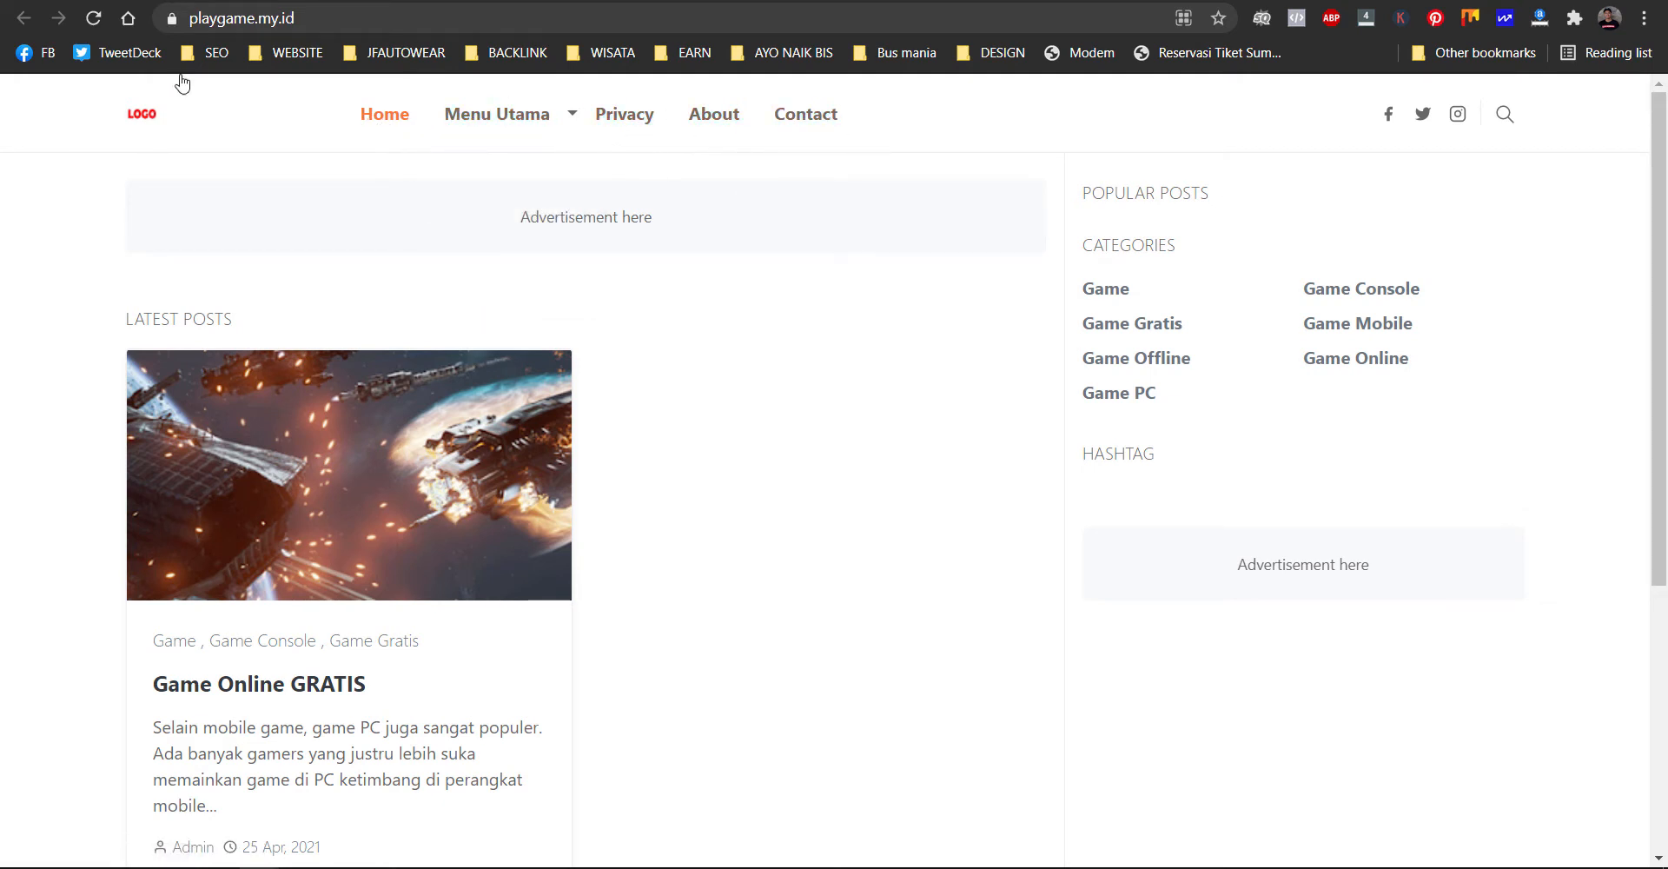
- Switch to Blogger and create a new page titled "Sitemap" for the blog
left_click(164, 2)
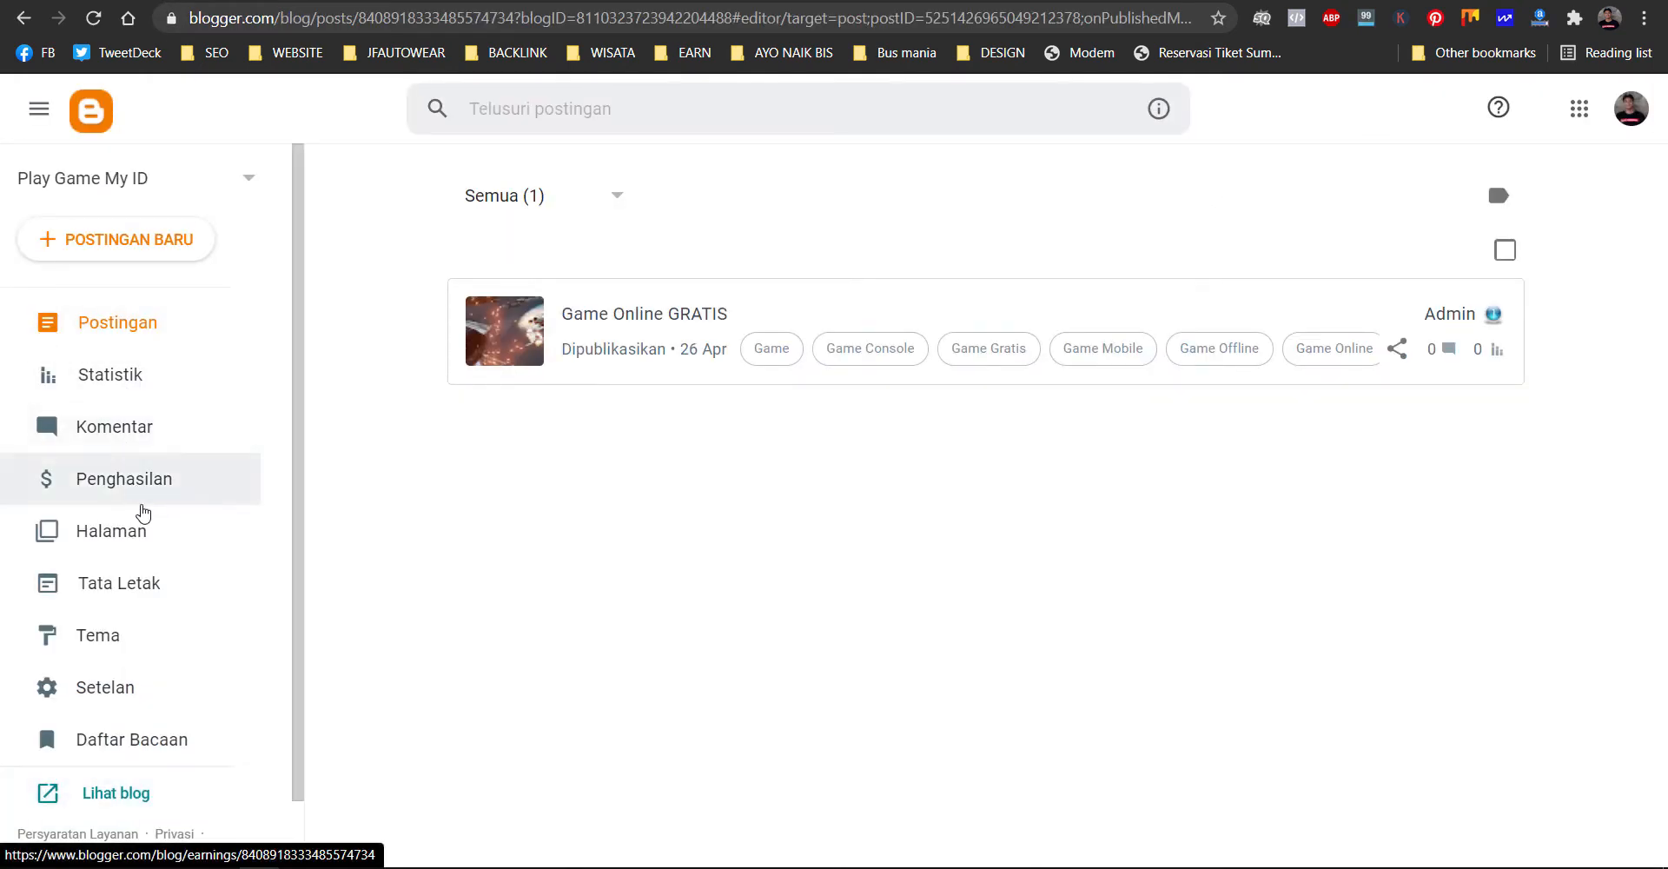
left_click(148, 539)
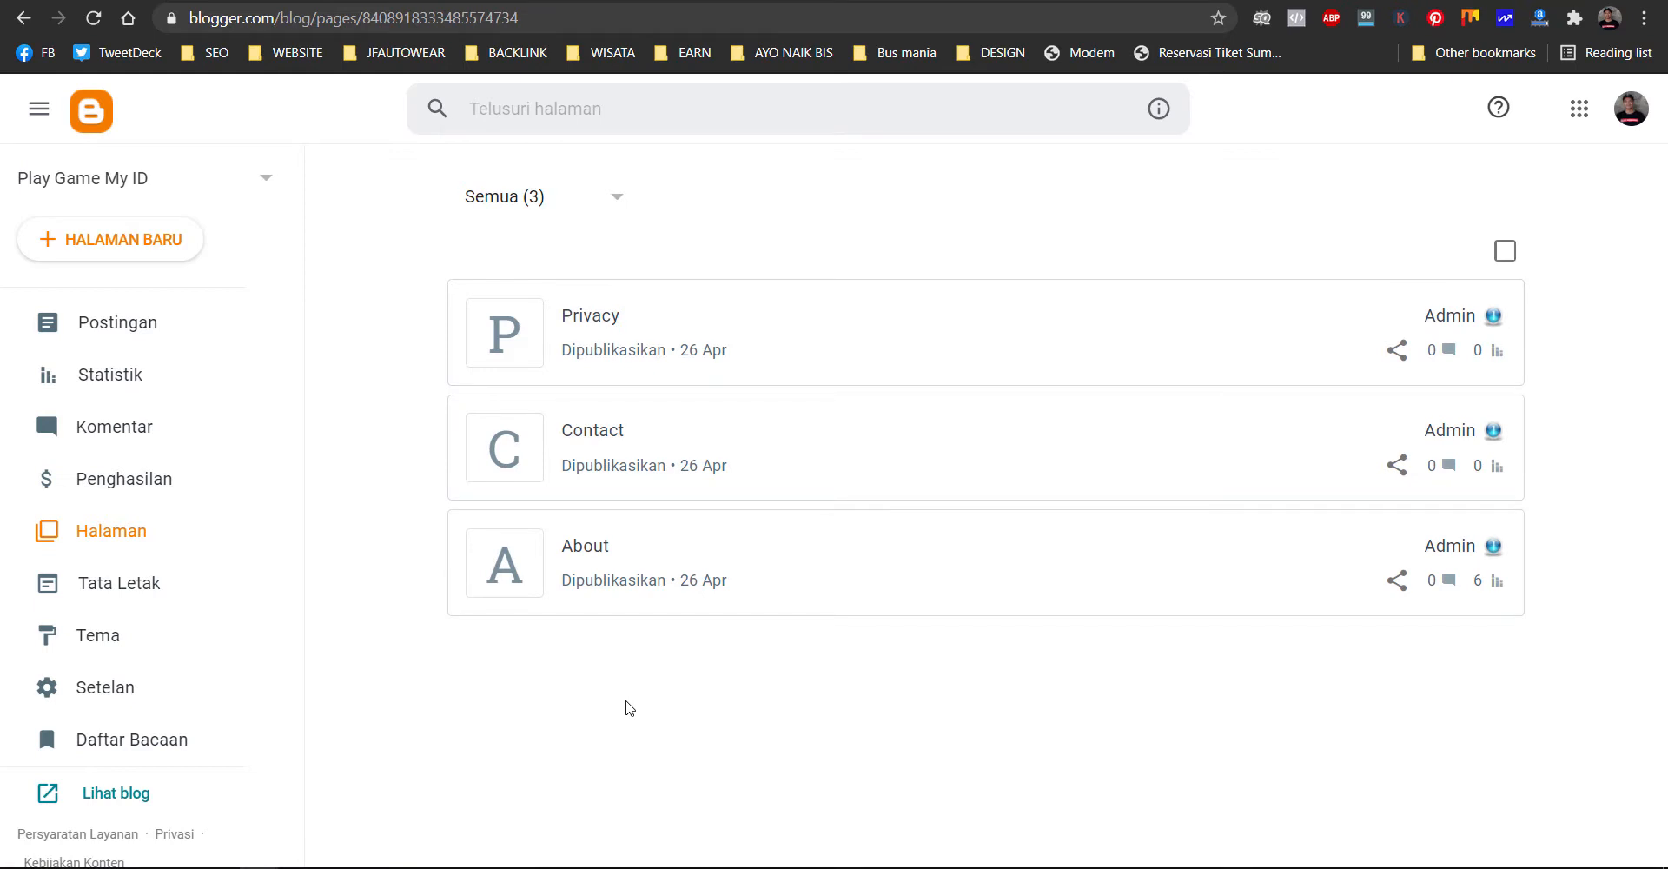
left_click(185, 237)
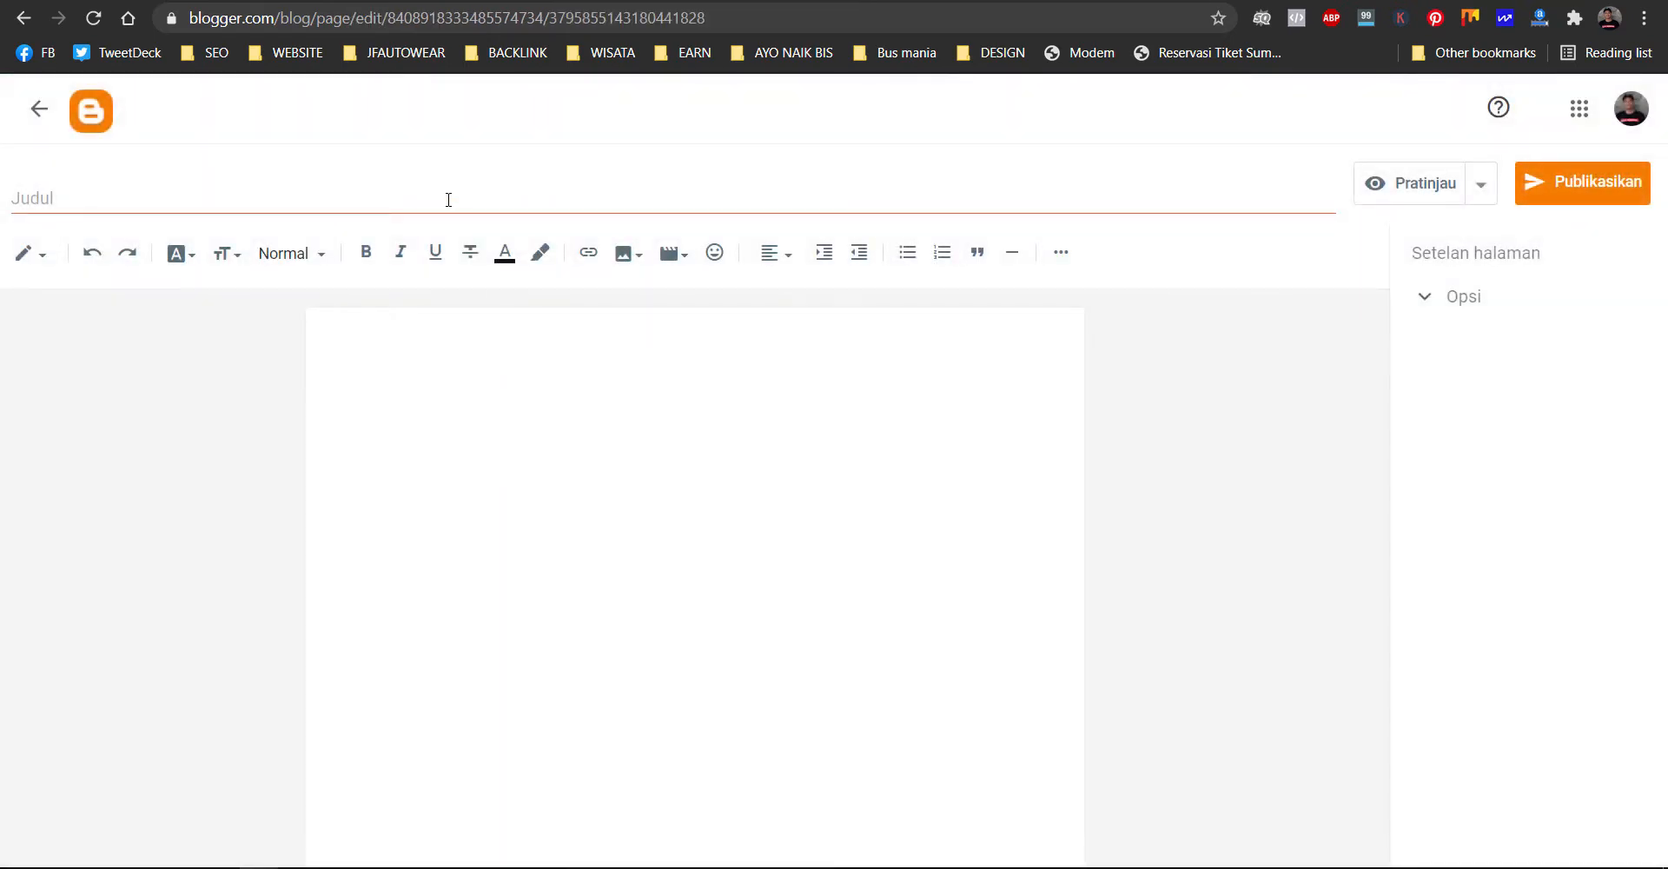
left_click(448, 198)
type("Site")
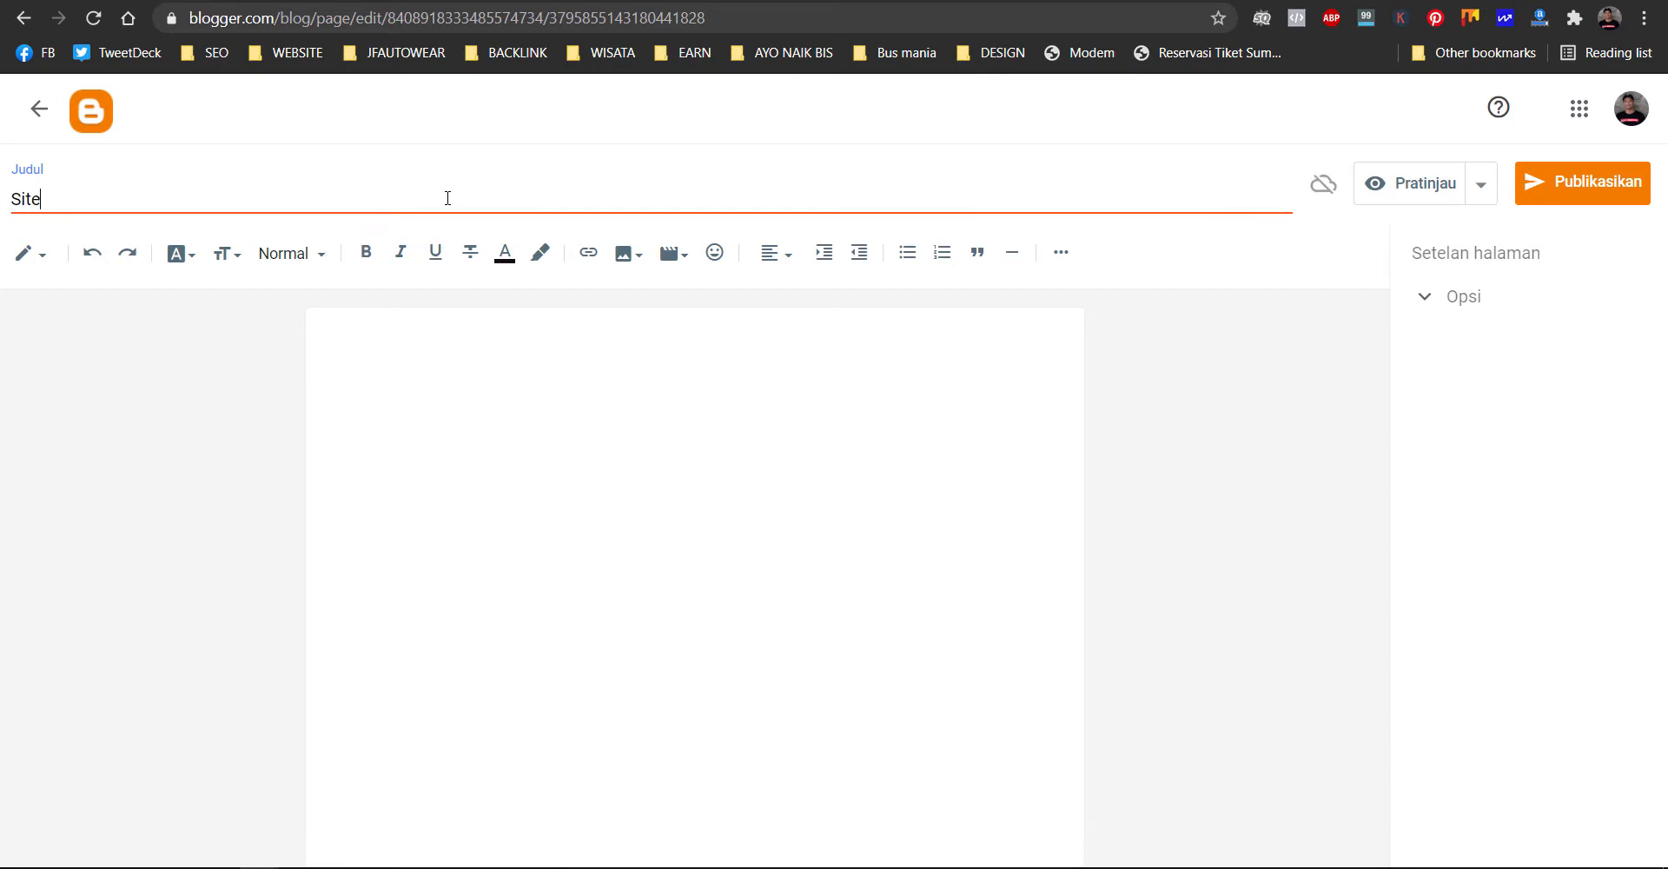
type("map")
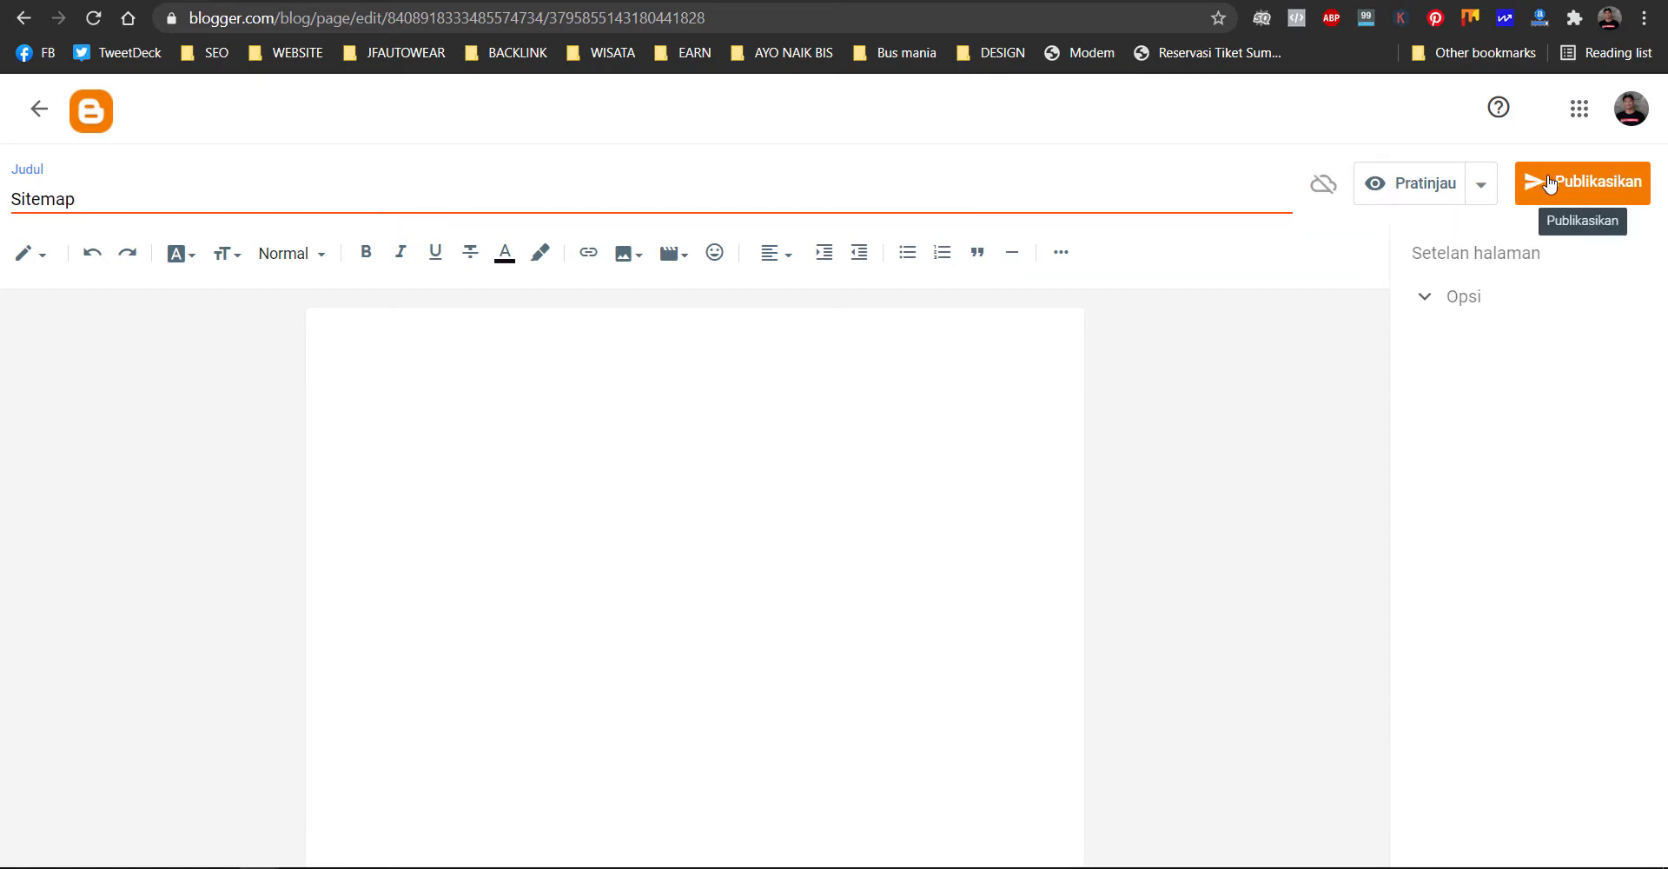
- Publish the Sitemap page with an empty body
left_click(416, 388)
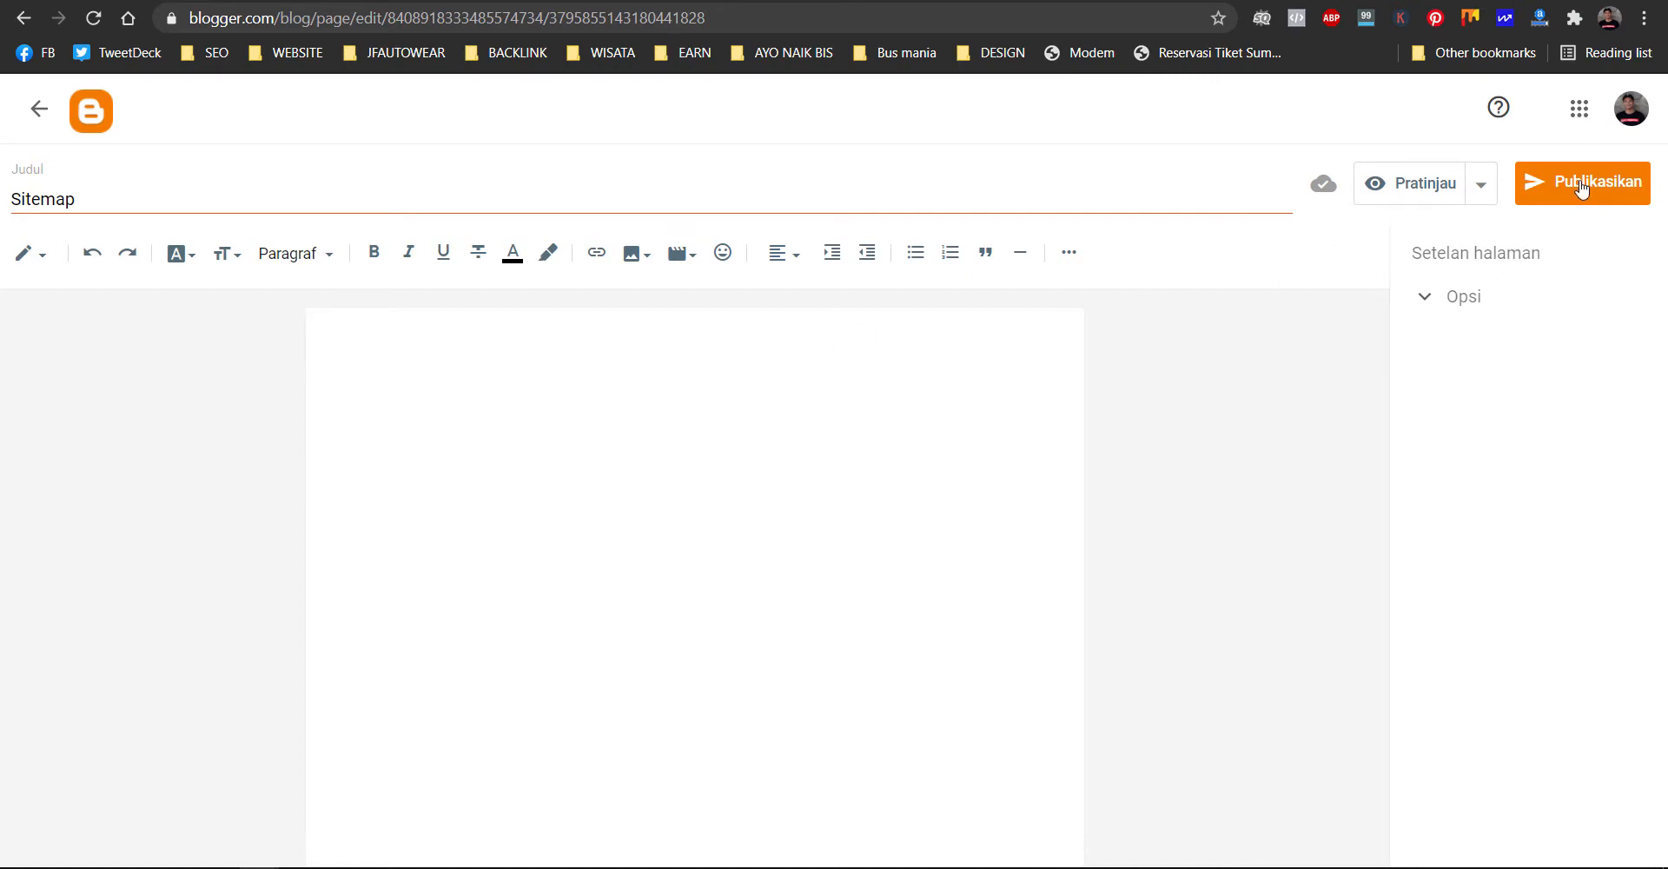
left_click(1581, 190)
left_click(971, 536)
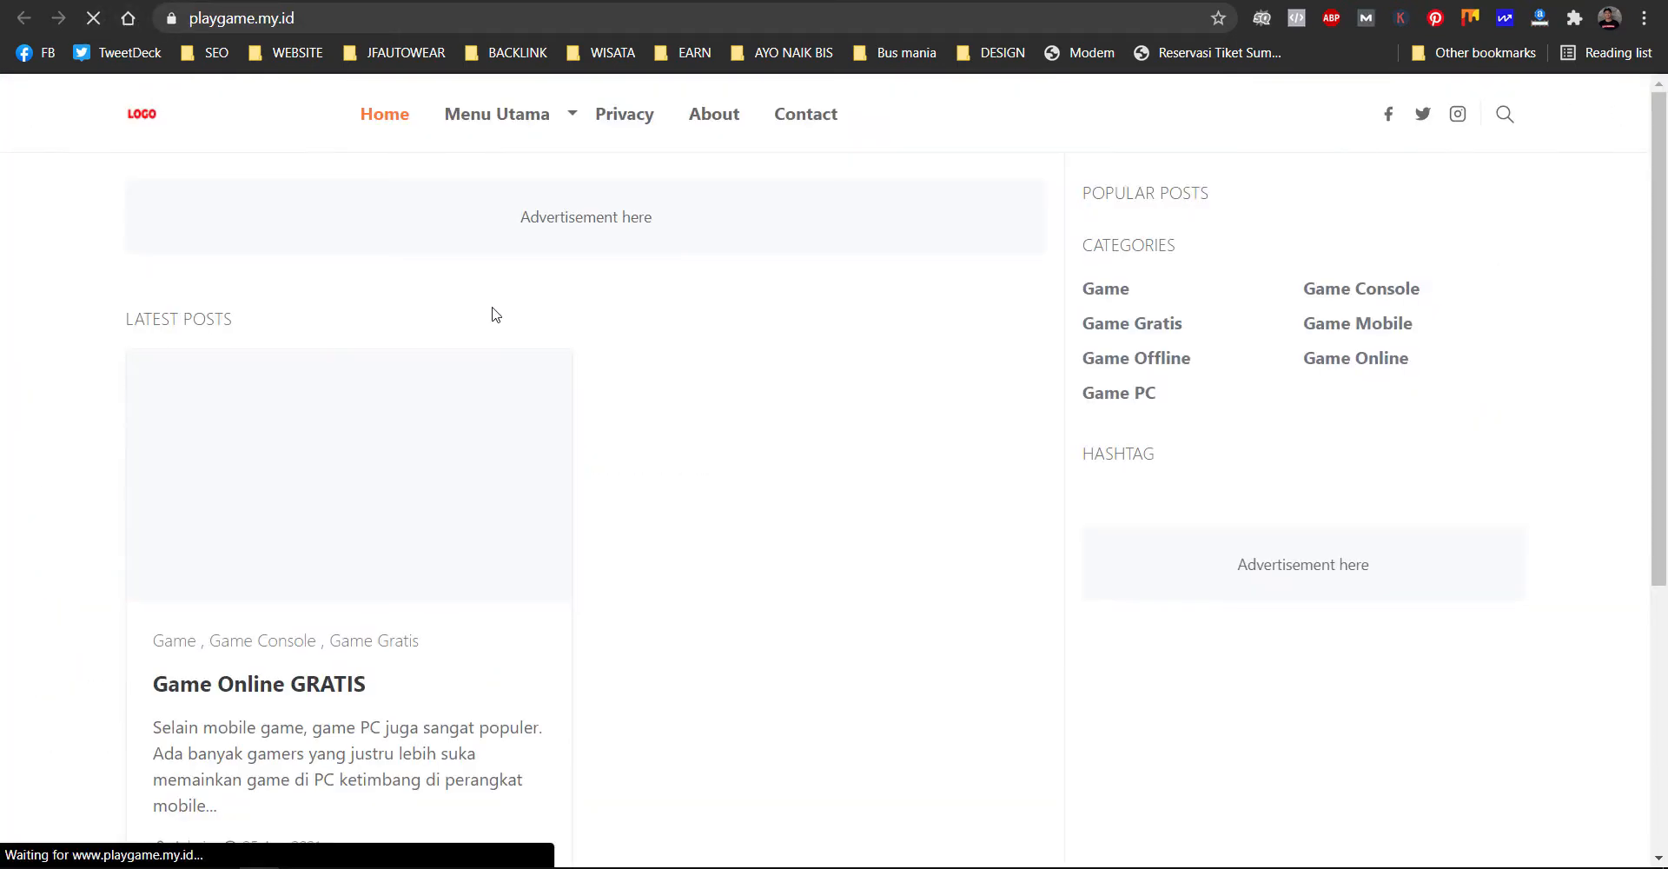
- Switch to the live blog, open the Sitemap link from the footer's Learn More section and check the published page
scroll(762, 486, "down", 5)
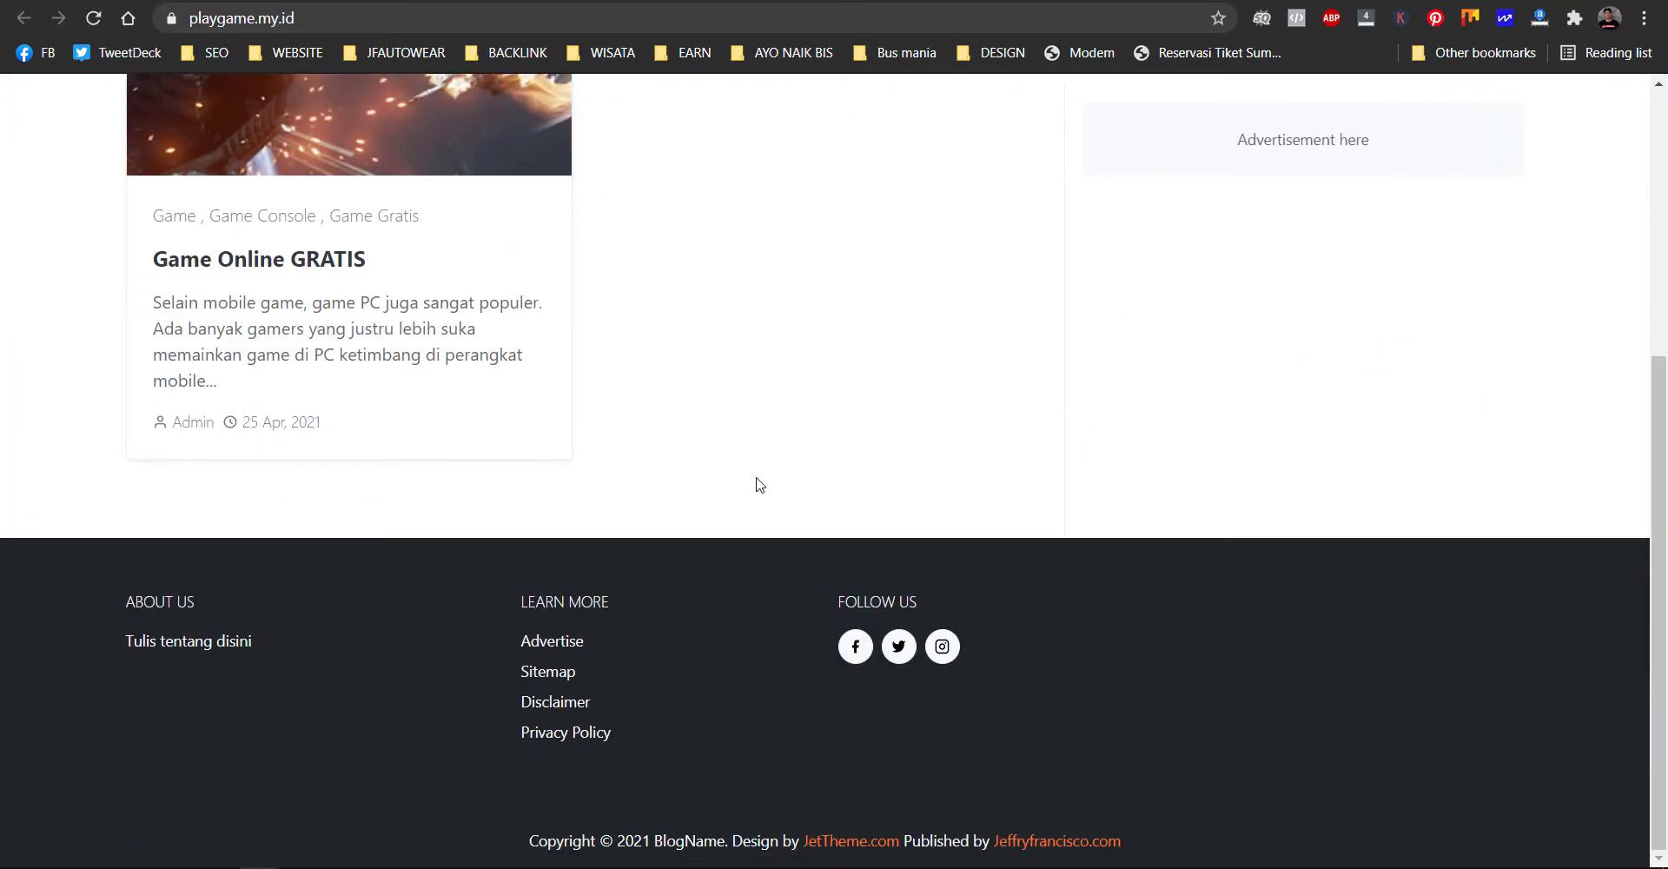
left_click(554, 673)
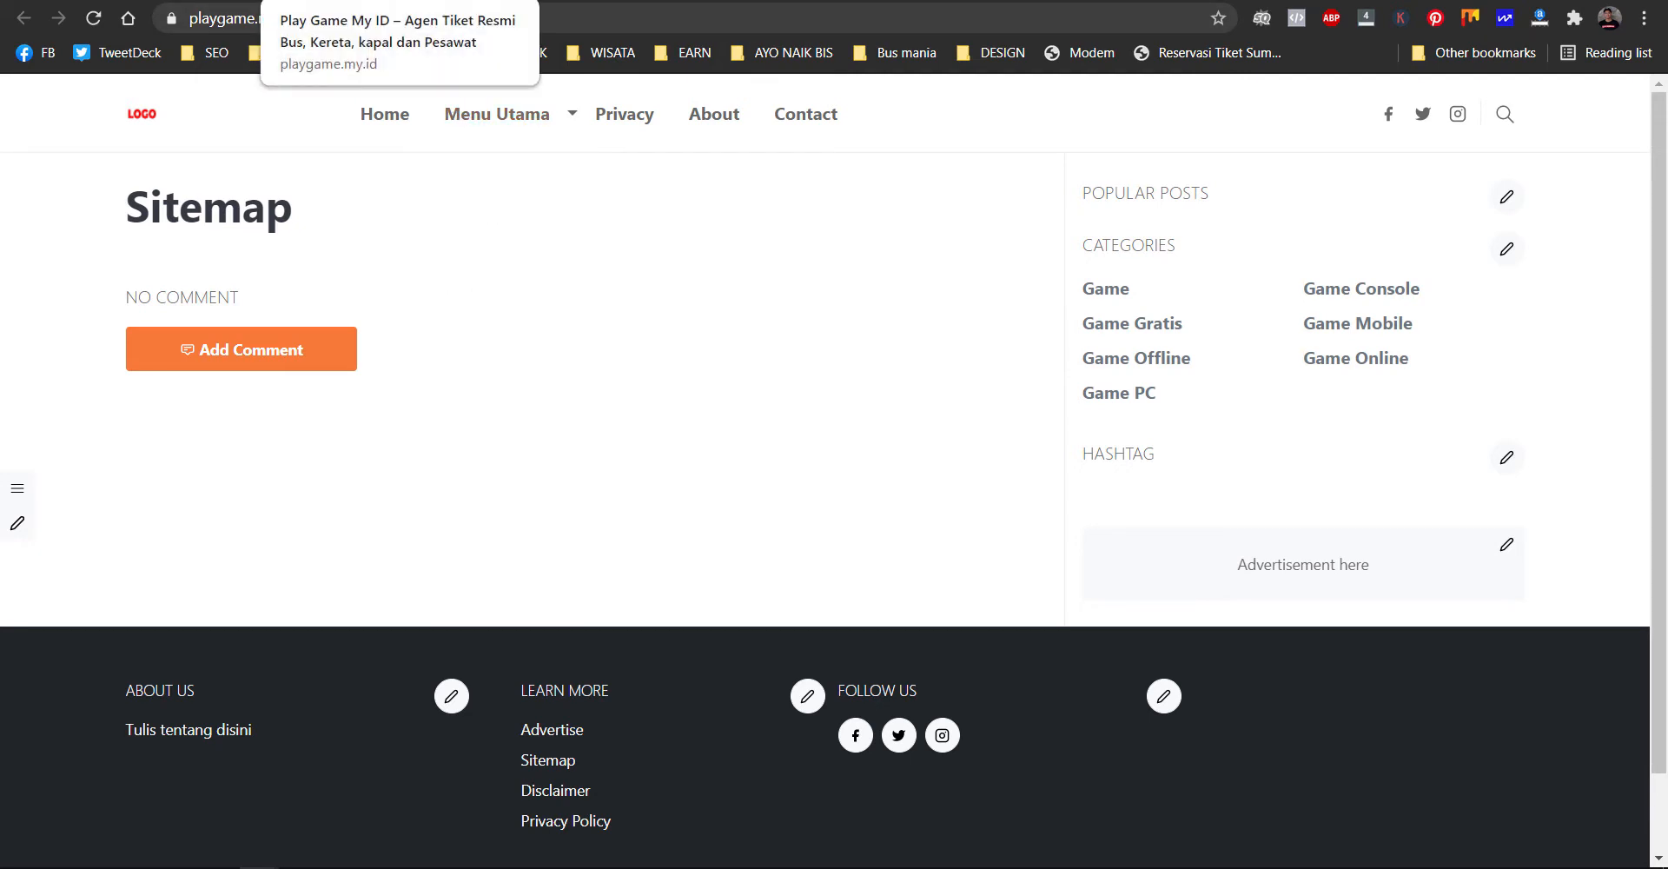
left_click(95, 19)
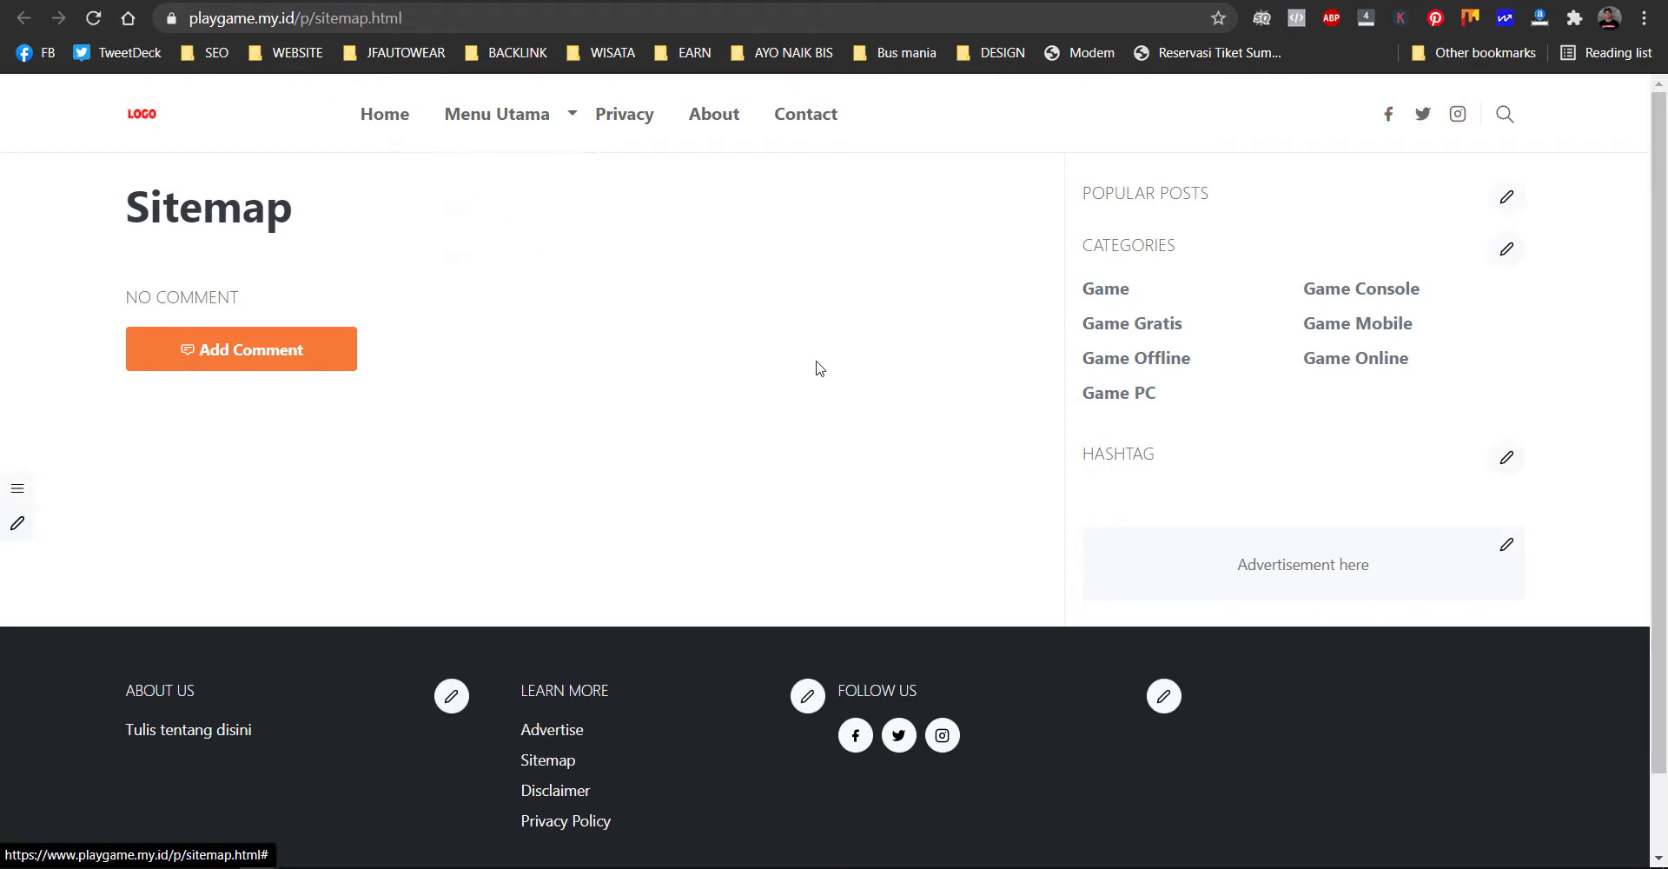
left_click(317, 1)
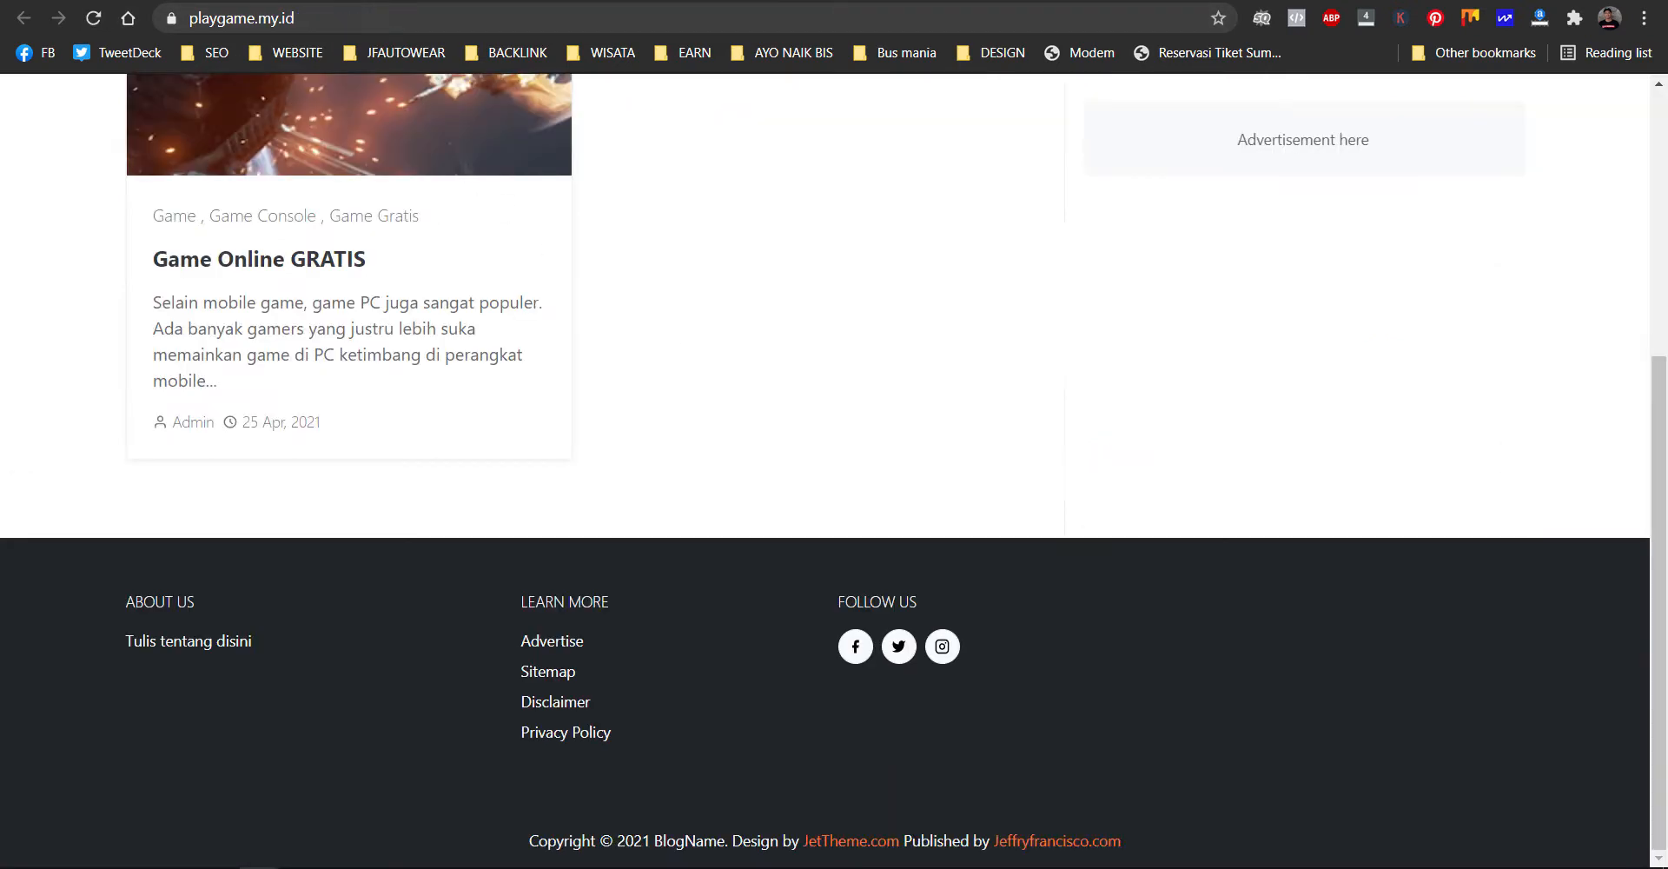
- Compare the page list in Blogger with the live blog's header menu and the footer sections of its homepage and Sitemap page
left_click(252, 1)
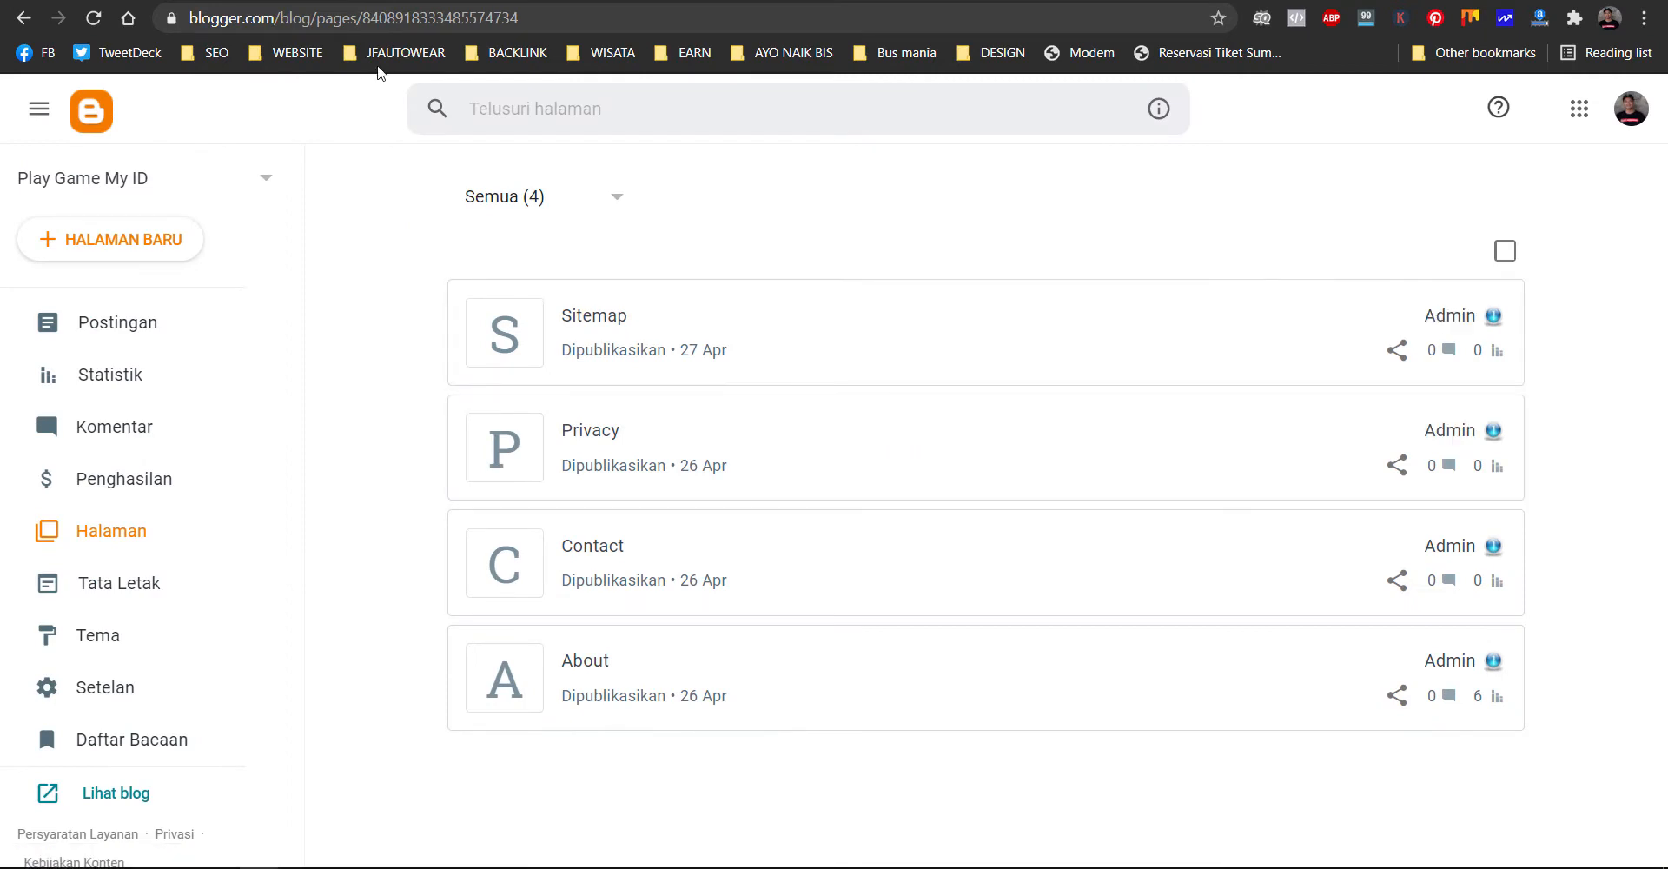
left_click(371, 0)
scroll(670, 279, "up", 15)
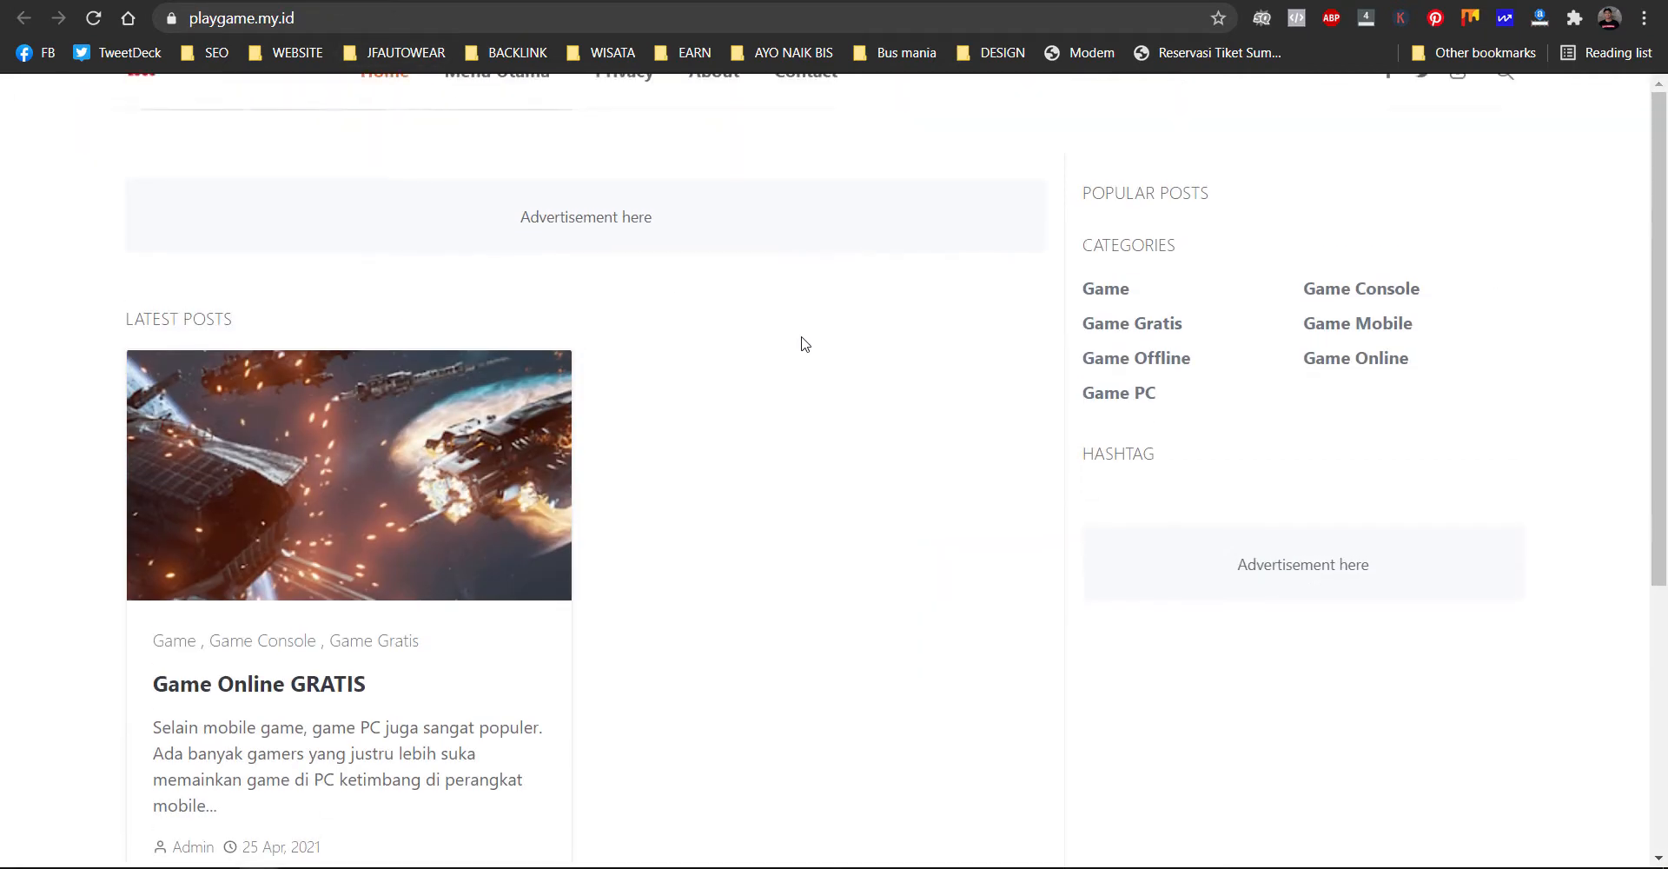
scroll(809, 356, "down", 5)
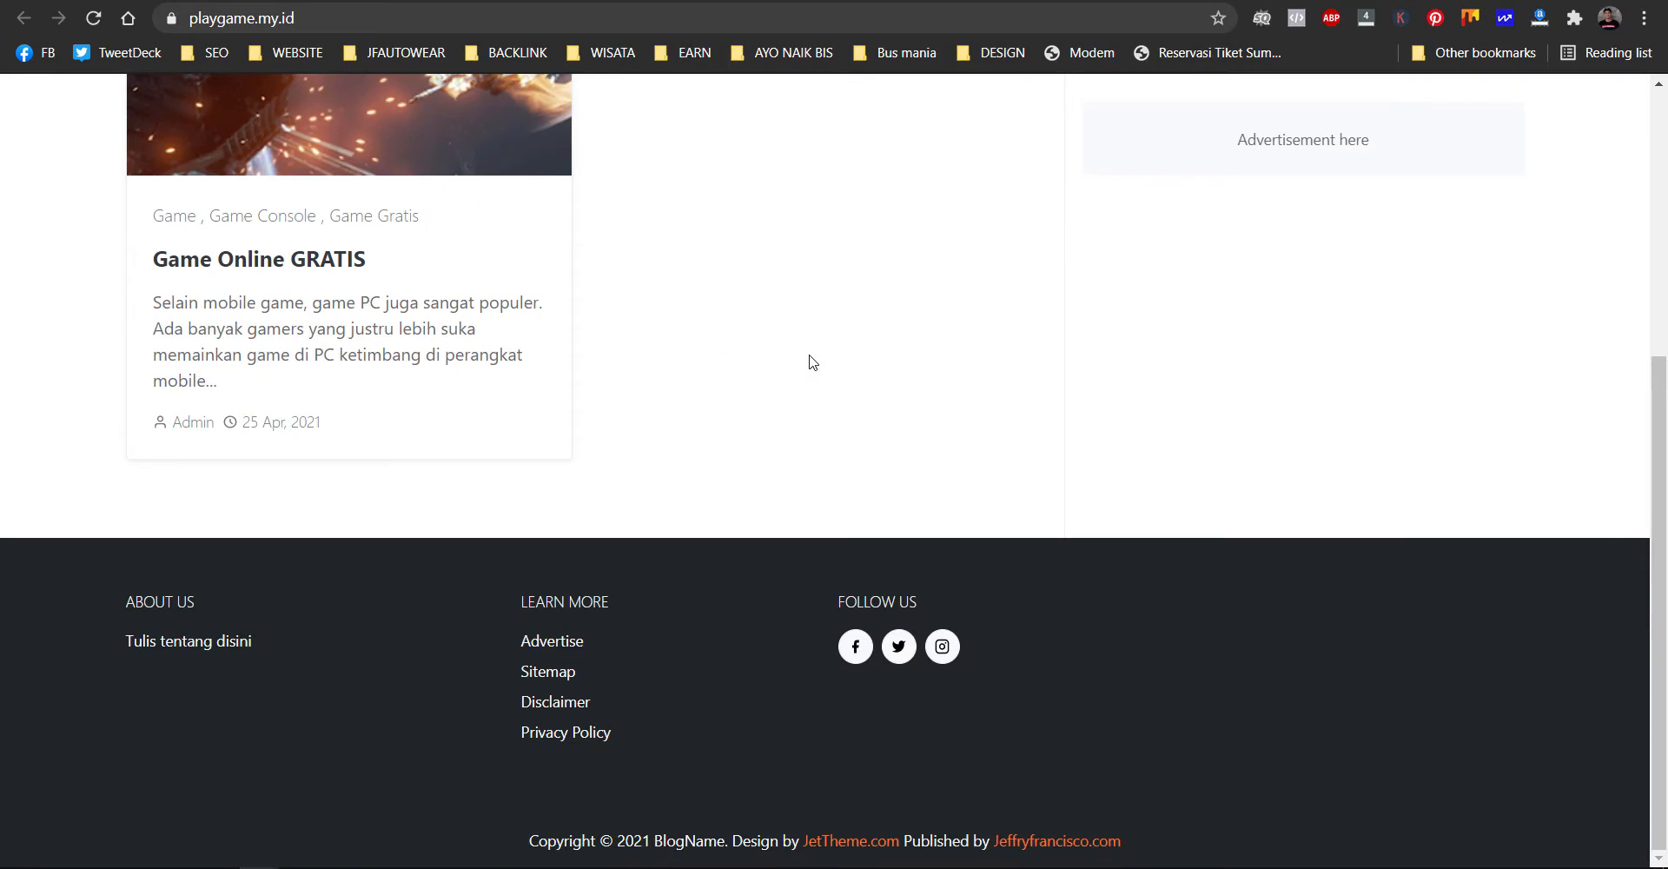
scroll(809, 363, "up", 5)
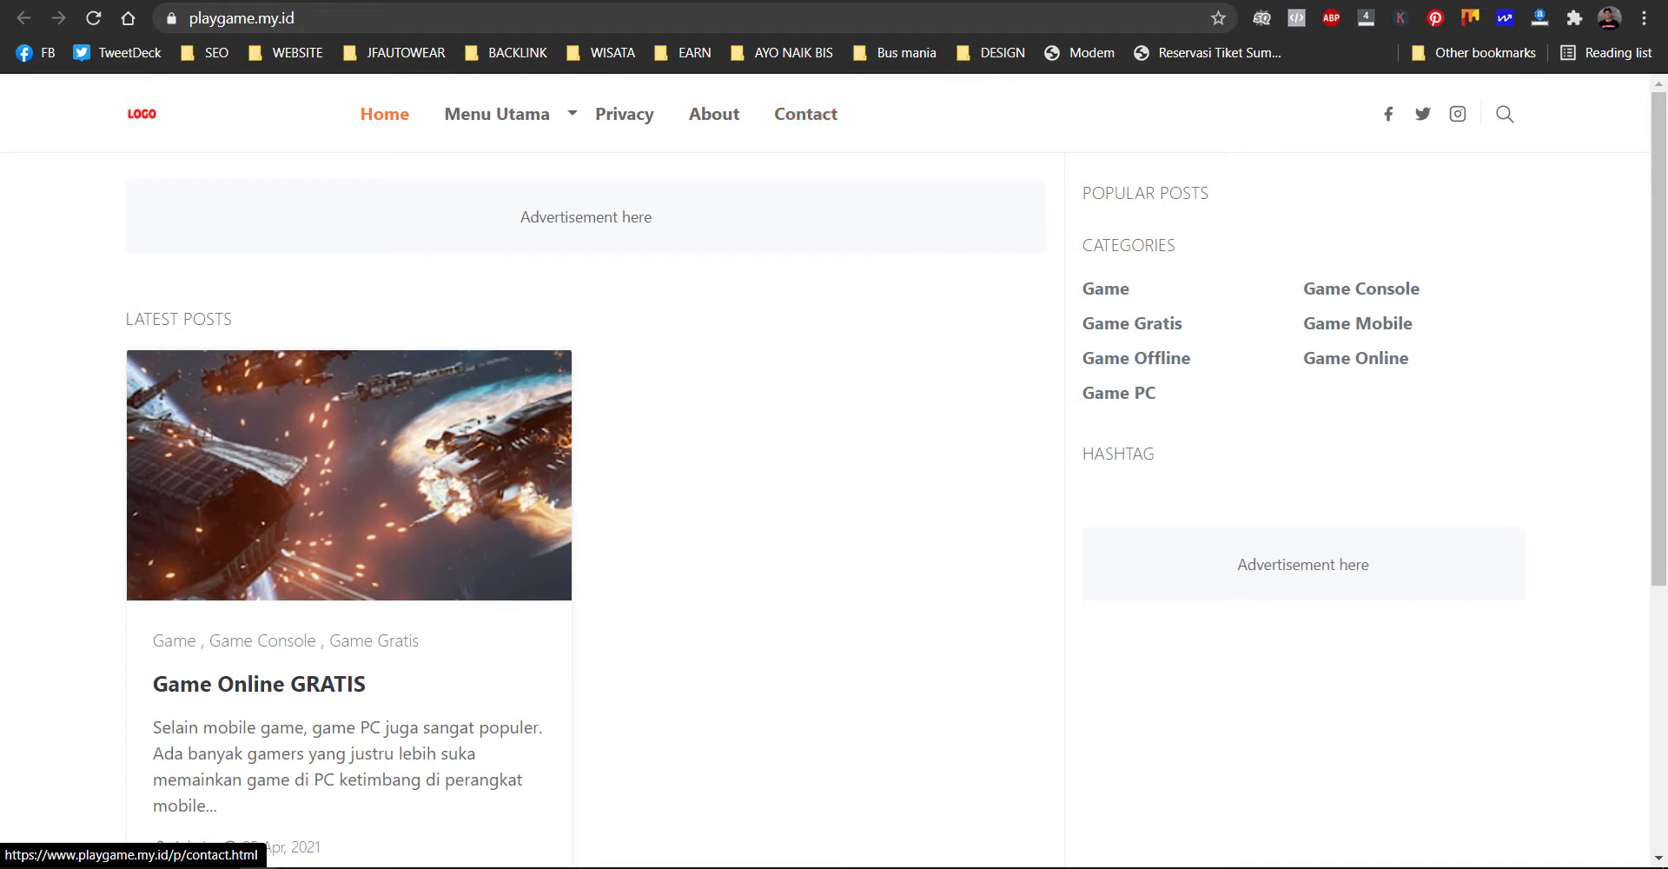
left_click(805, 113)
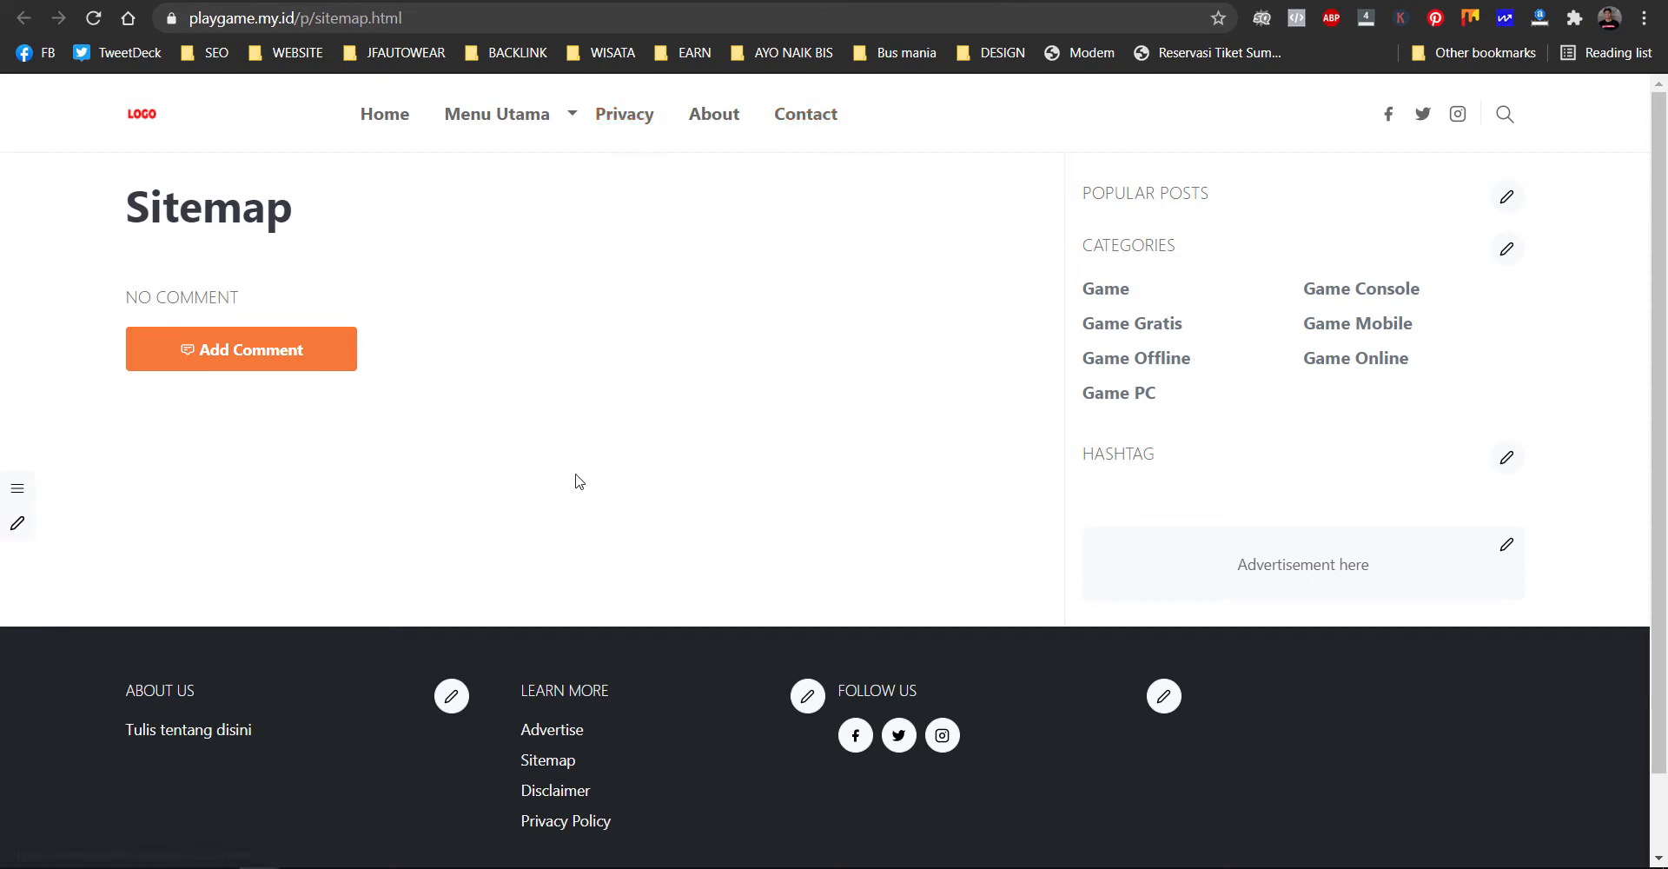
scroll(574, 481, "down", 1)
scroll(580, 482, "up", 1)
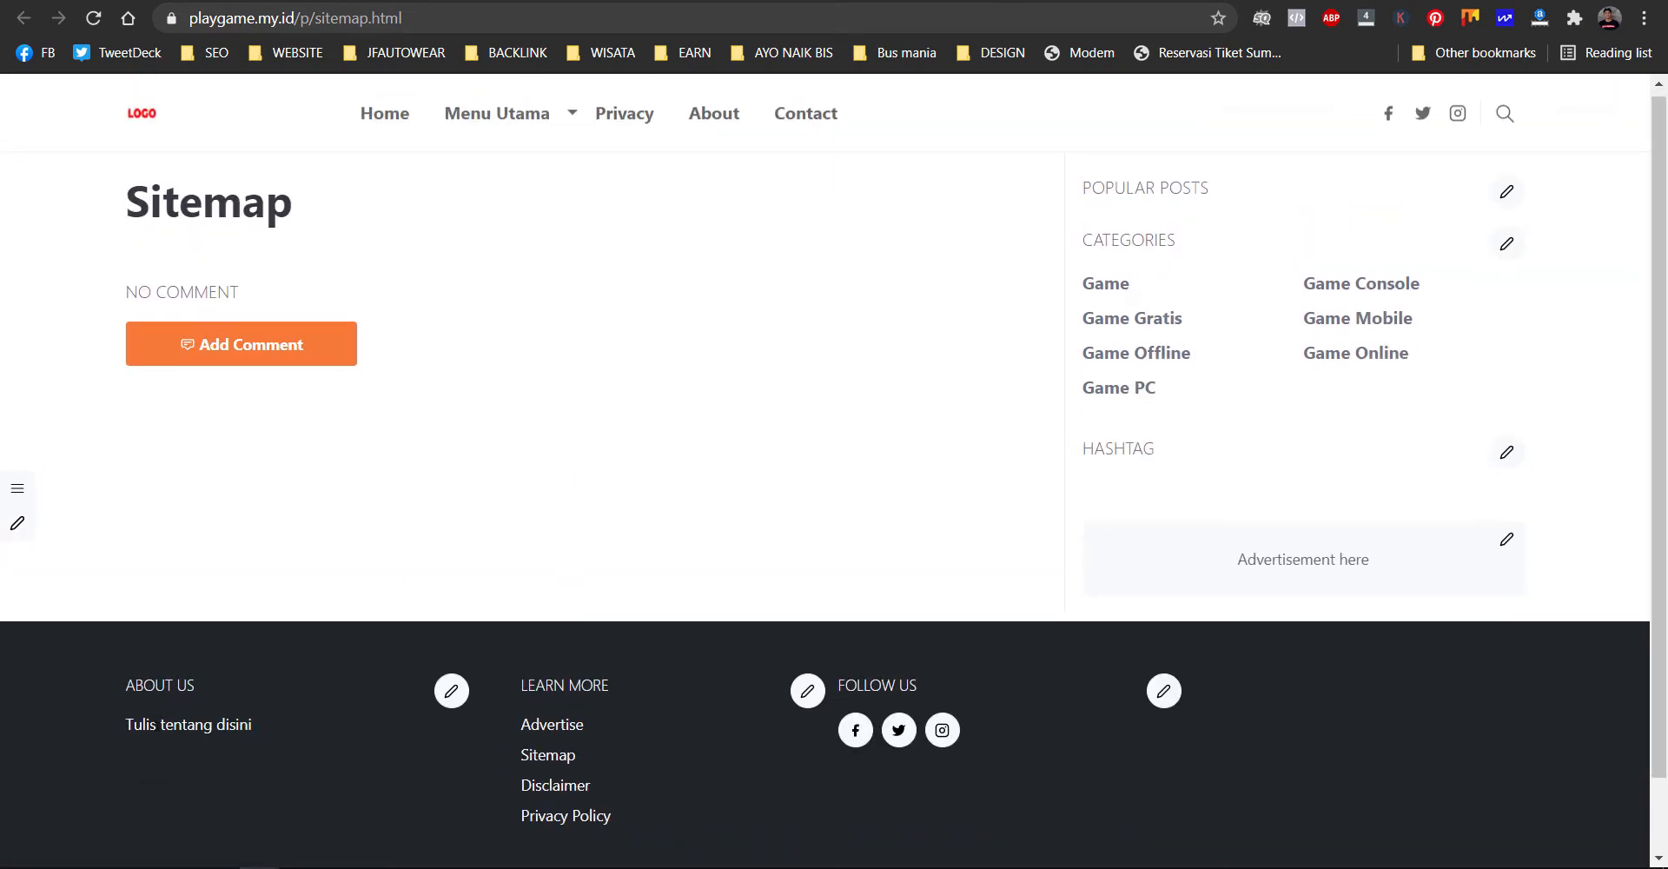
scroll(128, 644, "down", 1)
left_click_drag(122, 605, 270, 640)
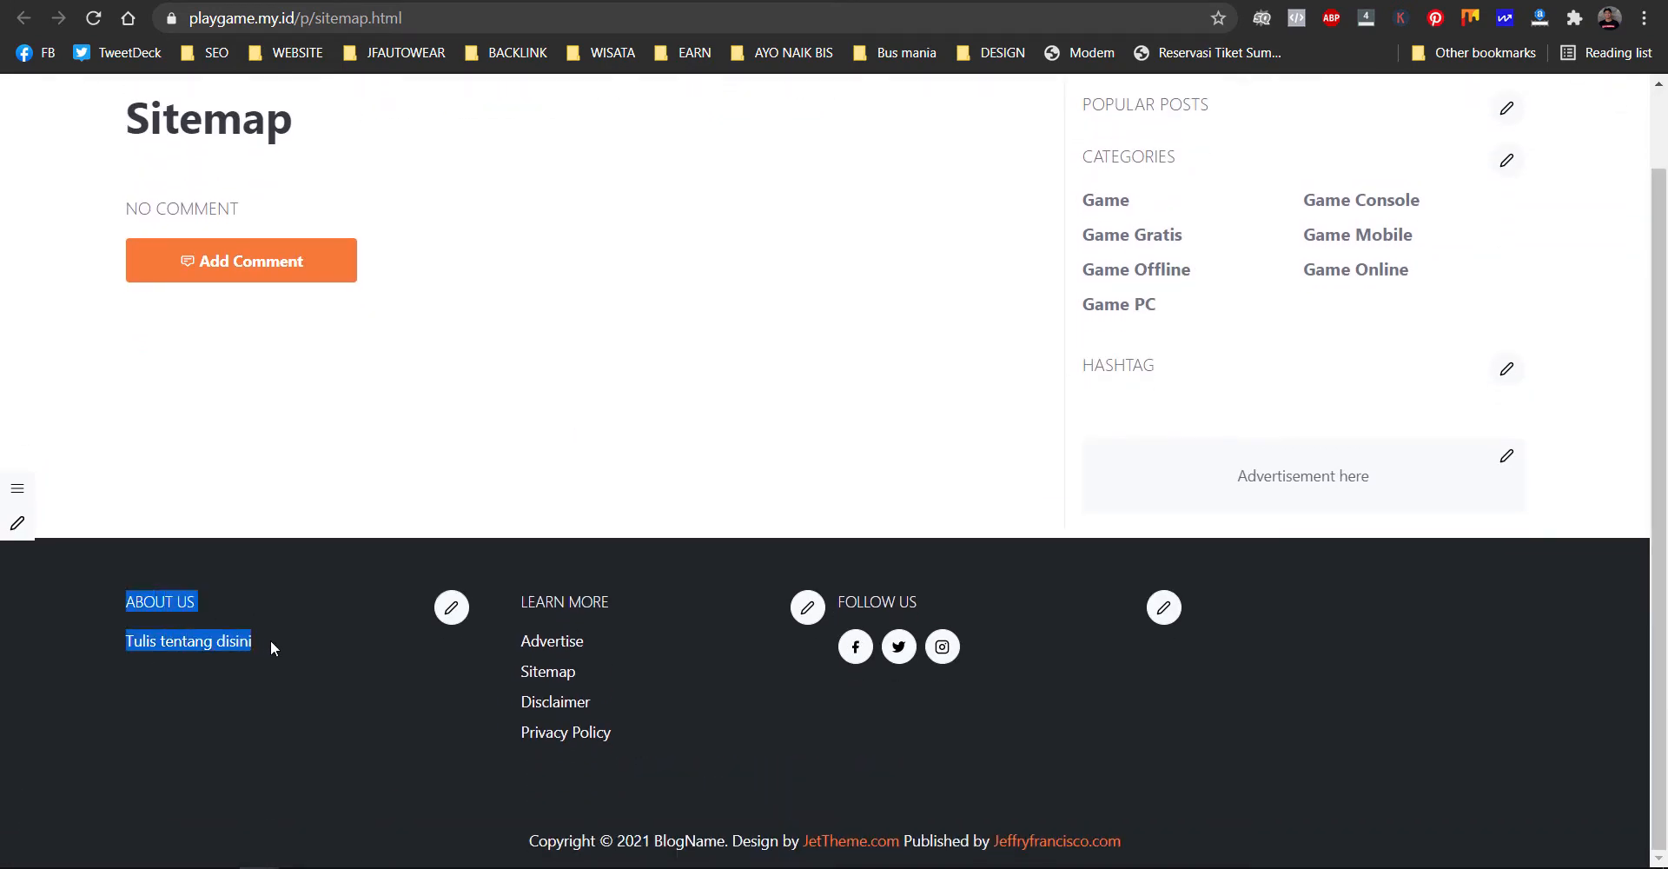
- Check the page and address behind the footer's Disclaimer link and return to the Blogger page list
left_click(556, 711)
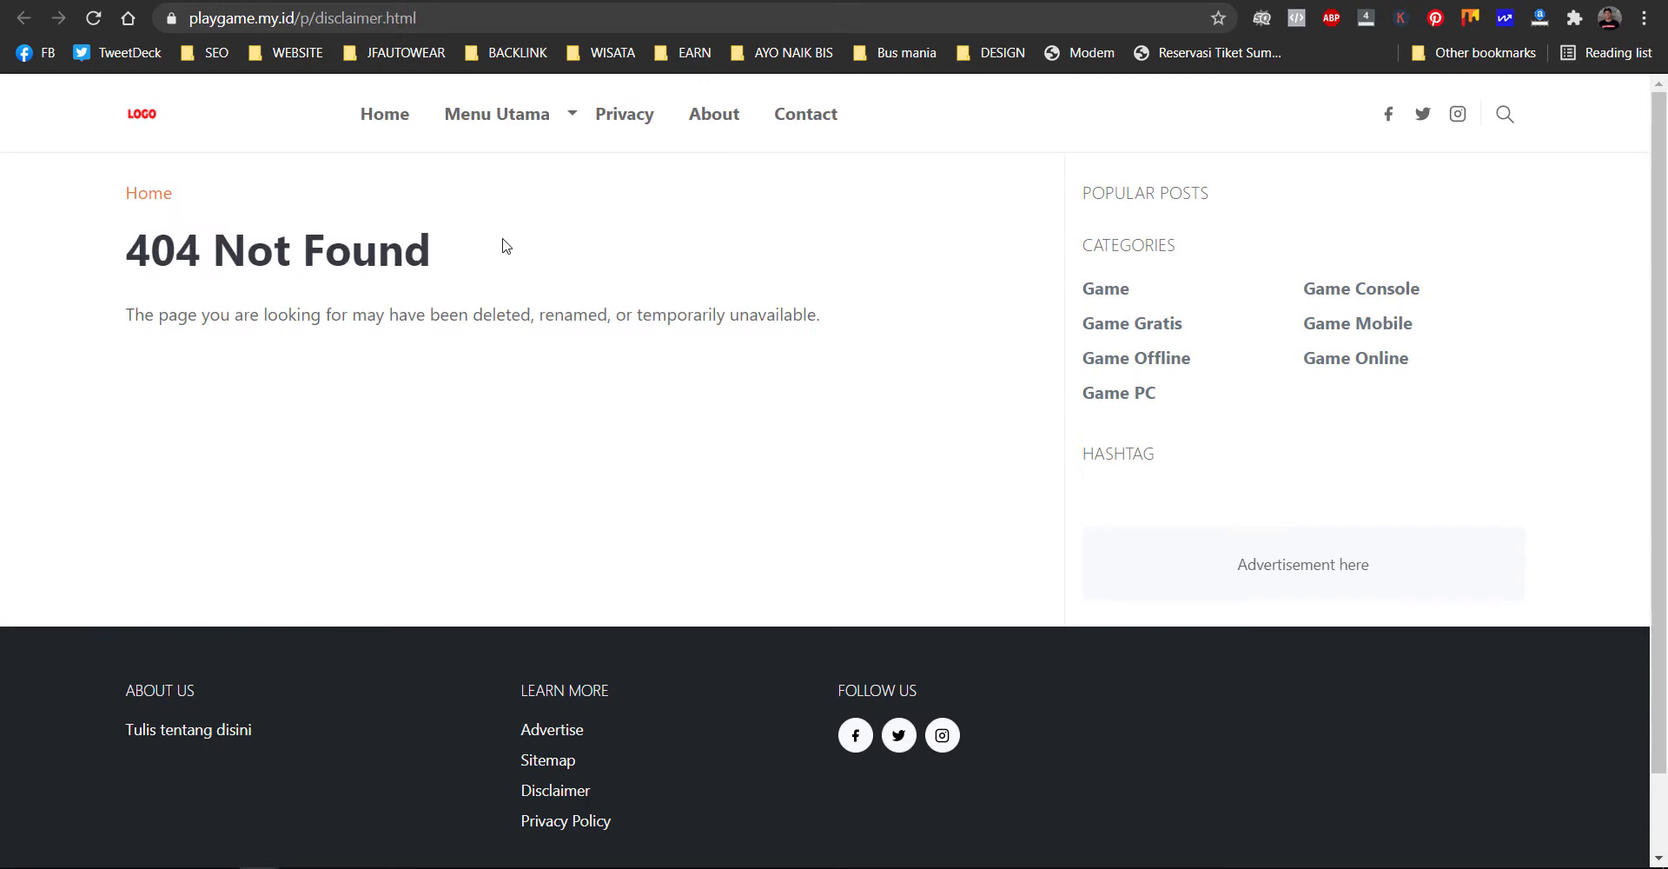
double_click(378, 19)
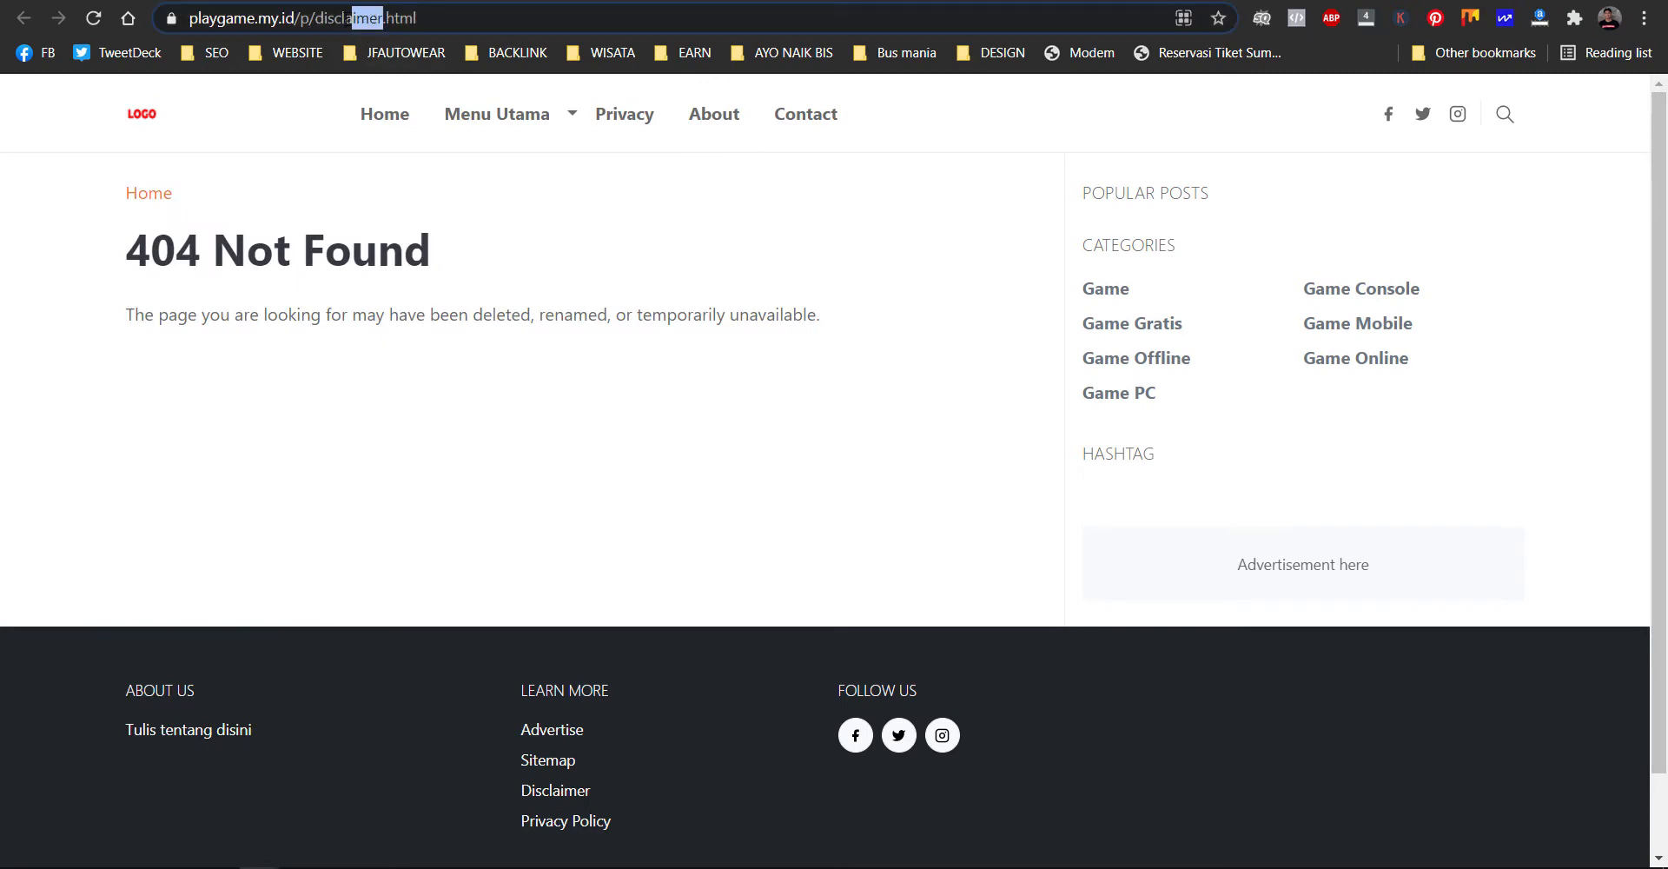
right_click(455, 31)
left_click(502, 138)
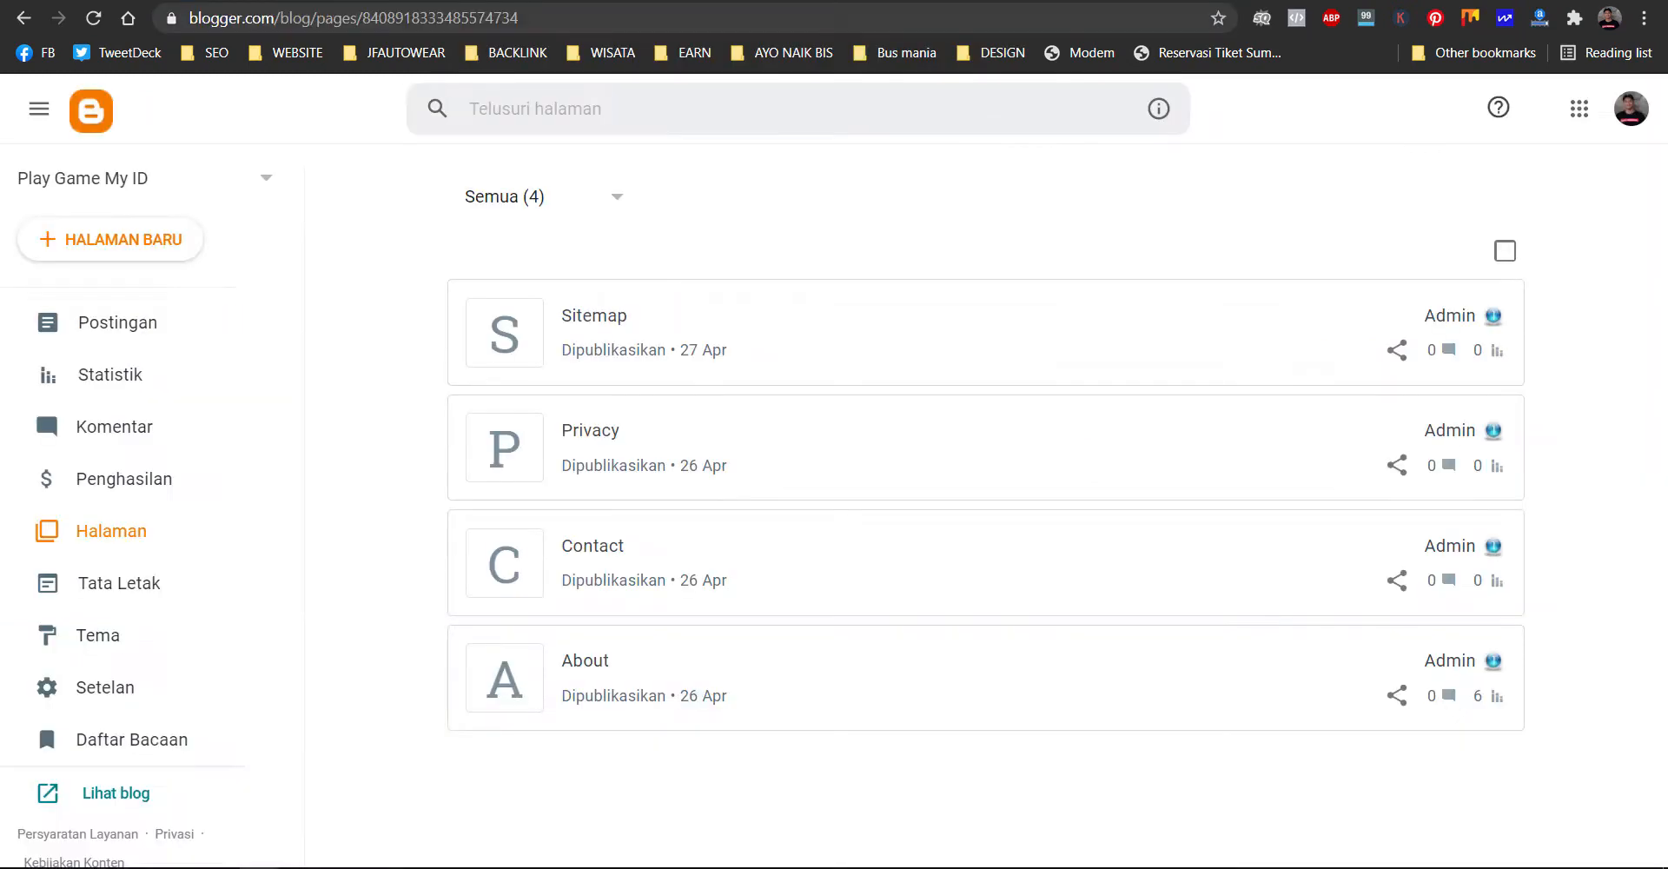
- Create a new page titled "Disclaimer" with an empty body and publish it
left_click(160, 238)
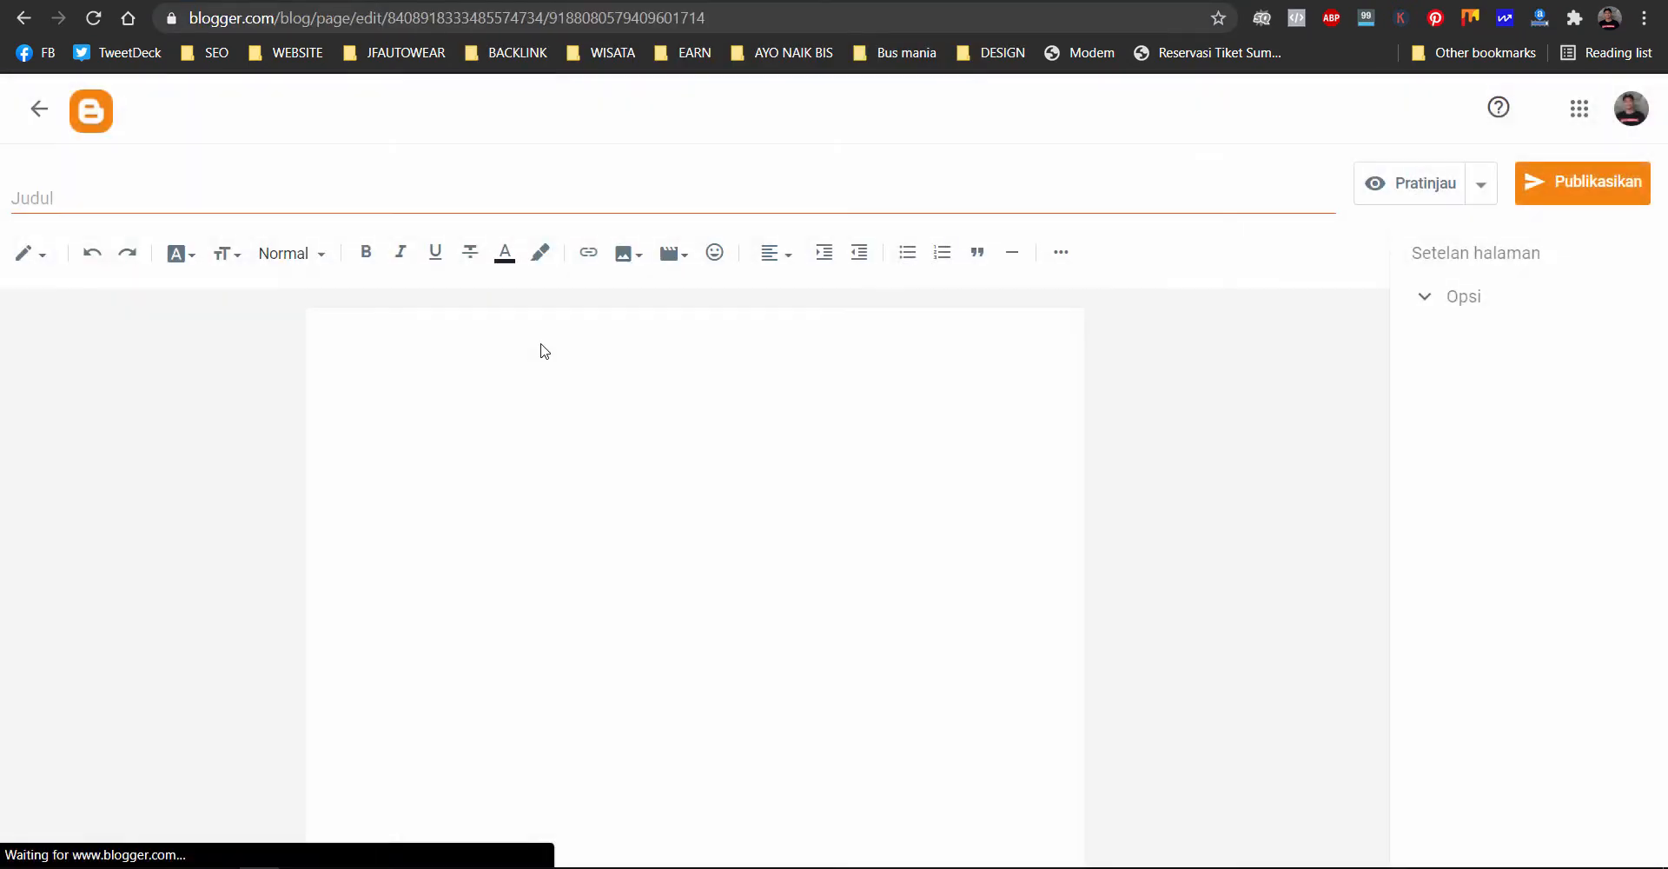
left_click(348, 190)
type("disclaimer")
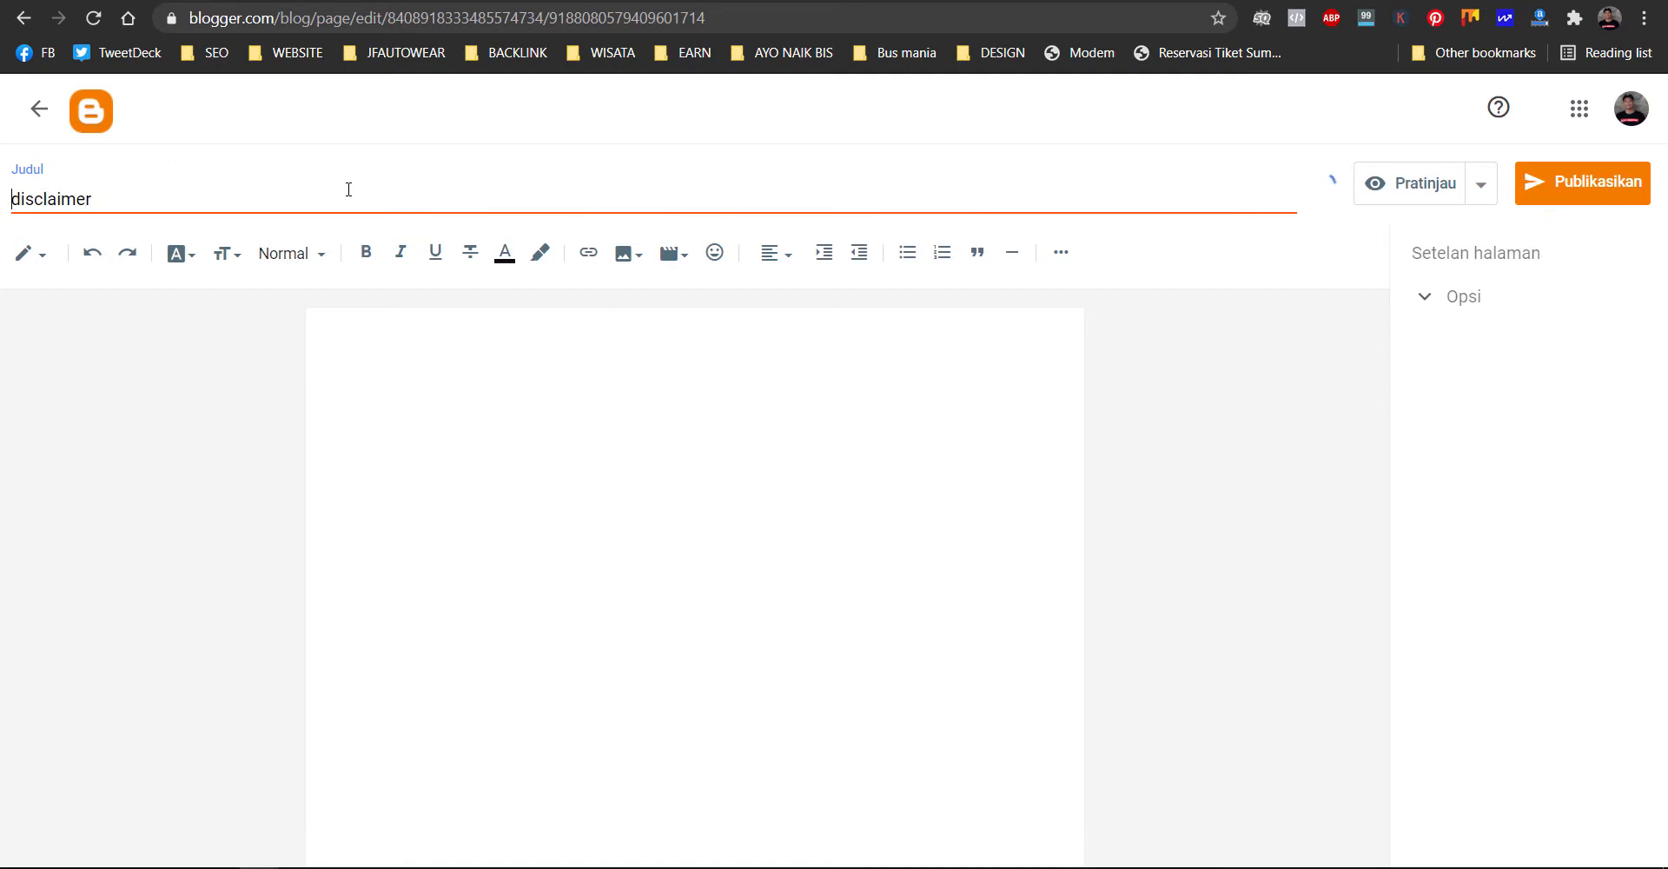
key("Home")
key("Delete")
type("D")
left_click(1555, 181)
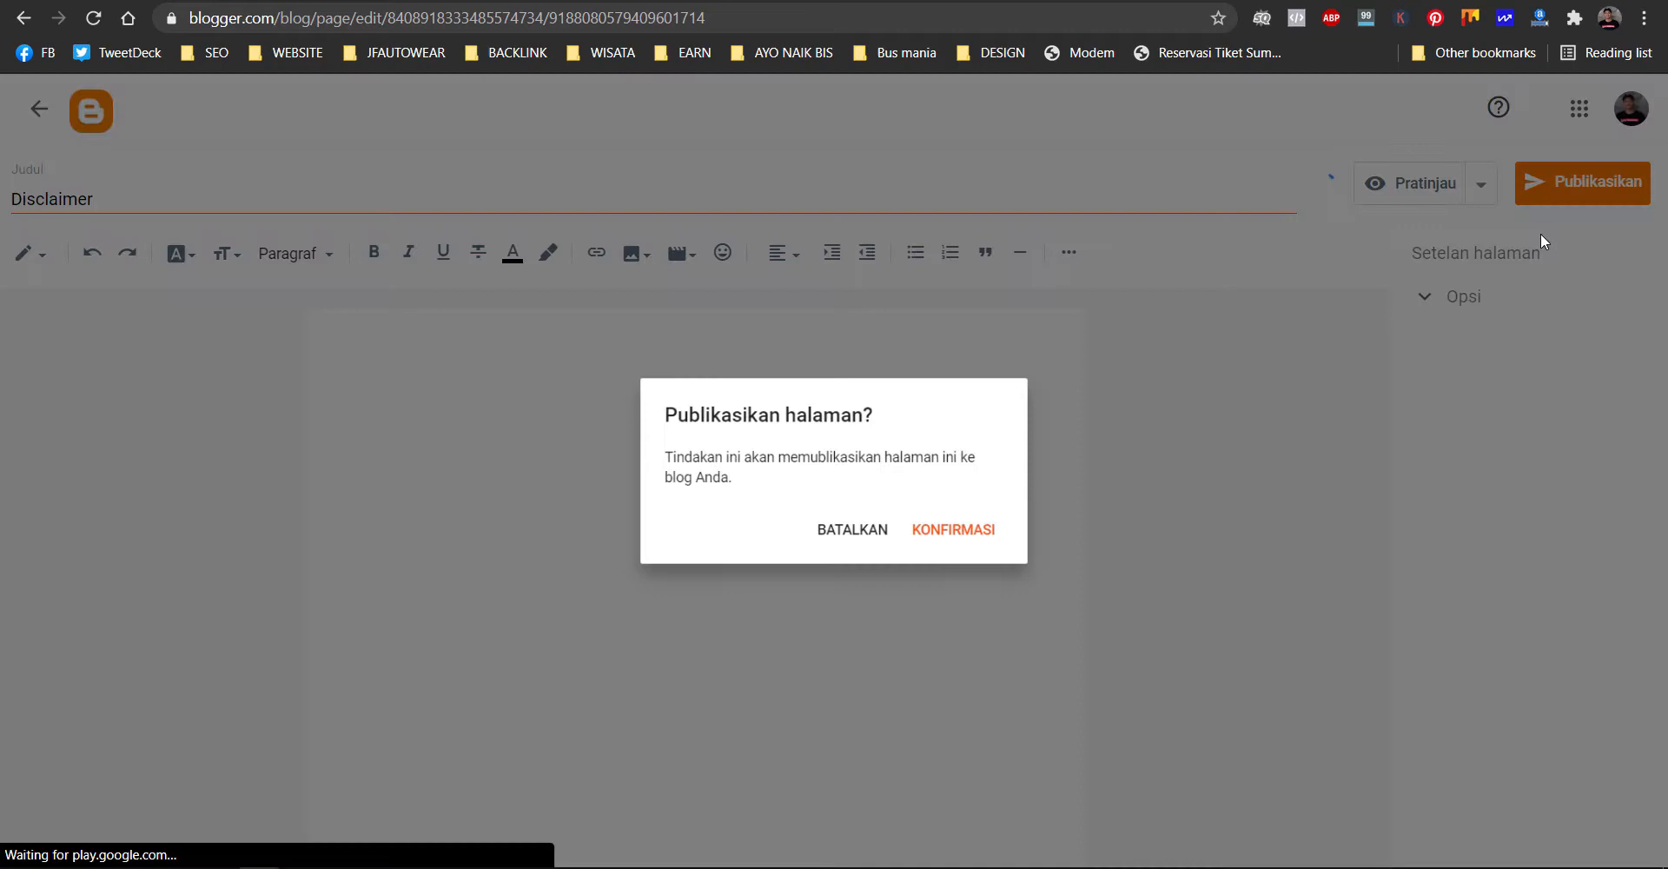
left_click(928, 540)
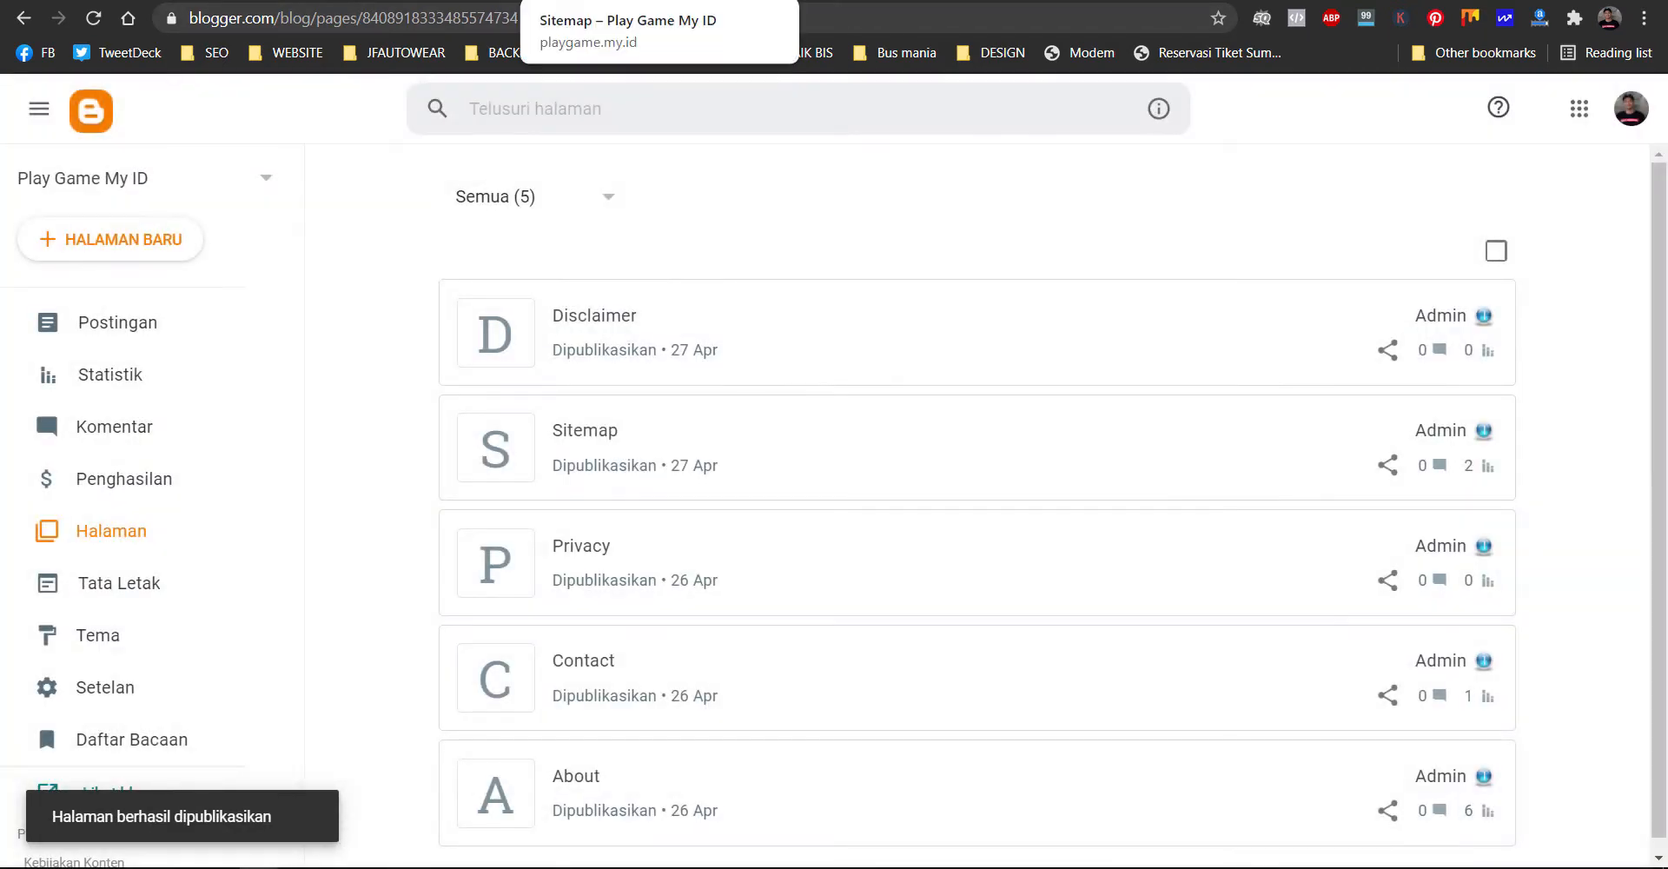
- Reload the Disclaimer page on the live blog and compare its title with its address and the Blogger page list
left_click(763, 1)
left_click(94, 18)
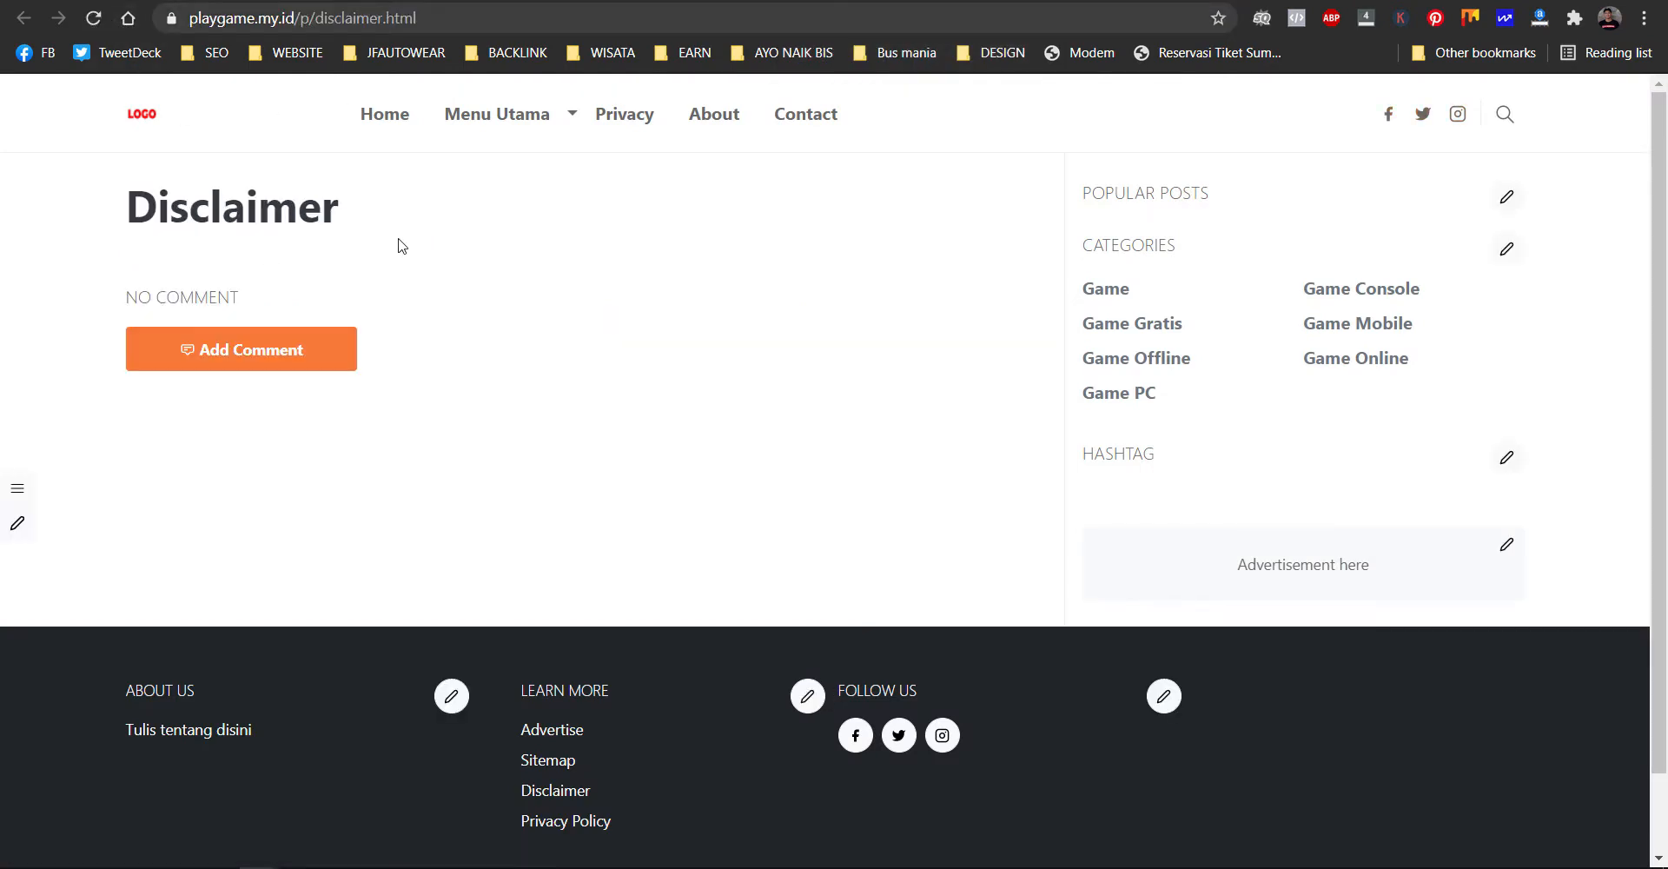
left_click_drag(319, 212, 124, 226)
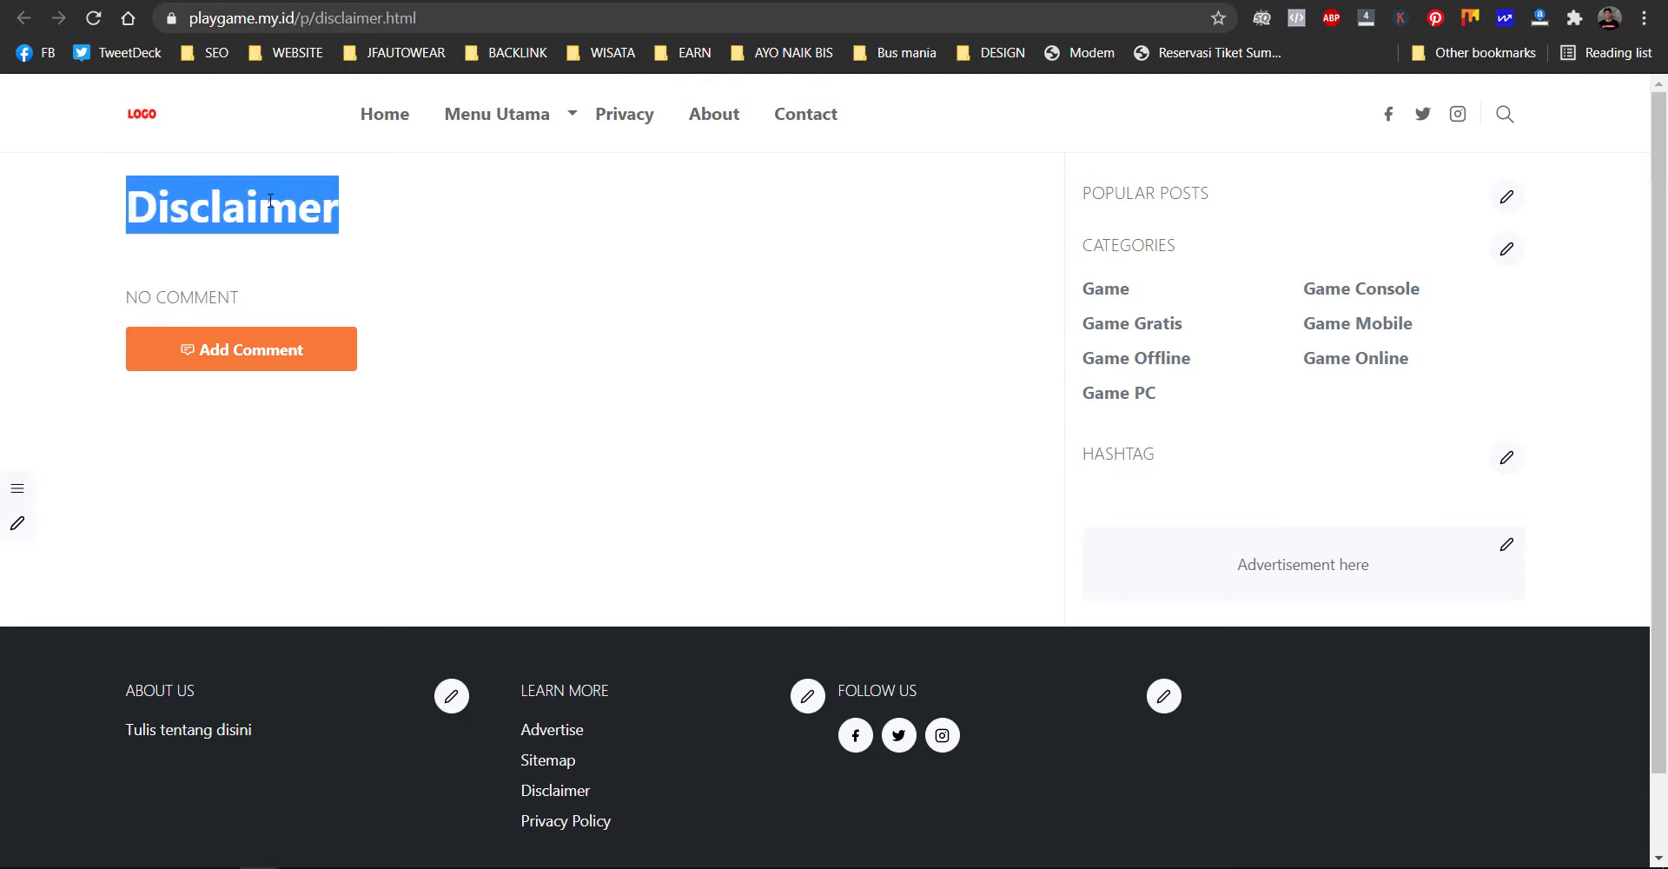
left_click(332, 200)
left_click_drag(342, 218, 124, 214)
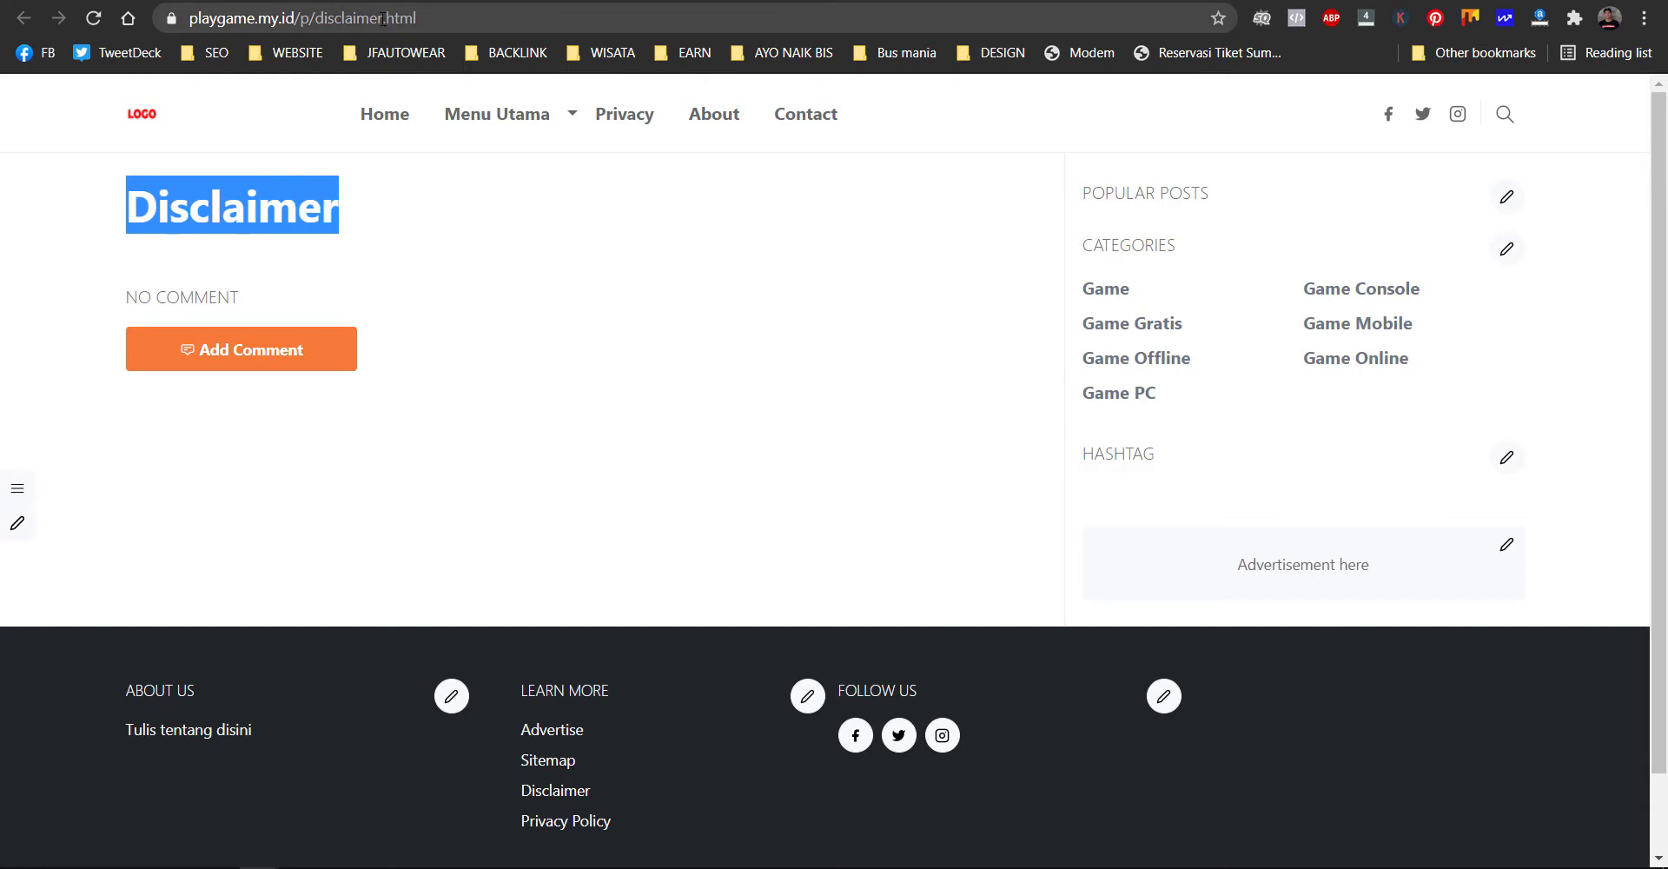
left_click_drag(382, 18, 315, 18)
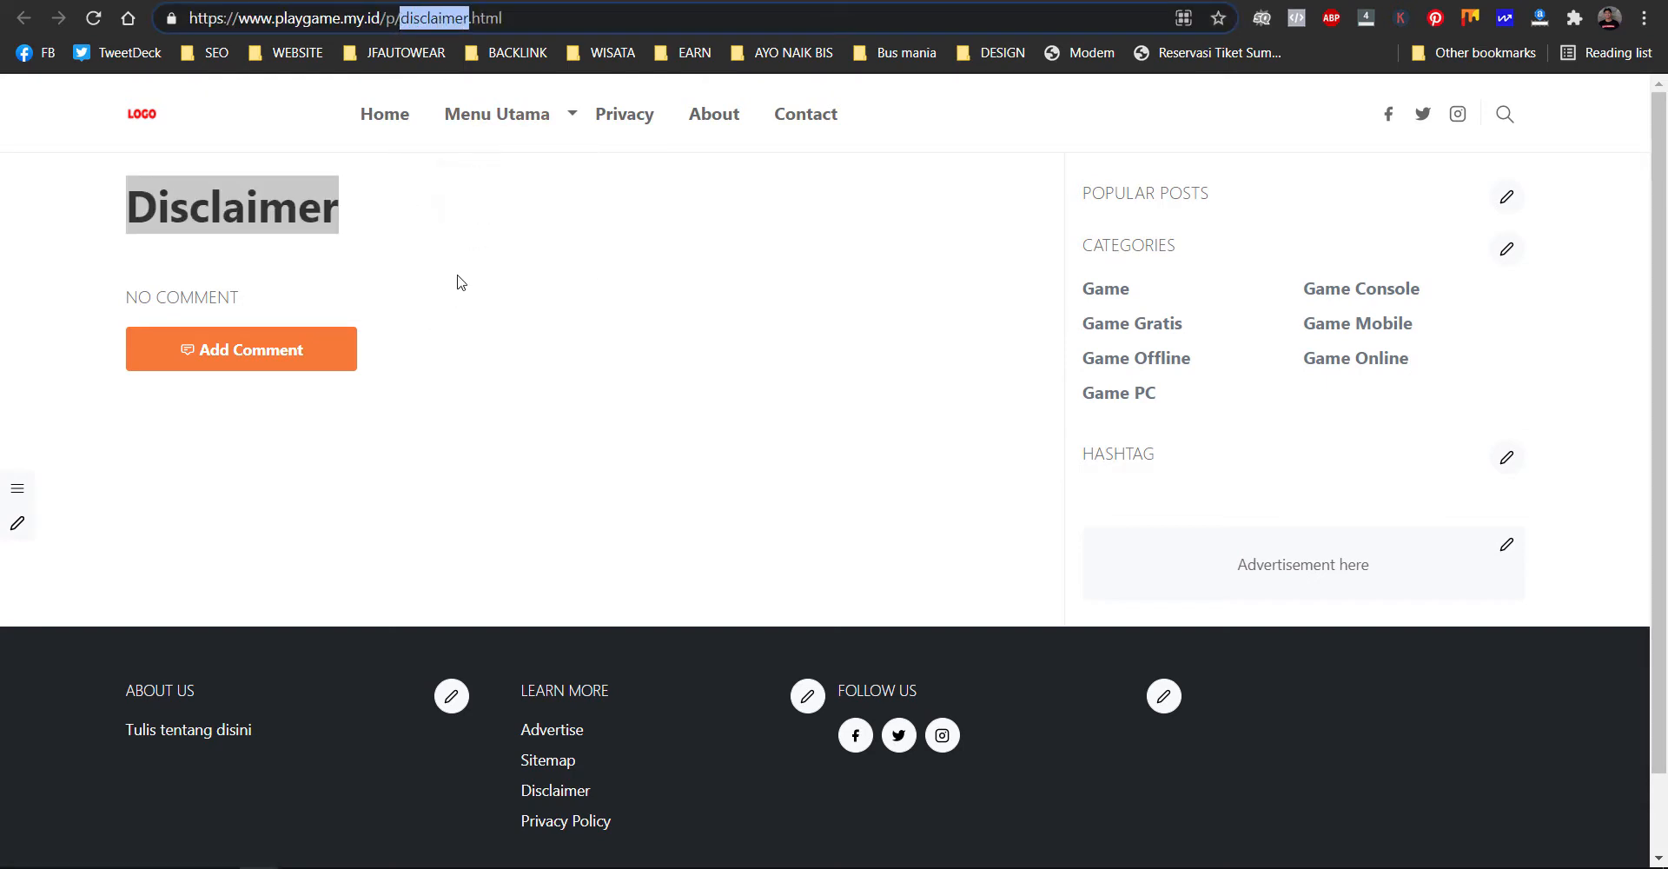
left_click(292, 201)
double_click(138, 211)
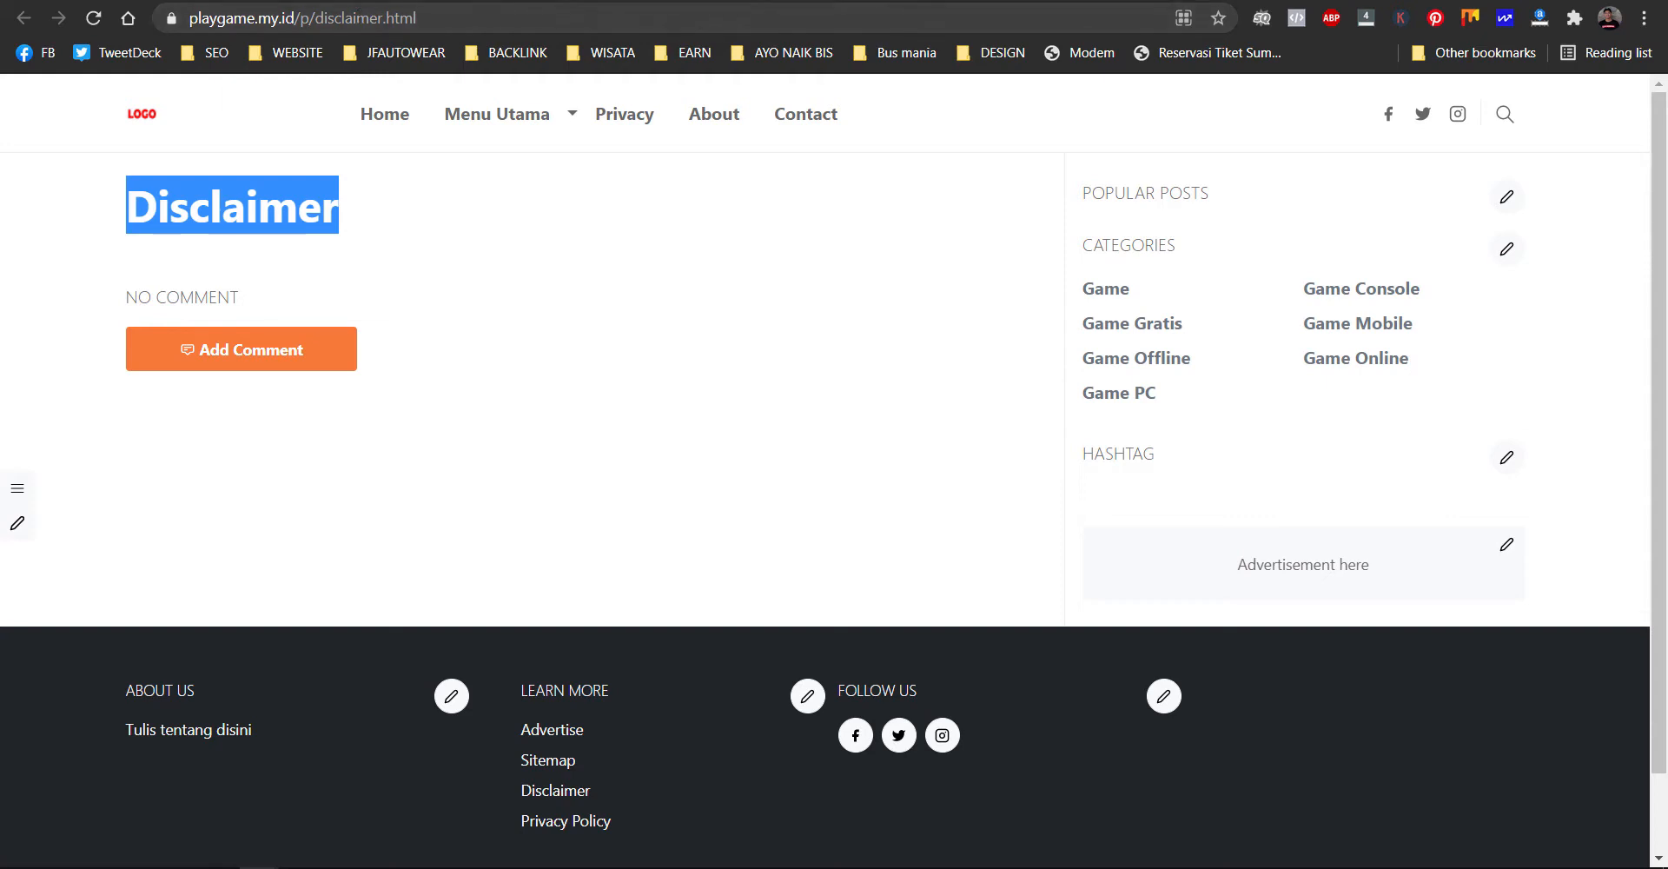
key("ctrl+shift+Tab")
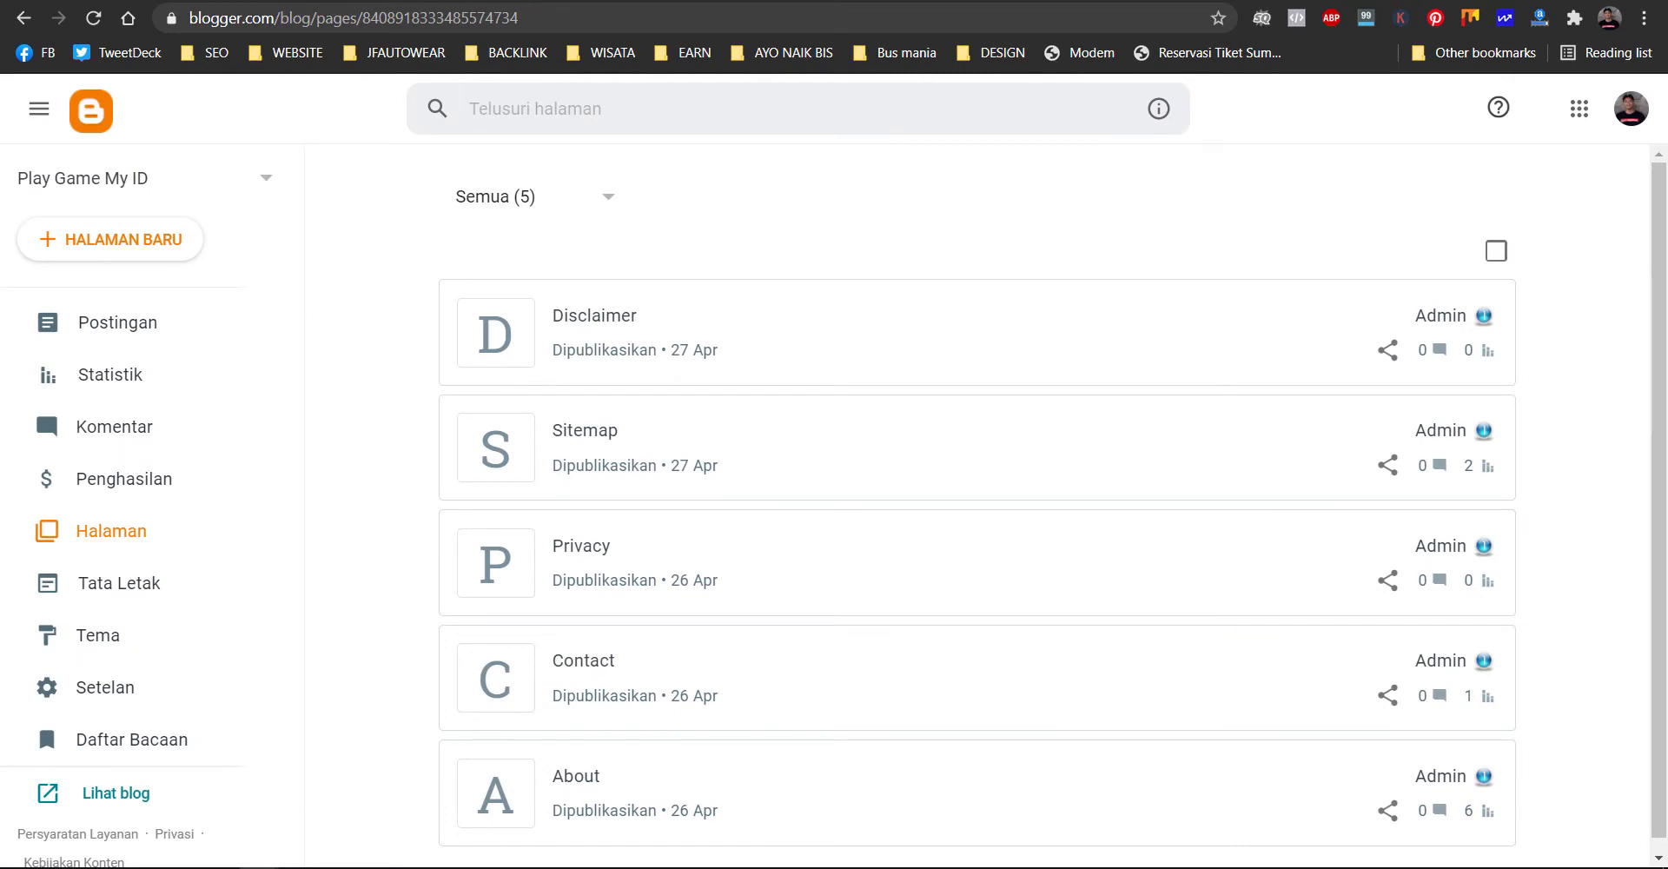
key("ctrl+Tab")
- Return to Blogger and open the current custom theme's HTML for editing
mouse_move(477, 122)
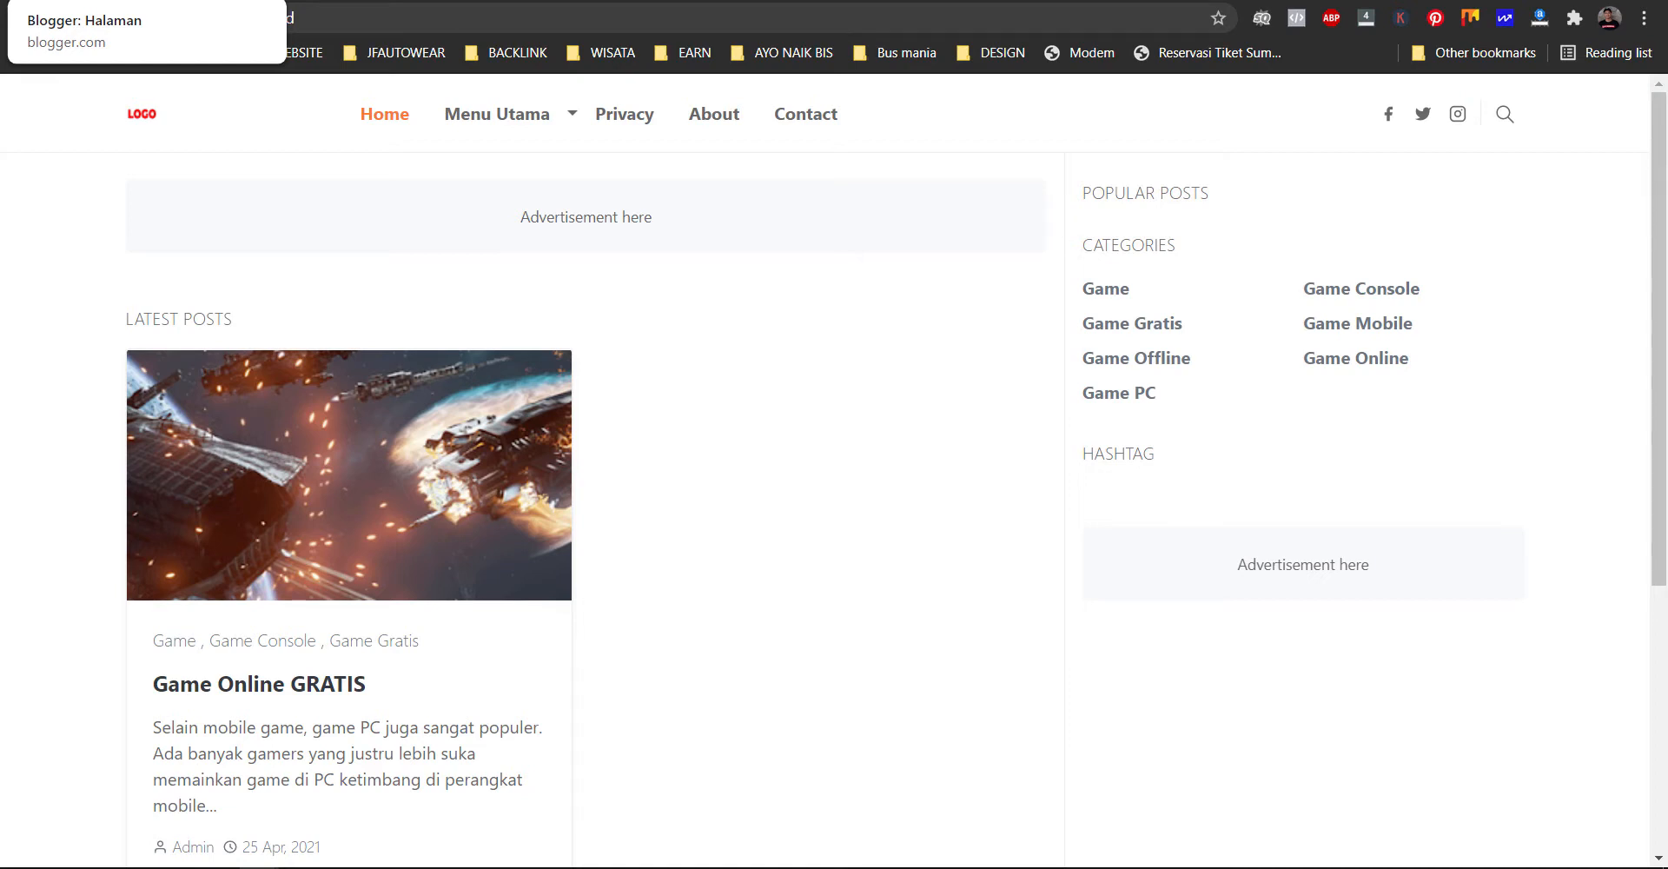
left_click(87, 2)
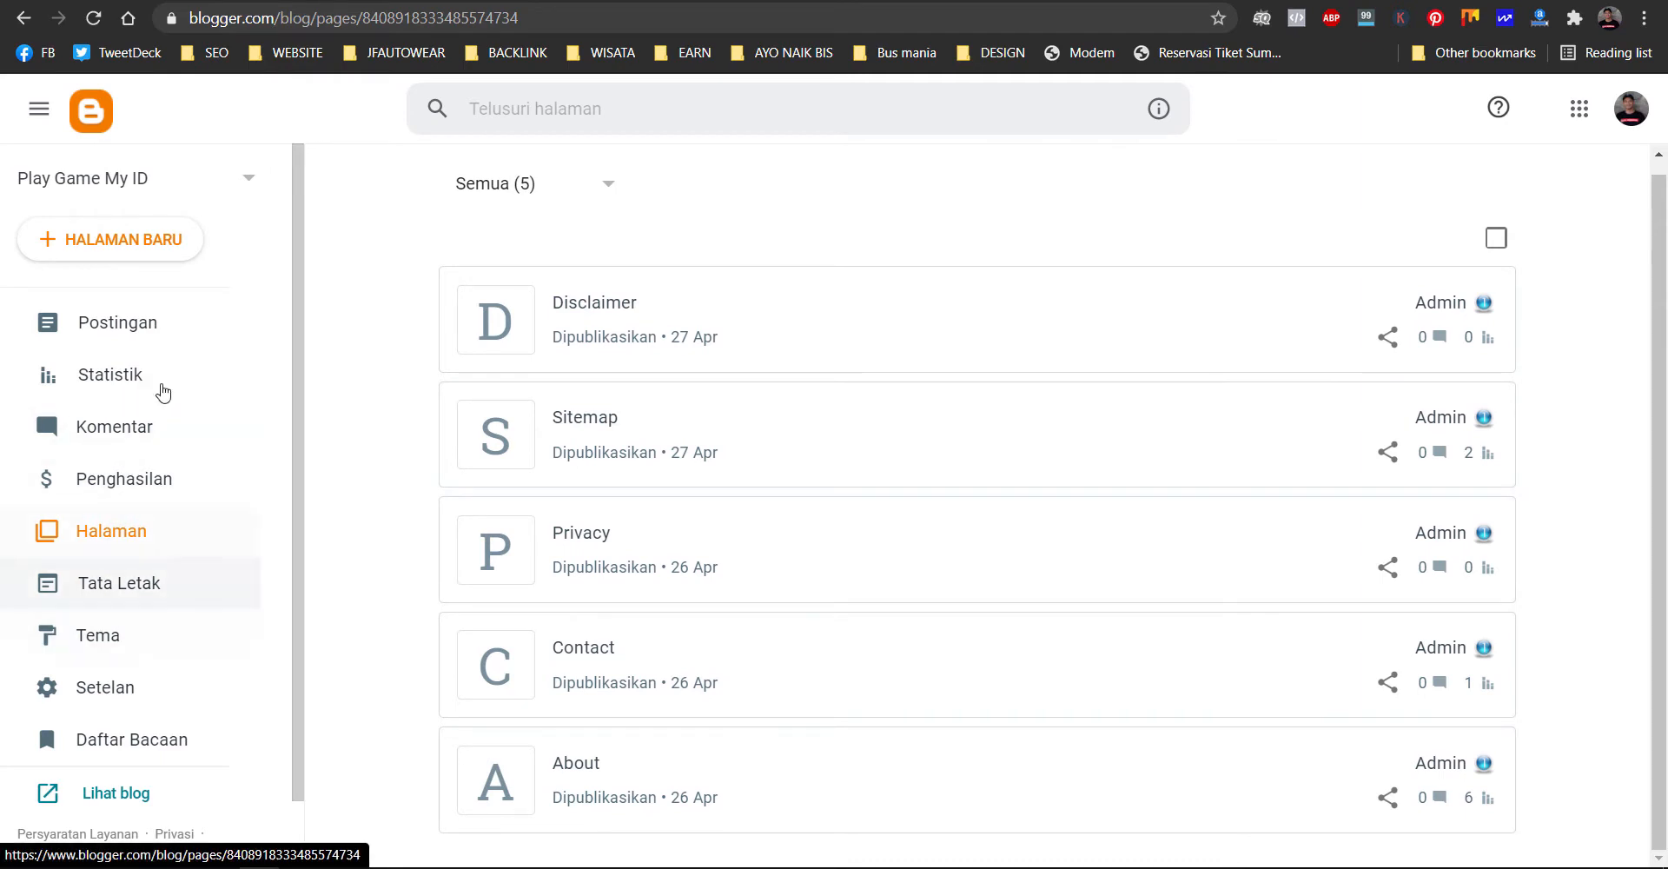
left_click(132, 654)
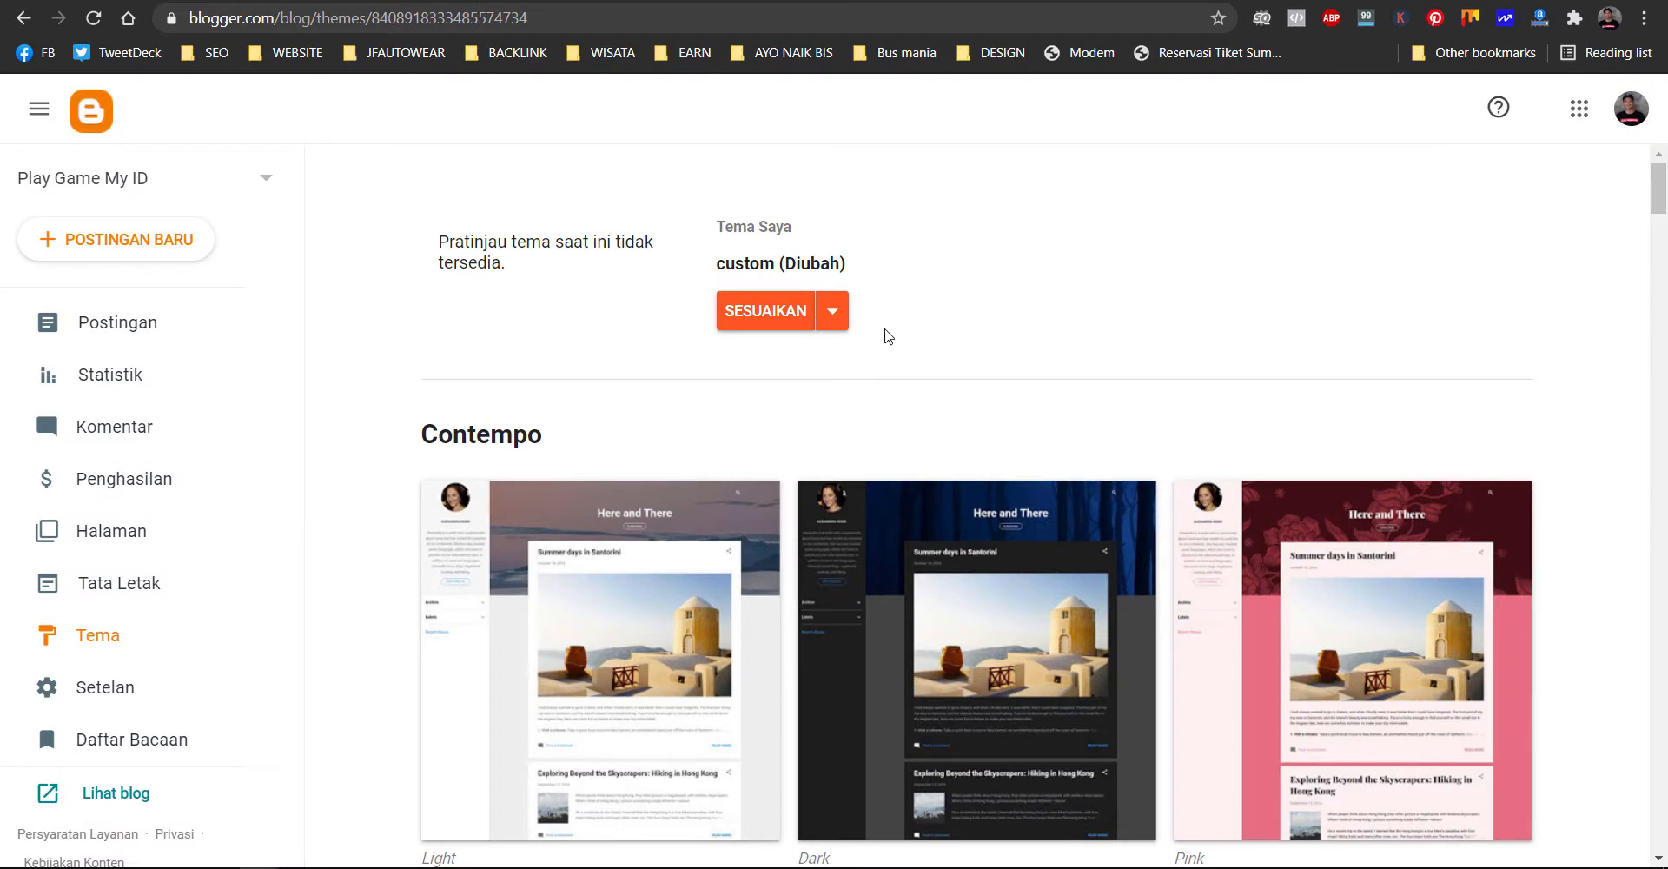
left_click(833, 313)
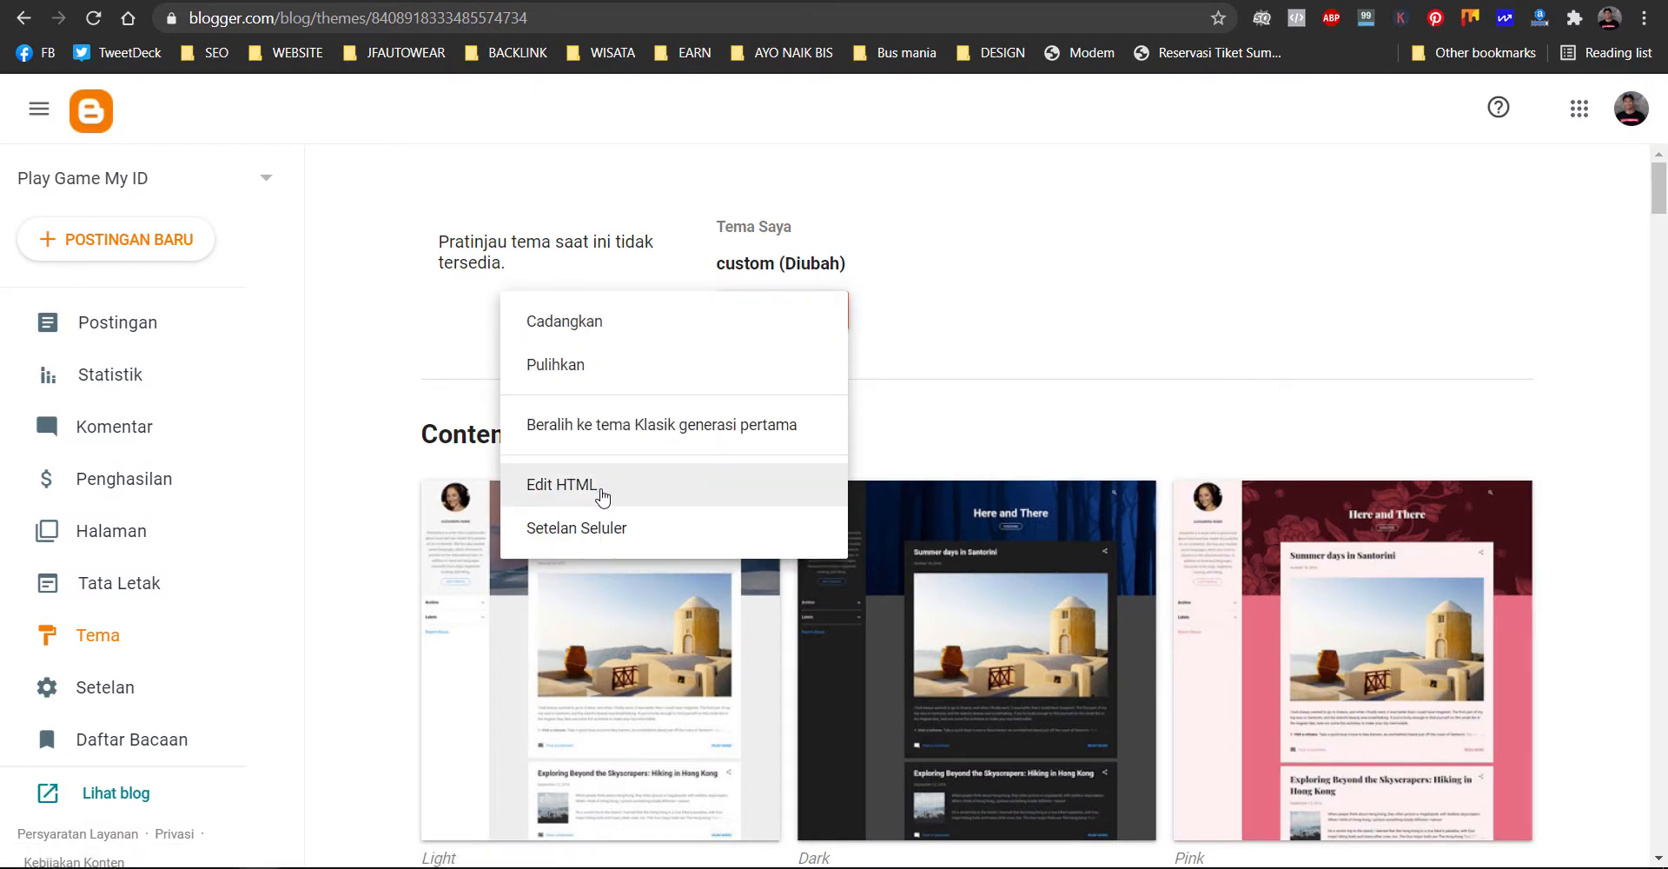
left_click(652, 495)
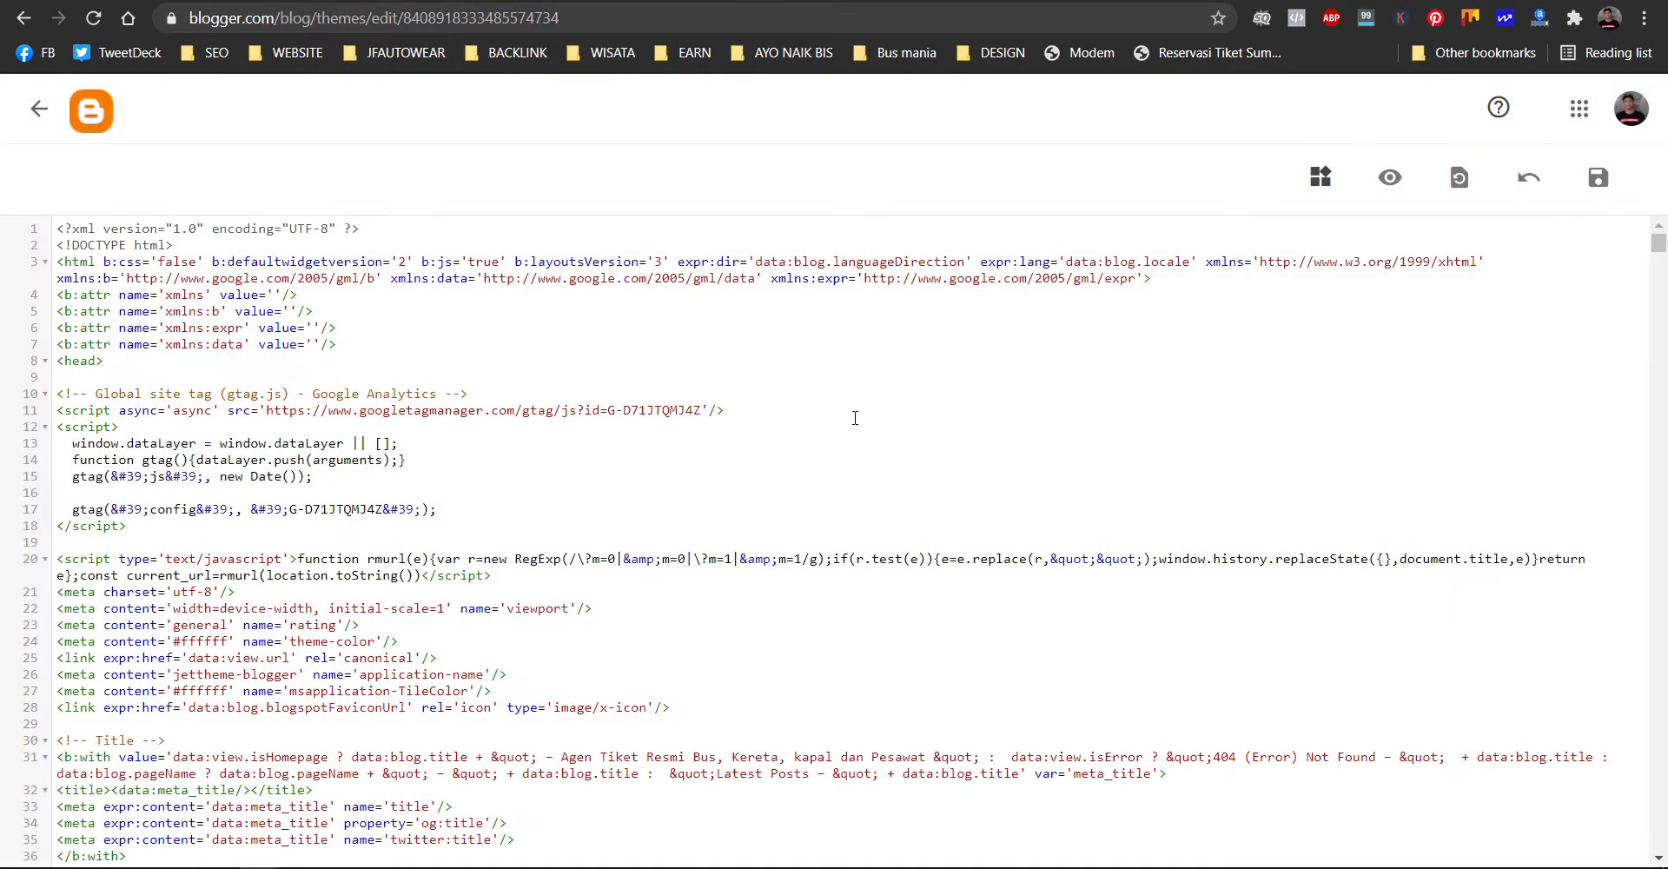
- Look through the theme's HTML from the Google Analytics tag and meta tags to the style variables and CSS rules
scroll(855, 418, "down", 4)
scroll(856, 415, "up", 4)
scroll(856, 414, "down", 15)
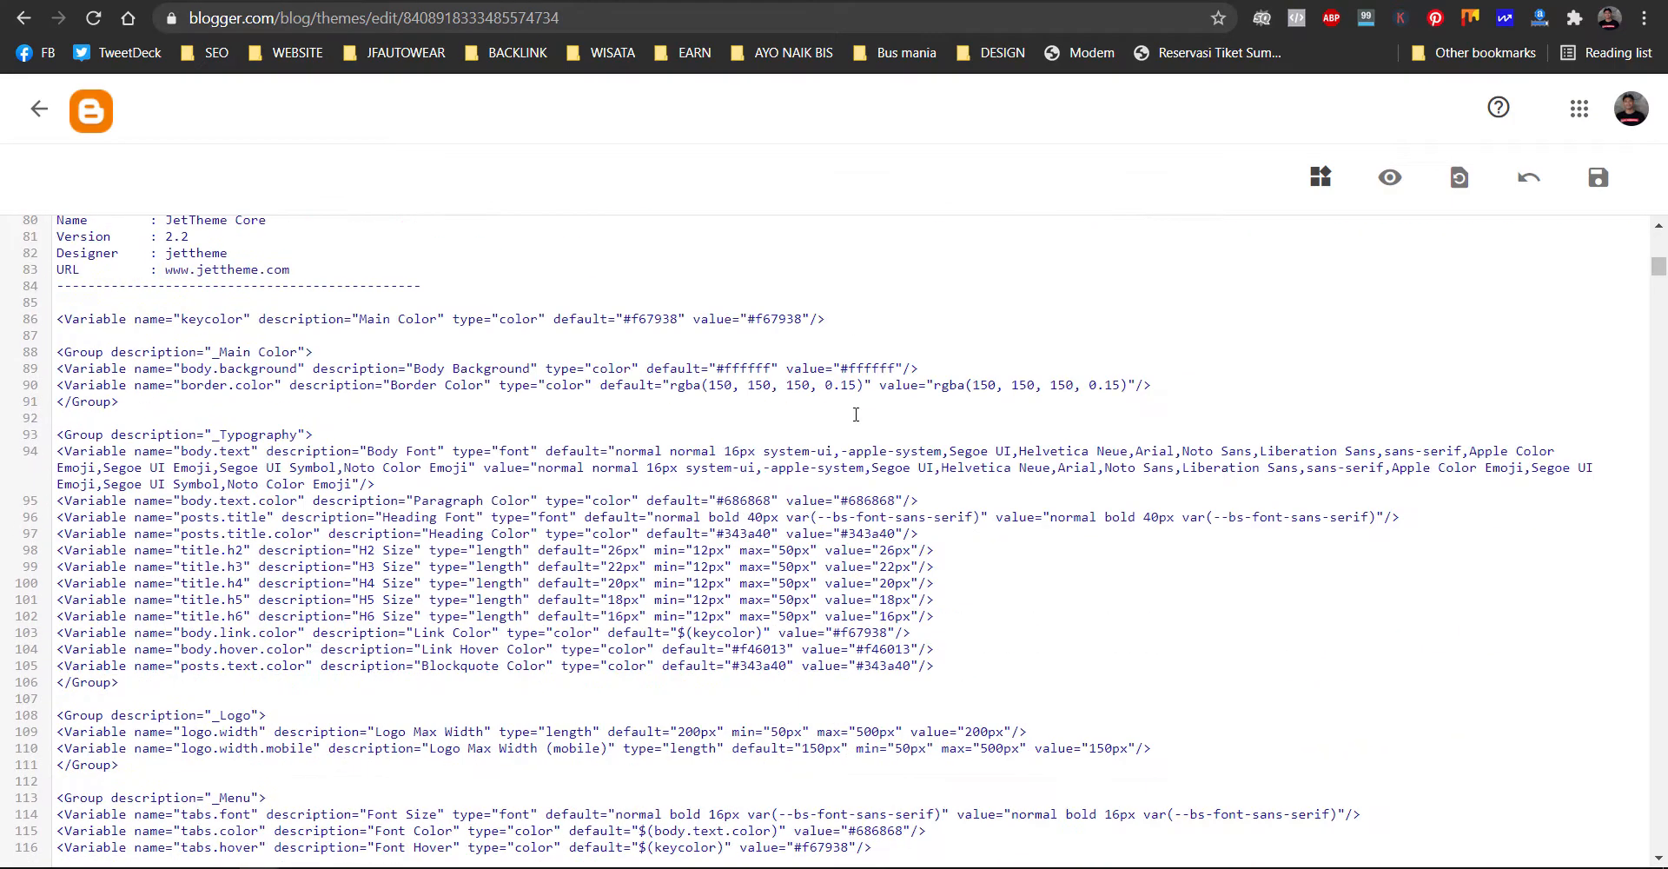
scroll(856, 414, "up", 5)
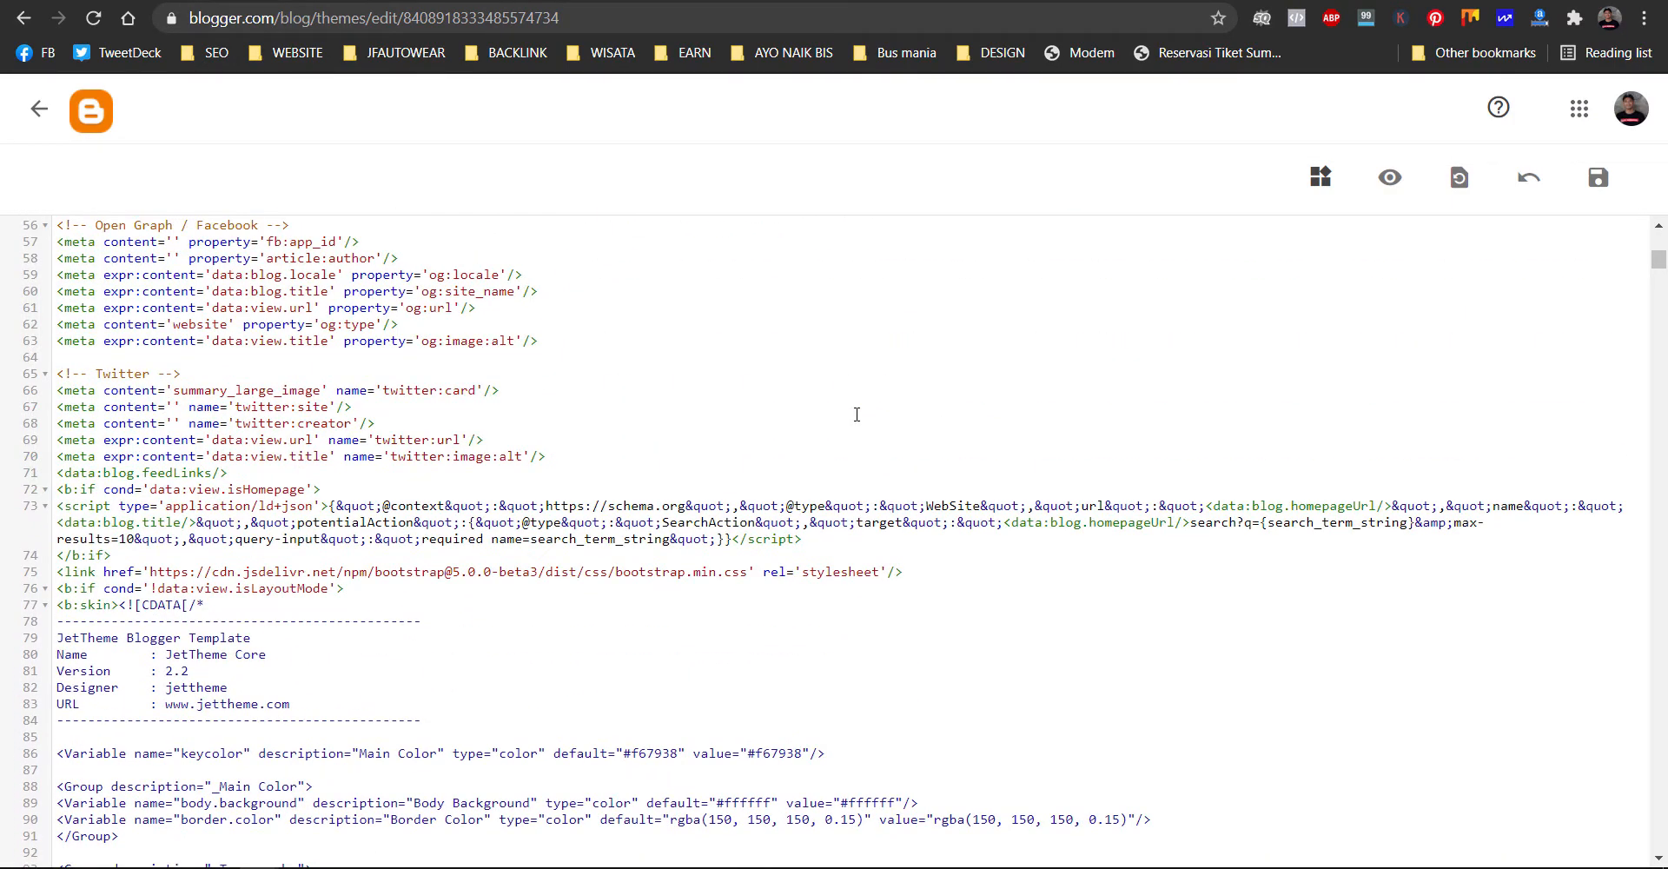
scroll(856, 415, "down", 15)
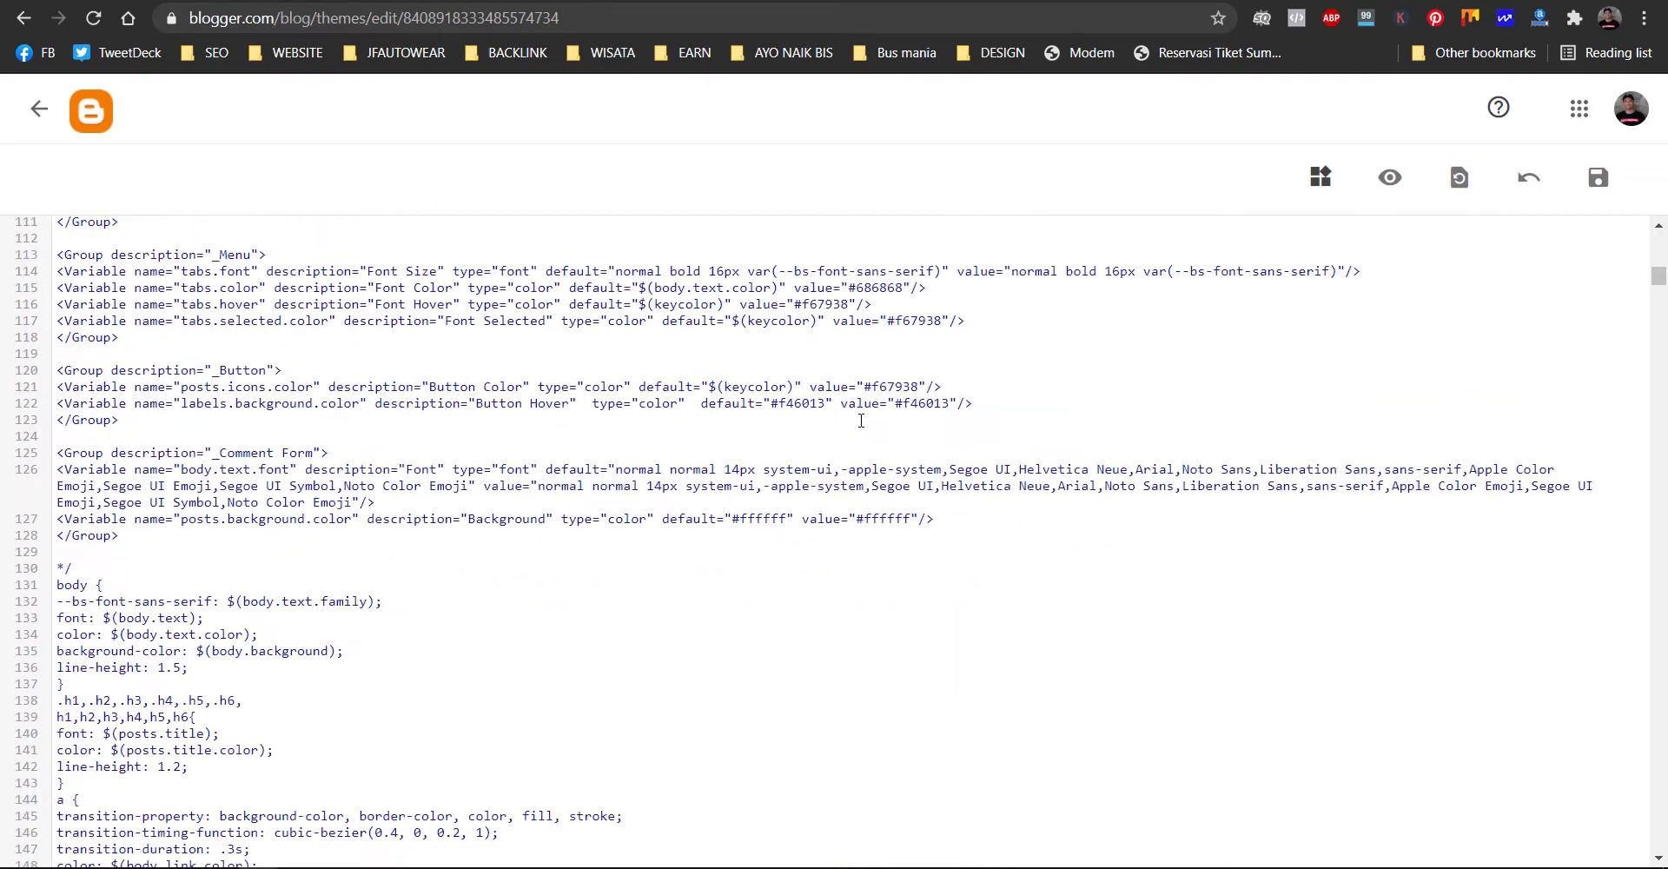
scroll(862, 421, "down", 5)
scroll(395, 452, "down", 8)
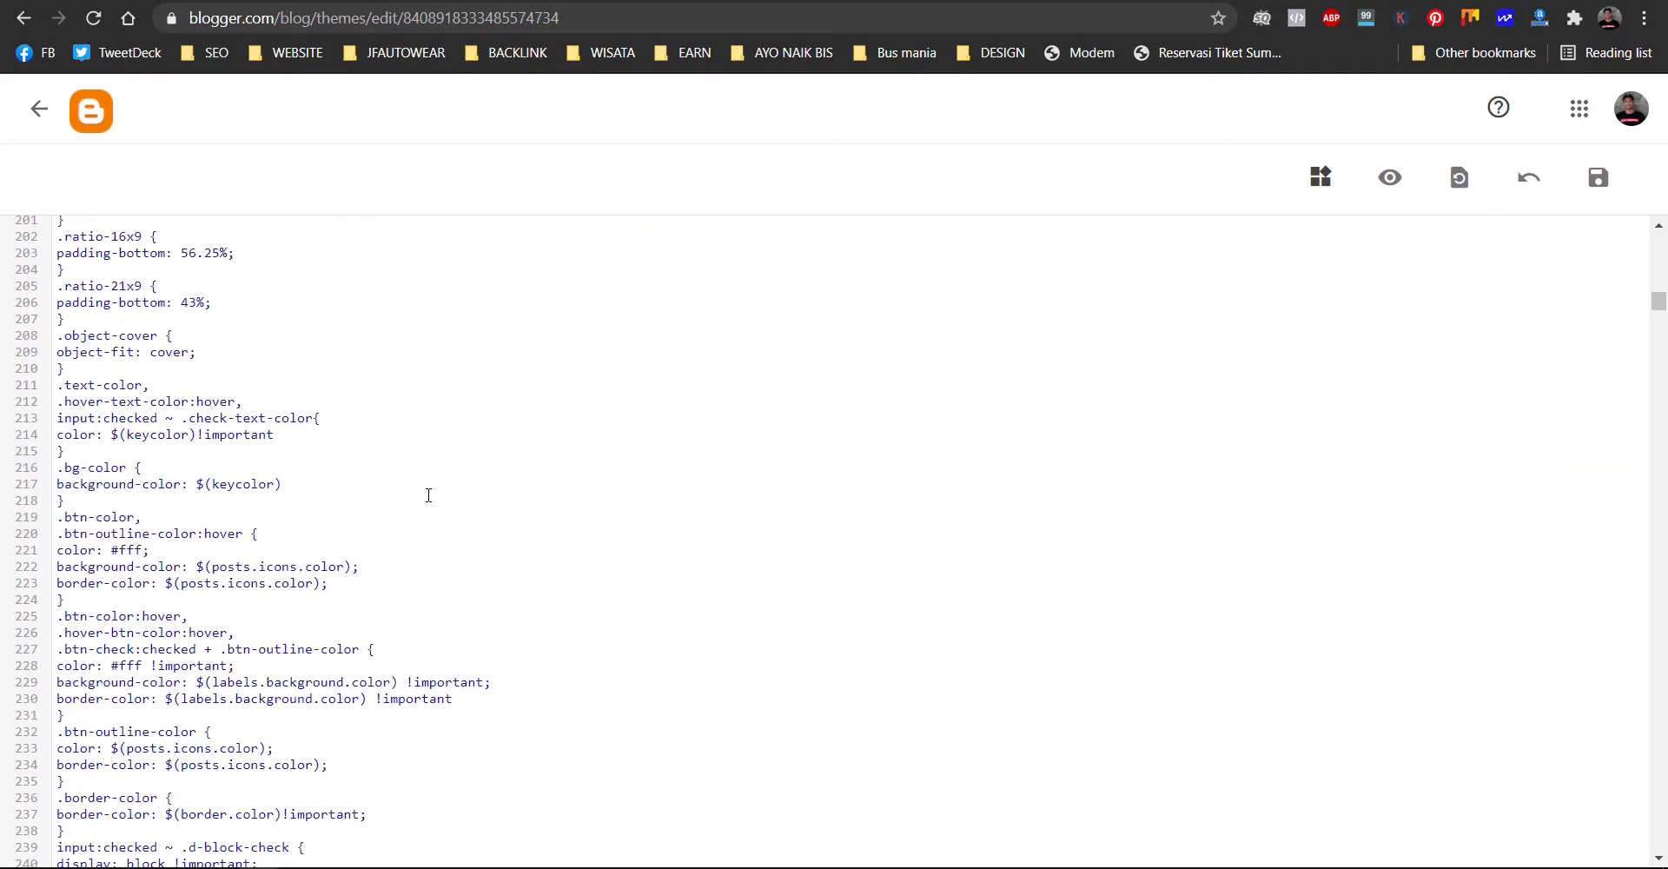
scroll(429, 489, "up", 20)
scroll(591, 502, "up", 10)
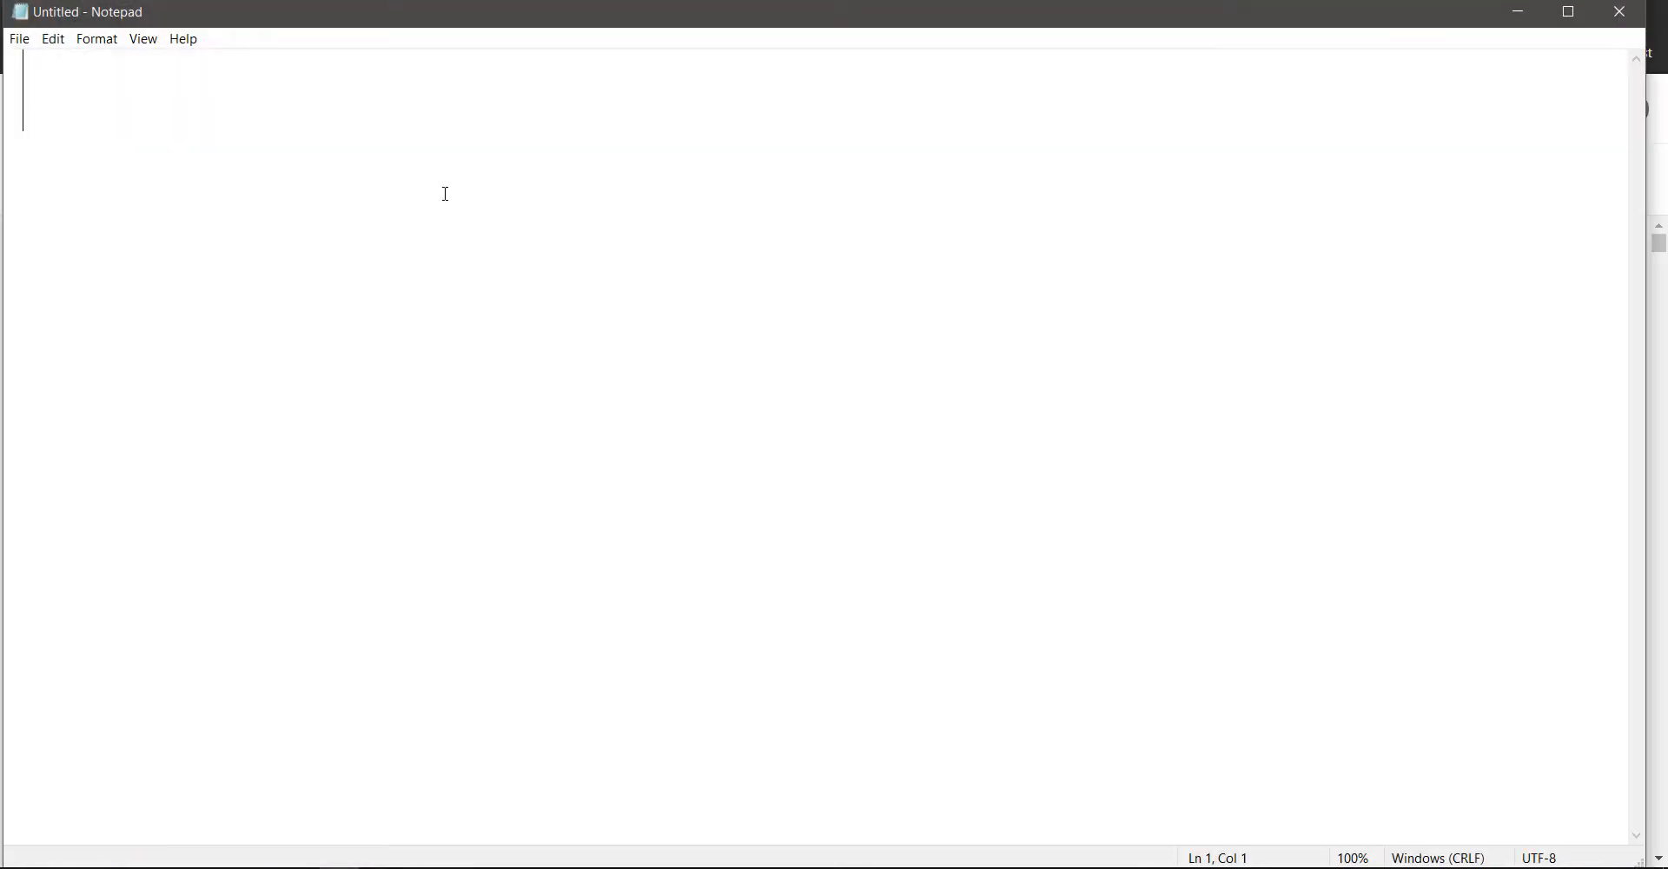
- In an empty Notepad document, write the heading "SETING TEMPLATE BLOGSPOT JETTHEME V2"
type("SETING")
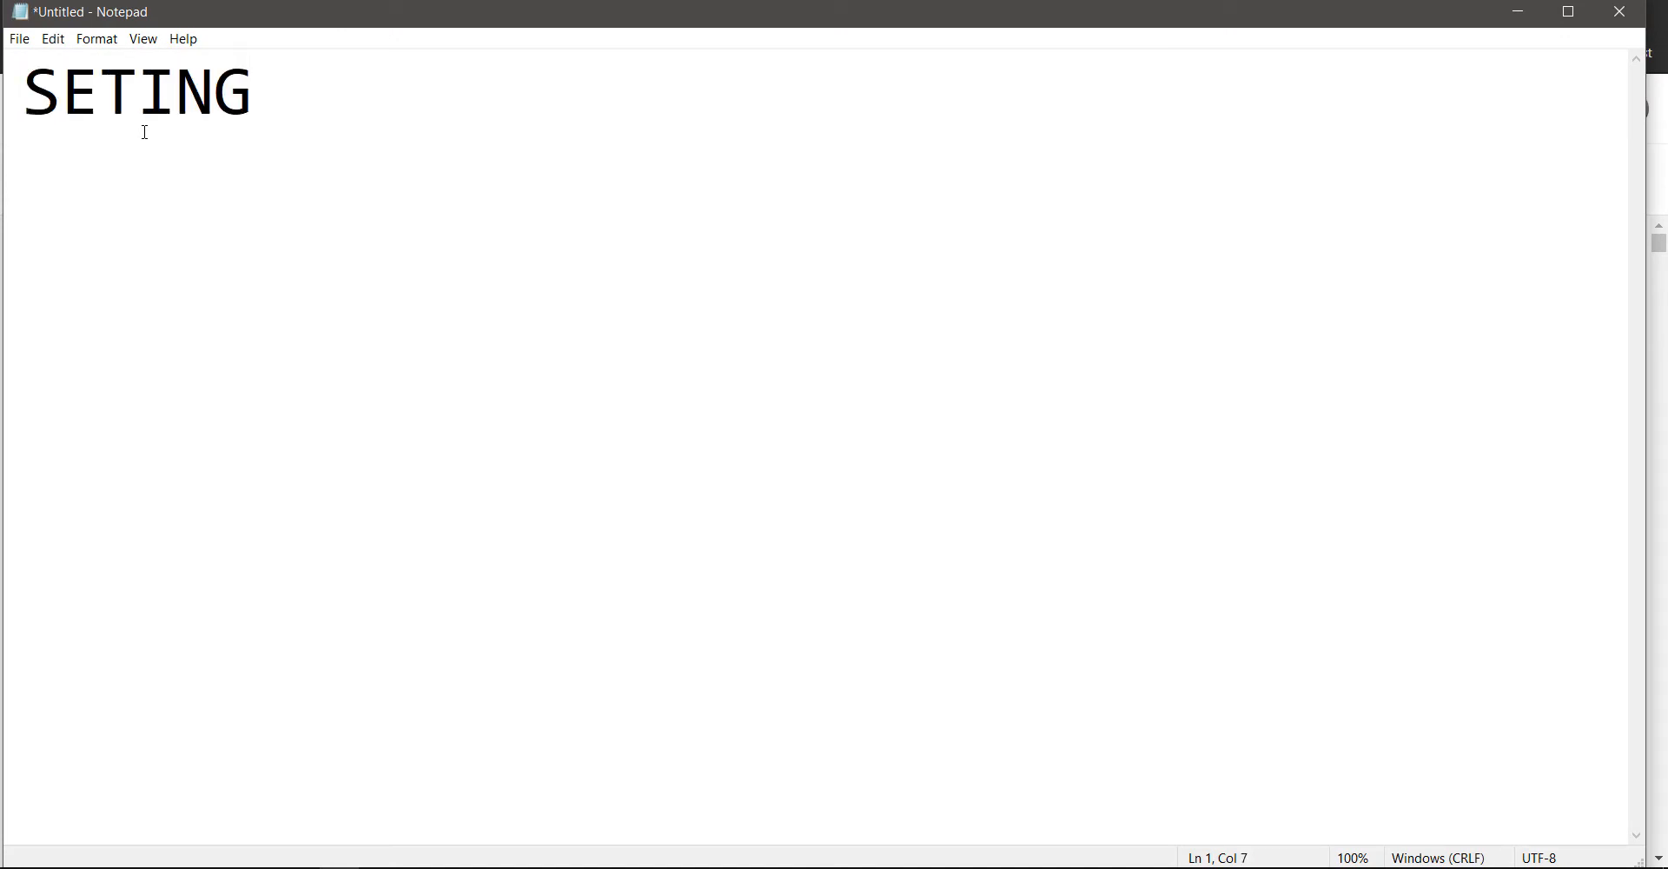
type(" TEMPLA")
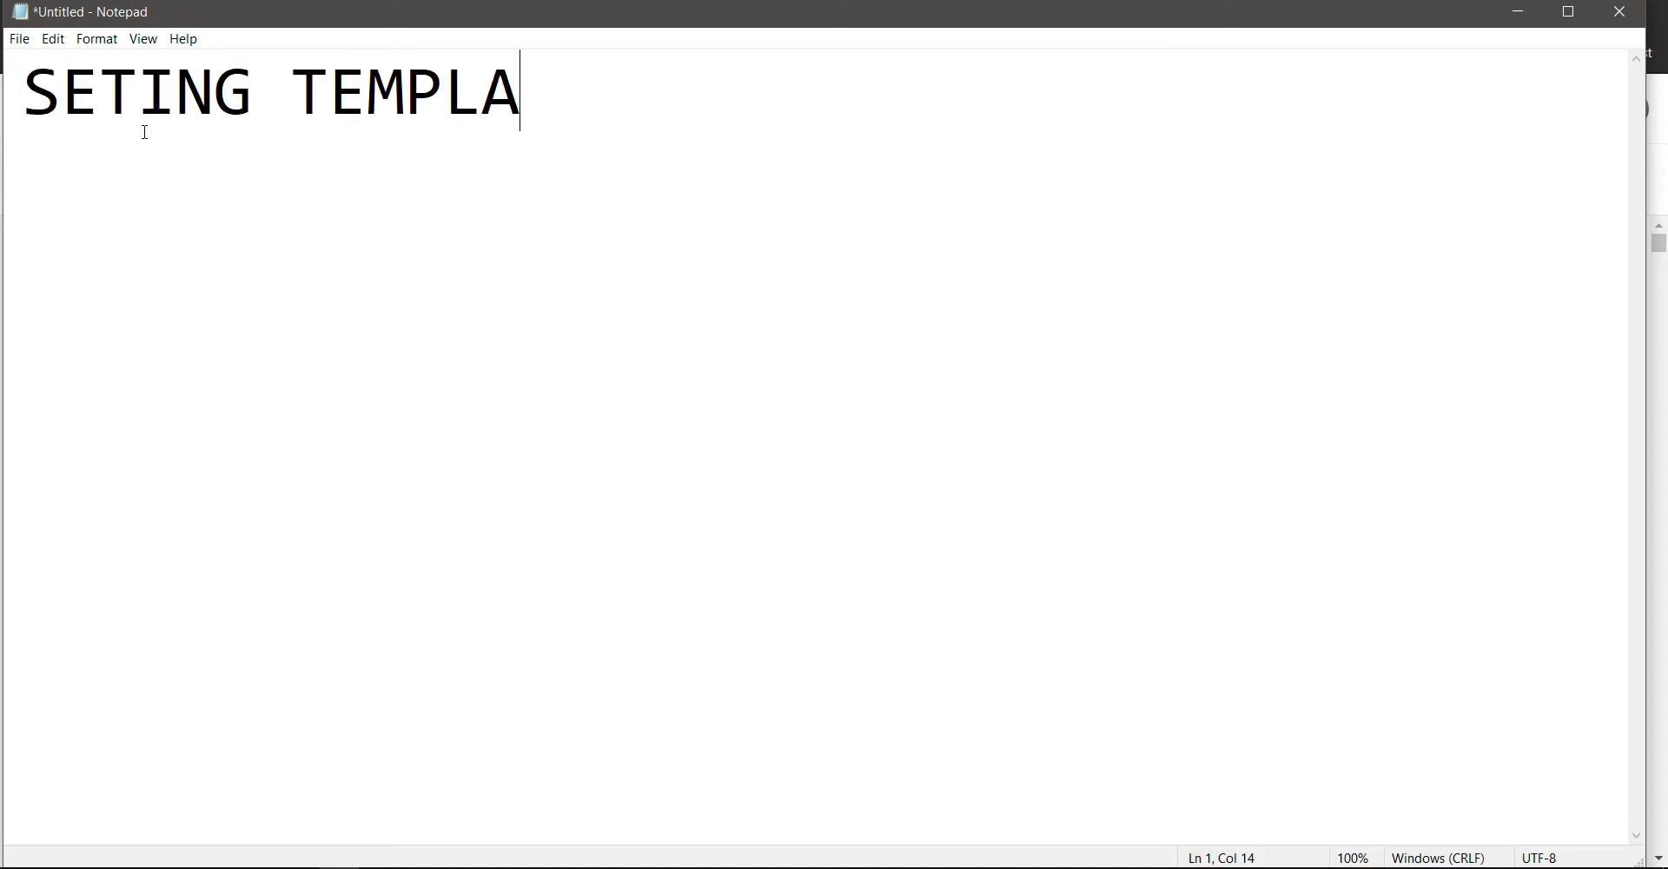
type("TE BLOGS")
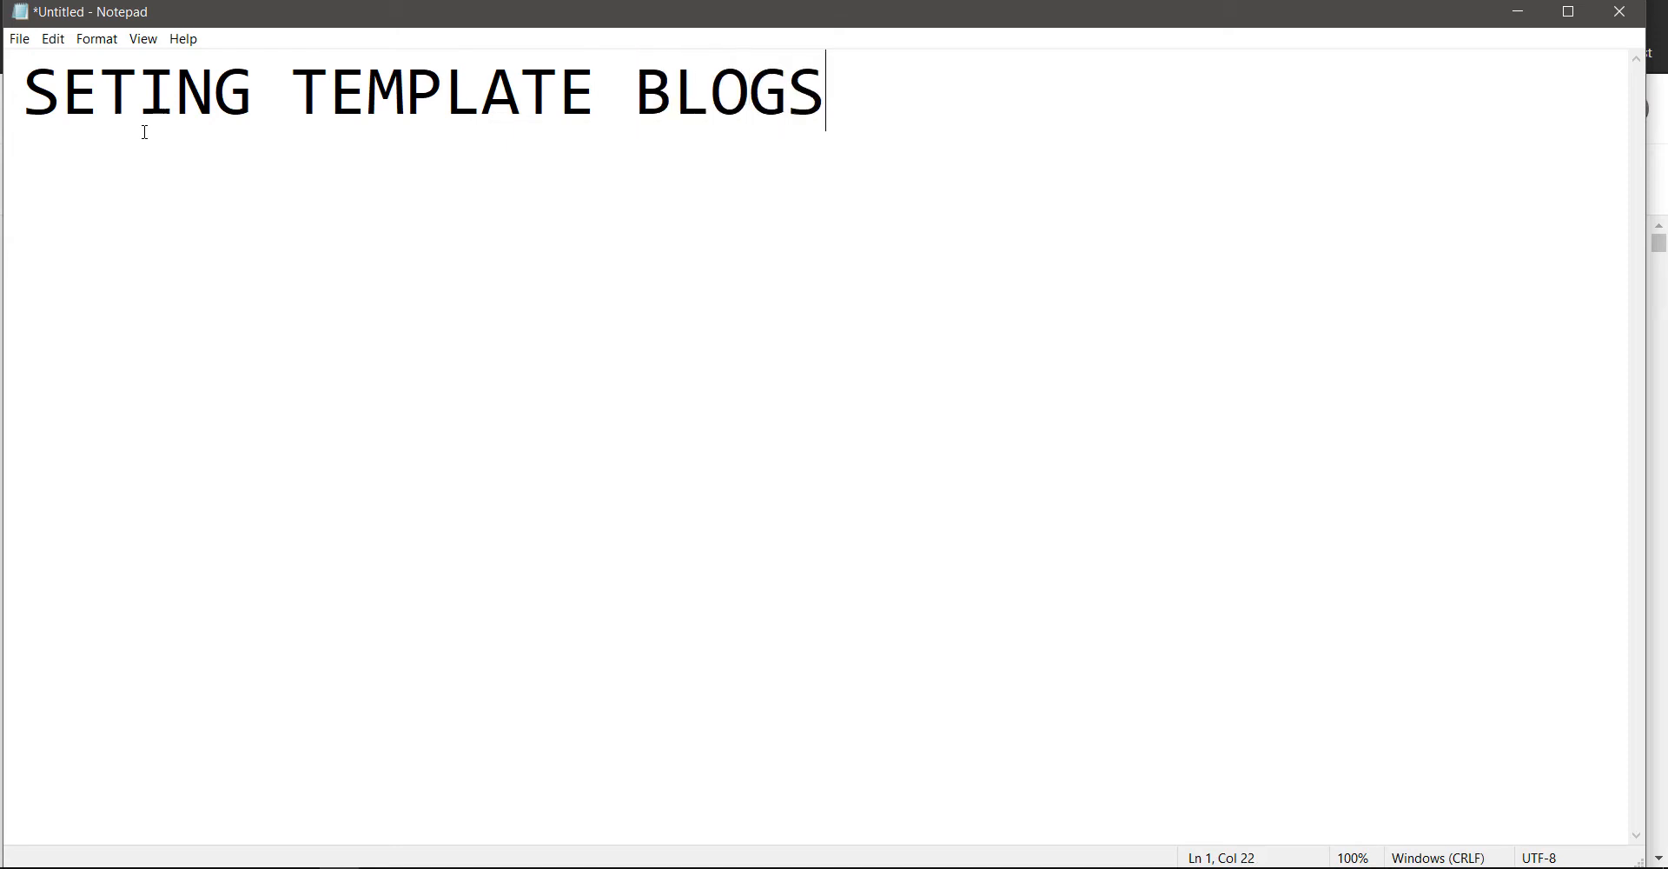
type("POT")
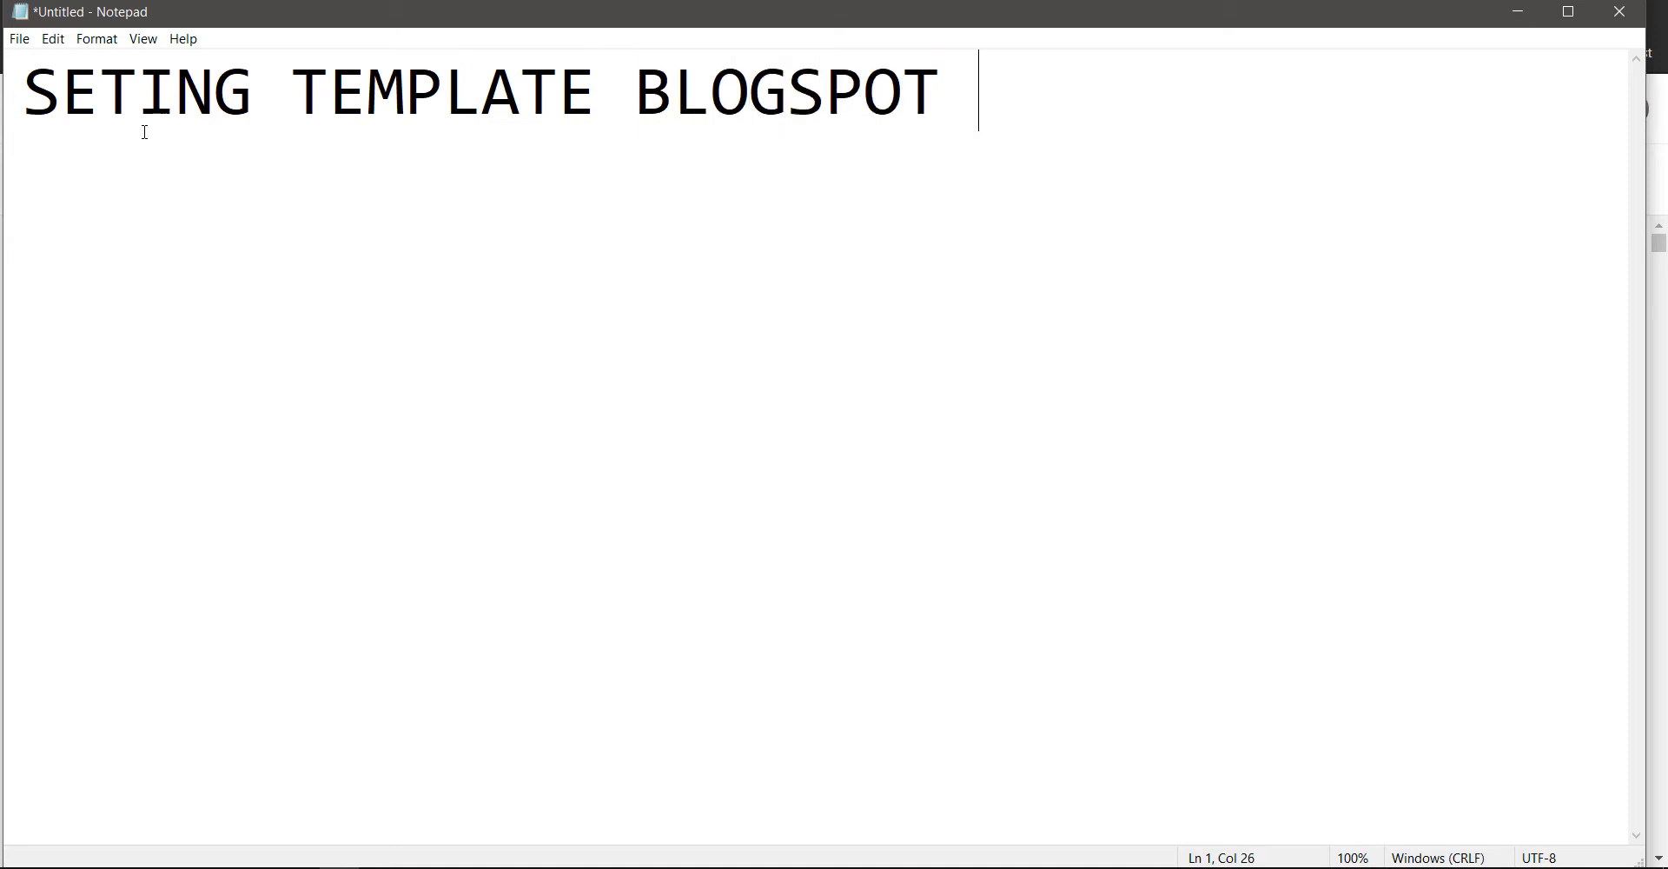
type(" JETTHE")
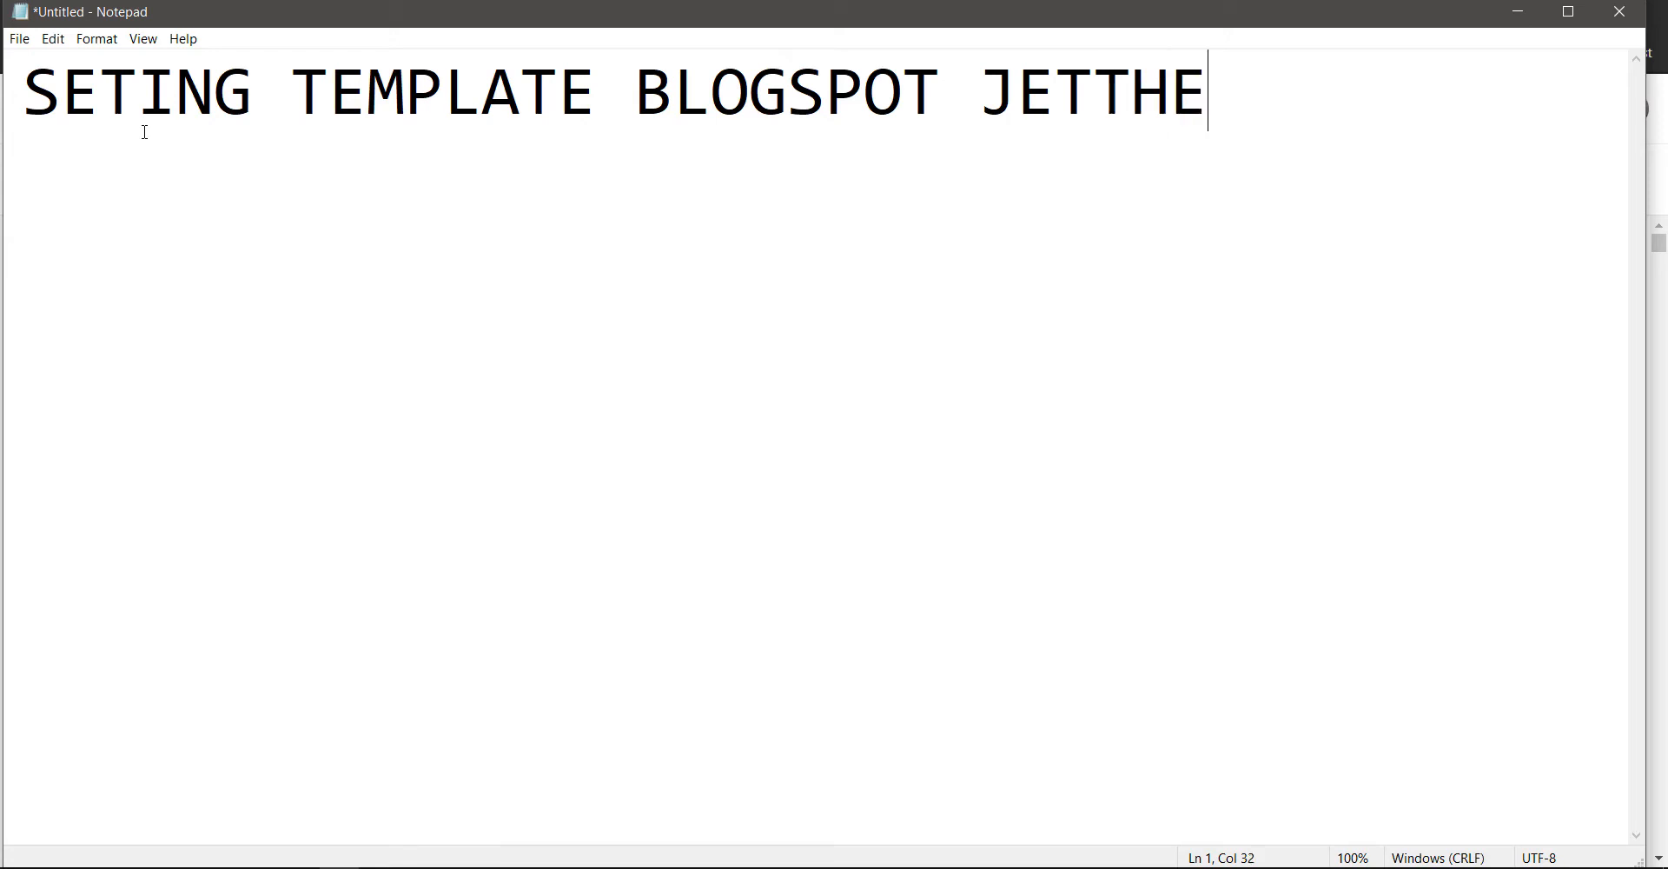
type("ME V2")
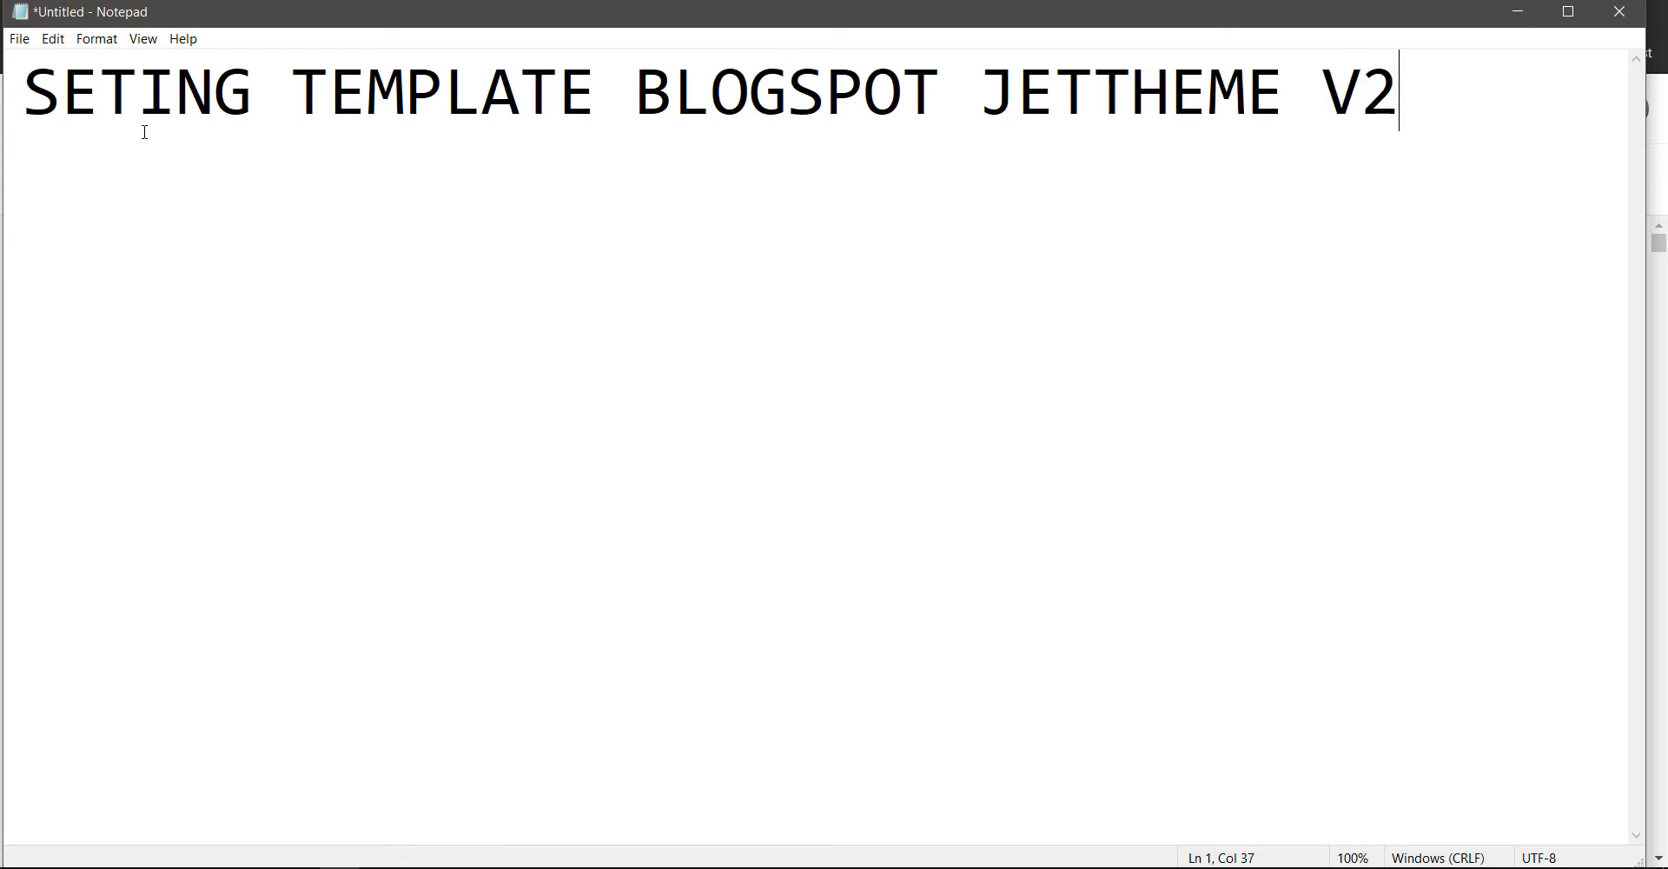
- Add a first numbered item, "1. Google analytic", on the line below the heading
key("Return")
type("1.")
key("Return")
key("BackSpace")
type("Google ")
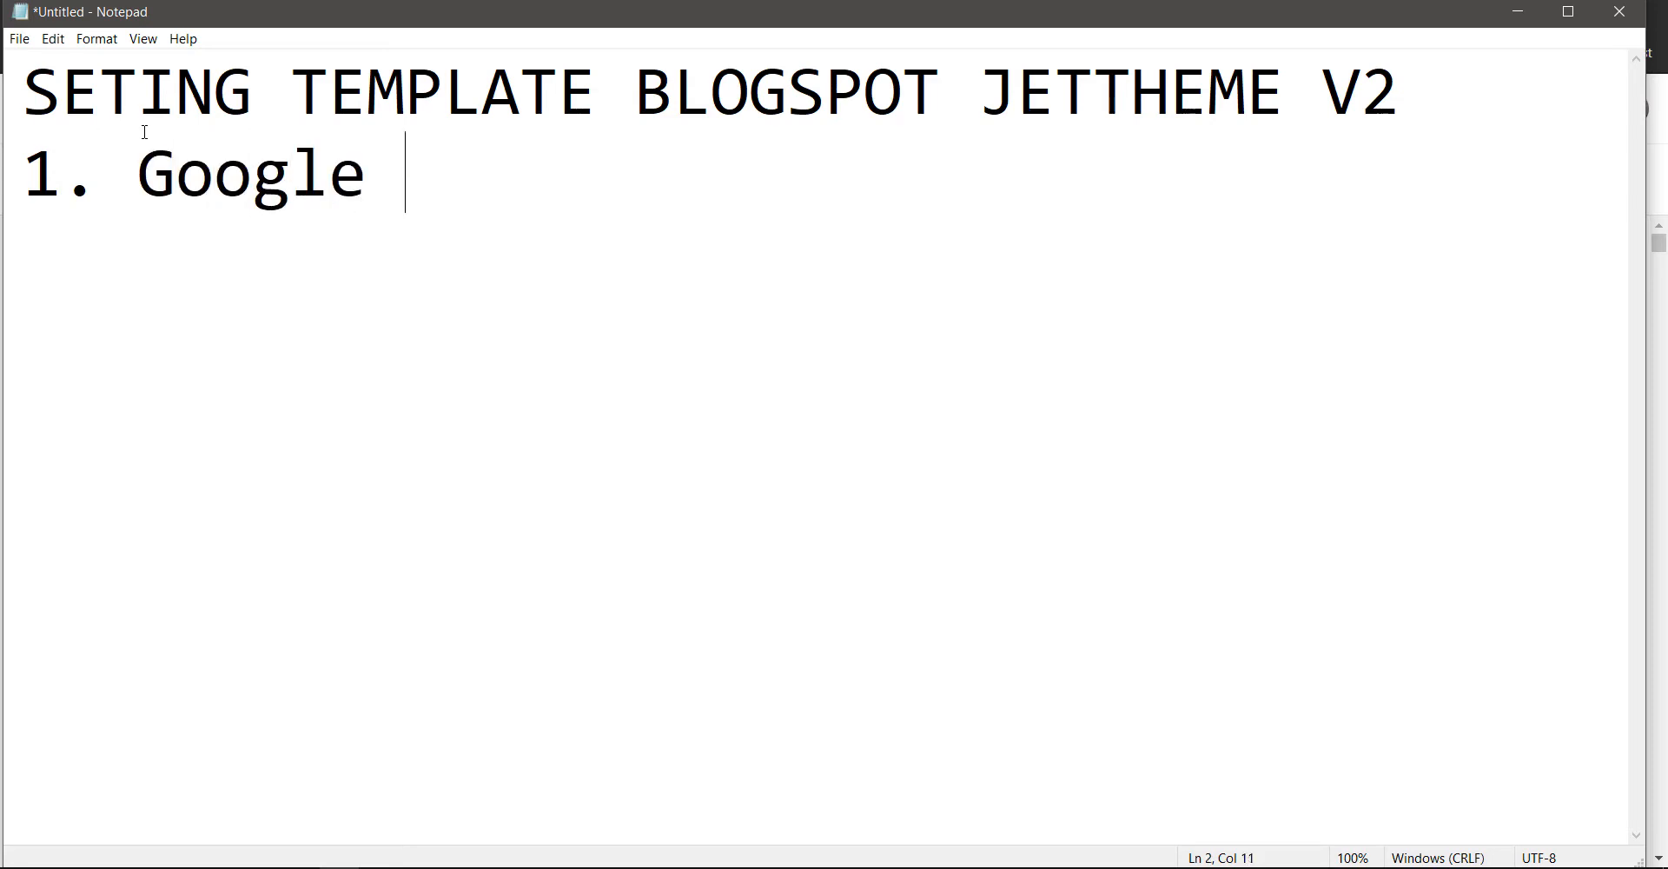
type("analytic")
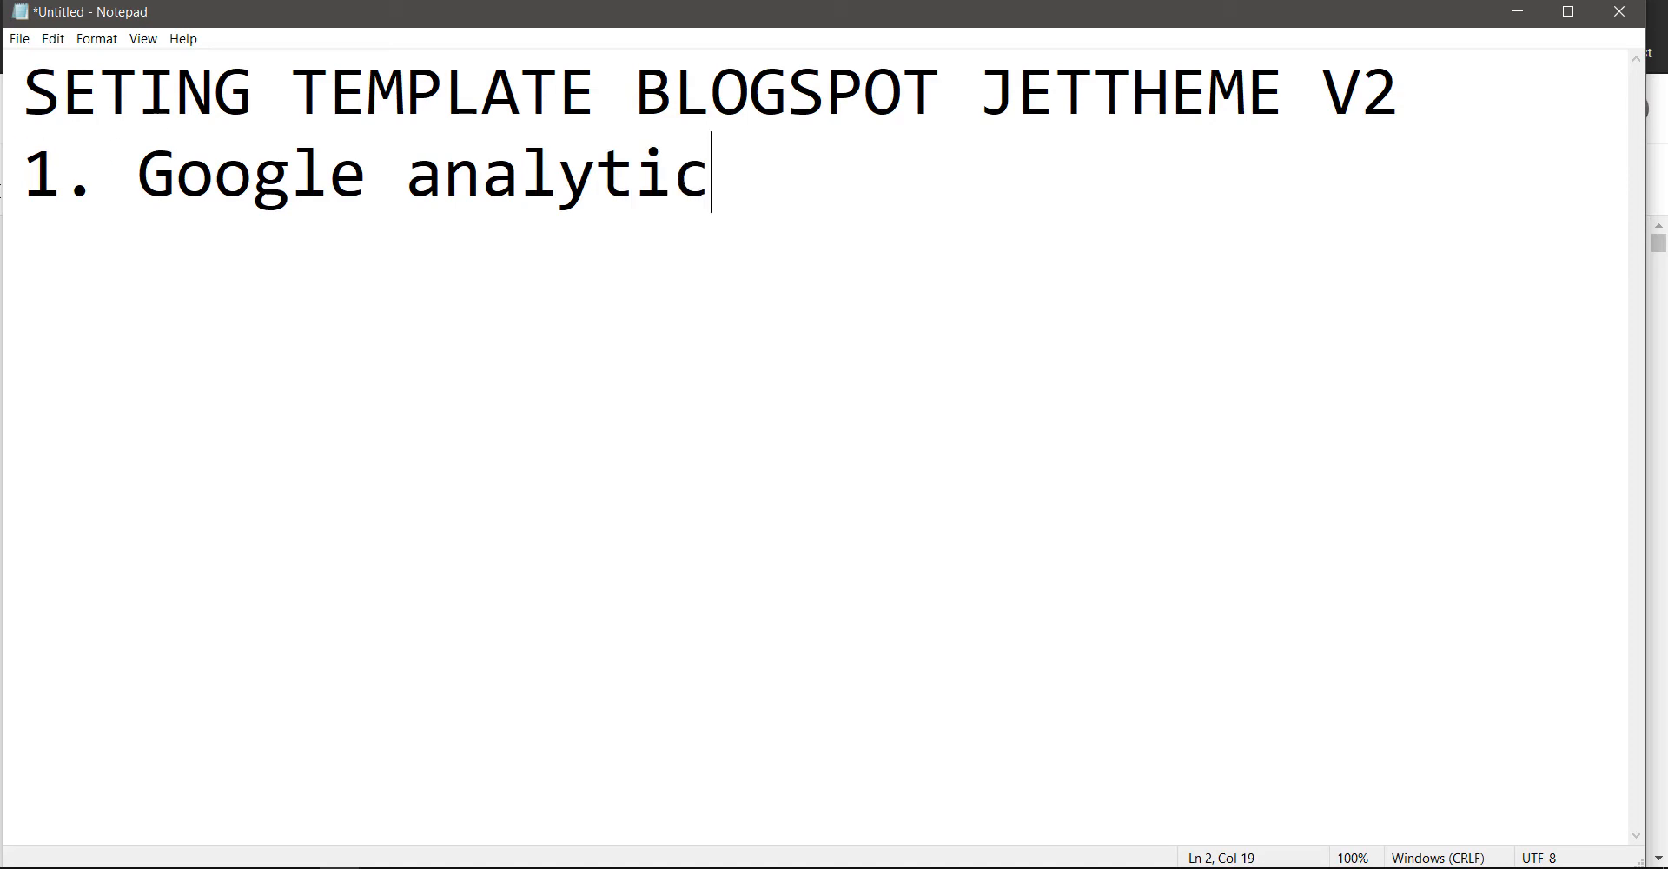
- Extend the Google analytic item with the description "-> Analisa web/blog"
type(" -> Membaca")
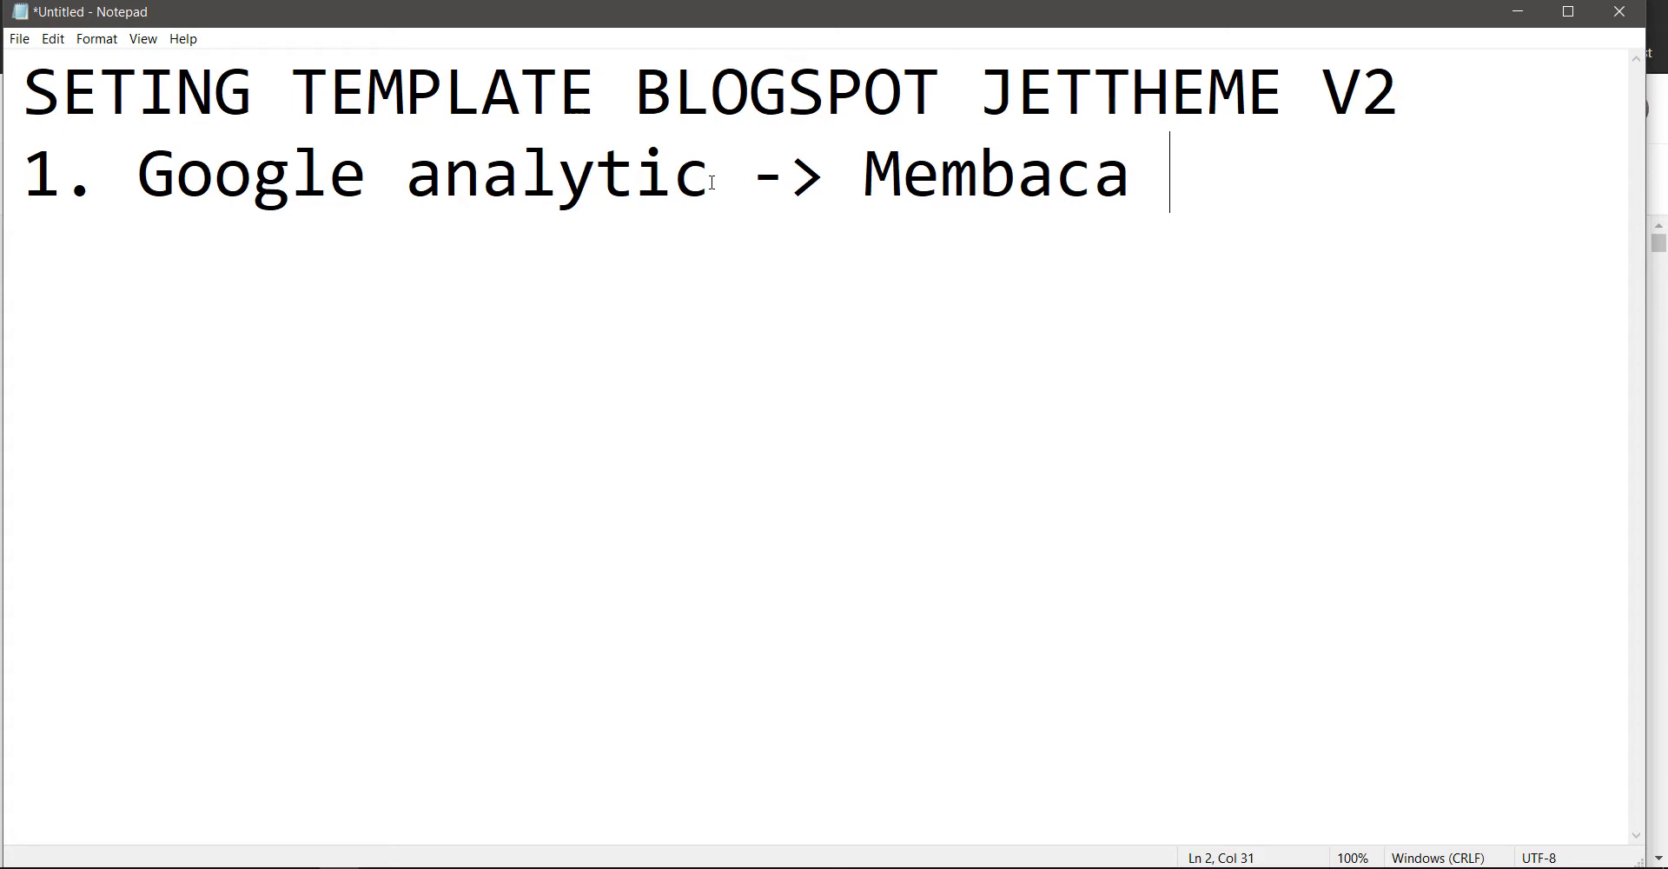
key("BackSpace")
key("BackSpace")
key("BackSpace")
key("BackSpace")
key("BackSpace")
key("BackSpace")
key("BackSpace")
key("BackSpace")
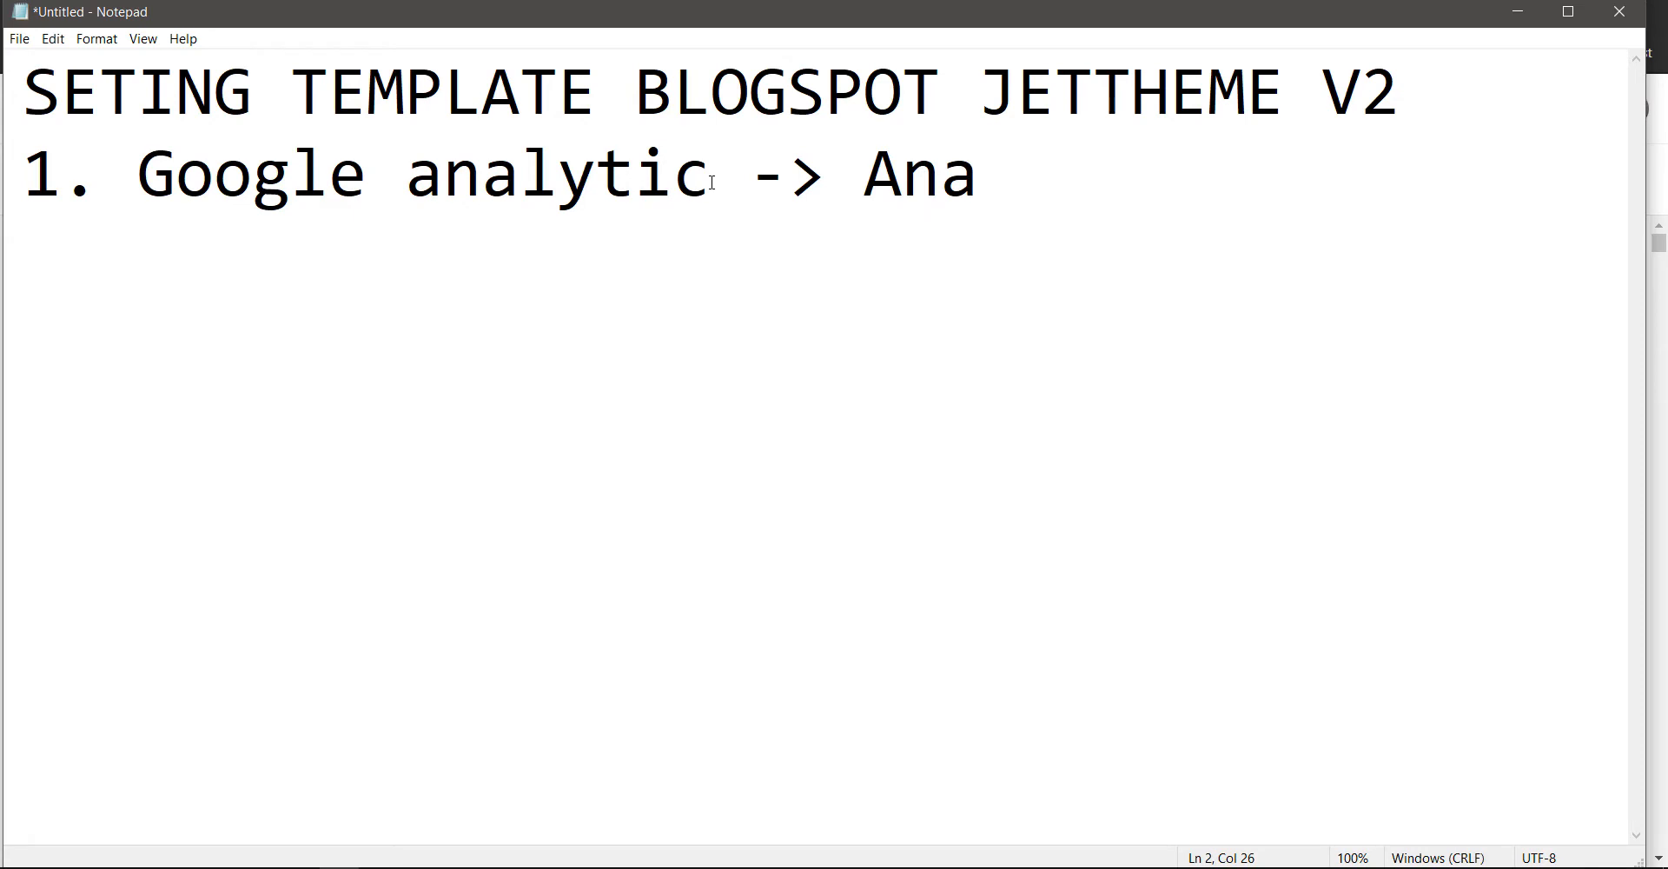
type("lisa web/bloh")
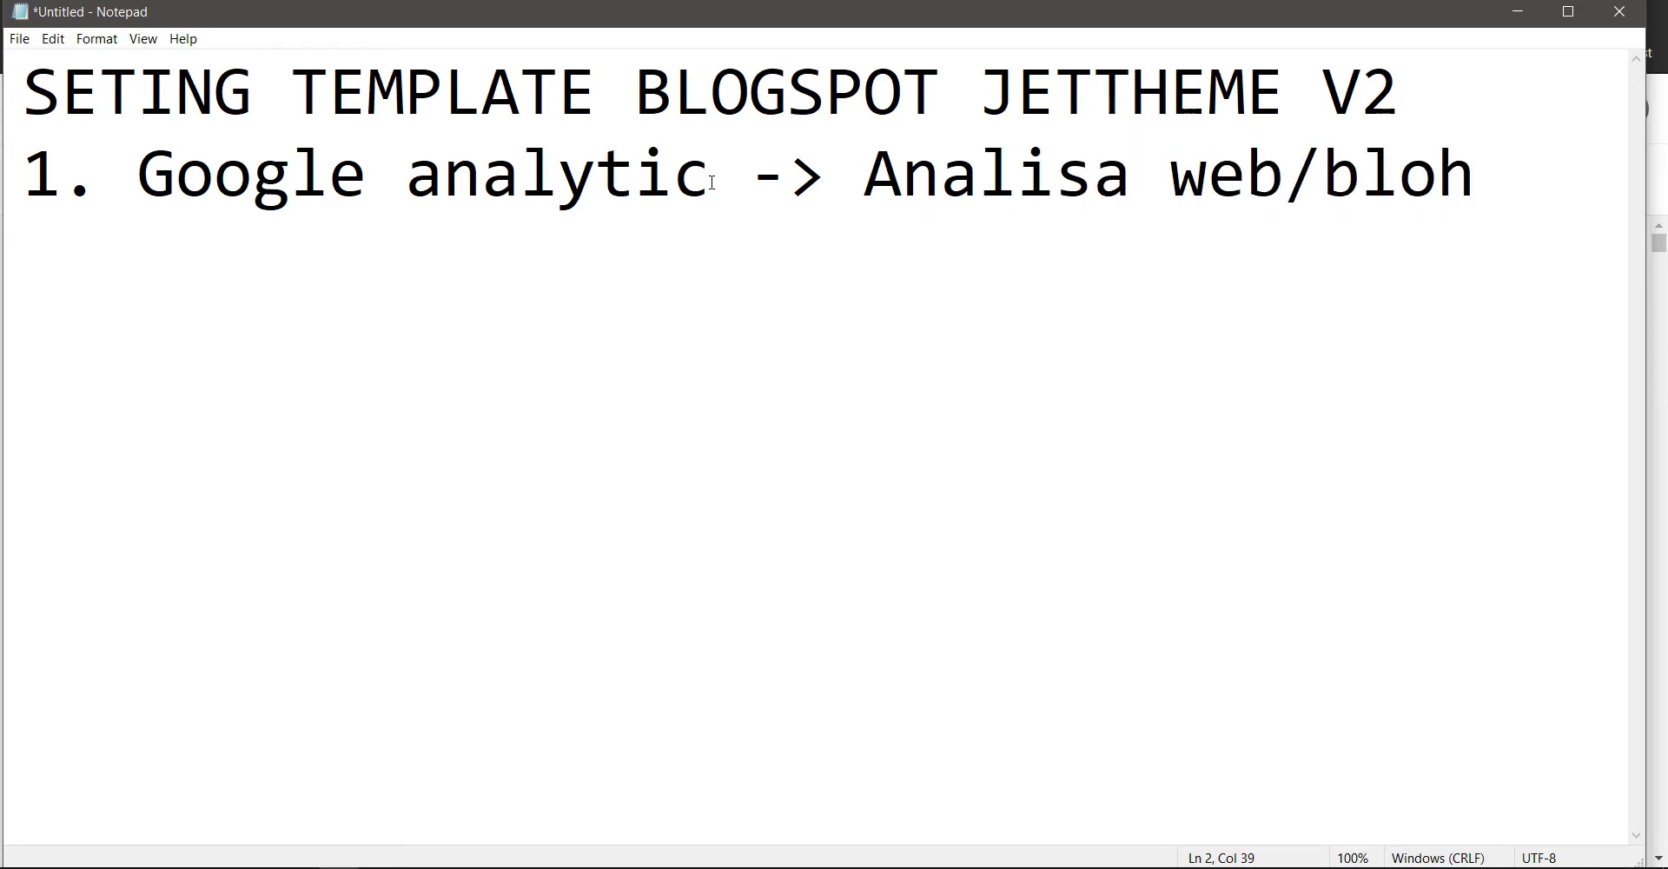
key("BackSpace")
type("g")
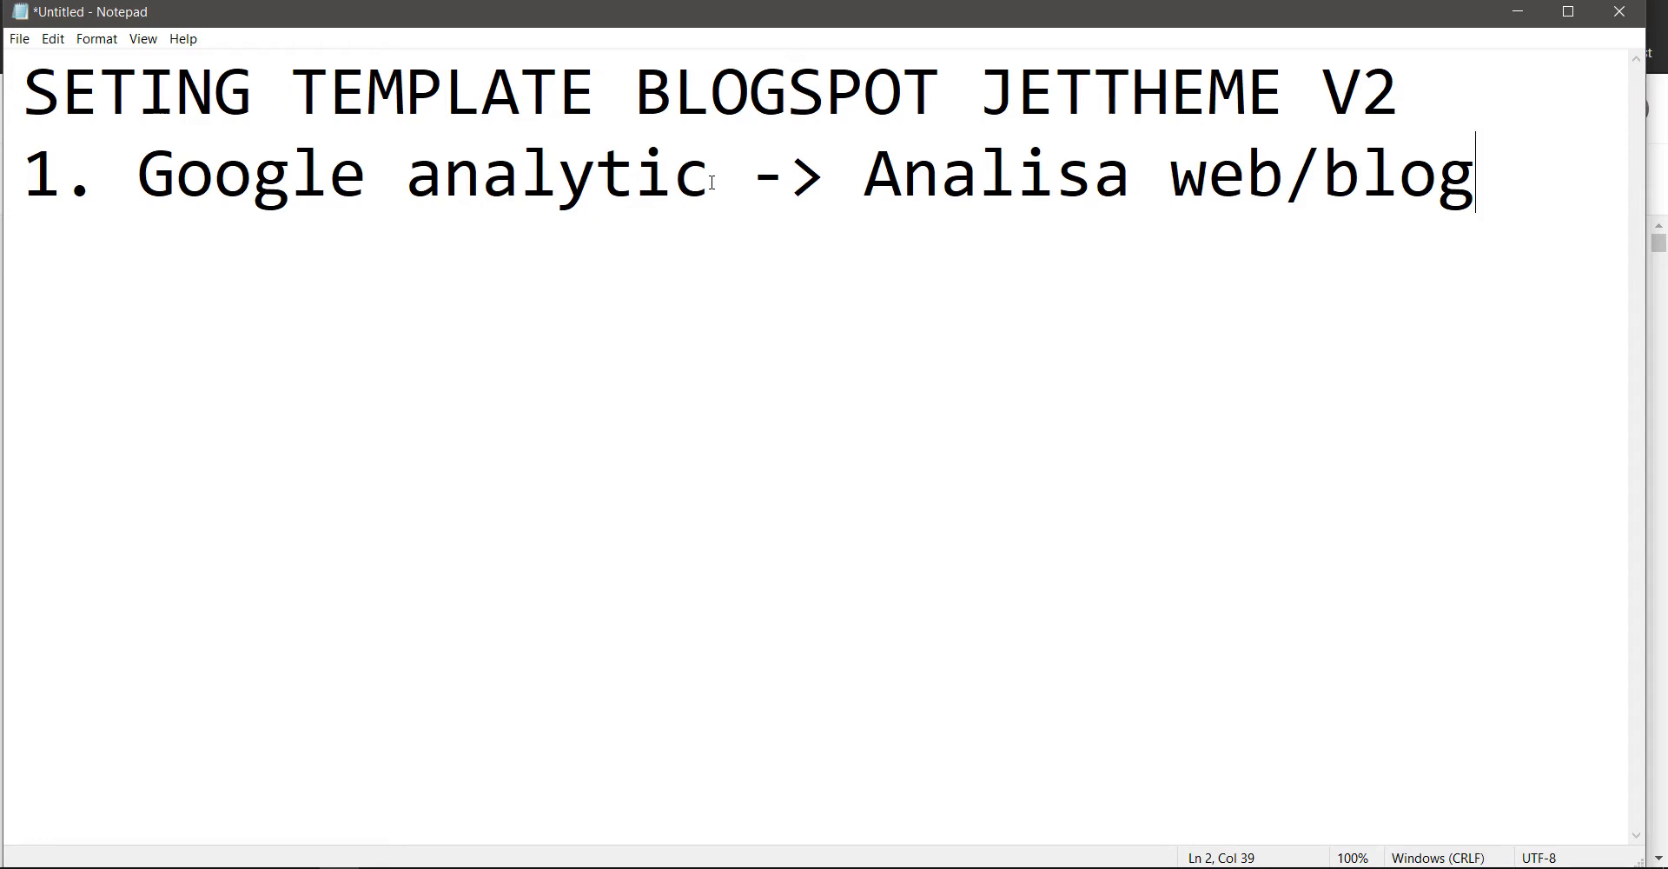
- Add an indented sub-item "- Laporan : Pageview, audience" below the Google analytic line
key("Return")
key("Tab")
type("- Lap")
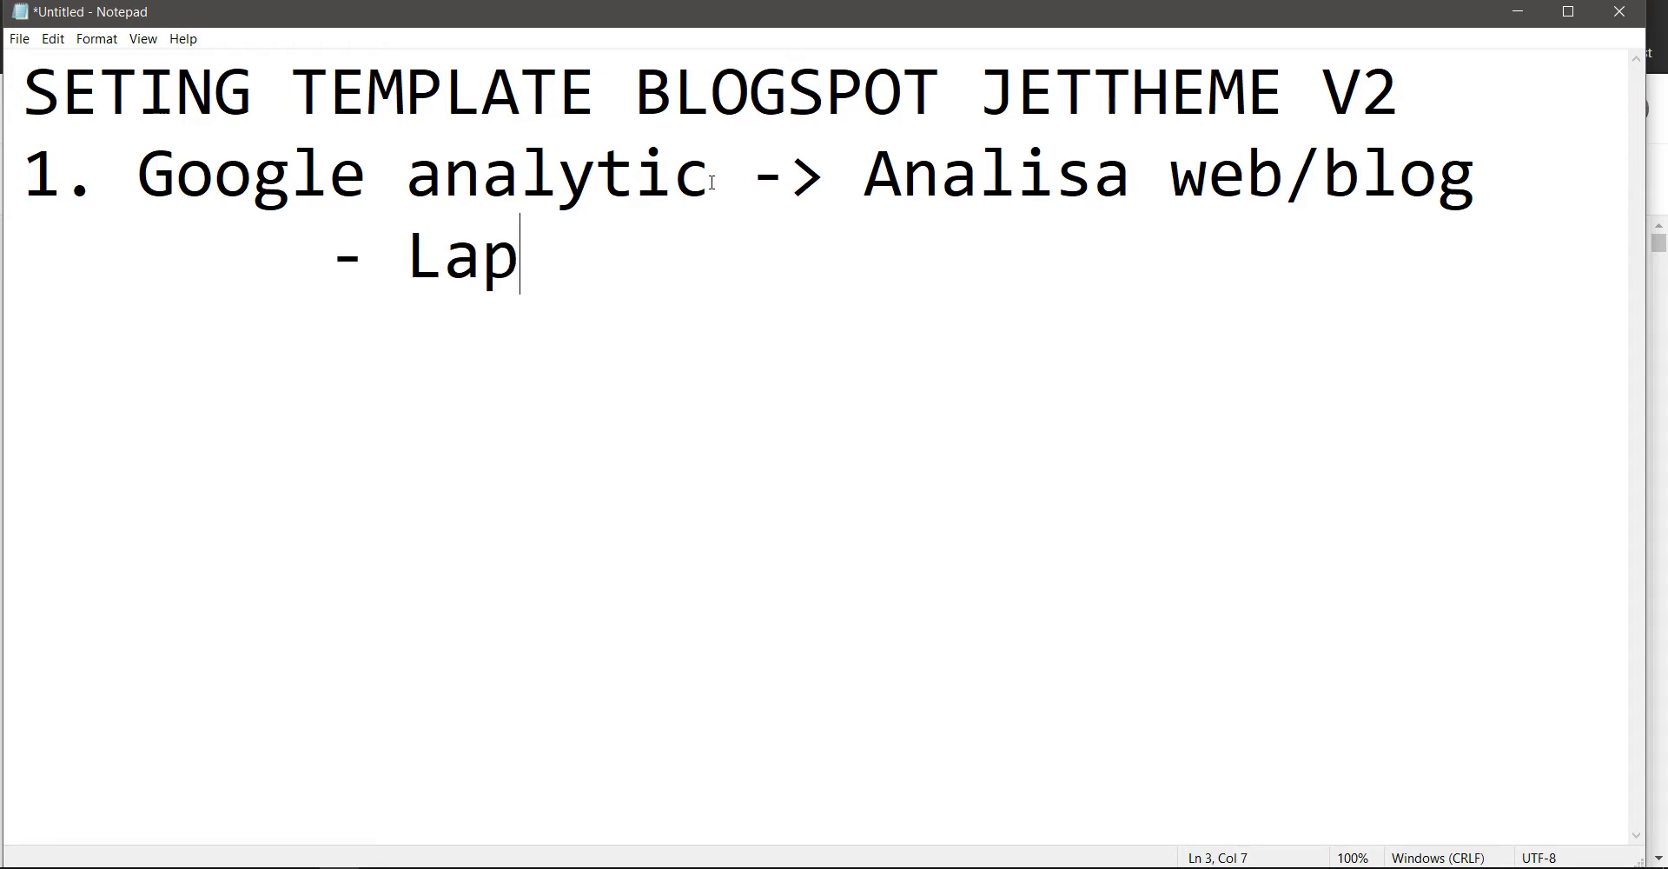
type("oran ")
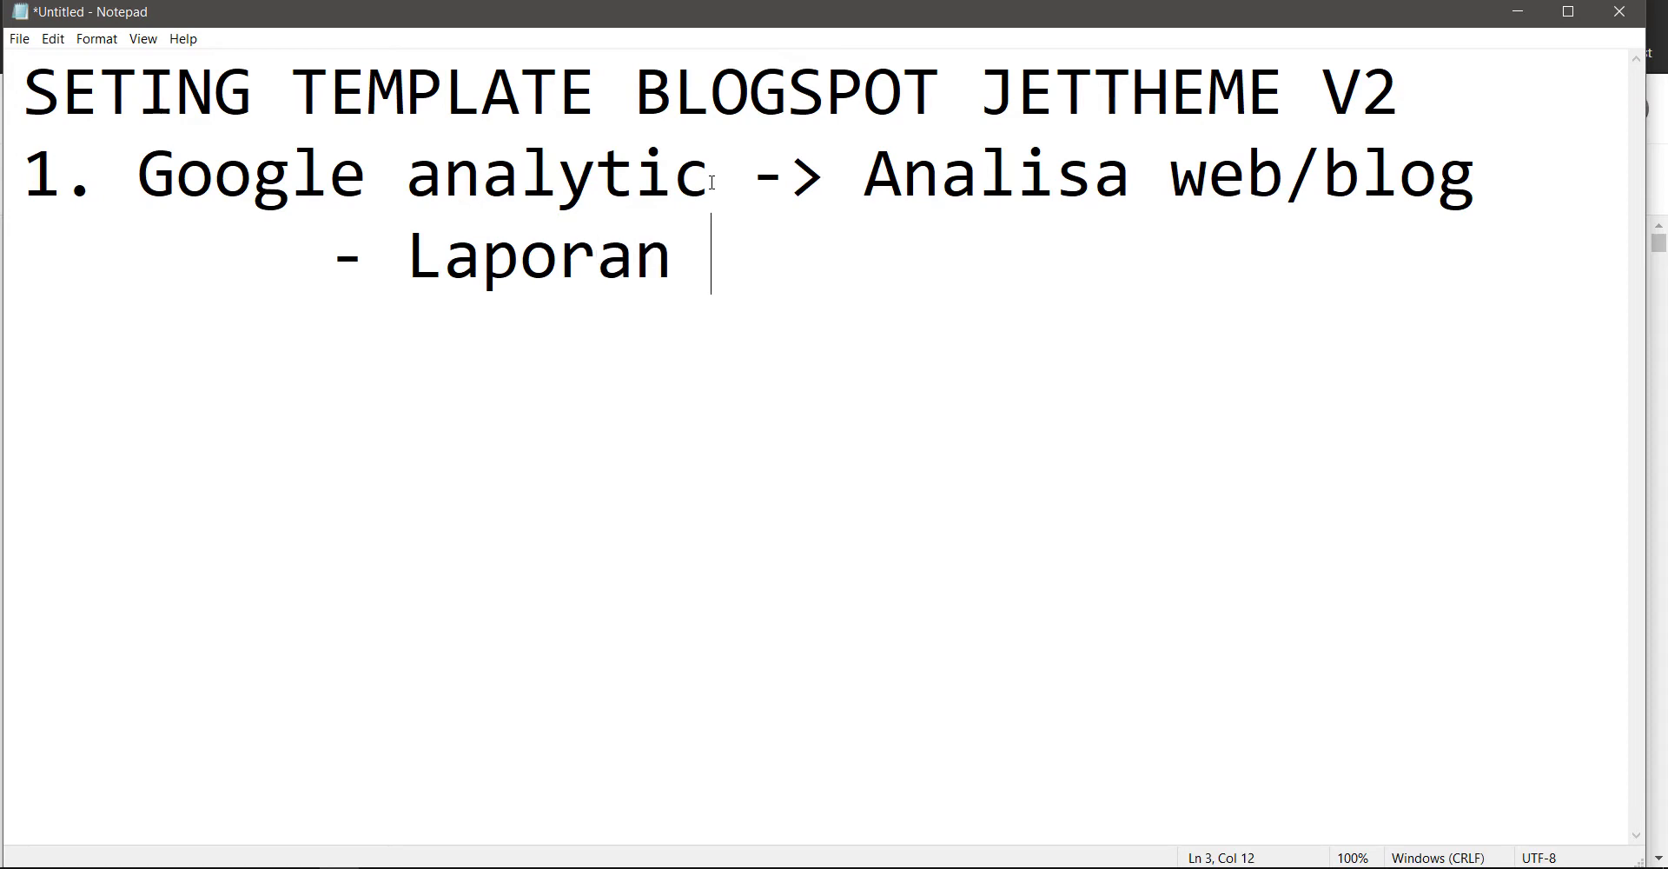
type(": Page")
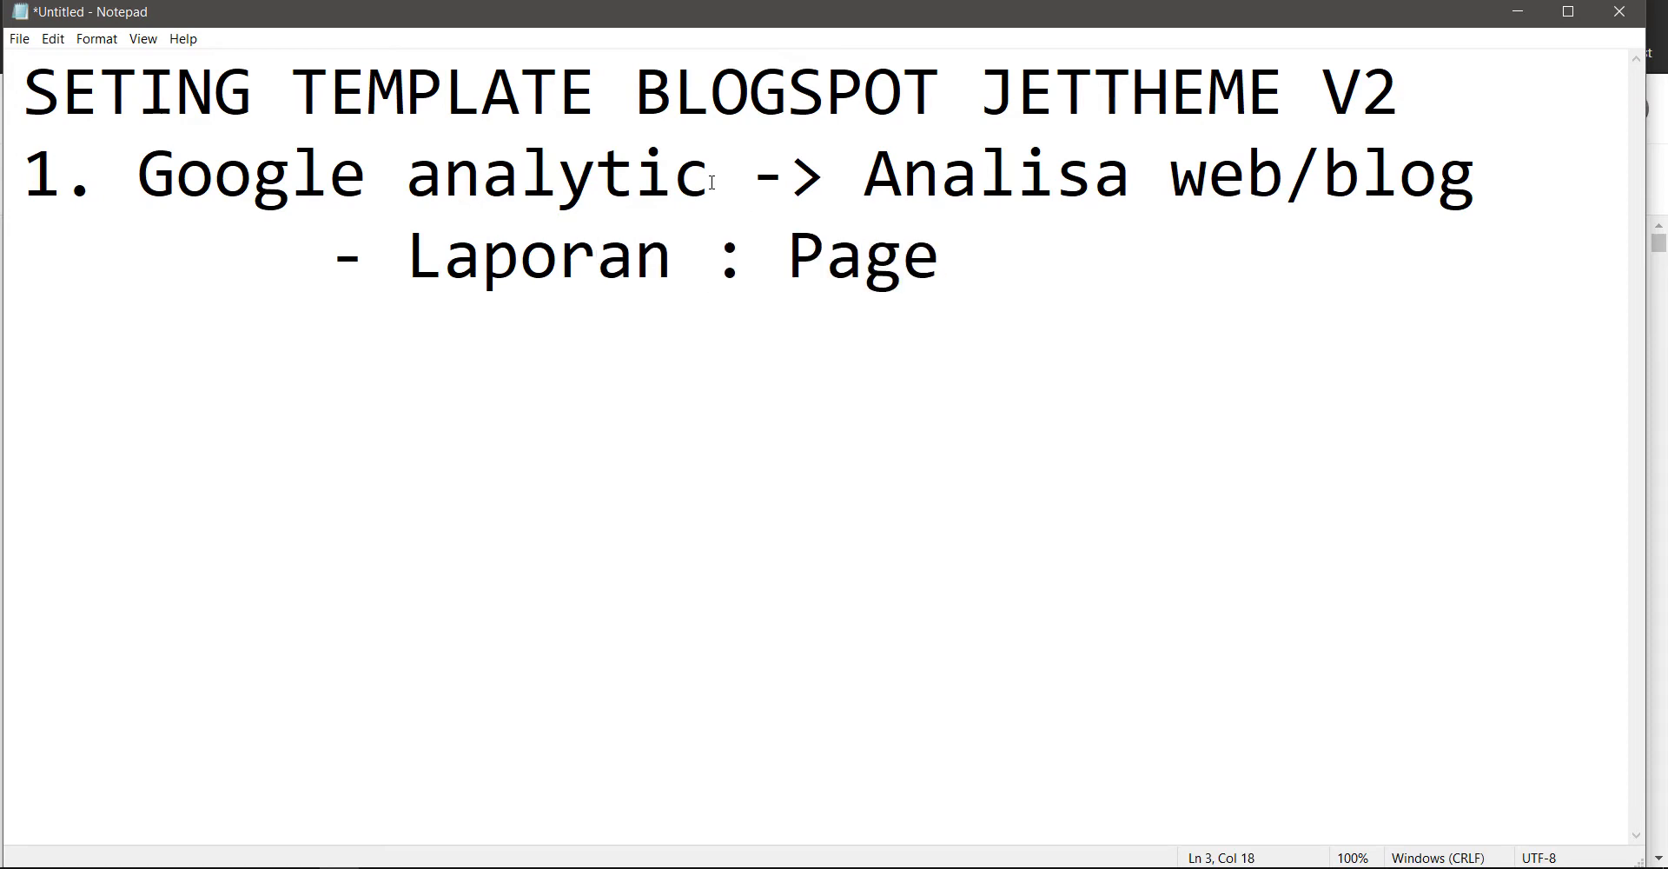
type("view,")
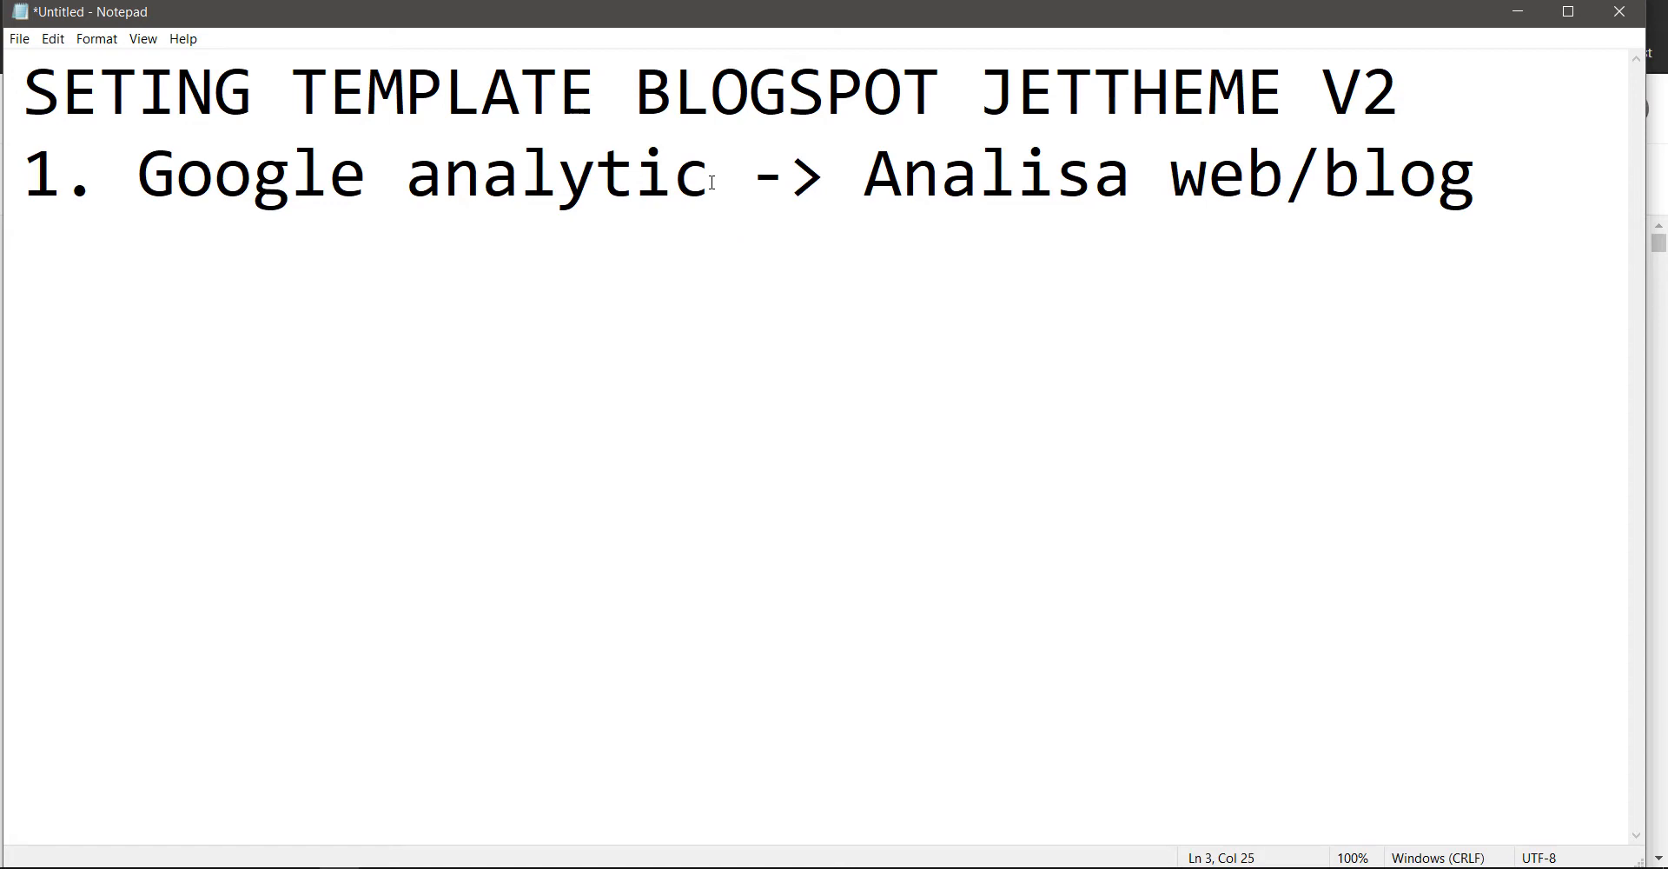
type("audience")
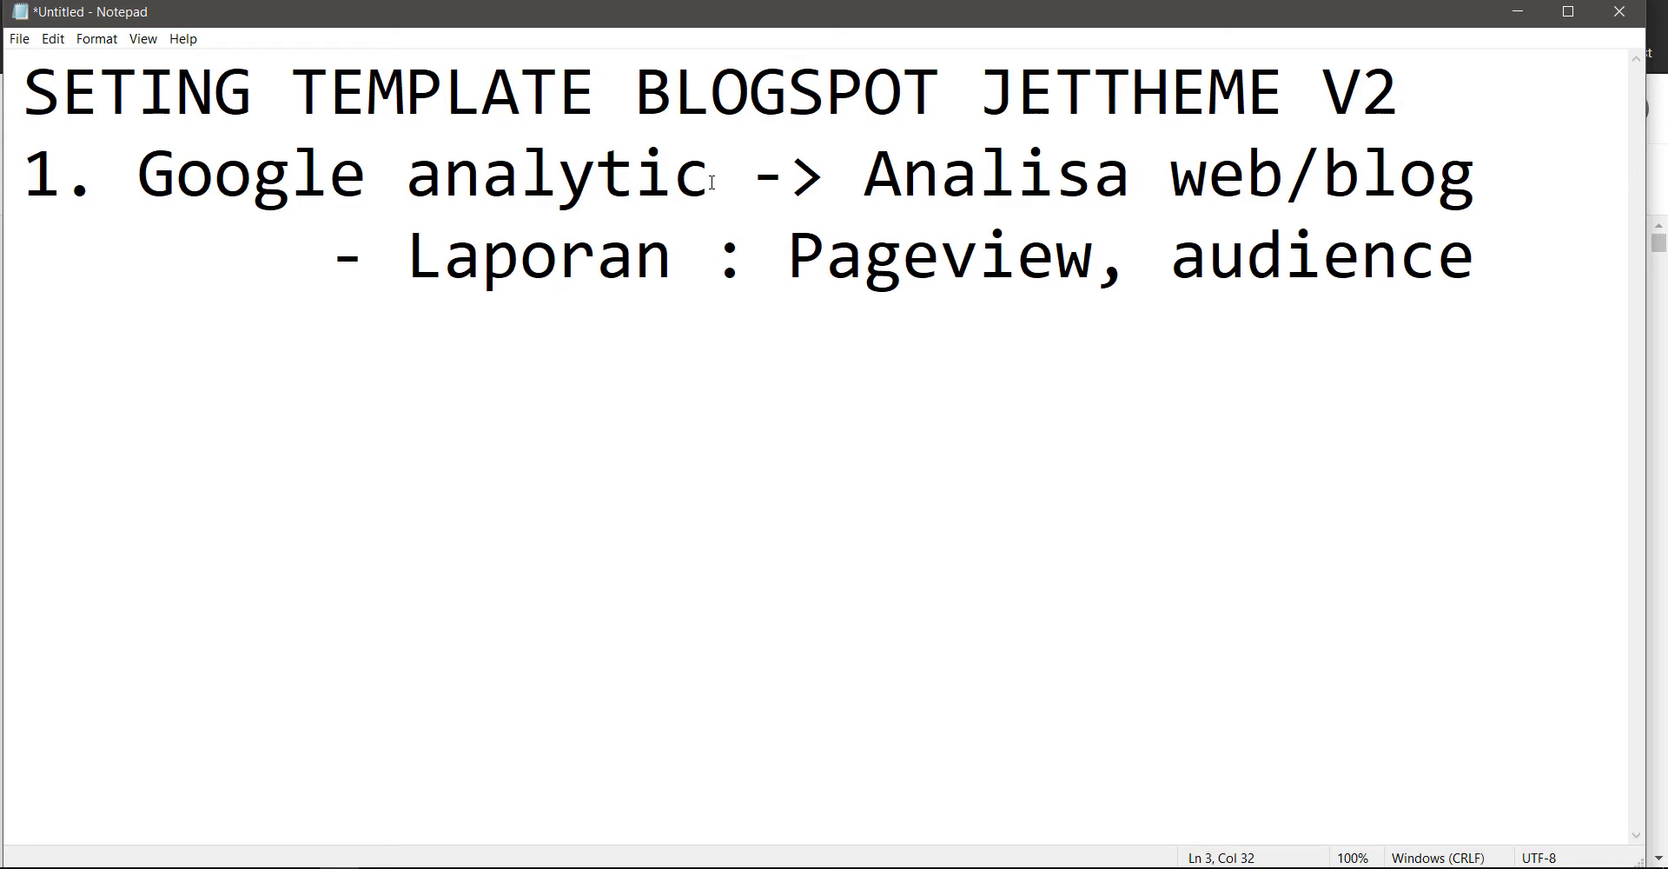
- Split the sub-item after "Laporan :" so "Pageview, audience" sits on its own indented line
key("Left")
key("Left")
key("Left")
key("Left")
key("Left")
key("Left")
key("Left")
key("Left")
key("Left")
key("Left")
key("Left")
key("Left")
key("Left")
key("Left")
key("Left")
key("Left")
key("Left")
key("Left")
key("Return")
key("Tab")
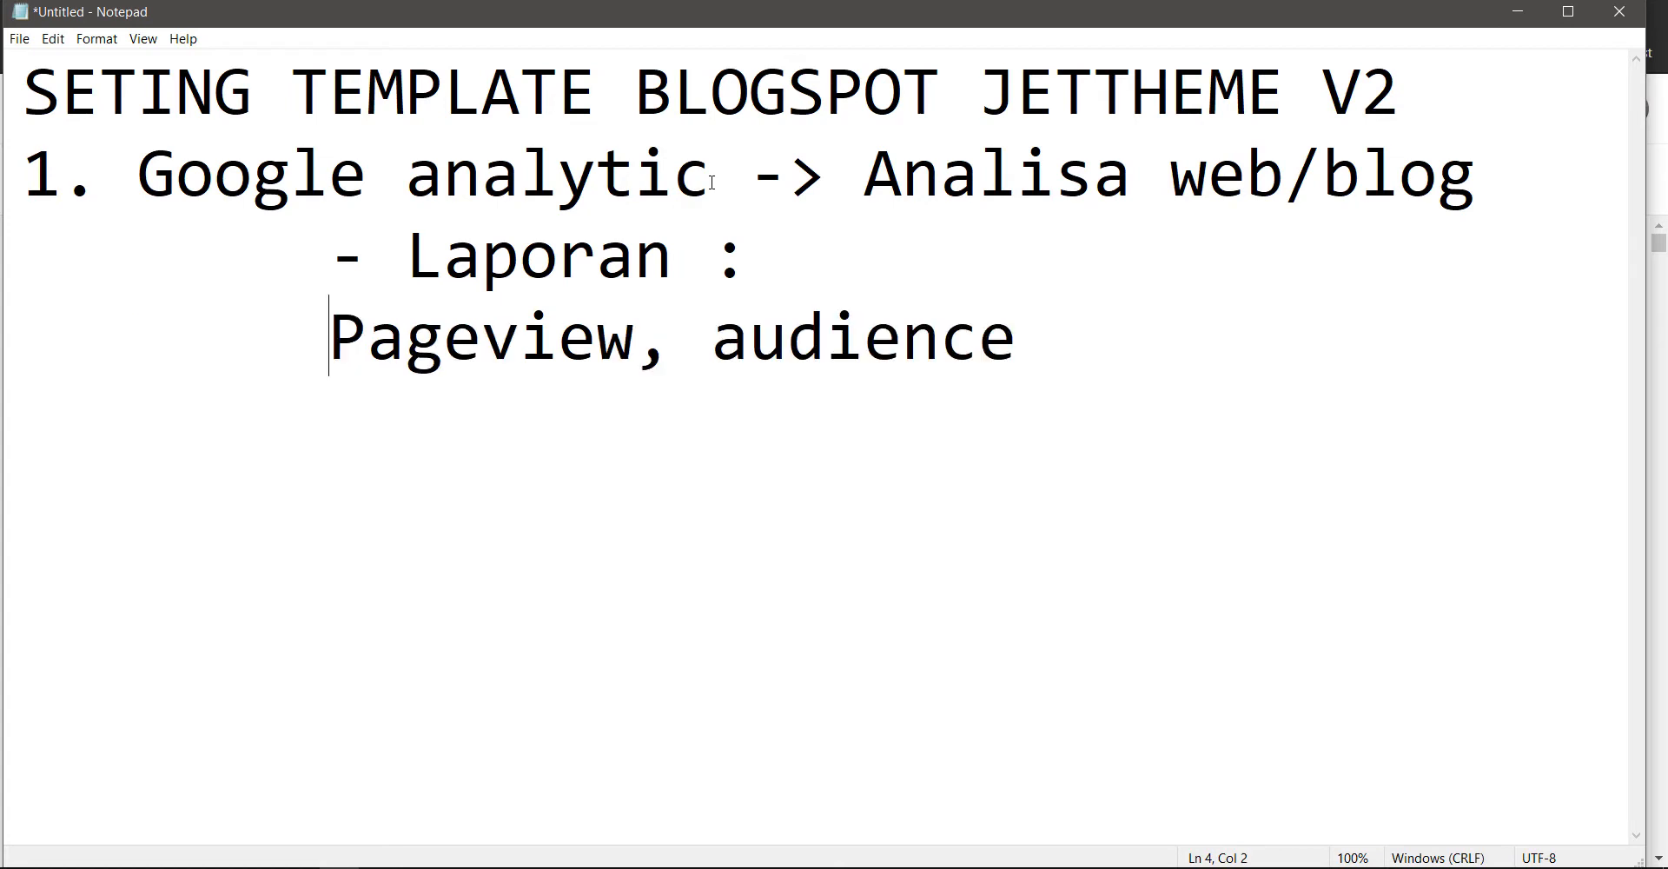
- Append ", source" to the end of the "Pageview, audience" line
key("Right")
key("Right")
key("Right")
key("Right")
key("Right")
key("Right")
key("Right")
key("Right")
key("Right")
key("Right")
key("Right")
key("Right")
key("Right")
key("Right")
key("Right")
key("Right")
key("Right")
key("Right")
type(", sou")
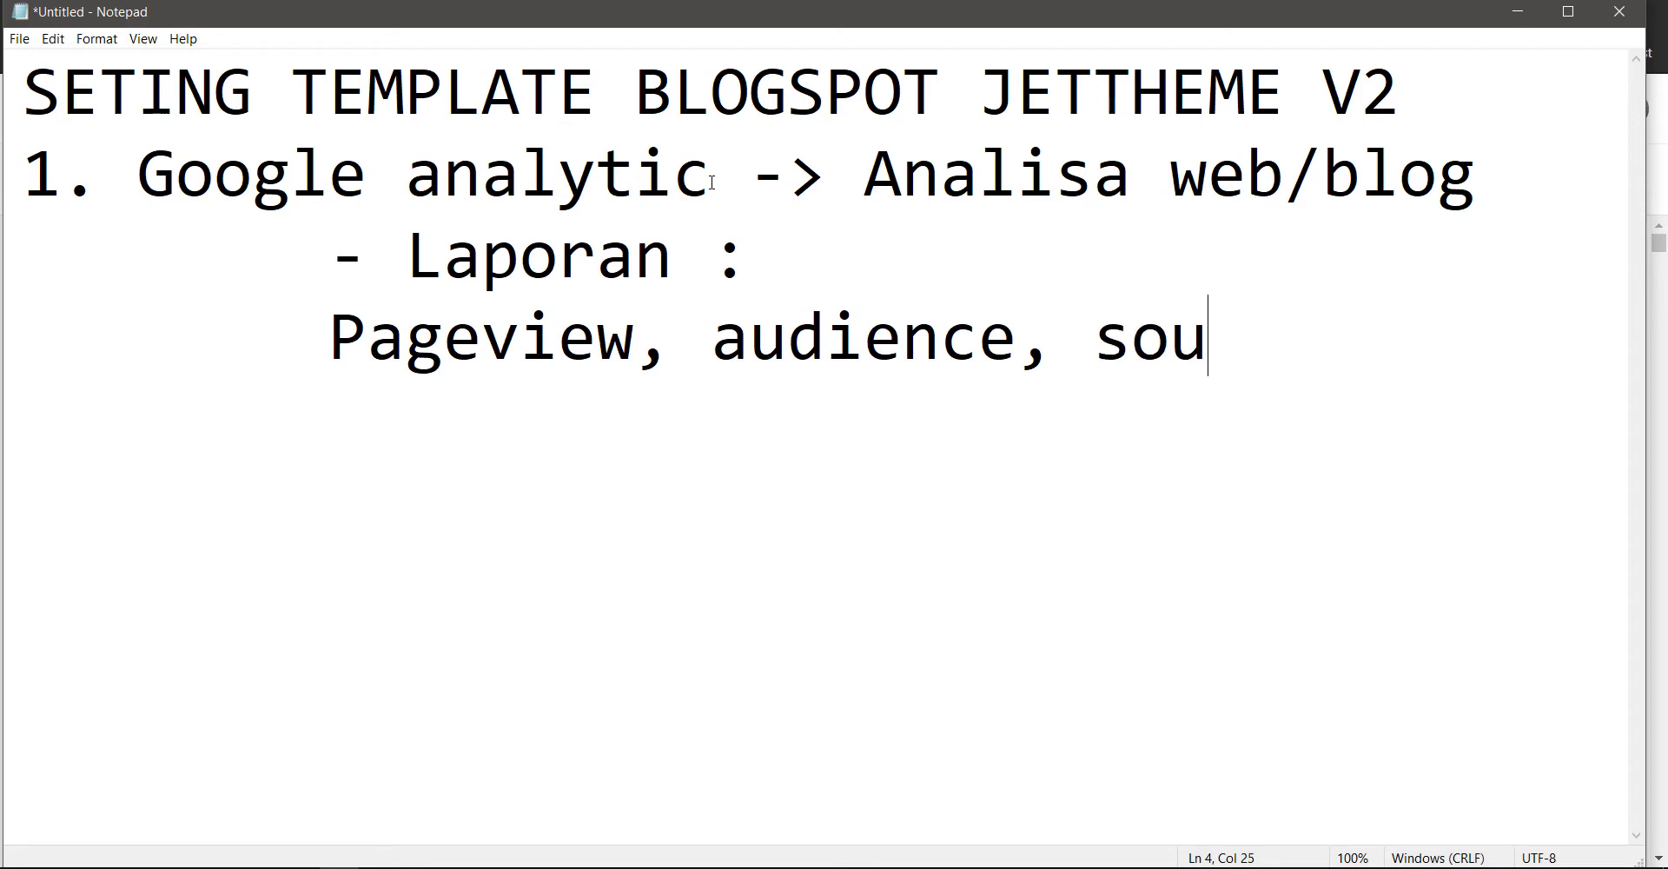
type("rce")
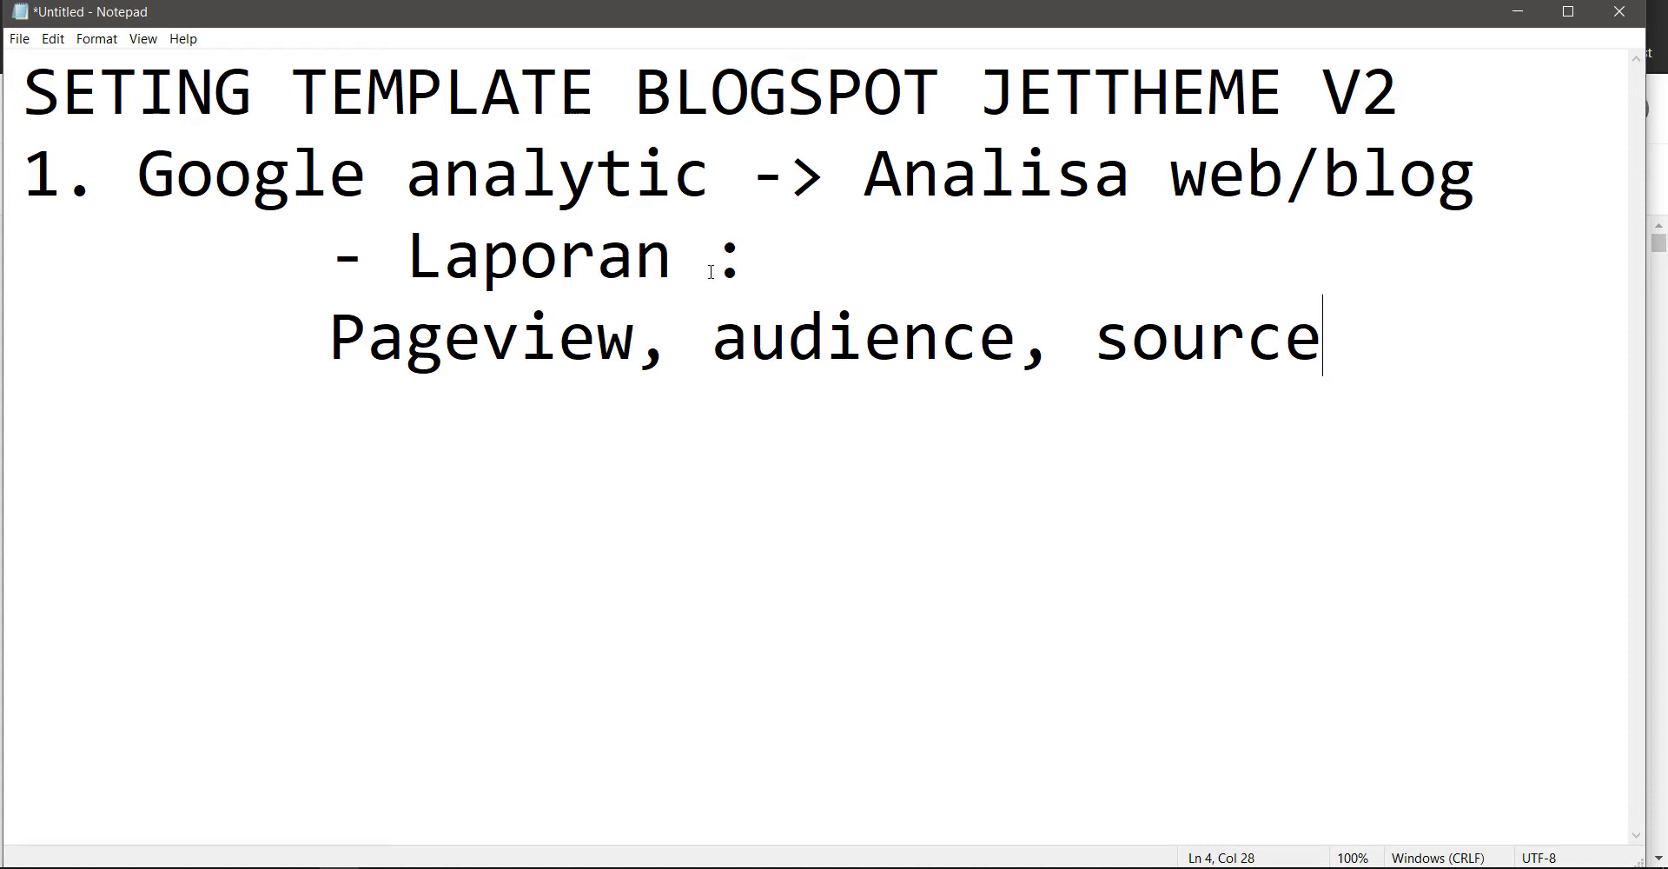
left_click_drag(1323, 343, 292, 178)
left_click(979, 339)
left_click(1333, 343)
key("Return")
left_click_drag(868, 191, 1187, 196)
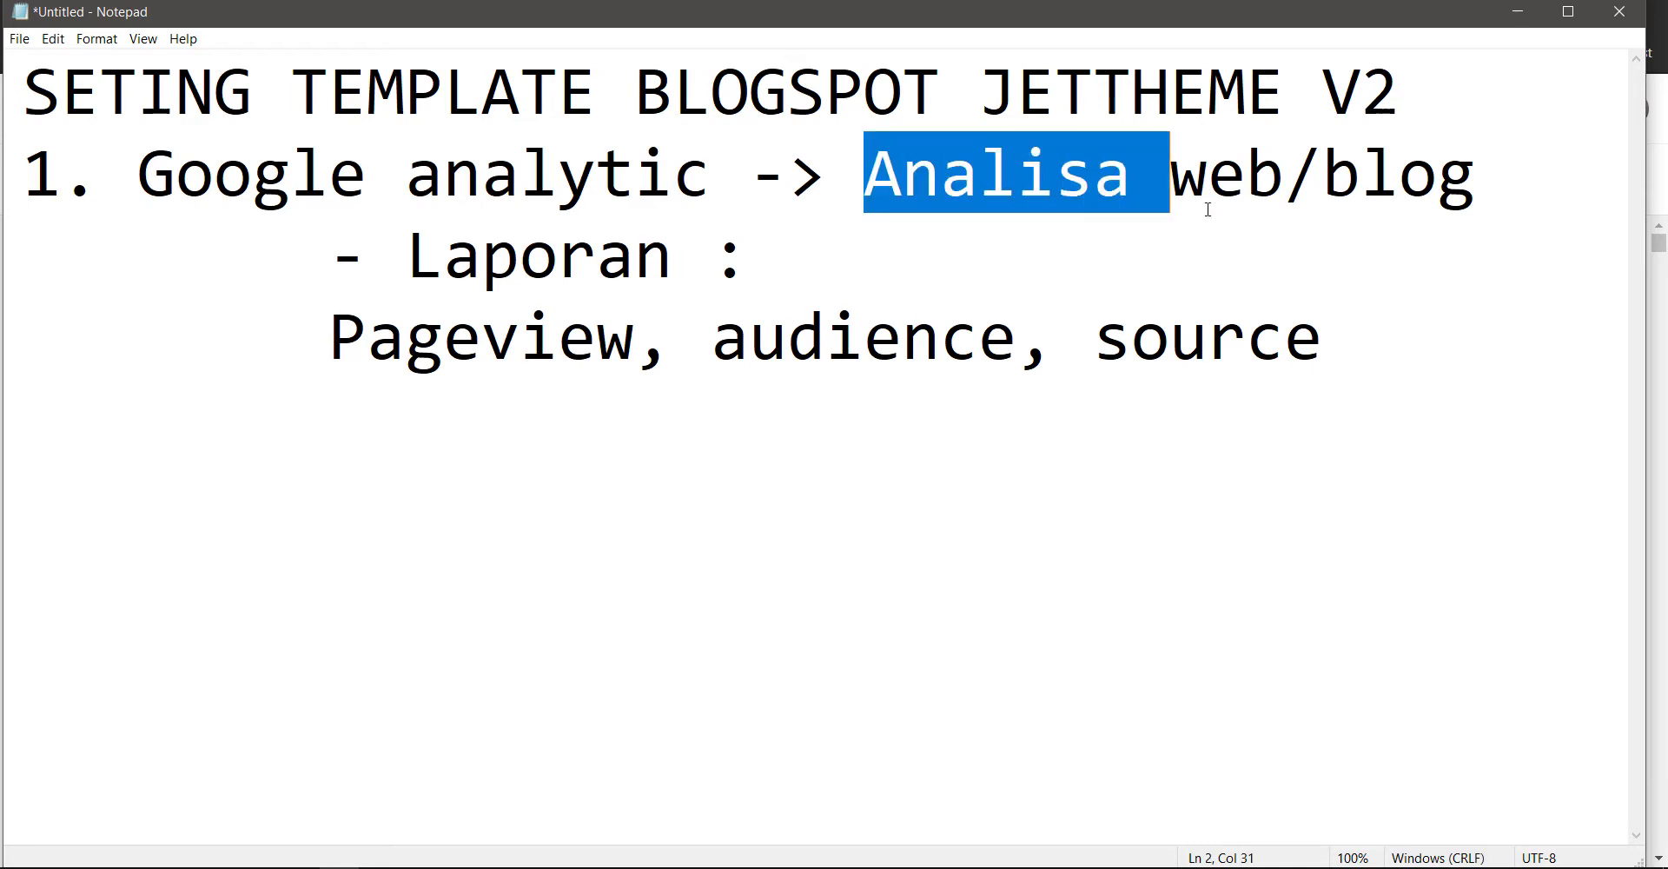
key("shift+Down")
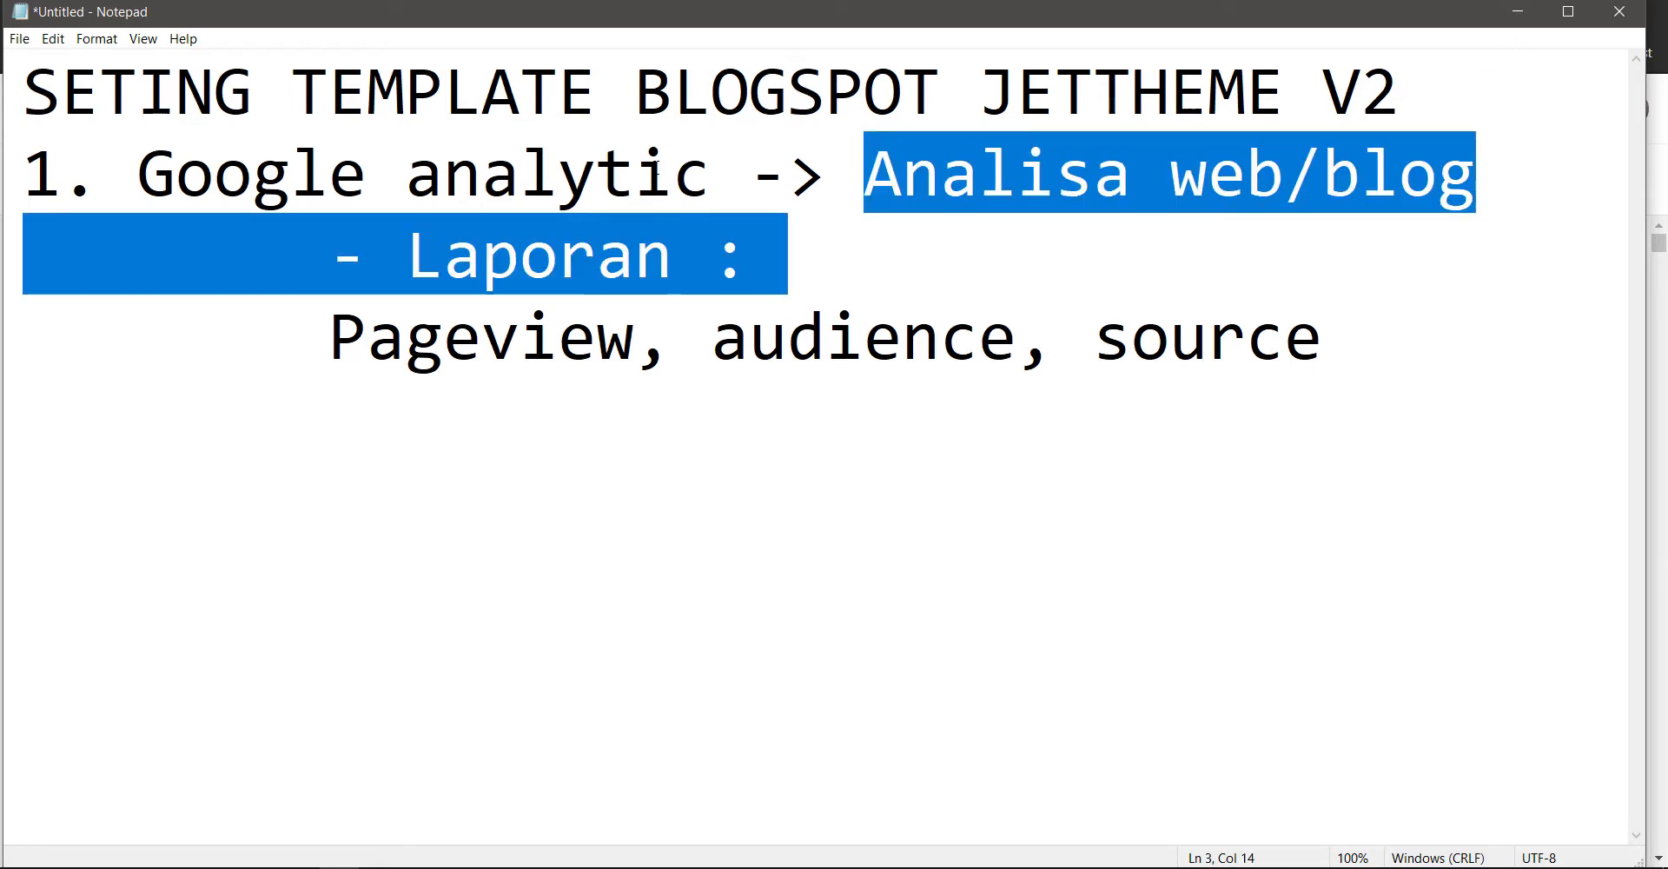
left_click(674, 174)
left_click_drag(139, 170, 721, 178)
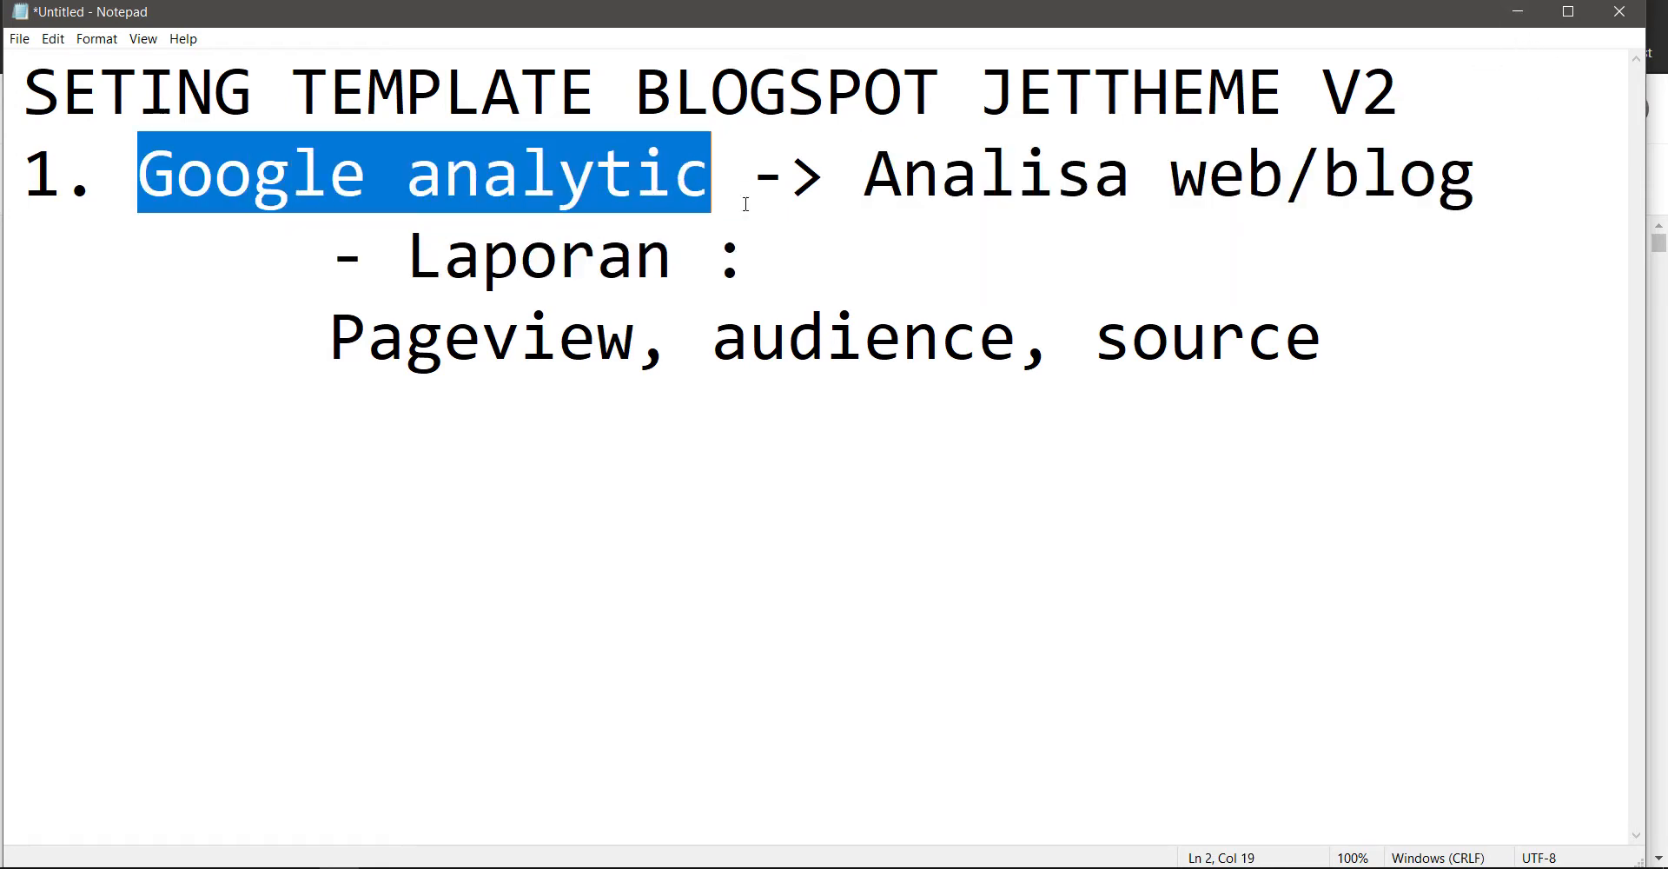
left_click_drag(867, 187, 1431, 210)
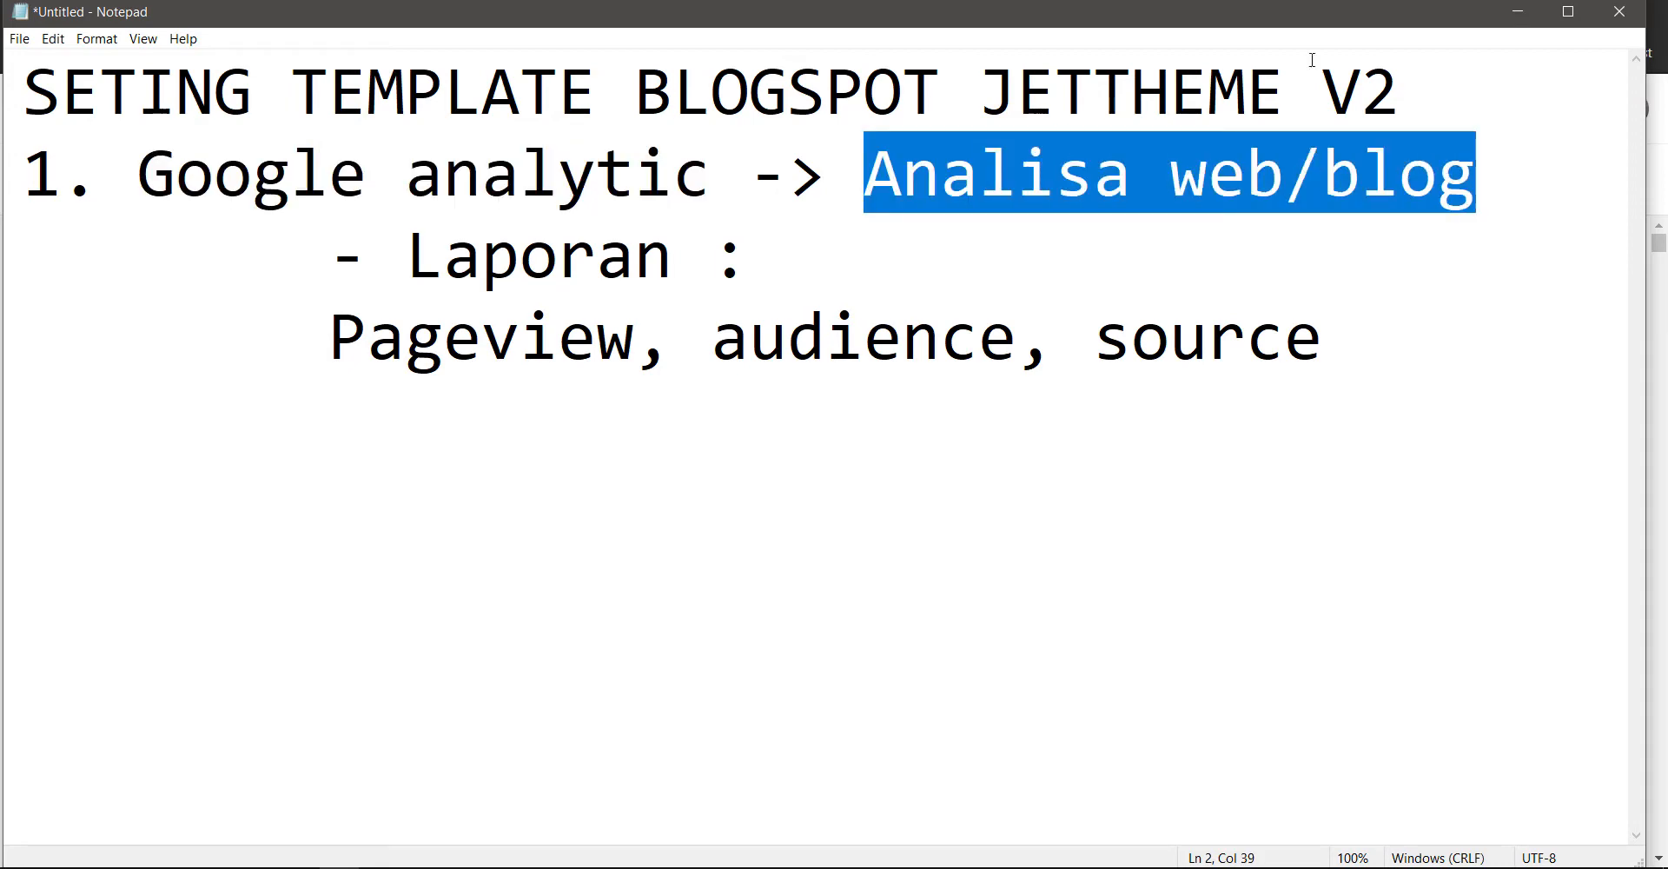
- Switch back to Blogger's theme HTML editor and examine the Google Analytics gtag script and its measurement ID
left_click(1518, 11)
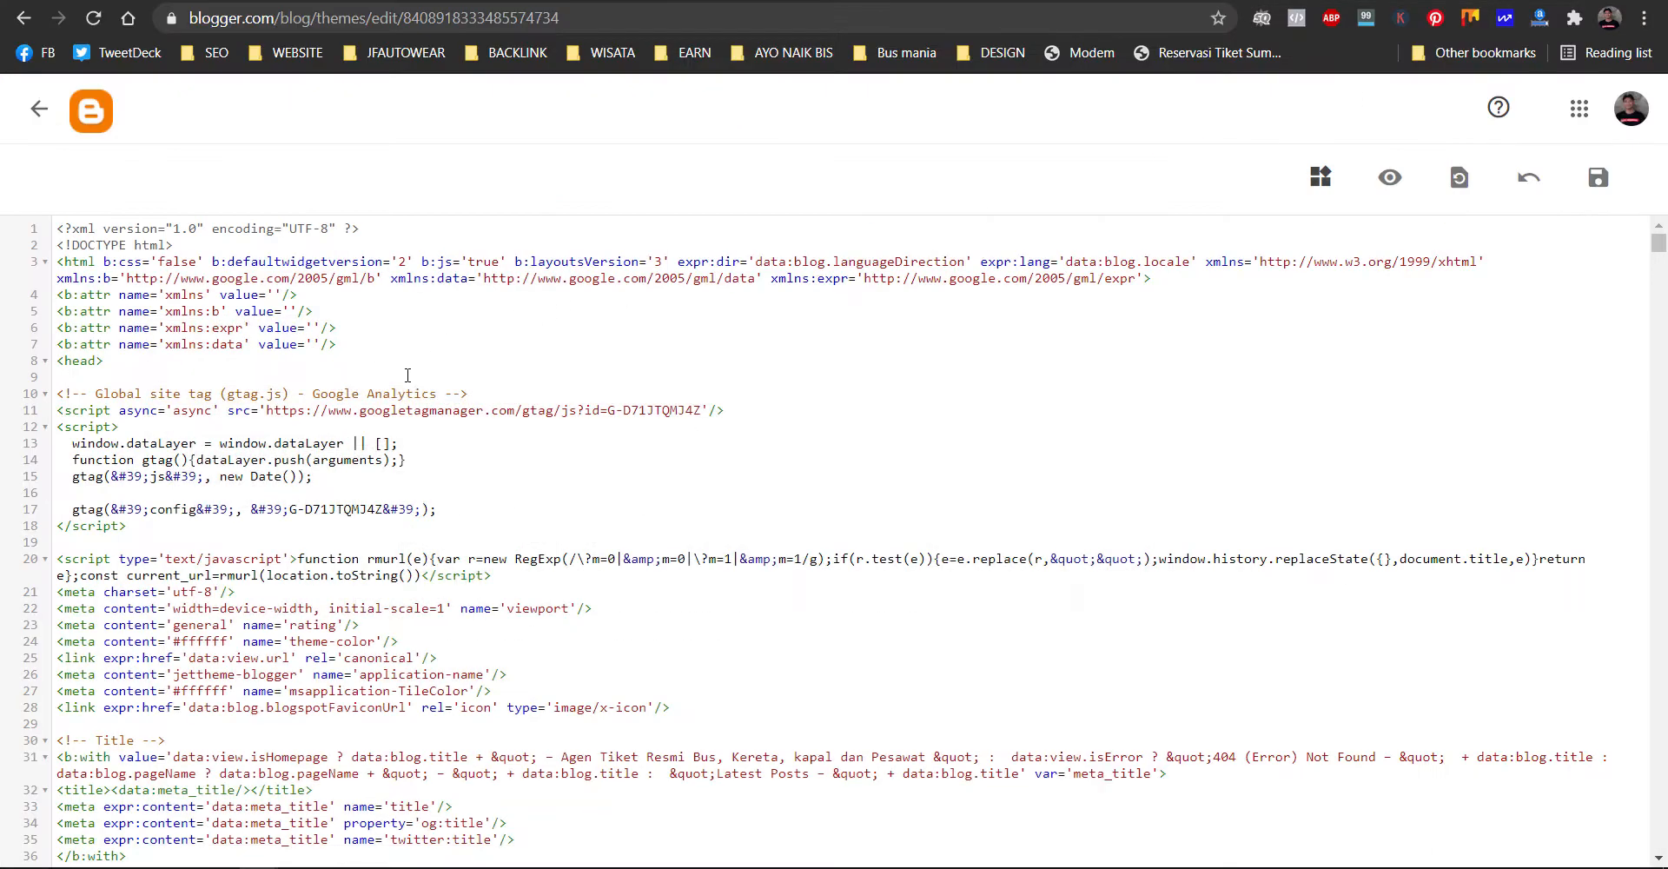
left_click_drag(98, 394, 464, 398)
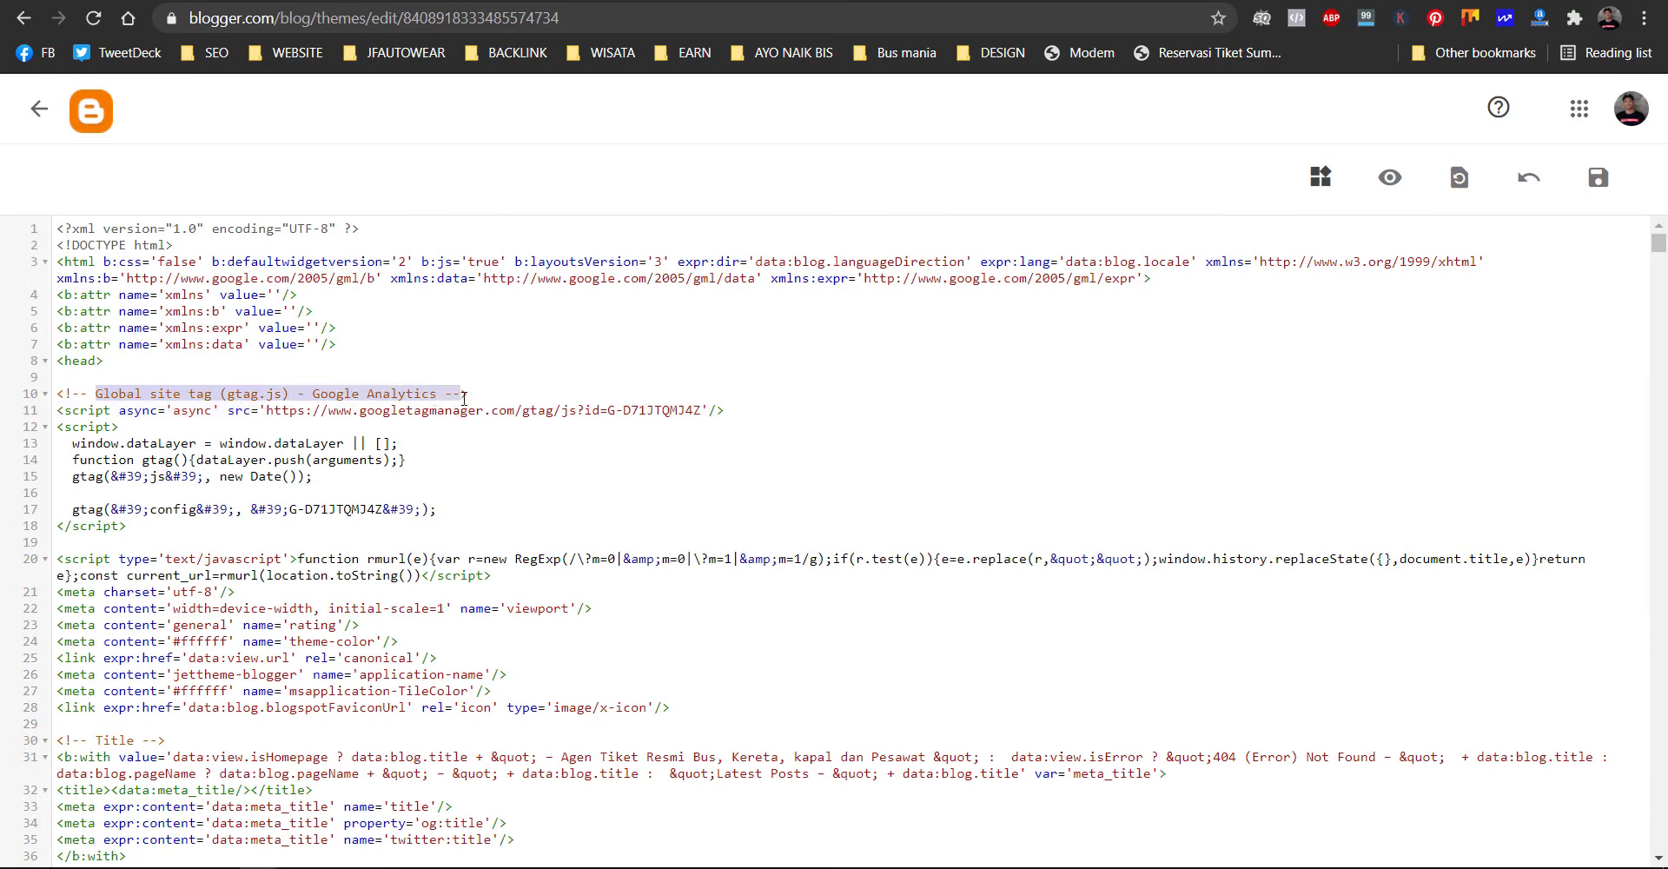
left_click(264, 406)
left_click(508, 410)
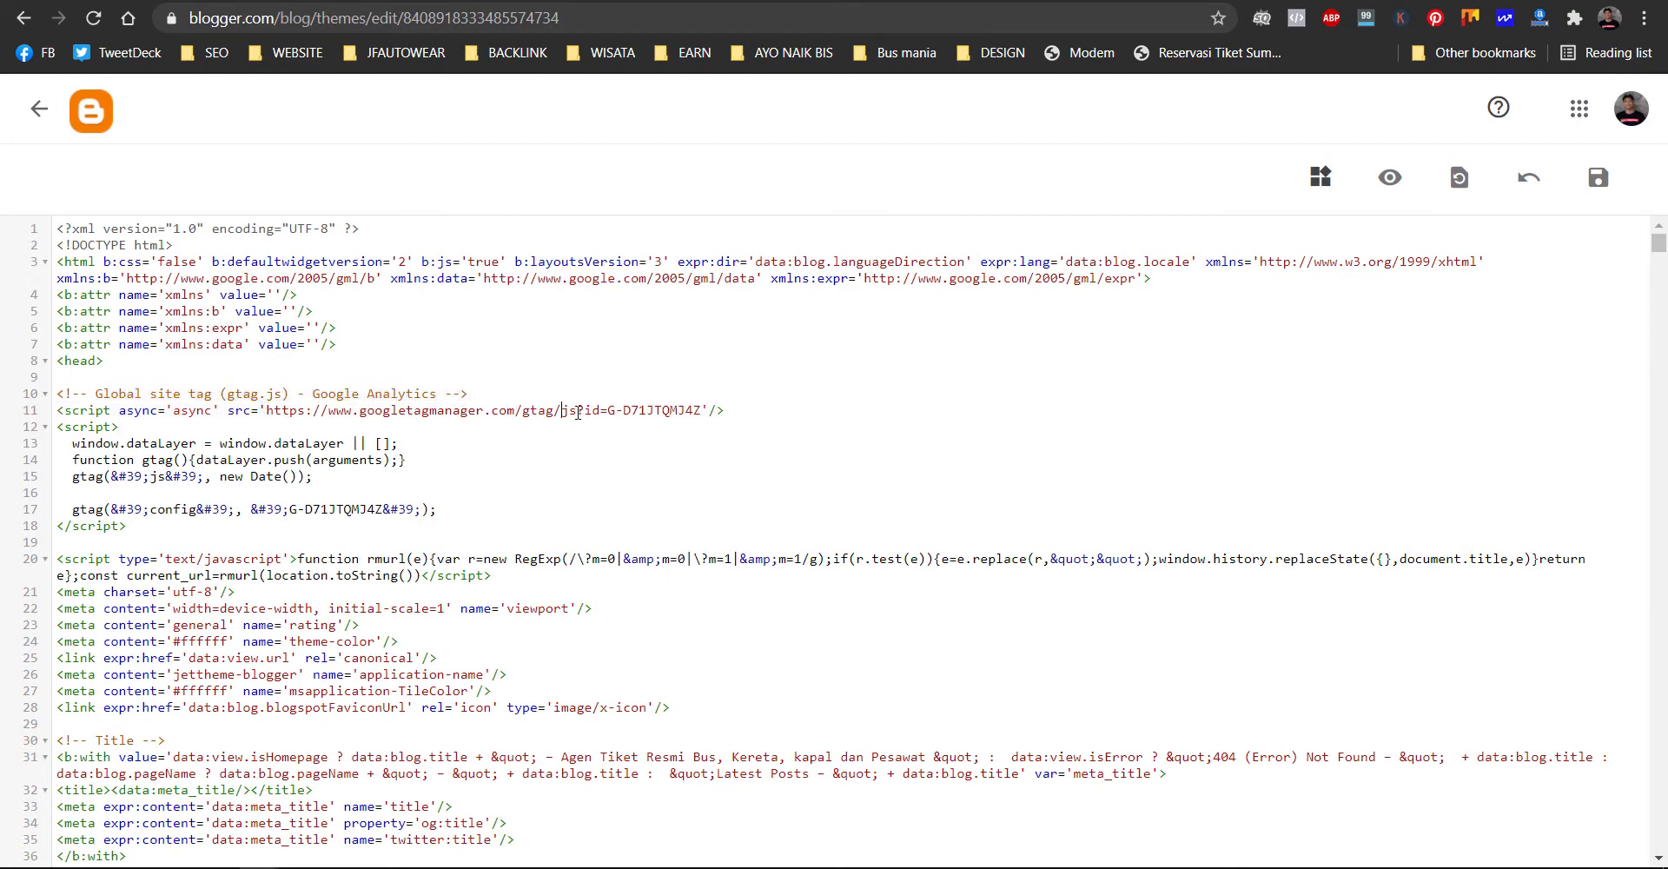
left_click(606, 410)
left_click_drag(608, 411, 701, 410)
left_click(670, 411)
left_click_drag(610, 410, 703, 414)
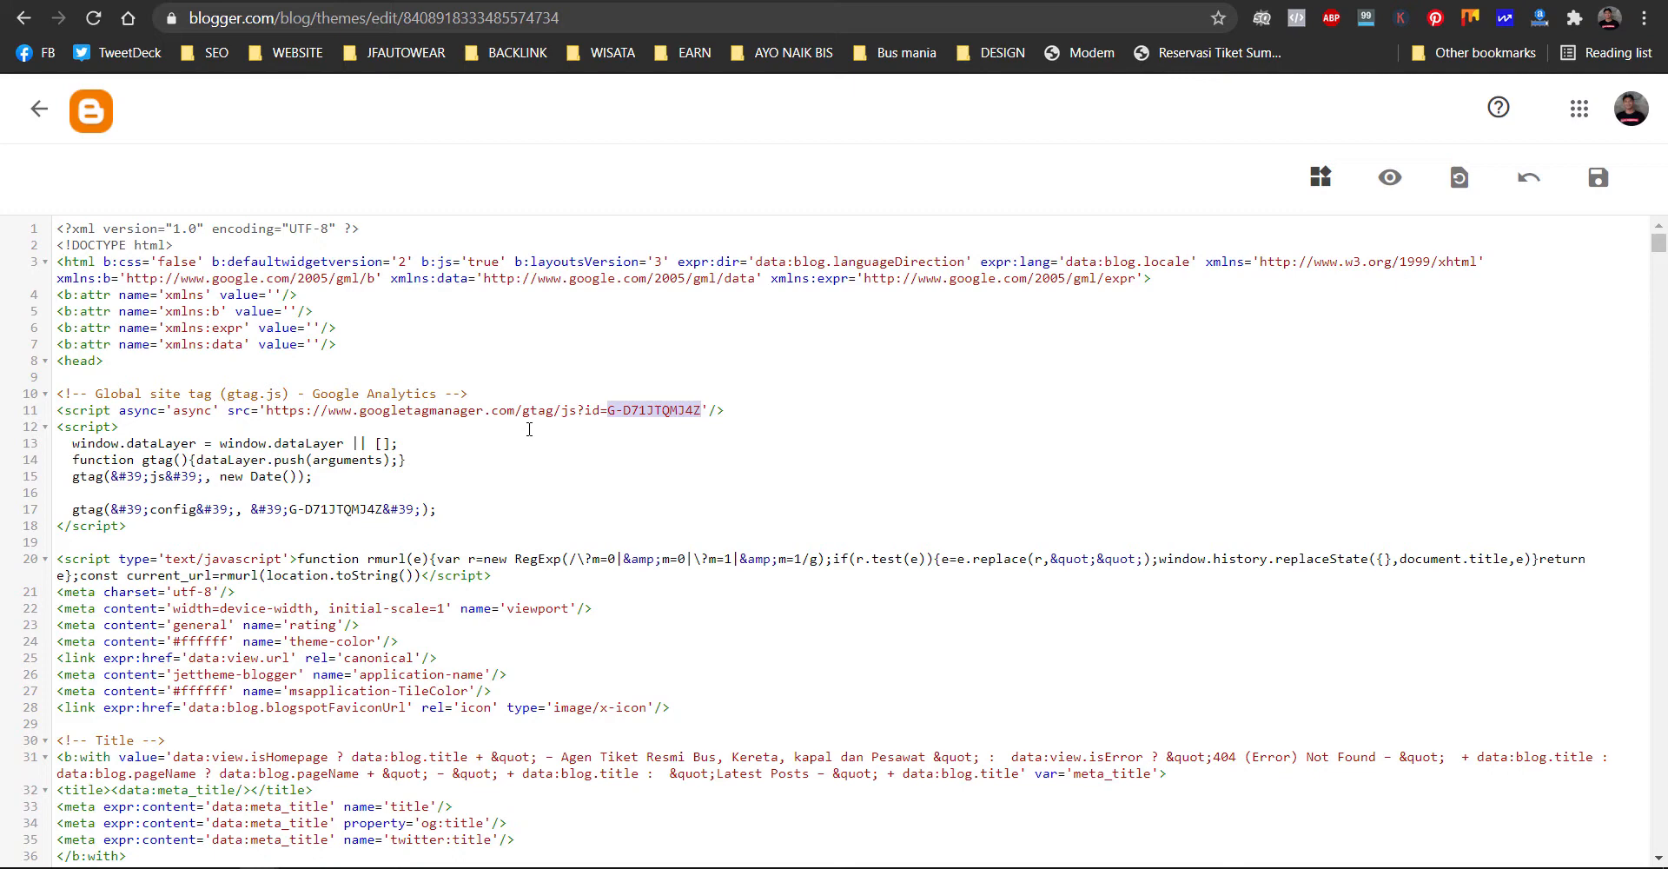
left_click(624, 419)
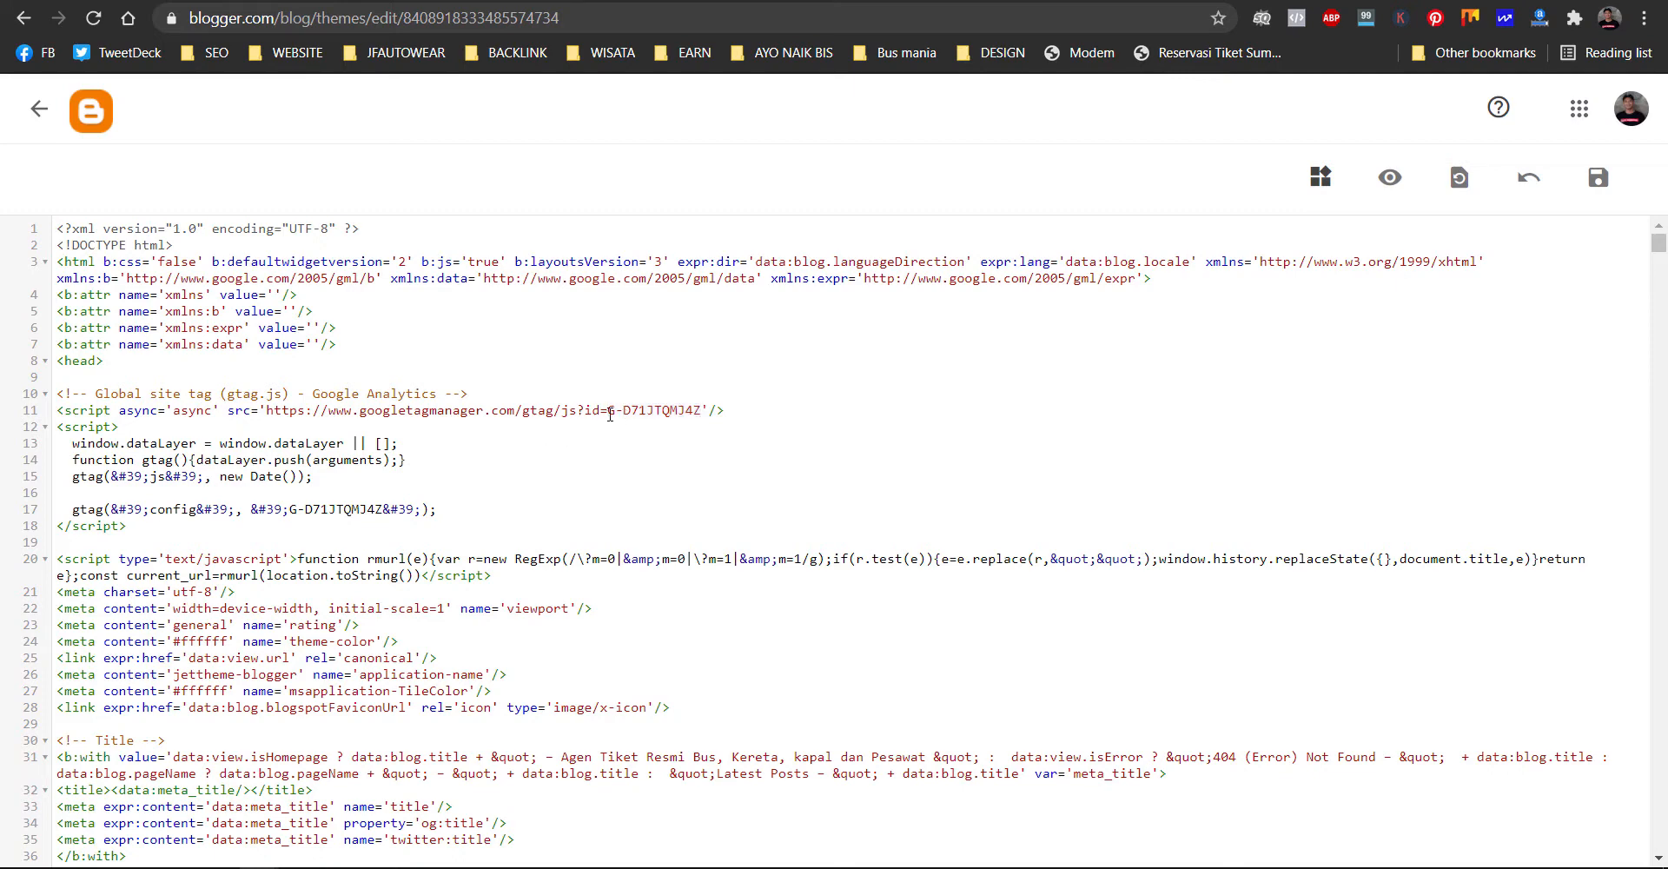
left_click_drag(608, 414, 702, 416)
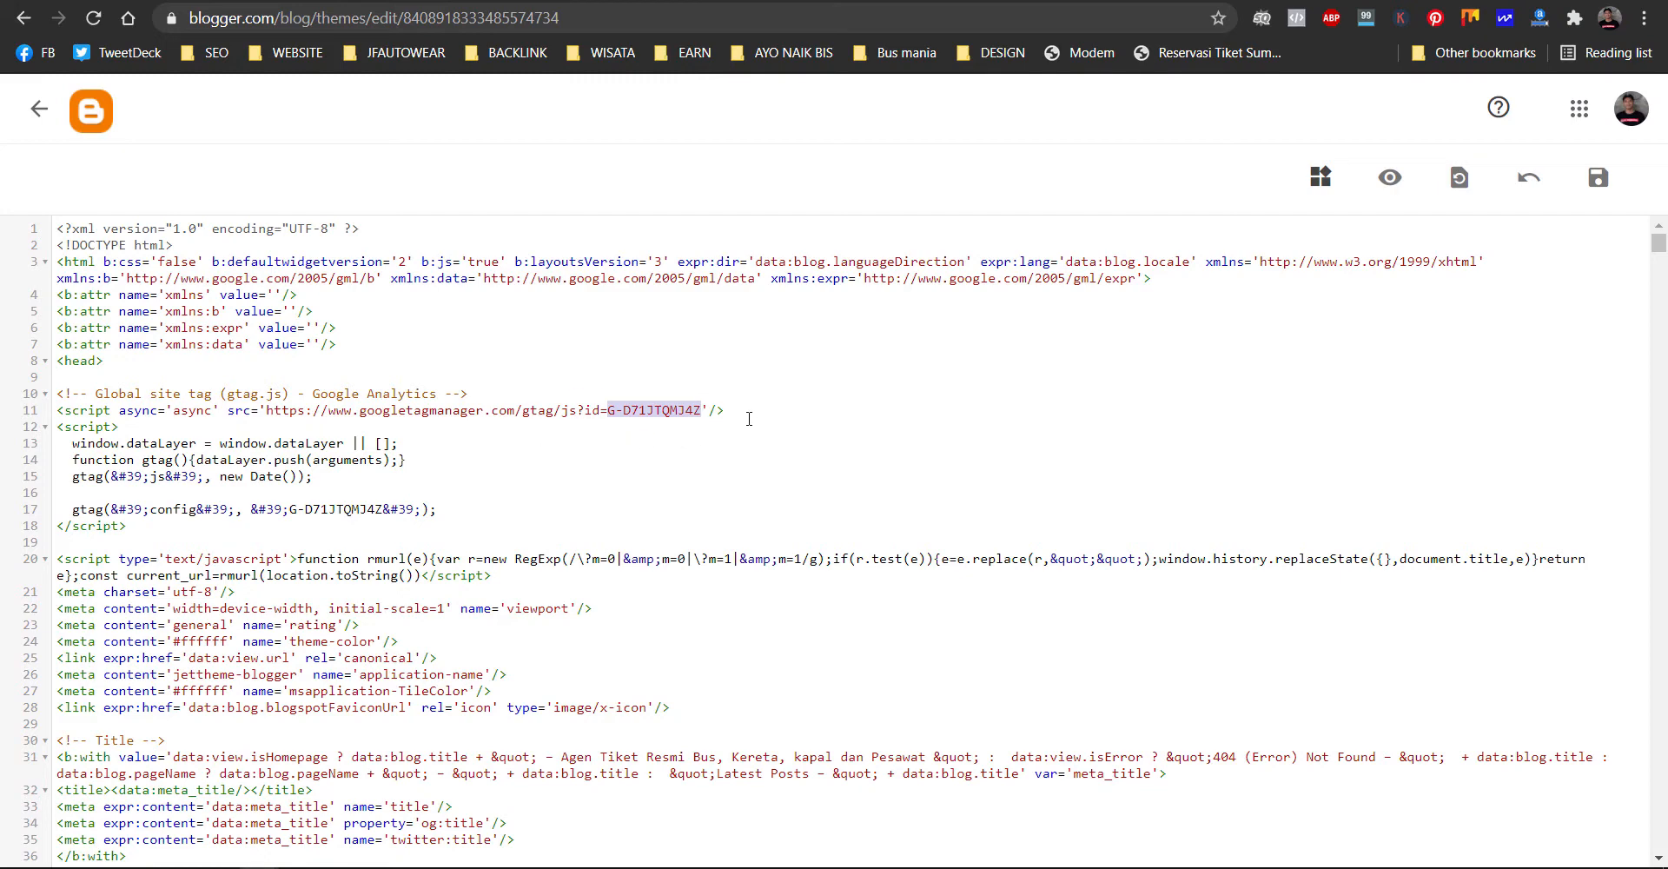
left_click(700, 411)
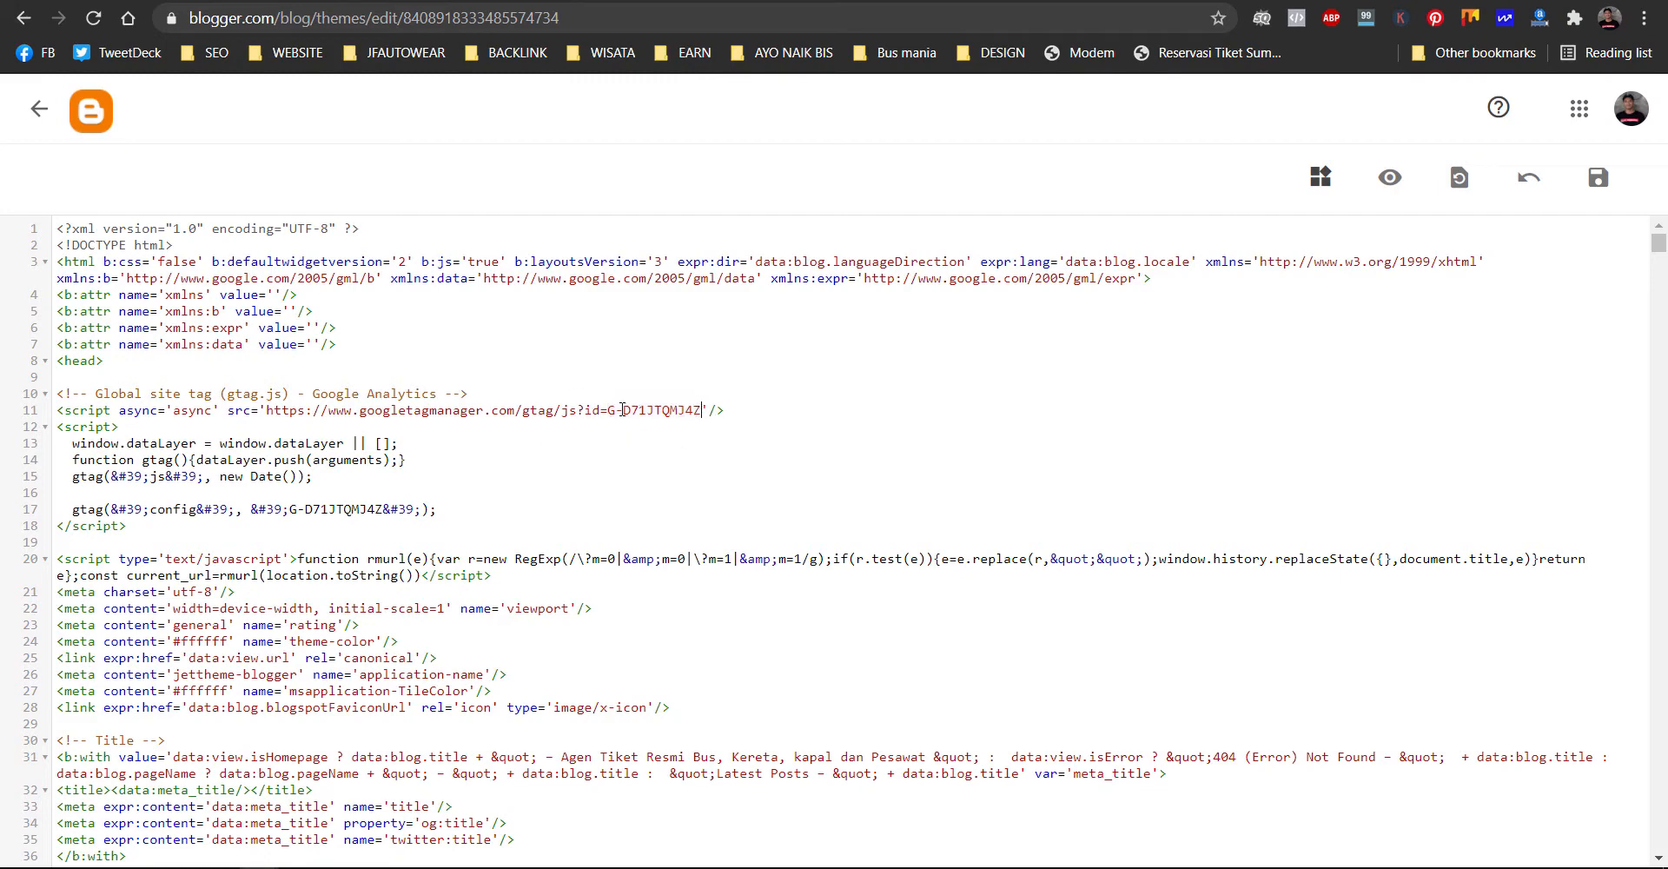
left_click_drag(637, 412, 743, 418)
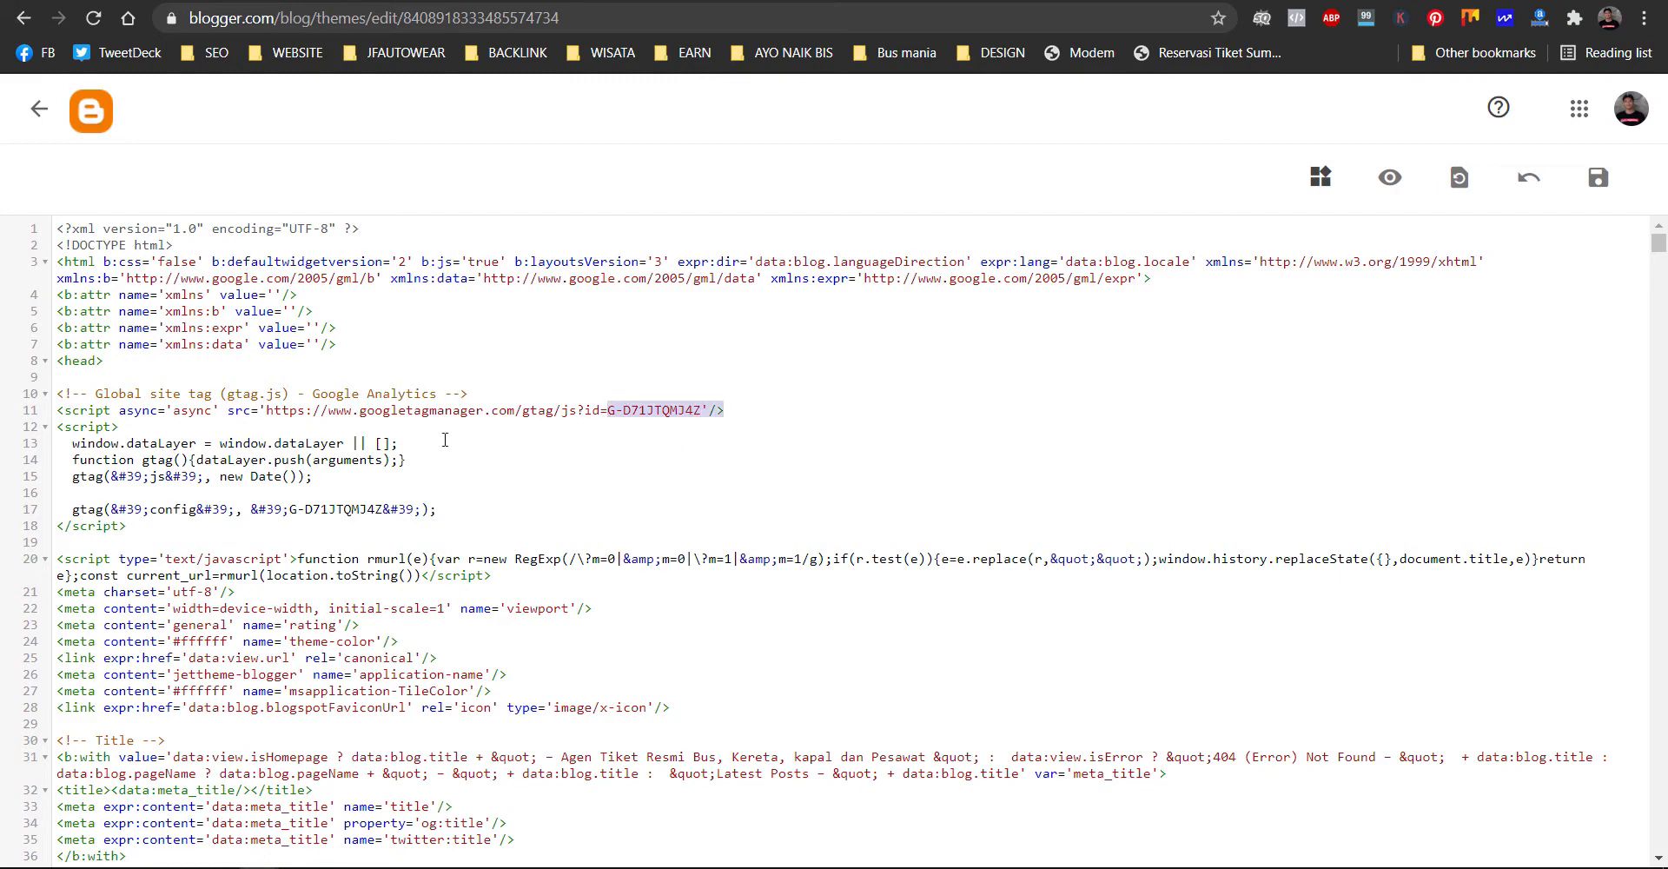
left_click_drag(119, 427, 57, 394)
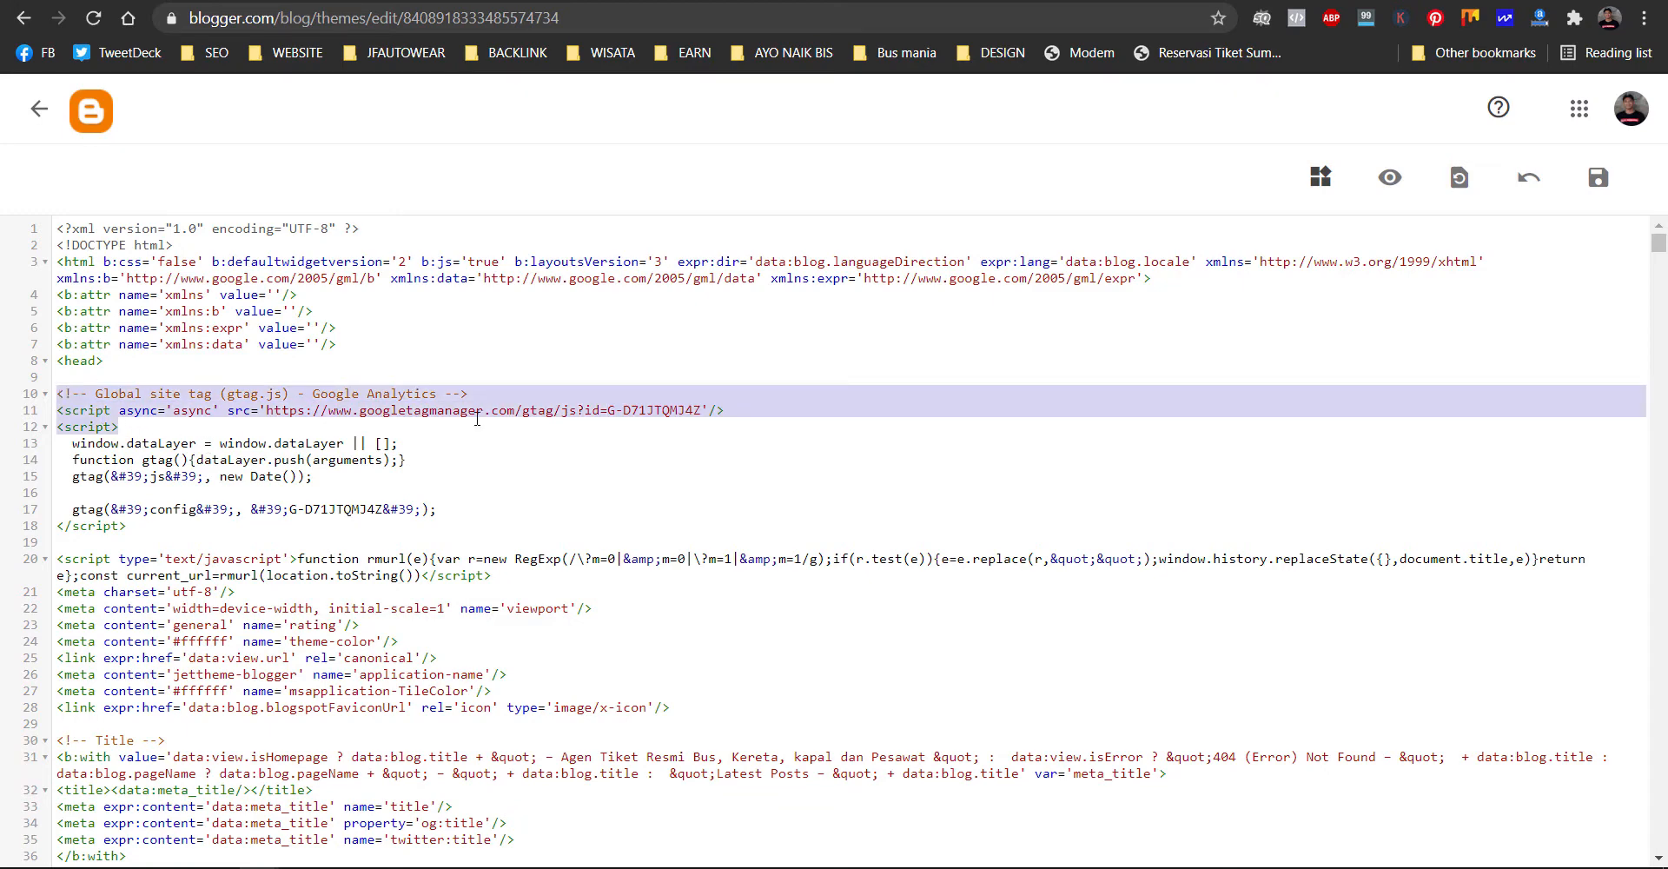
left_click(634, 412)
mouse_move(608, 410)
left_mouse_down()
mouse_move(702, 411)
mouse_move(611, 408)
left_mouse_up()
left_click(735, 423)
left_click(697, 464)
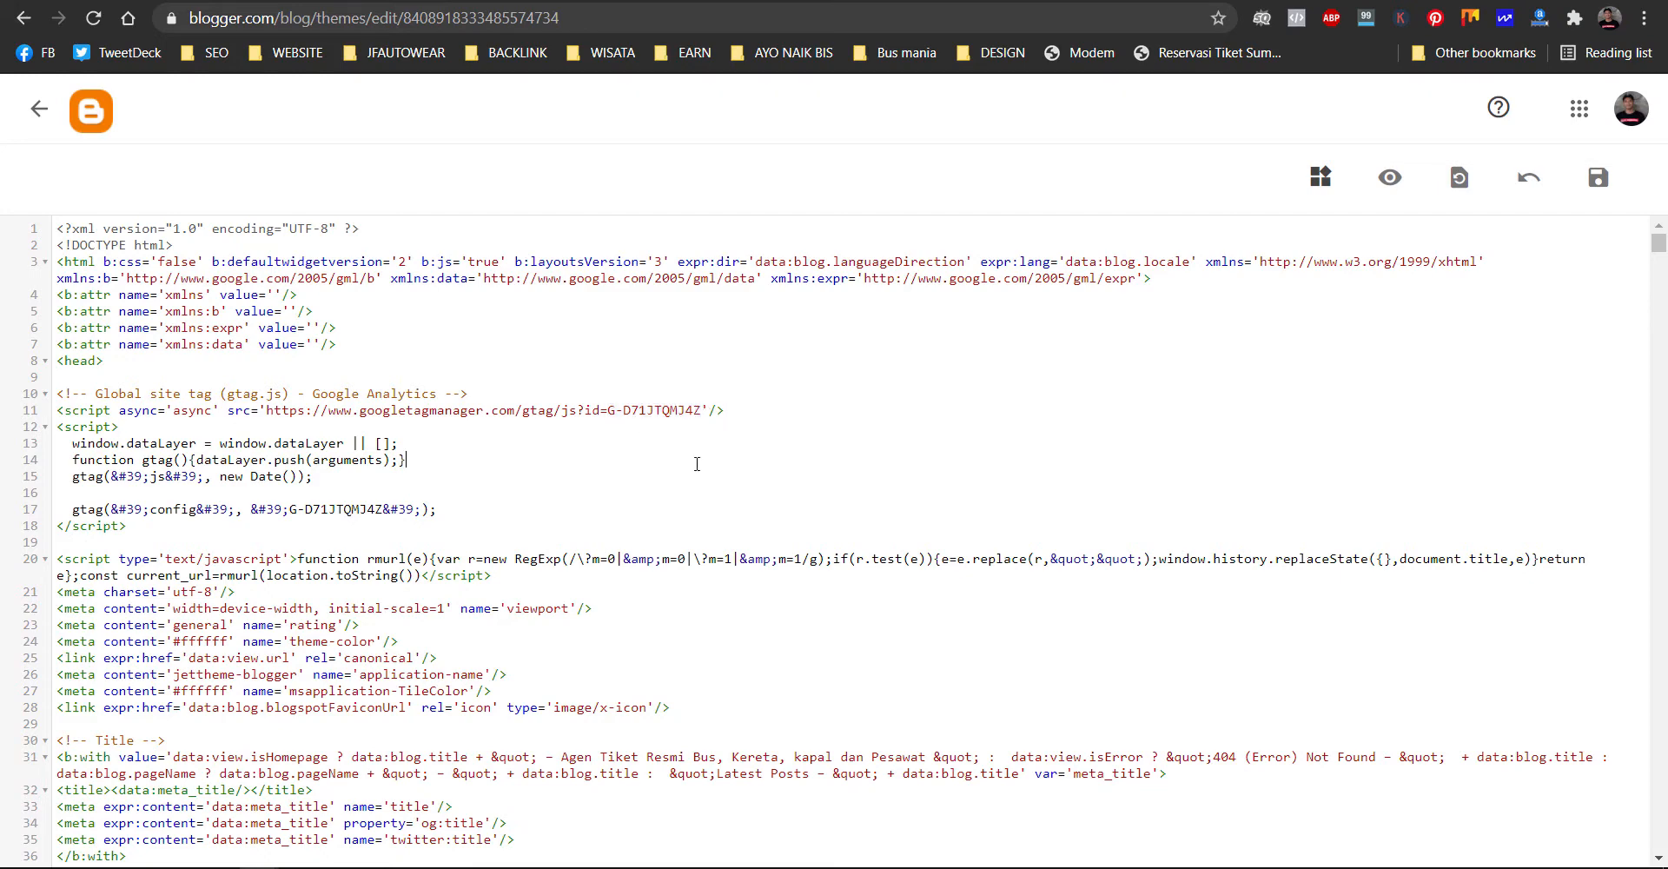
scroll(697, 464, "down", 1)
scroll(697, 464, "up", 1)
left_click_drag(703, 411, 611, 413)
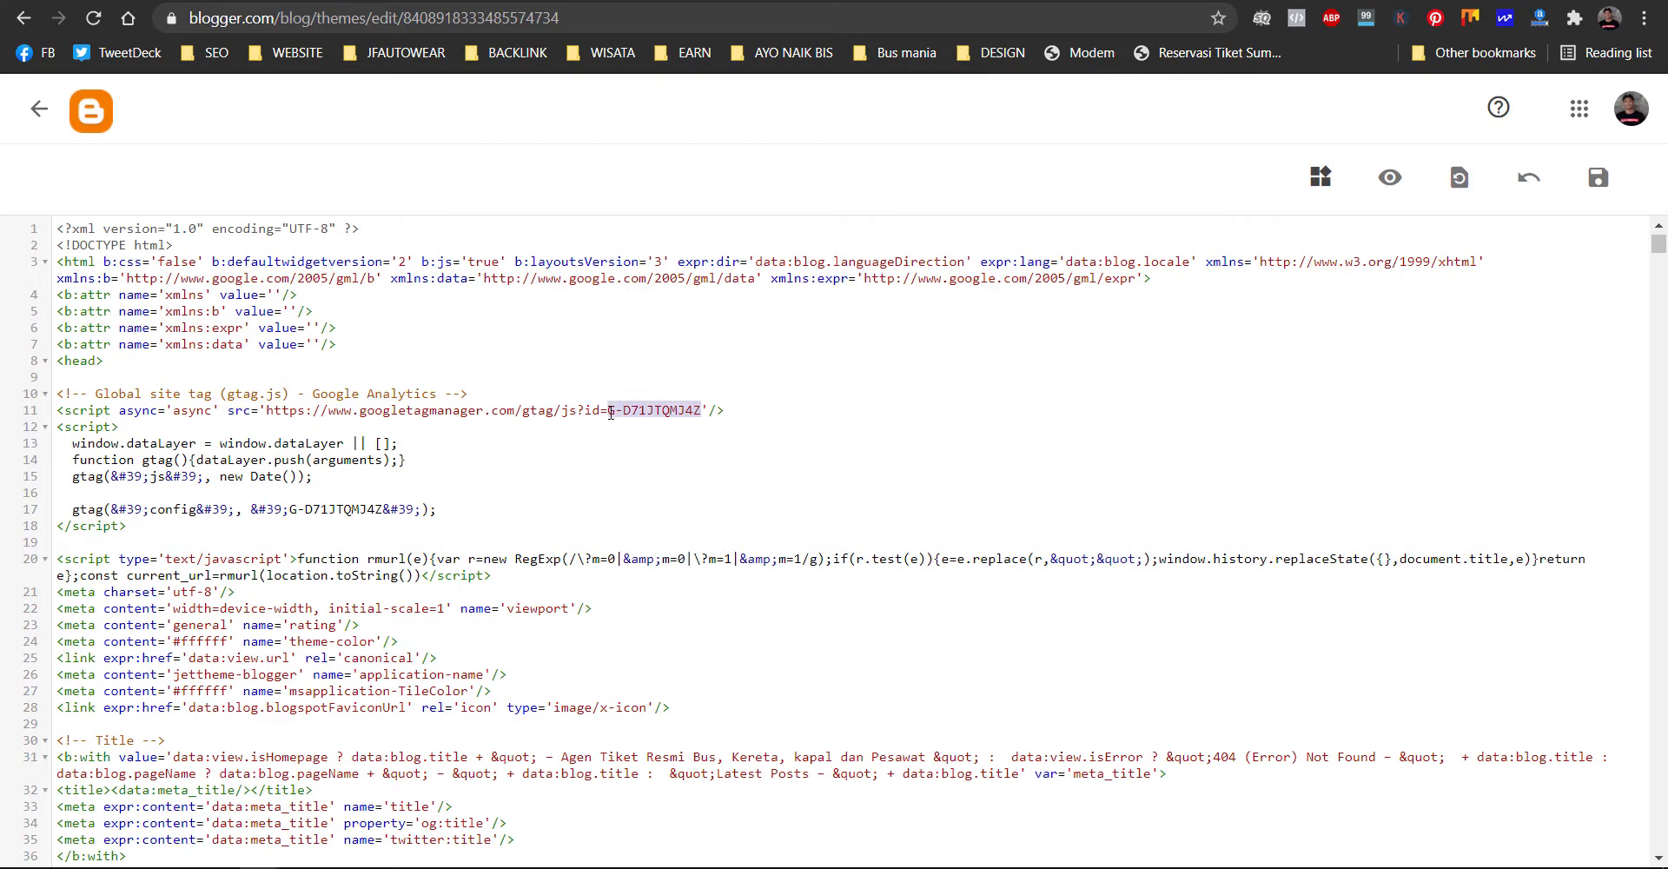
left_click(693, 414)
- In the Title section of the theme's HTML, replace the homepage tagline with "Informasi seputar game terlengkap"
scroll(484, 449, "down", 2)
scroll(484, 449, "up", 1)
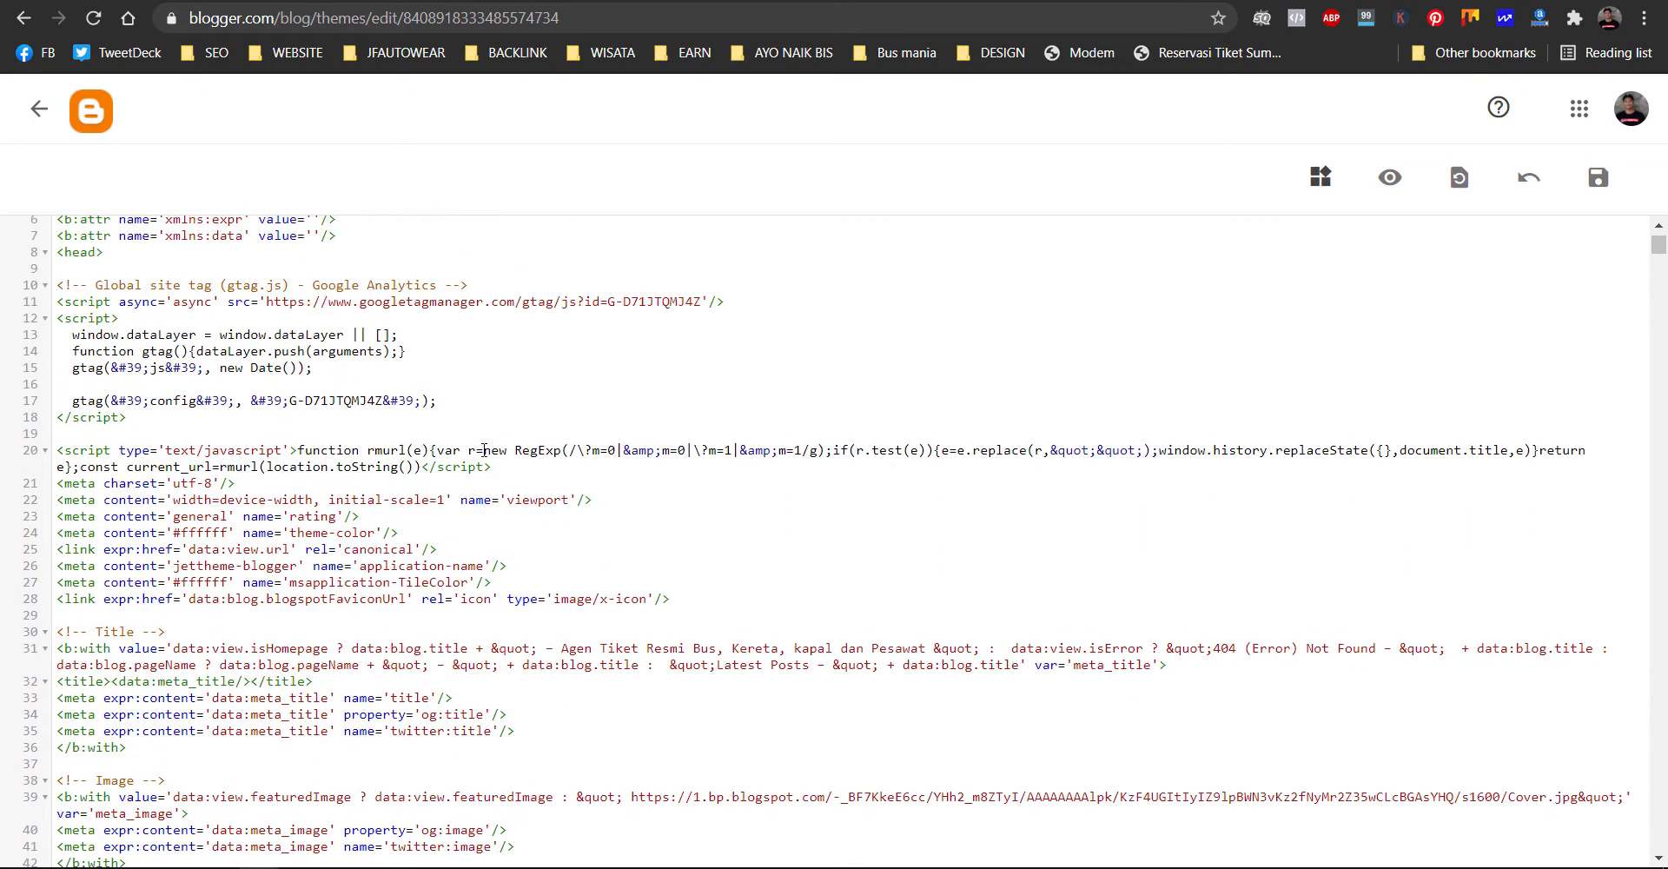
scroll(484, 449, "down", 2)
scroll(484, 450, "down", 2)
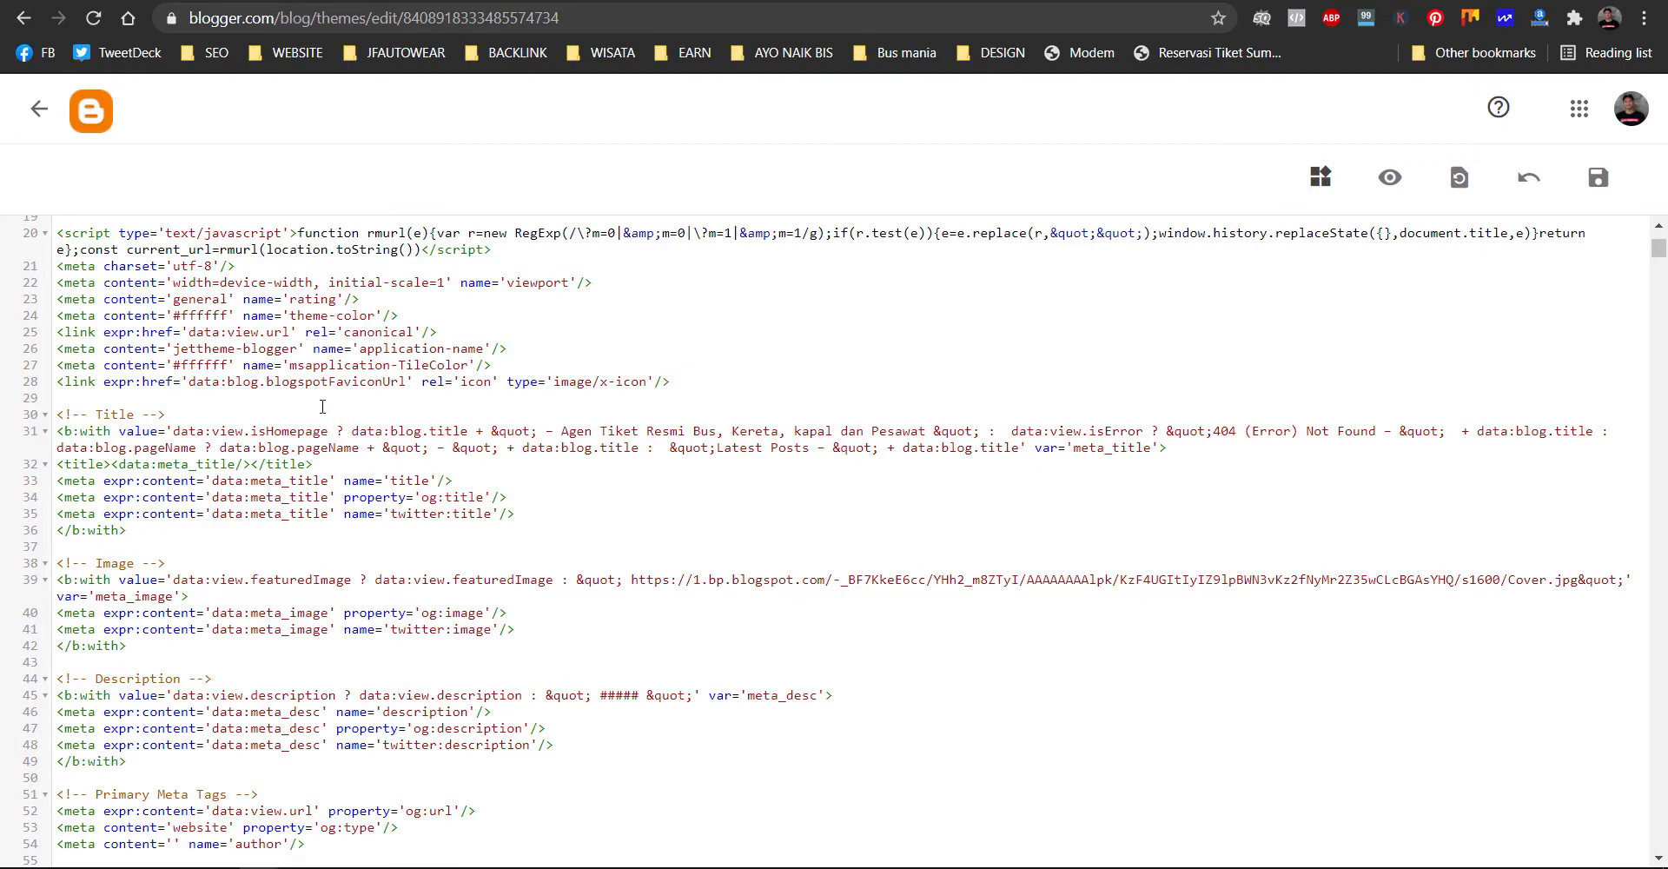
scroll(331, 401, "down", 2)
scroll(331, 400, "up", 3)
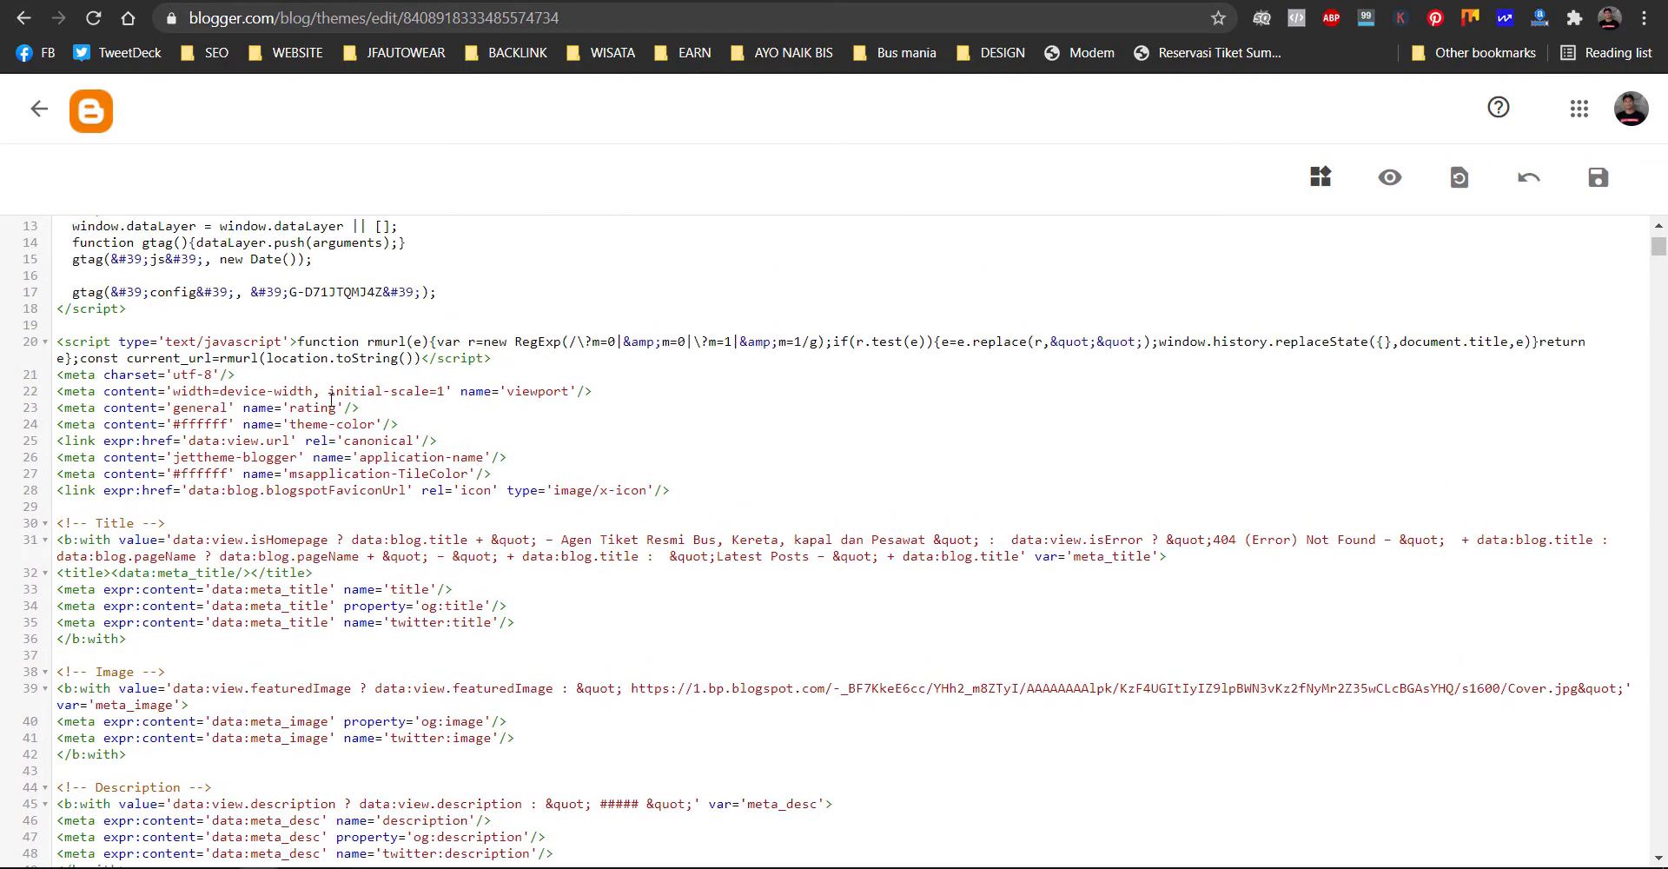
scroll(331, 401, "down", 3)
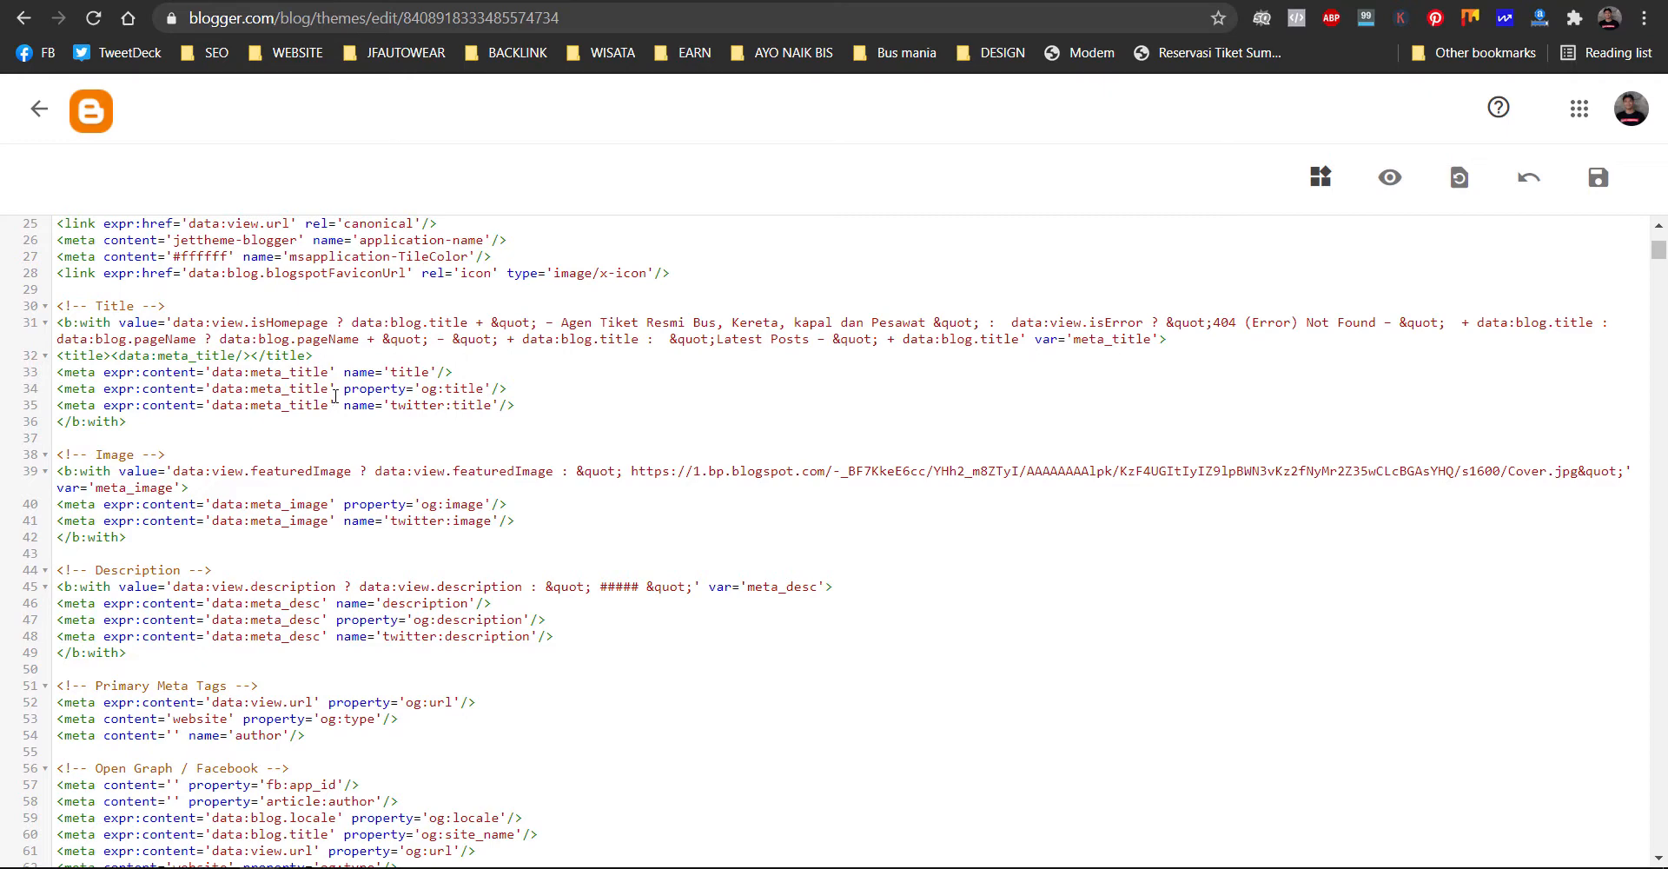
scroll(335, 396, "up", 2)
left_click_drag(58, 415, 189, 418)
left_click(188, 416)
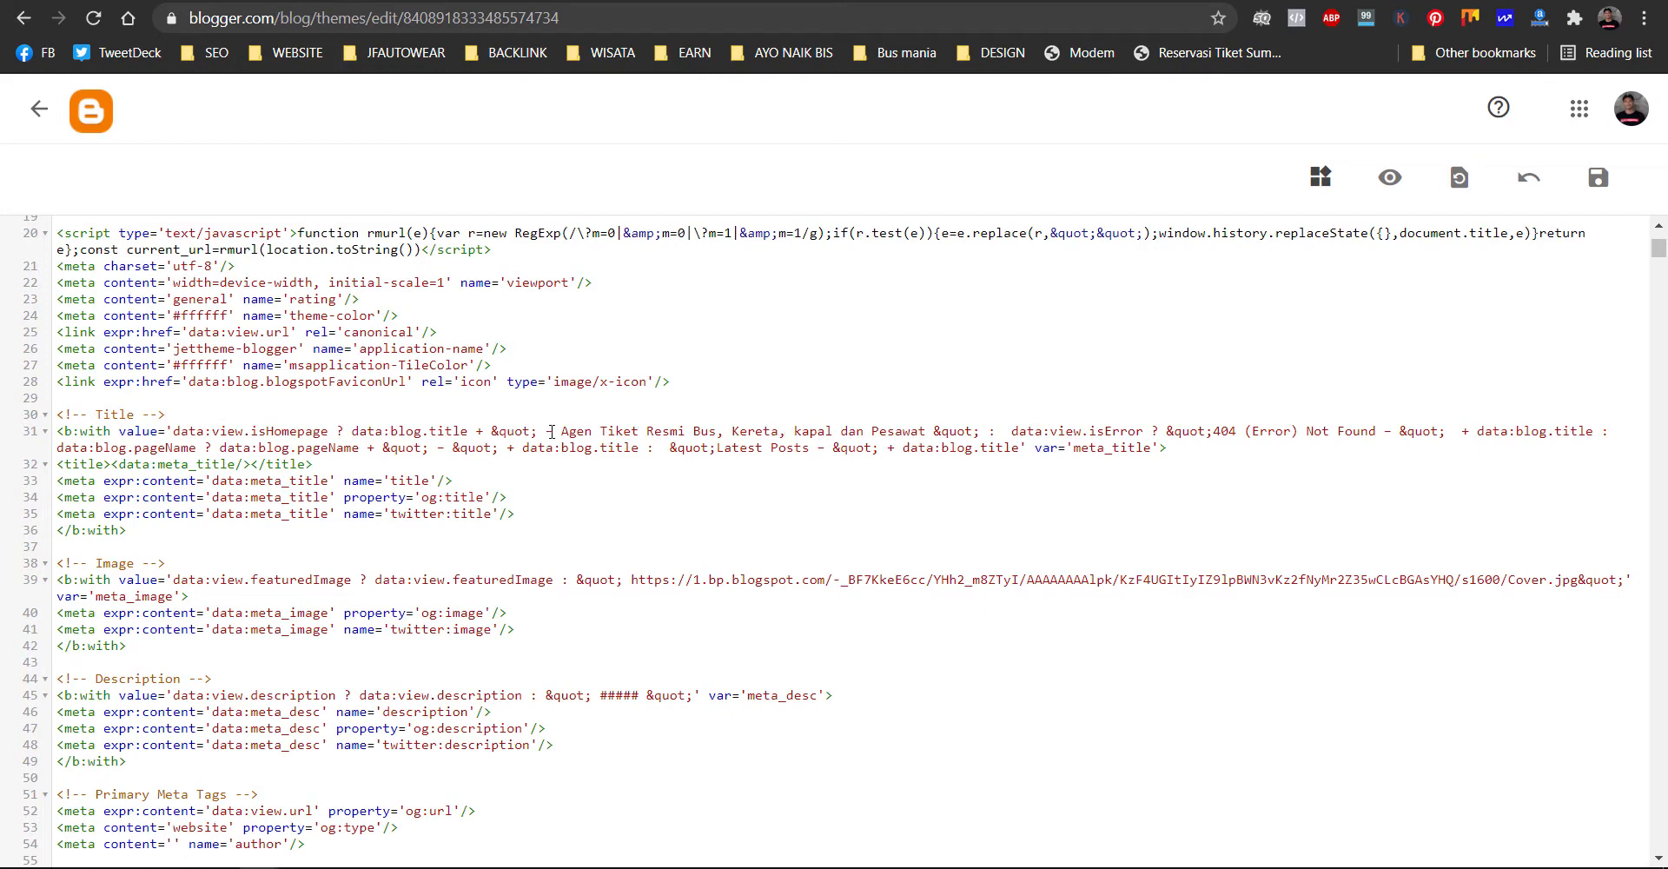
left_click_drag(560, 432, 926, 432)
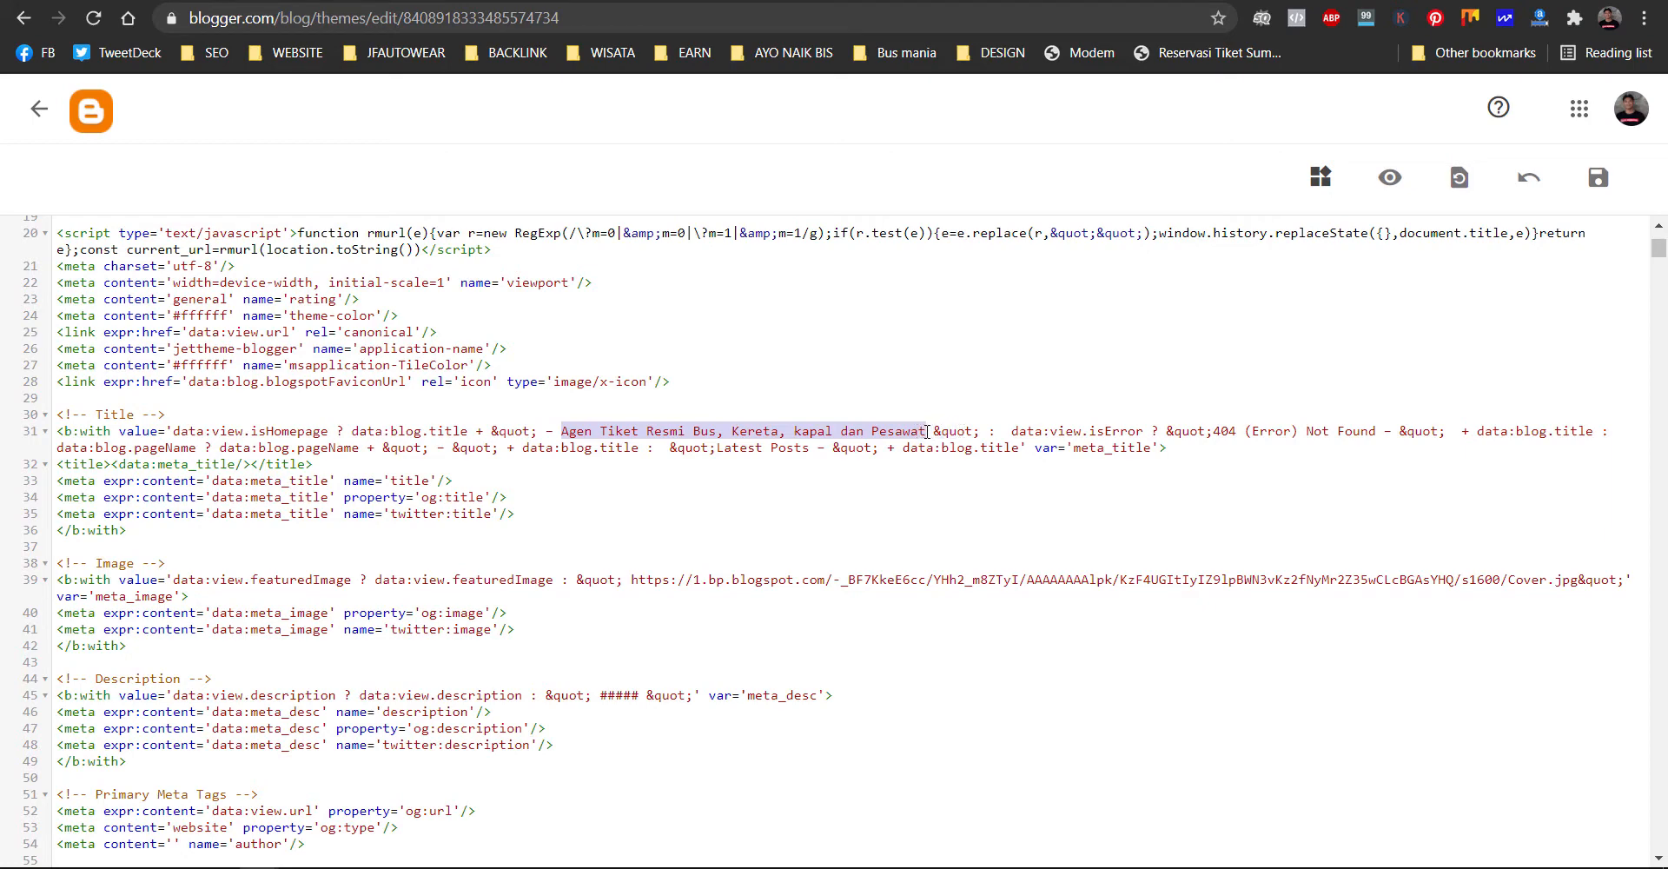
type("Informasi ")
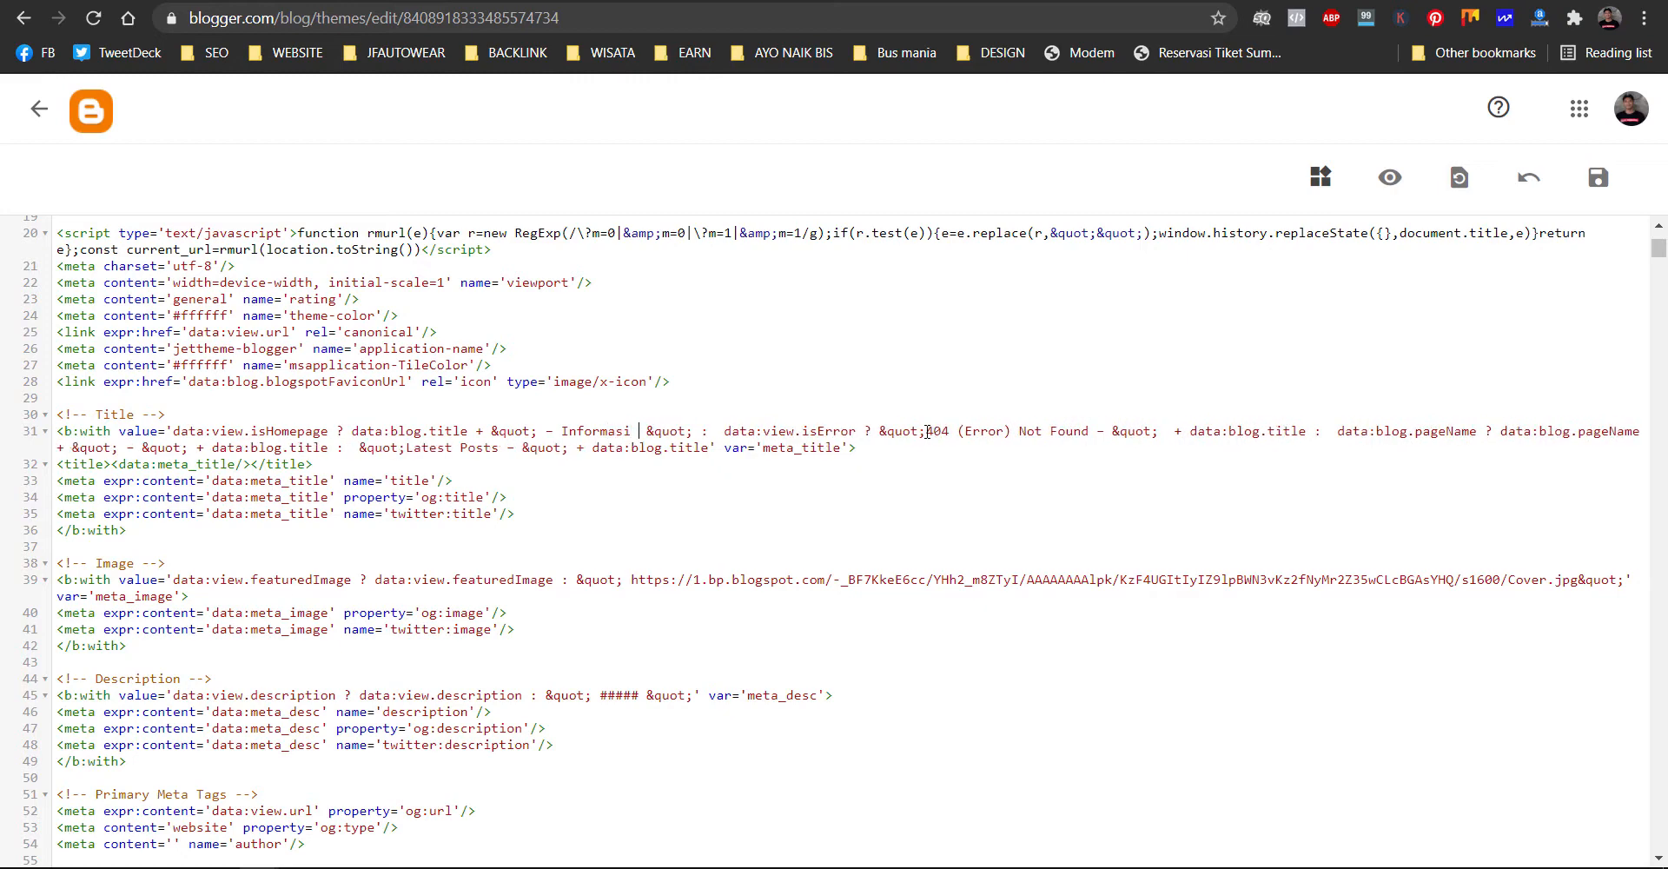
type("seputar ")
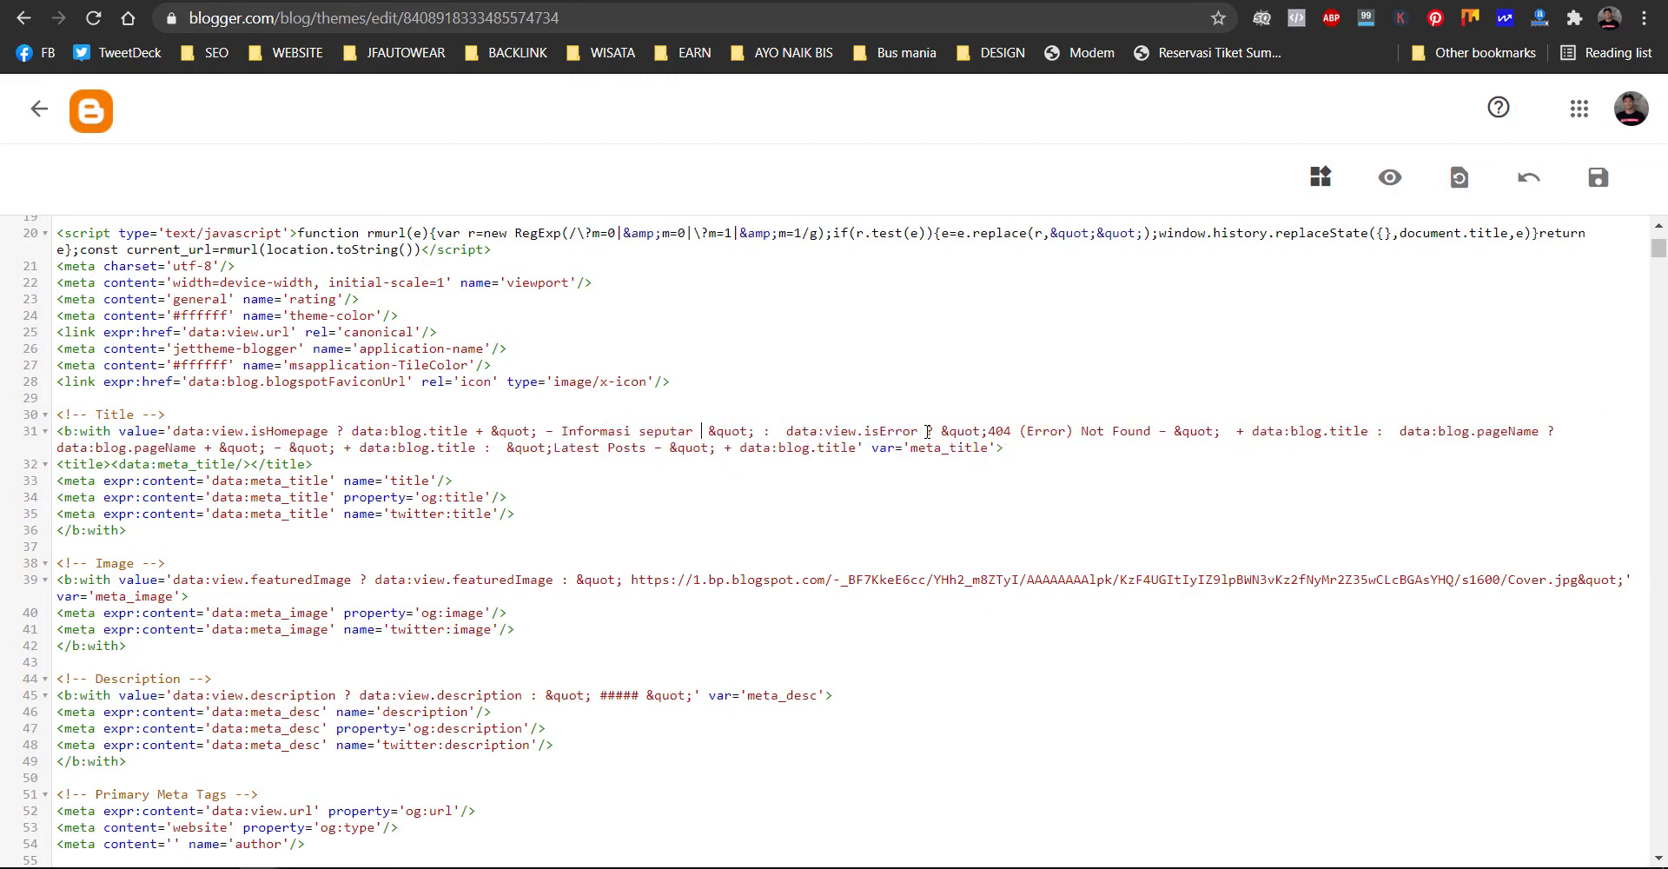
type("game terle")
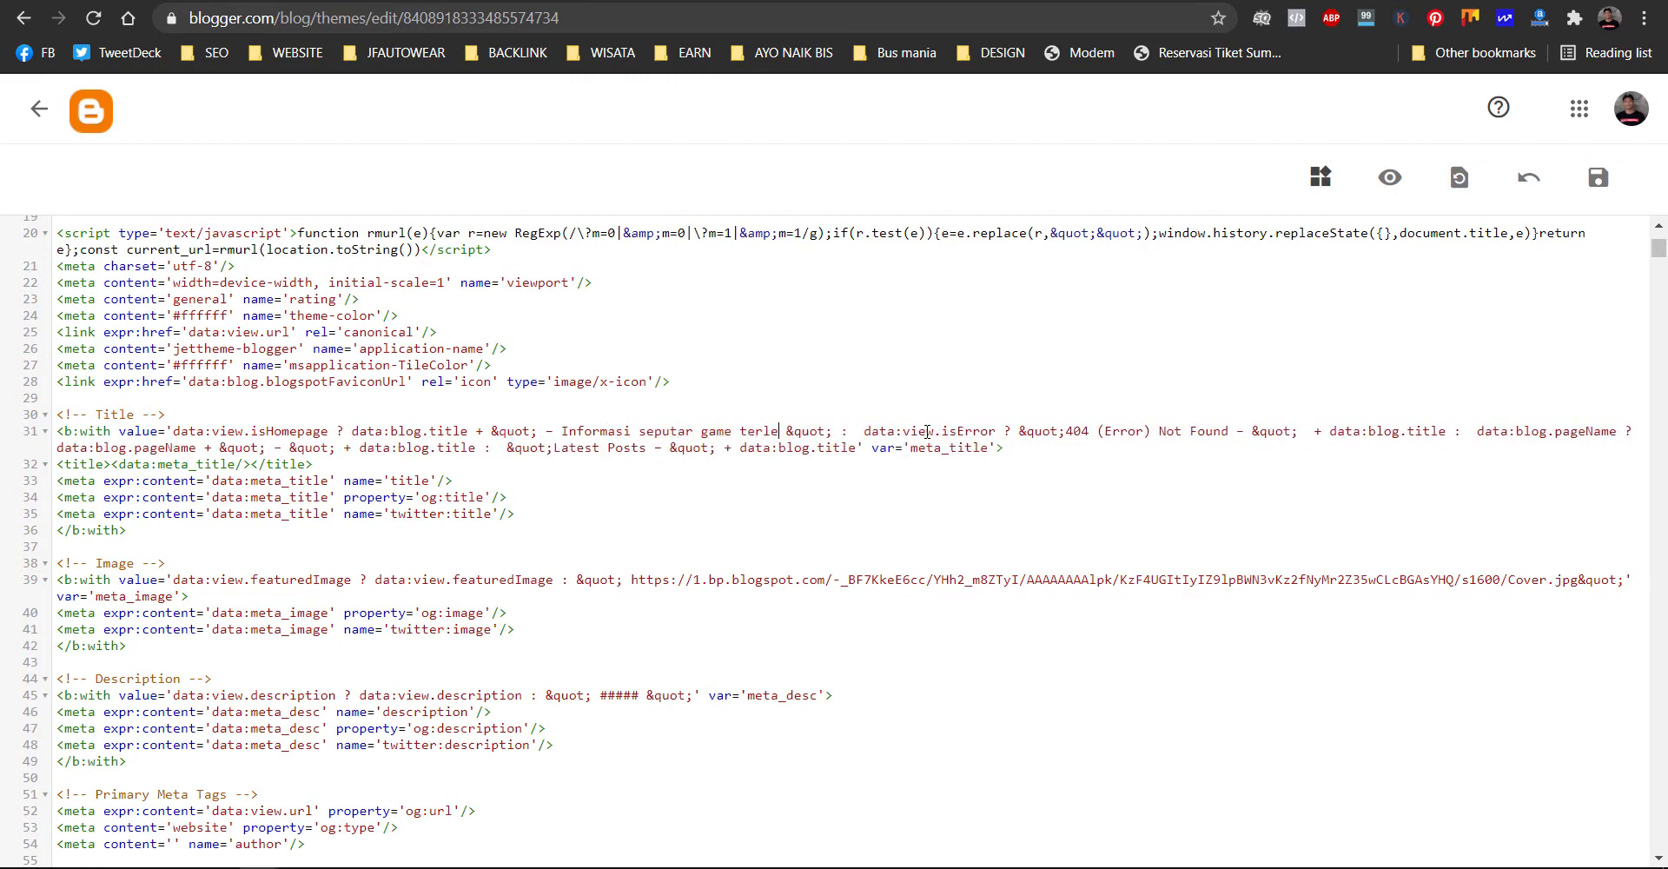
type("ngkap")
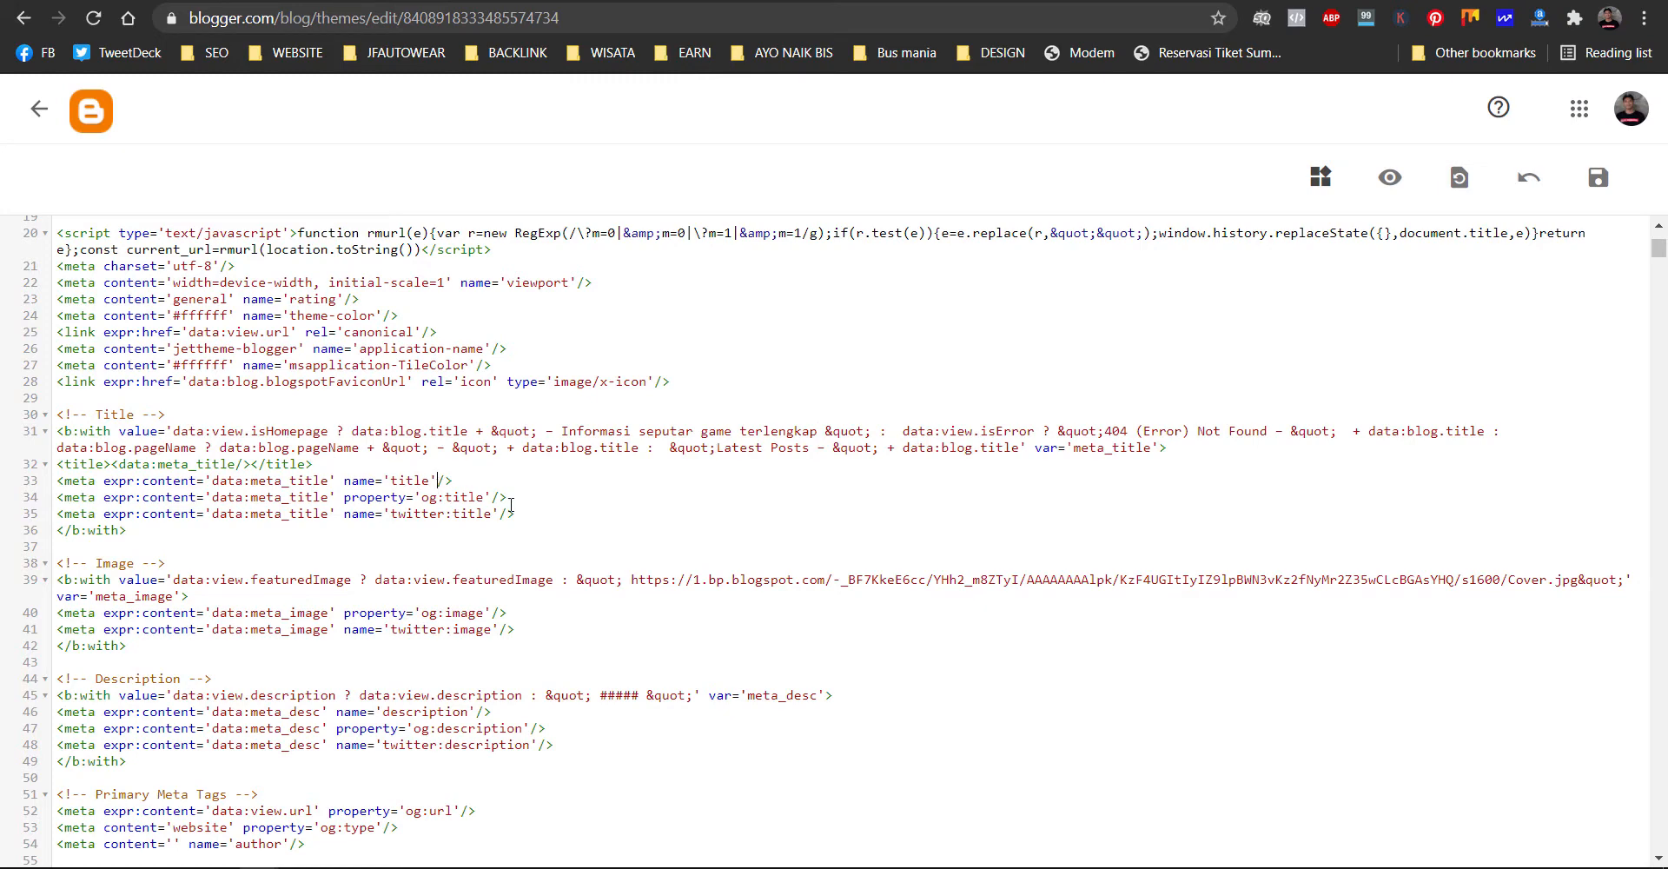
- Open the cover image URL from the theme's Image section to view the picture, and return to the URL in the HTML editor
scroll(519, 502, "down", 1)
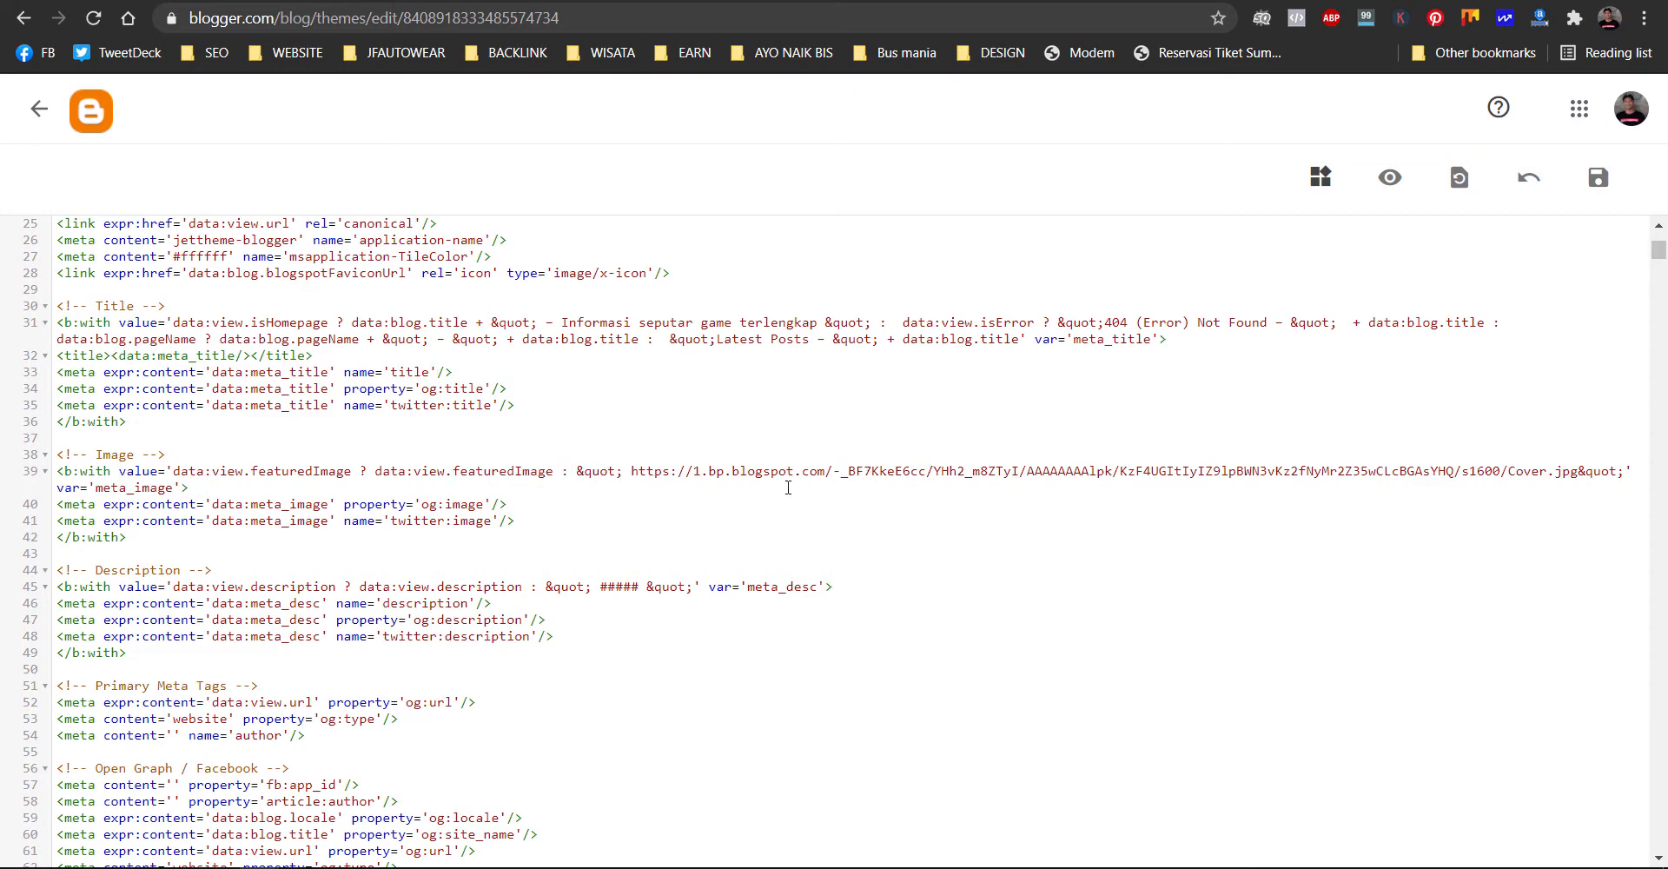
left_click_drag(626, 471, 1577, 474)
right_click(1521, 480)
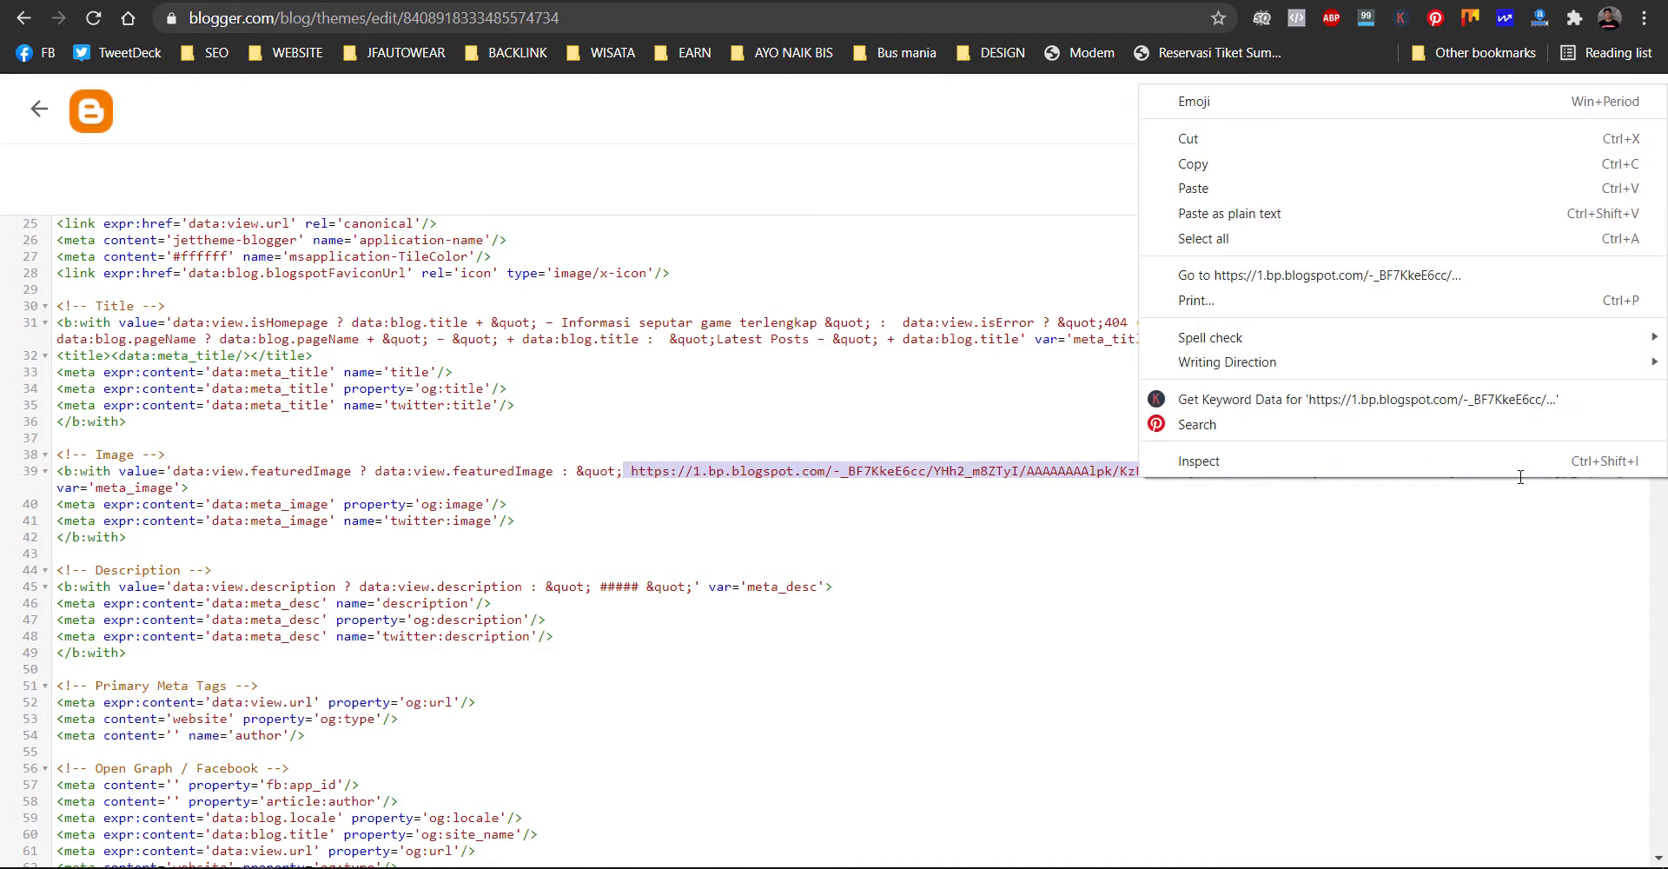
left_click(1391, 269)
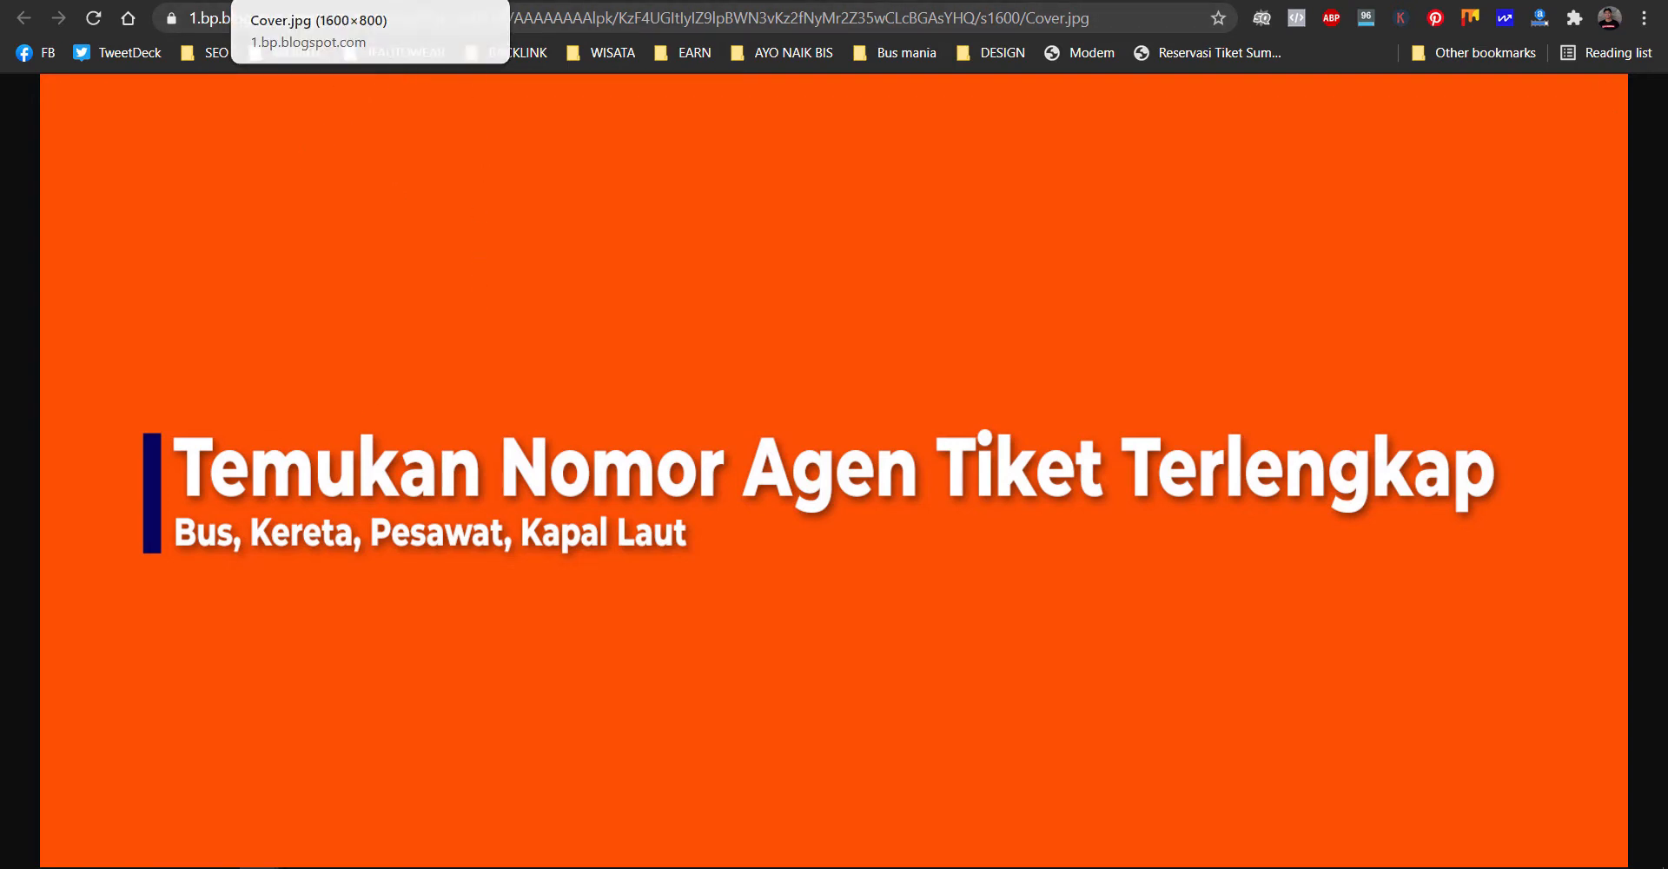
left_click(448, 1)
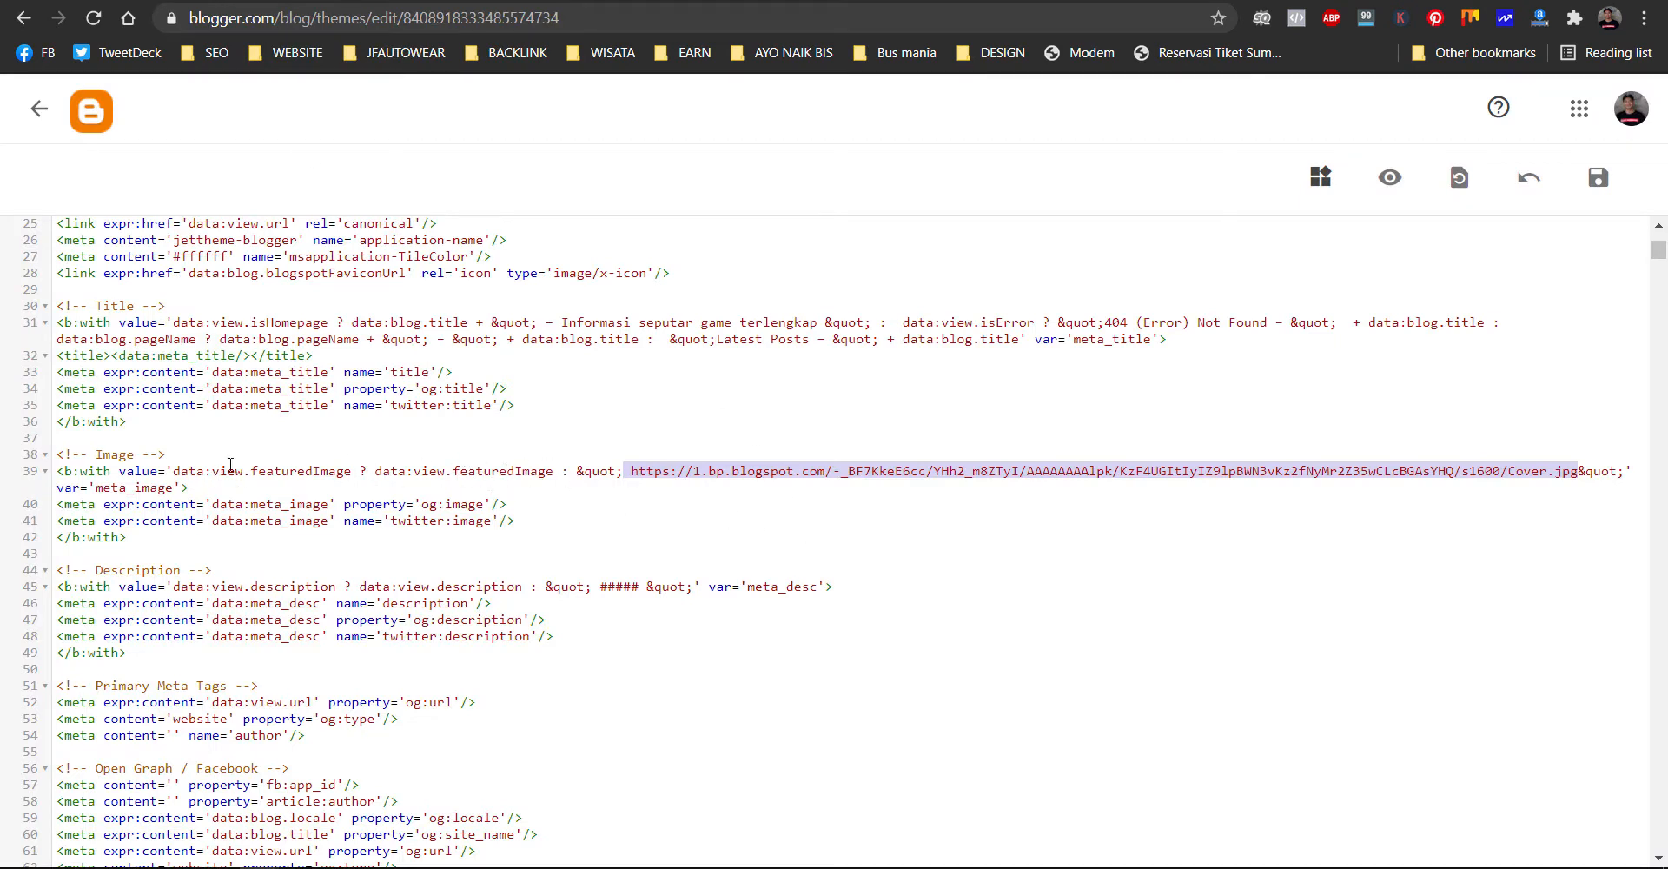
left_click(718, 477)
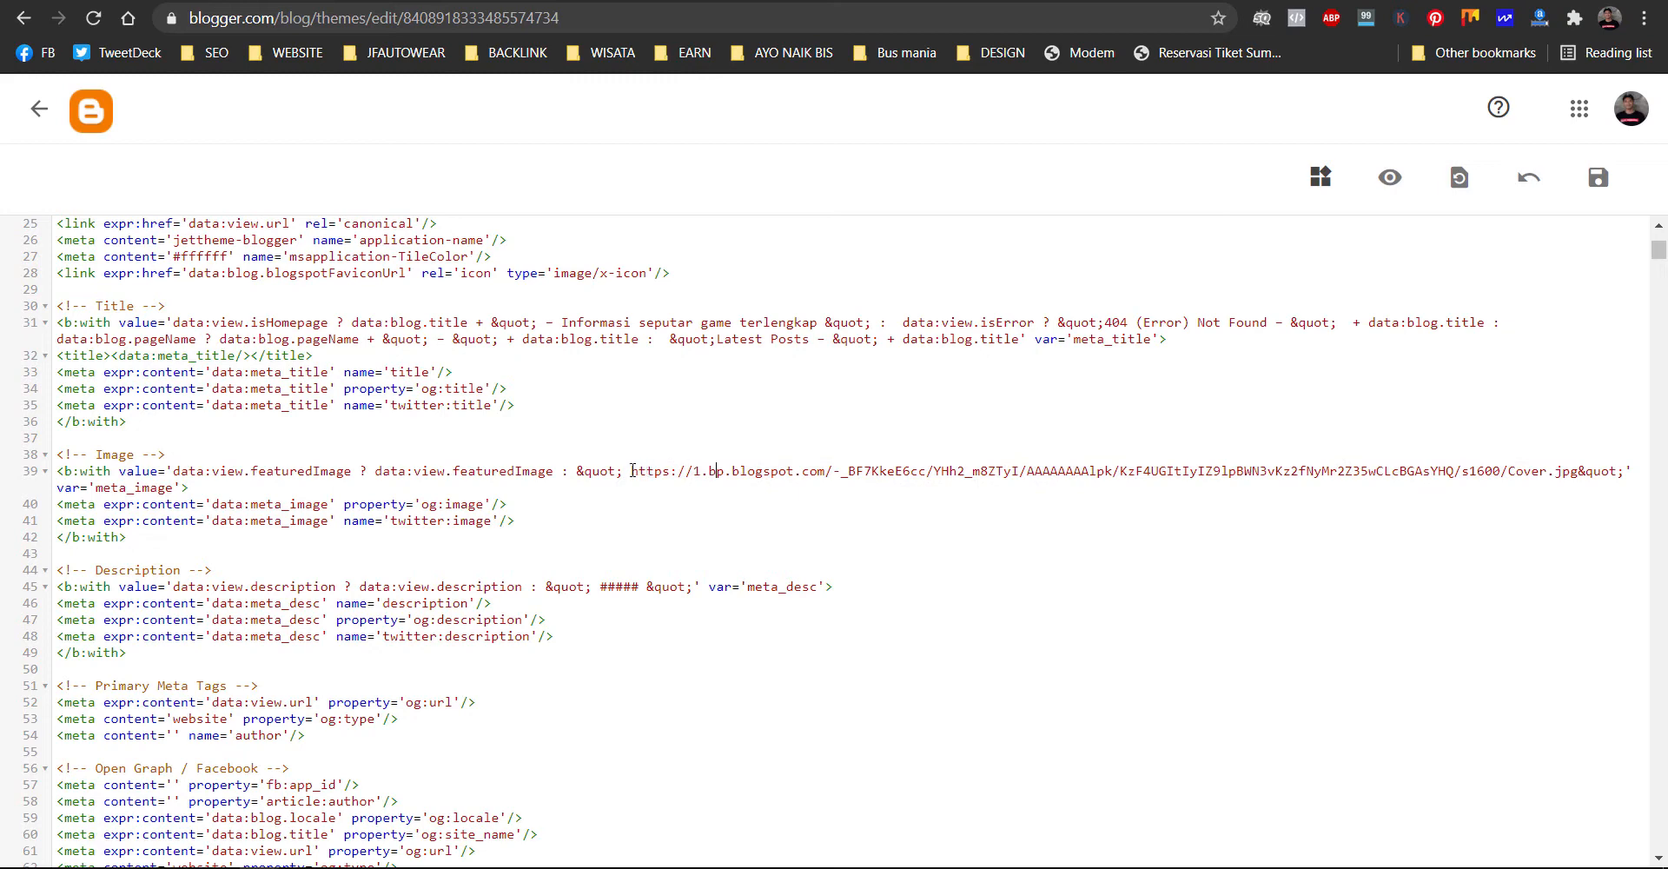
left_click_drag(630, 477, 1575, 469)
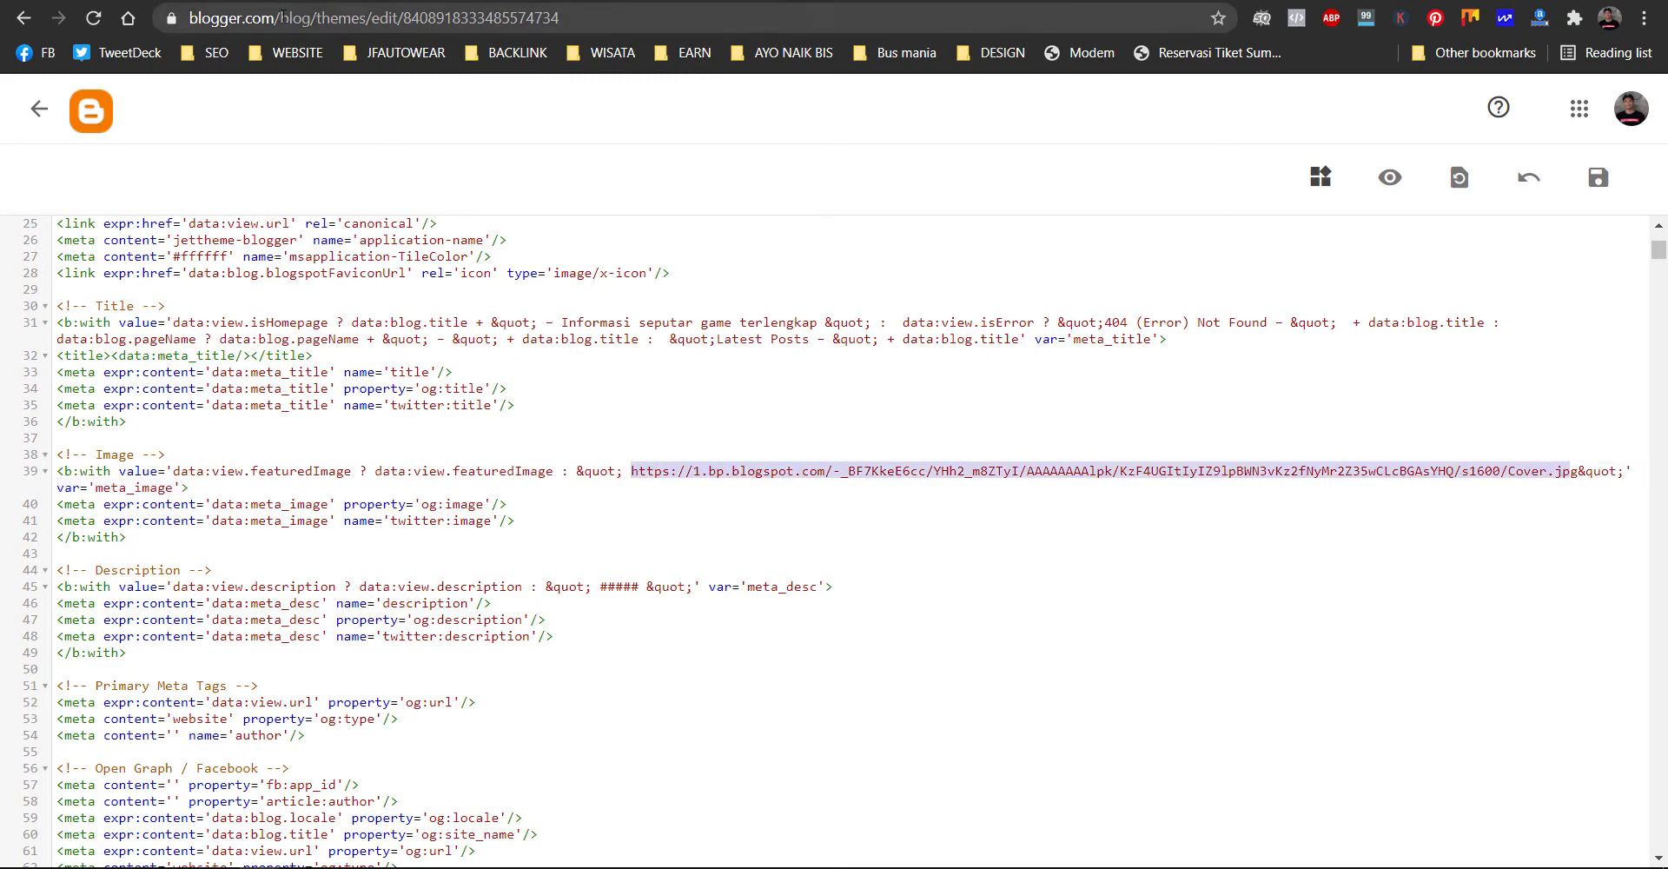
- Go to Blogger's post list from the playgame.my.id tab and open the "Game Online GRATIS" post for editing
key("ctrl+Tab")
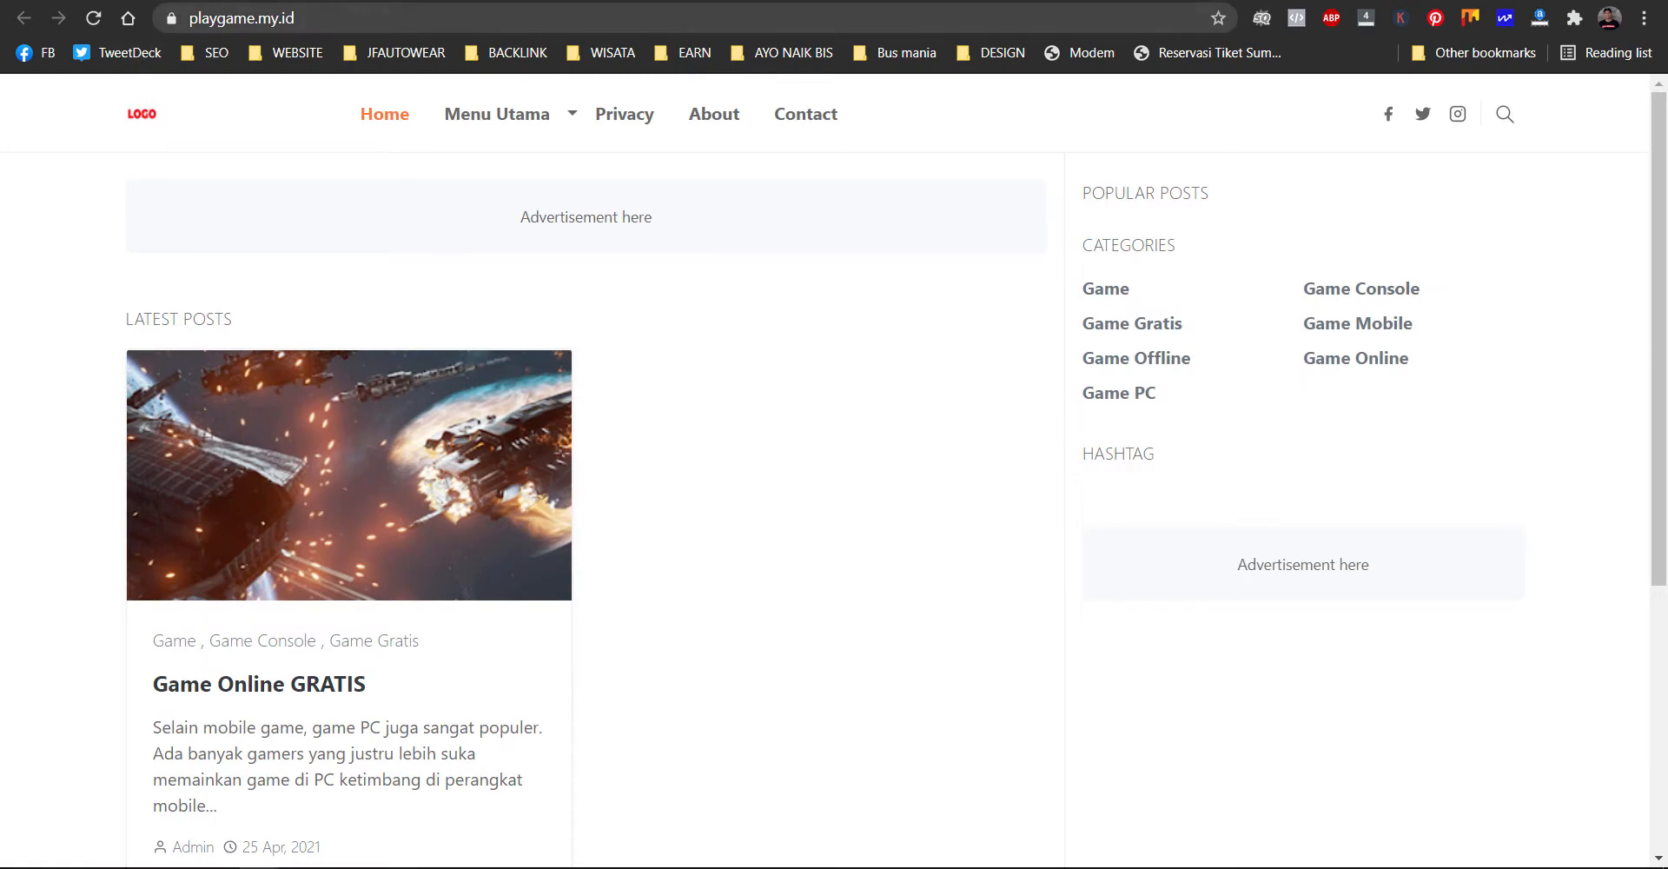
left_click_drag(321, 17, 178, 19)
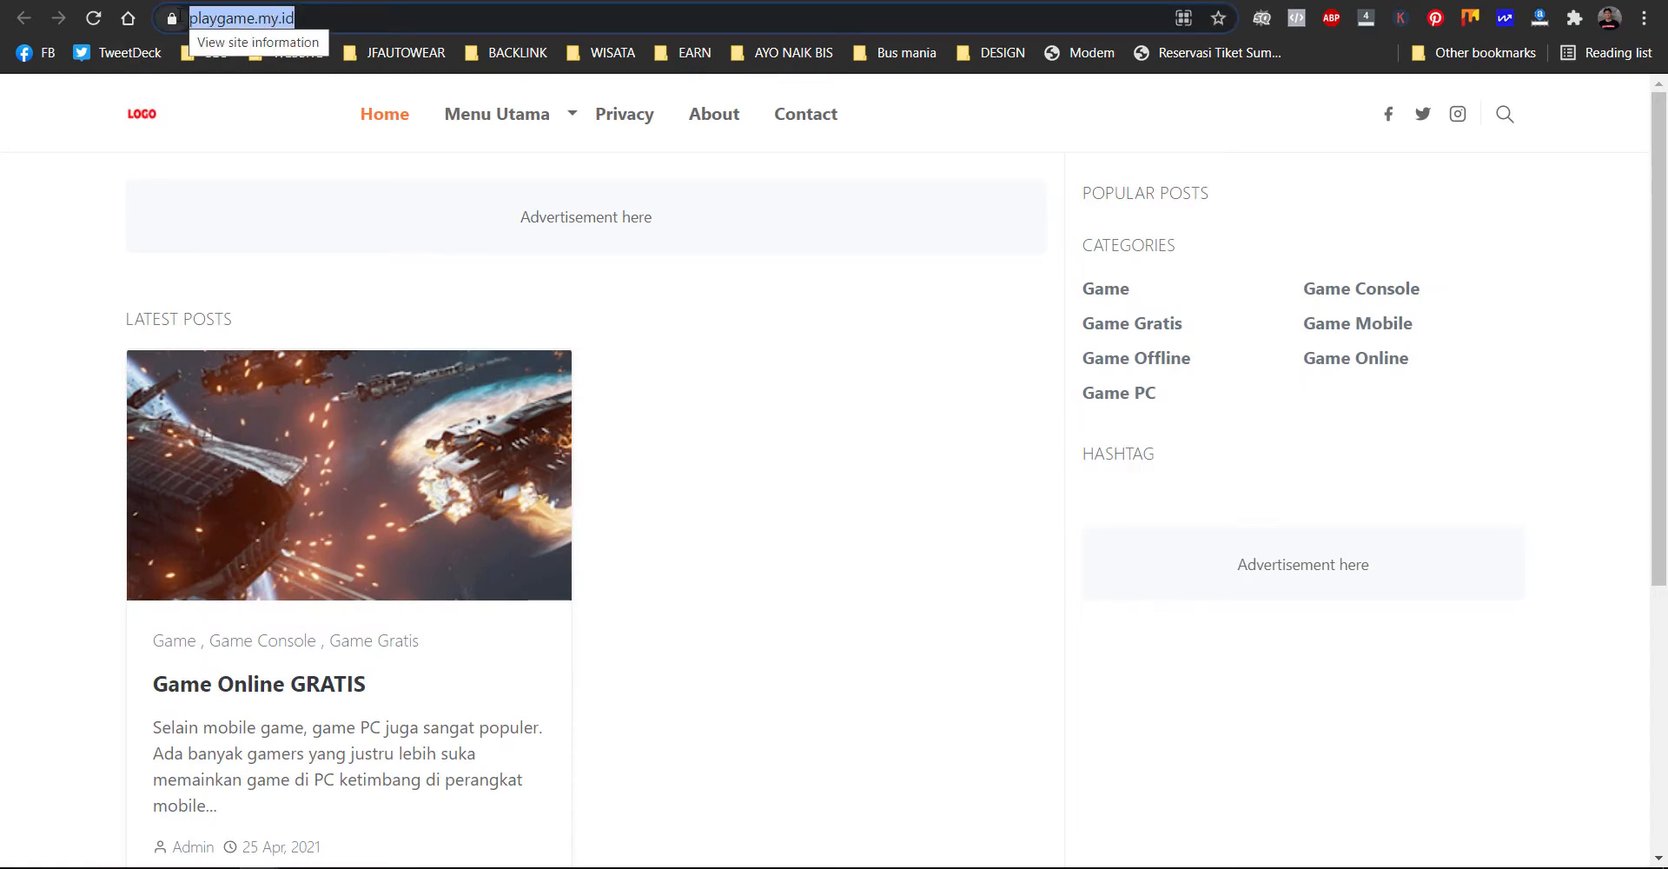
type("blogger")
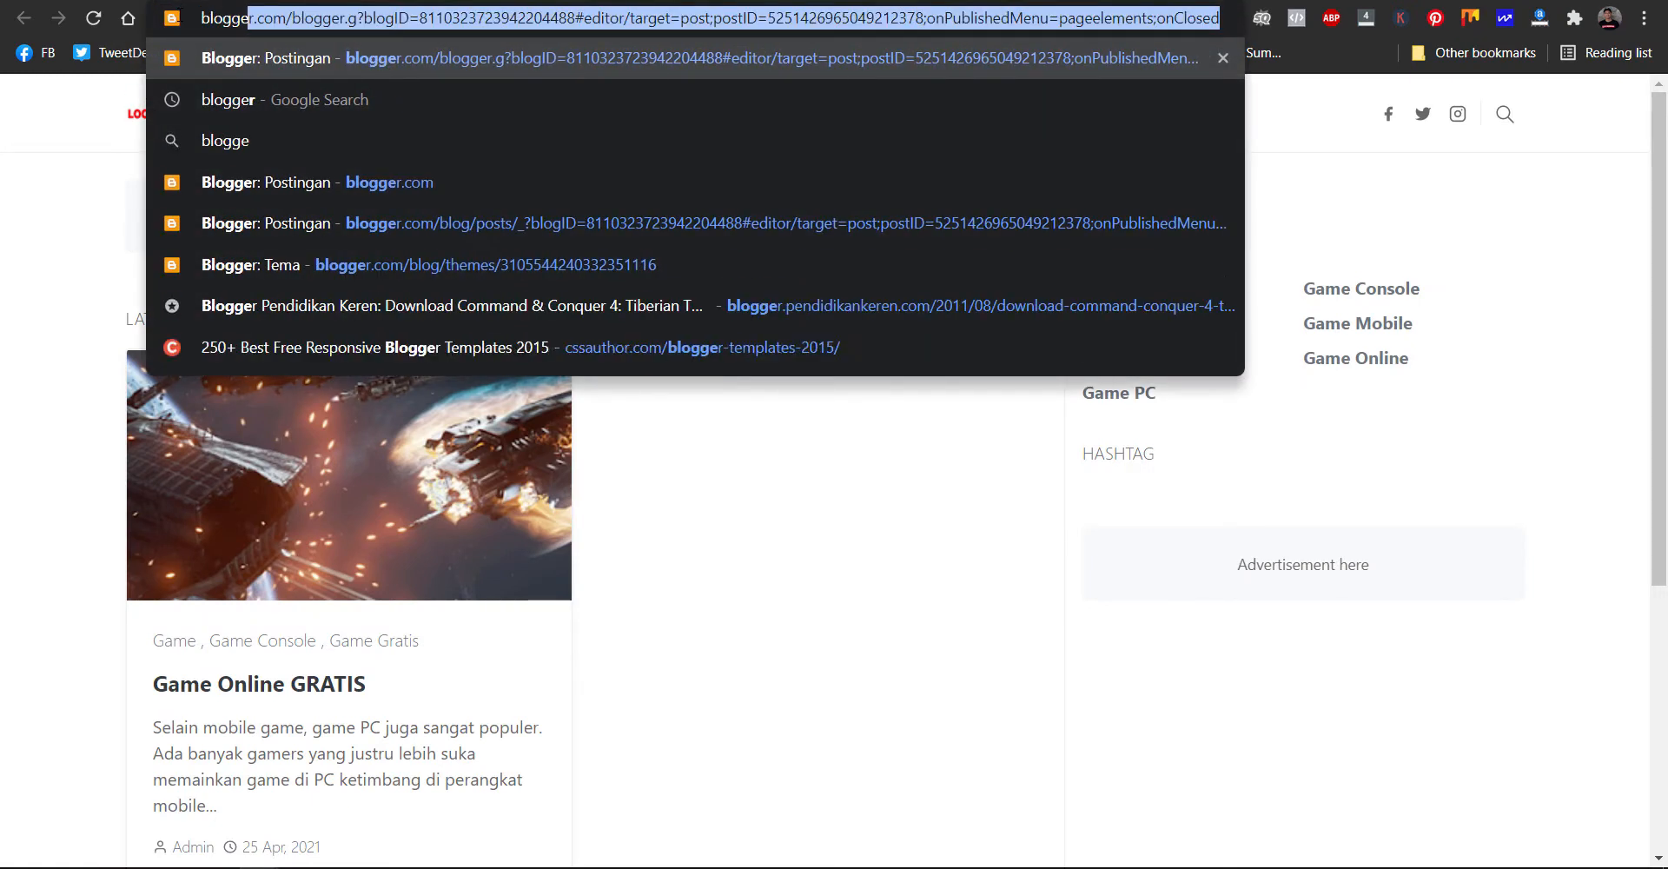
key("Return")
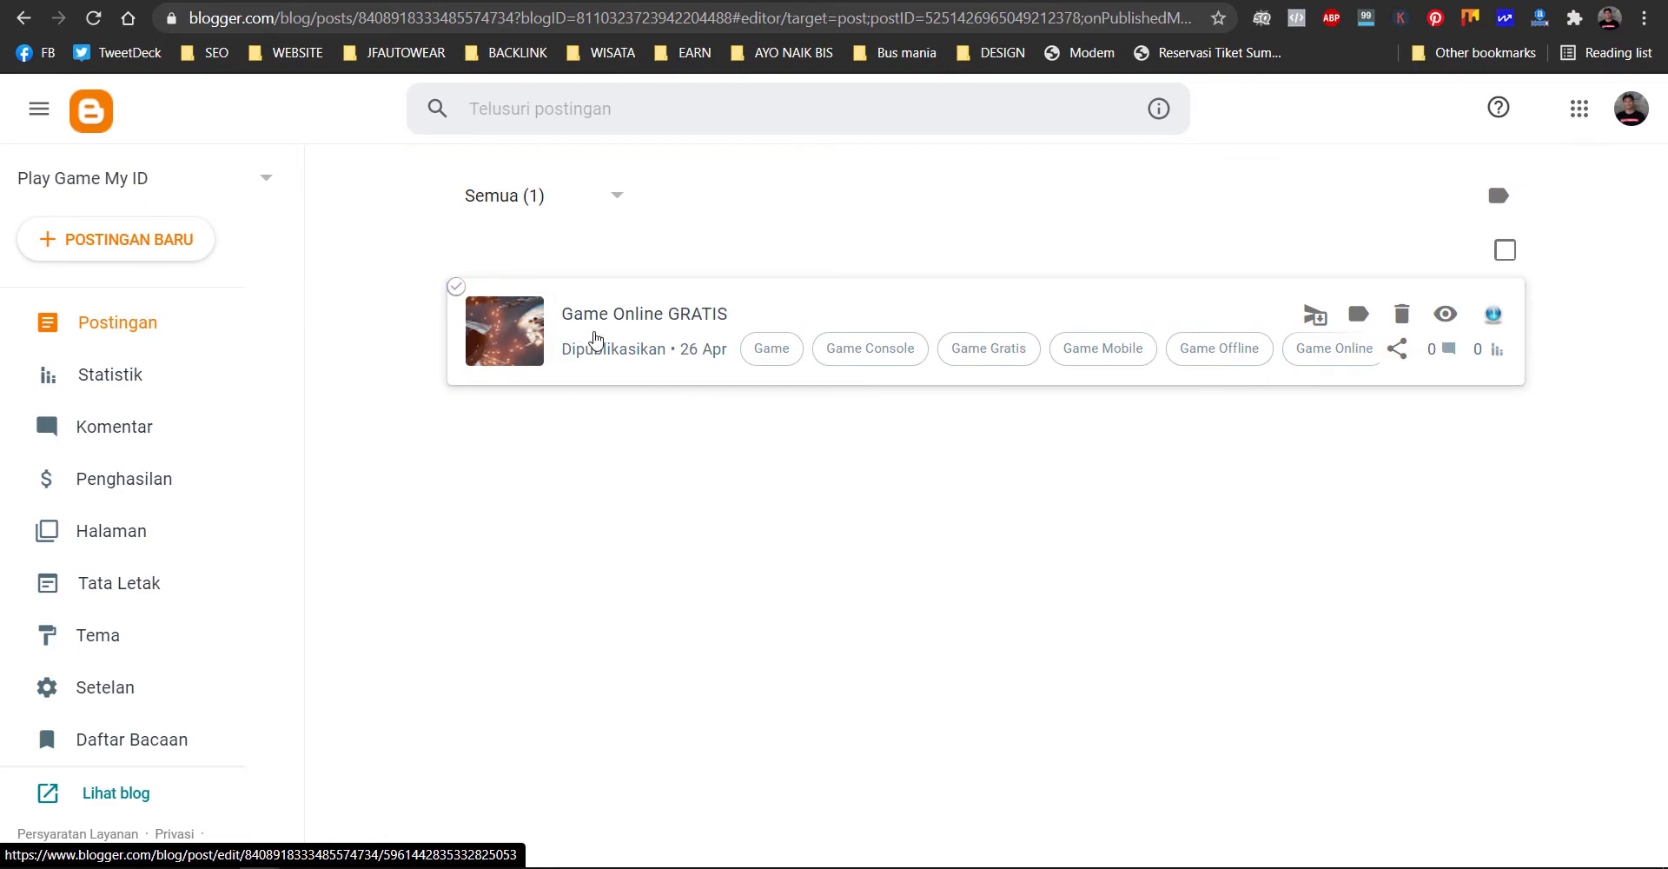
left_click(595, 338)
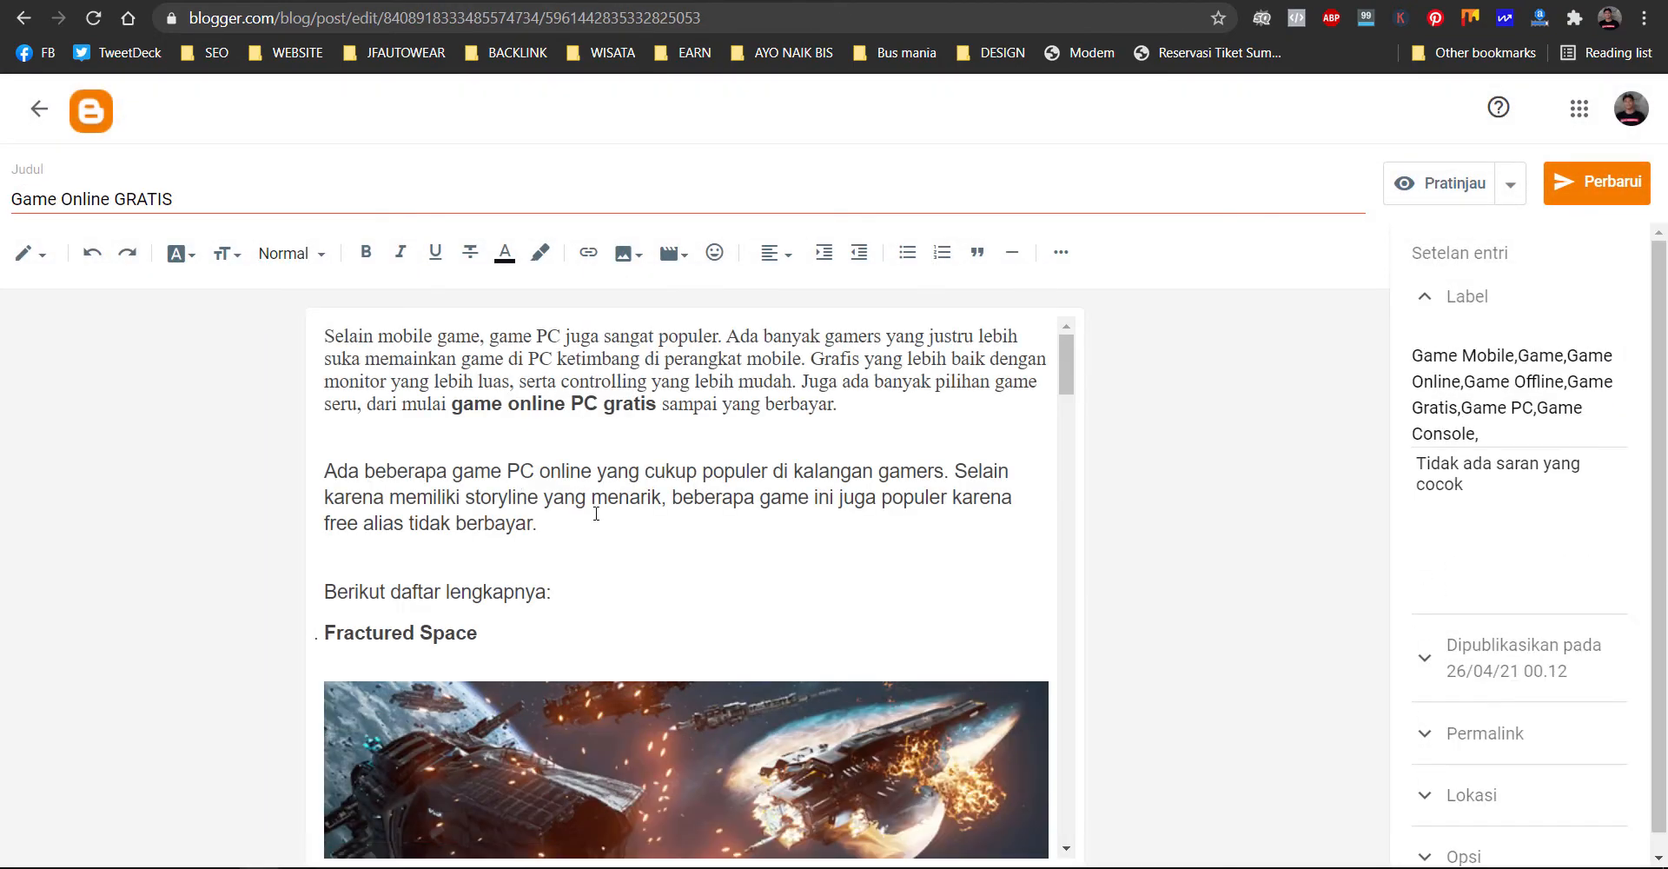
- Look through the "Game Online GRATIS" post in the editor for an image suitable as the site's cover
scroll(607, 474, "down", 5)
scroll(607, 475, "up", 3)
scroll(609, 473, "down", 6)
scroll(611, 471, "down", 10)
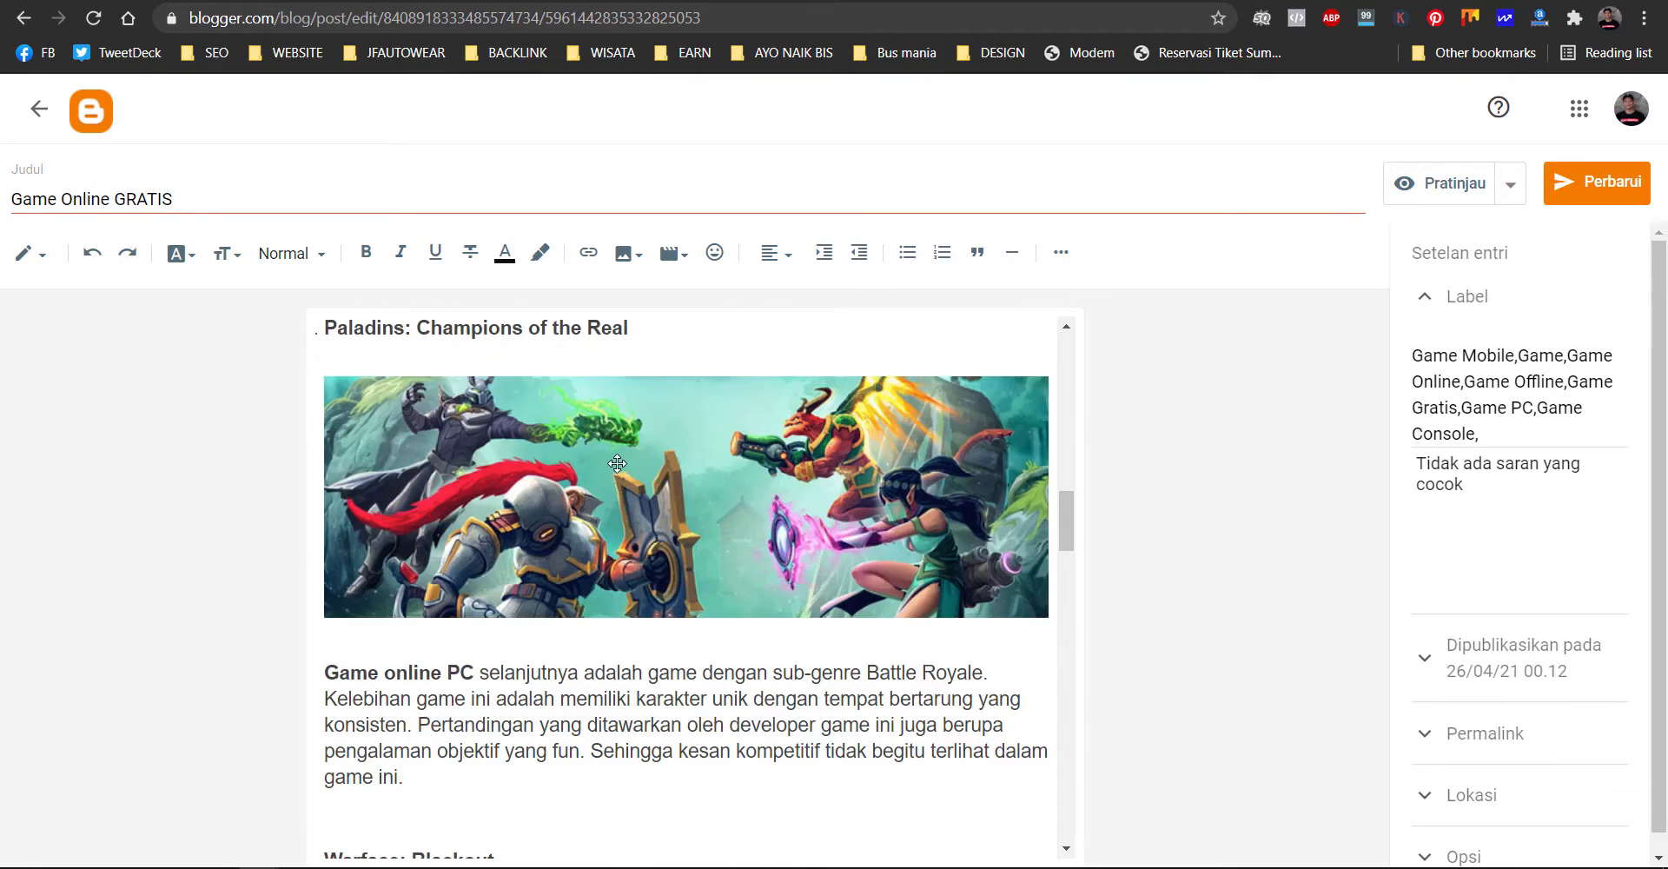
scroll(617, 464, "up", 5)
left_click(532, 704)
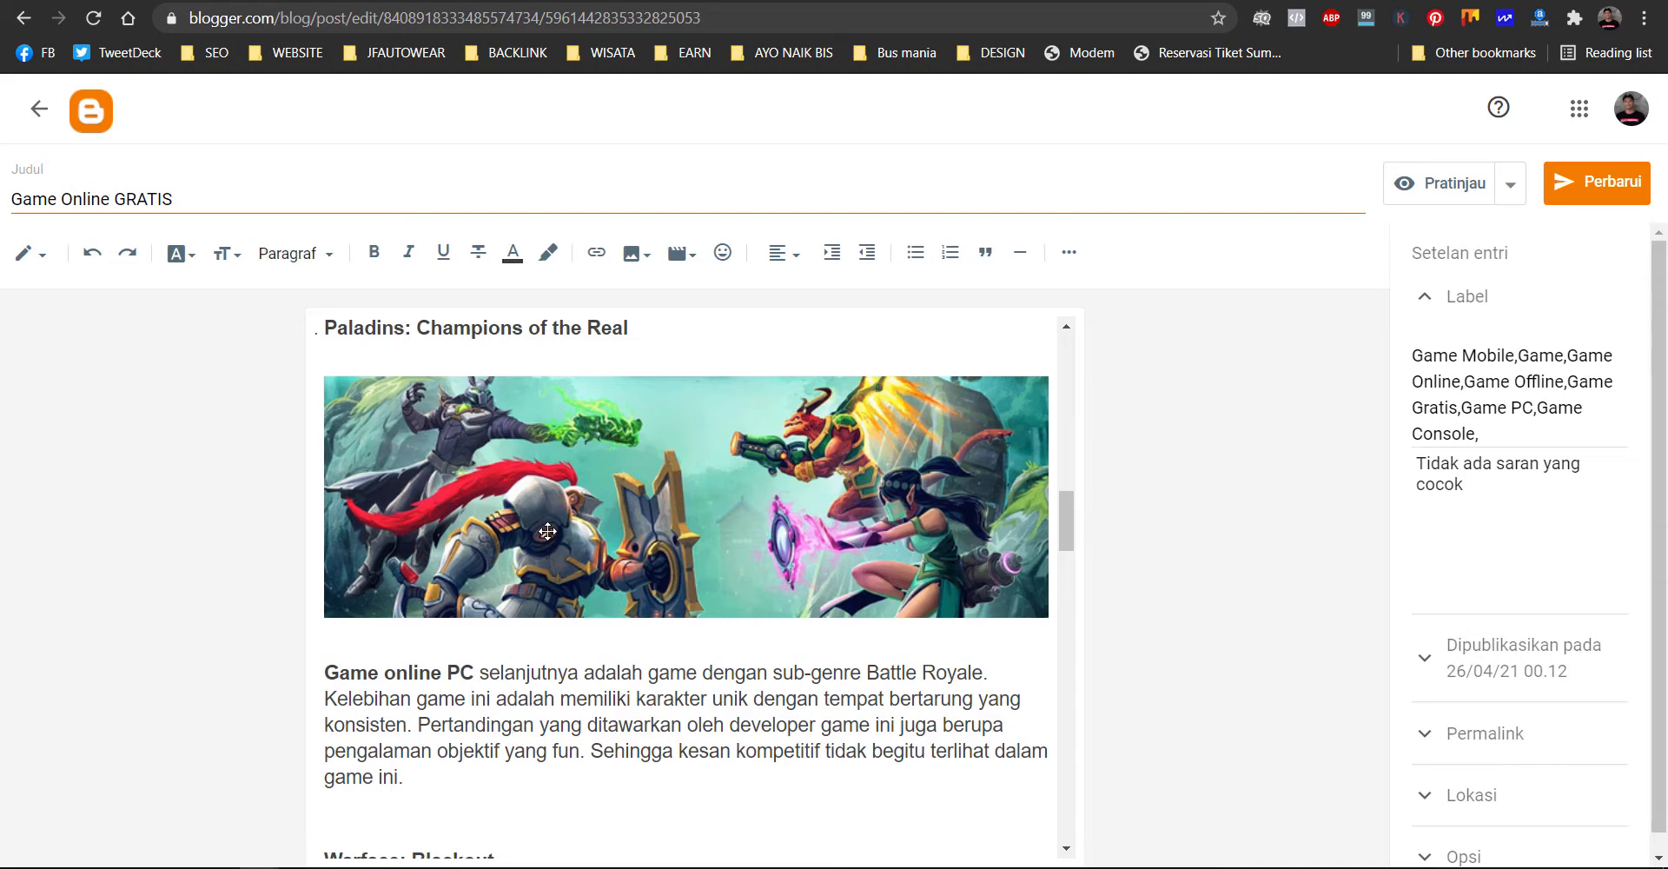
scroll(547, 531, "up", 10)
scroll(547, 531, "down", 5)
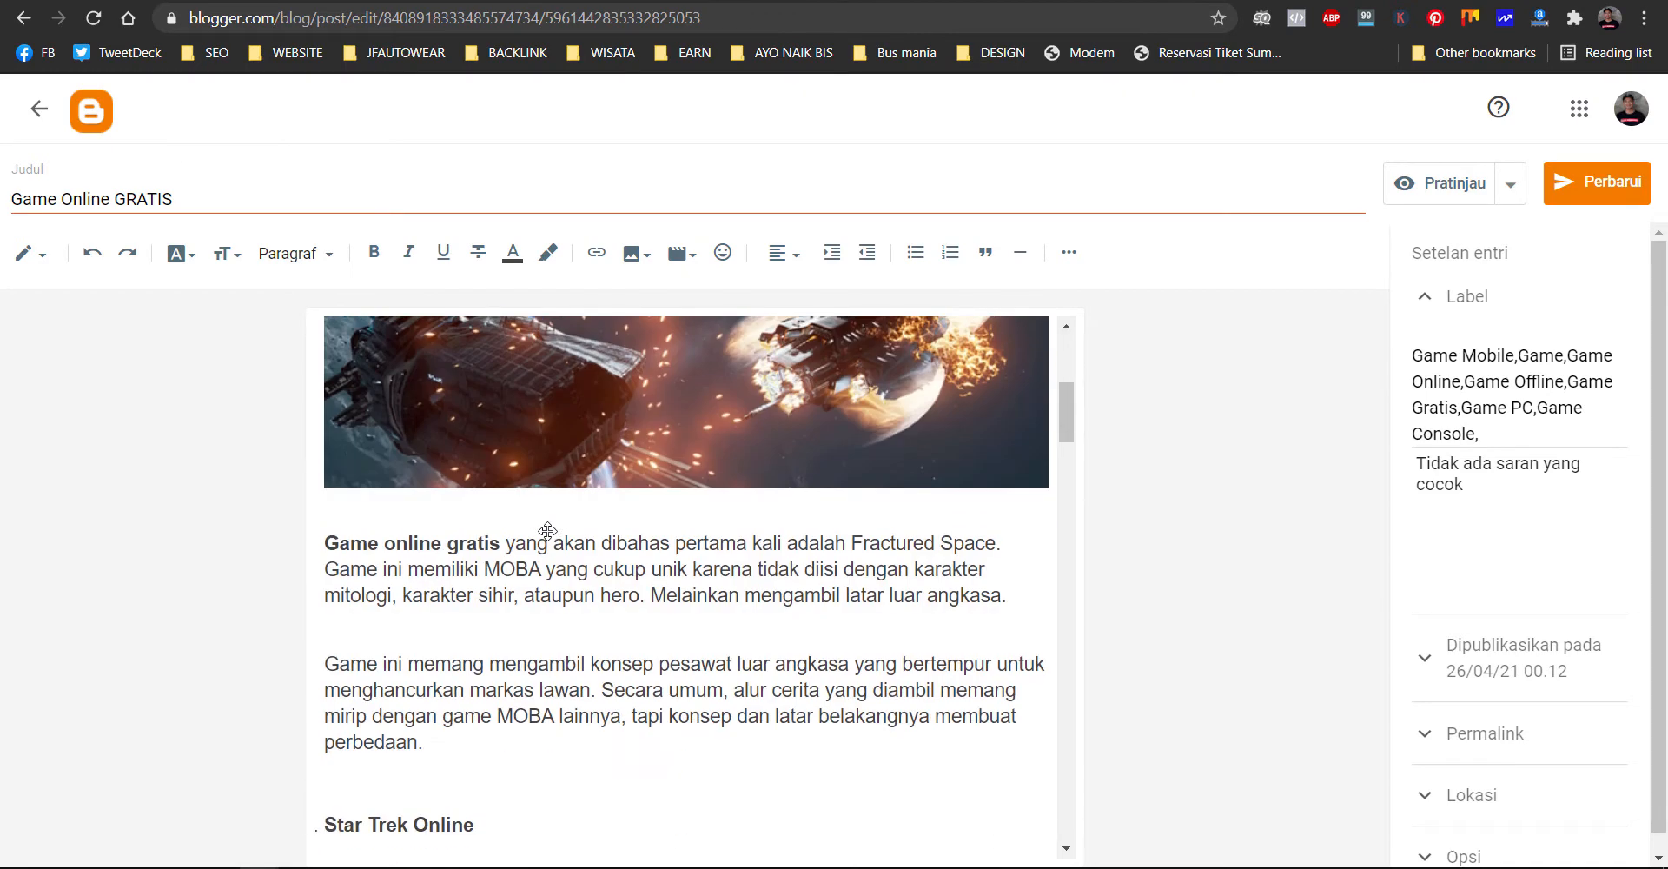
scroll(551, 551, "up", 3)
left_click(601, 550)
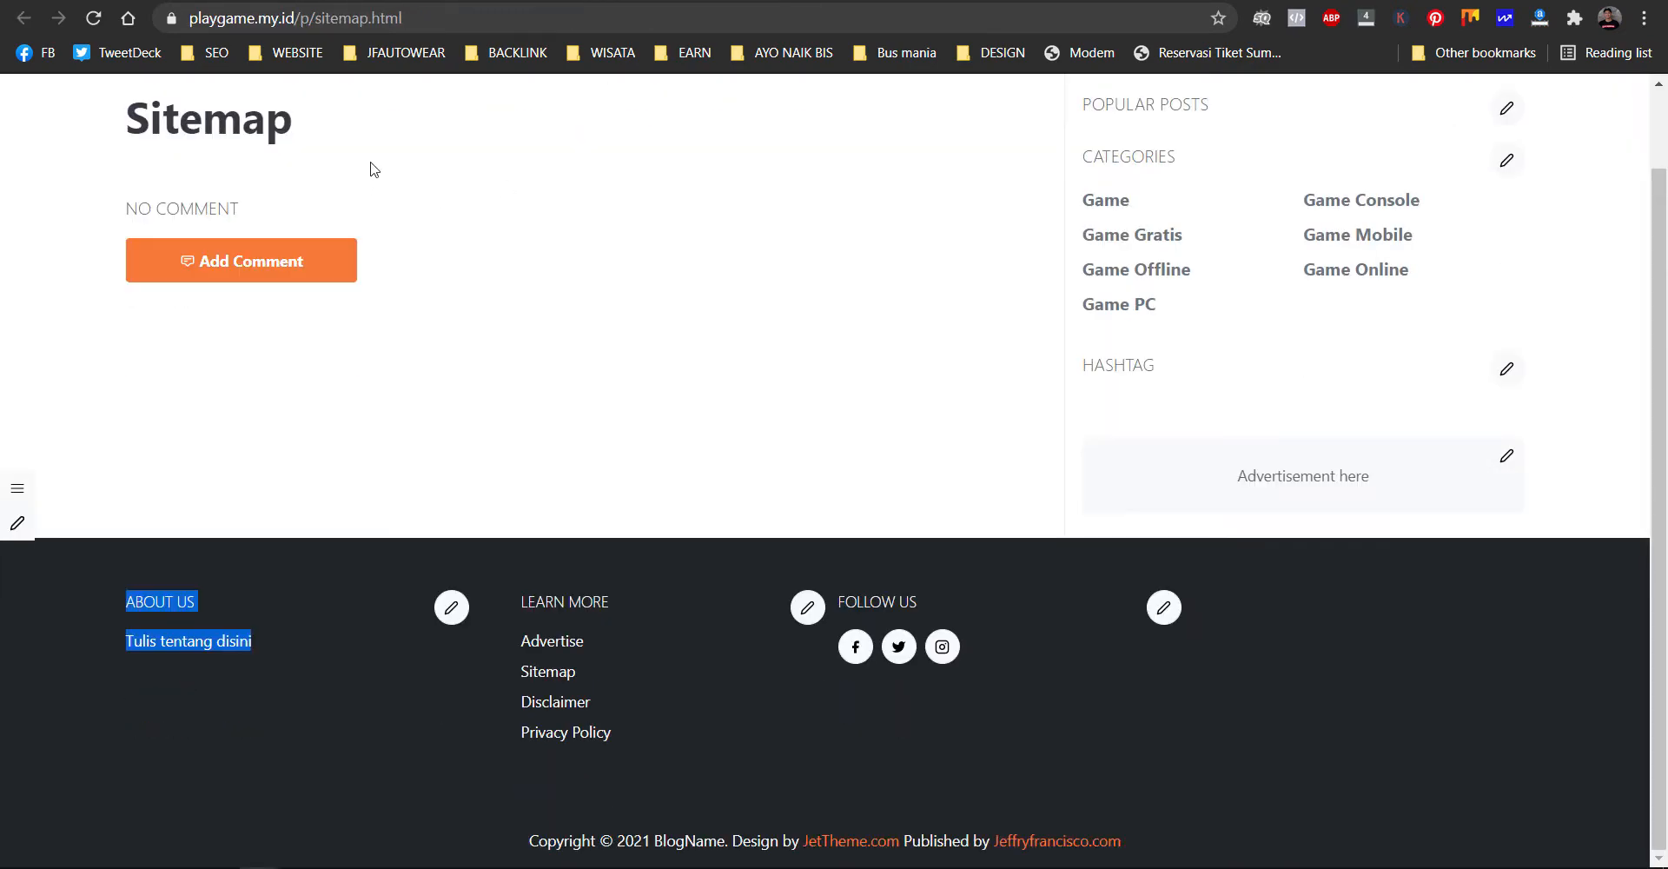
- Open the "Game Online GRATIS" post on the live blog and open its Fractured Space image in a new tab
scroll(331, 175, "up", 1)
left_click(156, 120)
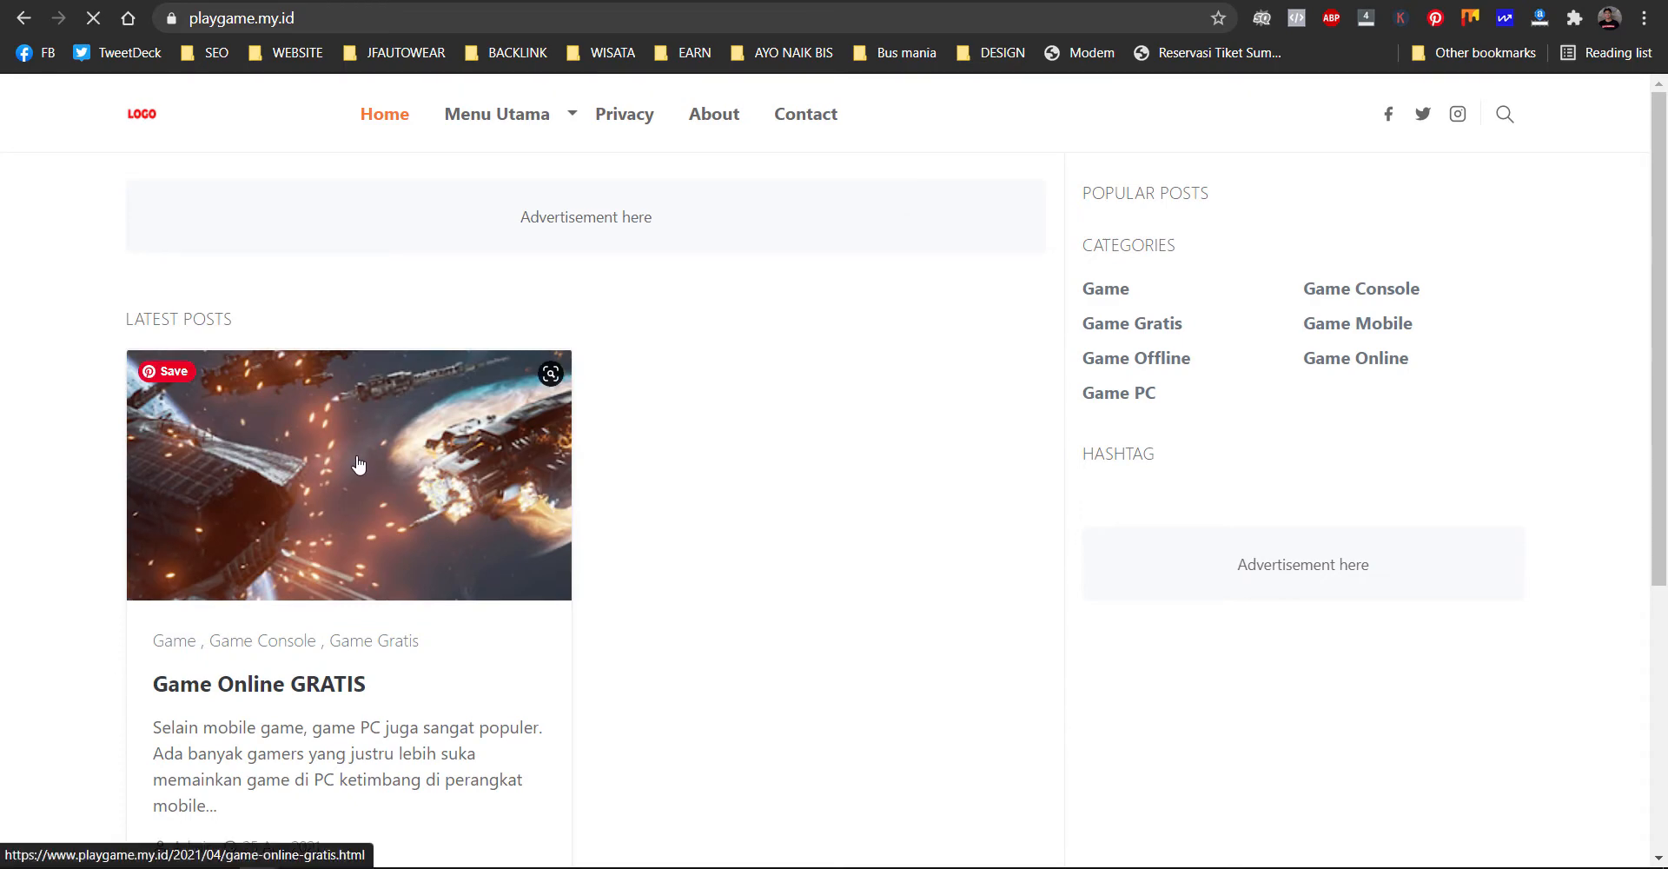
left_click(556, 400)
scroll(681, 409, "down", 8)
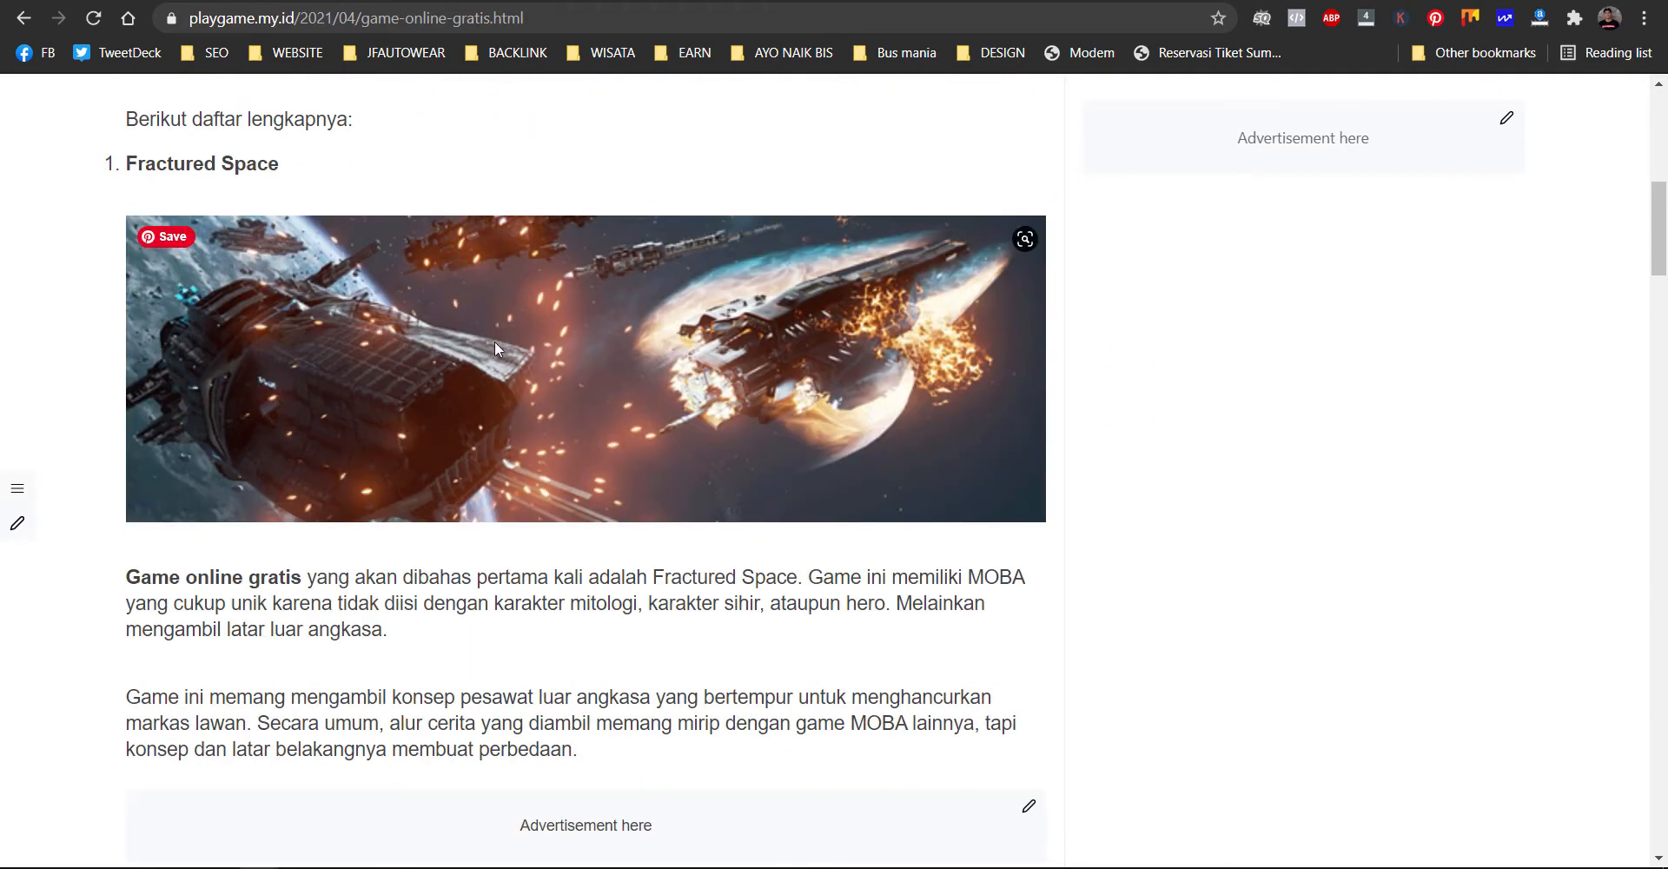
right_click(496, 348)
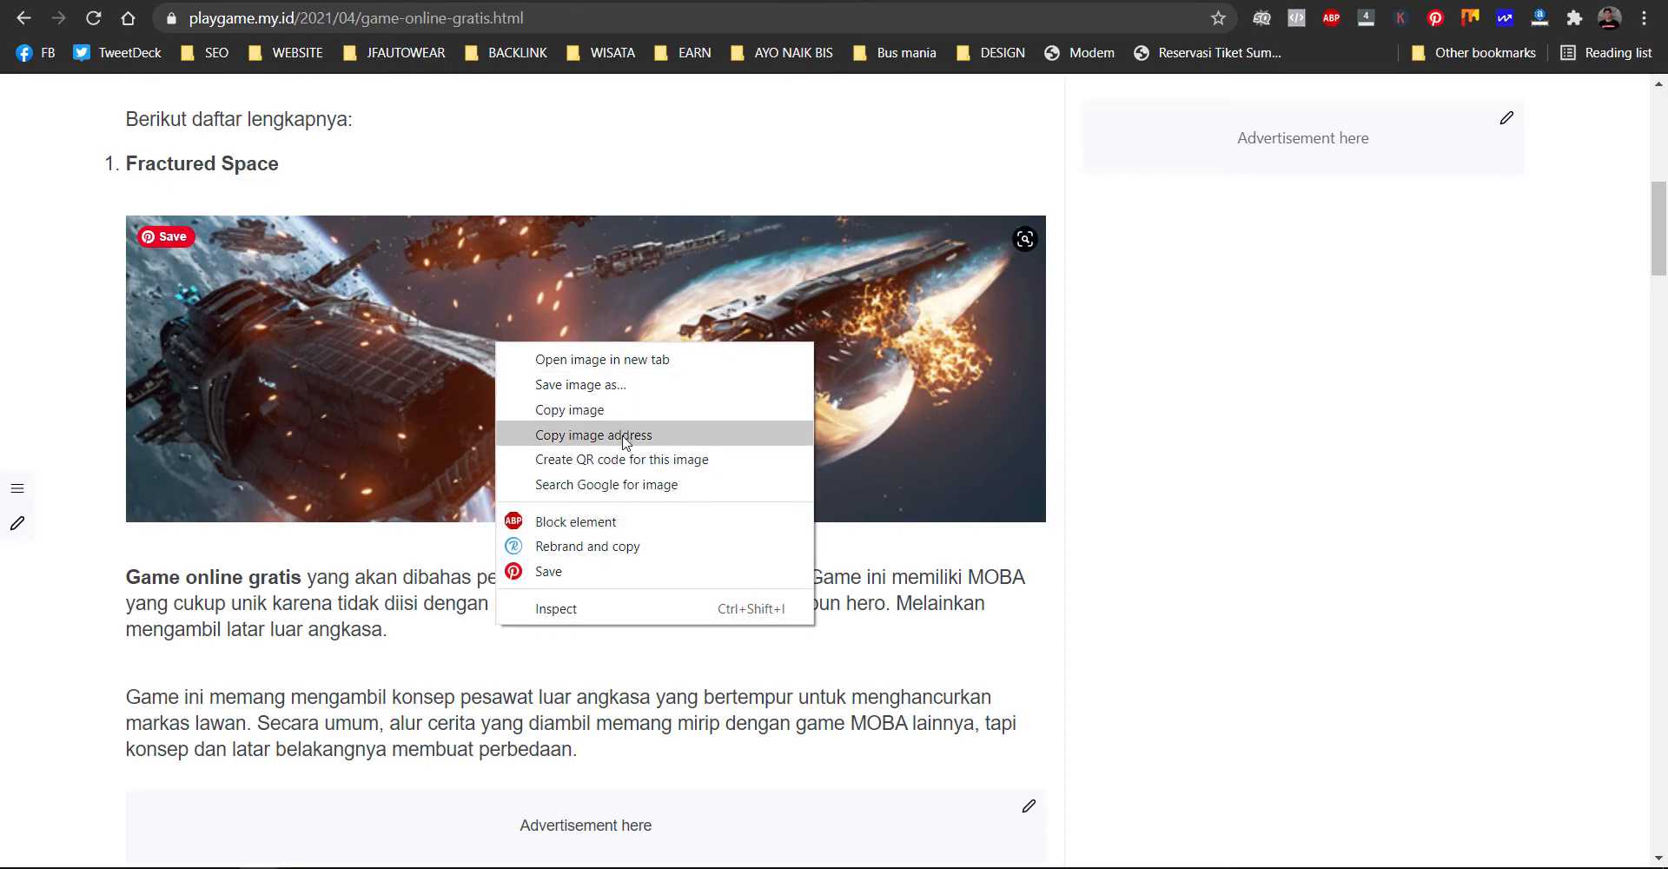
left_click(643, 362)
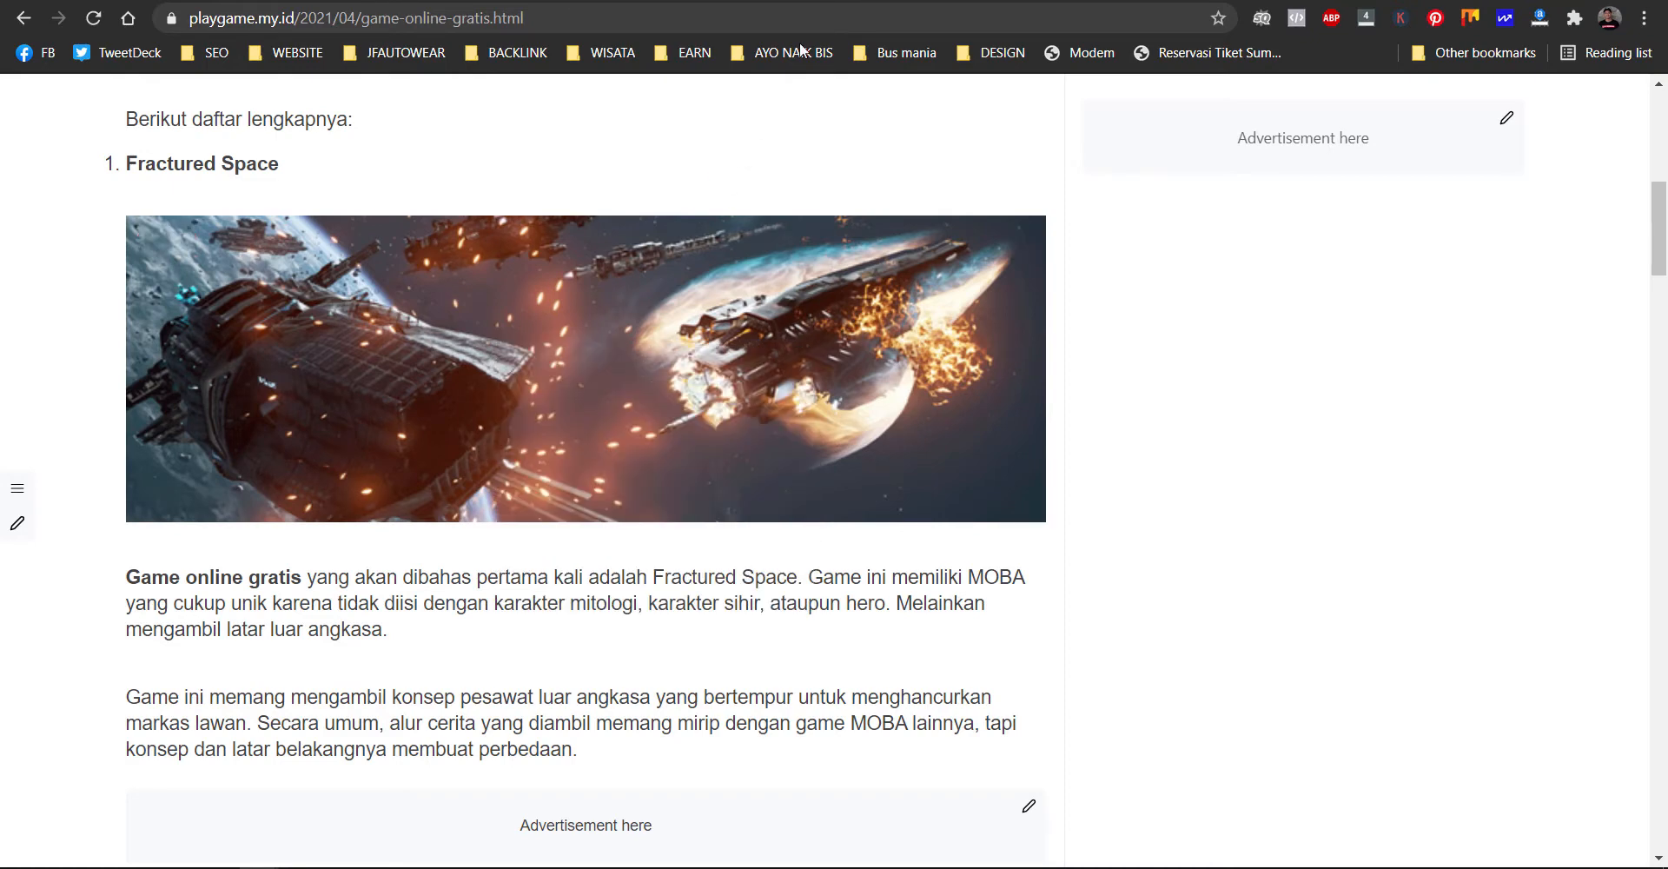
- Copy the Fractured Space image's full address, close its tab and return to the theme's HTML editor
left_click(801, 3)
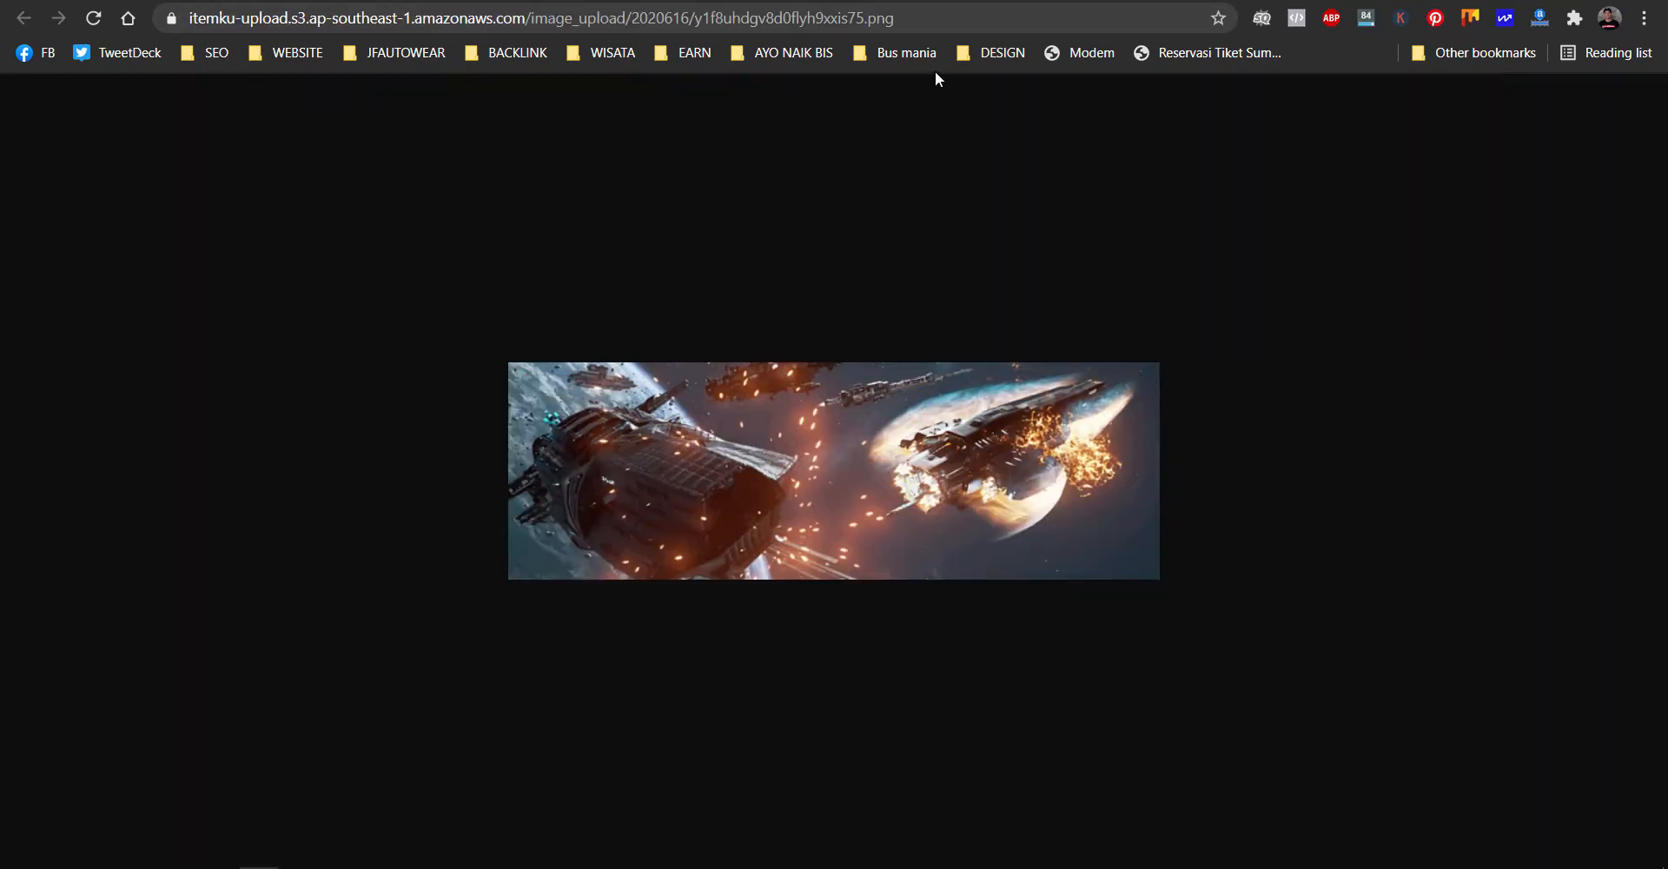
left_click(903, 18)
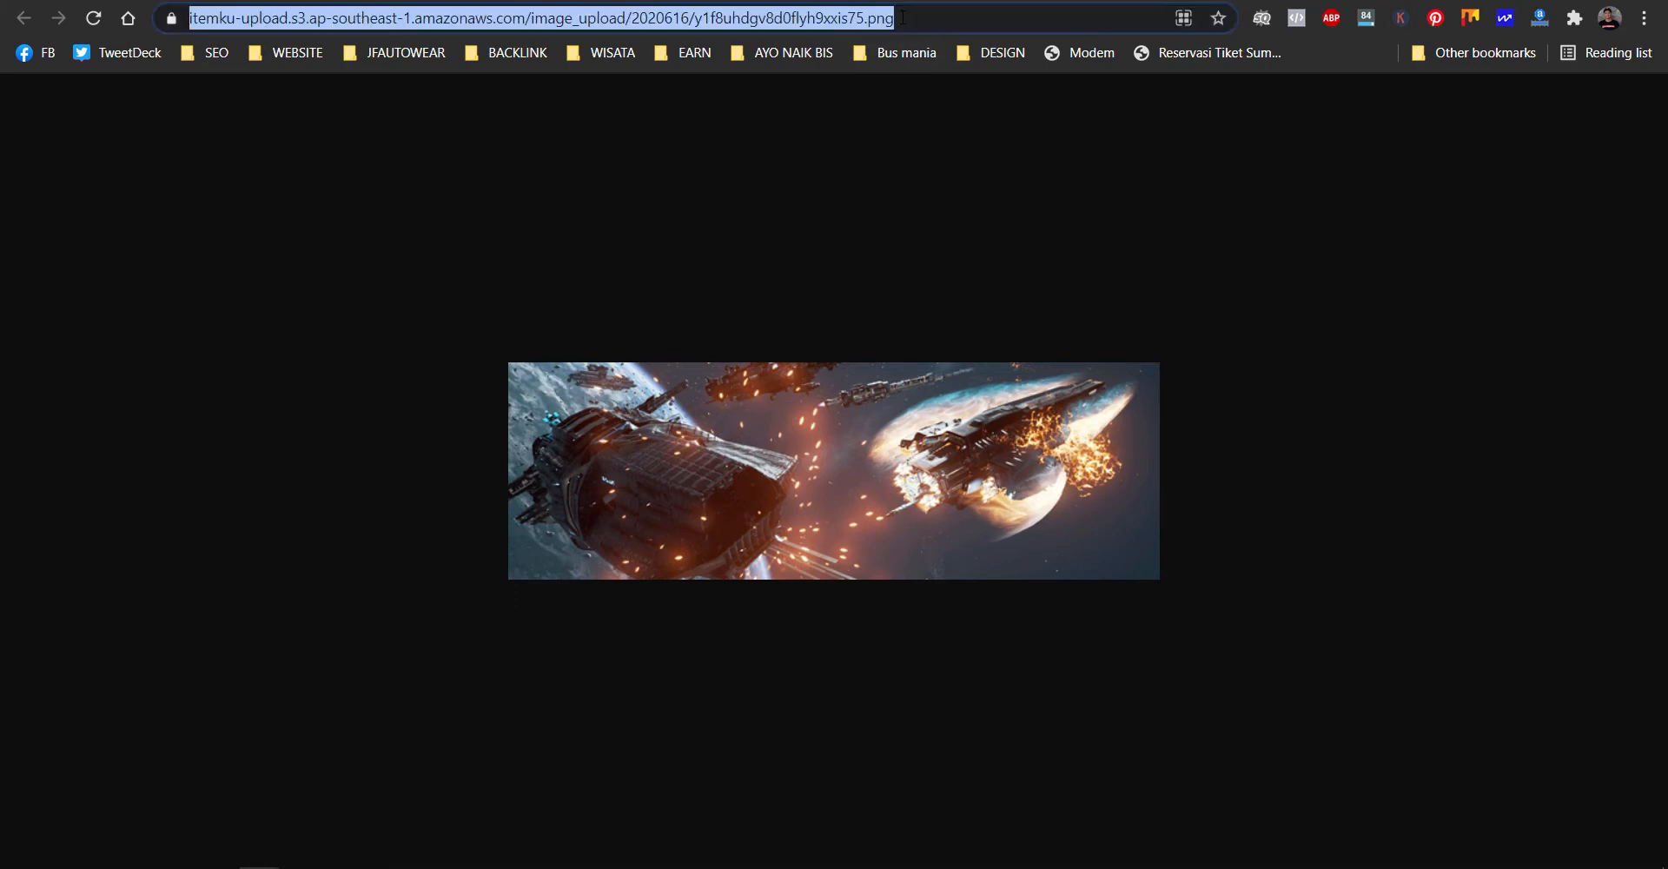
right_click(828, 18)
left_click(856, 136)
key("ctrl+w")
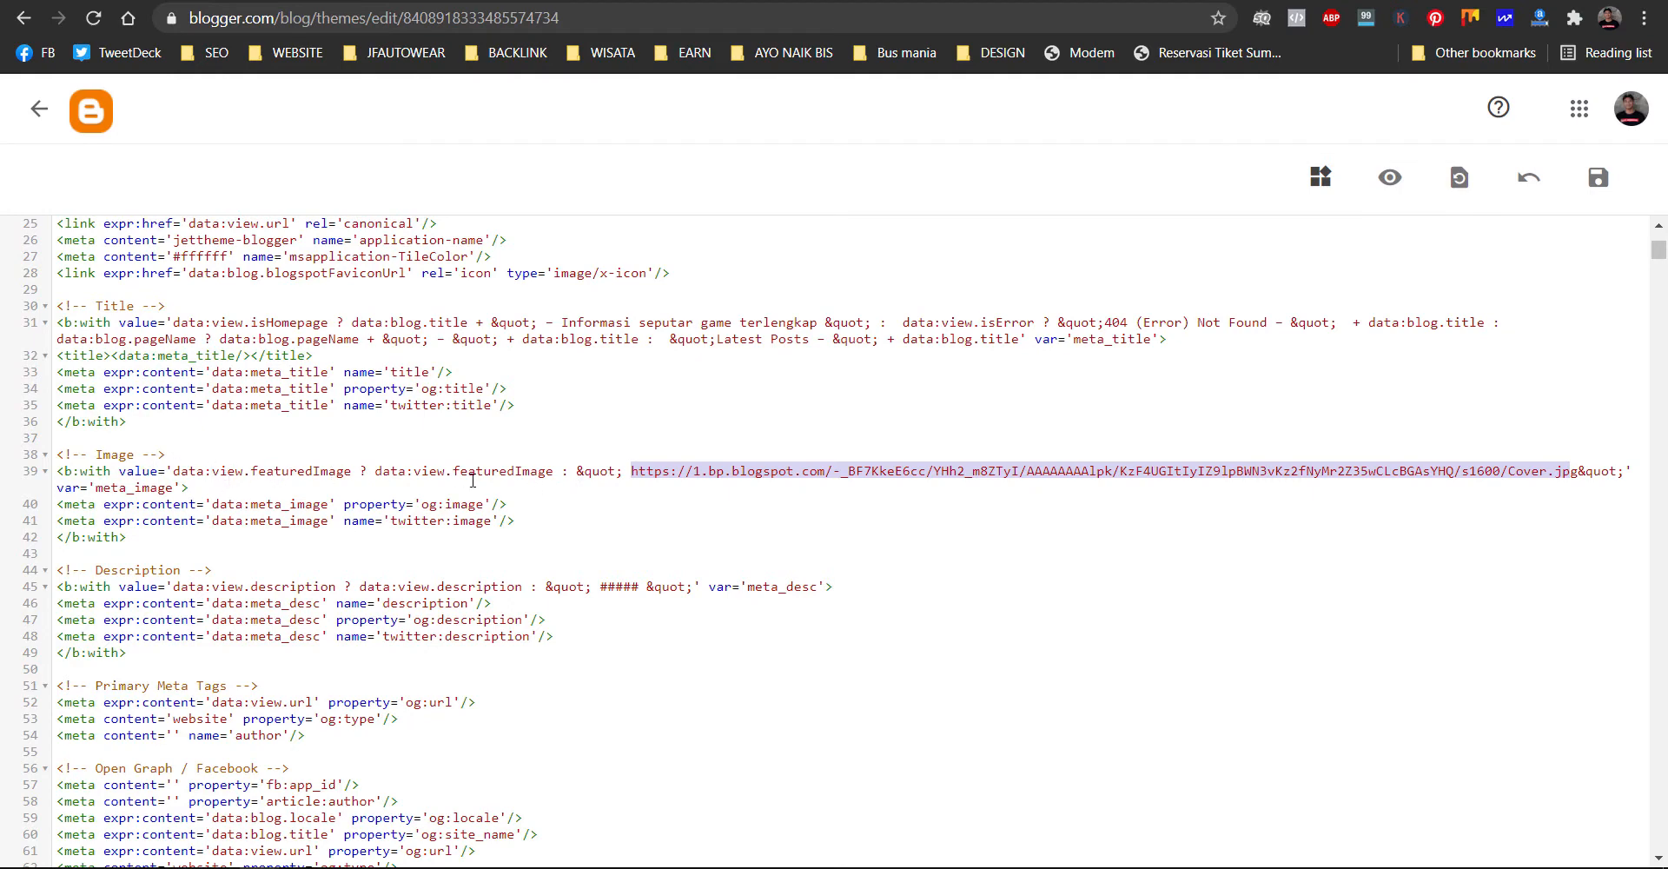
- Replace the Cover.jpg URL in the theme's Image section with the copied Fractured Space image address
left_click(658, 474)
left_click_drag(631, 471, 1578, 476)
right_click(1536, 475)
left_click(1337, 567)
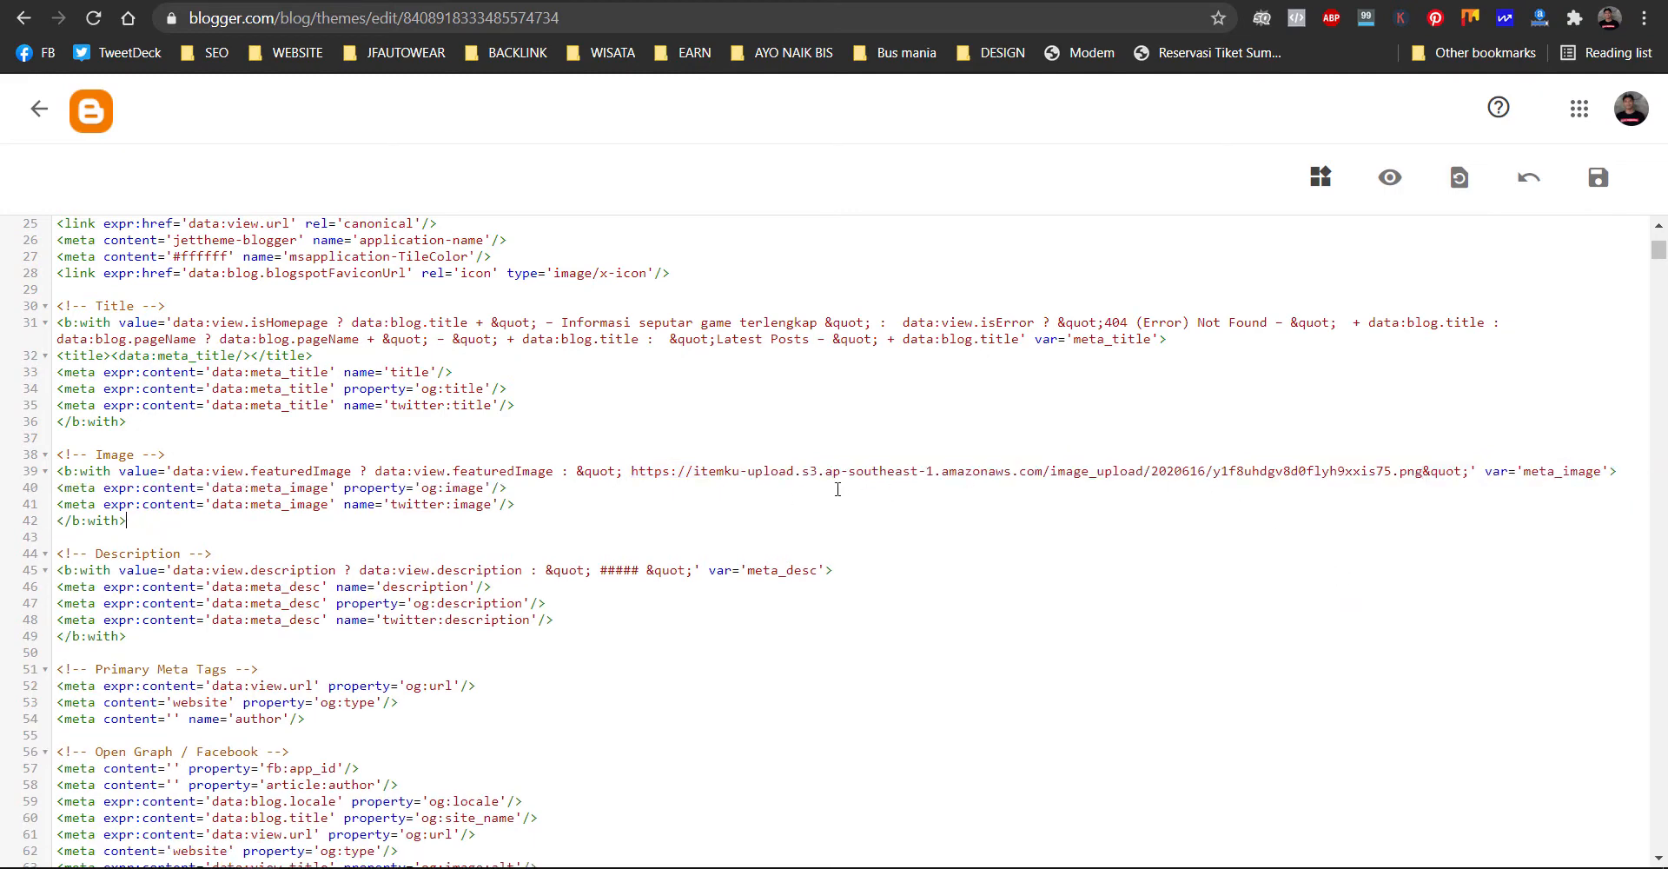
left_click_drag(695, 474, 891, 482)
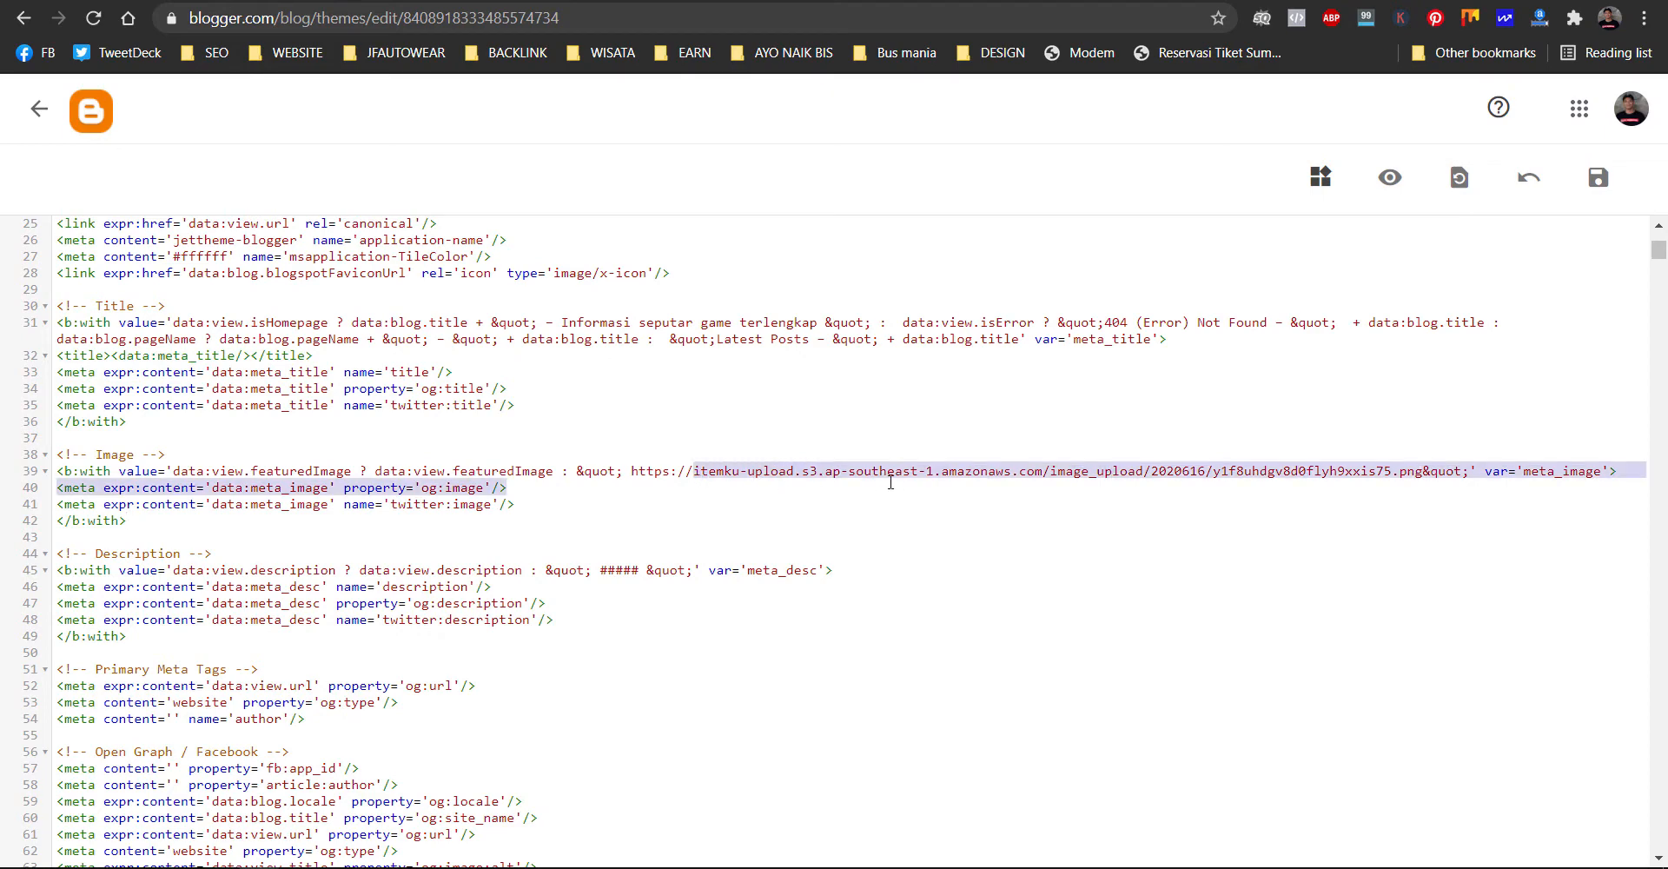
left_click(999, 476)
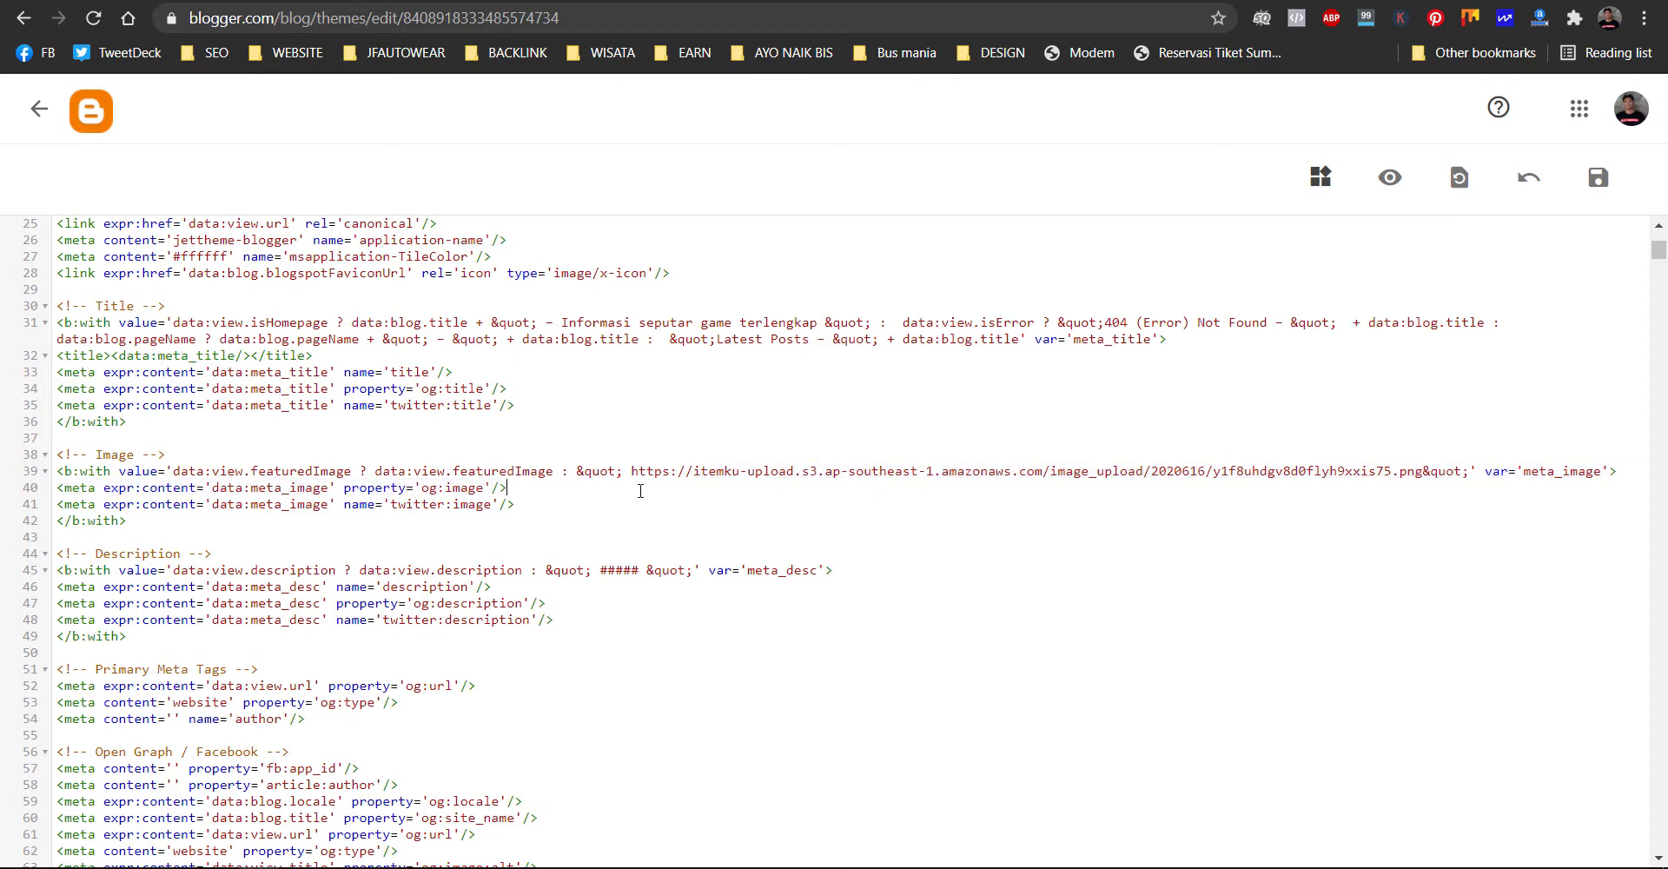
- Examine the Image, Description, Primary Meta Tags, Open Graph / Facebook and Twitter sections, and the theme variables below them
scroll(641, 491, "down", 2)
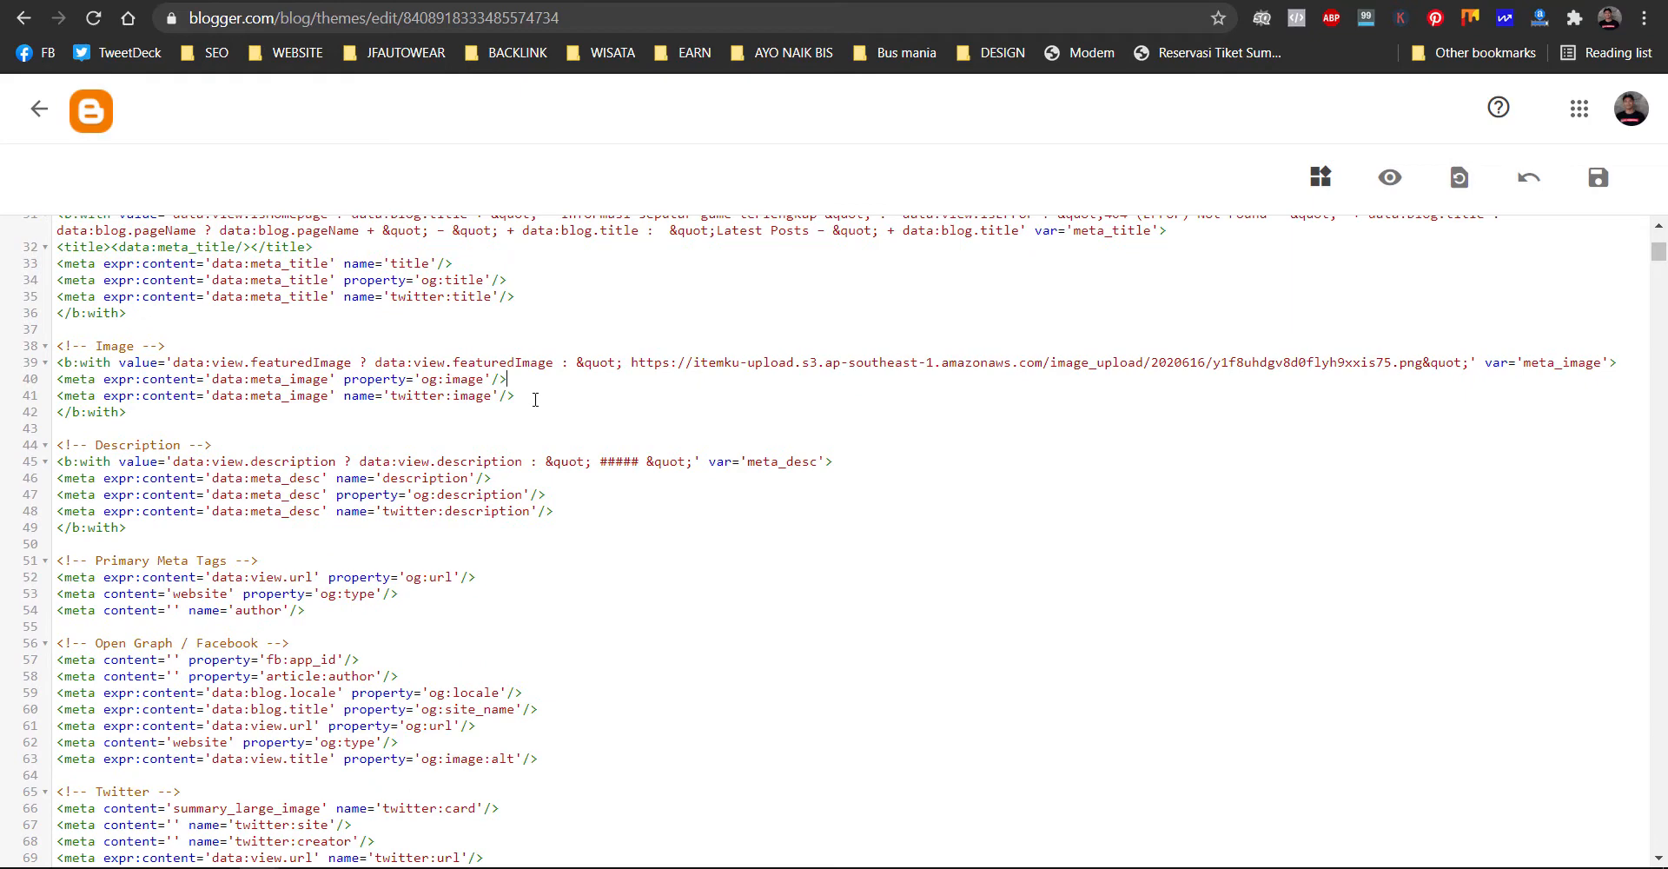
left_click_drag(59, 349, 528, 396)
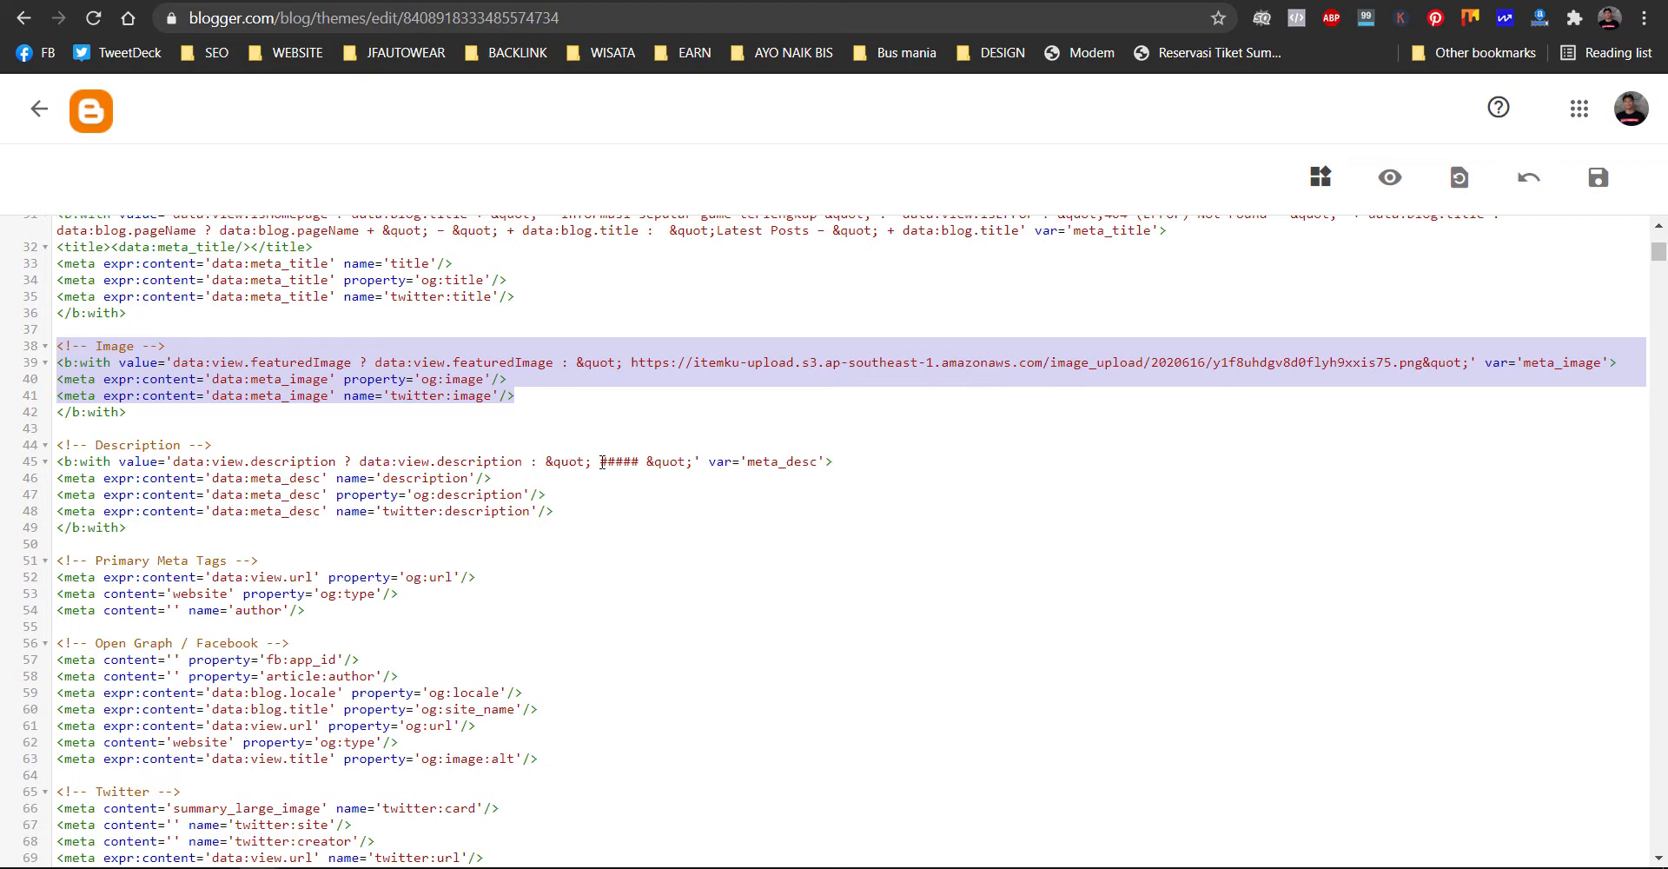
scroll(595, 476, "down", 1)
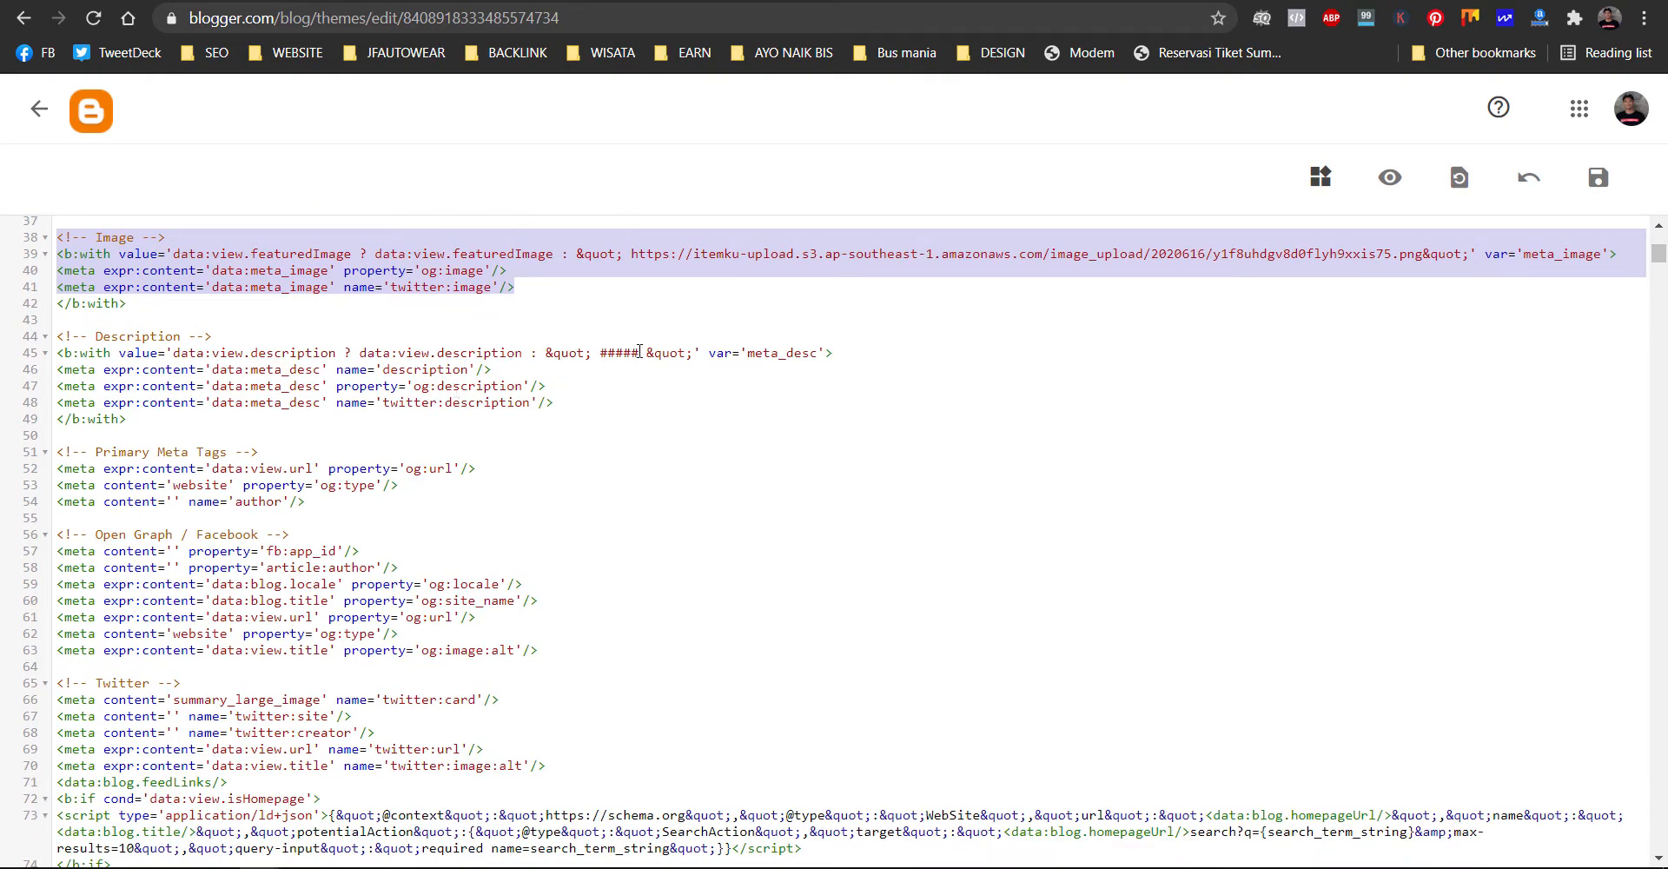
left_click_drag(640, 354, 601, 348)
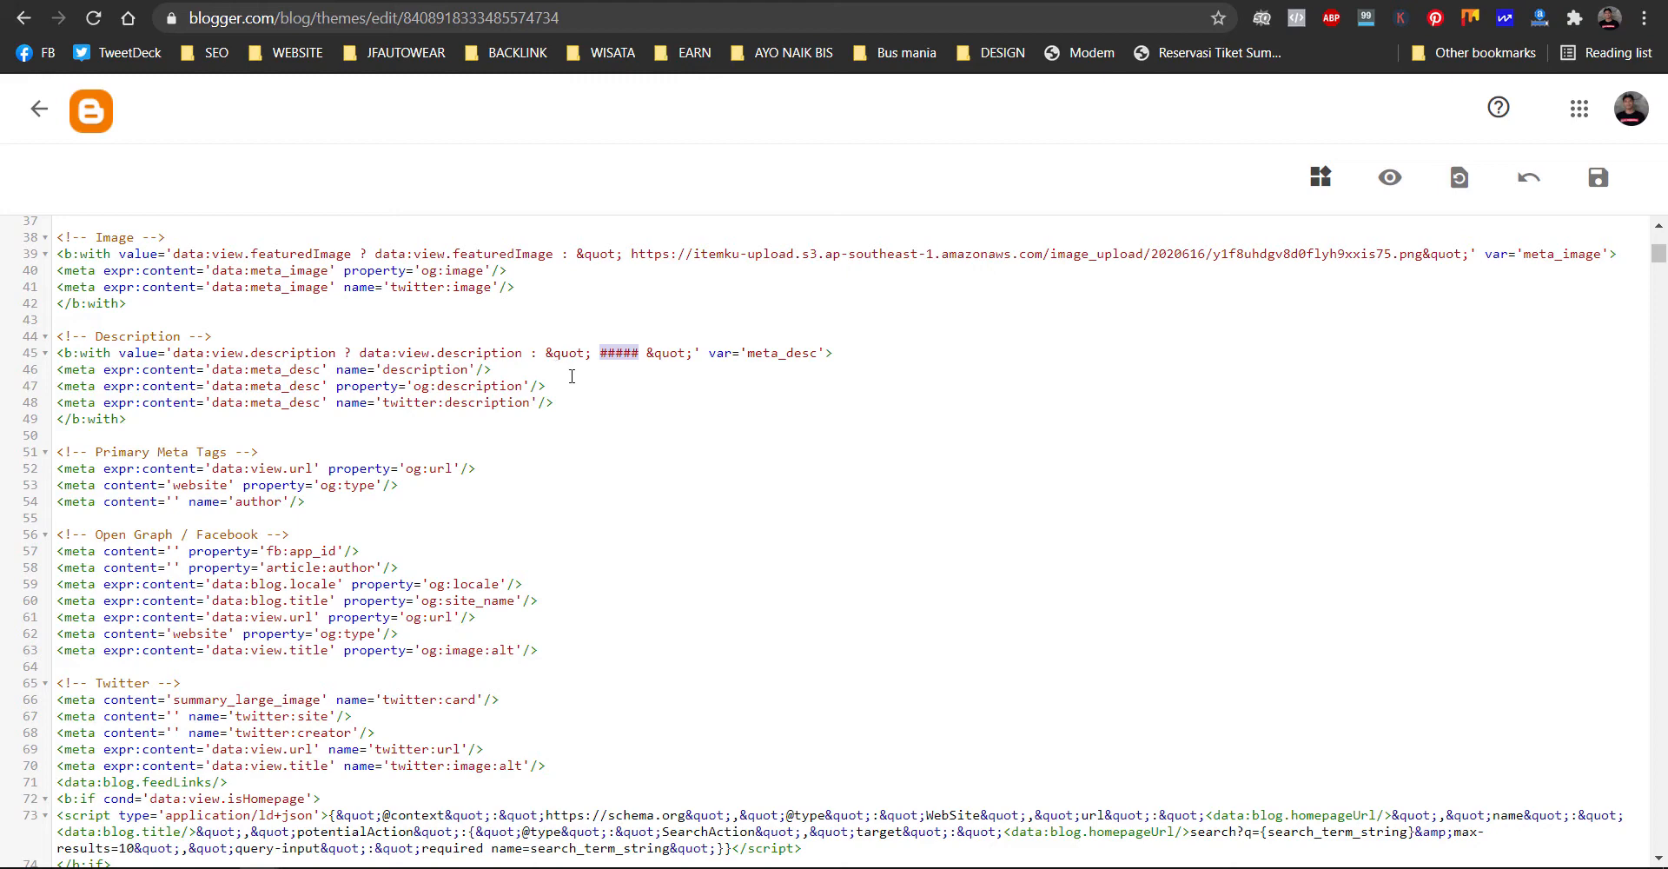
left_click(492, 372)
scroll(566, 468, "down", 1)
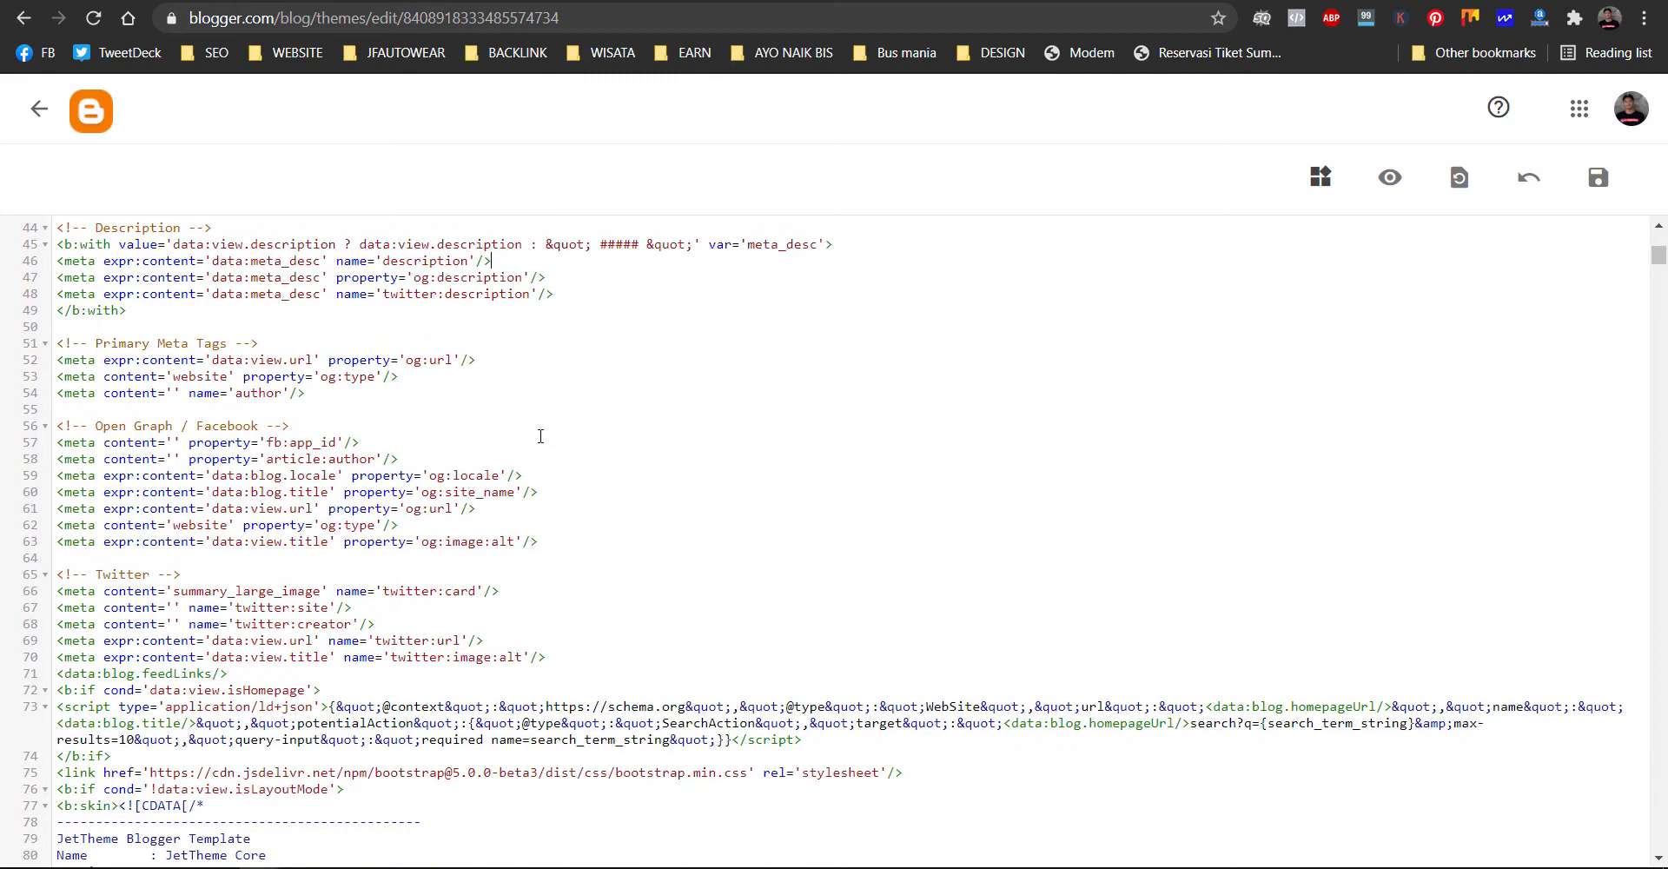
scroll(391, 380, "down", 1)
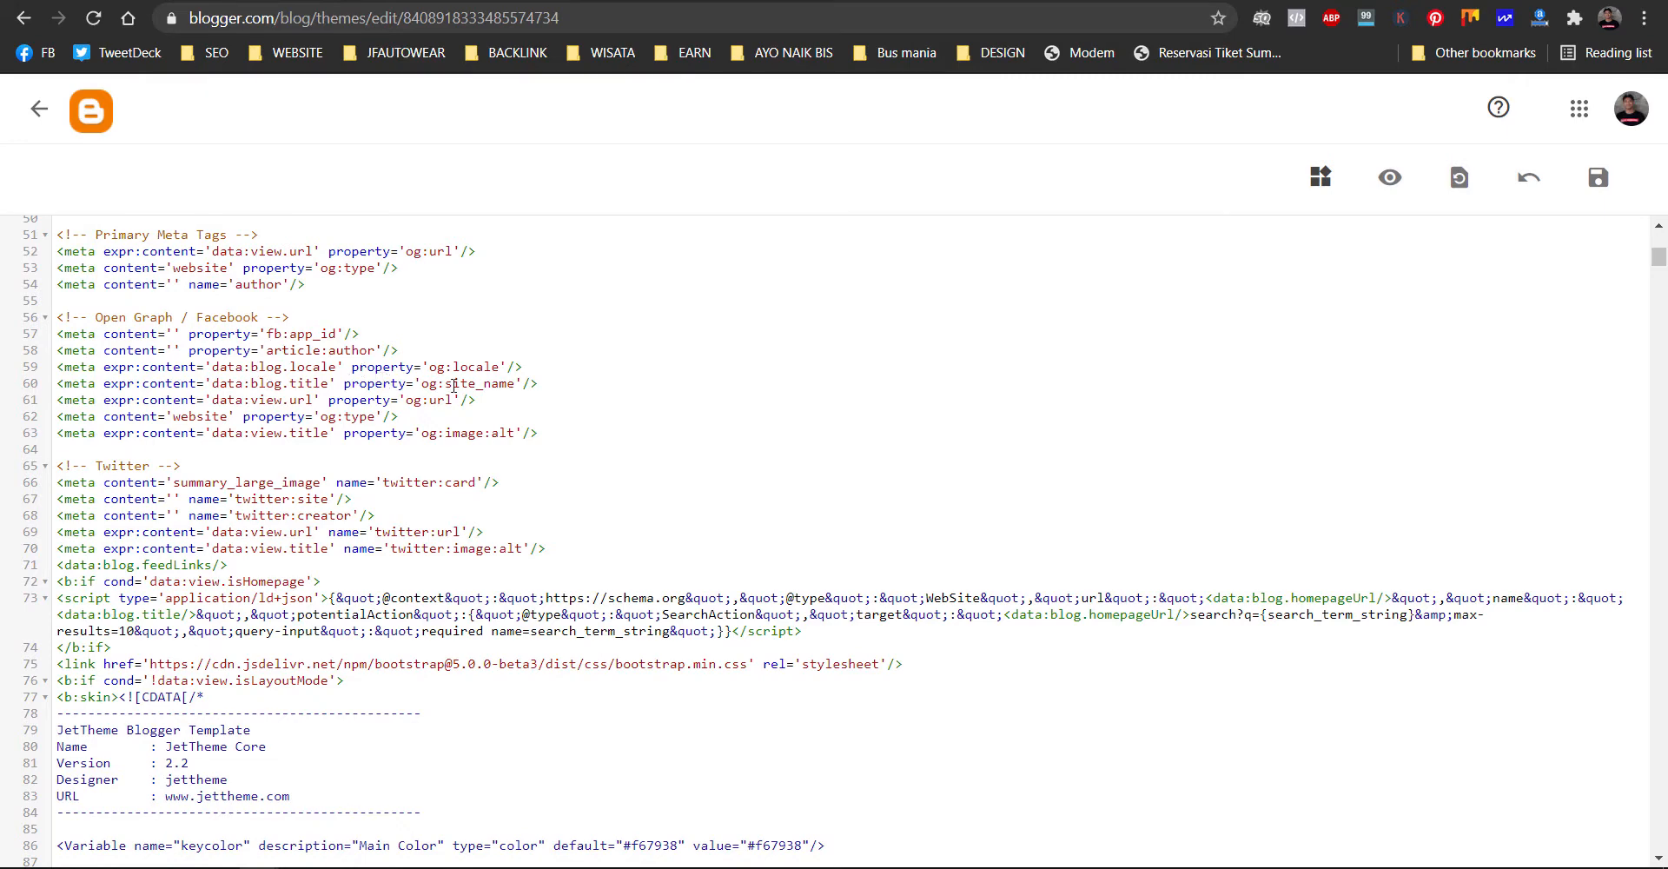
scroll(453, 385, "down", 1)
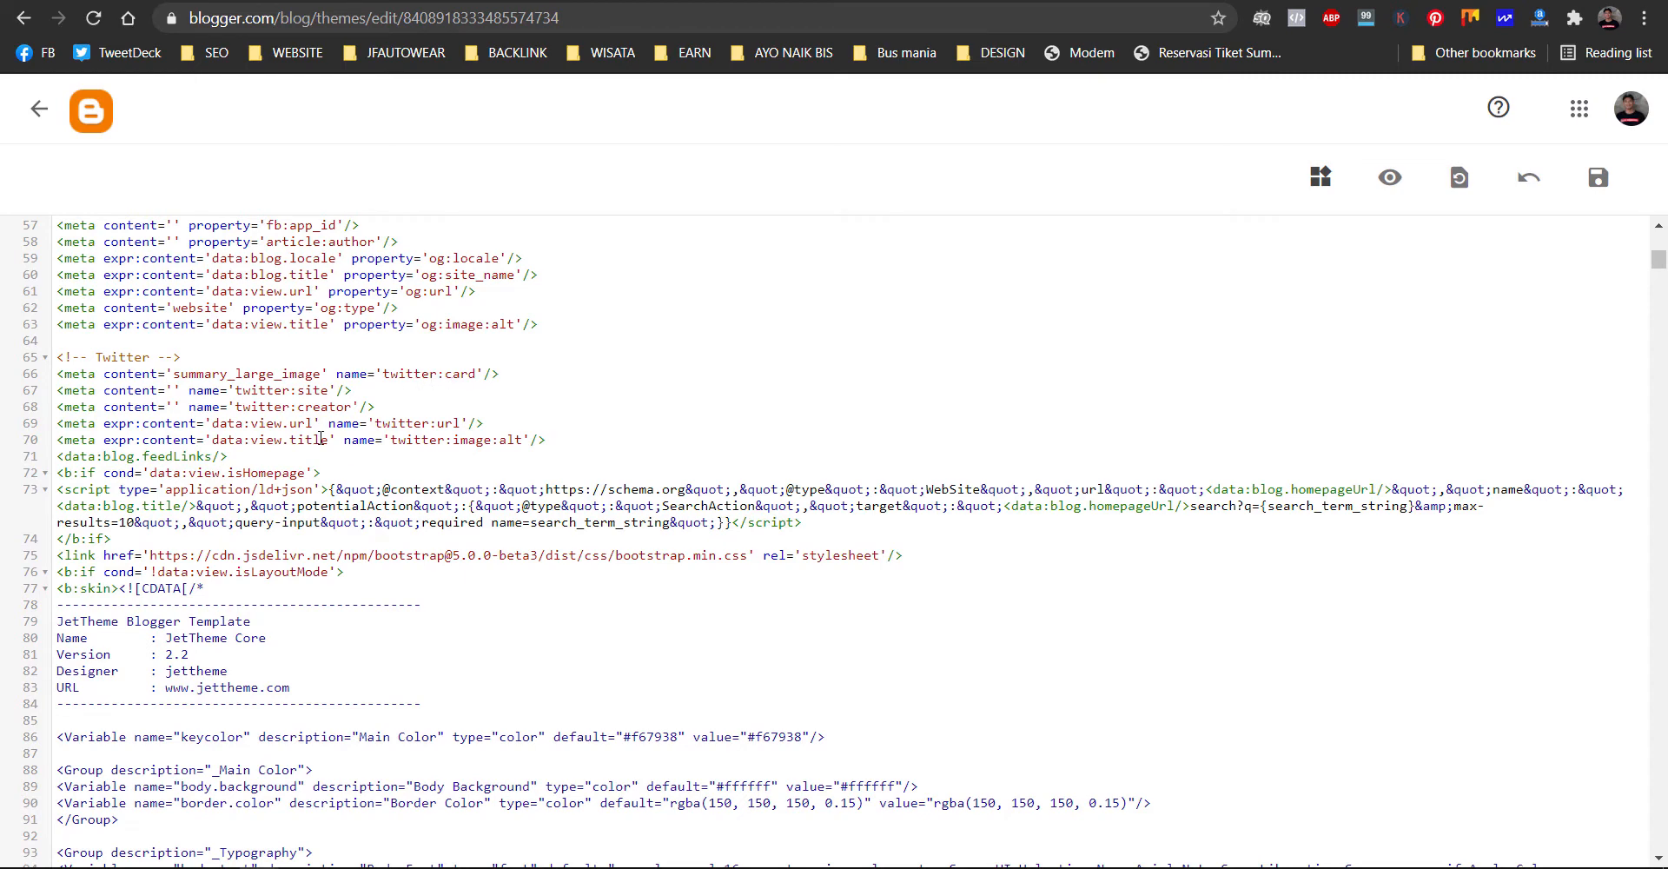
scroll(321, 439, "down", 4)
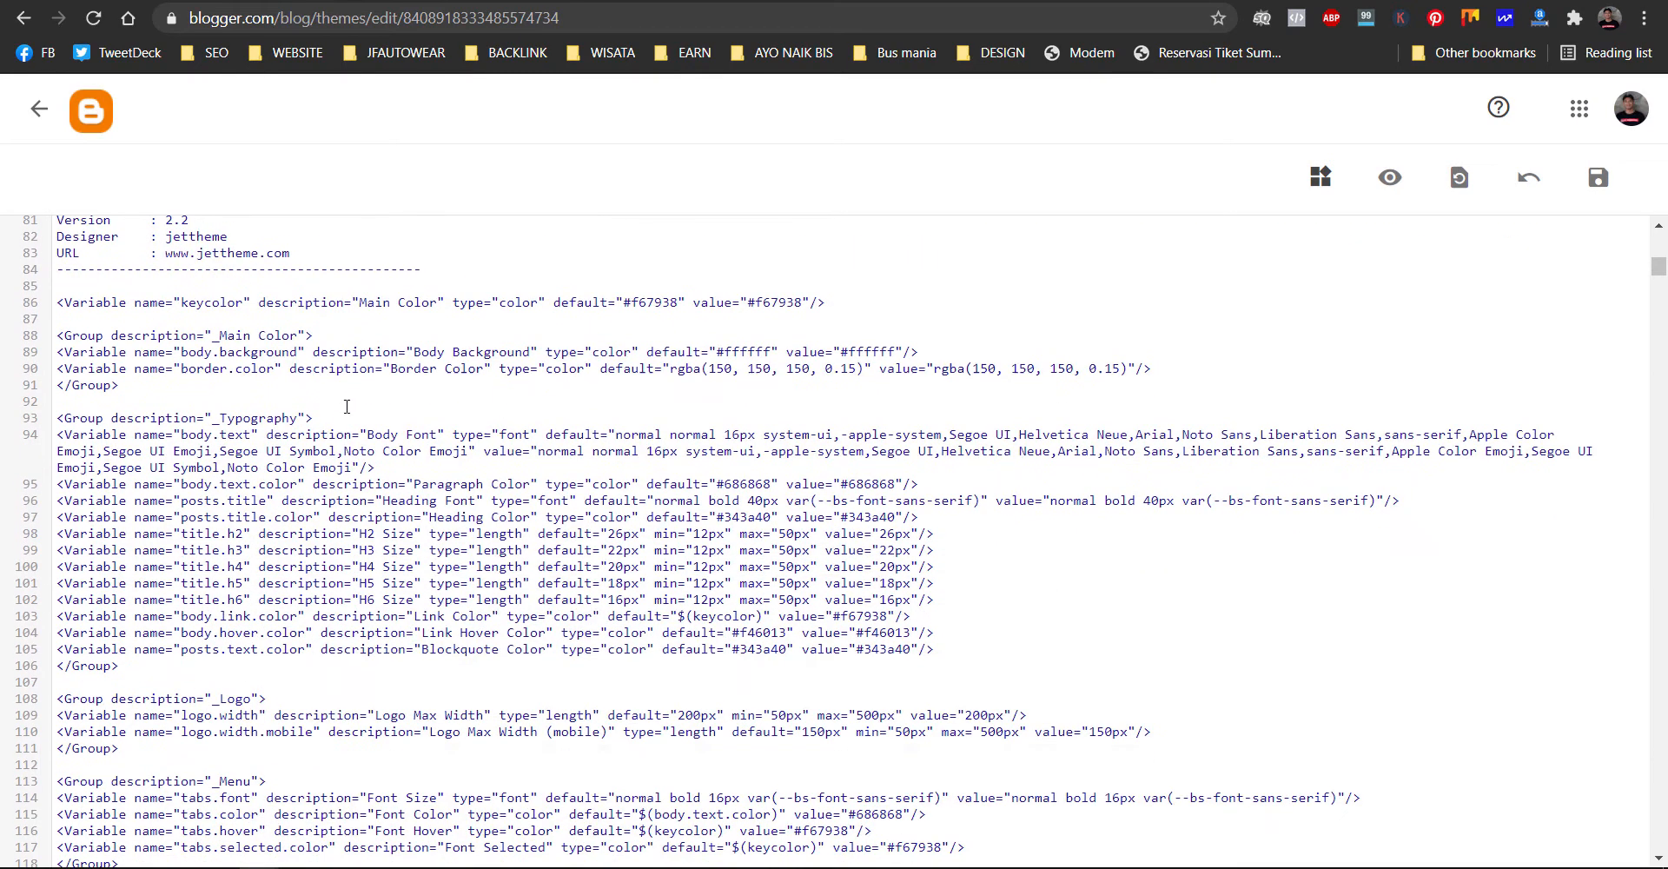
left_click(473, 376)
scroll(530, 425, "up", 3)
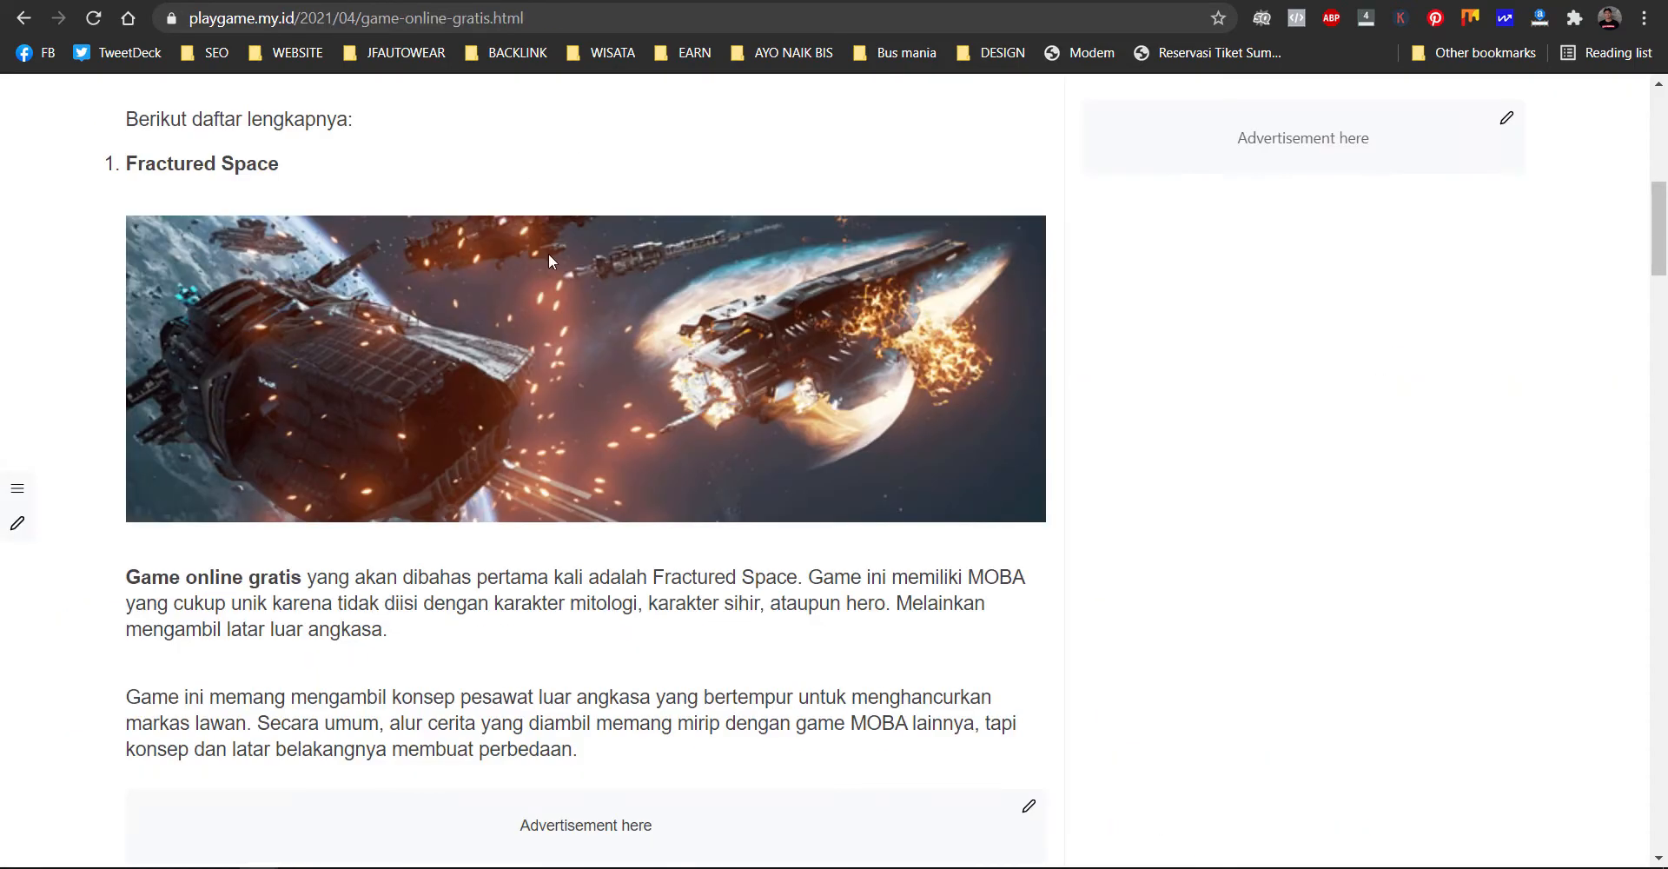
scroll(565, 287, "up", 10)
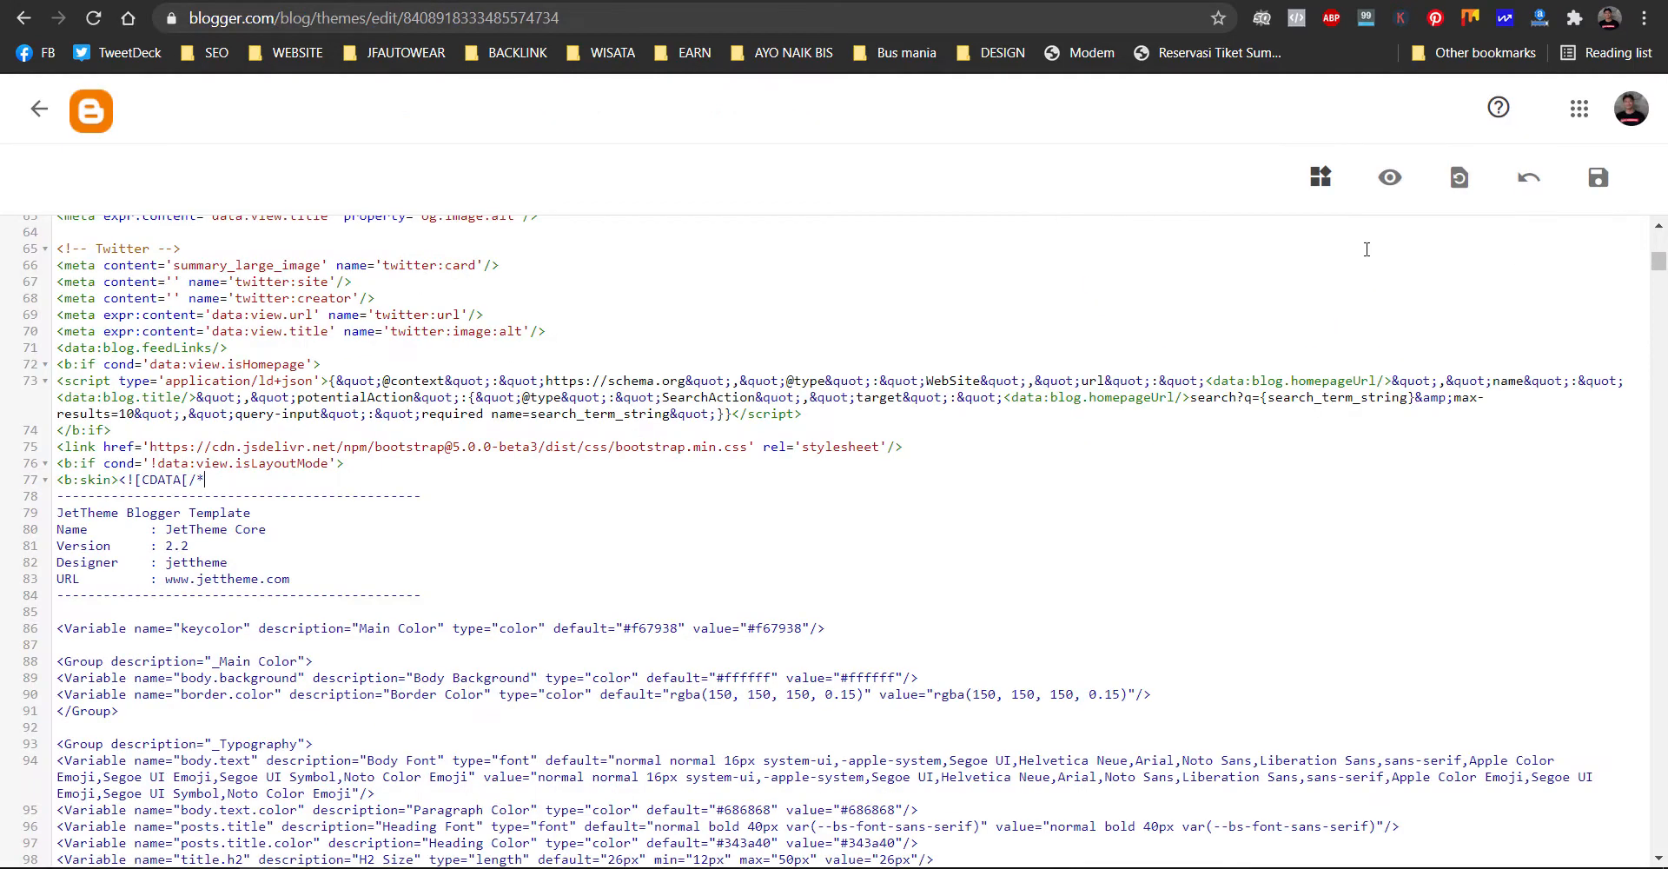
- Save the theme and find the "Menu Utama" entry in its HTML code
left_click(1599, 177)
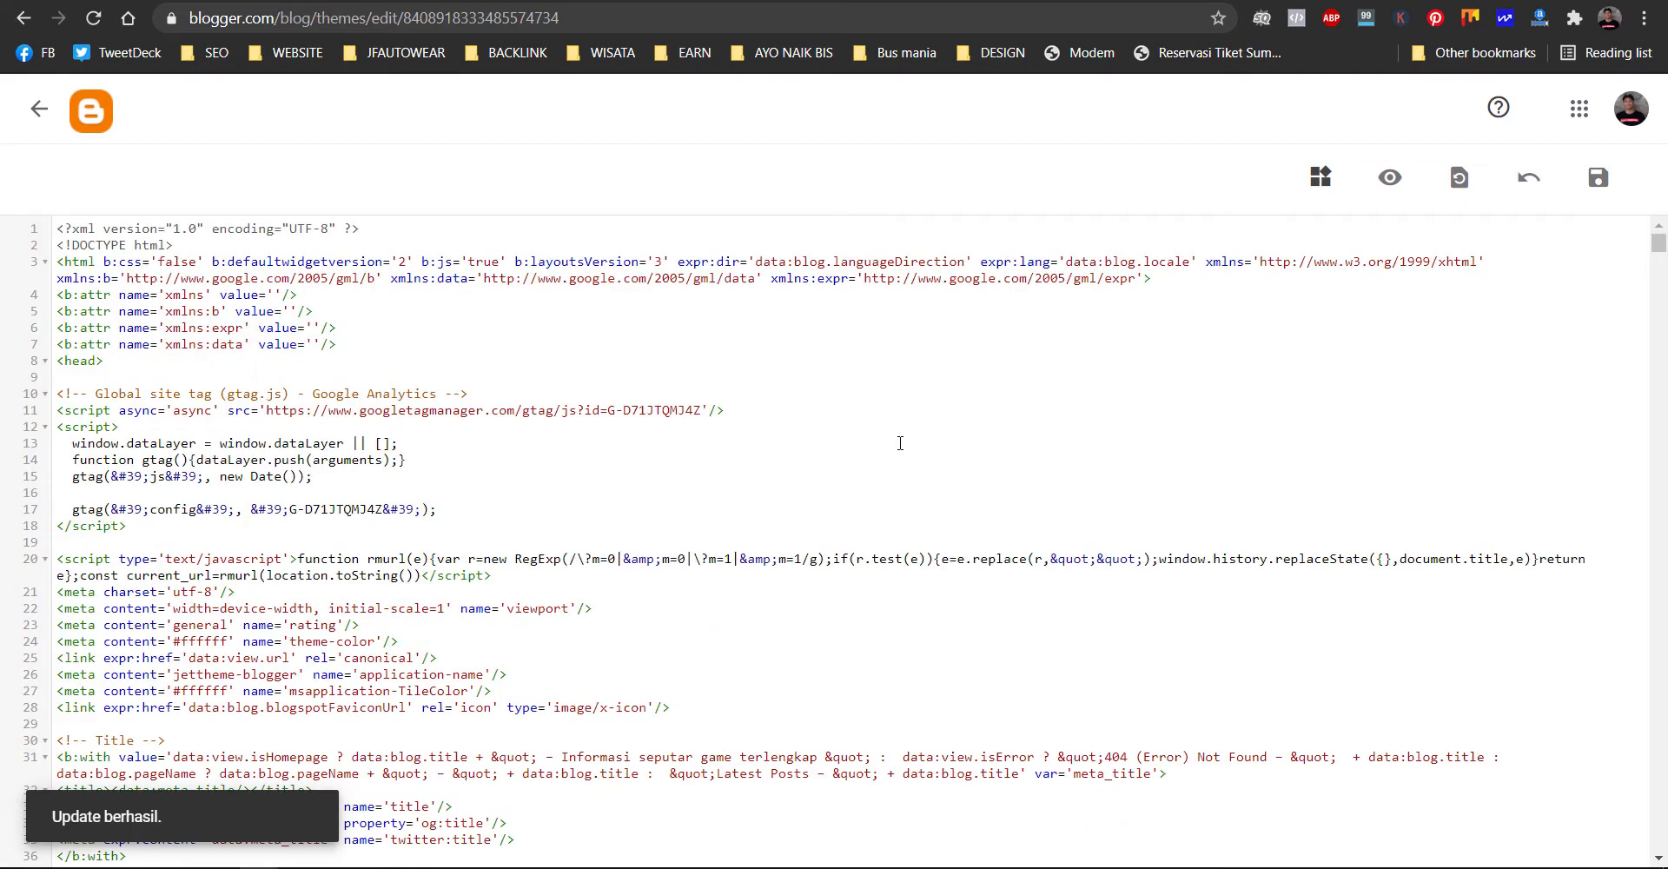
left_click(898, 431)
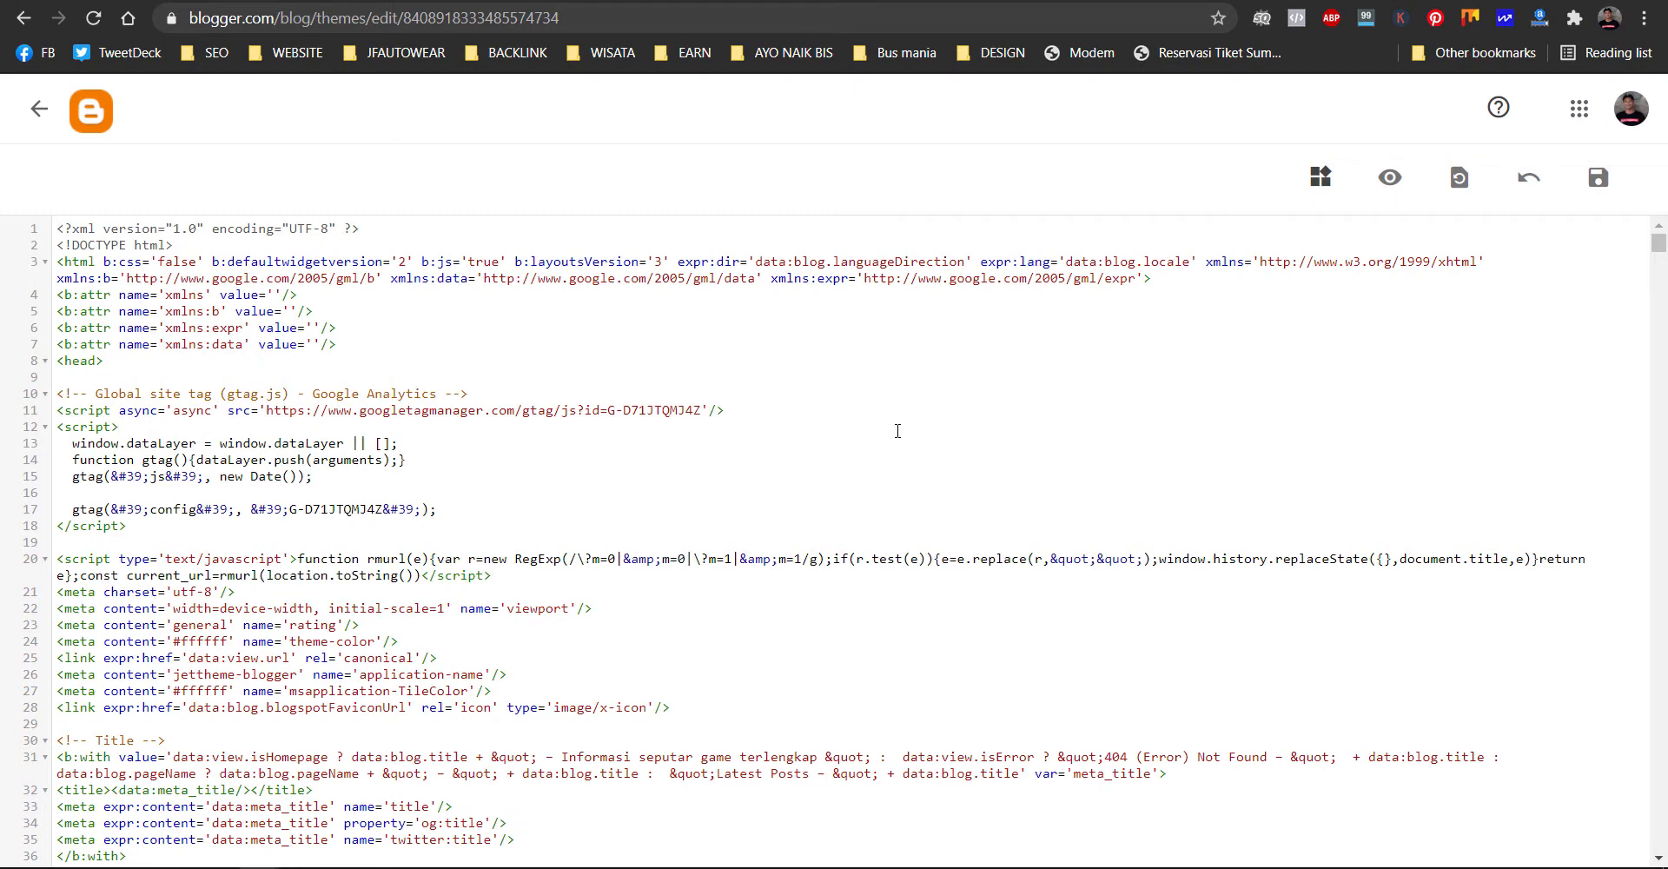
key("ctrl+f")
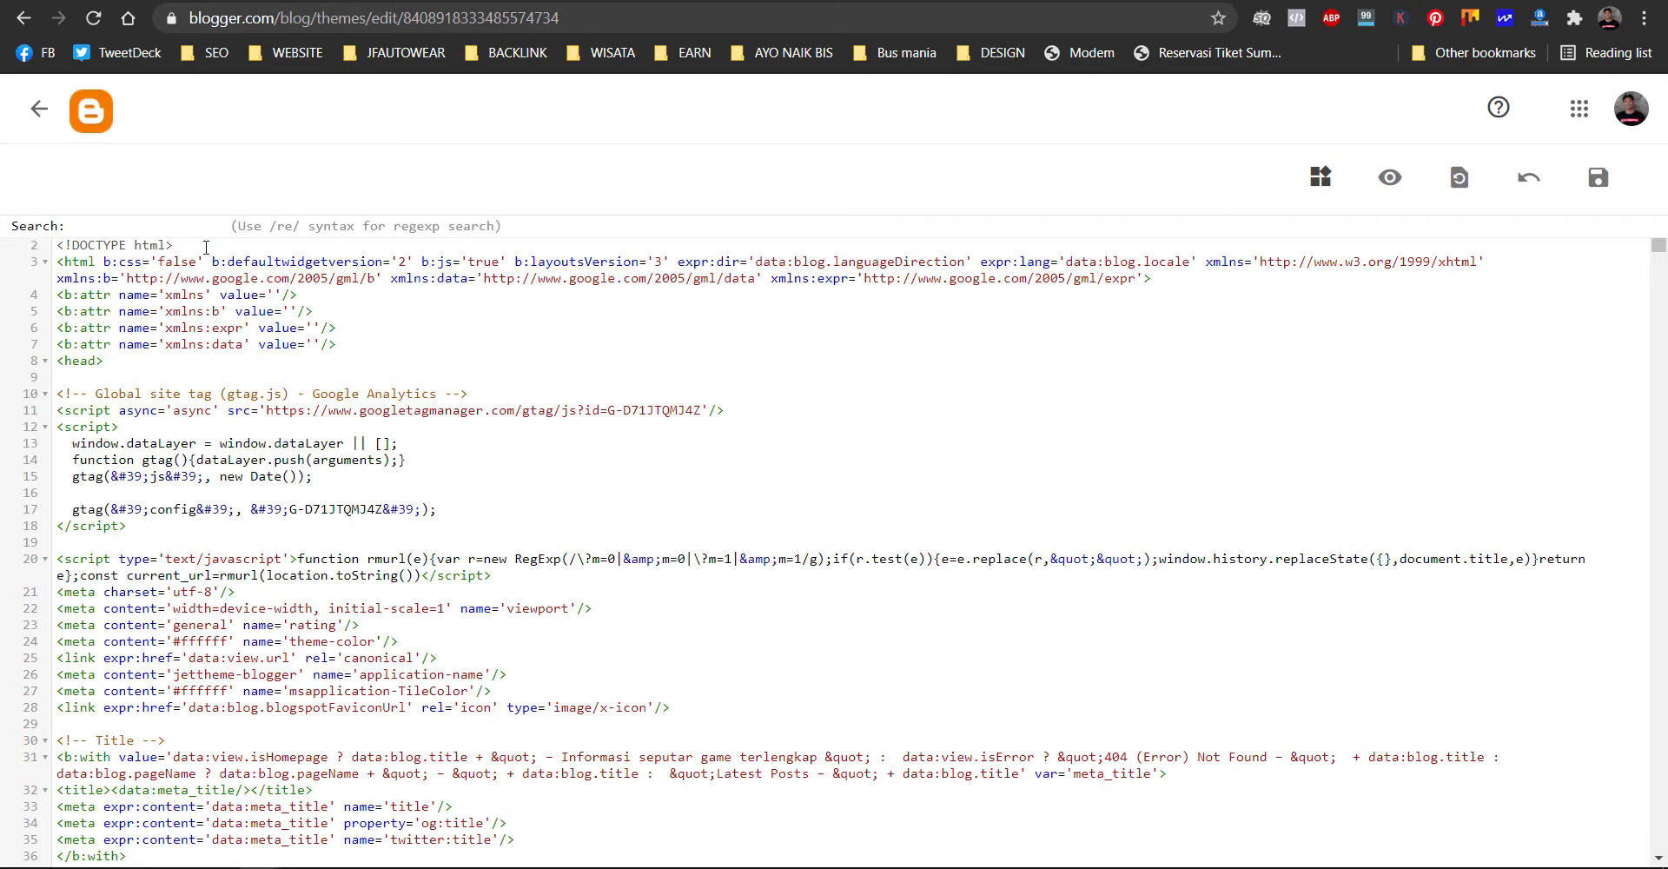
type("Menu Utama")
key("Return")
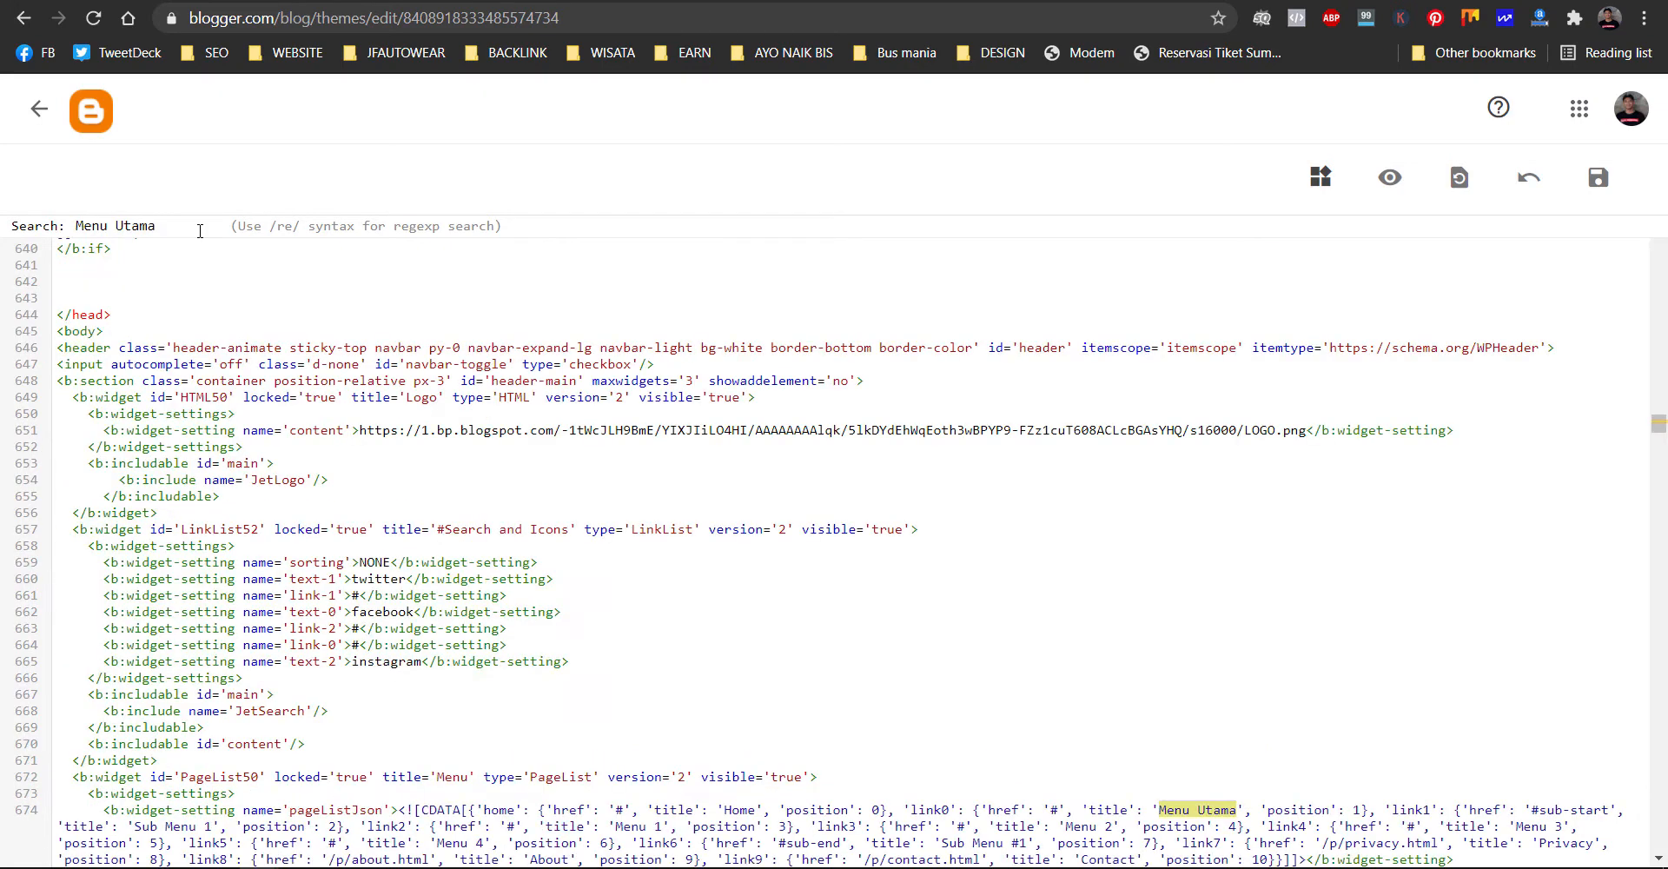
scroll(904, 711, "down", 5)
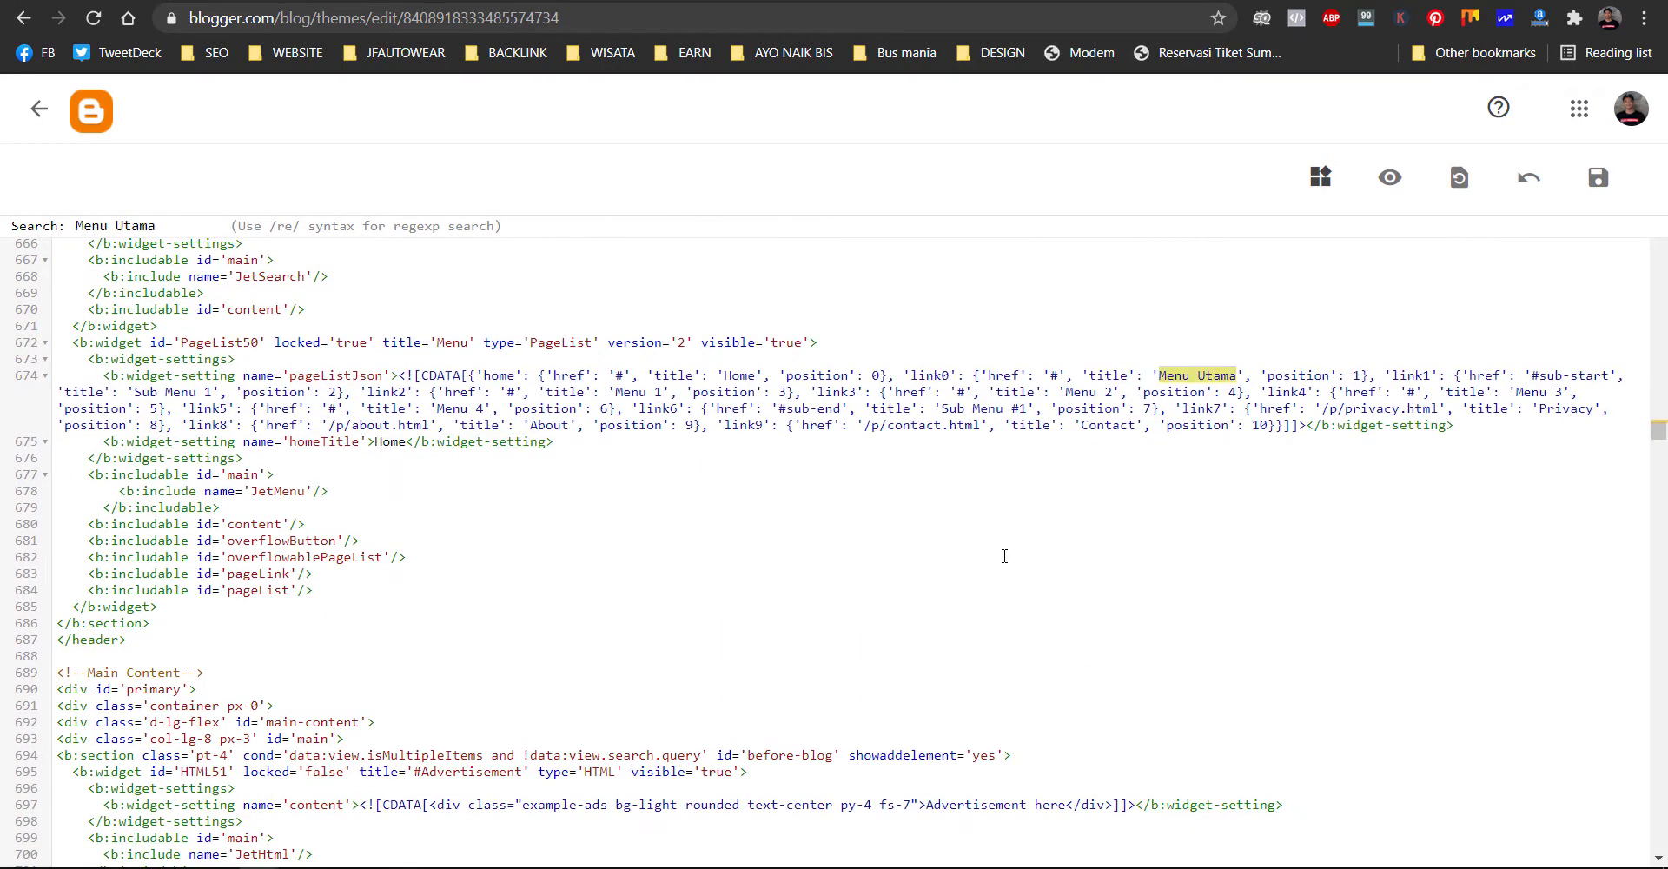
- Examine the Home and Menu Utama entries in the PageList50 menu code, including the href and title values
left_click(612, 377)
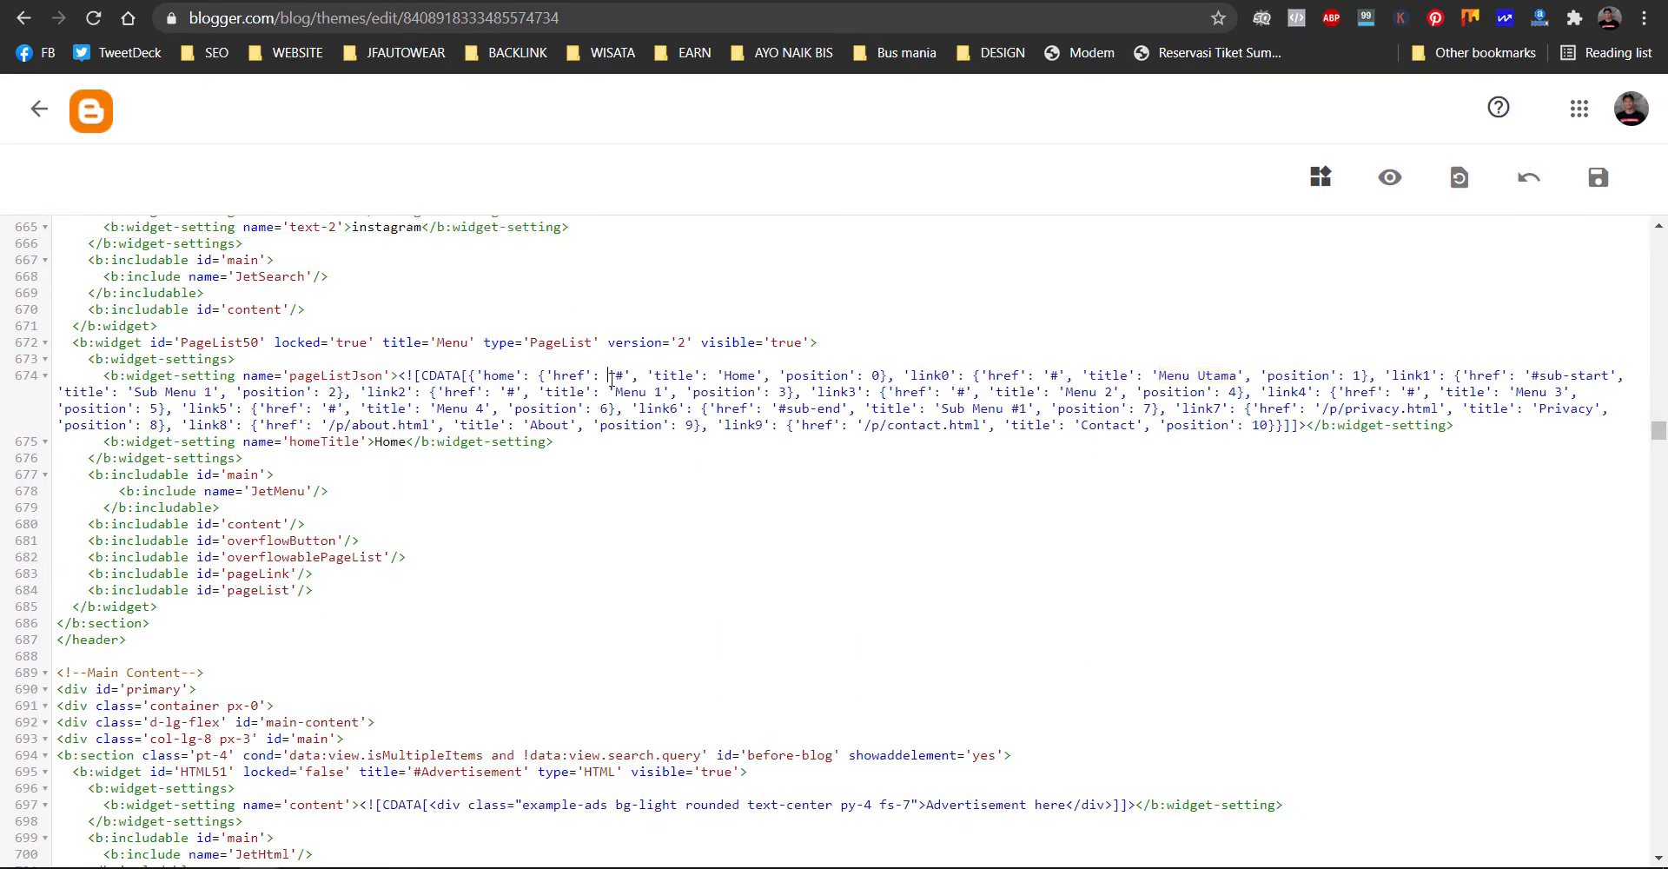
left_click(493, 374)
double_click(1161, 377)
left_click_drag(973, 376, 1369, 379)
left_click(995, 376)
left_click_drag(975, 375, 1372, 381)
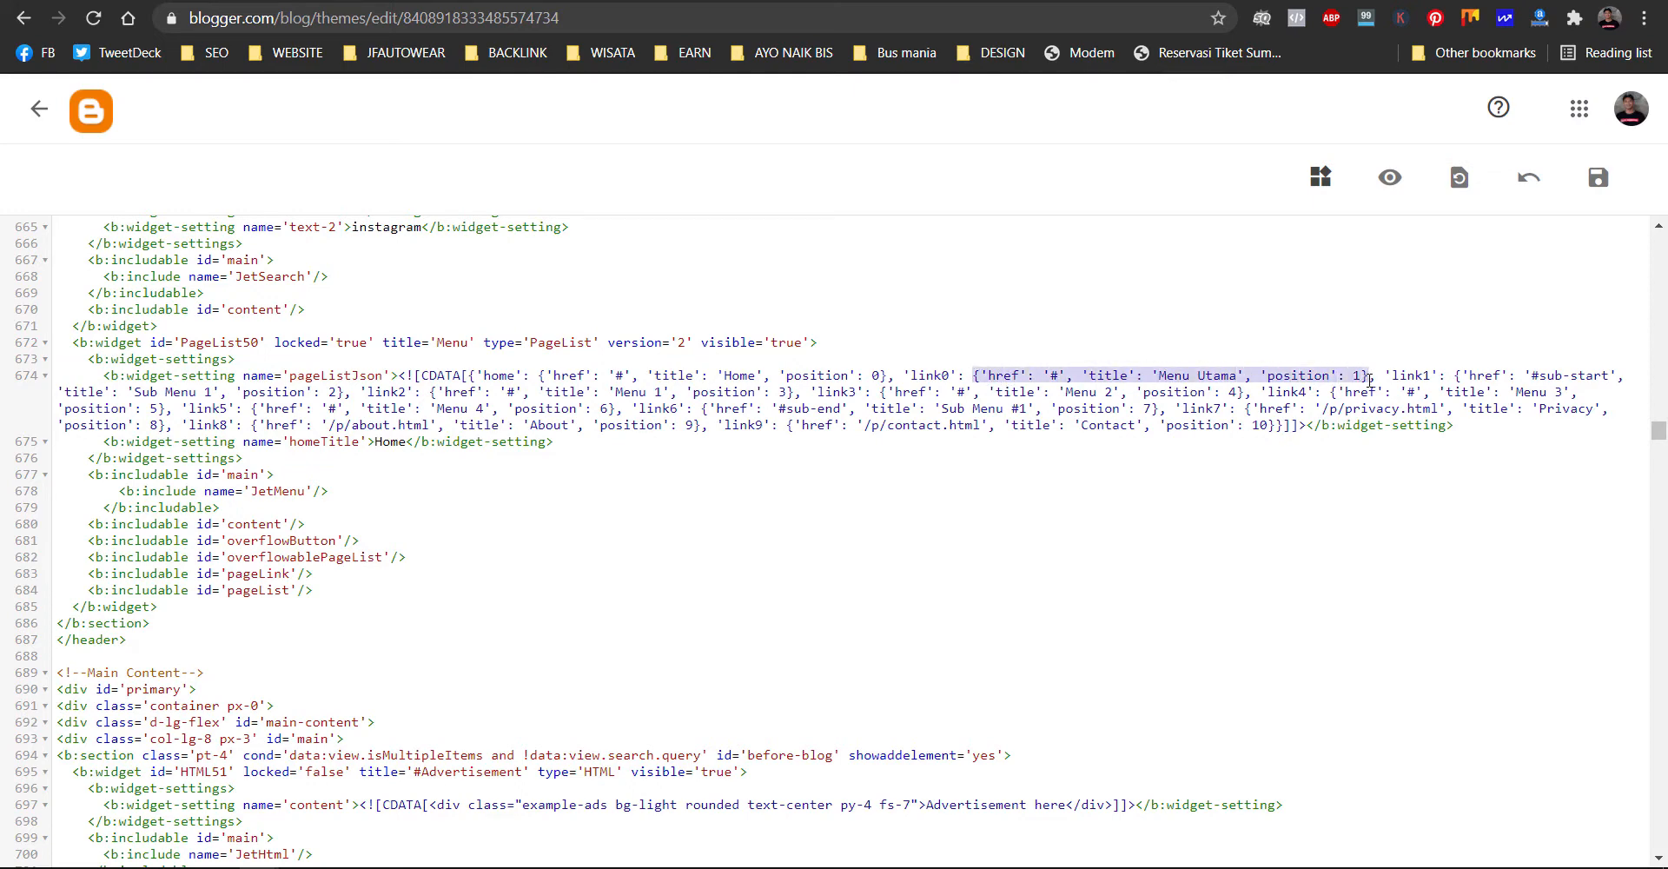
left_click(1164, 375)
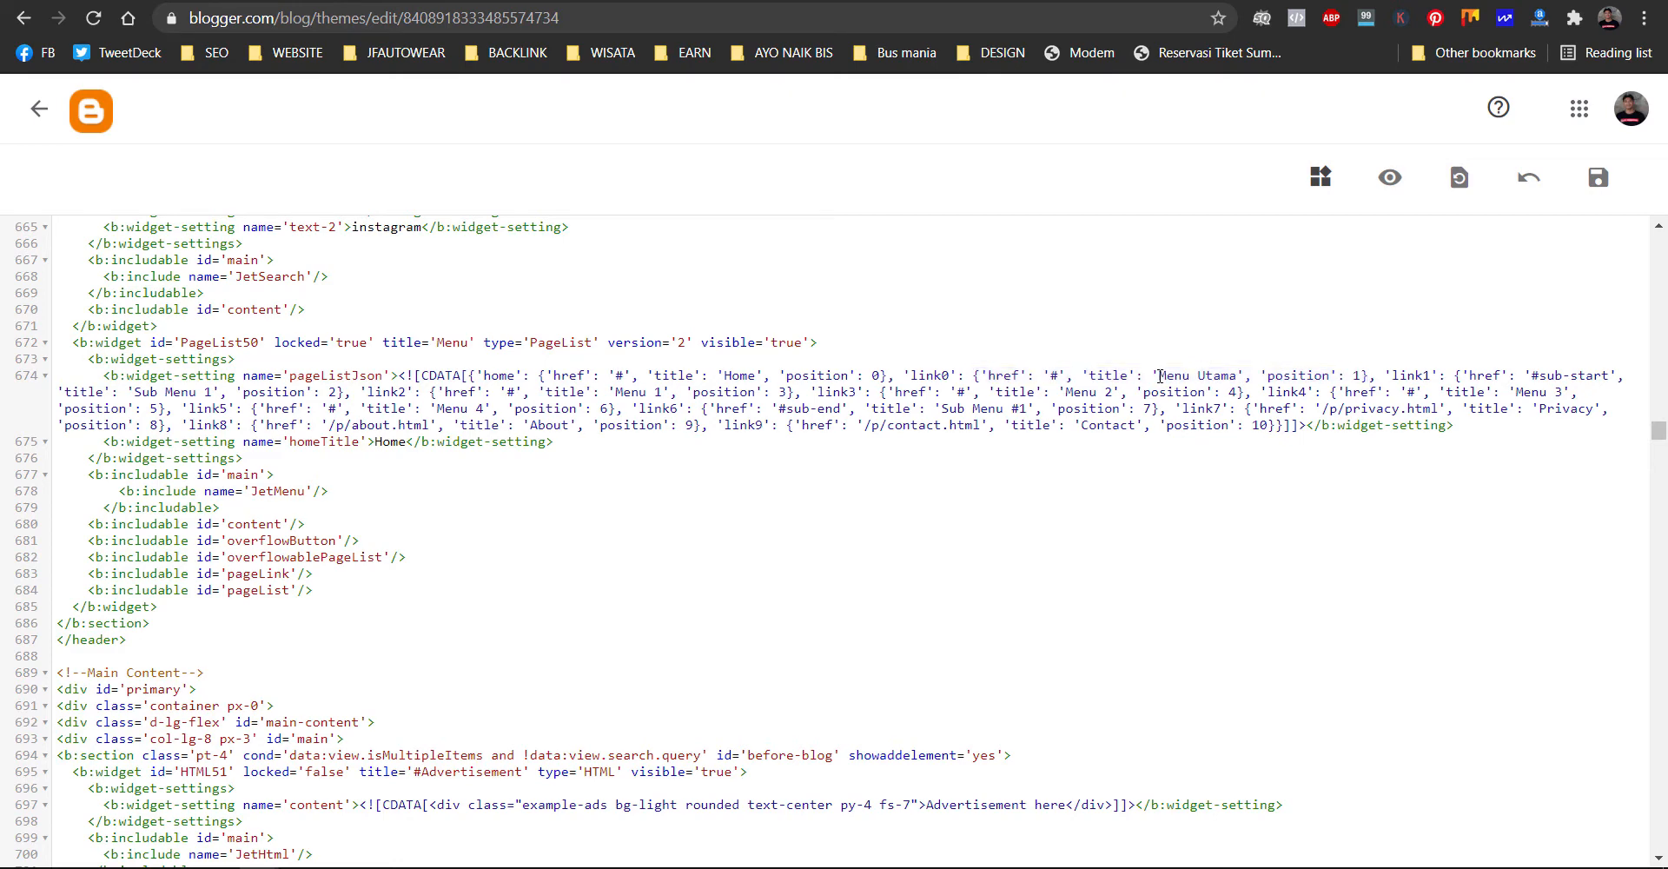
left_click_drag(1159, 375, 1239, 378)
left_click(1058, 376)
- Check the Menu Utama dropdown on the live blog, open the Game category page and look through it
left_click(533, 0)
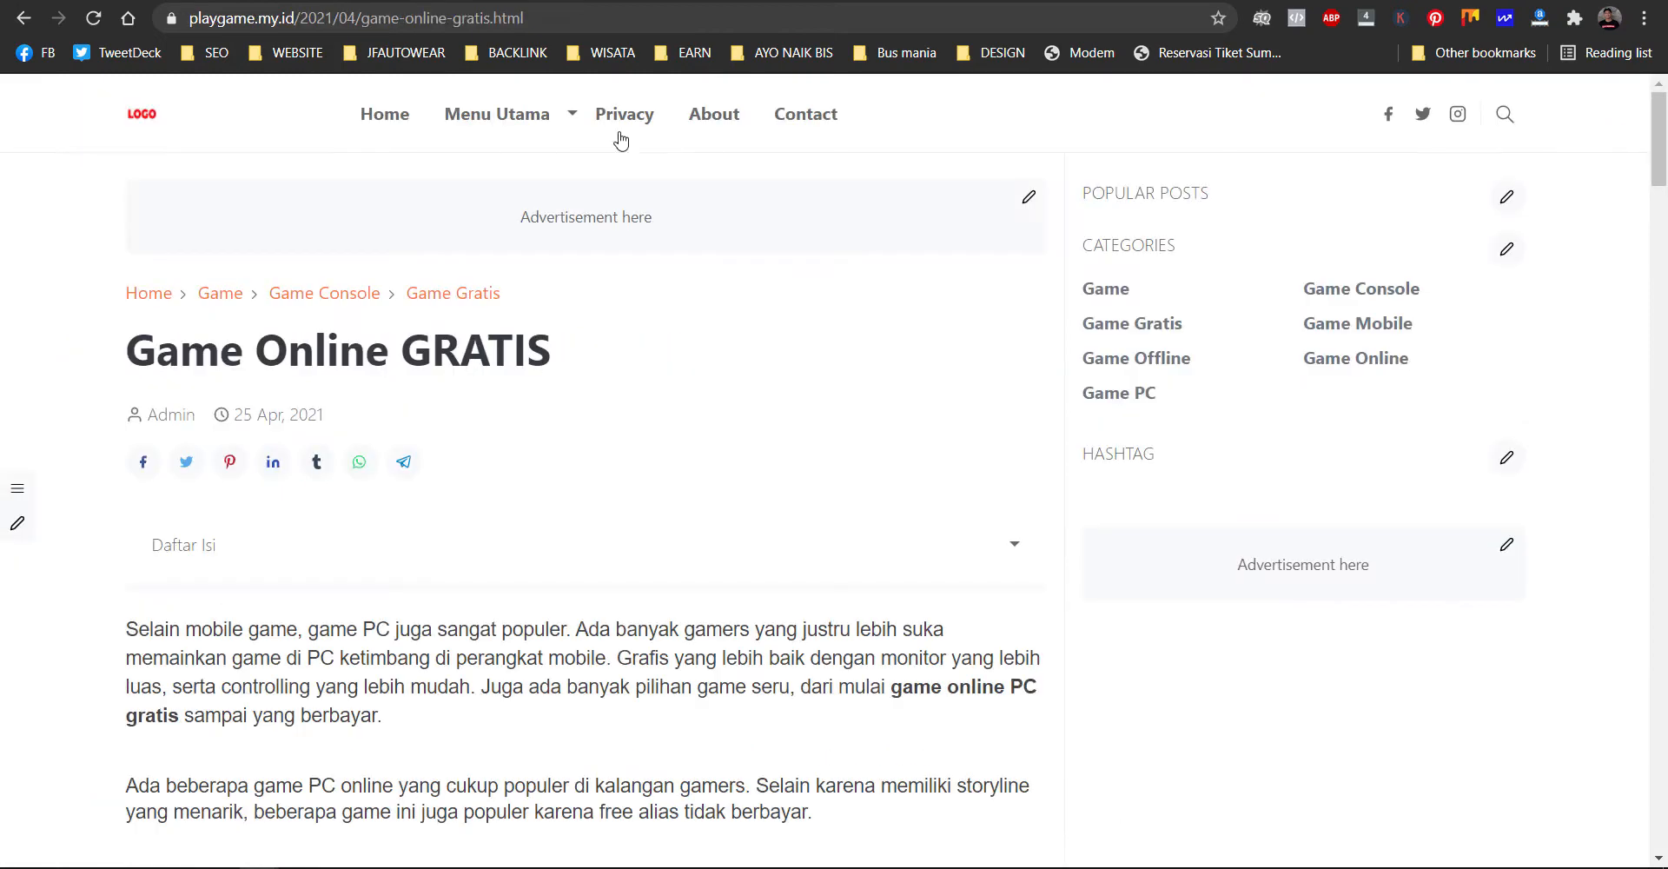
mouse_move(462, 123)
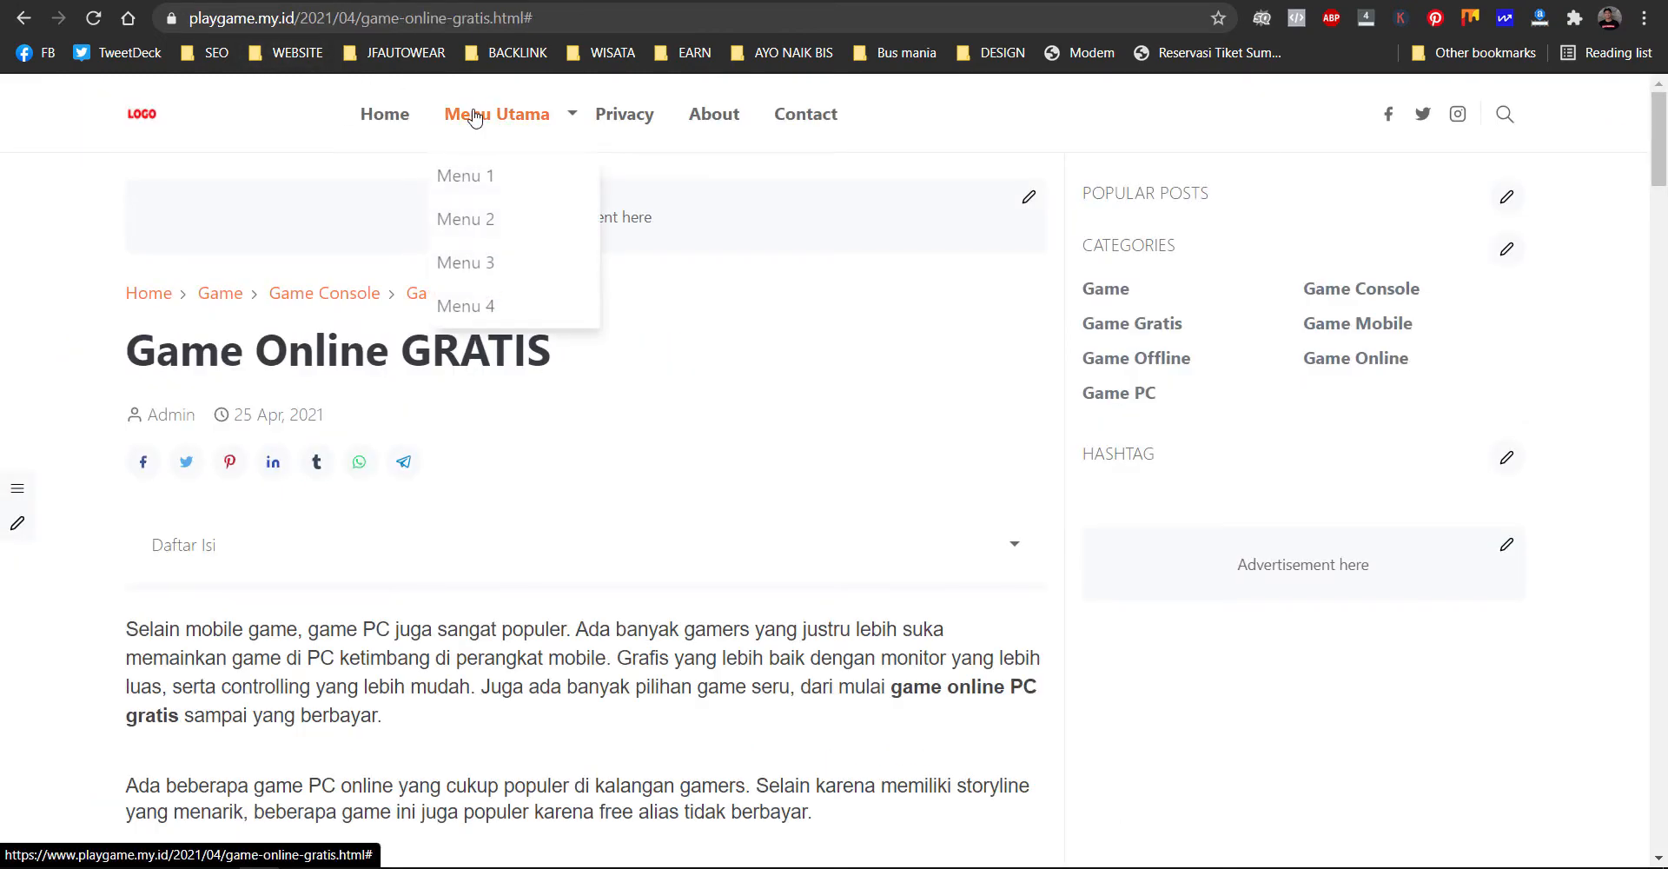
mouse_move(529, 119)
left_click(1093, 296)
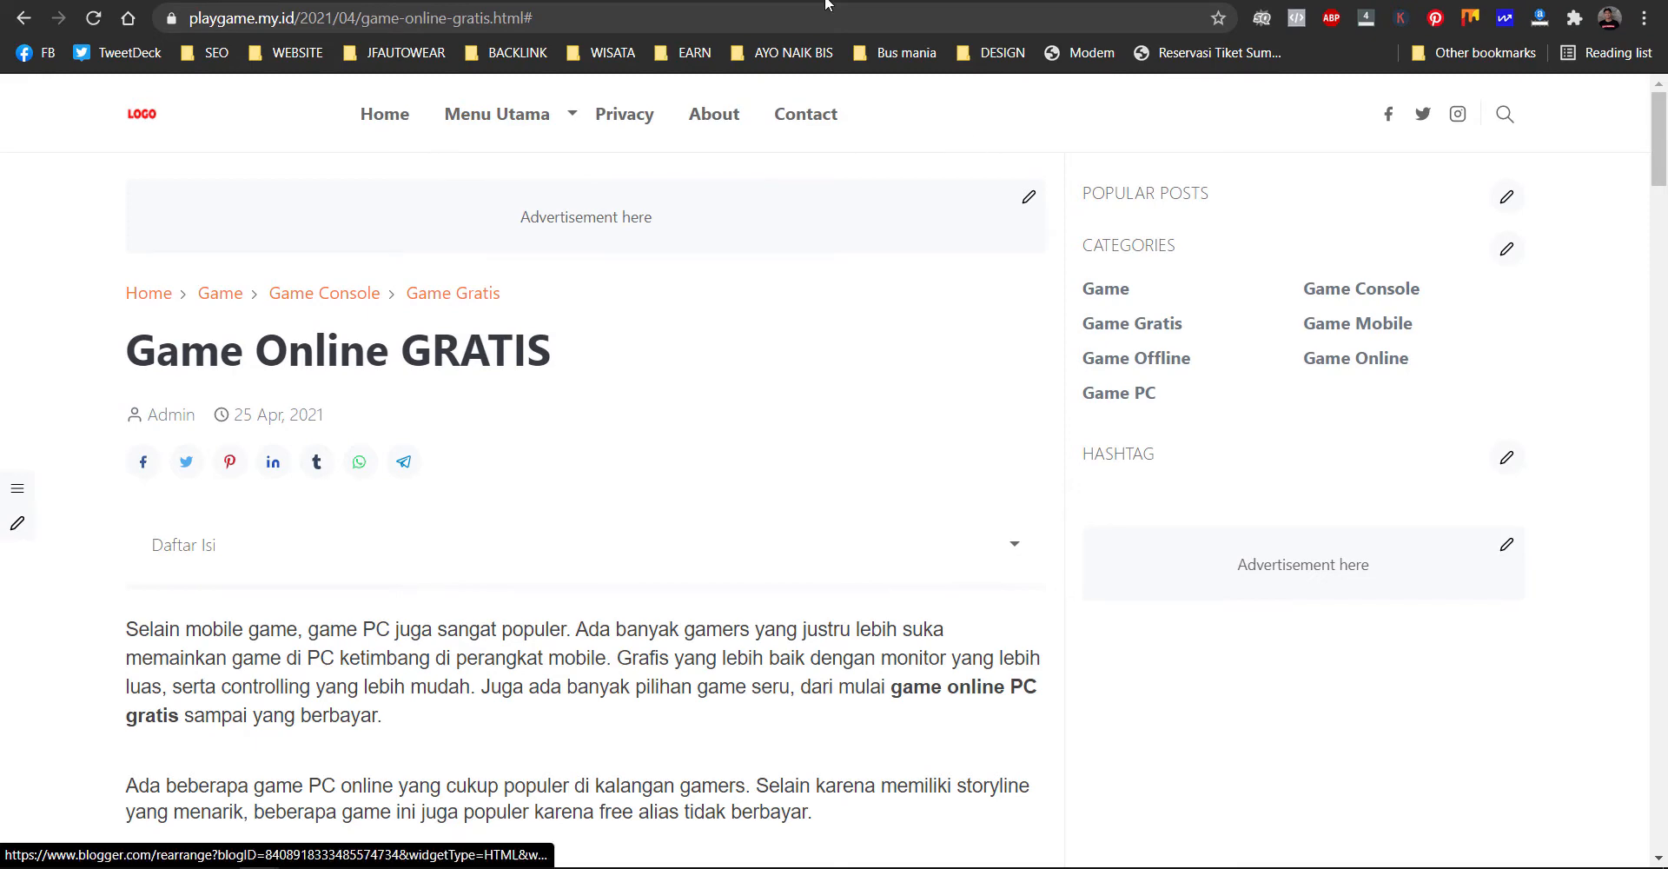
scroll(628, 465, "down", 6)
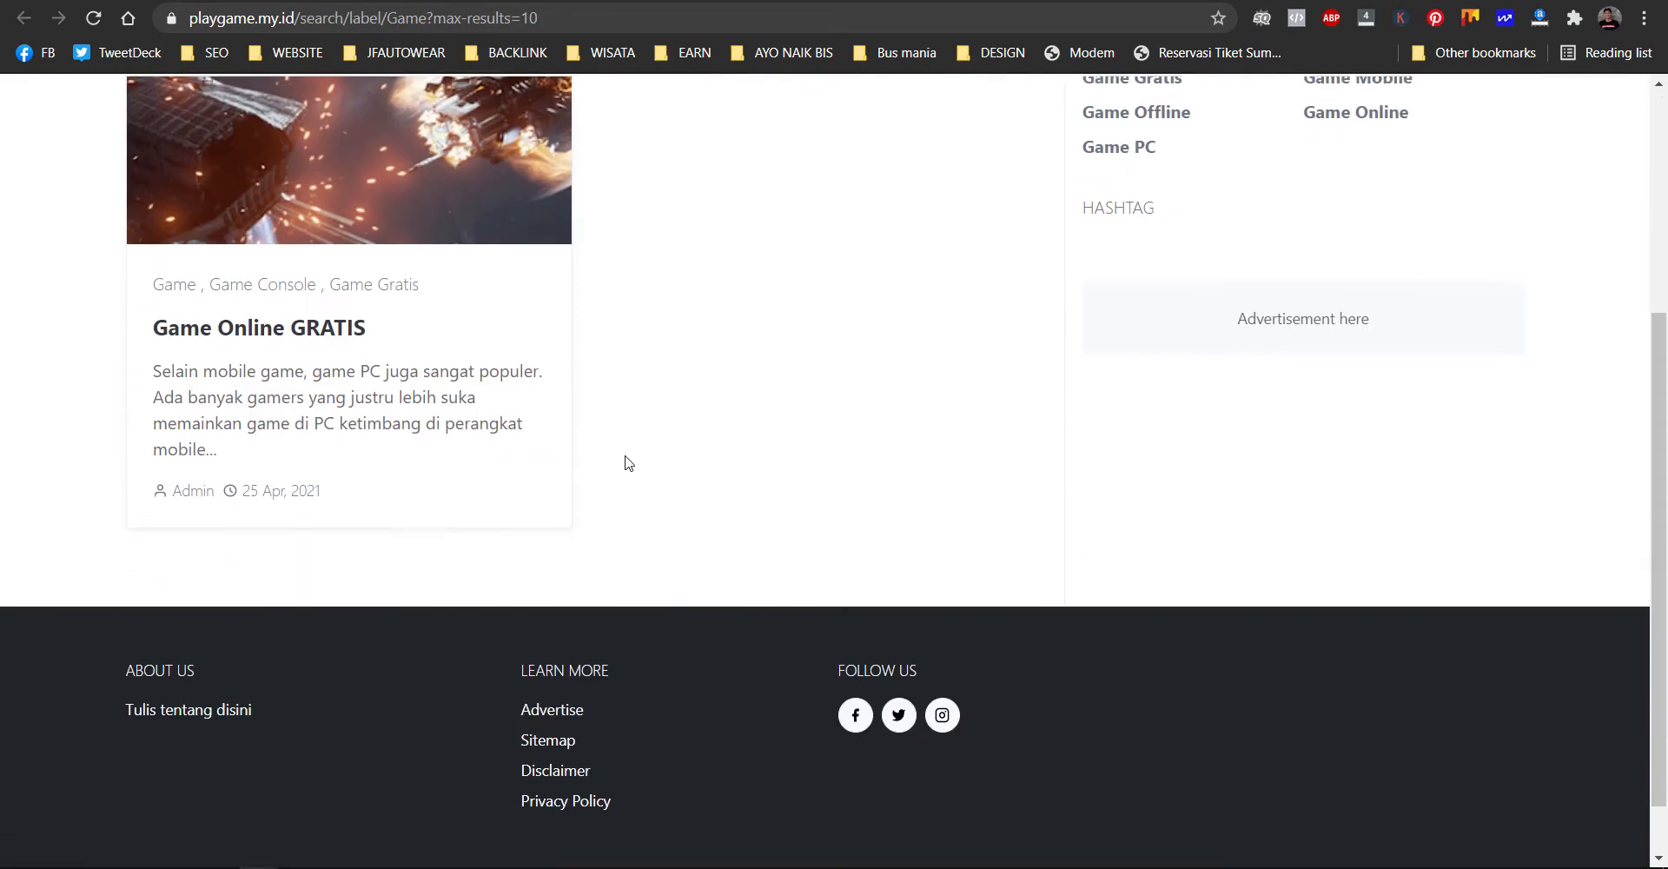
scroll(626, 462, "up", 6)
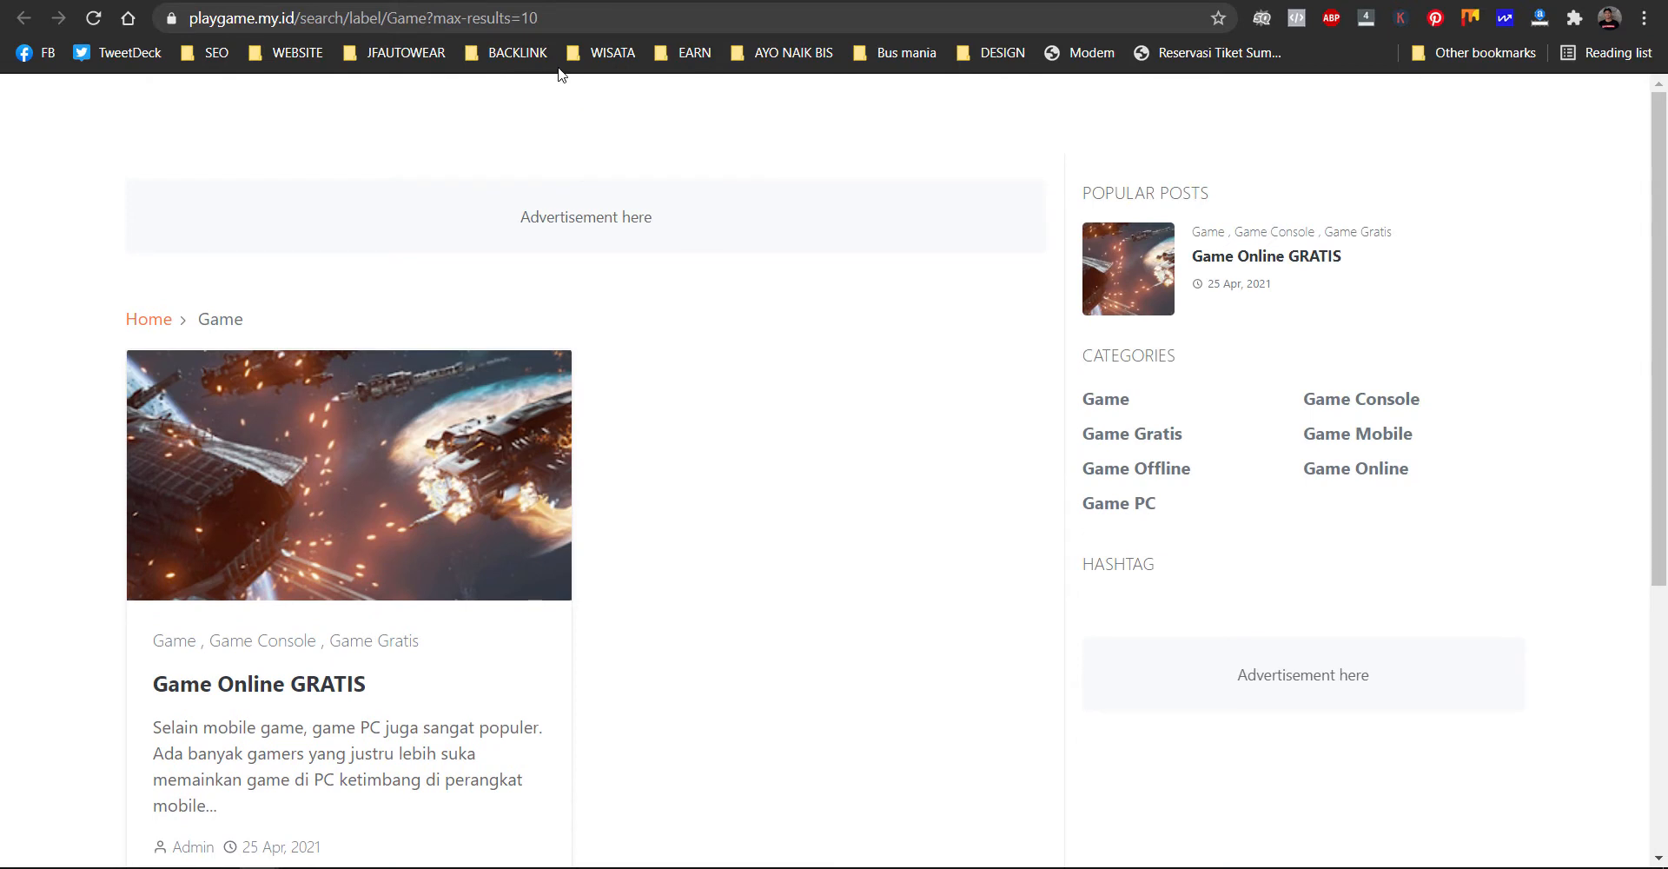
- Copy only the "/search/label/Game?max-results=10" part of the Game category page's address
left_click(557, 22)
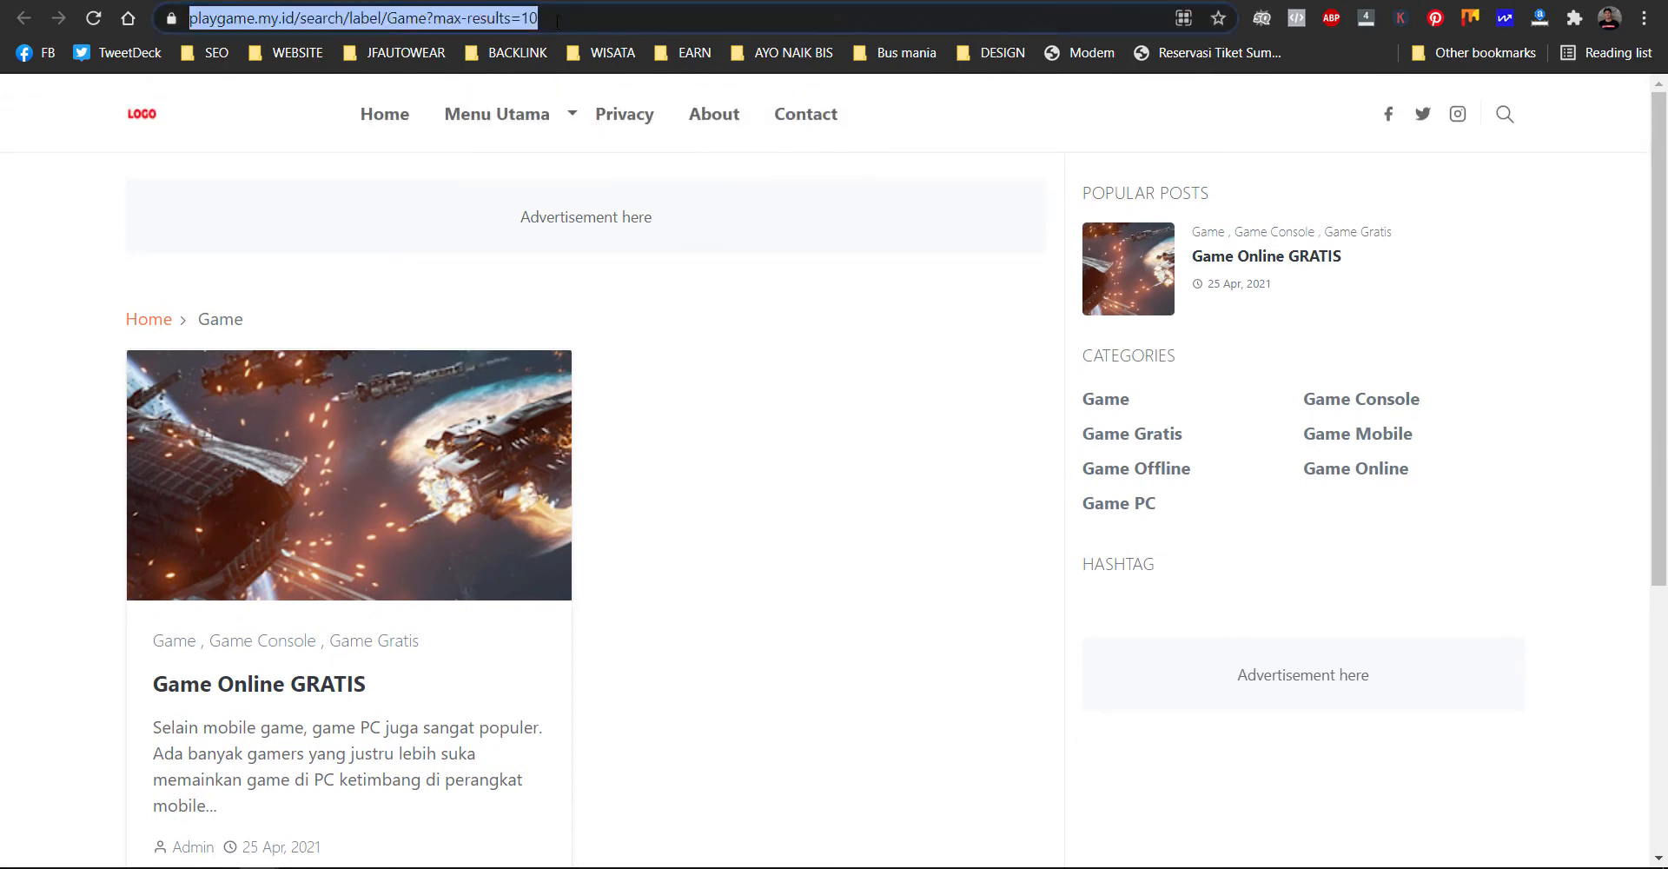
right_click(468, 19)
left_click(439, 19)
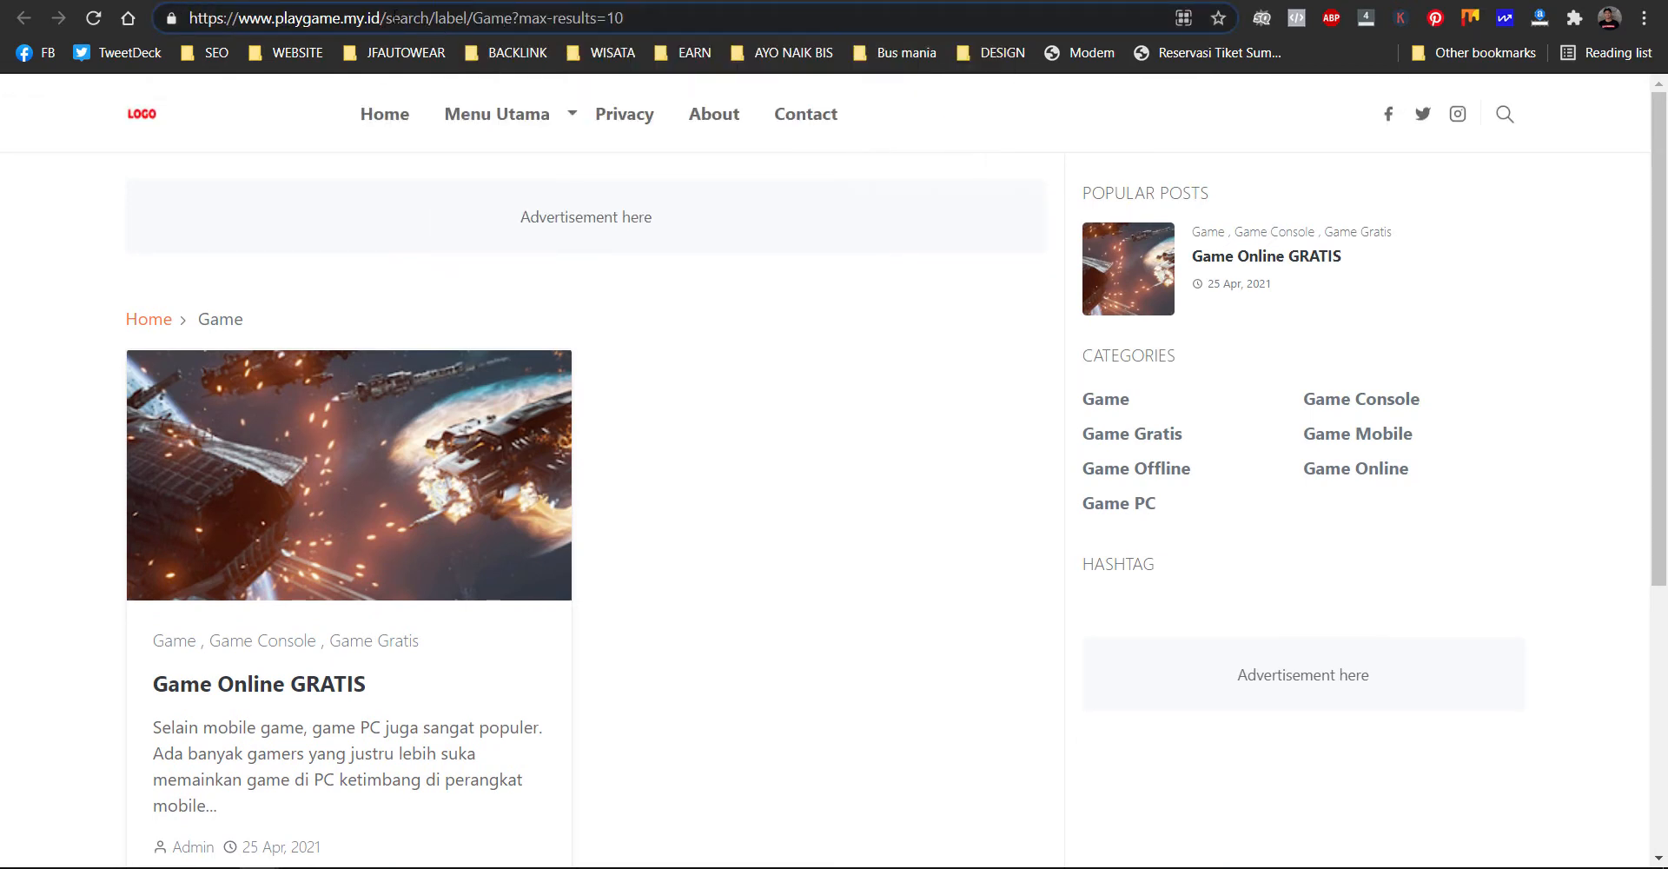
left_click_drag(385, 17, 178, 17)
left_click(387, 17)
left_click_drag(382, 17, 622, 22)
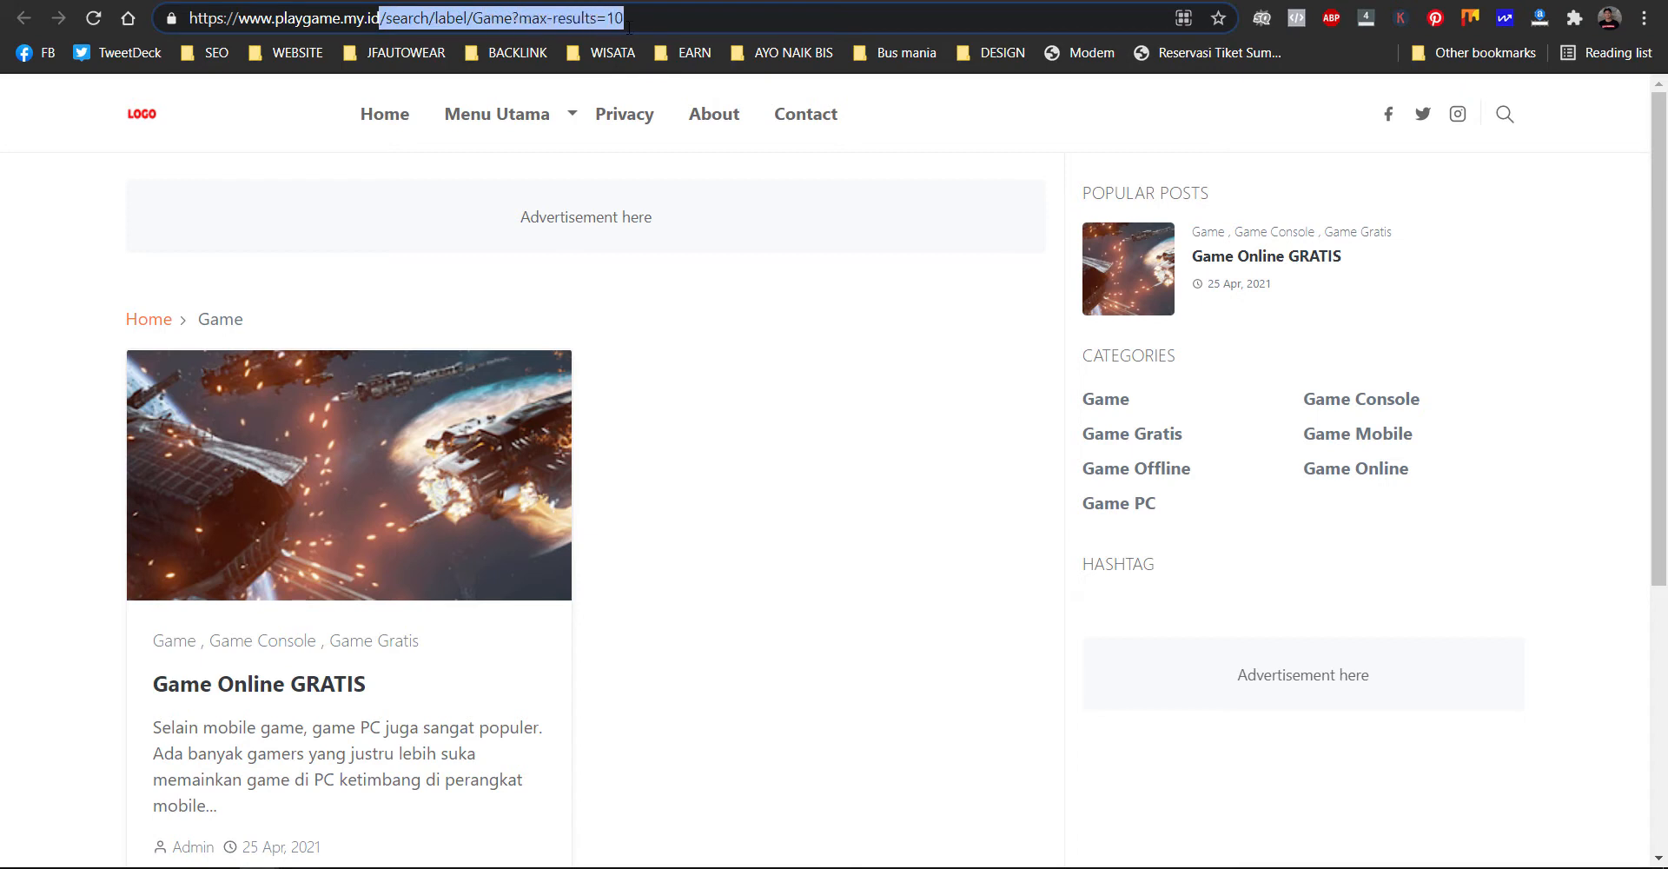
right_click(585, 23)
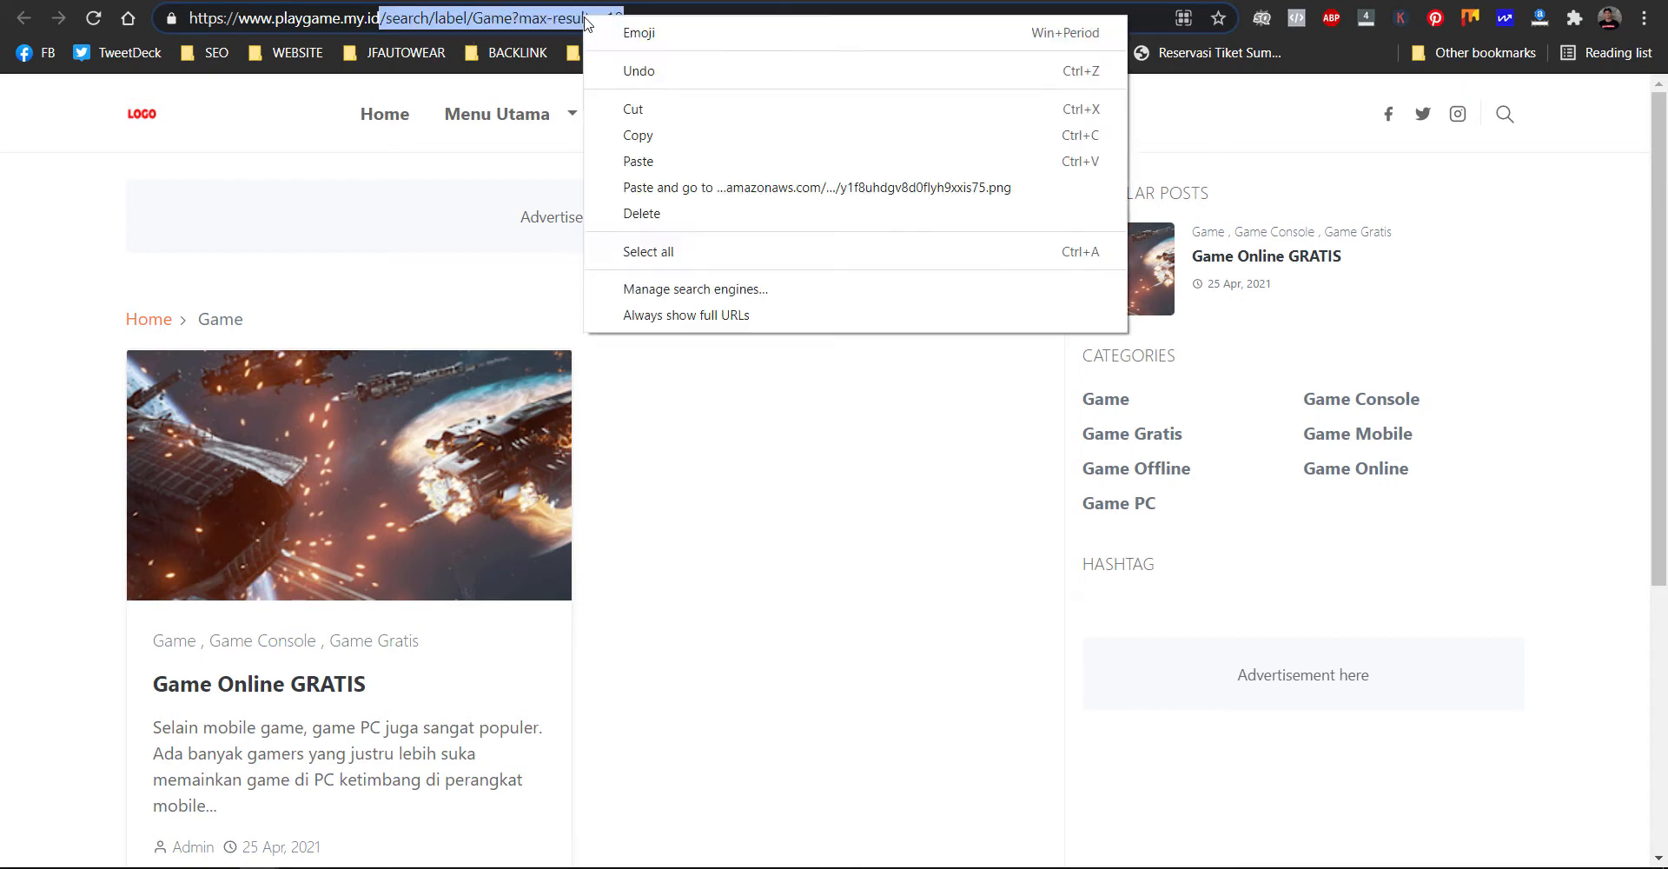
left_click(619, 130)
- Replace the "#" href of the Menu Utama entry in the theme code with "/search/label/Game?max-results=10" and save the theme
key("alt+Tab")
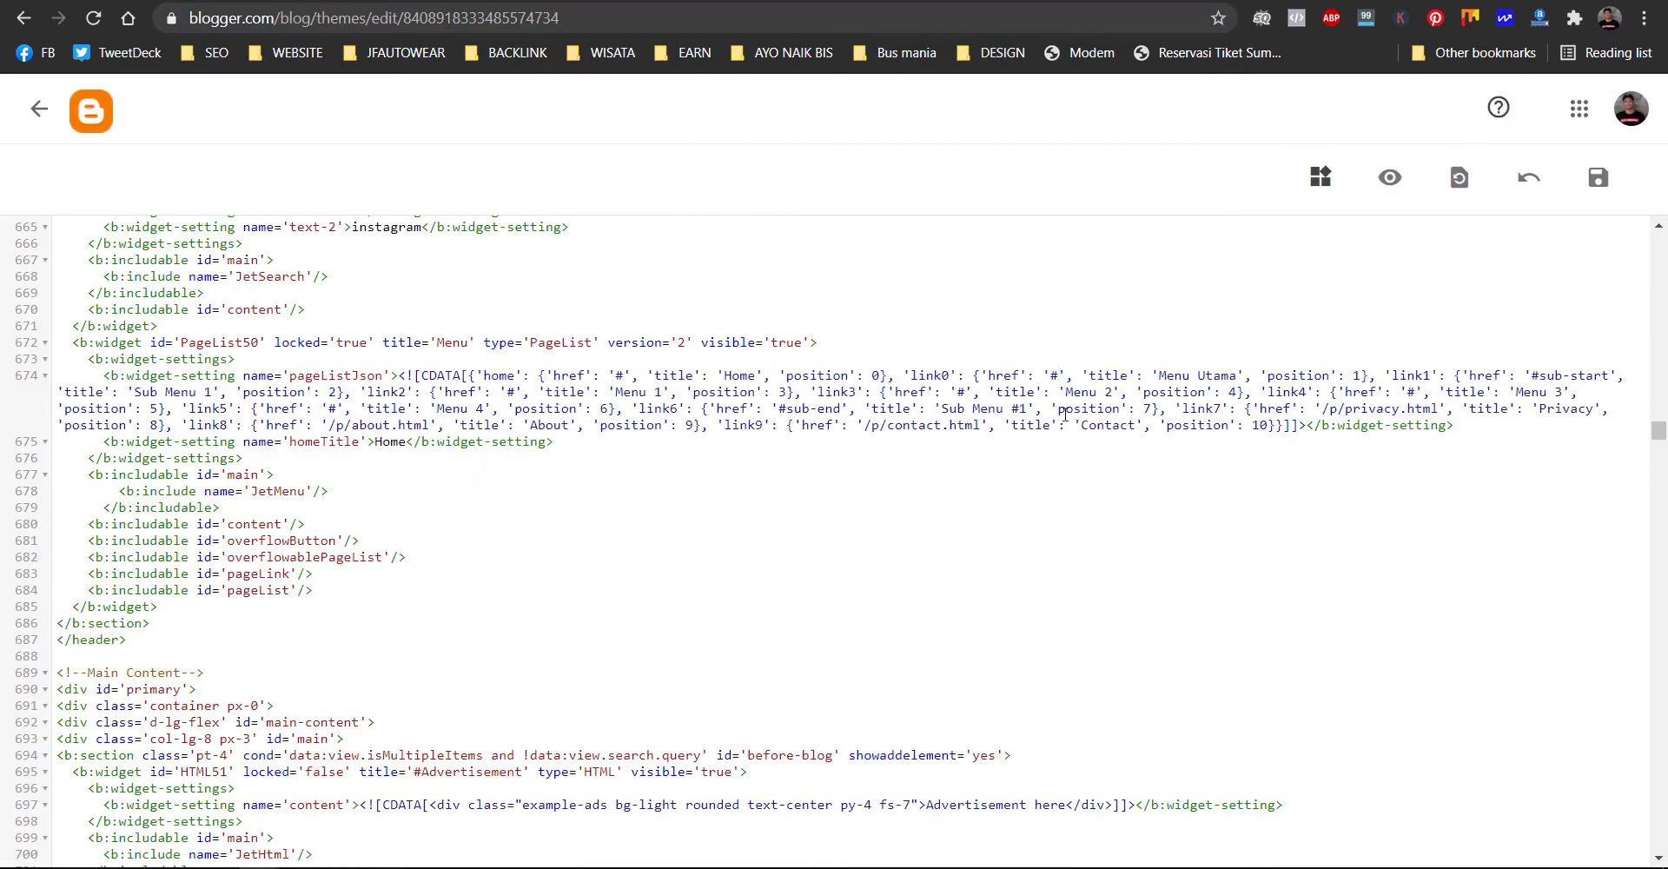
double_click(1053, 374)
right_click(1053, 373)
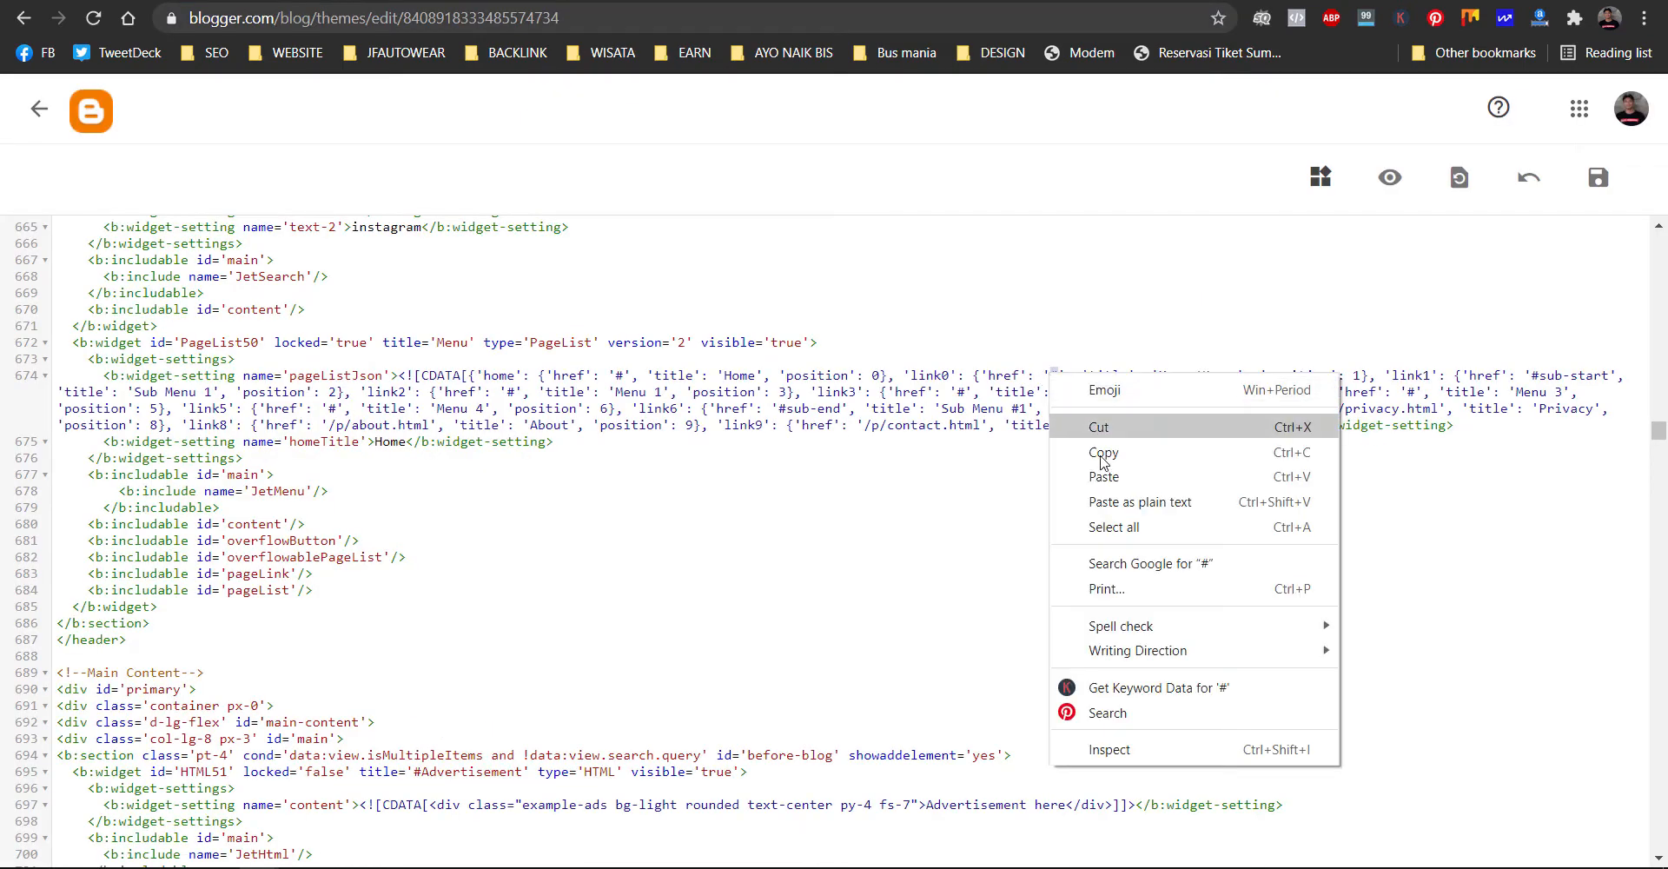
left_click(1115, 474)
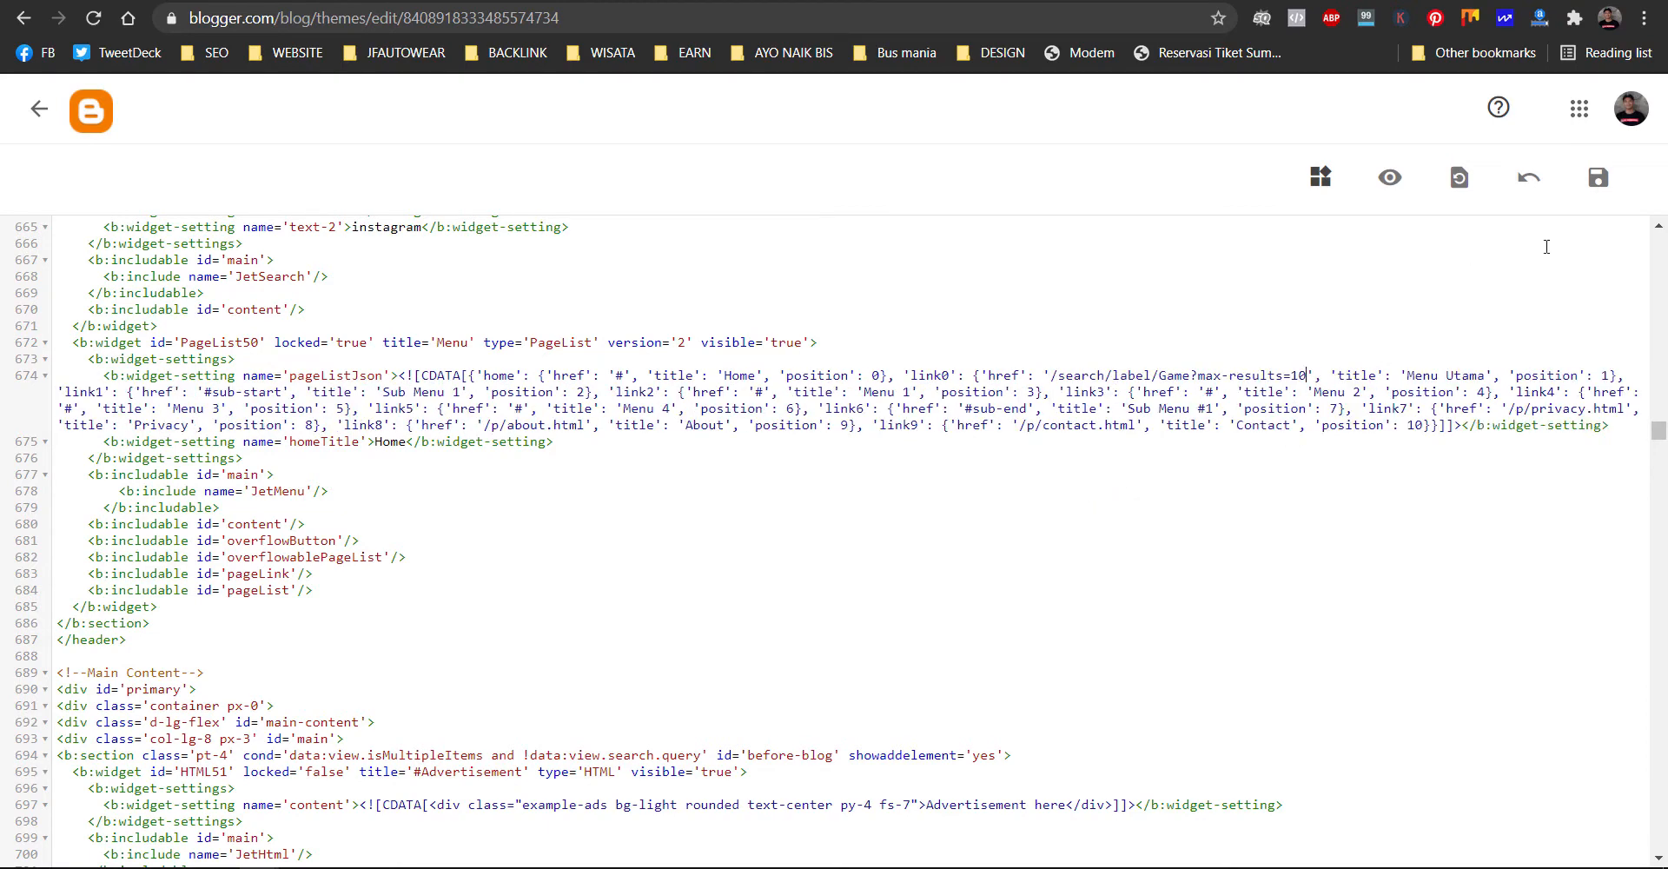
left_click(1598, 179)
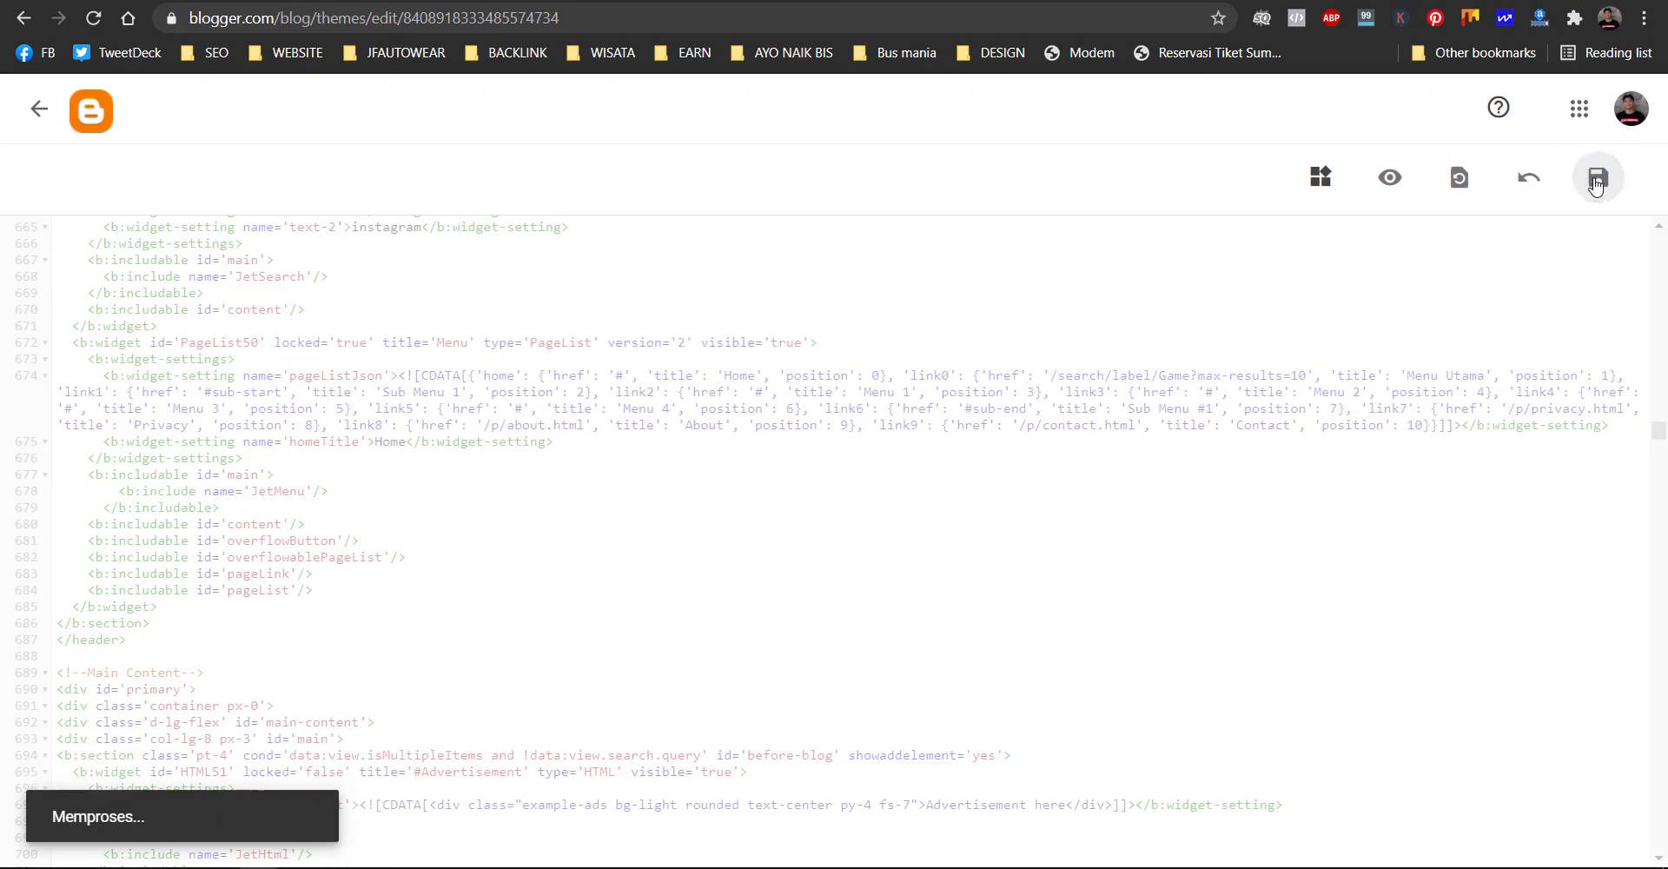
- Open the live blog's homepage, reload it and return to the theme's HTML editor
left_click(131, 2)
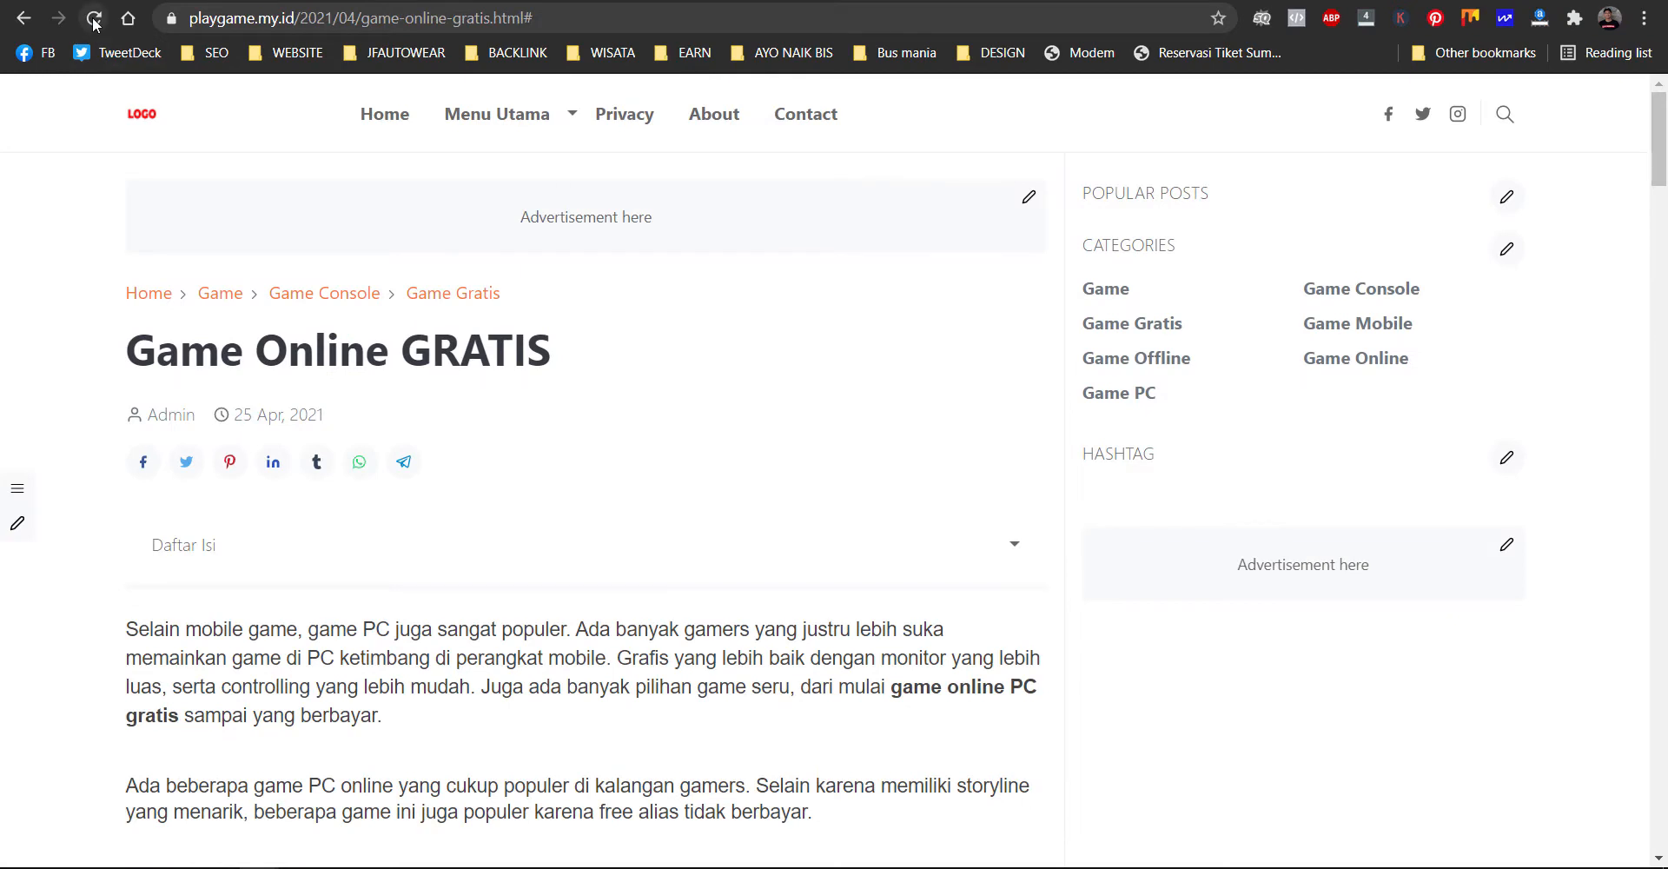
left_click(402, 123)
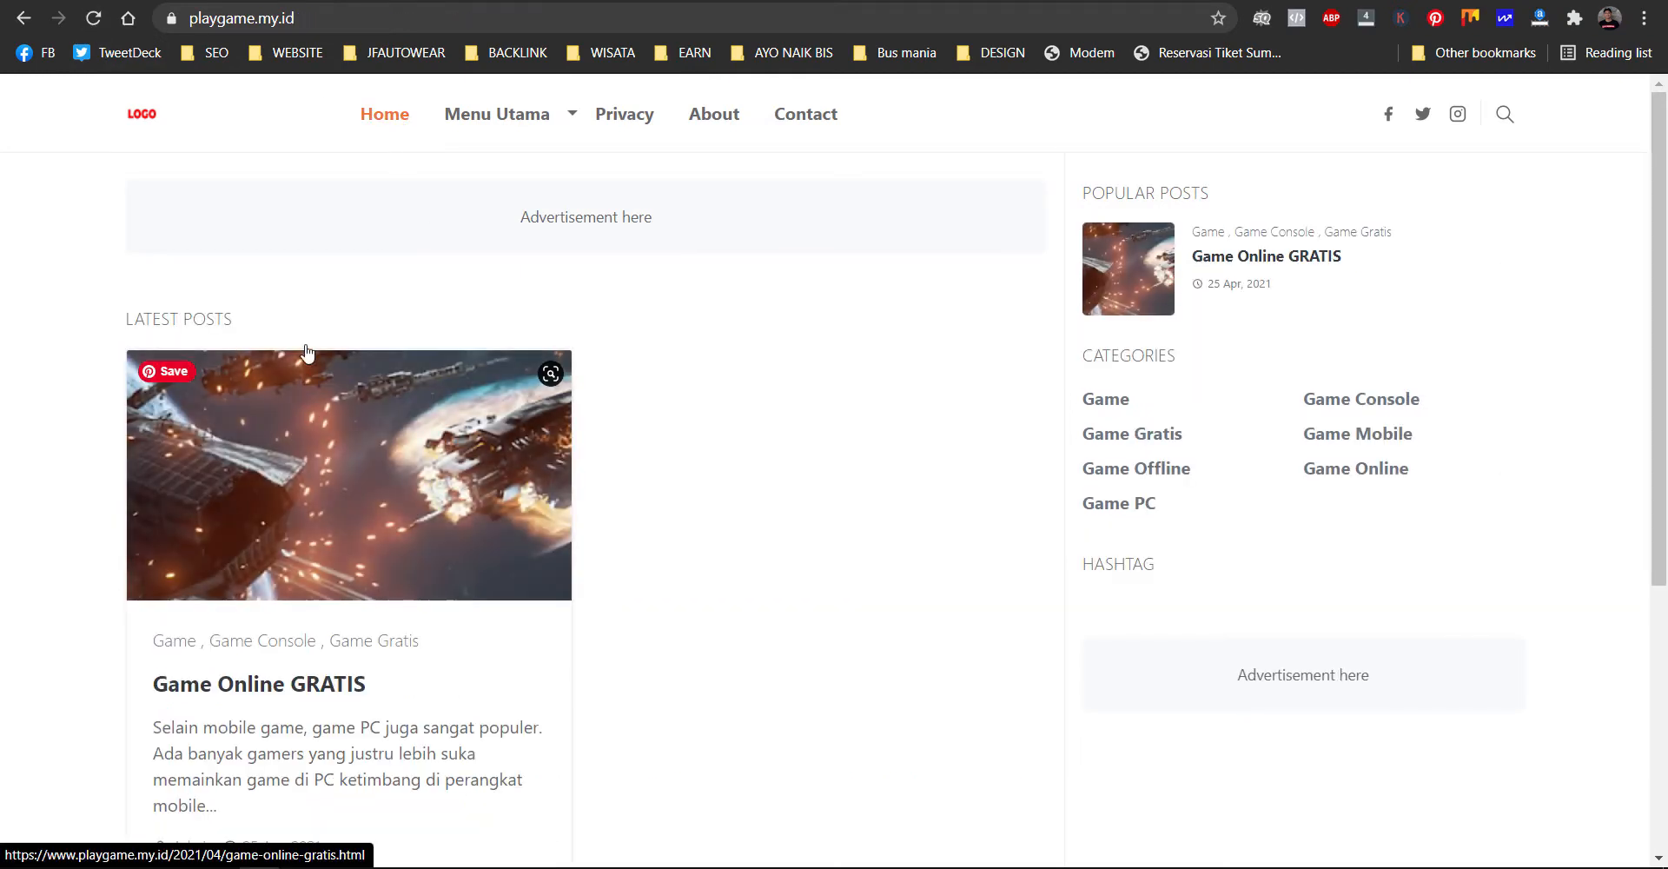
left_click(94, 19)
key("ctrl+Tab")
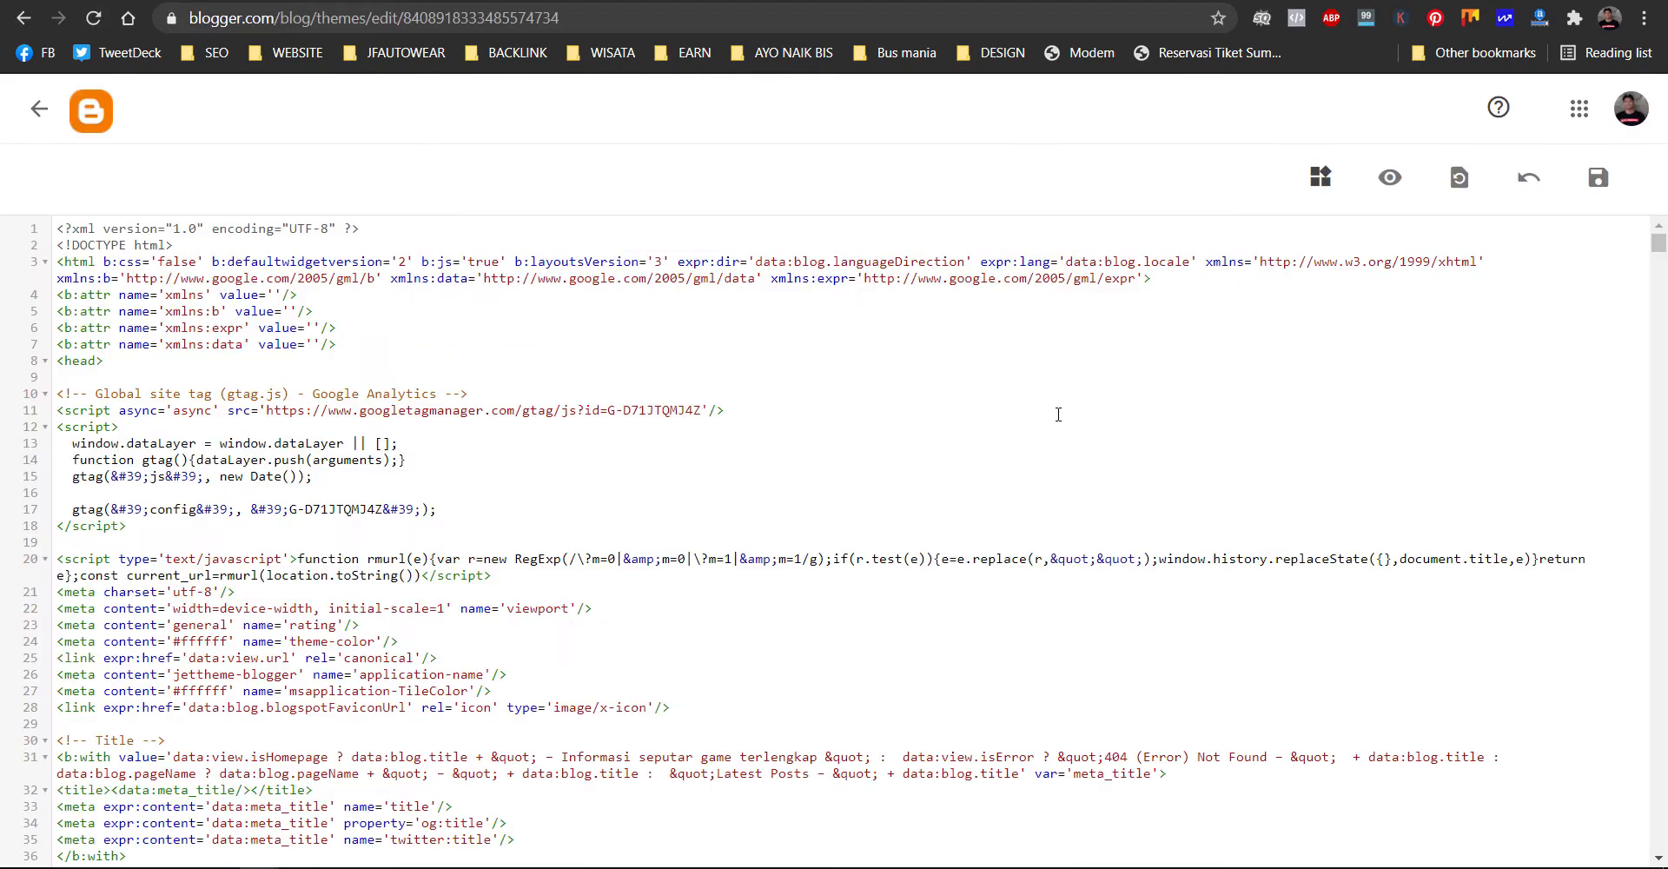
key("ctrl+f")
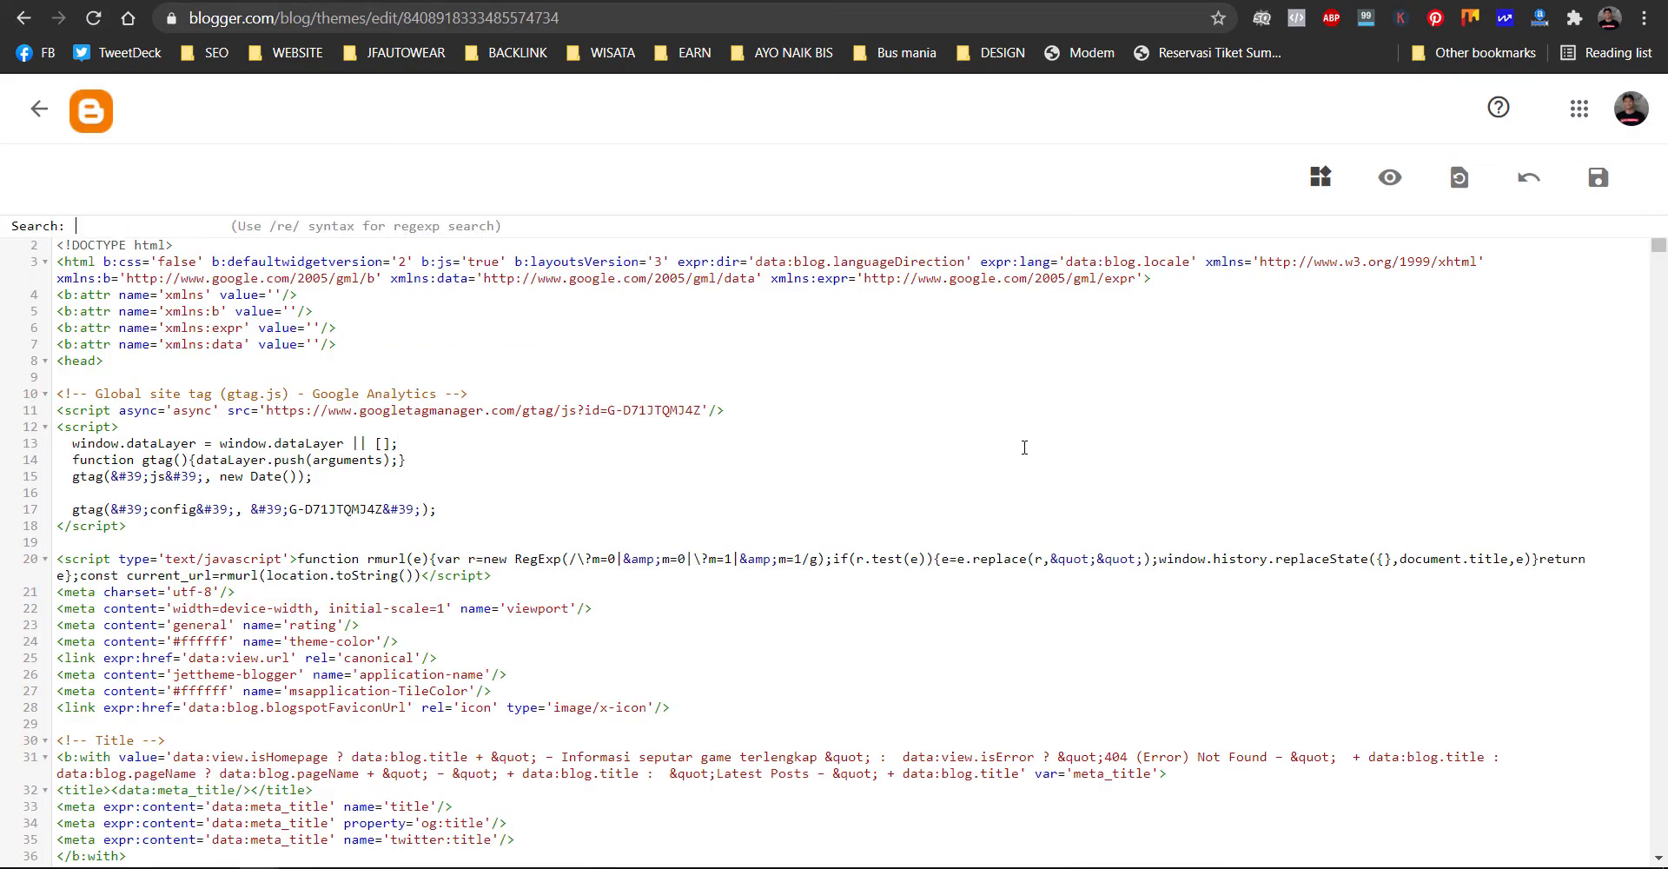
type("Menu u")
type("at")
type("ta")
type("ama")
left_click(549, 378)
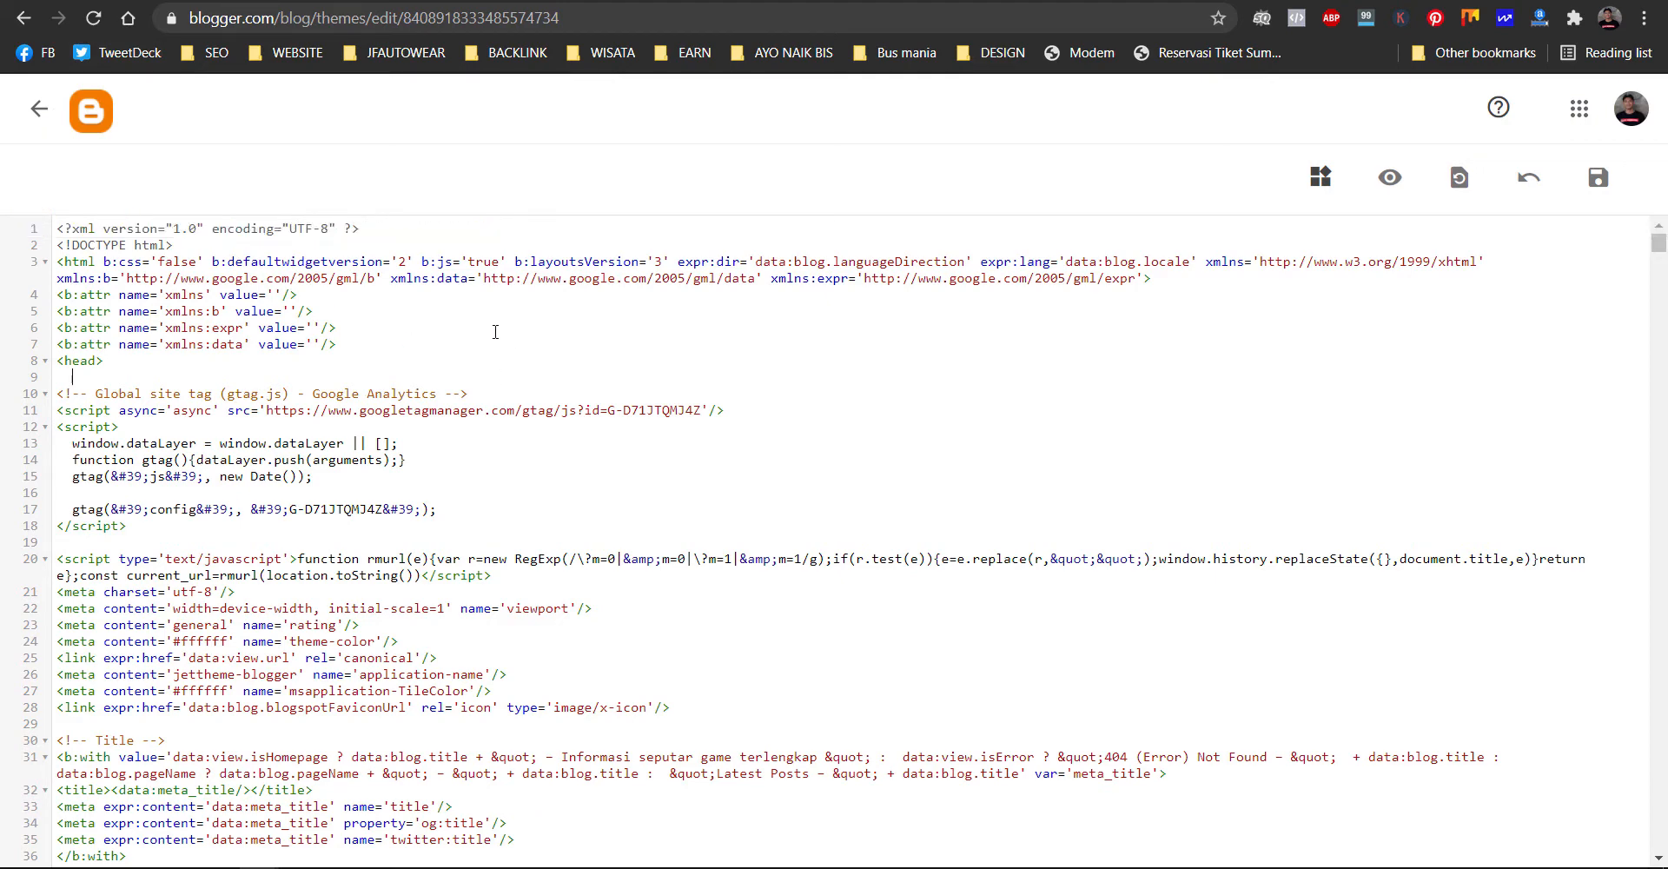
- Search the theme code for "menu utama" and review its link0 entry in the PageList50 widget
key("ctrl+f")
type("menu ")
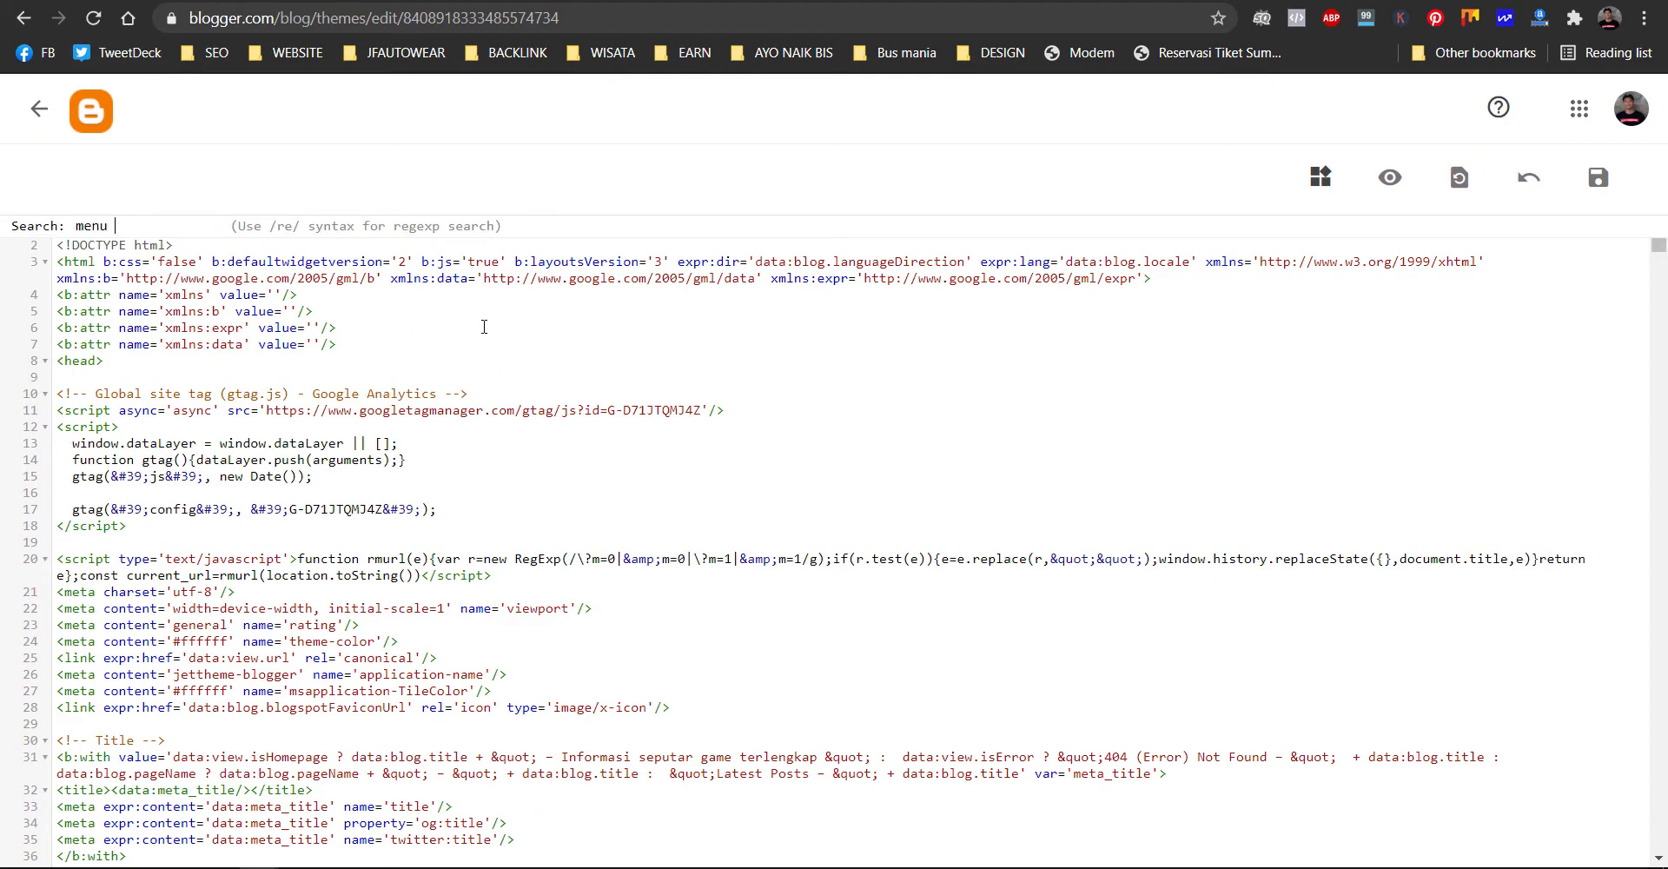
type("utama")
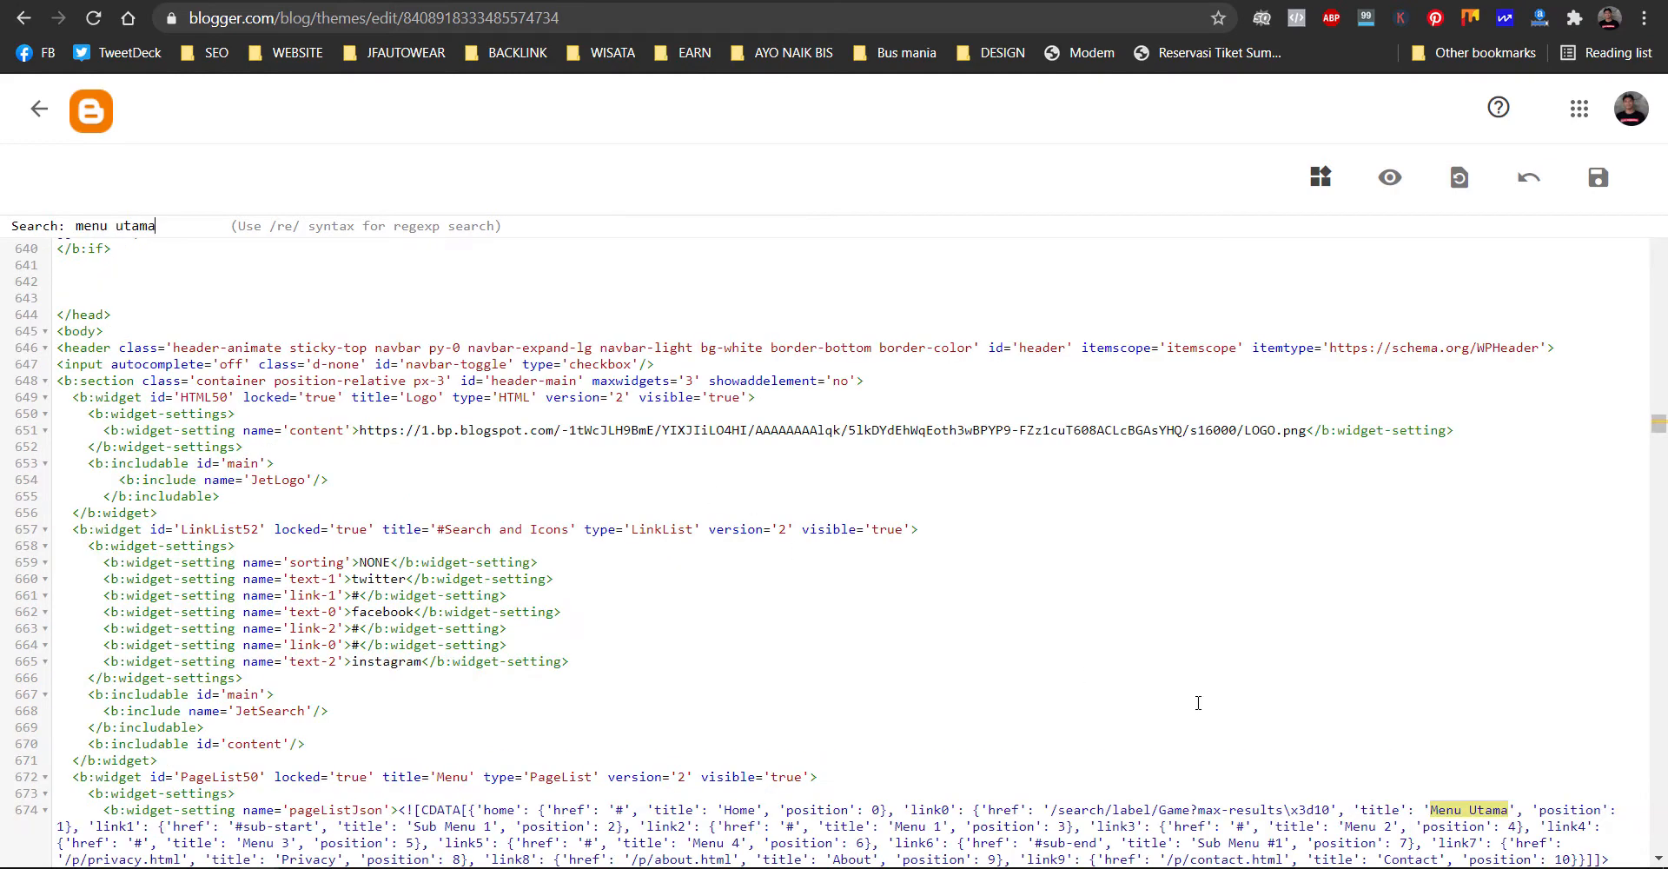
scroll(1260, 695, "down", 3)
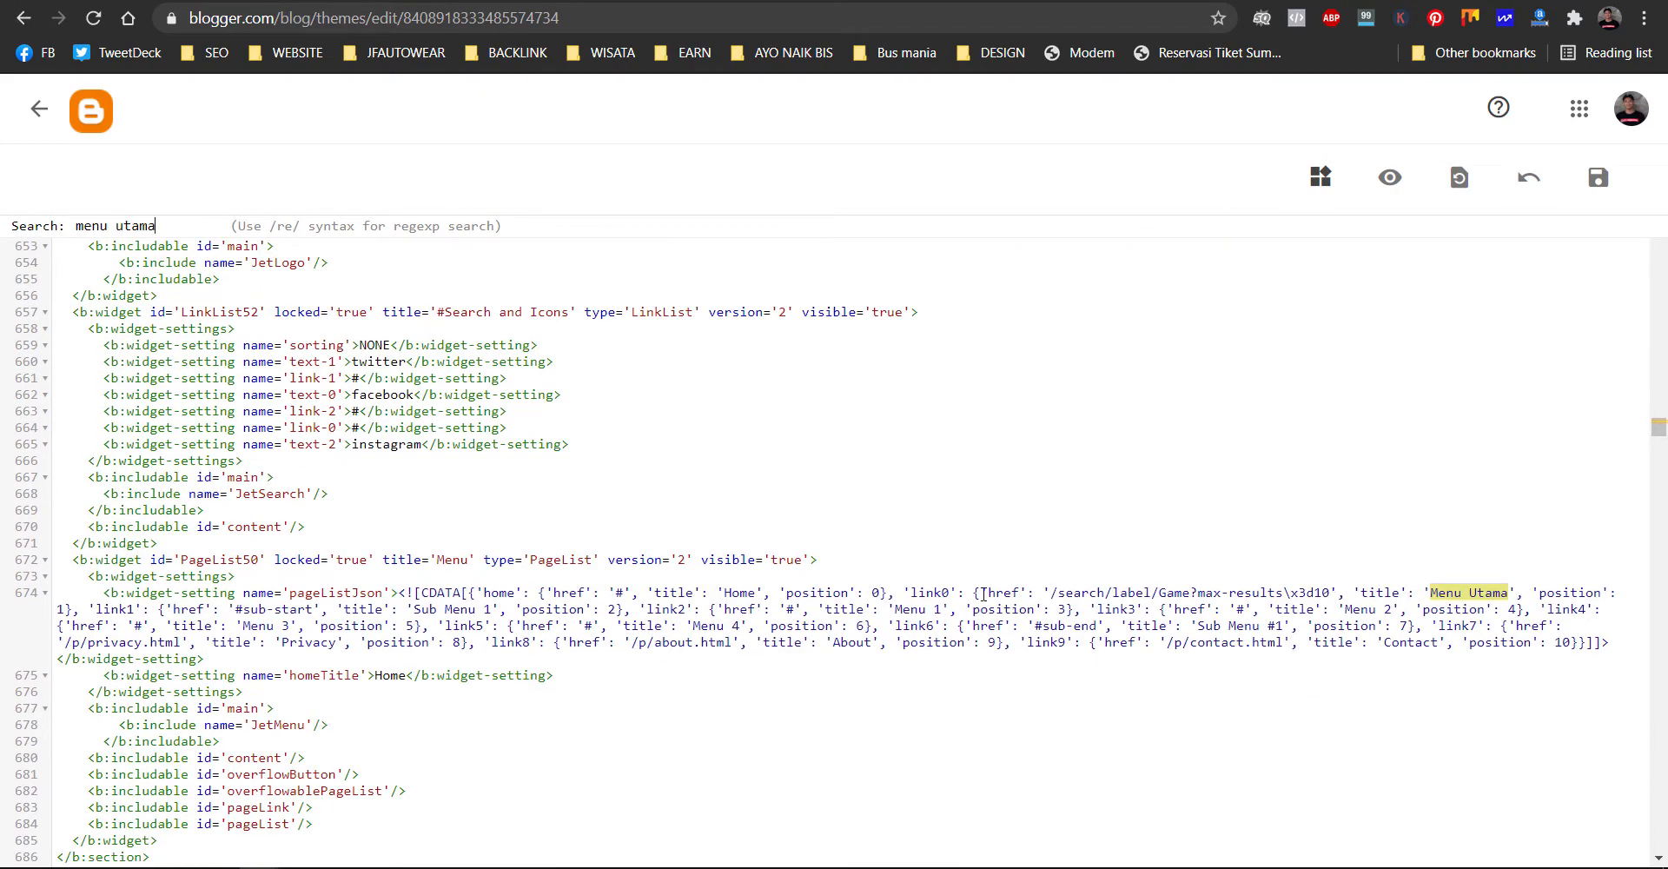
left_click_drag(975, 593, 1603, 592)
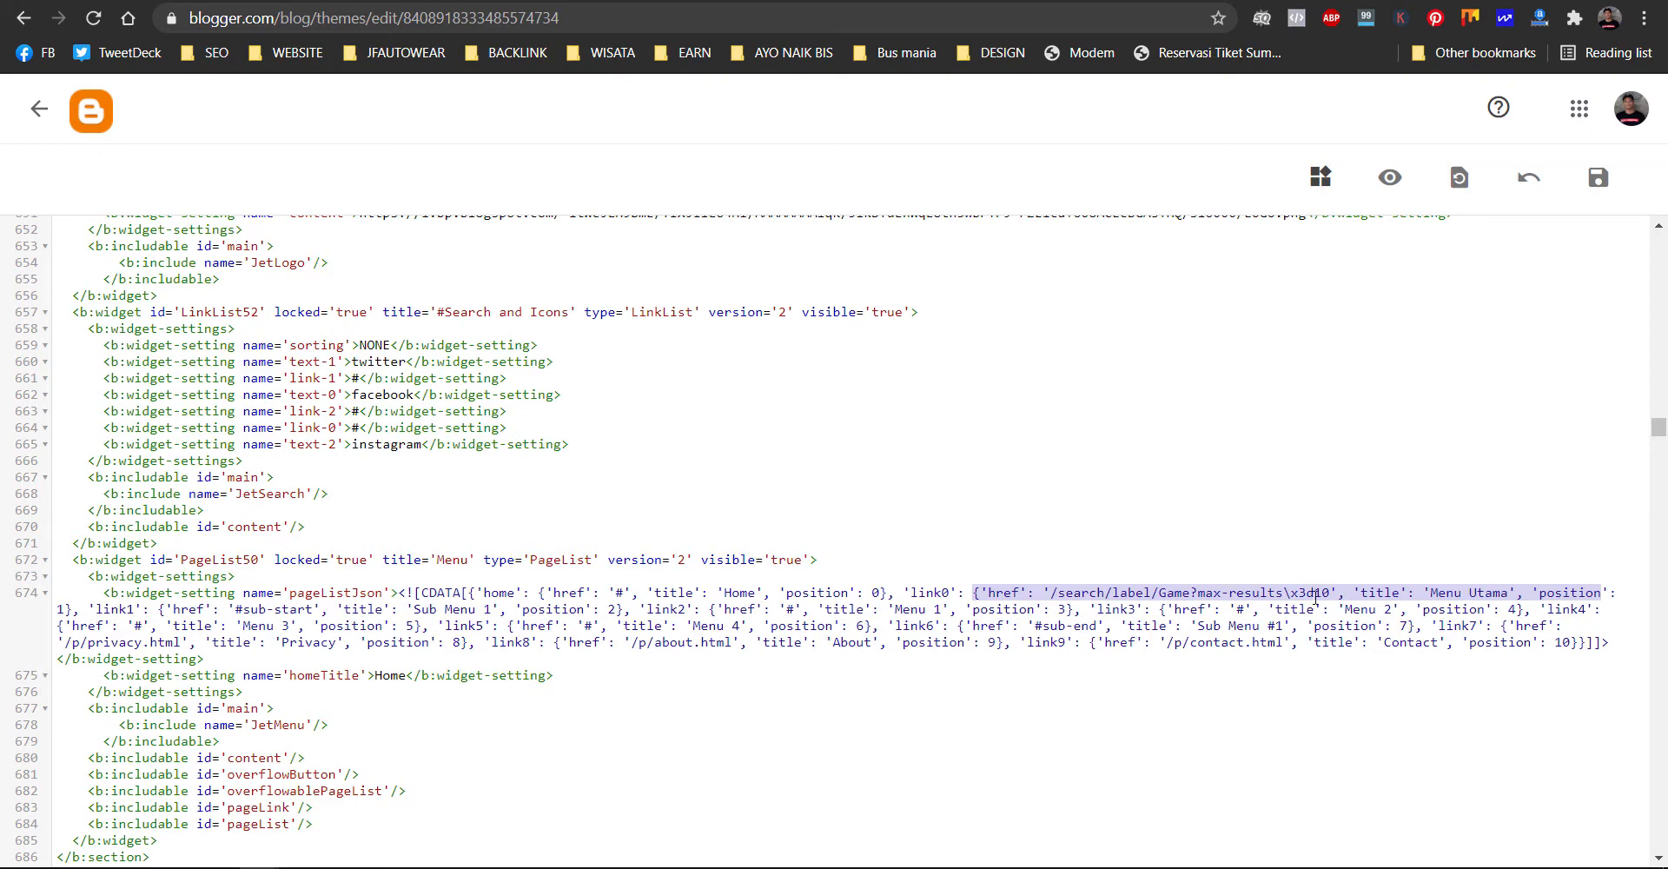
- Change the link0 menu entry's title from "Menu Utama" to "GAME" and save the theme
left_click(1512, 592)
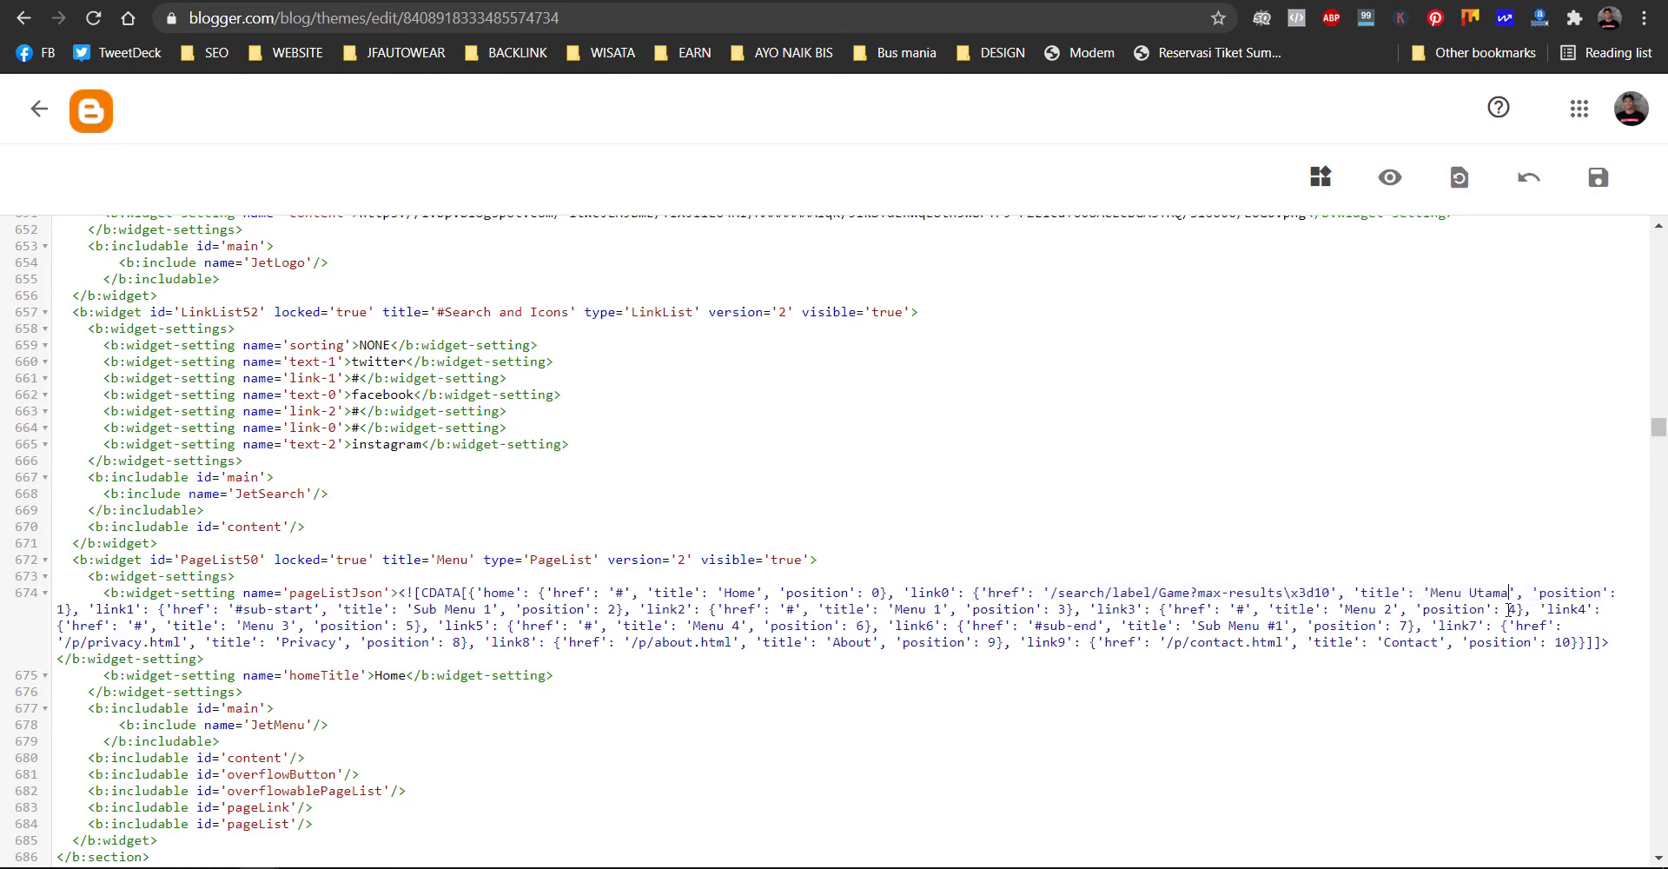
key("BackSpace")
key("BackSpace")
key("BackSpace")
key("BackSpace")
key("BackSpace")
key("BackSpace")
key("BackSpace")
key("BackSpace")
key("BackSpace")
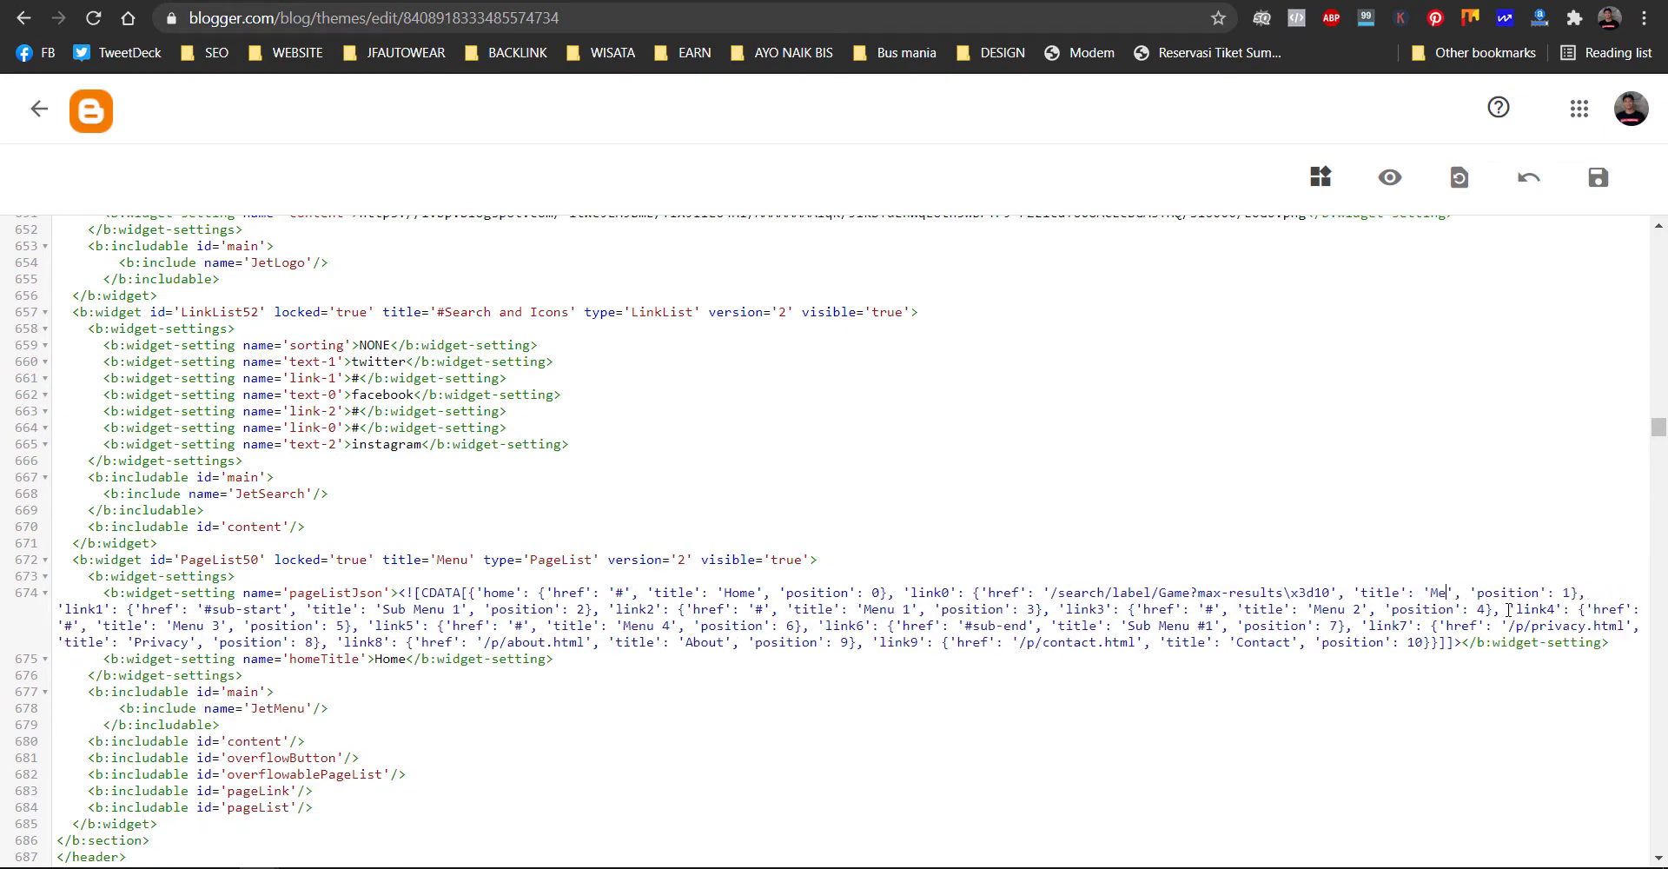
key("BackSpace")
type("GAME")
left_click(1599, 178)
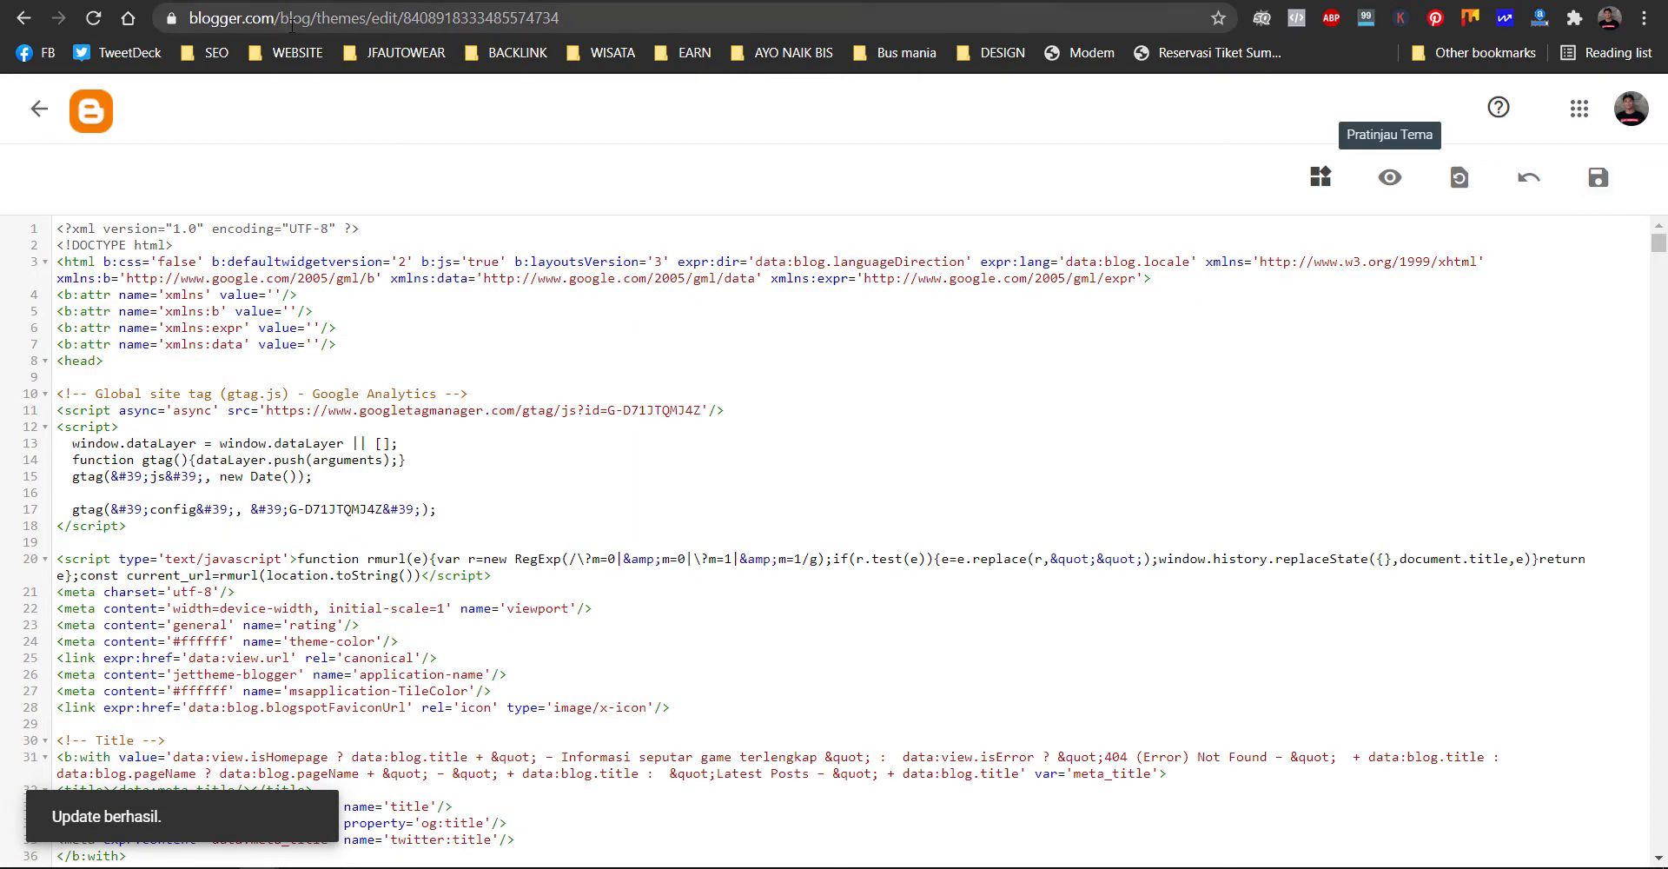
- Reload the live blog's homepage and test the GAME menu link by opening its page
key("ctrl+Tab")
left_click(93, 18)
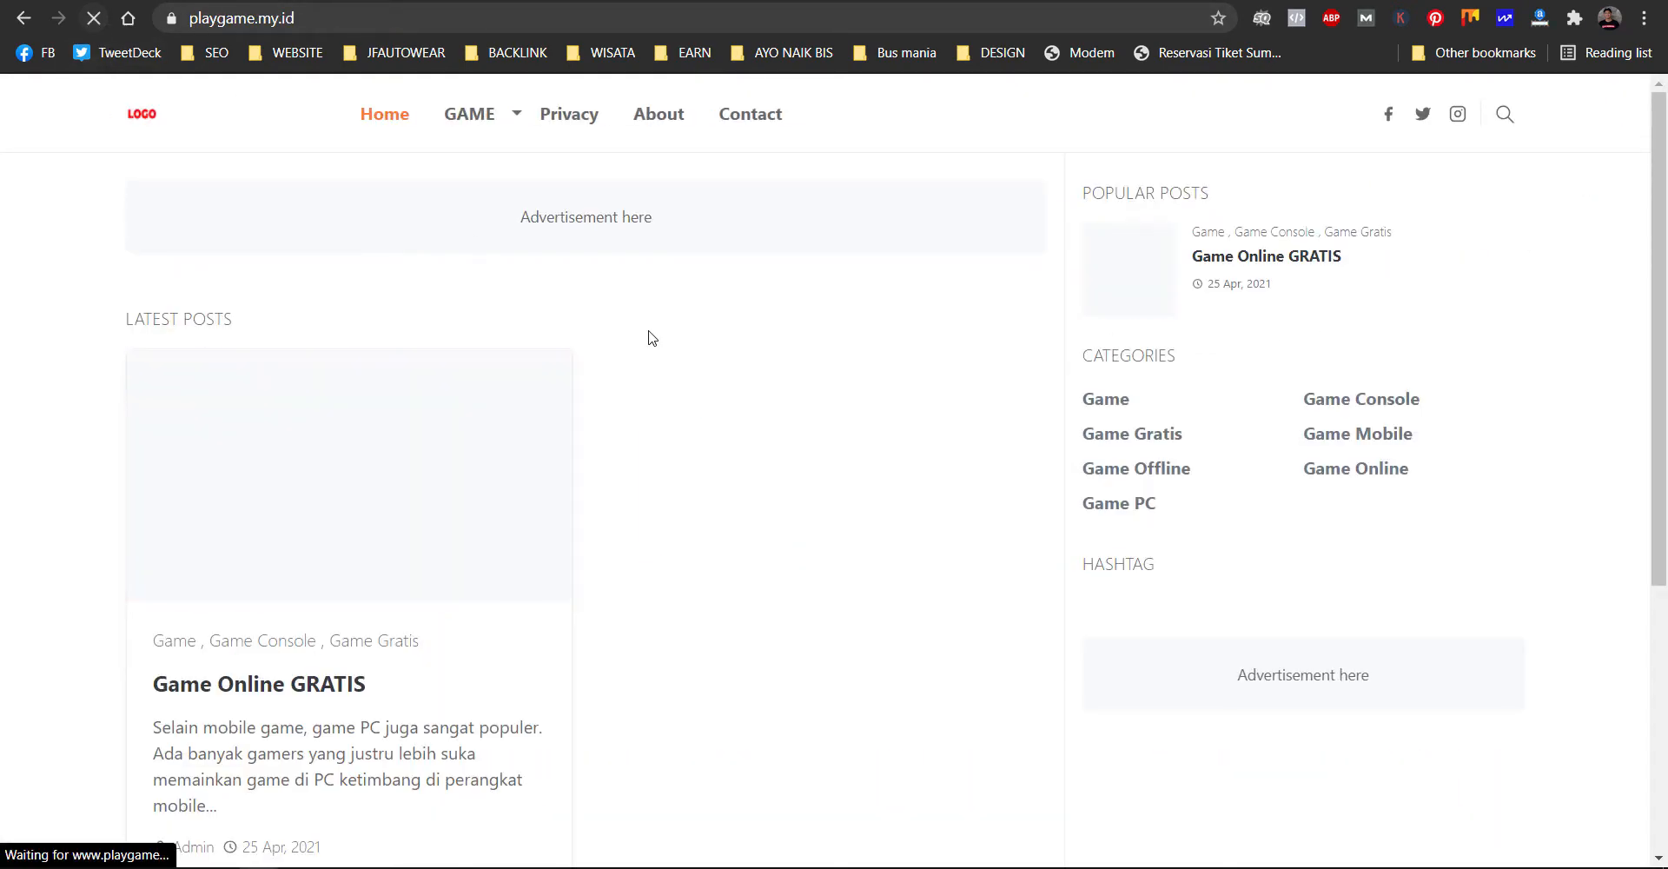
mouse_move(487, 123)
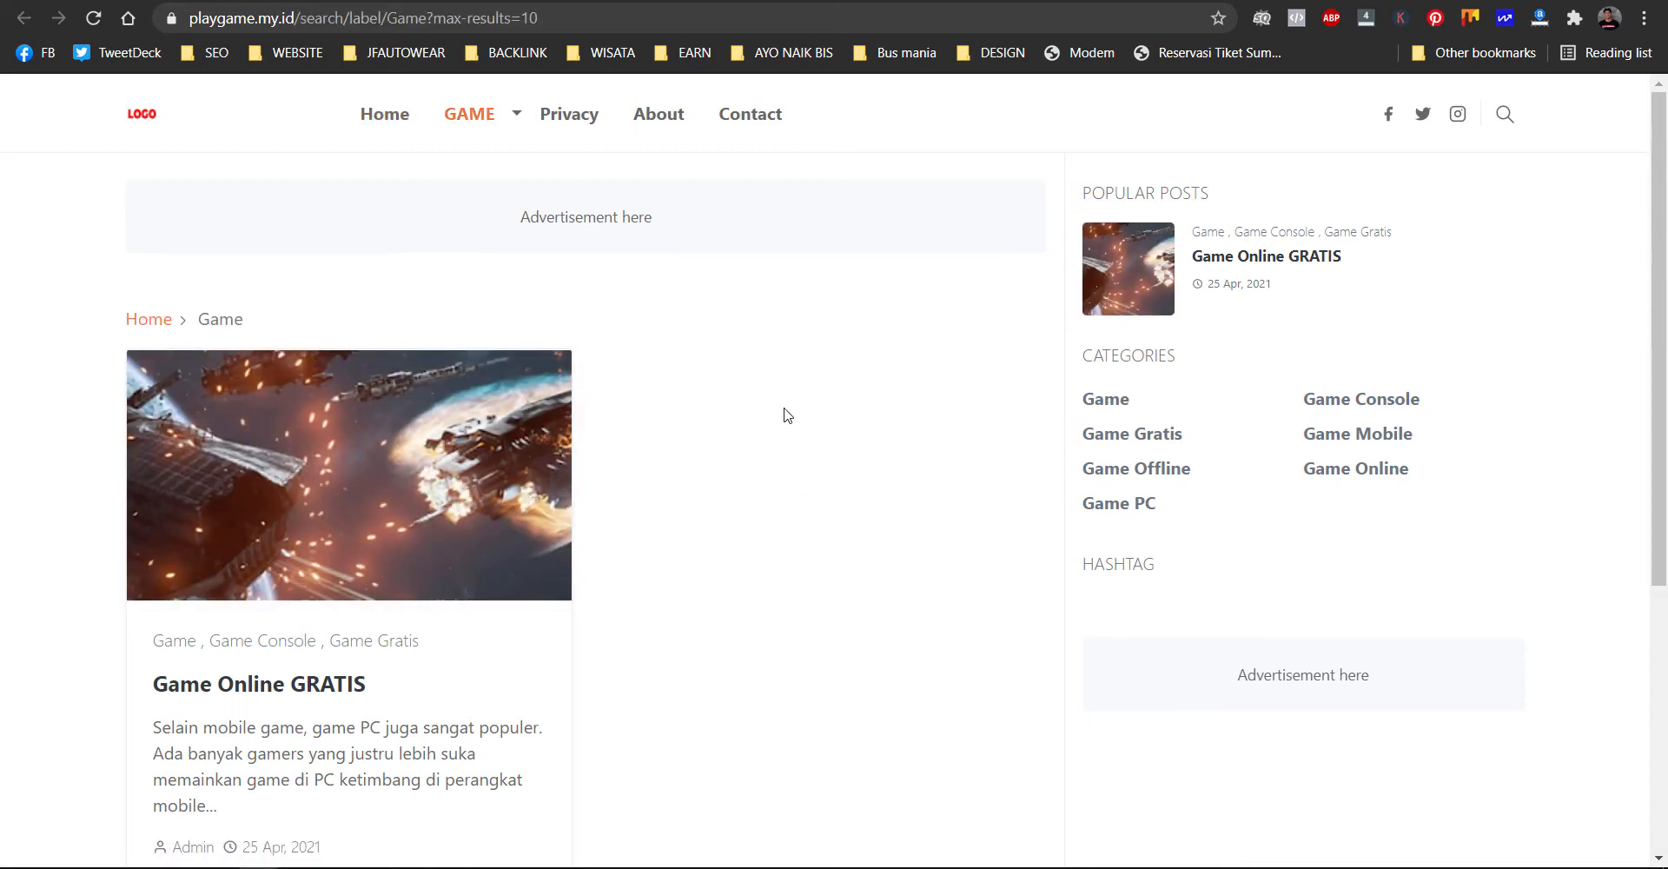
- Test the live blog's Home and GAME menu links, checking the GAME page's address path and its dropdown submenu entries
left_click(384, 114)
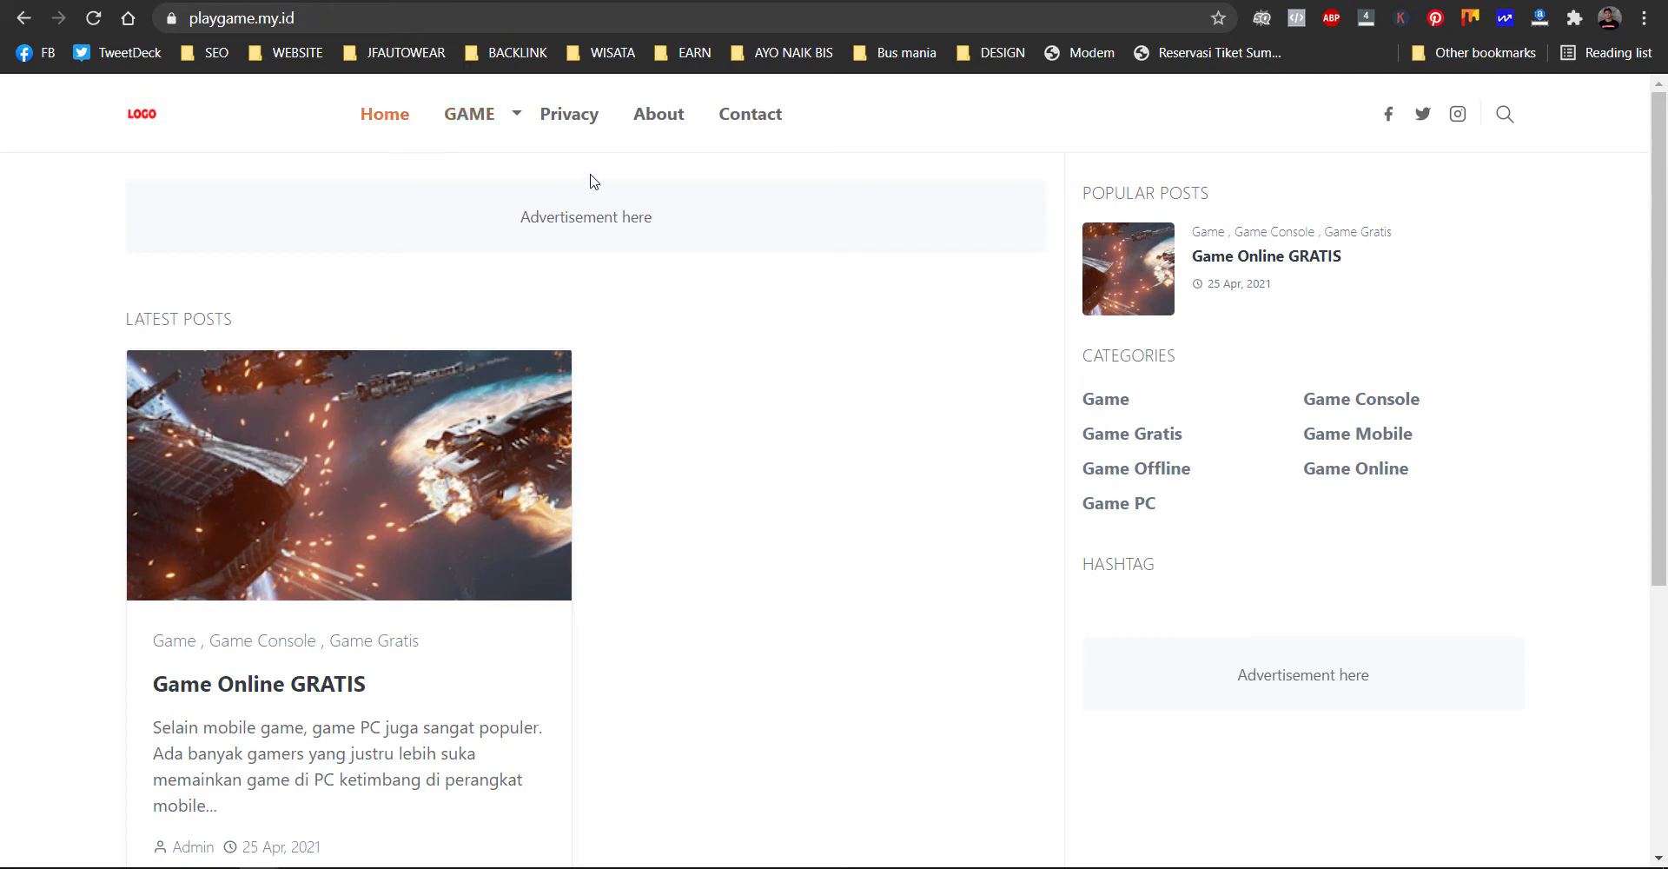
left_click(480, 124)
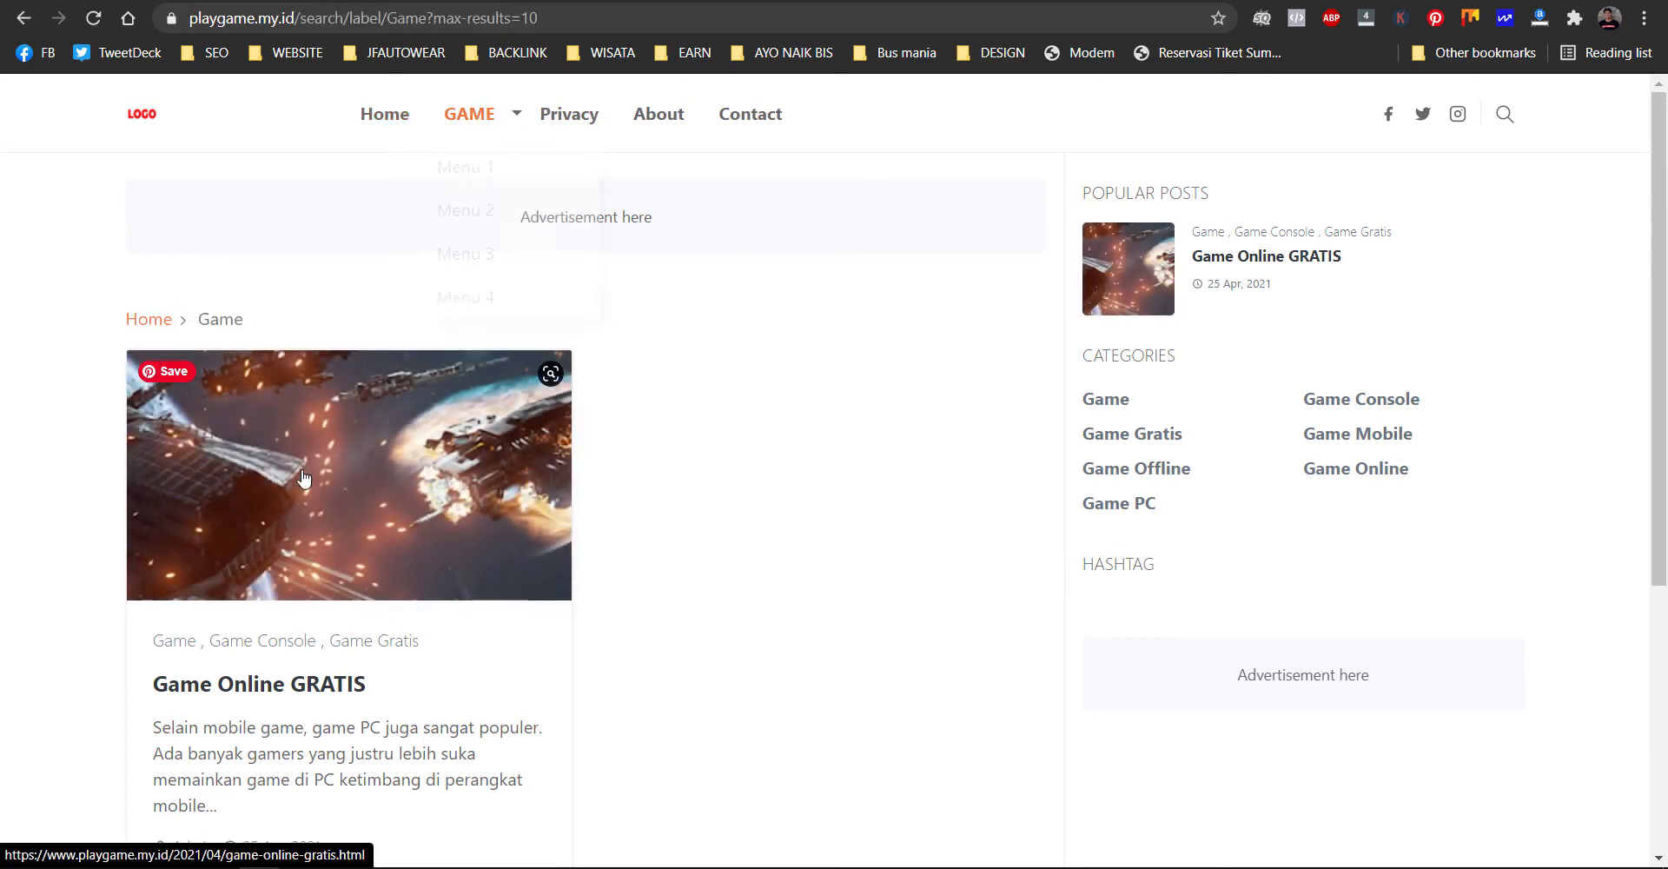
left_click(390, 109)
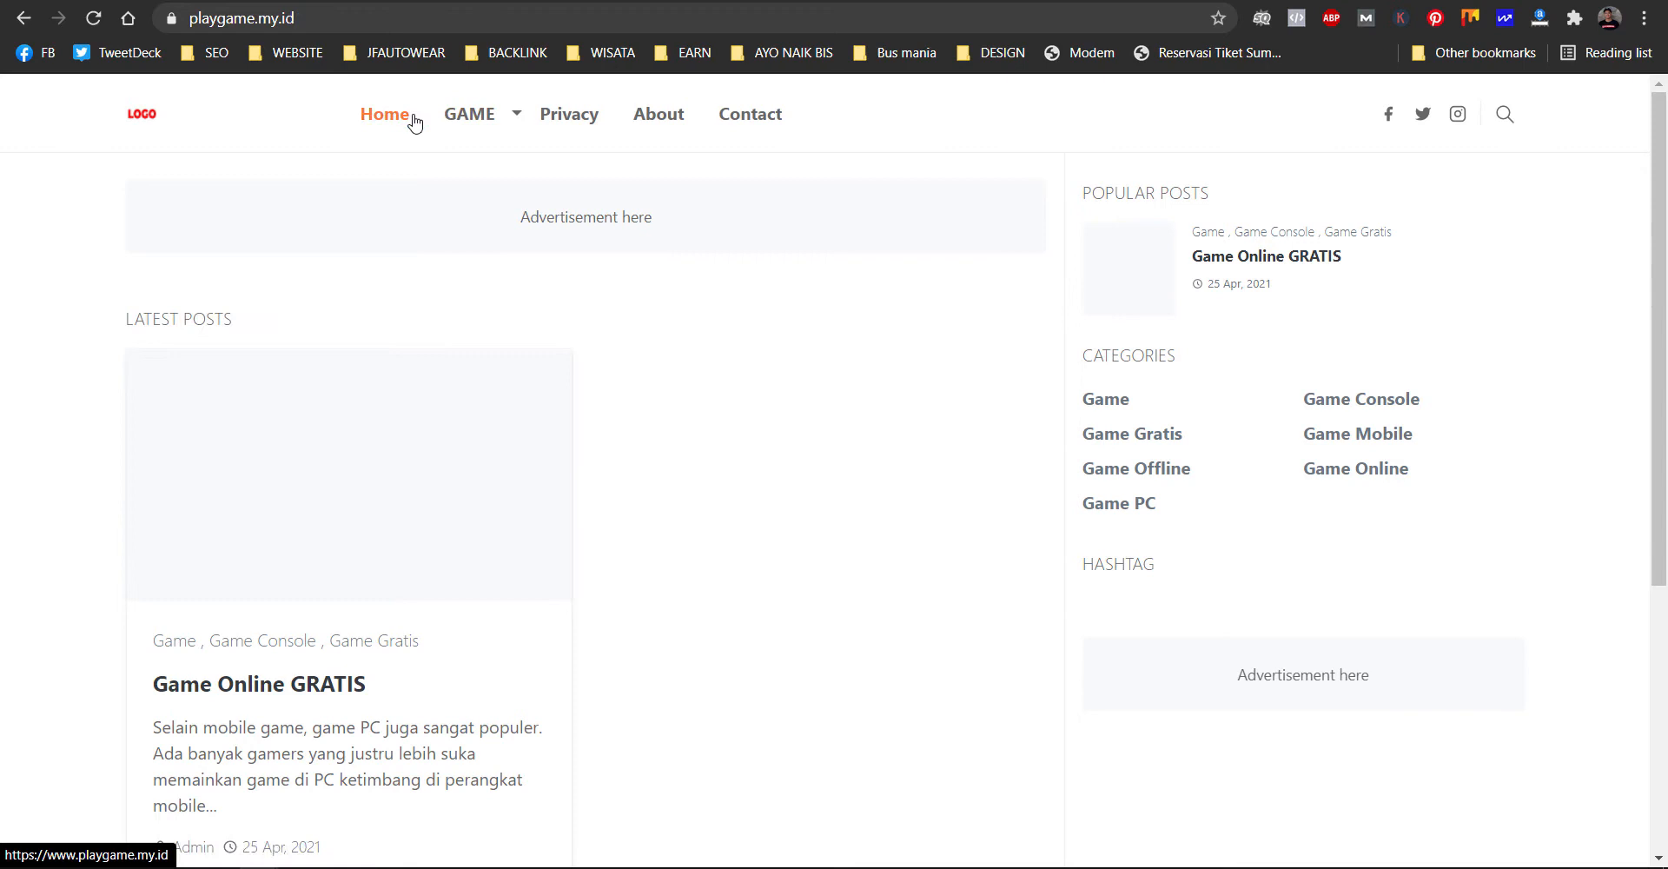
left_click(493, 118)
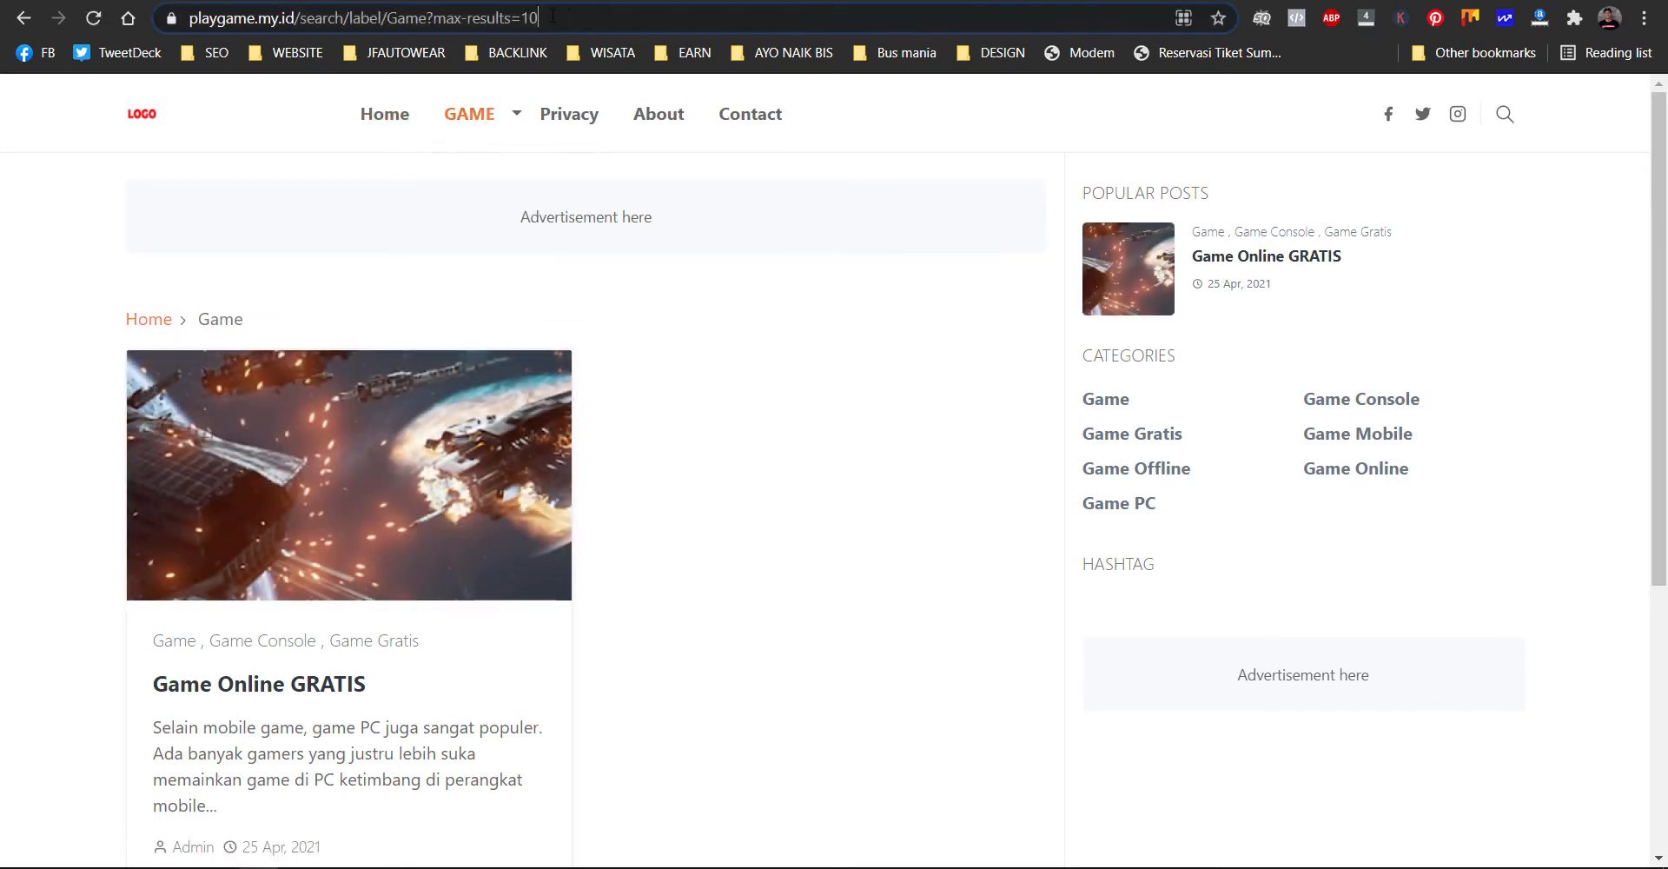
left_click_drag(539, 18, 301, 18)
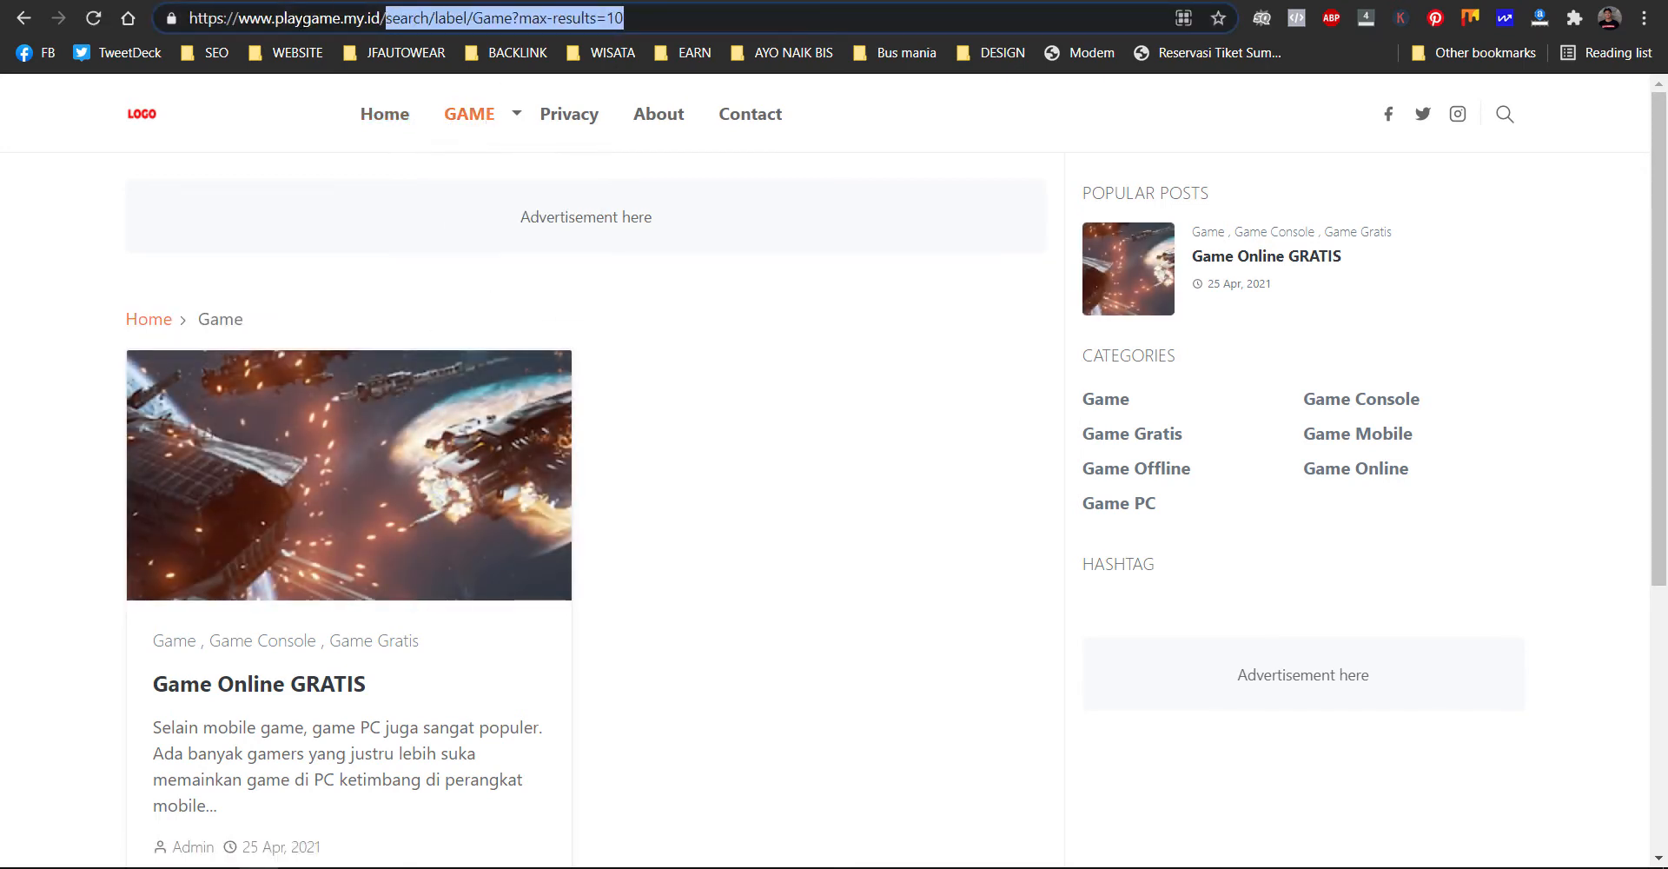
left_click(727, 427)
mouse_move(494, 120)
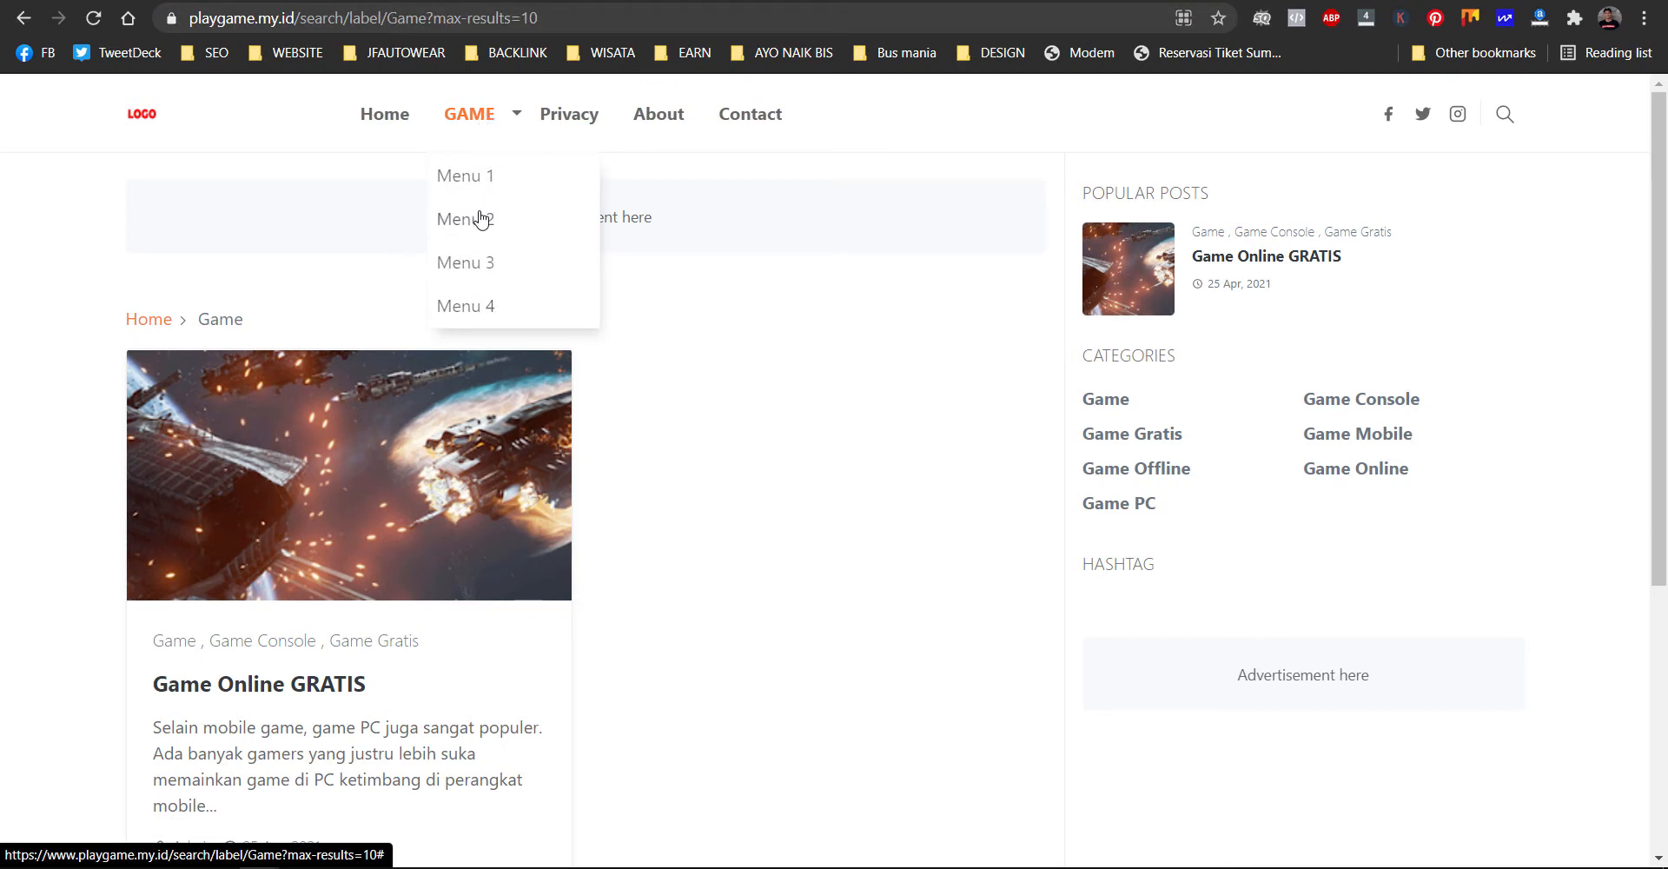
- Return to the theme's HTML editor and search the code for "menu 1" to locate the submenu entries in the PageList50 widget
left_click(486, 1)
left_click(569, 410)
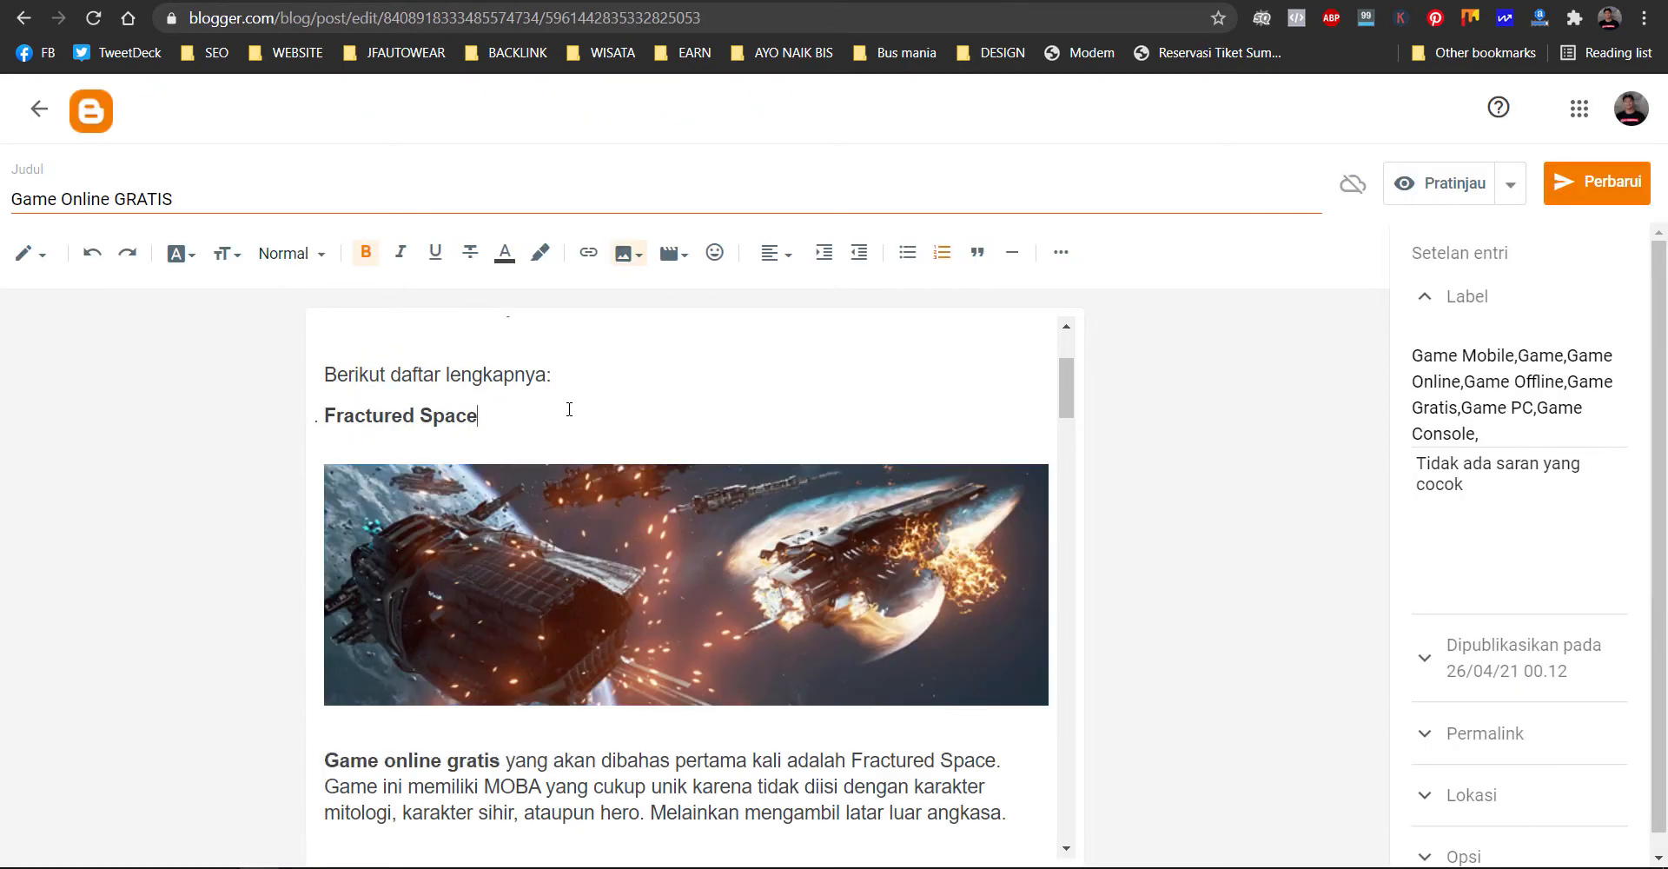
left_click(260, 2)
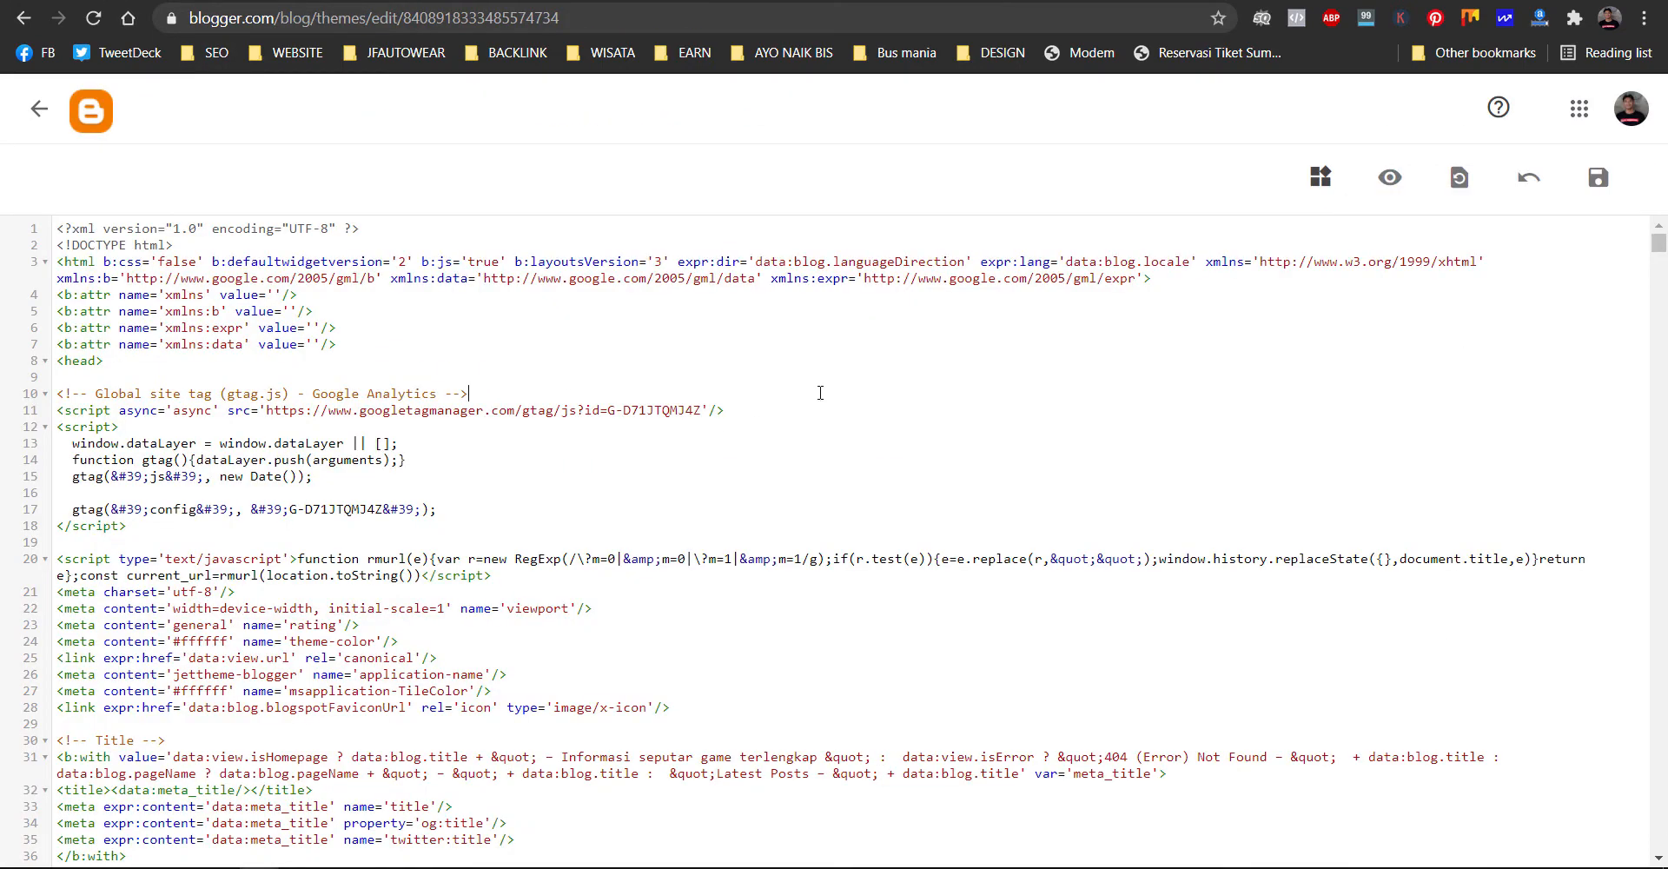
key("ctrl+f")
type("me")
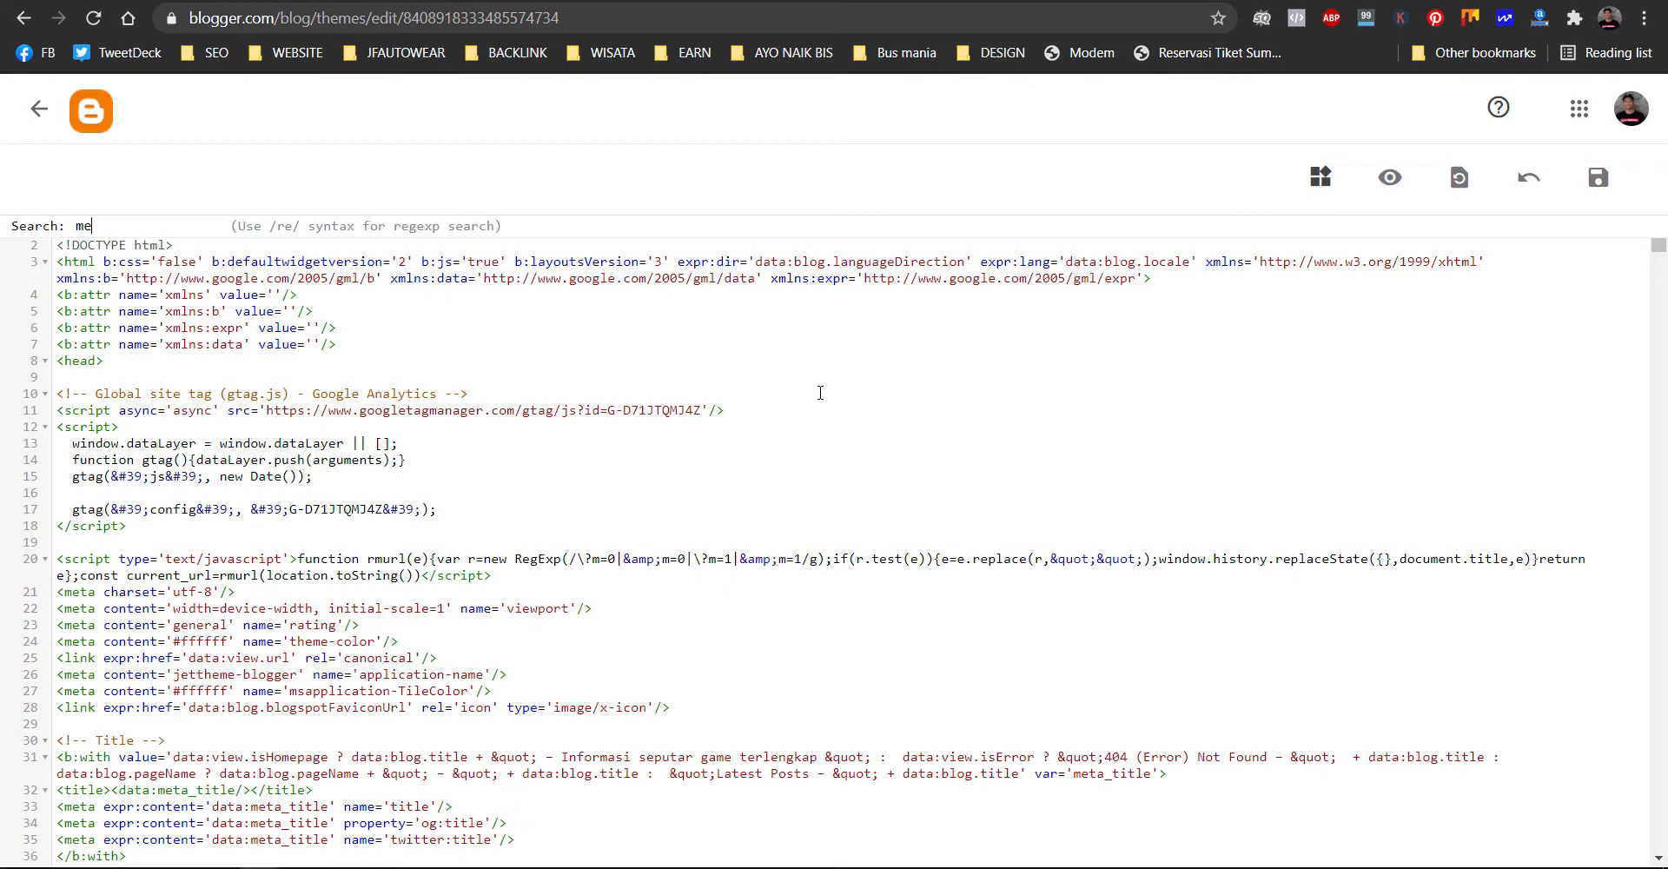
type("nu 1")
key("Return")
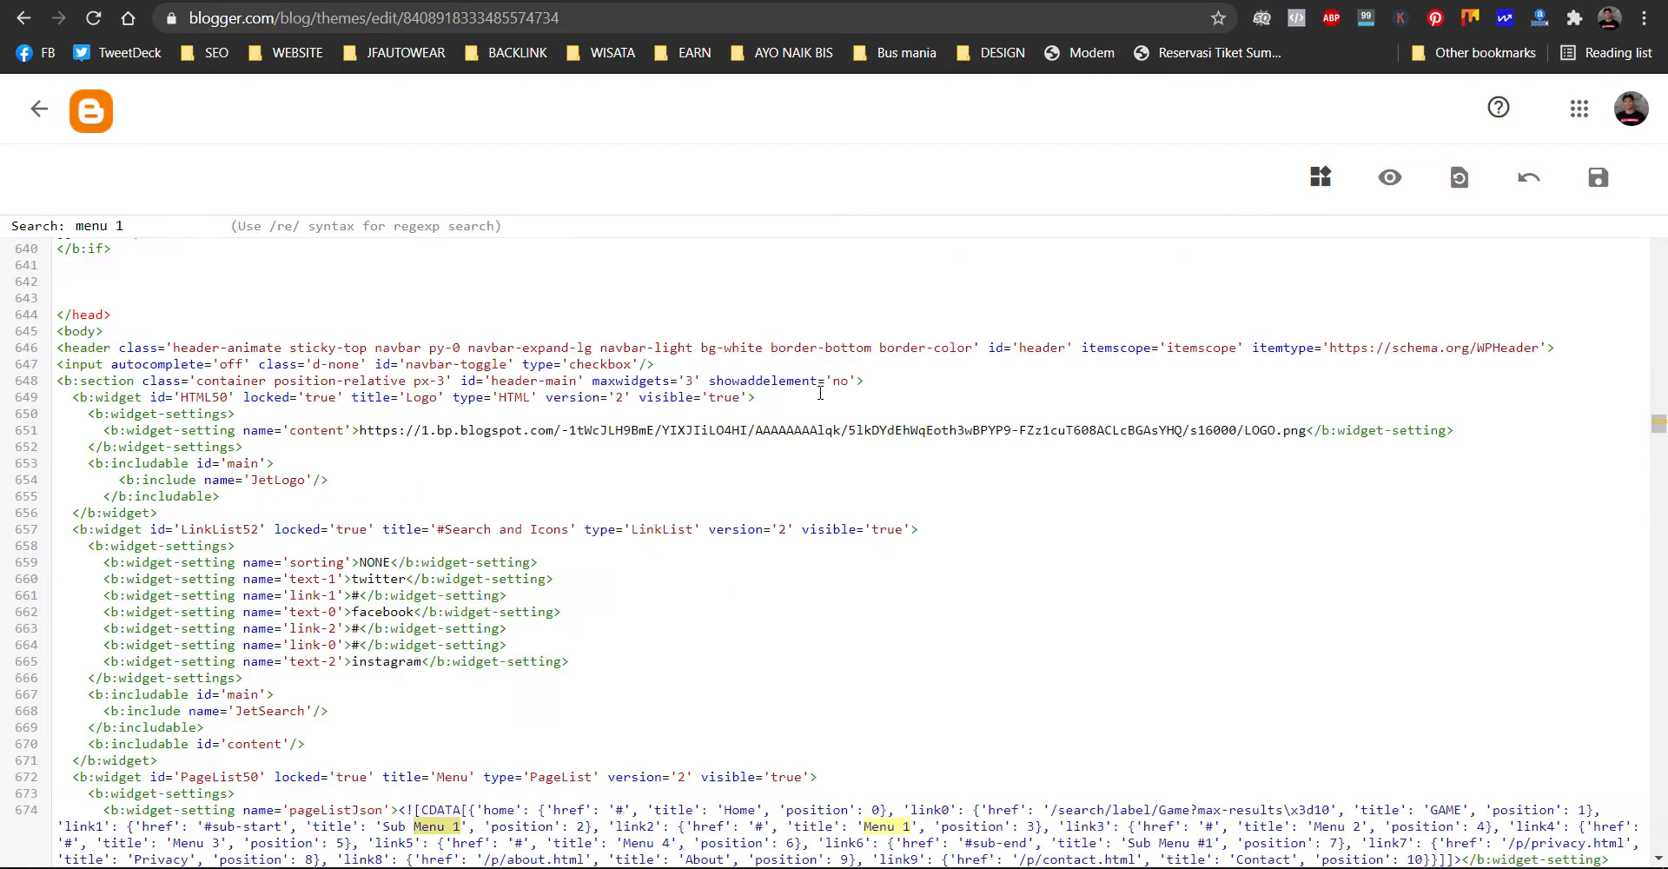
scroll(961, 756, "down", 5)
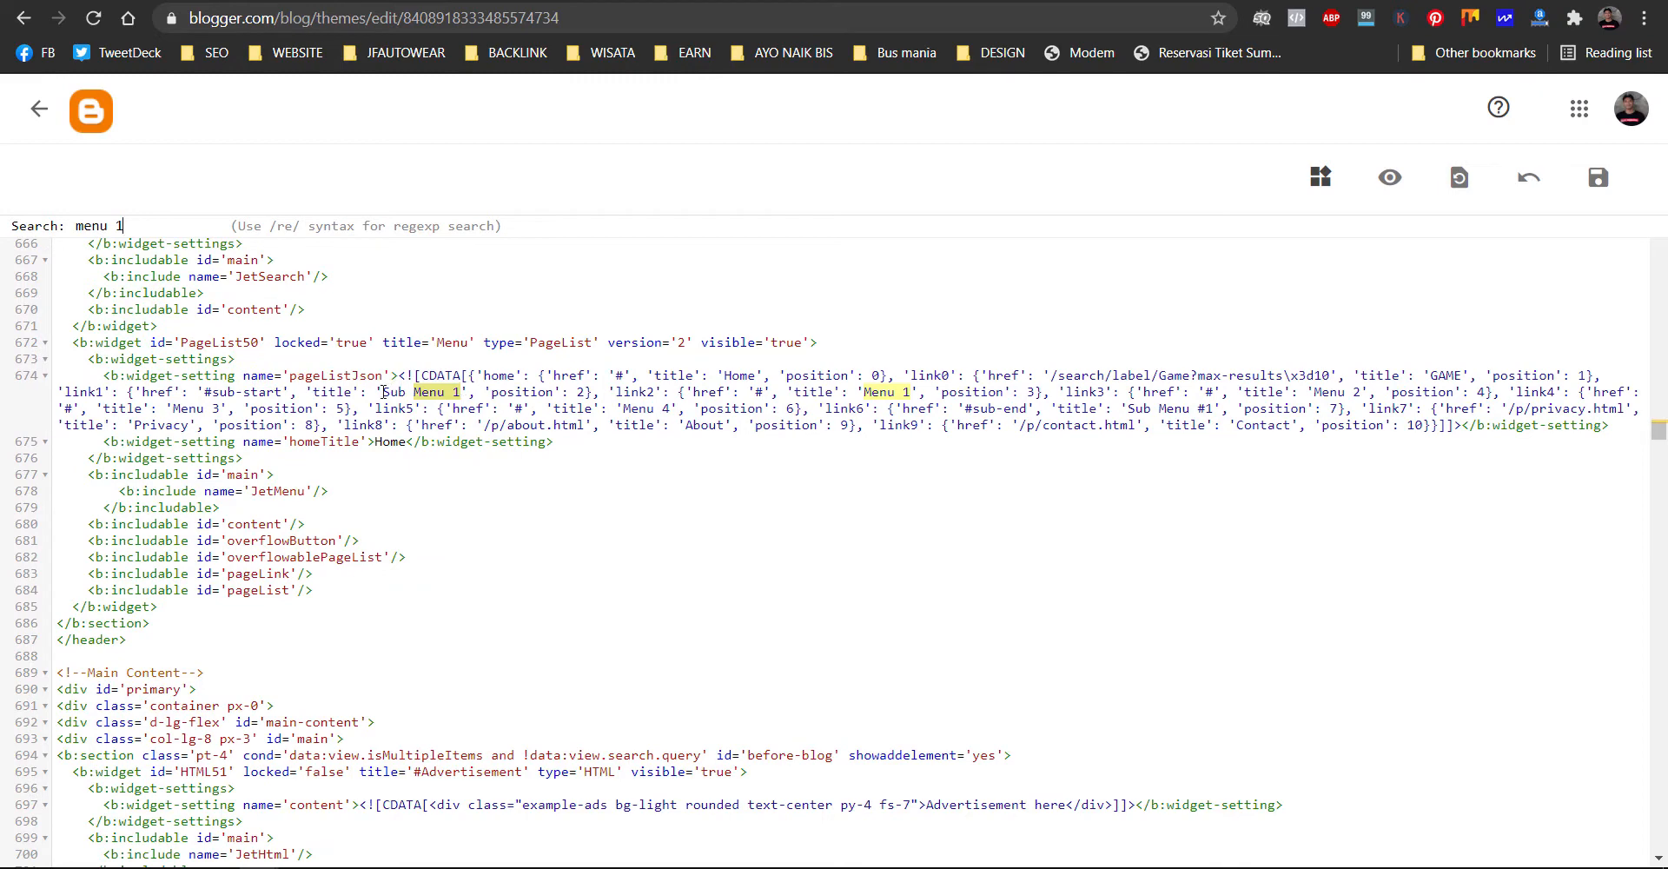
left_click_drag(384, 392, 454, 394)
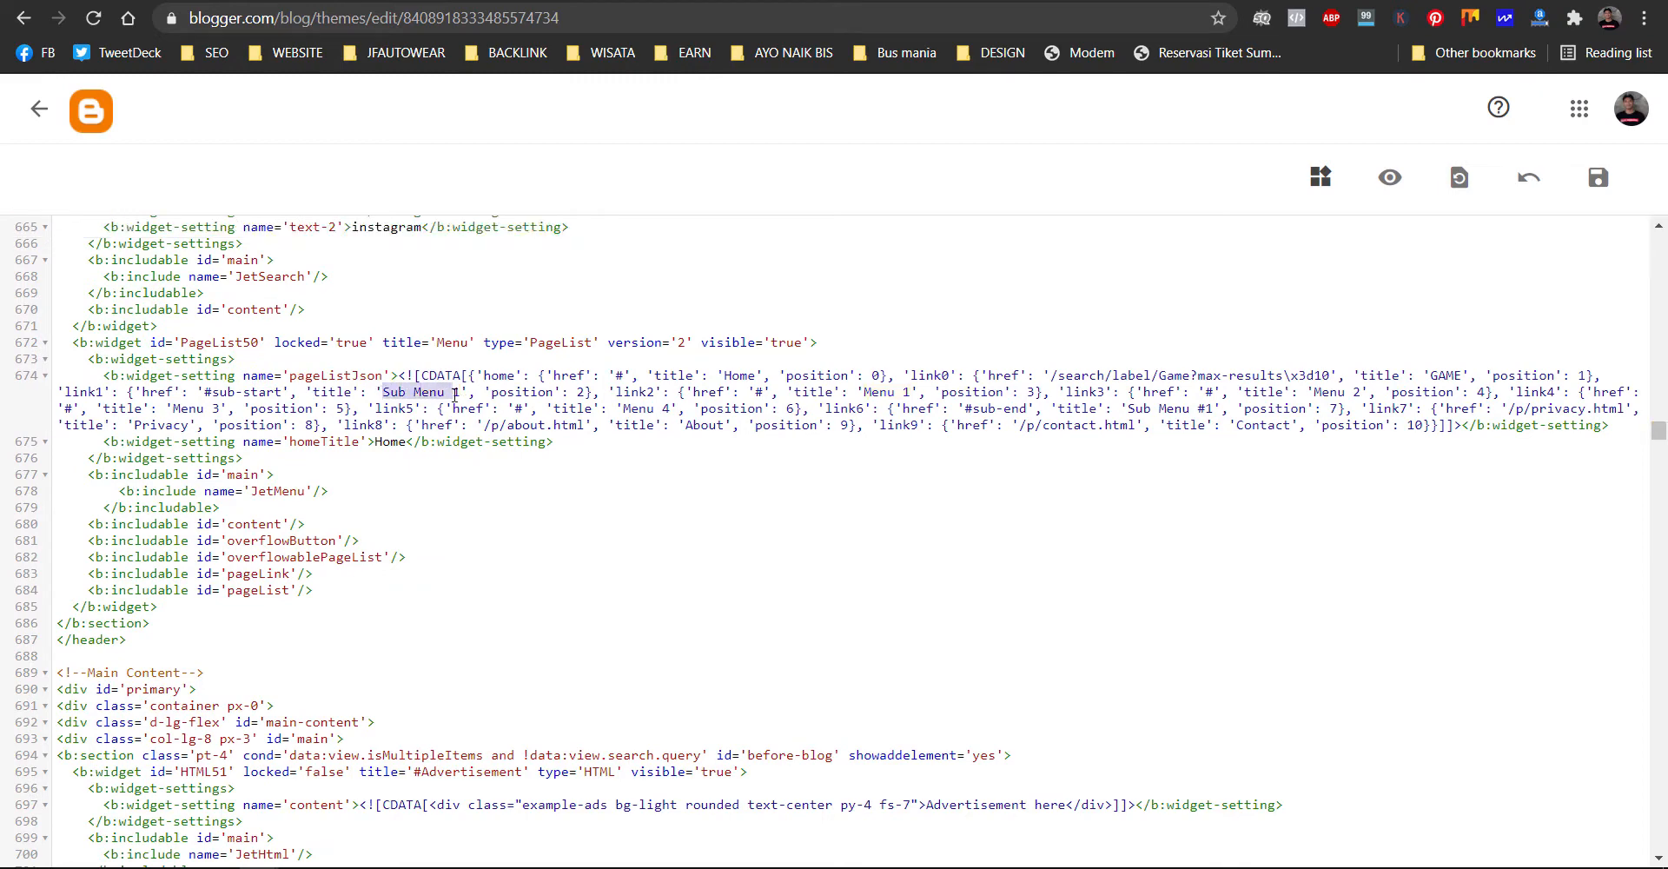
- Change the title of the link2 submenu entry in the PageList50 widget from "Menu 1" to "Game Online"
left_click(719, 394)
left_click_drag(680, 392, 1045, 396)
left_click(949, 392)
key("BackSpace")
key("BackSpace")
key("BackSpace")
key("BackSpace")
key("BackSpace")
key("BackSpace")
type("Ga")
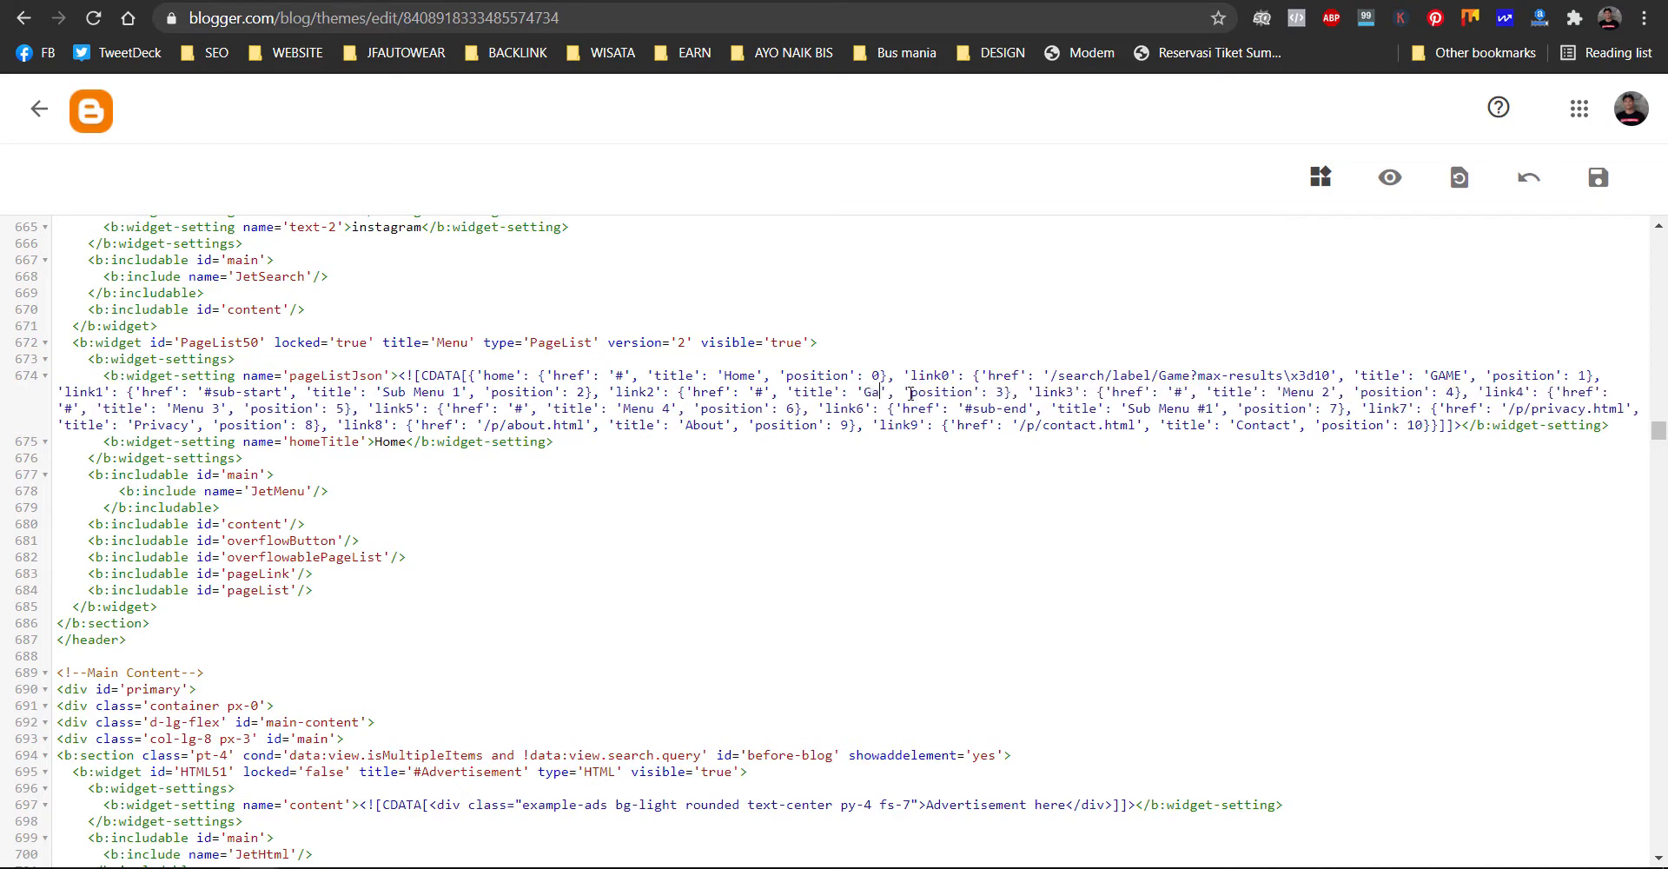
type("me Online")
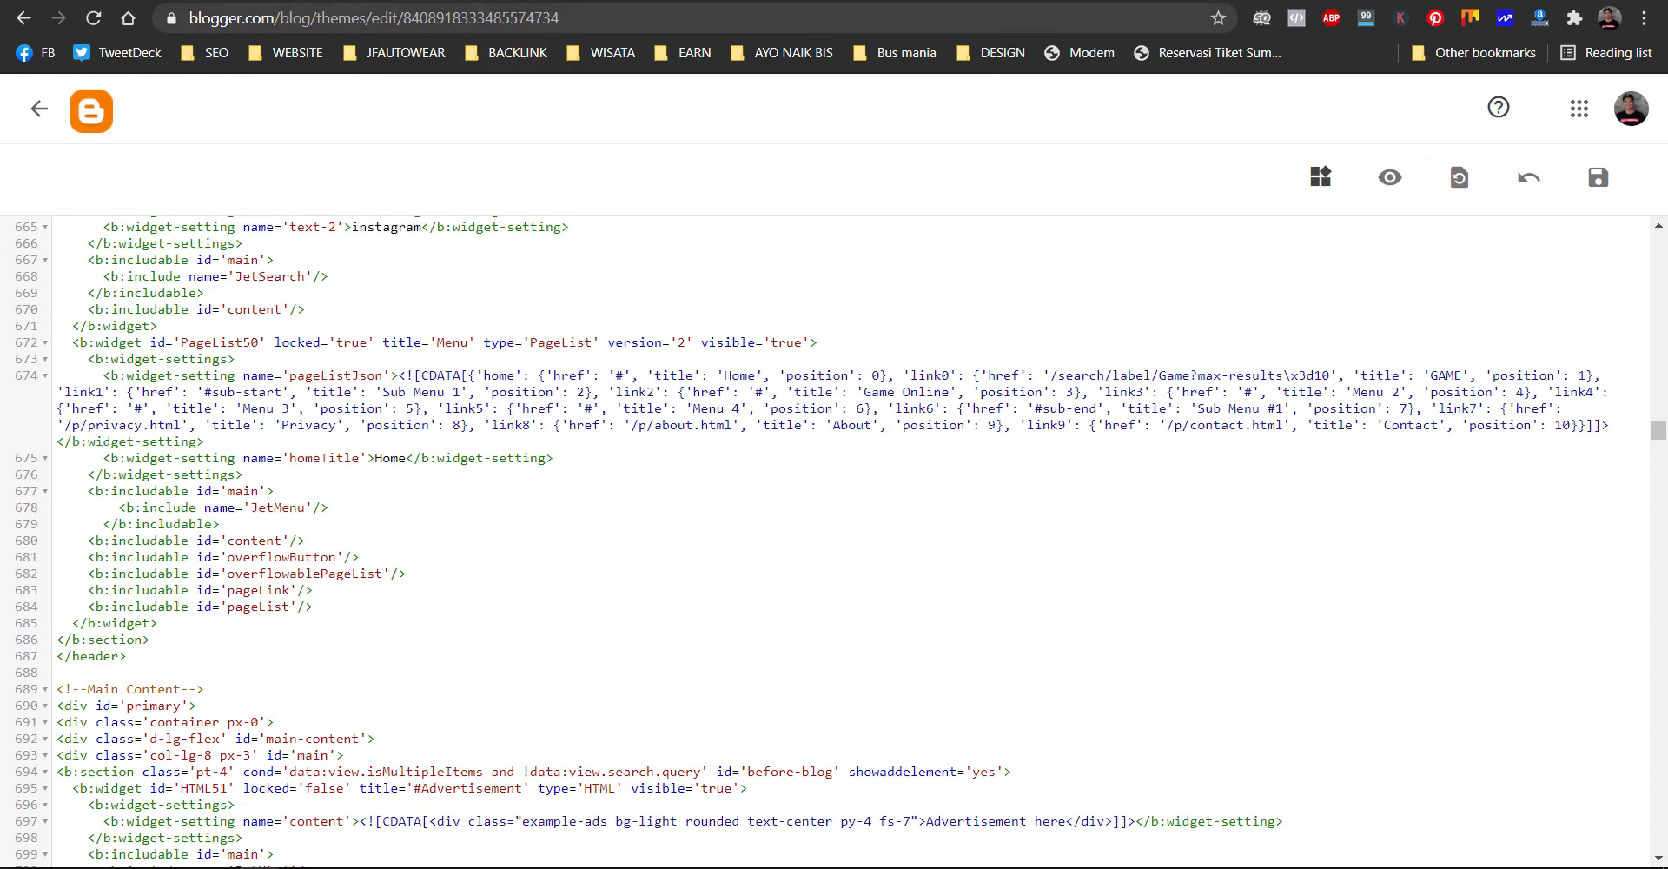
- Copy the Game Online category's path from the live blog and set link2's href to /search/label/Game%20Online?max-results=10
key("ctrl+Tab")
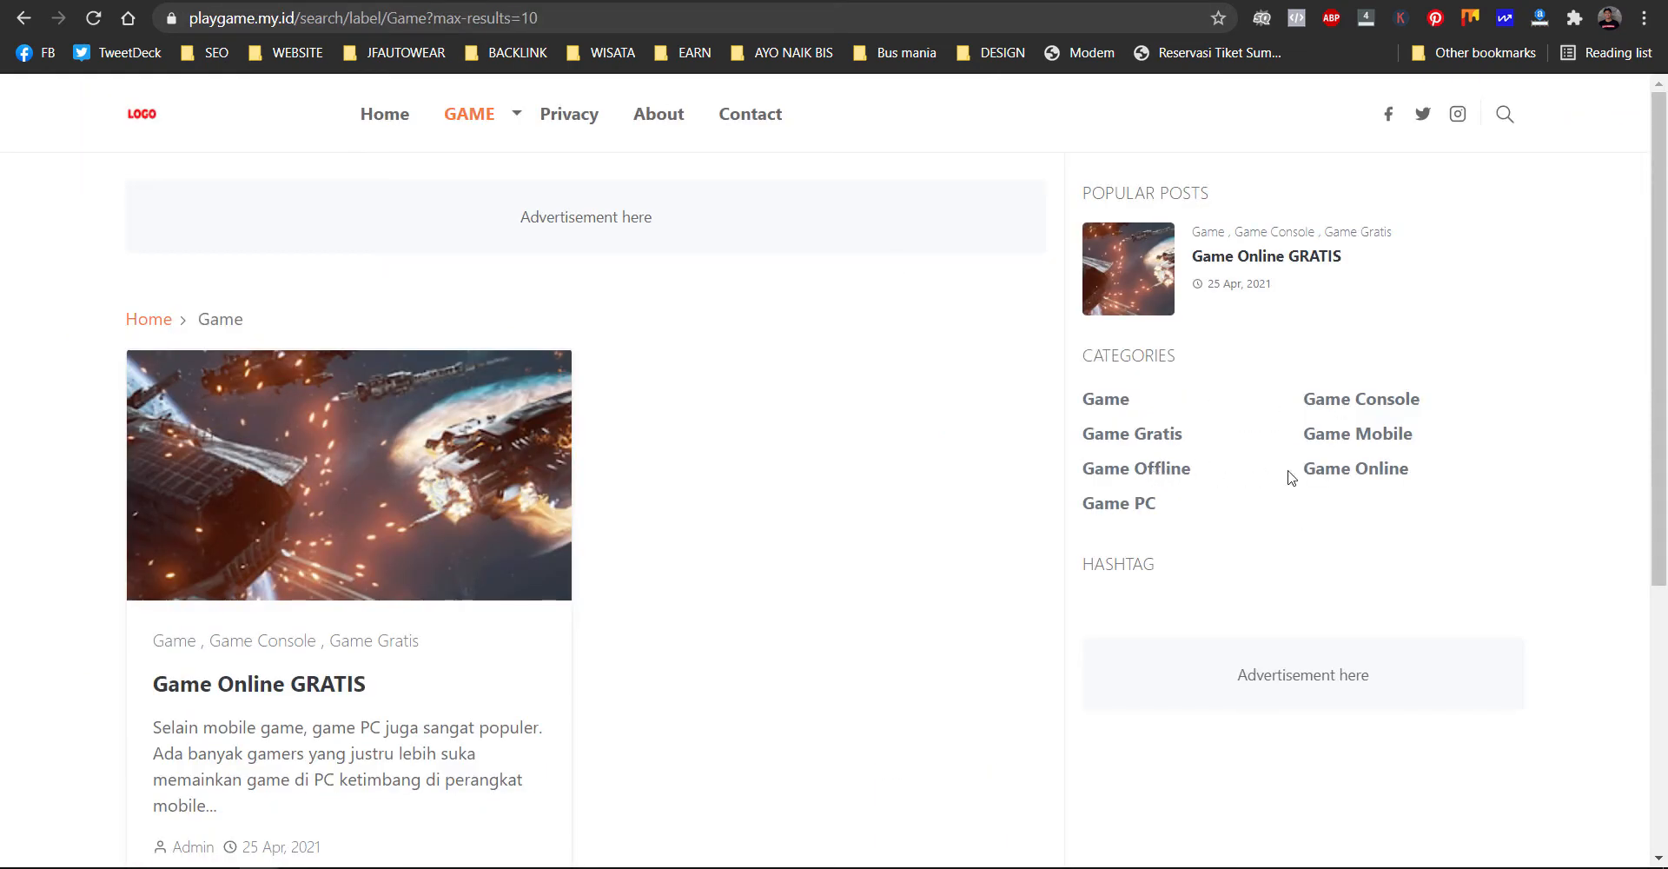
left_click(1345, 474)
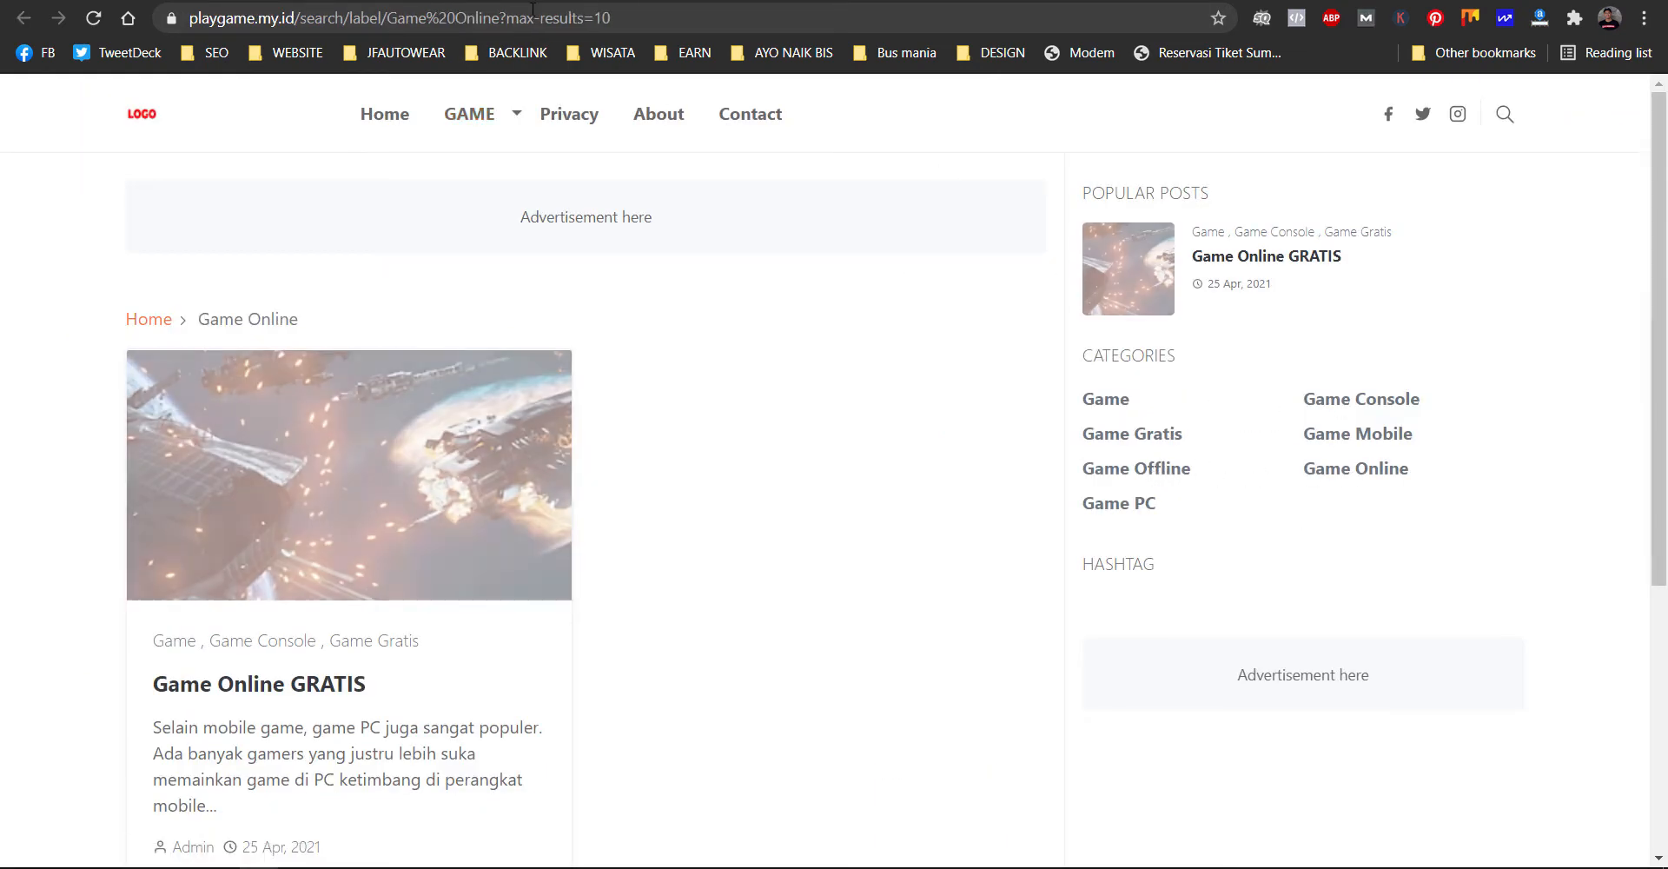
left_click_drag(612, 17, 296, 16)
key("ctrl+c")
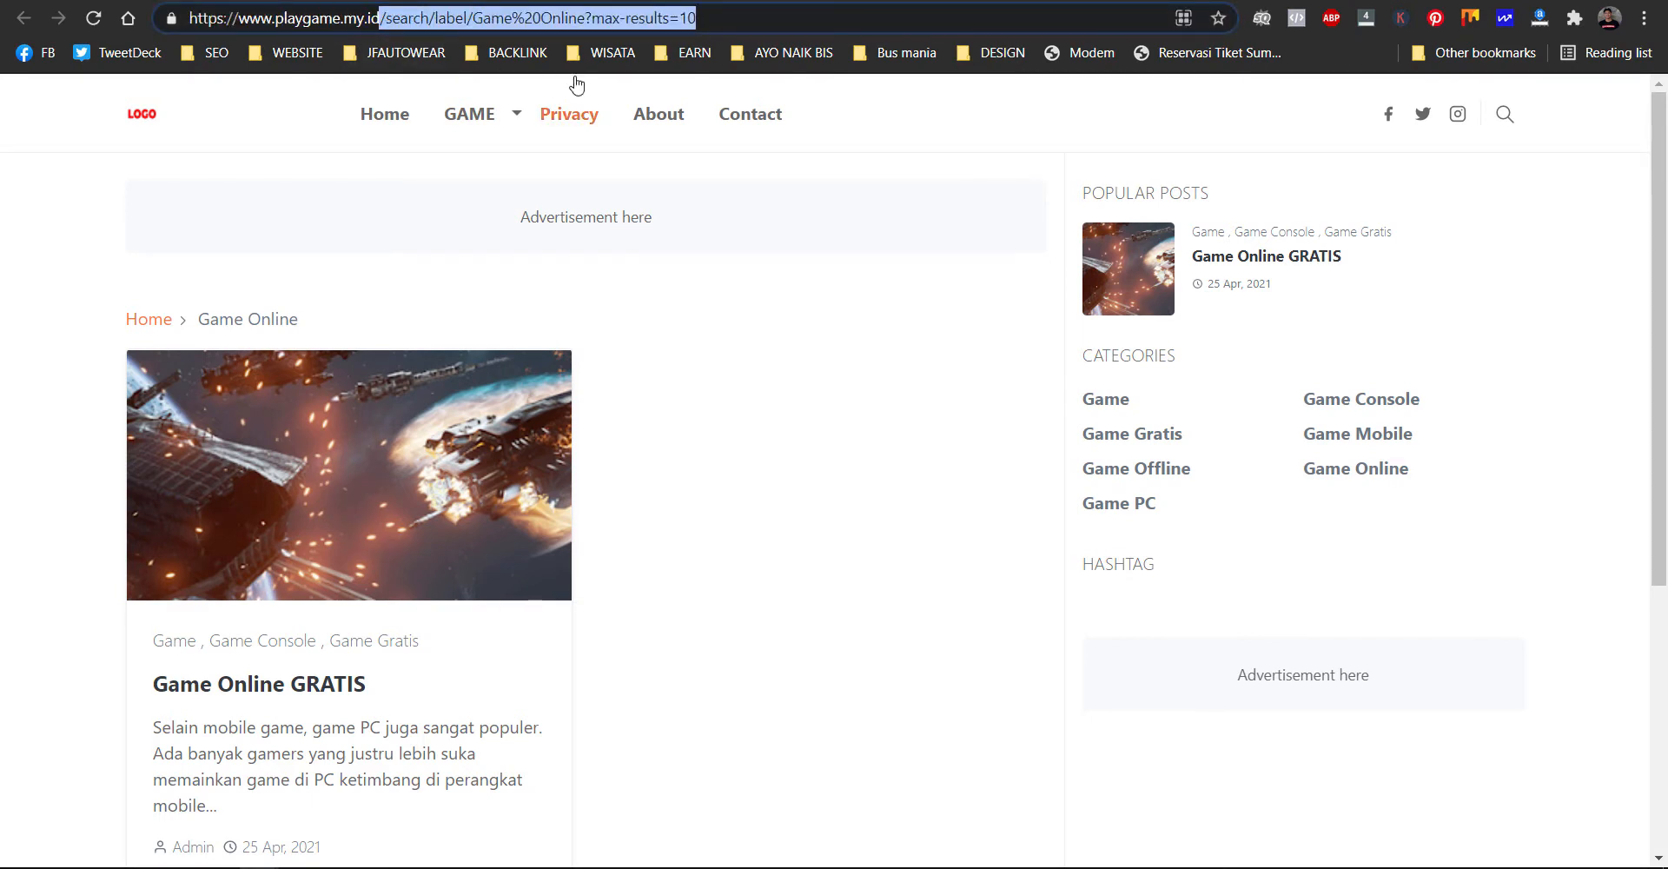
key("ctrl+Tab")
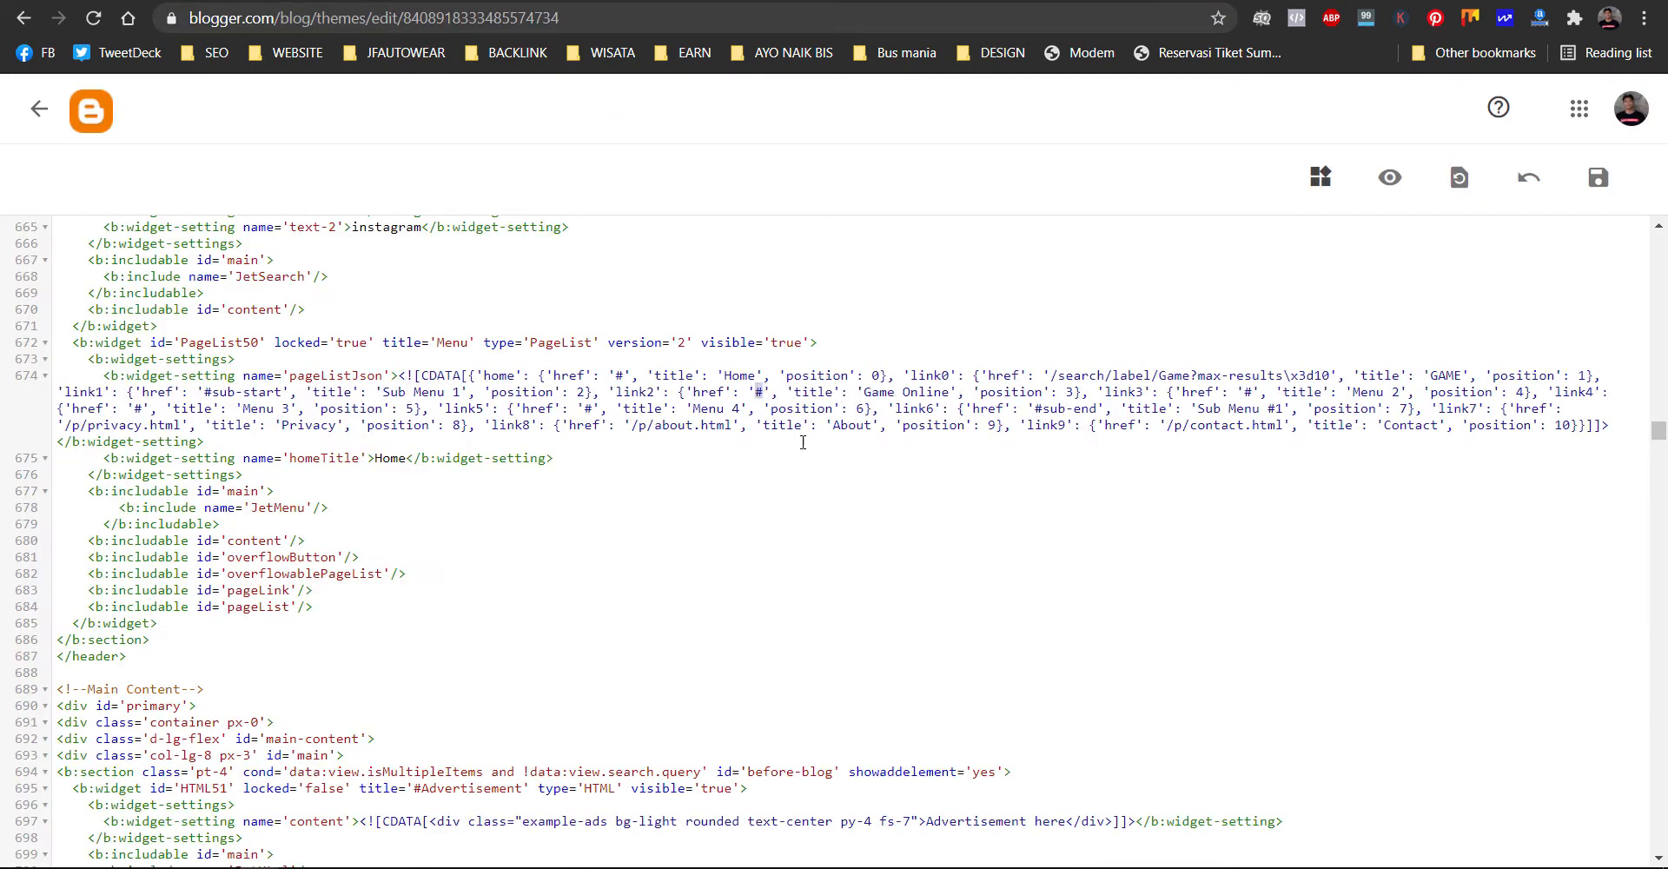
key("ctrl+v")
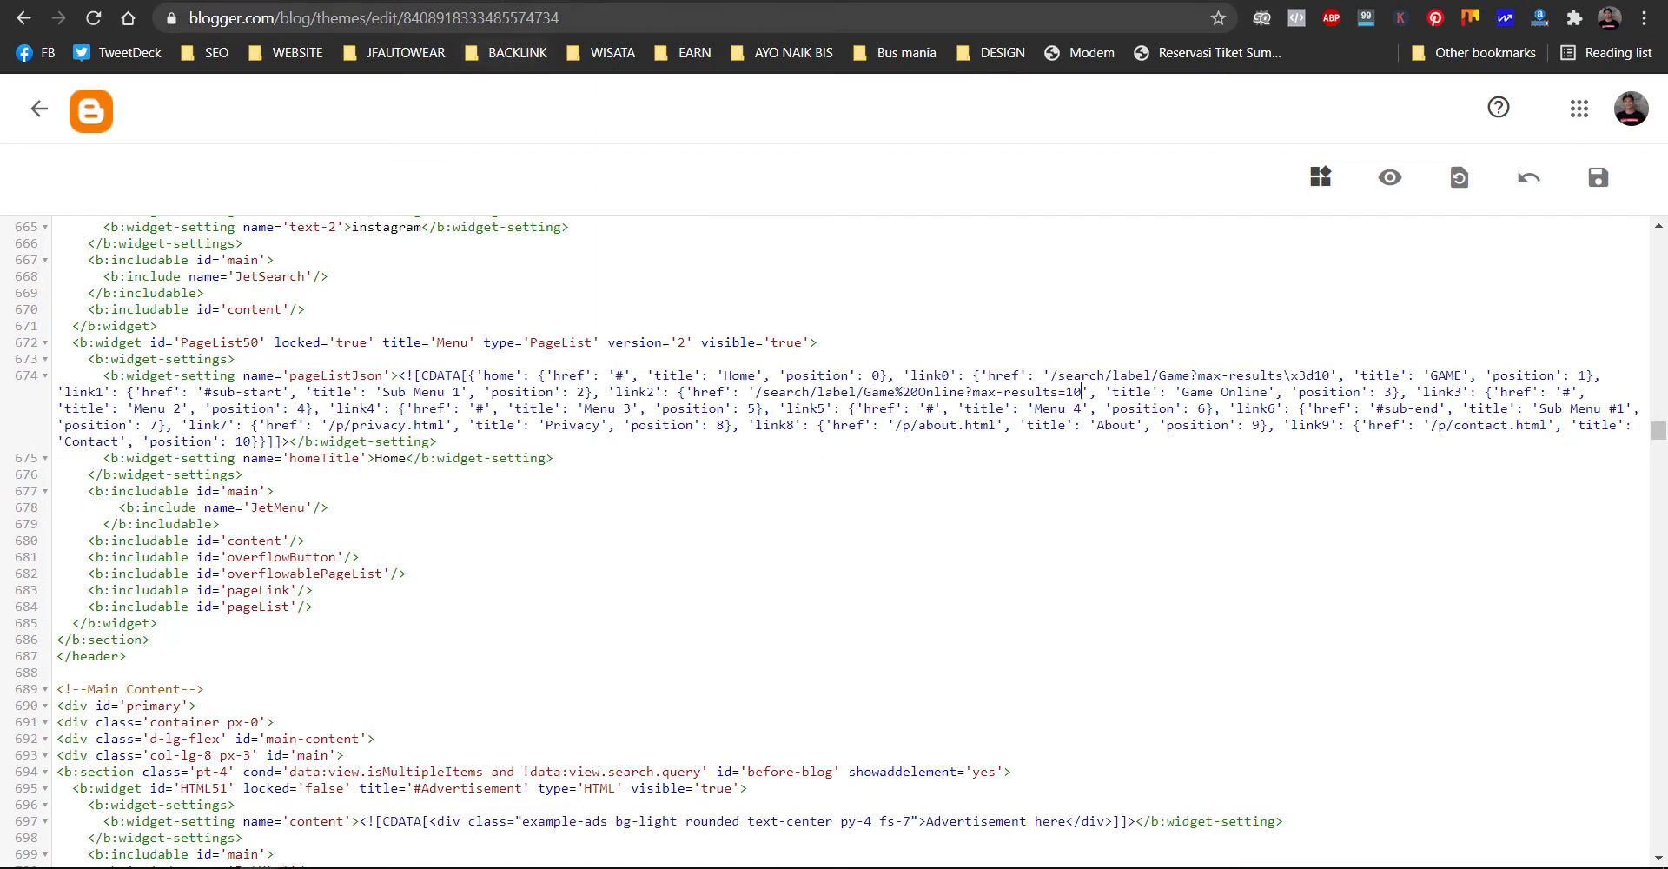
- Open the live blog's Game Offline category, retitle the link3 entry "Game Offline" and replace its href with the copied label path
key("ctrl+Tab")
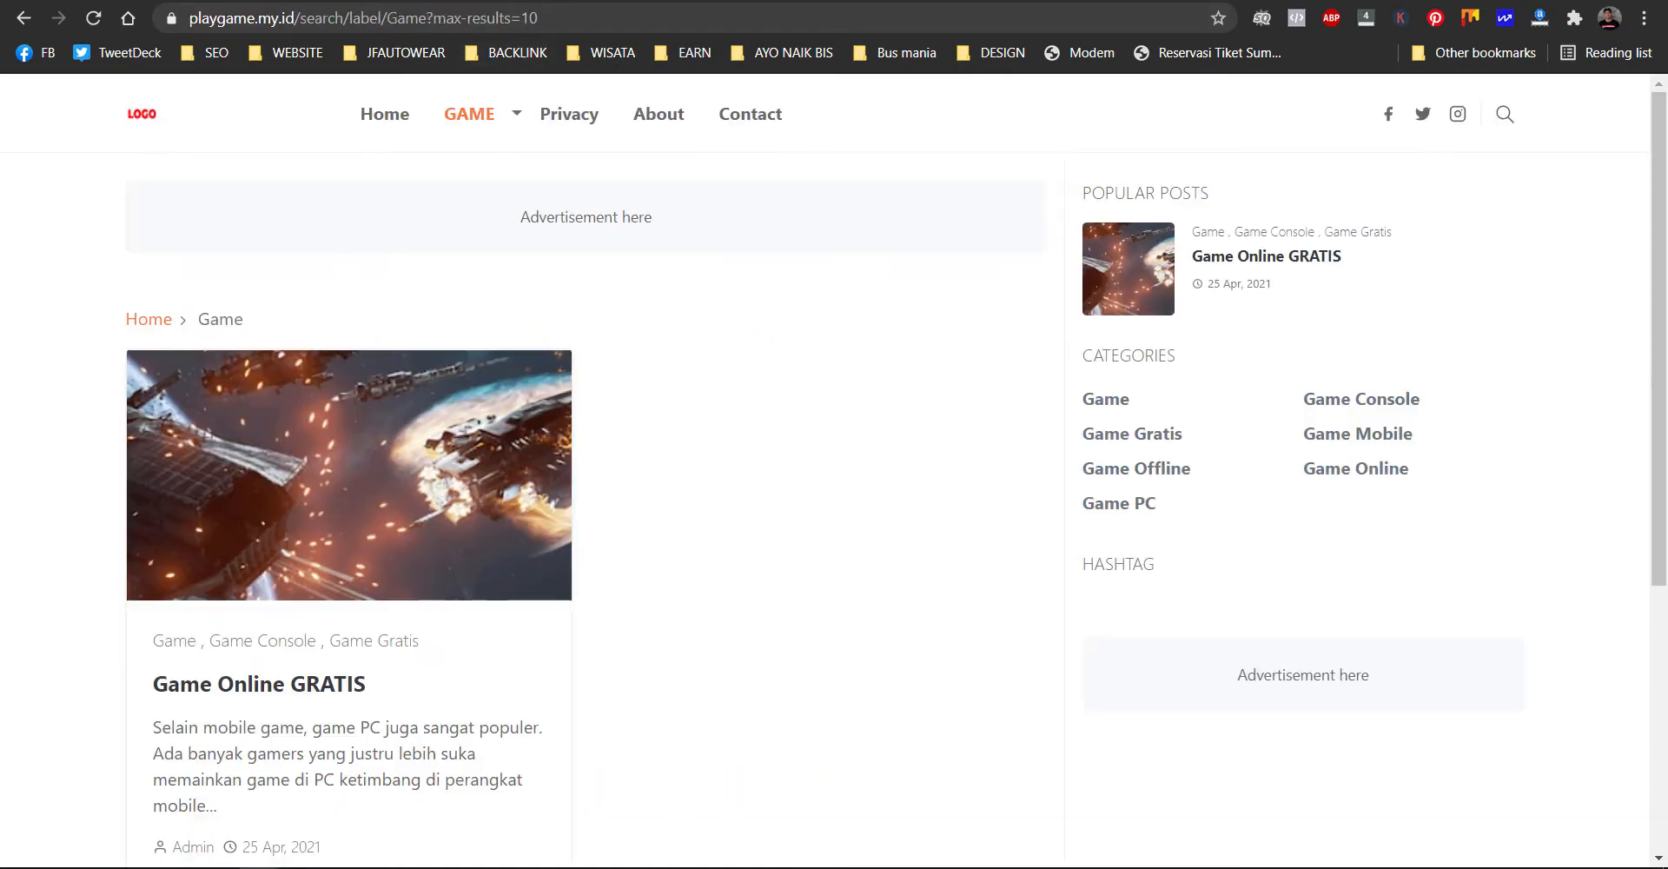
left_click(1179, 474)
left_click_drag(614, 18, 296, 18)
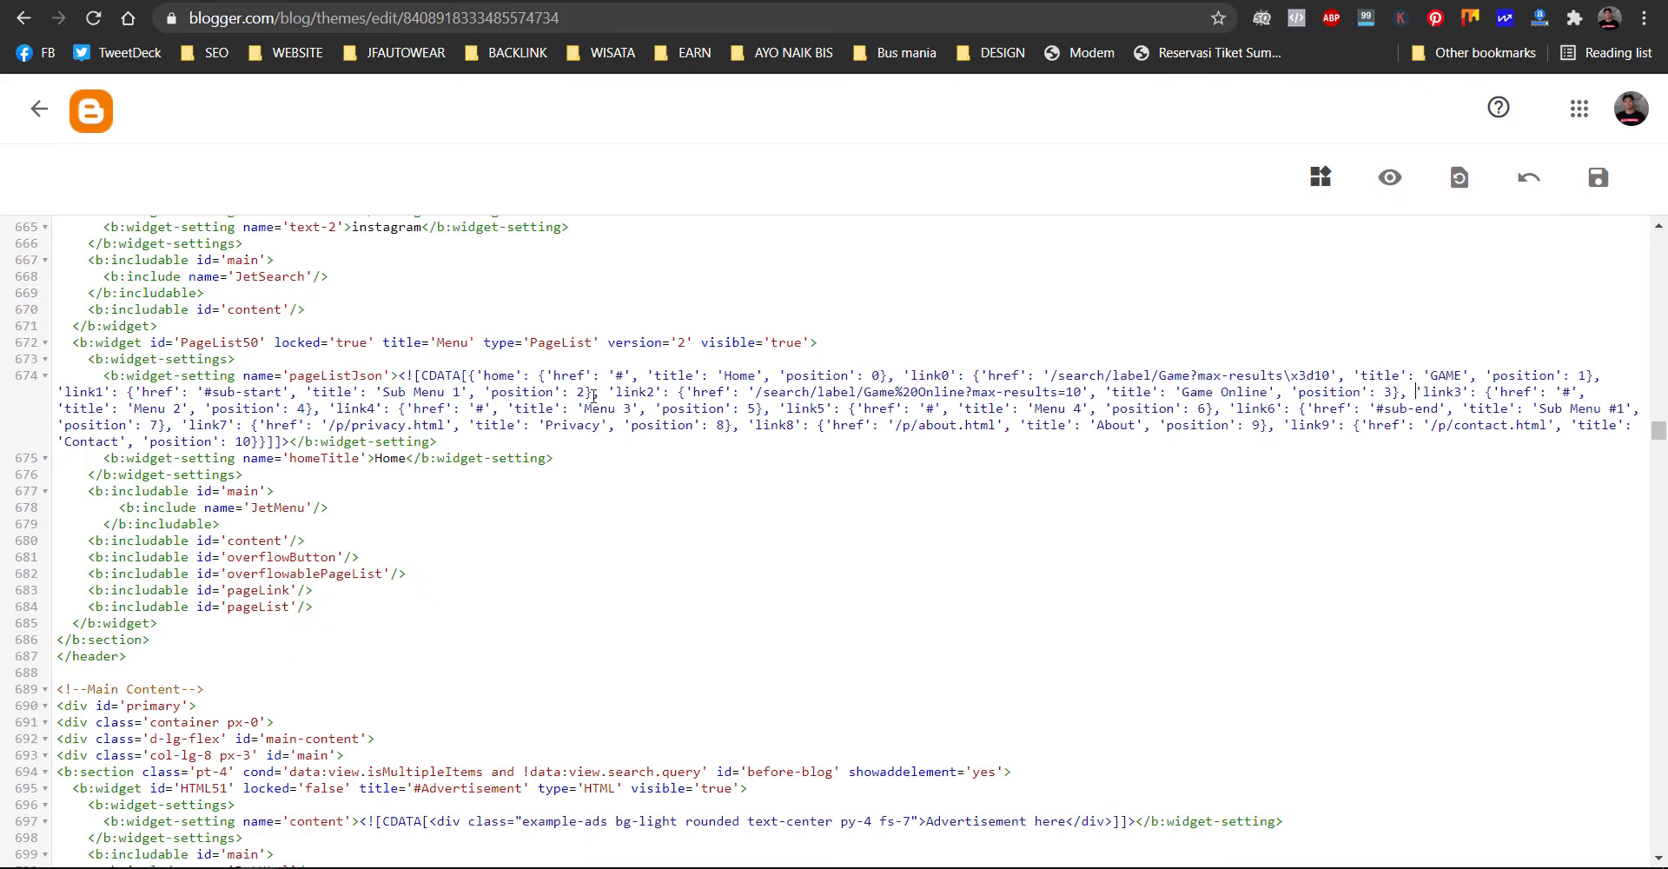
left_click_drag(181, 407, 137, 405)
type("Game")
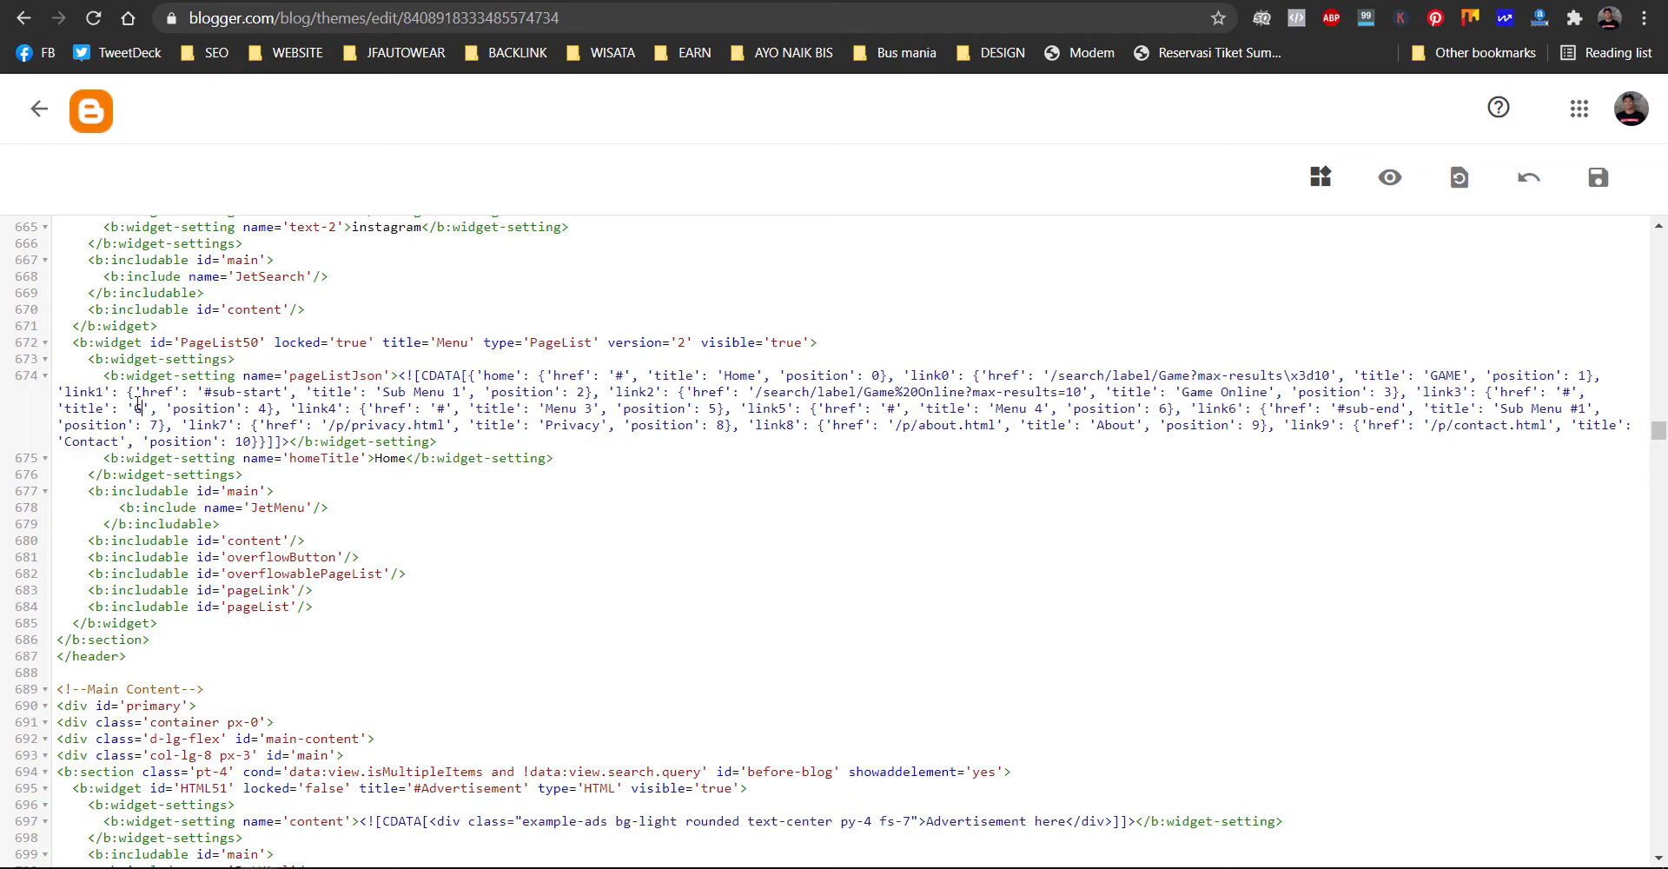
type(" Offline")
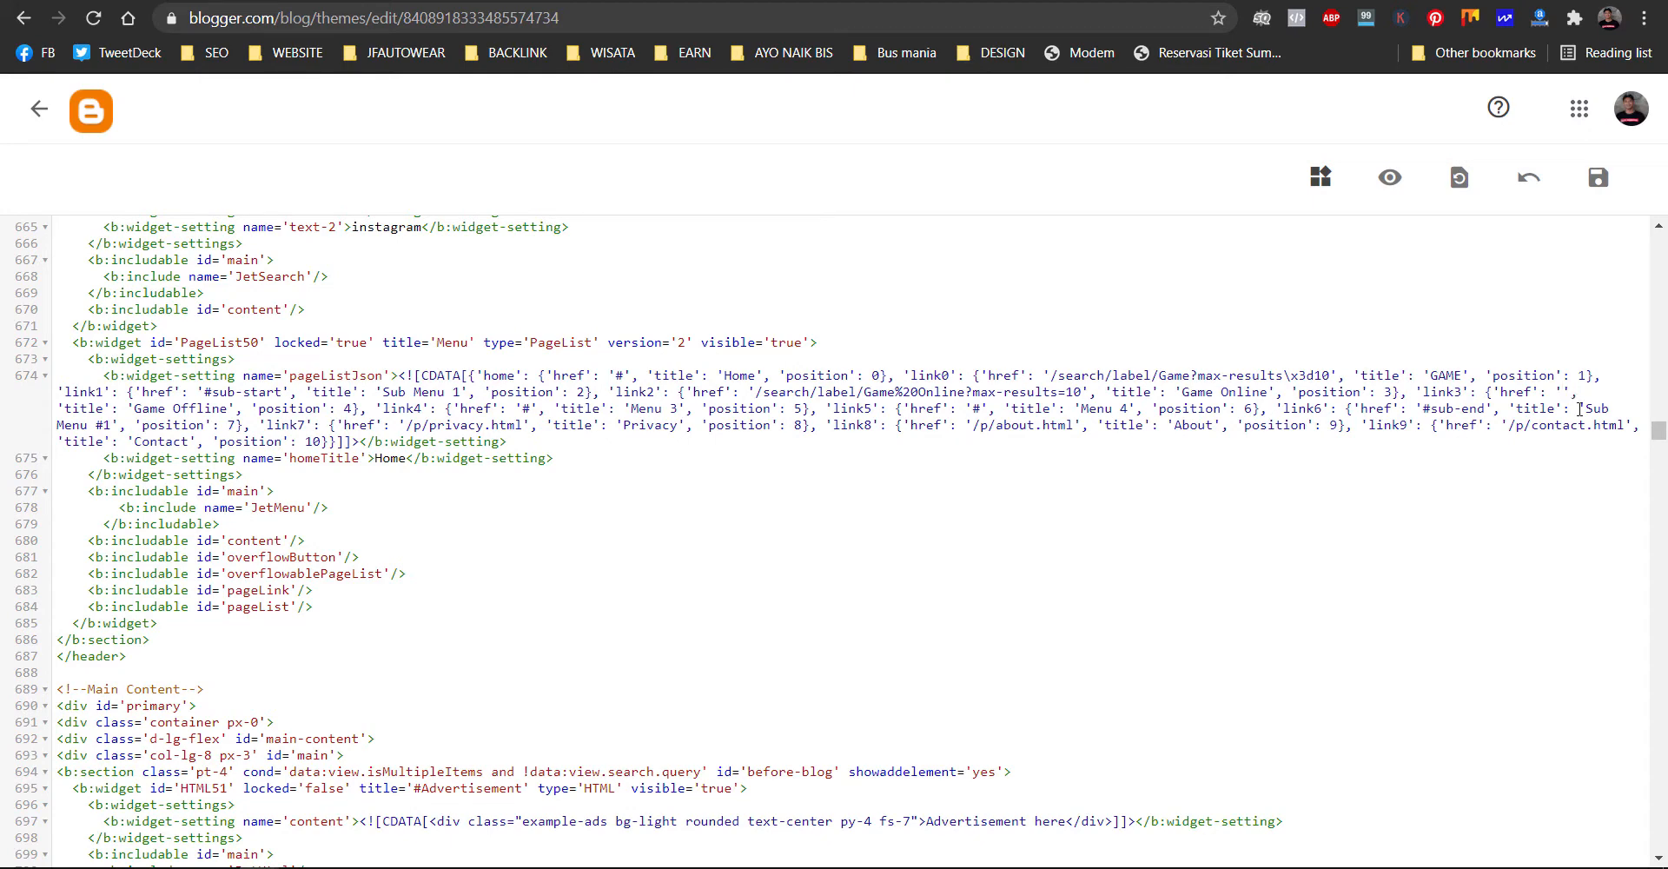
key("ctrl+v")
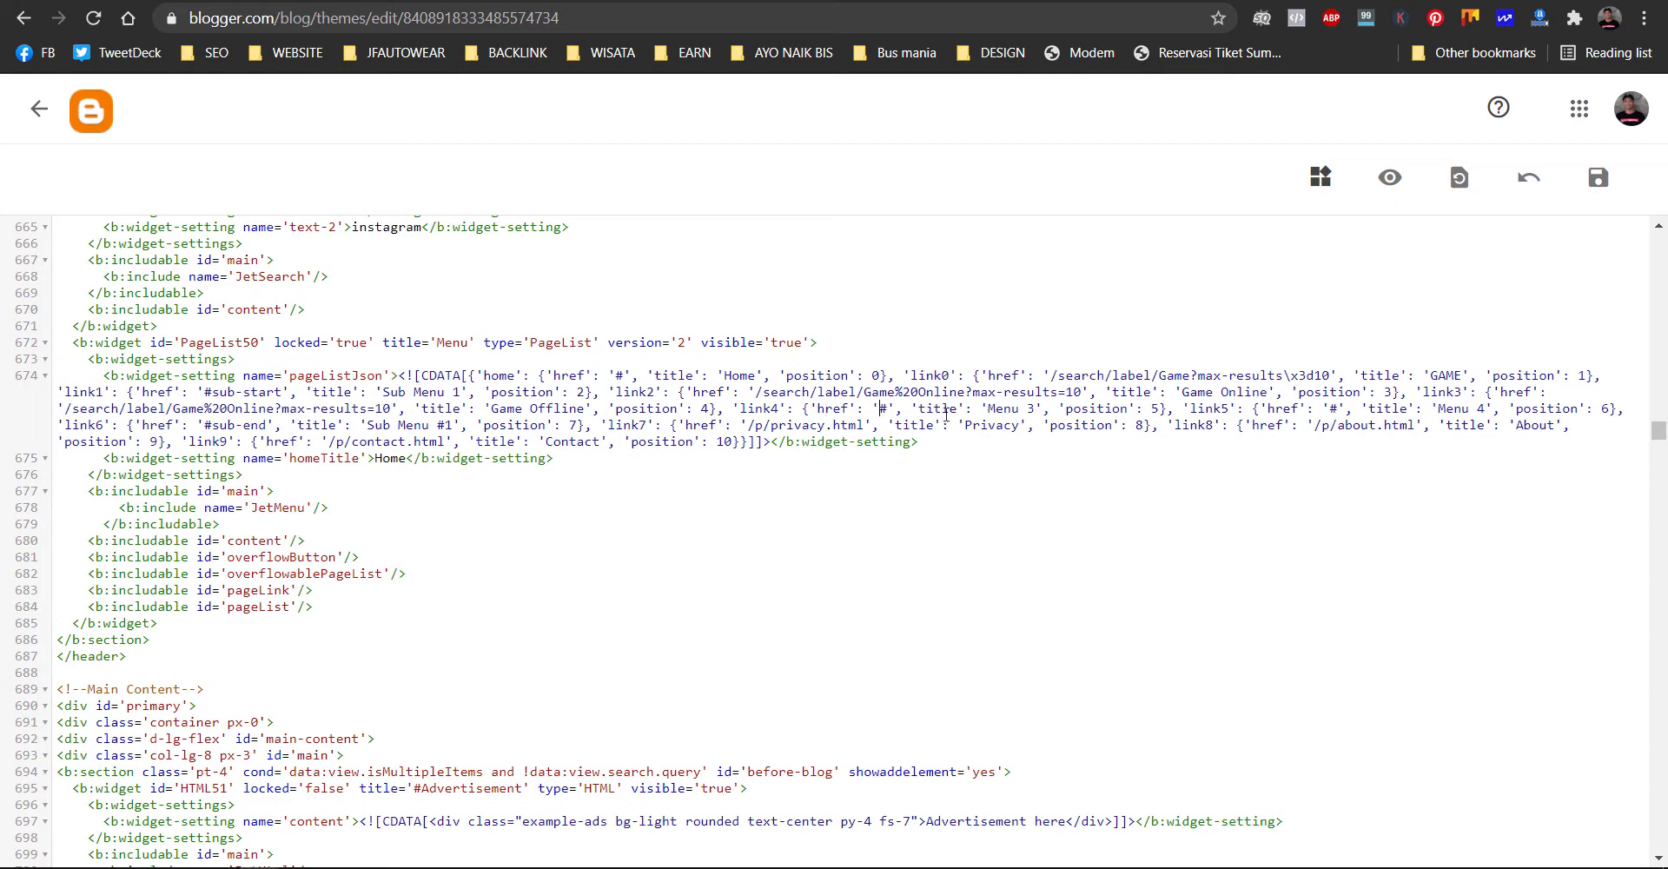
- Retitle the link4 entry "Game PC" and set its href to the category path /search/label/Game%20PC?max-results=10 copied from the live blog
left_click_drag(1036, 409, 988, 408)
type("Game PC")
key("ctrl+Tab")
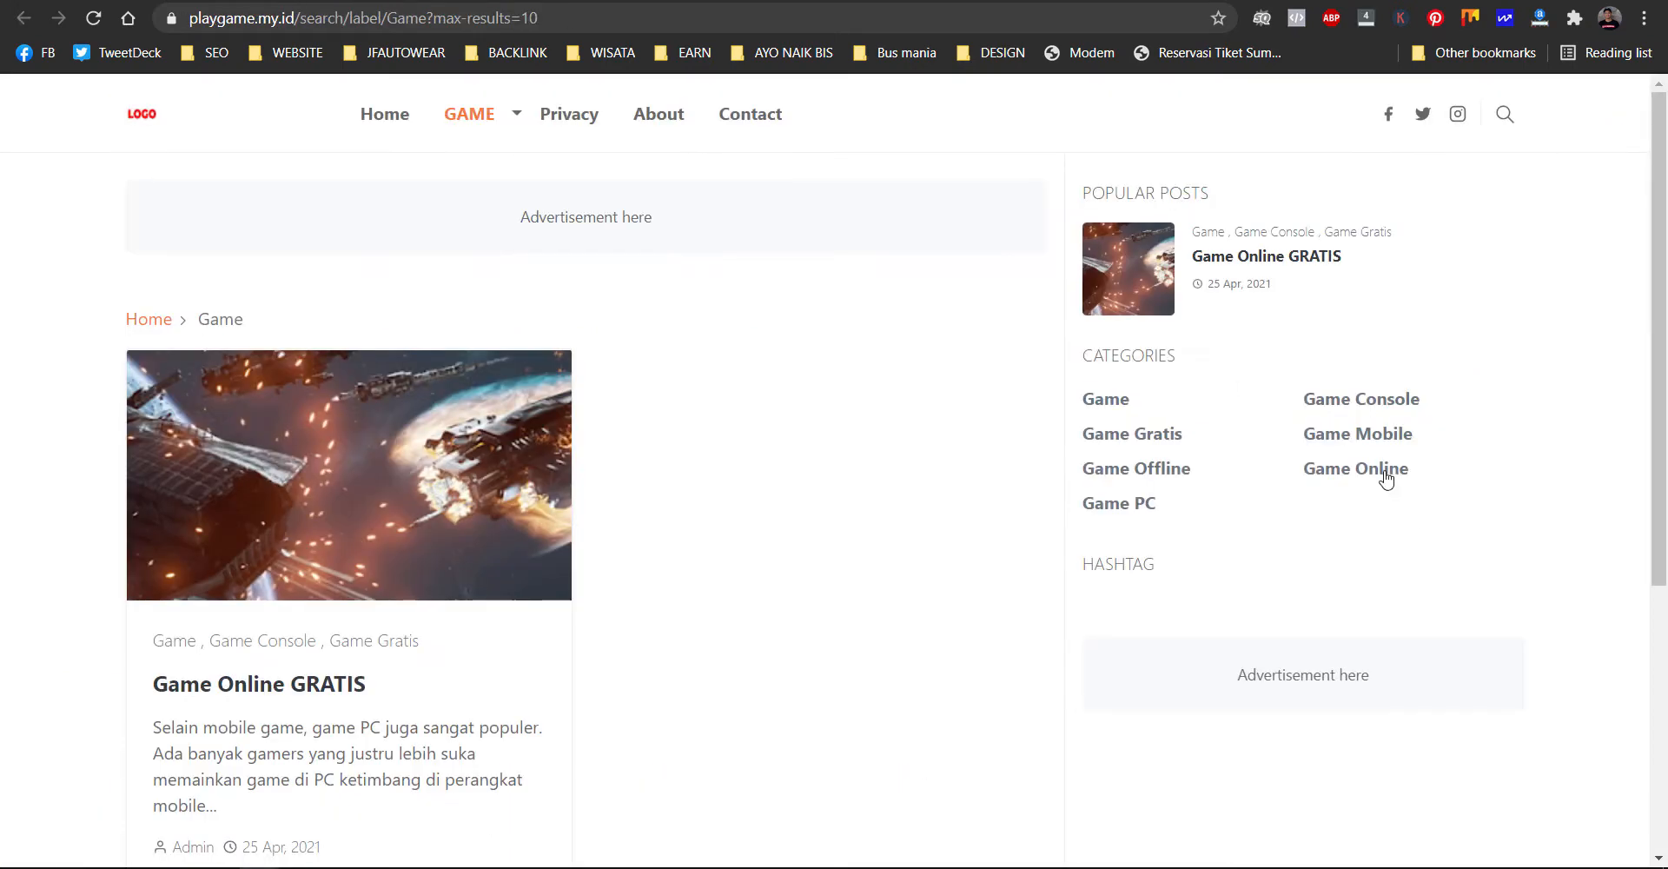
left_click(1139, 506)
left_click(595, 19)
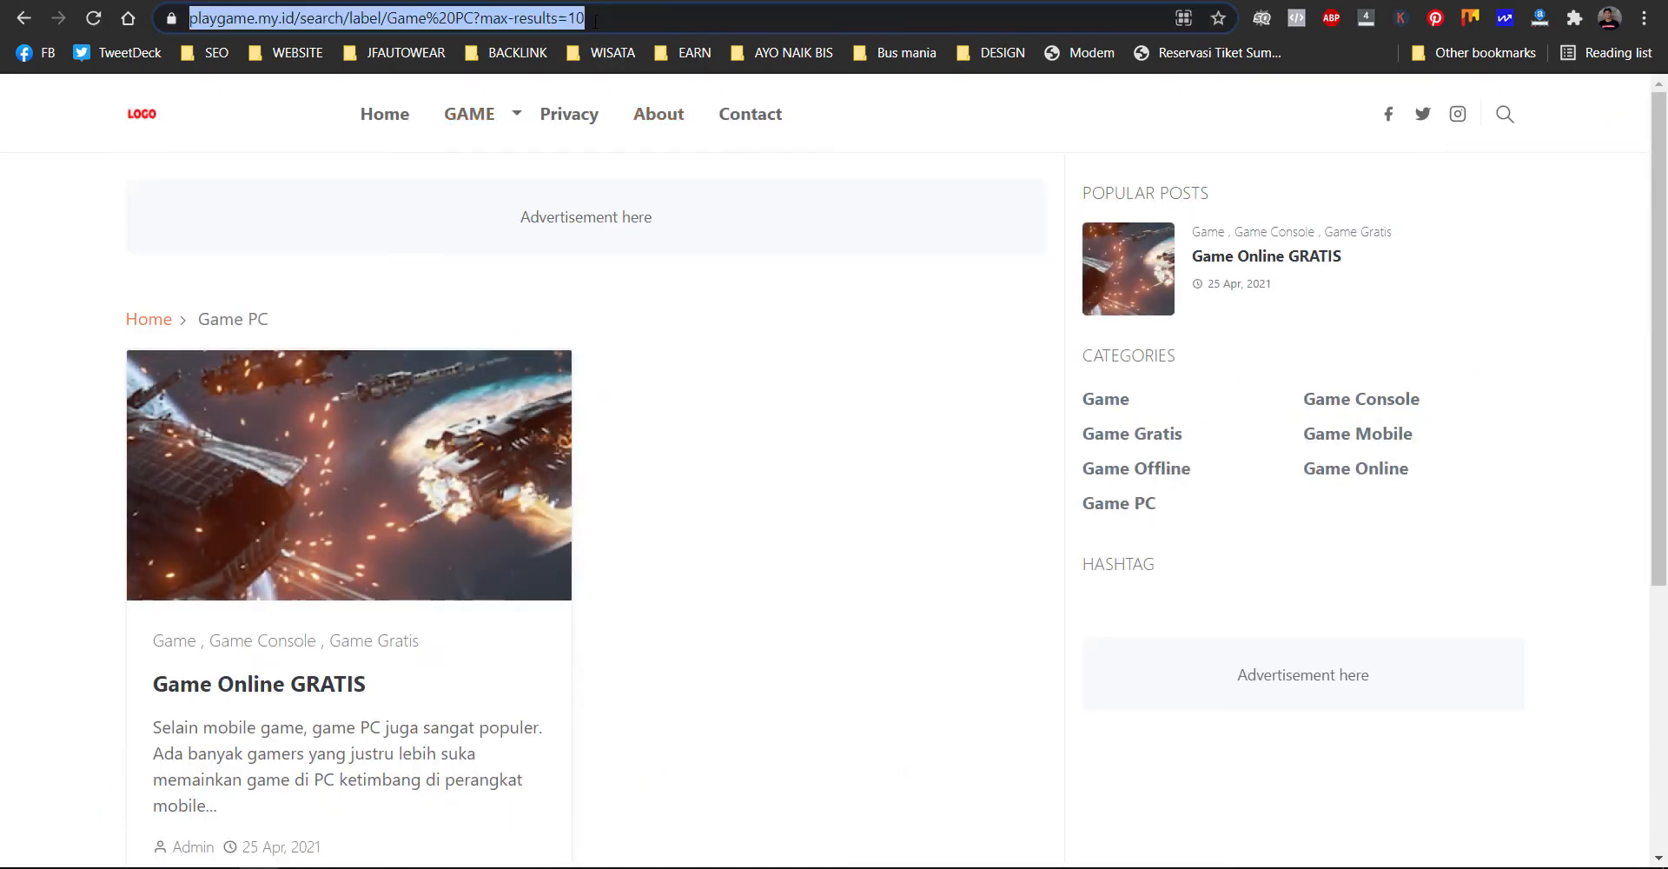
left_click(431, 18)
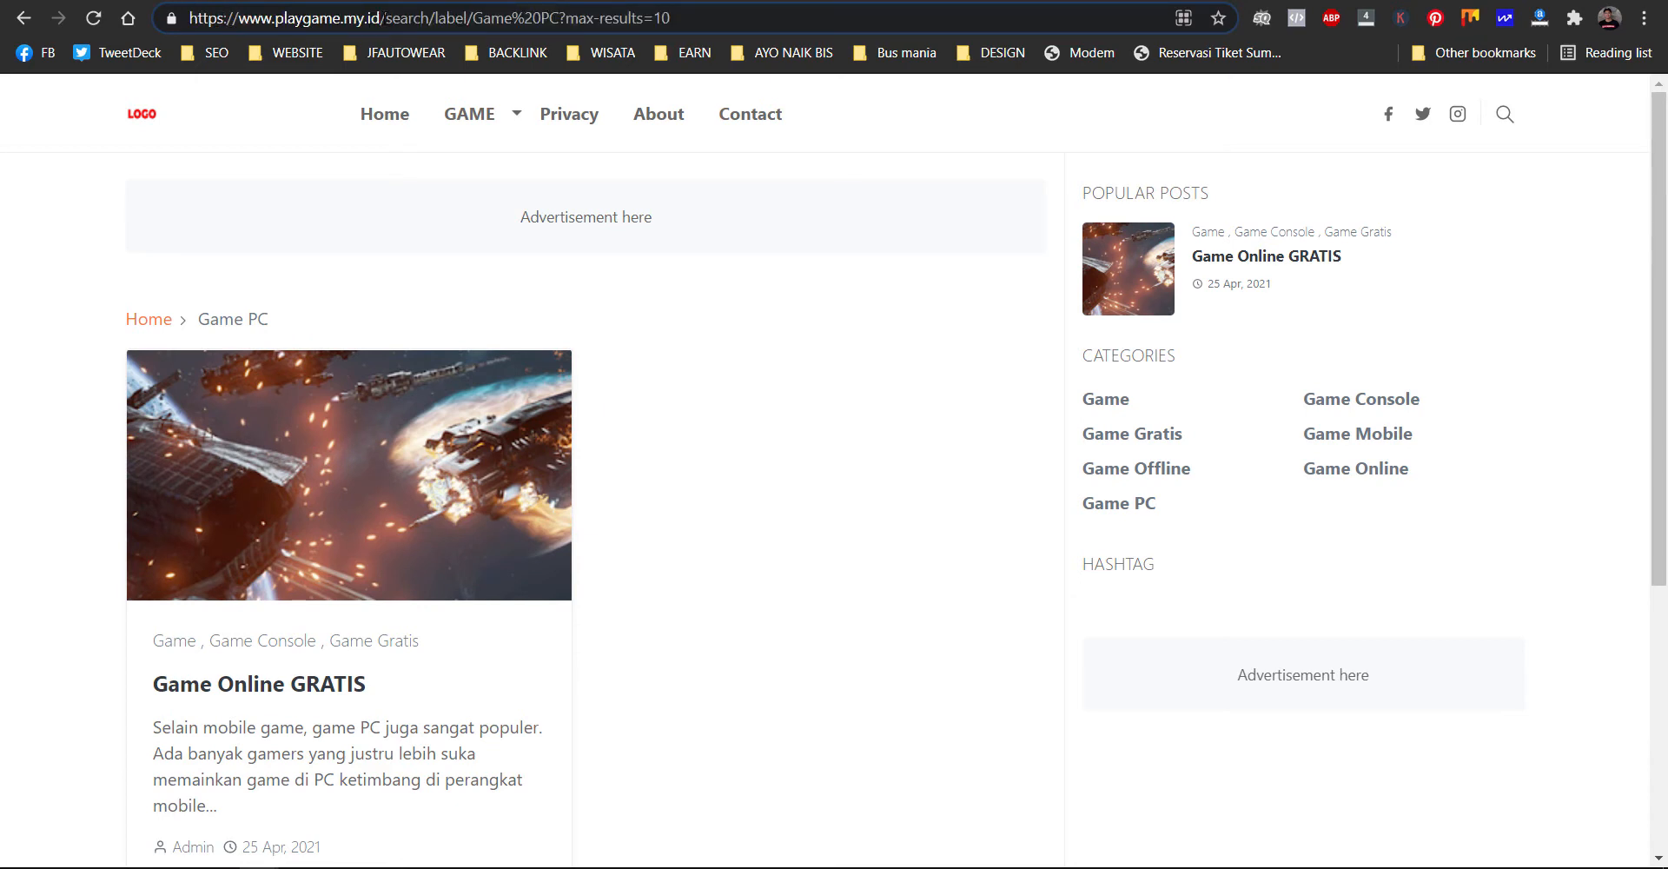
left_click_drag(380, 19, 697, 21)
key("ctrl+c")
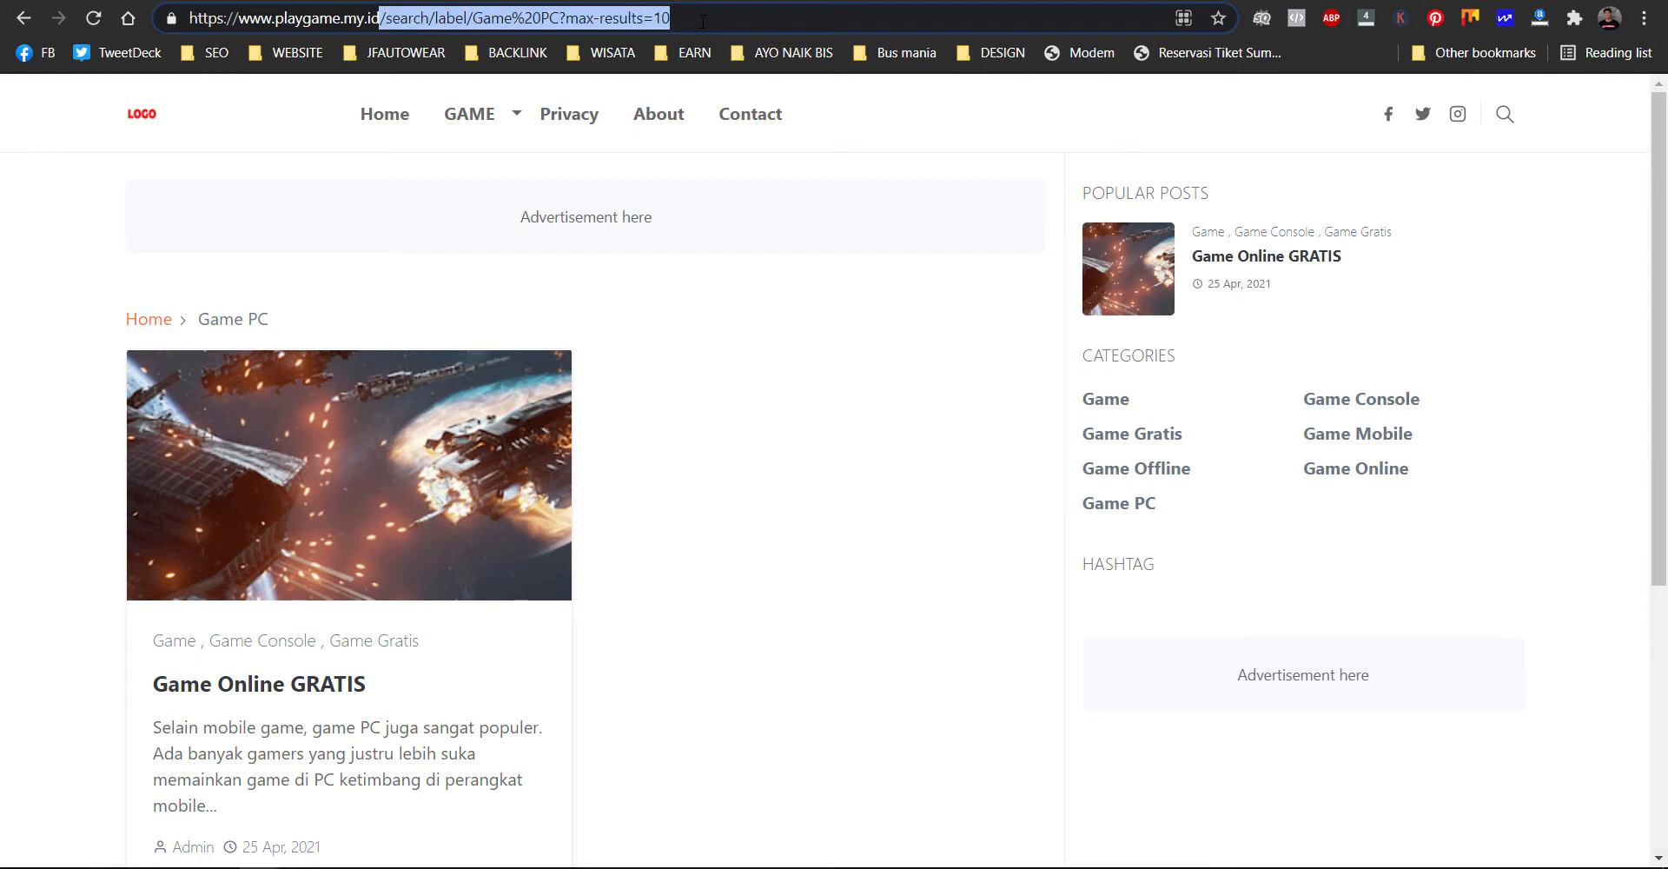
key("ctrl+Tab")
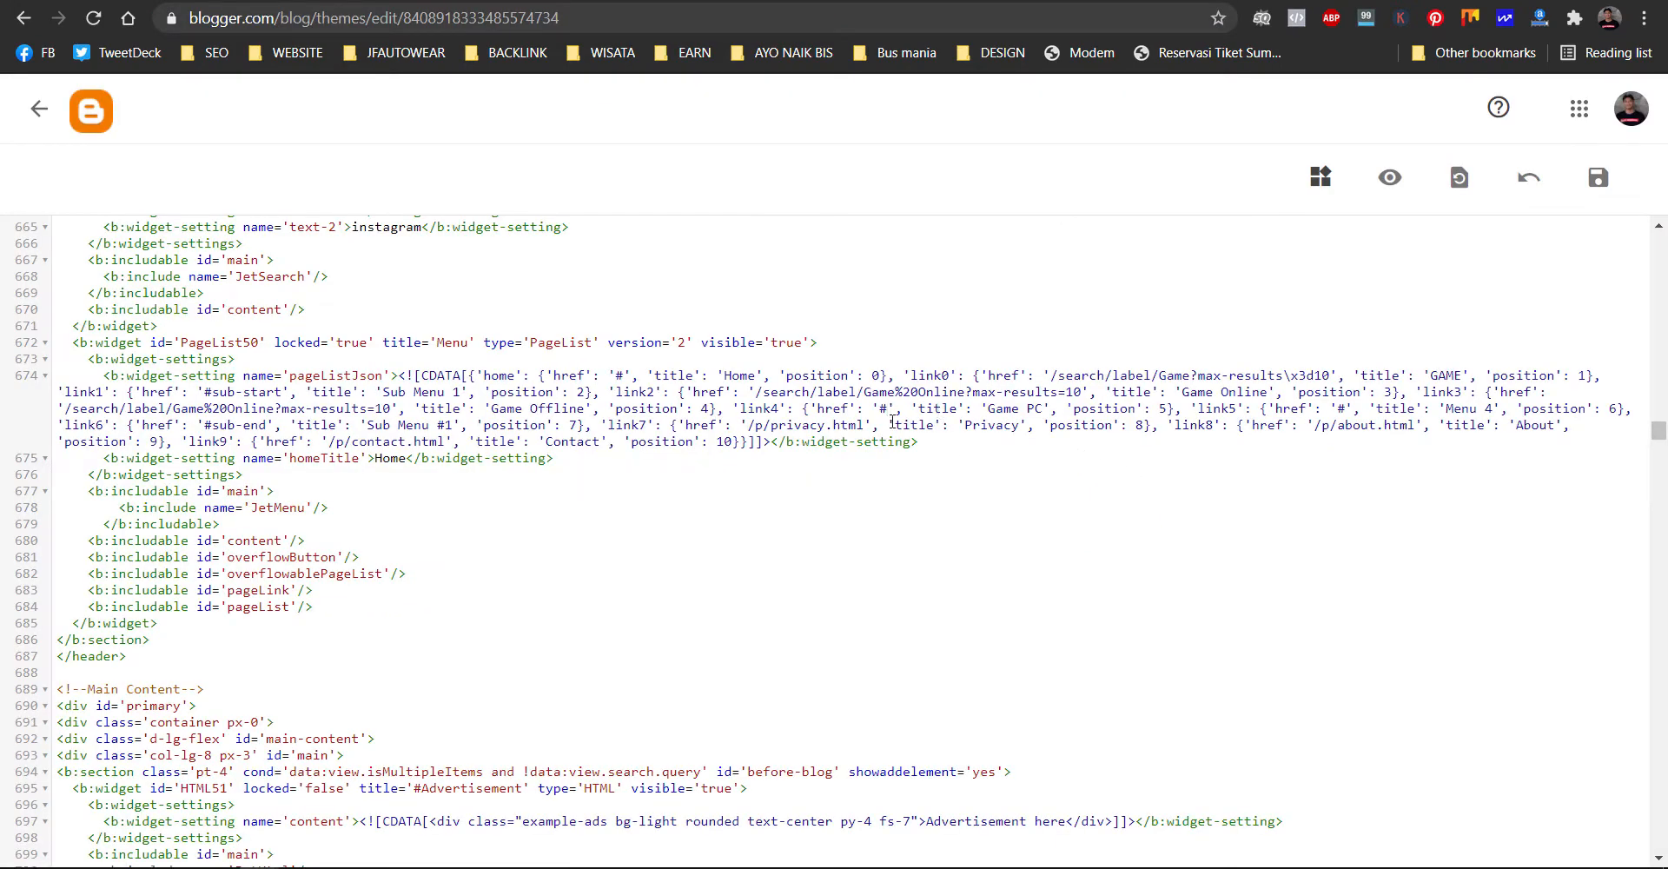
key("ctrl+v")
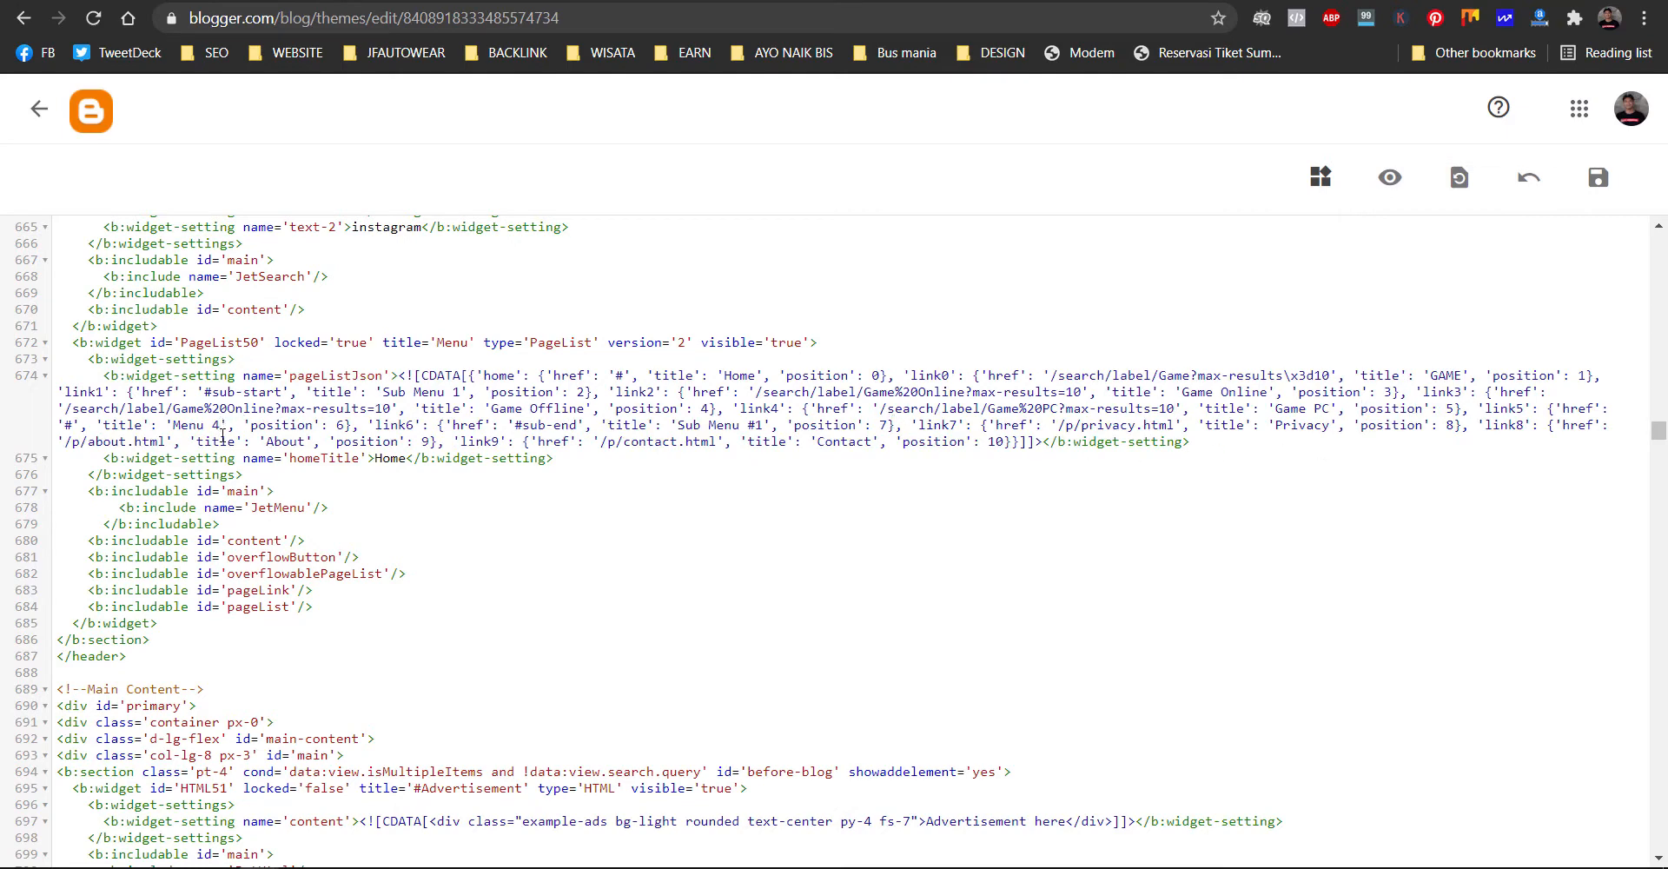
- Change the title of the link5 submenu entry from "Menu 4" to "Game Mobile"
key("BackSpace")
key("BackSpace")
key("BackSpace")
key("BackSpace")
key("BackSpace")
key("BackSpace")
type("Ga")
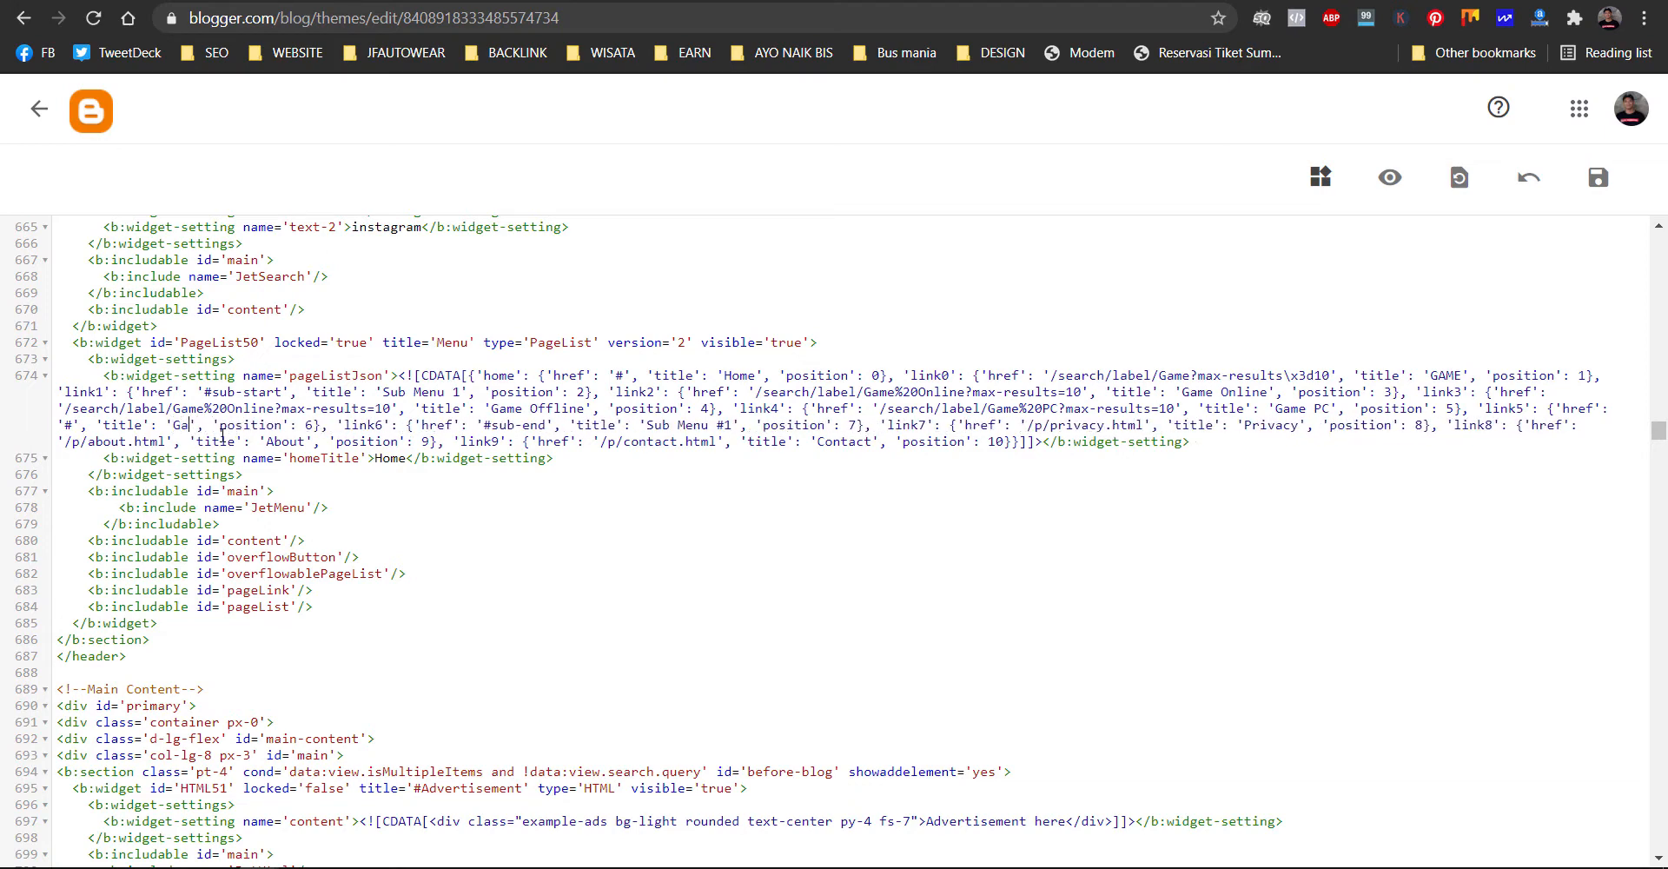
type("me Mobile")
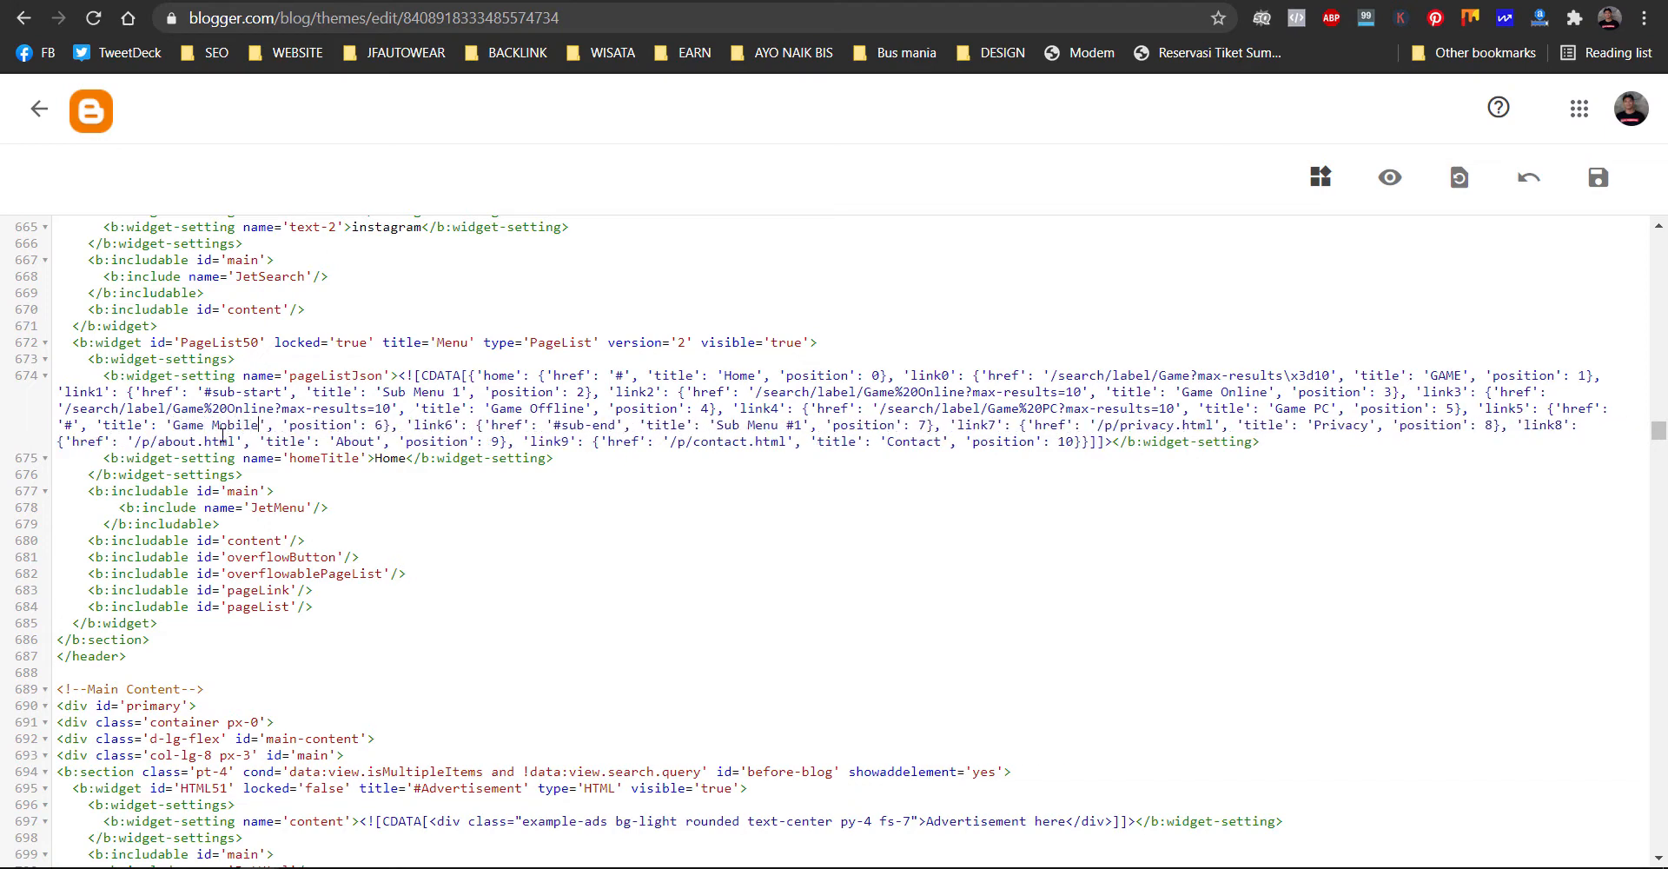
- Set link5's href to the Game Mobile category path /search/label/Game%20Mobile?max-results=10 copied from the live blog, and save the theme
left_click(493, 4)
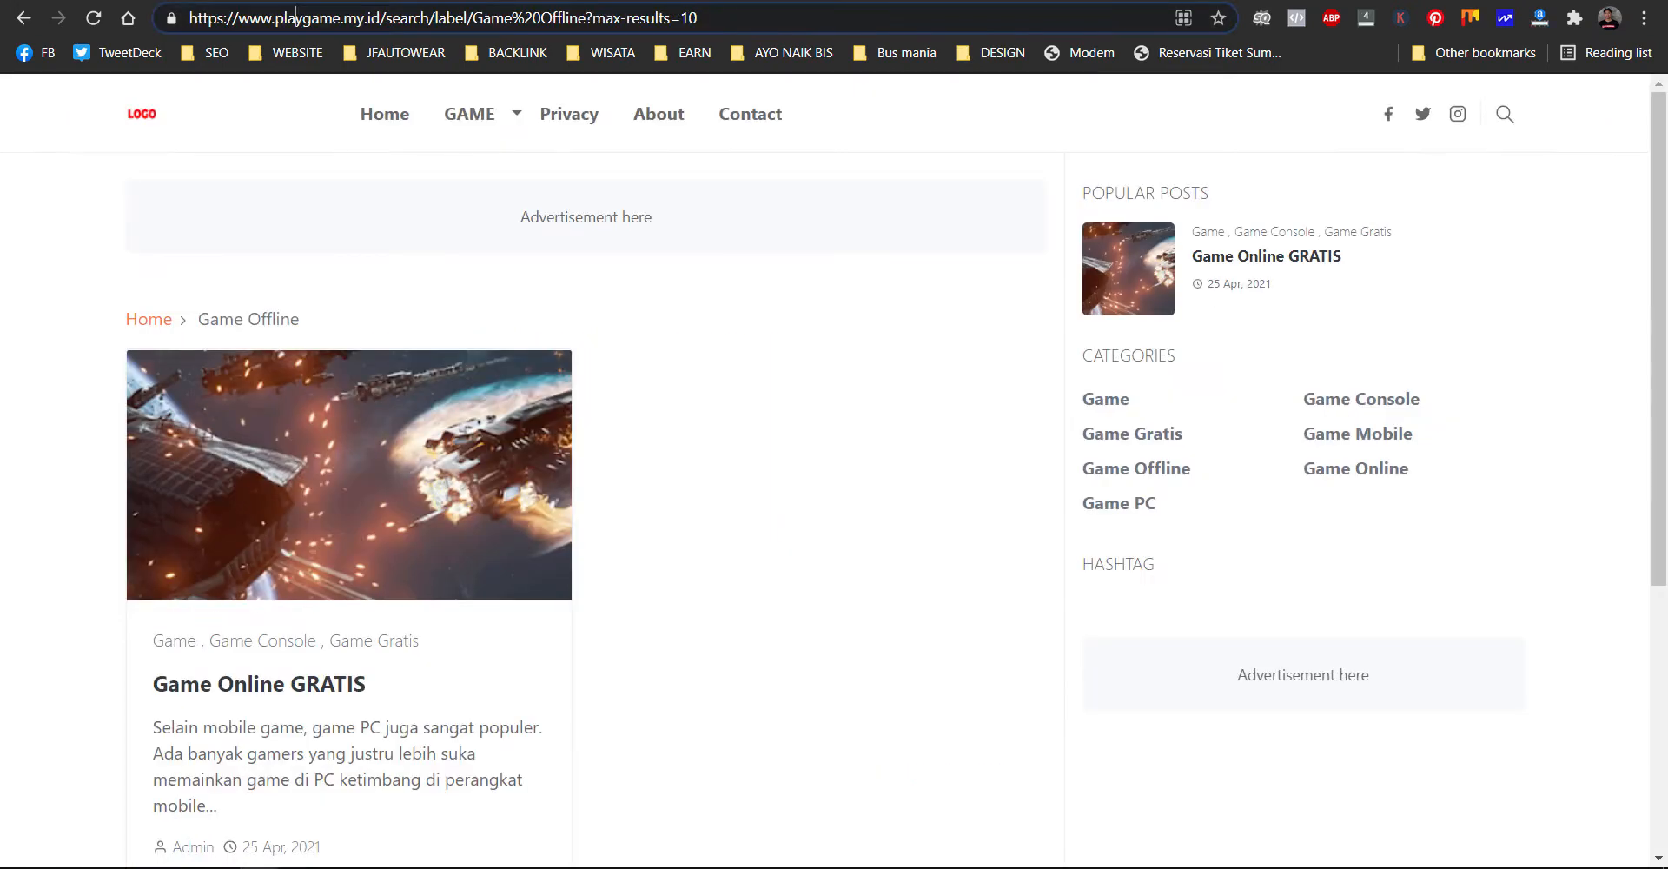
left_click(1375, 440)
left_click_drag(701, 17, 380, 17)
key("ctrl+c")
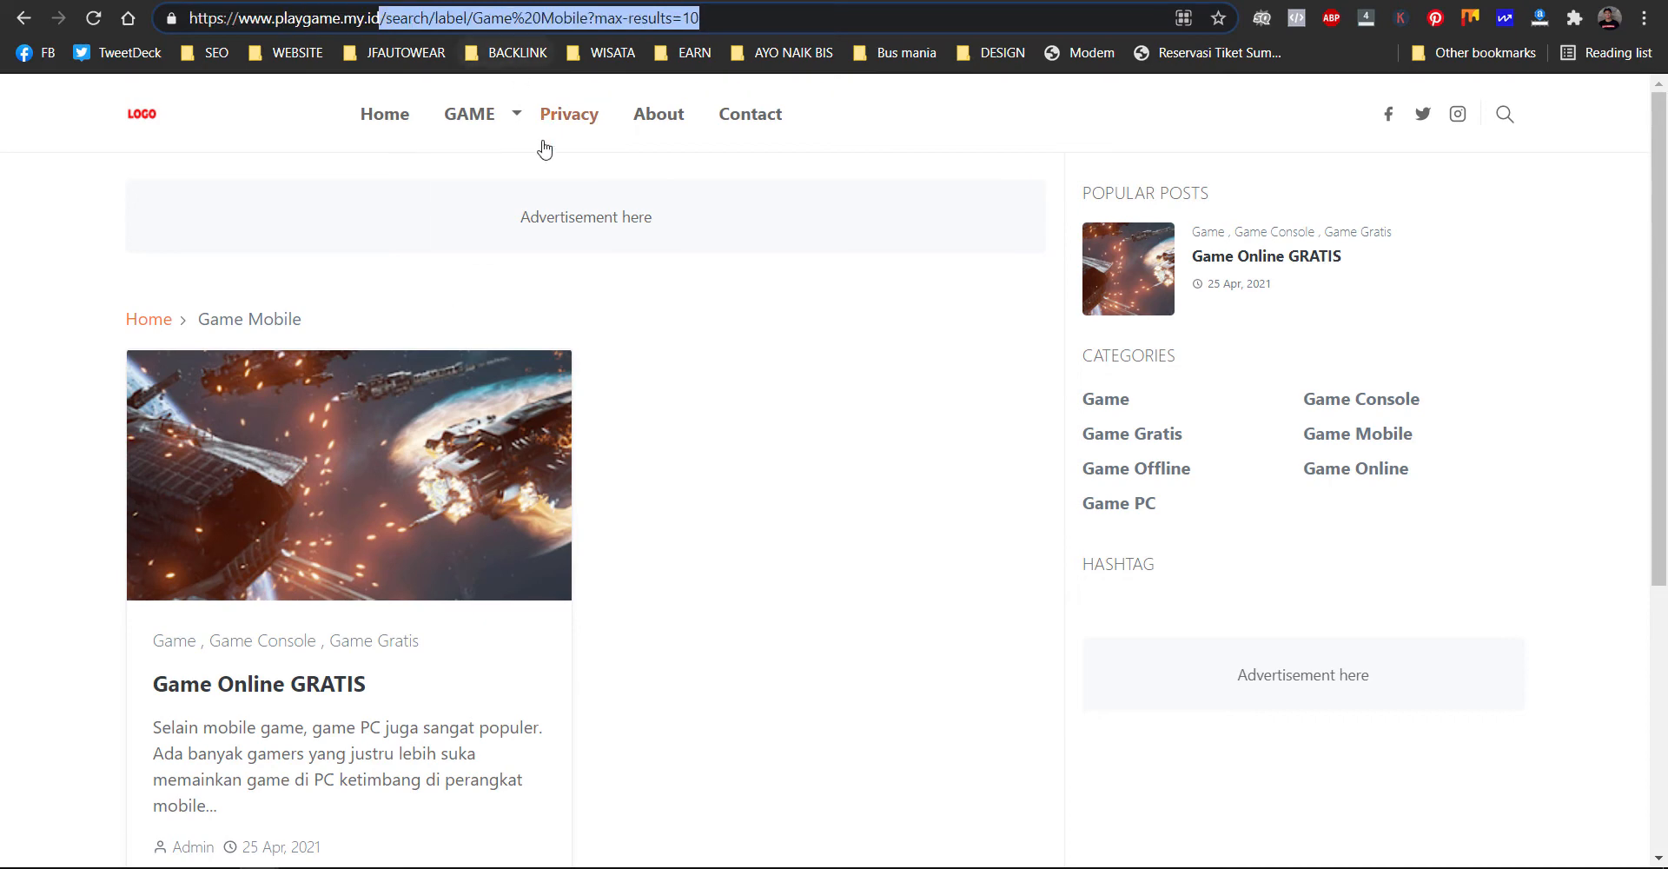
left_click(365, 2)
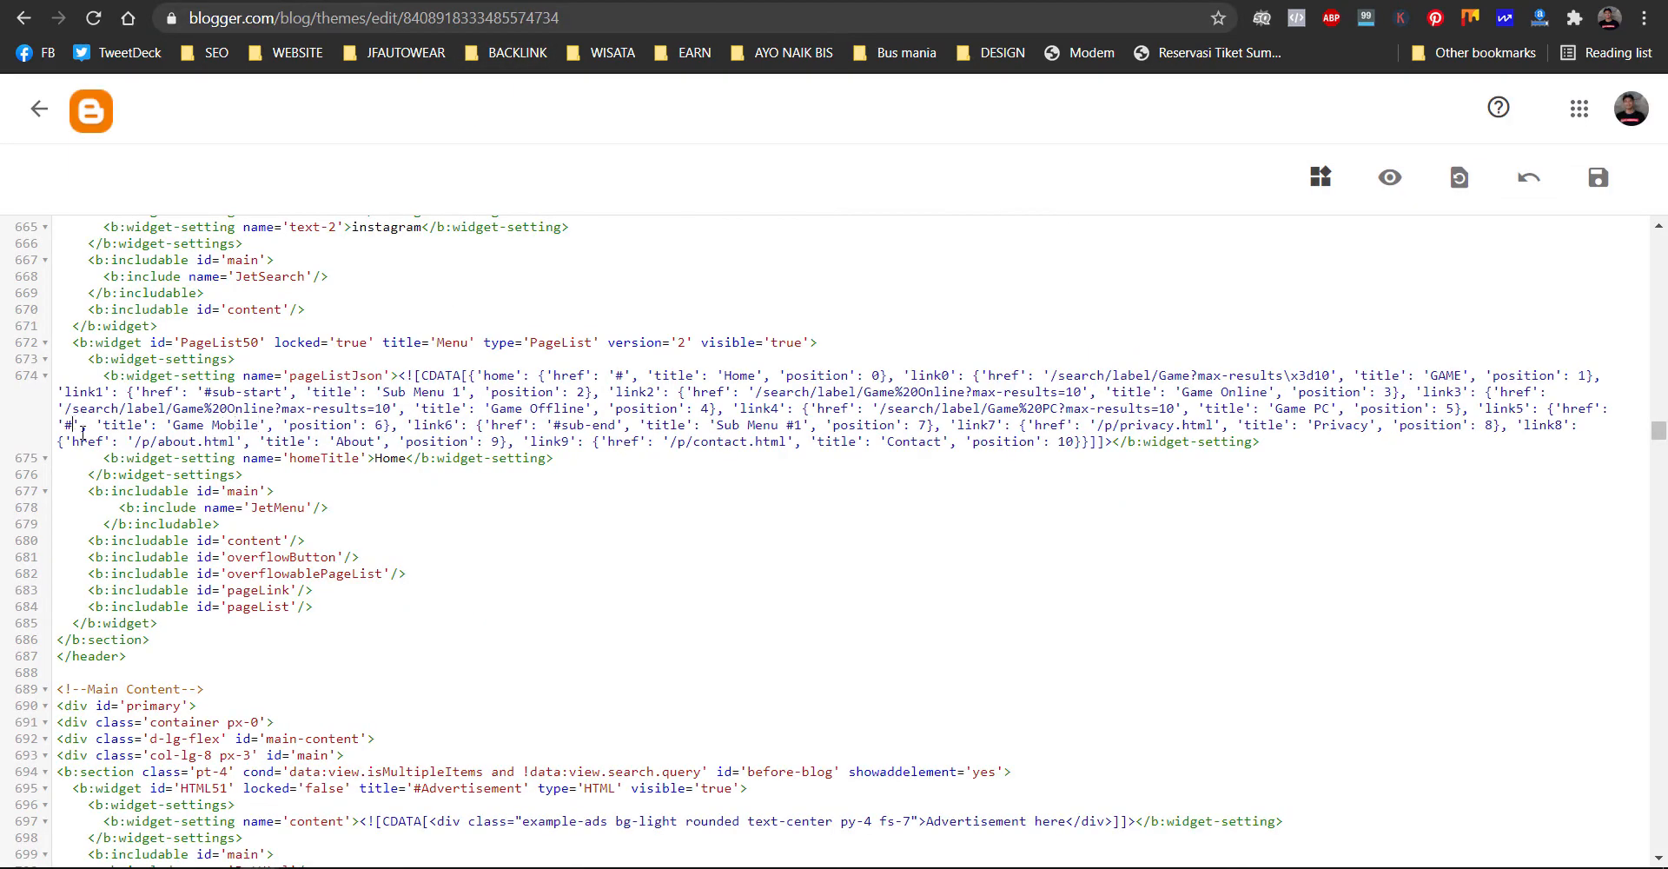
key("BackSpace")
key("ctrl+v")
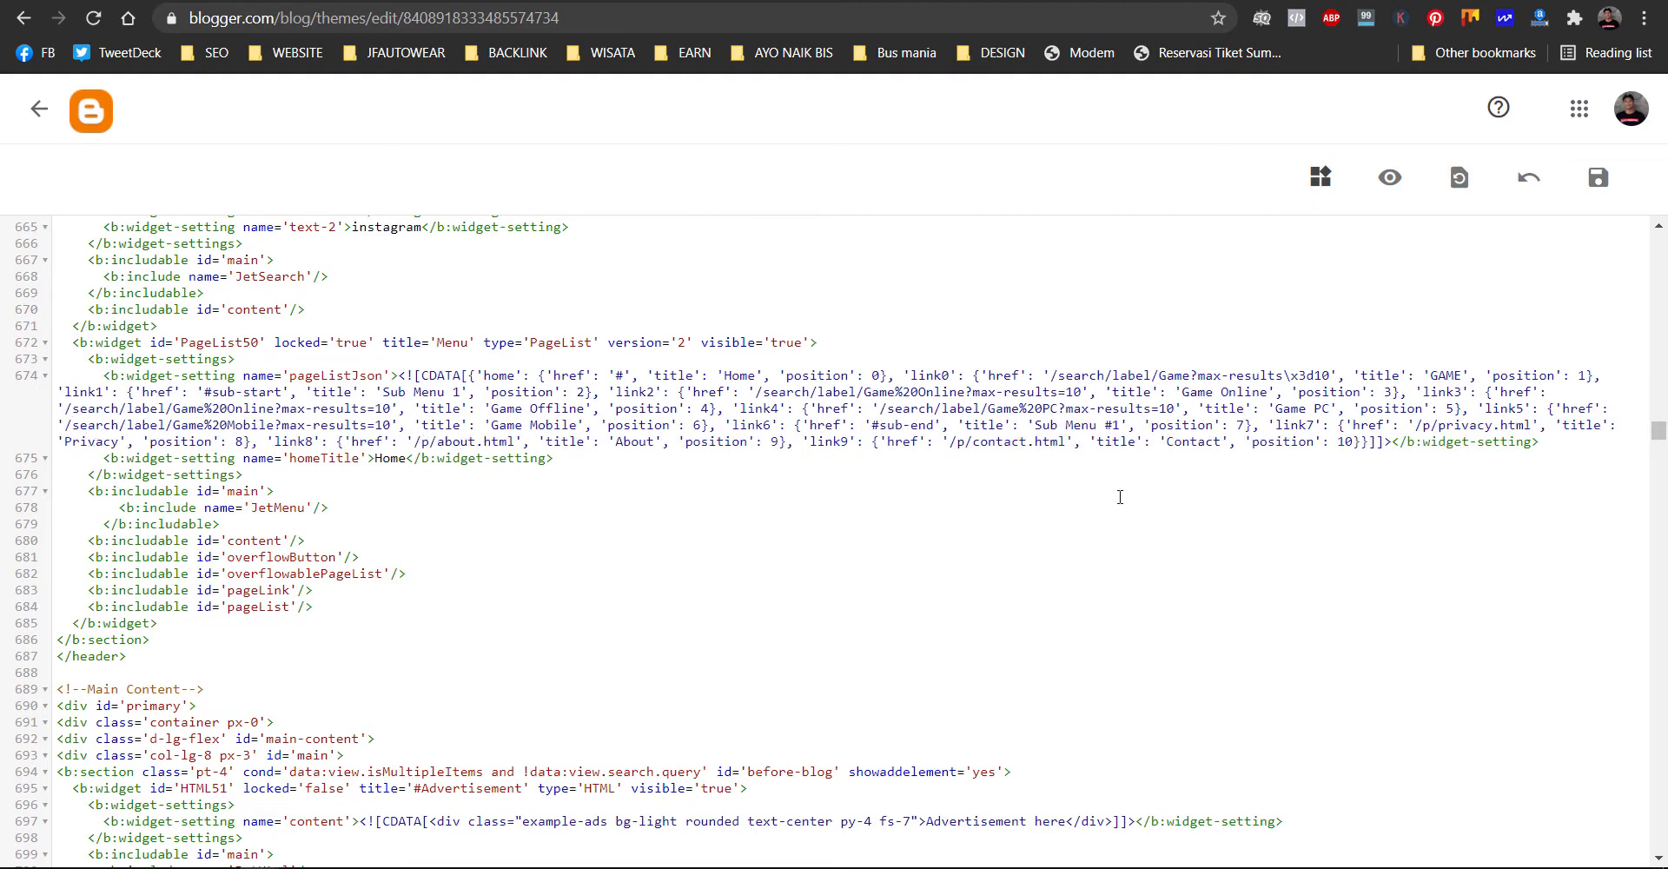
left_click(1599, 178)
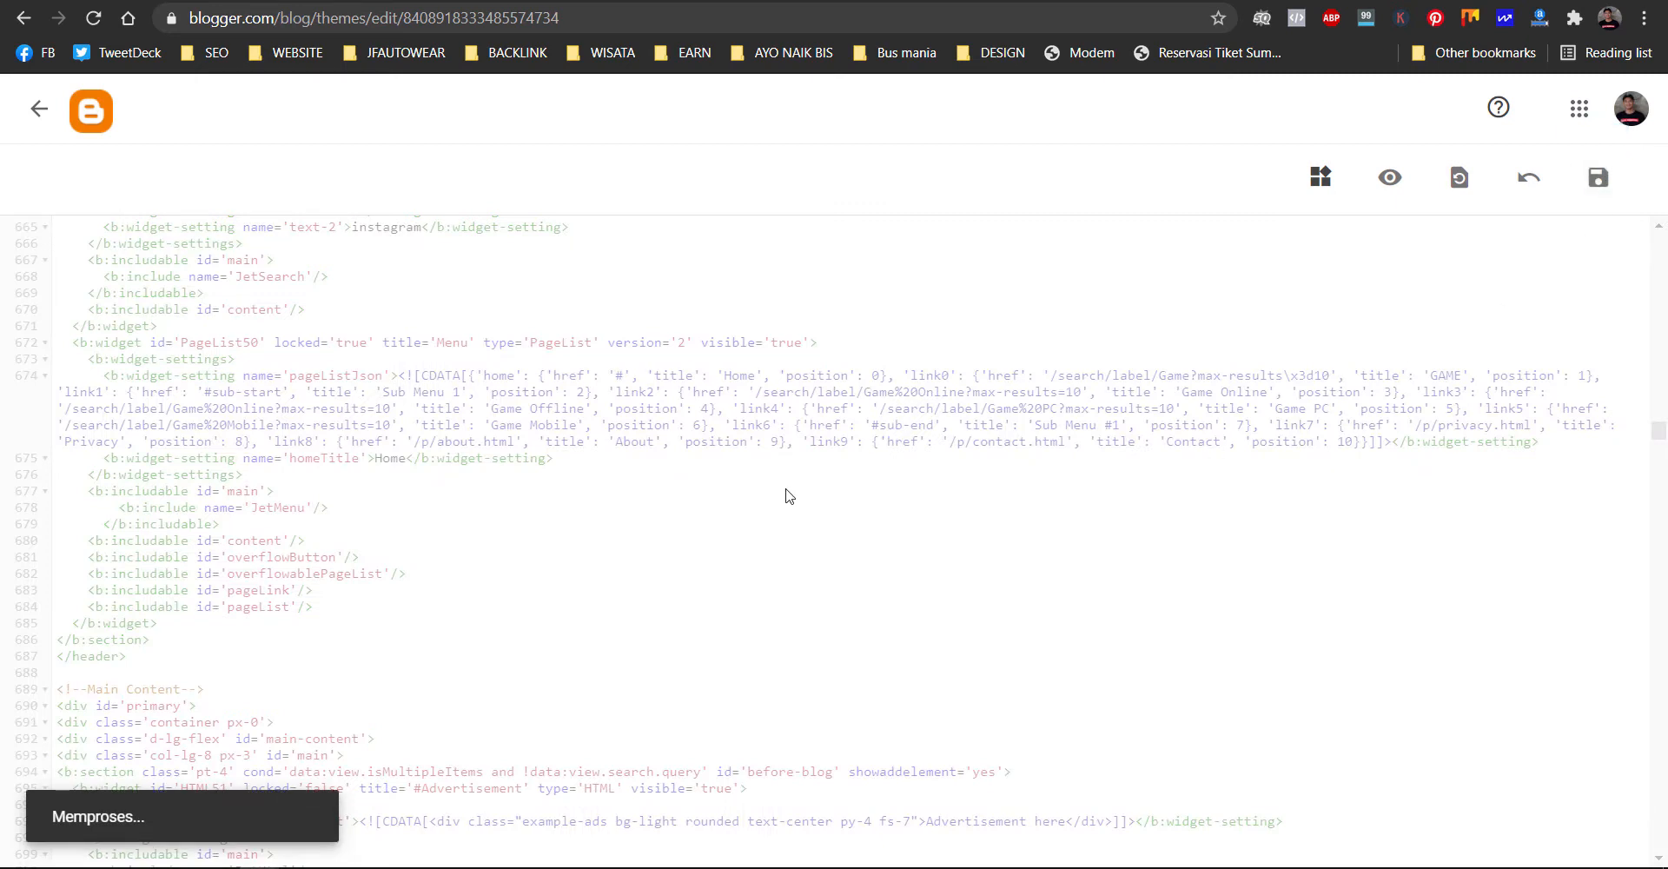
- Reload the live blog and test the Game Online, Game Offline, Game PC and Game Mobile links in the GAME submenu
key("ctrl+Tab")
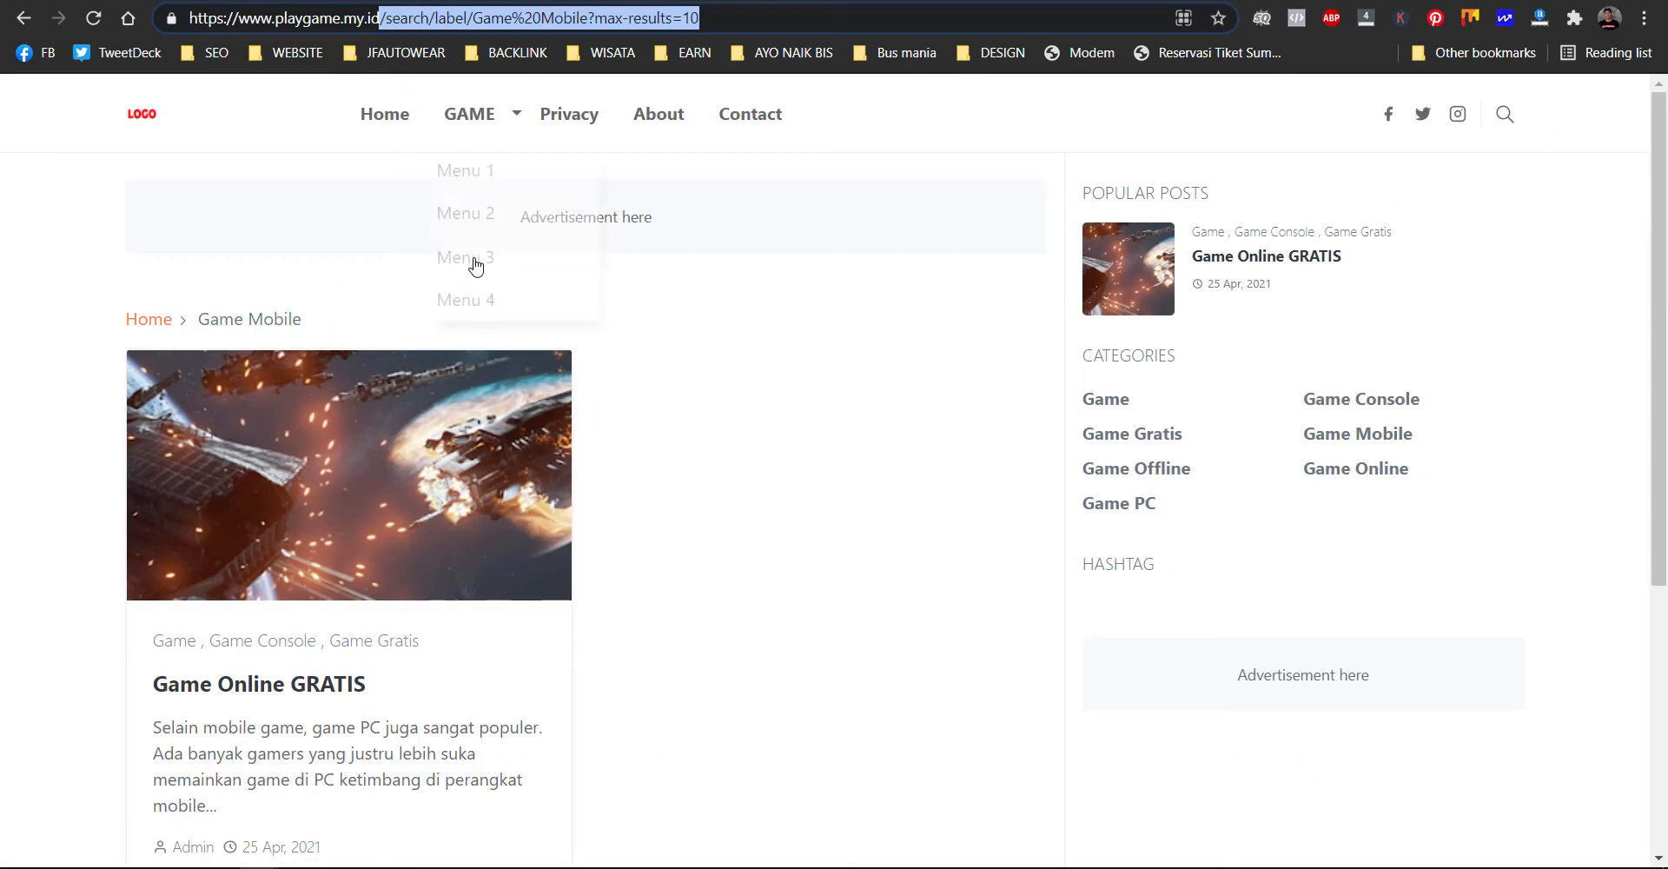
key("Return")
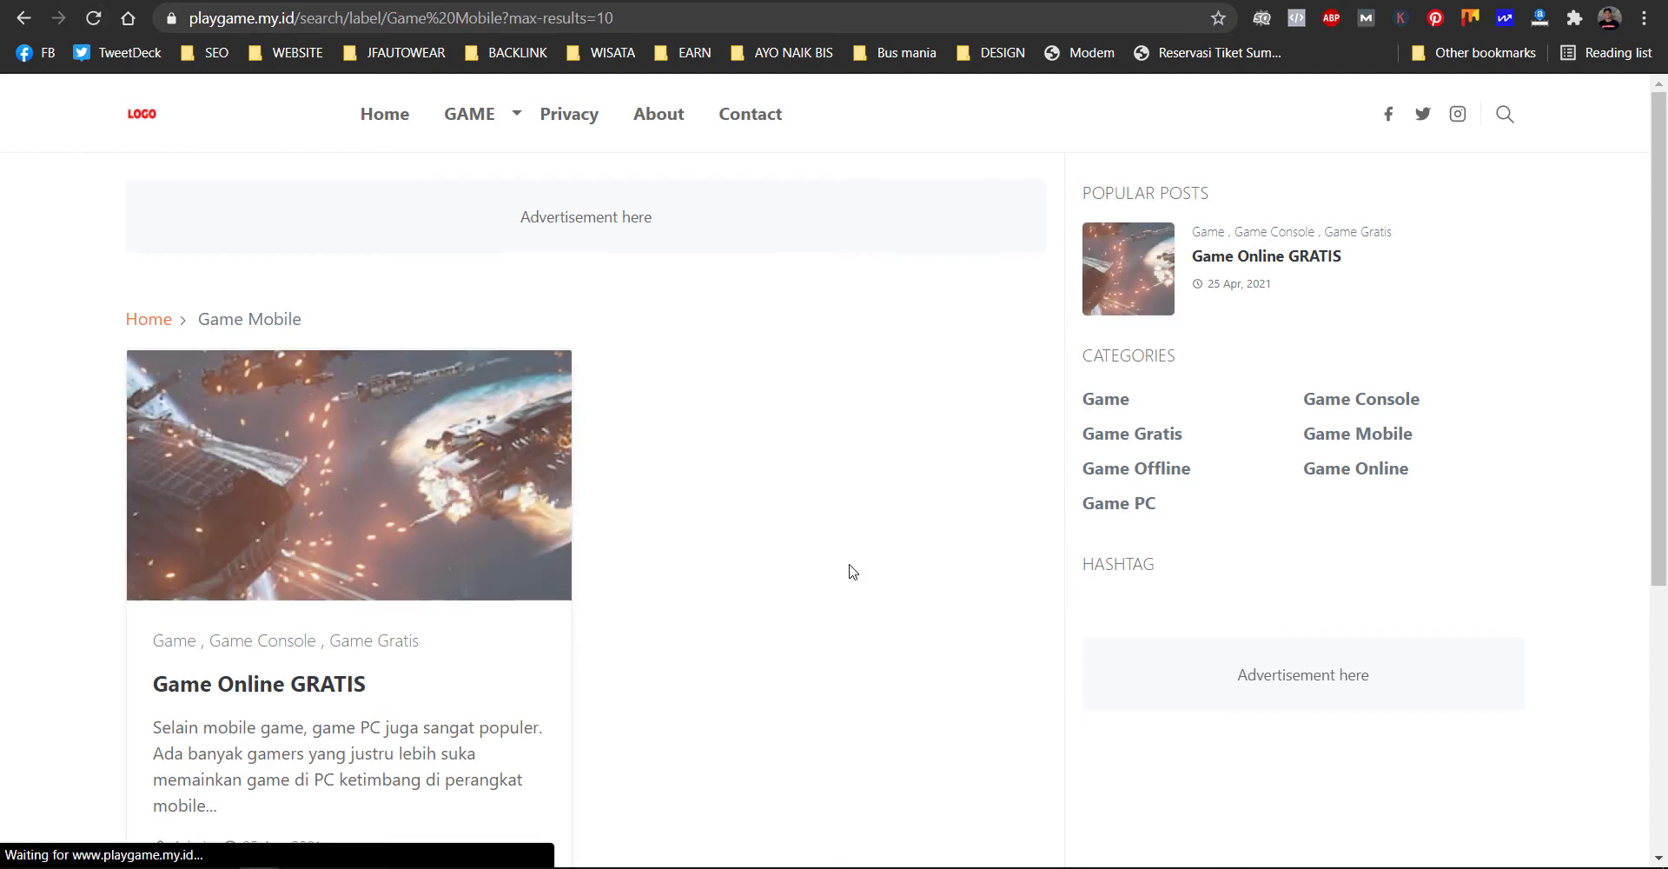
mouse_move(513, 114)
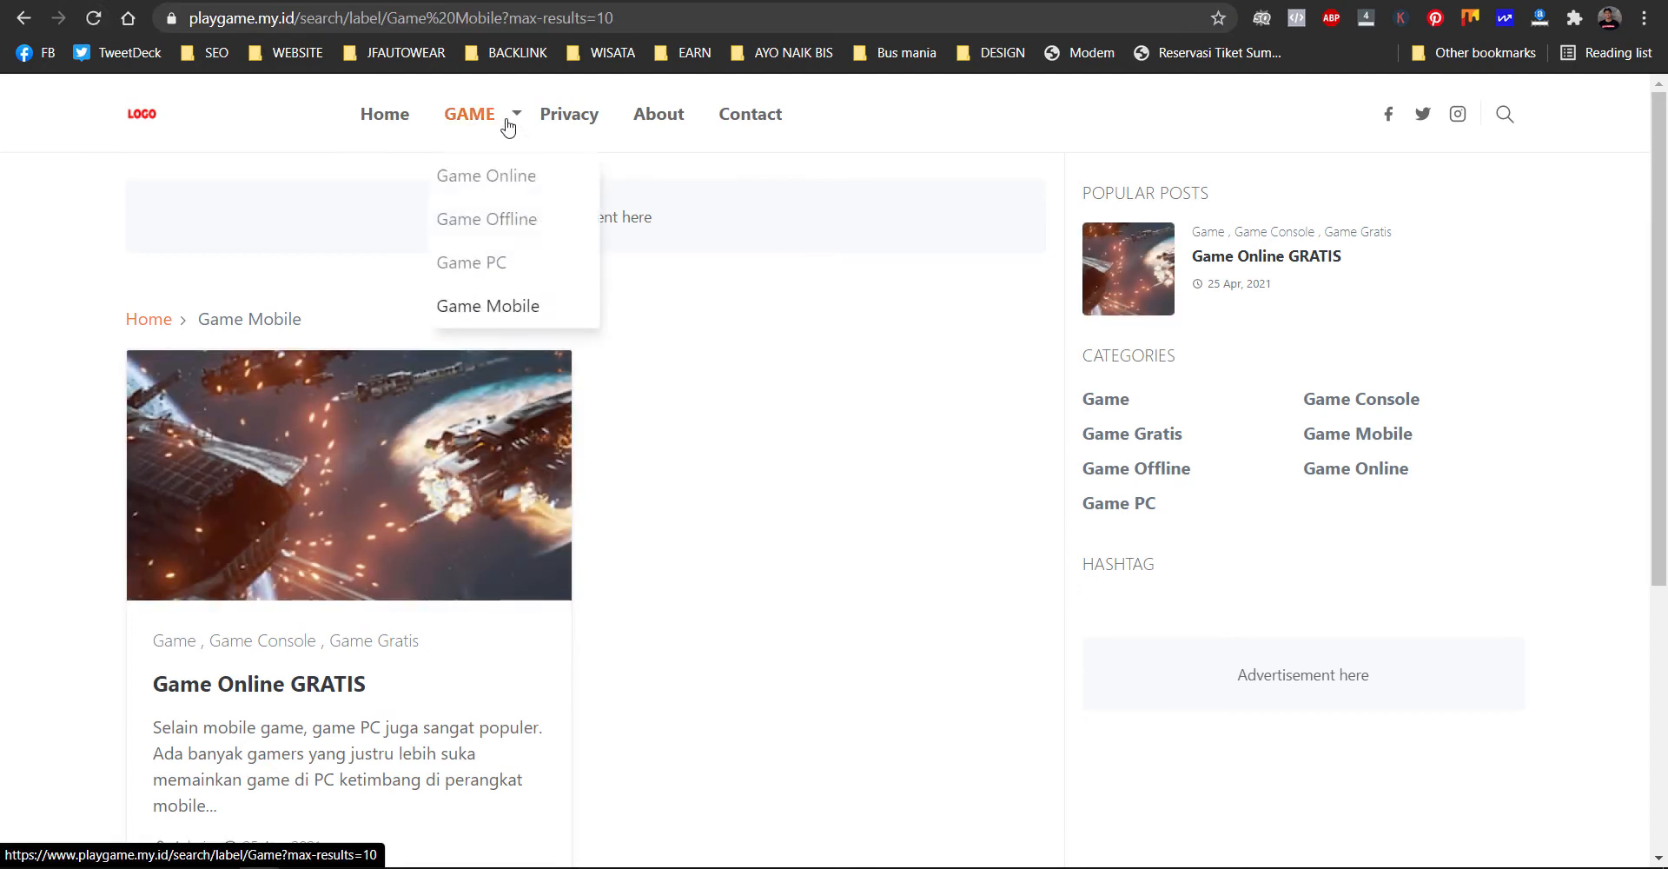
left_click(500, 179)
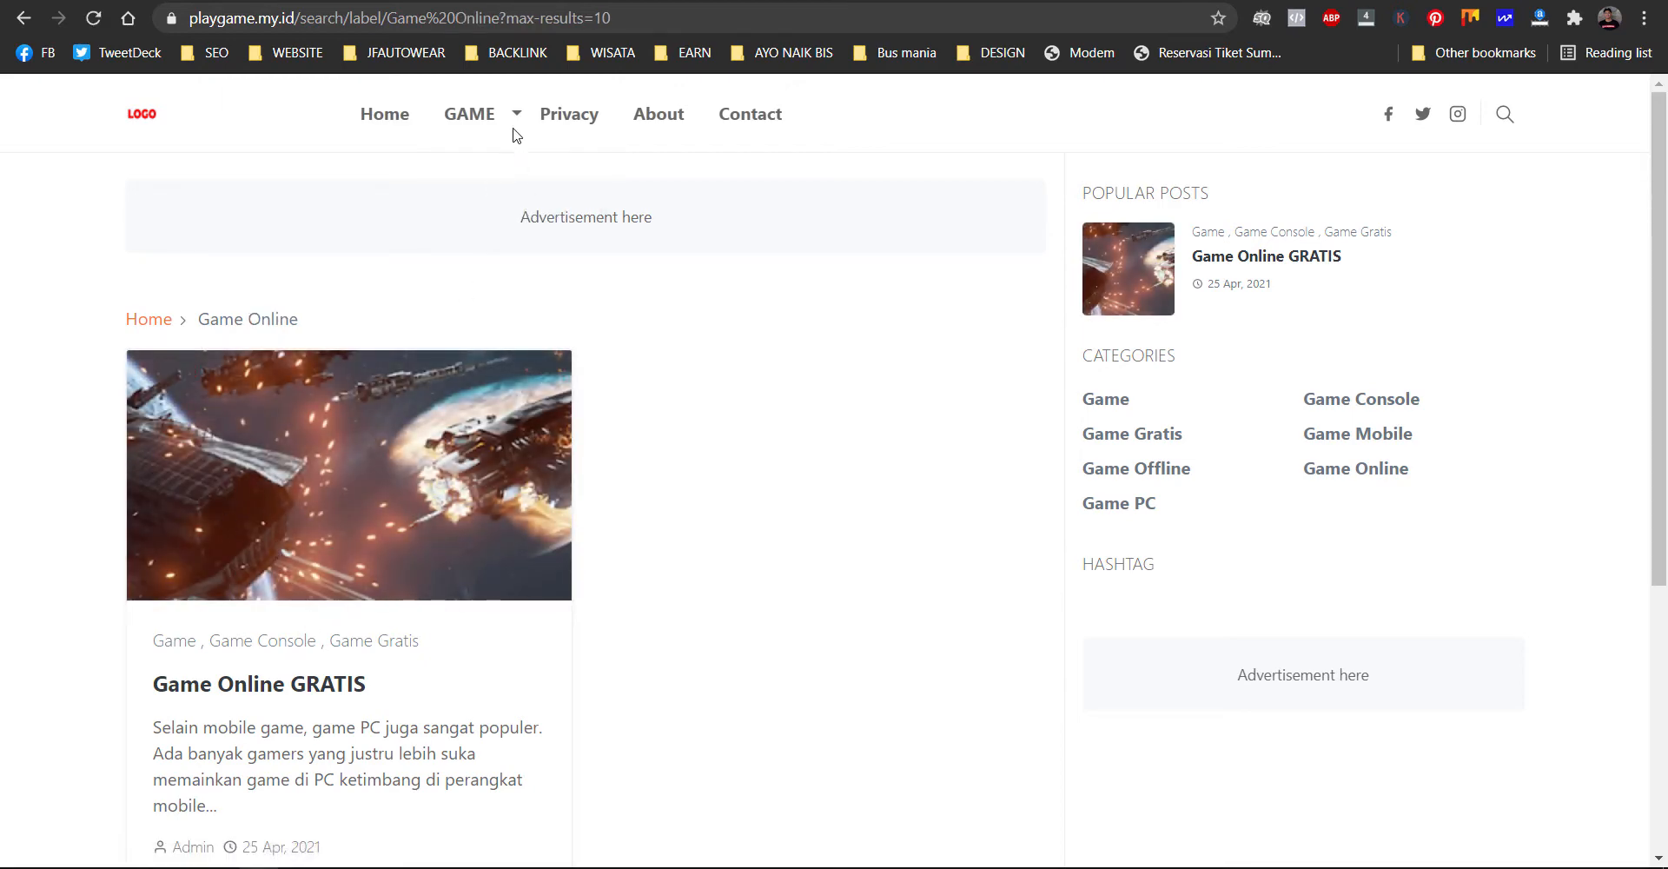
mouse_move(462, 145)
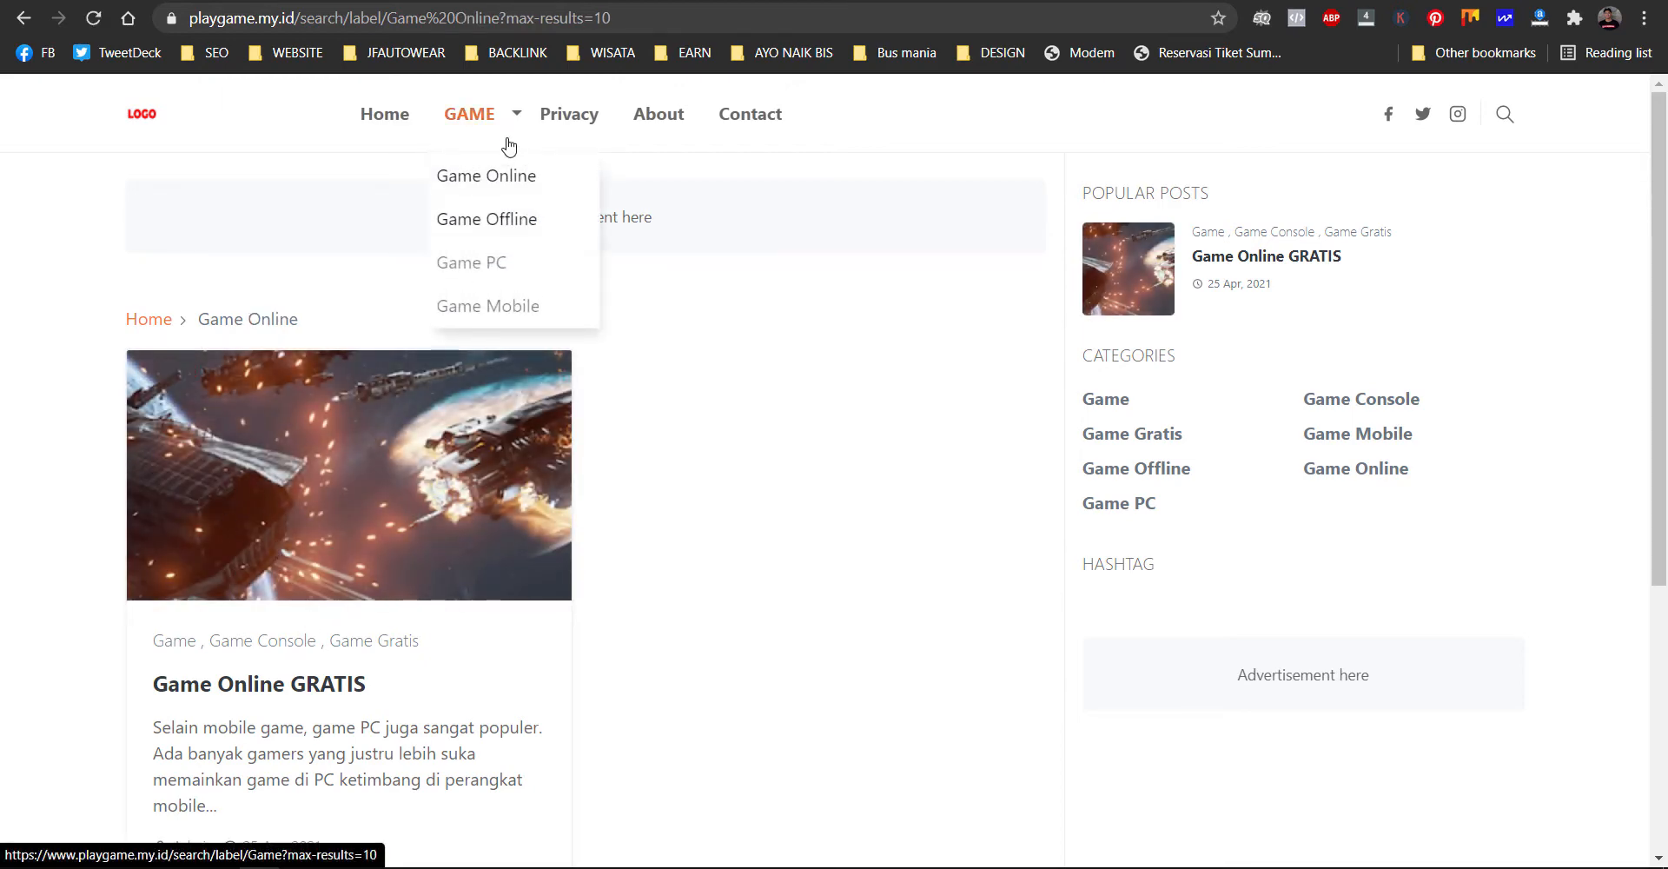
left_click(515, 227)
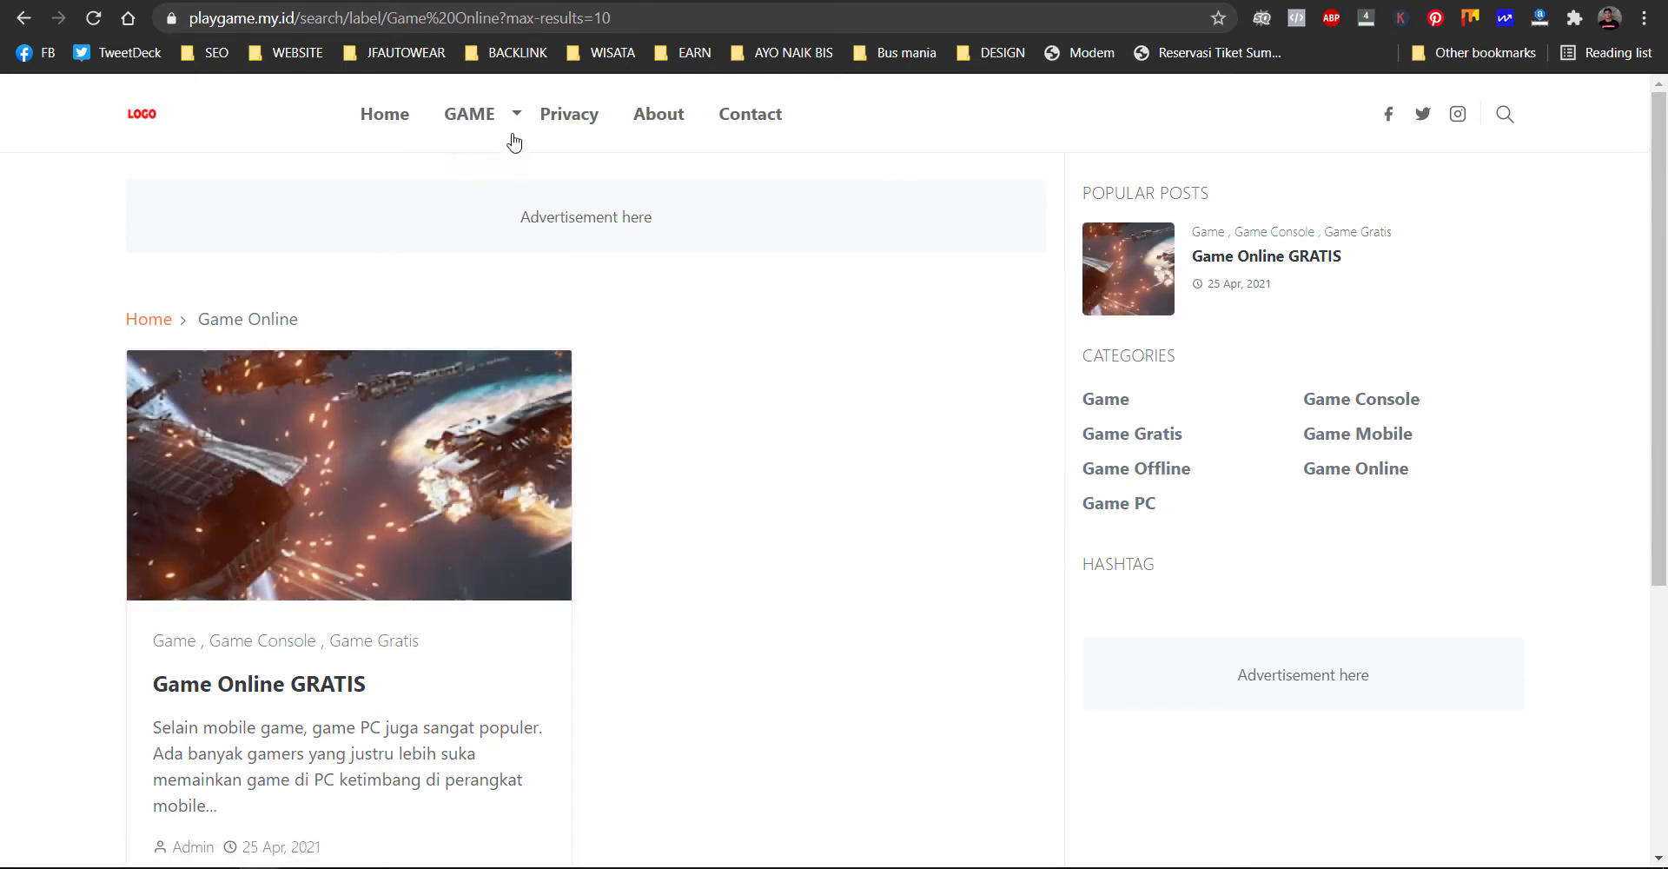
mouse_move(514, 141)
left_click(495, 265)
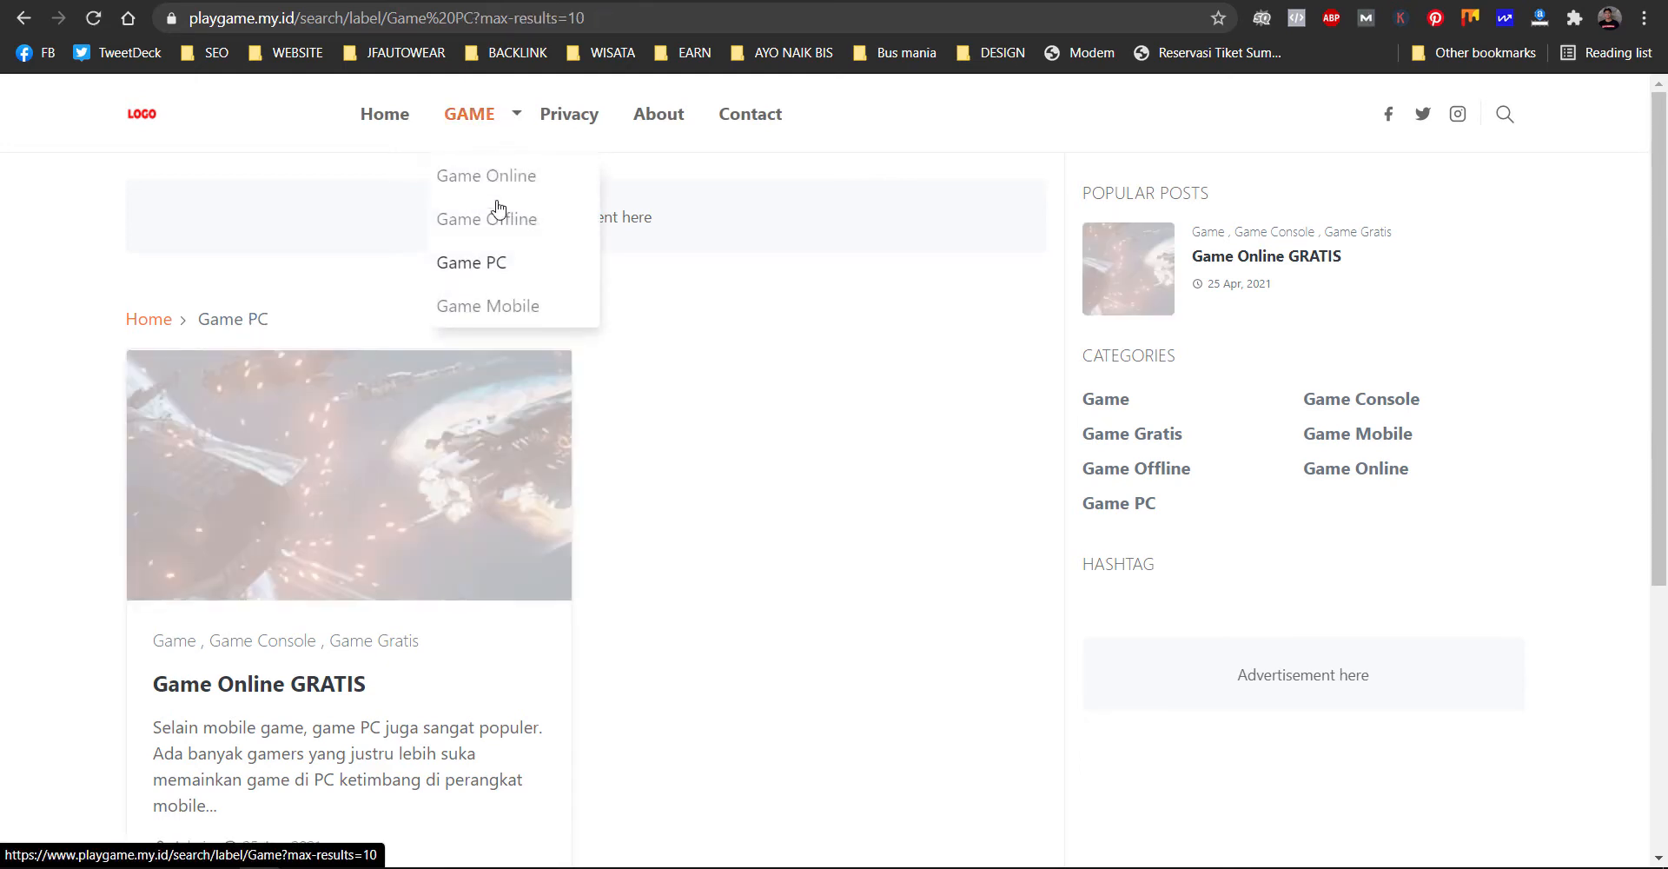
left_click(499, 306)
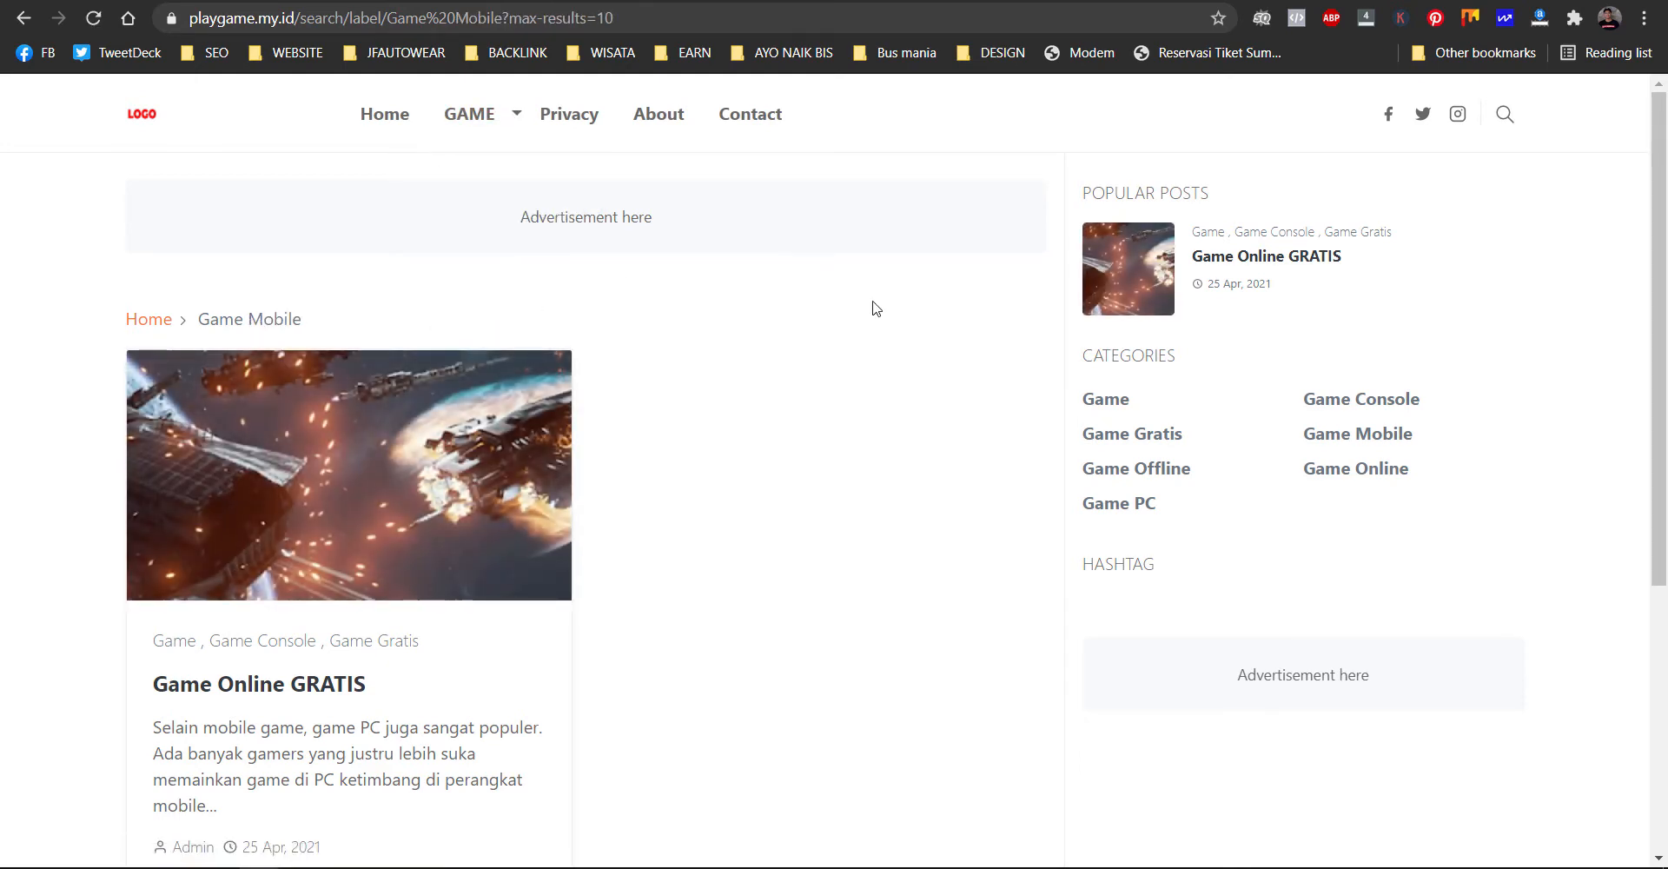
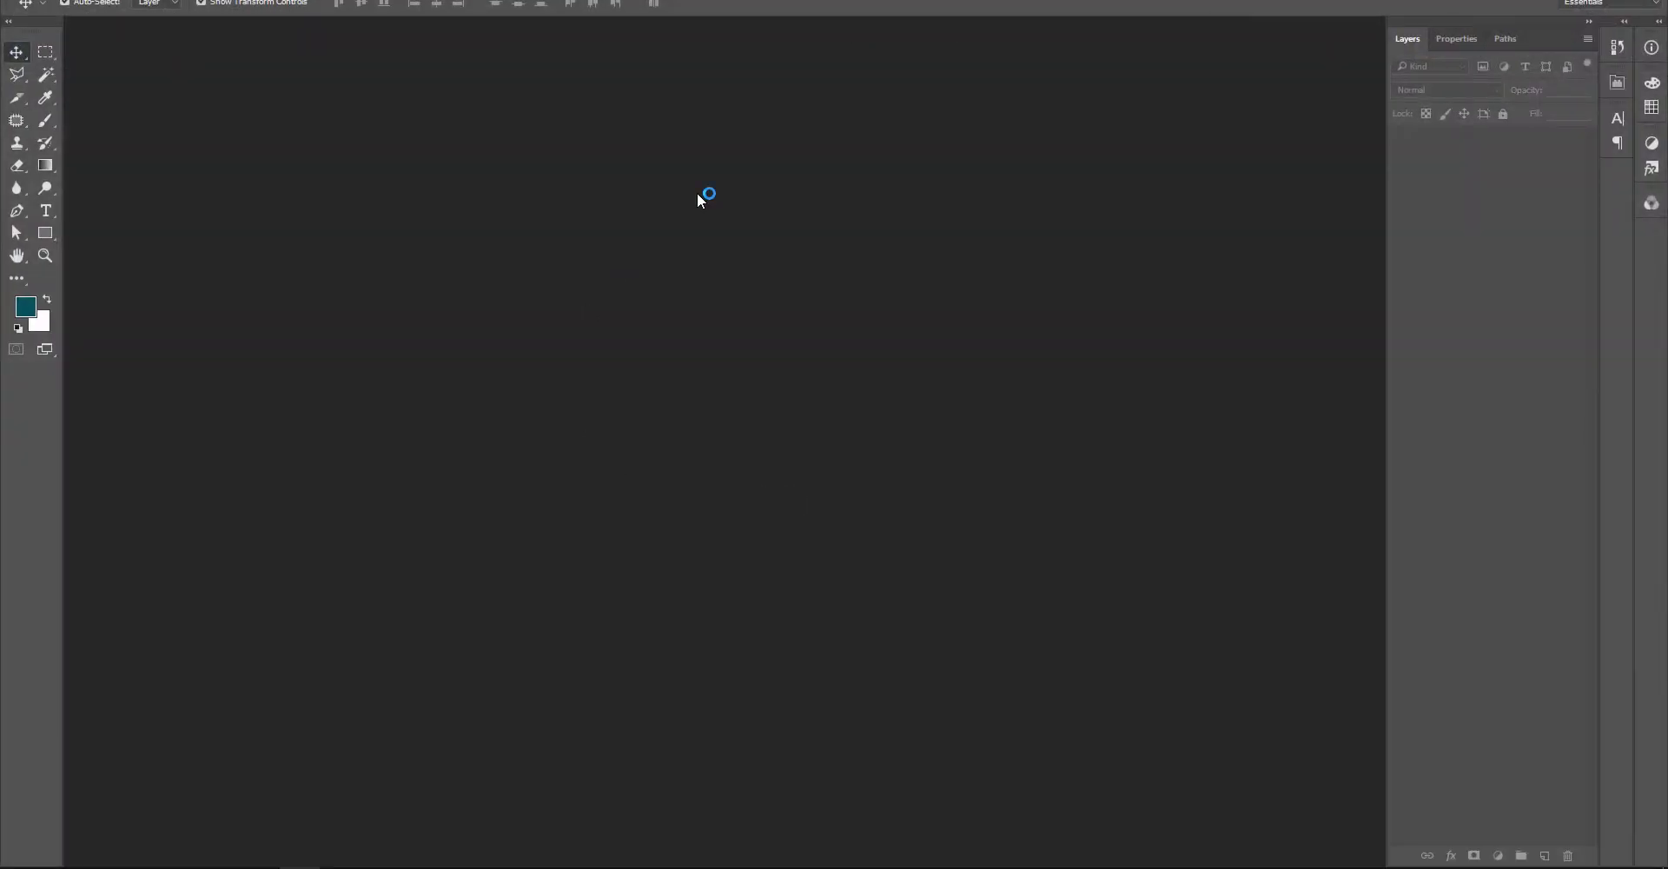
- Create a new 50 × 50 pixel Photoshop document with a white background
left_click(43, 0)
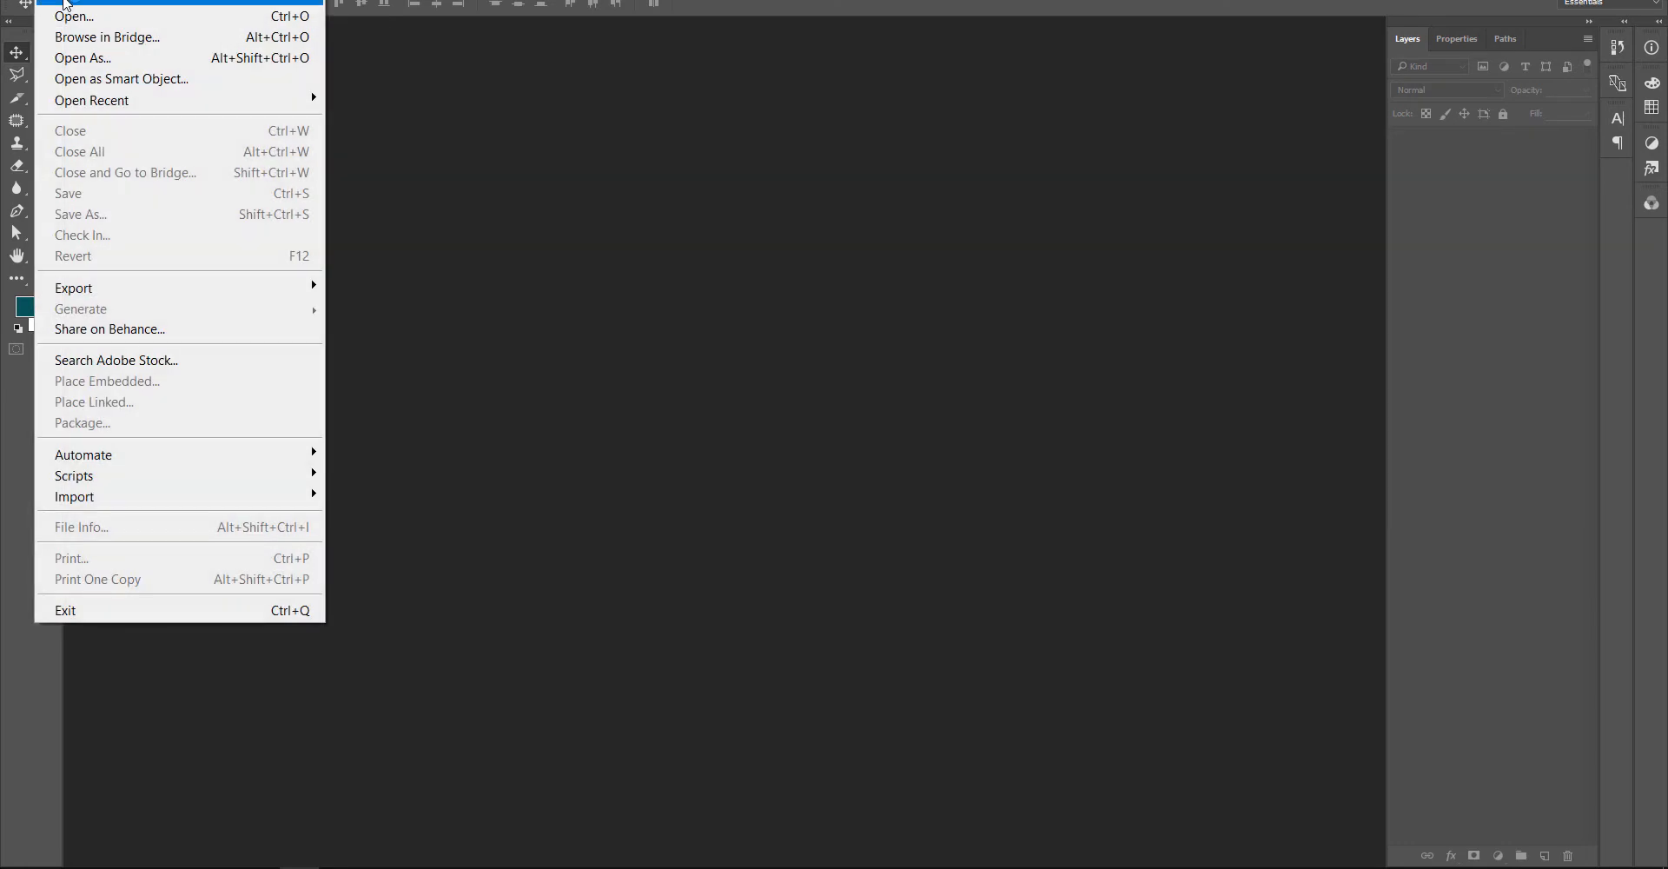
left_click(65, 2)
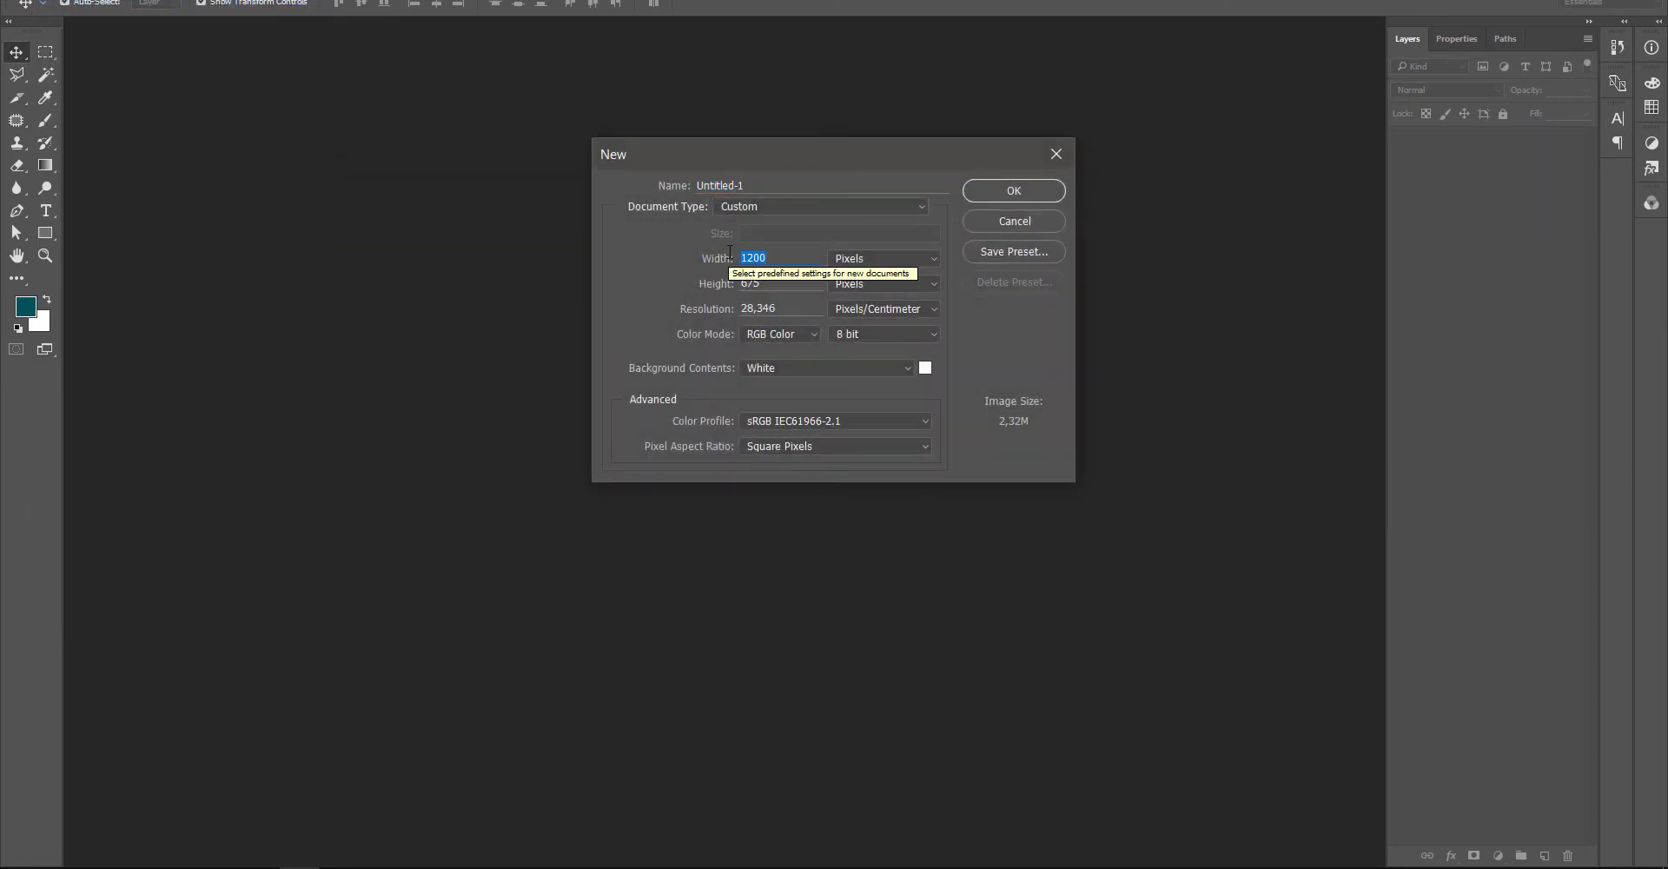
type("50")
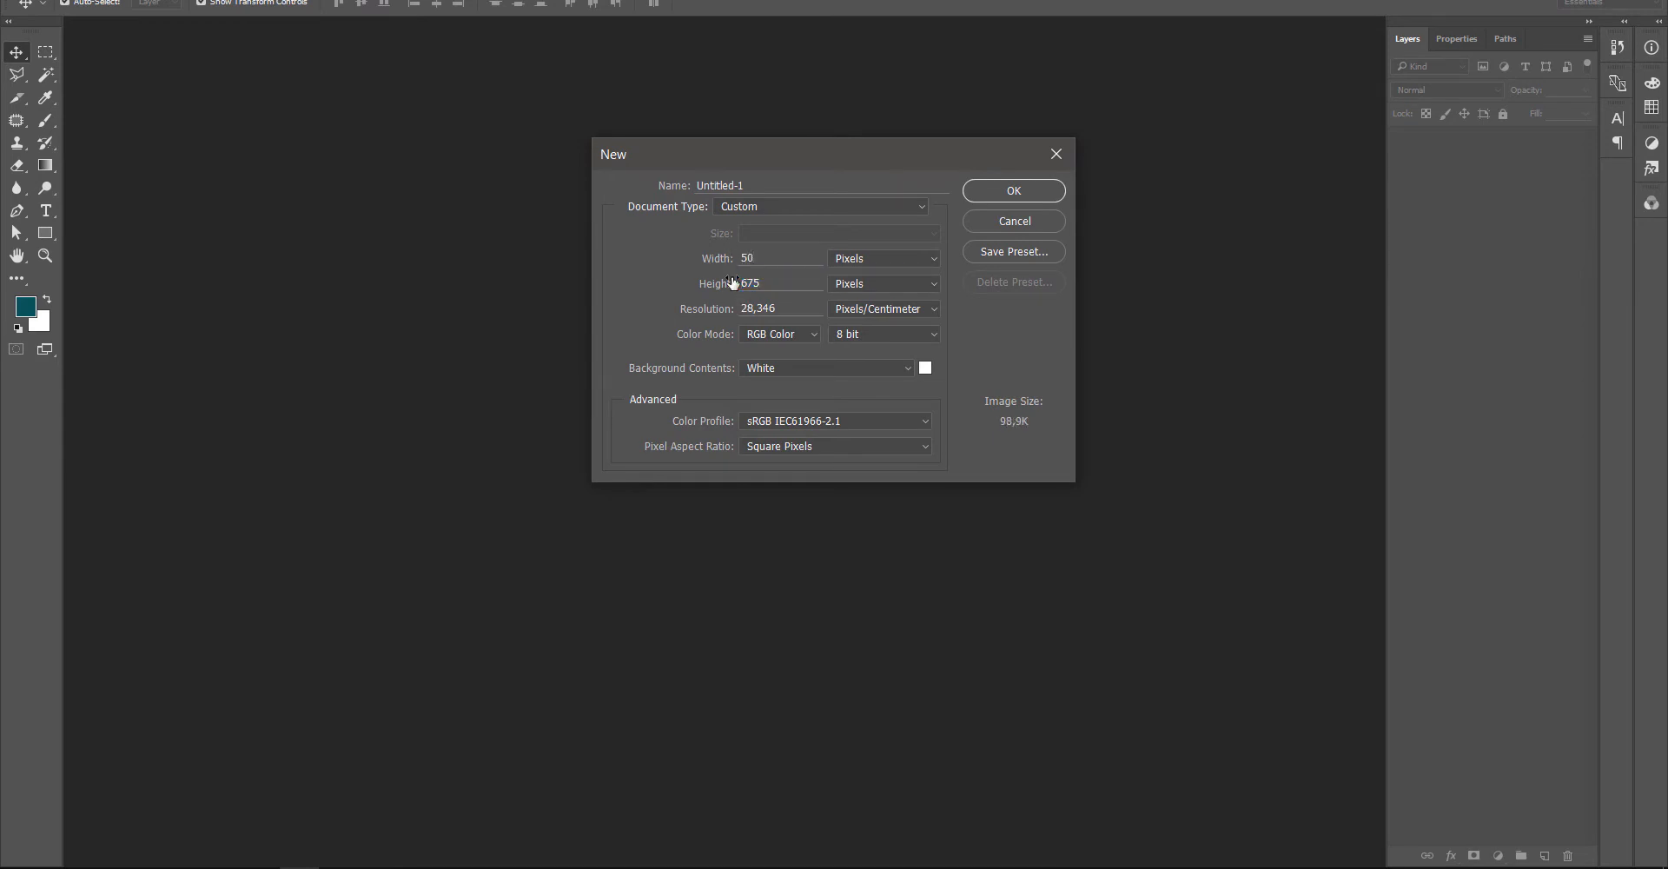
left_click(775, 284)
left_click(993, 195)
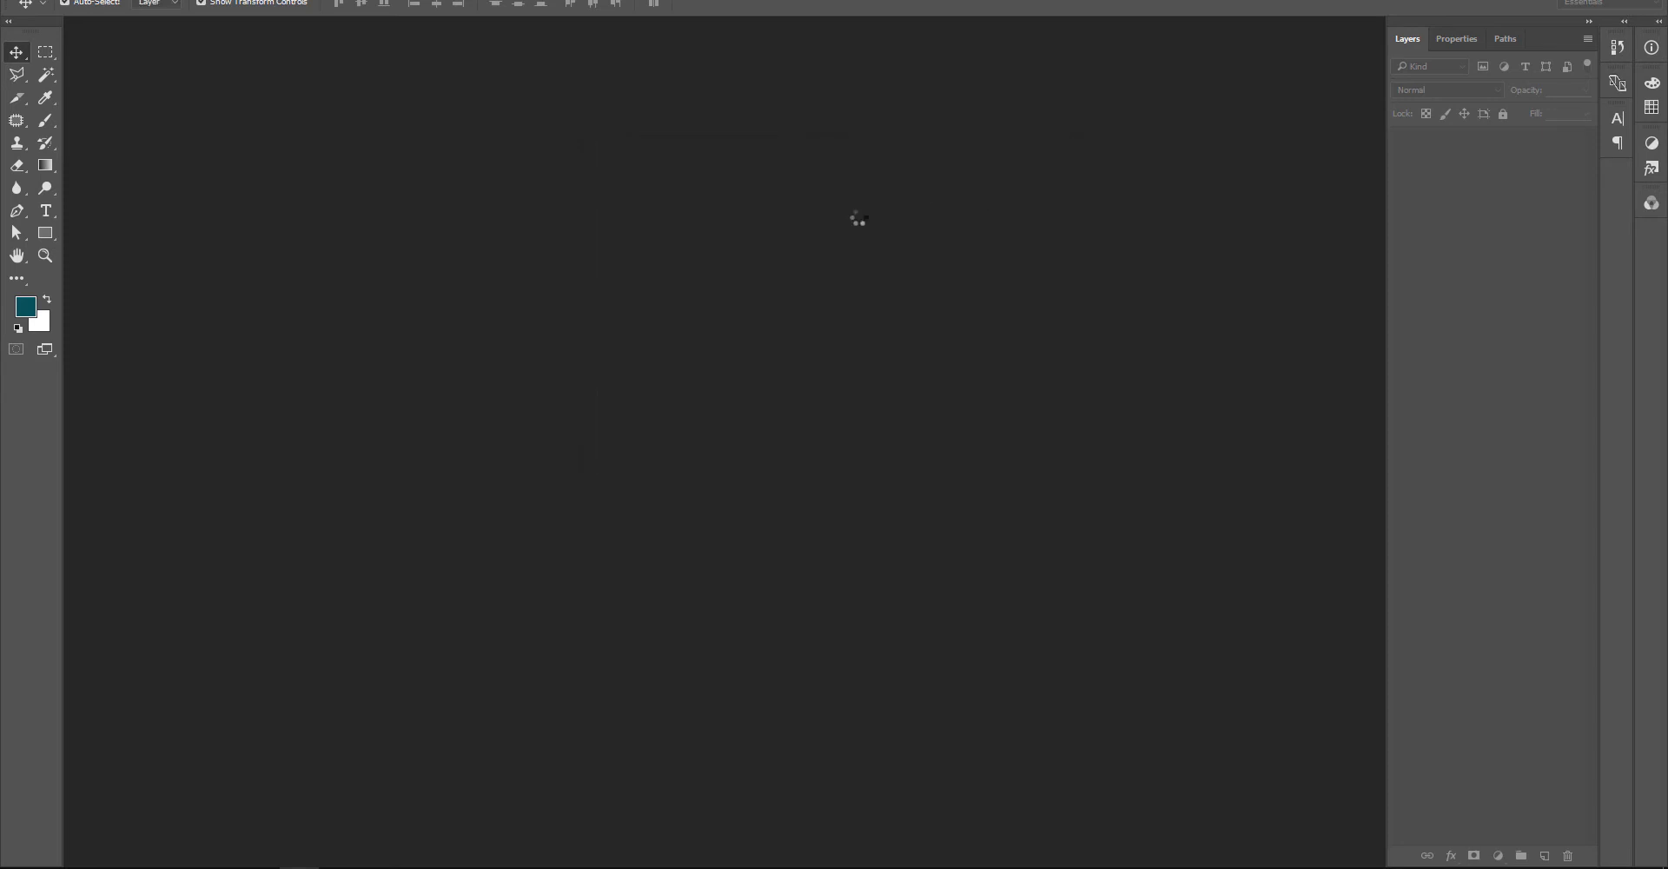
scroll(734, 443, "up", 5)
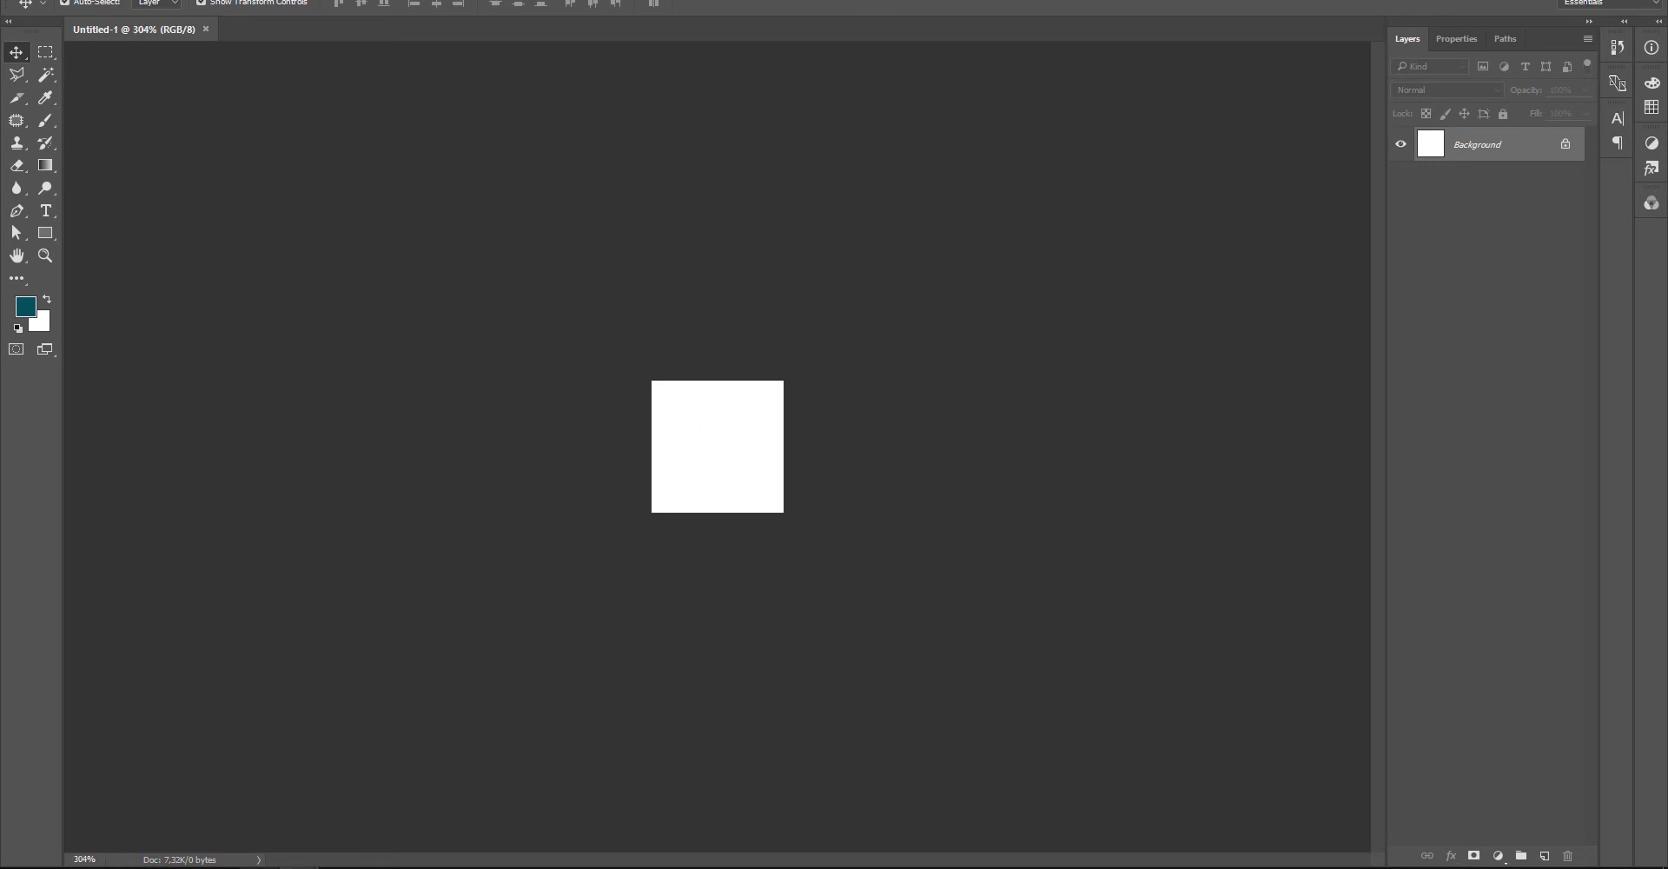
- Switch to Chrome, open the Google image results for "logo play game" and browse the logos
left_click(260, 867)
left_click(202, 815)
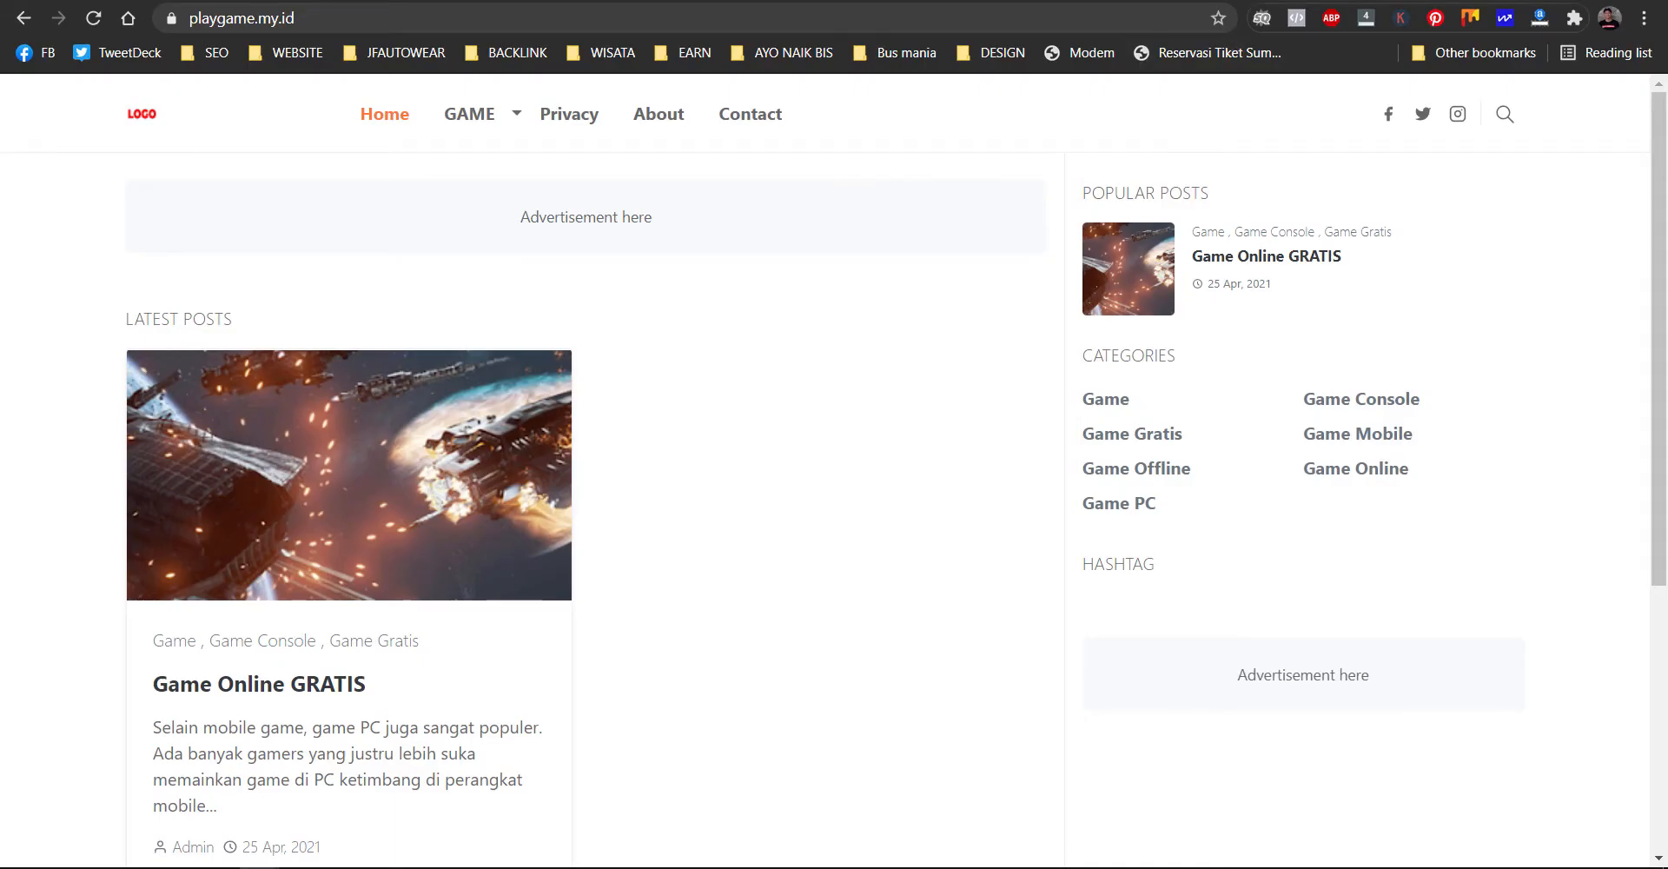
left_click(608, 2)
left_click_drag(199, 126, 316, 126)
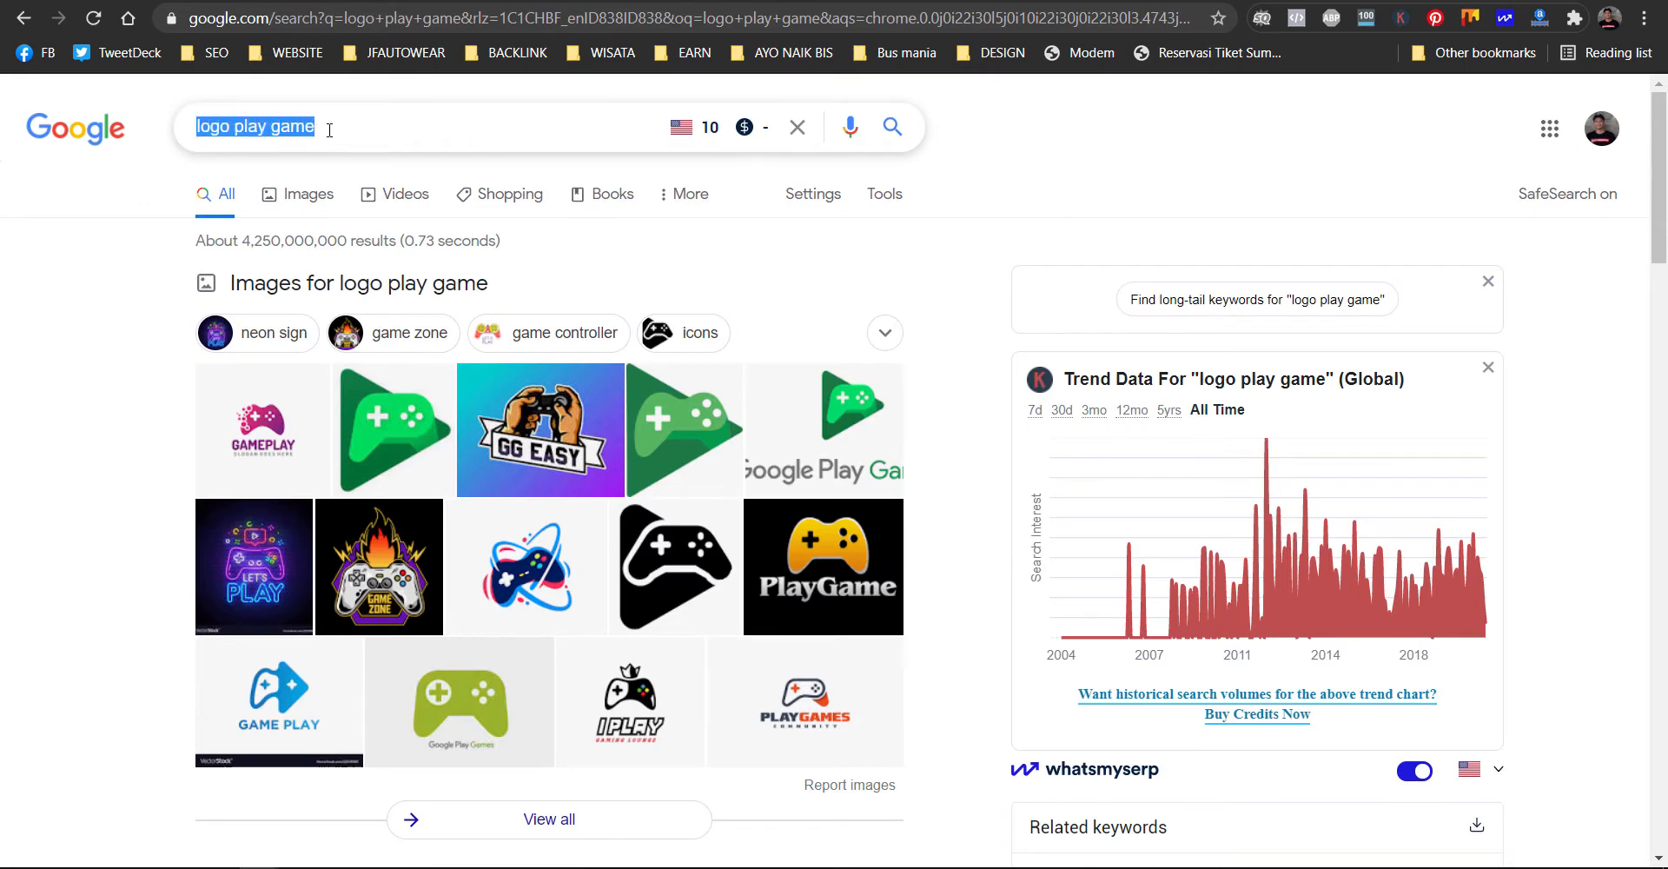
left_click(126, 293)
left_click(328, 280)
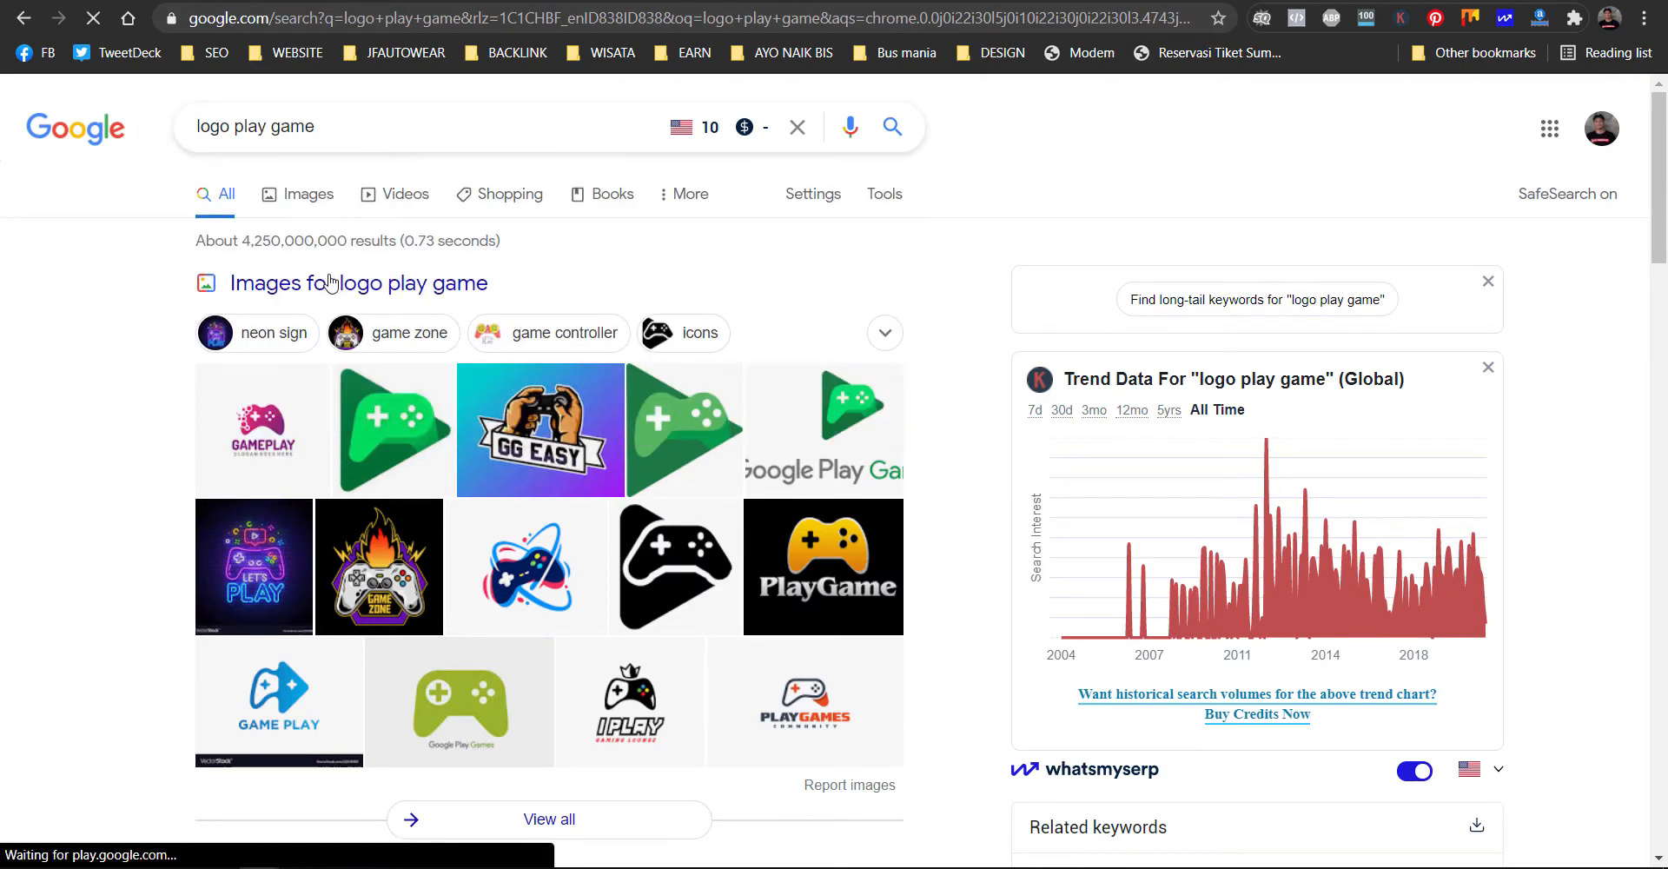
scroll(841, 568, "down", 12)
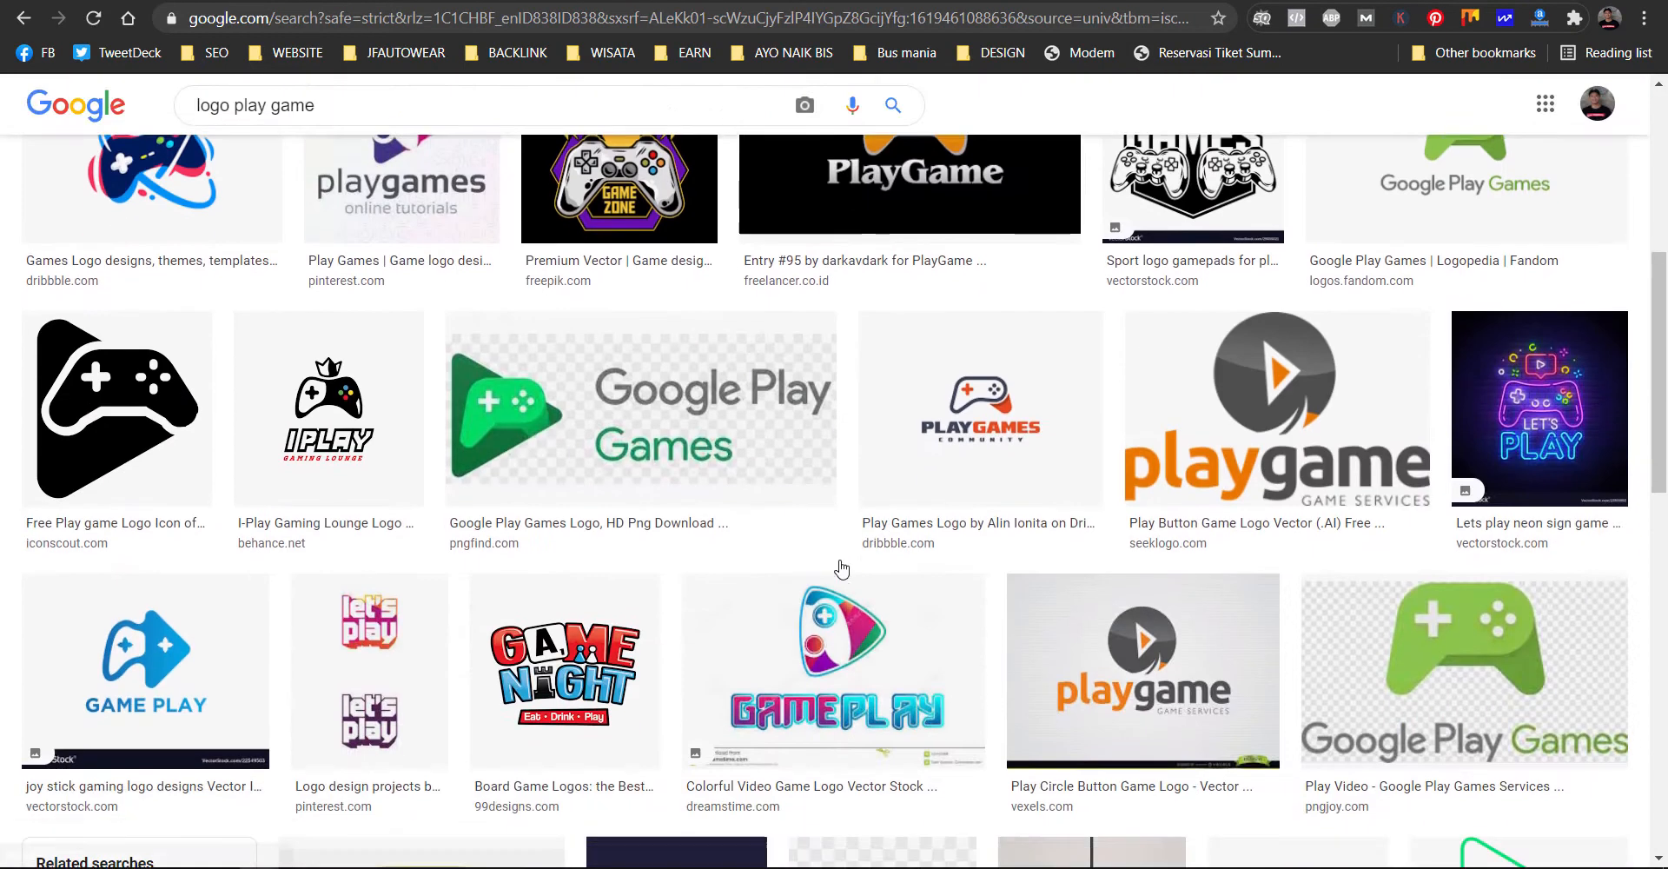
scroll(793, 531, "down", 9)
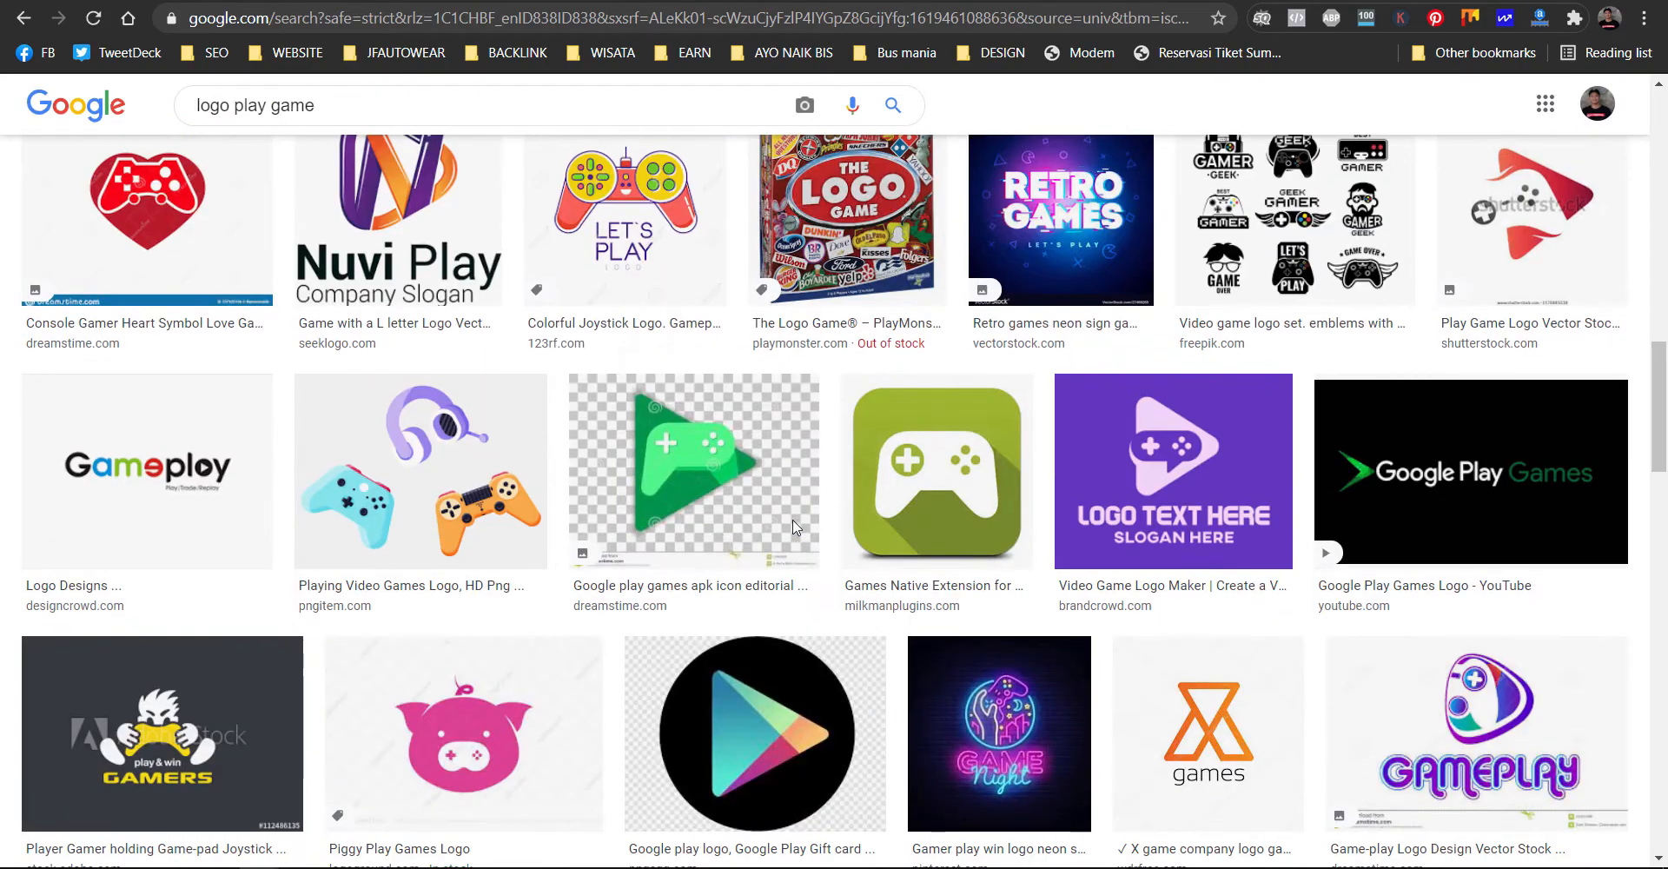
scroll(794, 521, "up", 20)
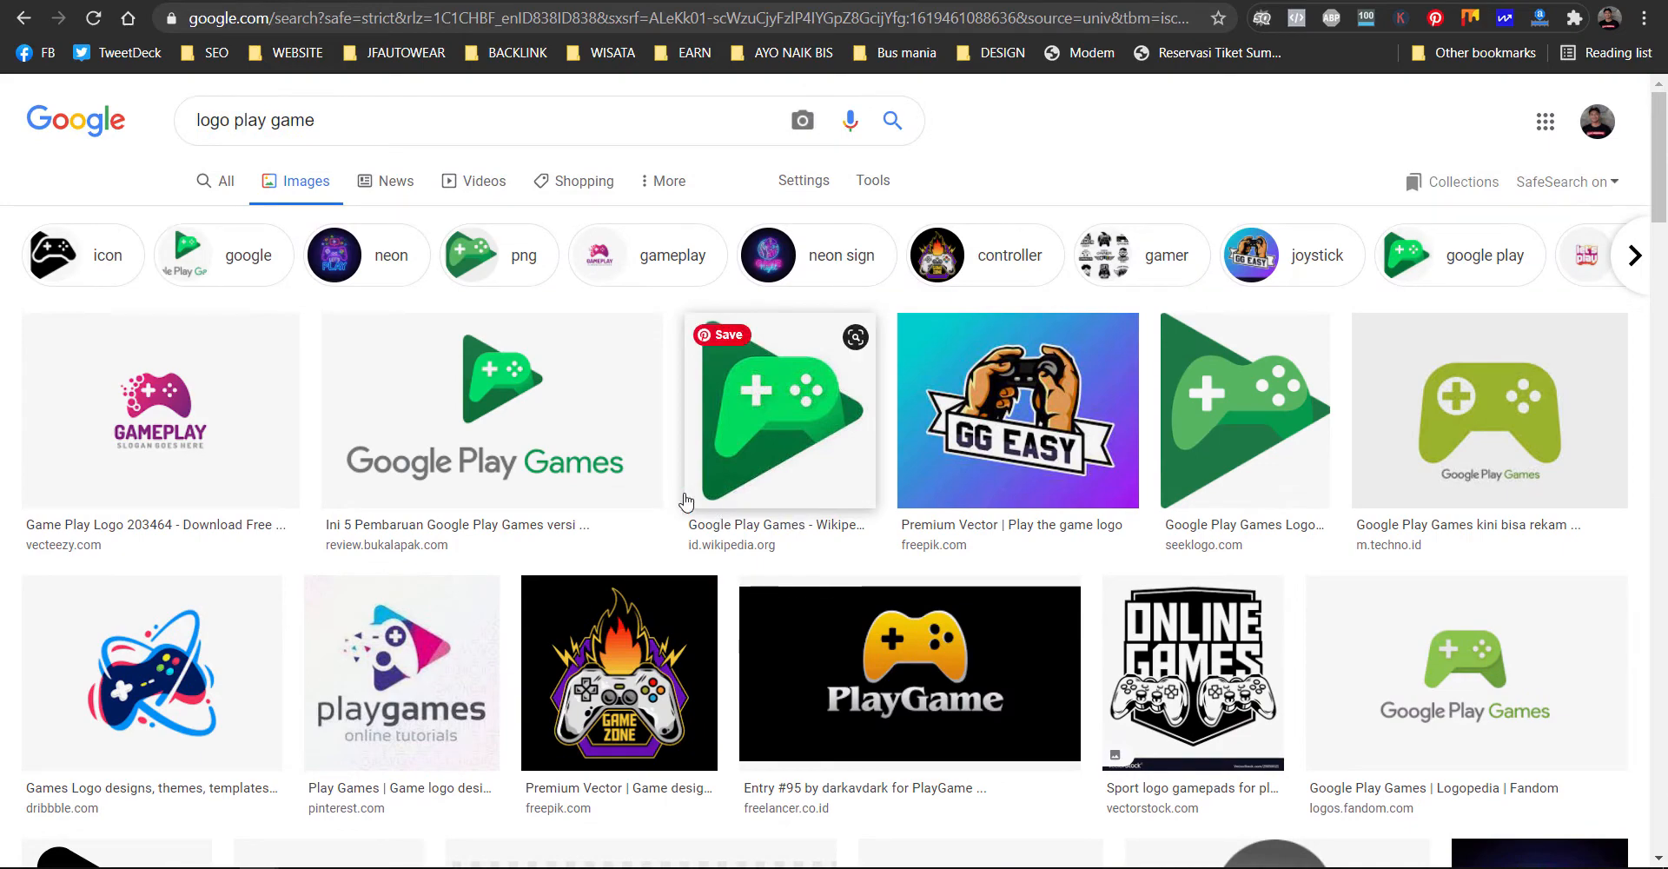
- Preview Vecteezy's purple GAMEPLAY controller logo and save the image as 203464.webp in the Pictures folder
left_click(185, 413)
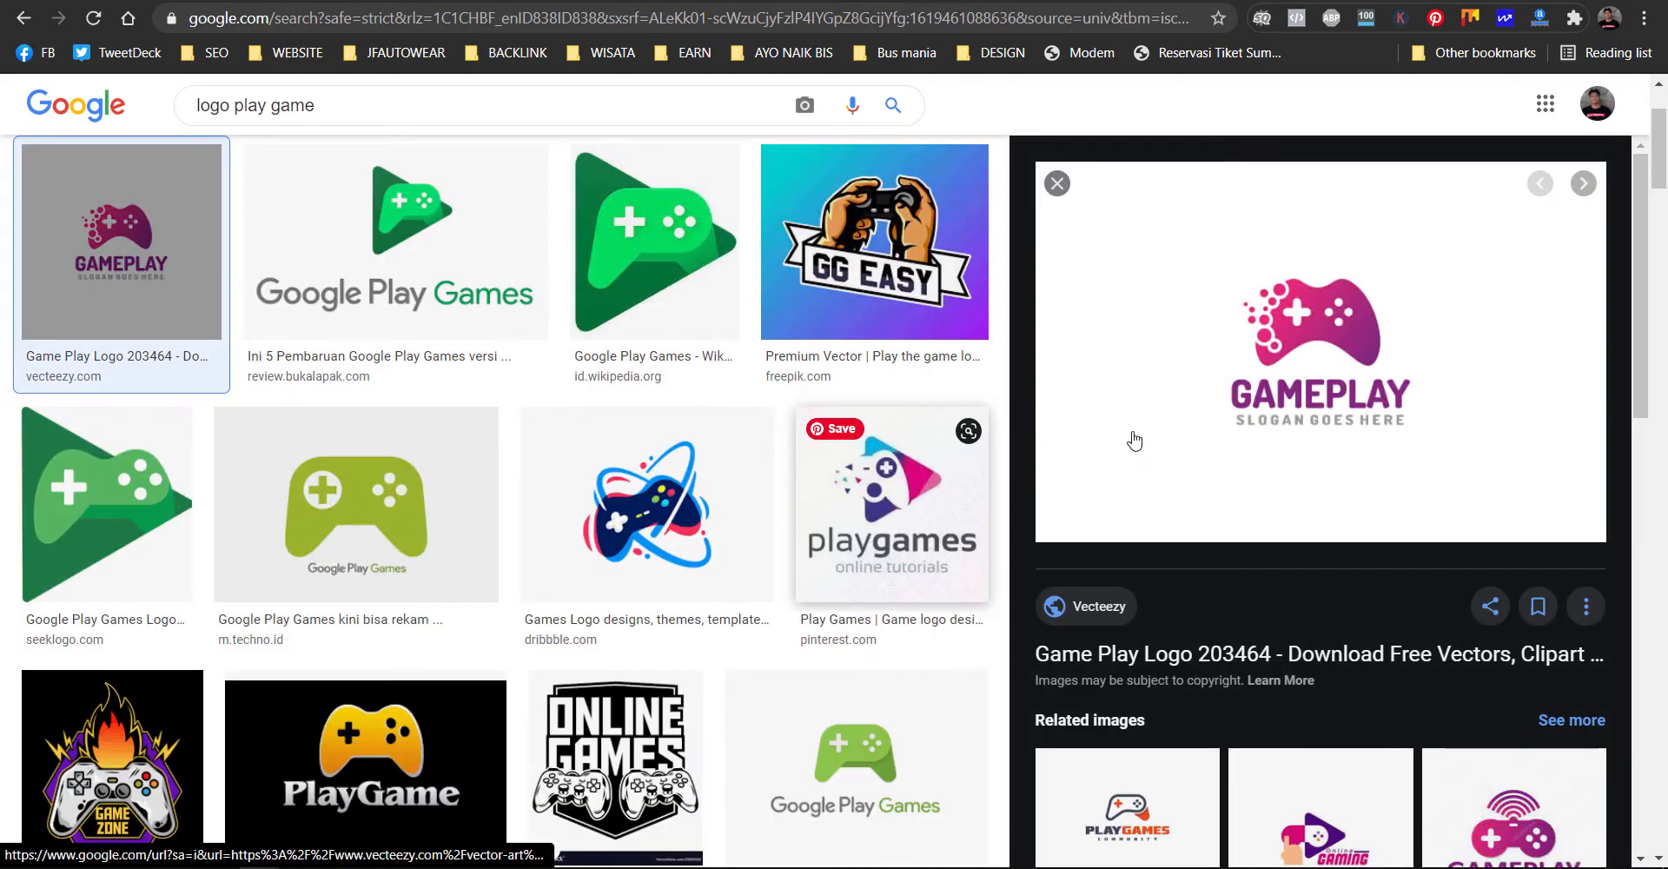
scroll(1251, 448, "down", 3)
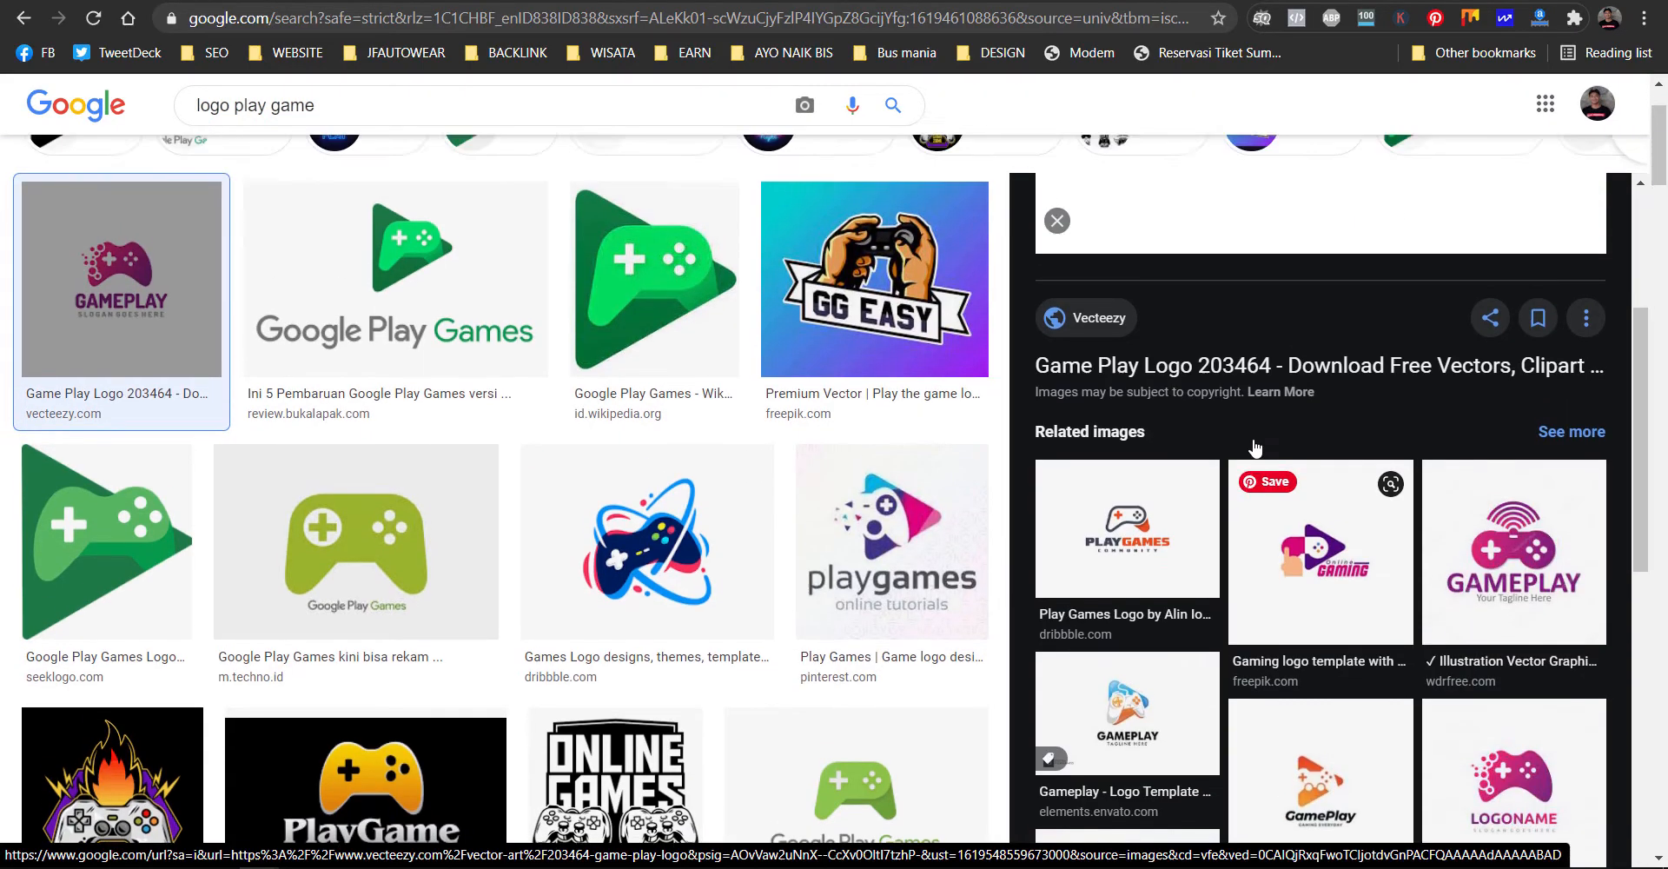
scroll(1252, 445, "down", 5)
scroll(1252, 446, "up", 5)
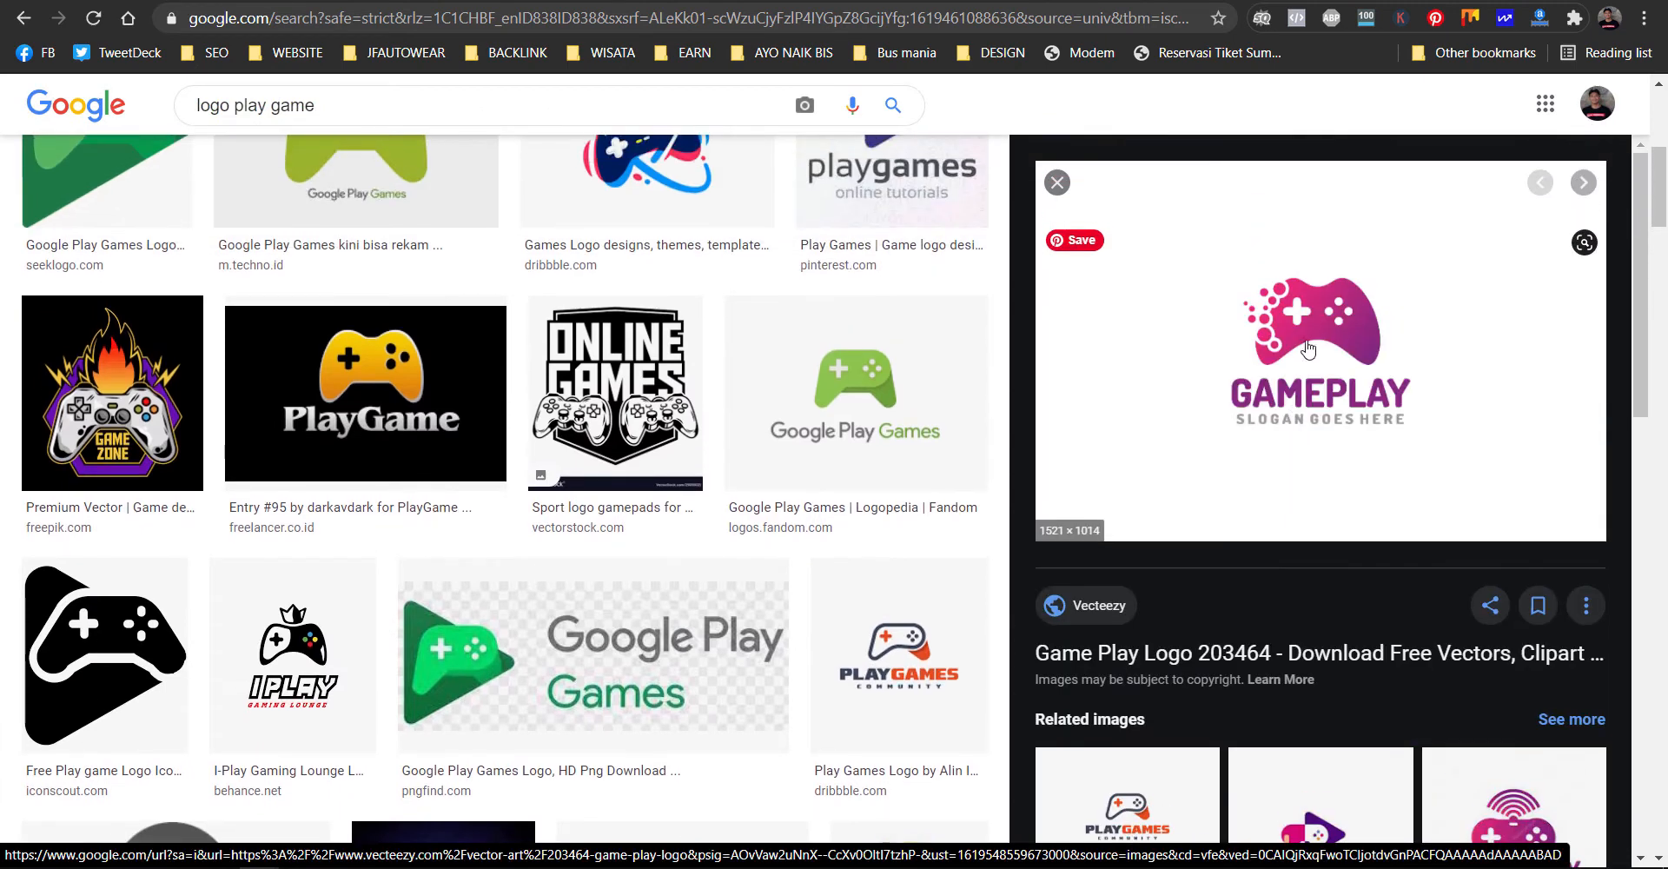
right_click(1312, 329)
left_click(1362, 559)
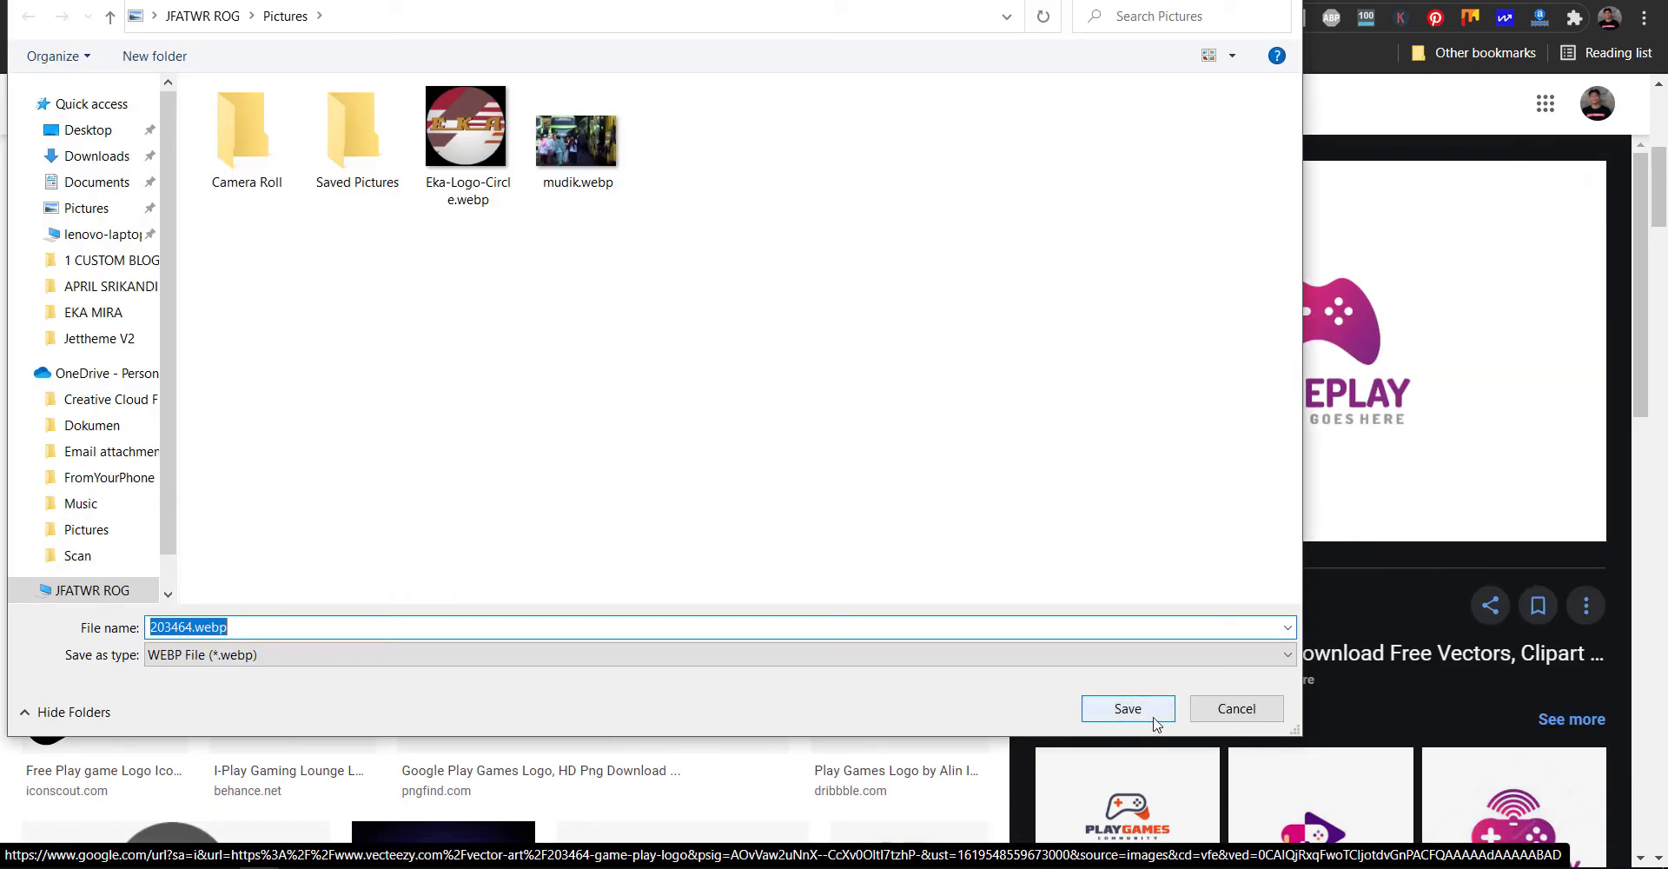
left_click(1155, 720)
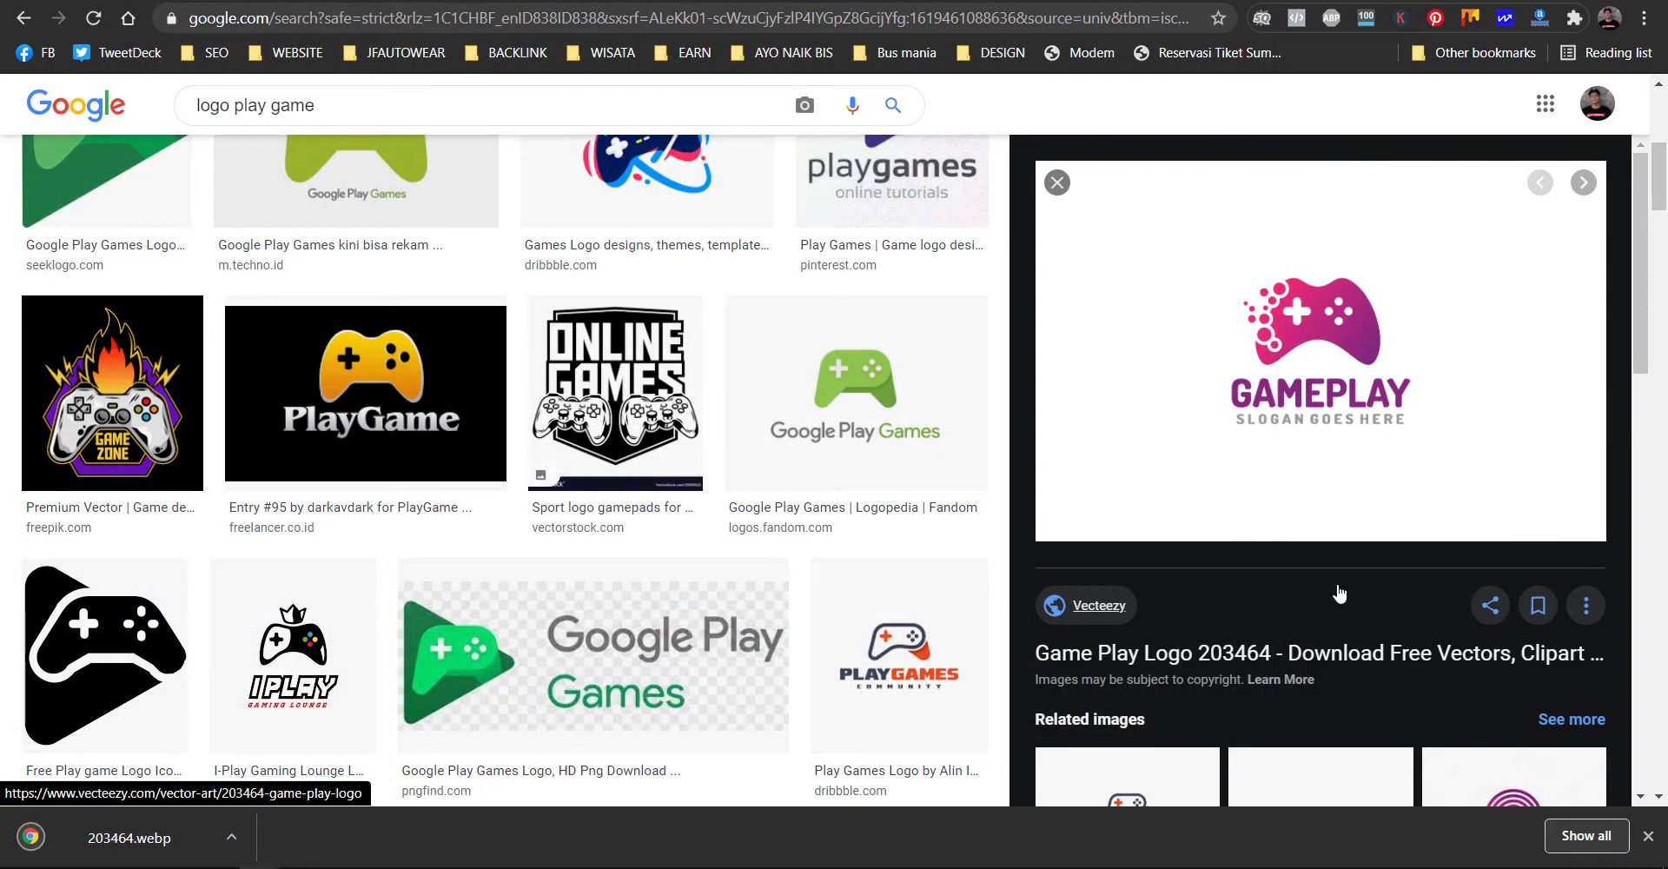
scroll(1339, 594, "down", 5)
left_click(1167, 509)
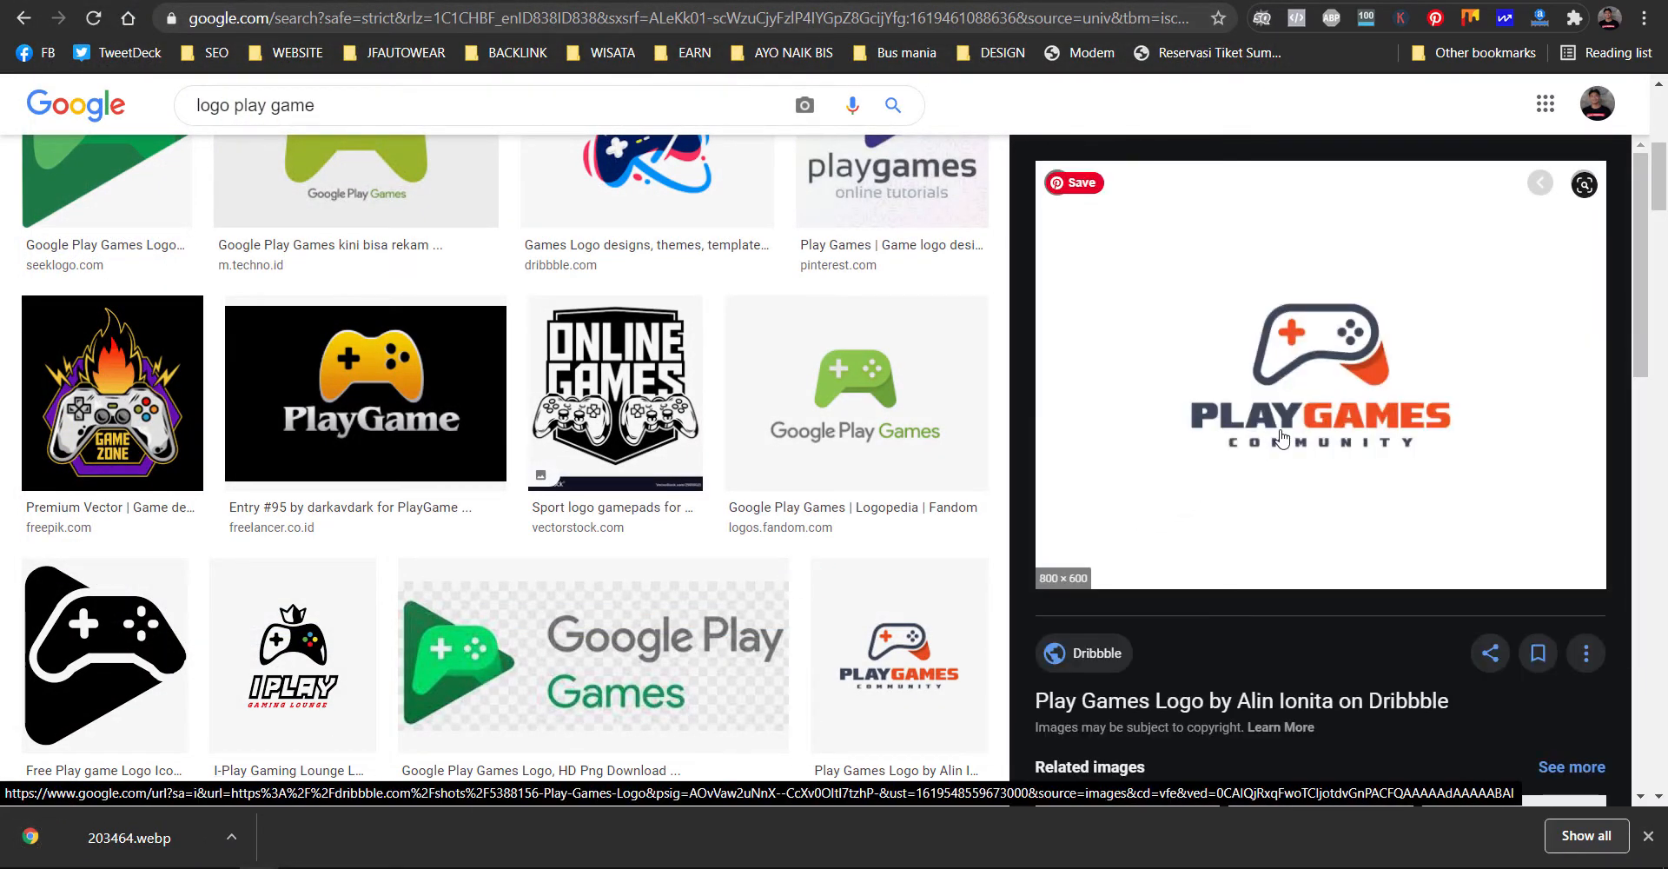
right_click(1301, 351)
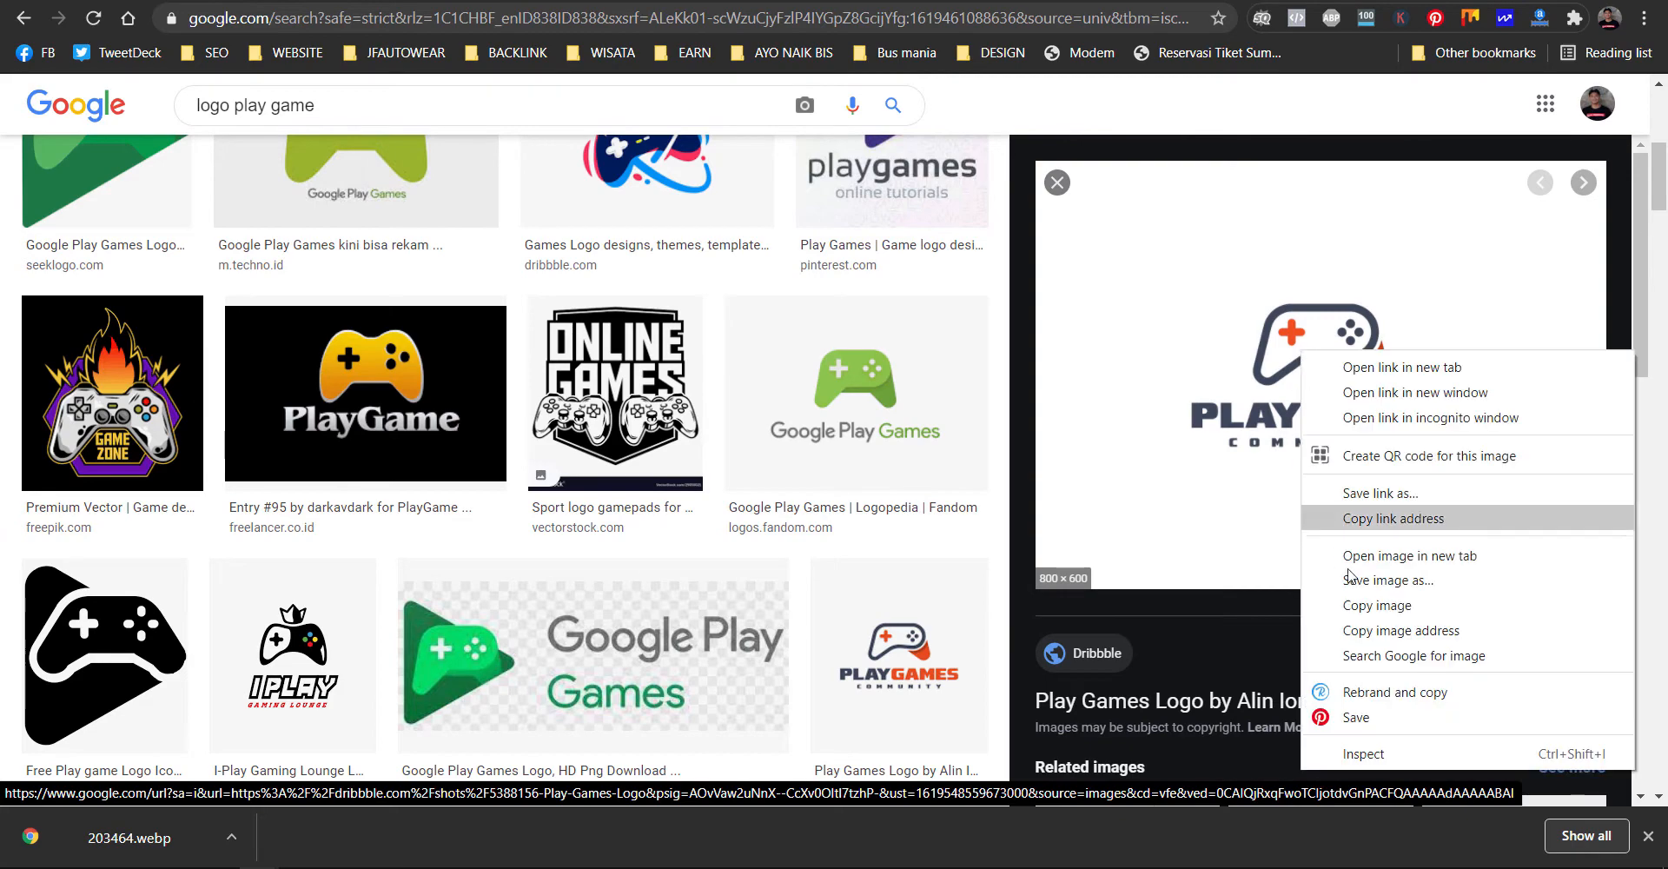
left_click(1360, 580)
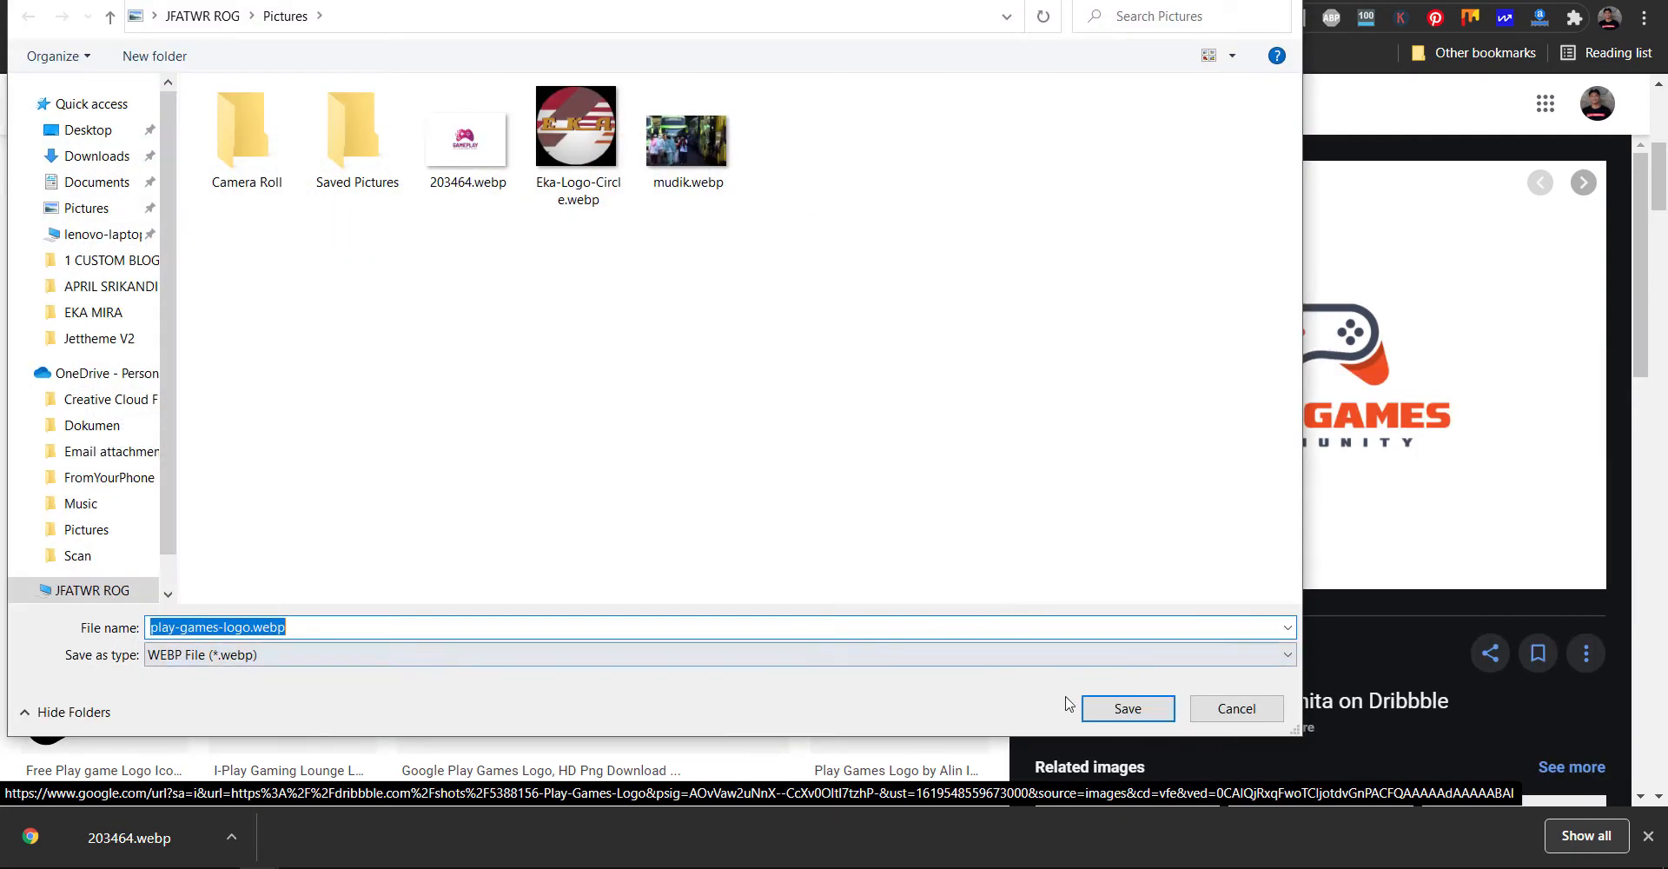
left_click(1206, 710)
- Browse the related logos, preview Dreamstime's purple and blue GAMEPLAY logo and save it as a JPG in the Pictures folder
scroll(1321, 452, "down", 5)
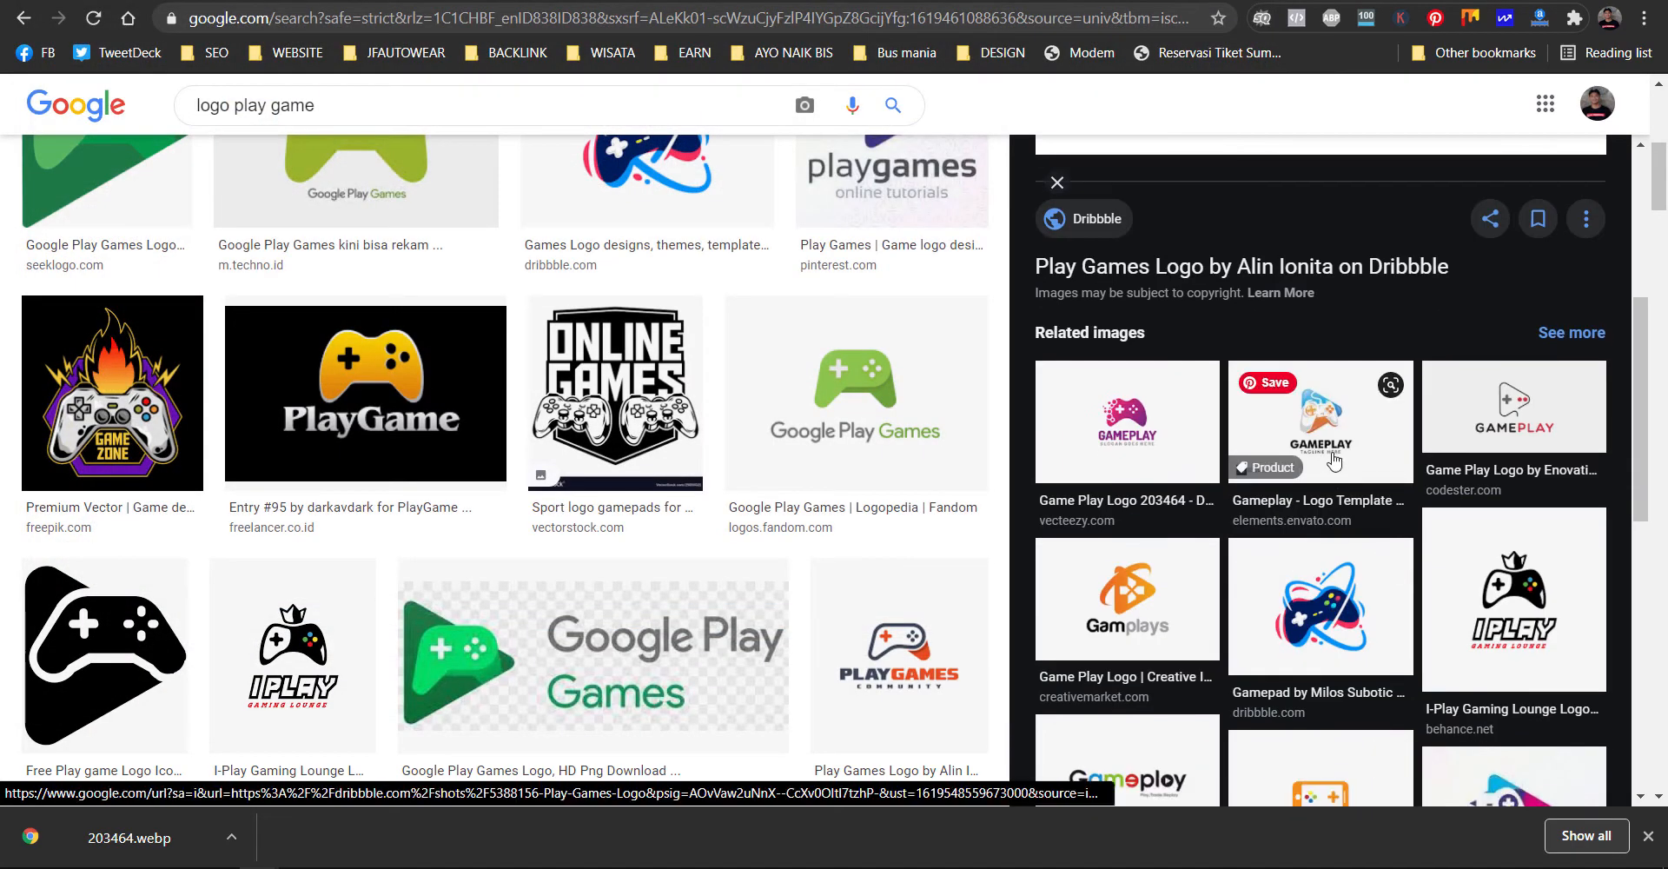
left_click(1334, 443)
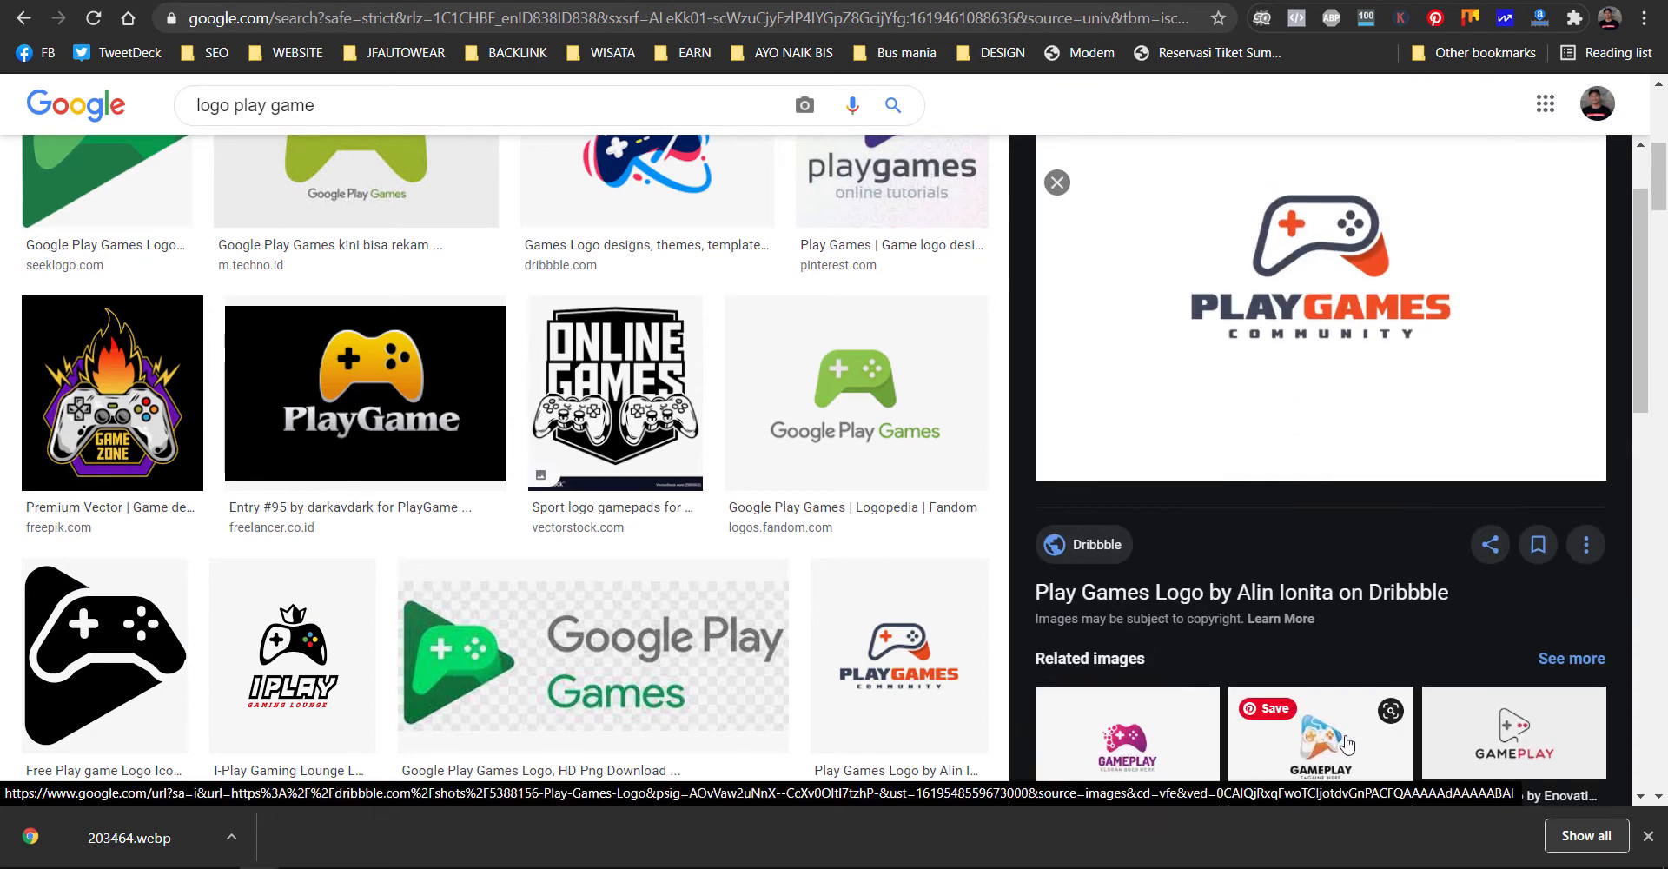
scroll(1324, 460, "down", 7)
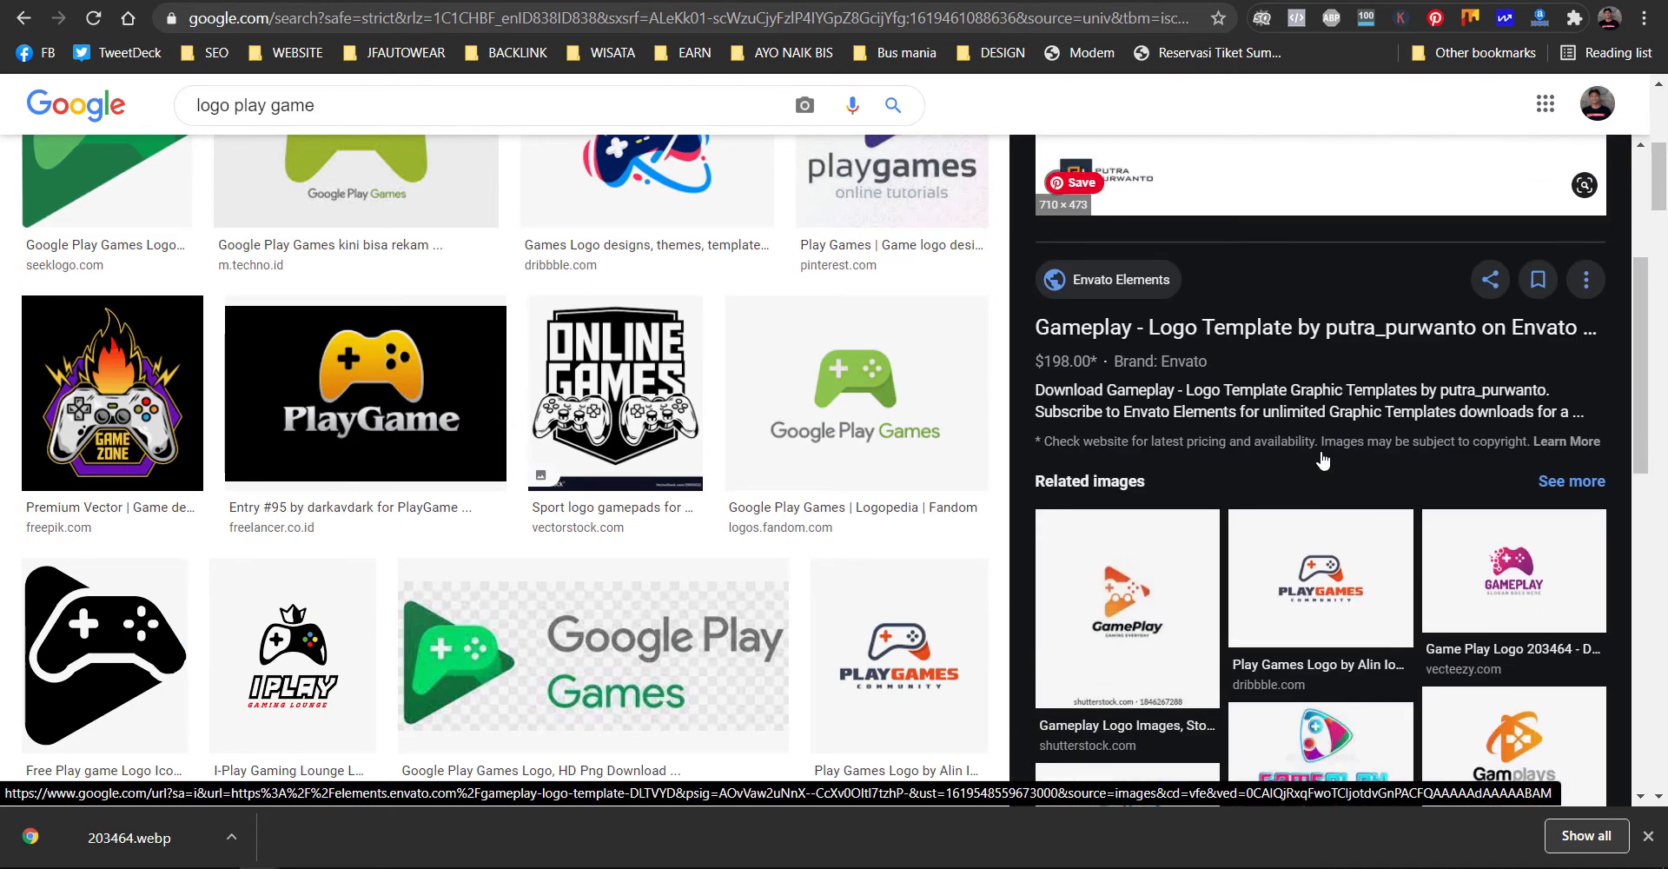
scroll(1330, 448, "down", 4)
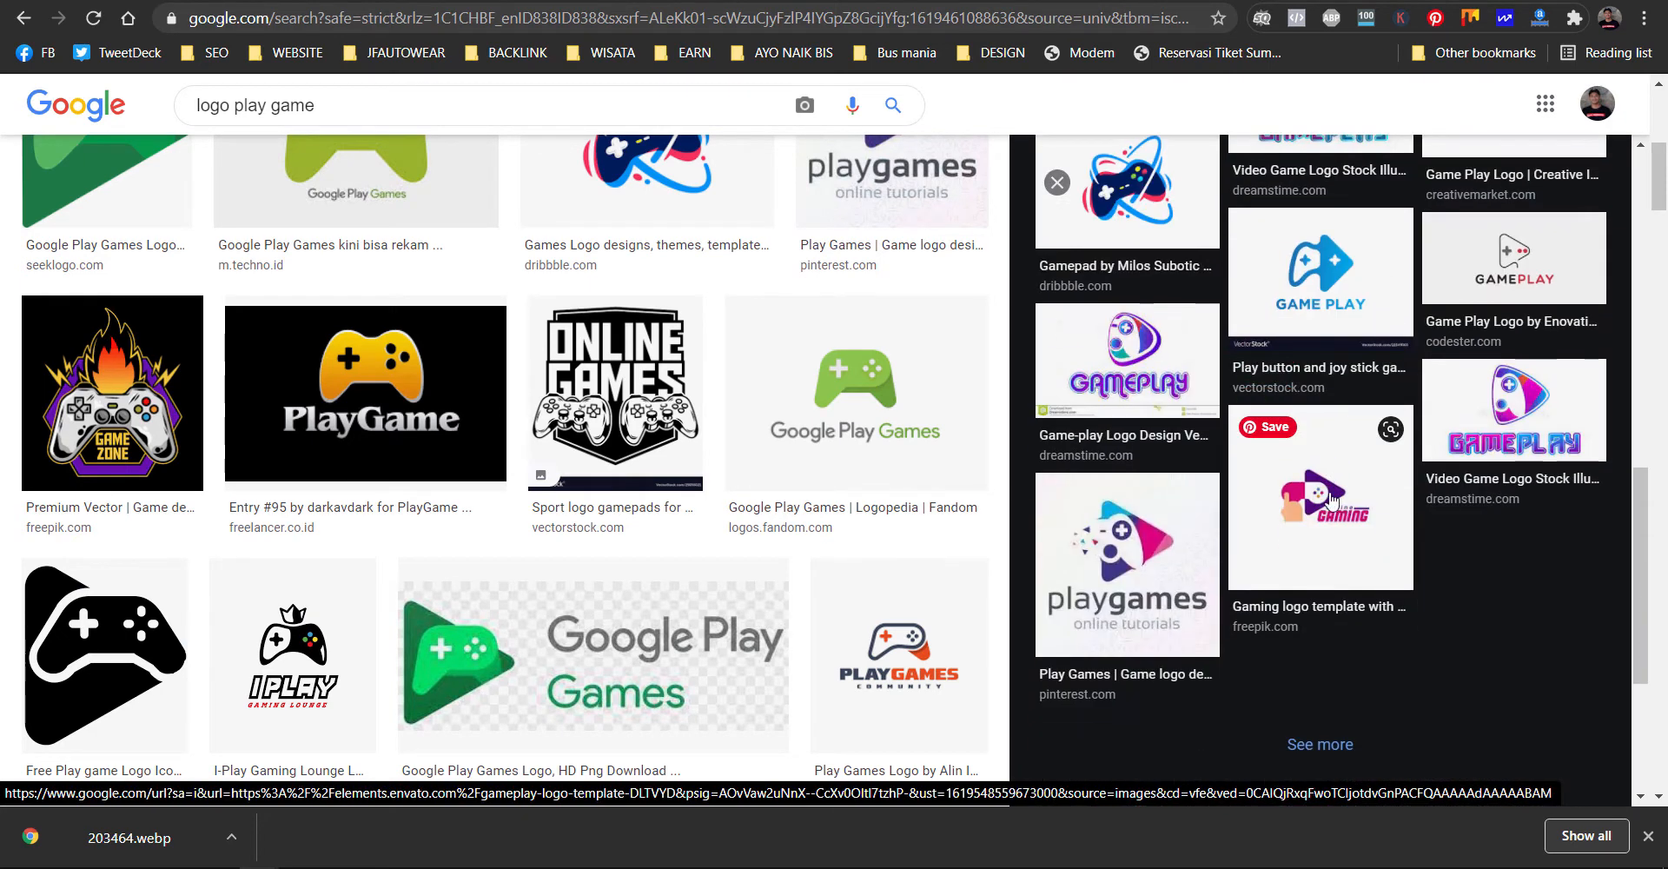
left_click(1504, 423)
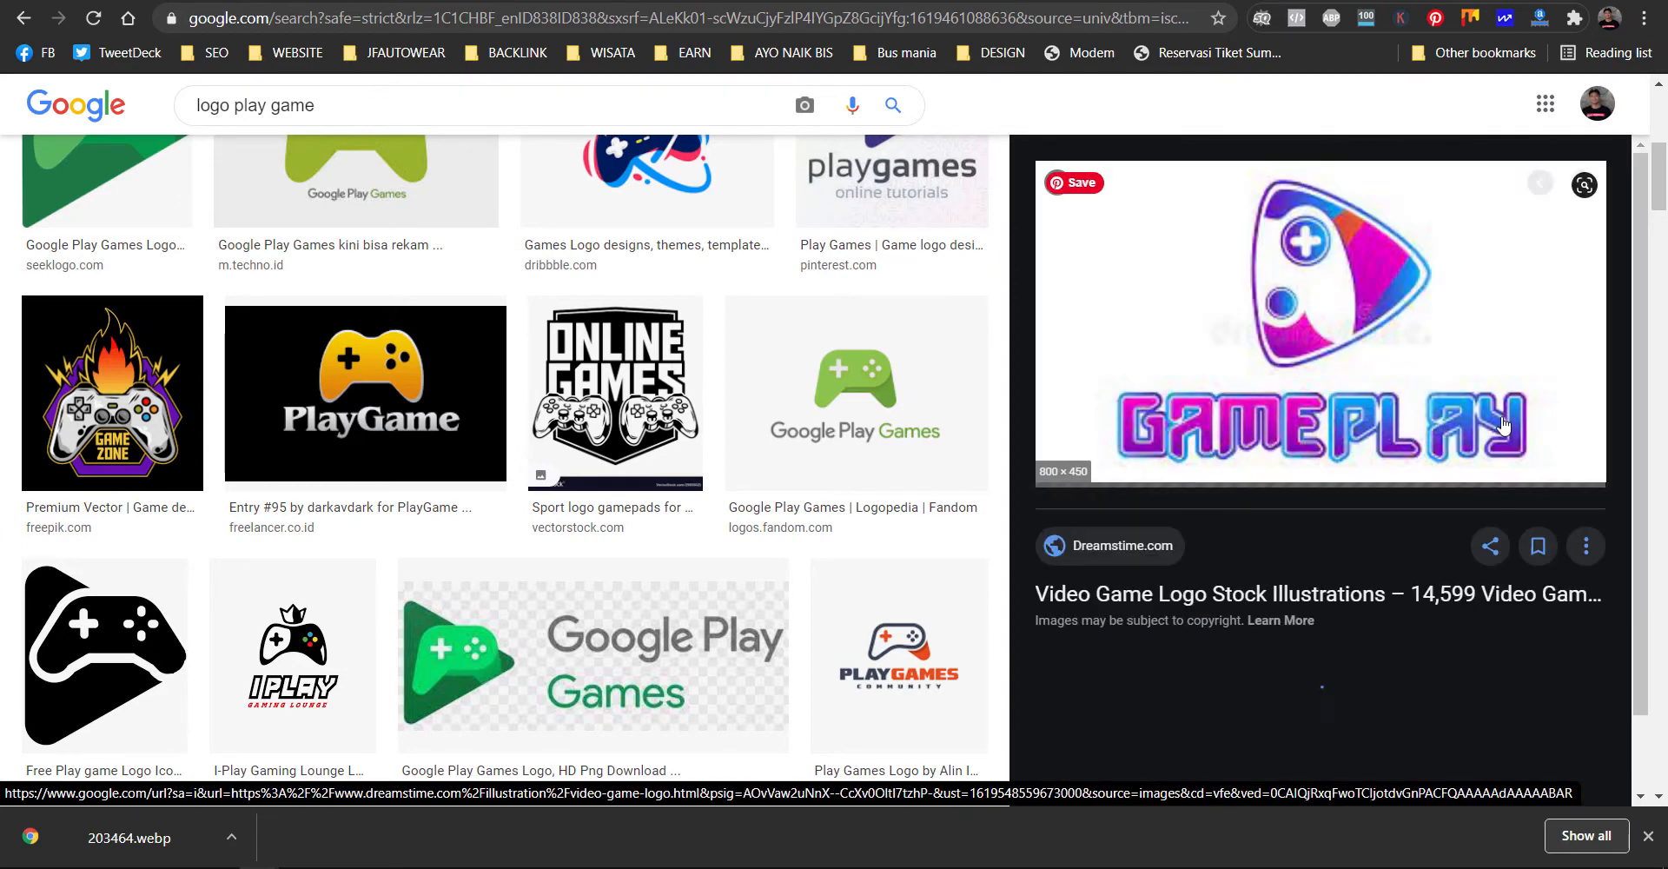
right_click(1290, 336)
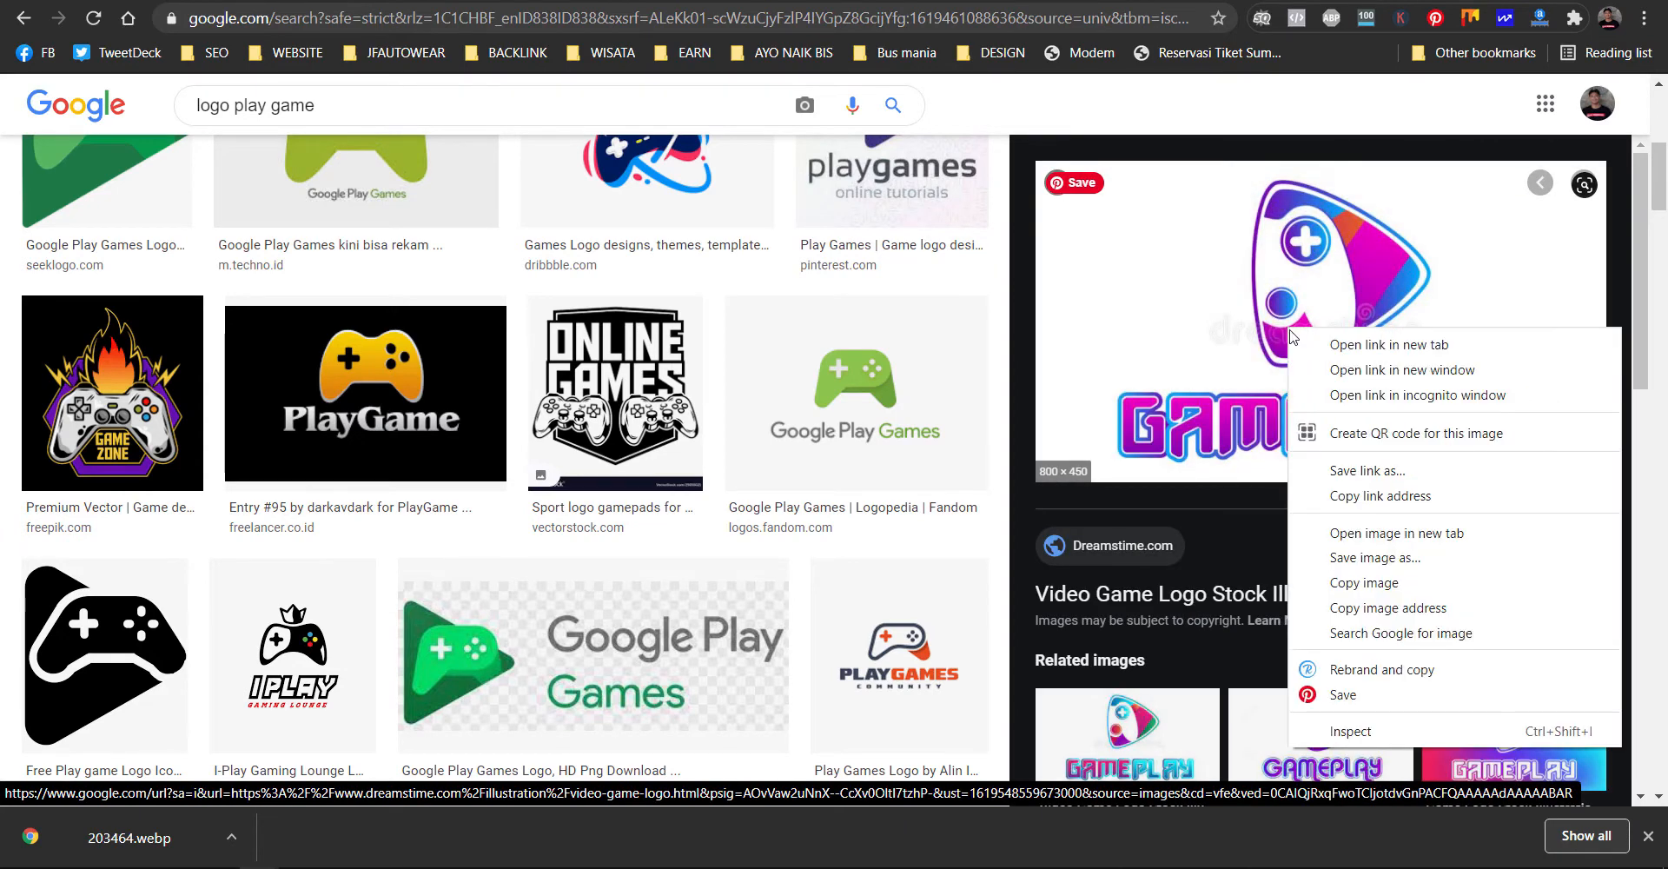
left_click(1342, 559)
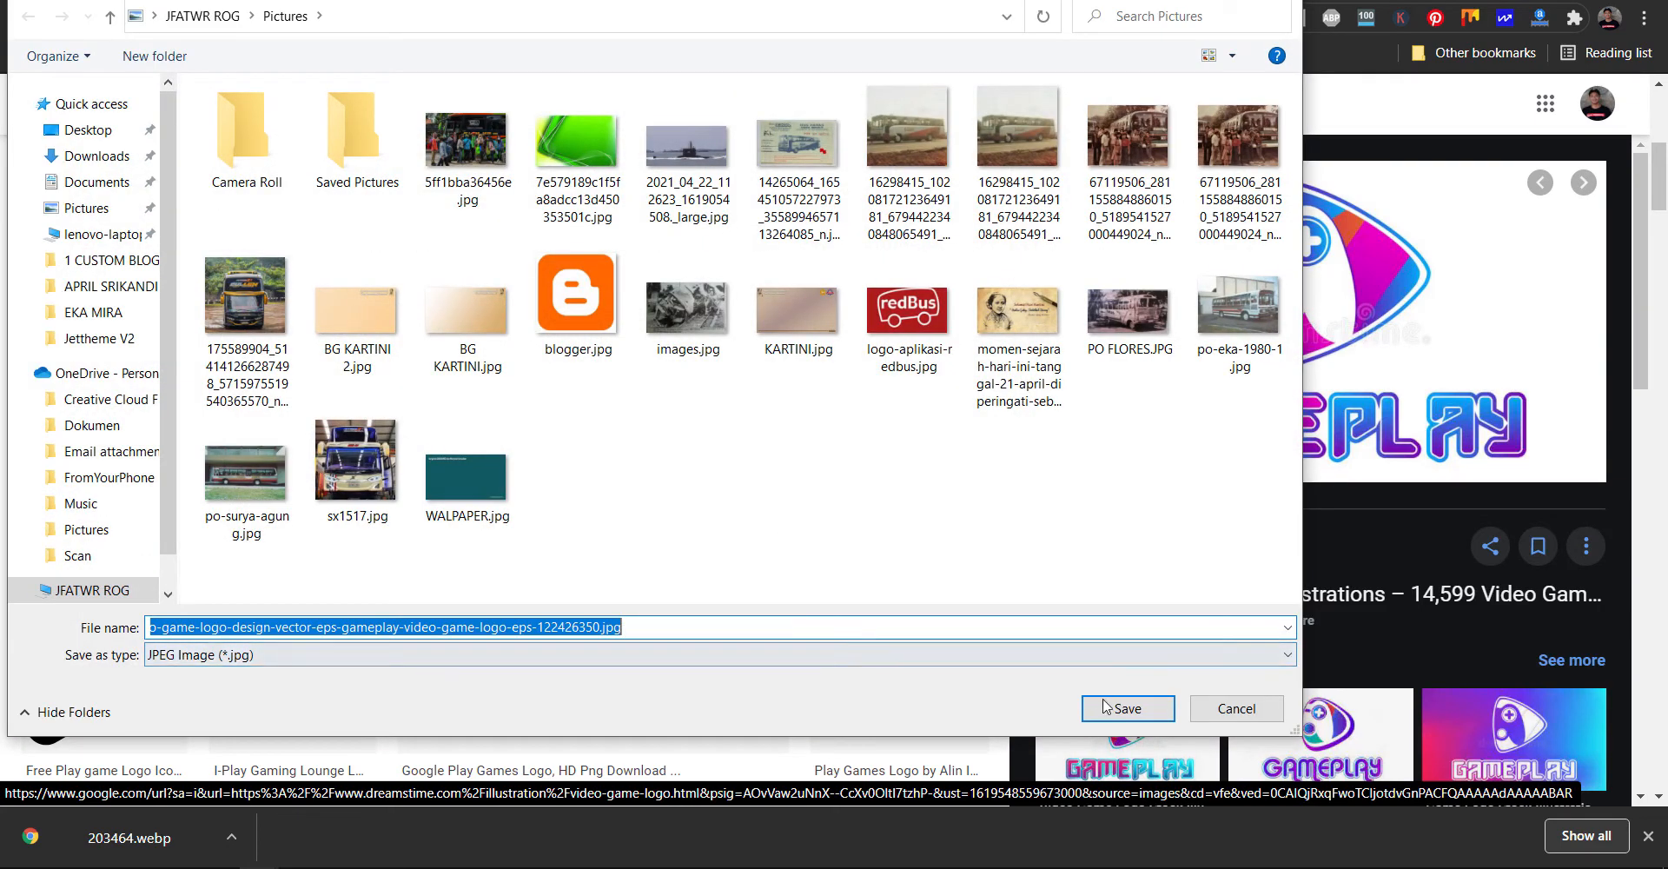
left_click(1105, 706)
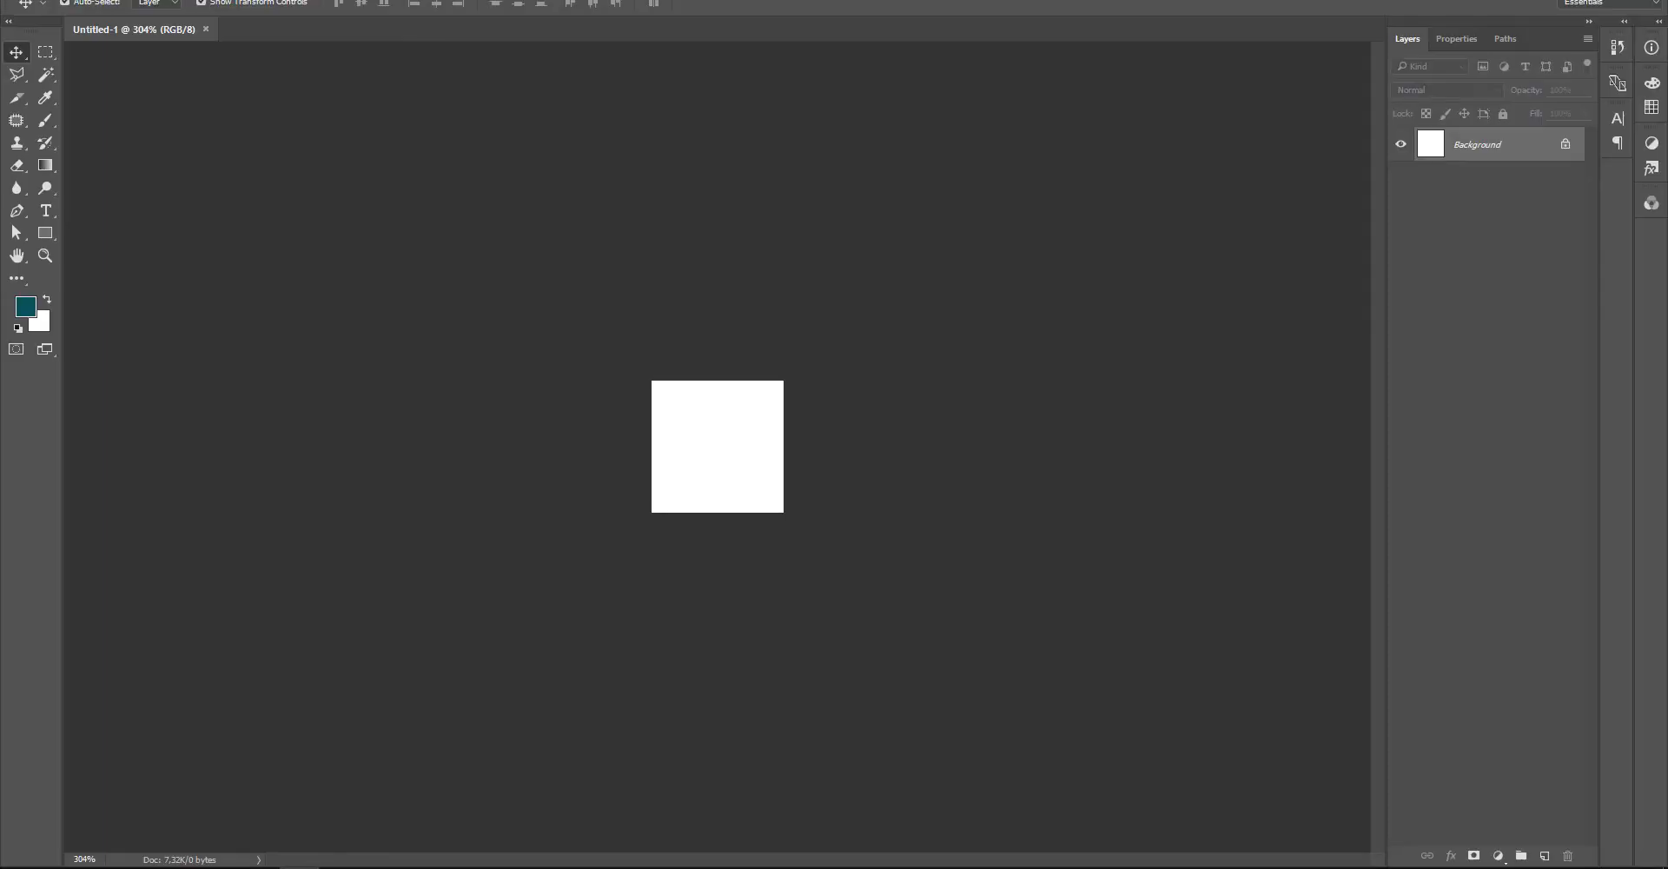
- Switch to Photoshop, open the downloaded GAMEPLAY logo as a separate document and close it
left_click_drag(430, 864, 430, 724)
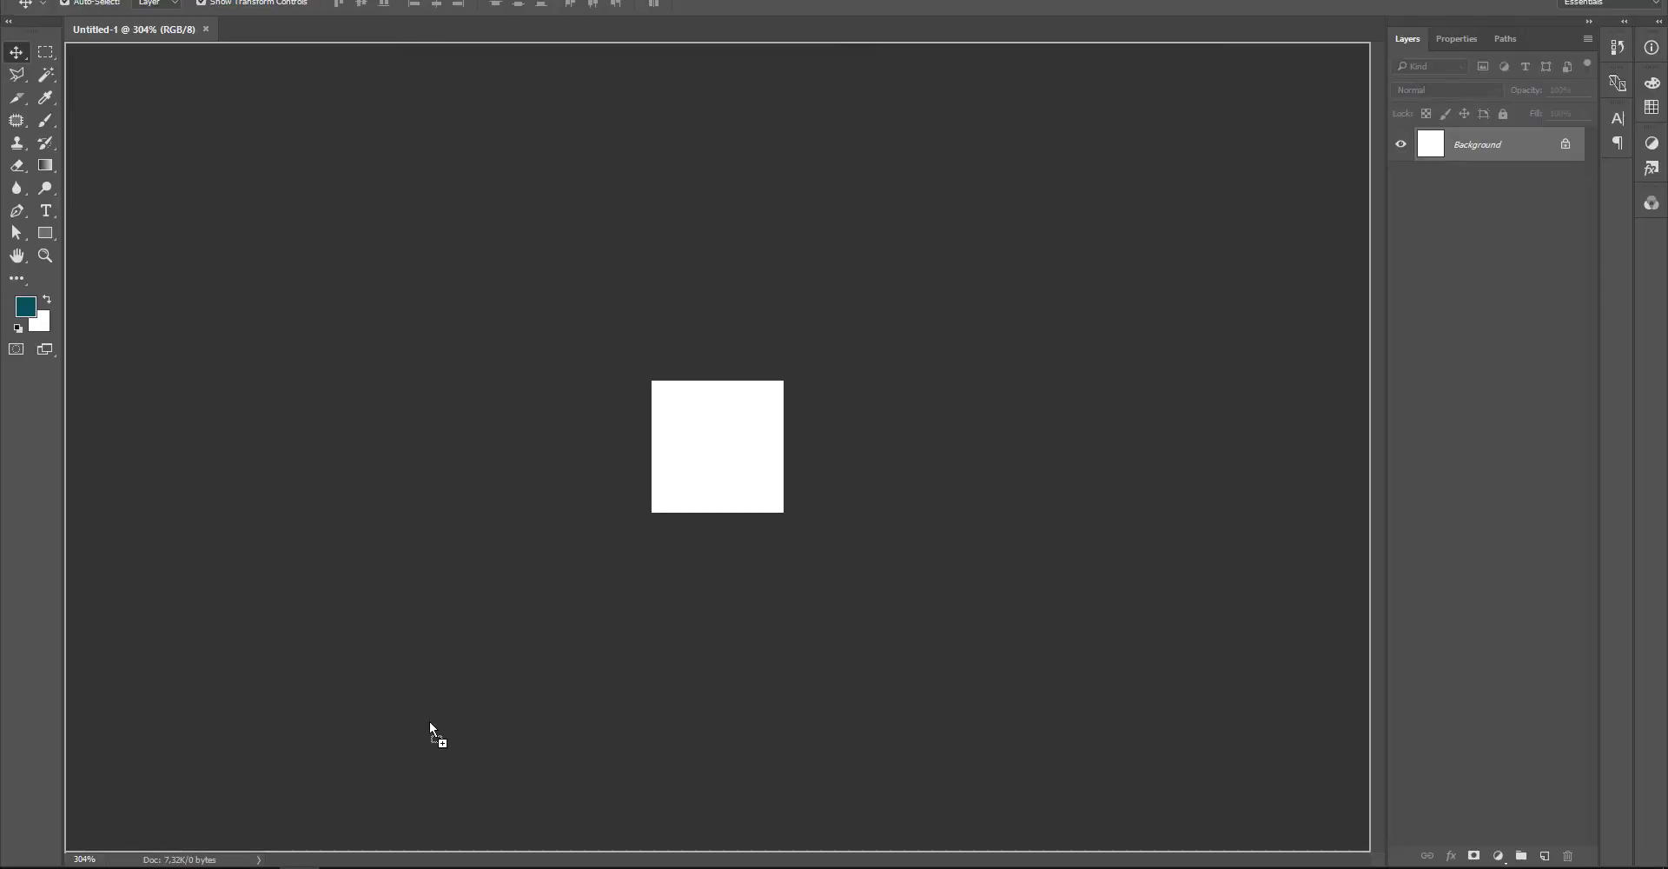
left_click_drag(715, 337, 951, 19)
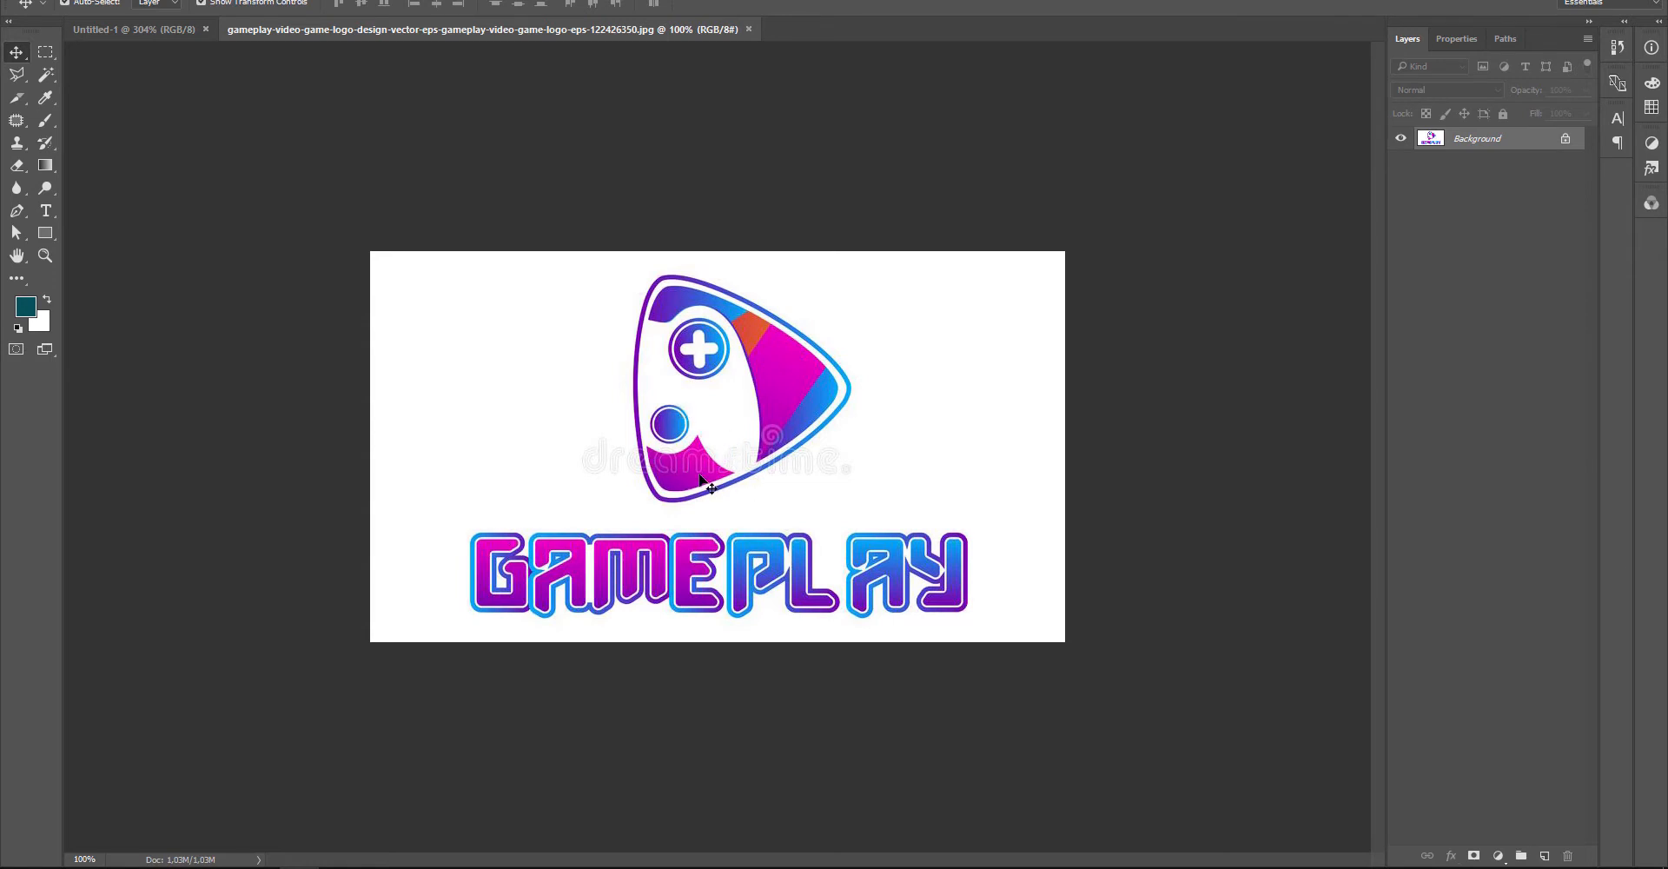
left_click(749, 29)
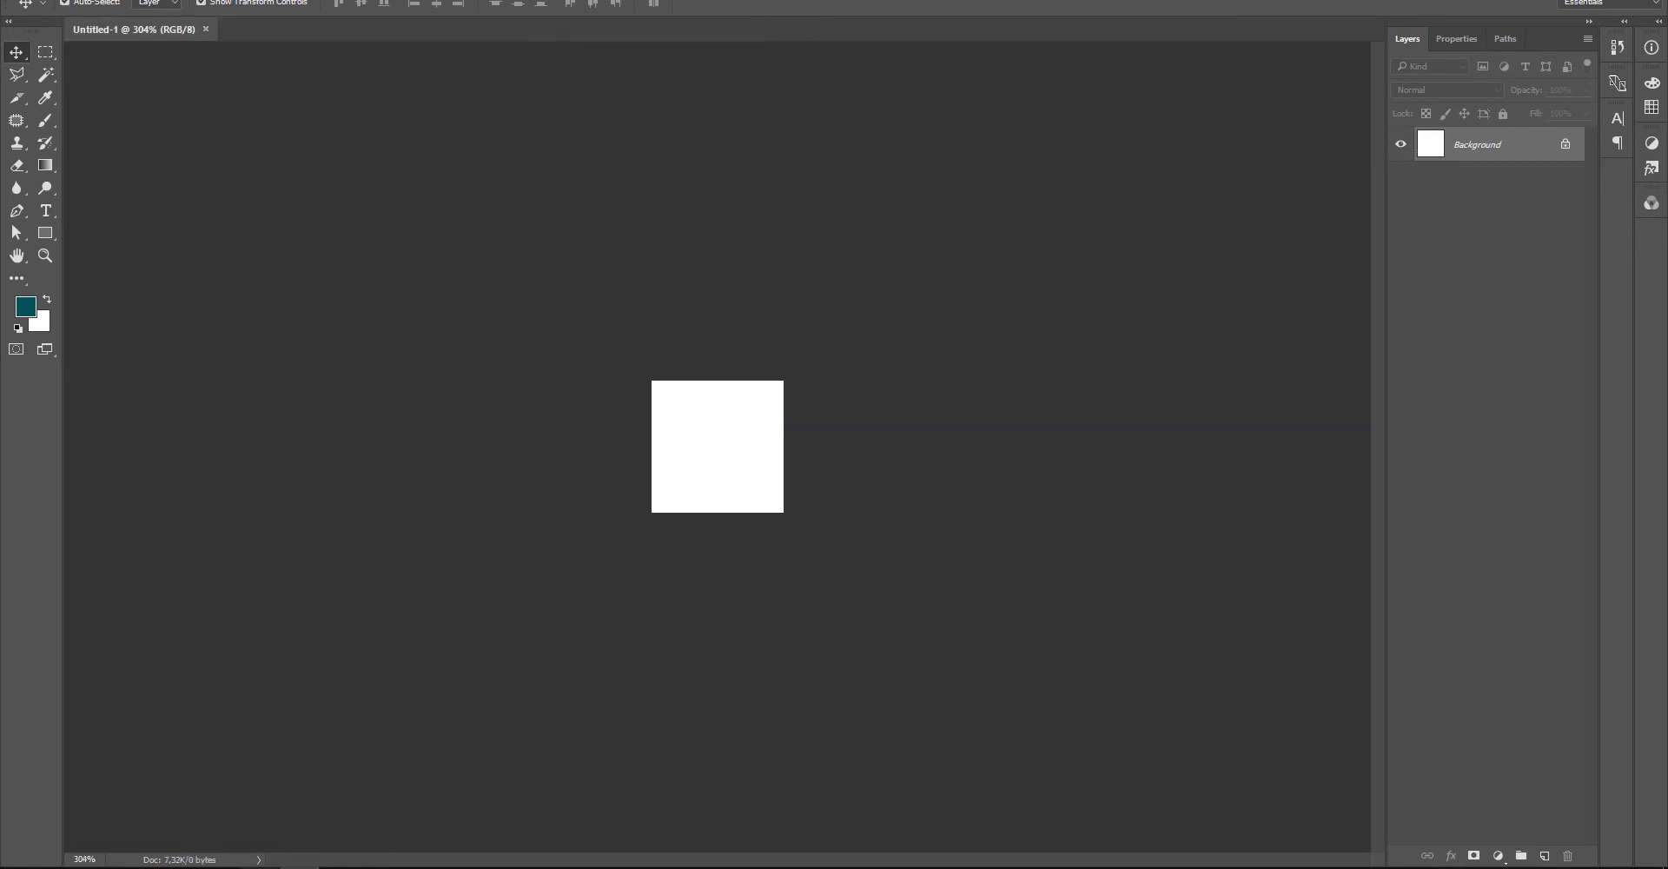
mouse_move(279, 846)
left_click(141, 790)
scroll(380, 707, "down", 5)
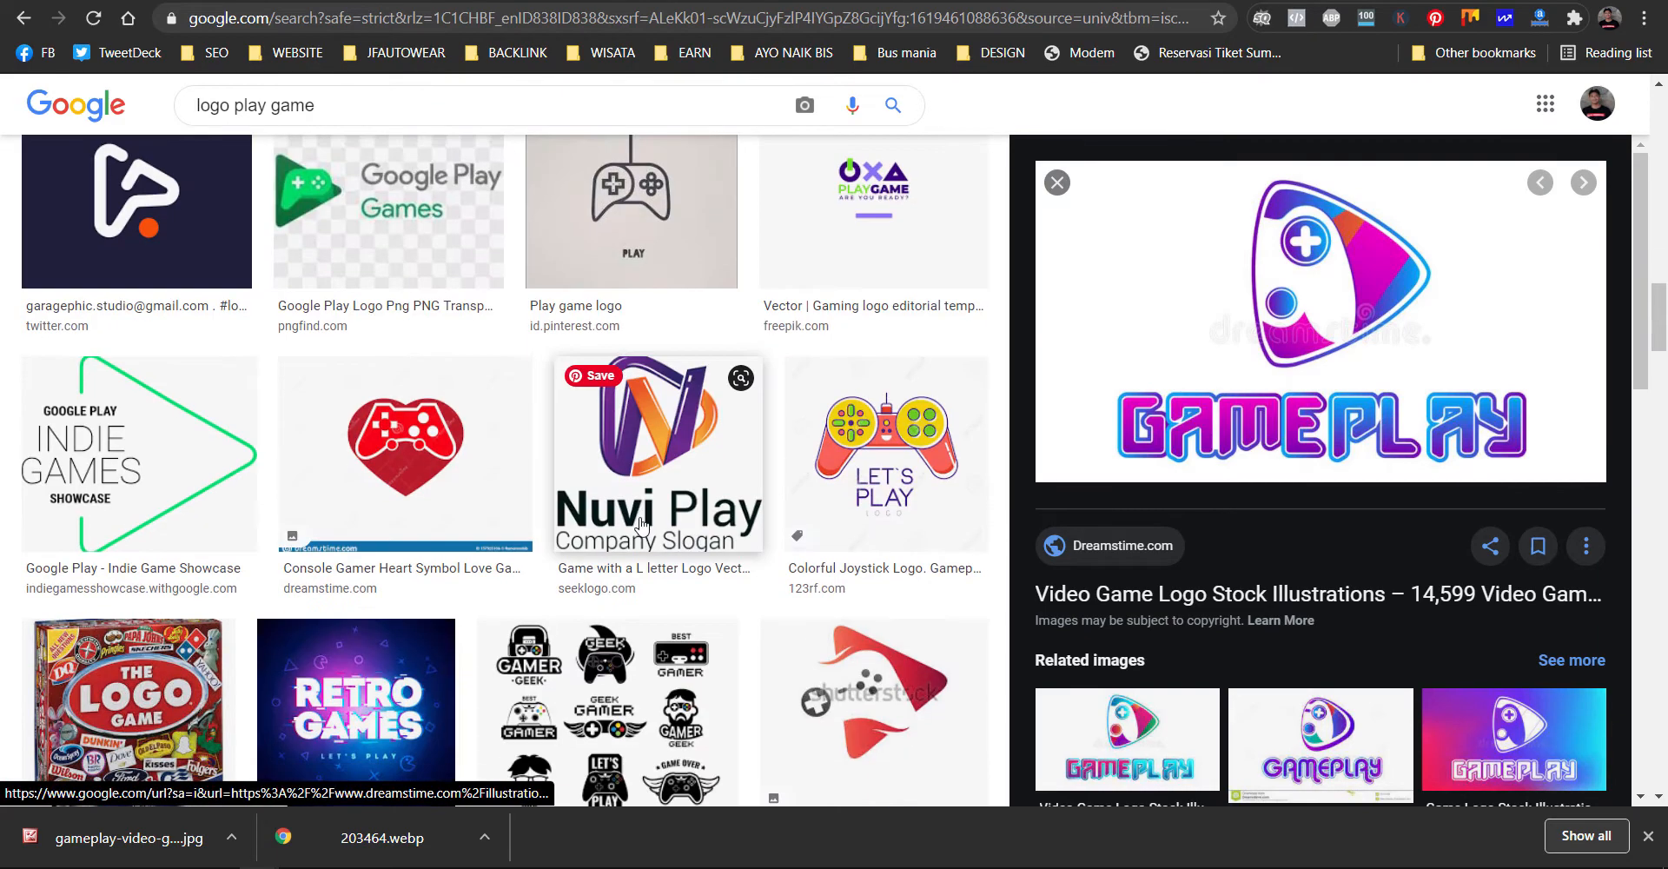
scroll(641, 525, "up", 5)
left_click(808, 356)
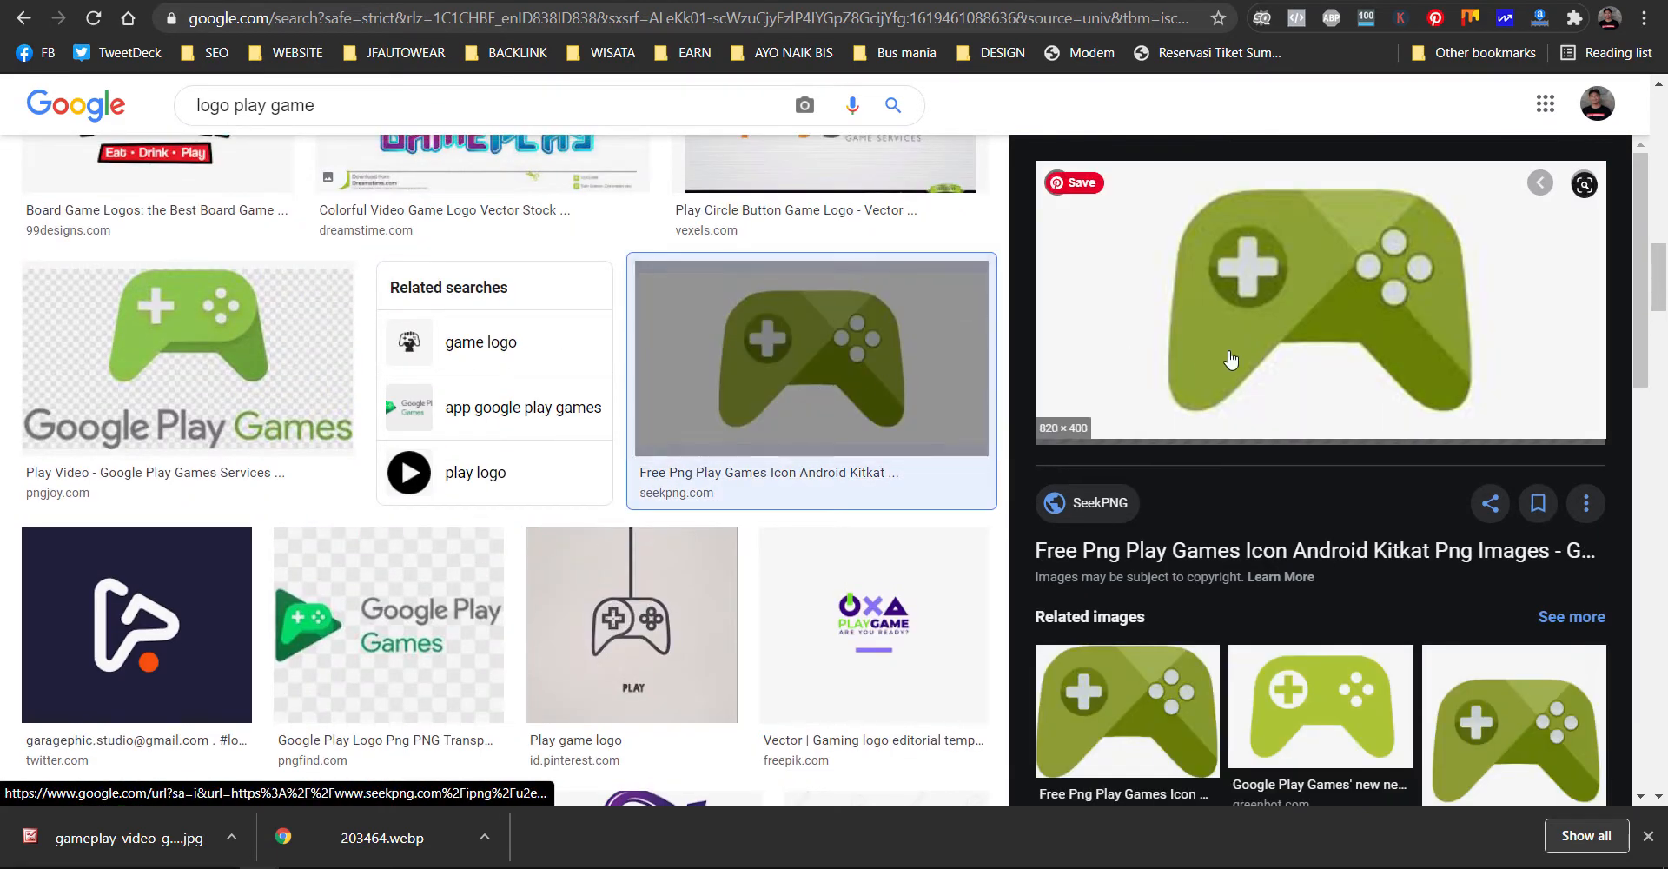
right_click(1249, 320)
left_click(1292, 547)
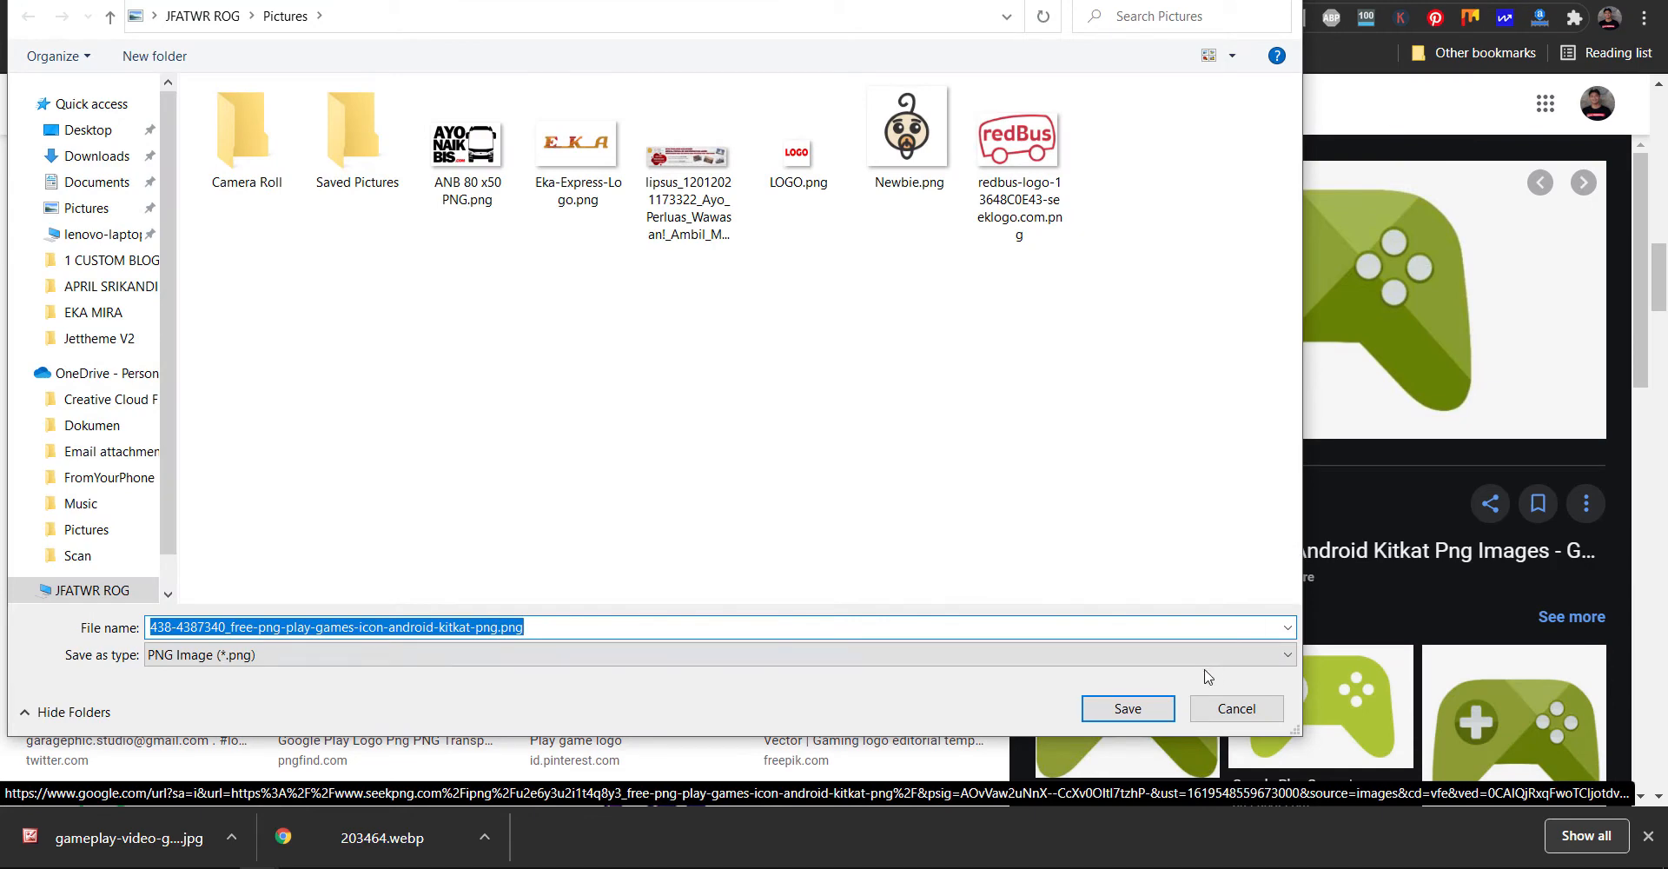
left_click(1128, 709)
- Try to bring the downloaded green controller PNG into Photoshop
left_click_drag(170, 847, 774, 39)
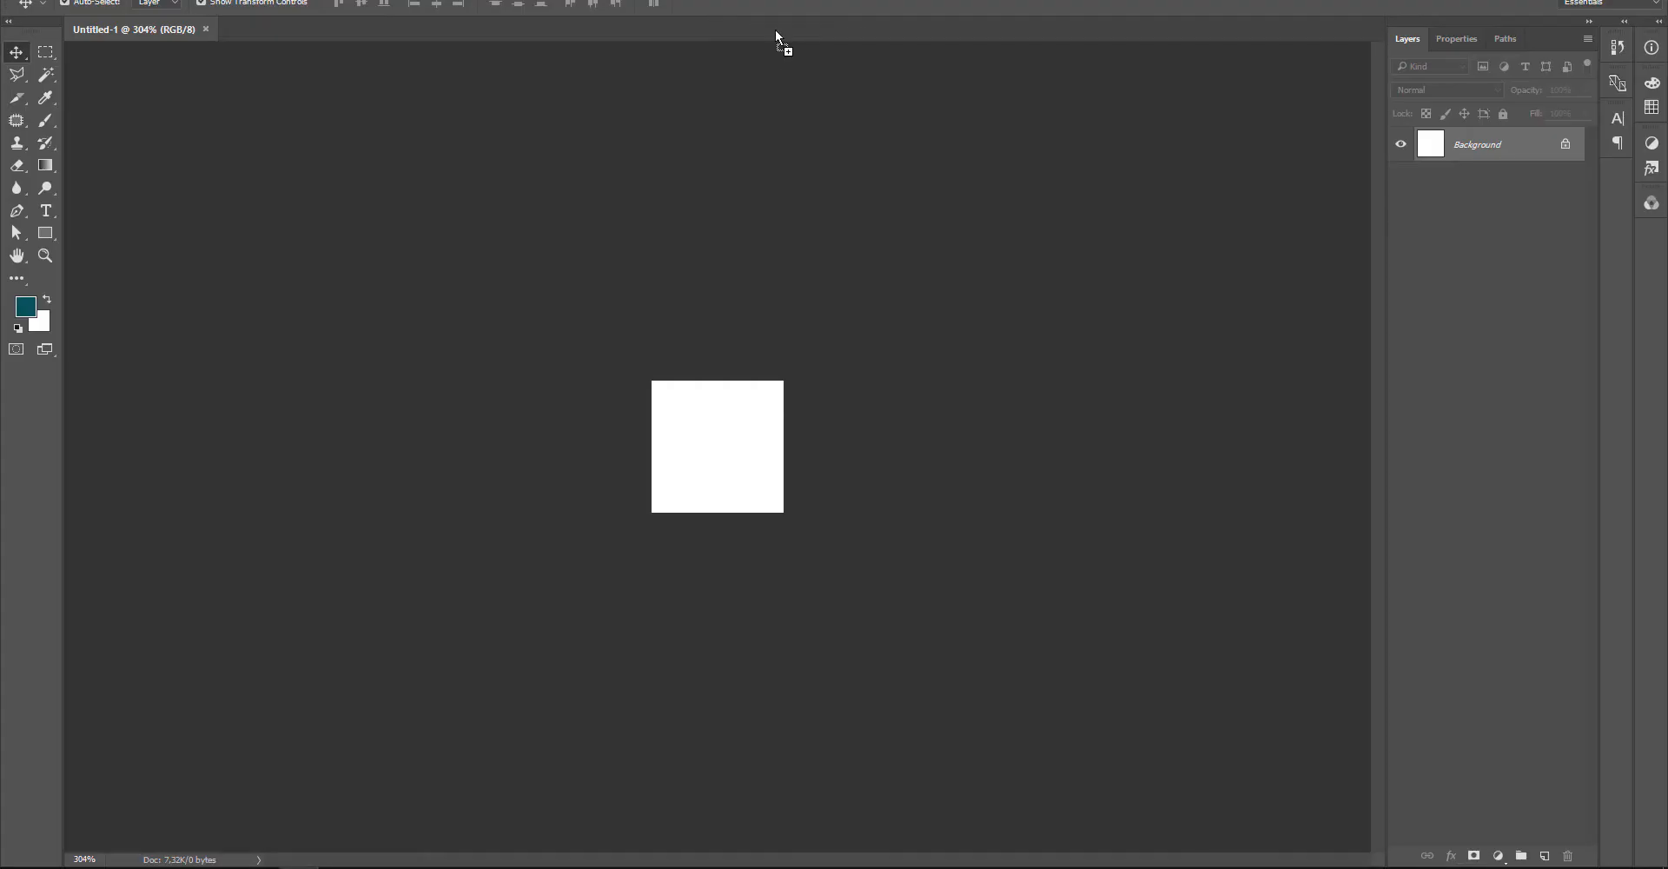
left_click(830, 312)
left_click(298, 868)
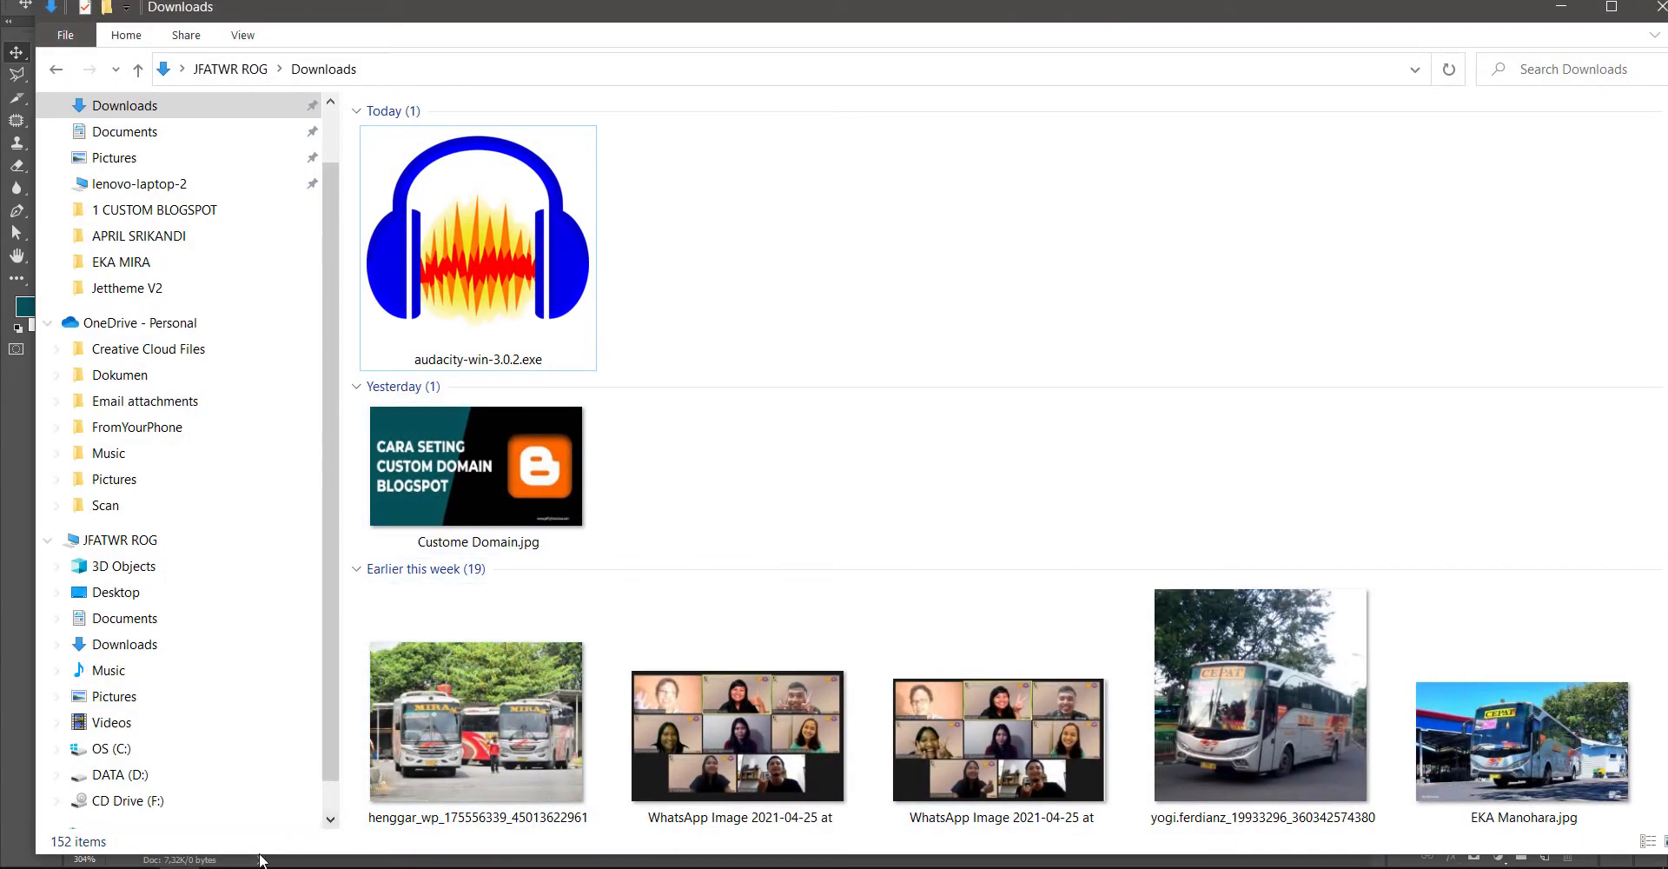
- Switch back to Chrome and look through further "logo play game" image results for a suitable logo
left_click(206, 800)
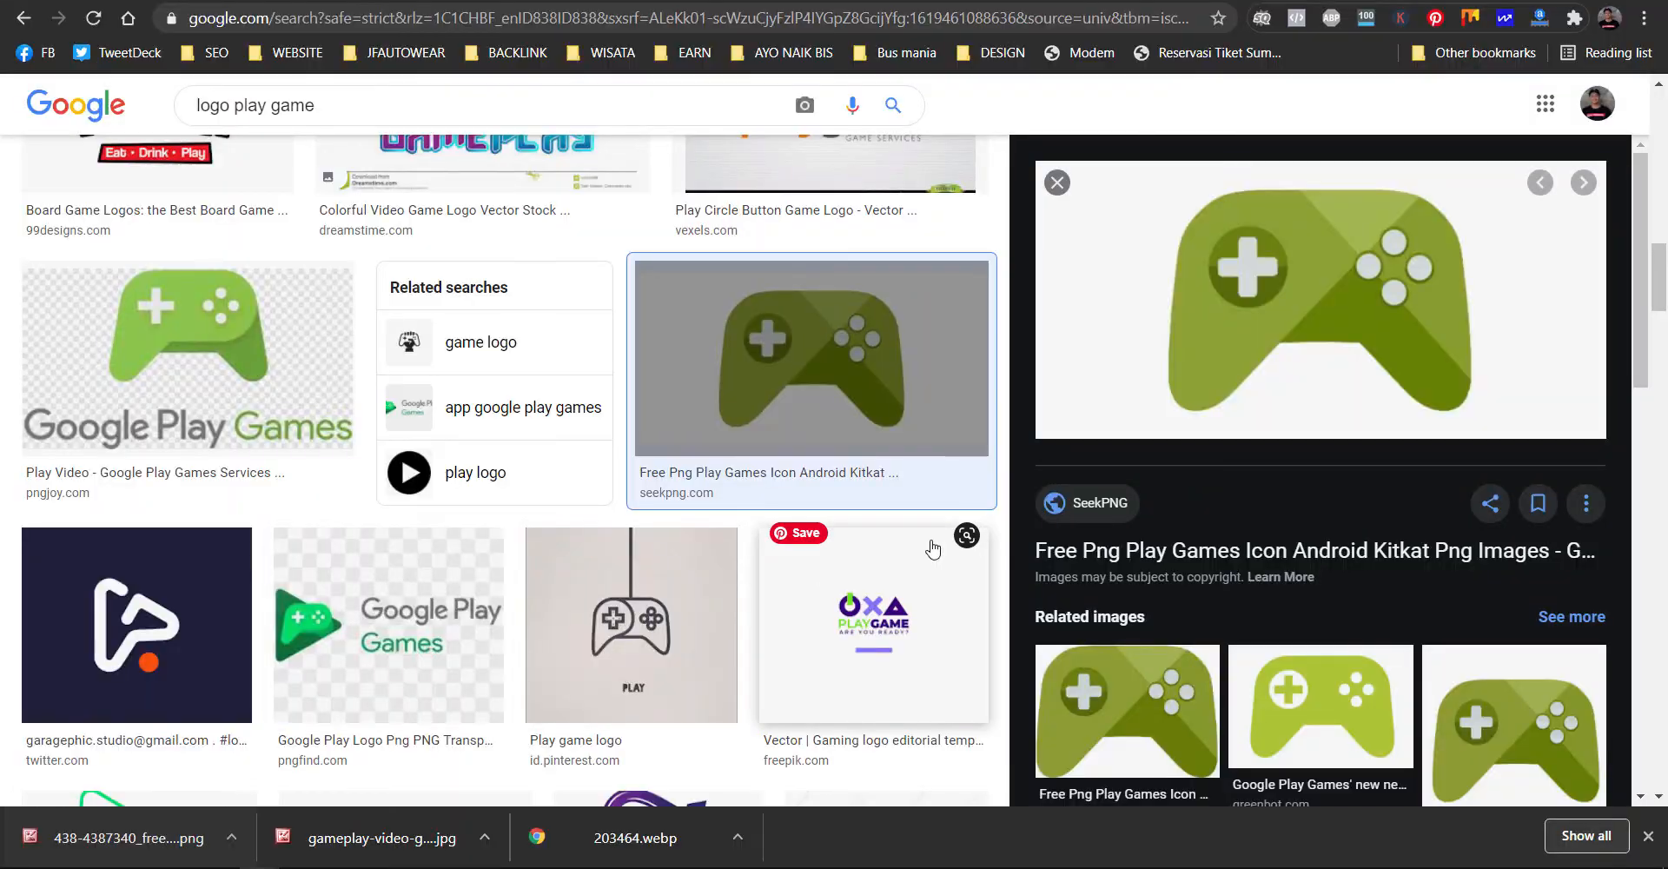
scroll(802, 521, "down", 4)
scroll(802, 522, "down", 10)
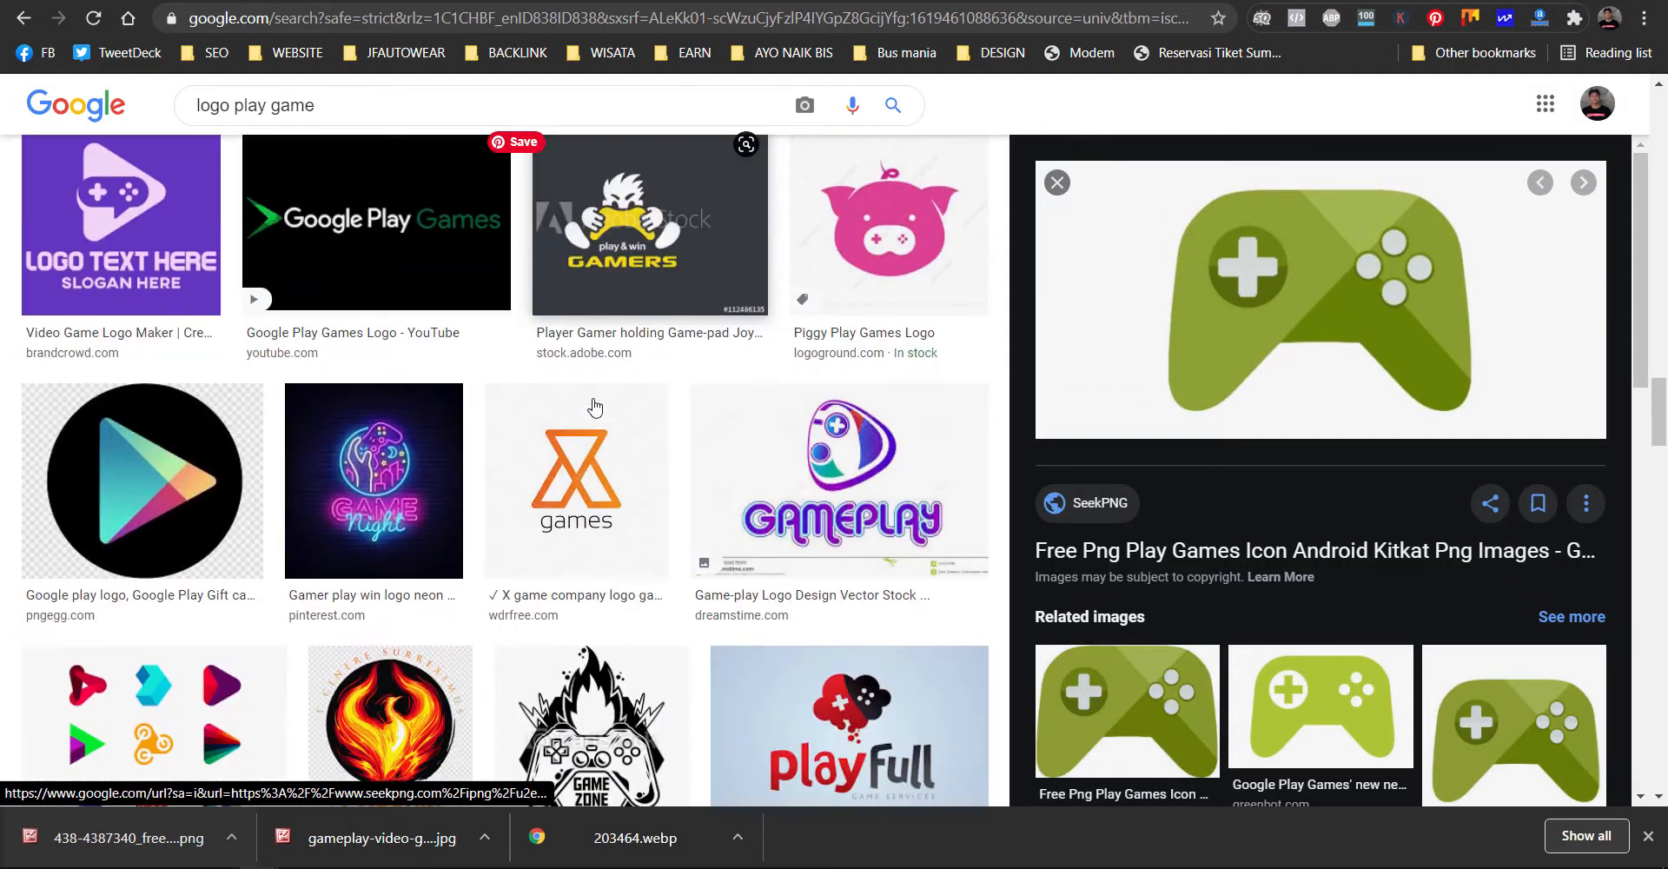
scroll(593, 398, "down", 12)
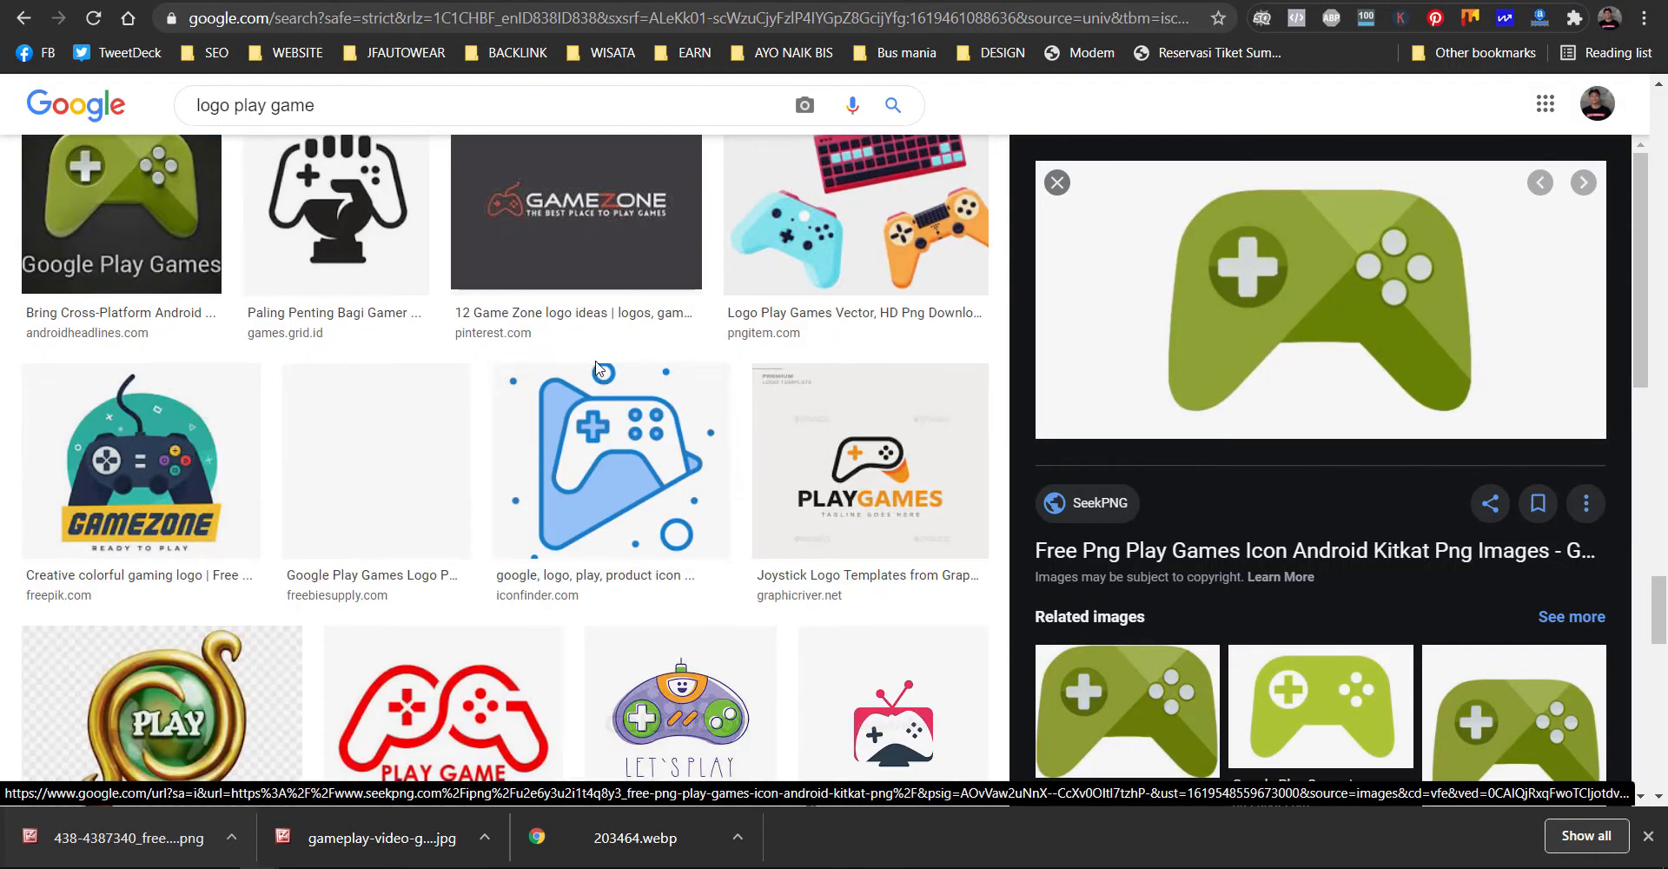
scroll(592, 358, "down", 8)
scroll(592, 352, "up", 2)
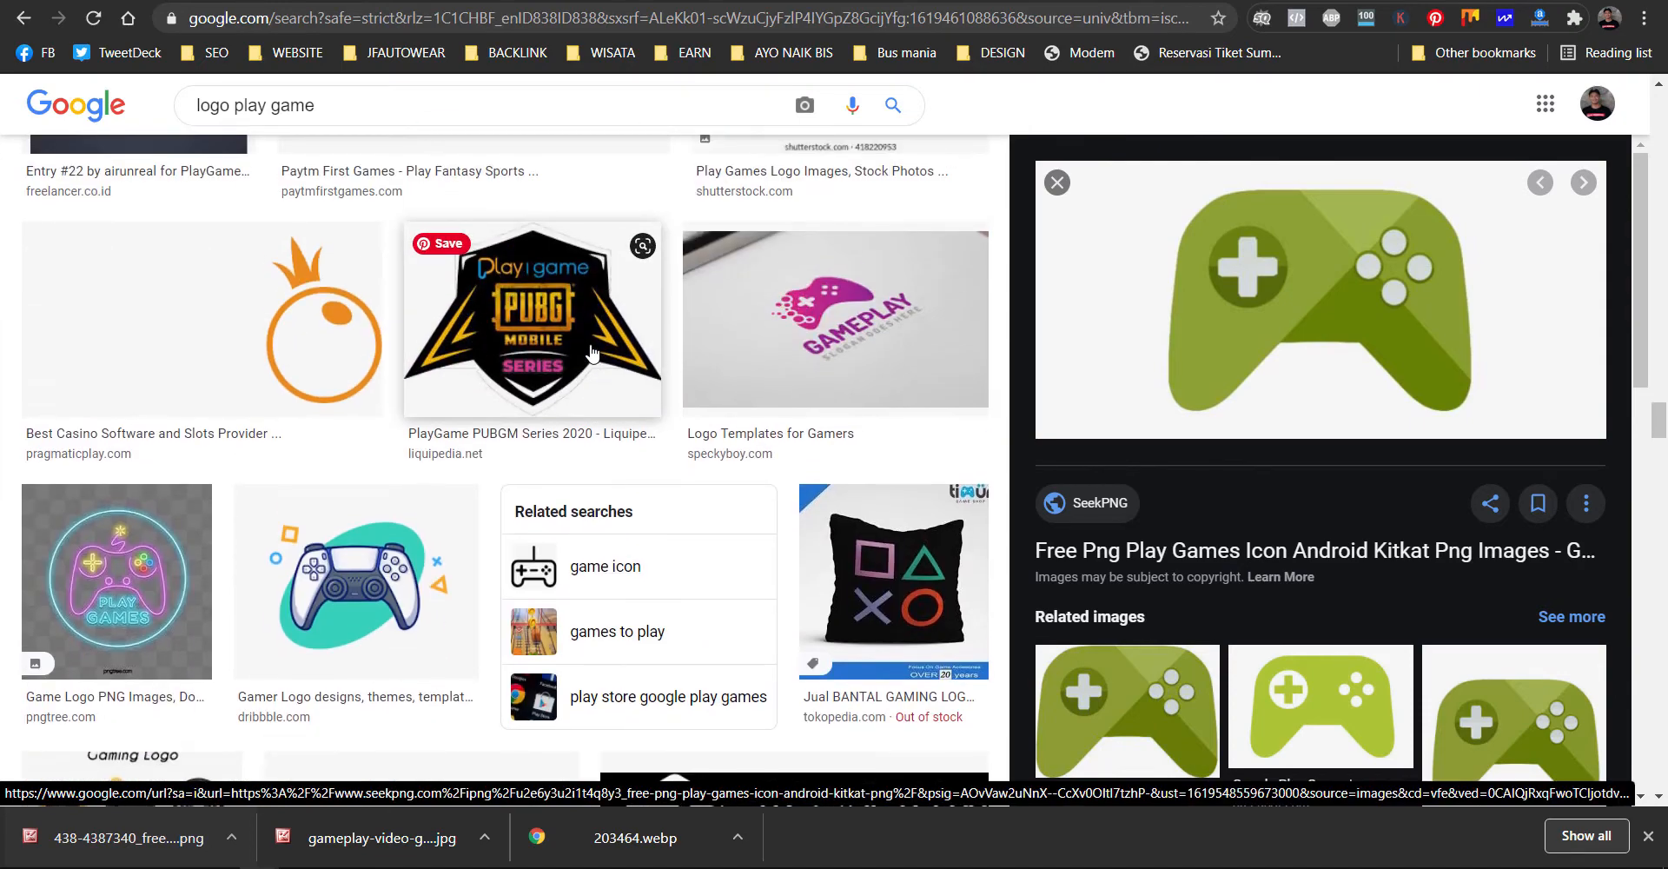
scroll(591, 352, "down", 8)
scroll(348, 330, "up", 2)
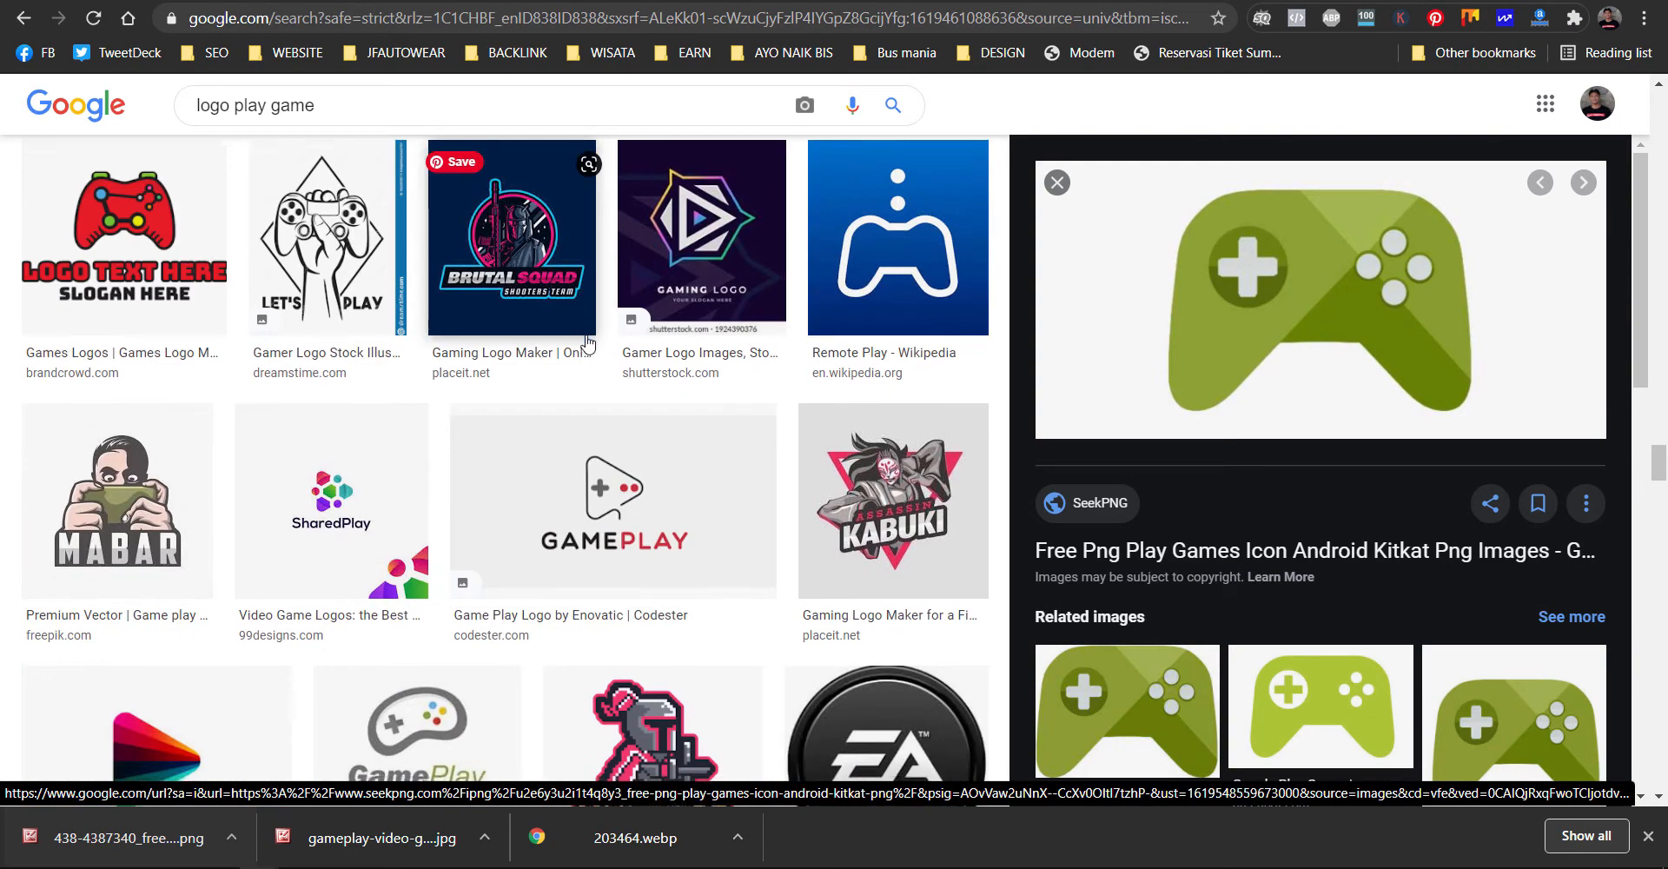
scroll(230, 314, "down", 4)
- Preview Dribbble's colourful play icon, open the related Pngtree round play button and save it as pngtree-audio-player-buttos-functions-vector-designs-png-image_1529865.jpg
left_click(230, 314)
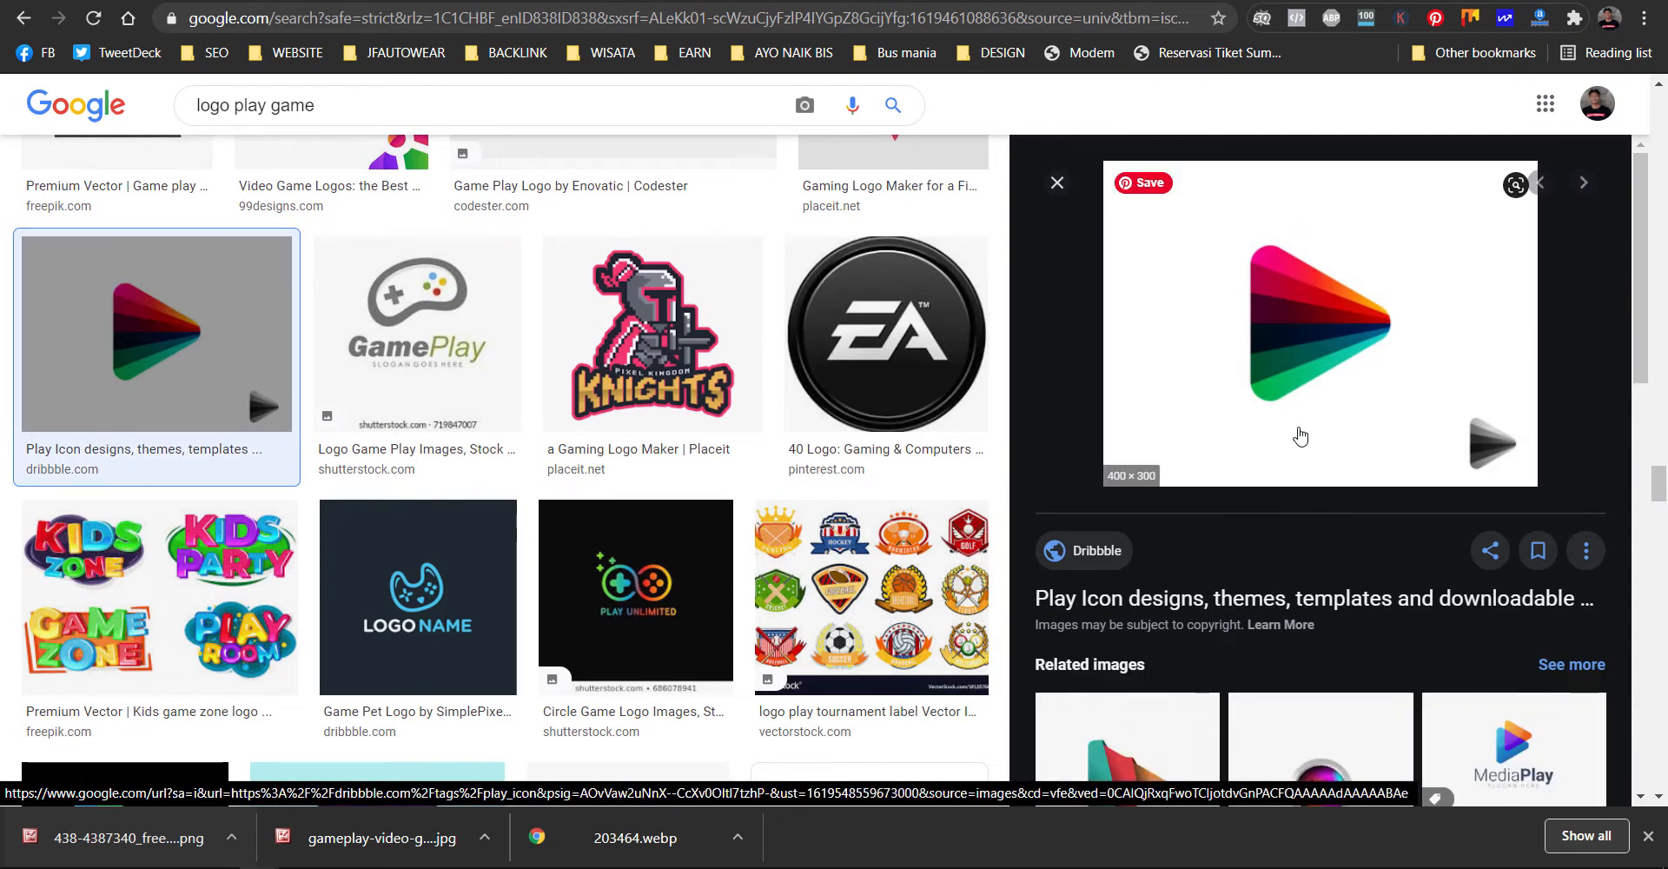
scroll(1300, 435, "down", 5)
left_click(1330, 358)
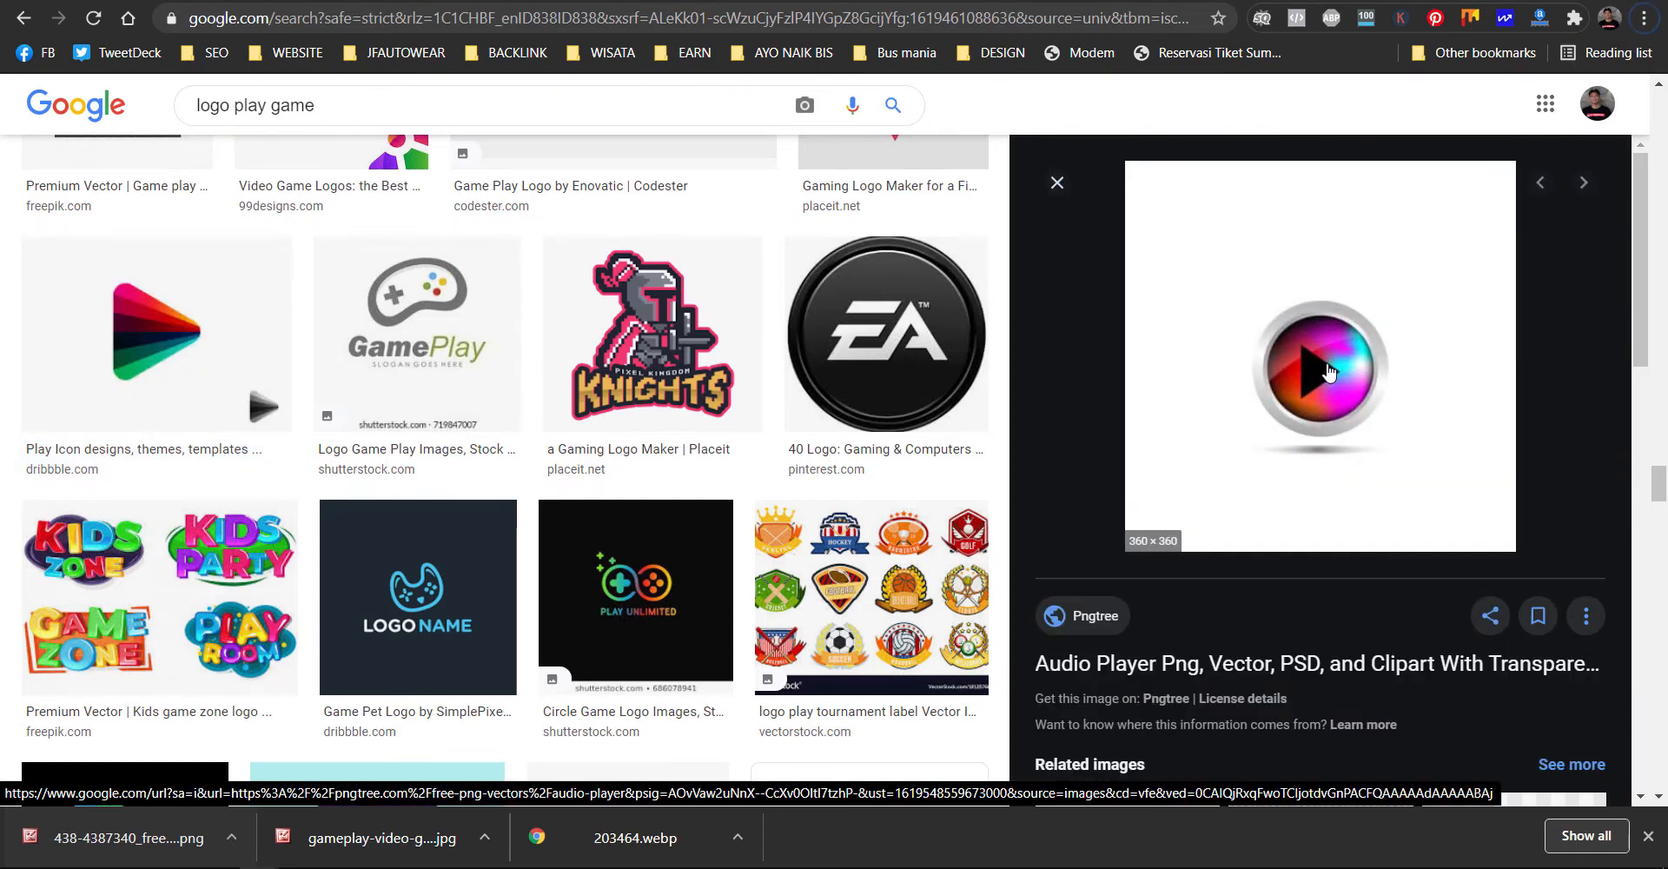
right_click(1314, 380)
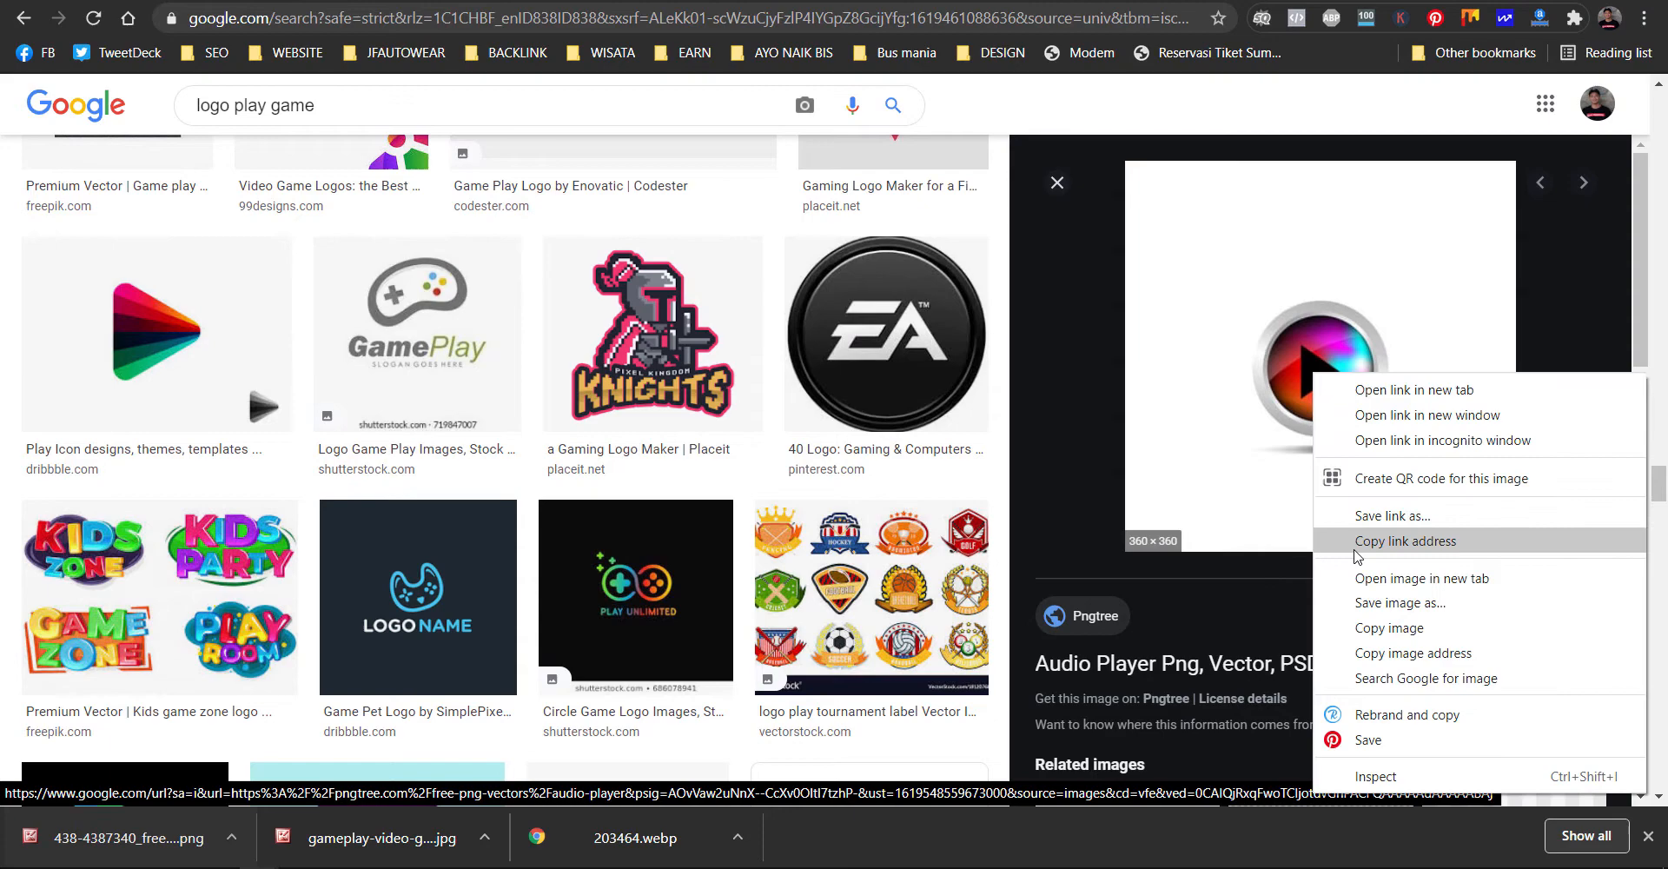
left_click(1391, 600)
left_click(1127, 702)
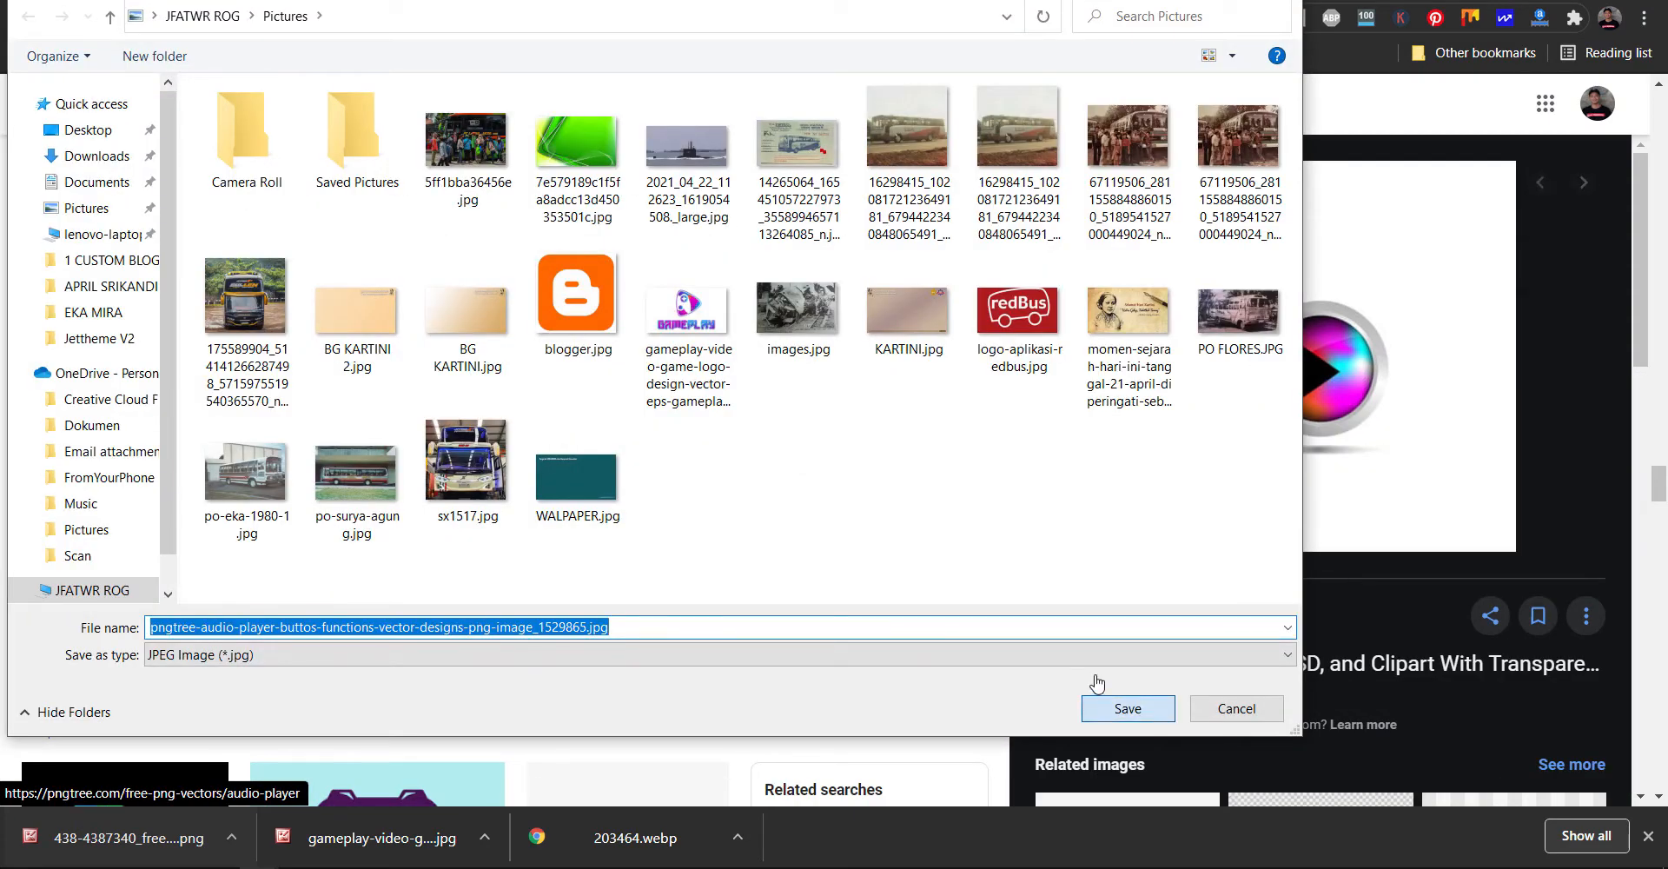
- Place the downloaded play button image in the 50 × 50 pixel Photoshop document, enlarging and centring it until the button nearly fills the canvas
left_click_drag(129, 846, 712, 435)
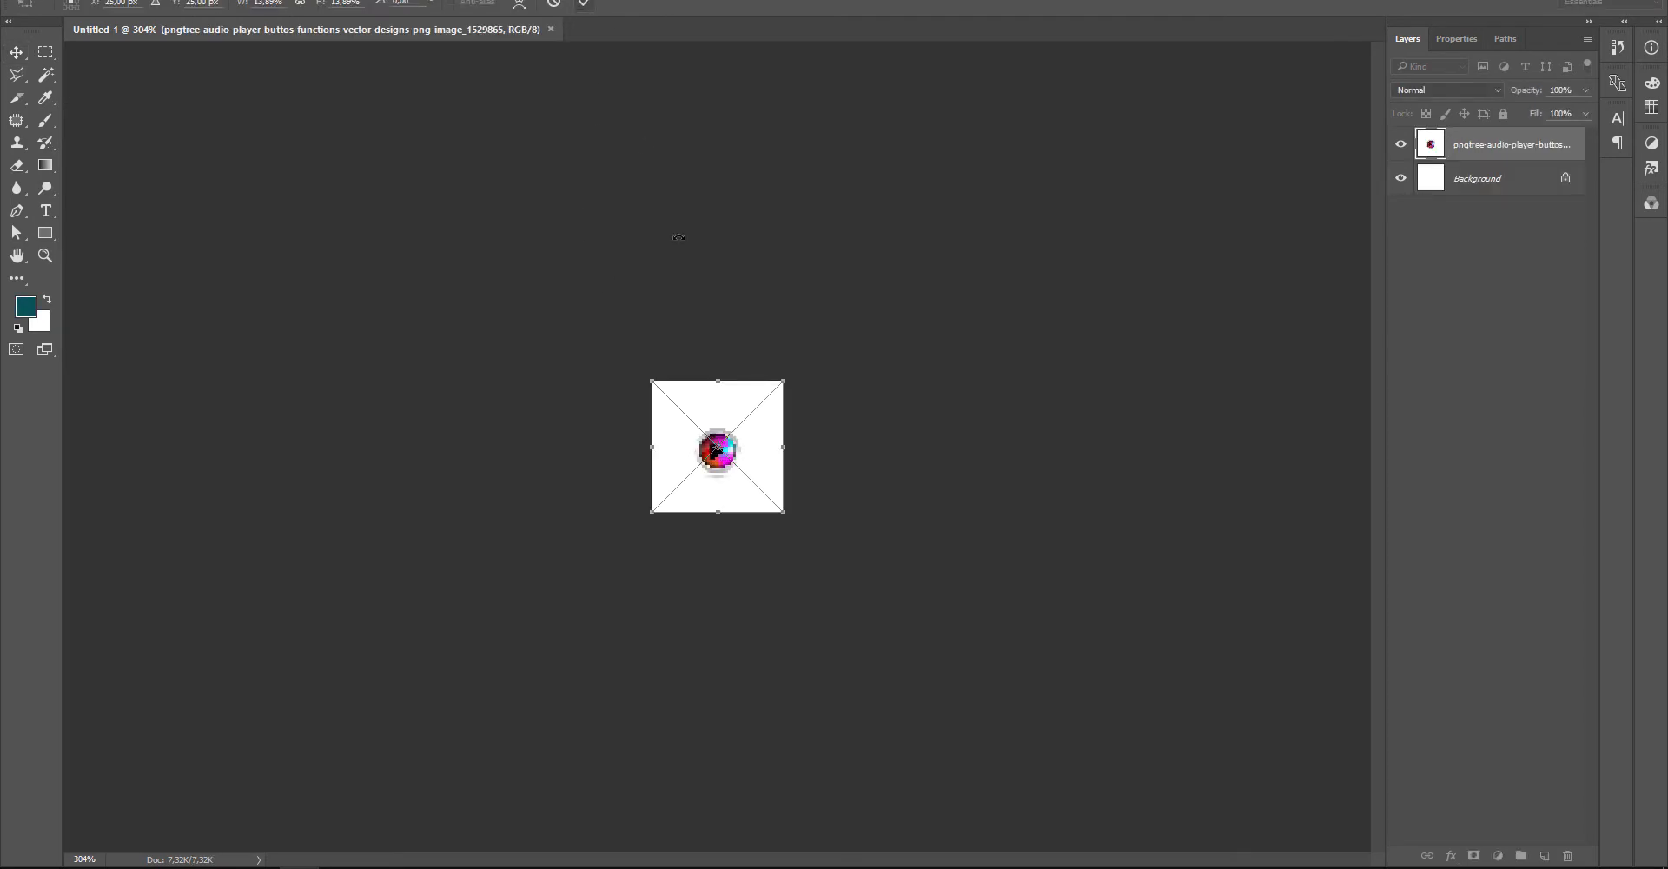
left_click_drag(646, 375, 611, 341)
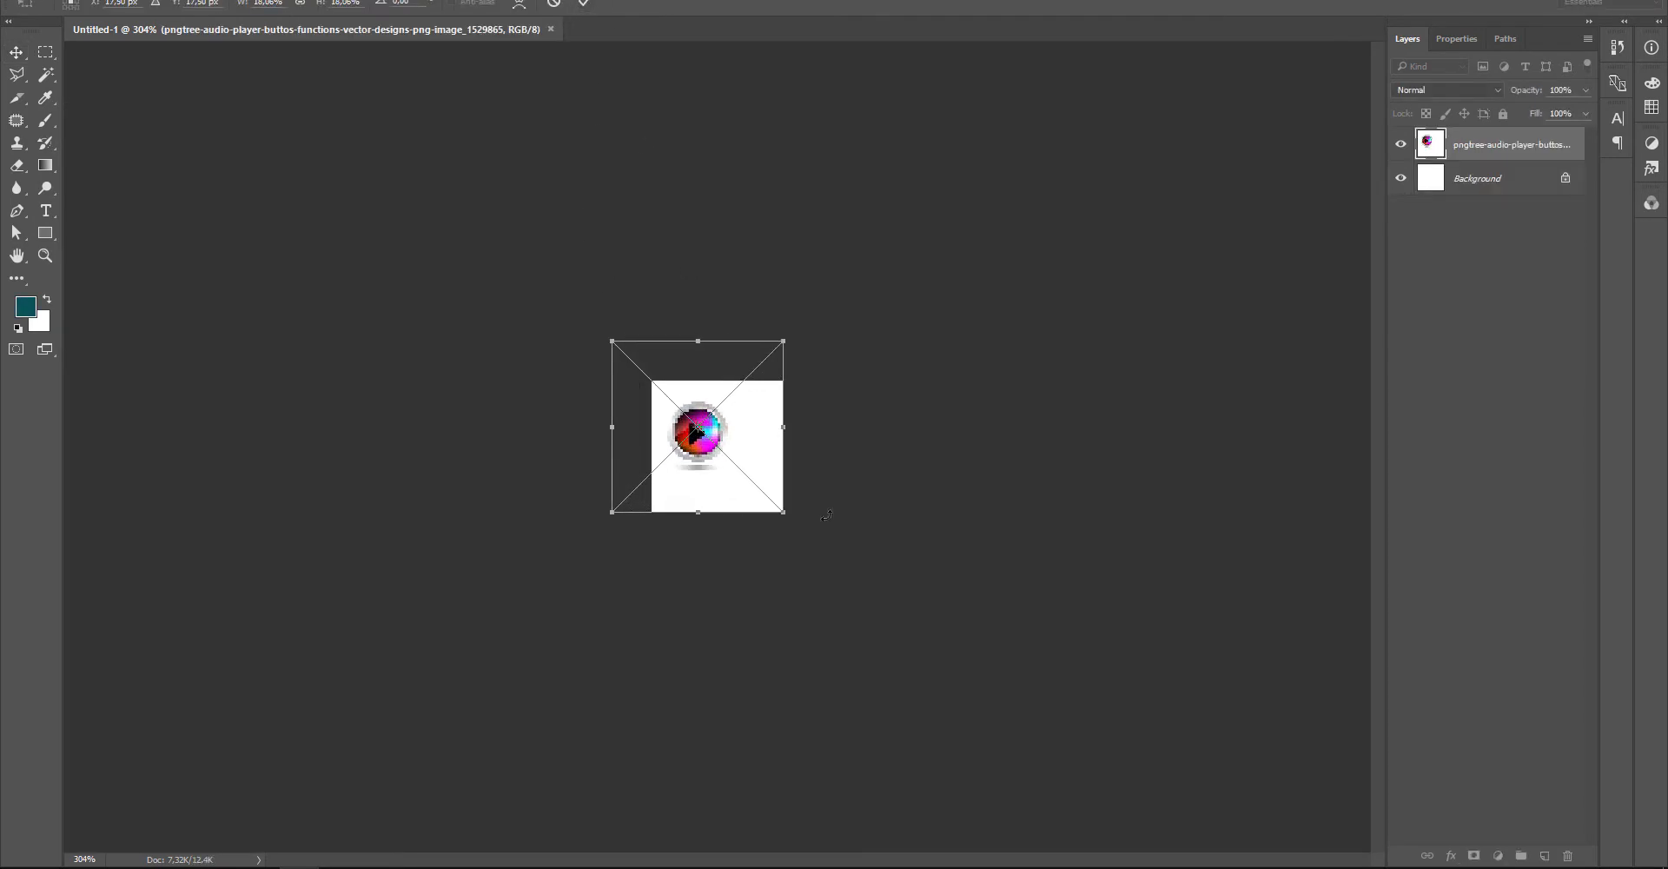
left_click_drag(786, 511, 831, 559)
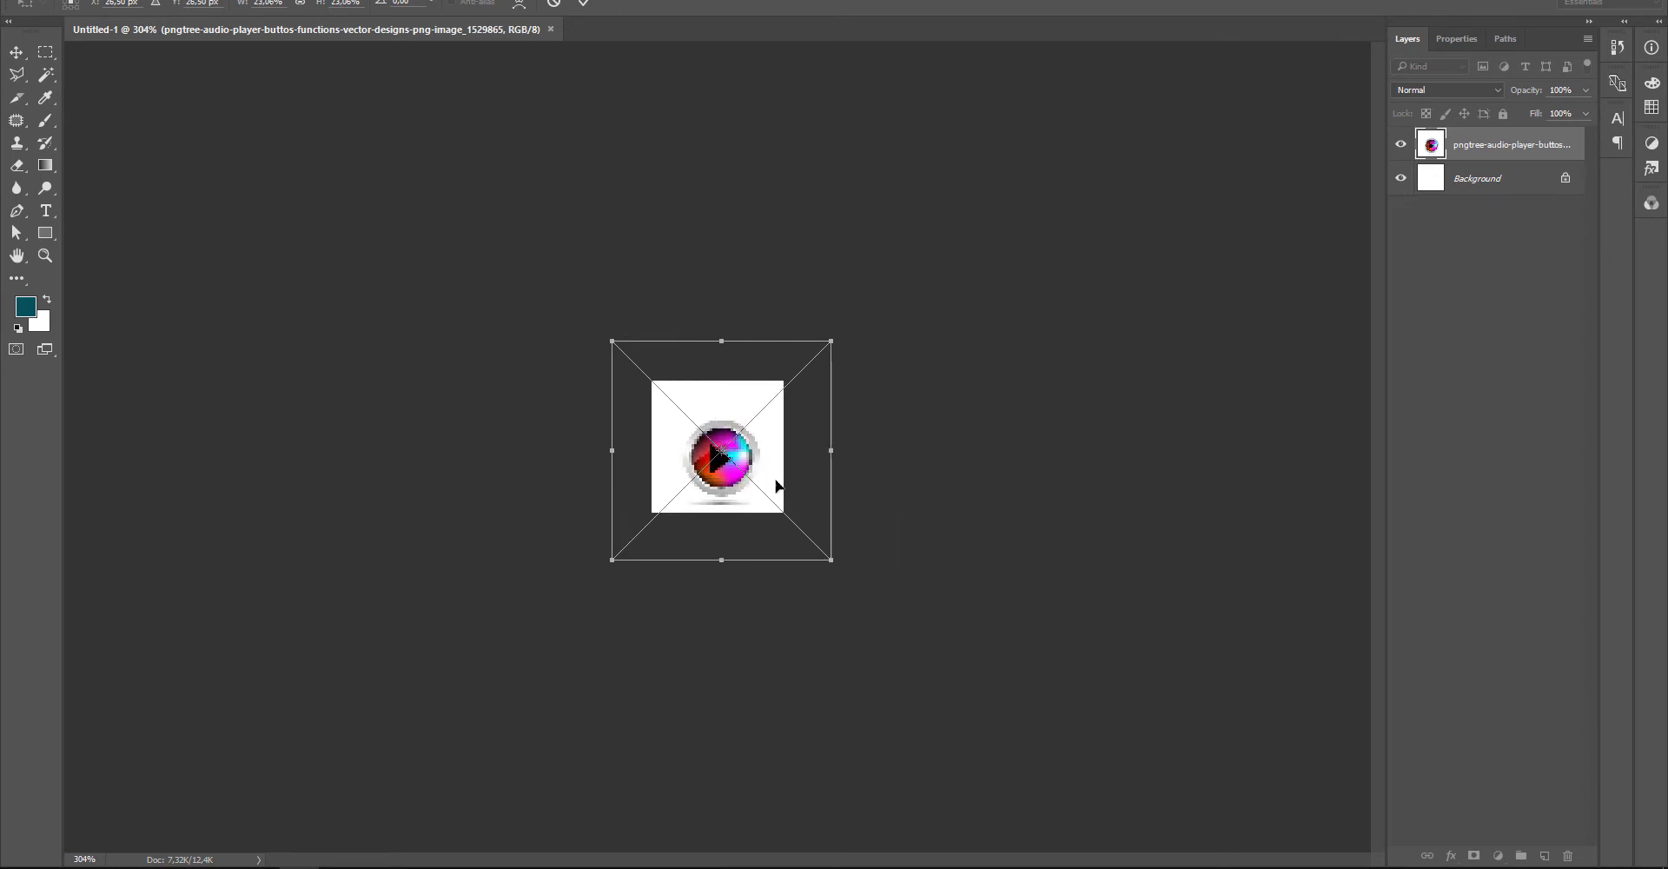
left_click_drag(611, 340, 570, 293)
left_click_drag(834, 562, 888, 612)
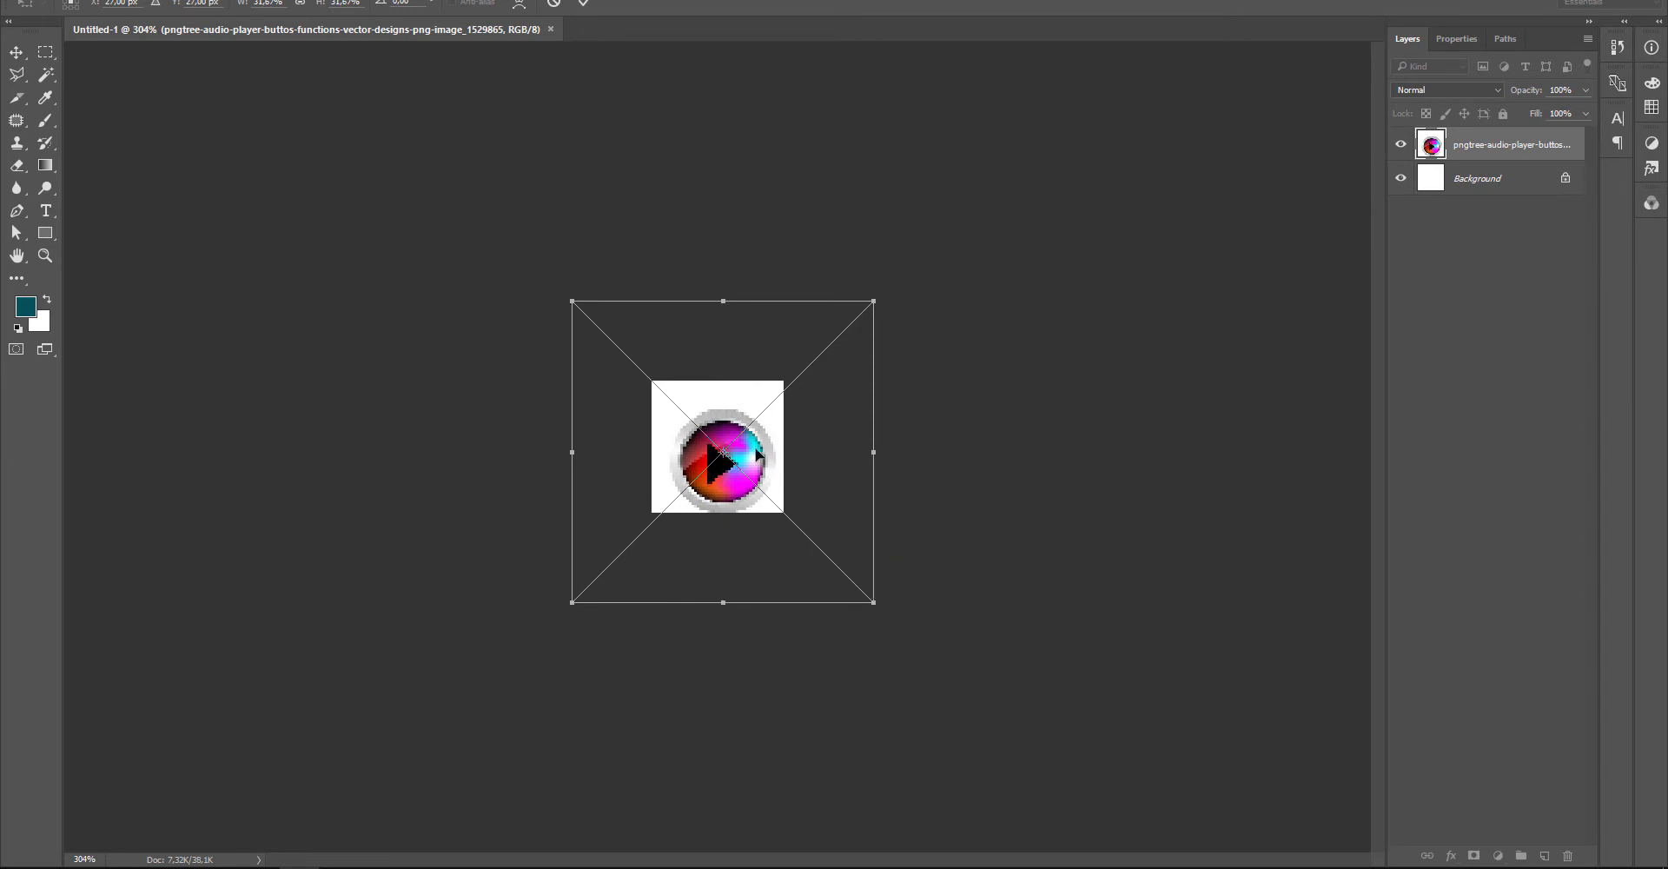
mouse_move(751, 454)
left_mouse_down()
mouse_move(744, 426)
mouse_move(747, 439)
left_mouse_up()
left_click_drag(563, 287, 559, 282)
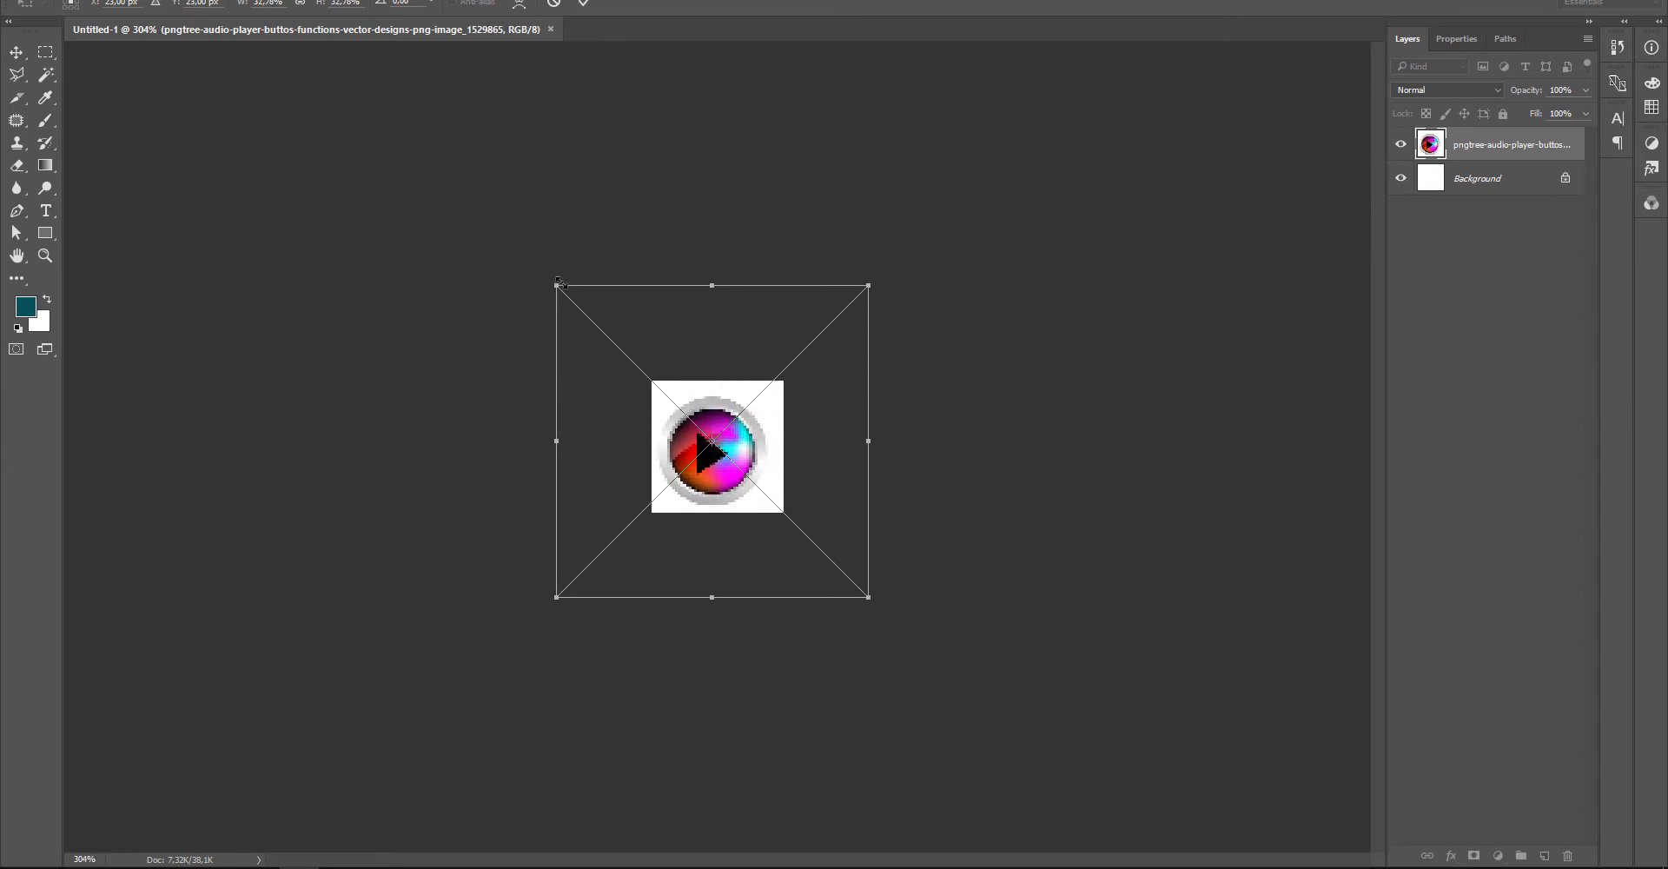
left_click_drag(869, 296, 876, 280)
left_click(592, 5)
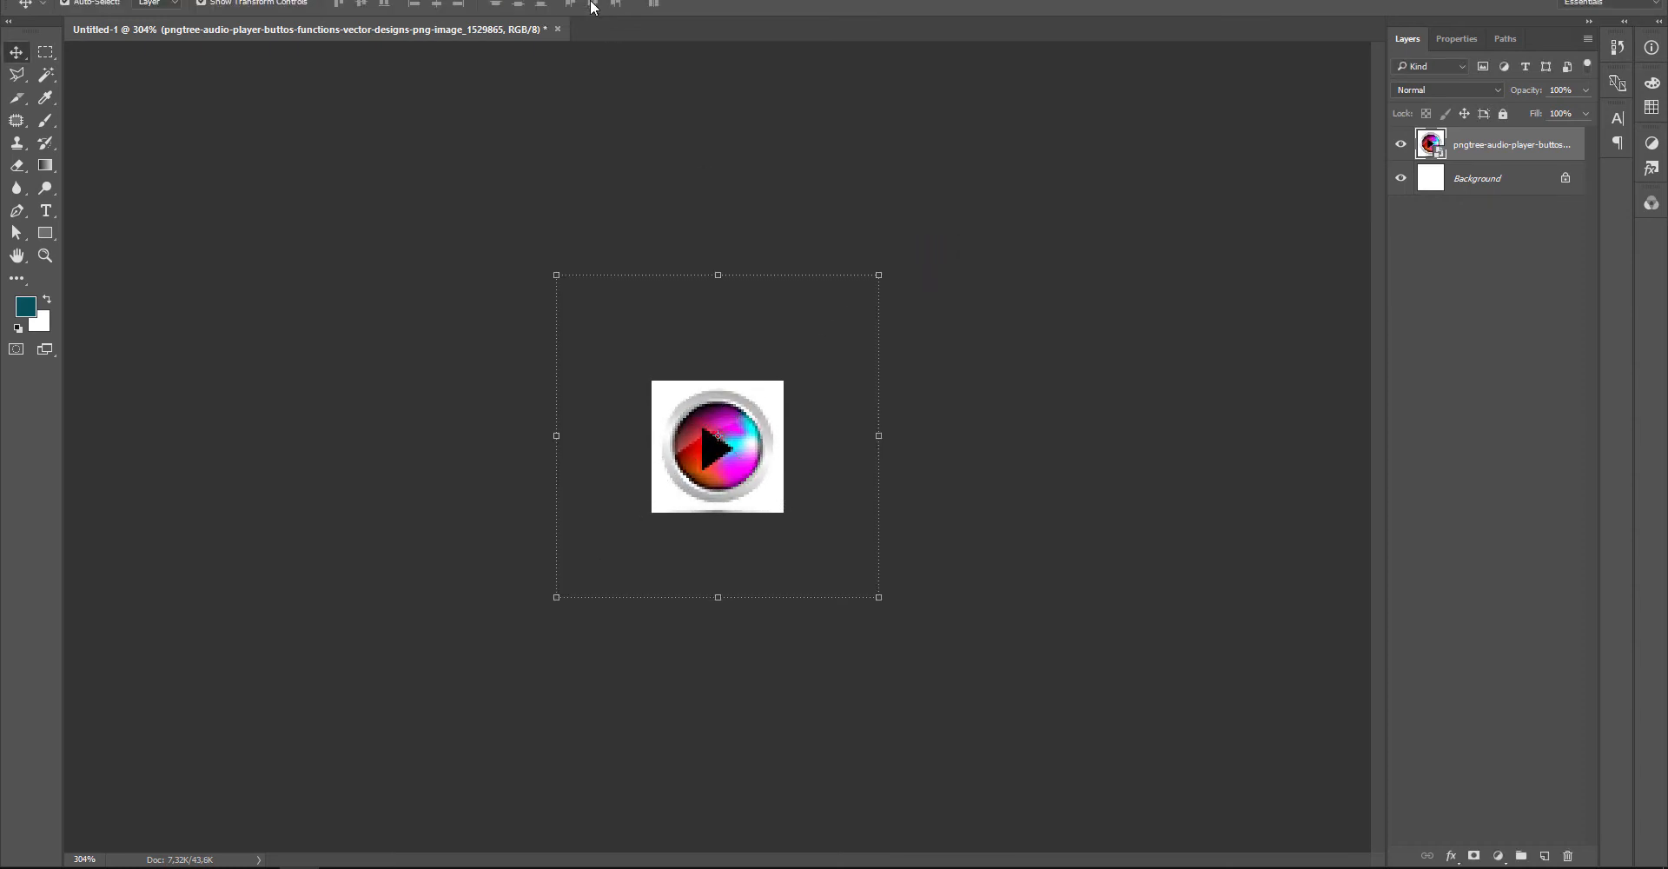
- Select the white area around the play button on its layer with the Magic Wand
scroll(740, 476, "up", 2)
left_click(782, 426)
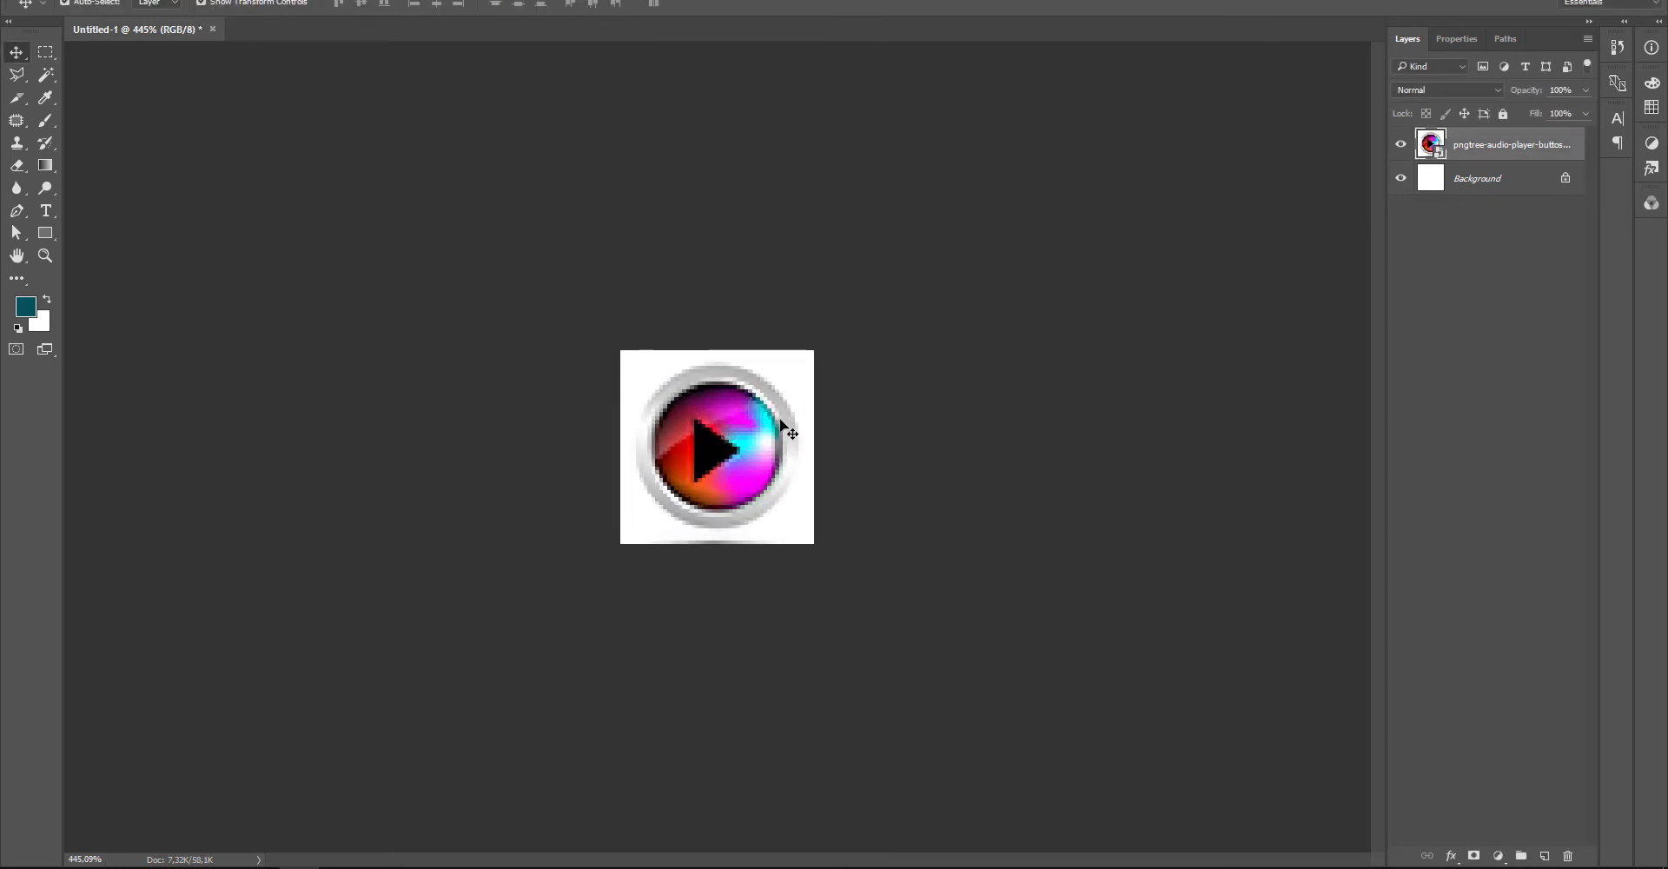
left_click(45, 75)
left_click(785, 372)
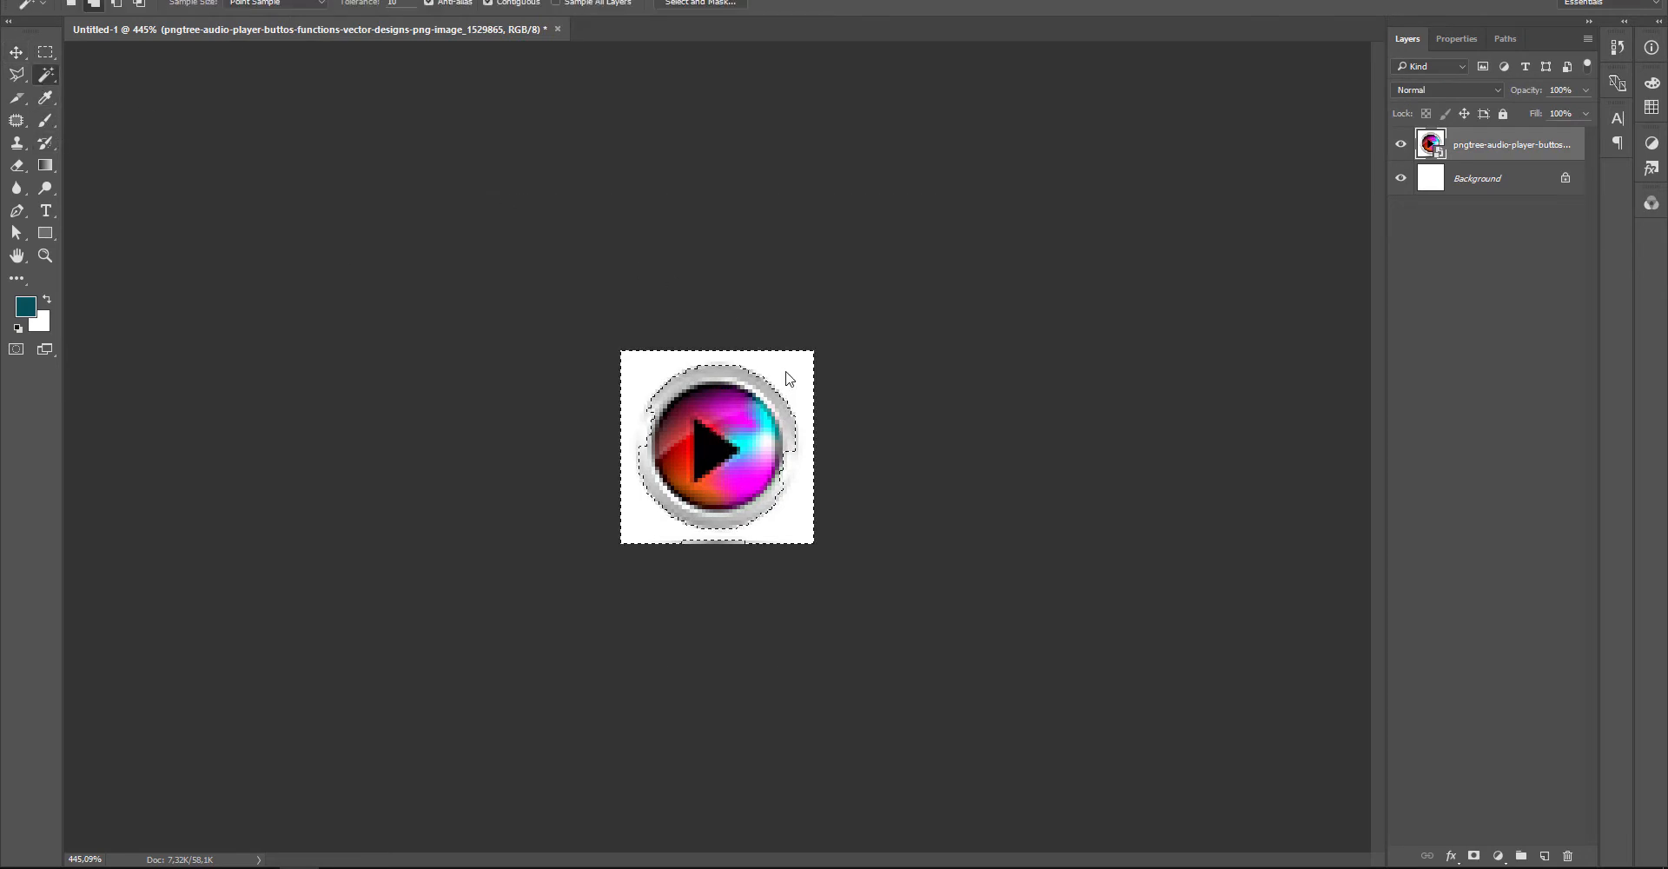
- Subtract the play button's missed ring edges on both sides from the selection with the Polygonal Lasso so only the surrounding white remains selected
scroll(648, 427, "up", 3)
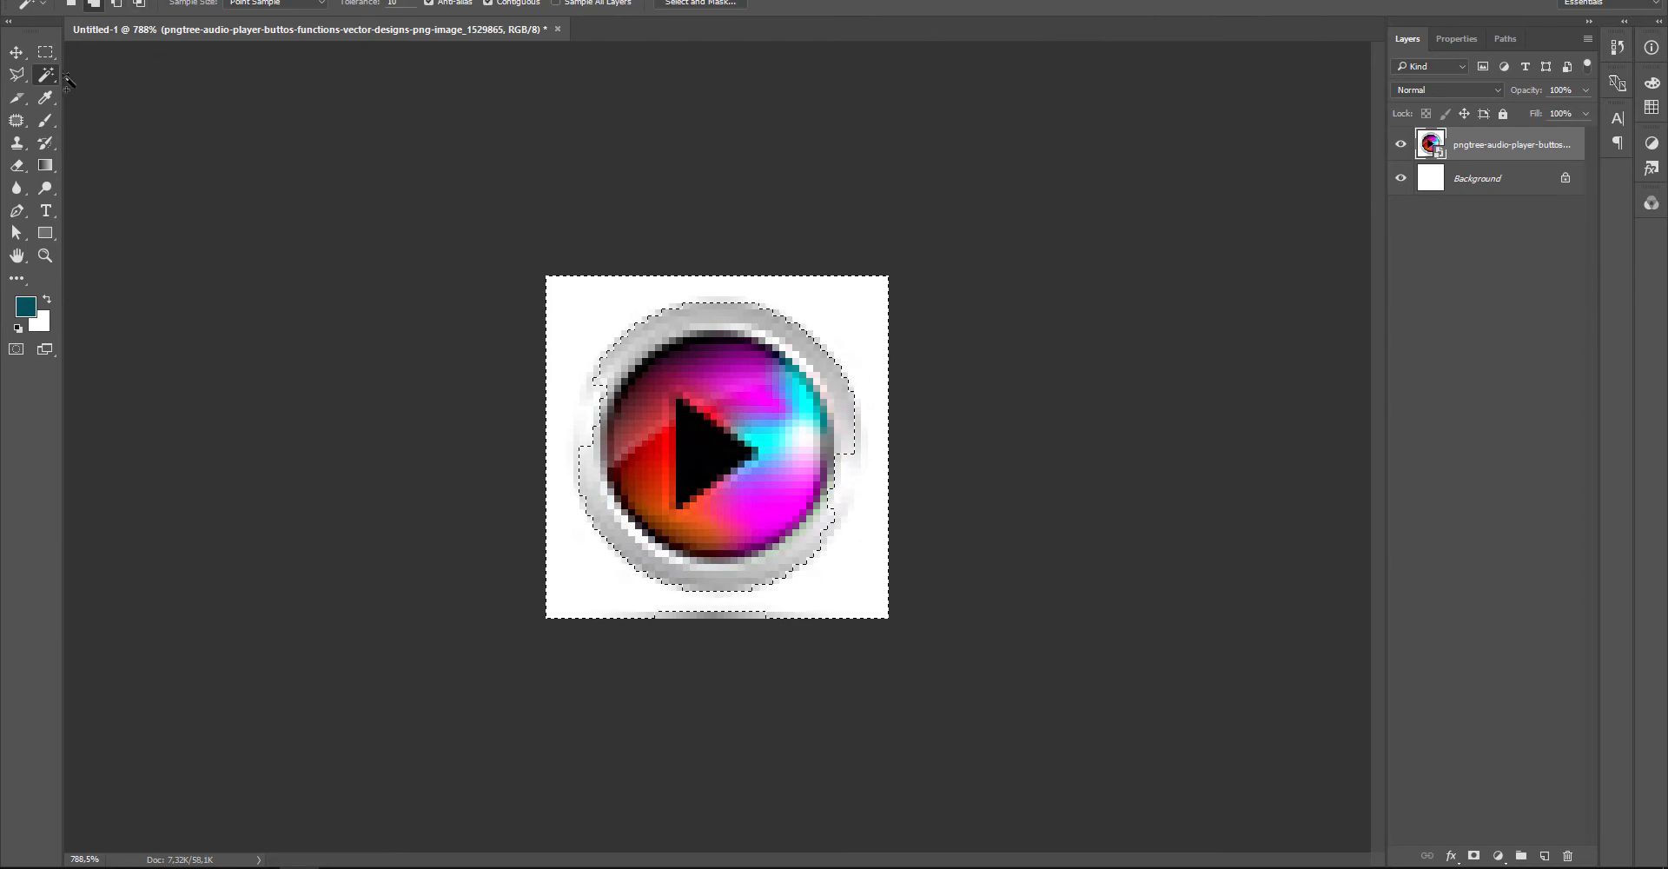
key("l")
left_click(118, 5)
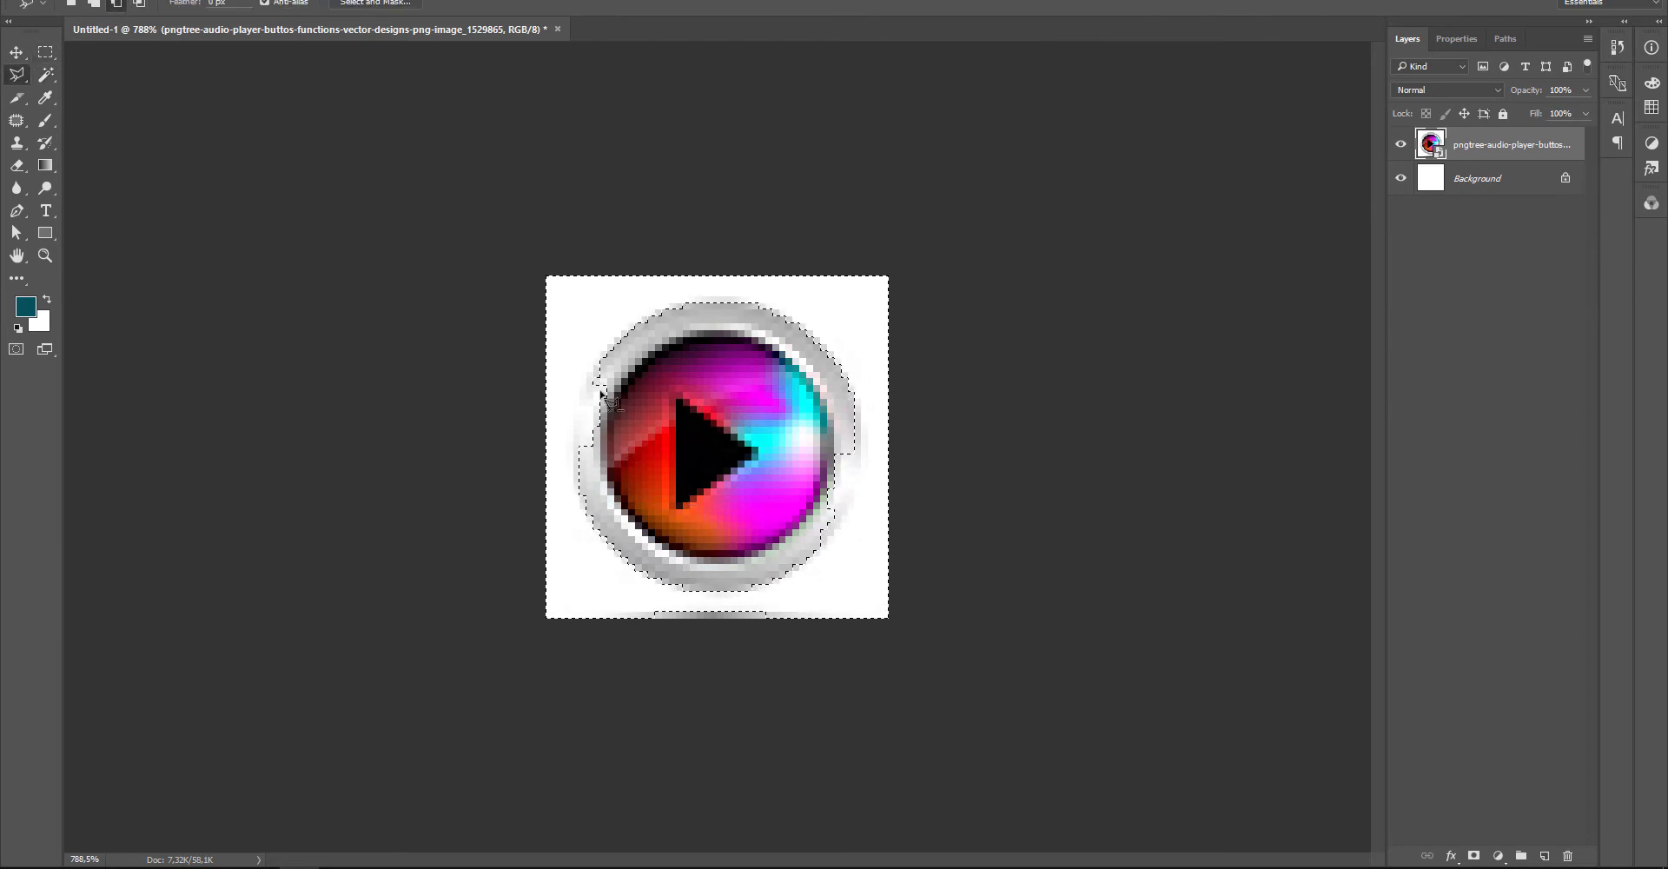
left_click_drag(597, 365, 572, 481)
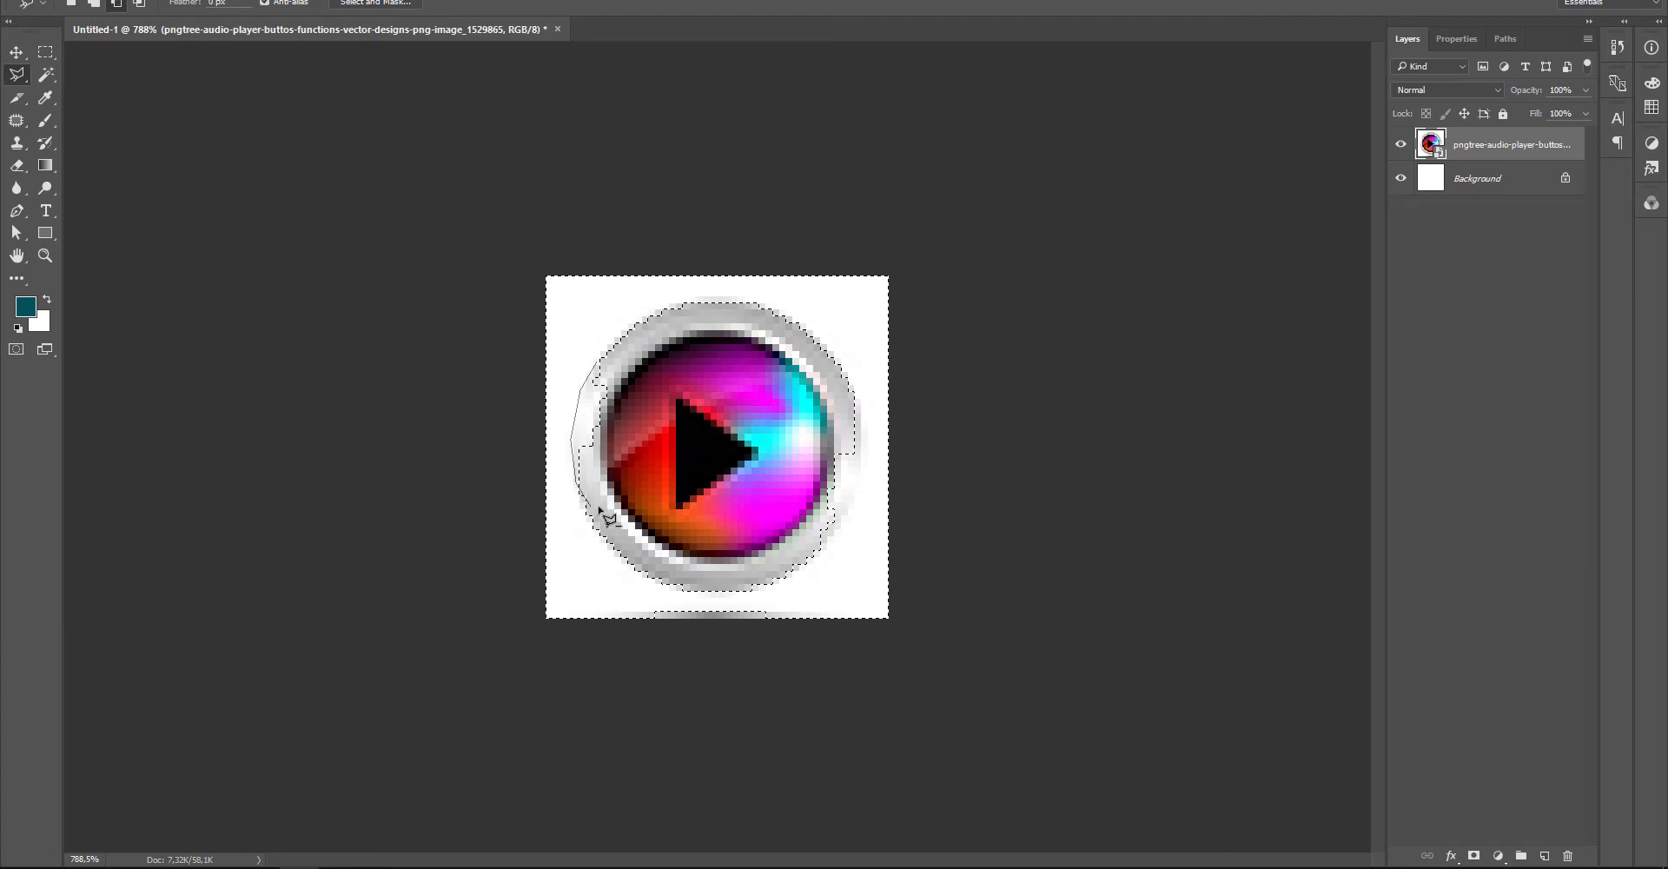
left_click(678, 480)
double_click(689, 357)
left_click_drag(858, 487, 849, 507)
mouse_move(795, 572)
left_mouse_down()
mouse_move(771, 588)
mouse_move(732, 543)
left_mouse_up()
left_click_drag(776, 393, 778, 391)
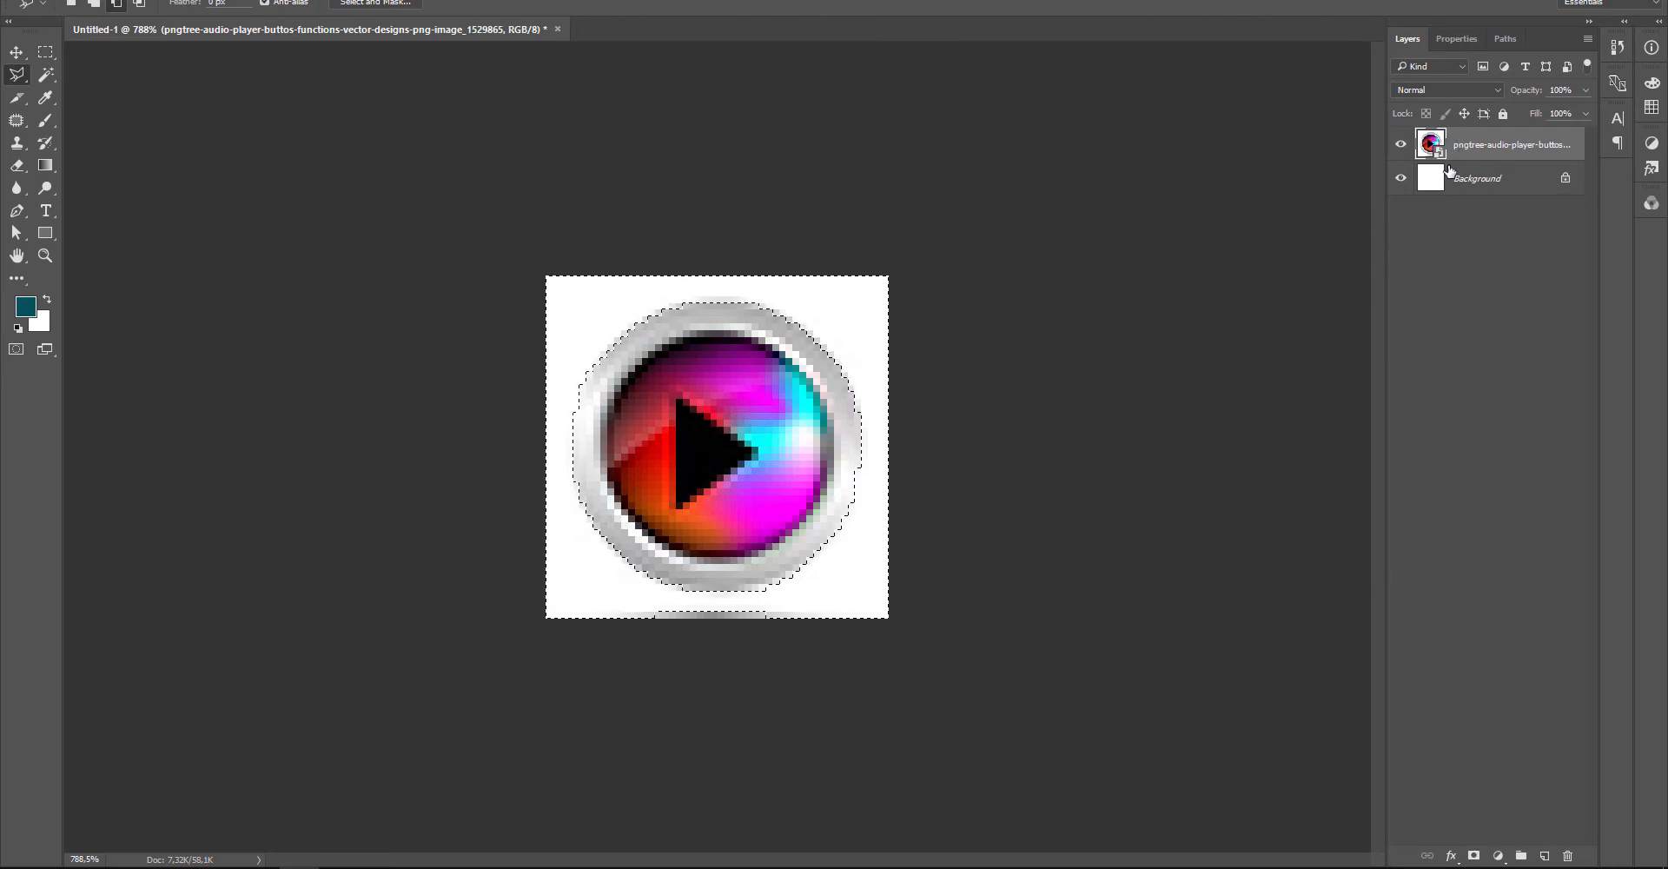
- Copy the play button to its own layer from the inverted selection and hide the original image layer and the Background
key("ctrl+shift+i")
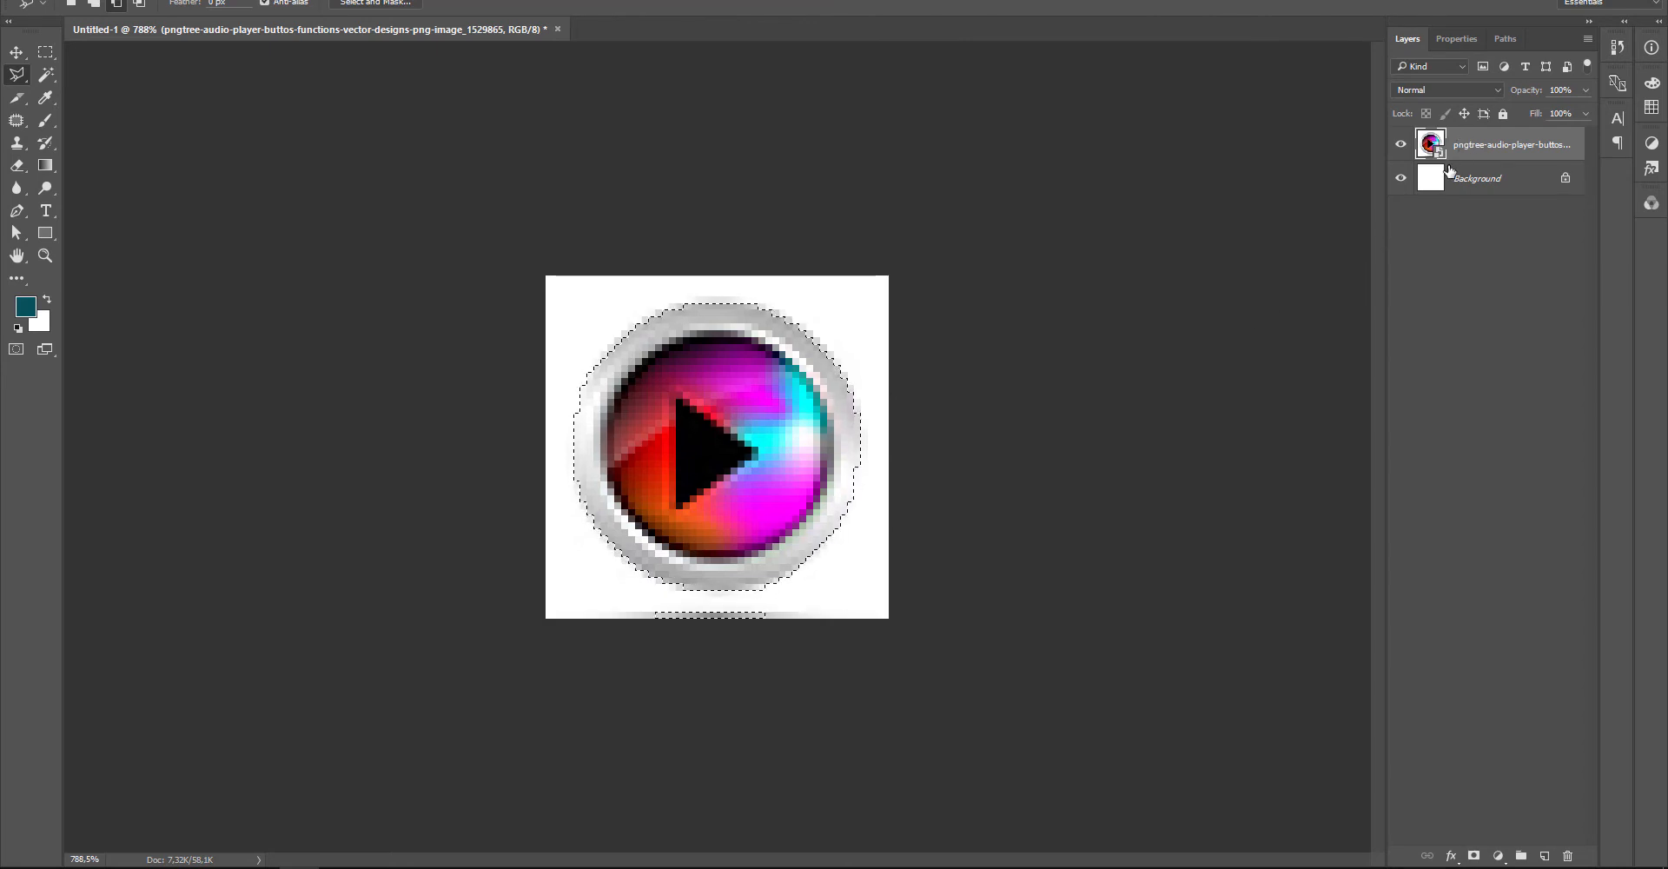
key("ctrl+j")
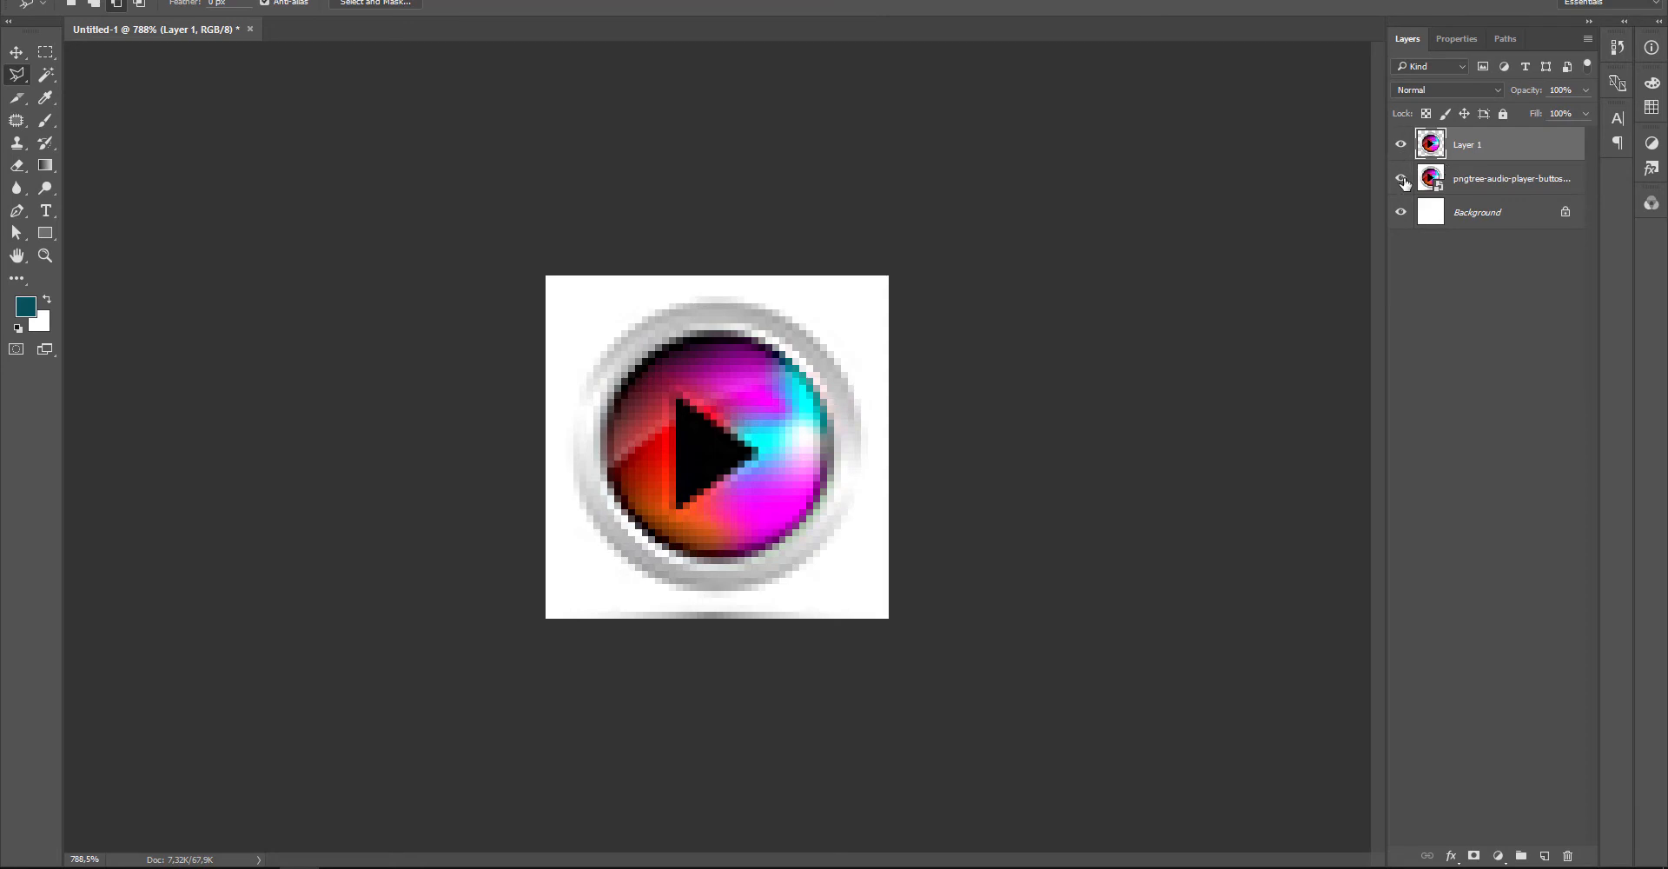
left_click(1401, 178)
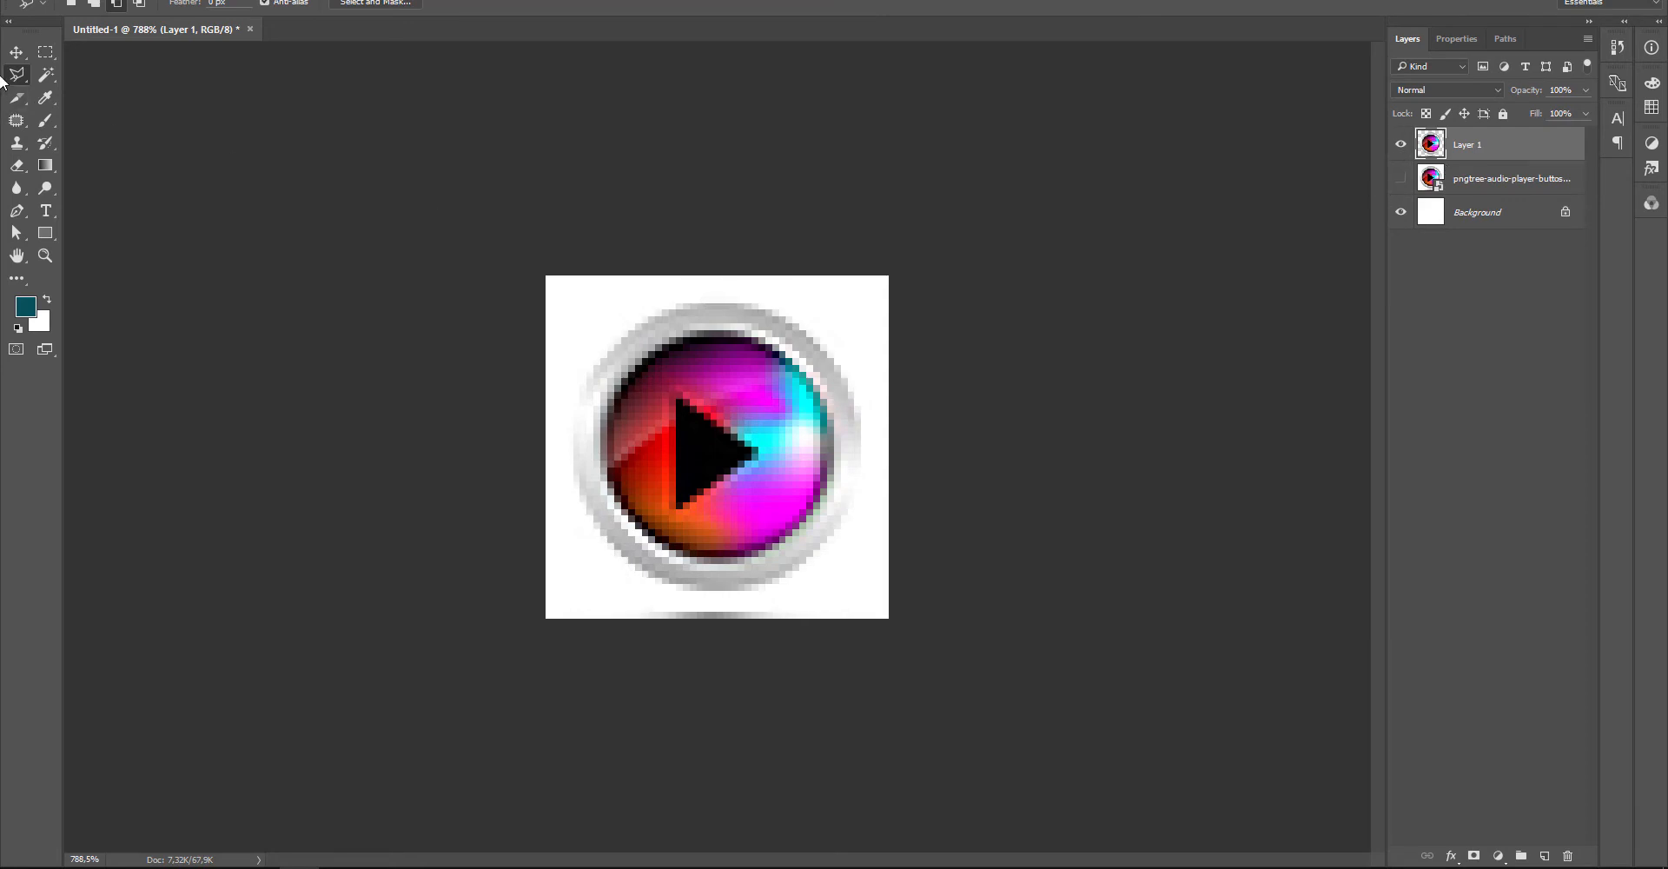
left_click(16, 53)
left_click(1399, 213)
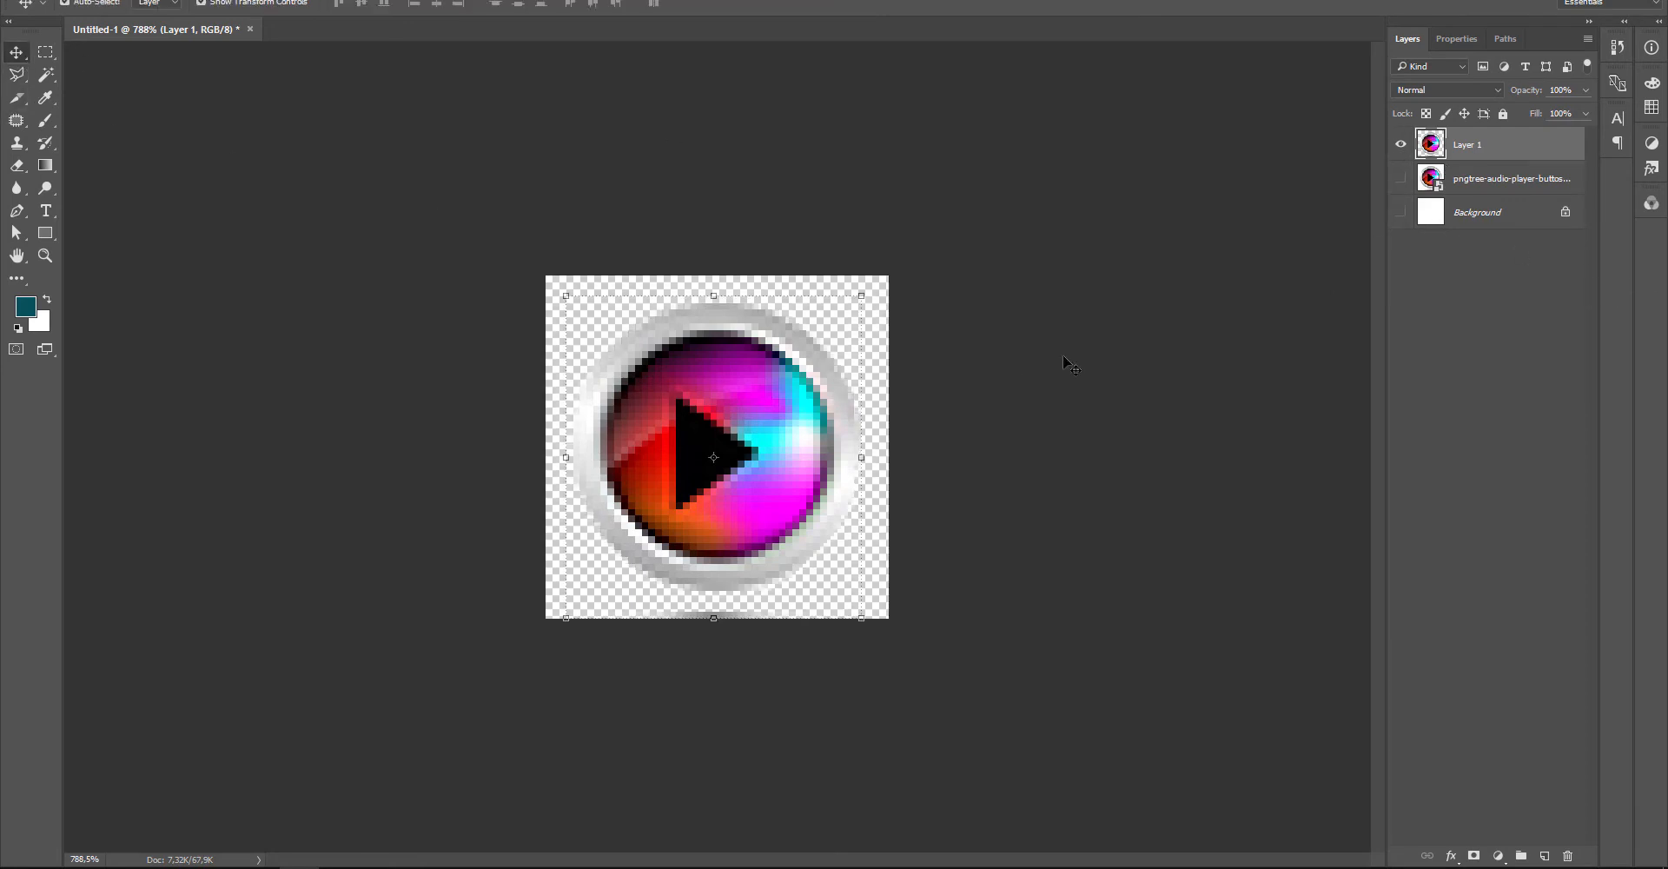
left_click(973, 378)
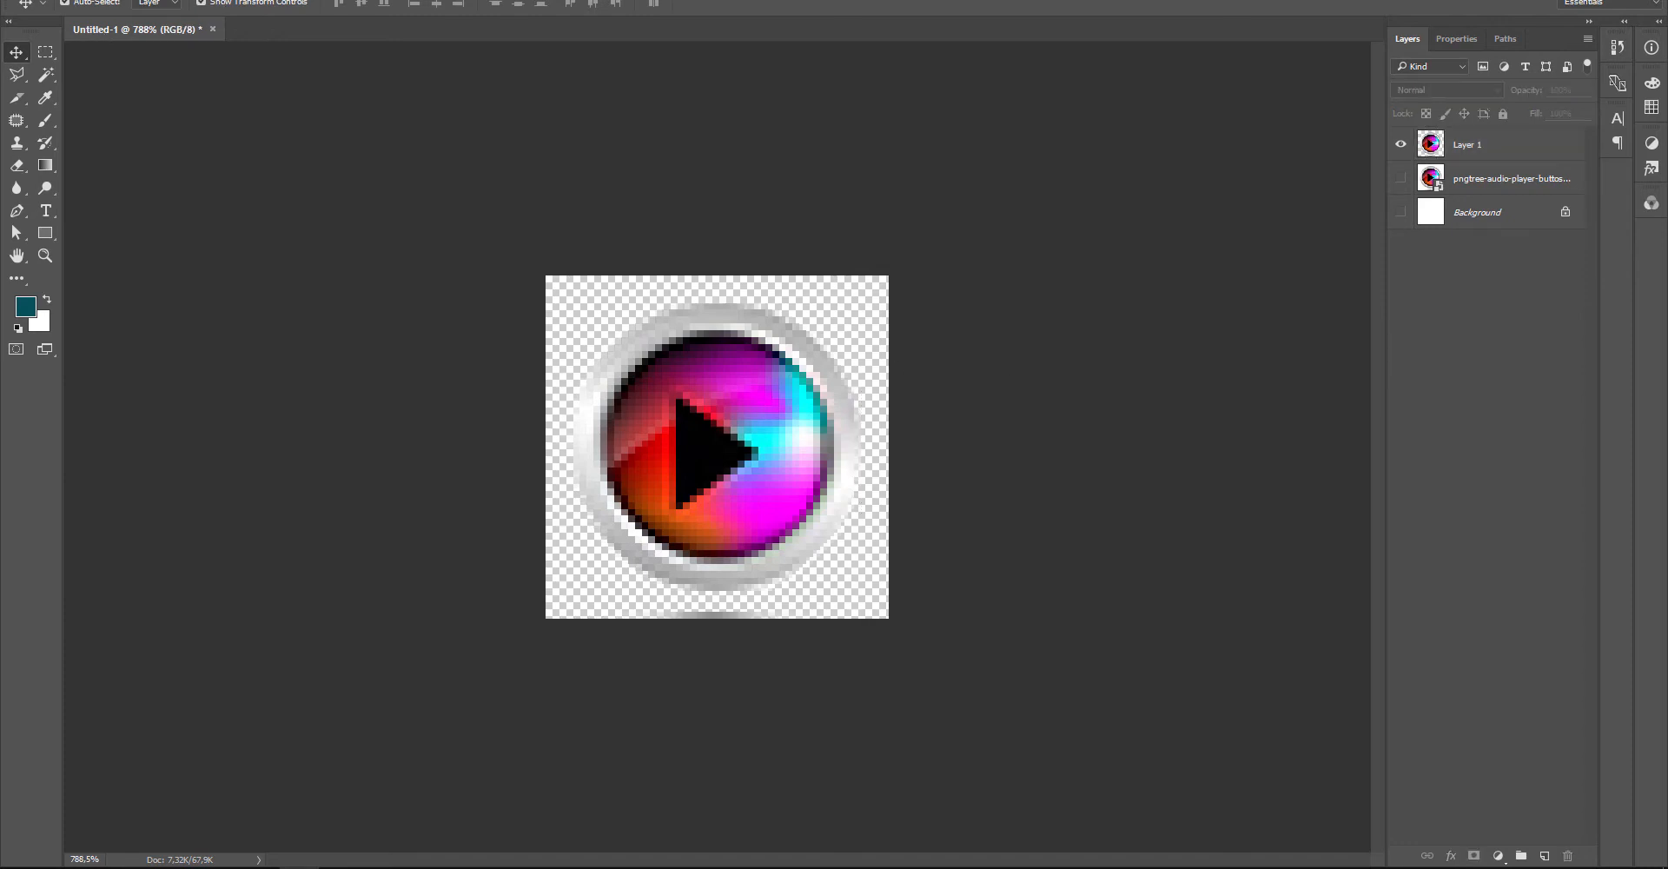
- Save the transparent logo as a PNG named LOGO PLAY GAME in Pictures, with smallest compression and no interlacing
key("alt+f")
left_click(142, 224)
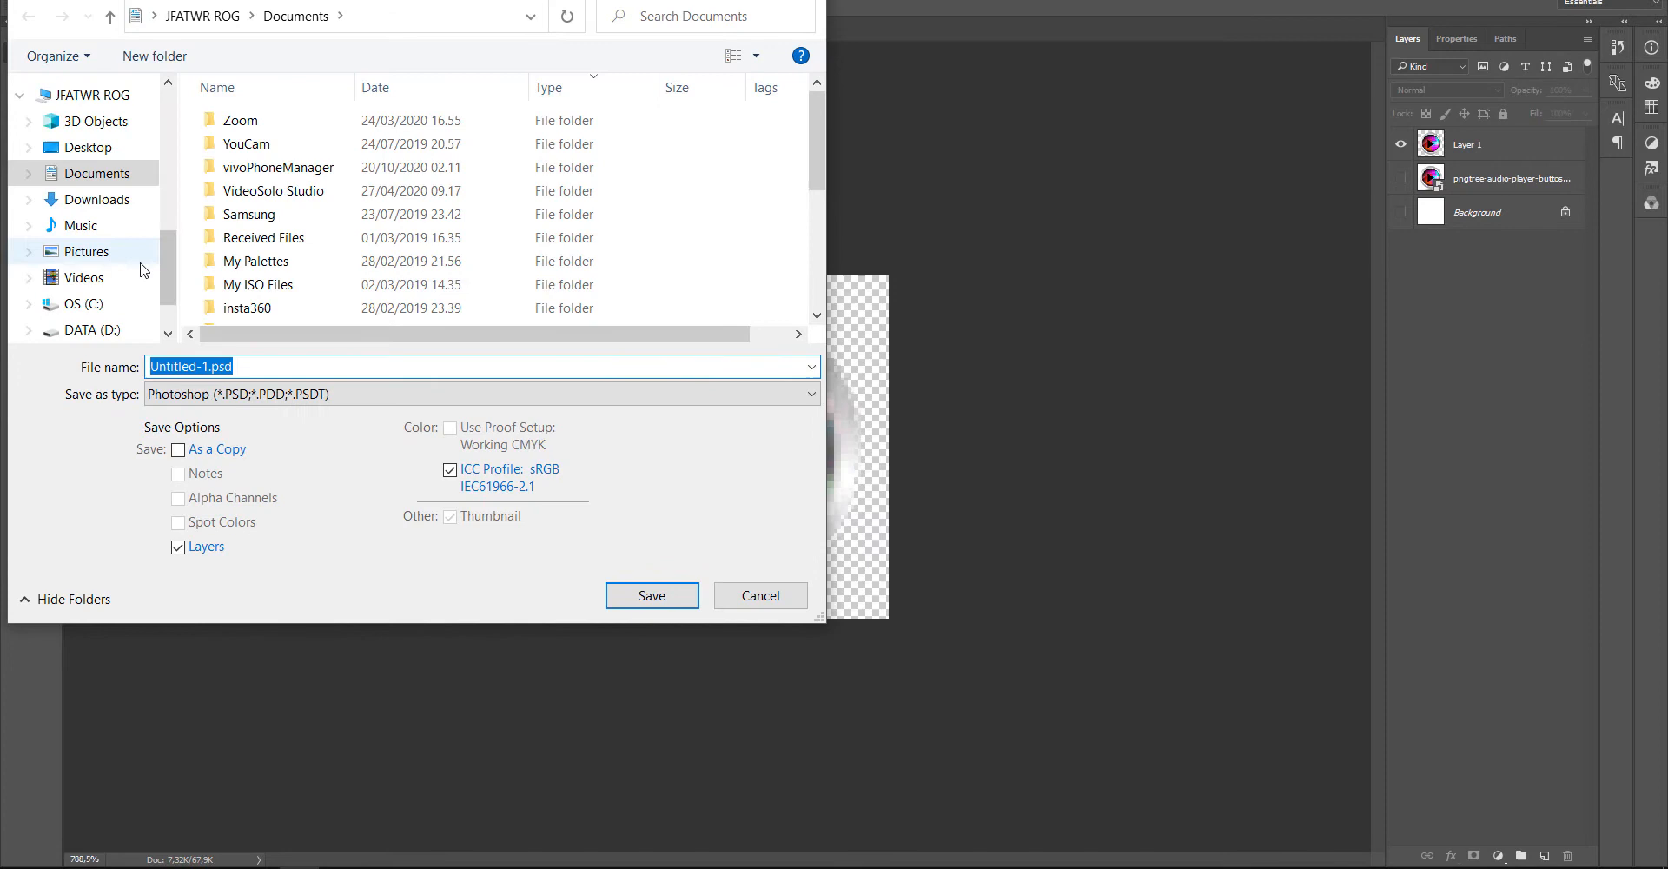
left_click(87, 251)
left_click(286, 364)
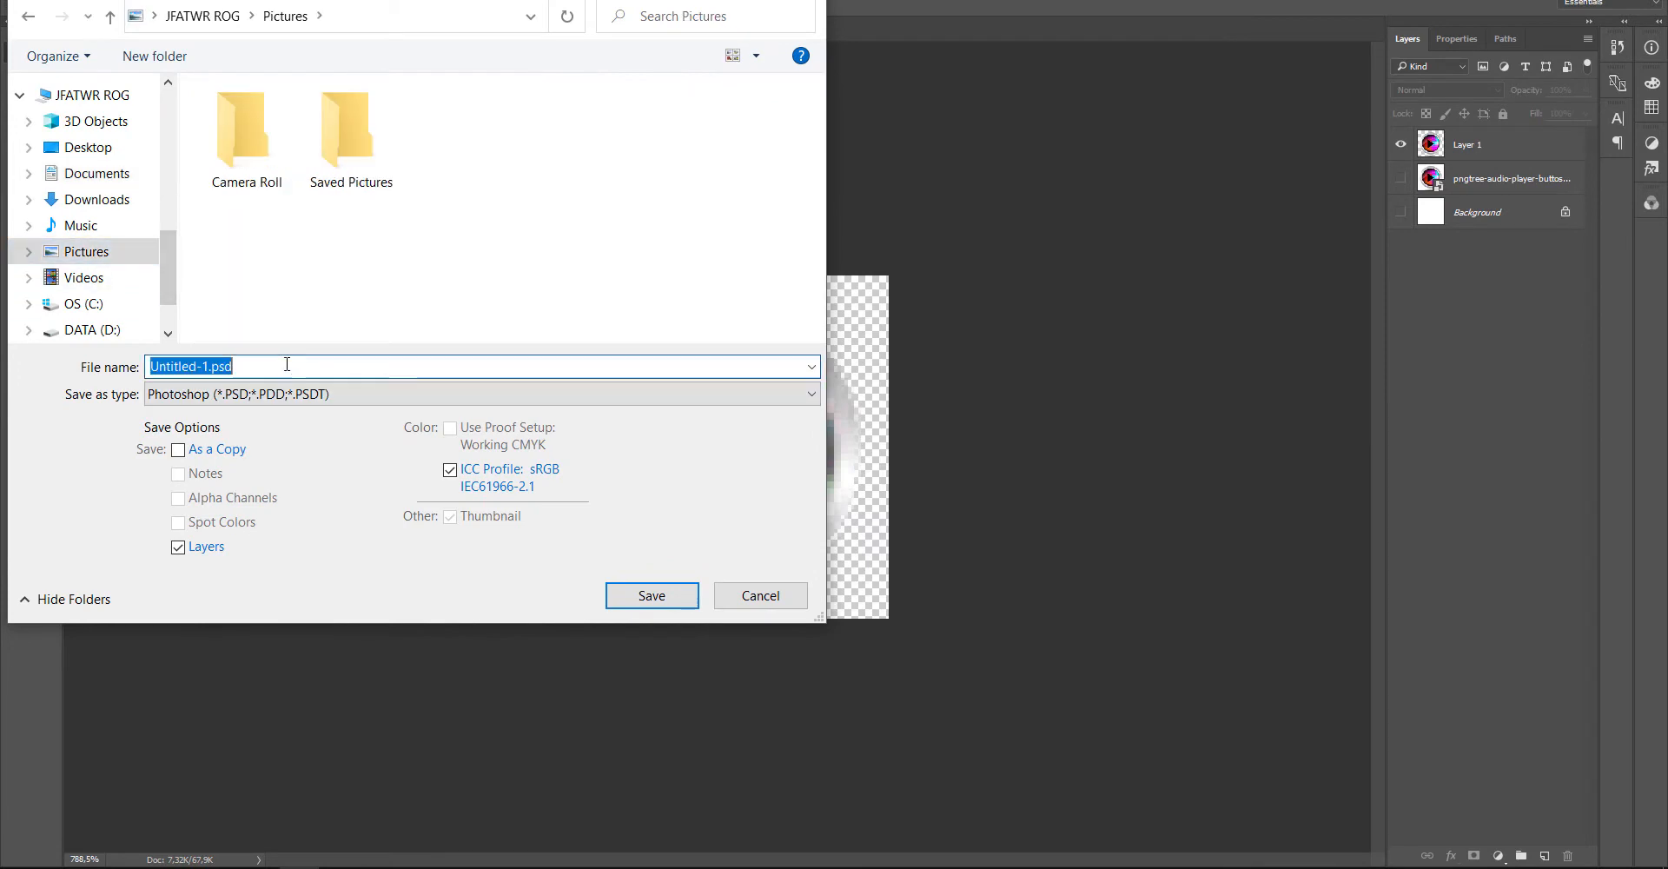
type("LOGO PLA")
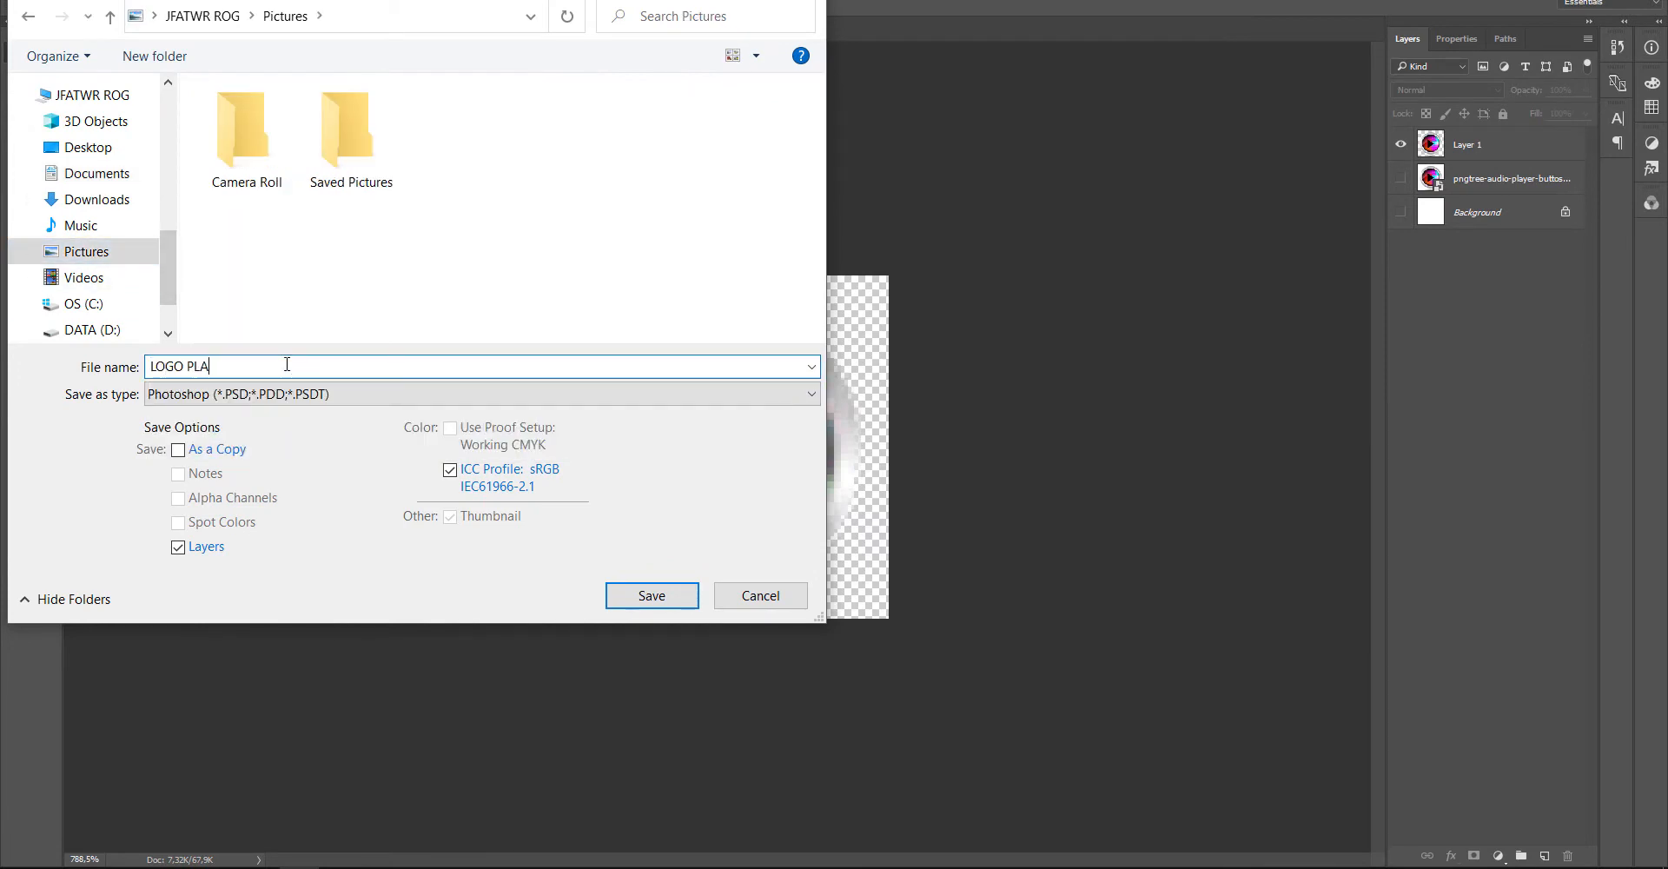
type("Y GAME")
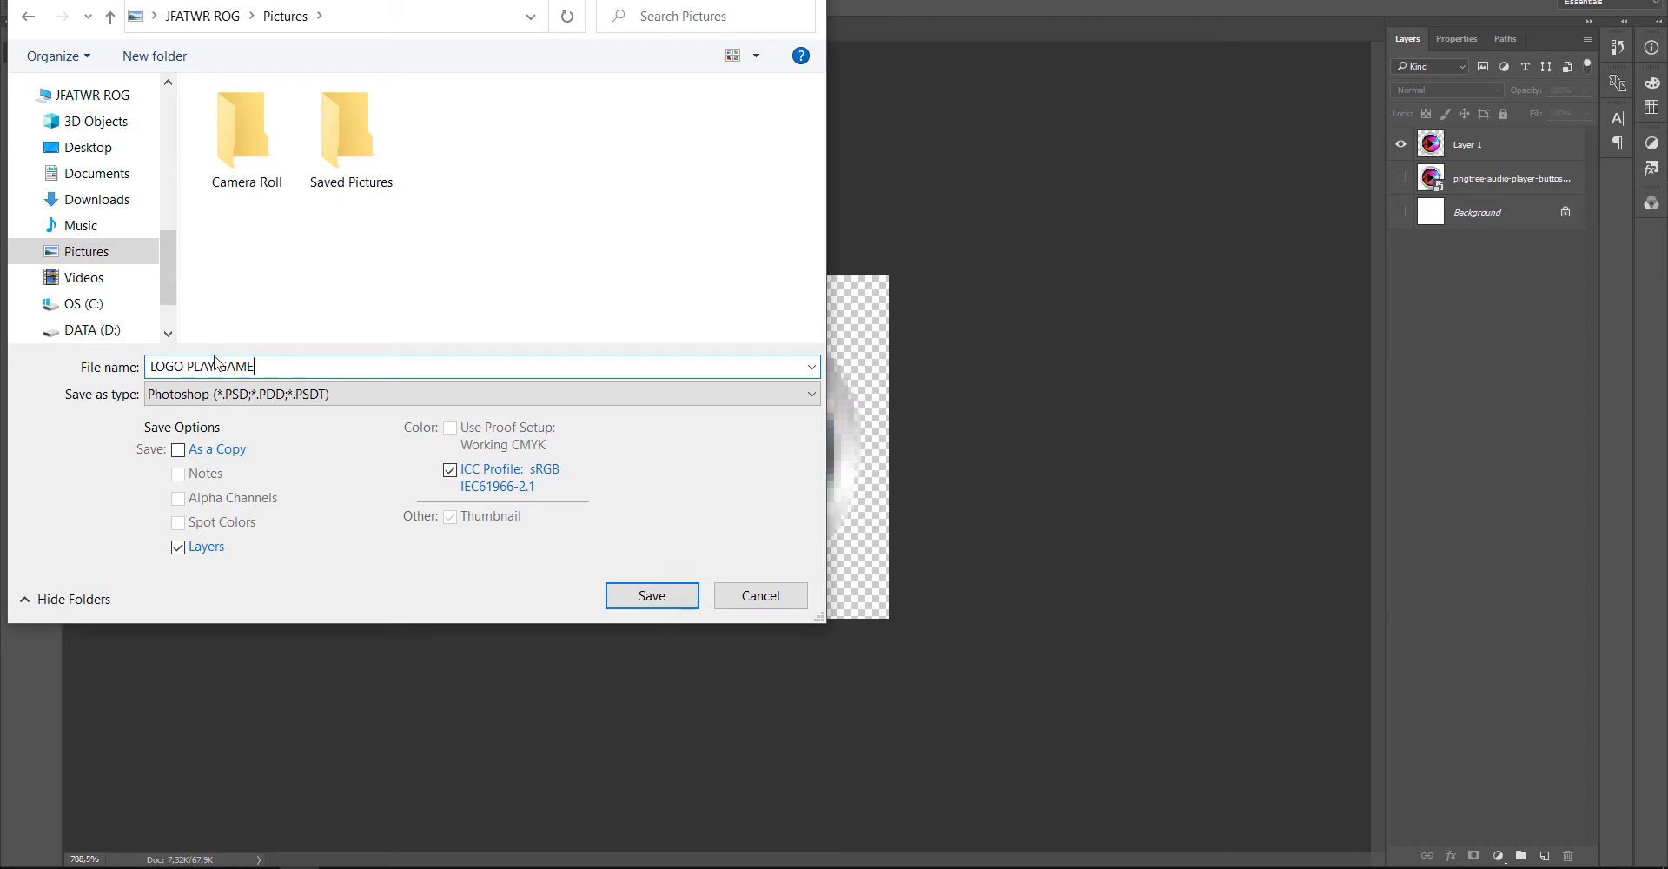
left_click(256, 394)
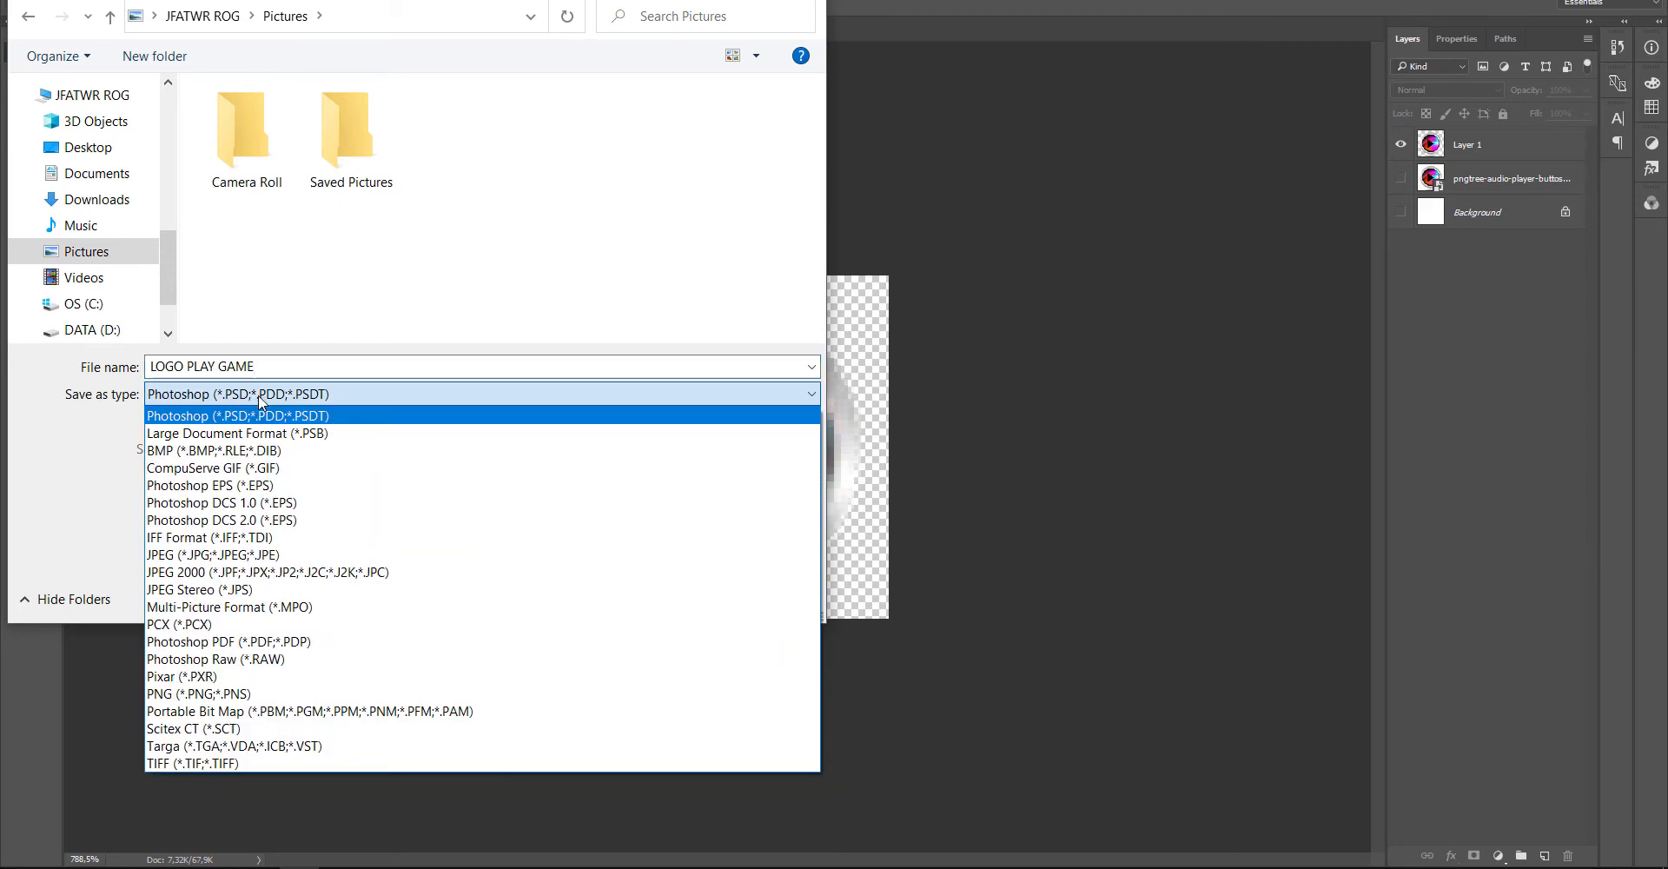
left_click(246, 694)
left_click(688, 598)
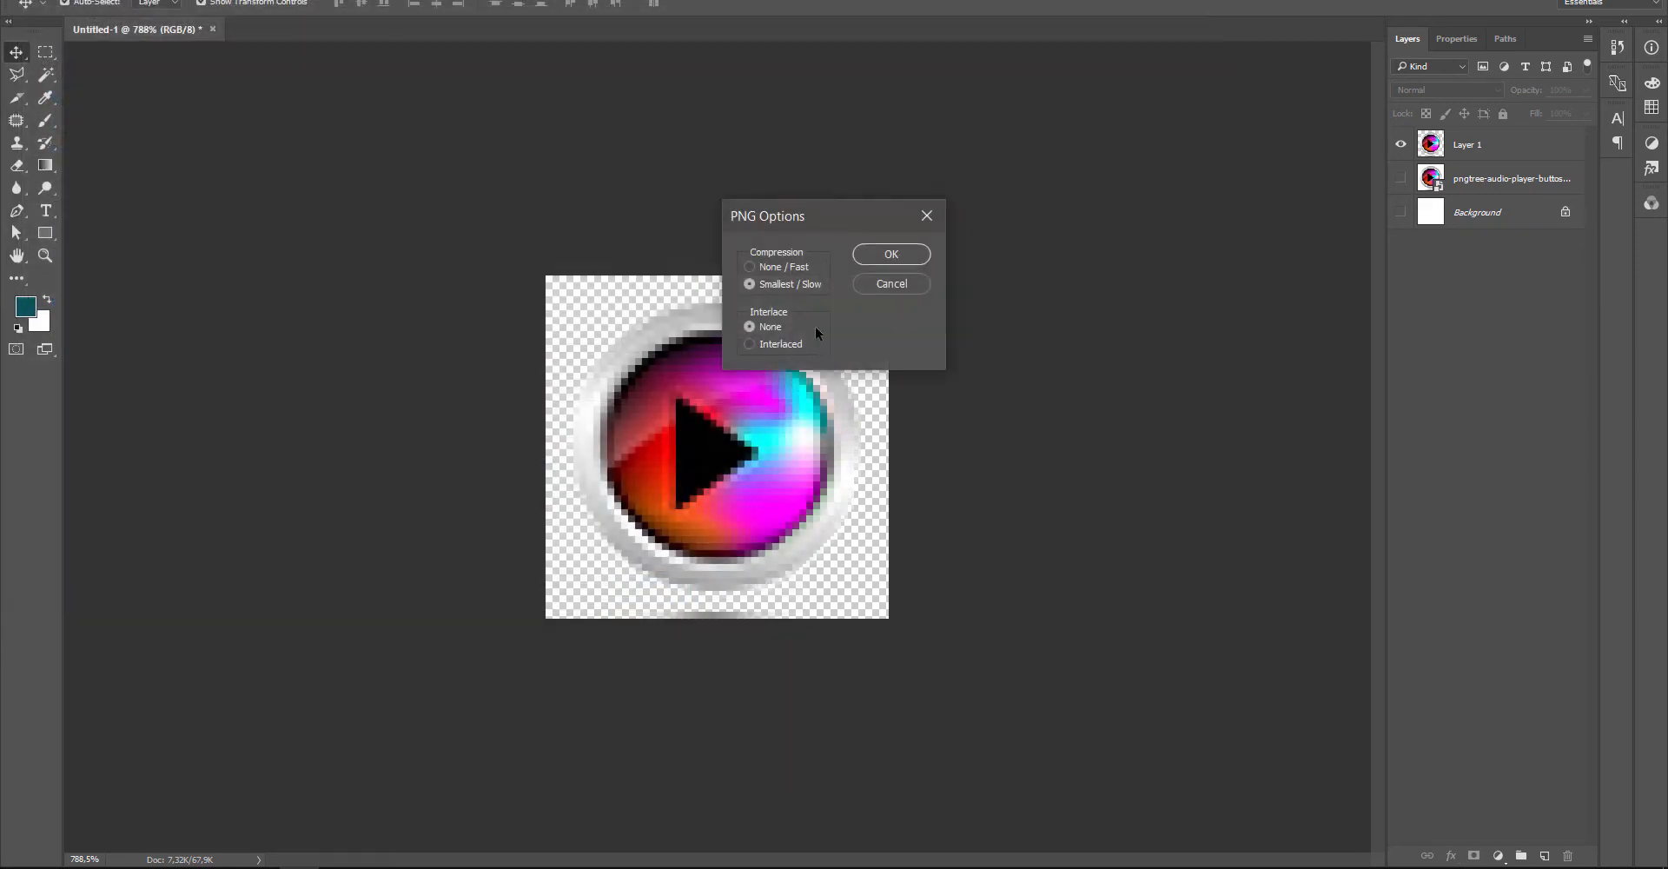
left_click(869, 253)
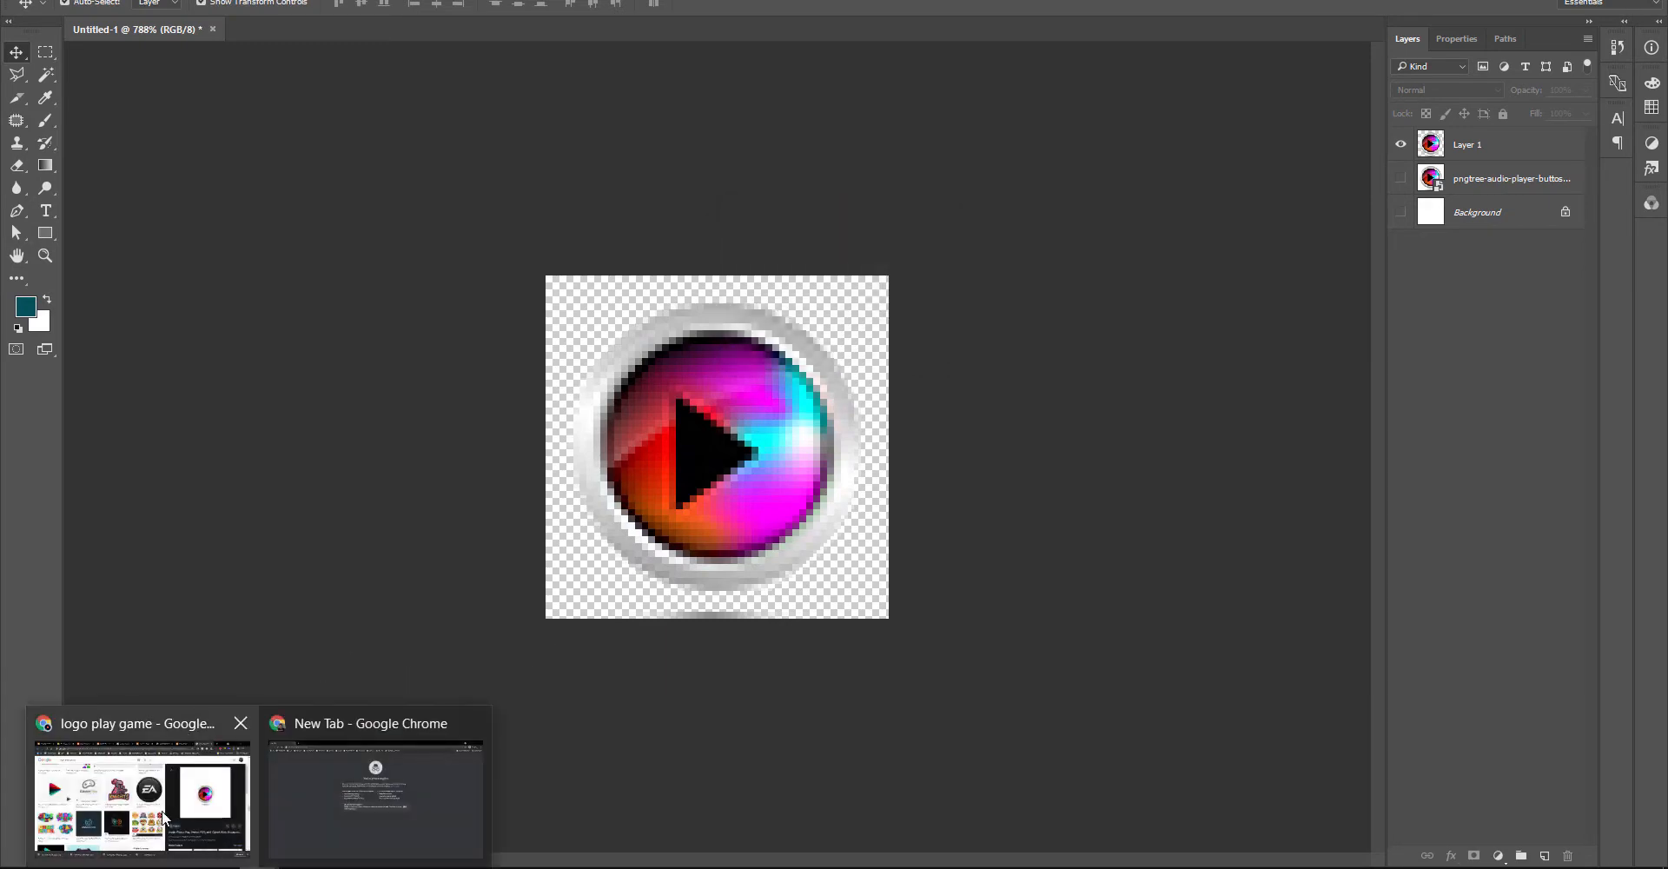
- Switch to Blogger in Chrome and leave the Game Online GRATIS post editor, discarding its unsaved changes
left_click(130, 808)
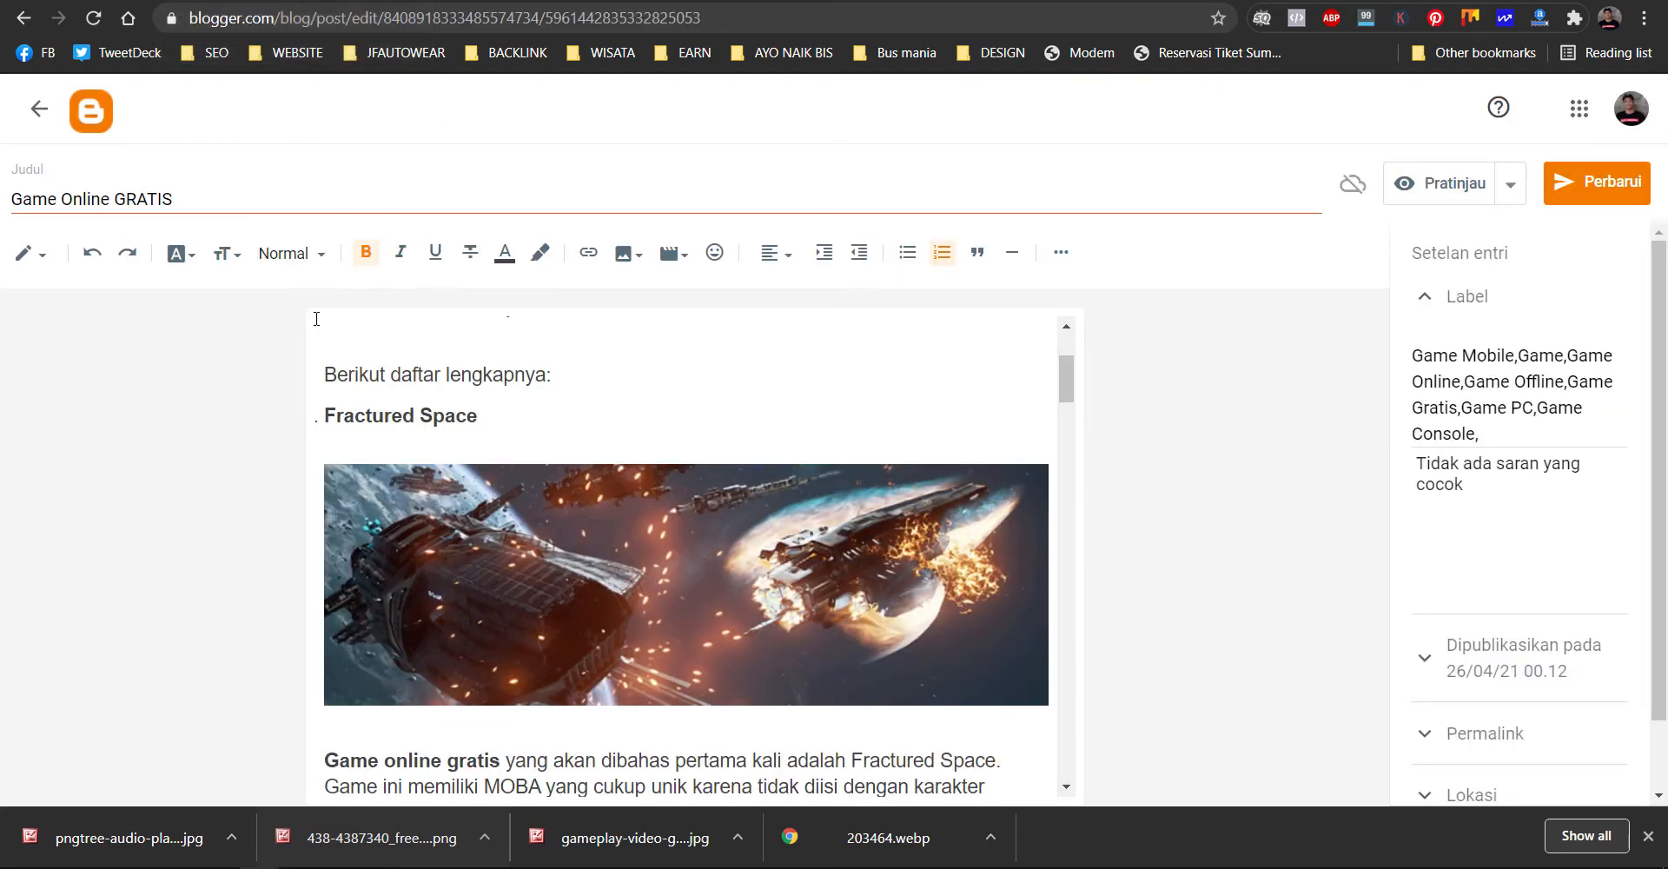
left_click(38, 111)
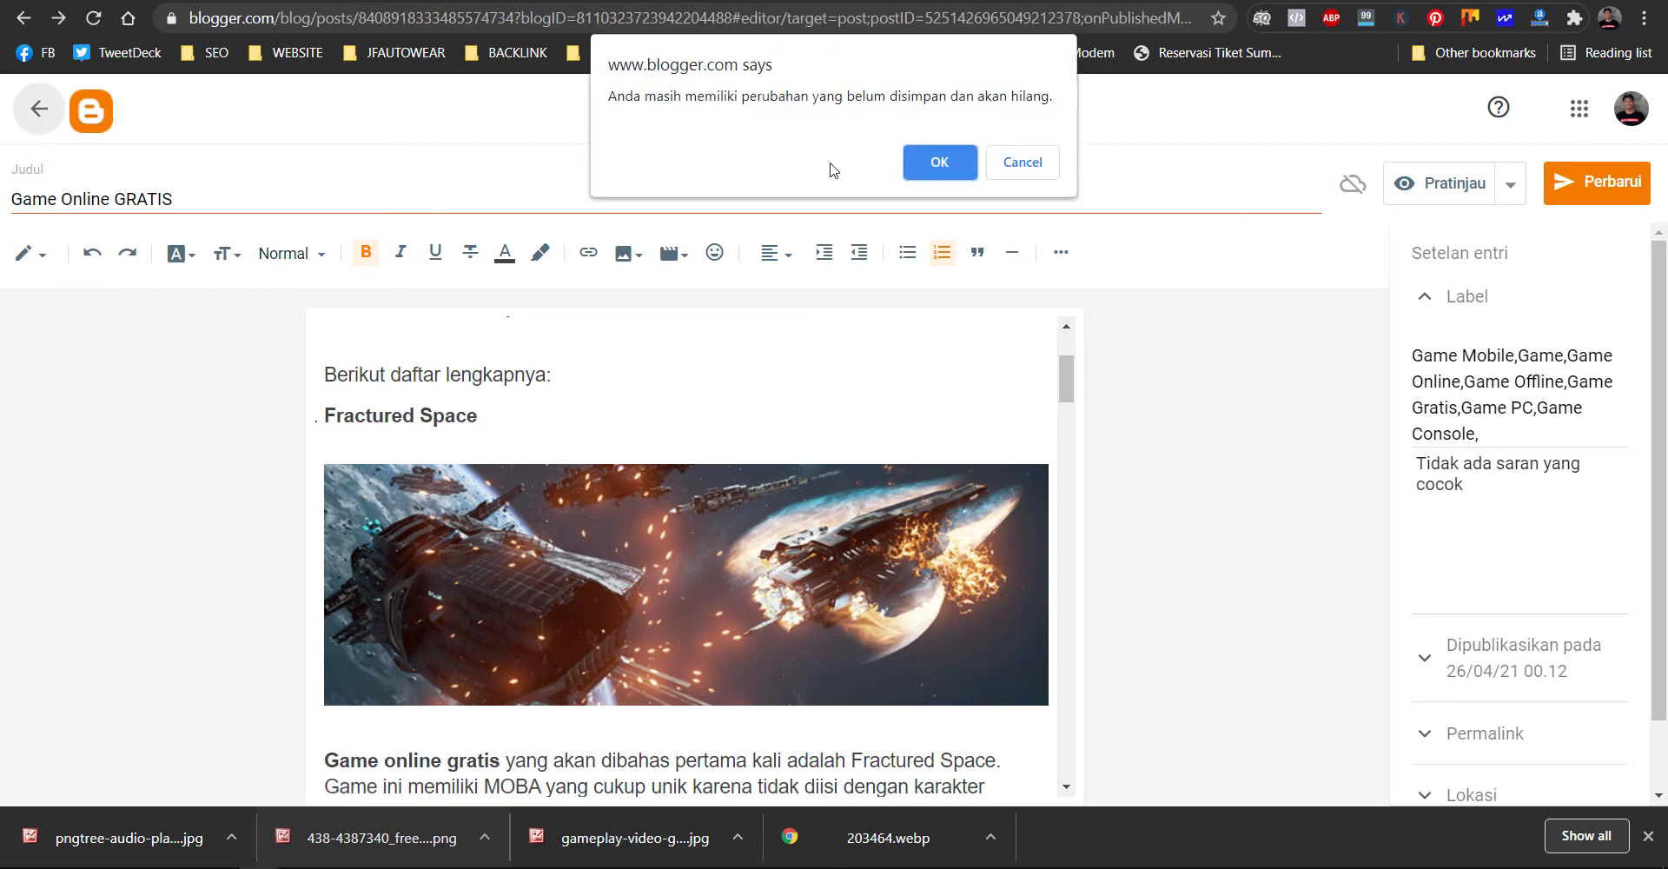
left_click(948, 164)
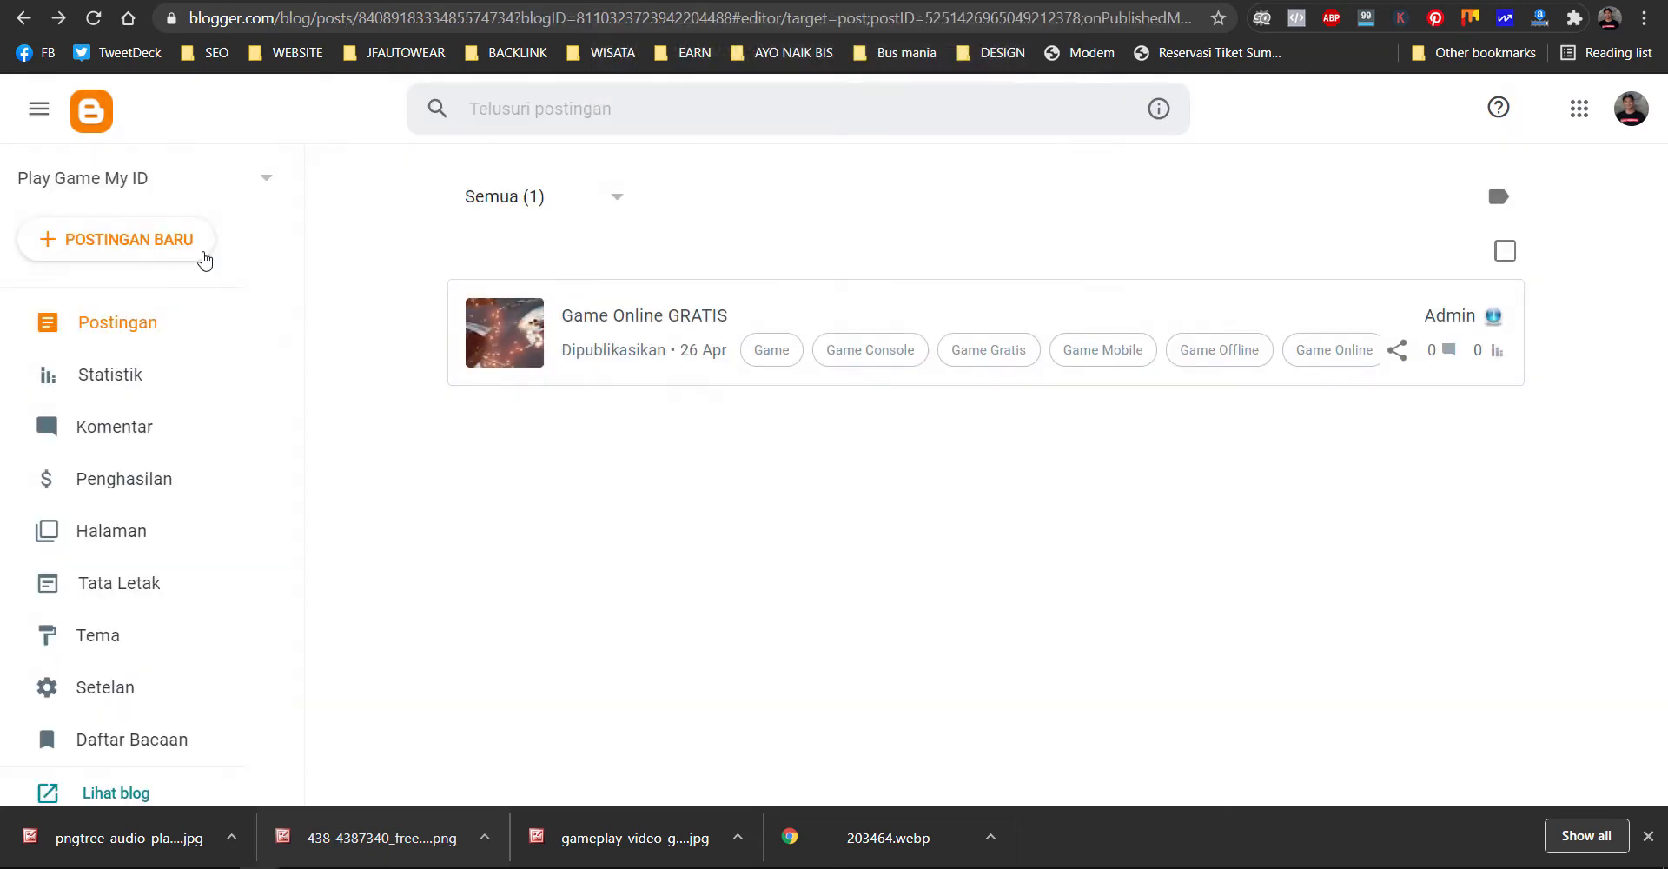
- Start a new post titled RAHASIA and return to the post list, leaving it as a draft
left_click(137, 242)
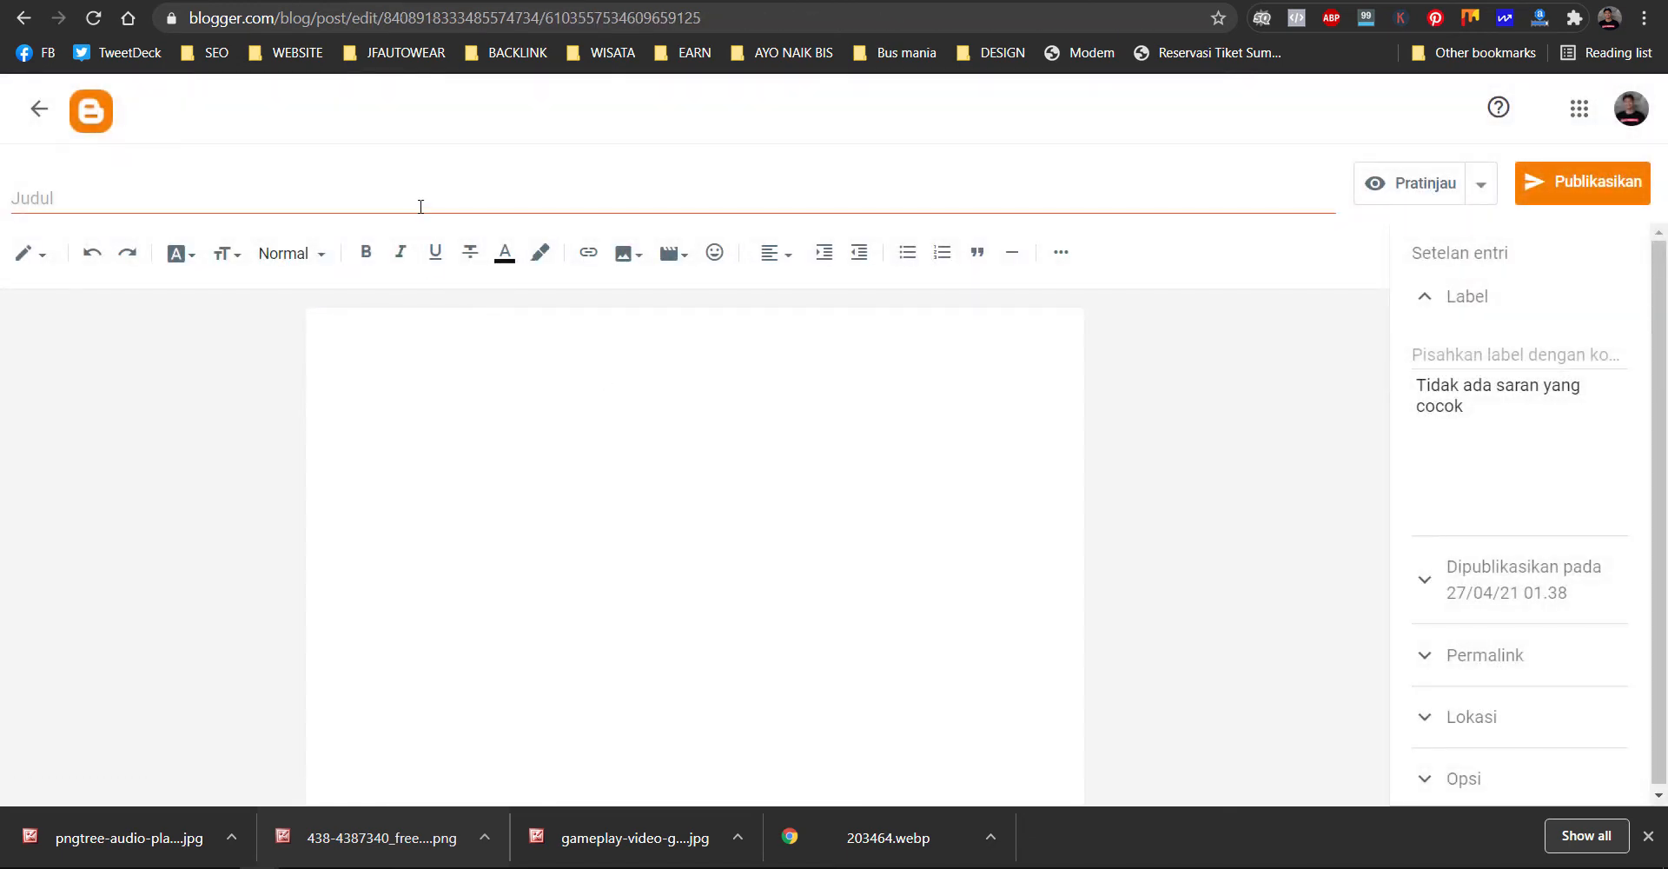
left_click(419, 206)
type("RAHASIA")
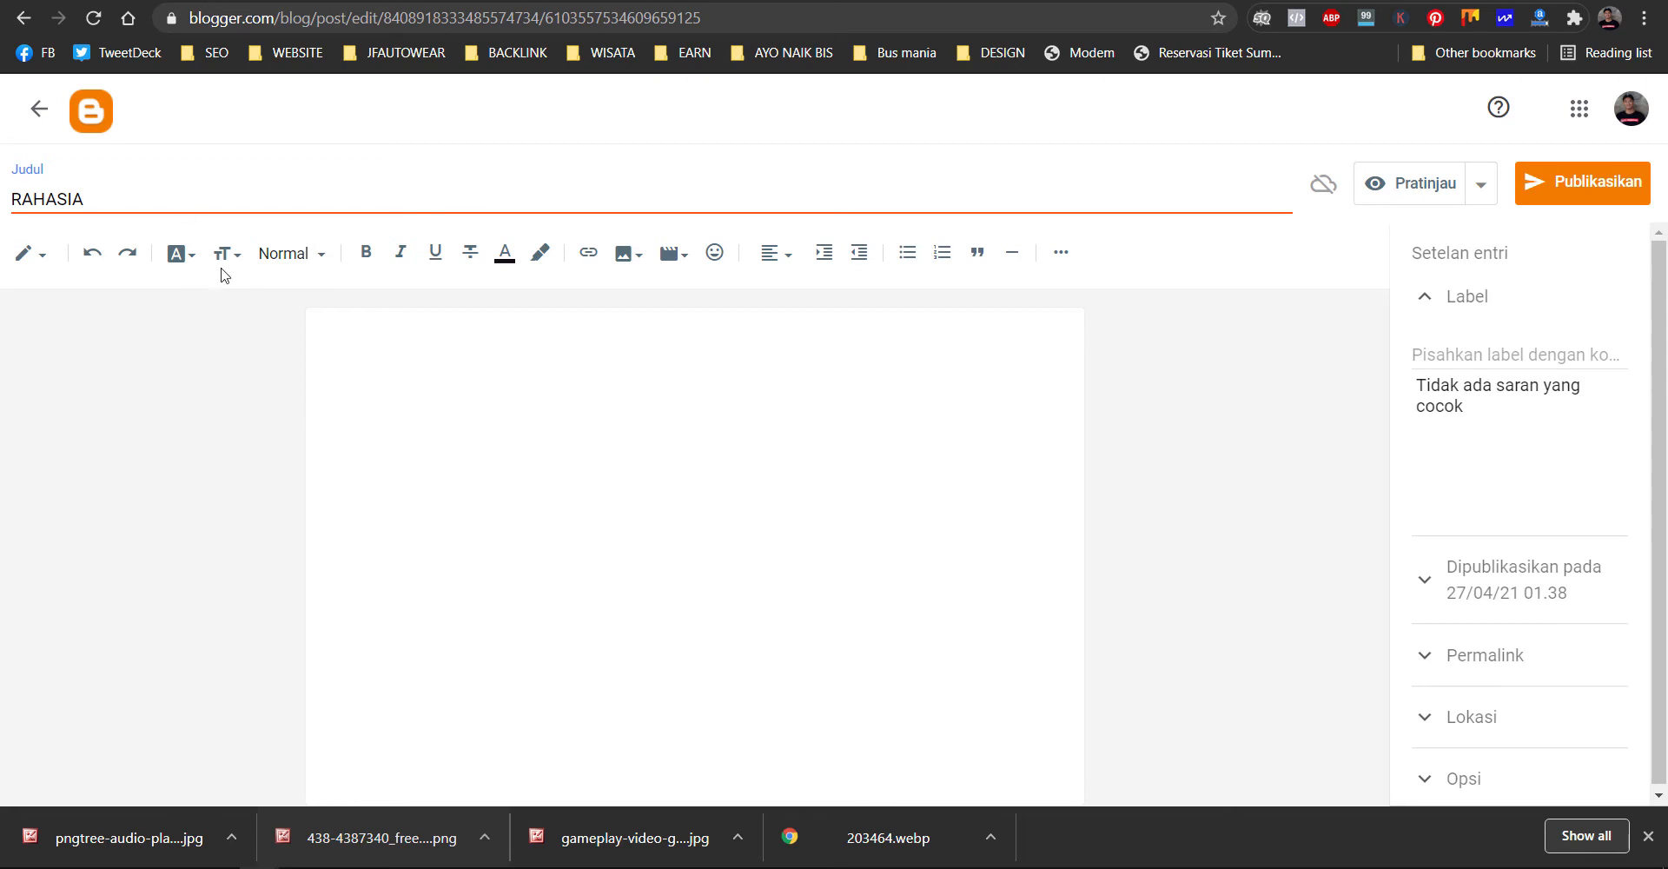
left_click(39, 109)
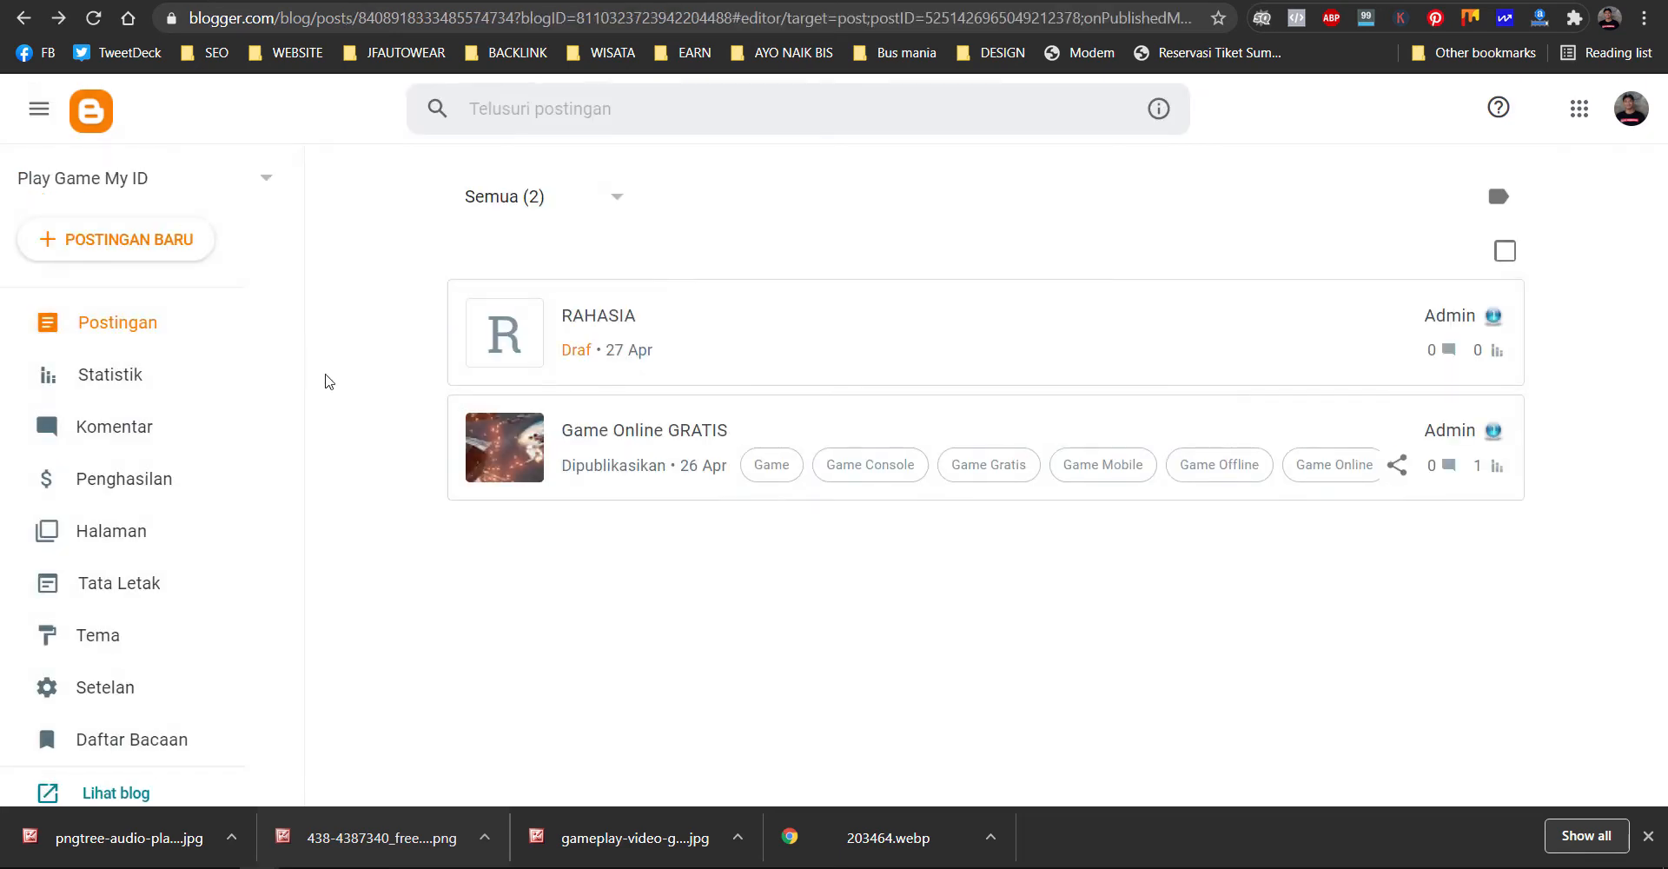
- Open the About page from the blog's list of pages for editing
scroll(137, 503, "down", 2)
left_click(156, 398)
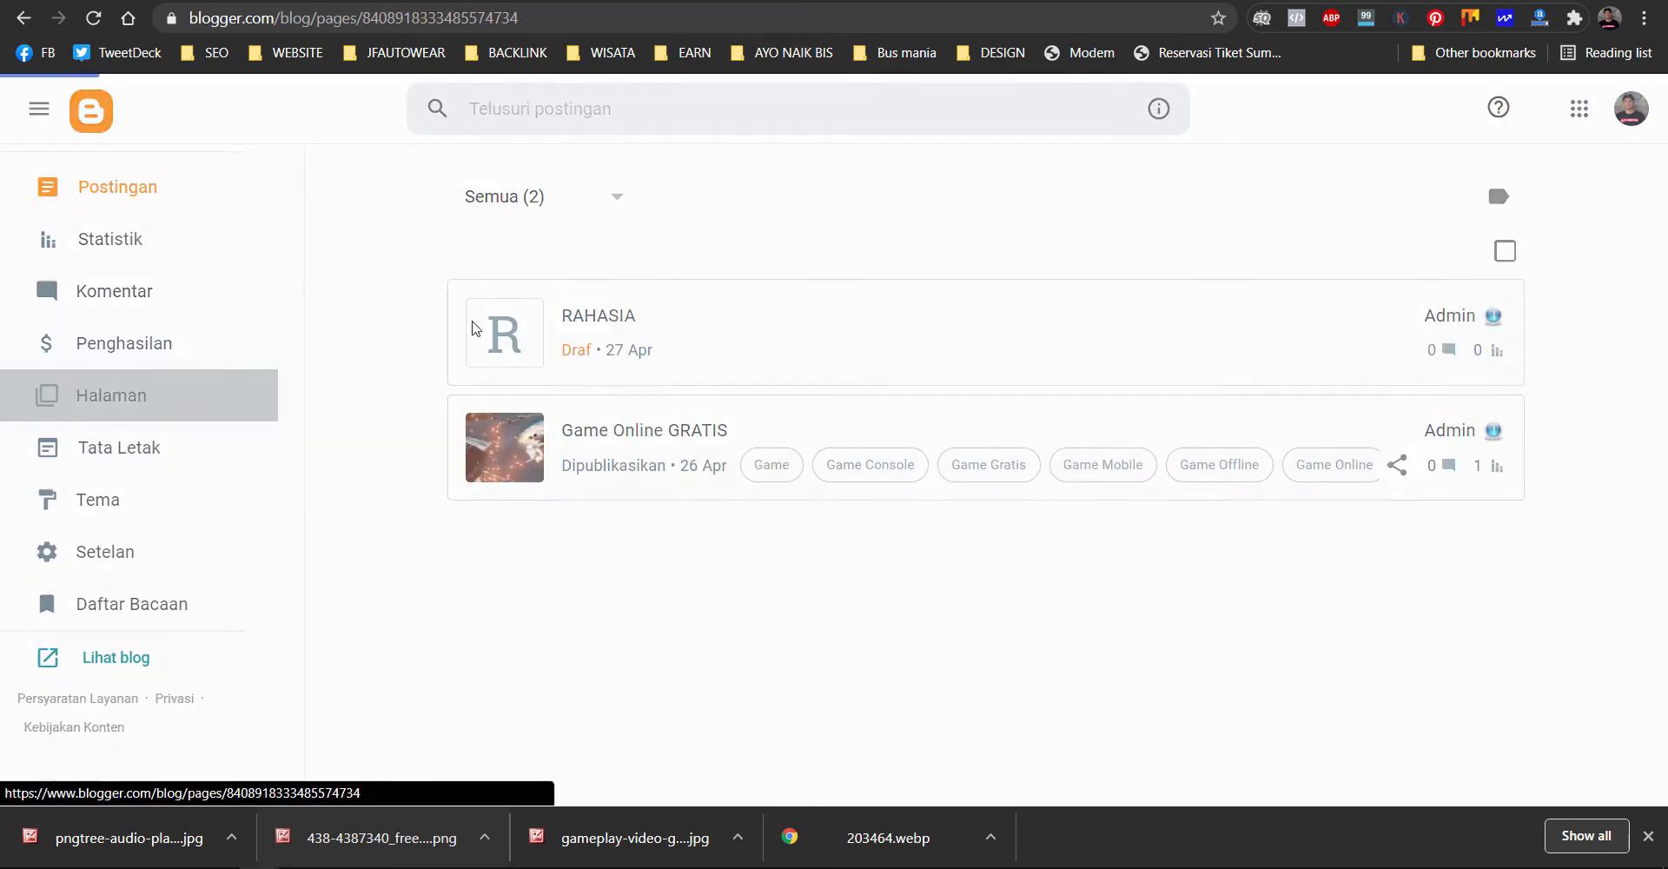
scroll(703, 600, "down", 1)
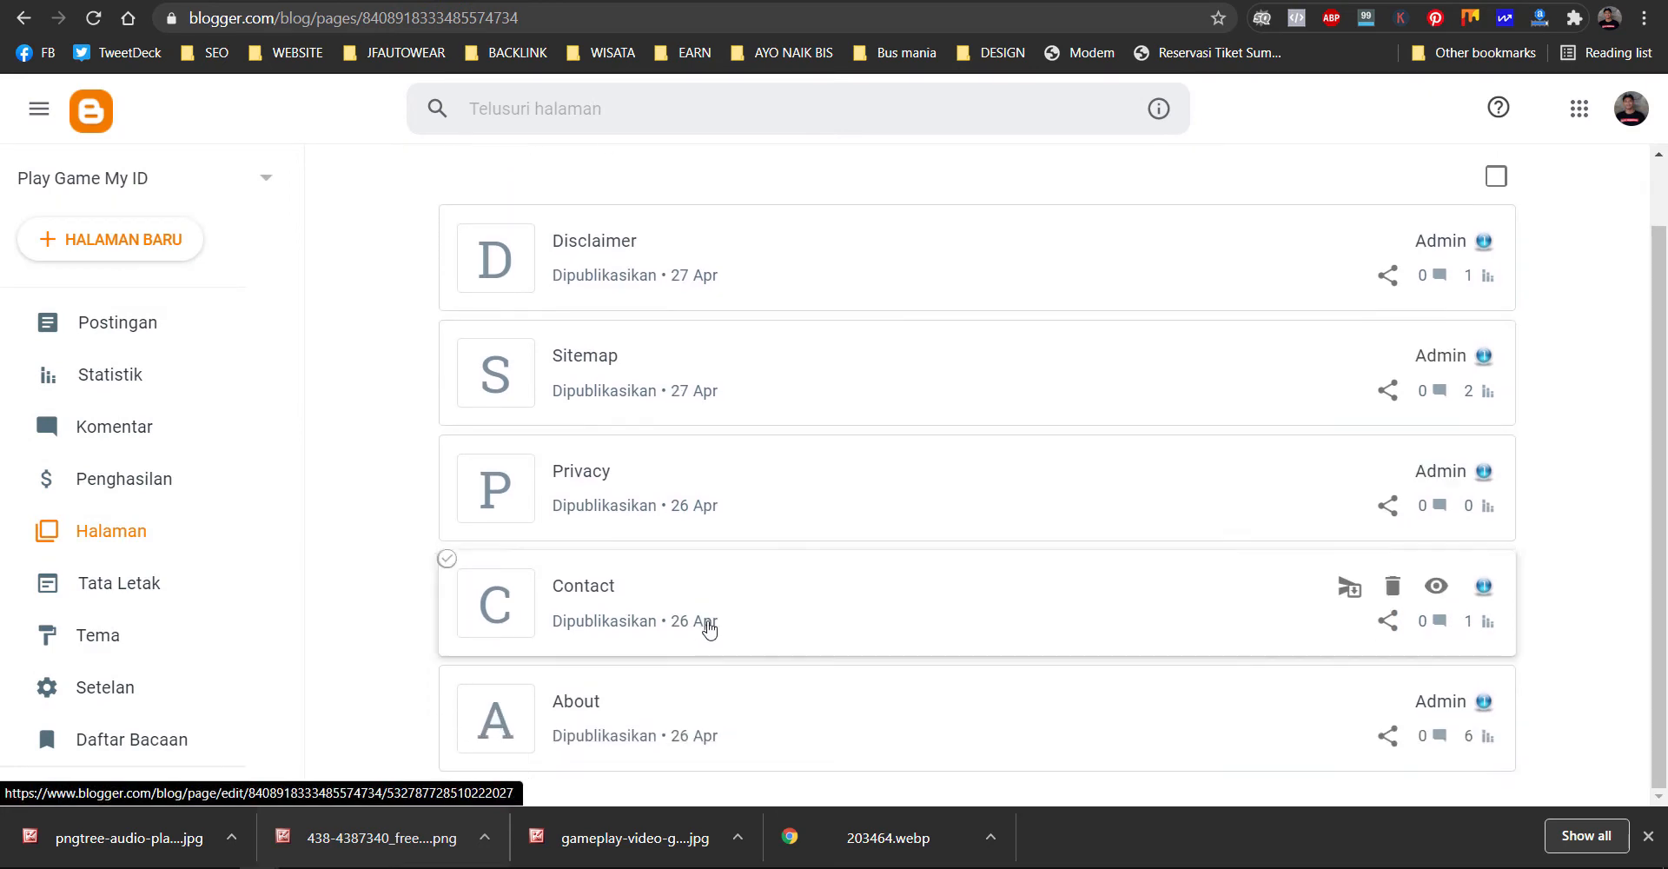
left_click(739, 713)
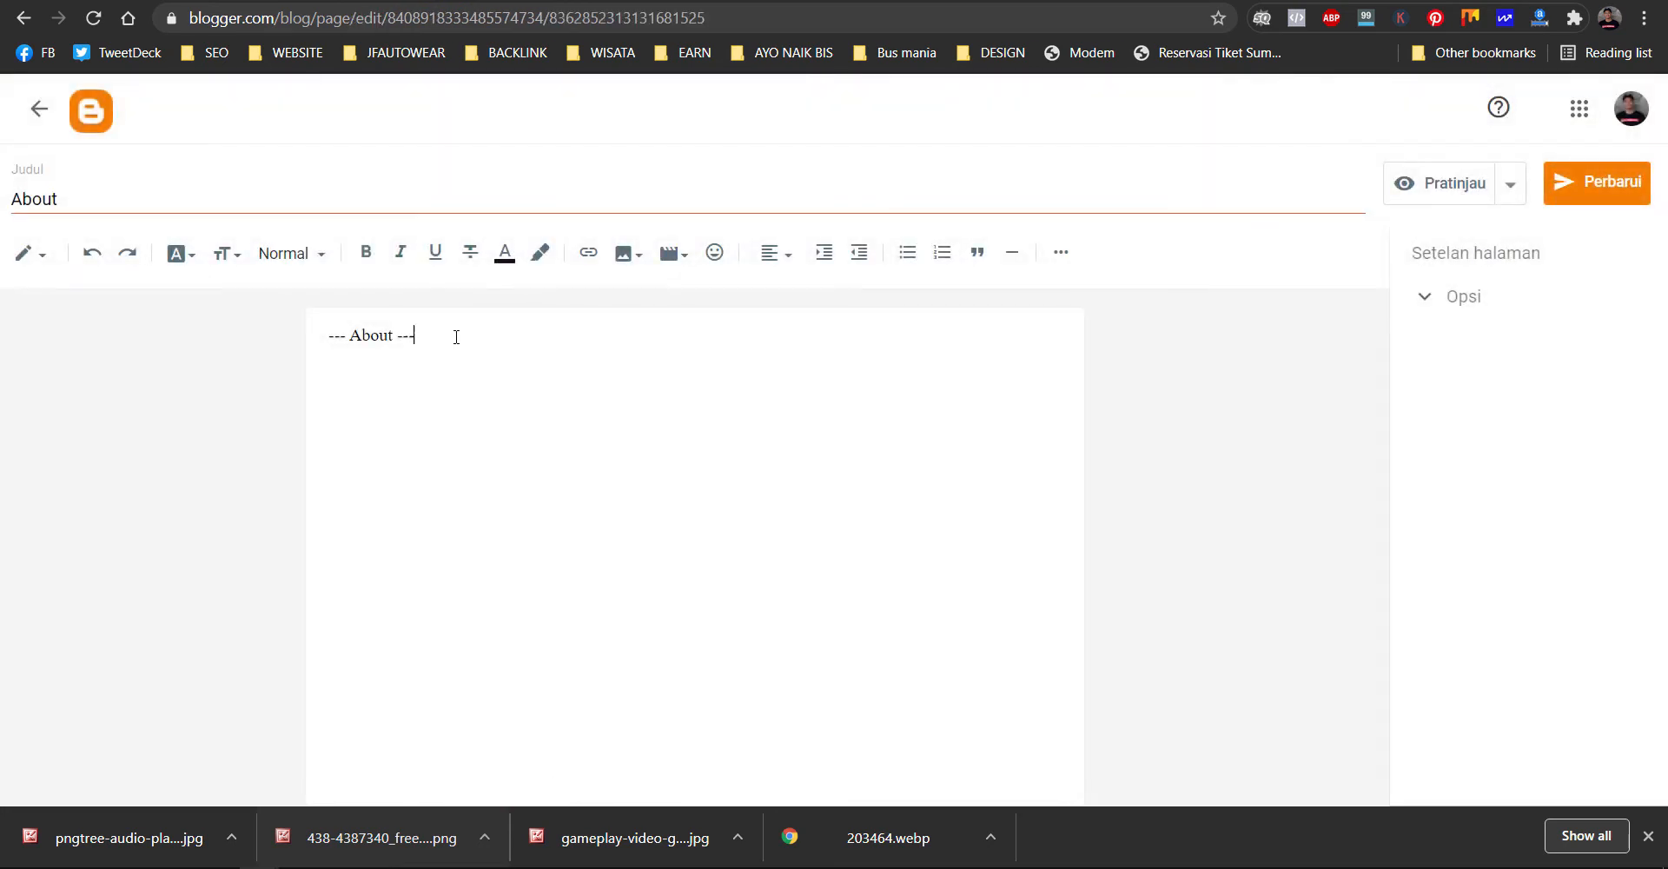
- Add an empty line above the "--- About ---" text and open the image upload from the computer there
left_click(325, 334)
key("Return")
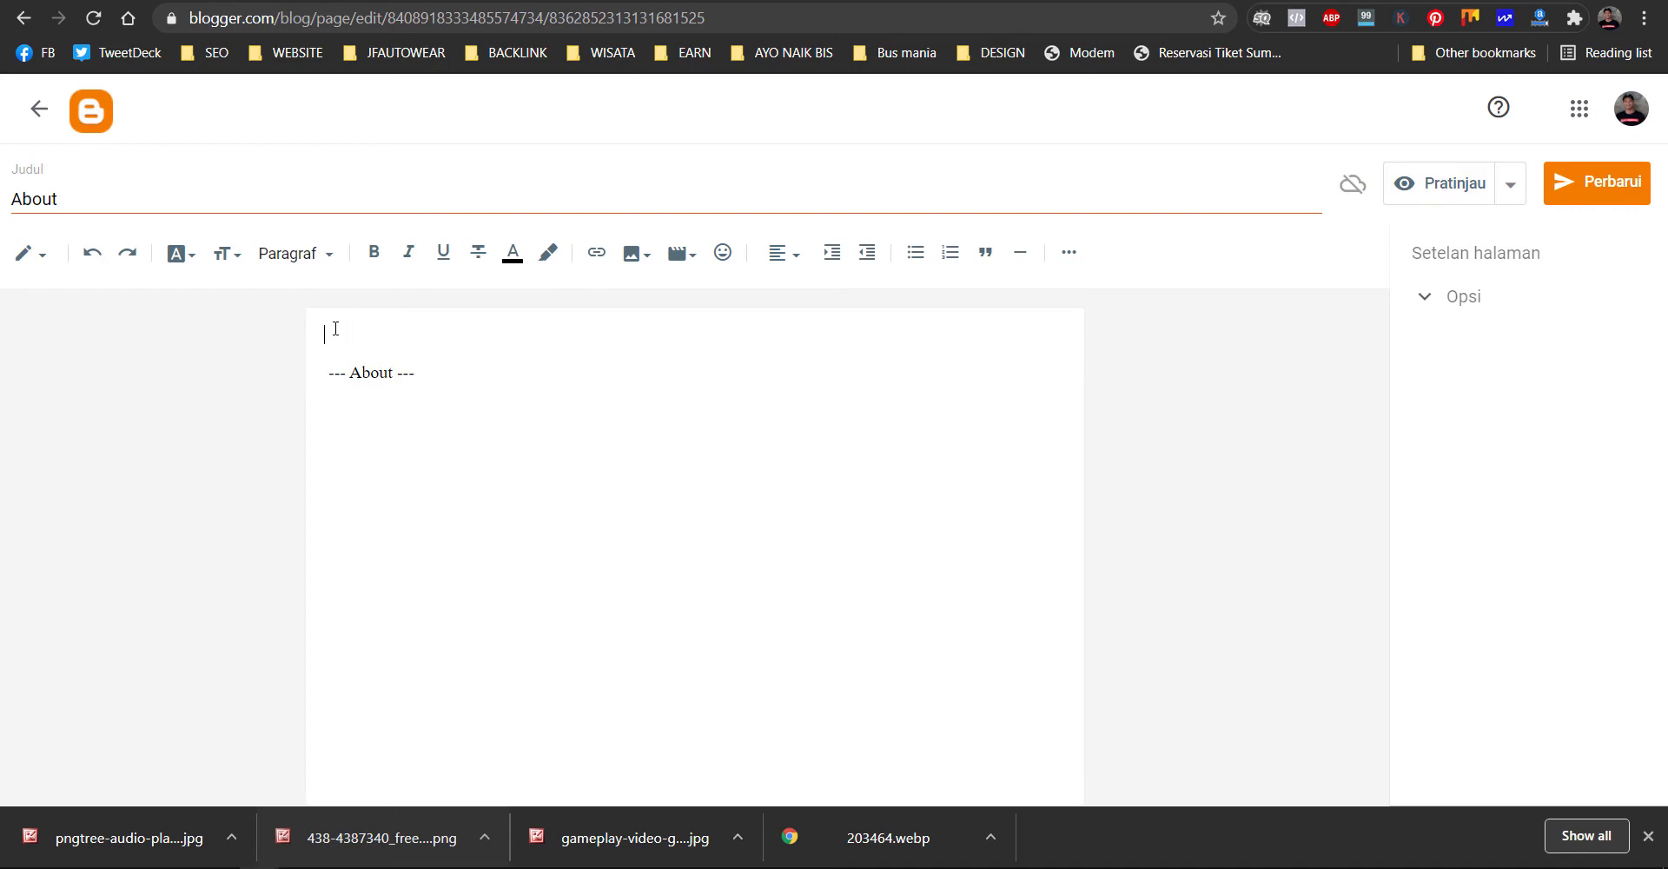
left_click(637, 253)
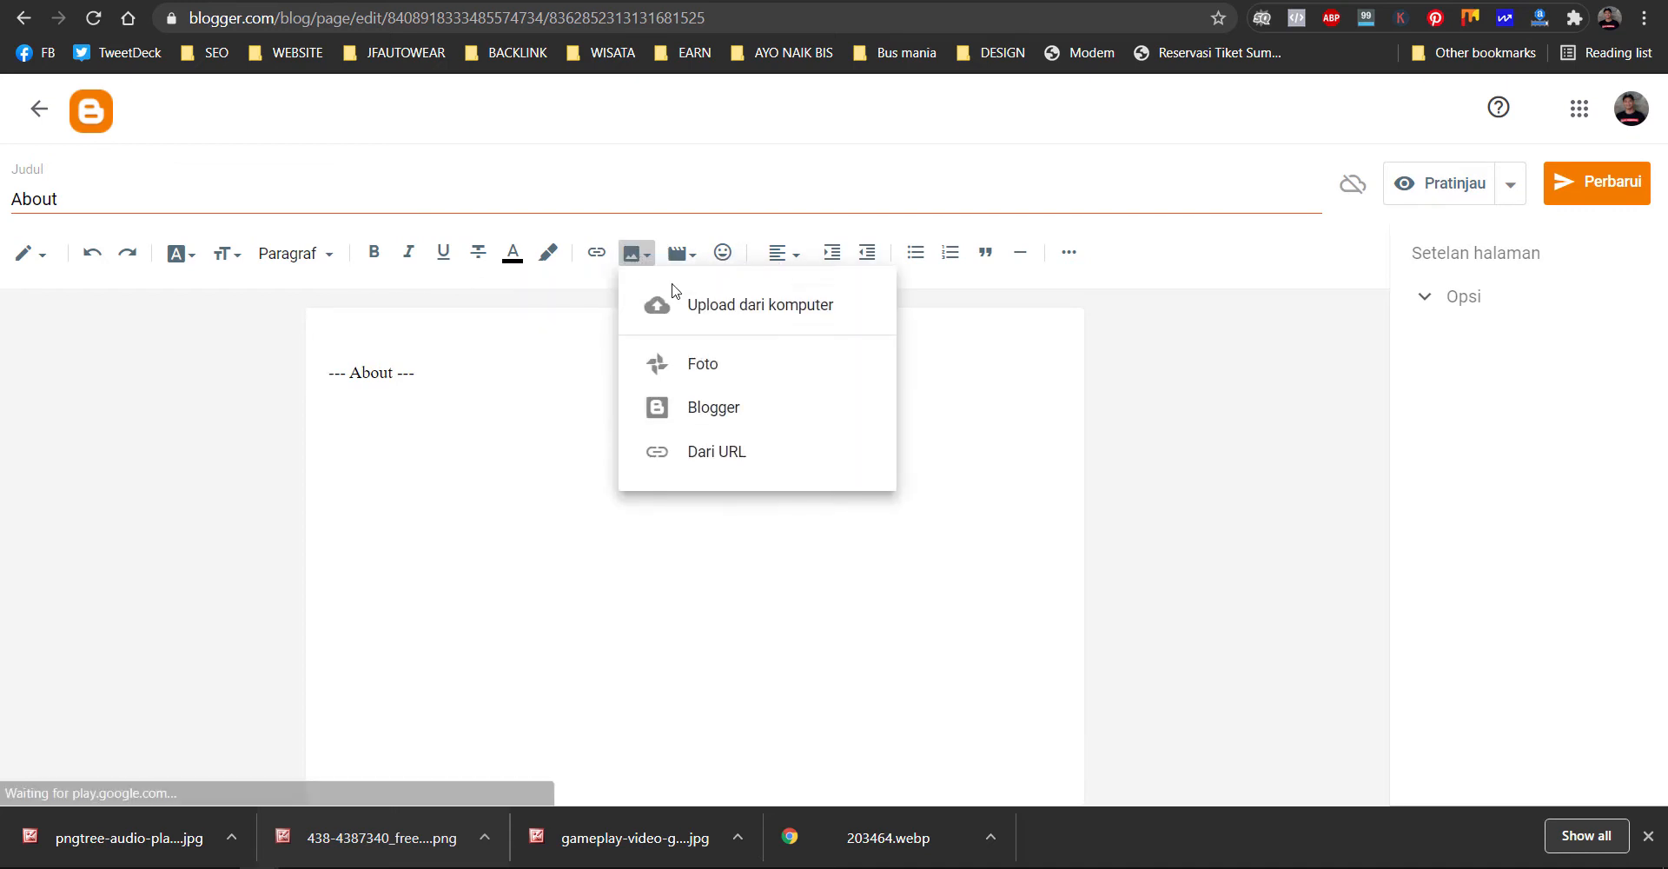
left_click(735, 309)
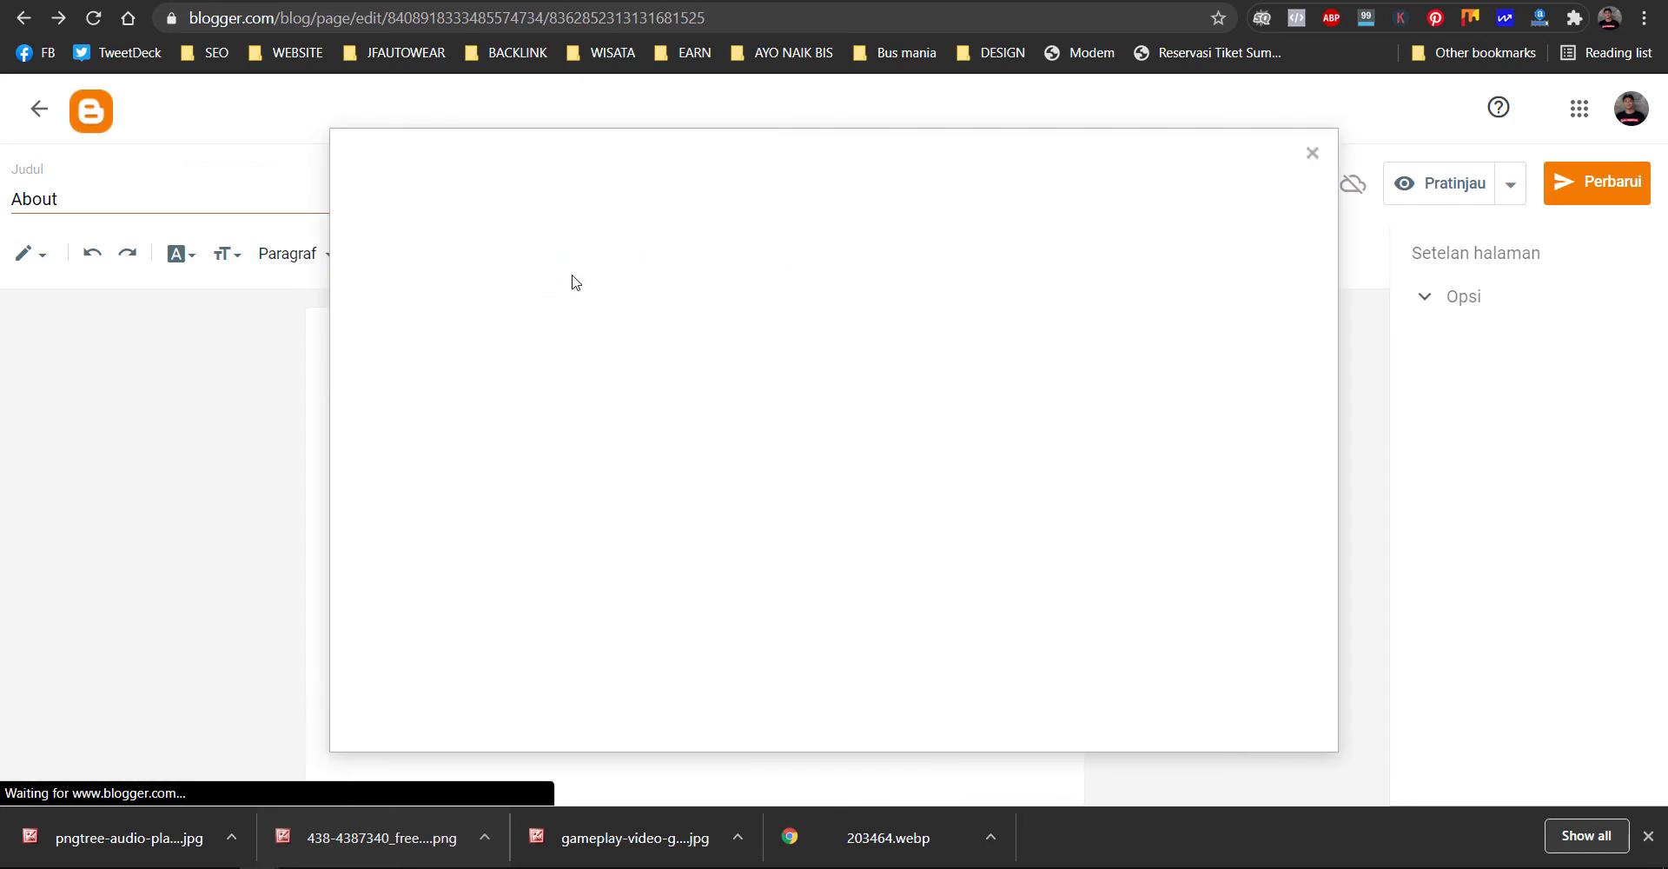
- Upload LOGO PLAY GAME.png from the Pictures folder and insert it into the About page
left_click(388, 274)
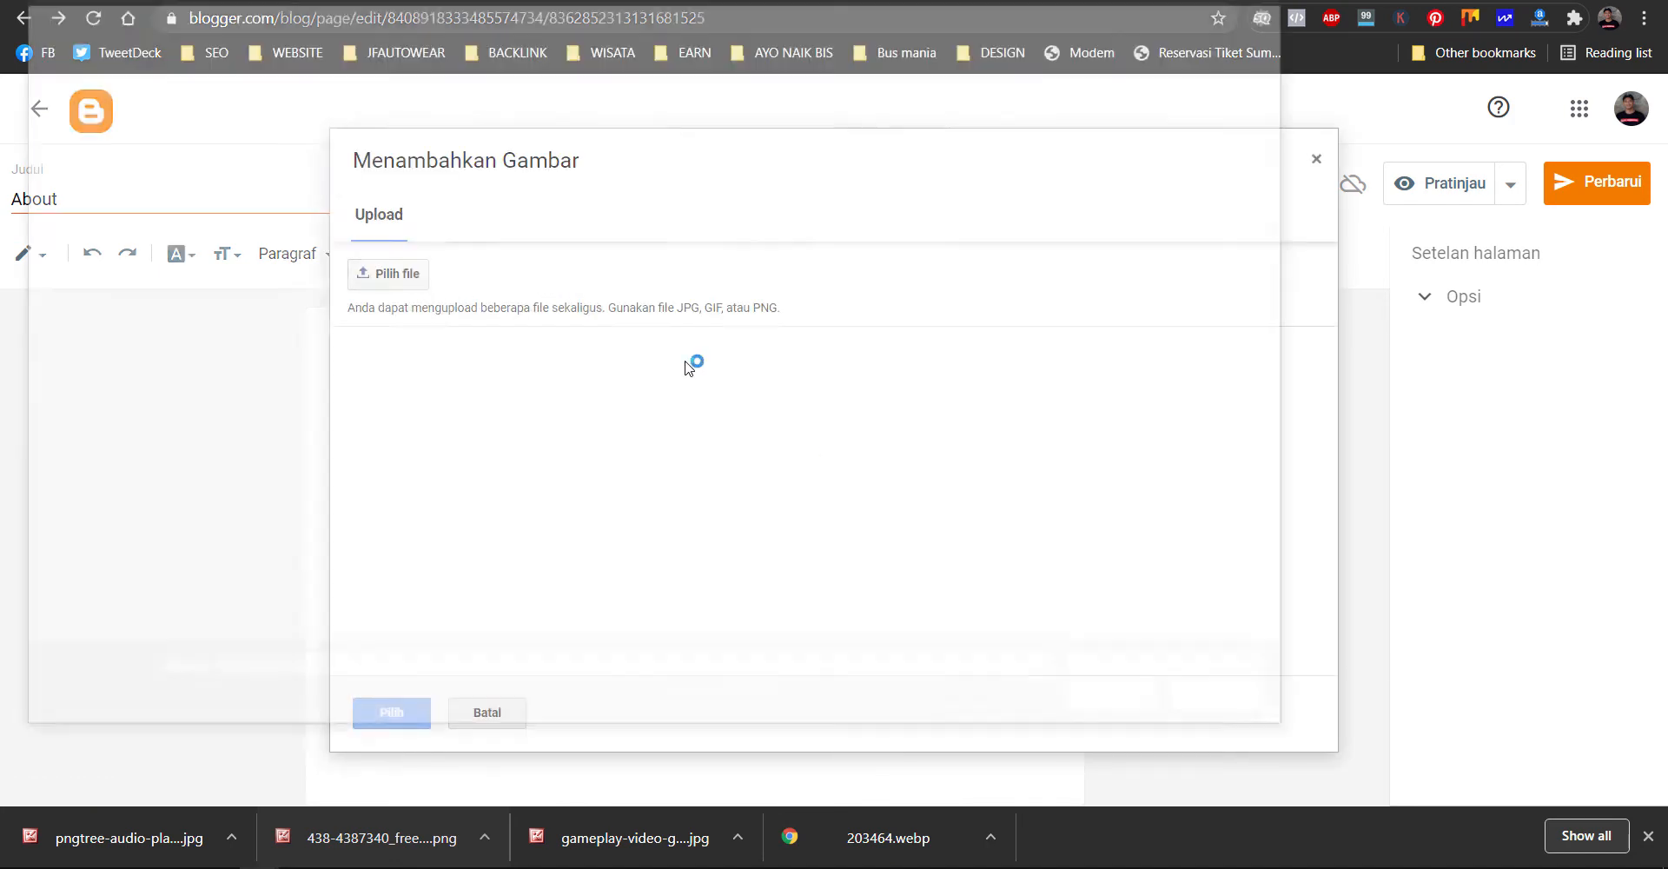
left_click(104, 218)
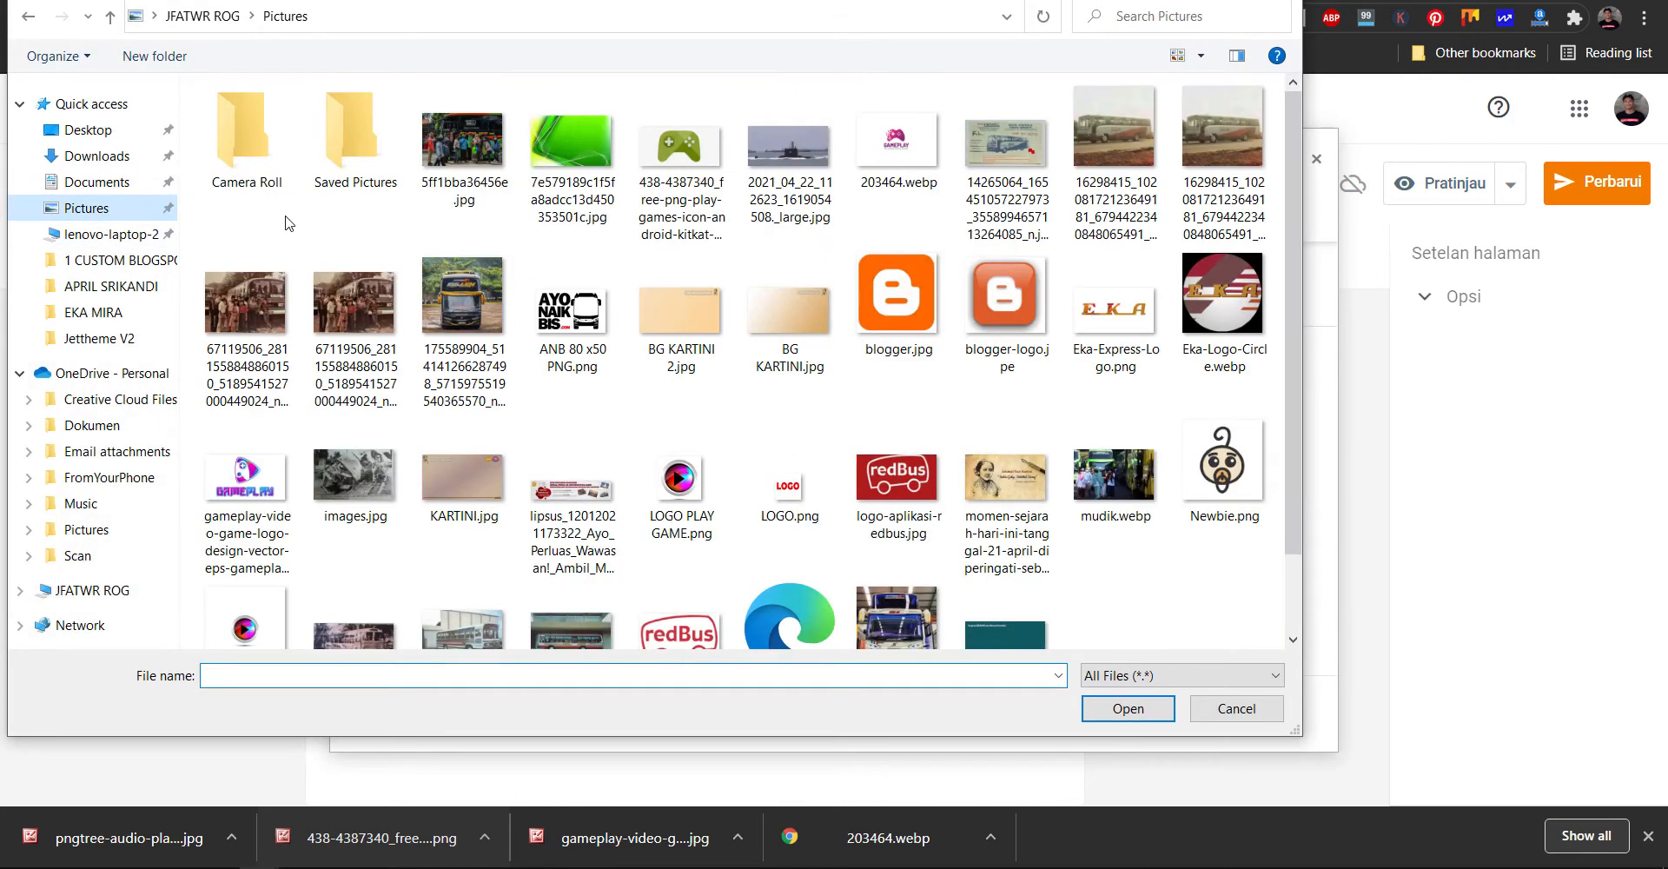
left_click(686, 486)
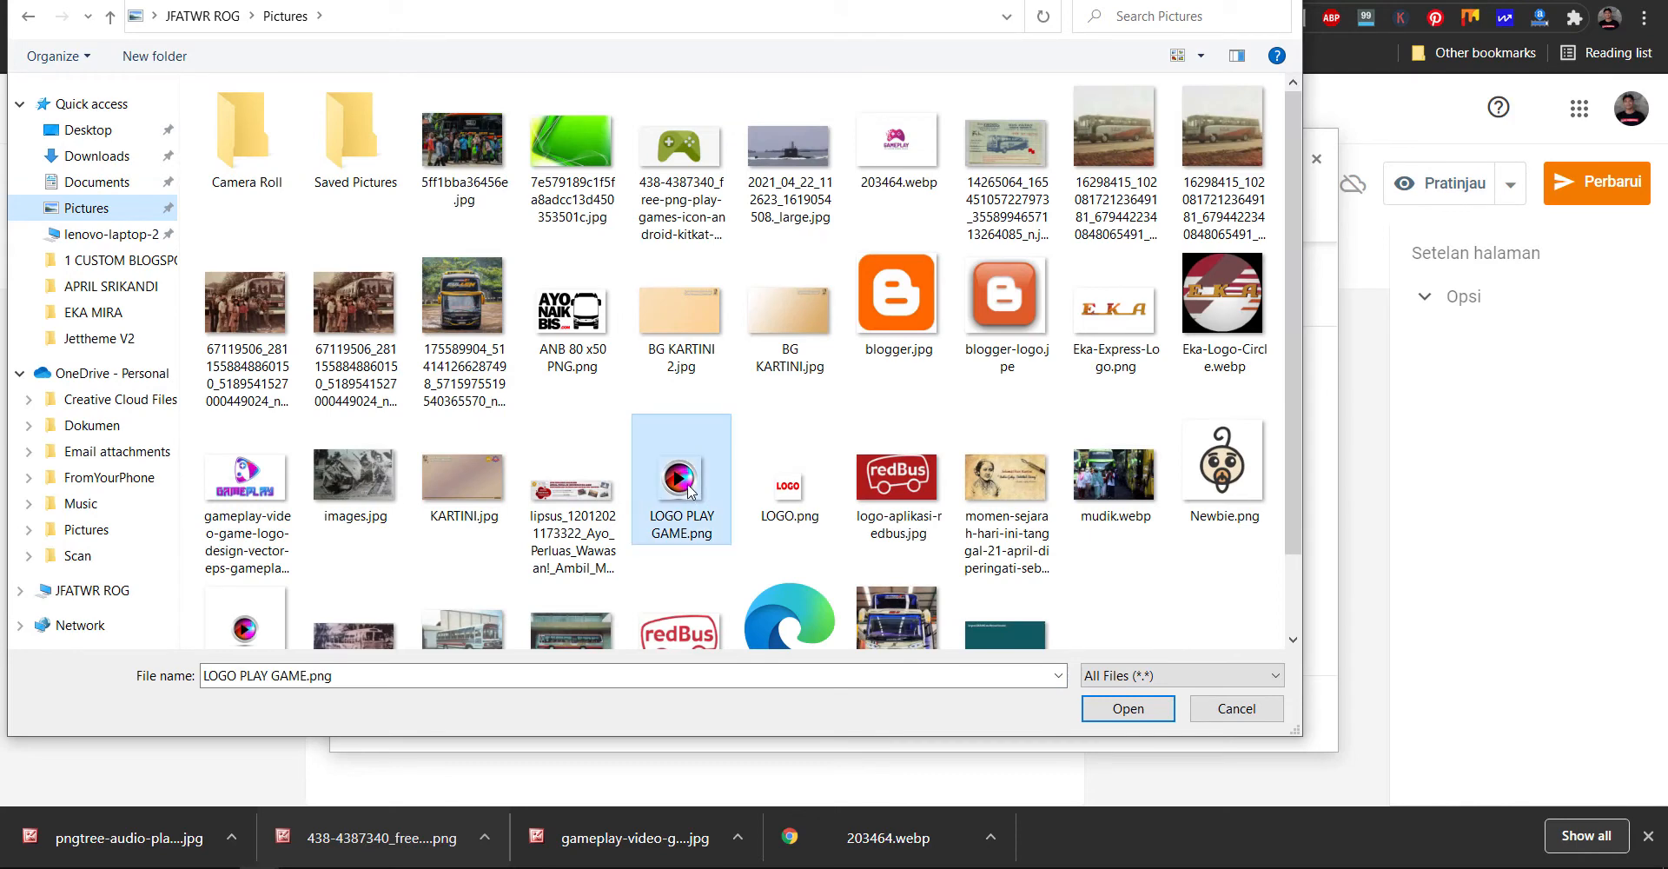
left_click(1092, 711)
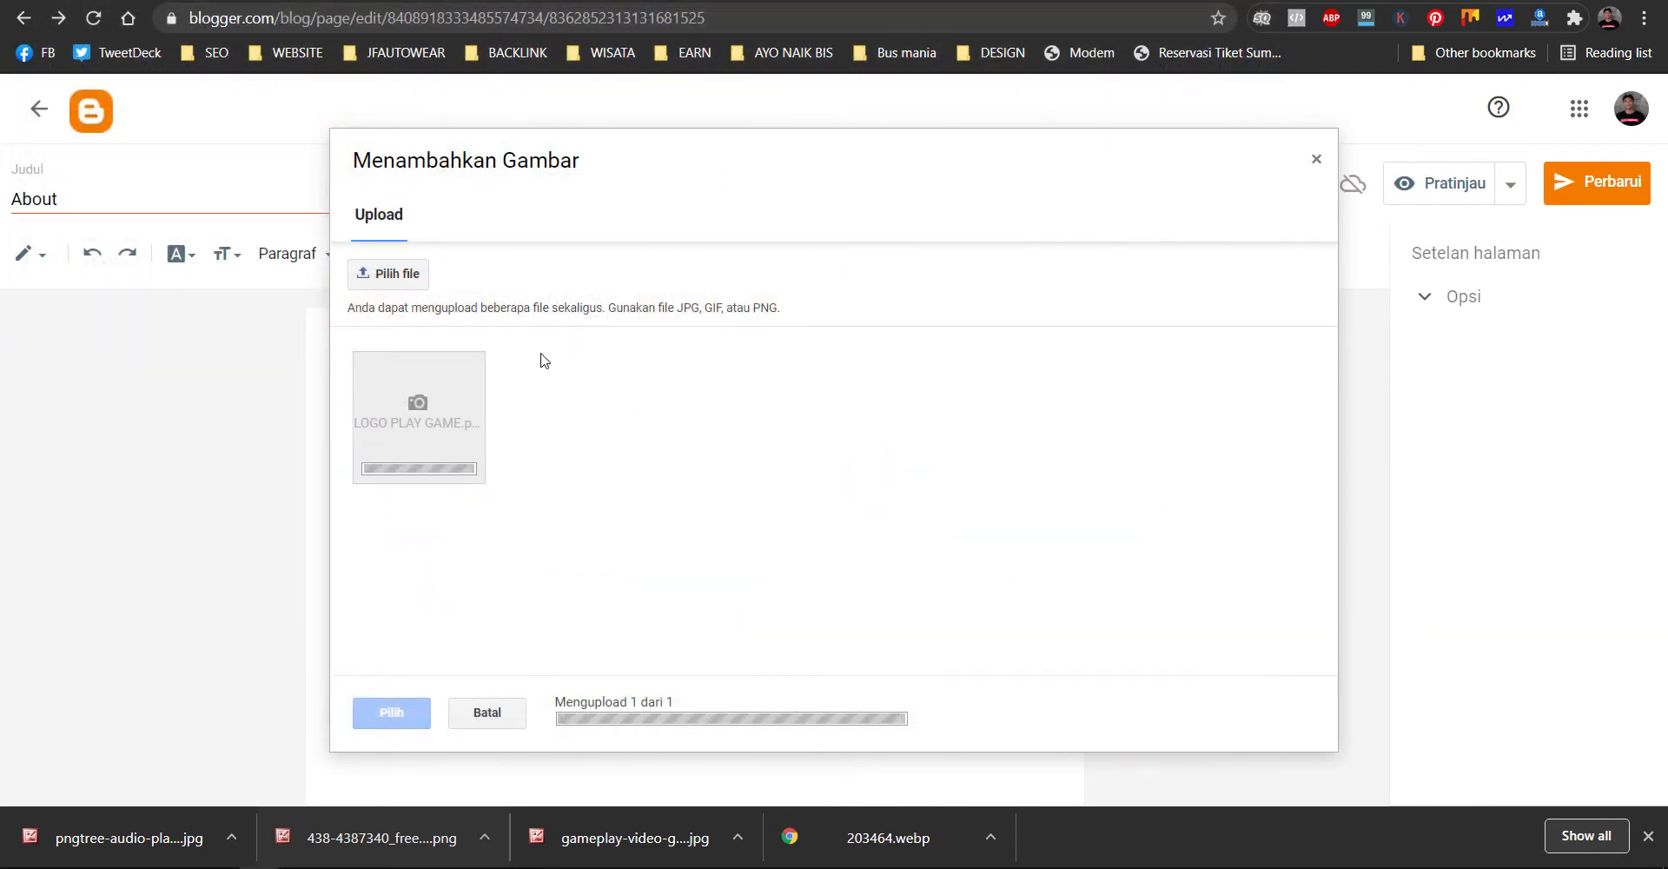
left_click(444, 431)
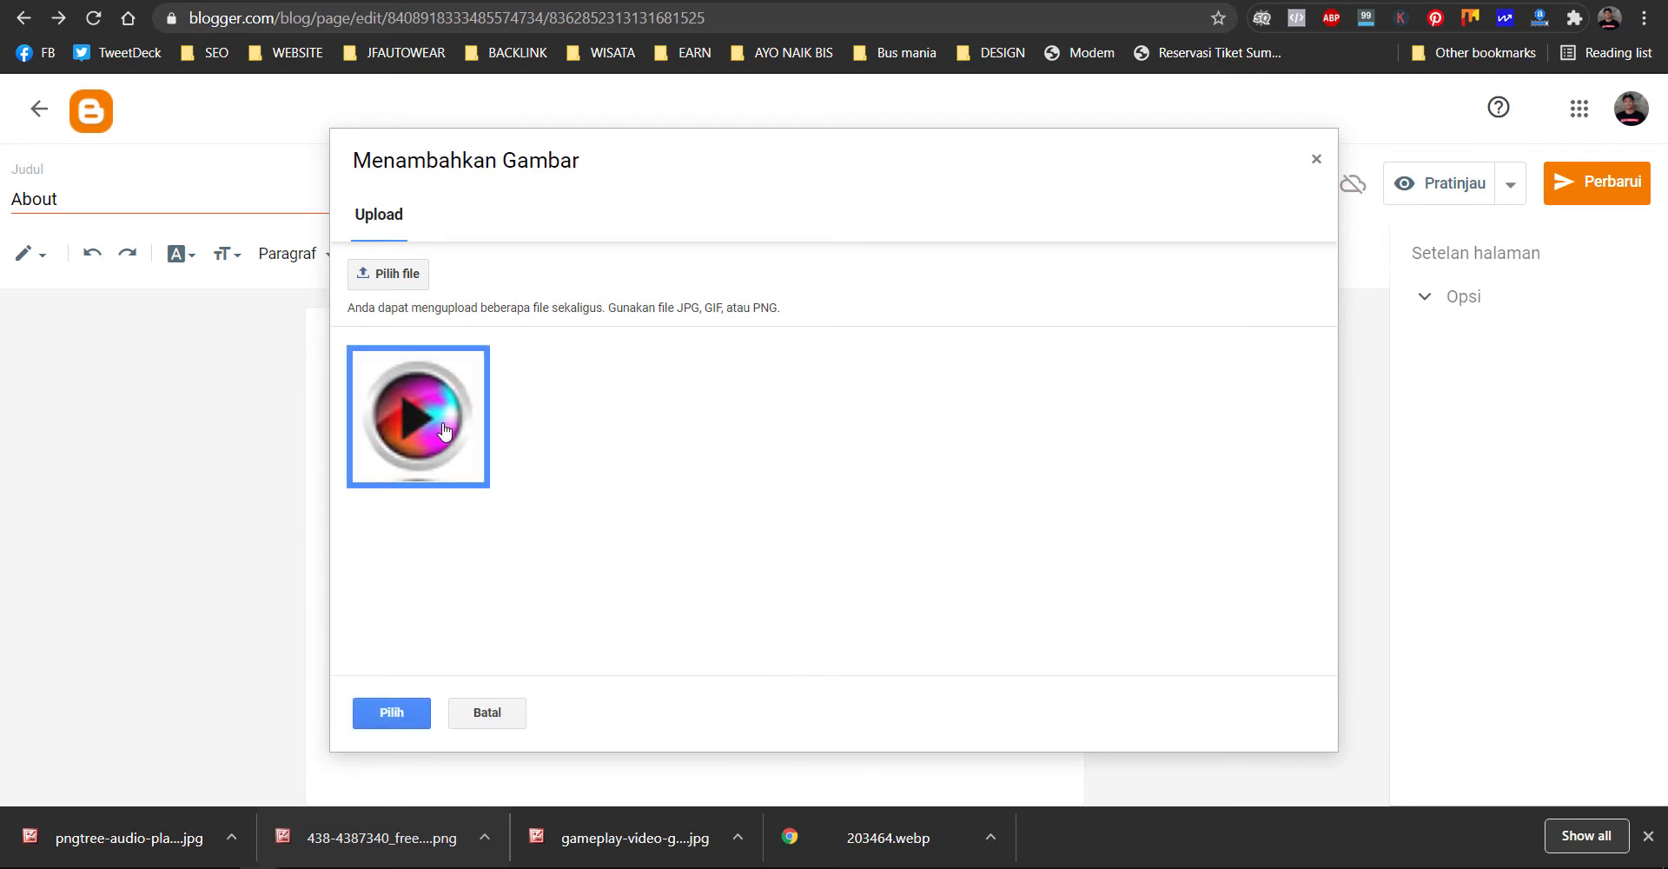
left_click(407, 712)
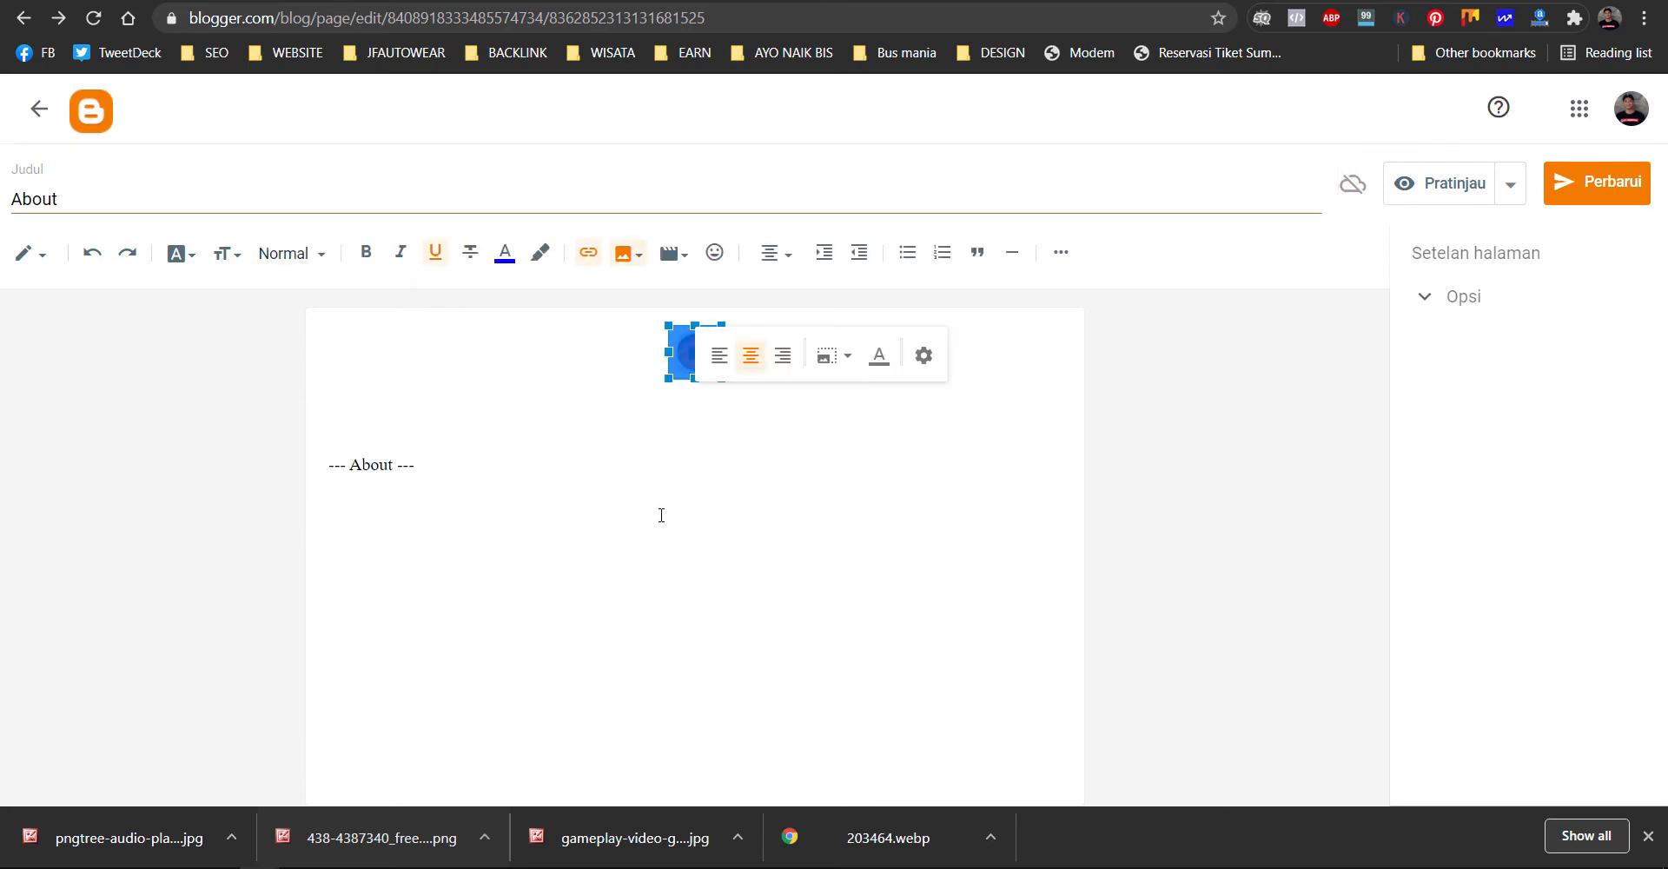
- Adjust the size option of the inserted logo image and publish the update to the About page
left_click(699, 428)
left_click(693, 365)
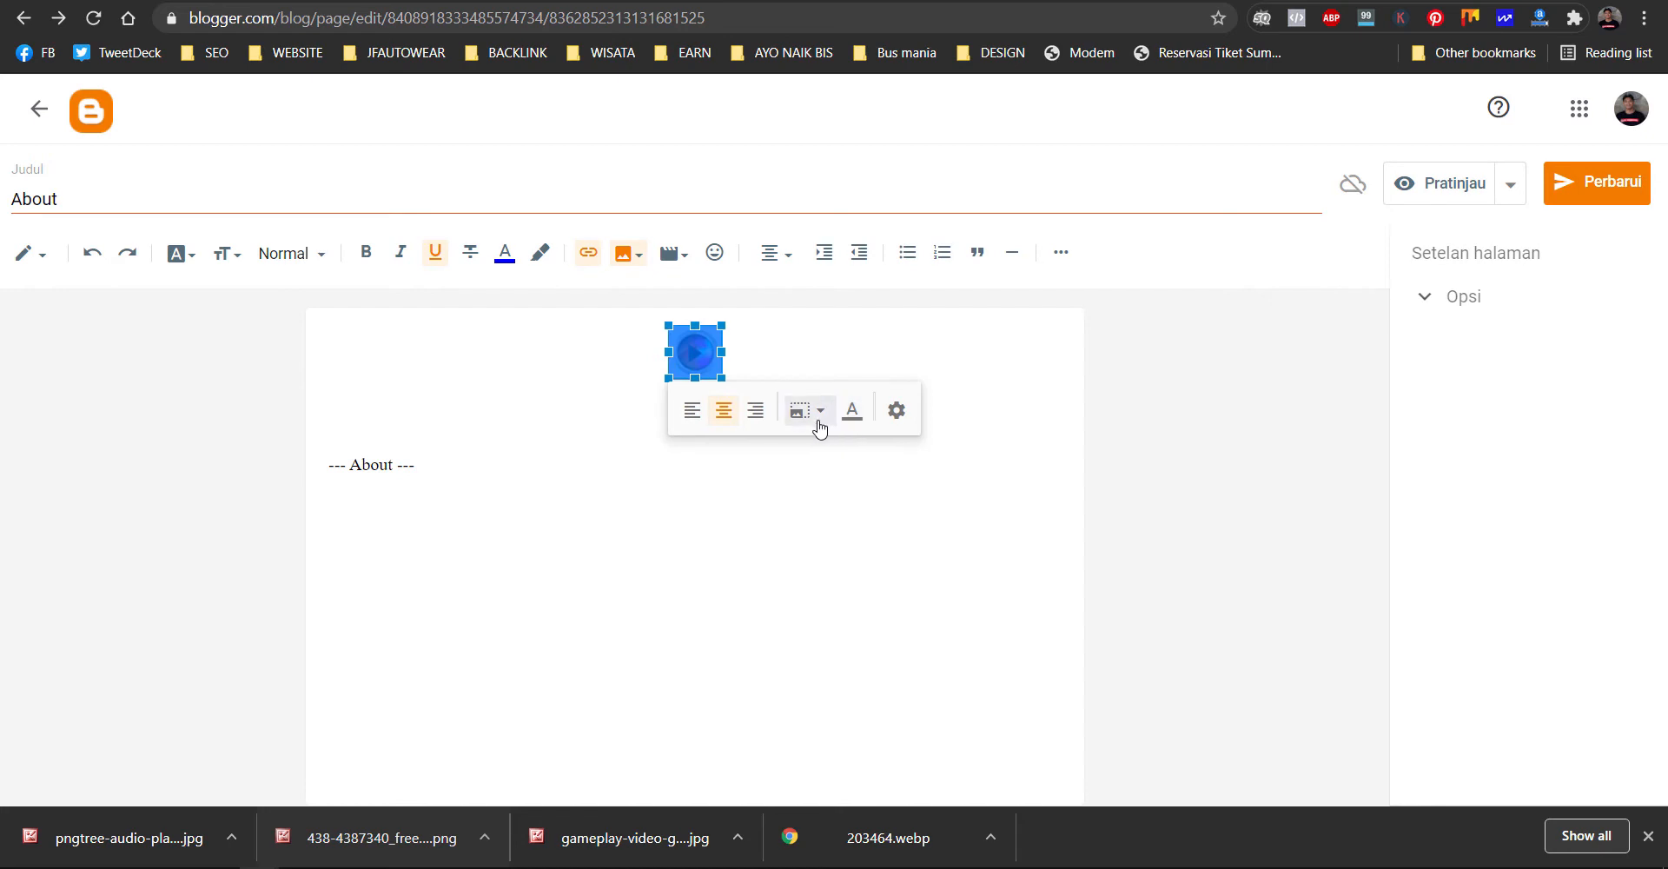
left_click(820, 428)
left_click(747, 604)
left_click(836, 388)
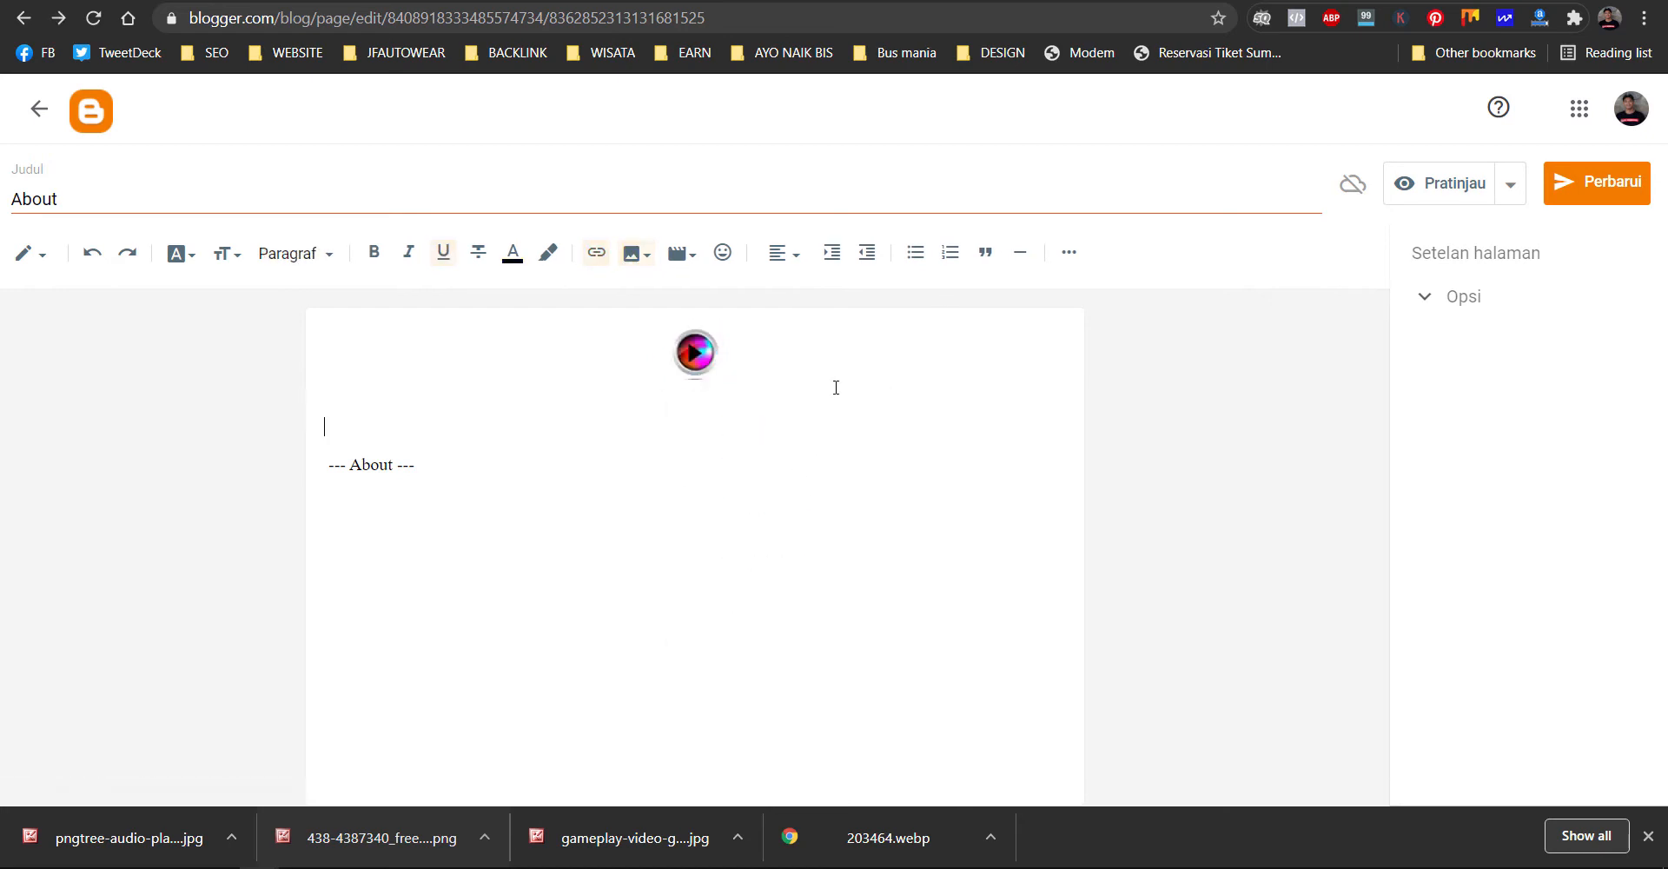
left_click(1587, 199)
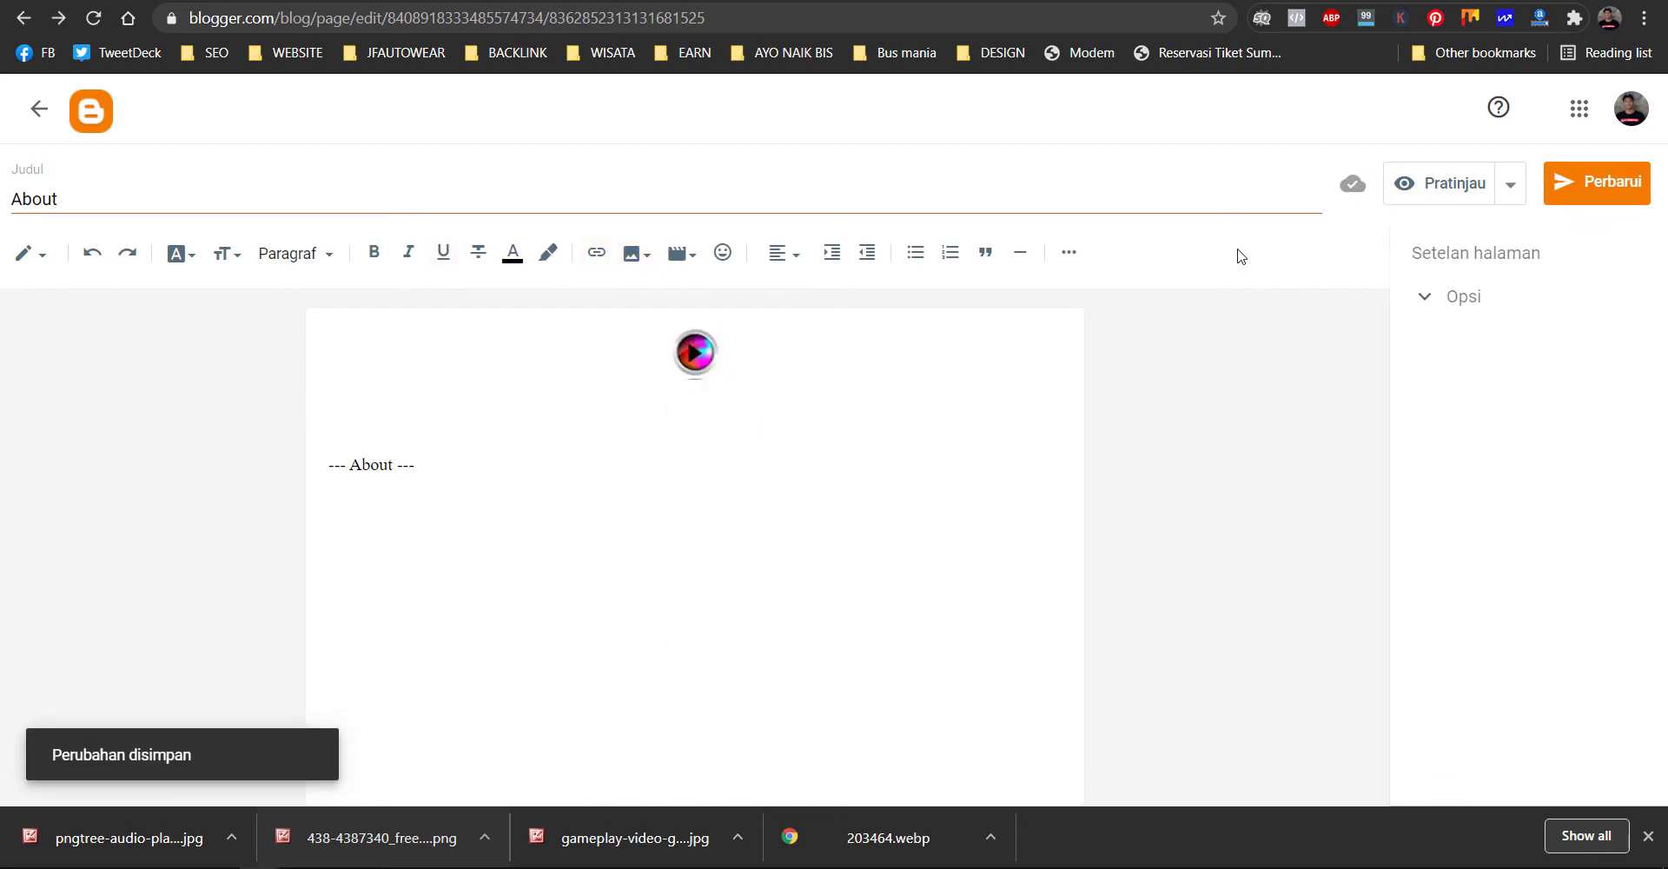
- Return to the page list, view the published About page and copy the logo's image address
left_click(39, 109)
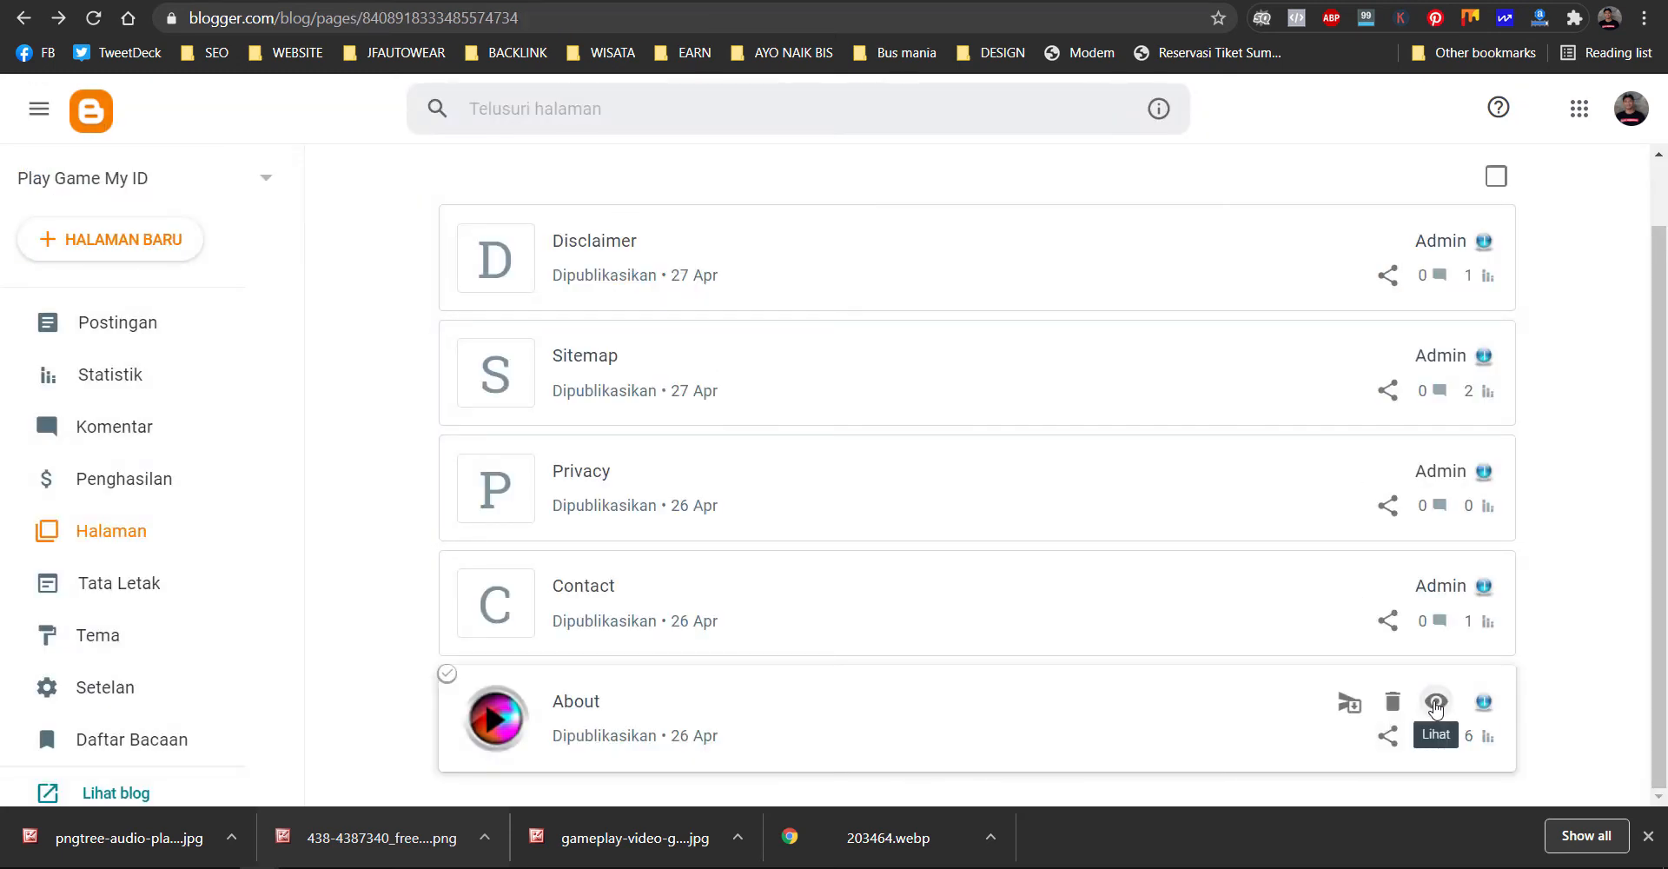
left_click(1436, 702)
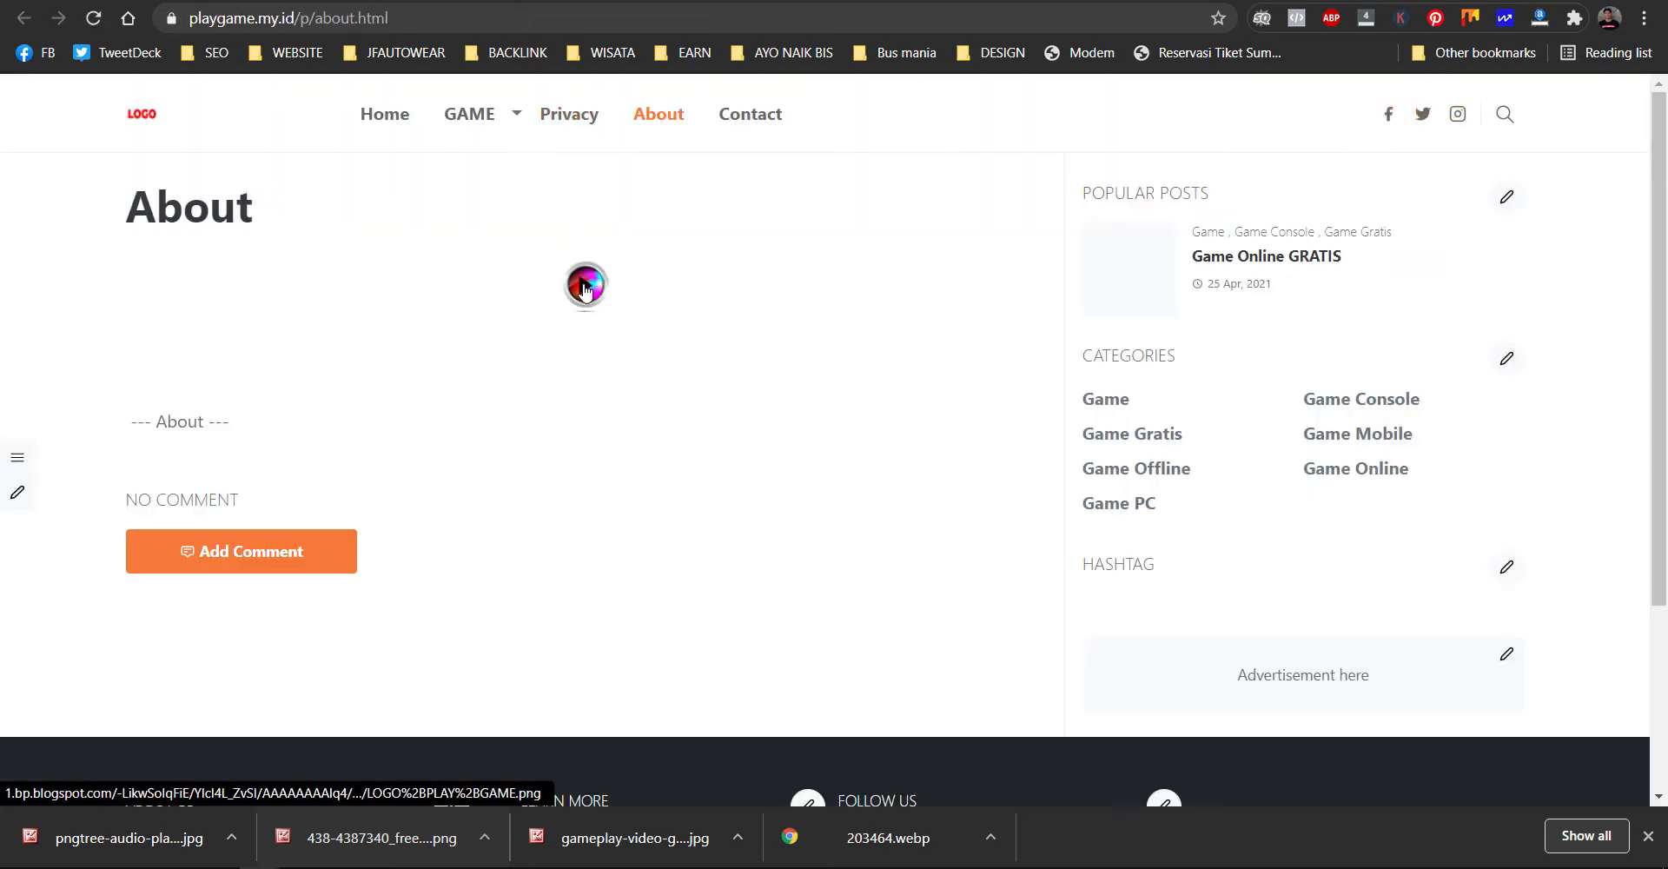
right_click(585, 290)
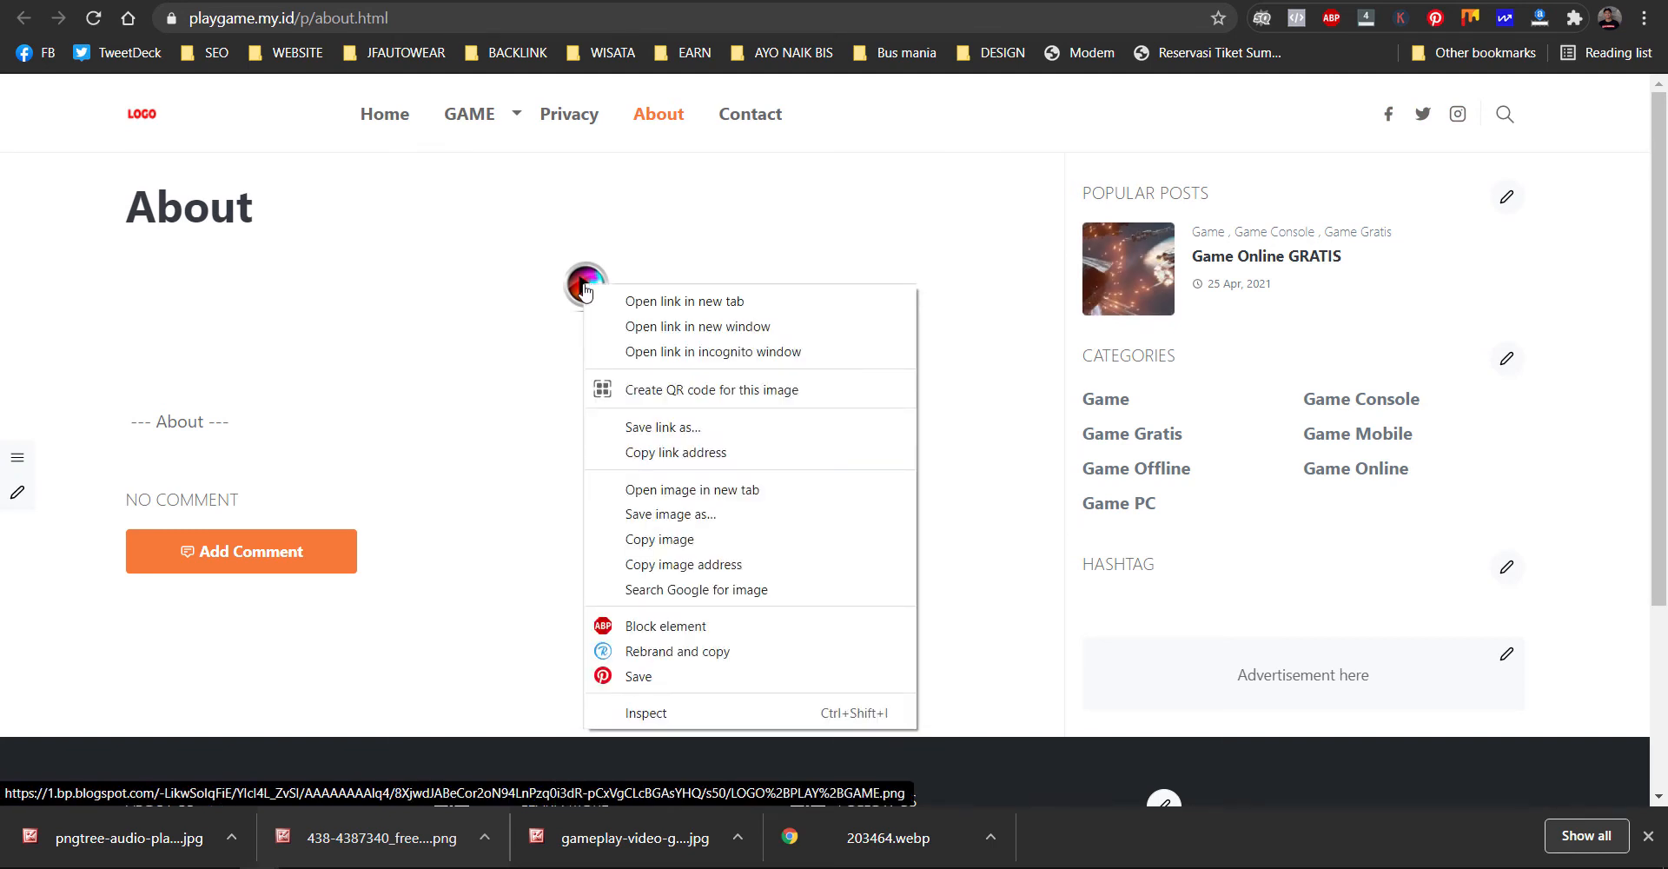
right_click(578, 288)
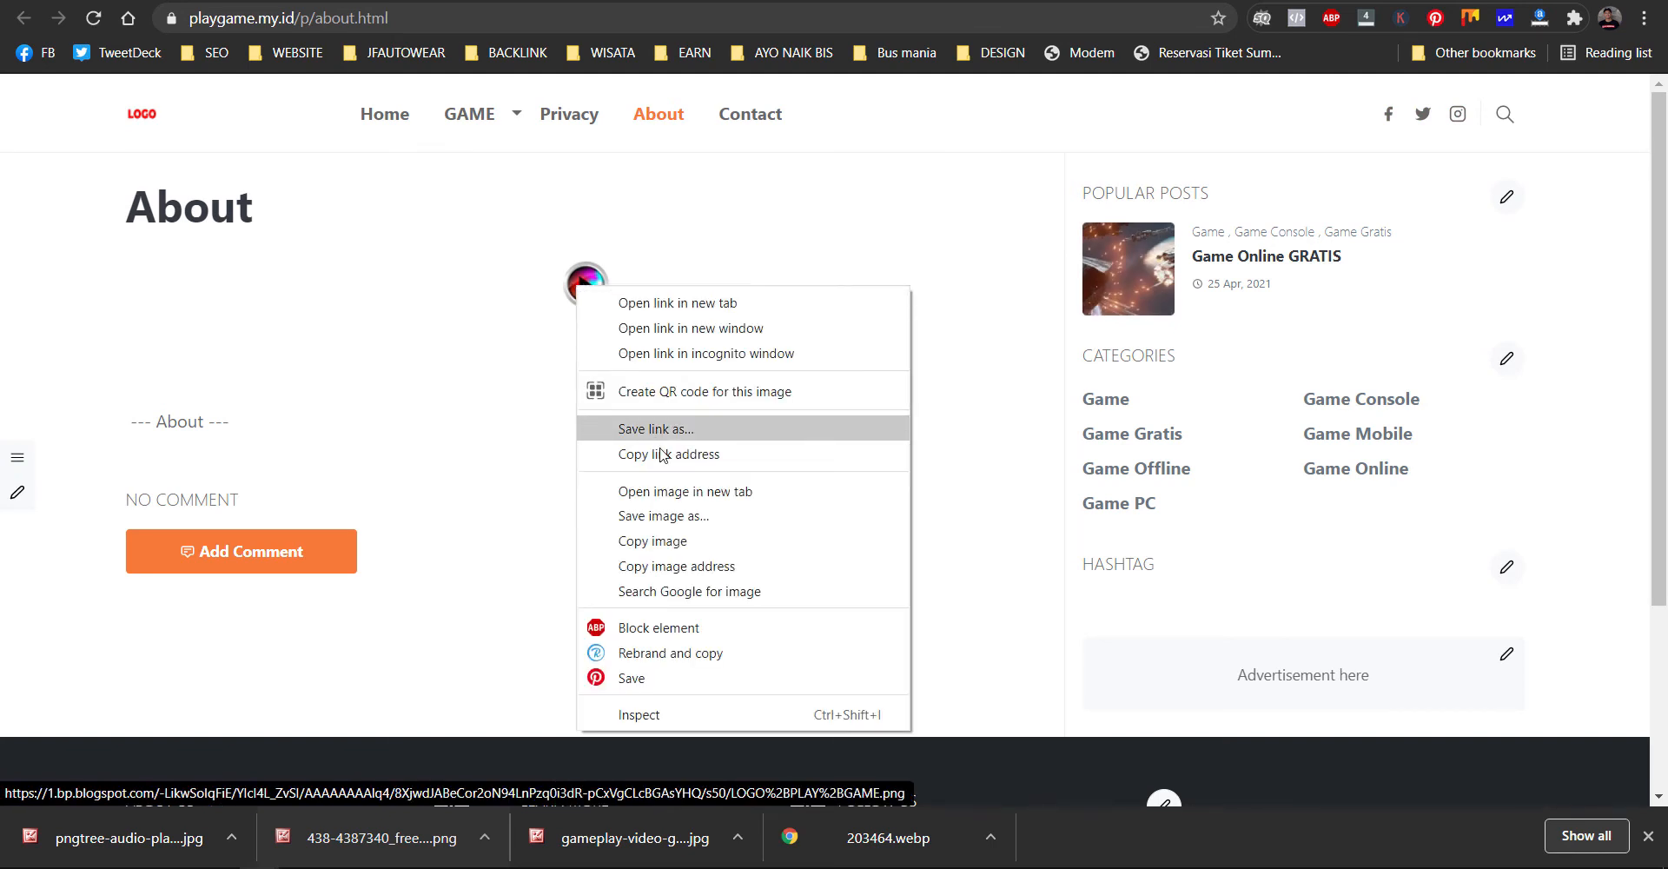
left_click(715, 575)
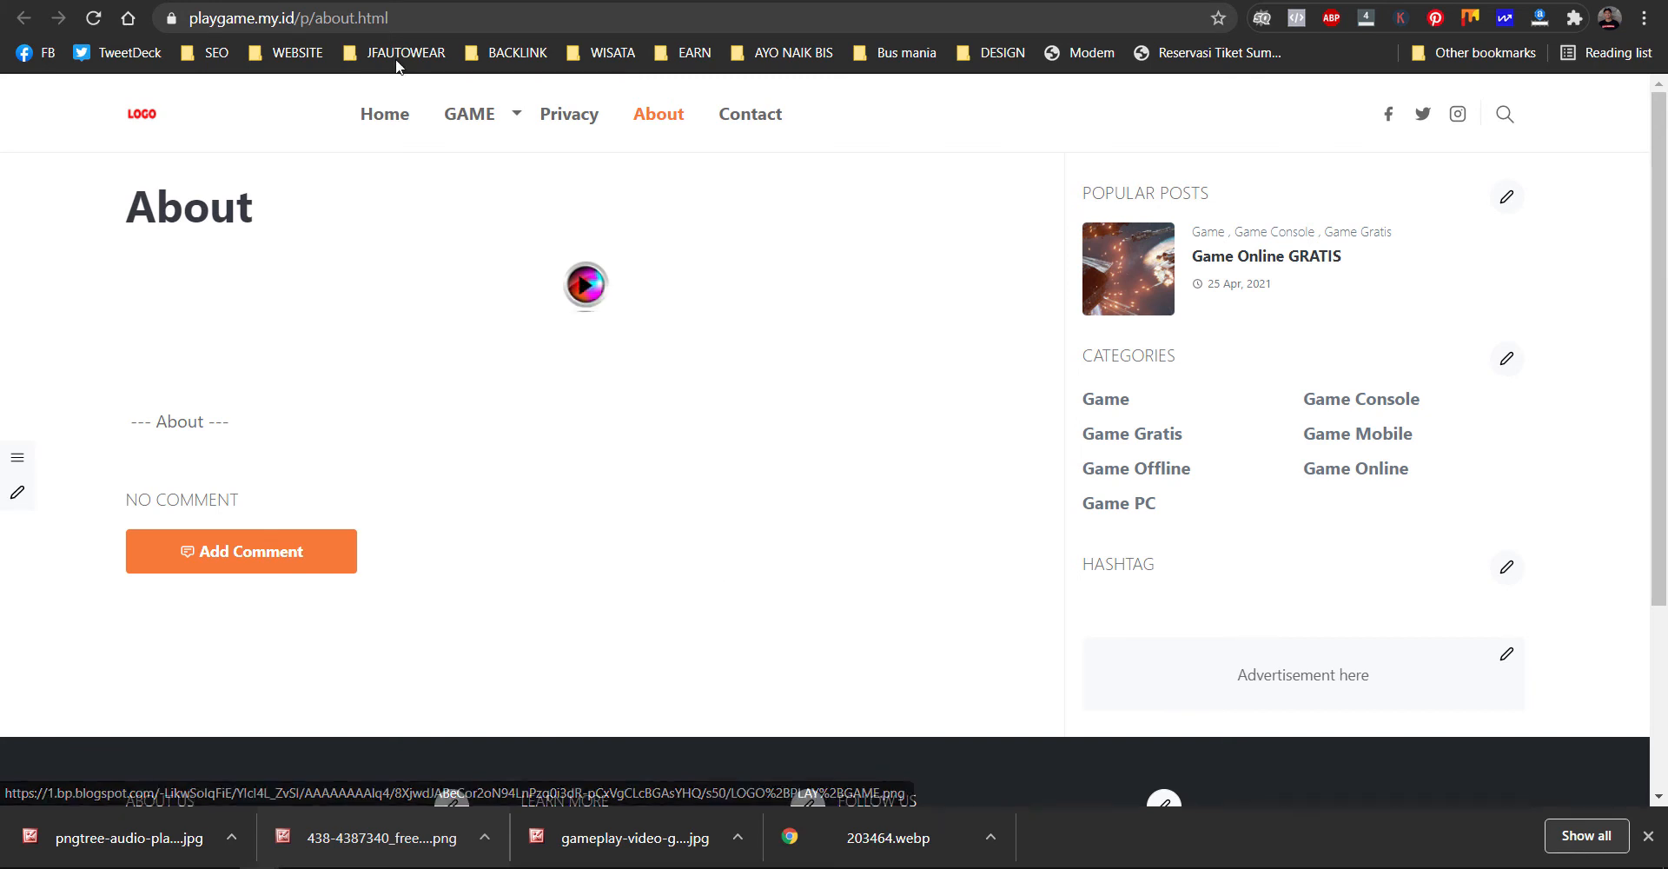
- Open the About page's logo image in its own tab and copy its full URL
right_click(585, 285)
left_click(660, 486)
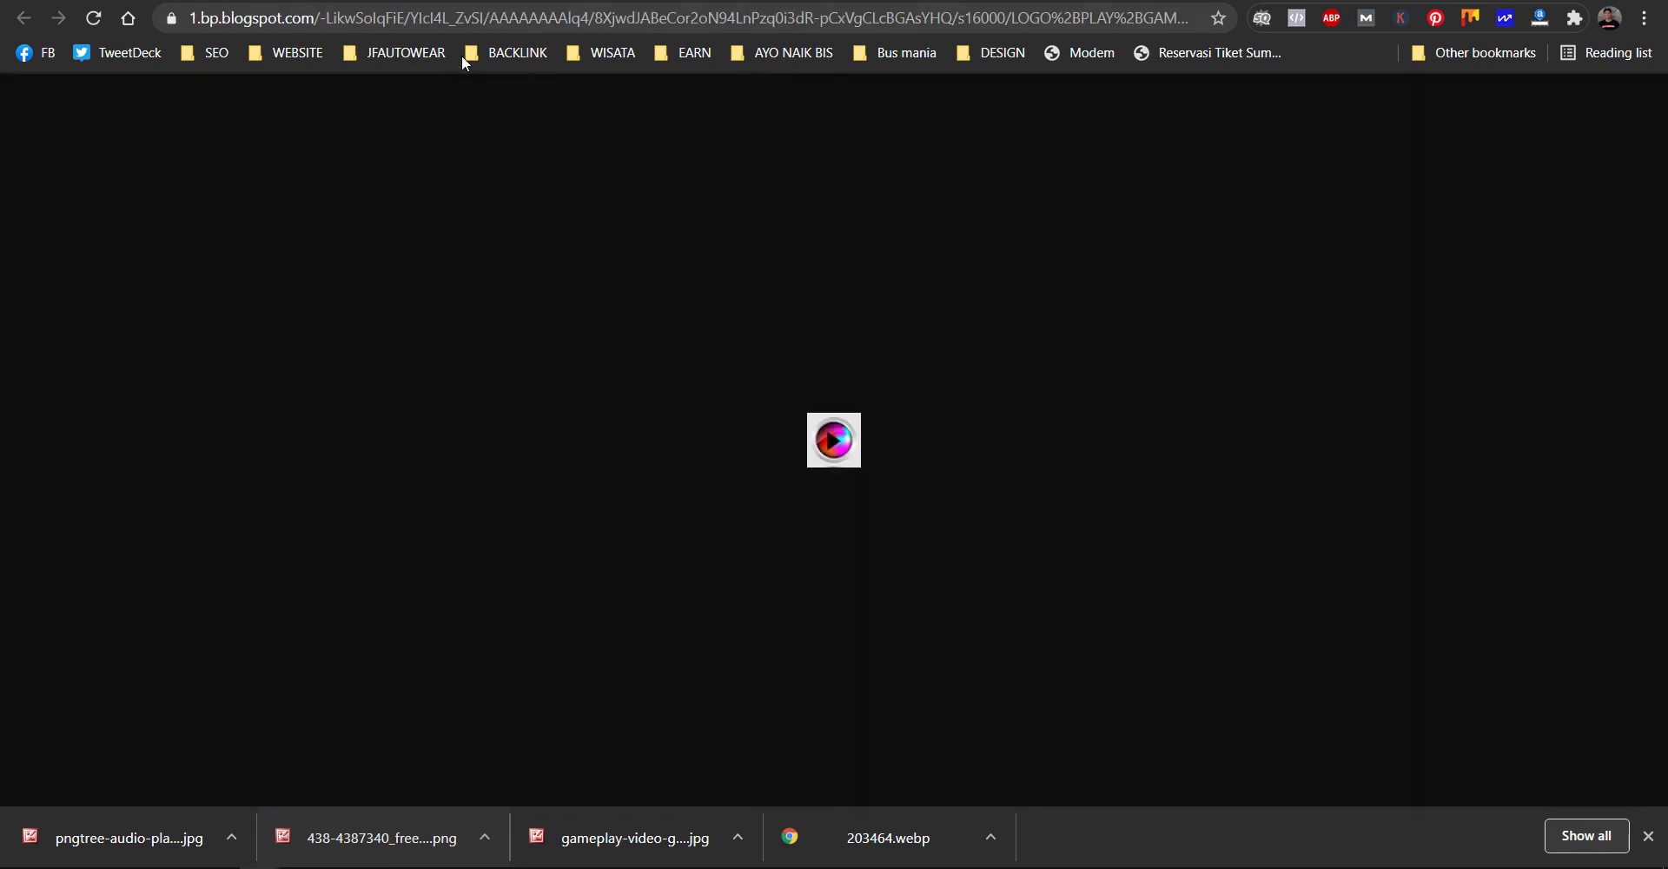
left_click(1028, 16)
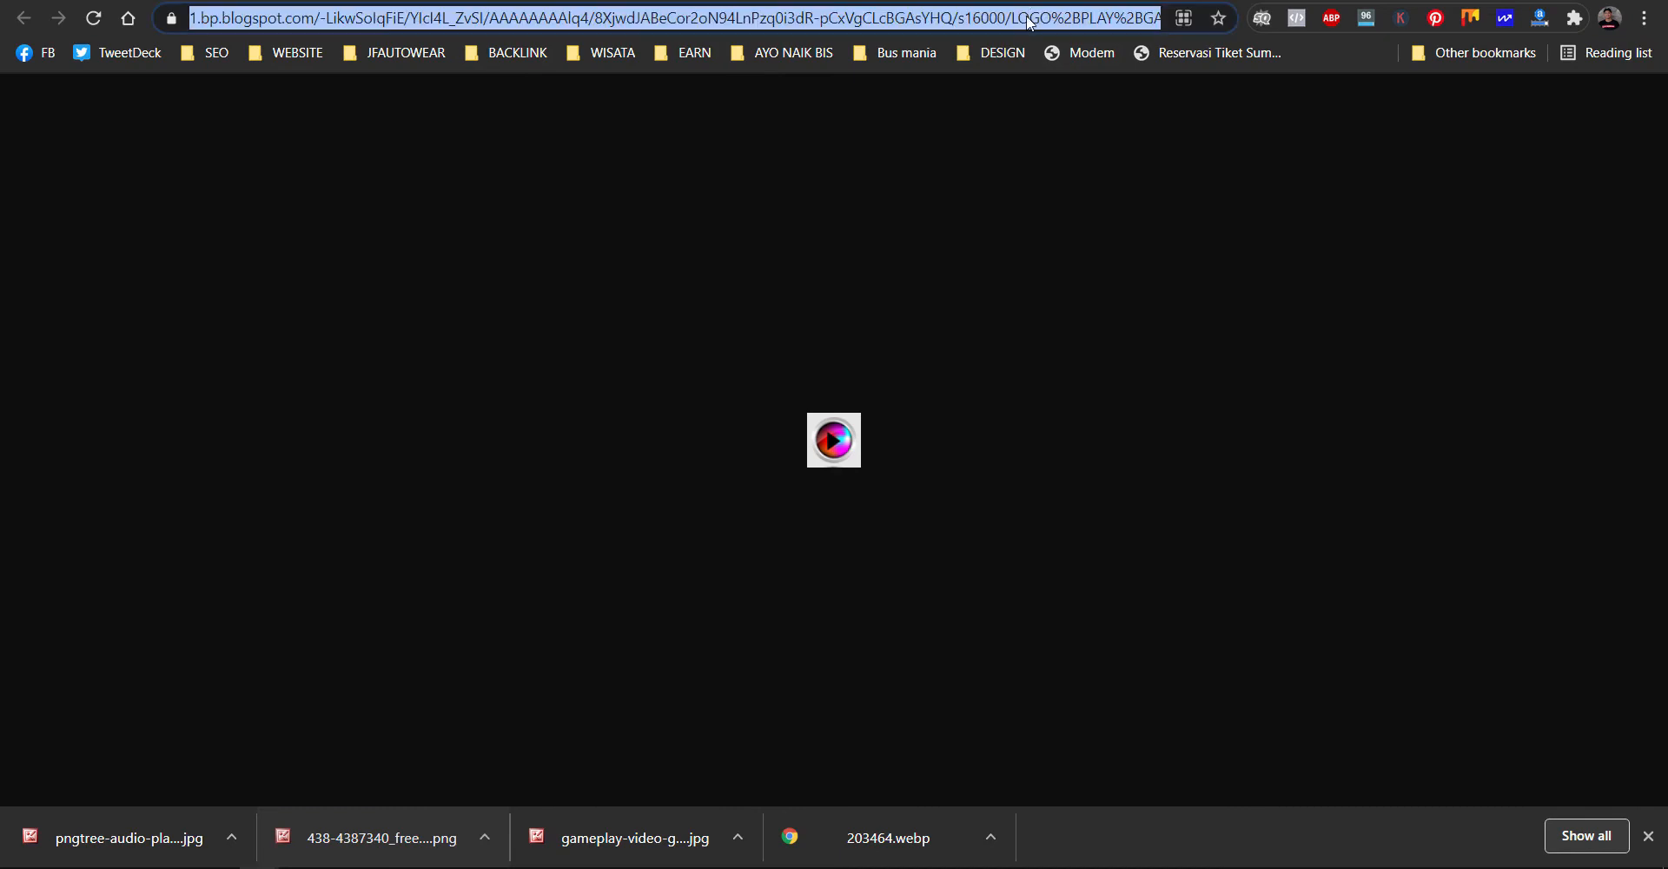
right_click(1030, 24)
left_click(1078, 130)
key("ctrl+w")
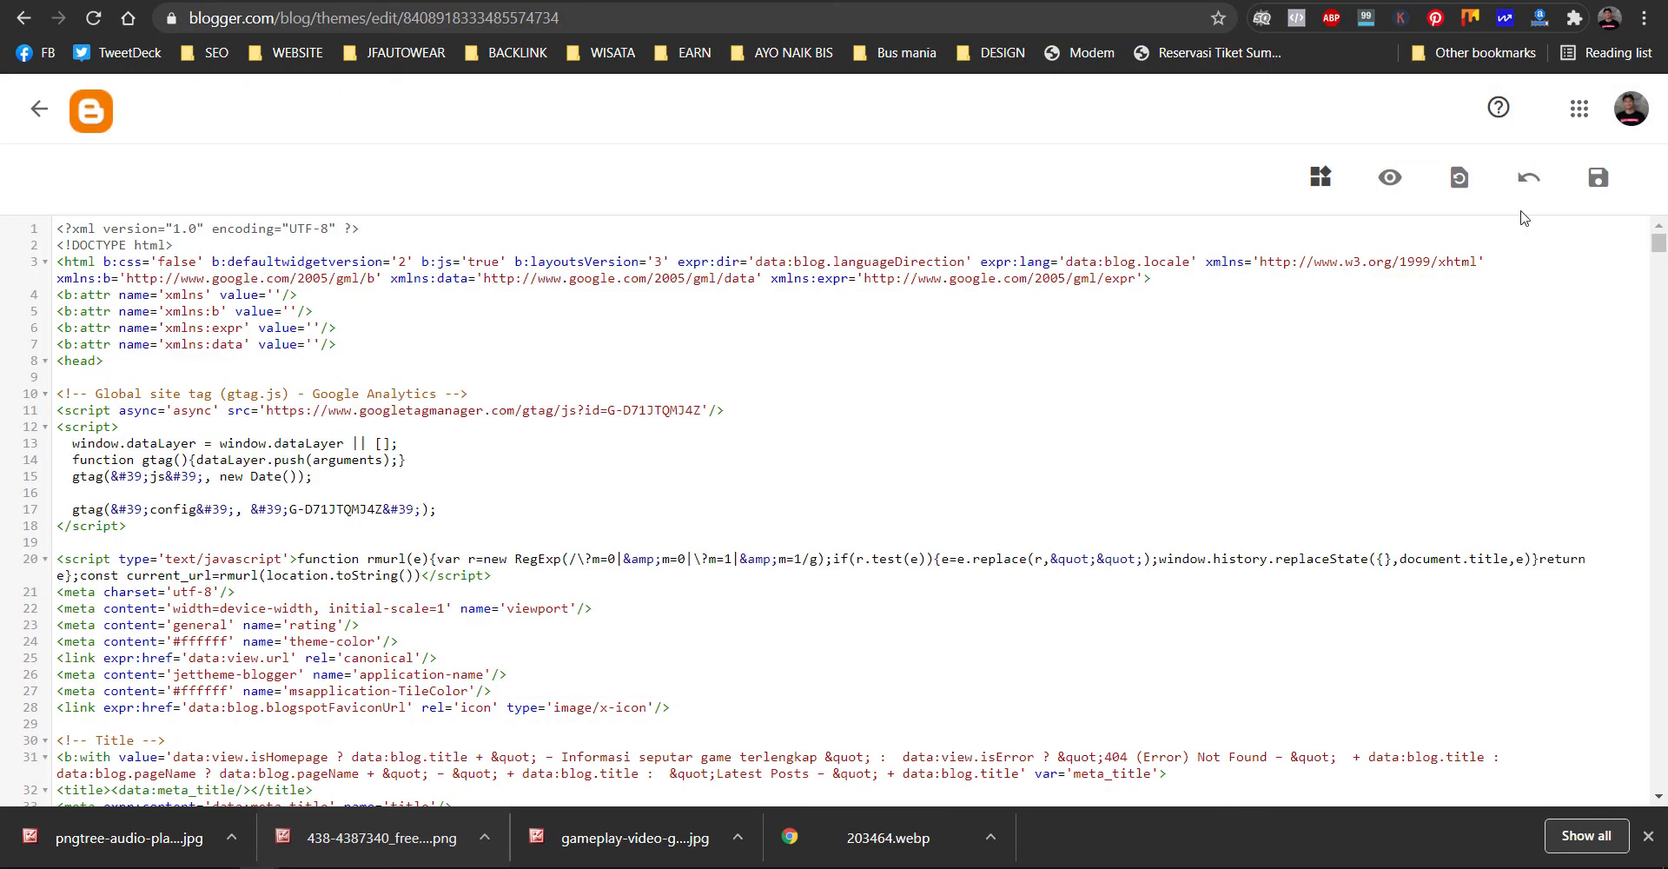
- In the blog layout, replace the header Logo gadget's content with the copied image URL and save the gadget
left_click(28, 124)
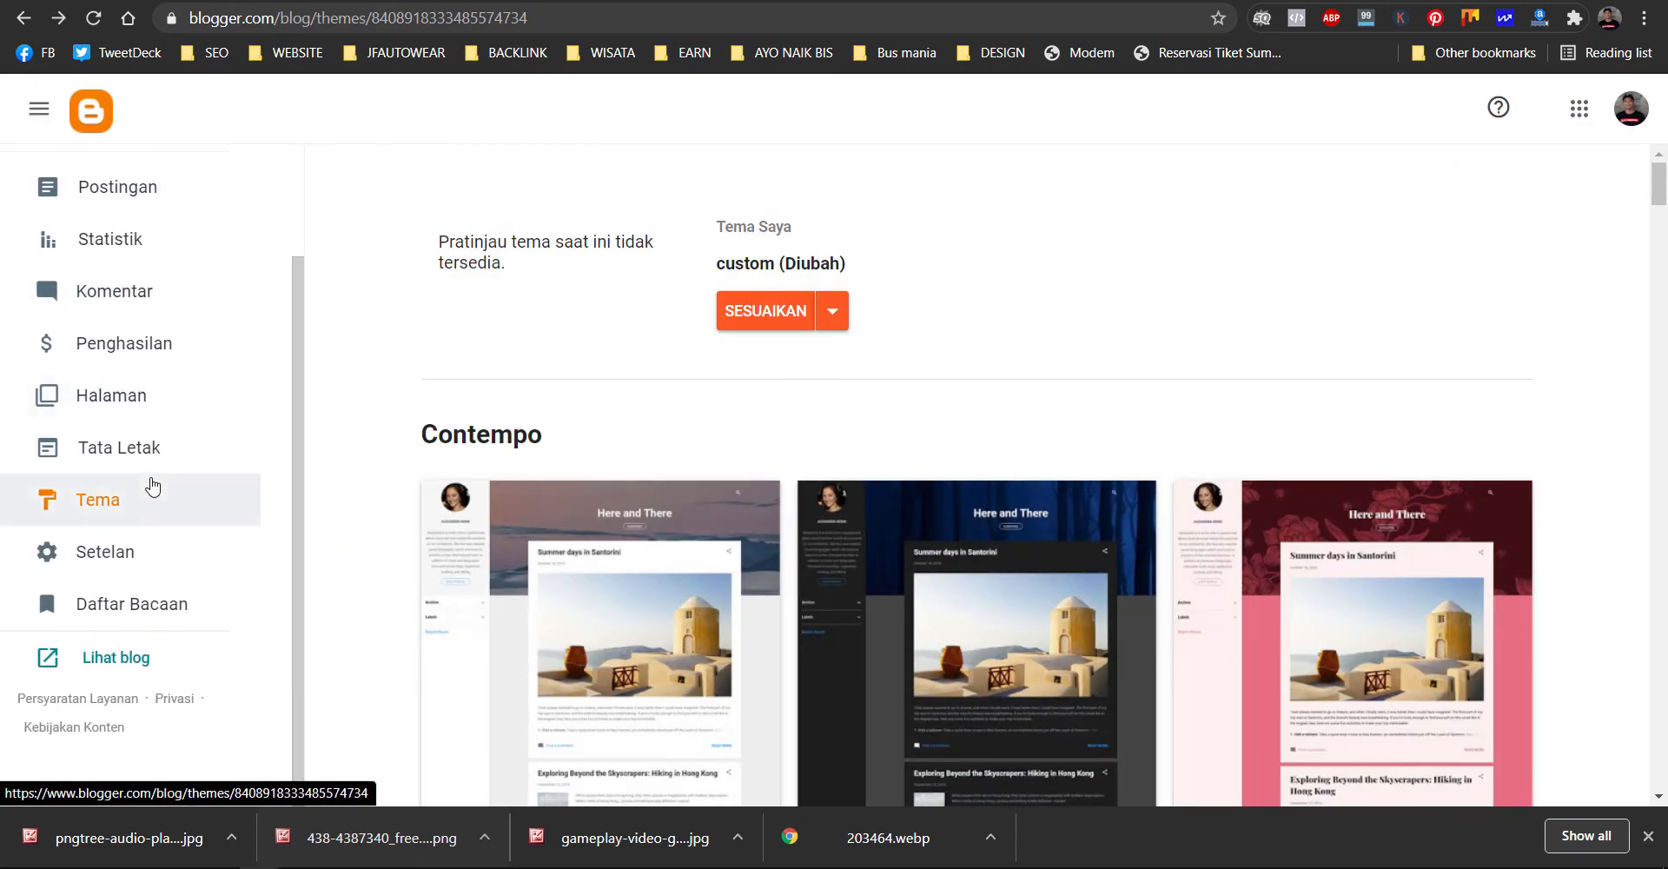
left_click(164, 448)
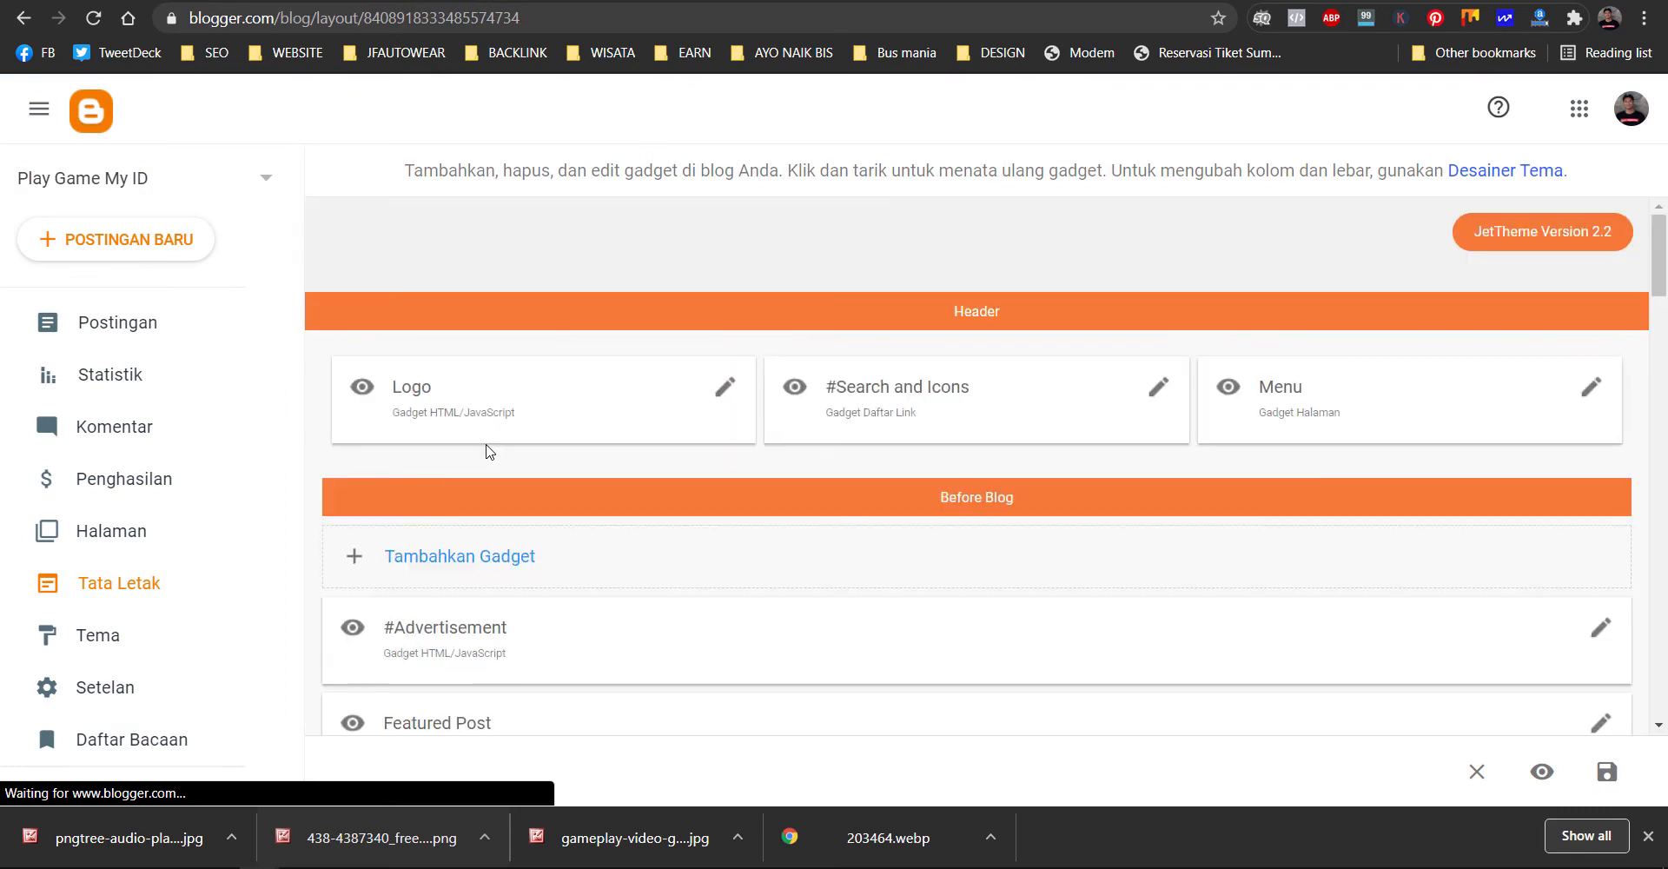
left_click(725, 388)
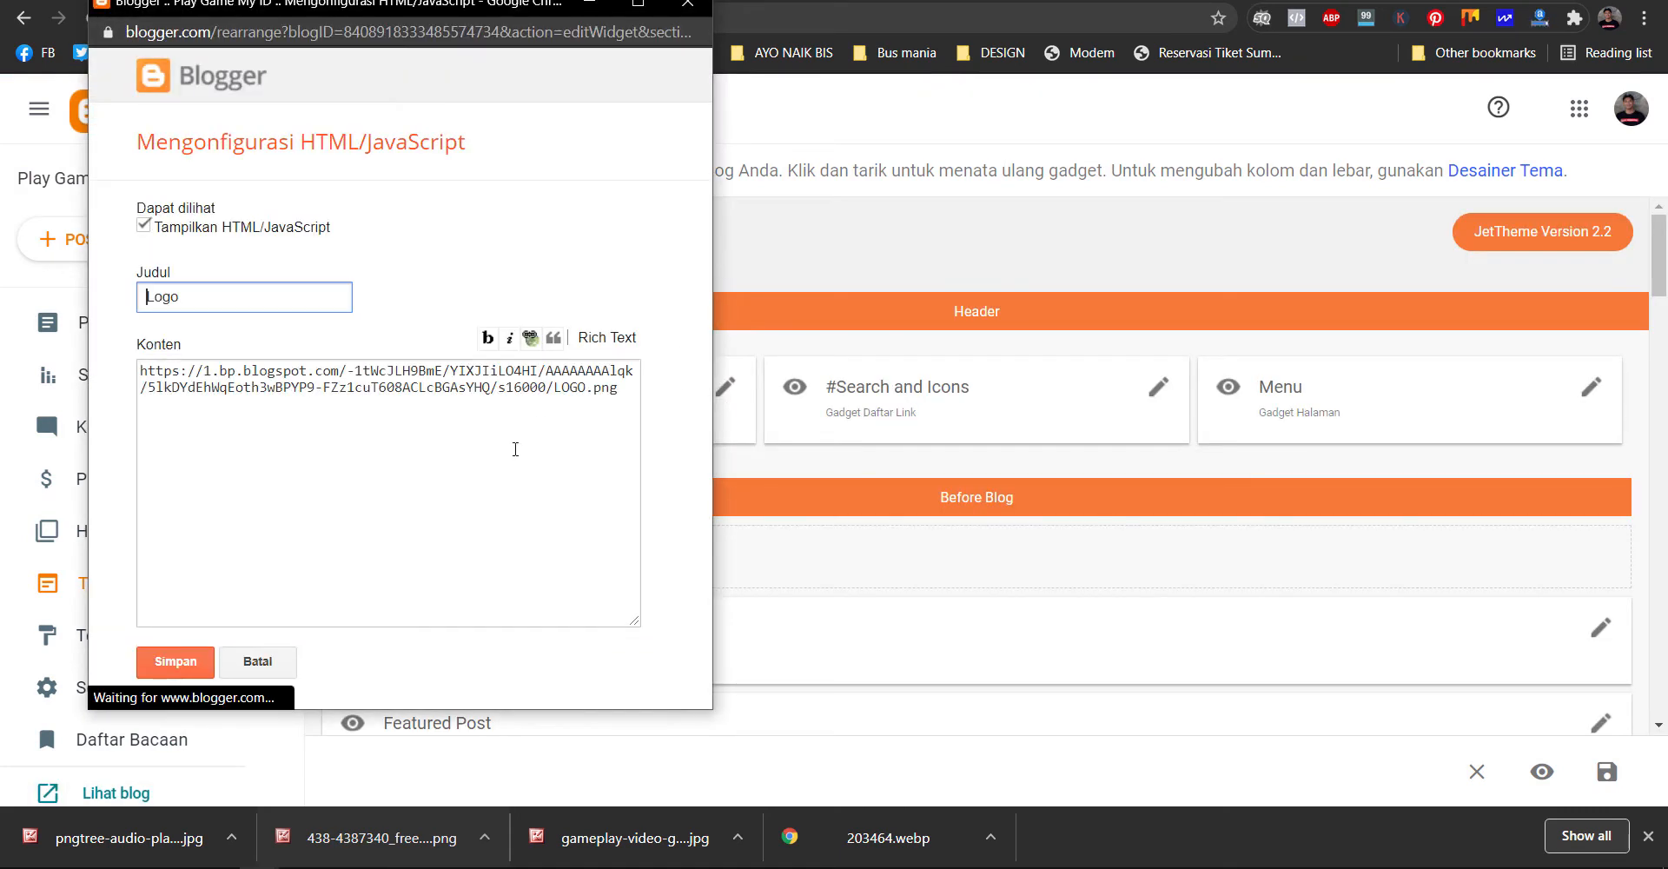
left_click(450, 389)
key("ctrl+a")
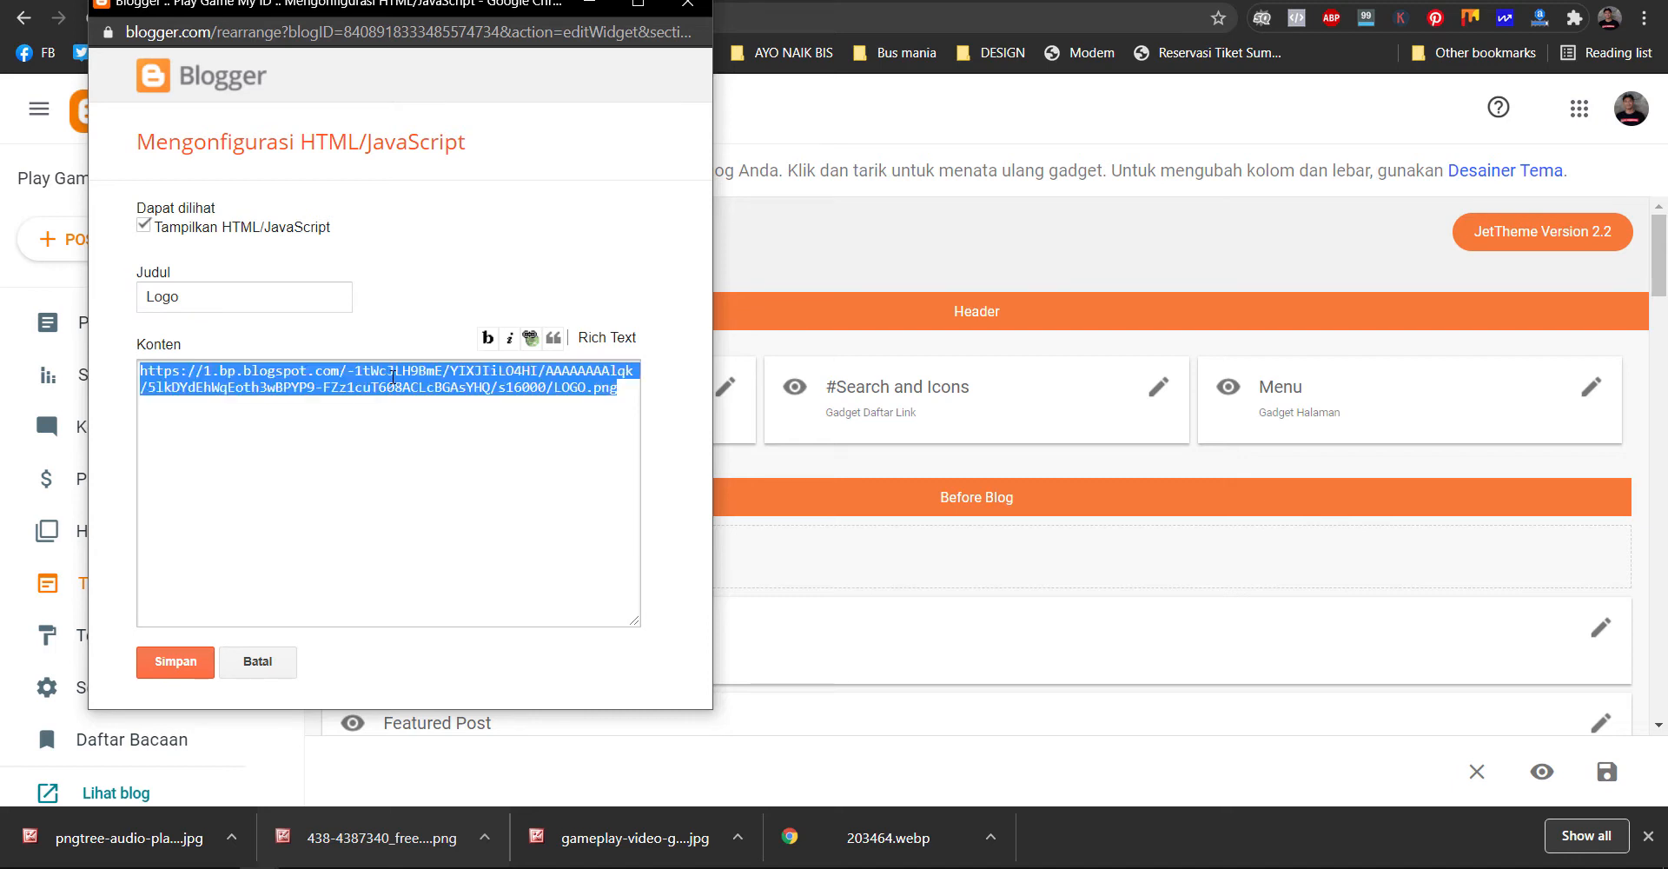
key("ctrl+v")
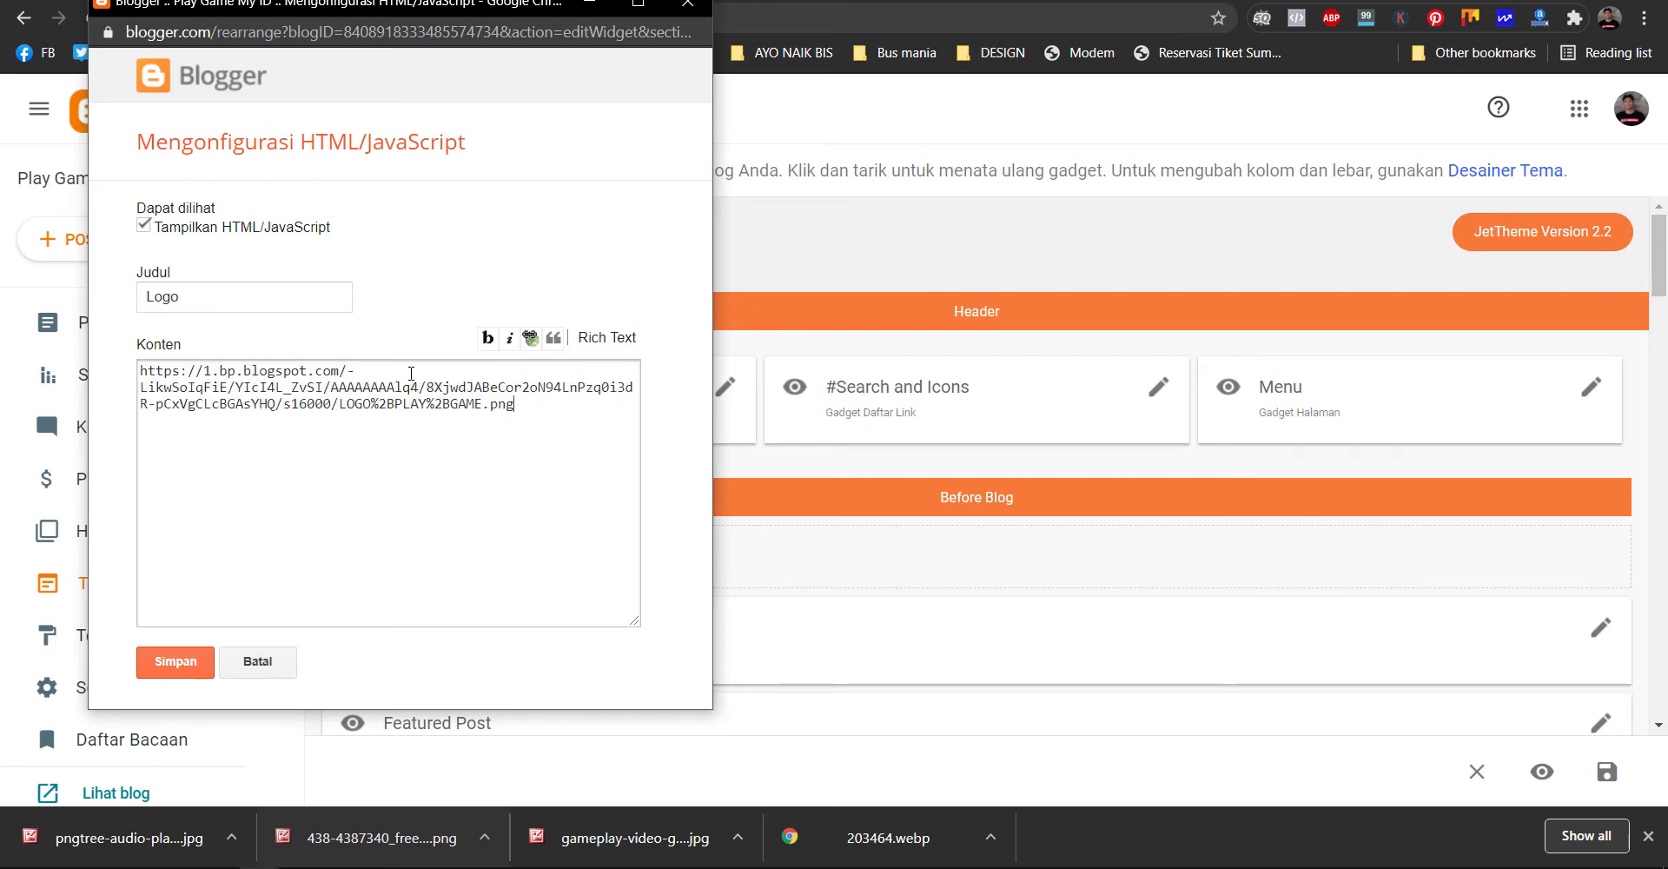
left_click(176, 661)
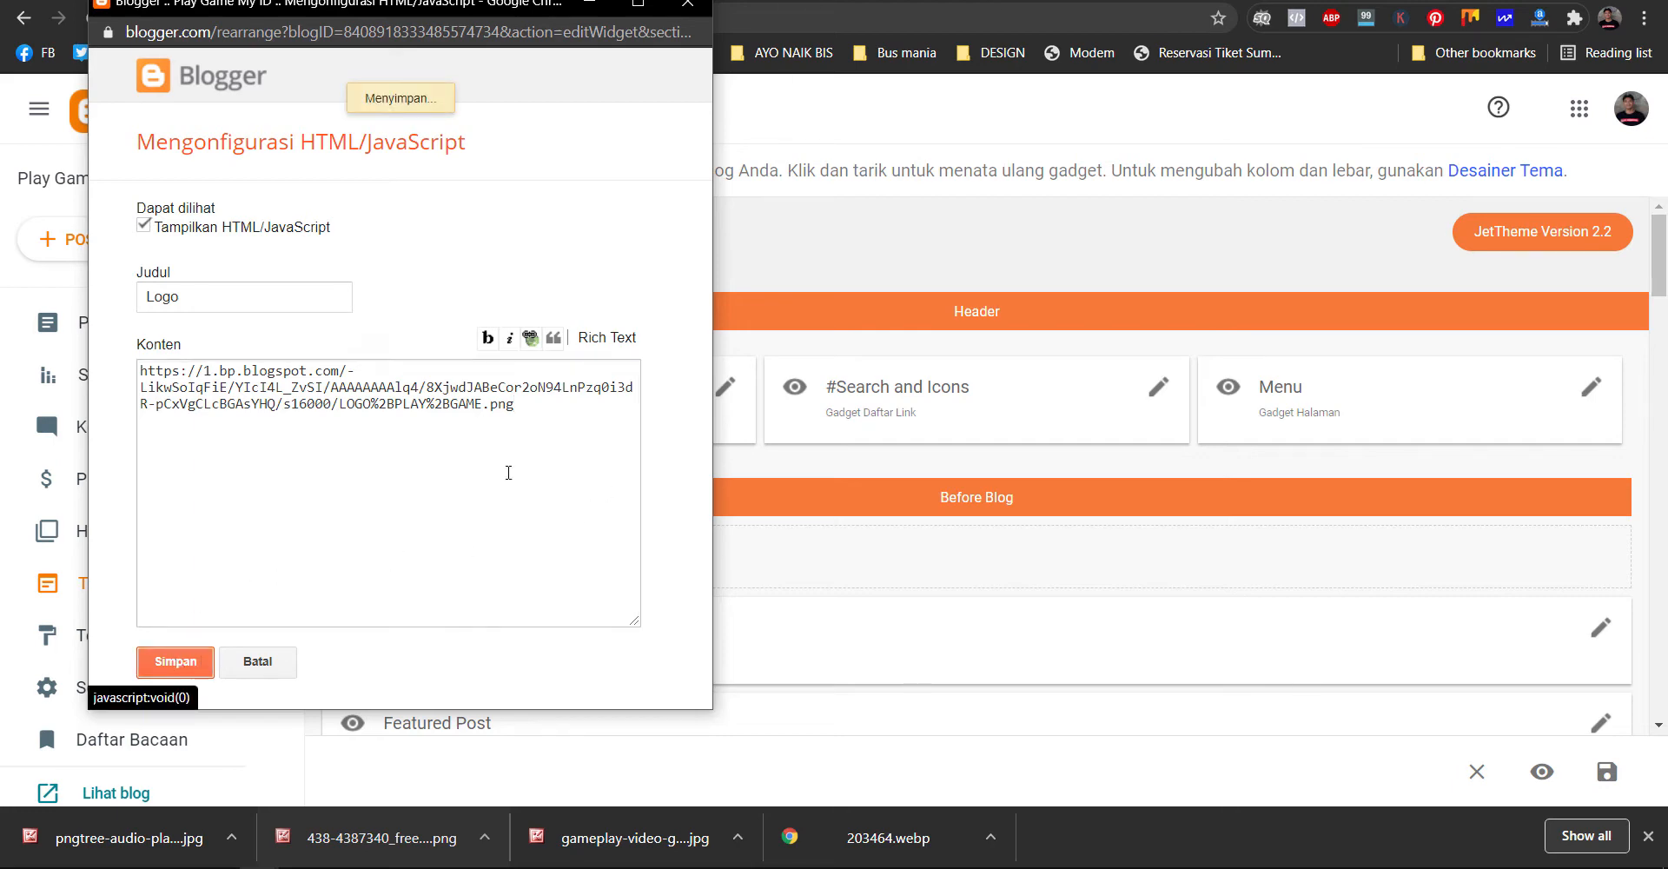
- Switch to the blog's homepage and reload it to check the header logo
left_click(413, 2)
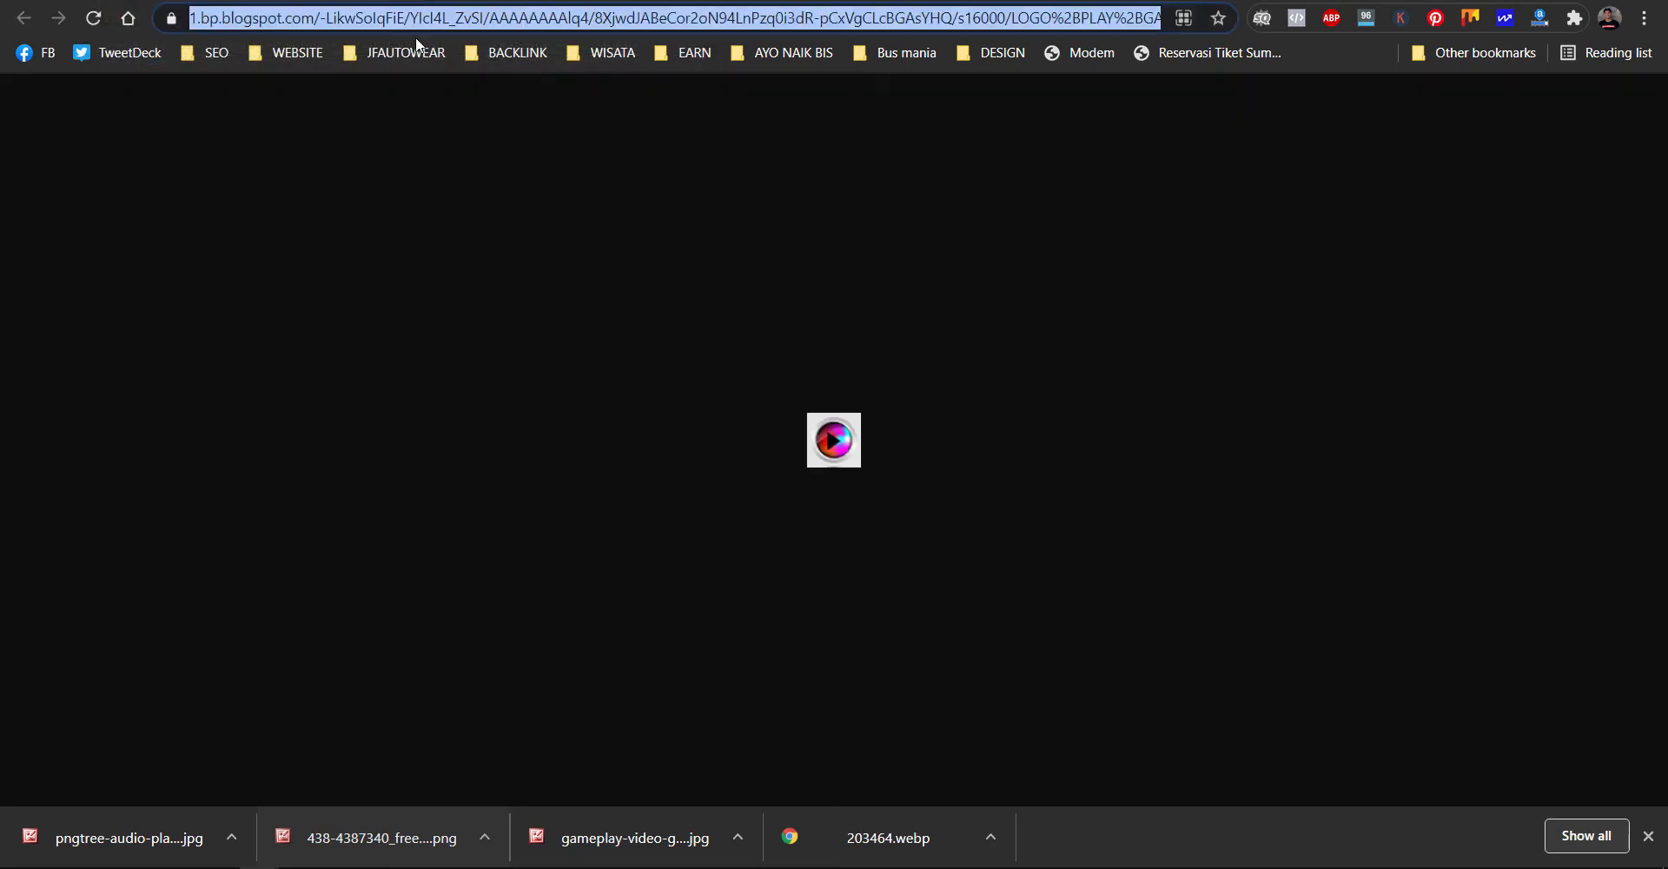
left_click(572, 2)
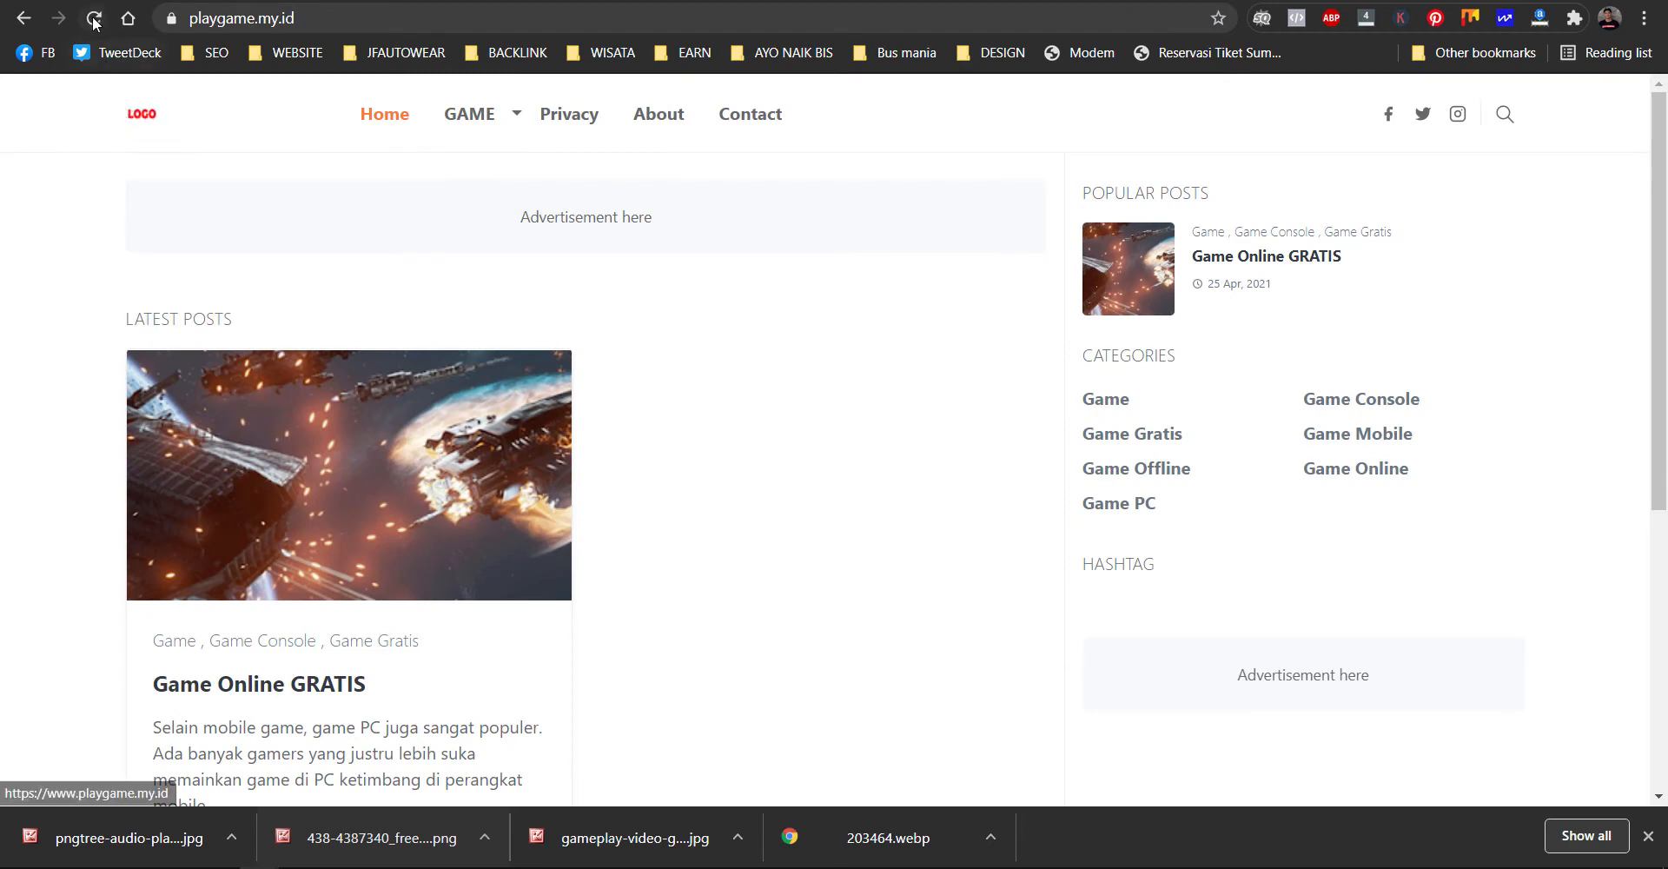
left_click(151, 106)
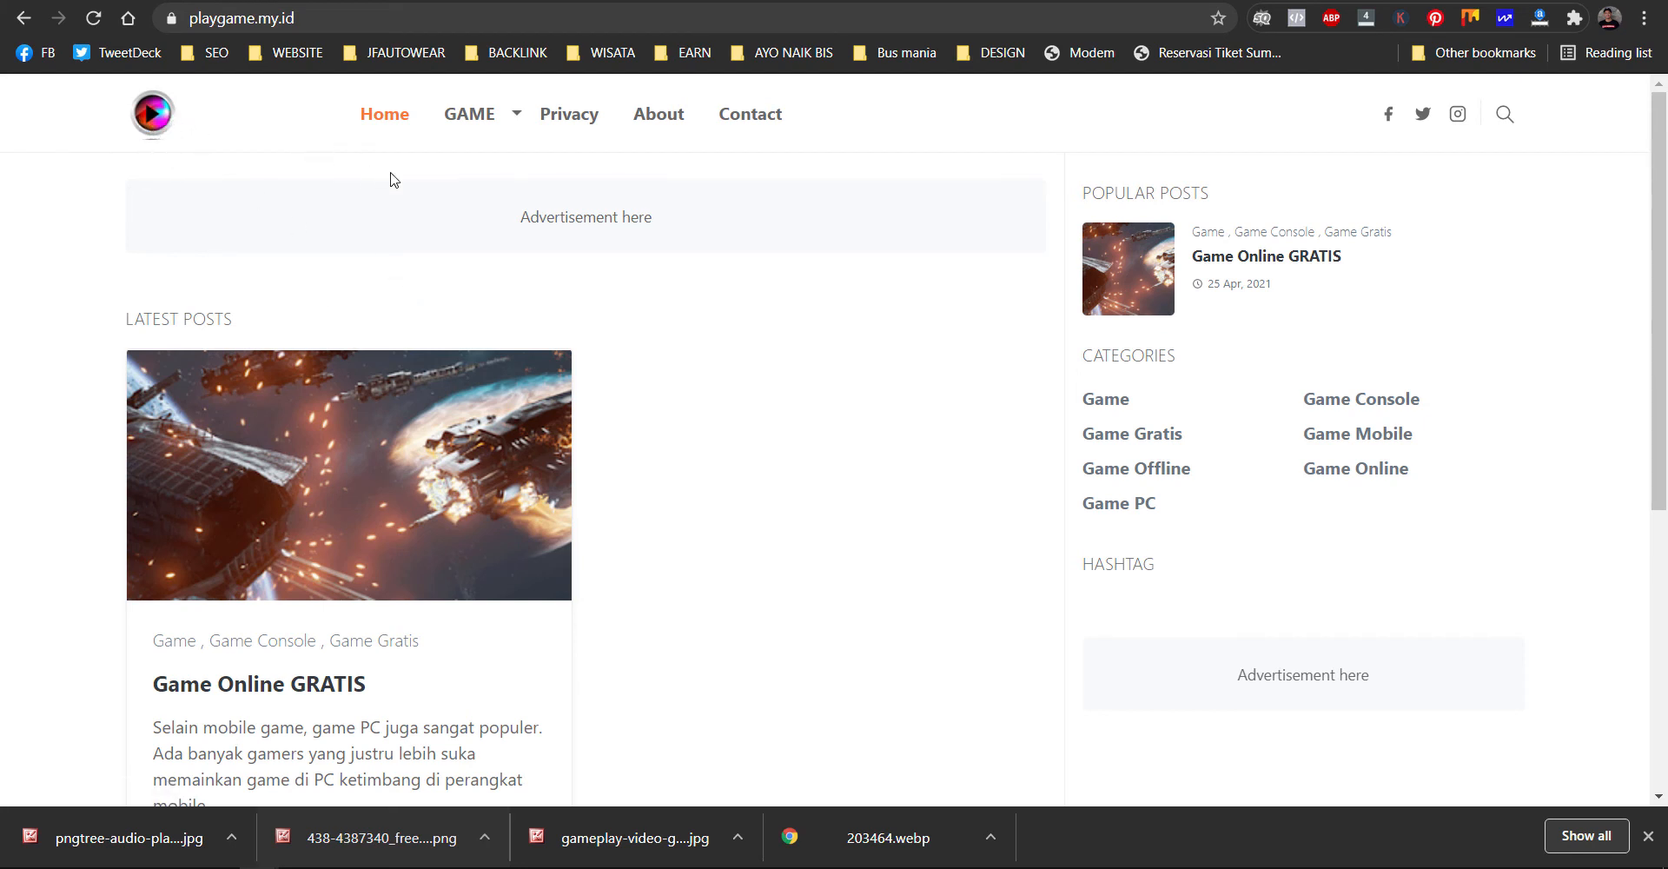
- Examine the homepage from header to footer, including the social media icons, and dismiss the browser's downloads bar
scroll(377, 178, "down", 3)
scroll(402, 205, "up", 3)
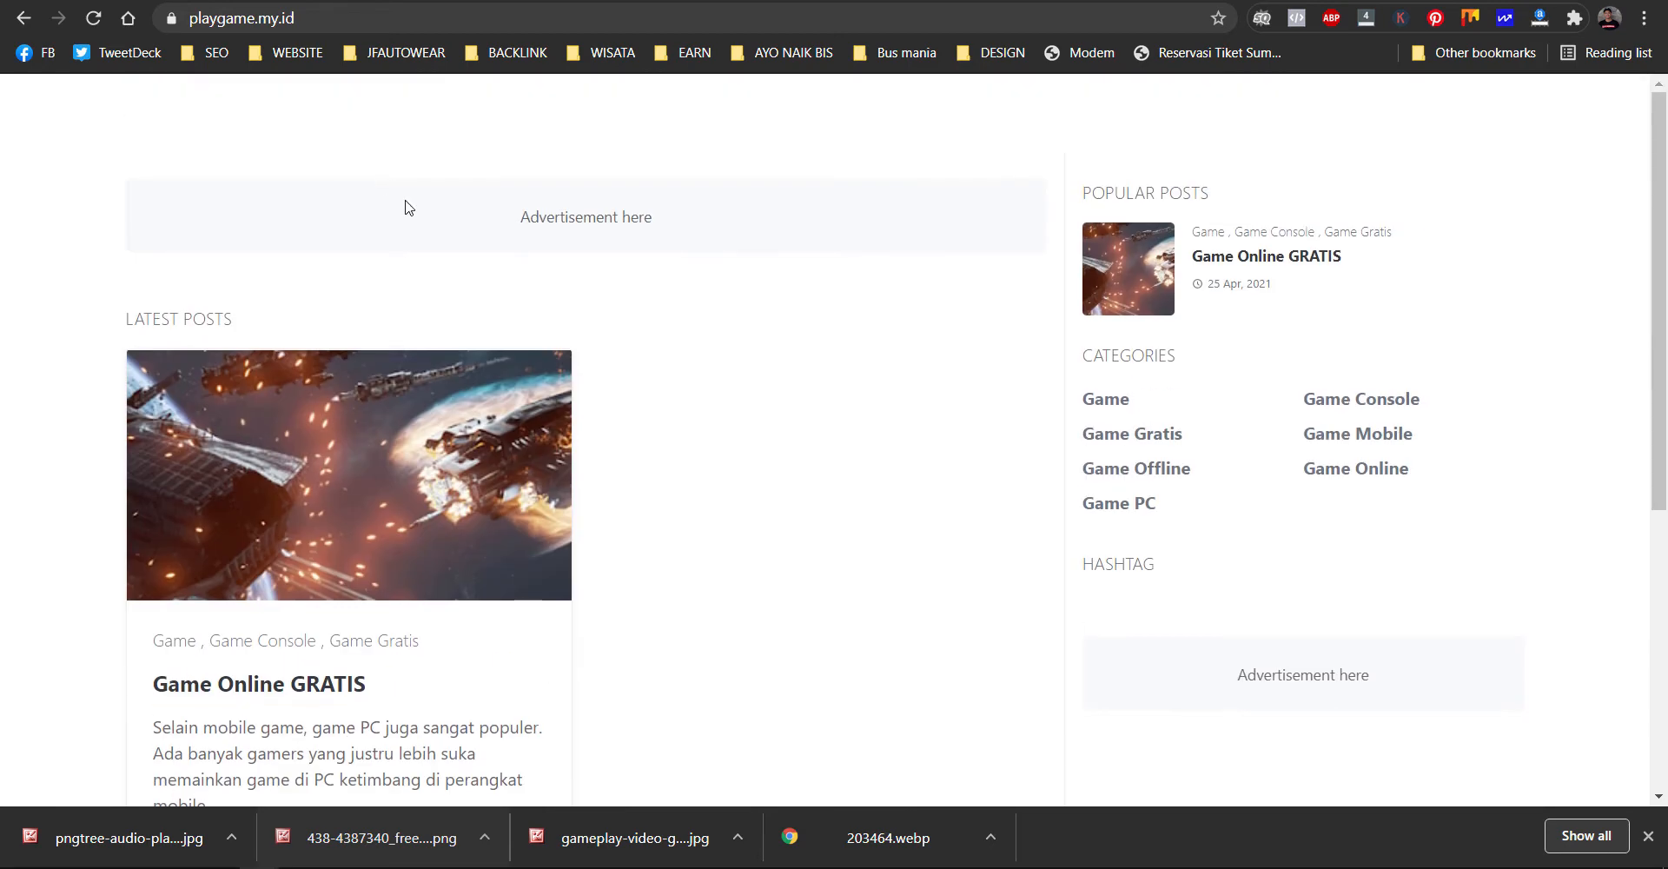
scroll(526, 280, "down", 3)
scroll(521, 275, "up", 5)
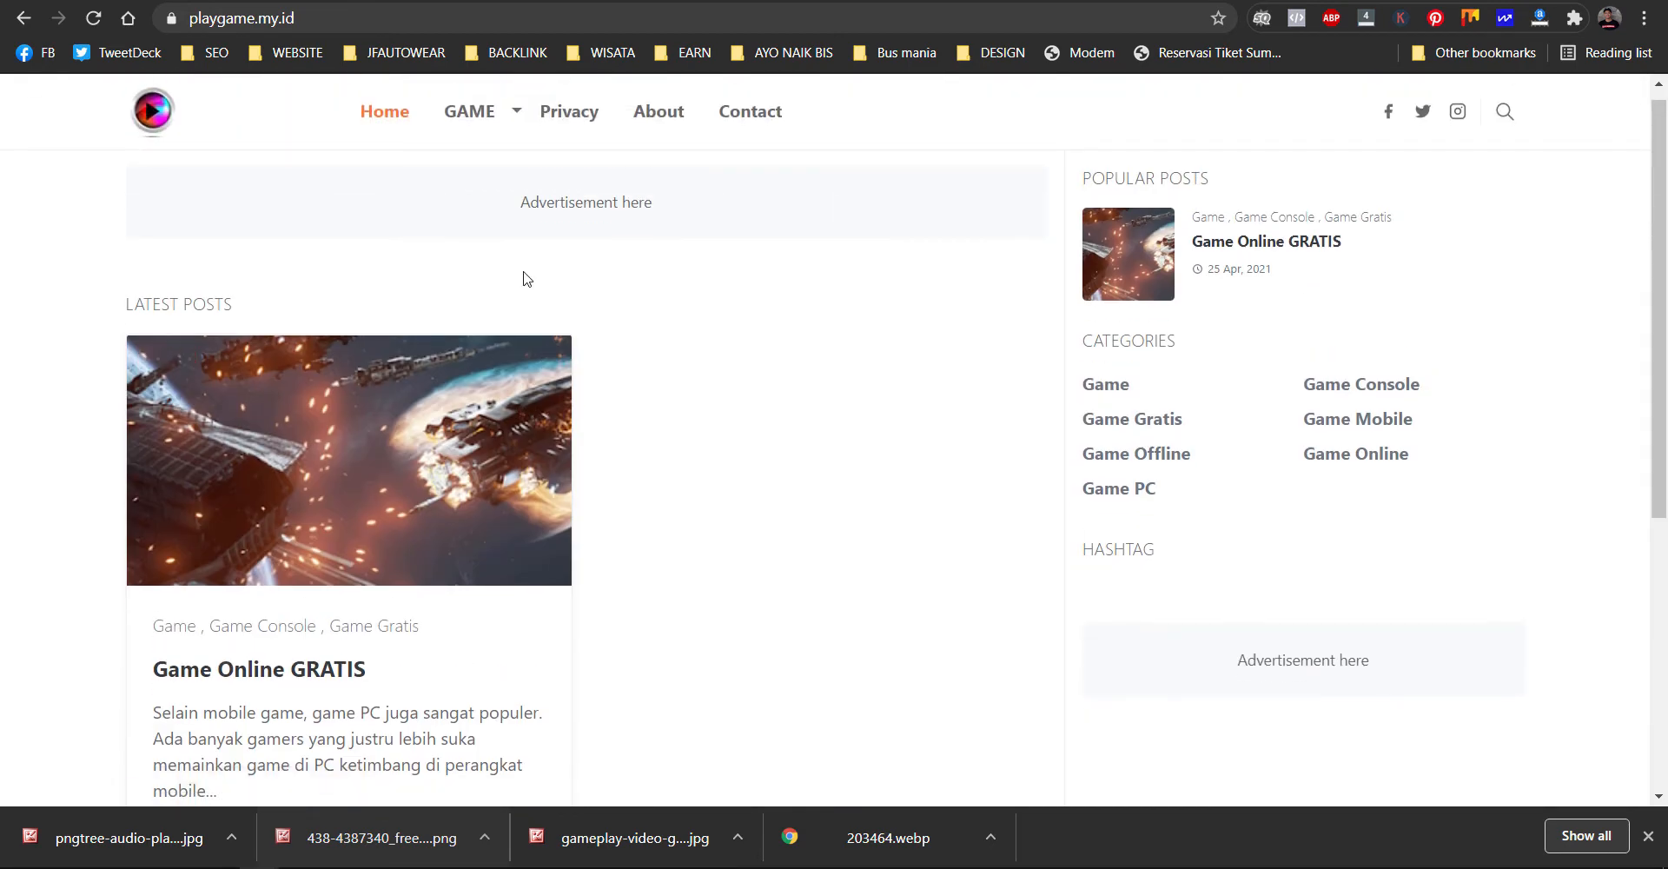
scroll(521, 275, "down", 5)
left_click(1649, 836)
scroll(722, 495, "up", 4)
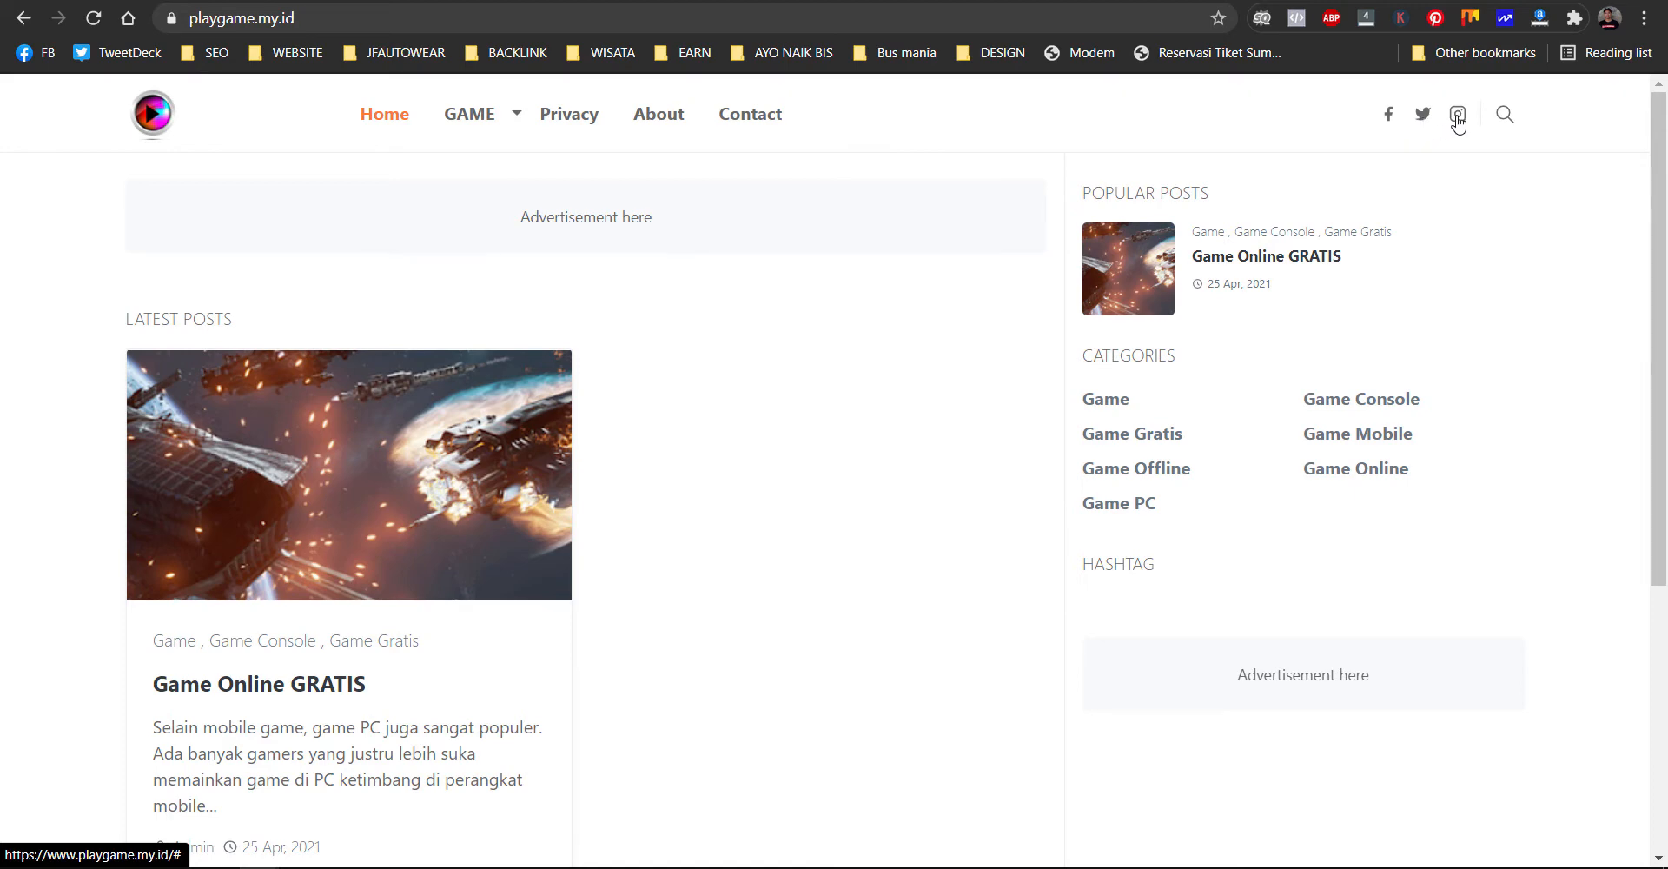
scroll(1177, 513, "down", 5)
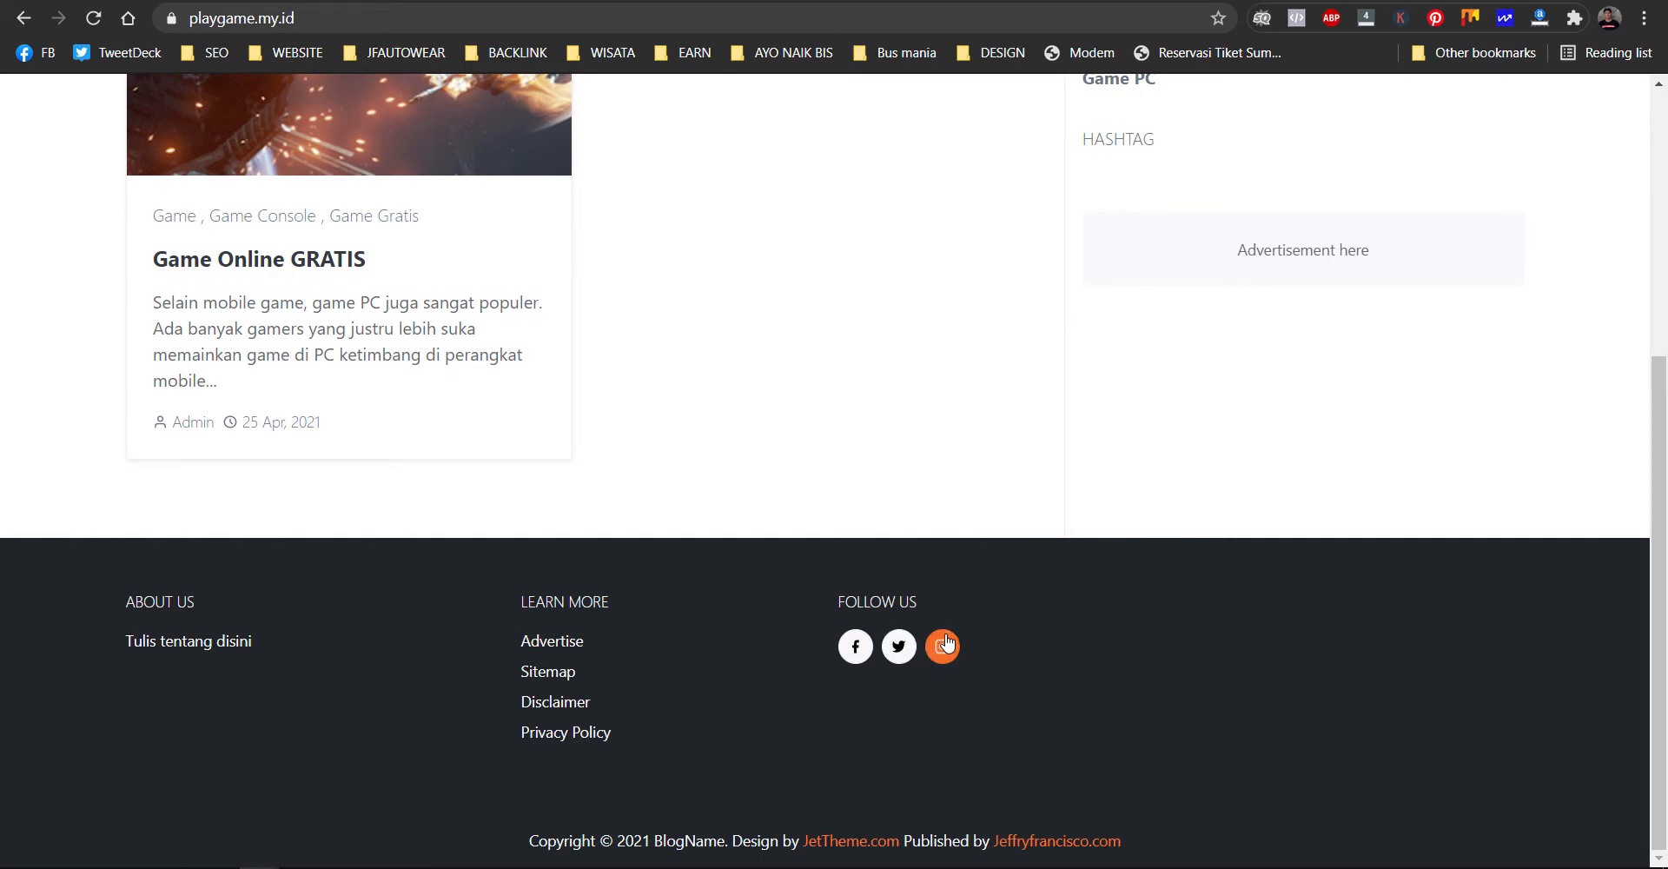
scroll(939, 643, "up", 5)
left_click(187, 2)
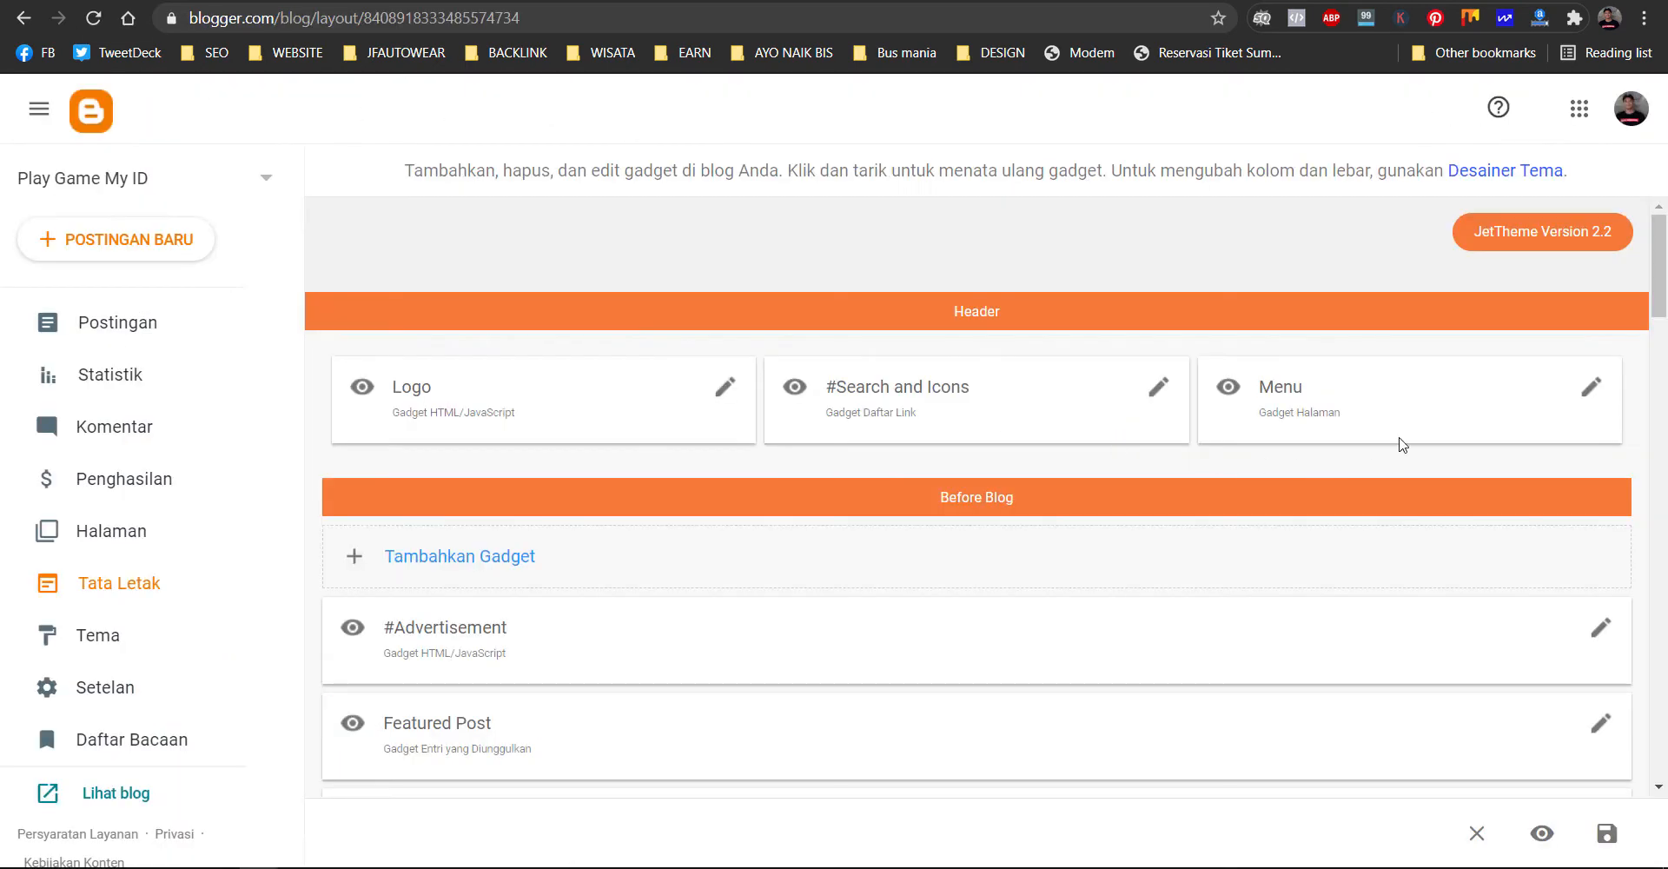
left_click(1159, 389)
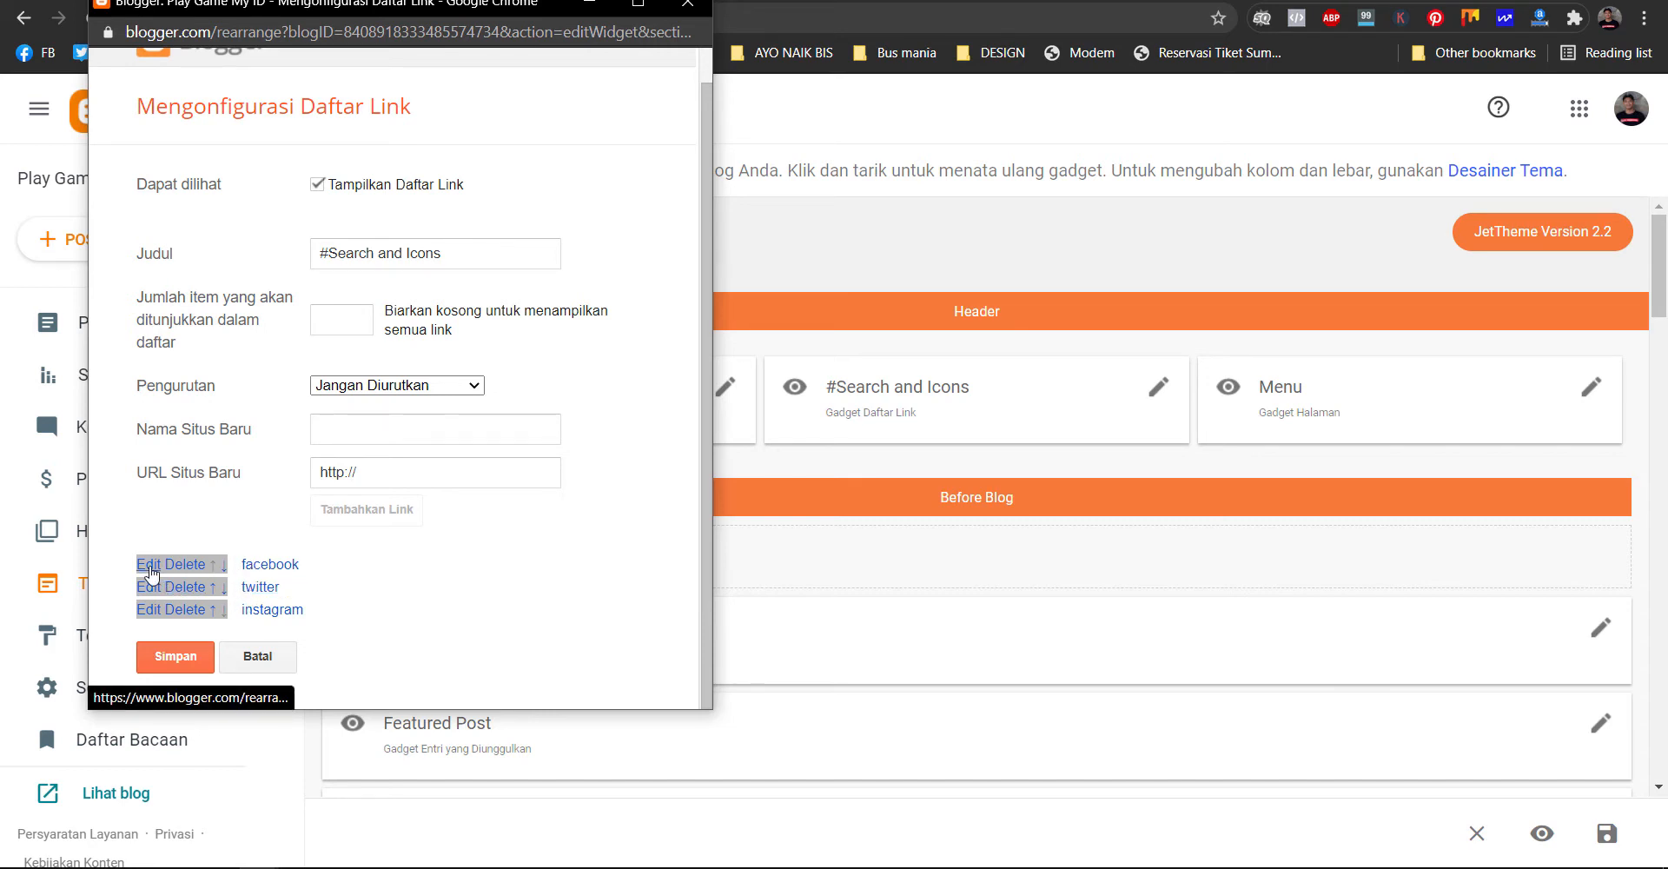
left_click(150, 572)
scroll(390, 565, "down", 1)
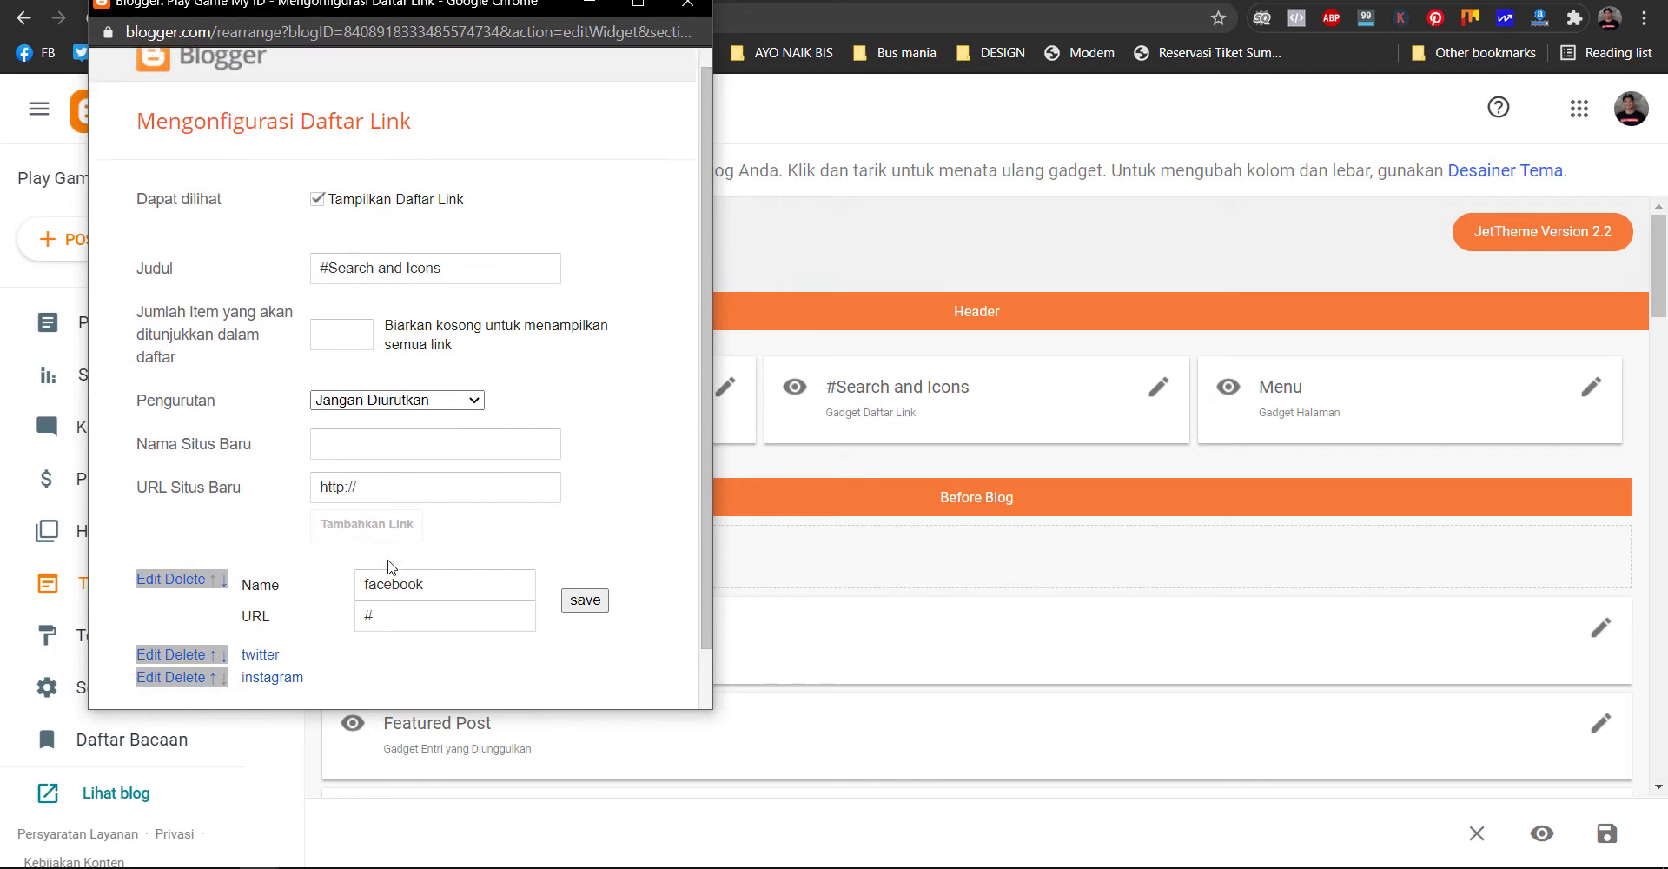
mouse_move(444, 524)
left_mouse_down()
mouse_move(326, 524)
mouse_move(444, 519)
left_mouse_up()
left_click(410, 517)
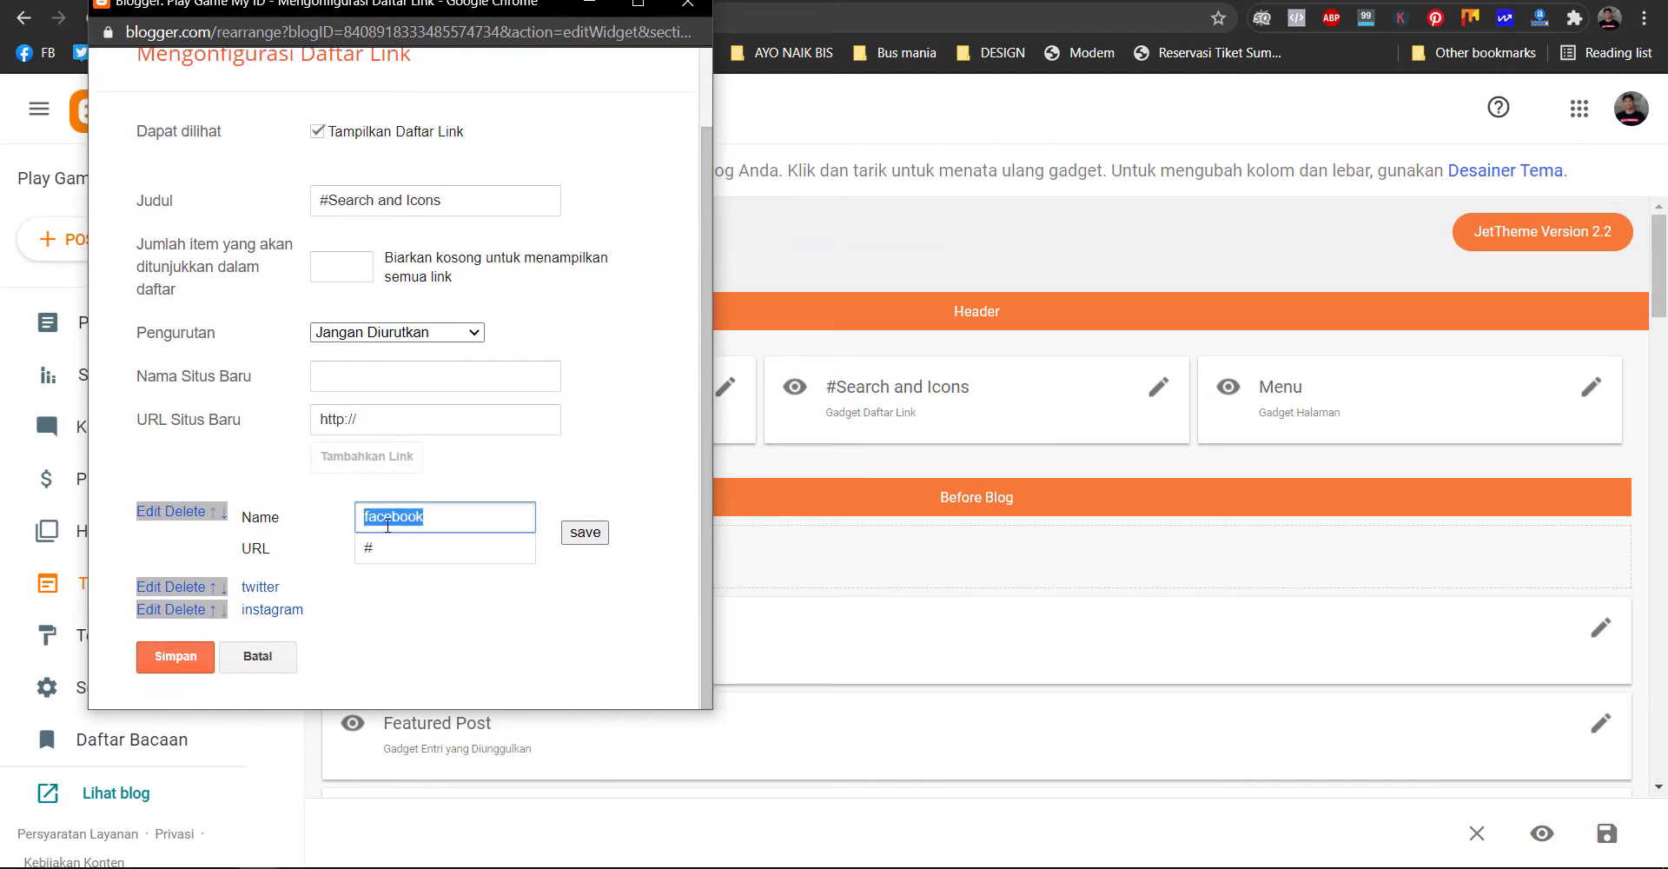
left_click(366, 520)
left_click(387, 551)
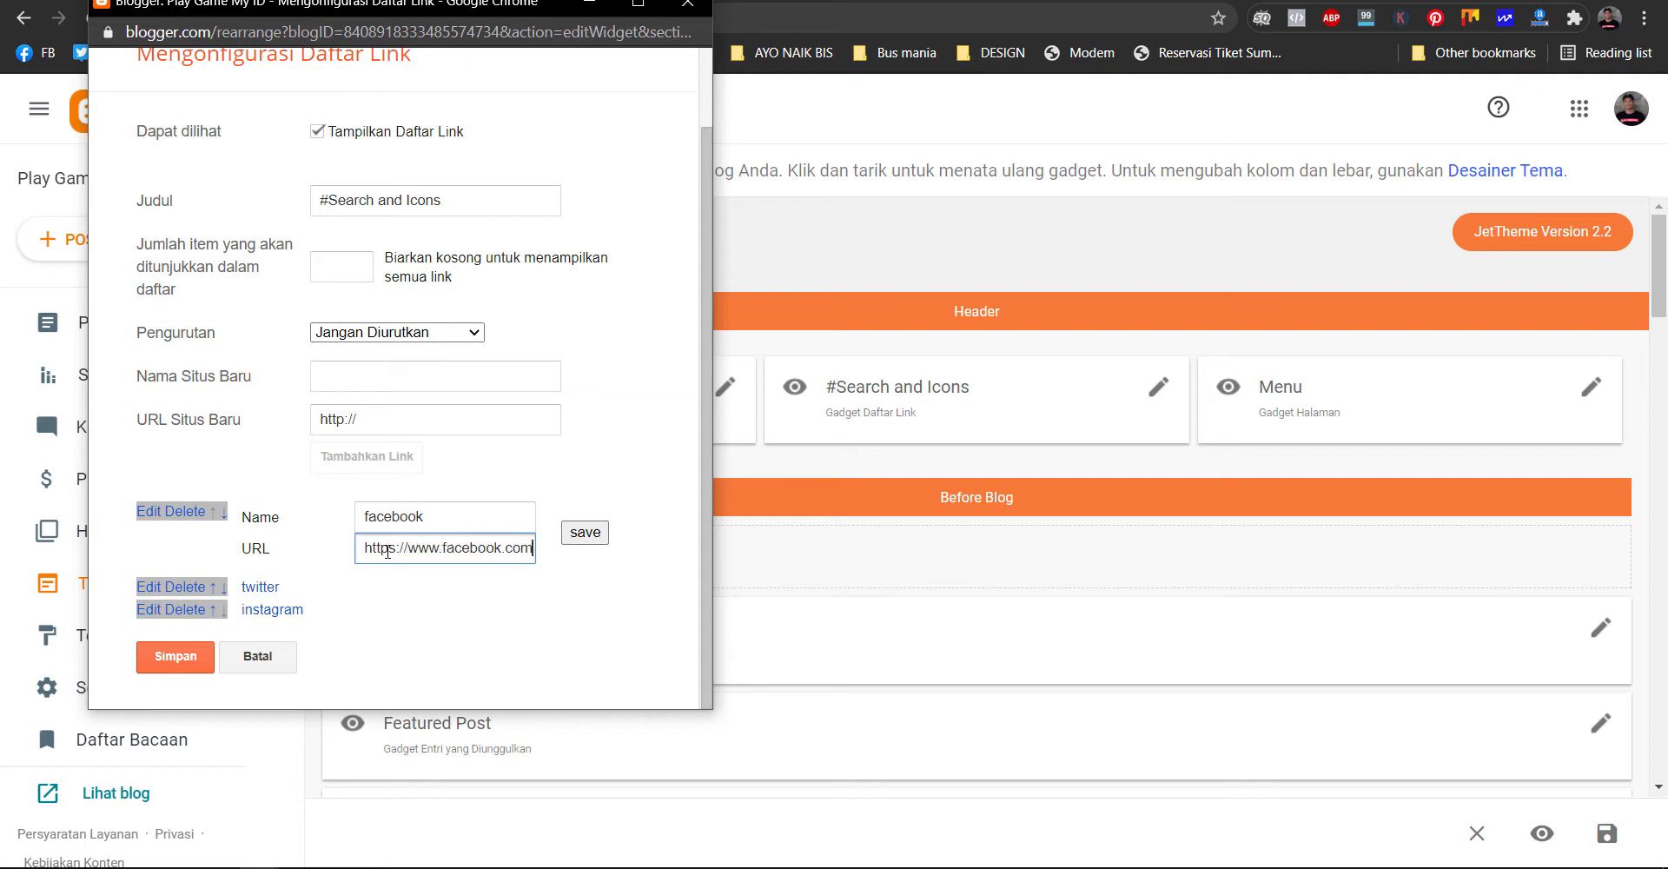
type("/")
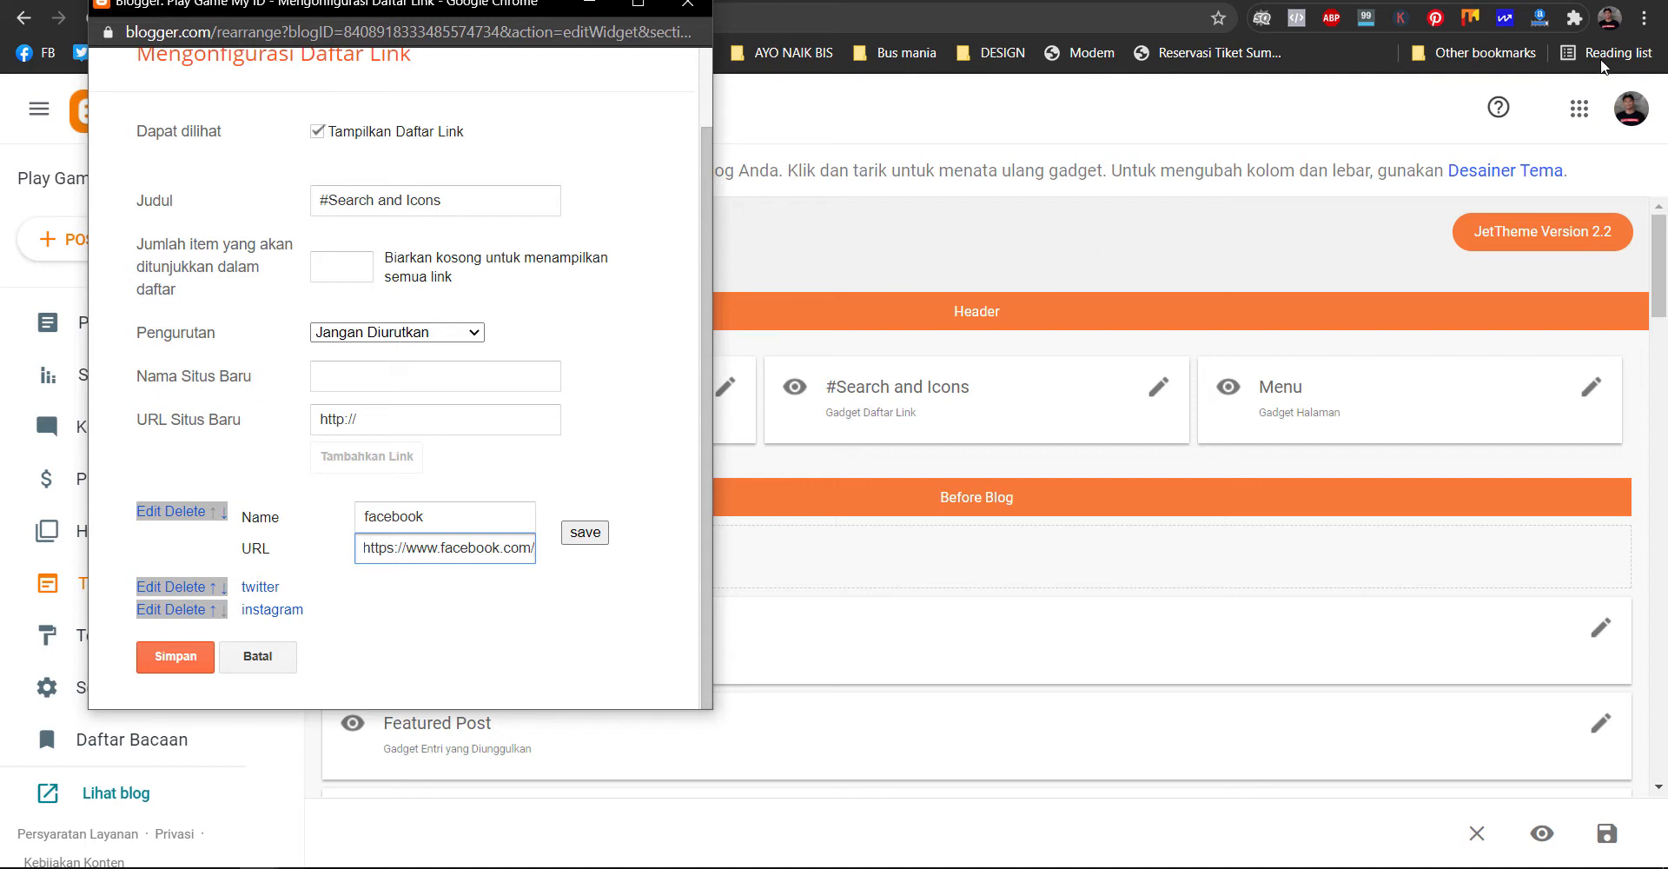
- Open Facebook in a new tab, go to the managed pages, and search for Gamer Indonesia
key("ctrl+t")
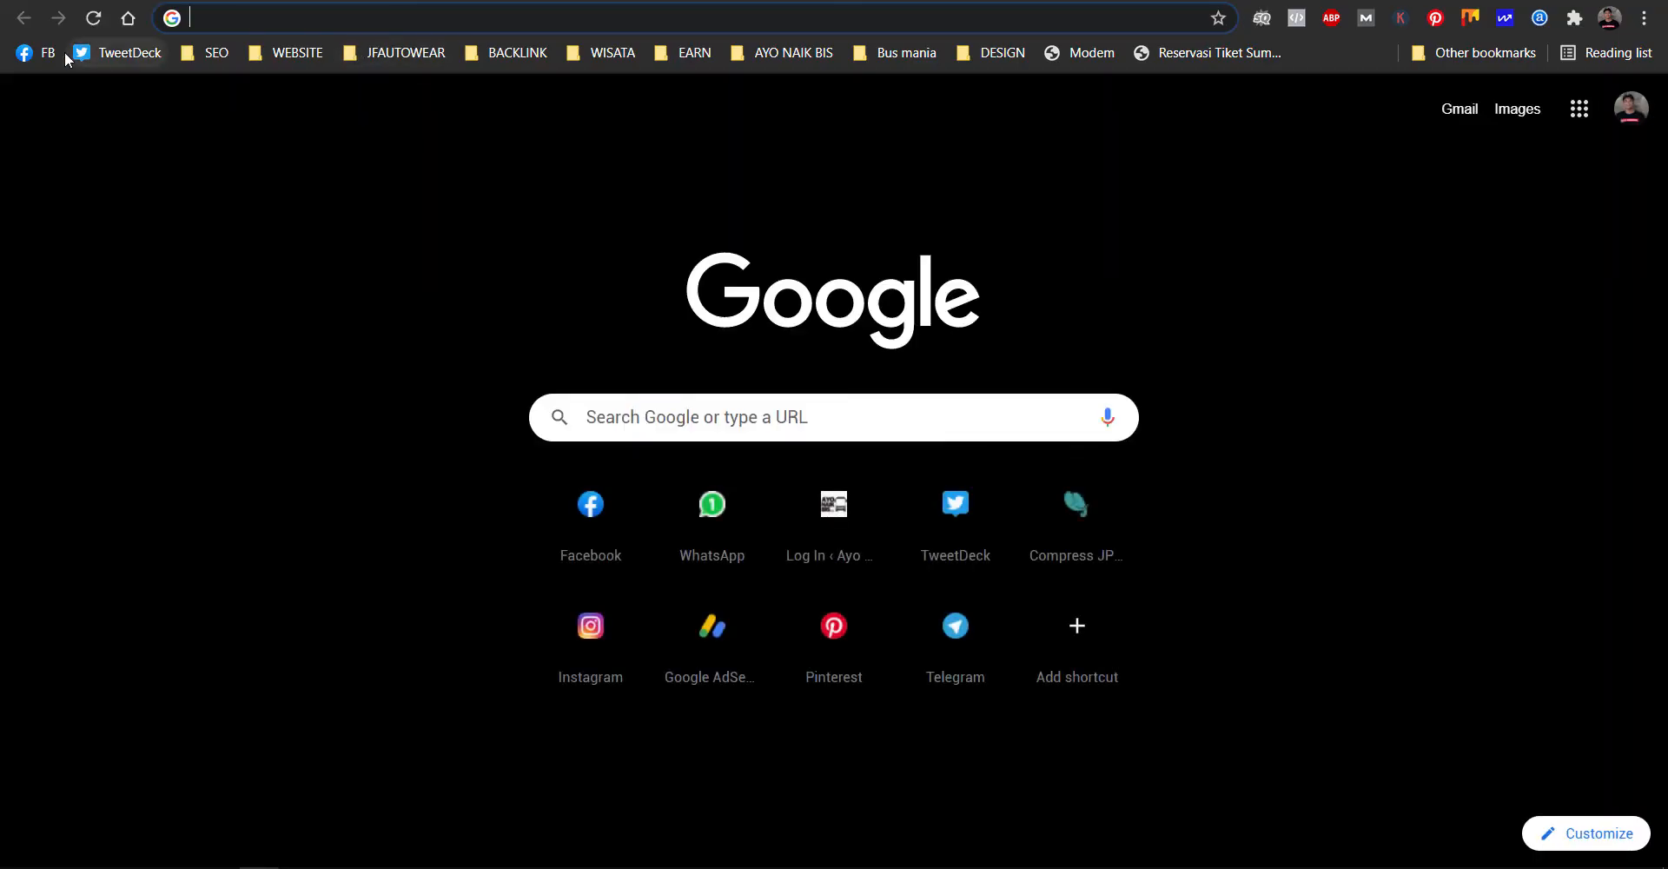
left_click(44, 53)
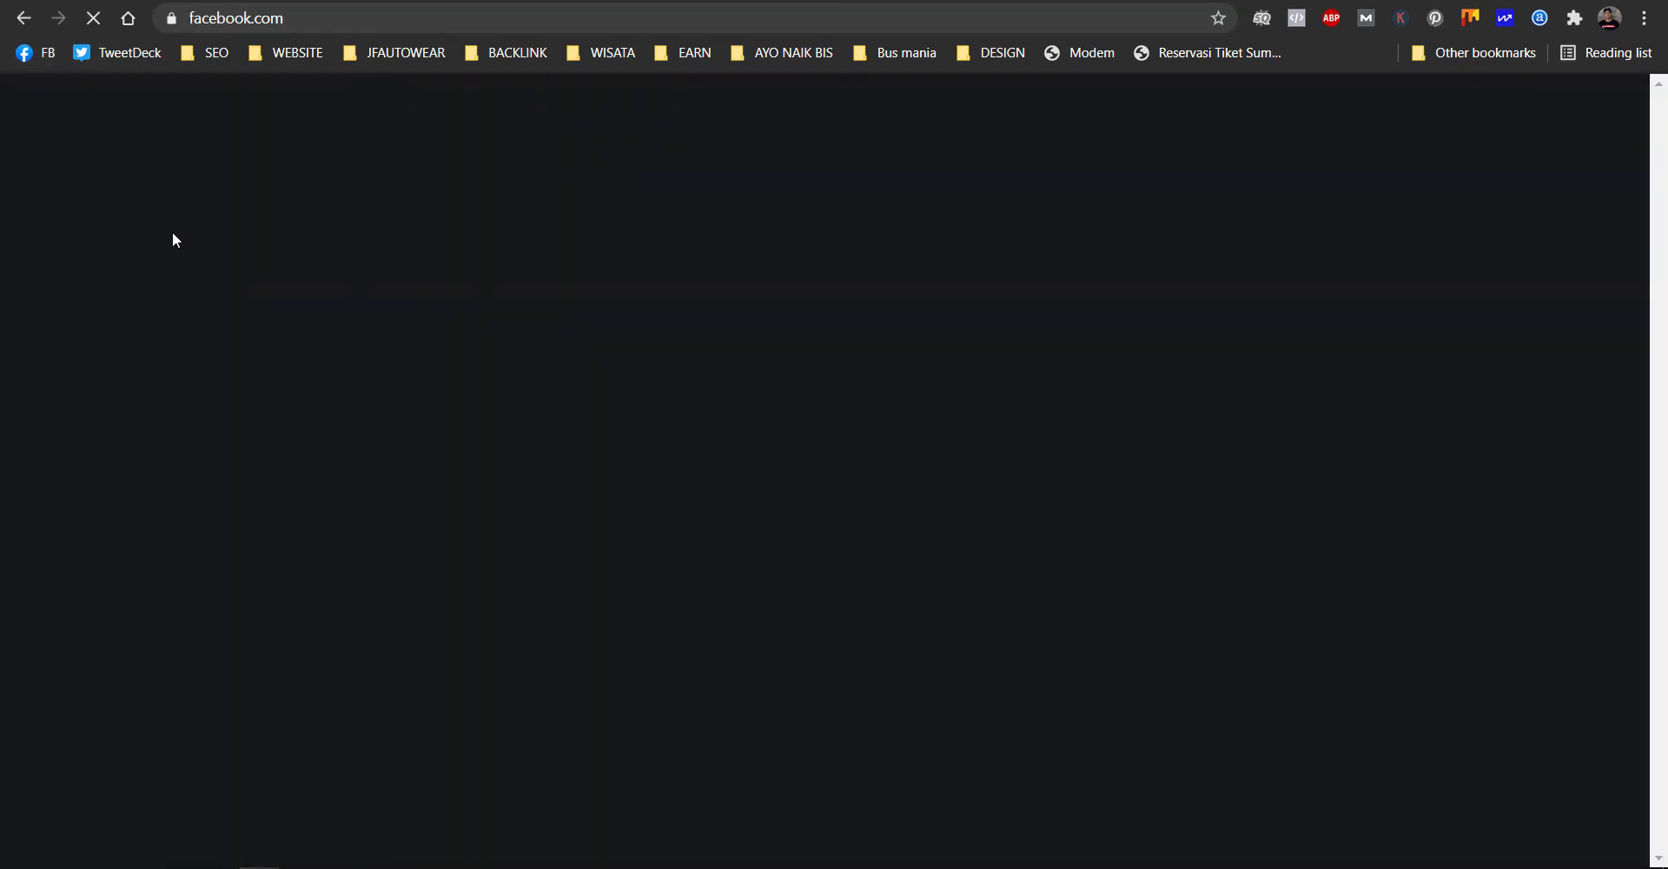
scroll(304, 388, "down", 1)
scroll(298, 388, "up", 1)
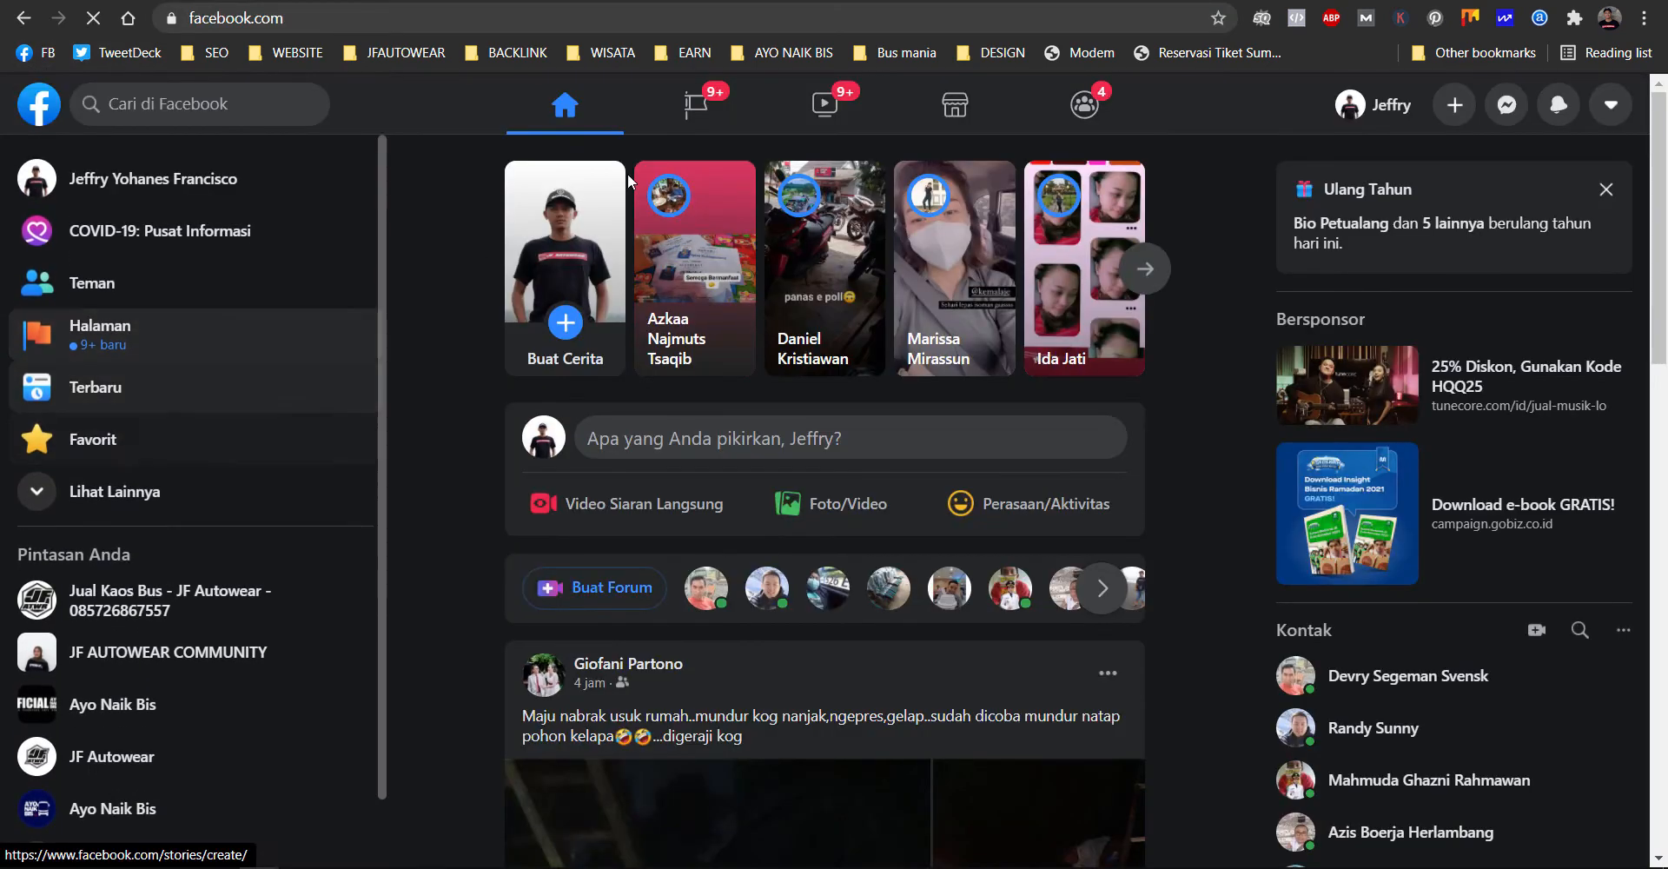
left_click(703, 111)
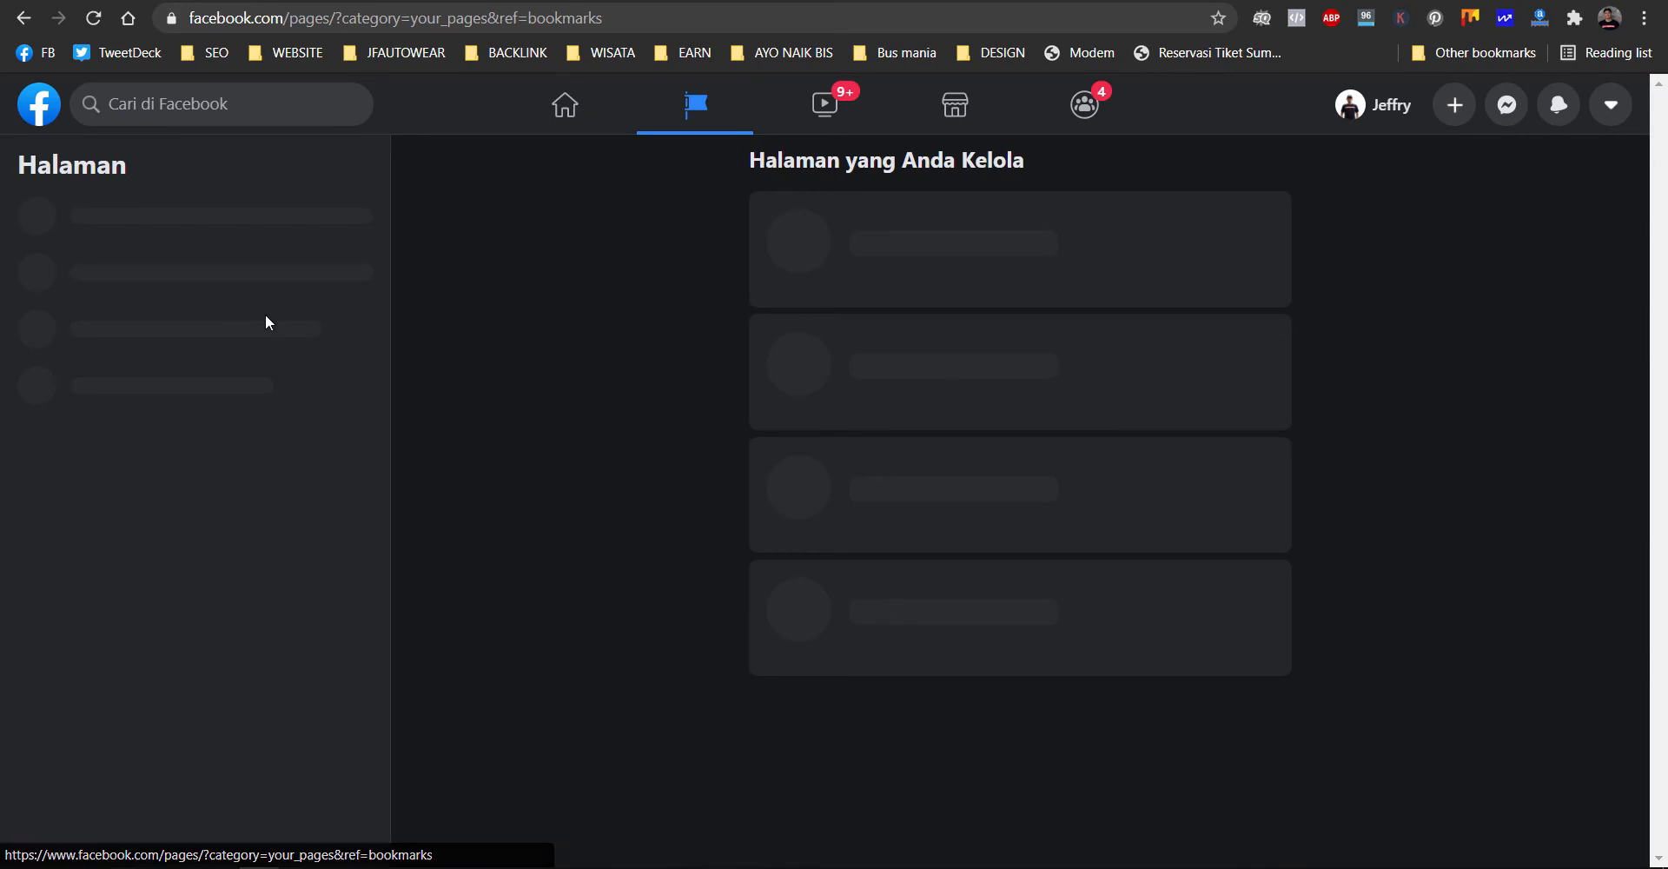
left_click(180, 105)
type("game")
key("BackSpace")
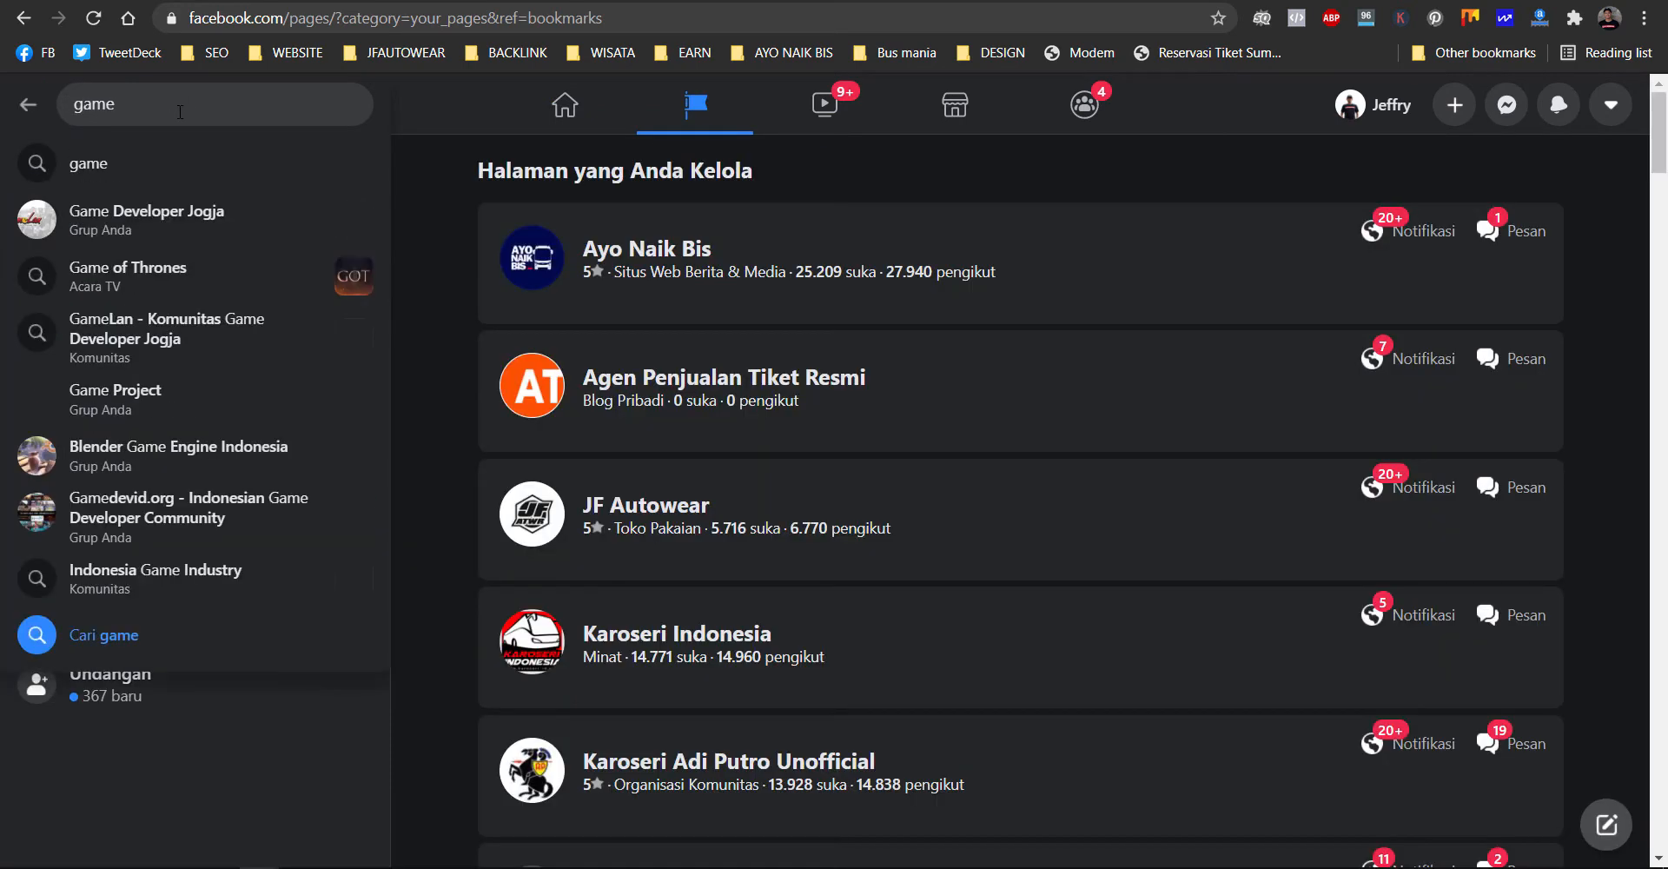
left_click(212, 174)
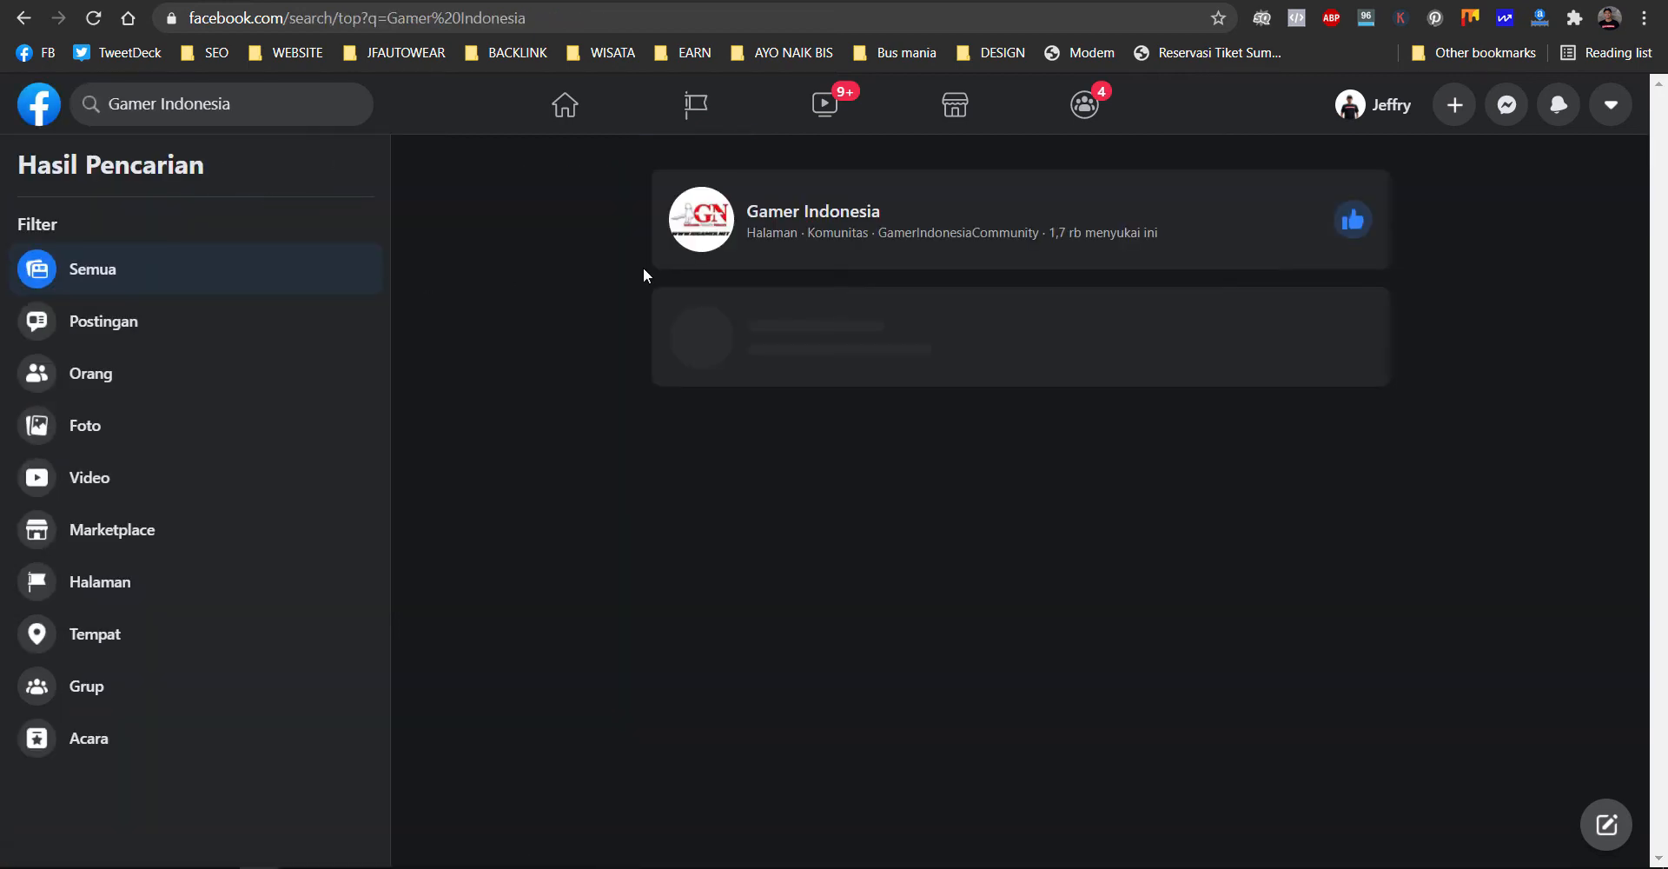
- Open the Gamer Indonesia page from the search results and copy its web address
left_click(821, 215)
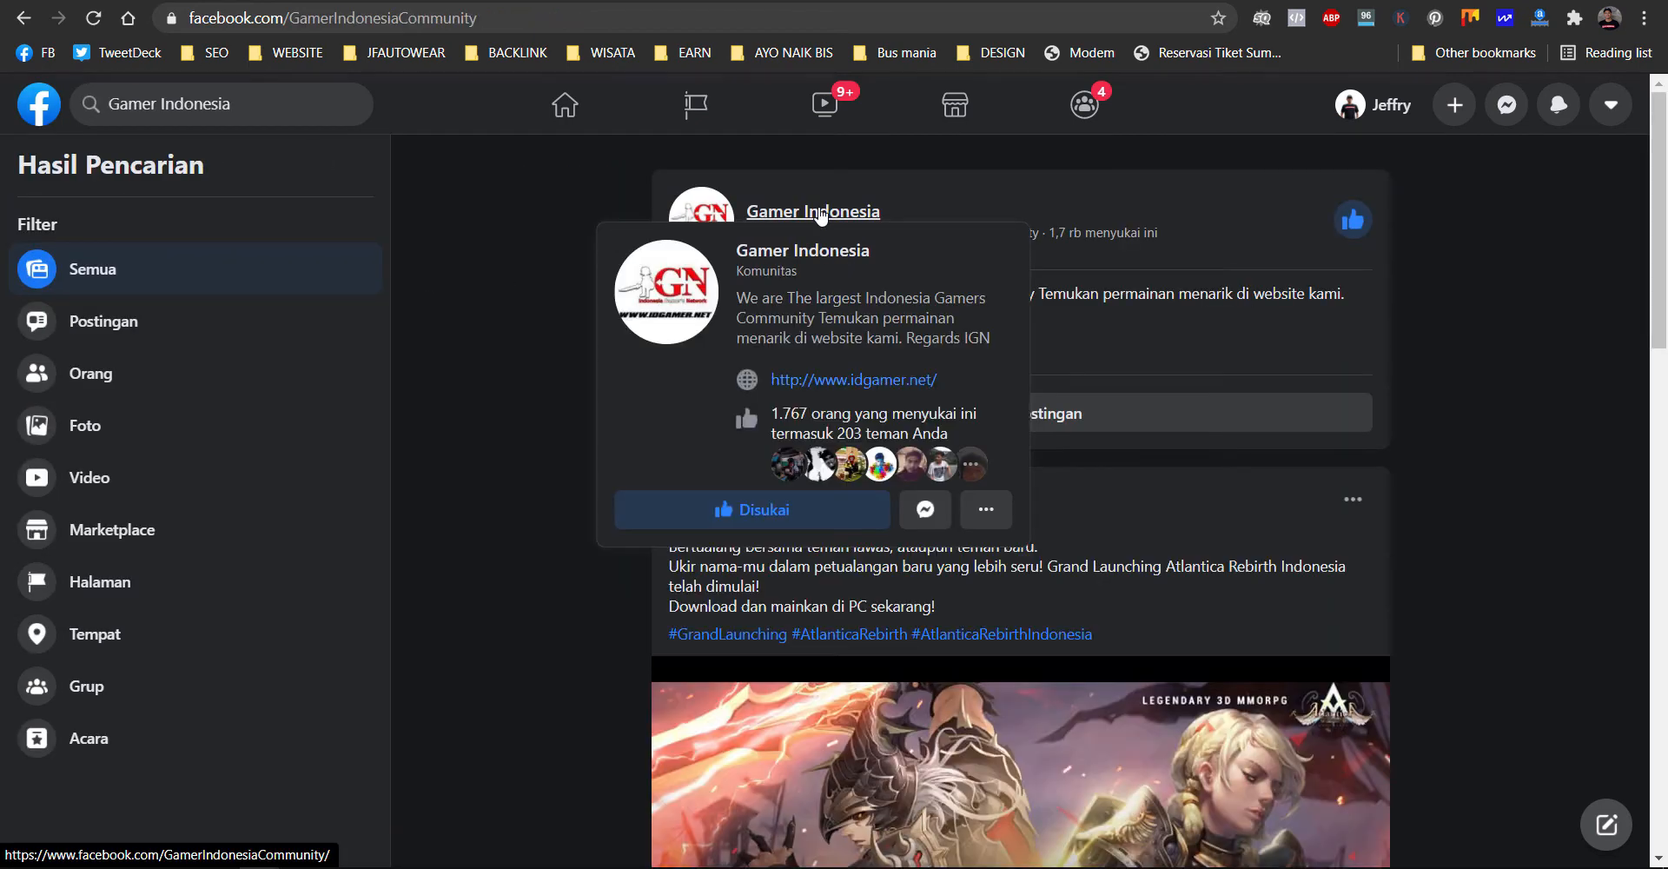
left_click(822, 214)
left_click(285, 23)
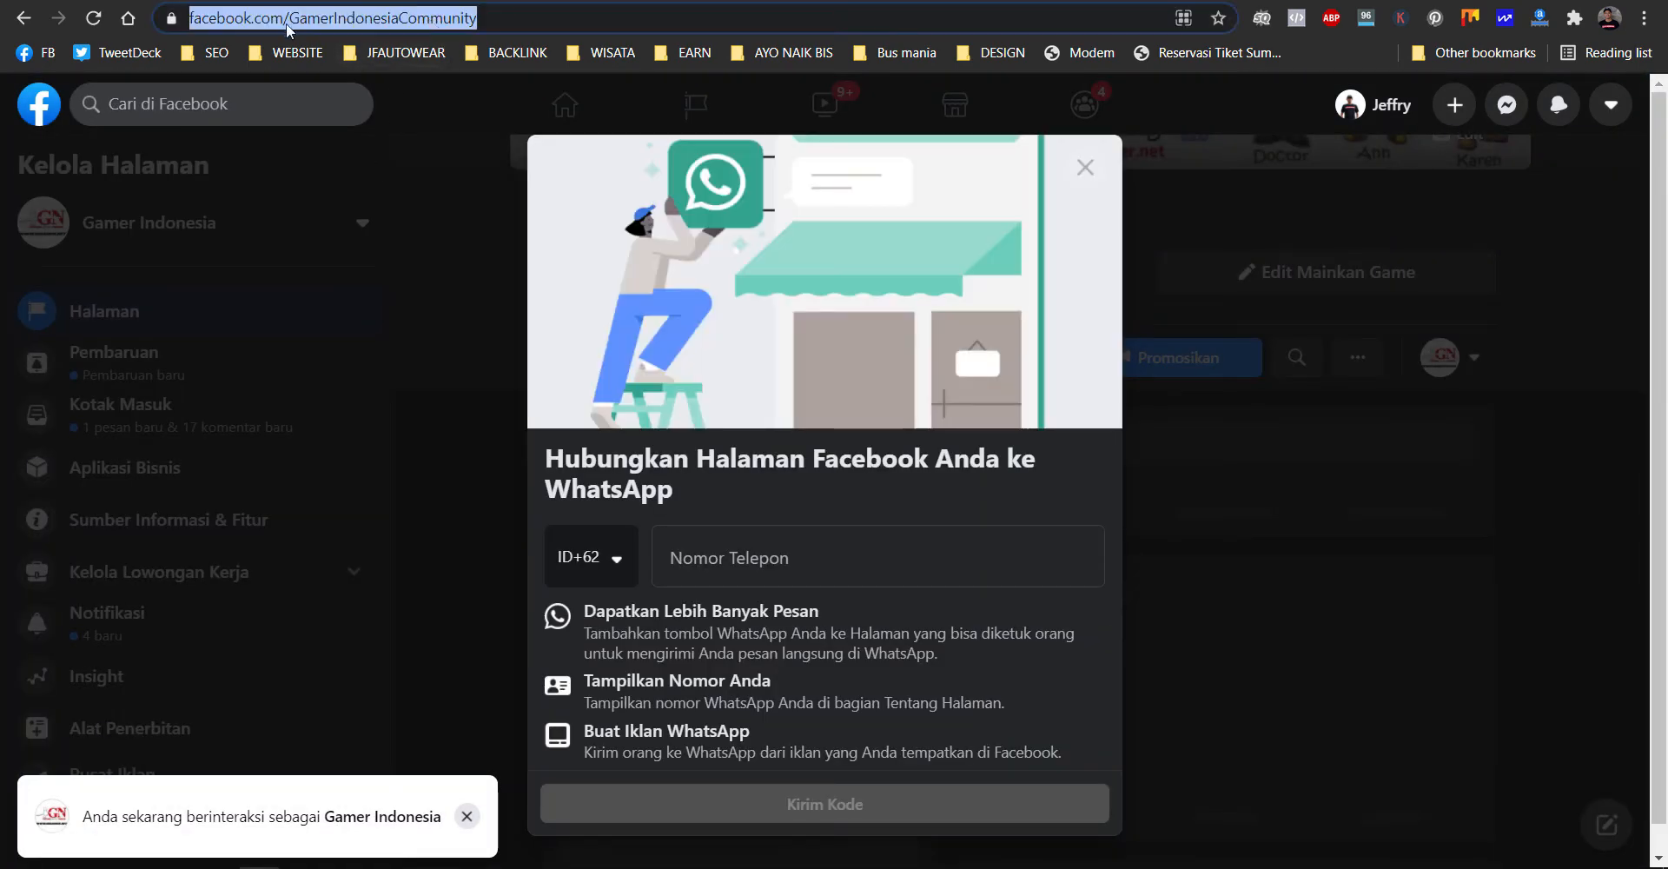
right_click(417, 21)
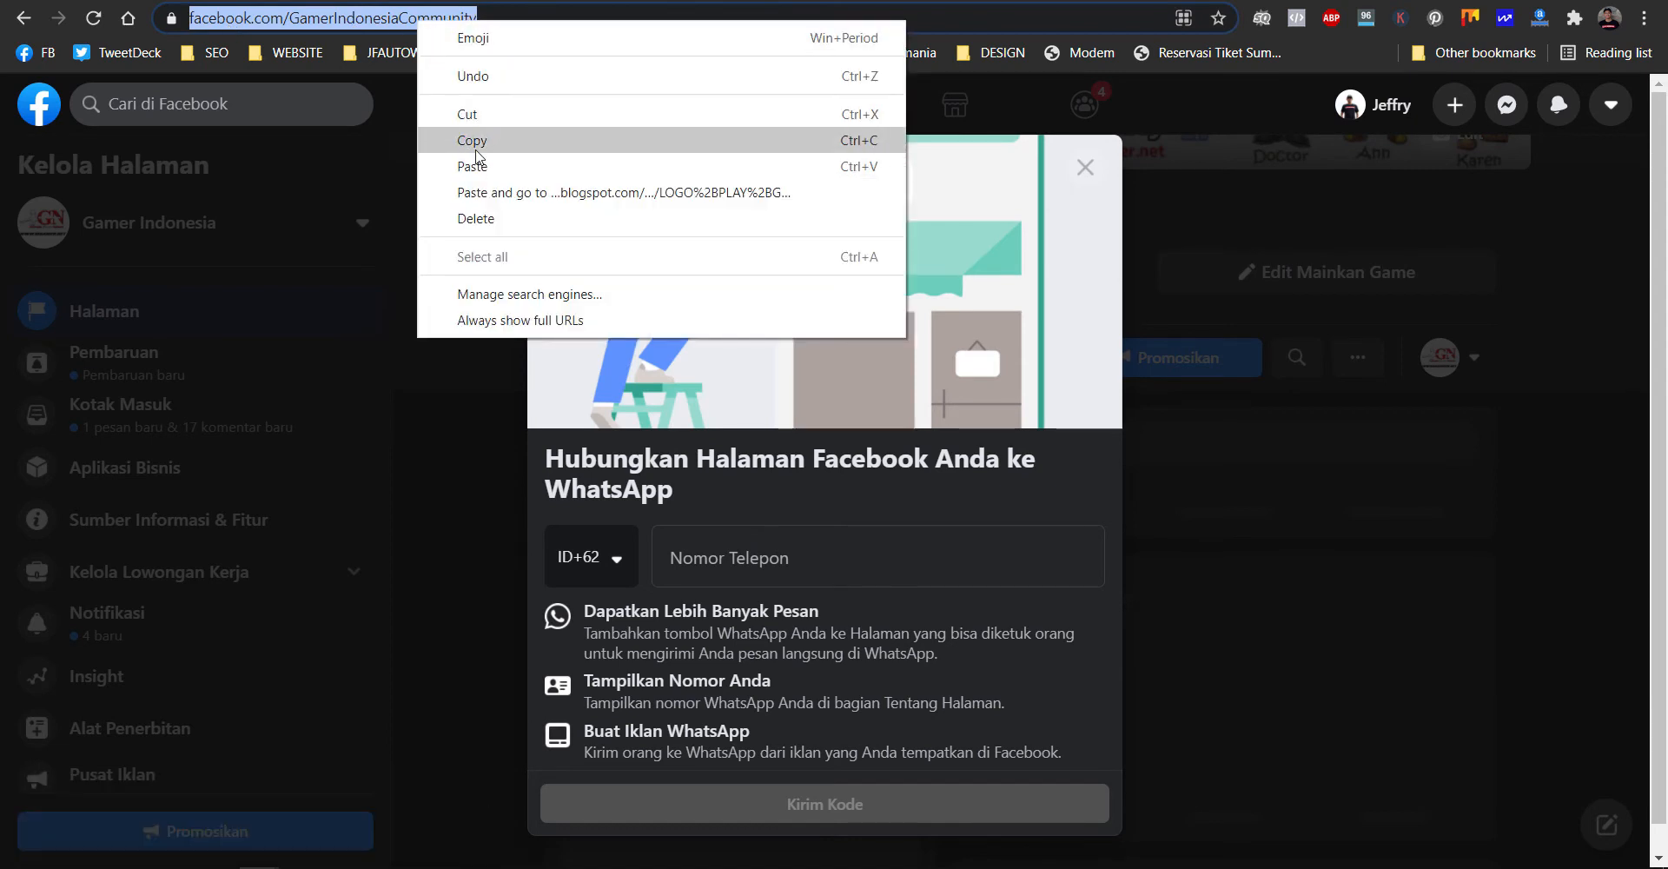
left_click(475, 146)
- Return to the #Search and Icons gadget window, replace the facebook link's URL with the copied GamerIndonesiaCommunity address, and save the link
left_click(81, 0)
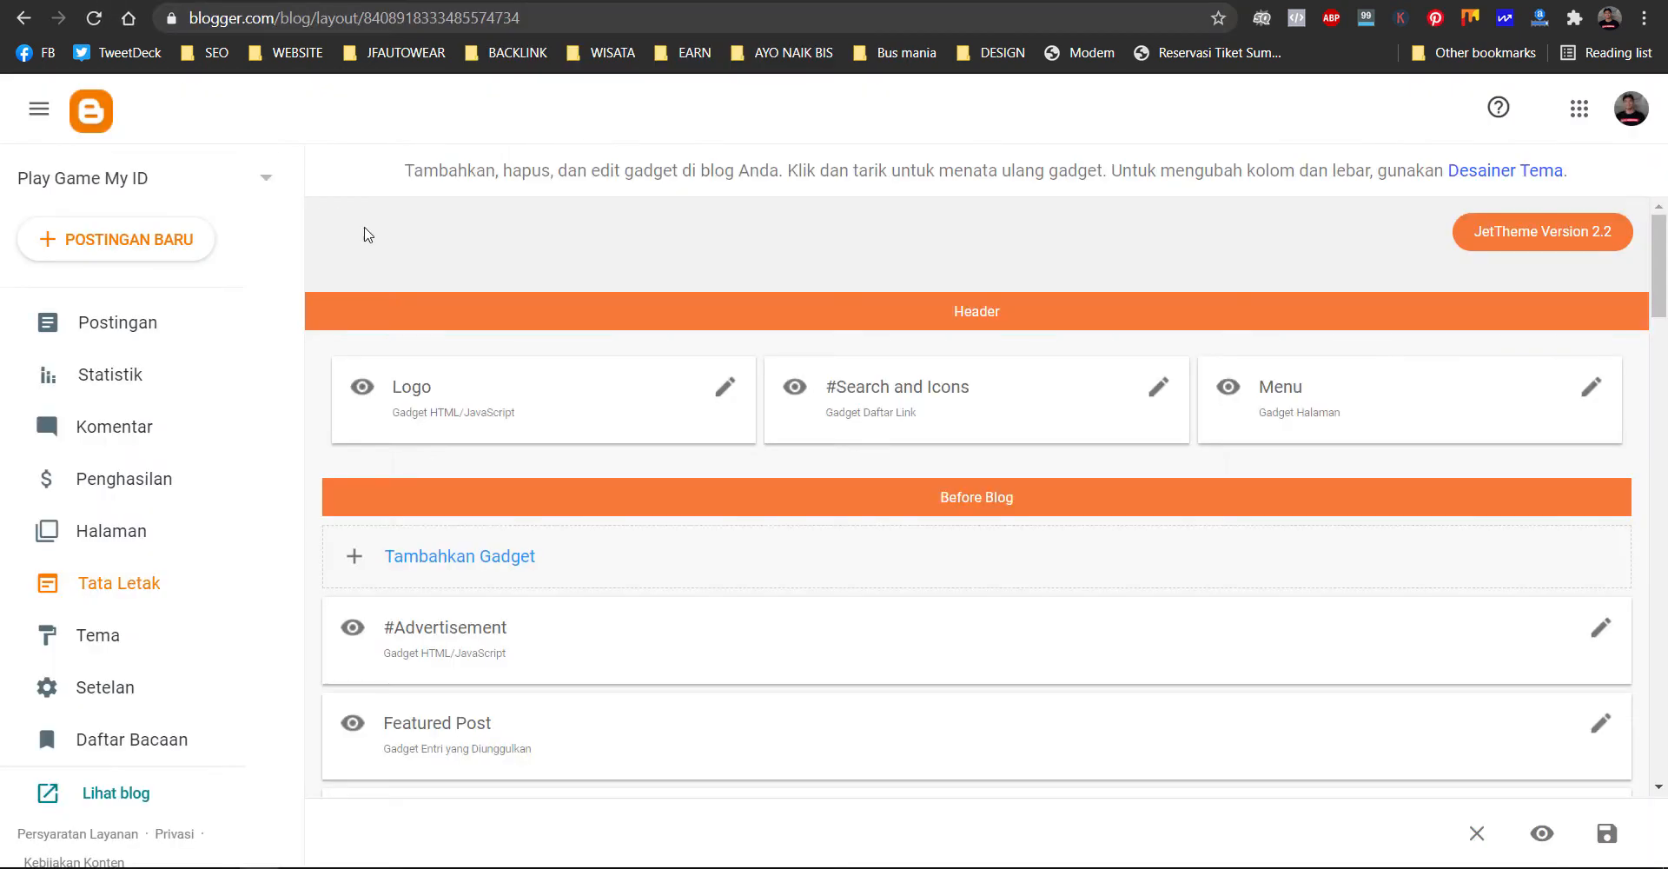
mouse_move(367, 807)
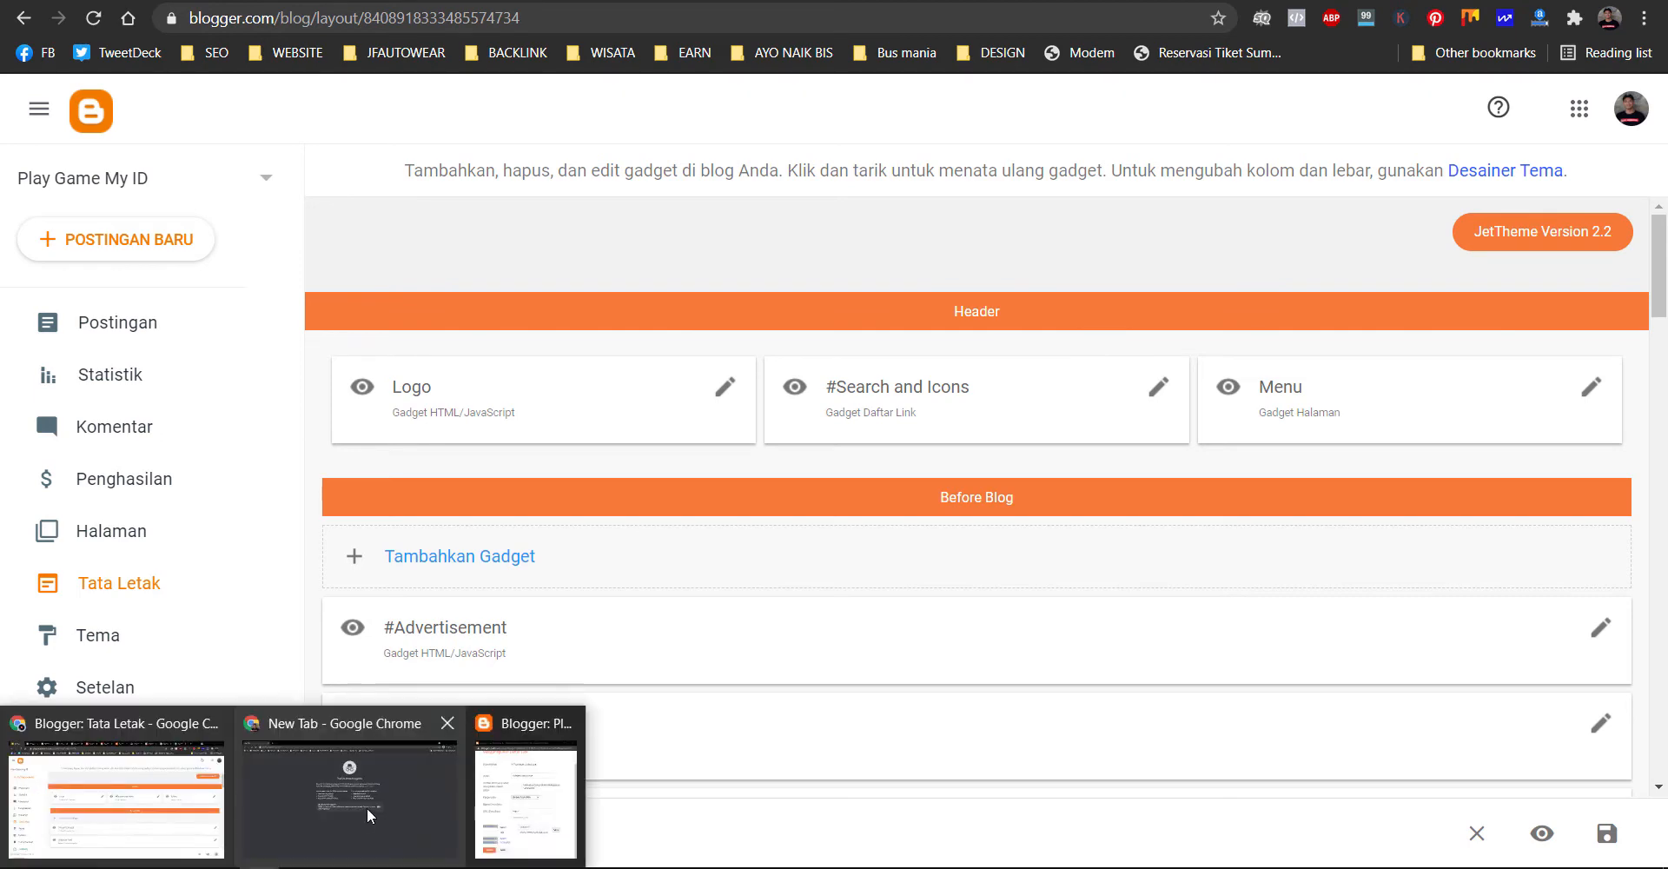
left_click(527, 787)
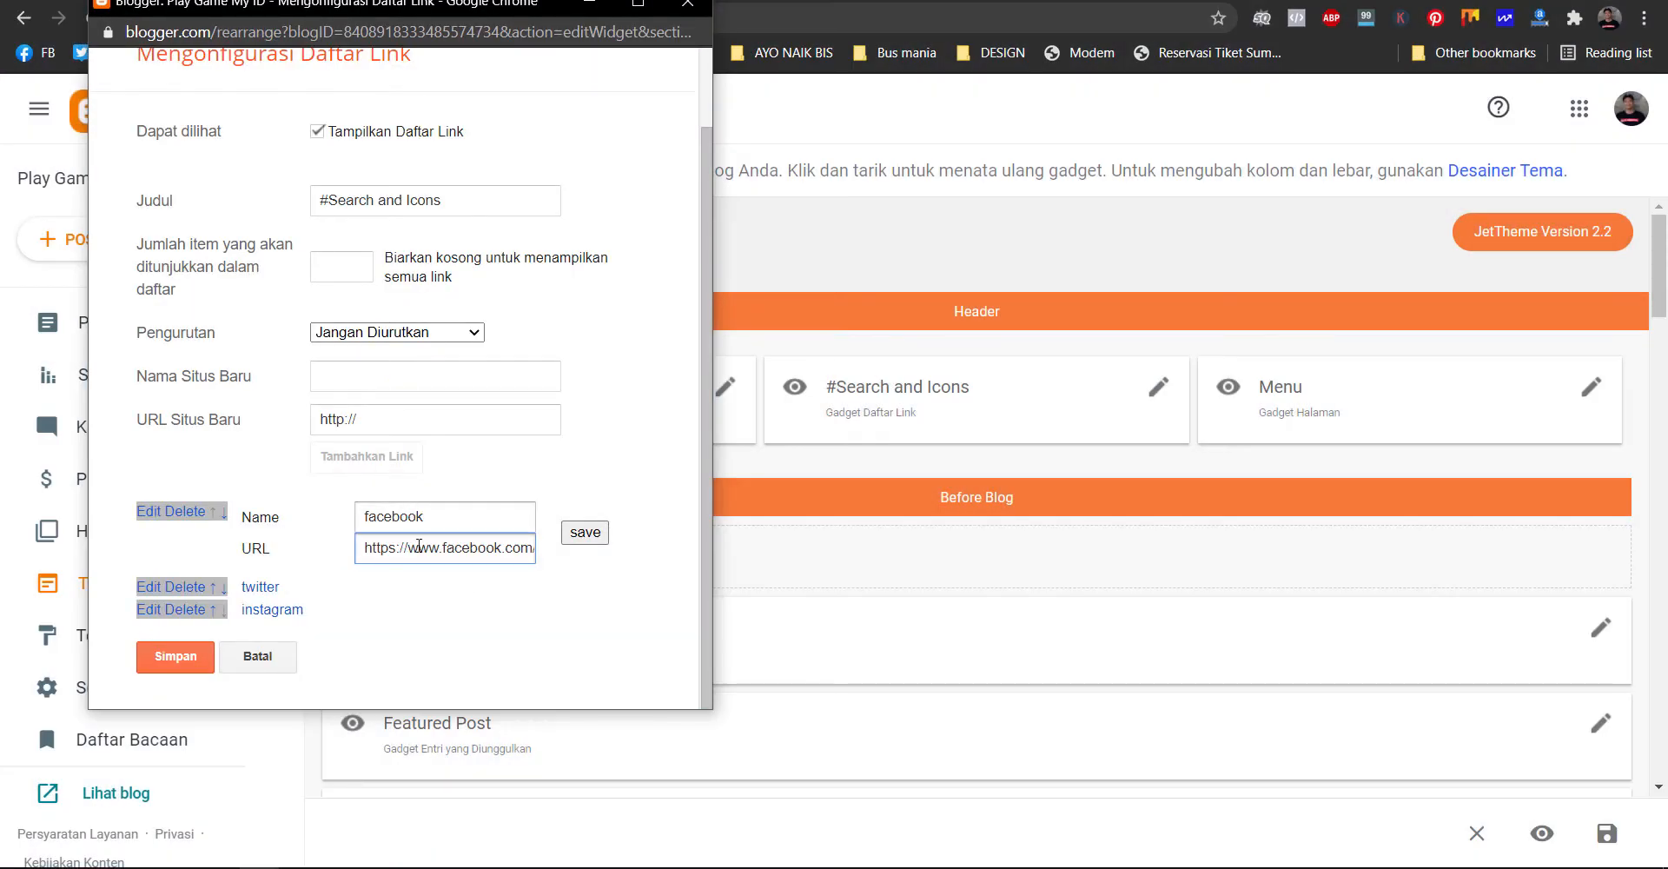
triple_click(419, 551)
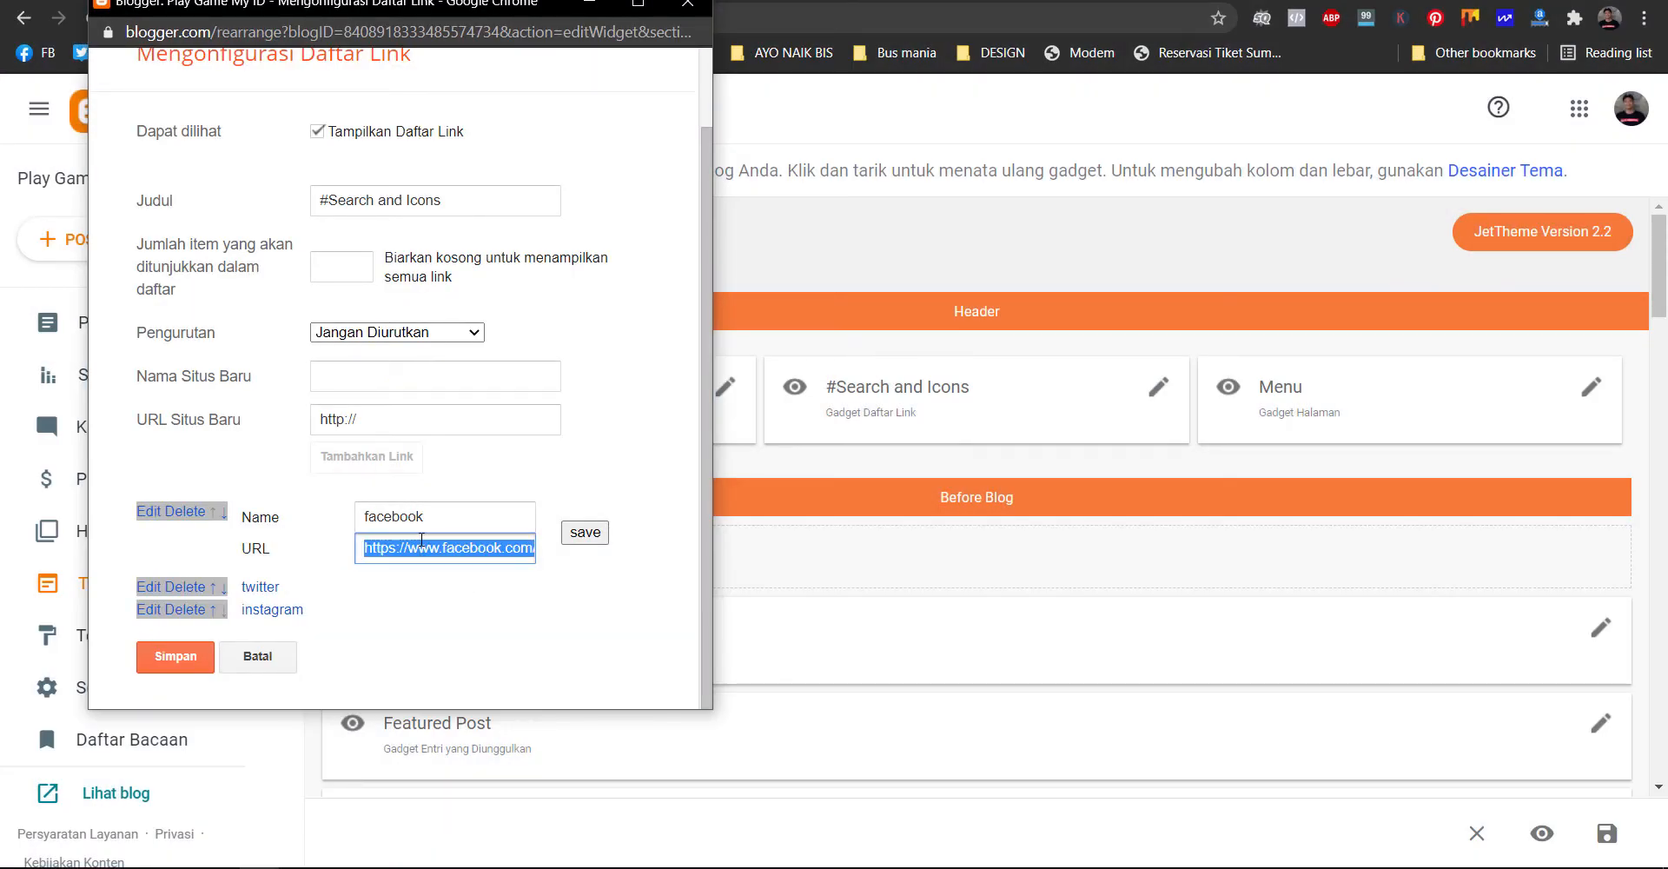
key("ctrl+v")
left_click(588, 534)
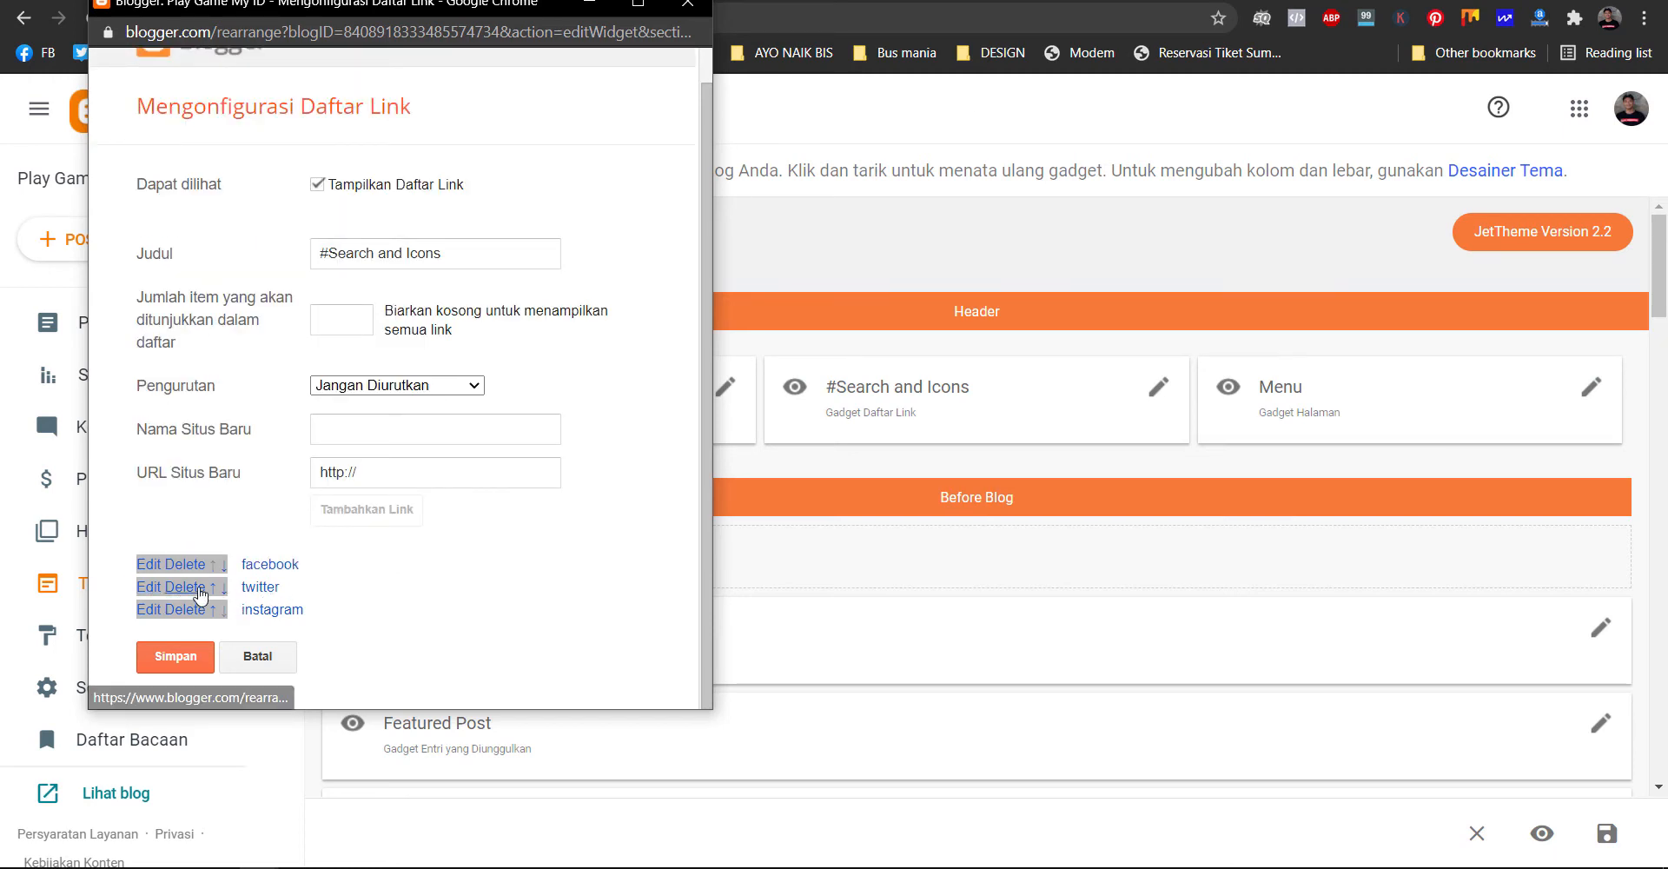
- Delete the twitter and instagram links from the #Search and Icons gadget and save the gadget
left_click(188, 587)
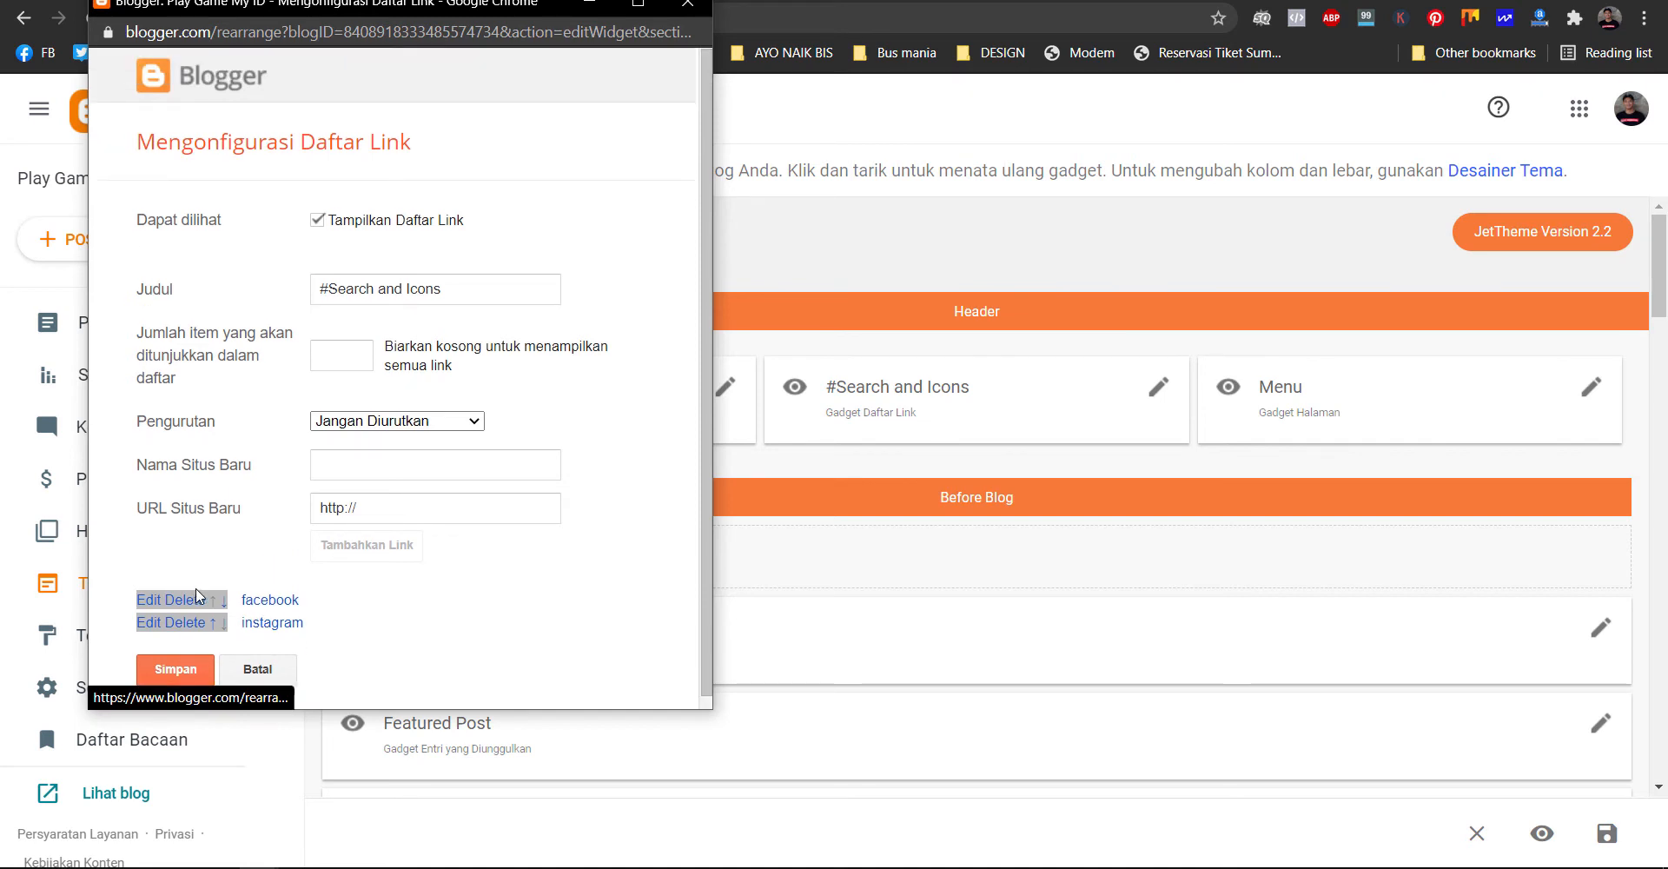
left_click(189, 626)
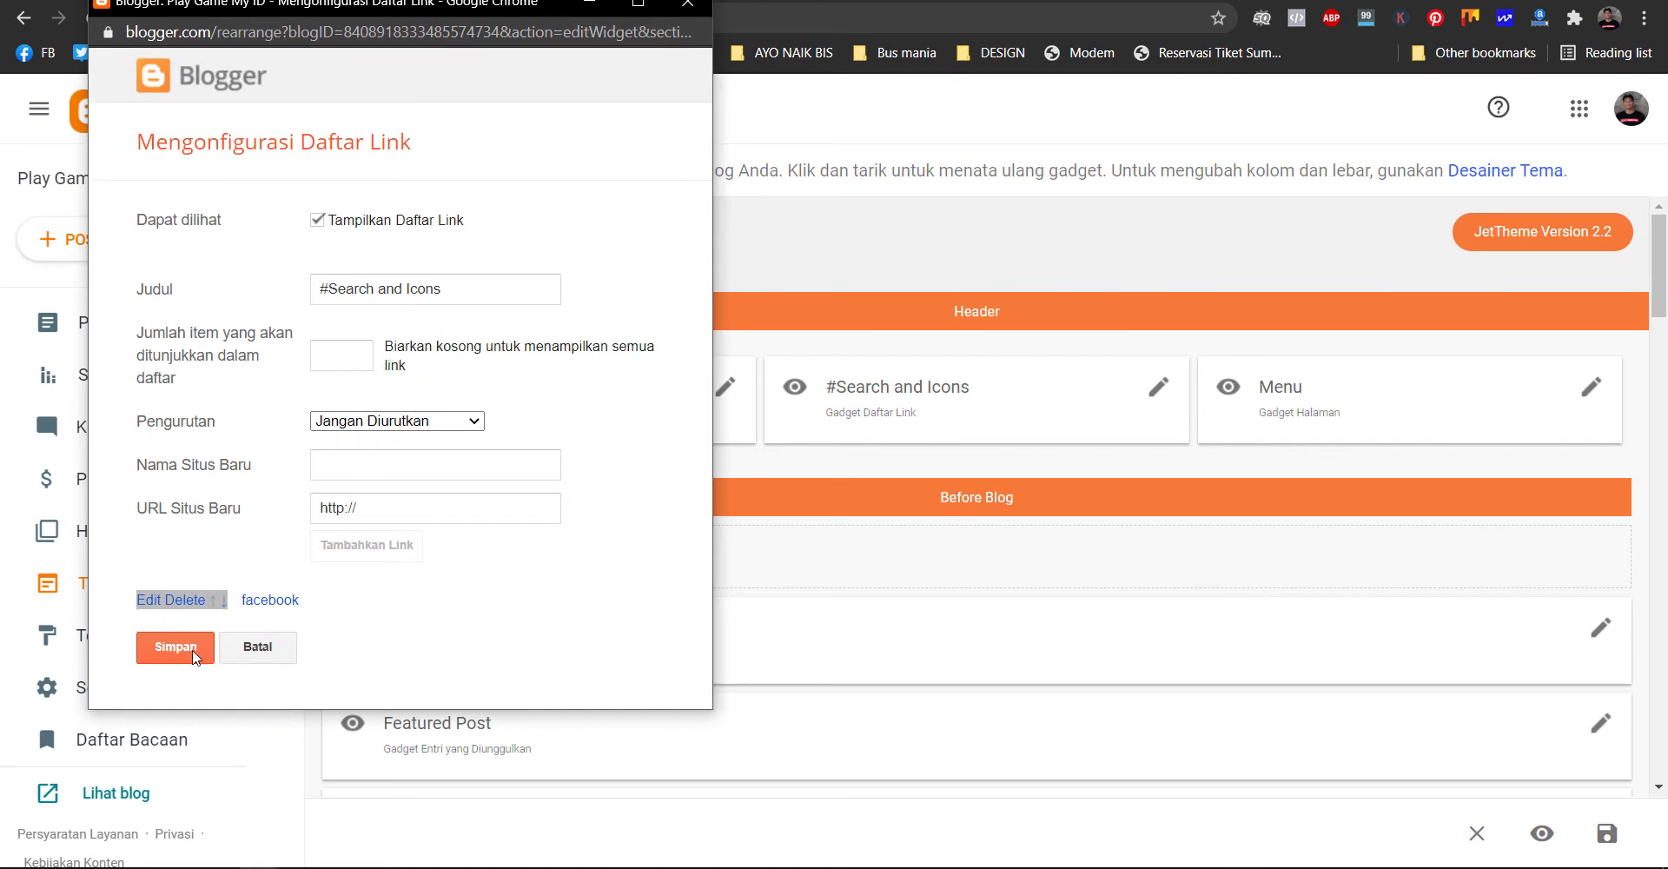
left_click(193, 651)
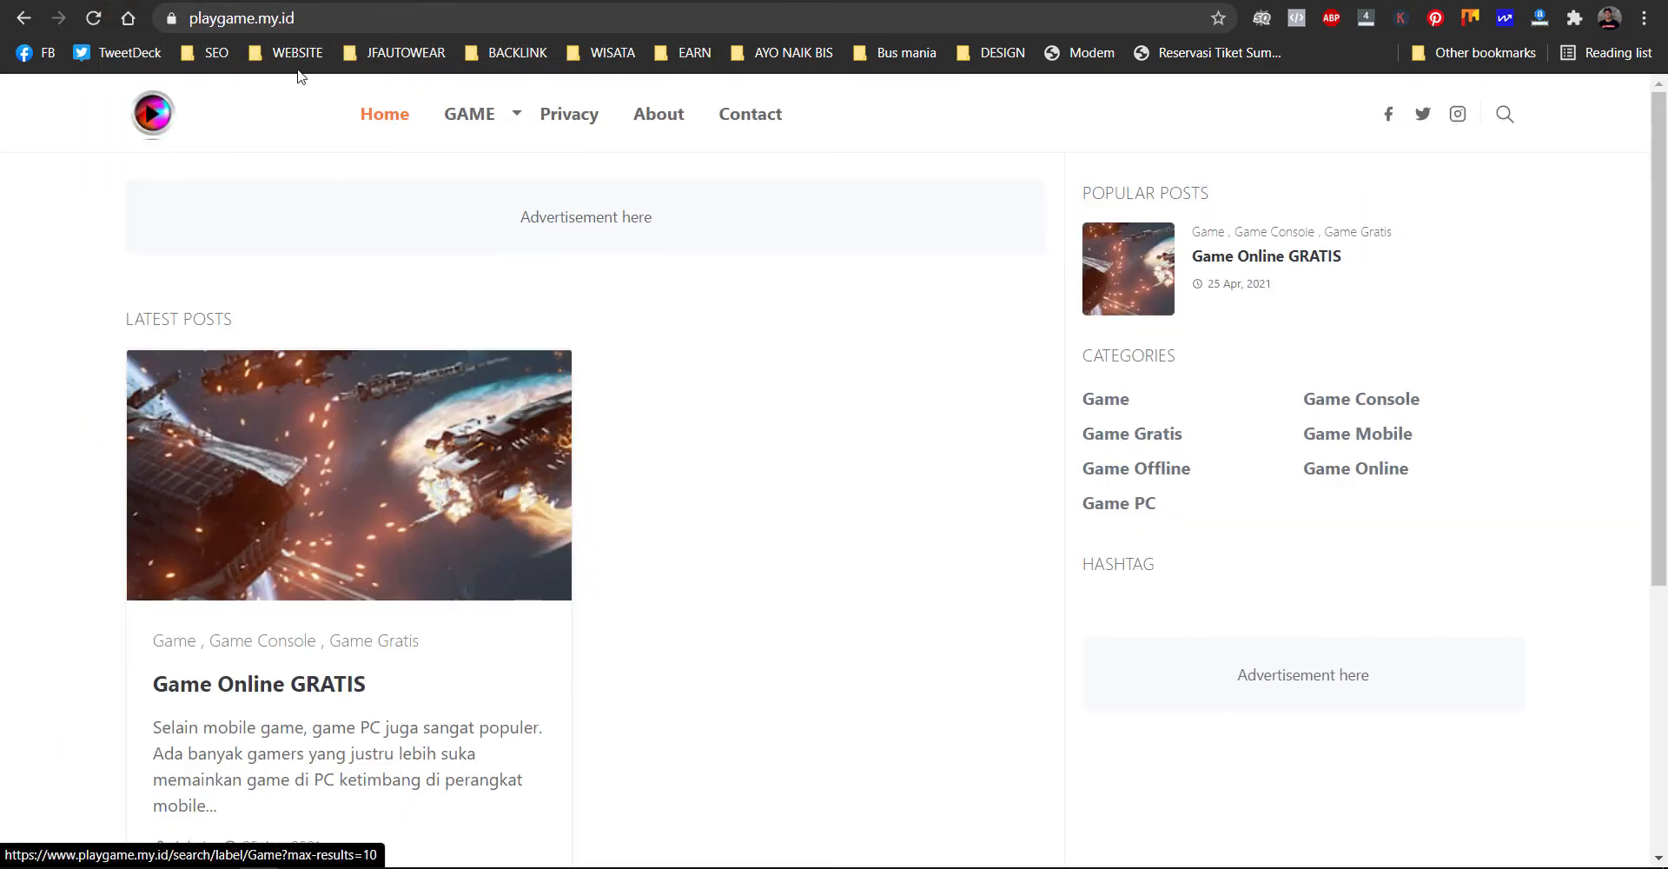
- Reload the blog's homepage, test the header's Facebook icon link, and check the Follow Us icons in the footer
left_click(94, 18)
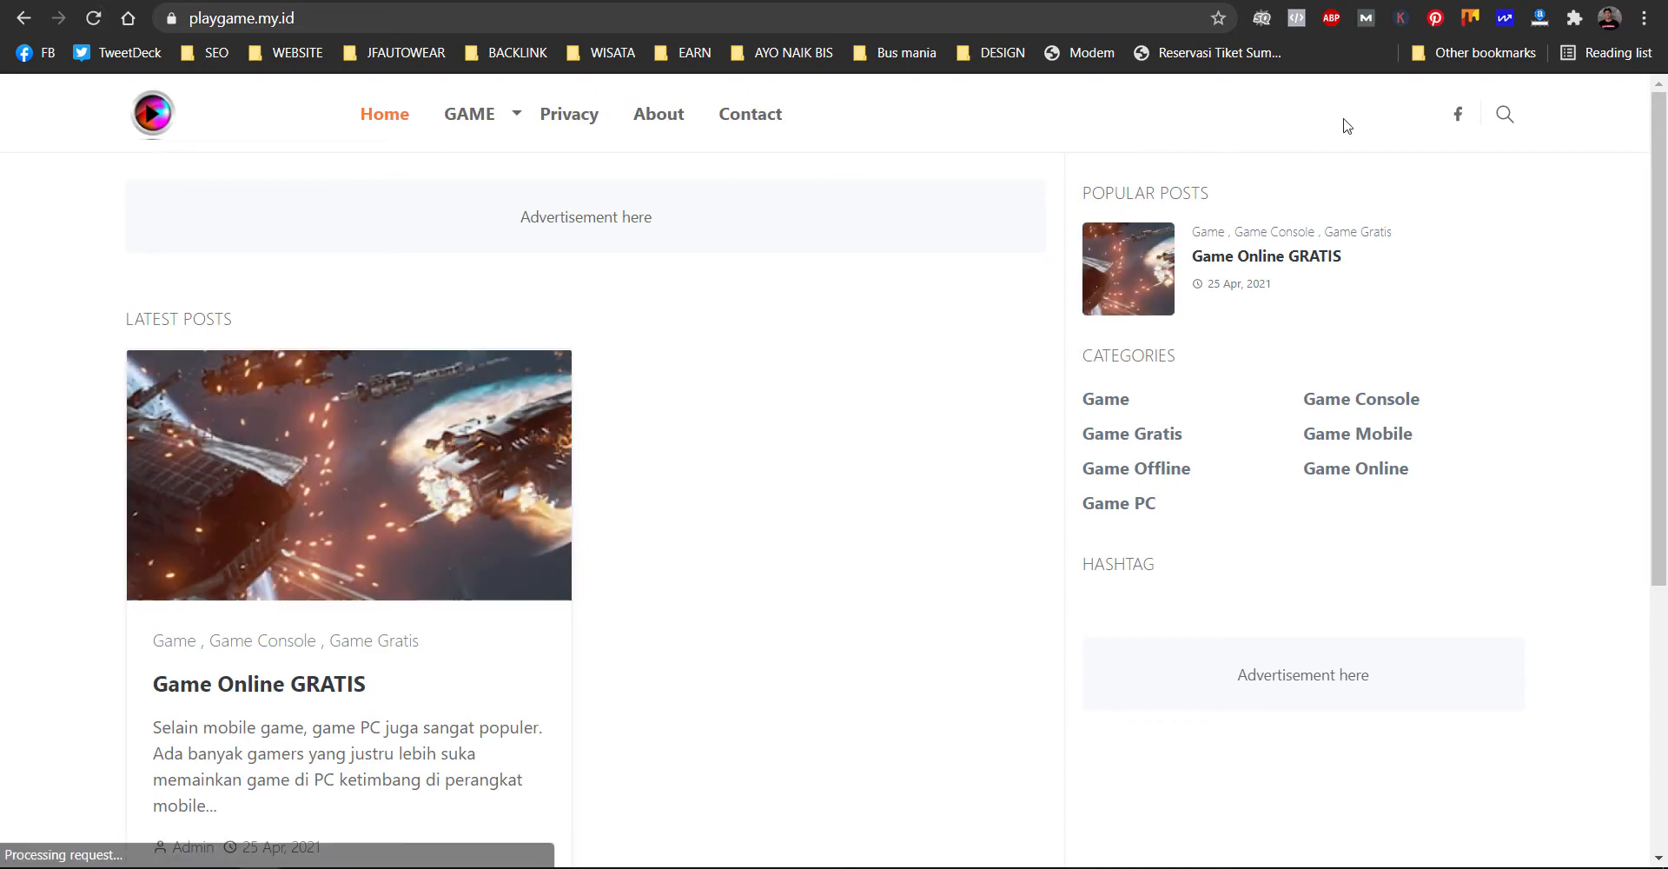
left_click(1460, 118)
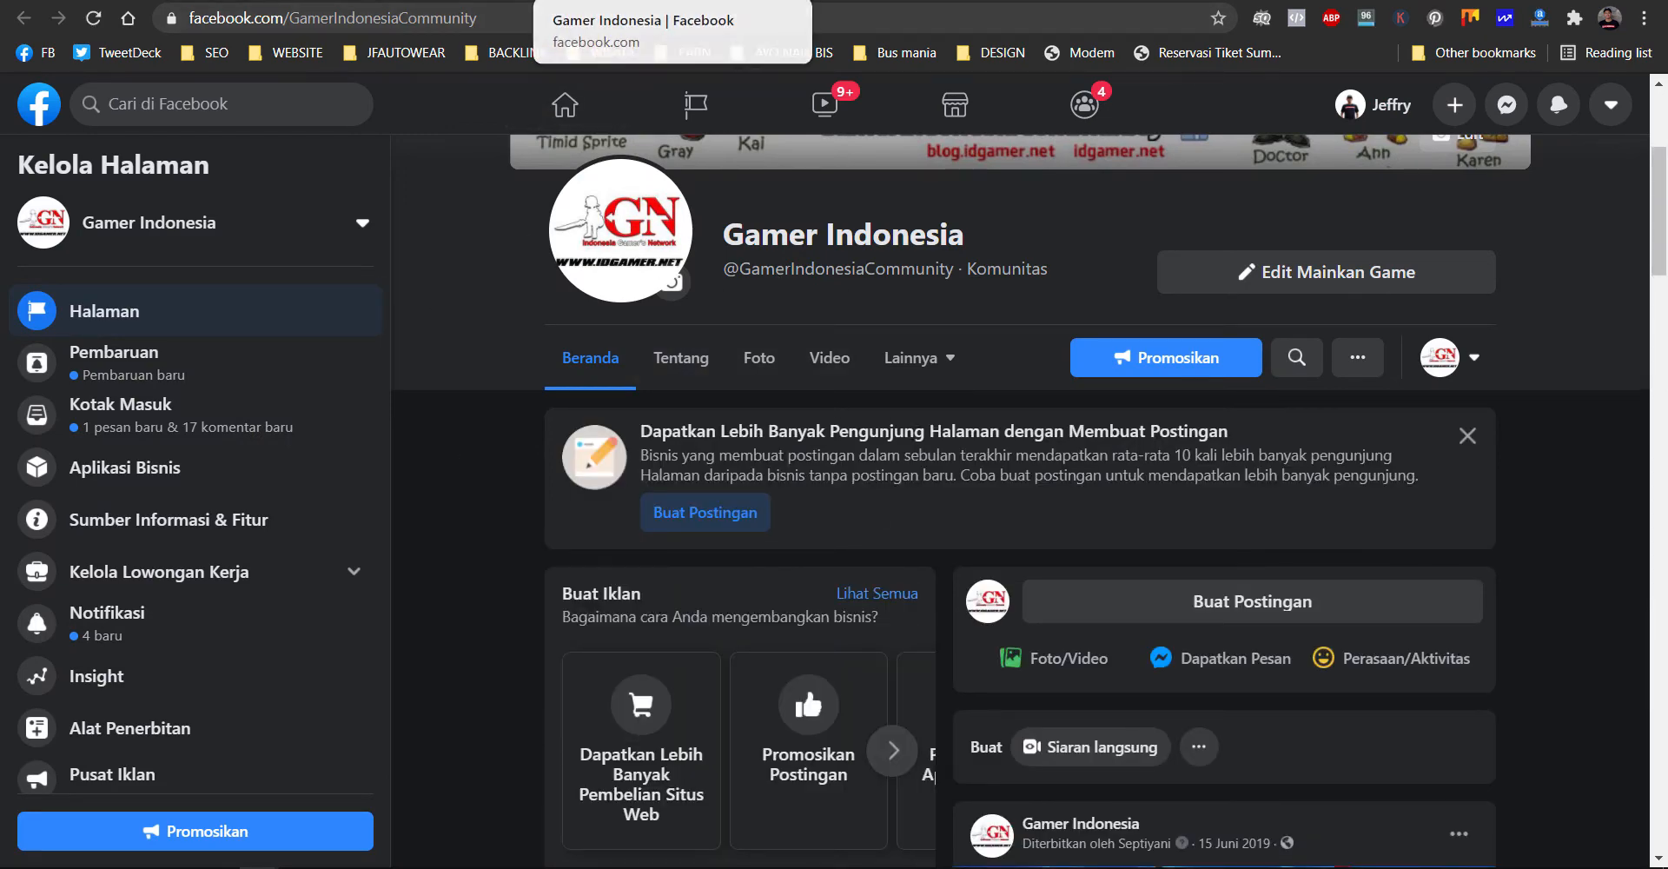
left_click(627, 3)
scroll(1015, 672, "down", 5)
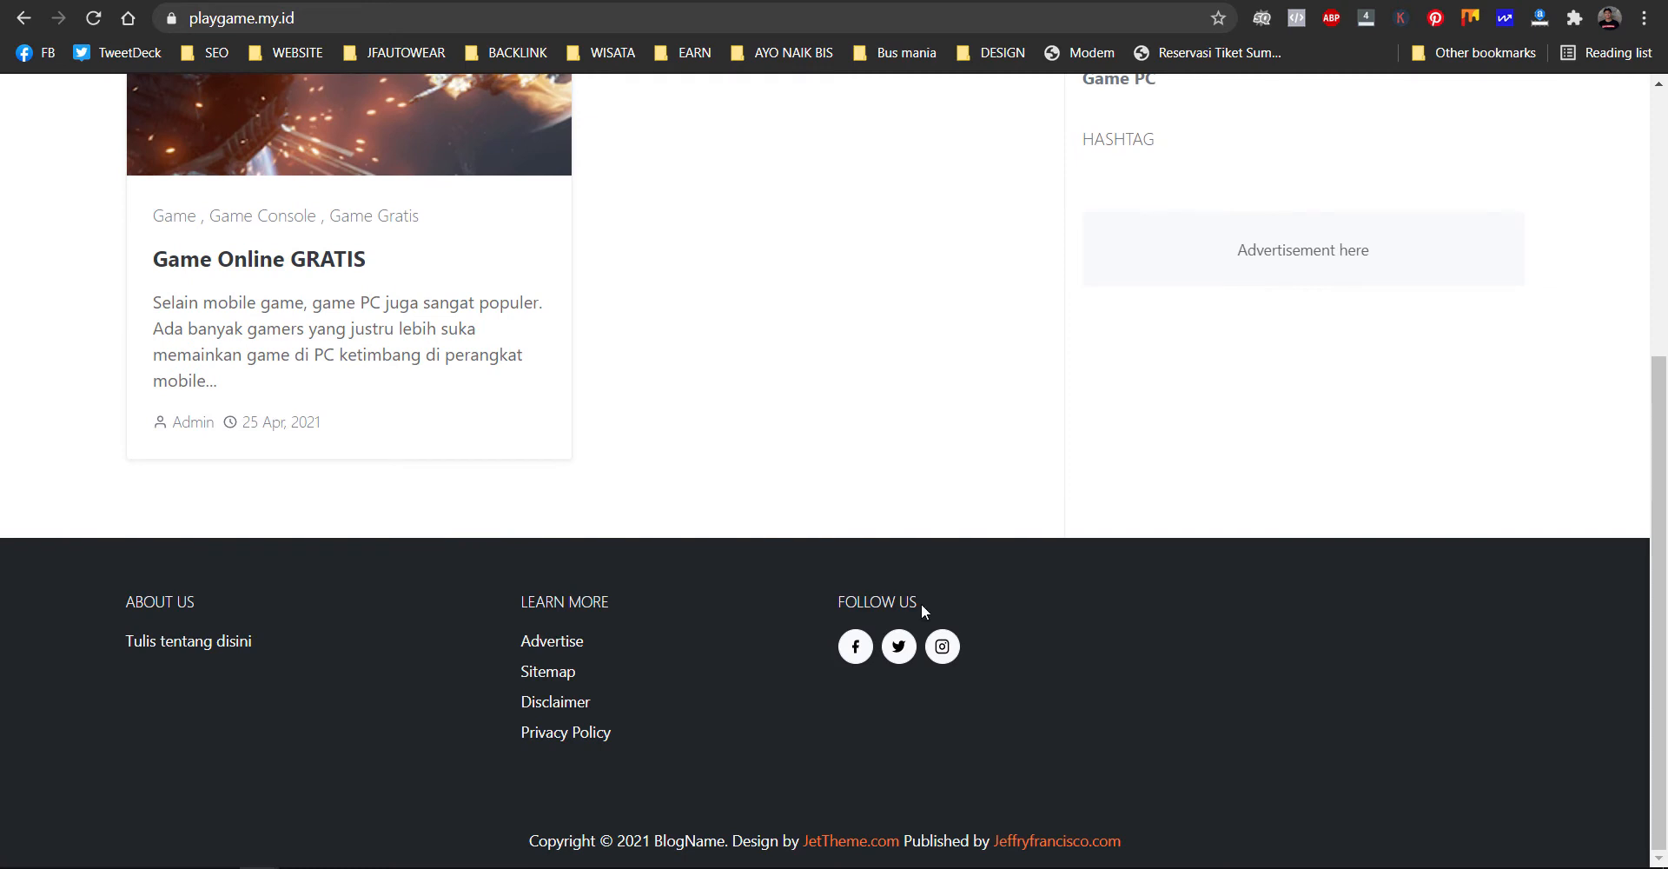
- Open the footer's Follow Us gadget in the blog layout, replace the facebook link's URL with the copied page address, and save the link
left_click(80, 2)
scroll(823, 577, "down", 13)
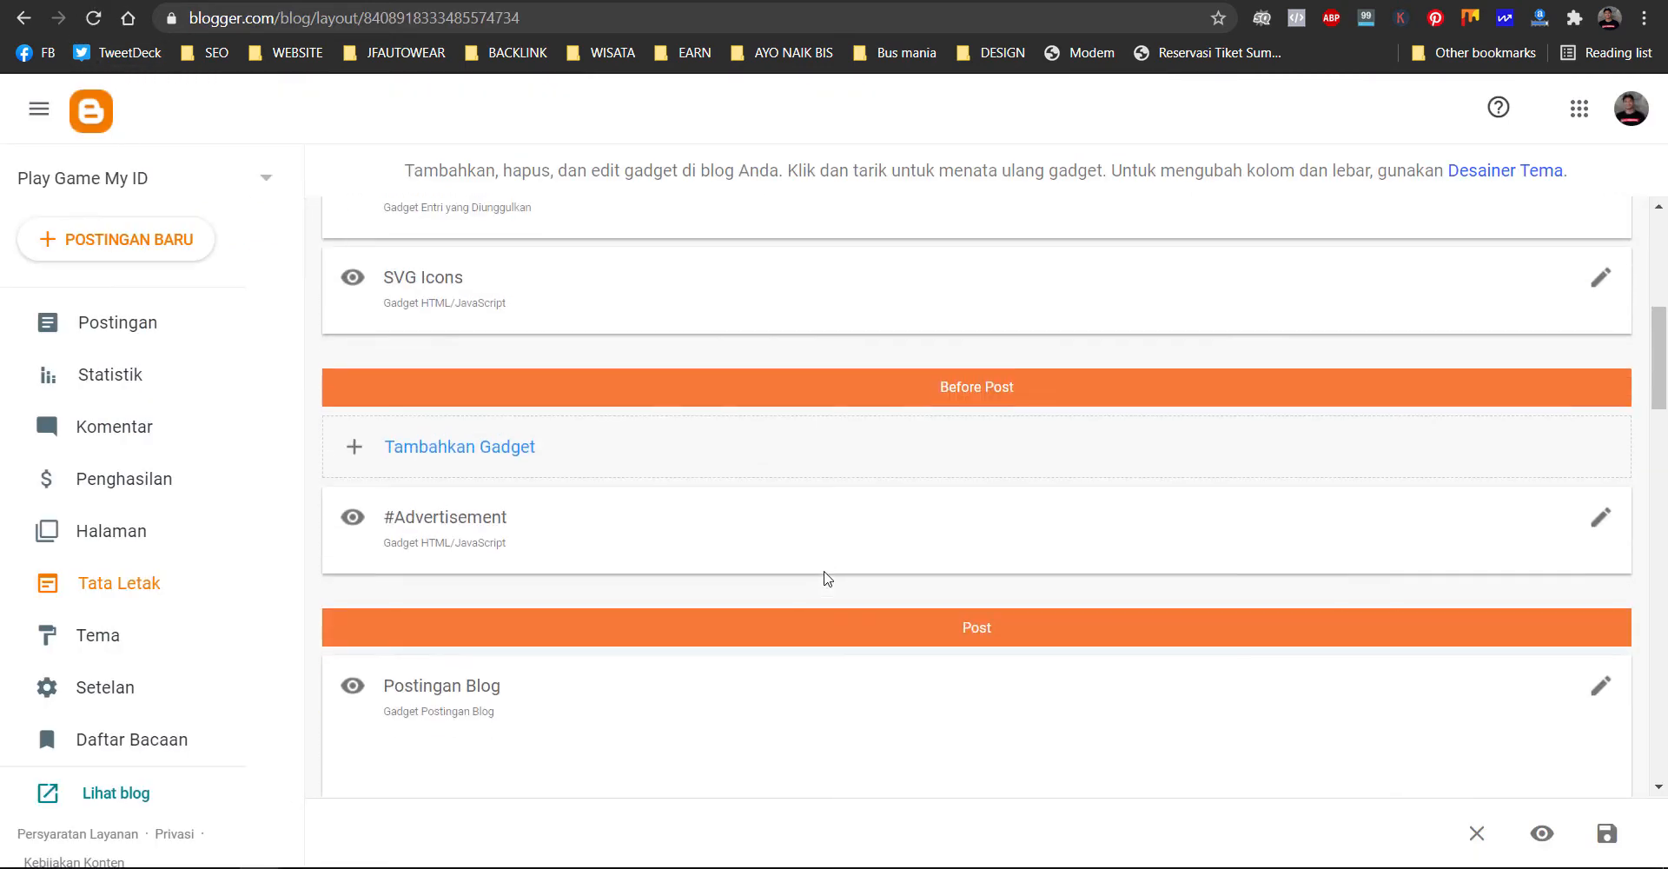
scroll(791, 572, "down", 10)
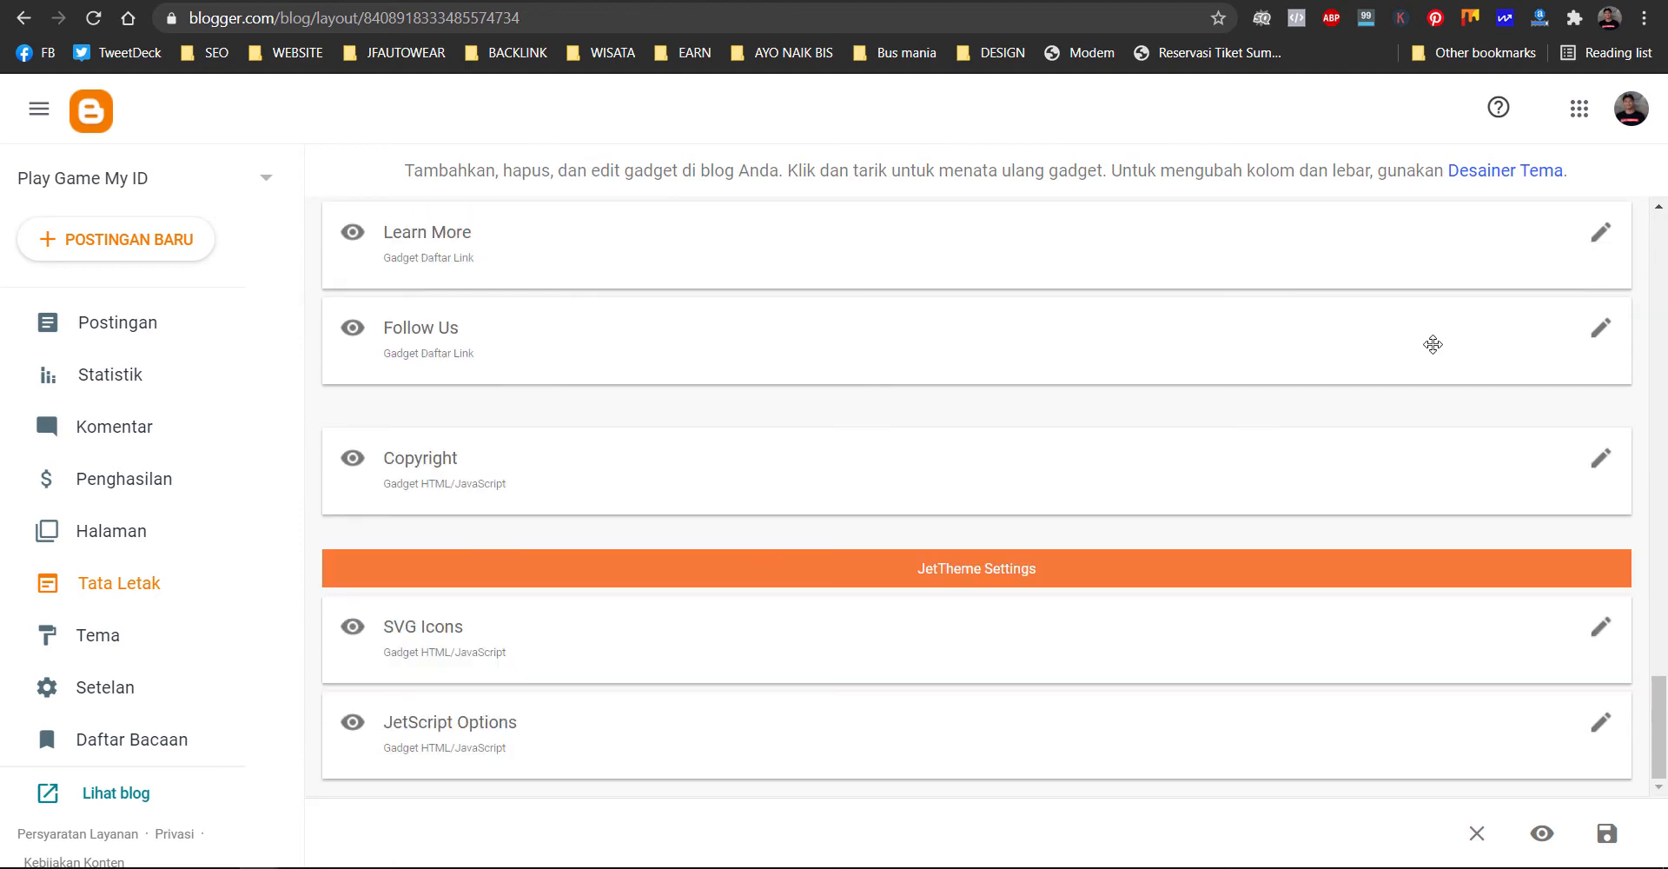
left_click(1602, 327)
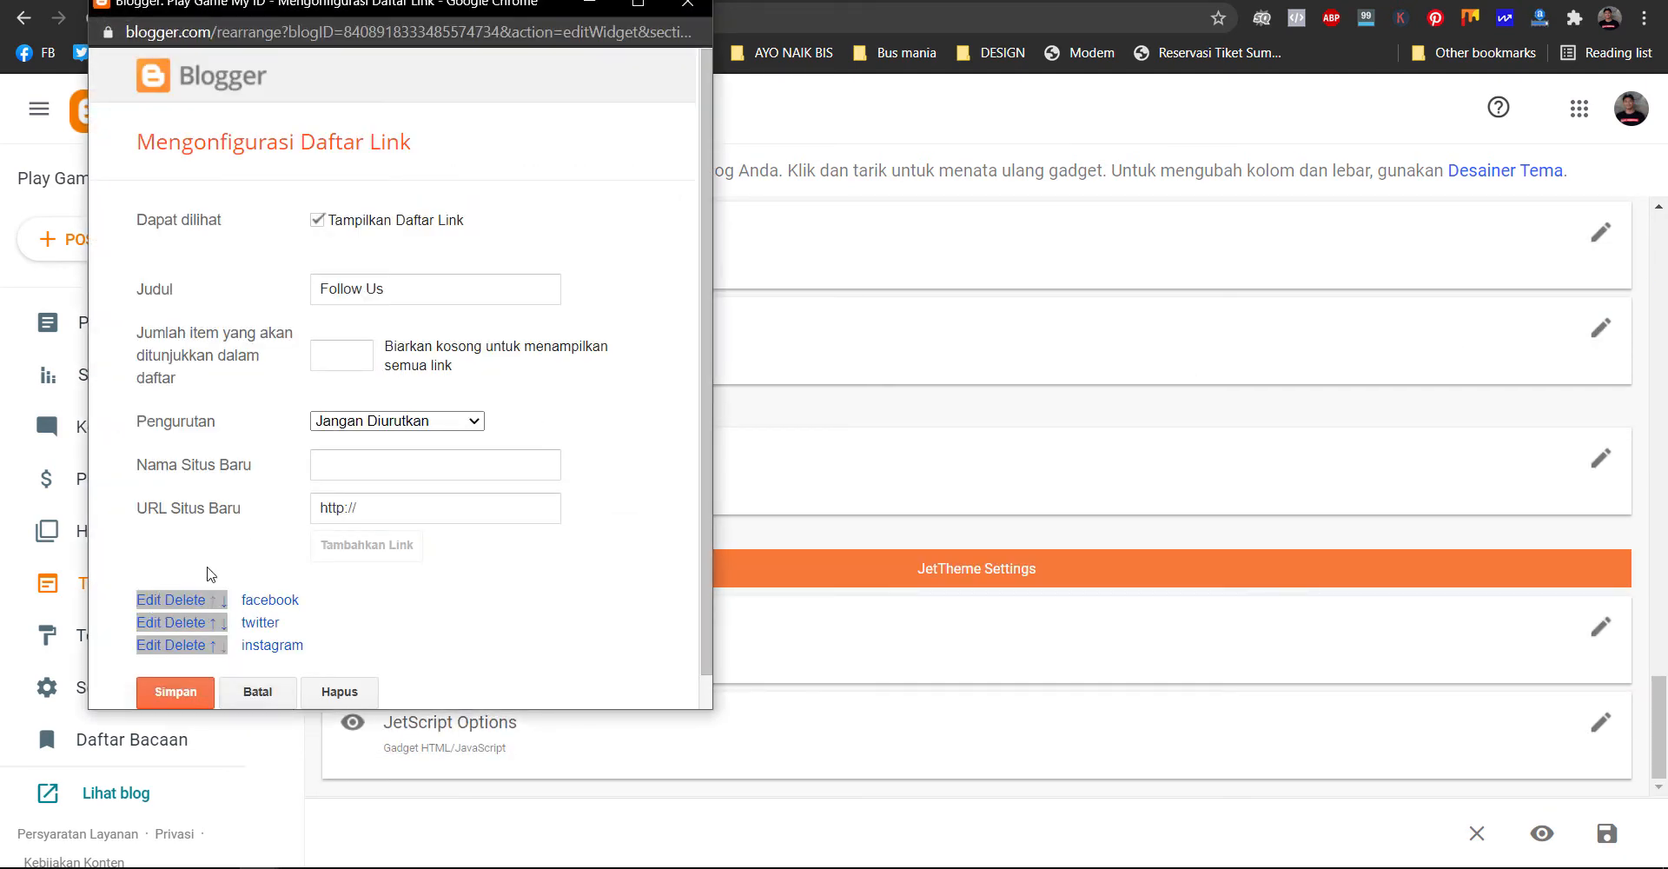
left_click(154, 608)
scroll(383, 609, "down", 1)
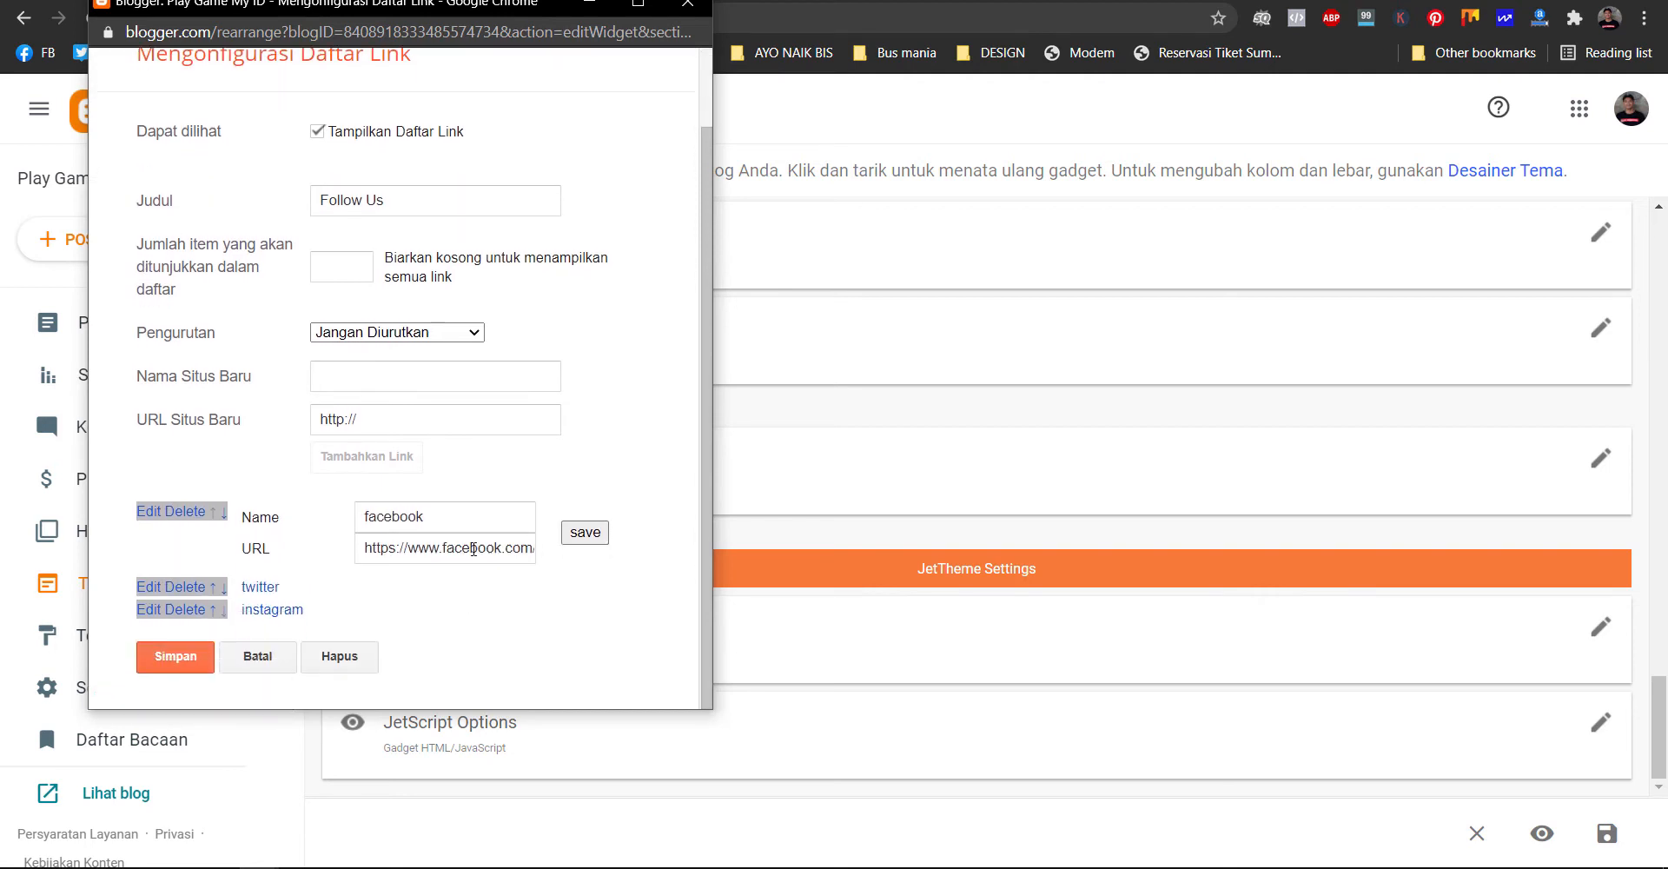
triple_click(472, 547)
key("ctrl+v")
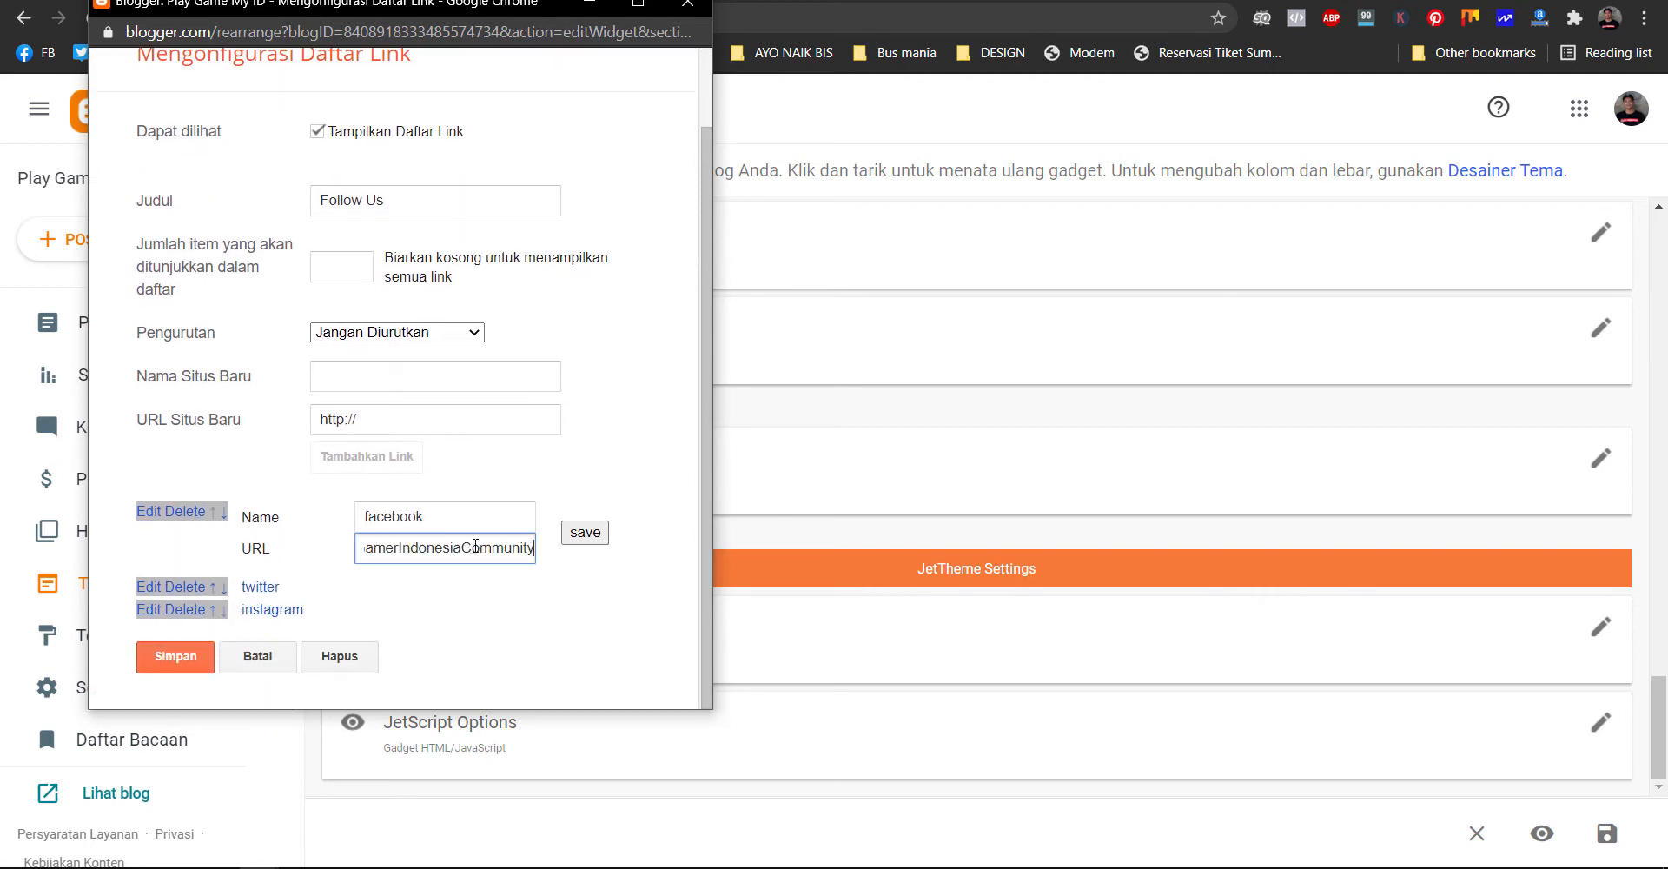
left_click(585, 532)
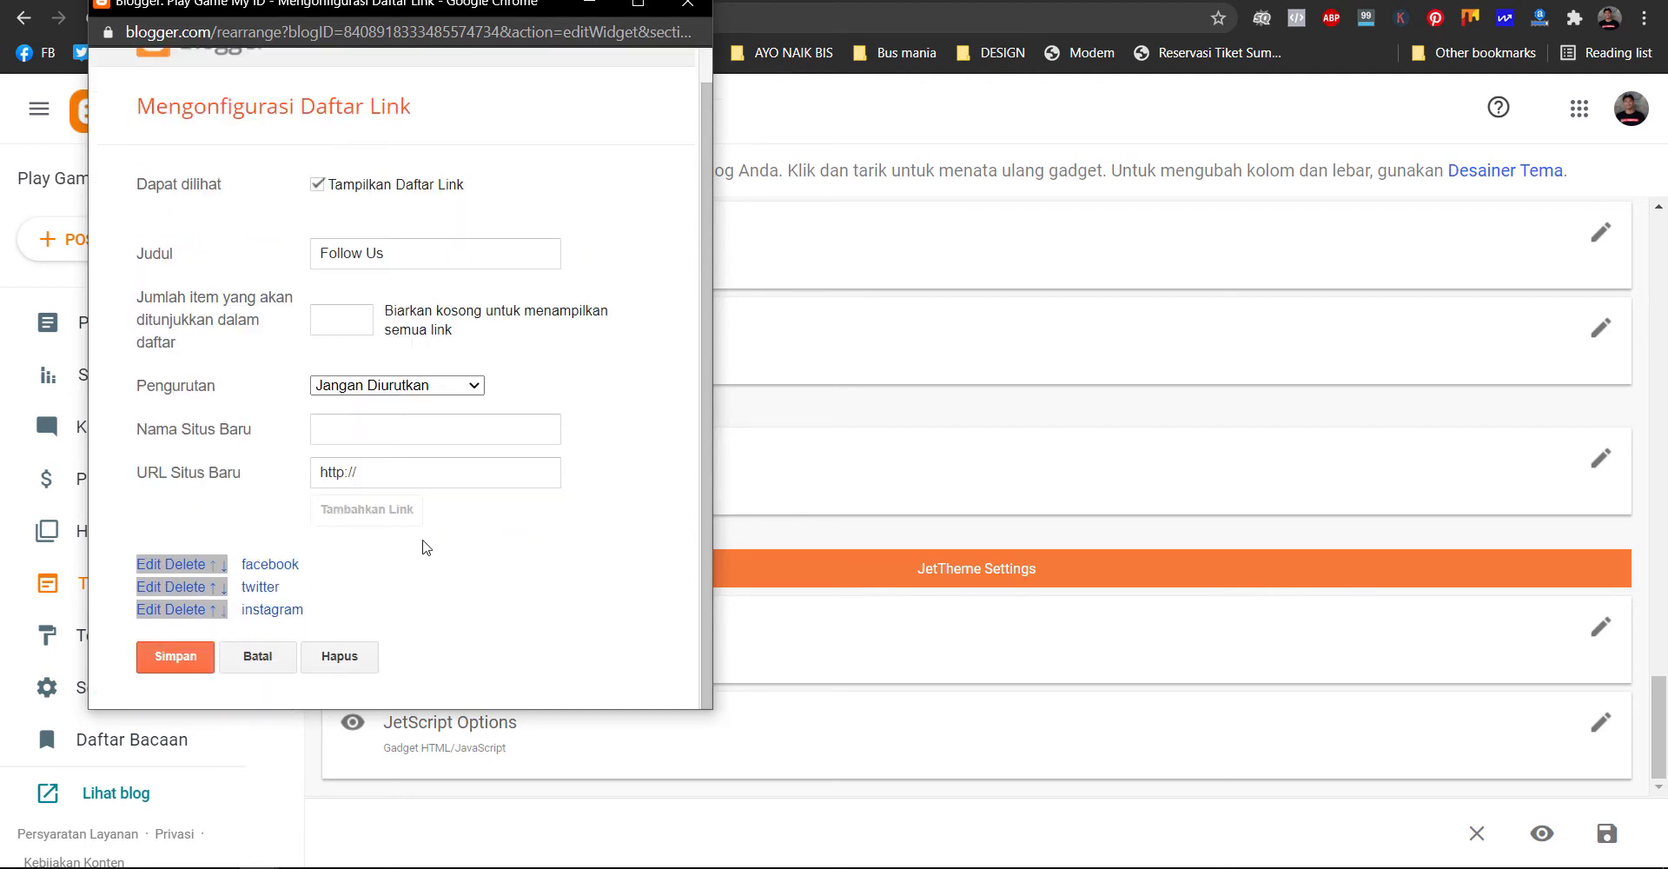
- Delete the twitter and instagram links from the Follow Us gadget
left_click(150, 597)
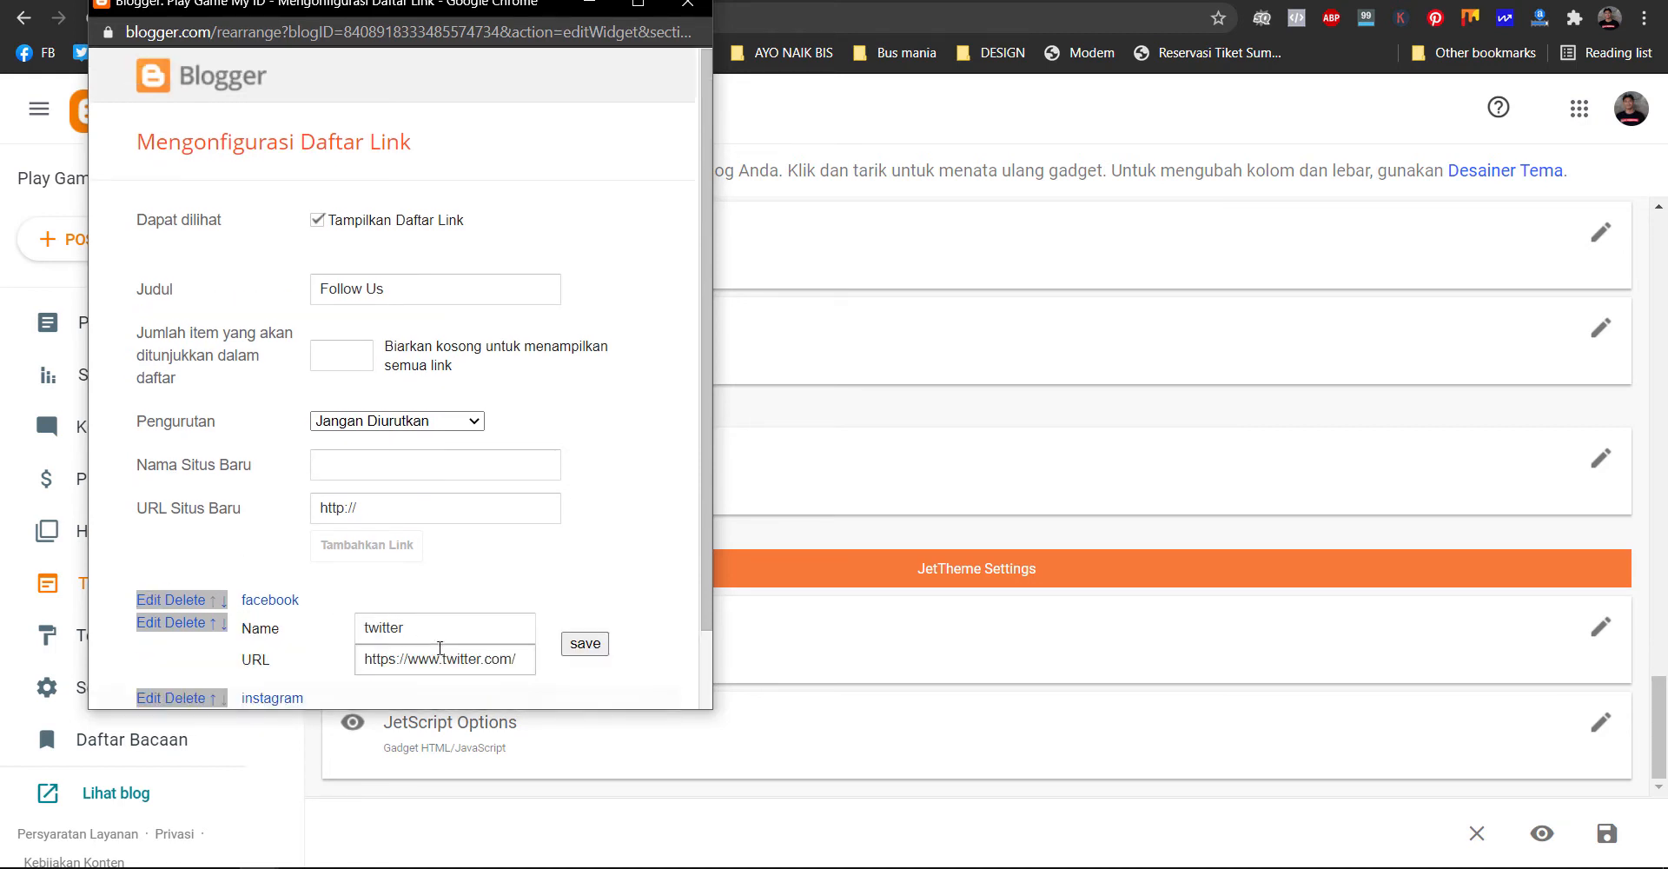
scroll(438, 638, "down", 1)
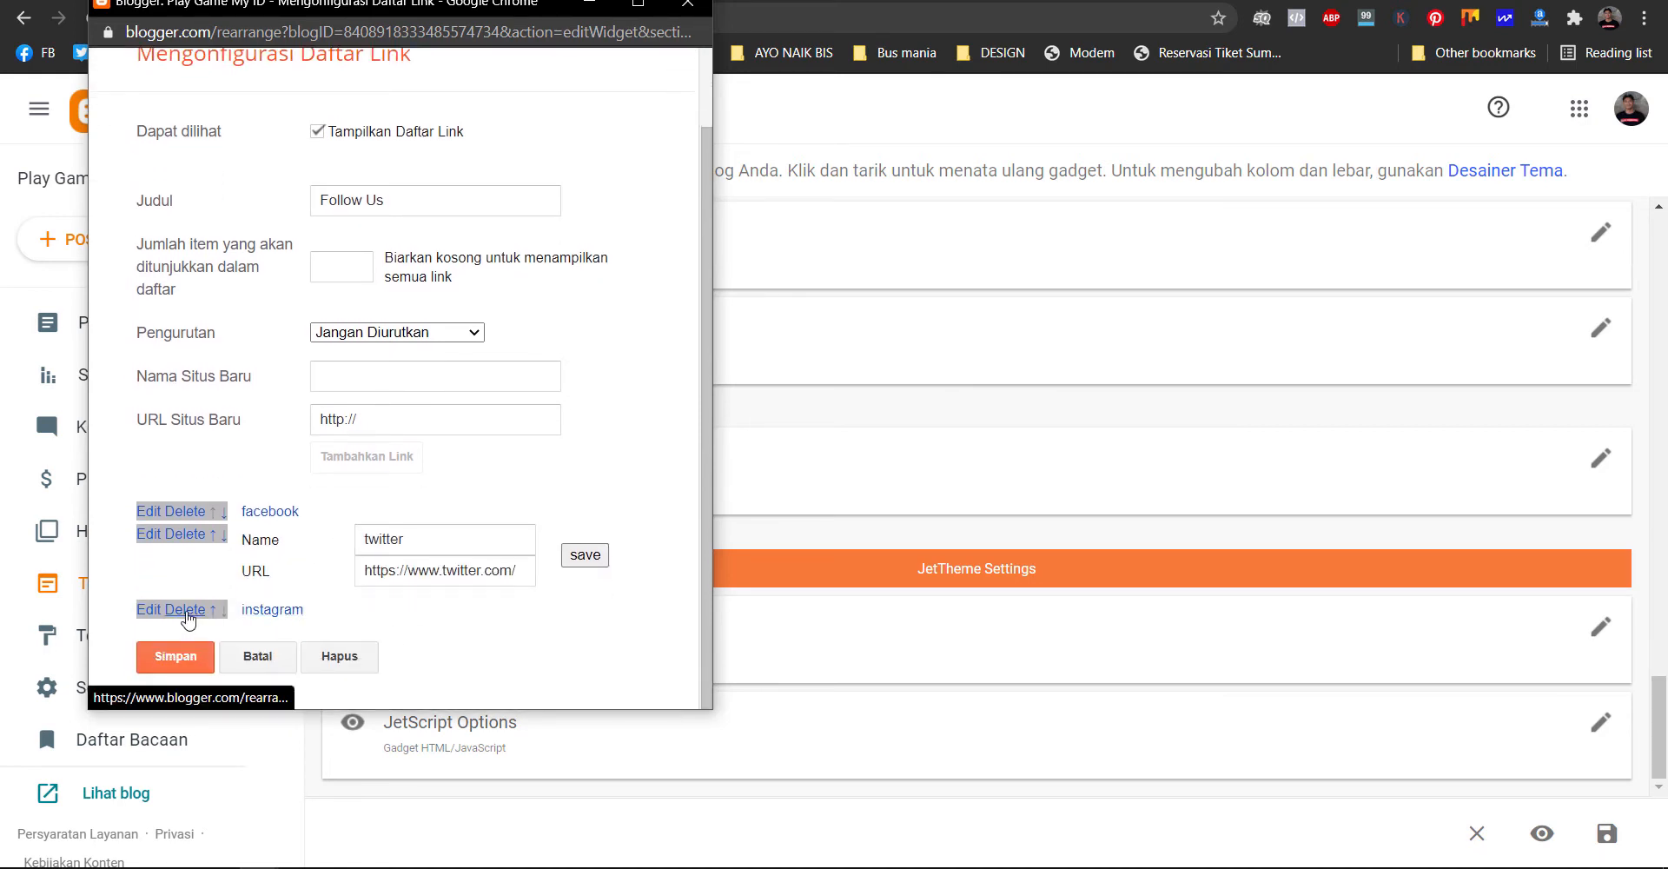
scroll(190, 622, "up", 1)
left_click(191, 623)
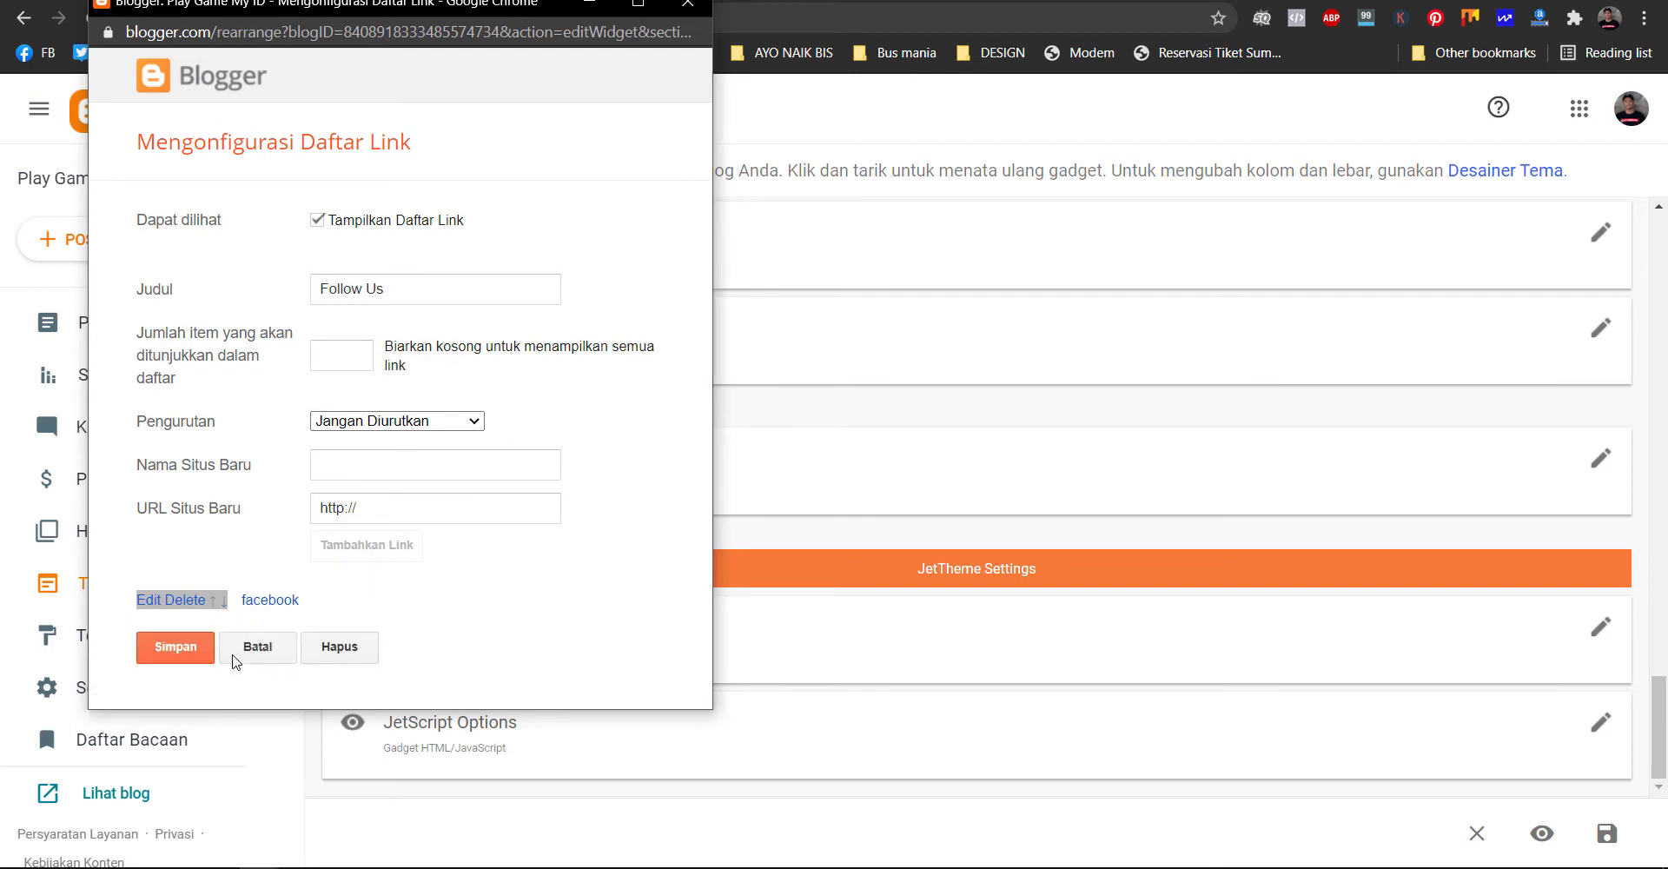
- Save the Follow Us gadget, reload the blog's homepage, and test the footer's Facebook icon link
left_click(176, 650)
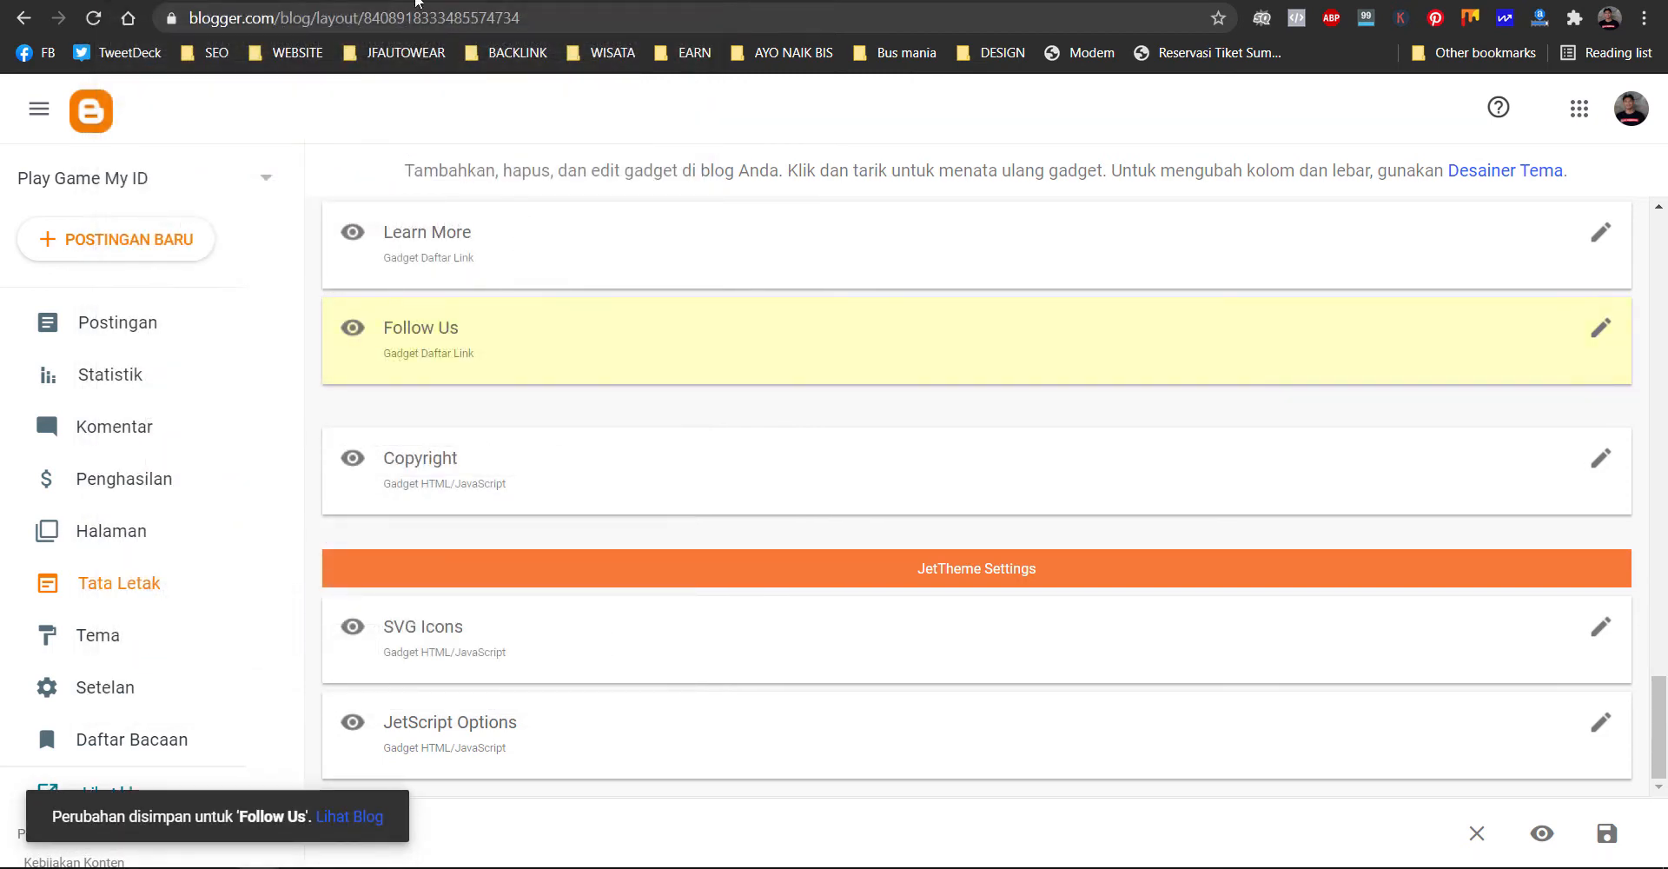
left_click(435, 0)
left_click(556, 0)
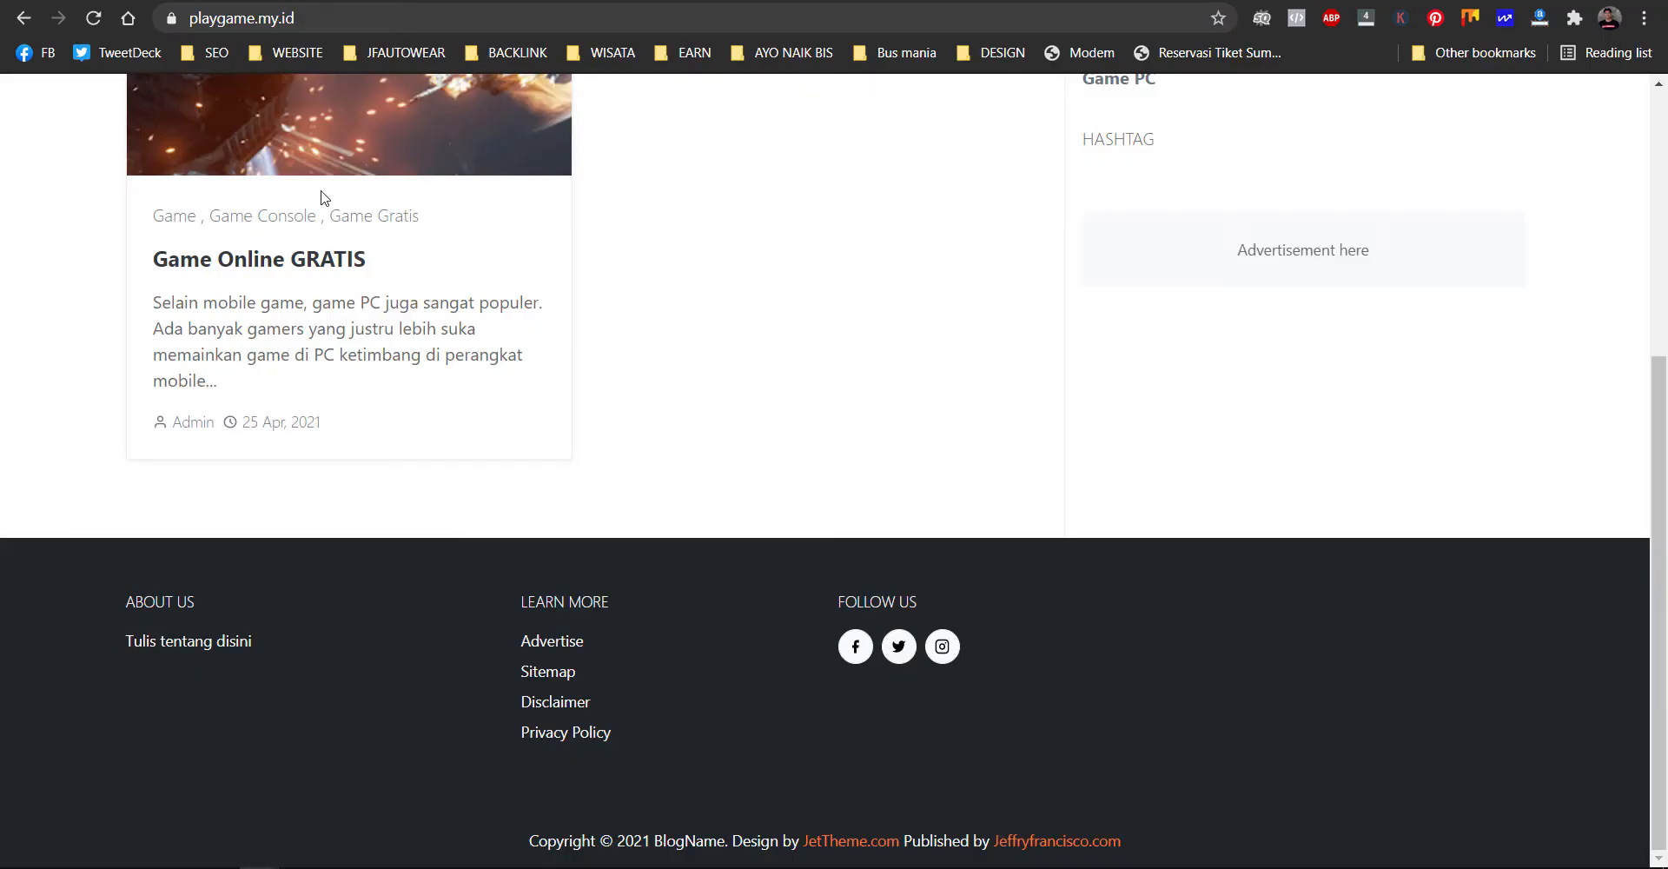
left_click(93, 18)
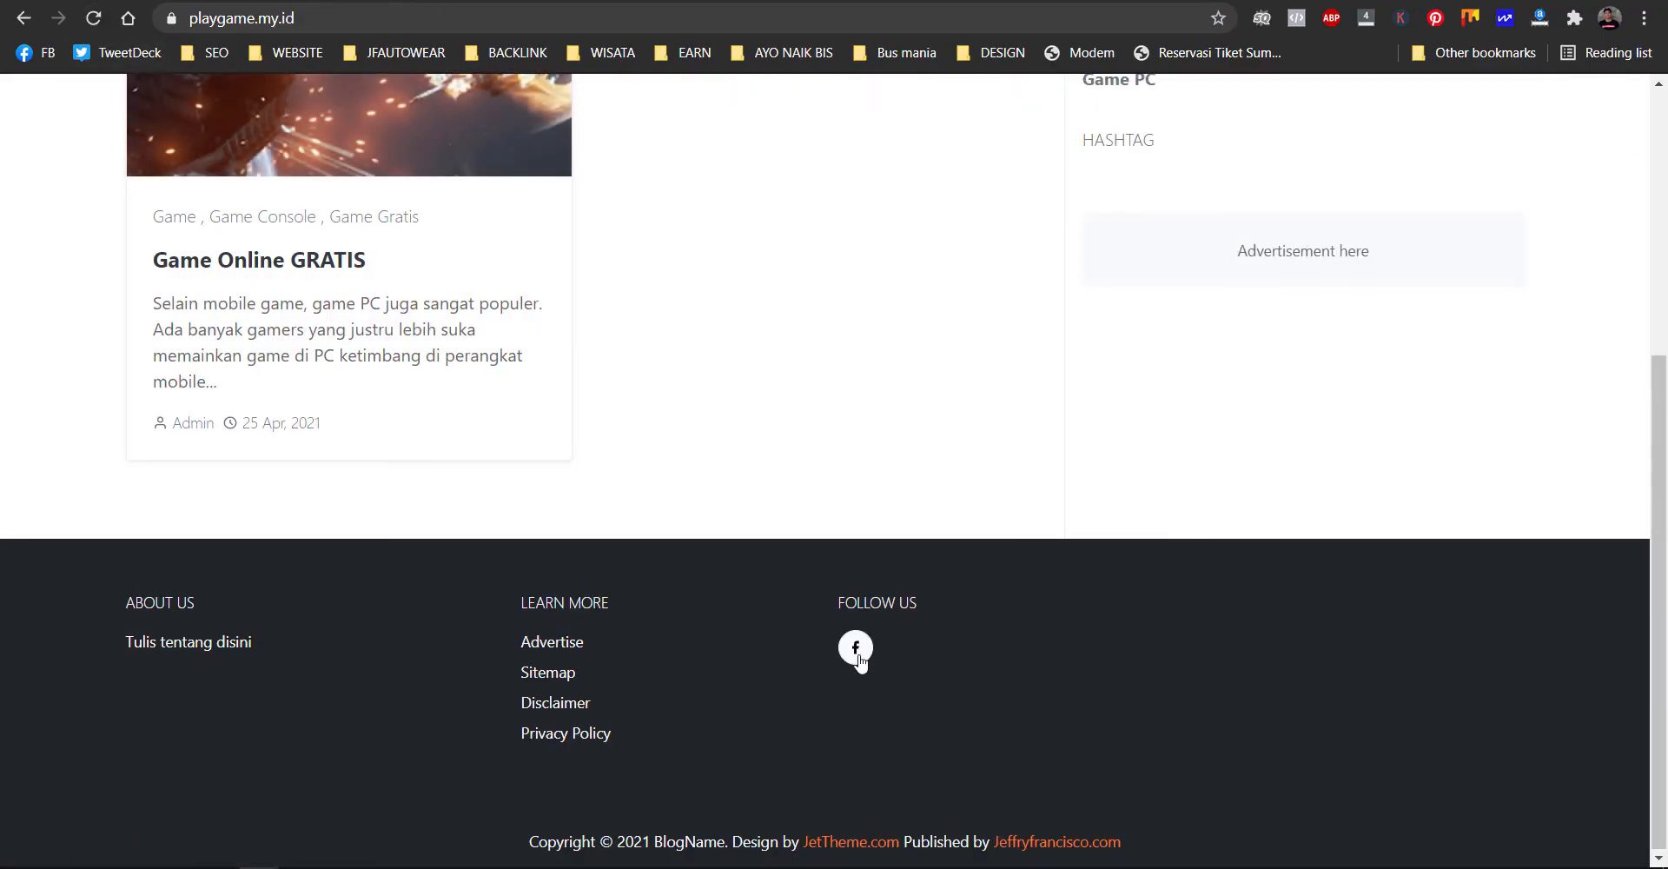
left_click(856, 648)
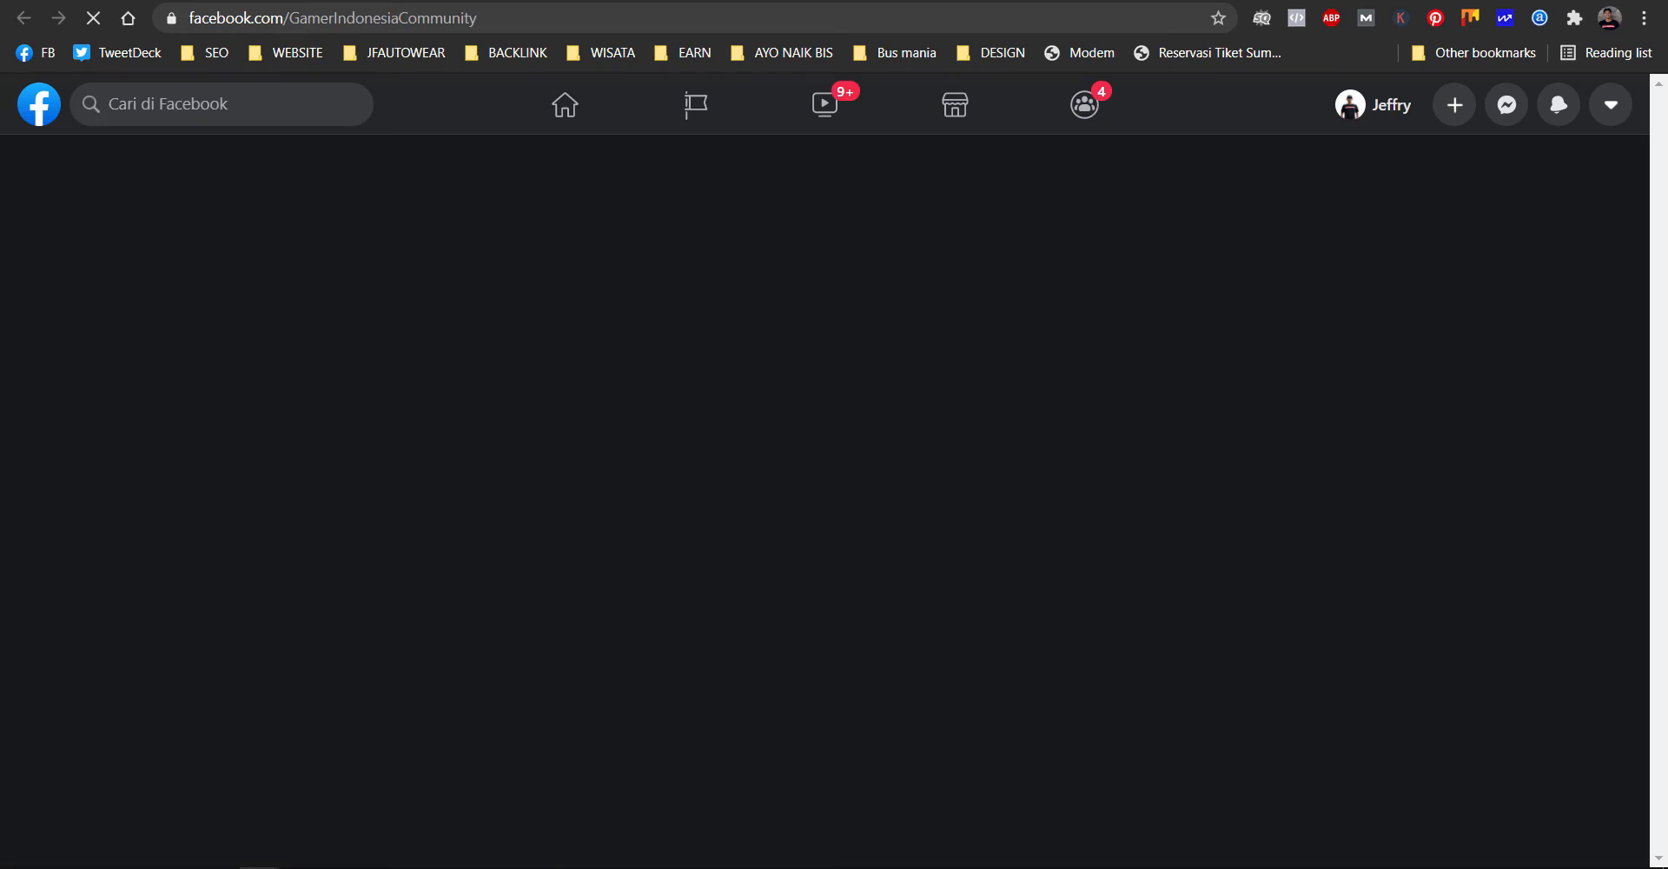
key("ctrl+w")
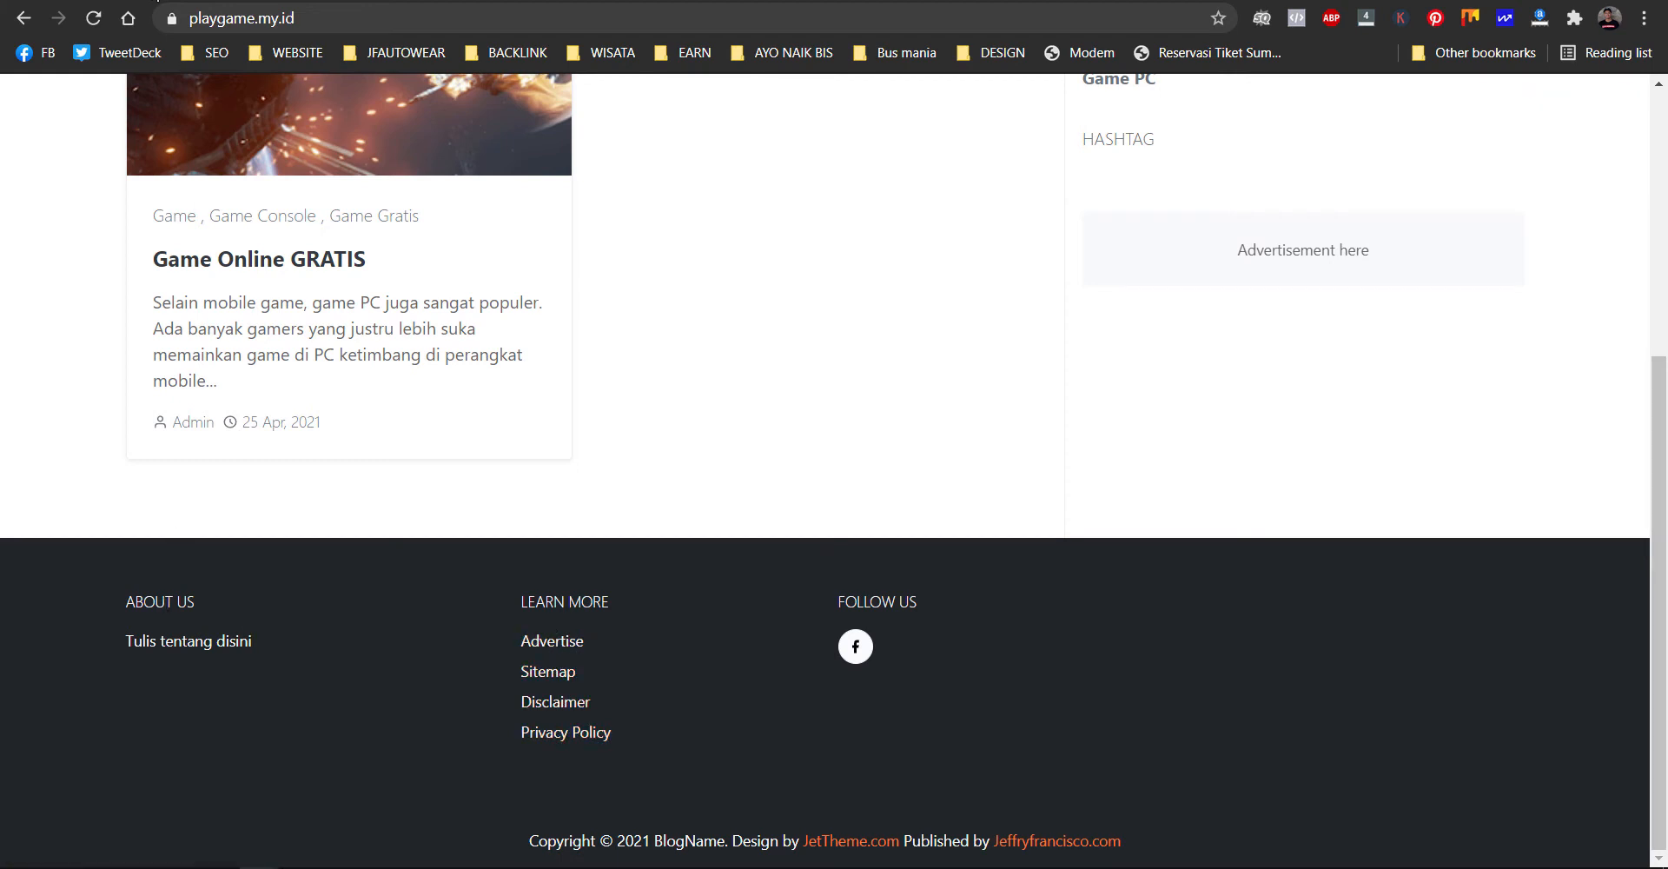
- Open the Follow Us gadget's settings from the footer of the live About page and leave them without changes
left_click(130, 1)
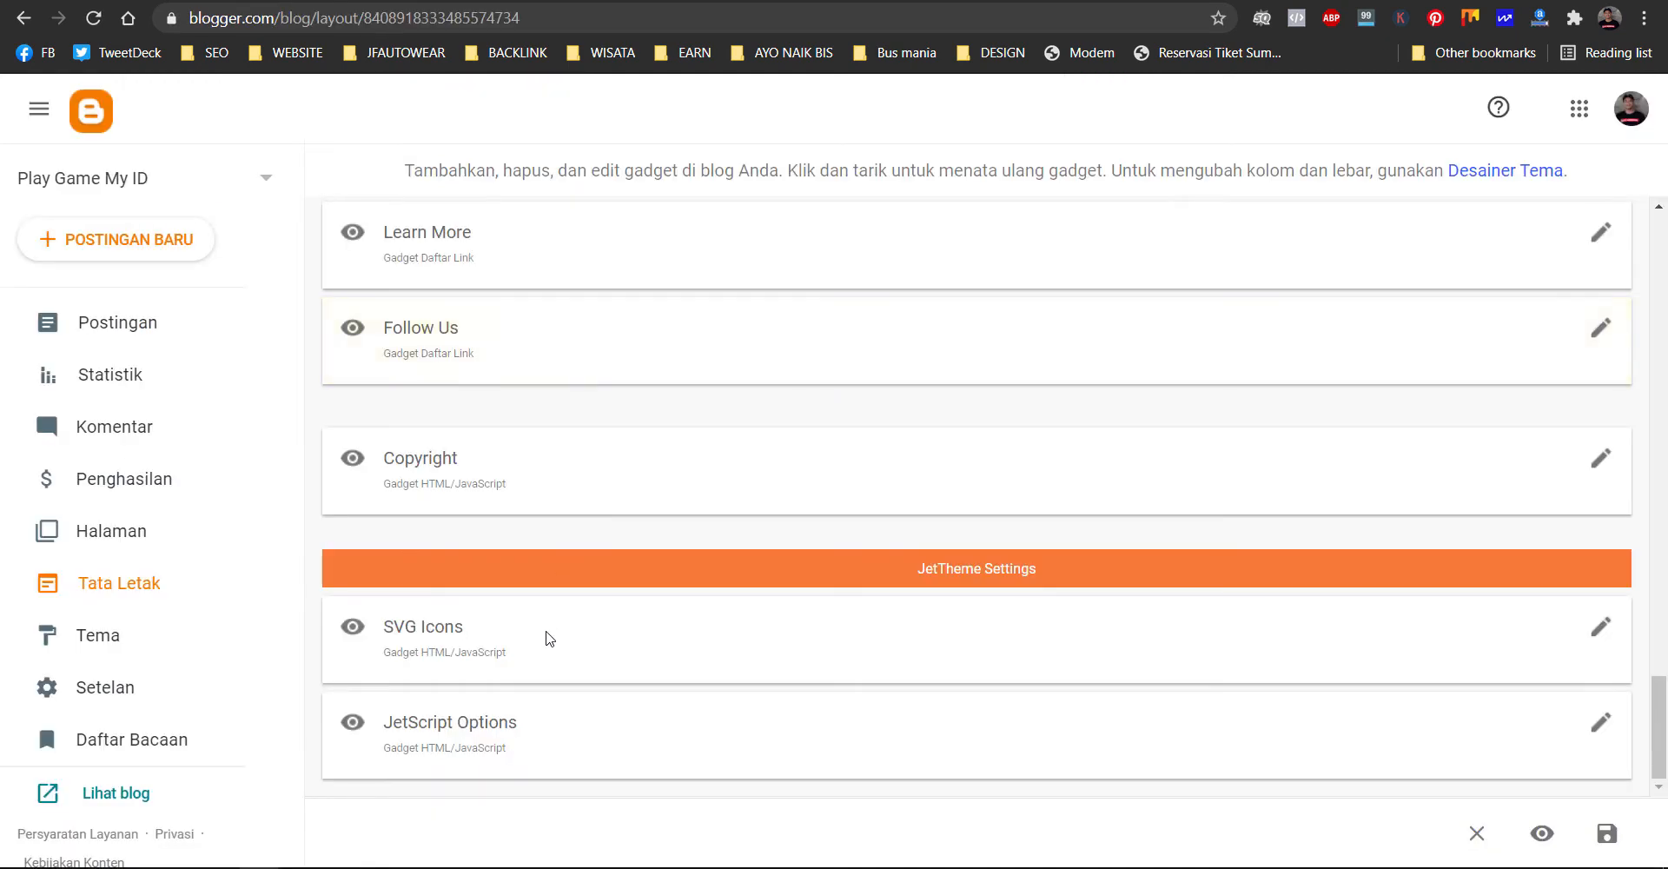
scroll(563, 515, "up", 4)
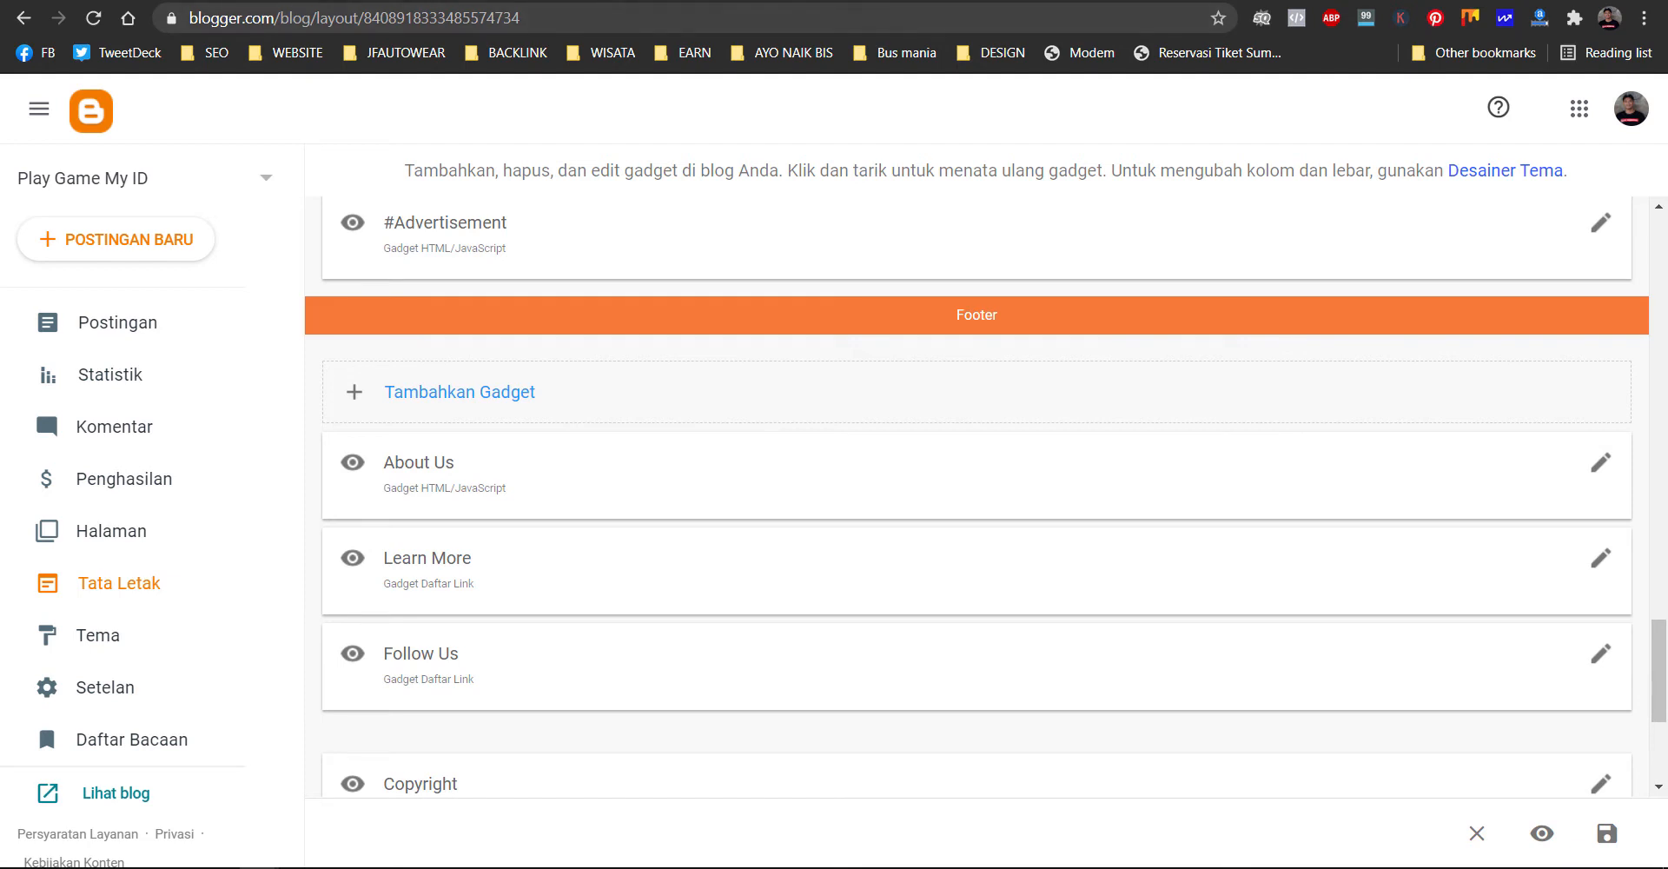
left_click(348, 0)
scroll(252, 663, "down", 3)
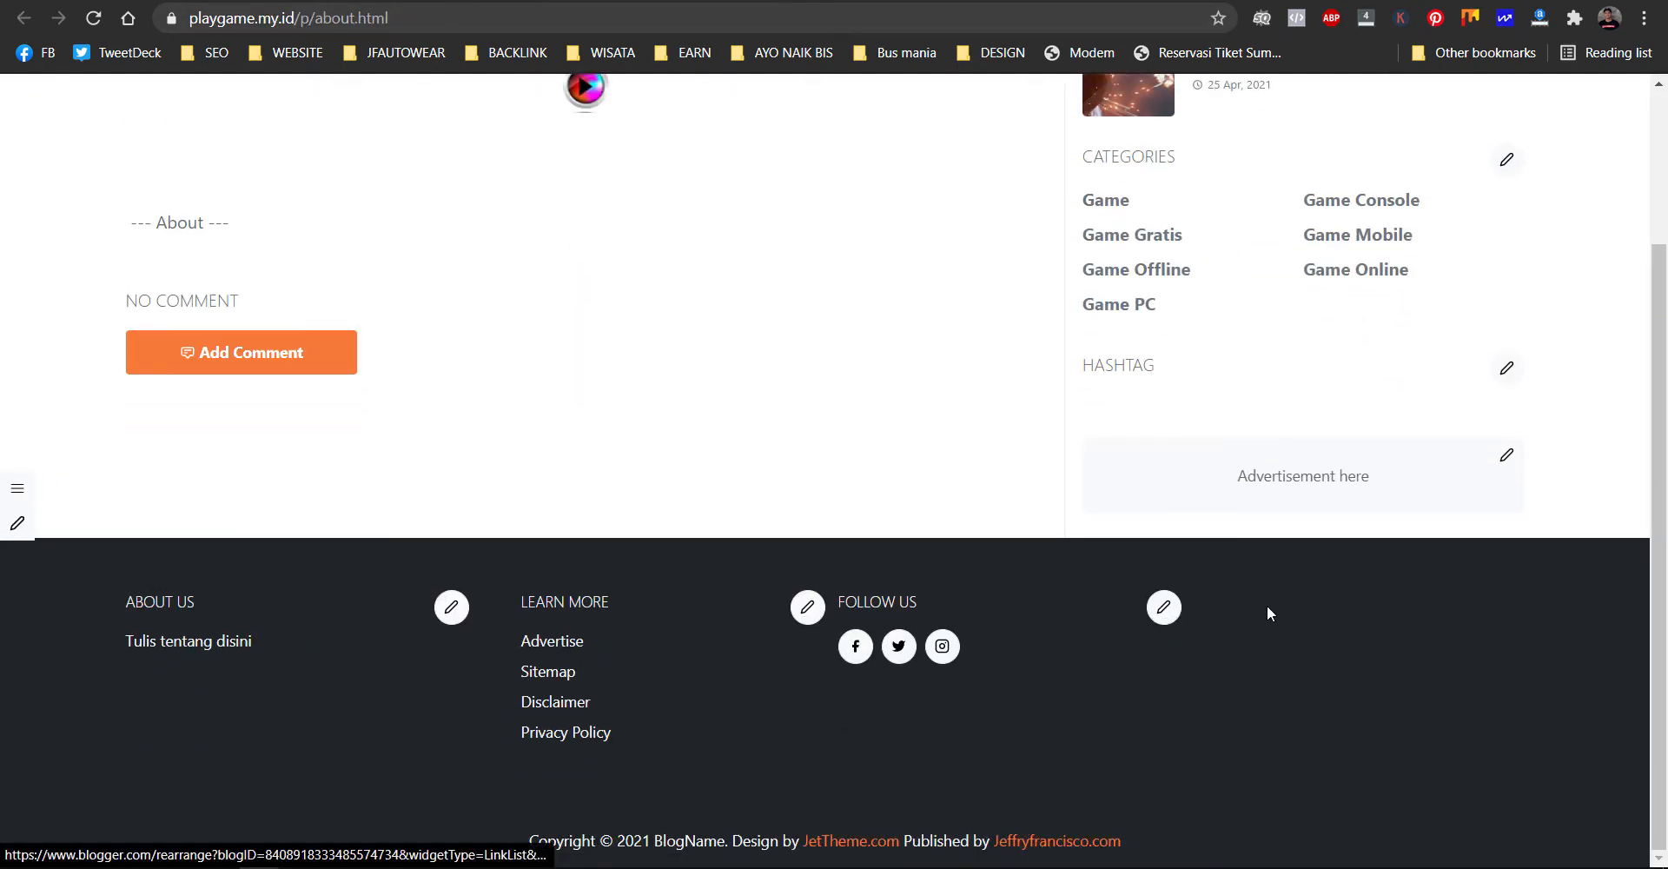
left_click(1167, 611)
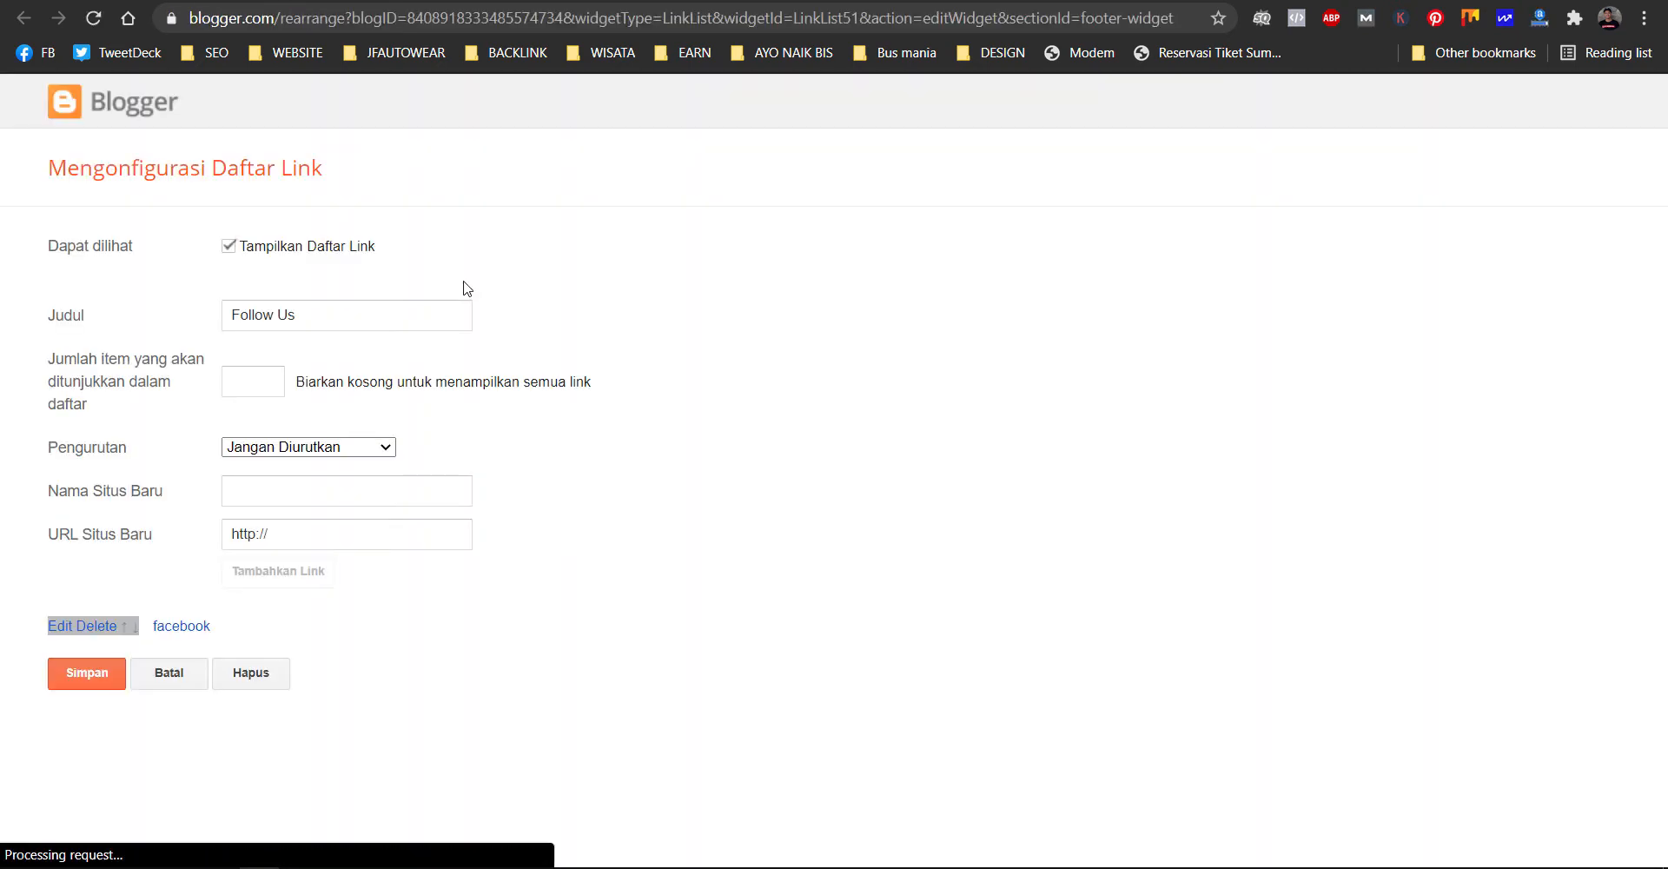
left_click(170, 675)
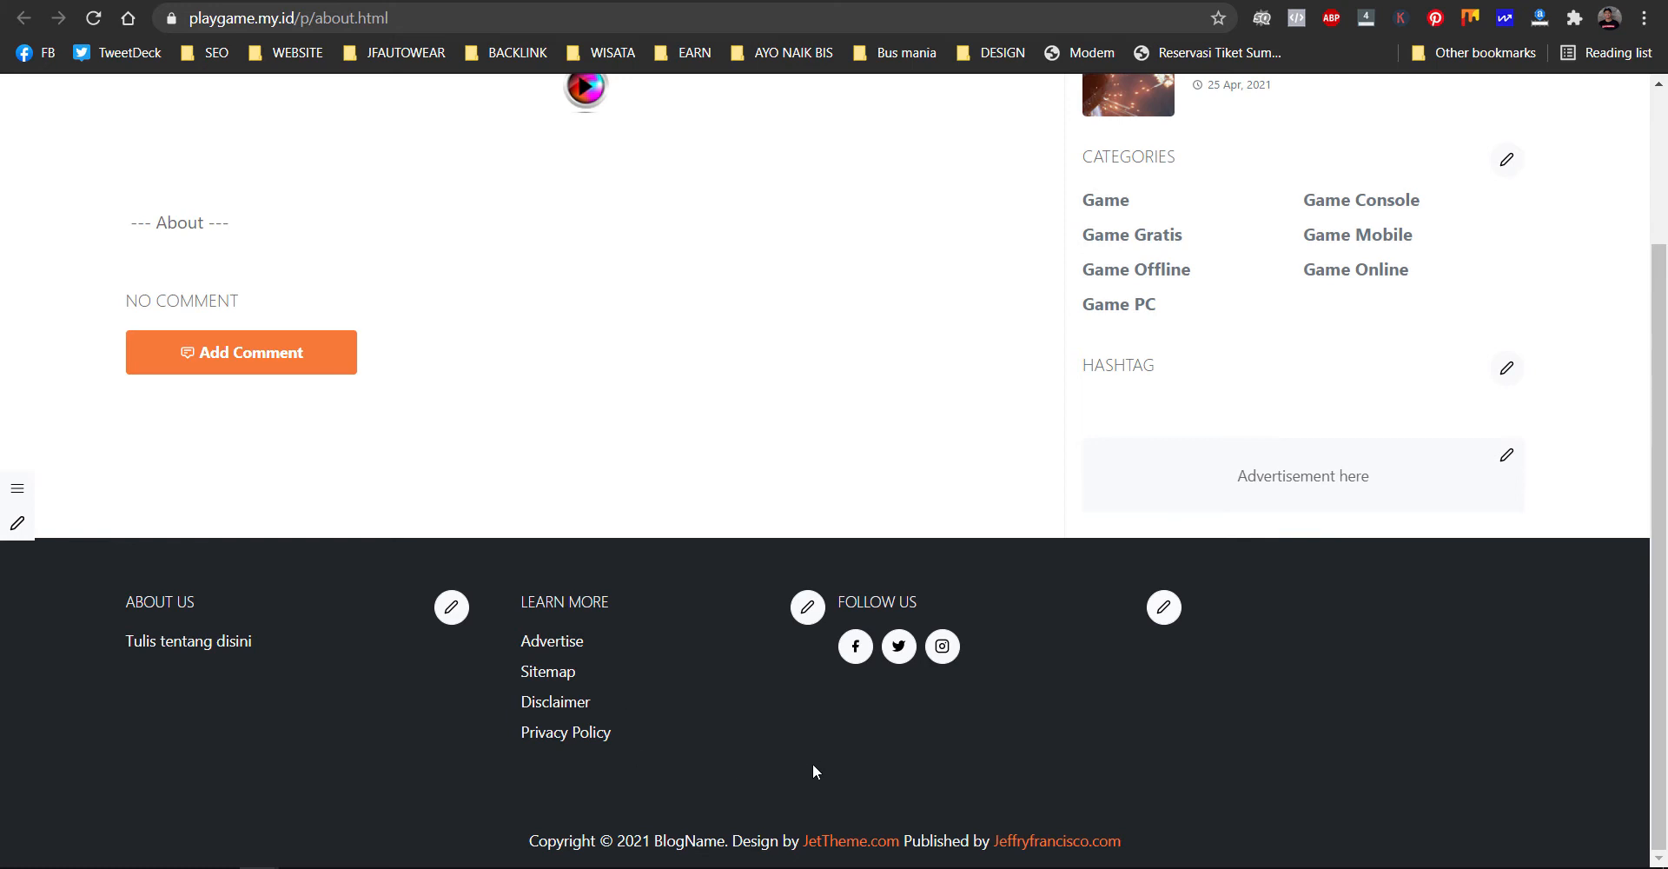
- Open the footer's About Us gadget in the blog layout and switch its content editor to rich text
left_click(90, 1)
scroll(466, 421, "down", 3)
scroll(464, 420, "up", 2)
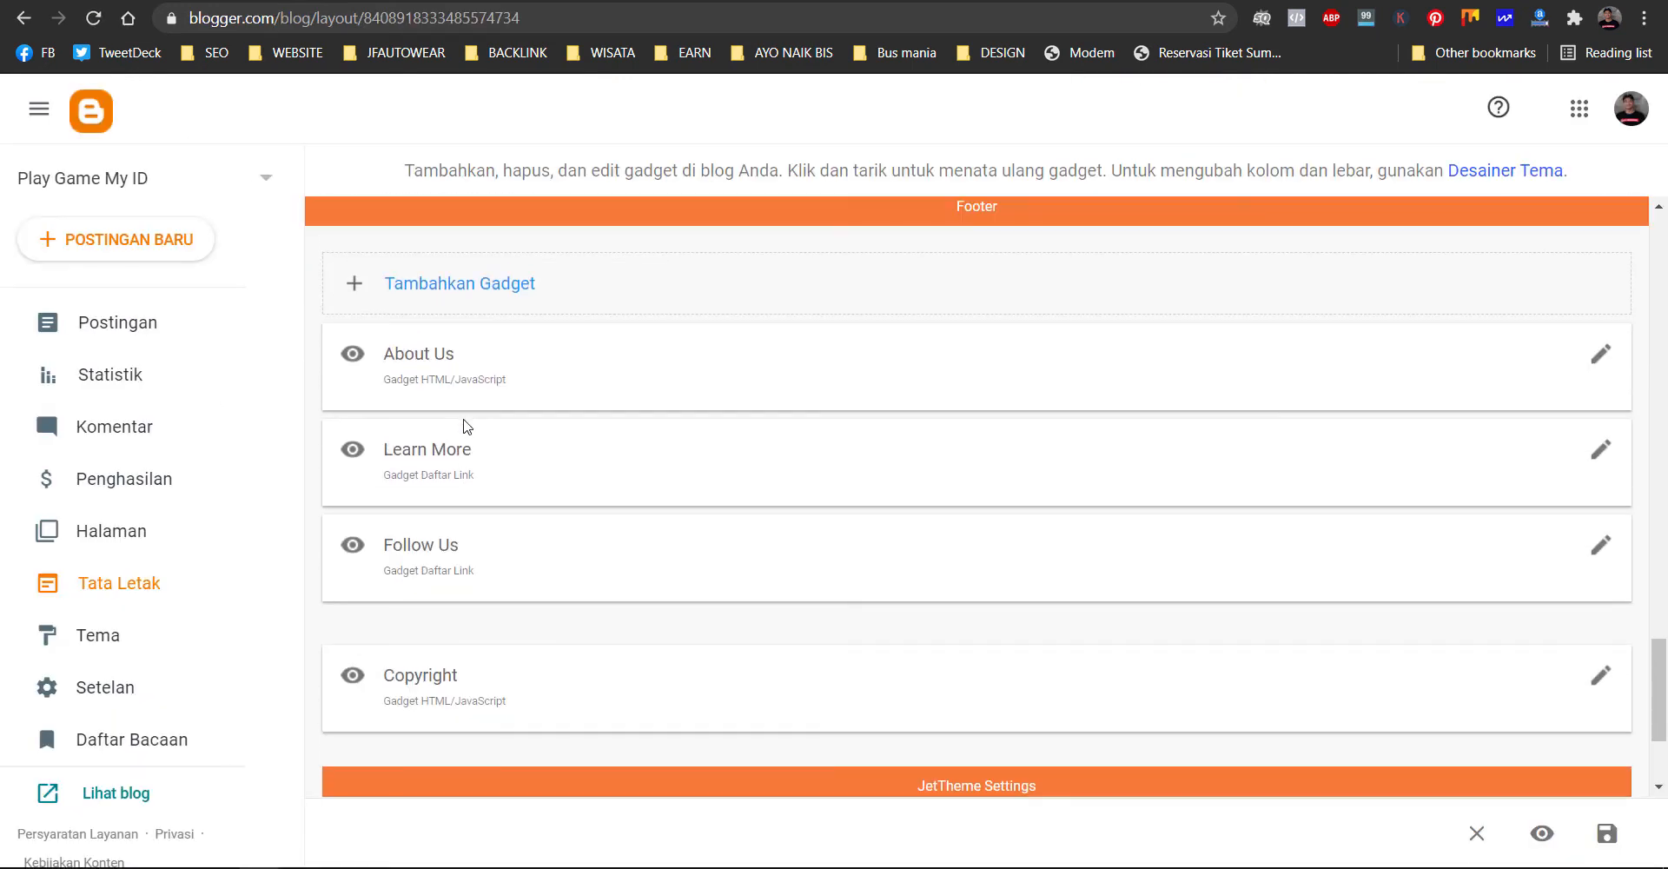
left_click(1603, 358)
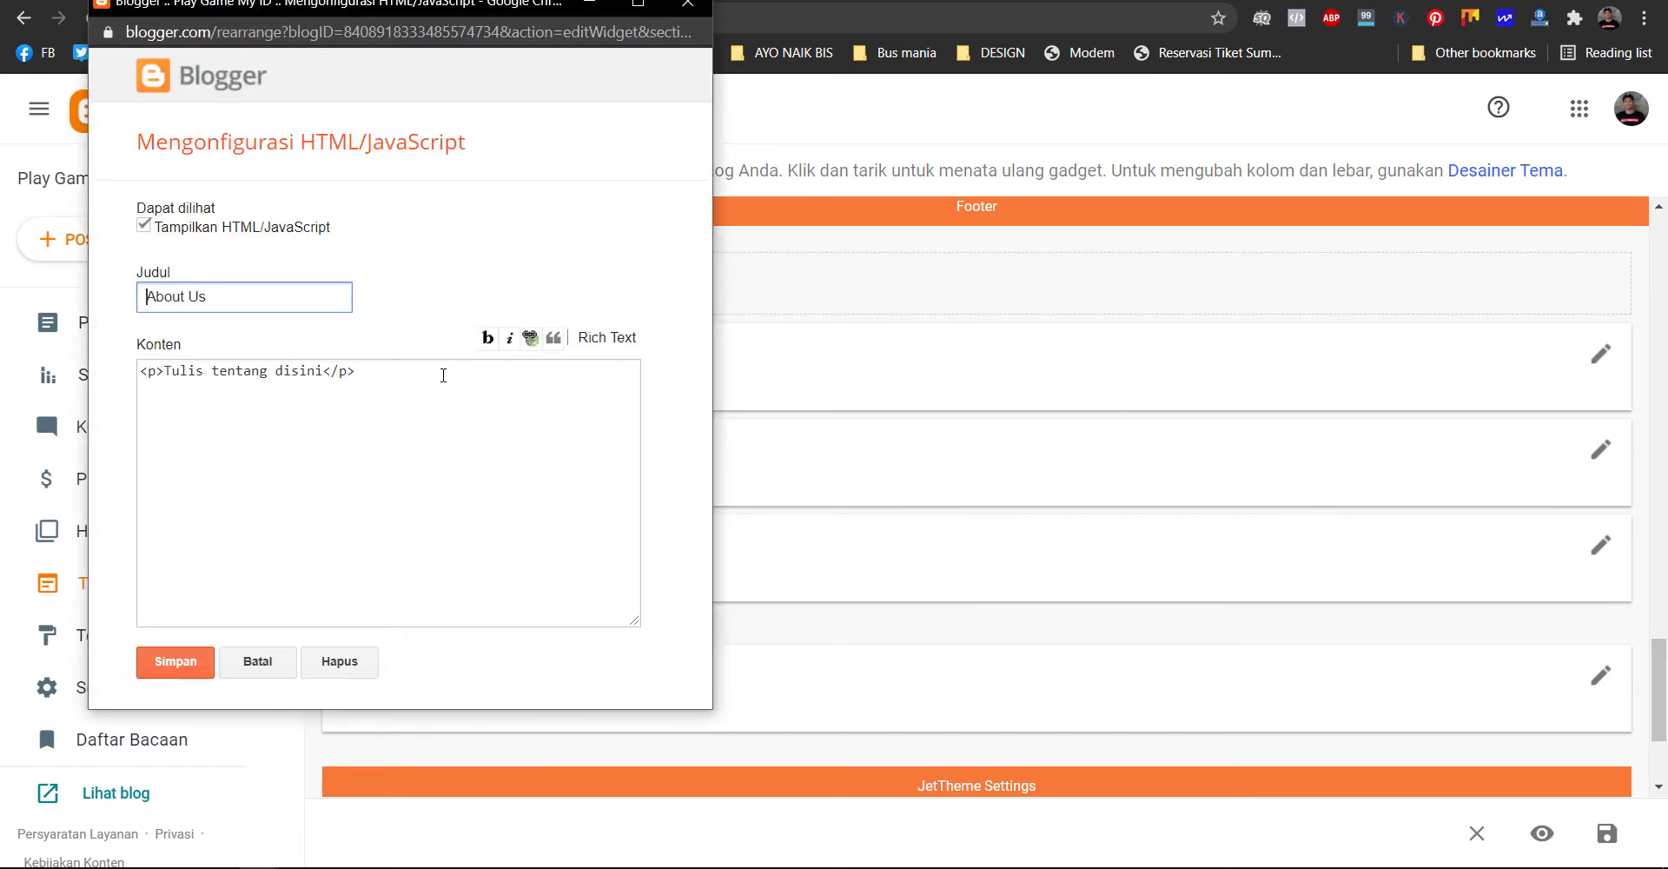
left_click(605, 339)
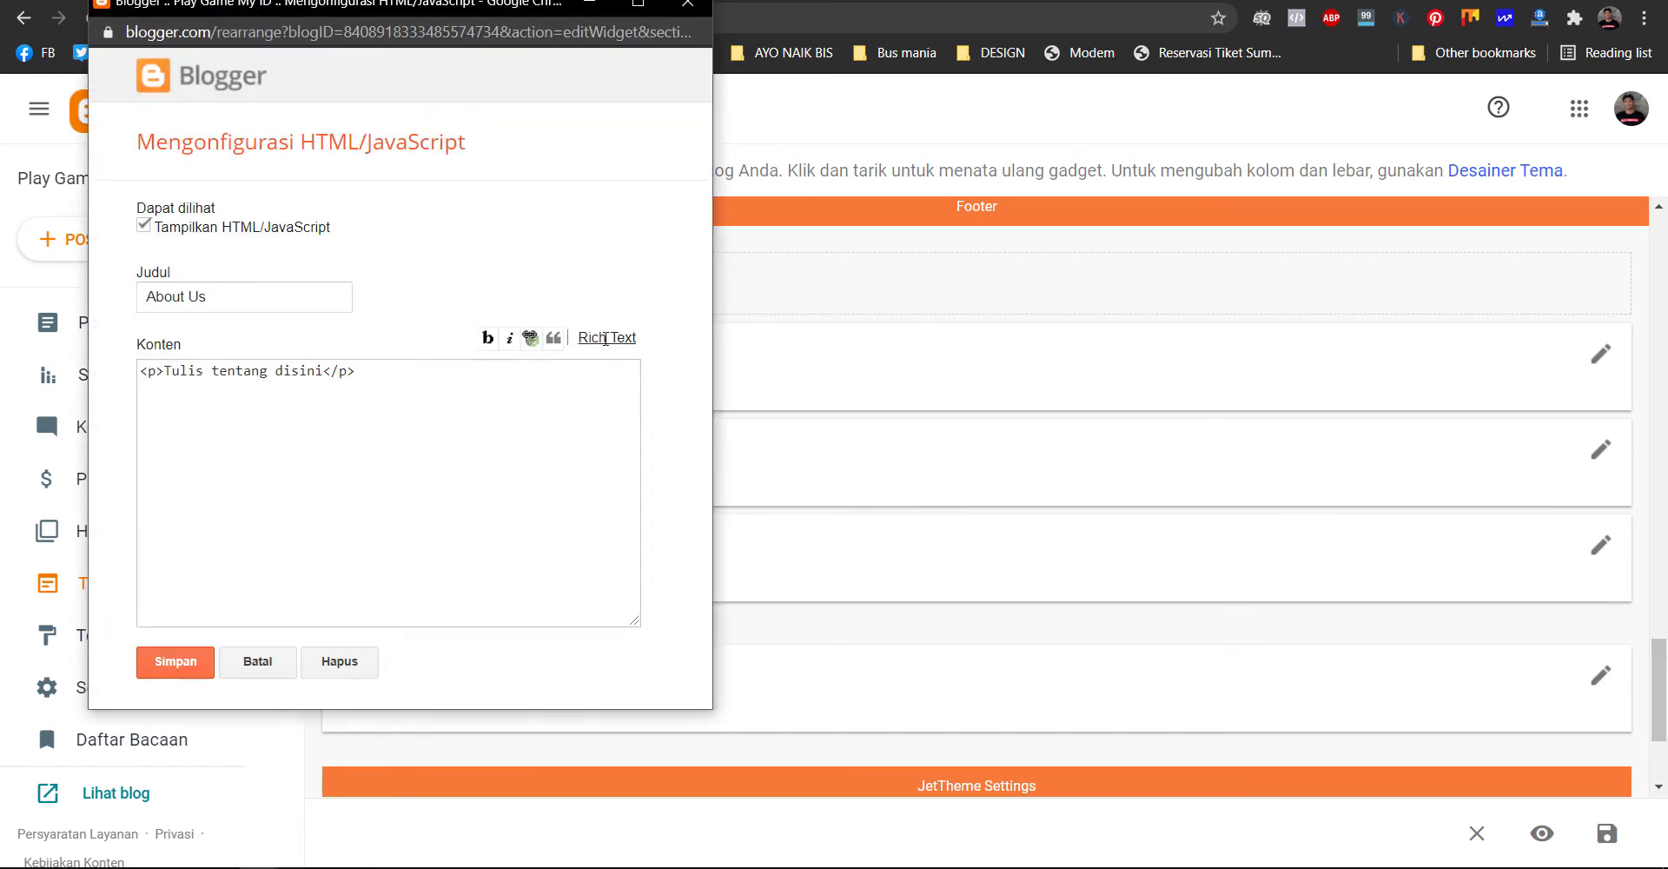
left_click(600, 339)
left_click(601, 339)
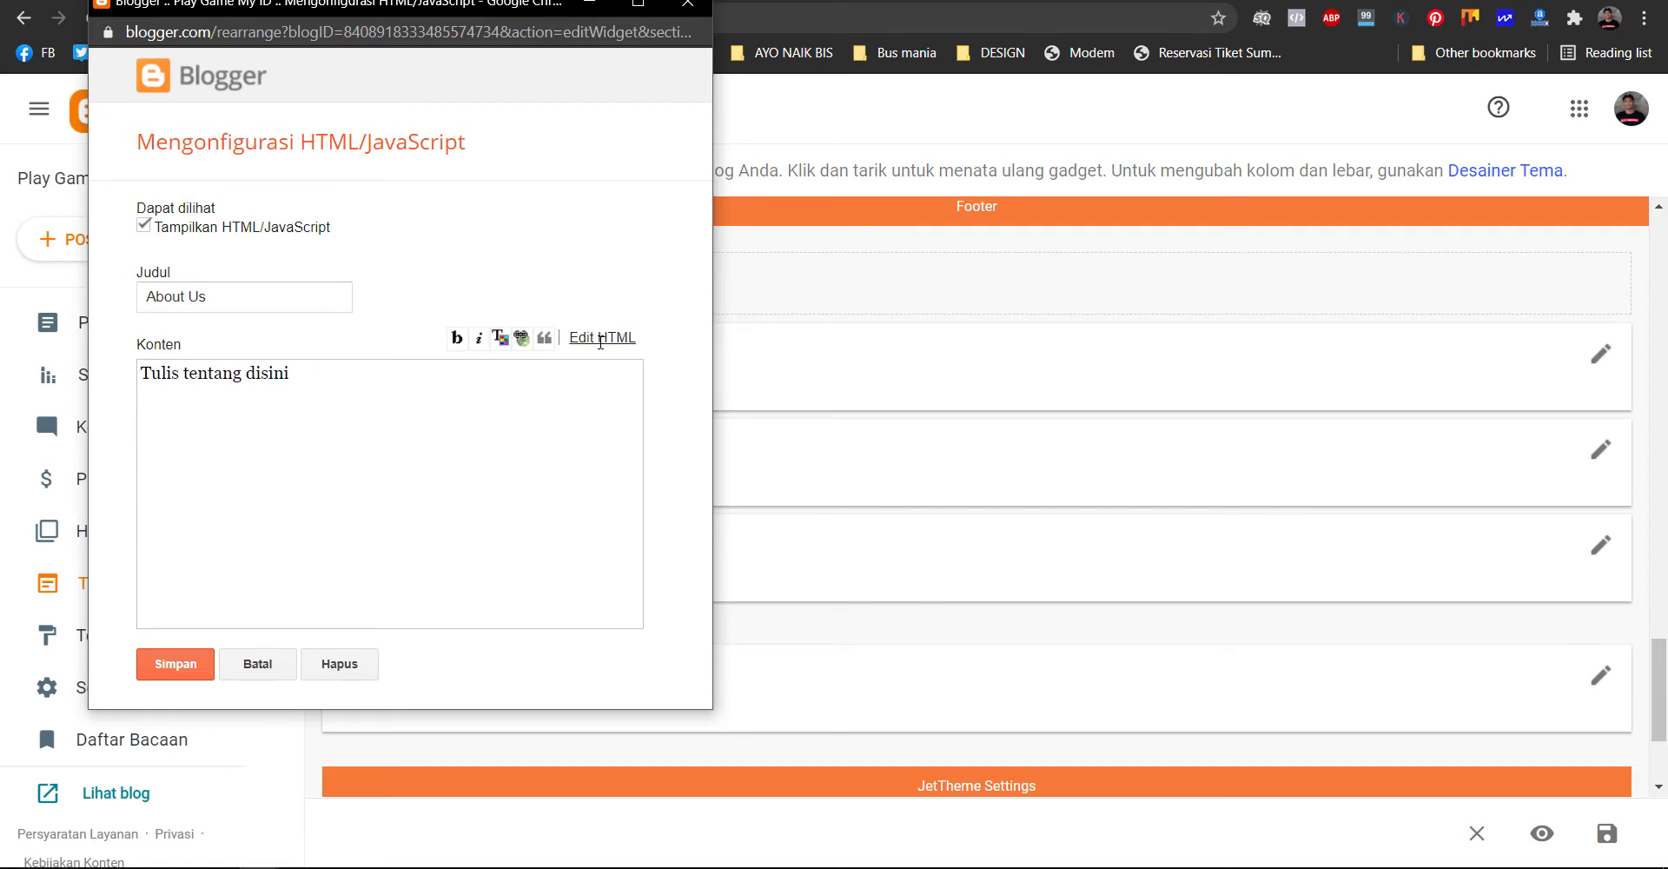
left_click(600, 339)
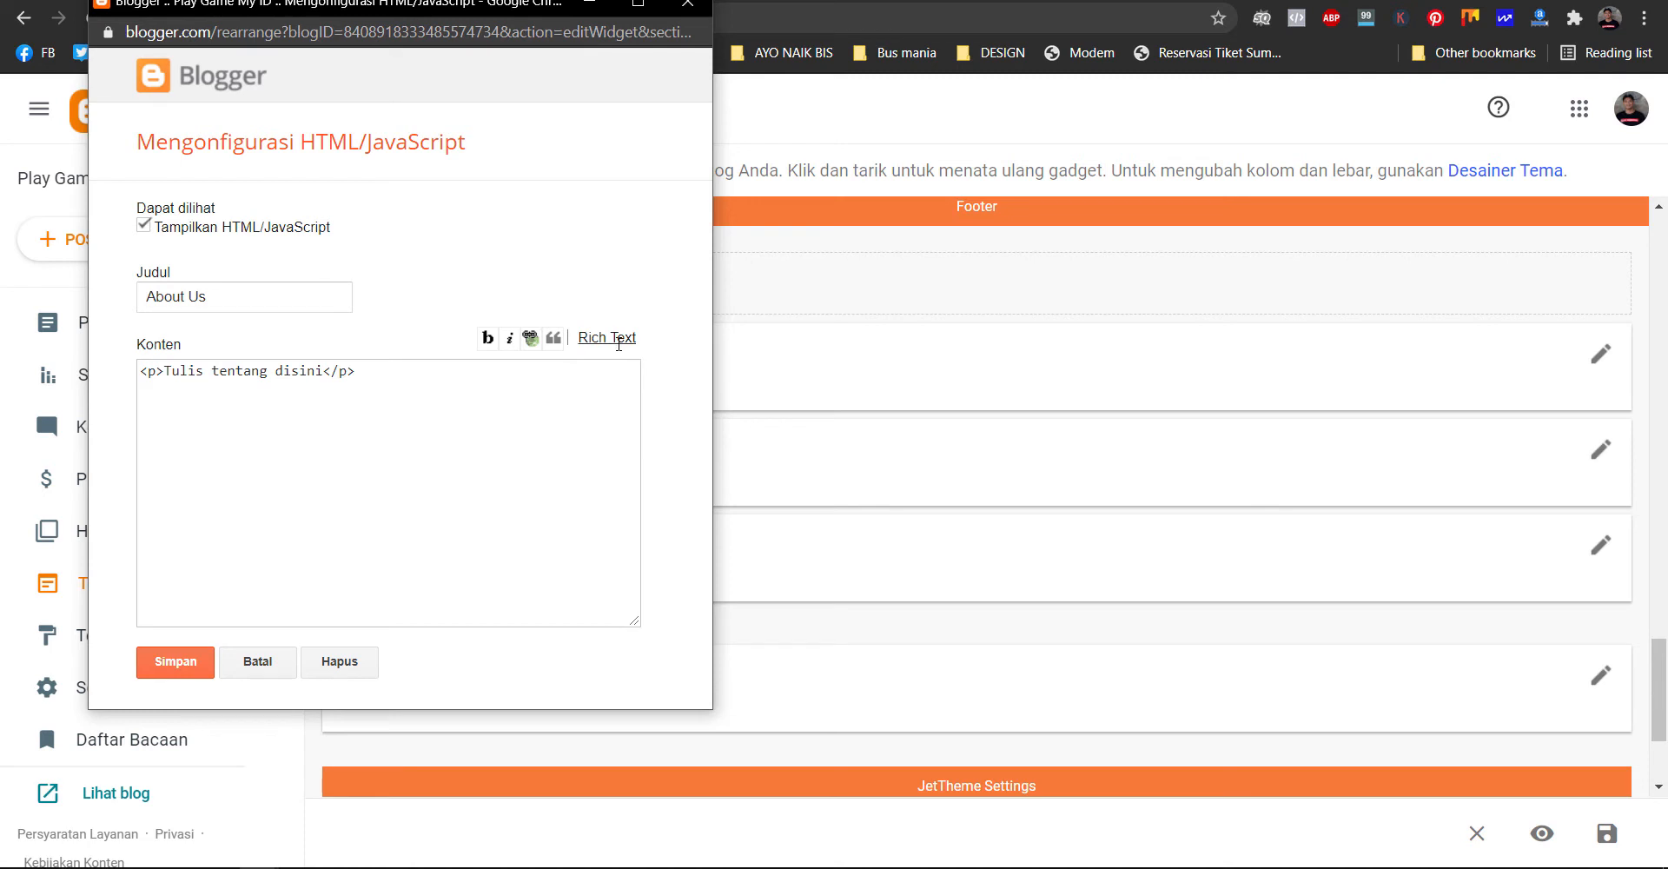
left_click(619, 341)
- Replace the About Us content with "Web ini berisi tentang informasi game terbaru." and save the gadget
left_click_drag(292, 373, 142, 372)
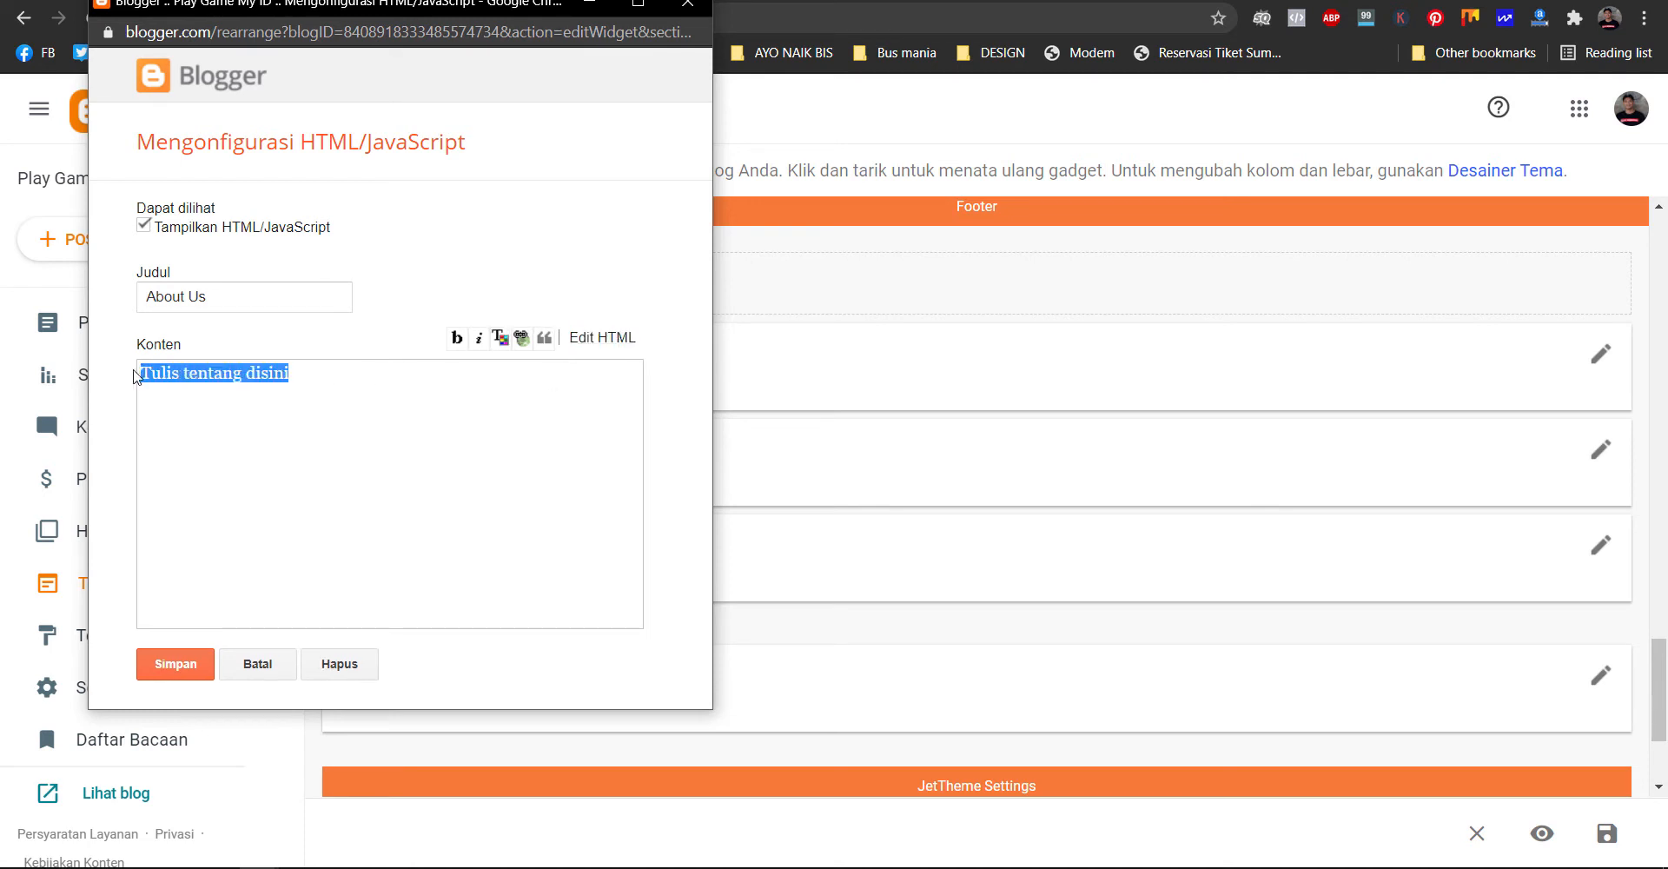
type("Web in")
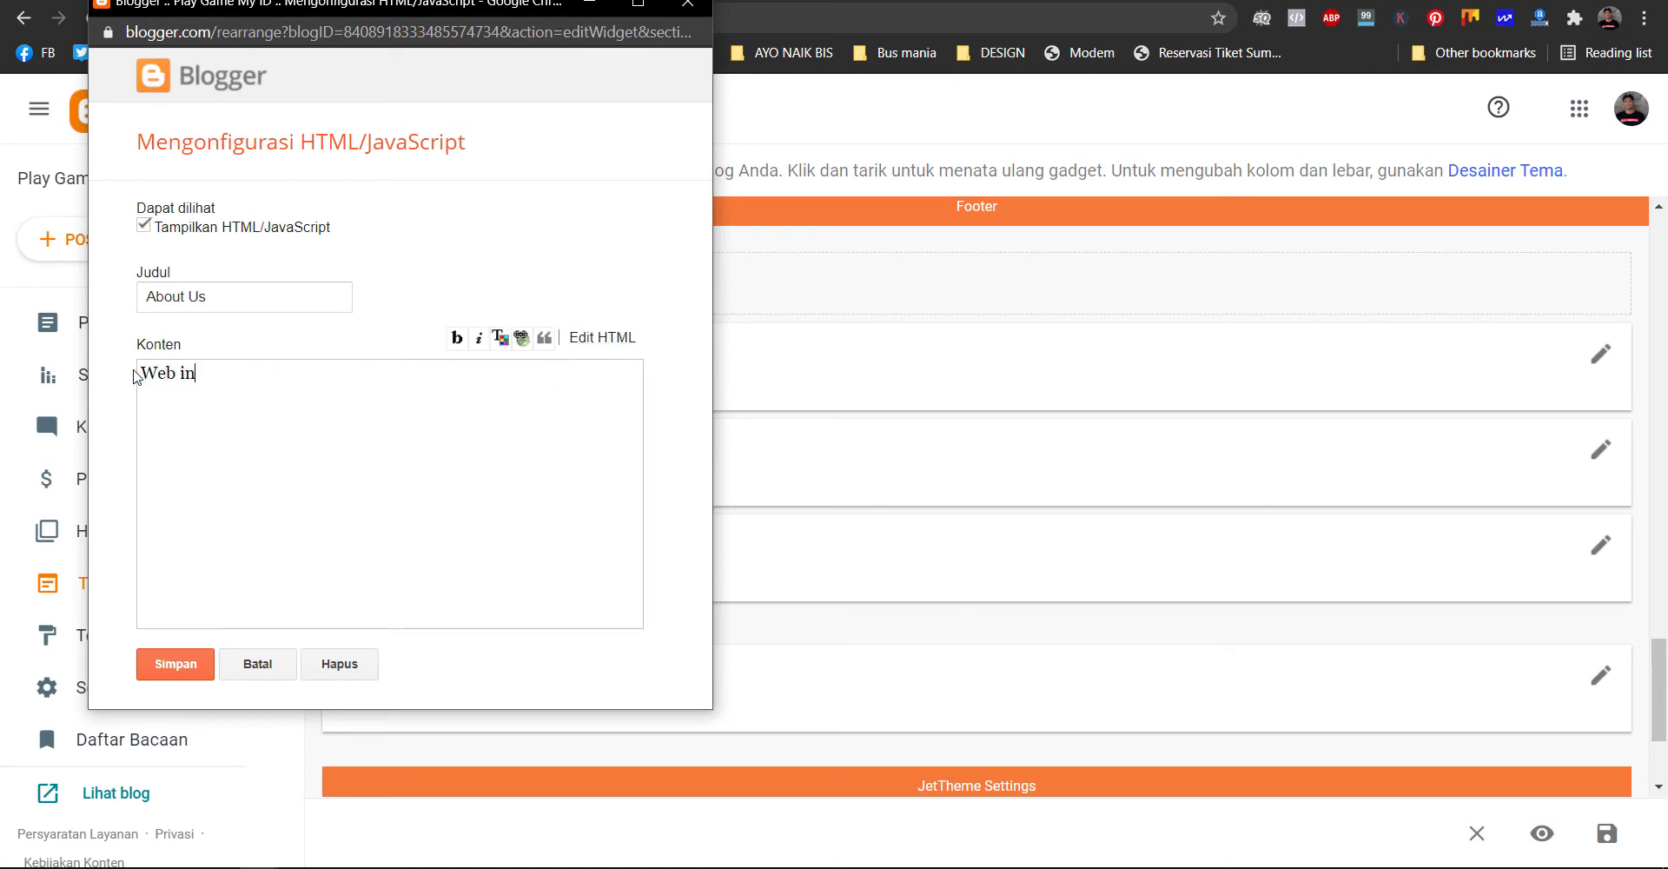
type("i berisi tentang i")
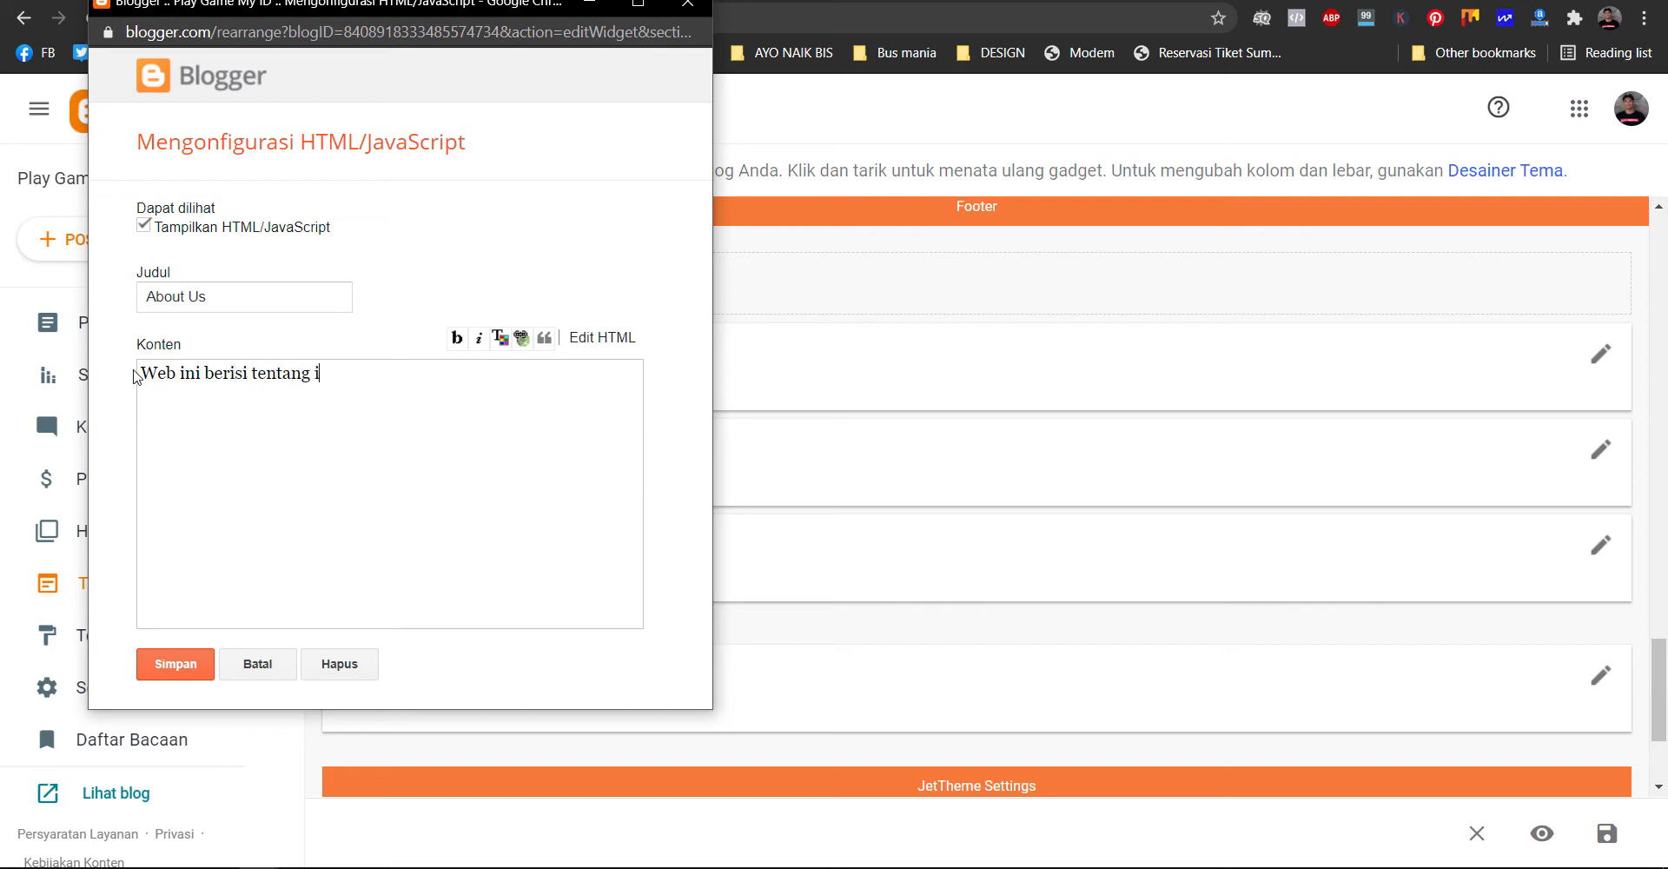
type("nformasi game te")
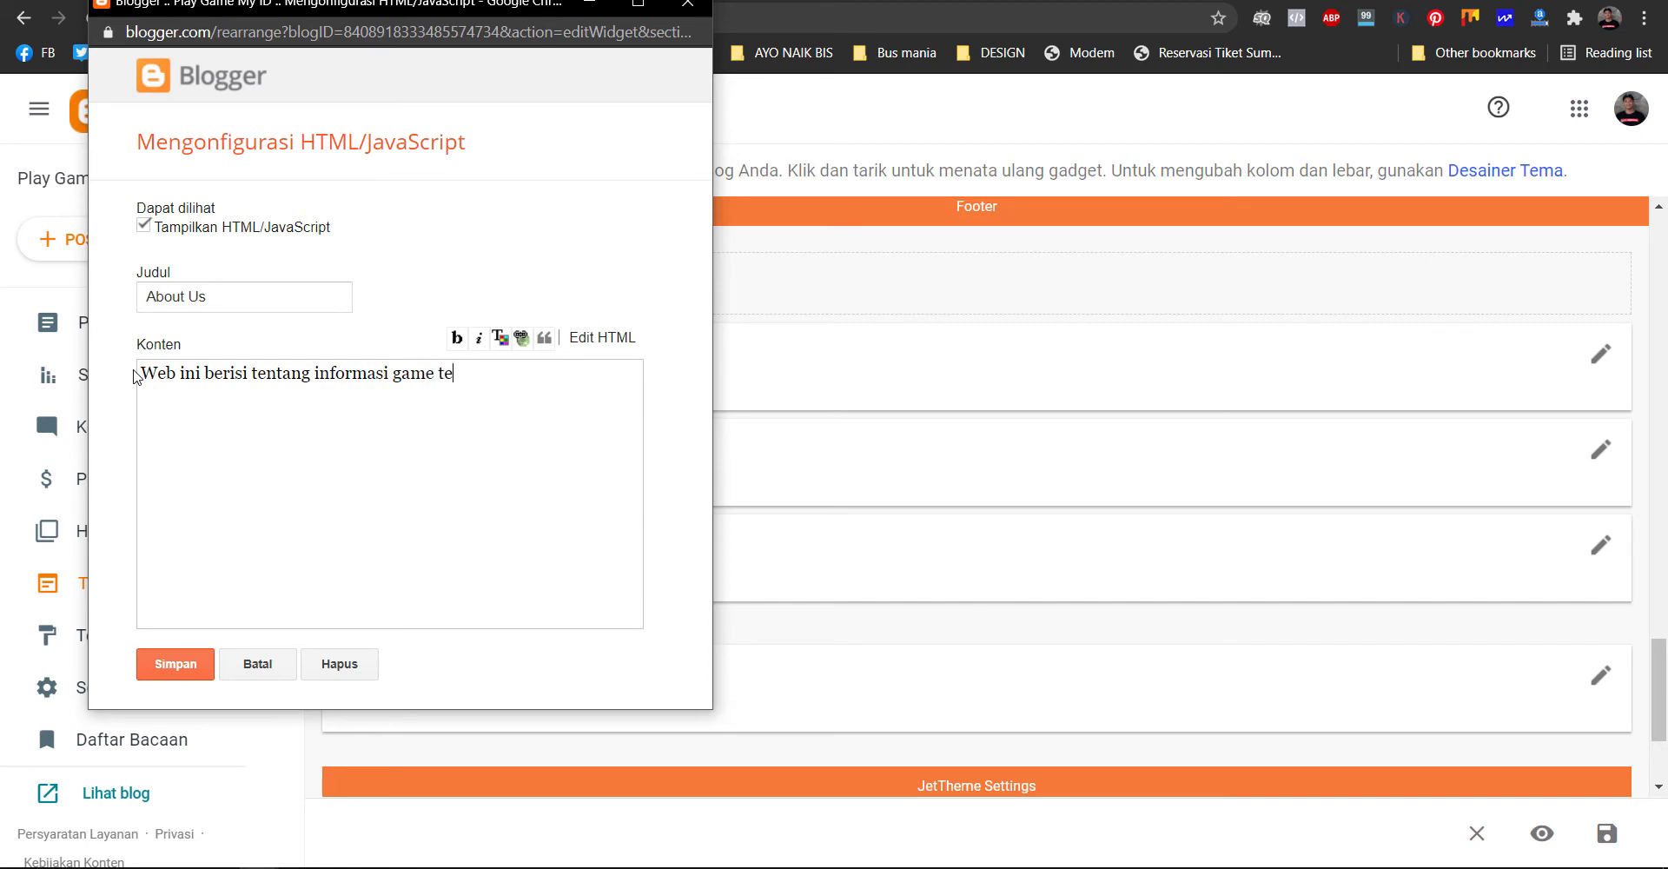
type("rbaru.")
left_click(173, 669)
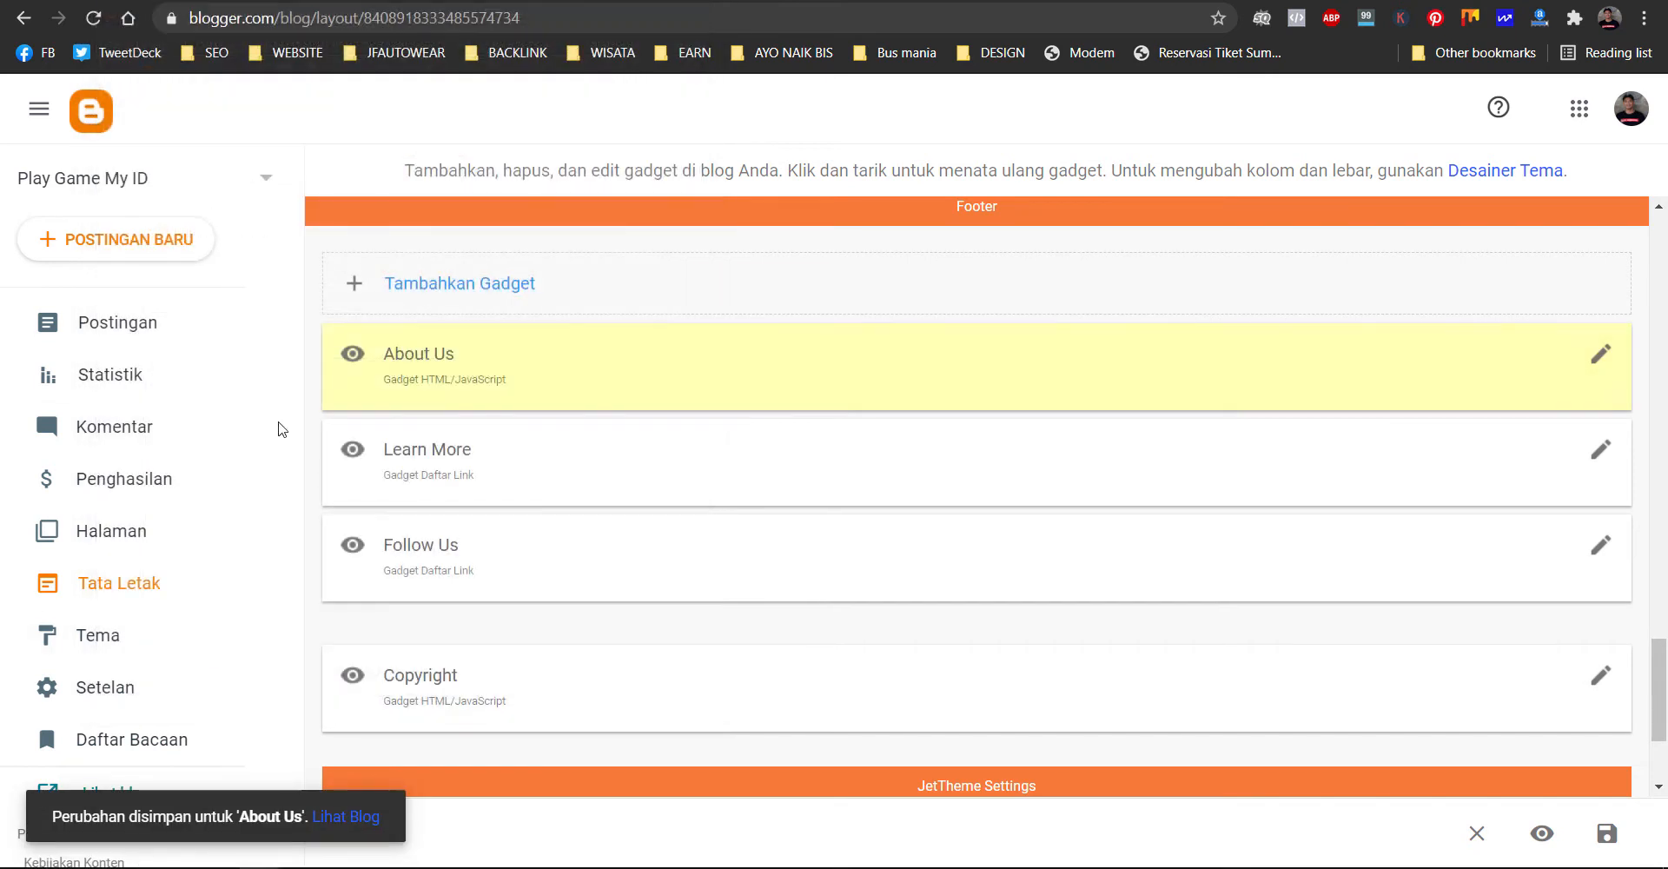
scroll(638, 487, "down", 1)
scroll(564, 391, "up", 1)
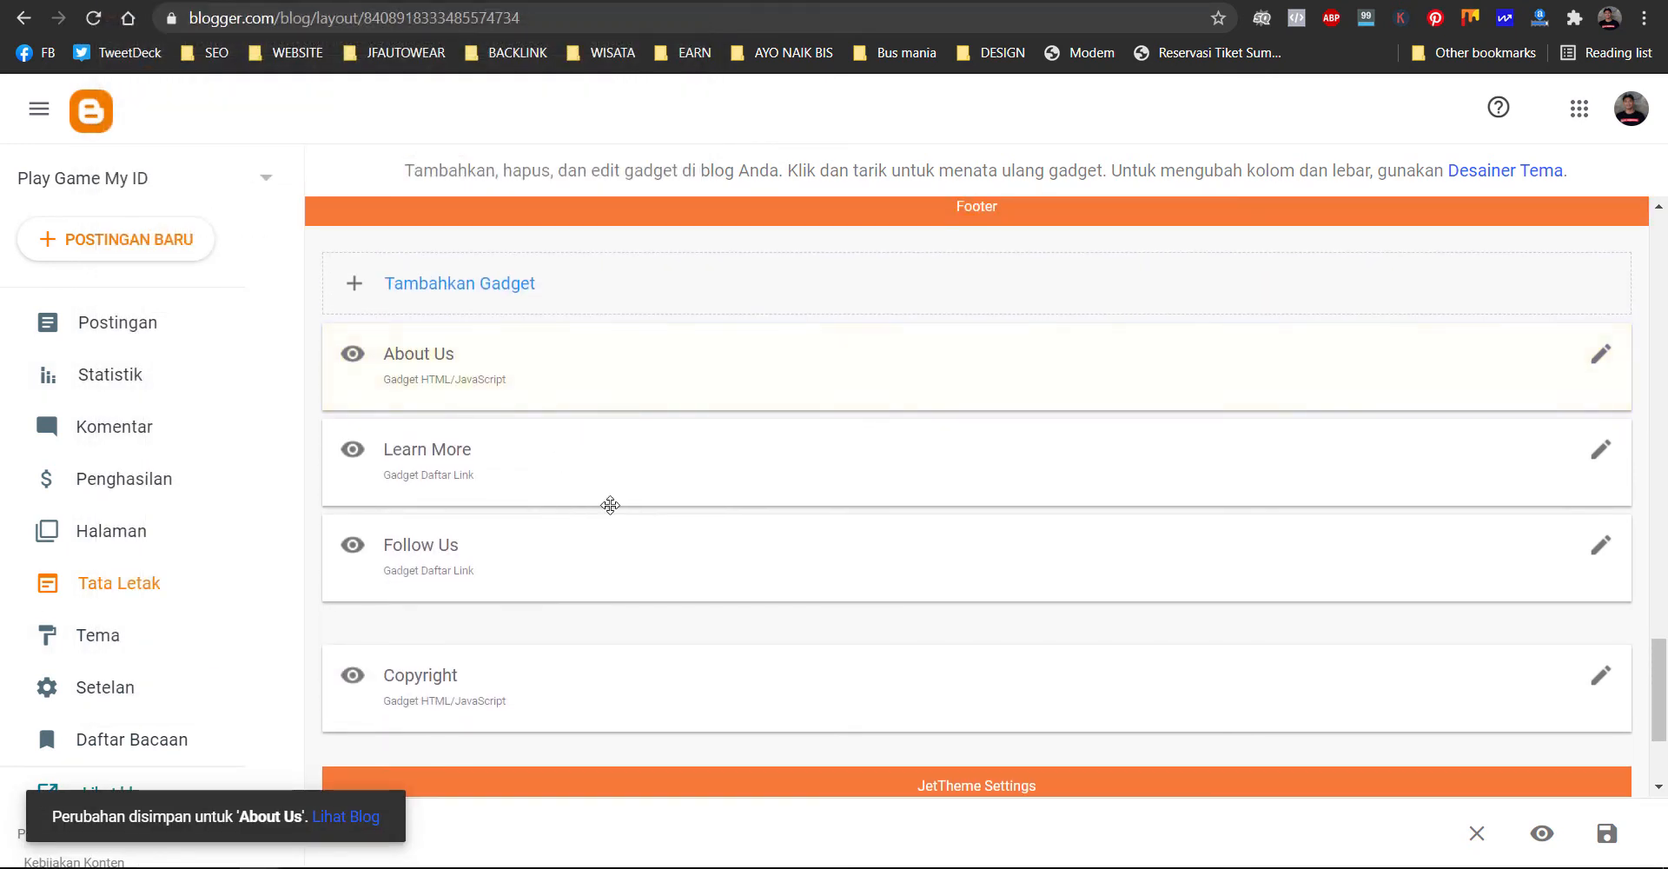
scroll(682, 626, "down", 1)
scroll(665, 460, "up", 1)
scroll(780, 578, "down", 3)
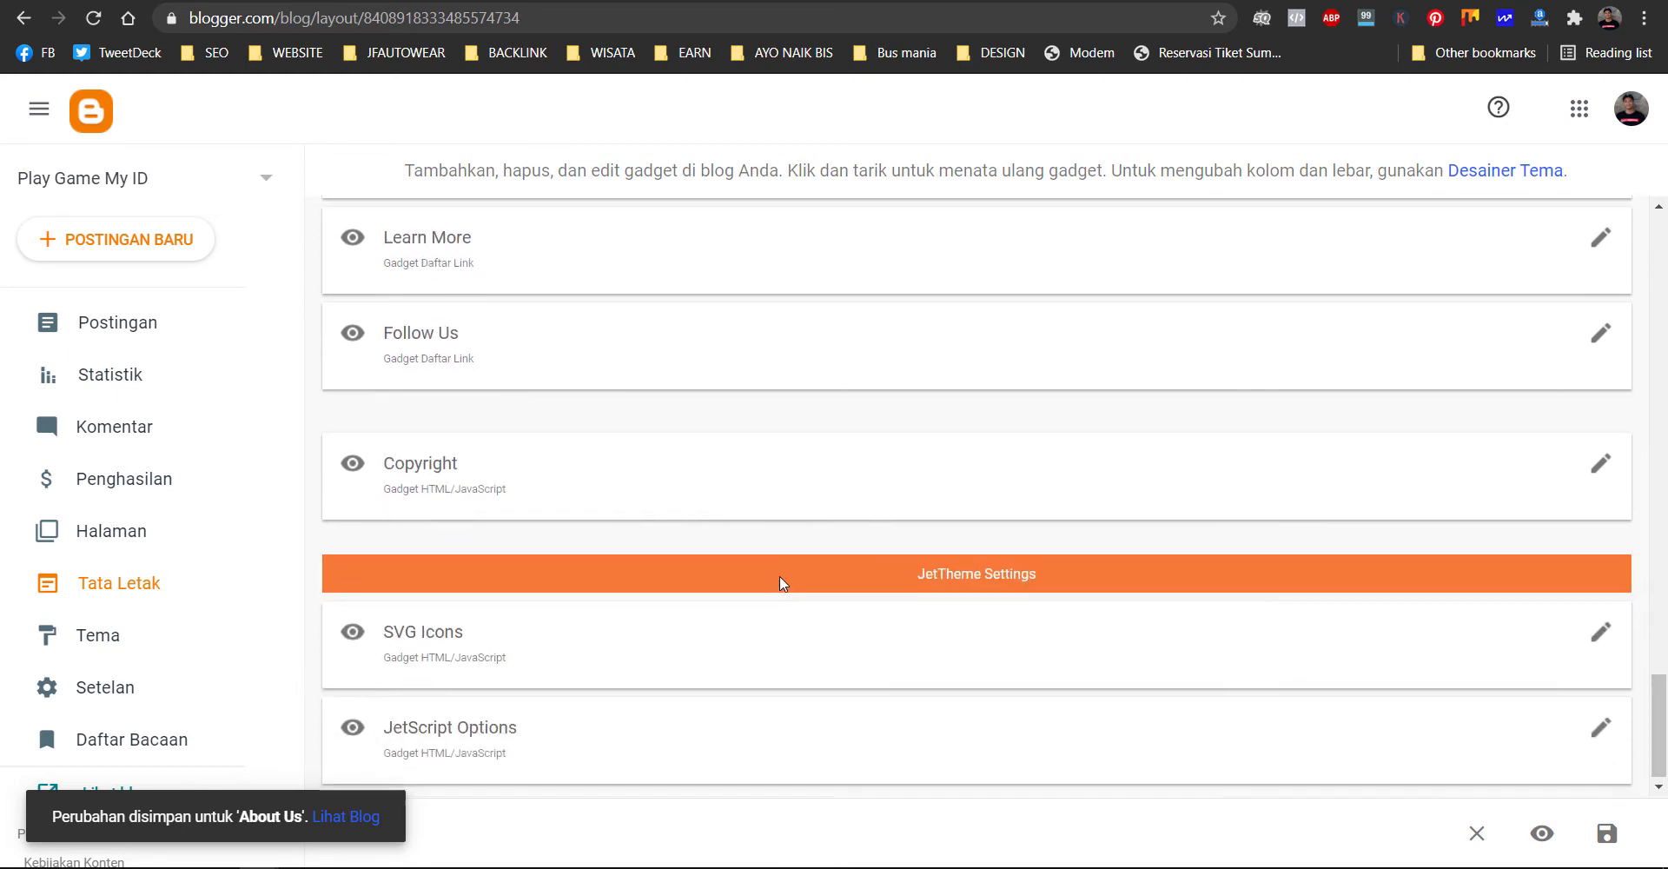
scroll(781, 584, "up", 3)
- Reload the live About page and check the About Us text and Follow Us icons in the footer
left_click(321, 1)
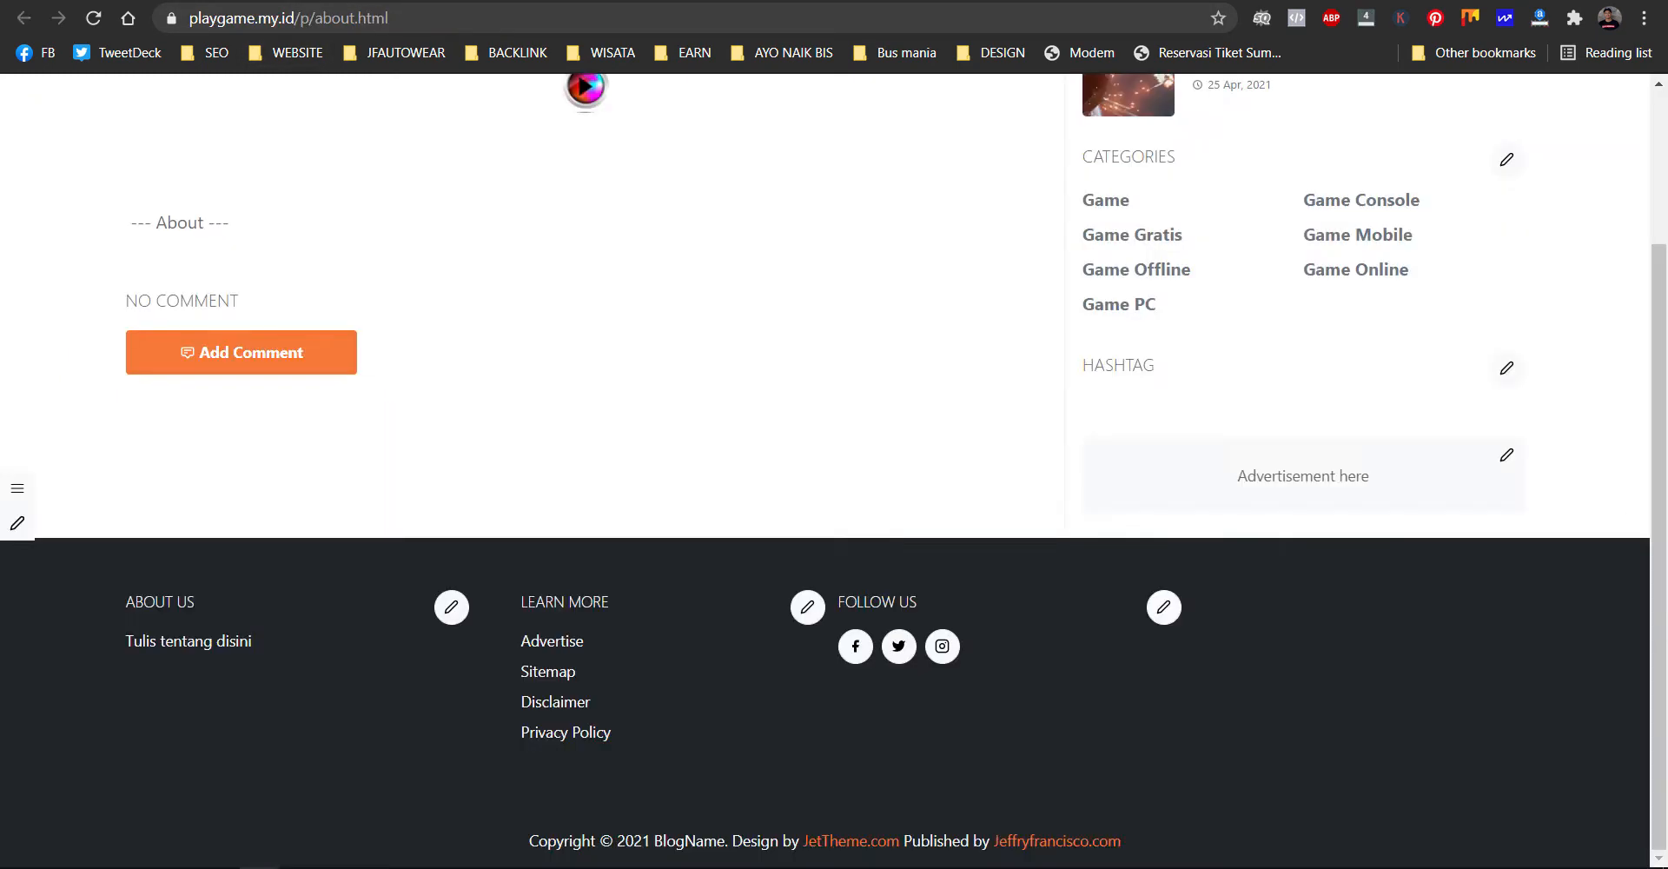
left_click(95, 28)
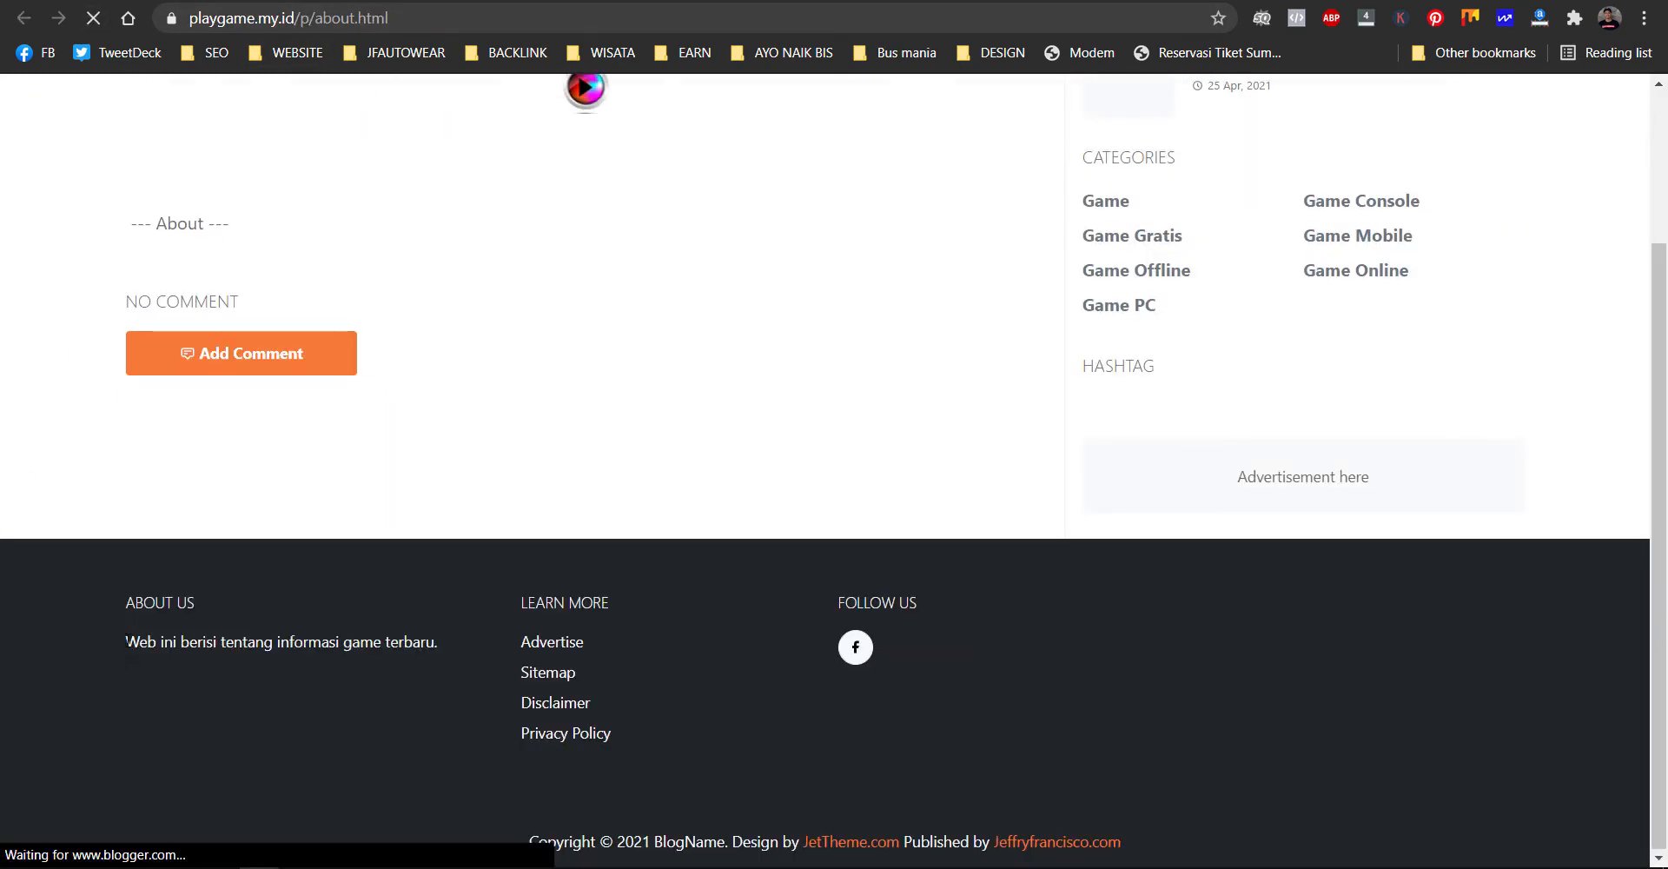
left_click_drag(127, 645, 346, 645)
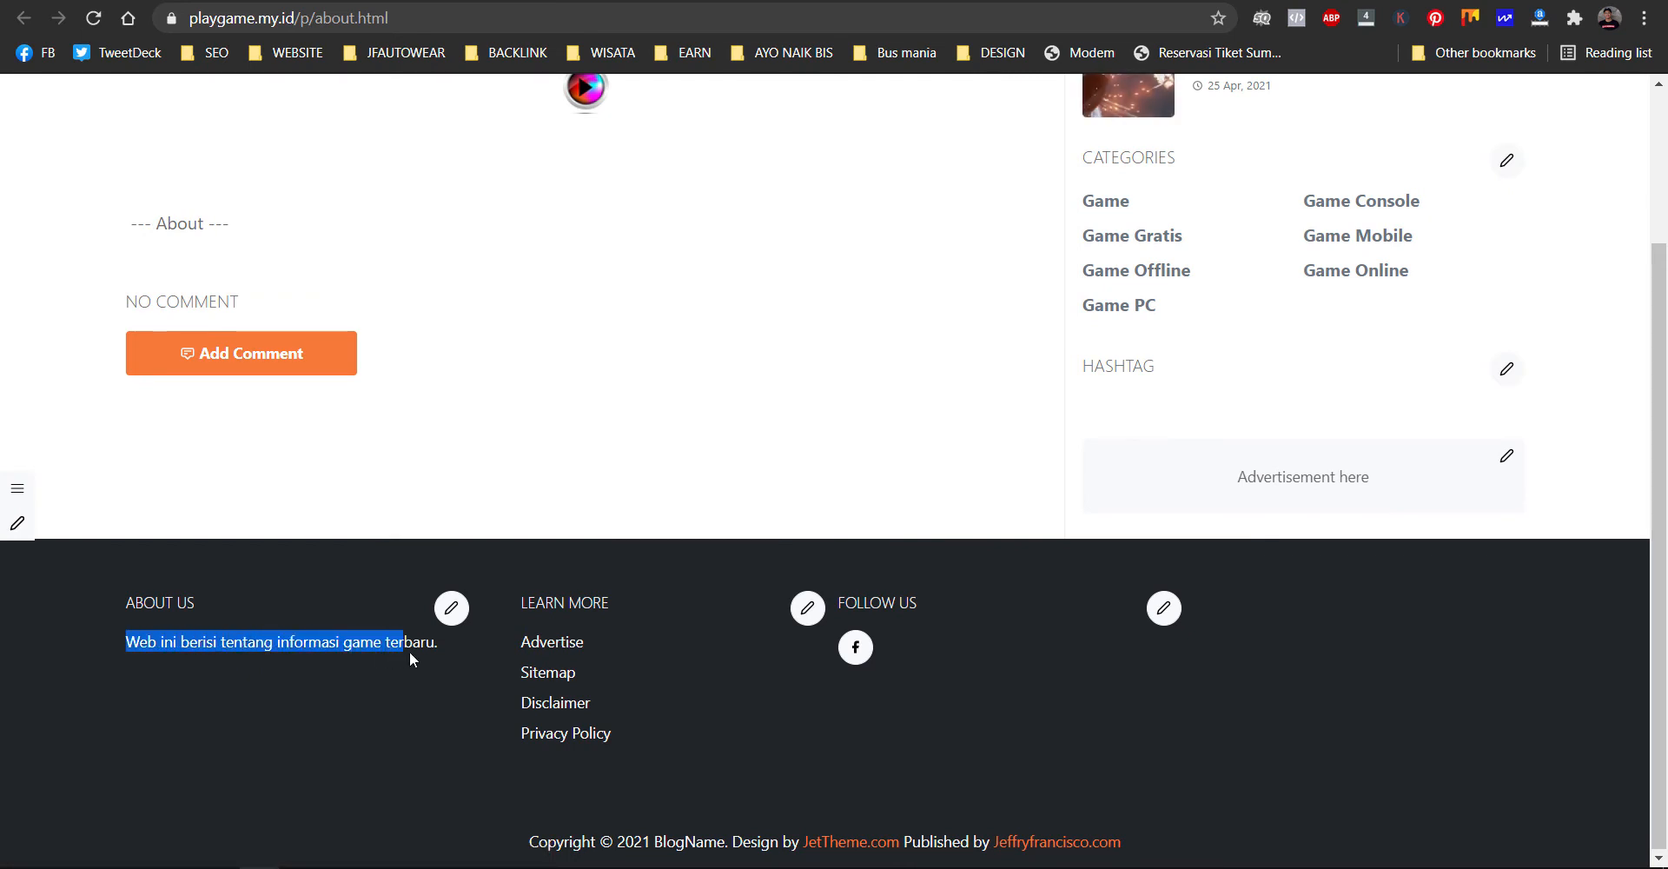
left_click(376, 704)
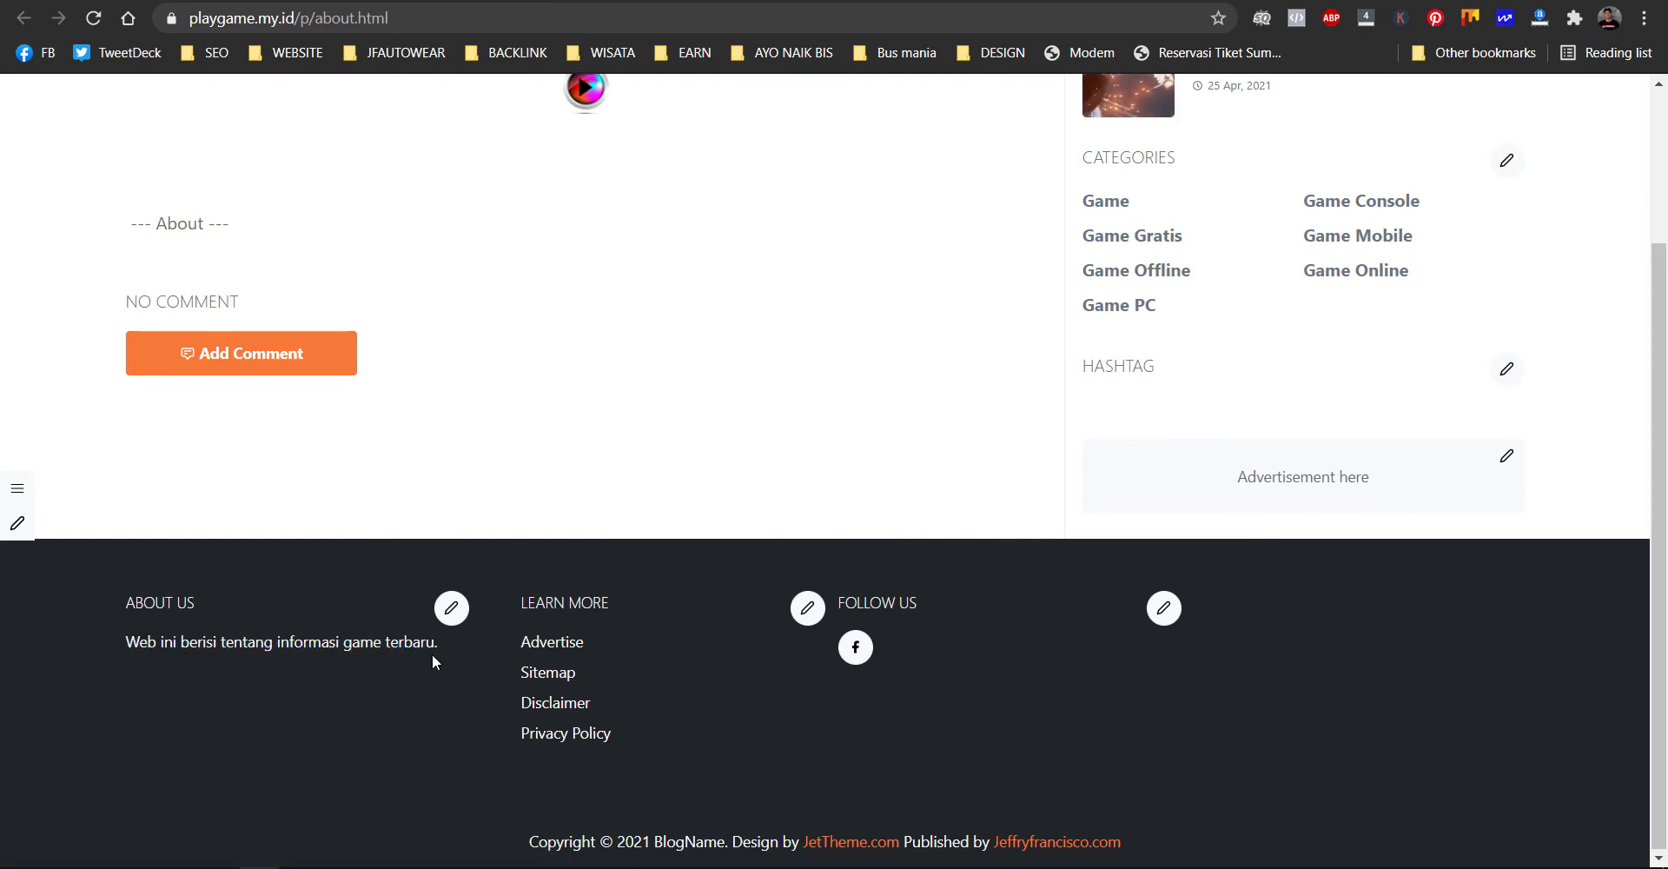
left_click_drag(432, 663, 611, 695)
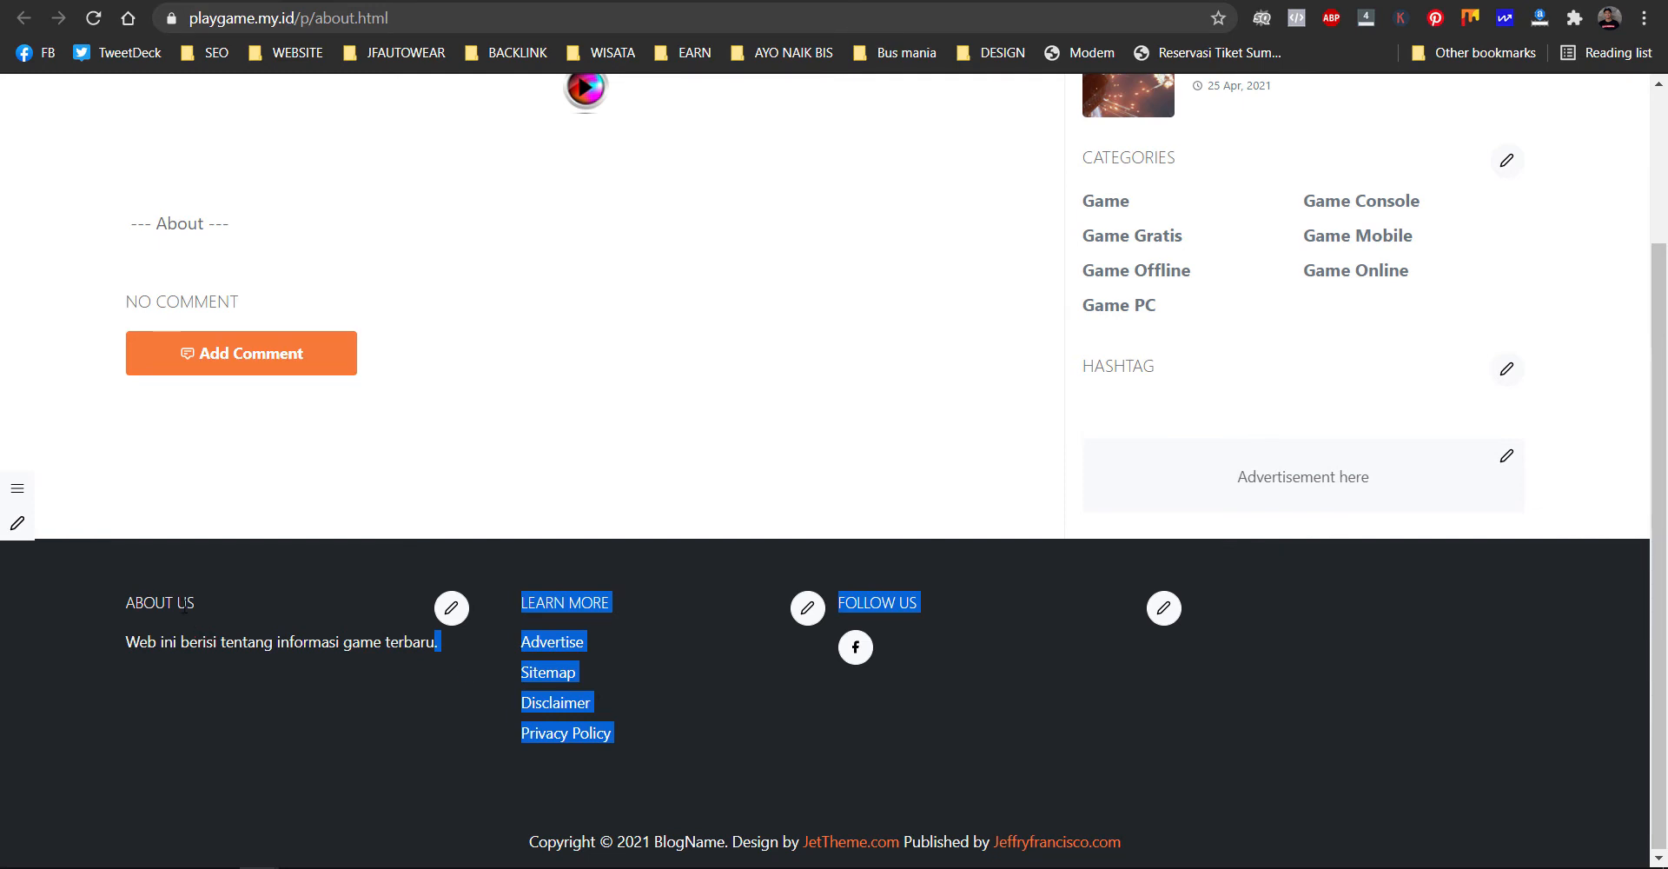
- Open the Copyright gadget in the blog layout and replace BlogName with "Play Game" in its content
key("ctrl+Tab")
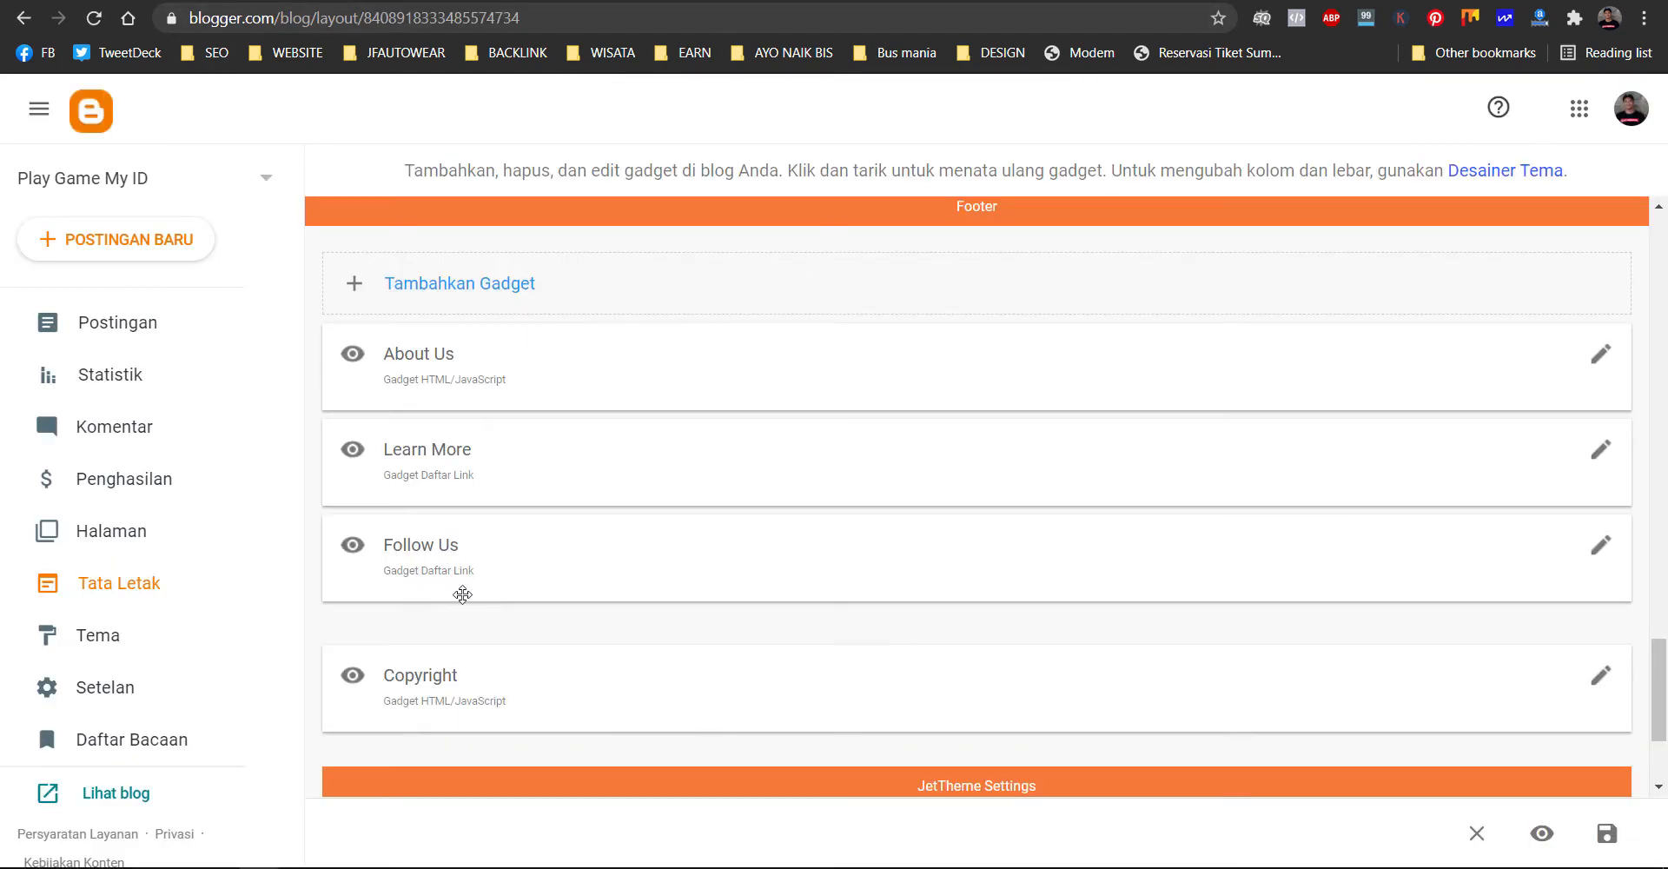
scroll(589, 644, "down", 2)
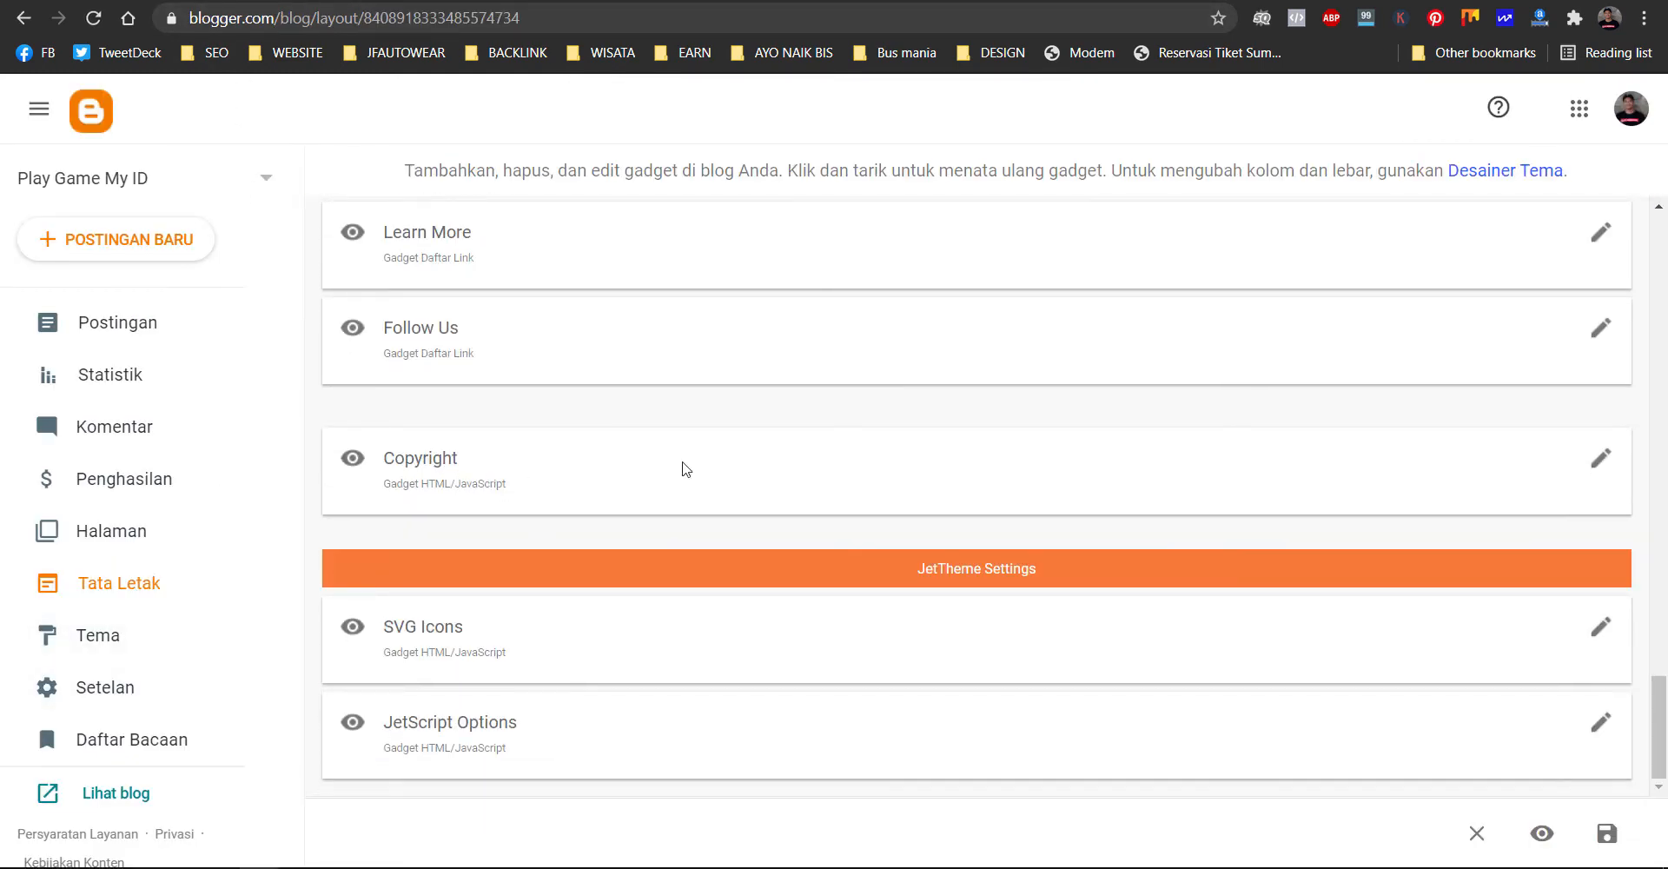
left_click(1601, 458)
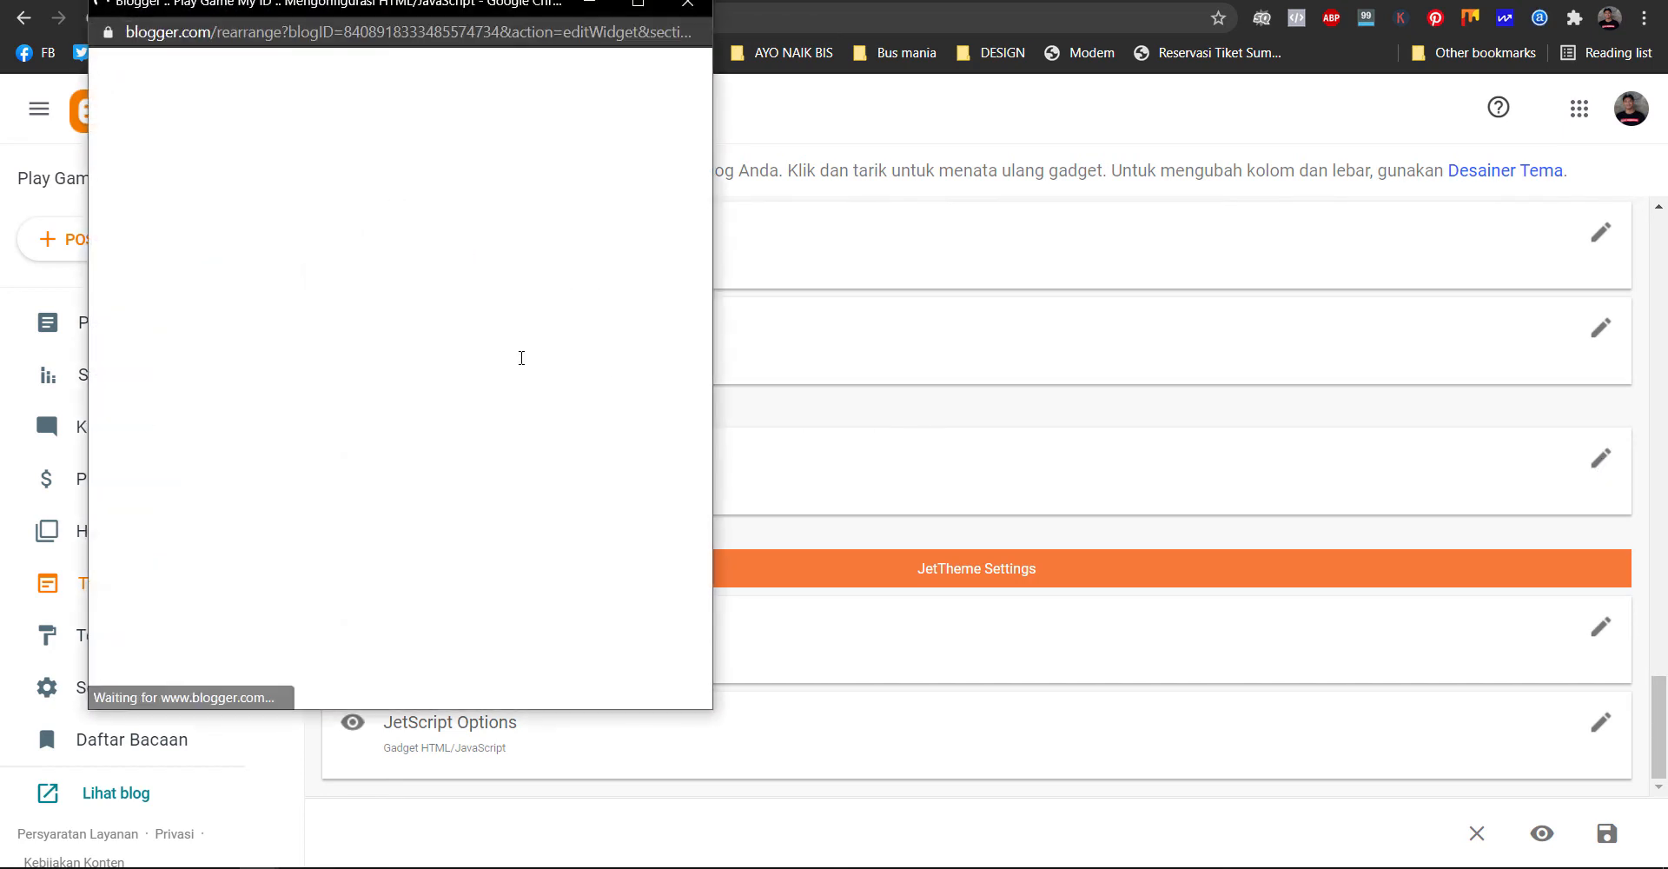
left_click(386, 421)
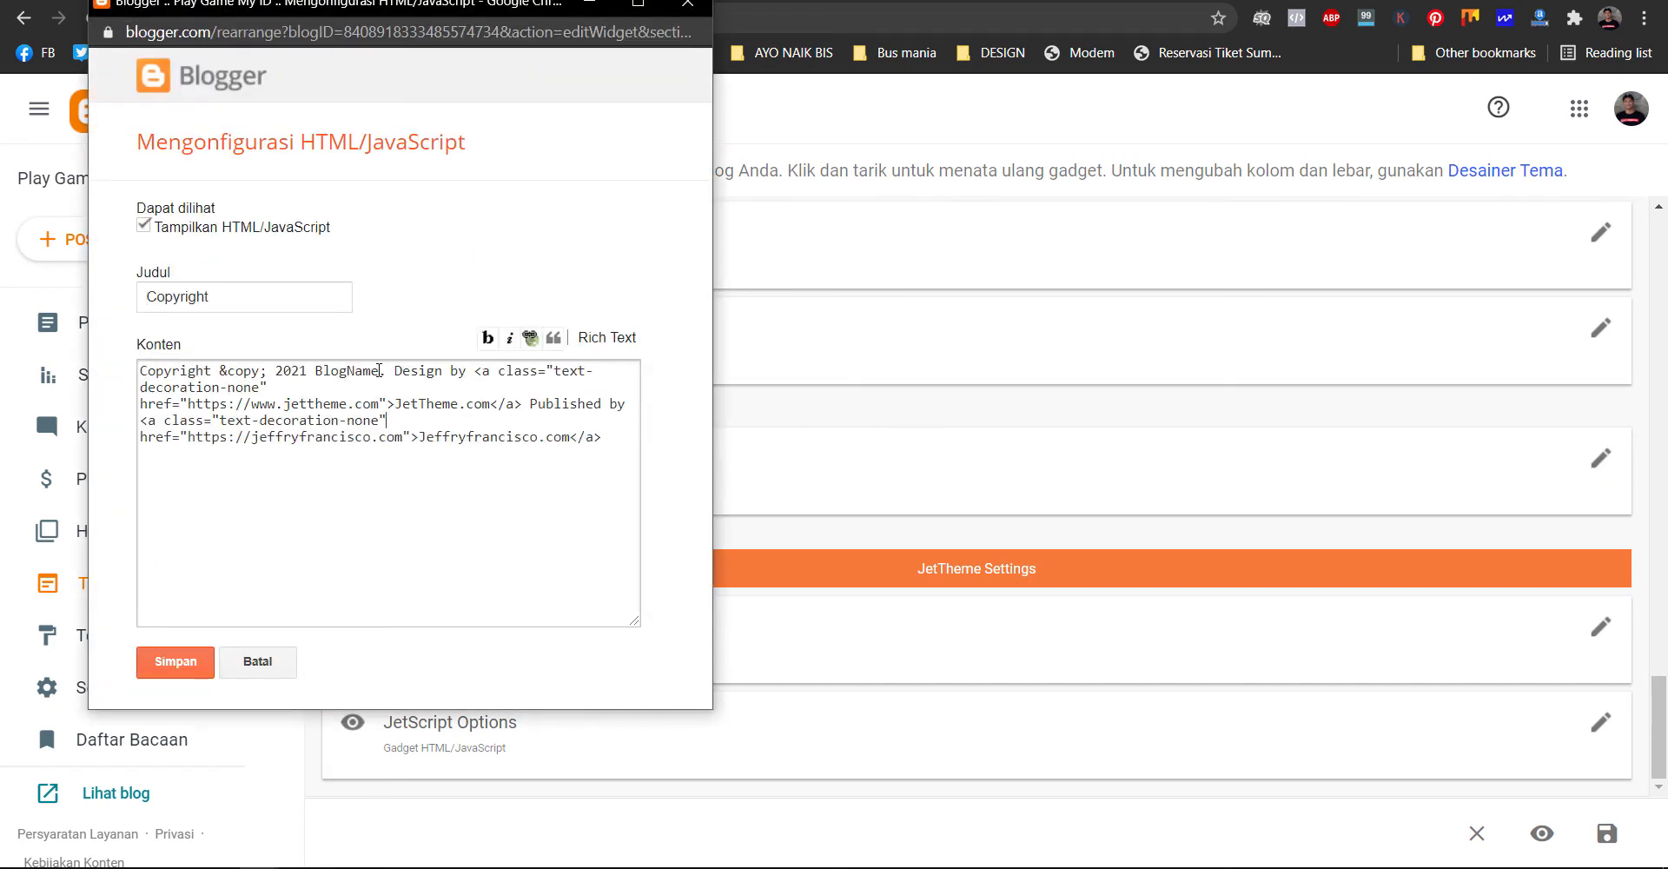
left_click_drag(379, 370, 330, 371)
type("Play Ga")
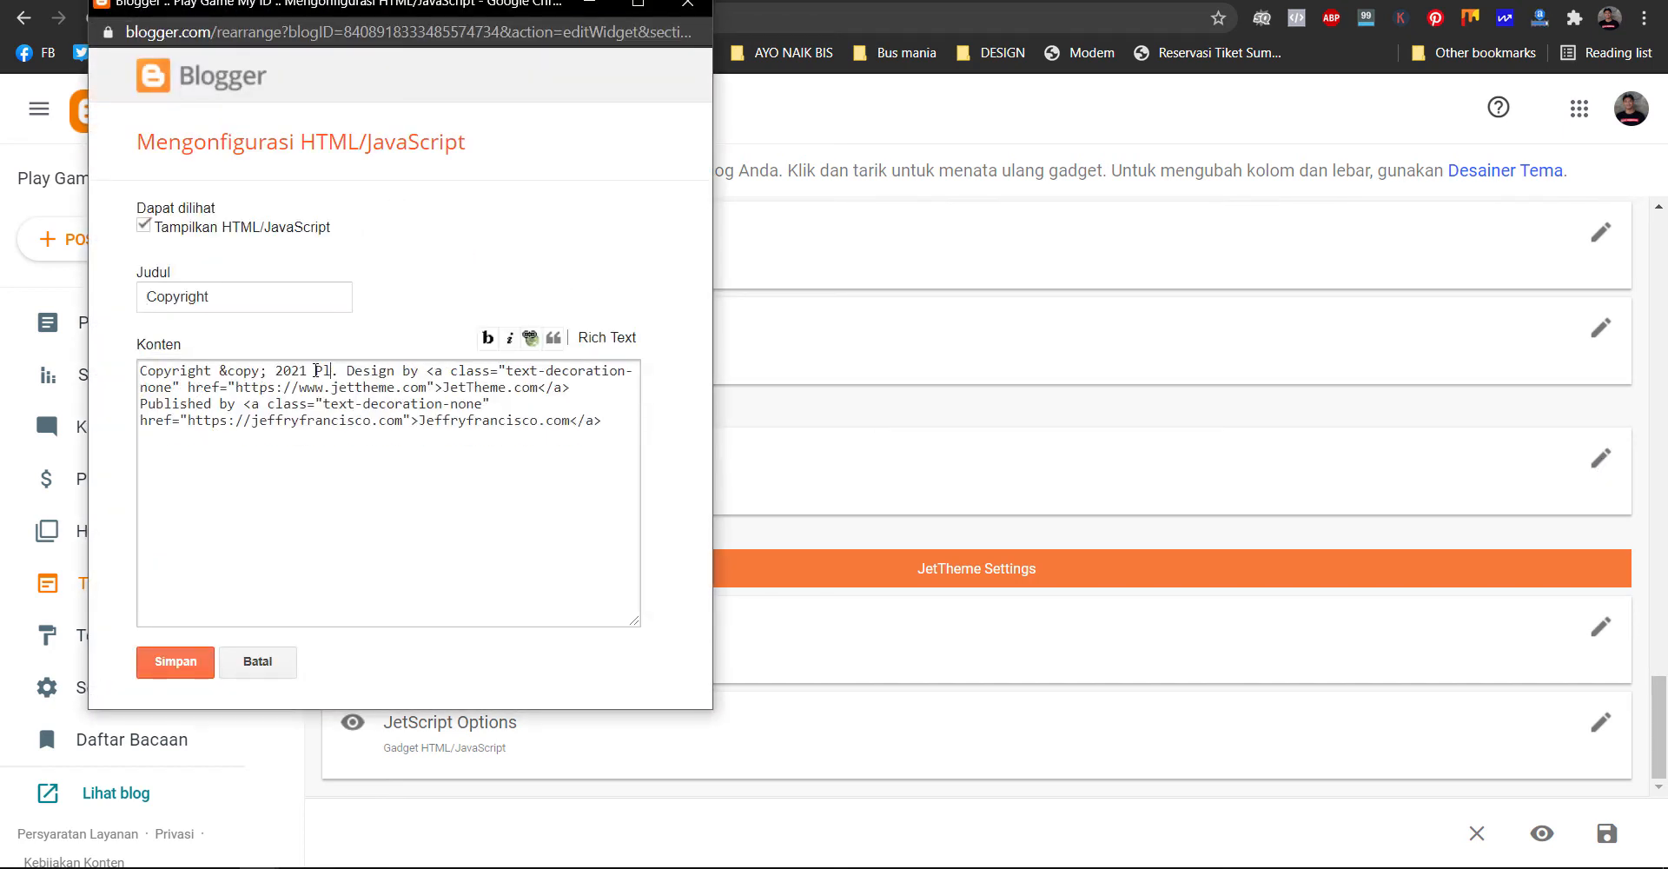
type("me")
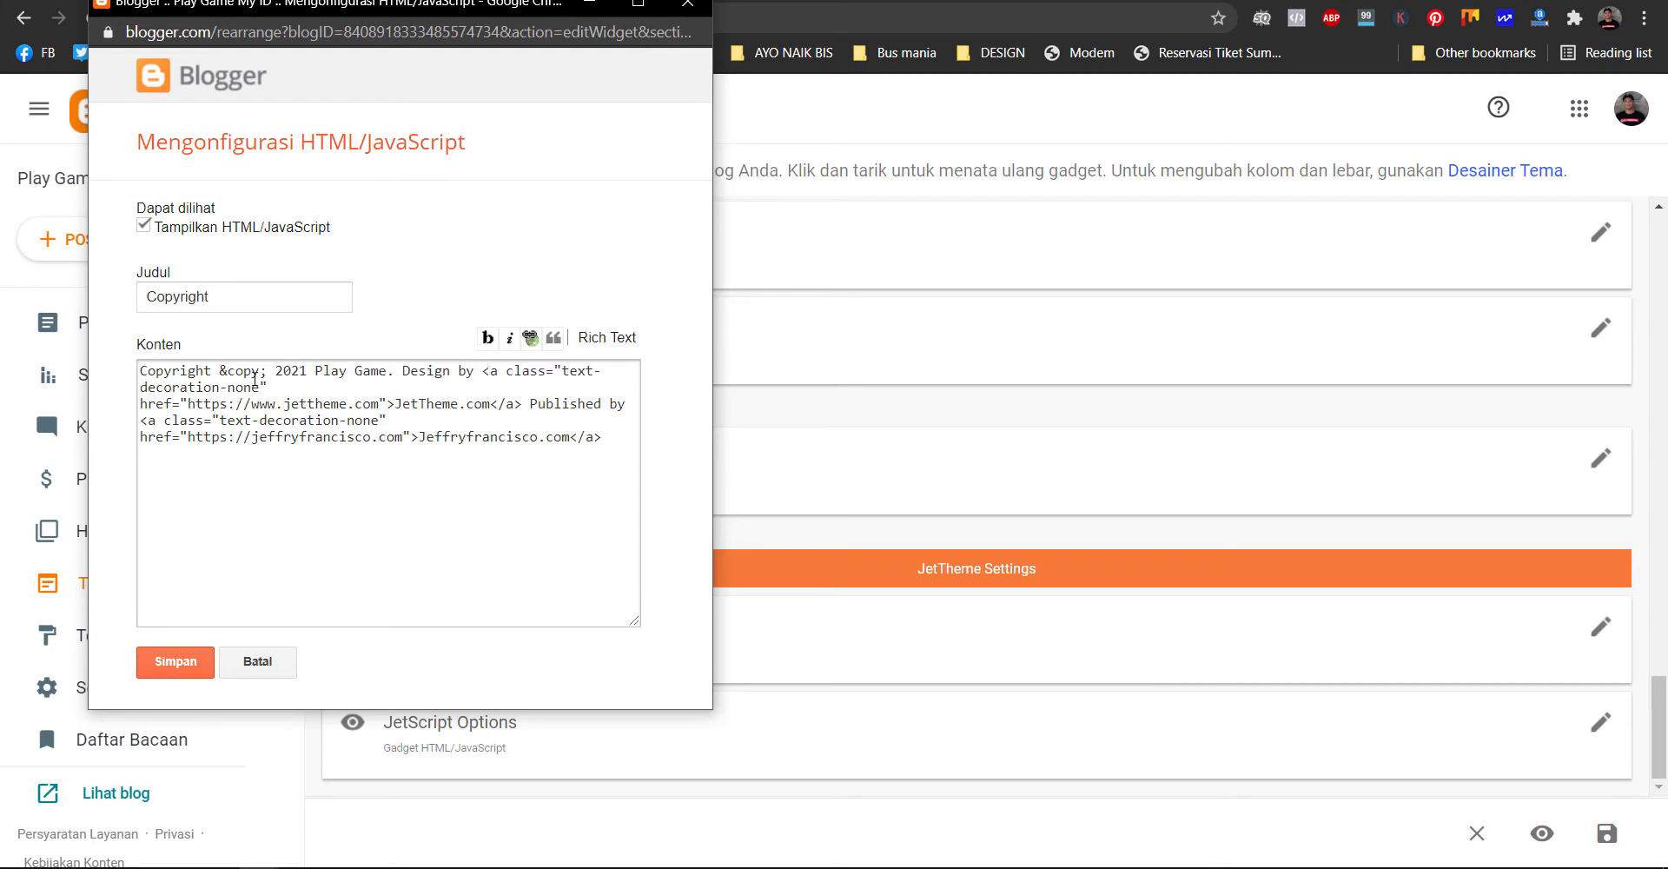
- Examine the design and publisher credit links in the Copyright gadget's content by highlighting them
left_click_drag(153, 406, 106, 408)
left_click(604, 438)
left_click(359, 476)
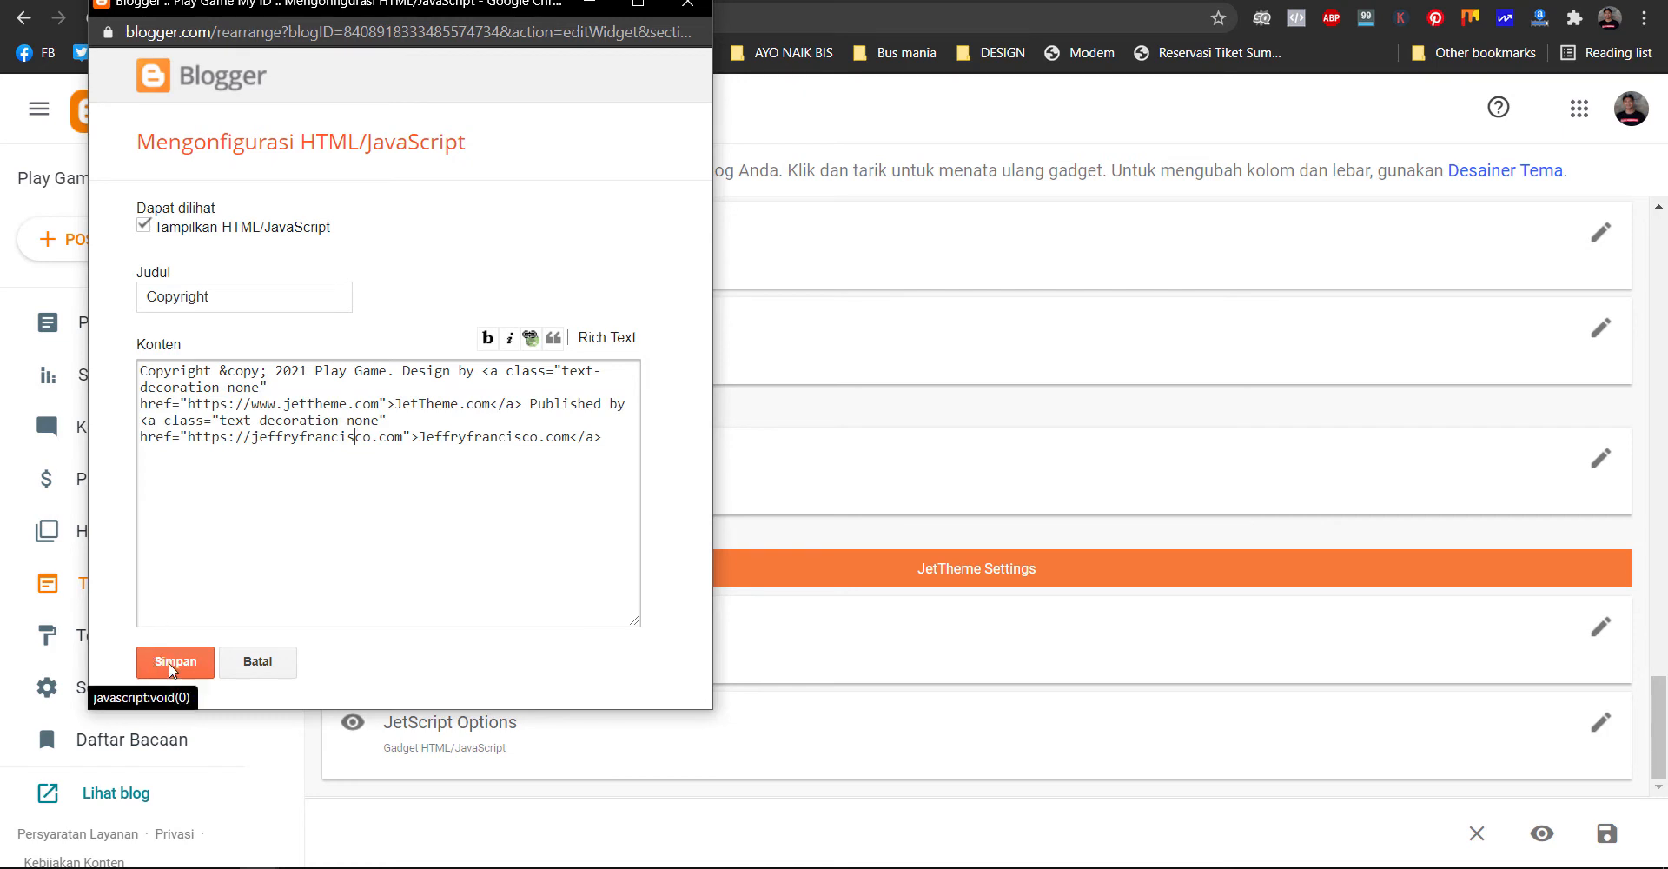
left_click_drag(603, 438, 139, 389)
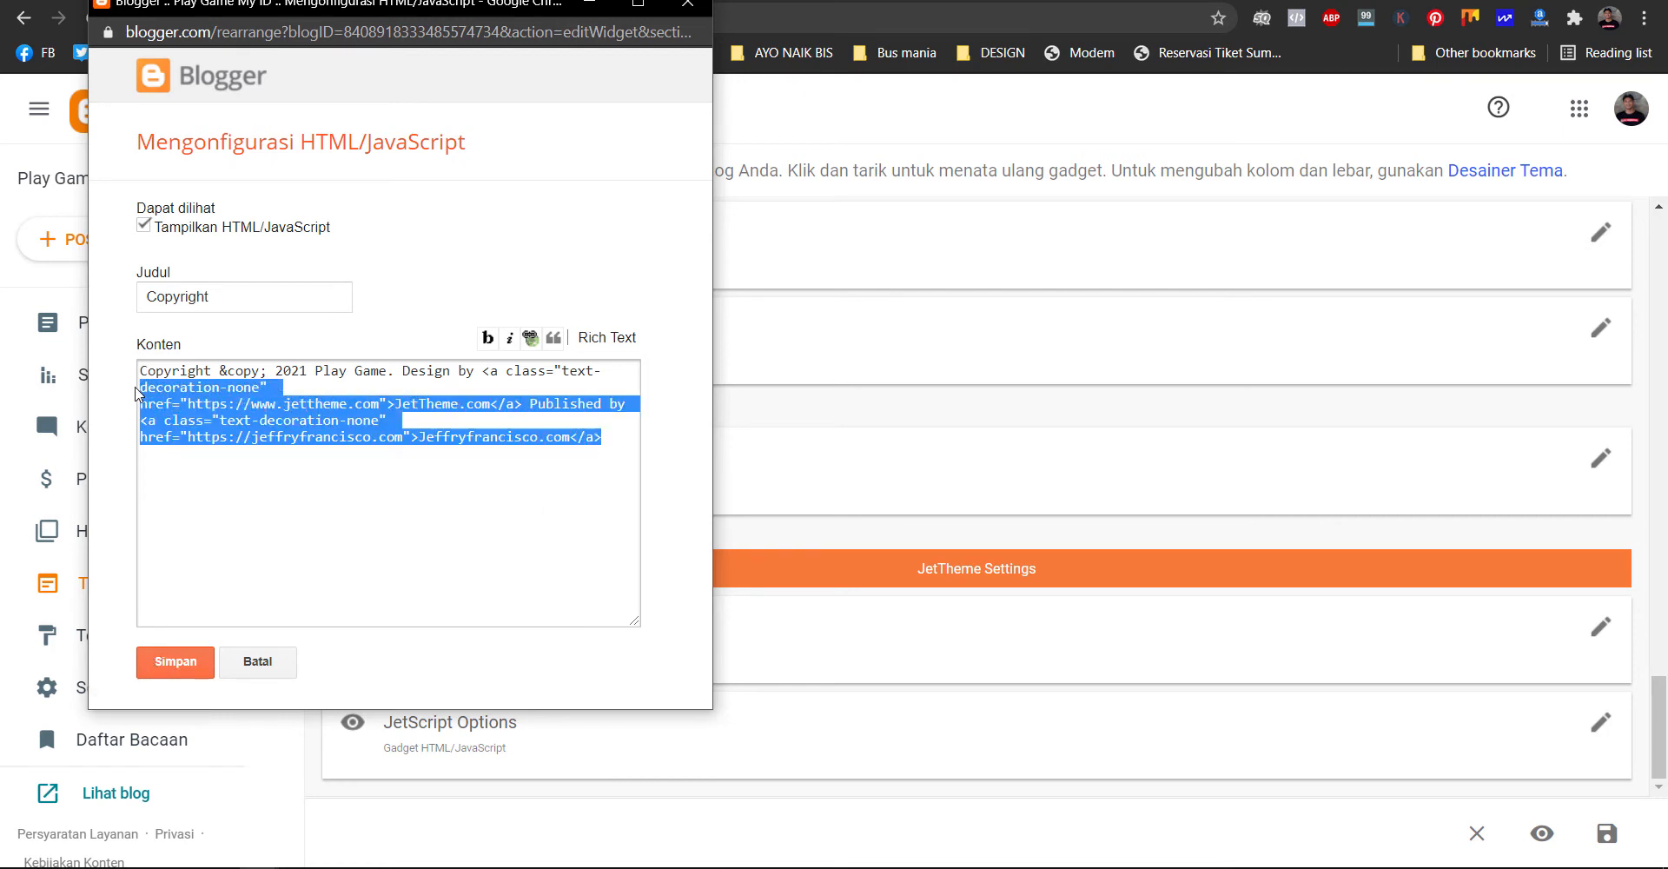
- Save the Copyright gadget, then reload the live About page and check the copyright line in the footer
left_click(191, 667)
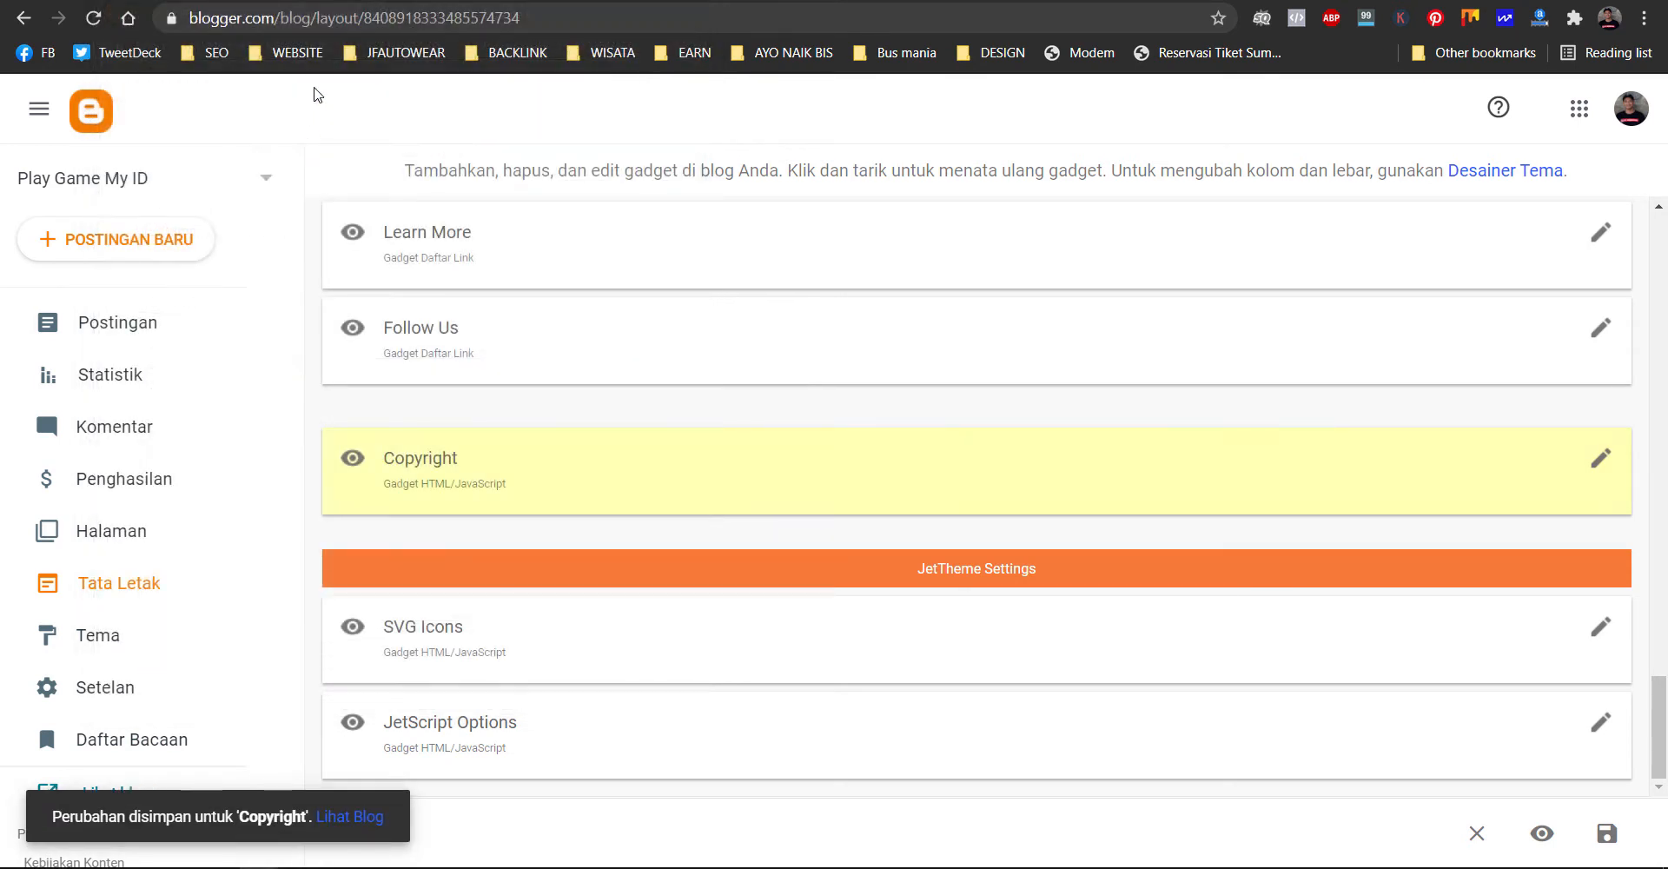
left_click(226, 1)
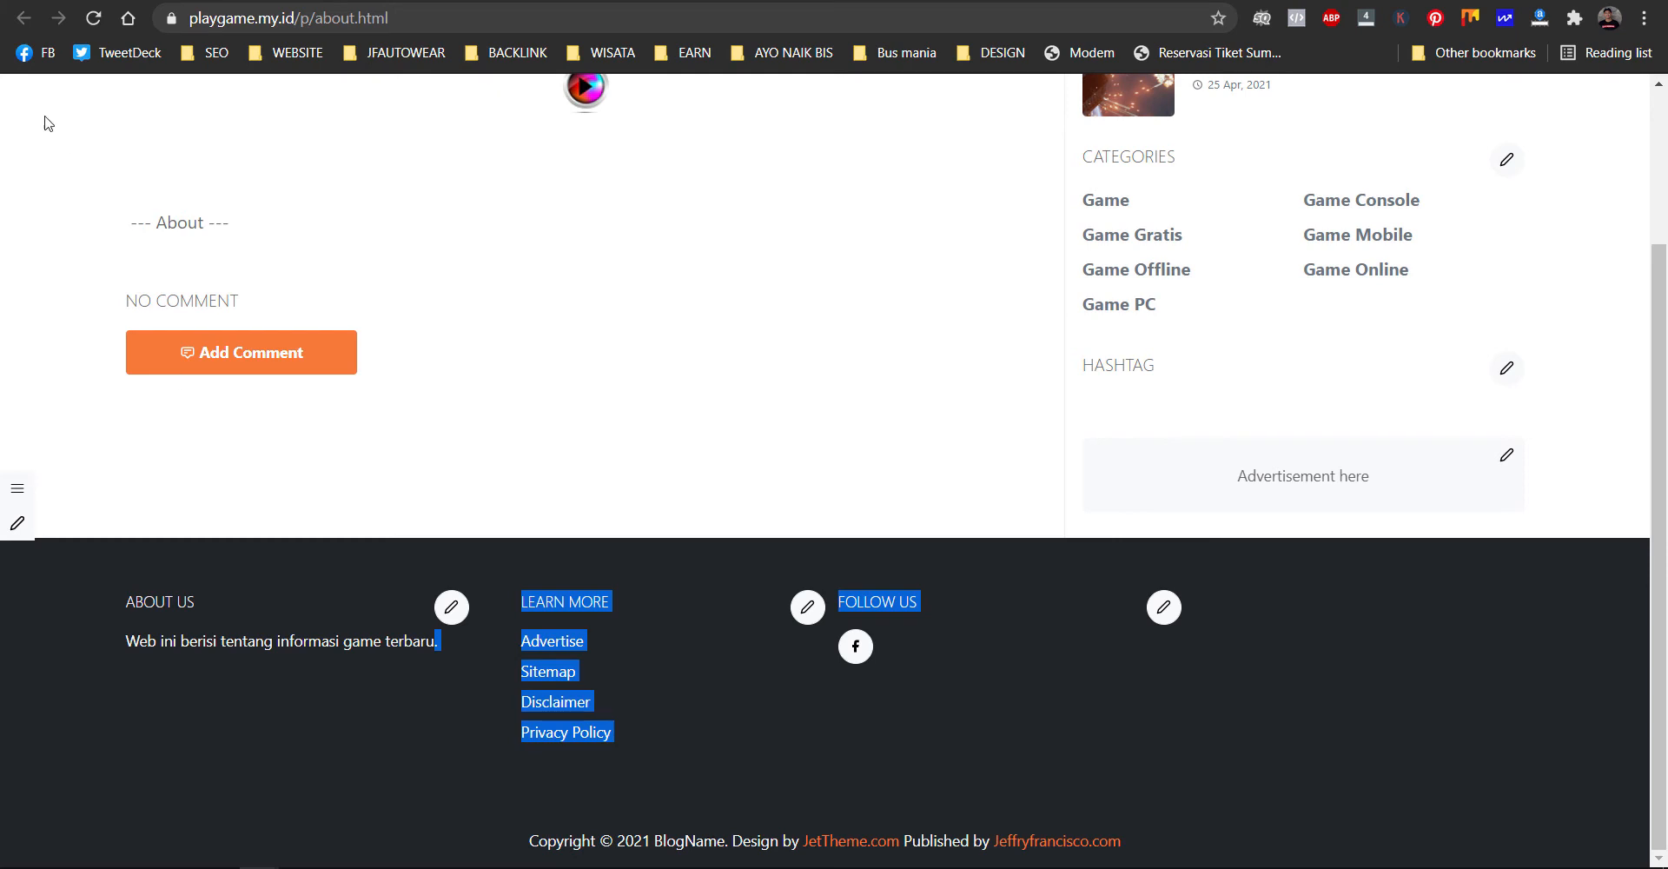
left_click(93, 17)
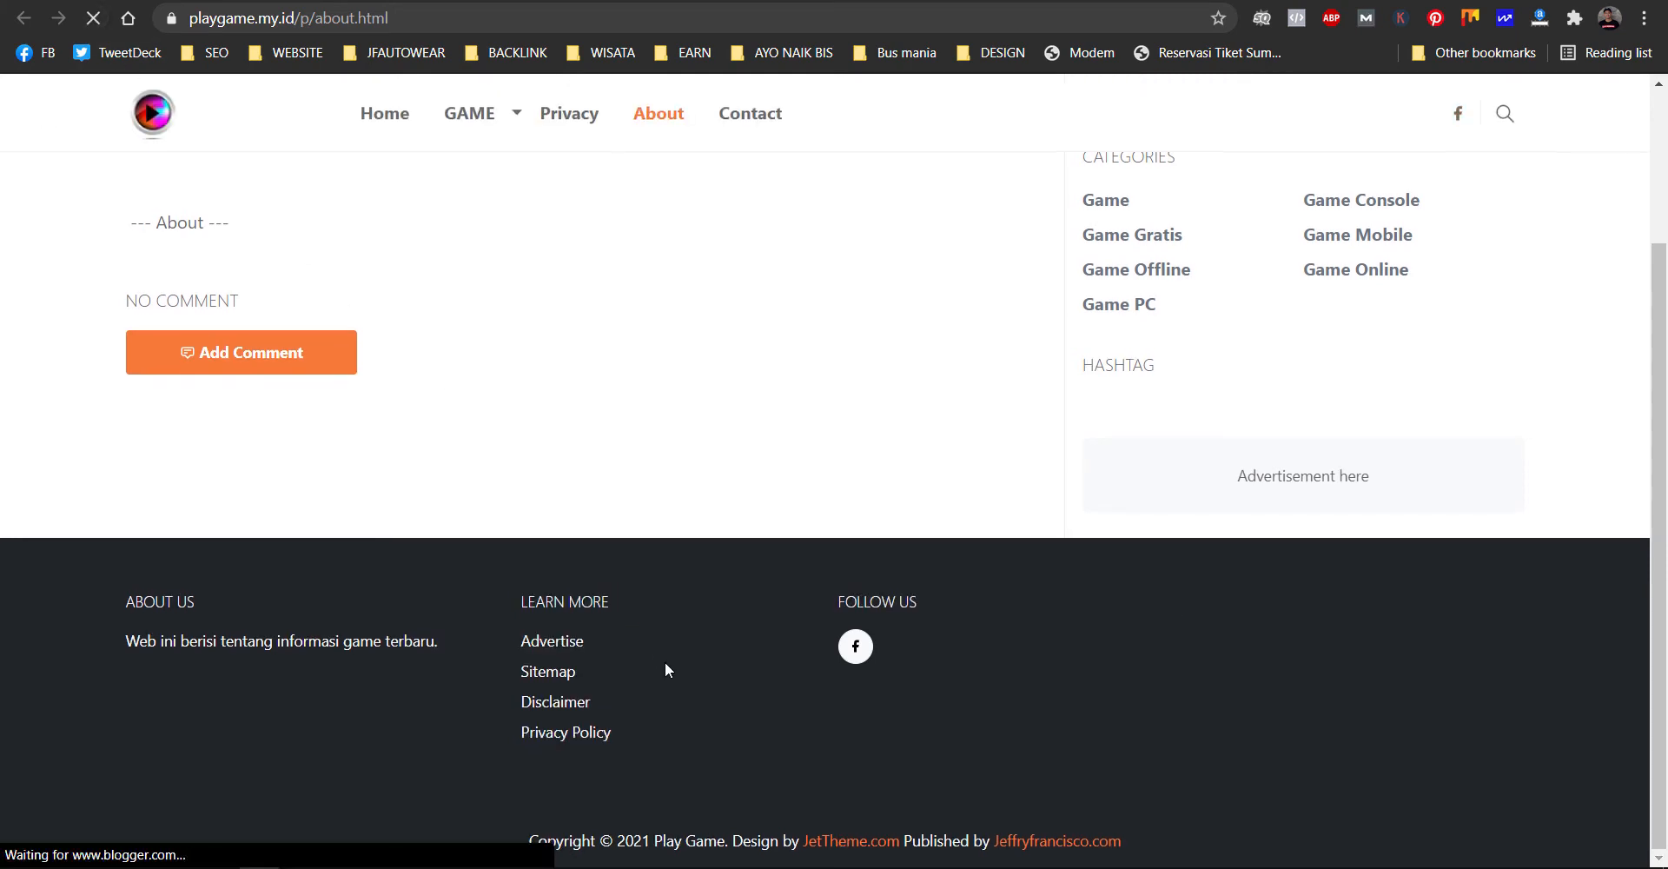
left_click_drag(652, 840, 724, 840)
left_click(702, 784)
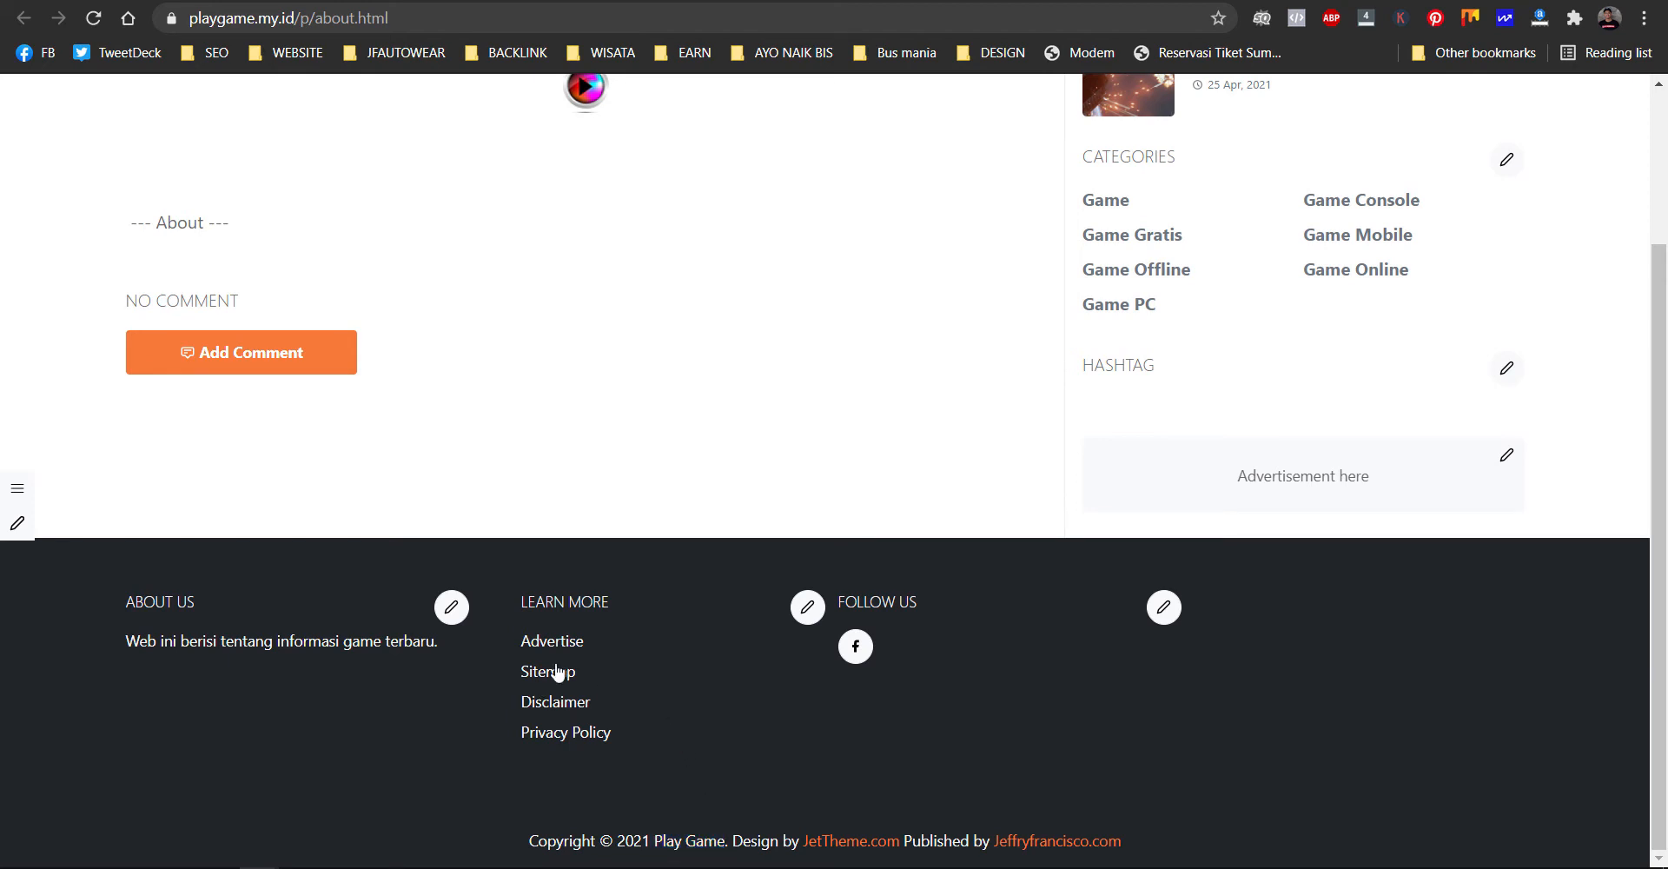
- Look over the live About page, then open the site's home page and review its posts, sidebar, footer and GAME menu
scroll(612, 647, "up", 3)
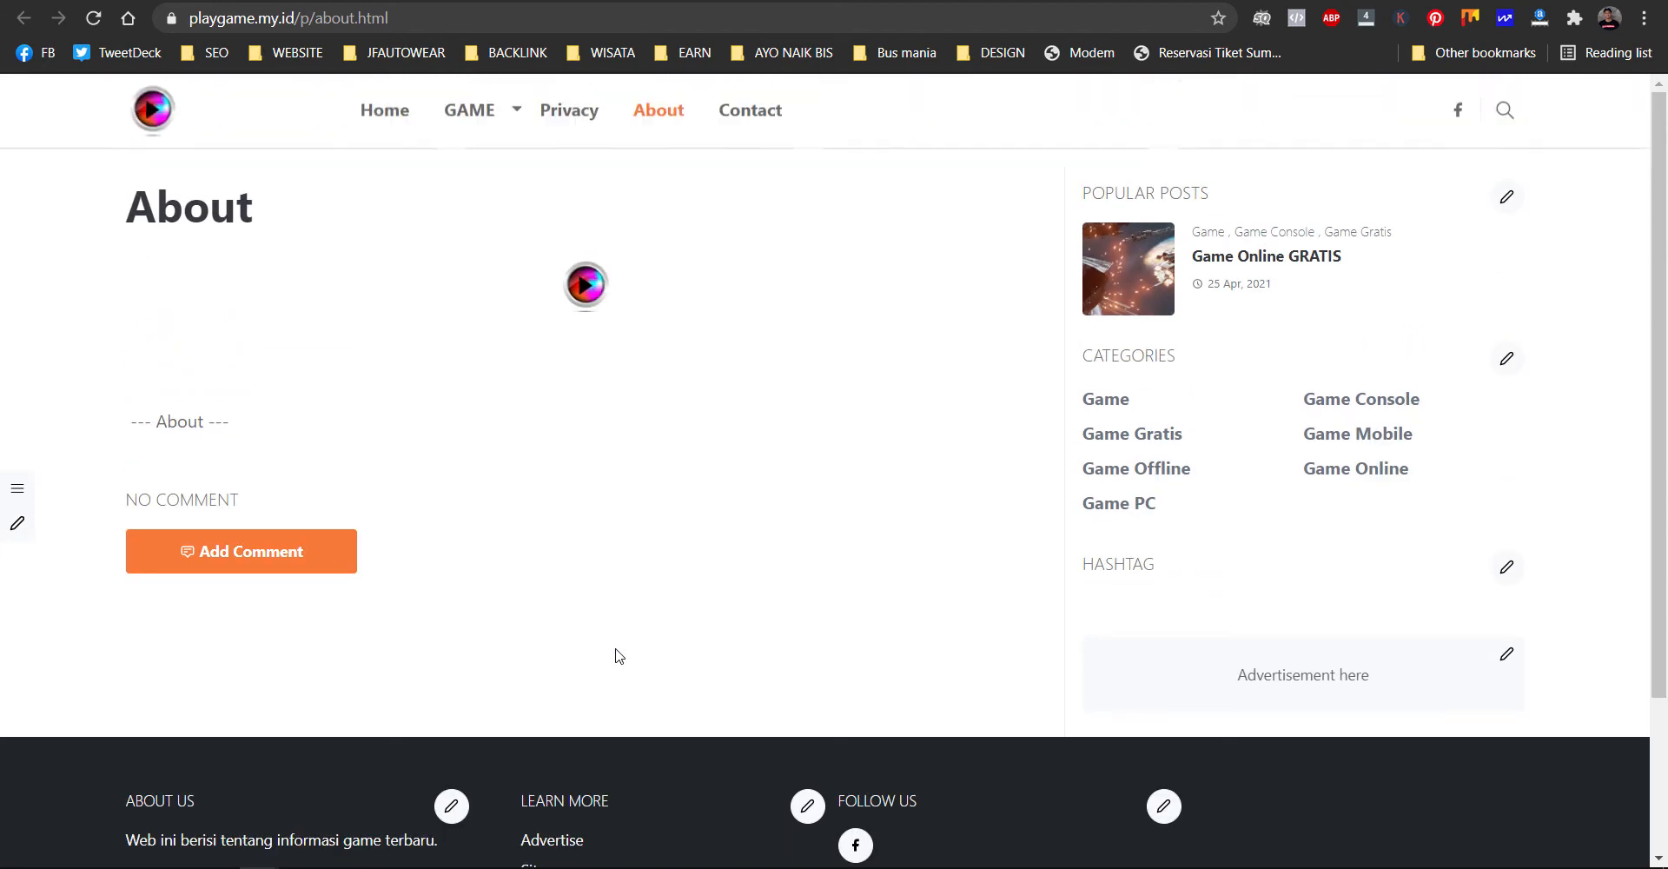
scroll(1216, 595, "down", 2)
scroll(1215, 596, "up", 2)
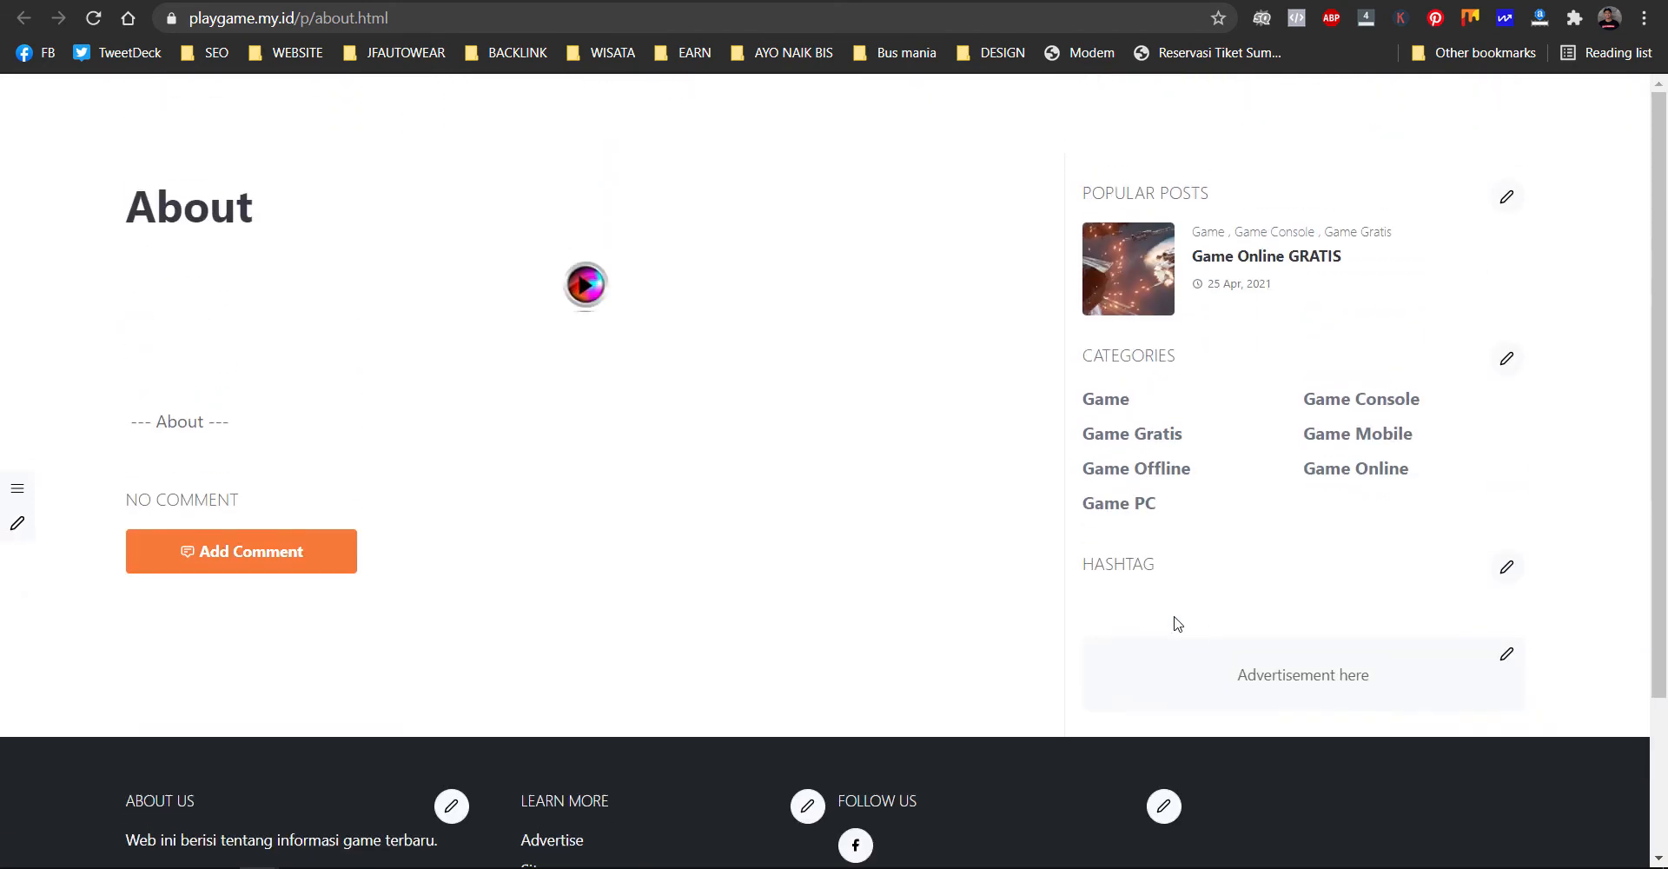
left_click(384, 114)
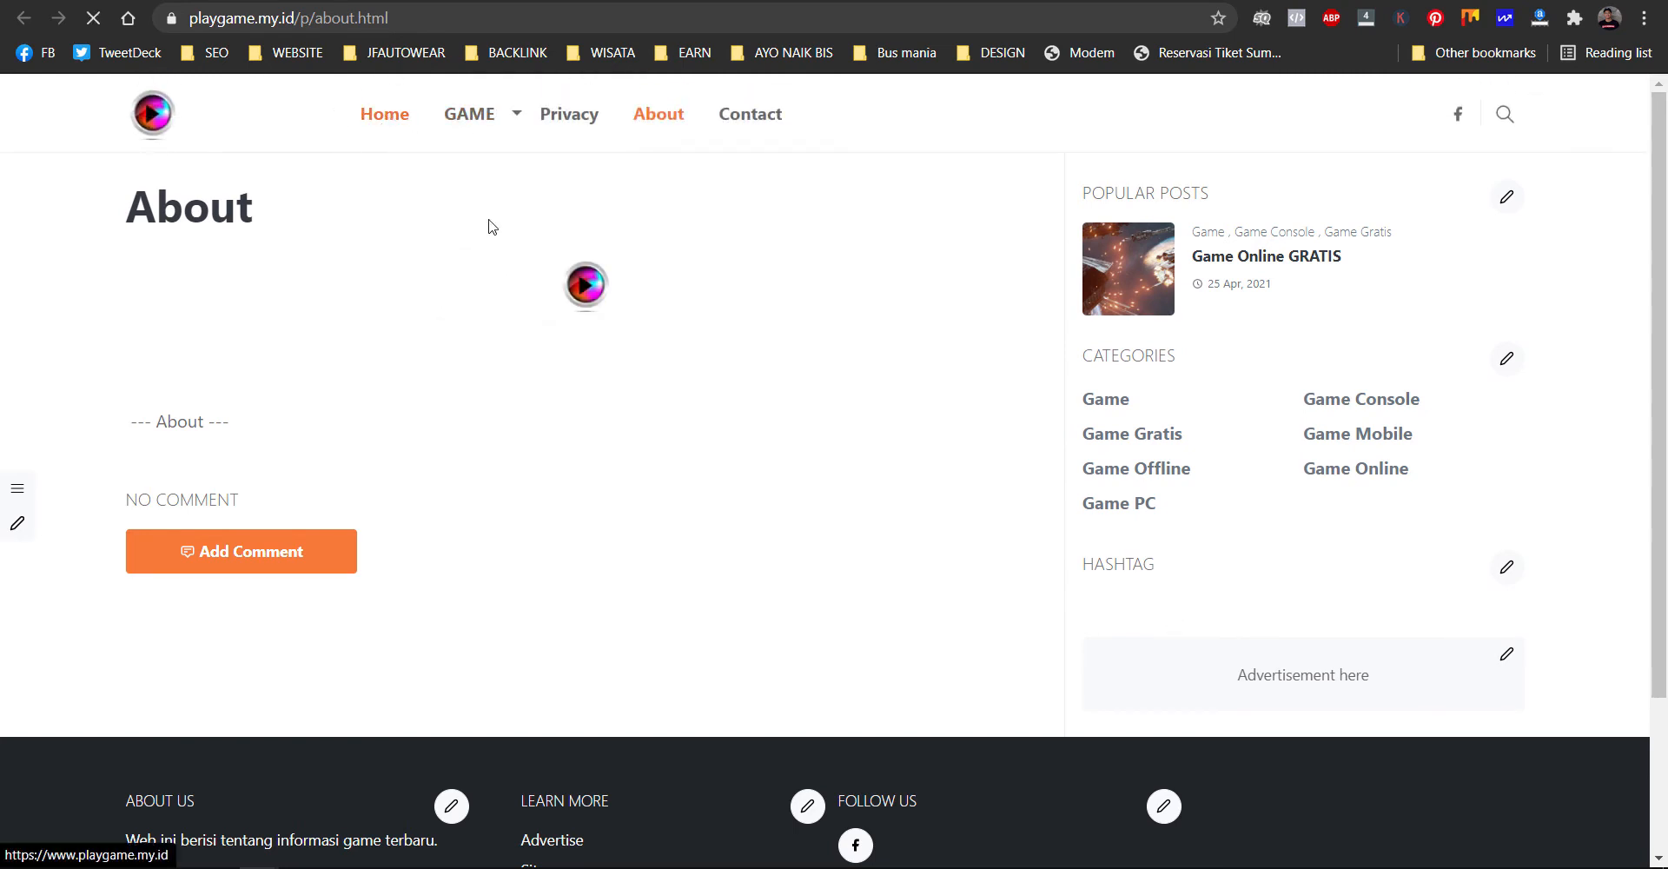
scroll(970, 516, "down", 4)
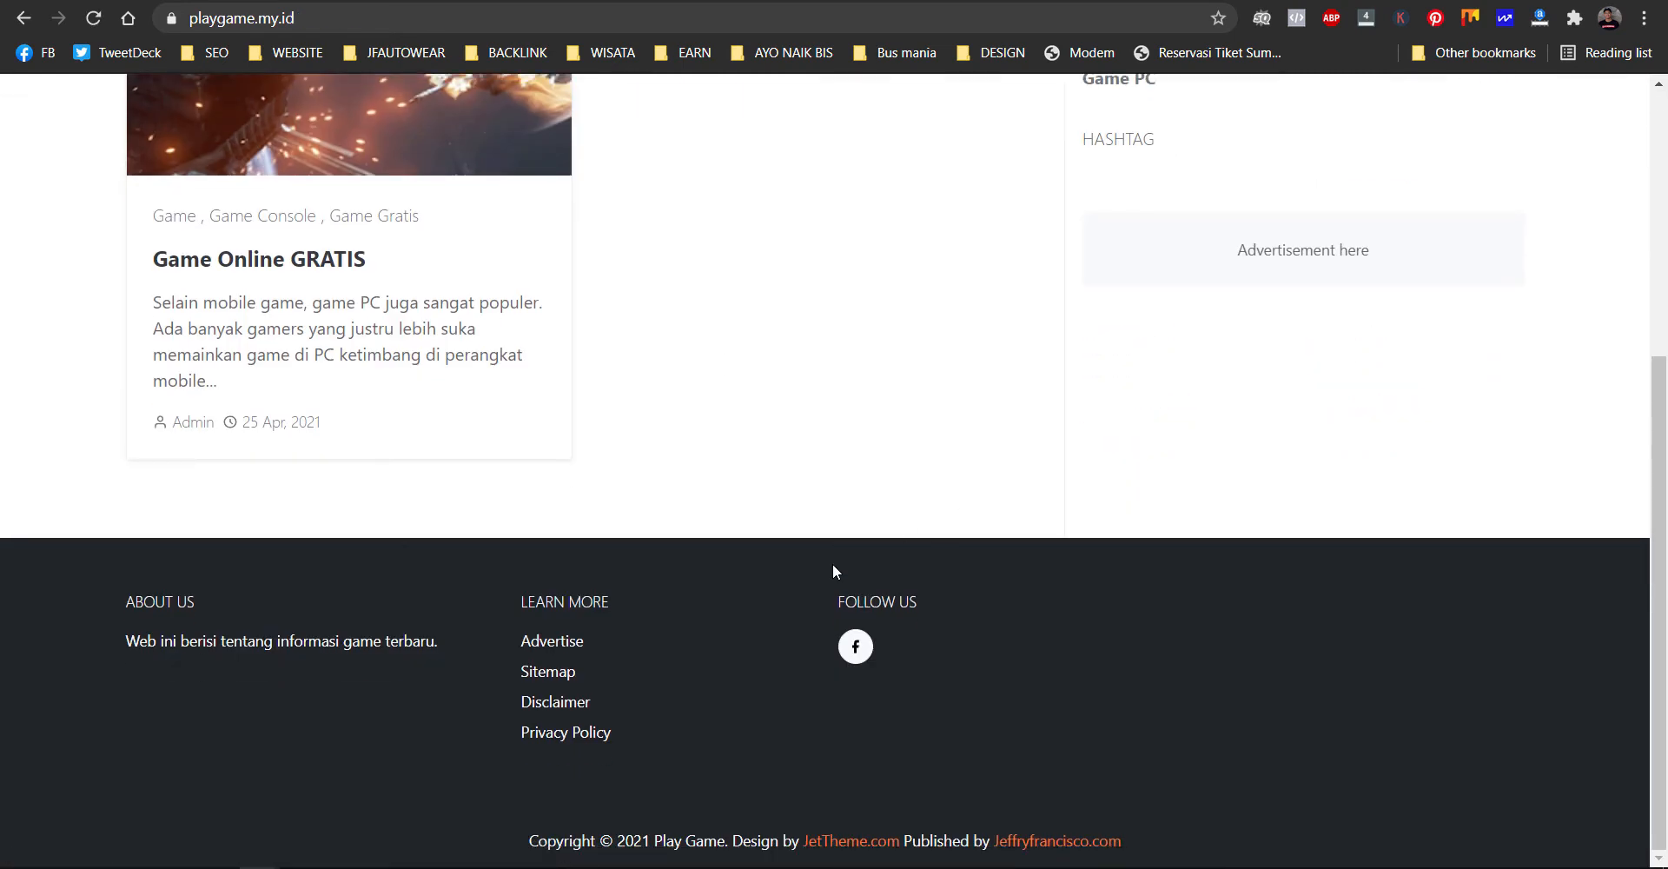
scroll(771, 681, "up", 5)
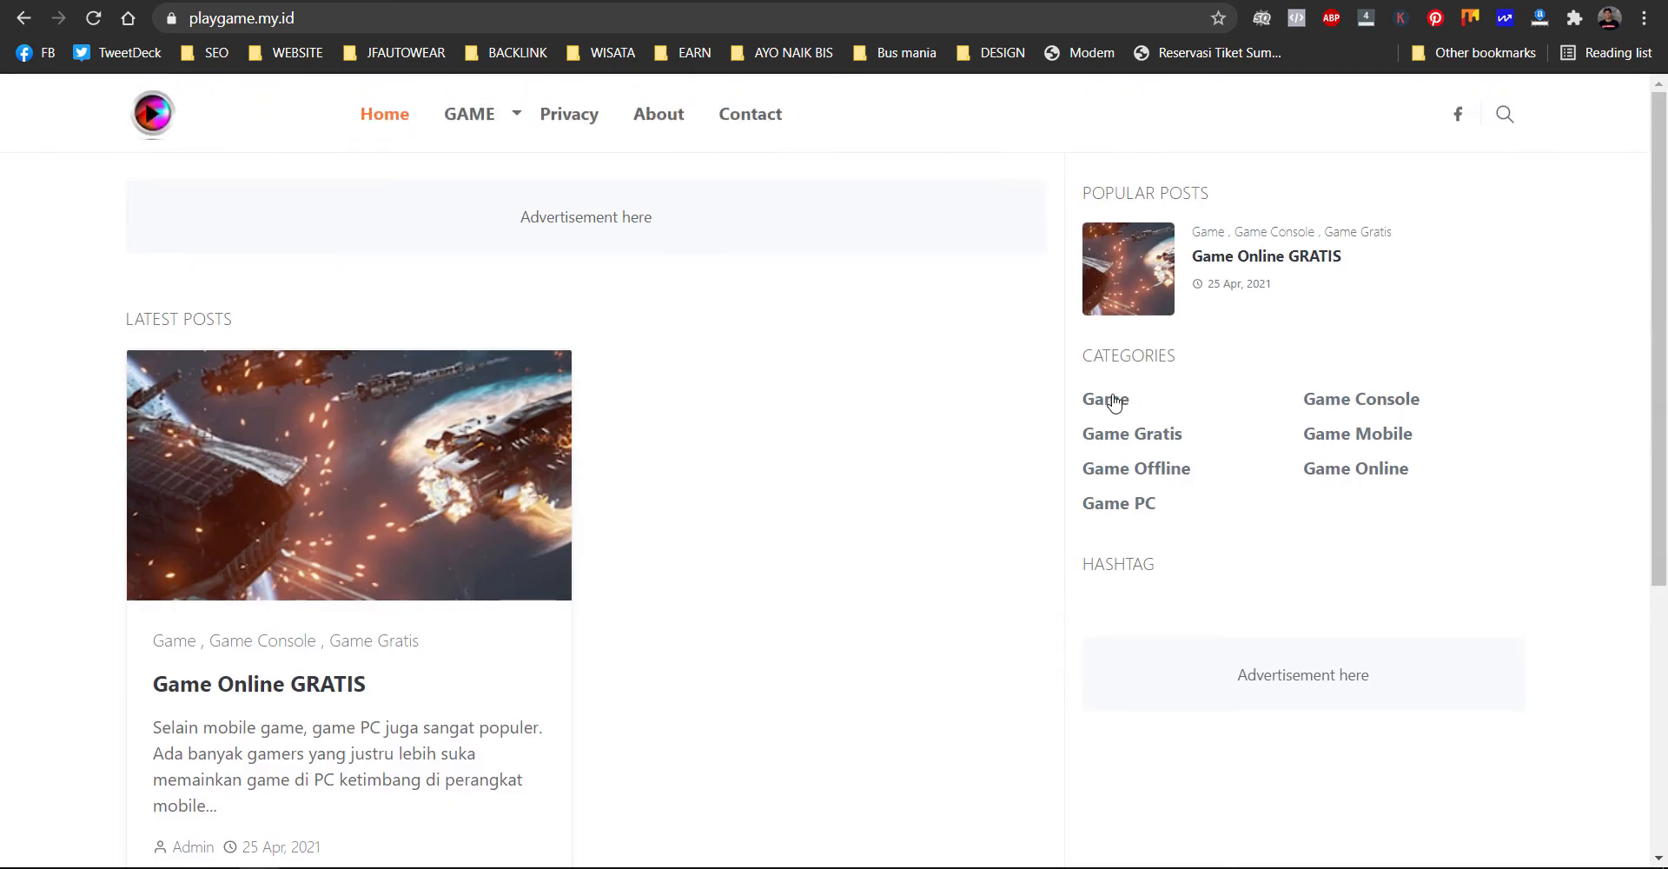
mouse_move(484, 113)
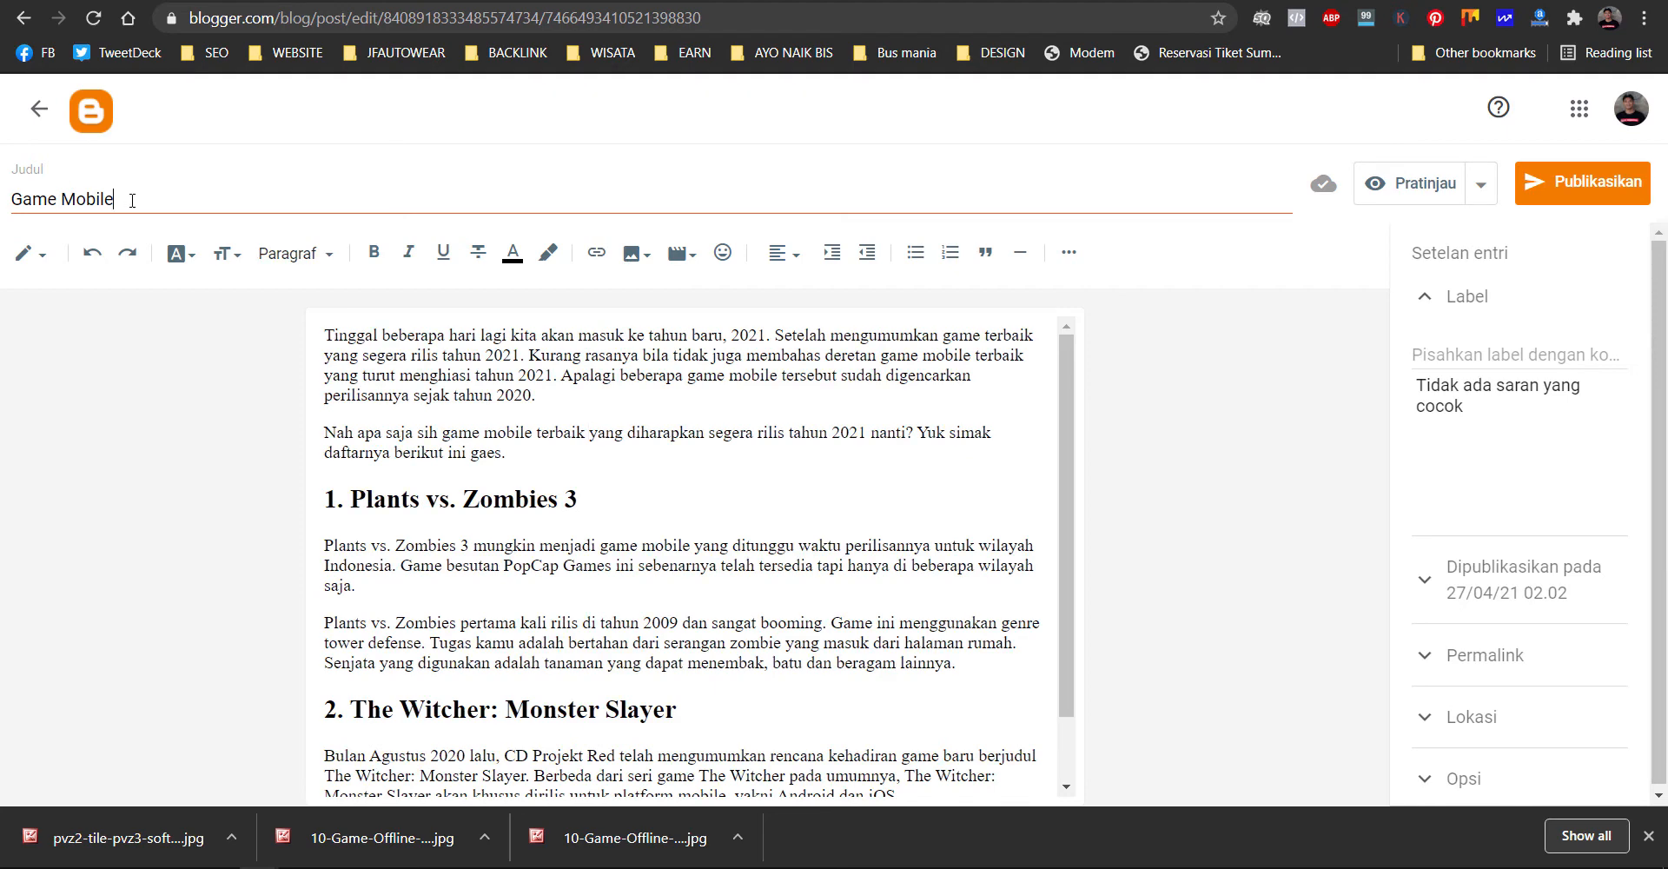
- Upload the pvz2-tile-pvz3-soft-la… image from the computer and insert it above the first paragraph of the Game Mobile post
left_click(132, 201)
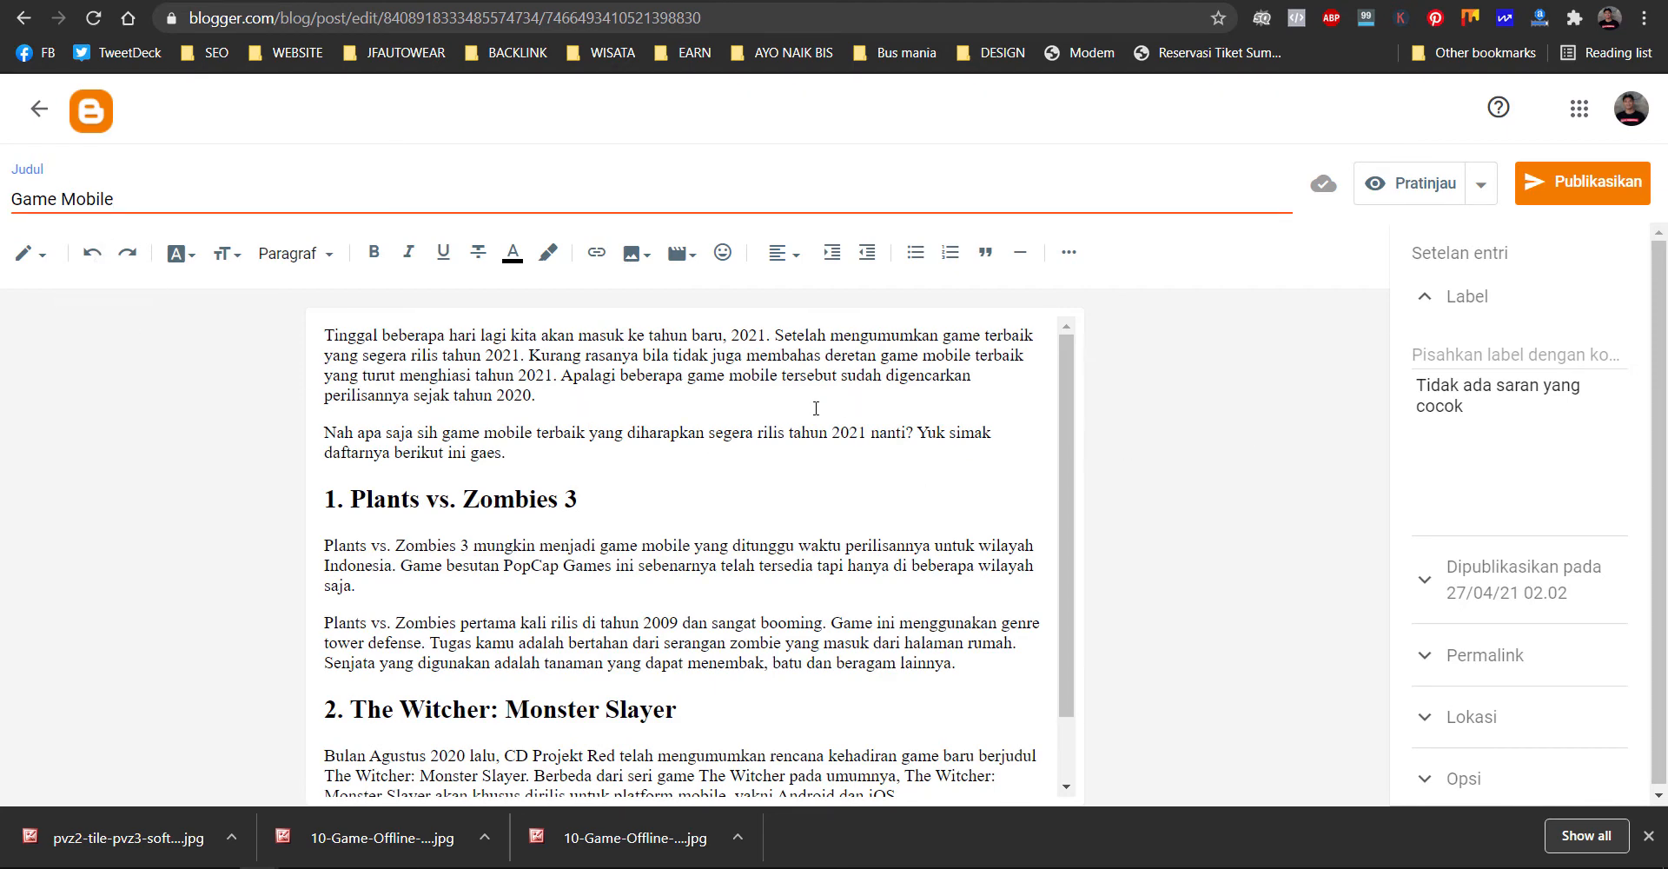
scroll(522, 510, "down", 1)
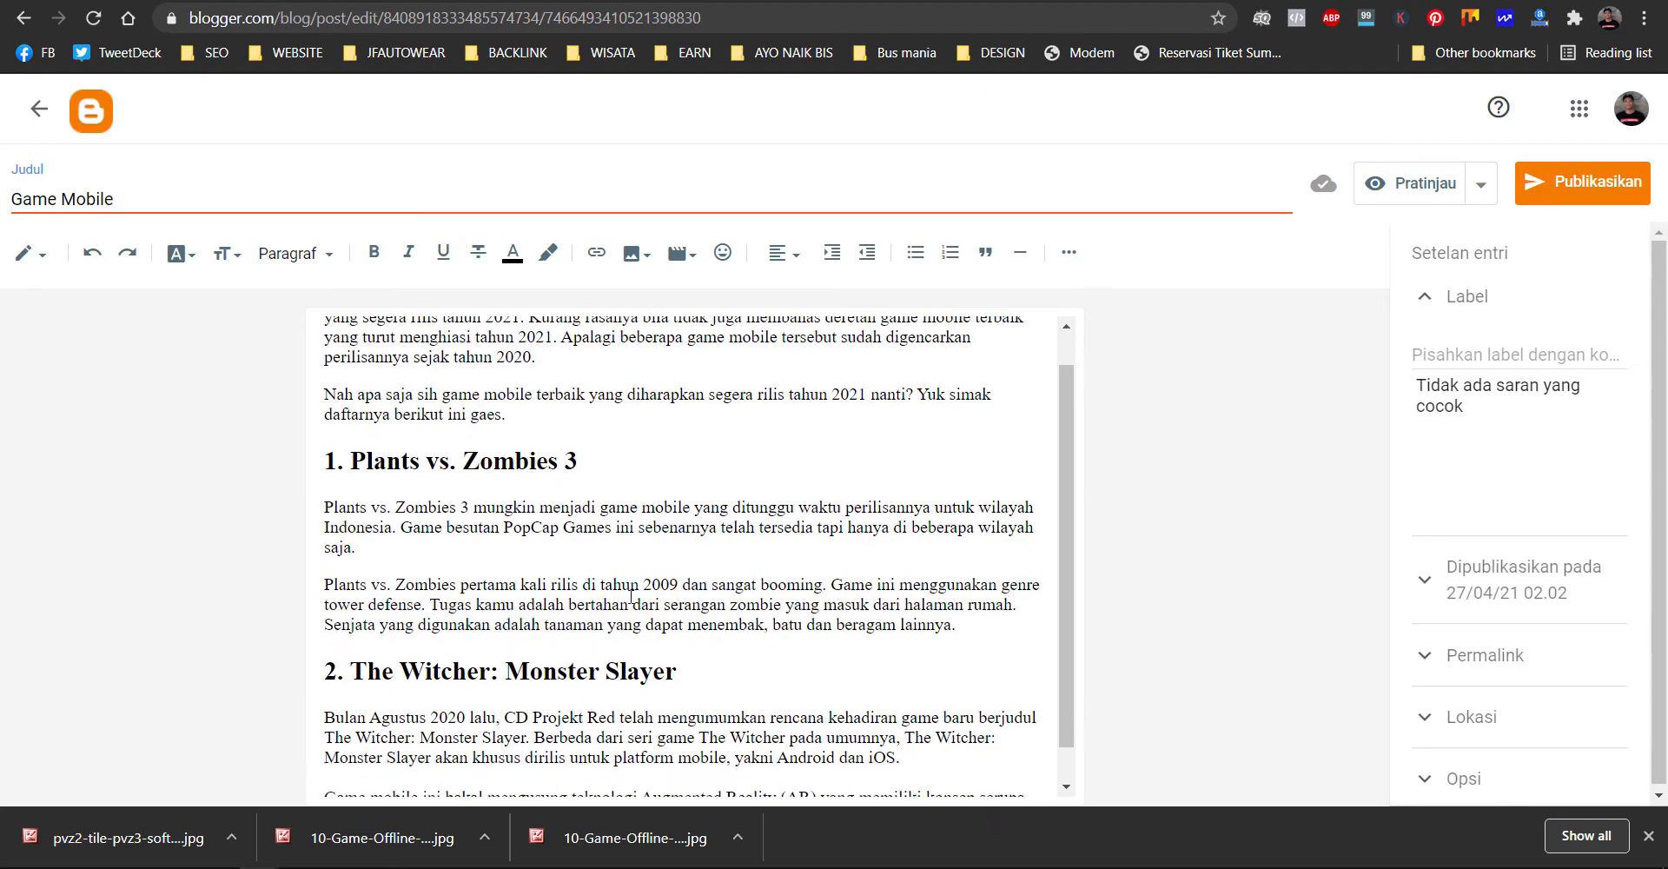
scroll(359, 376, "up", 1)
left_click(325, 338)
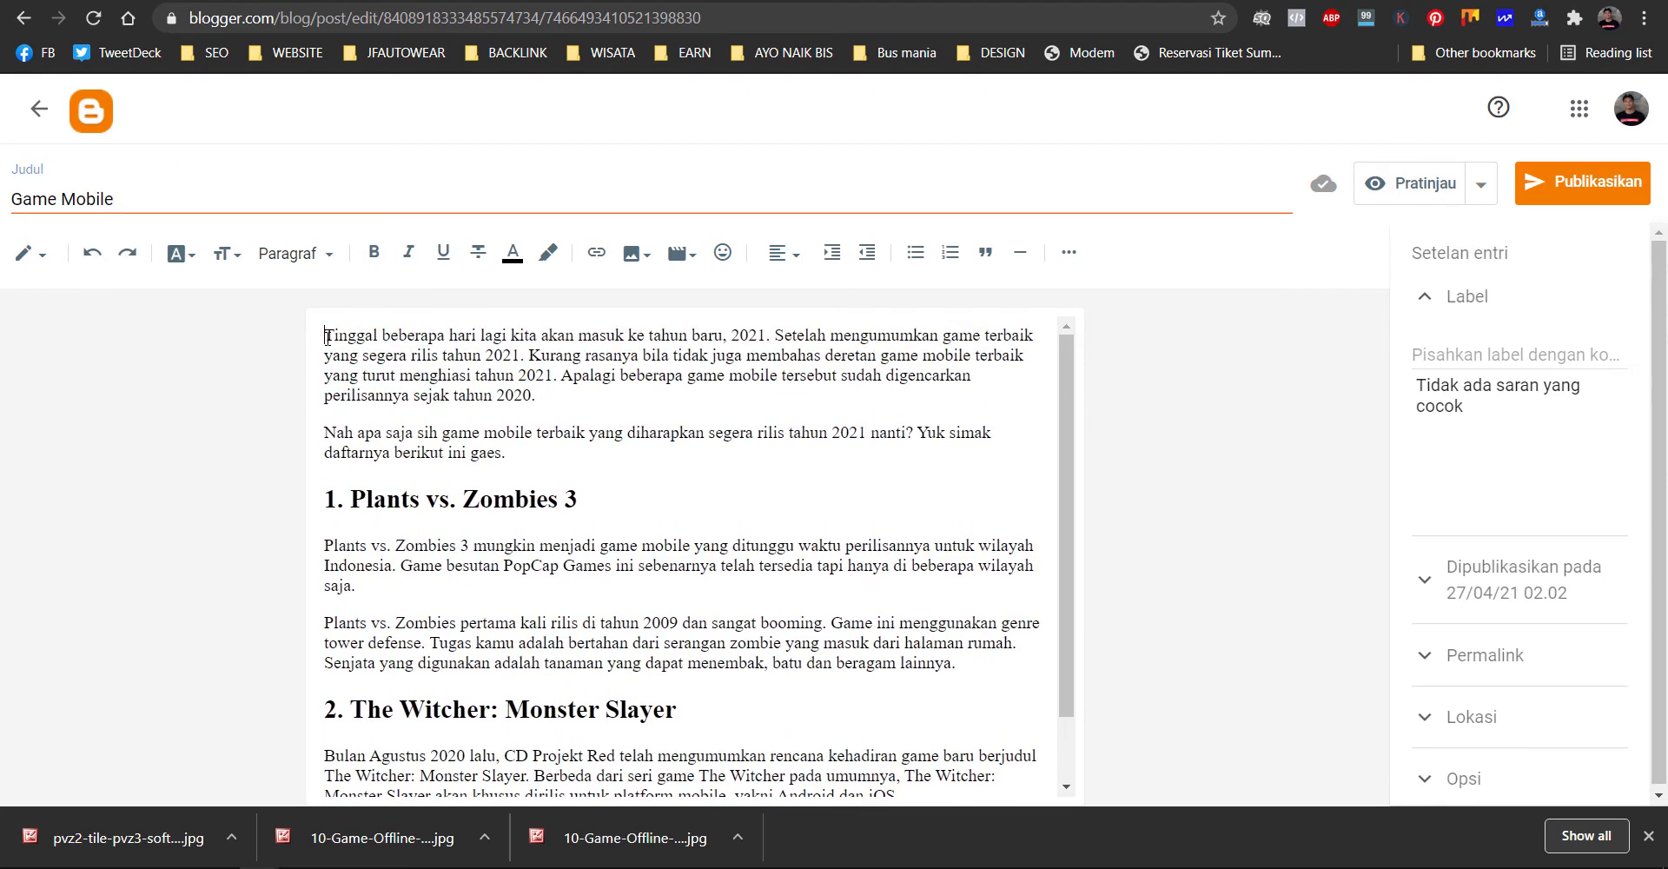
key("Return")
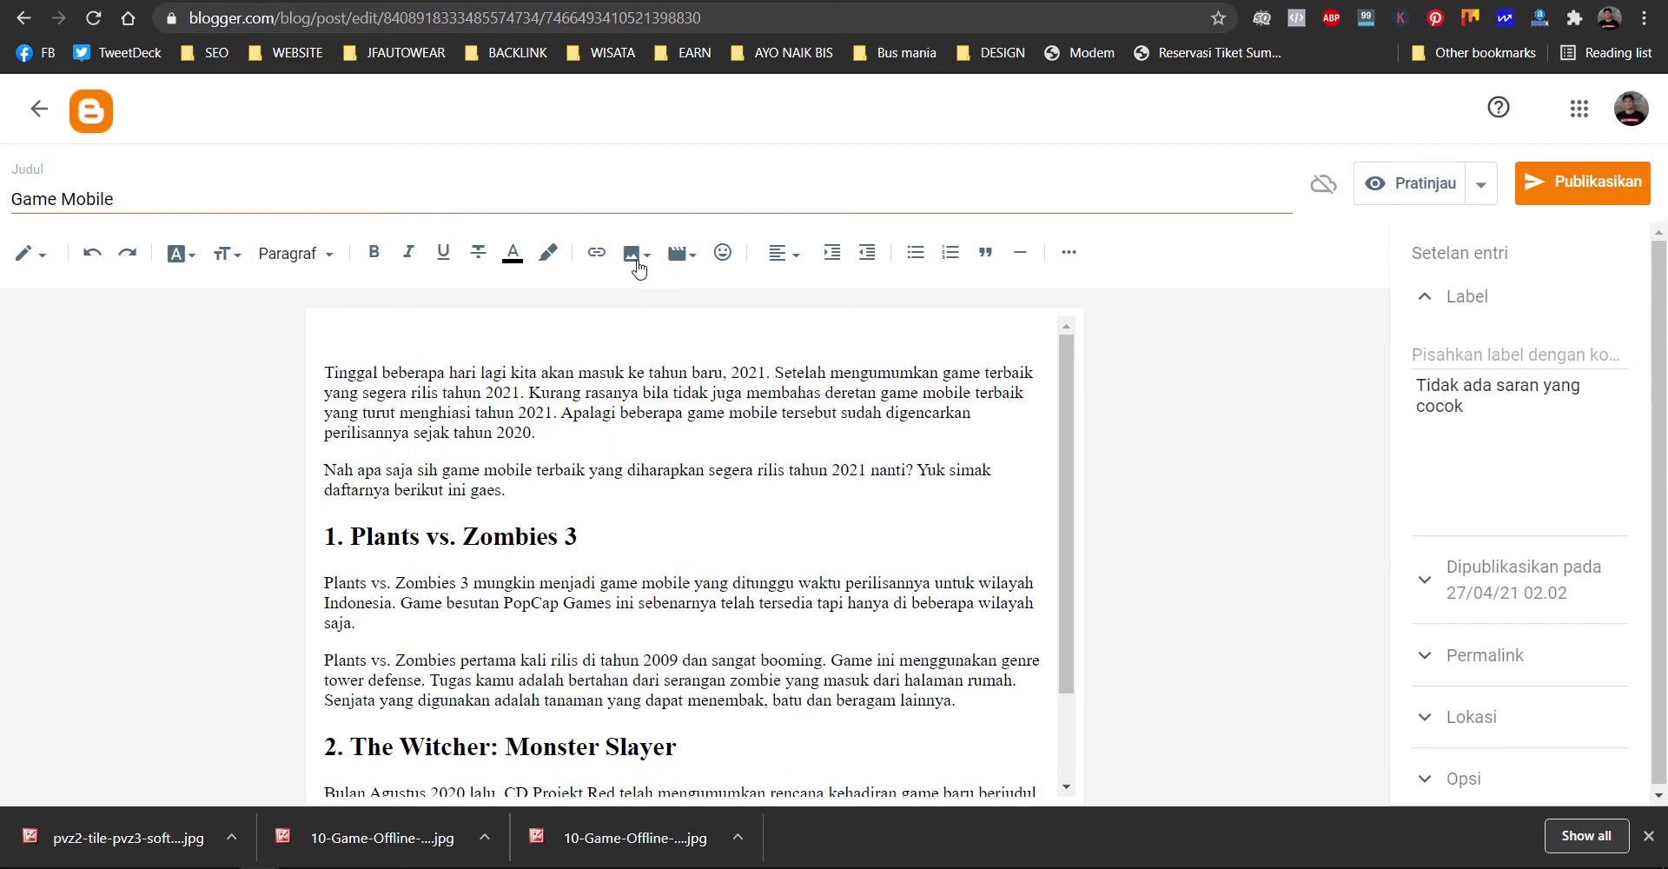
left_click(638, 261)
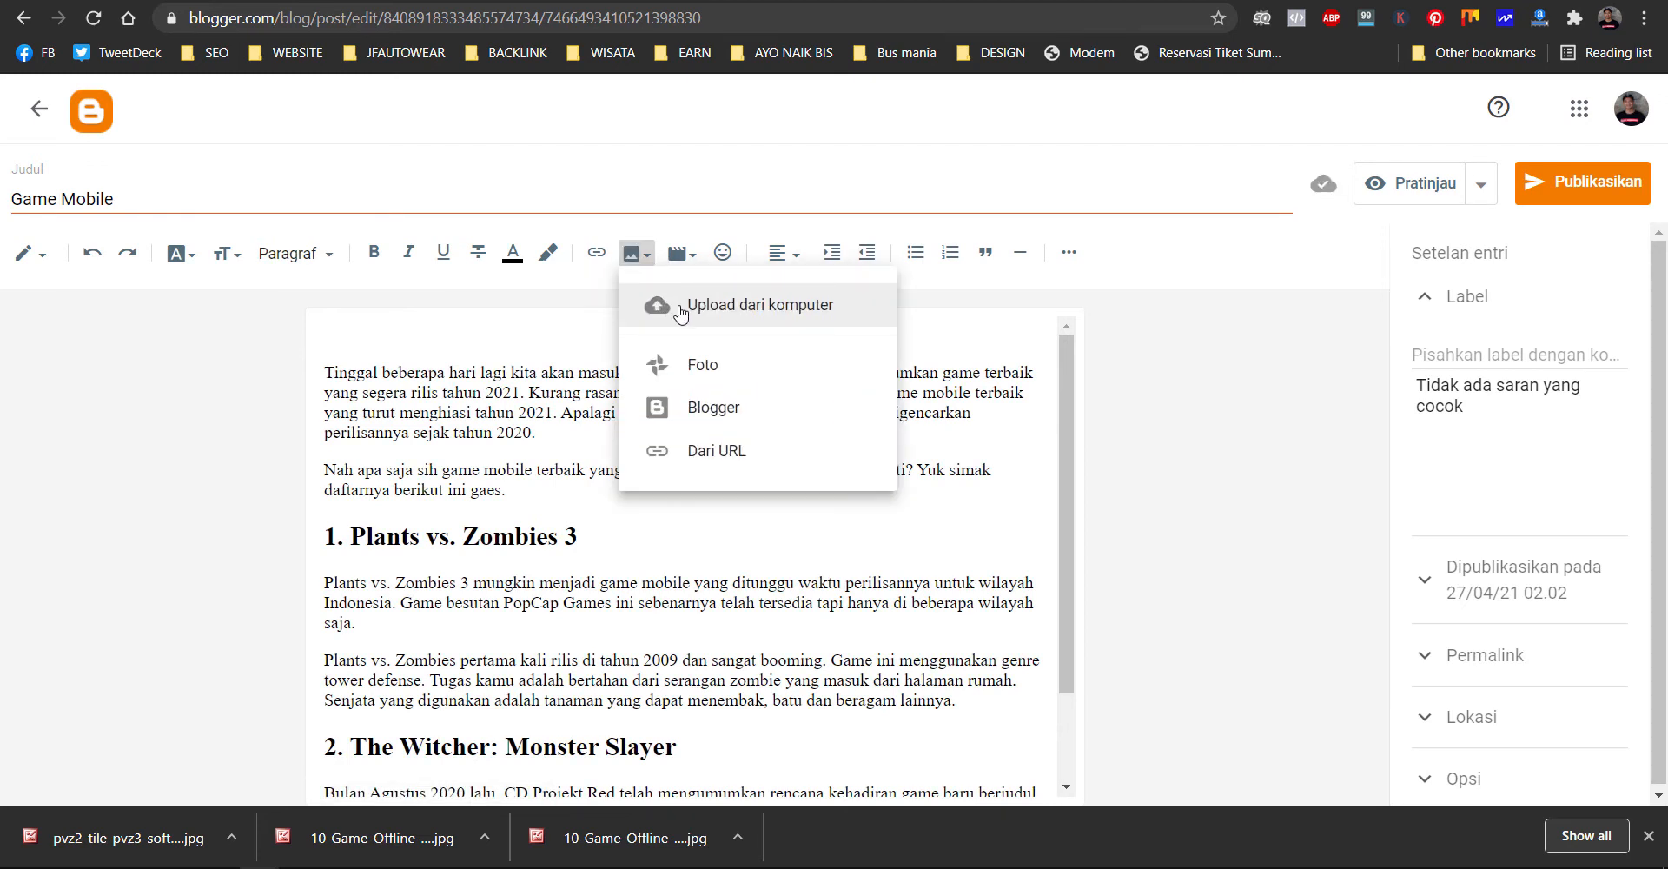
left_click(683, 314)
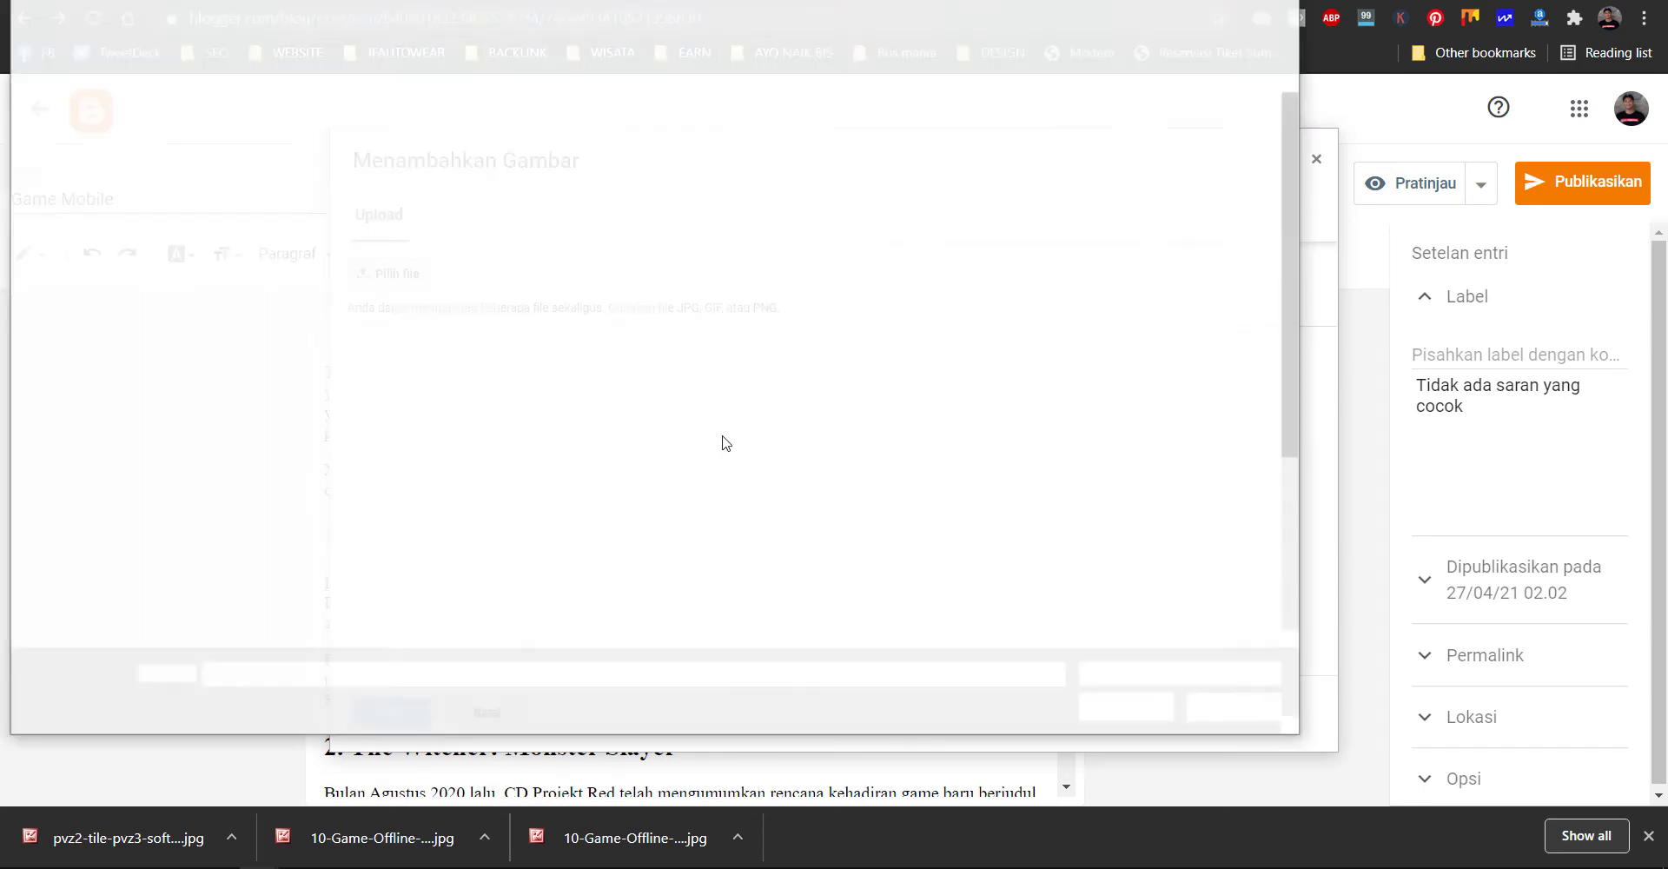
left_click(704, 176)
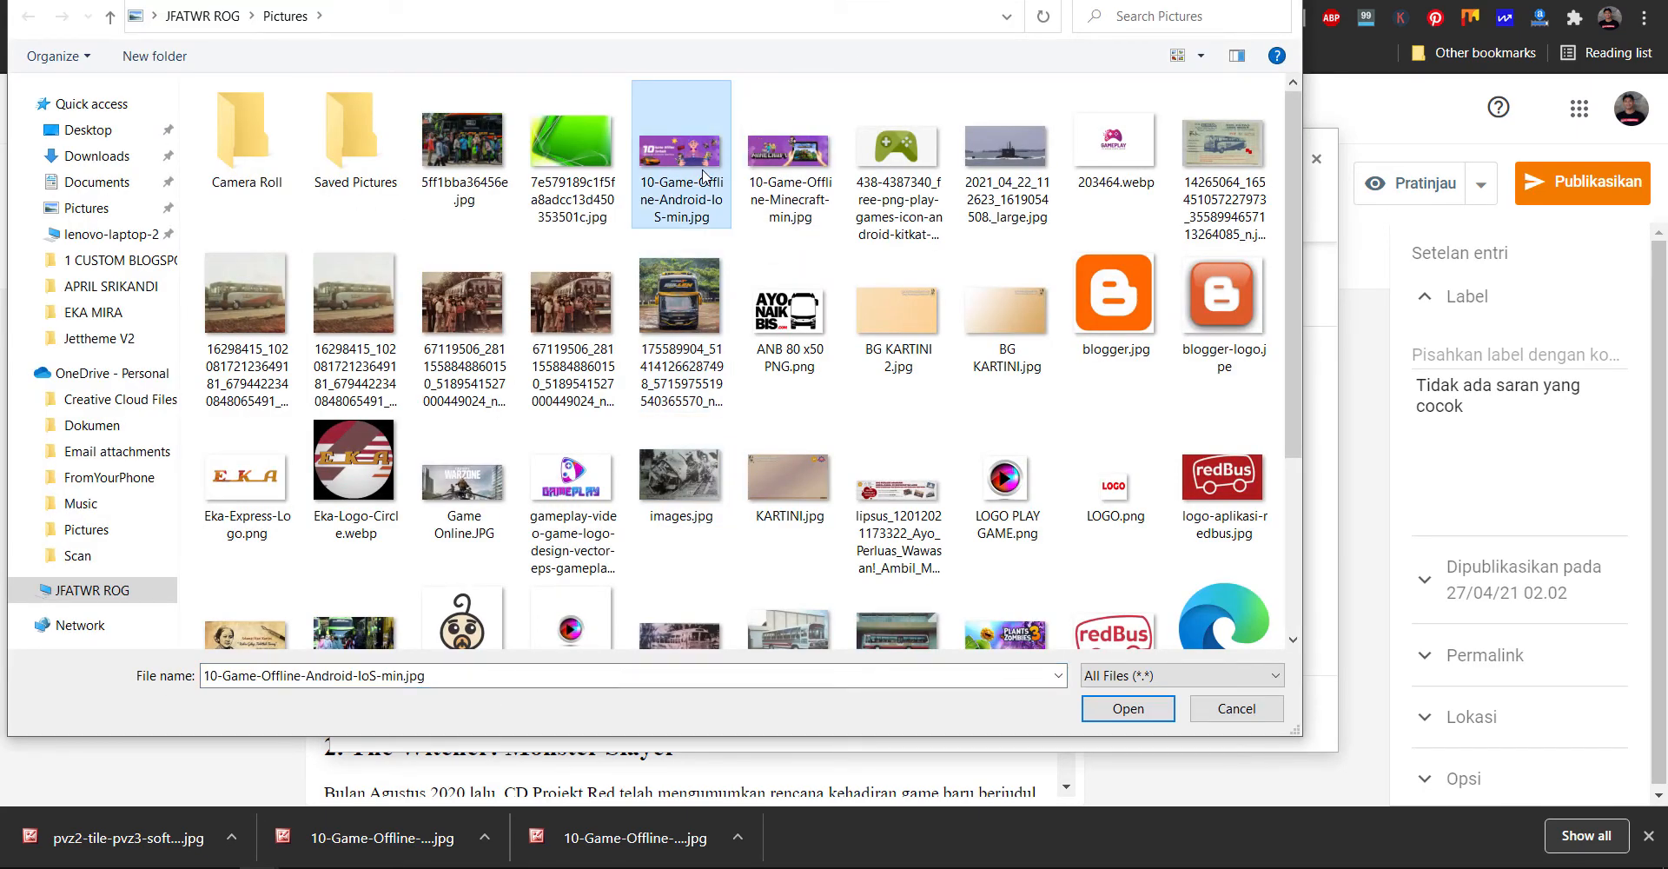
key("p")
double_click(968, 487)
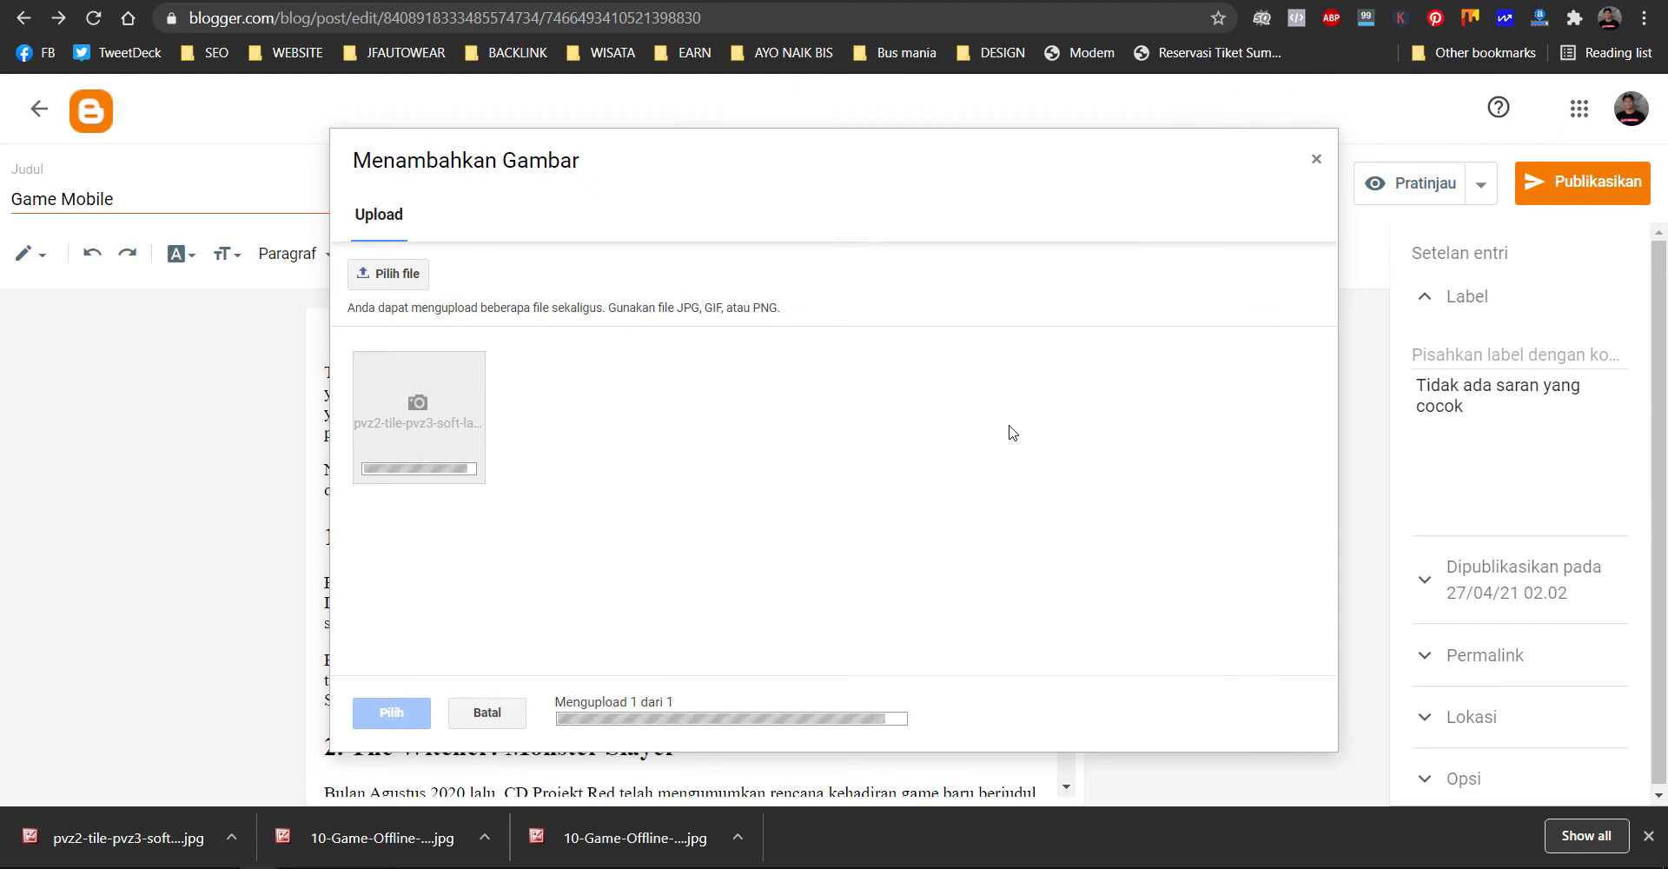
left_click(462, 441)
left_click(399, 707)
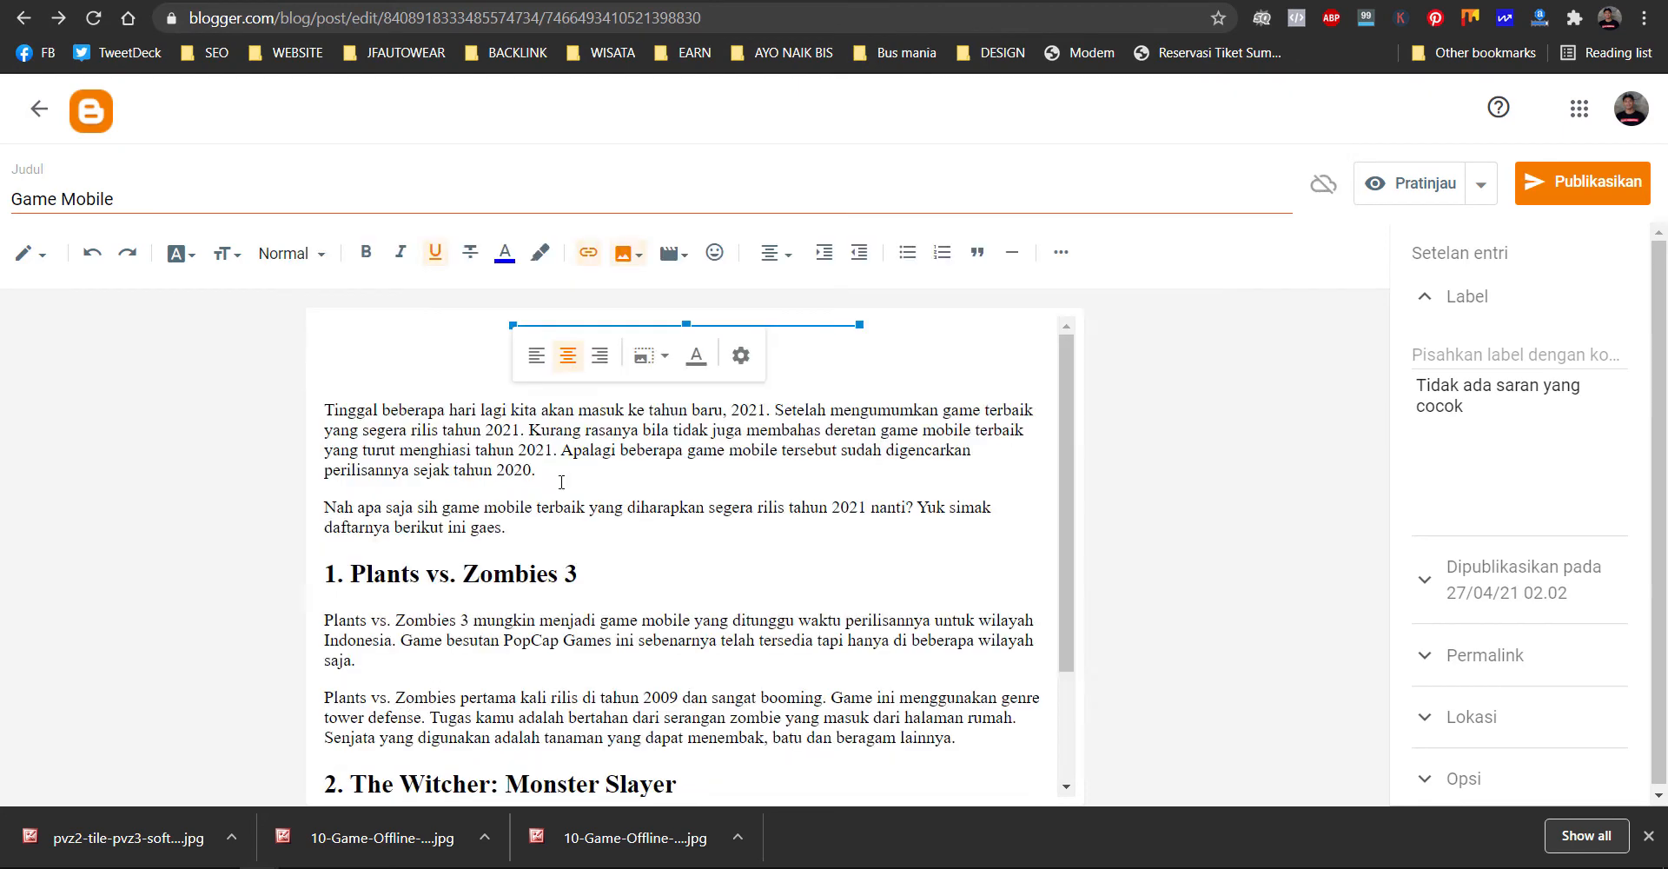
- Set the inserted Plants vs. Zombies 3 image to the Sangat besar size and review the post's layout
left_click(632, 407)
left_click(652, 355)
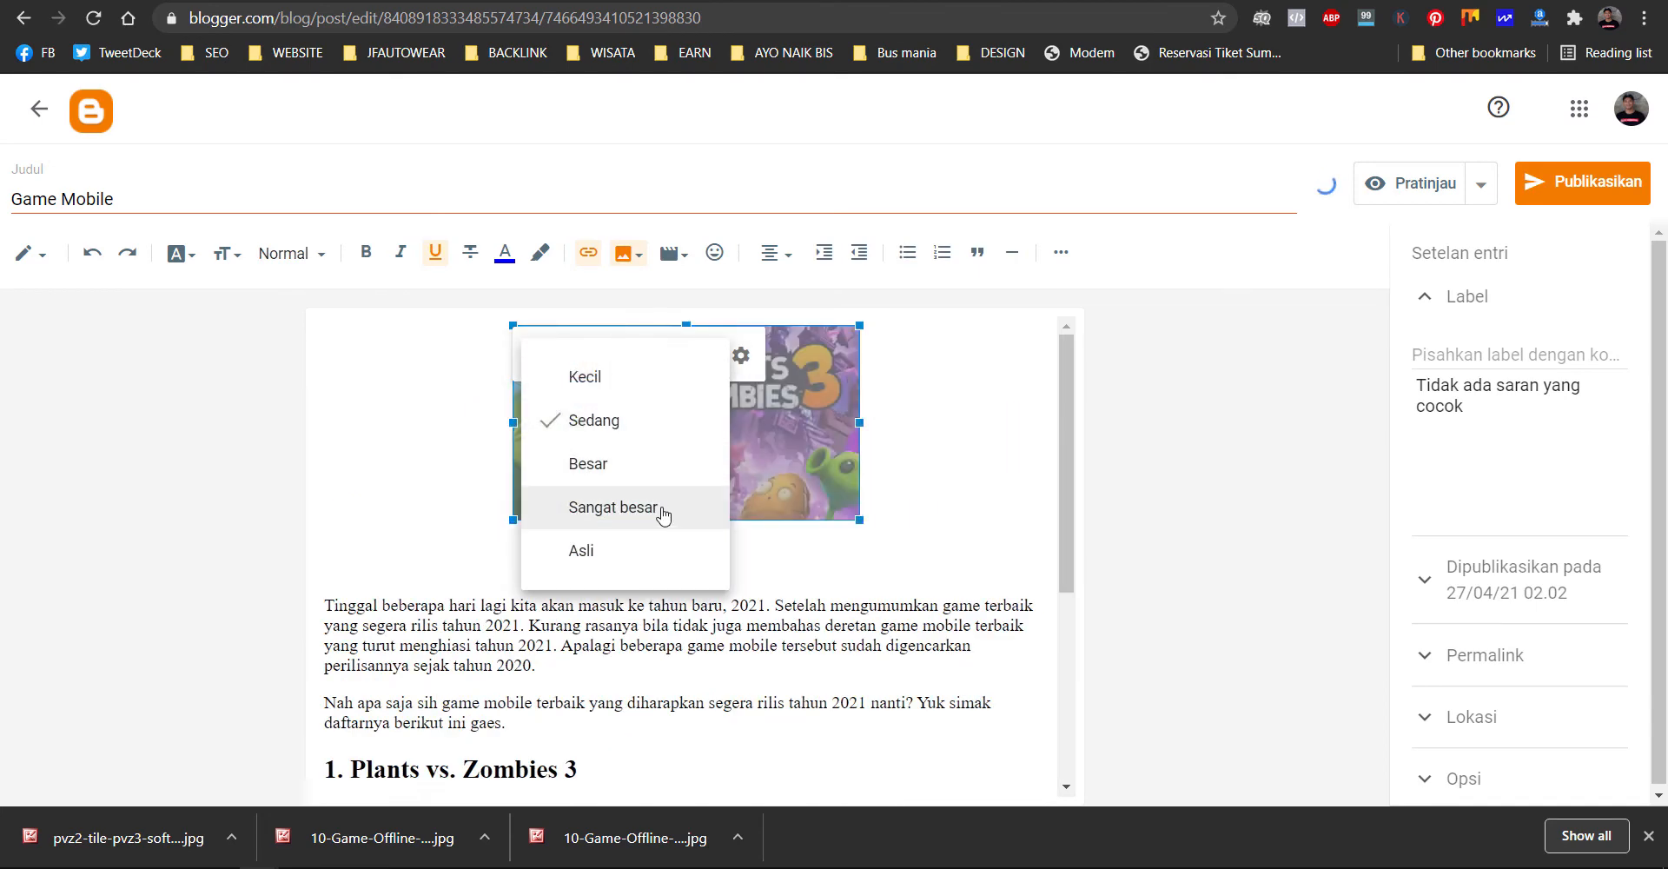
left_click(660, 511)
scroll(641, 486, "down", 3)
left_click(372, 549)
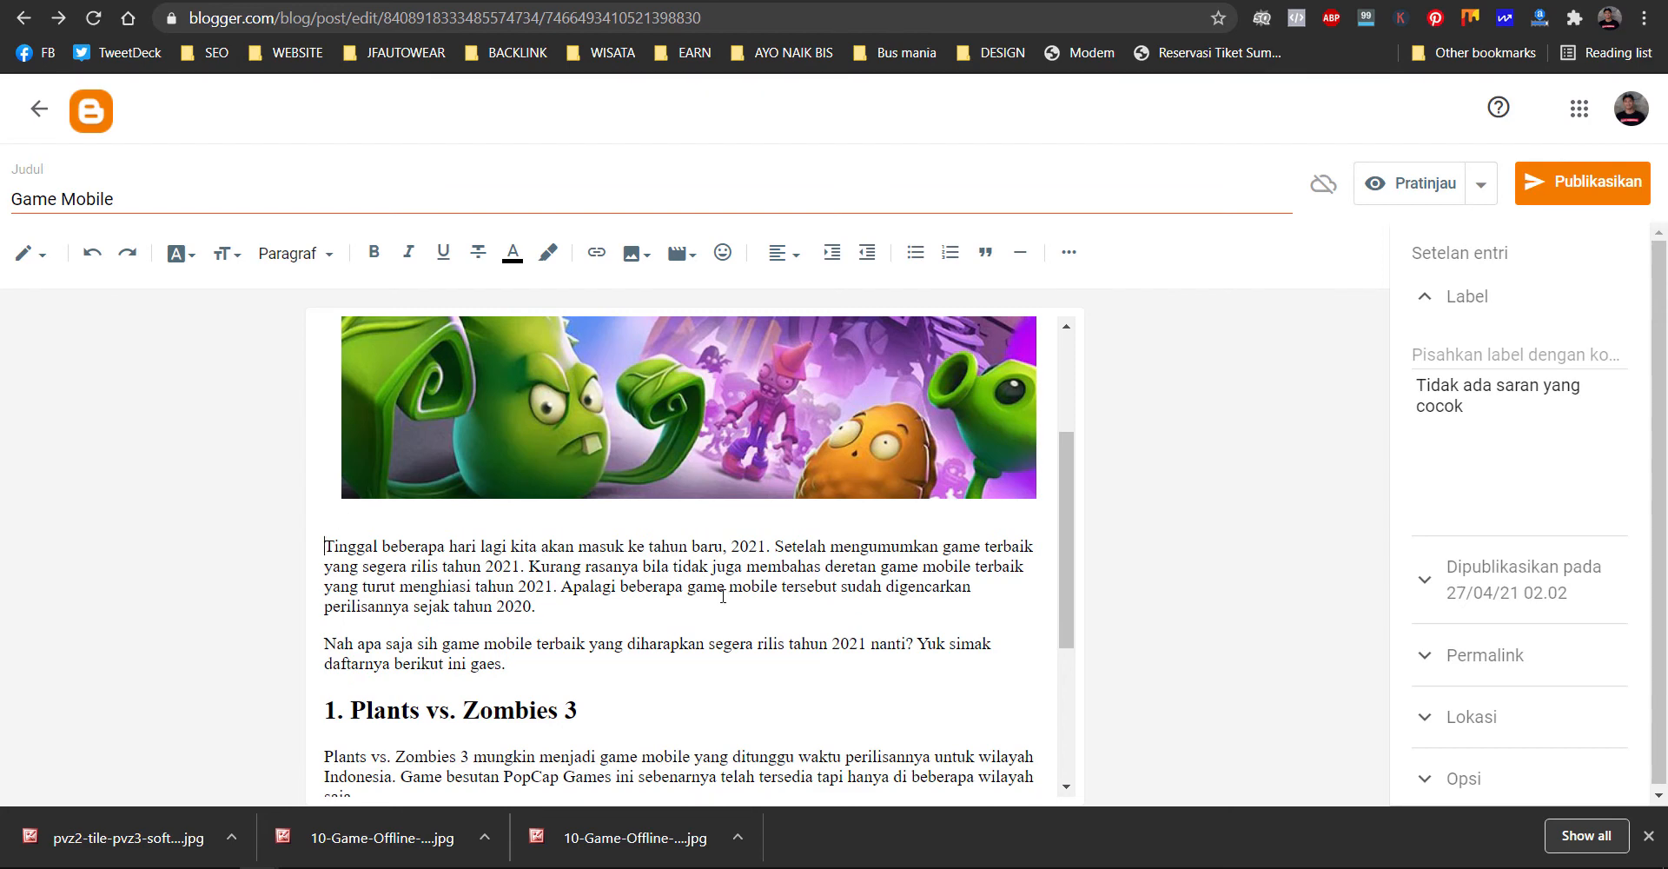
scroll(722, 596, "down", 3)
scroll(727, 486, "up", 5)
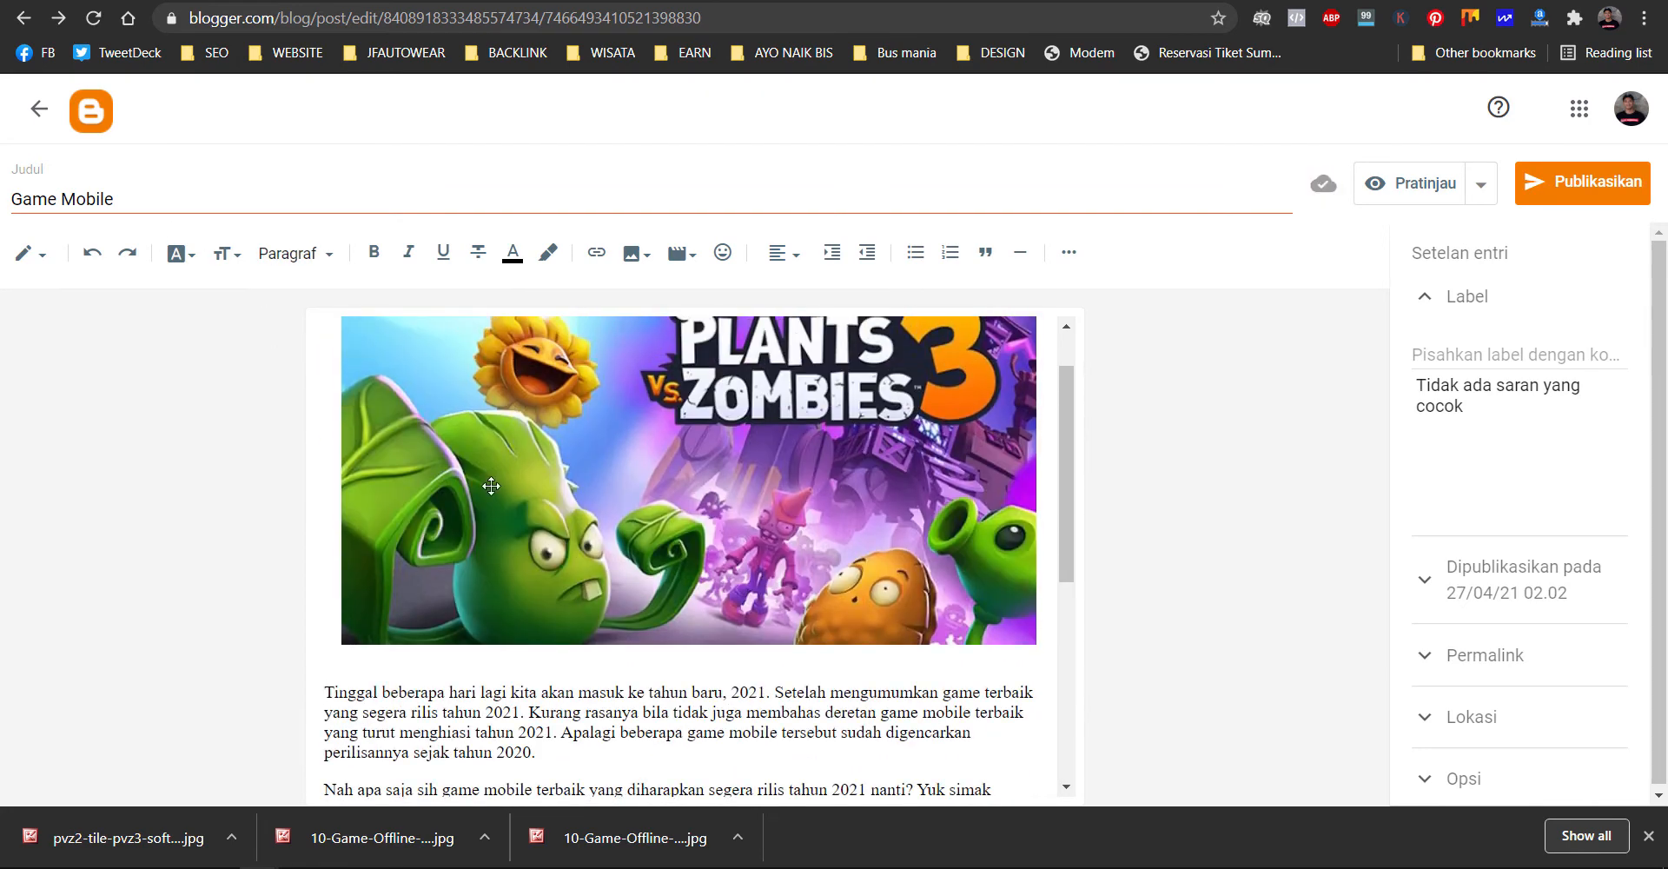
scroll(476, 476, "up", 1)
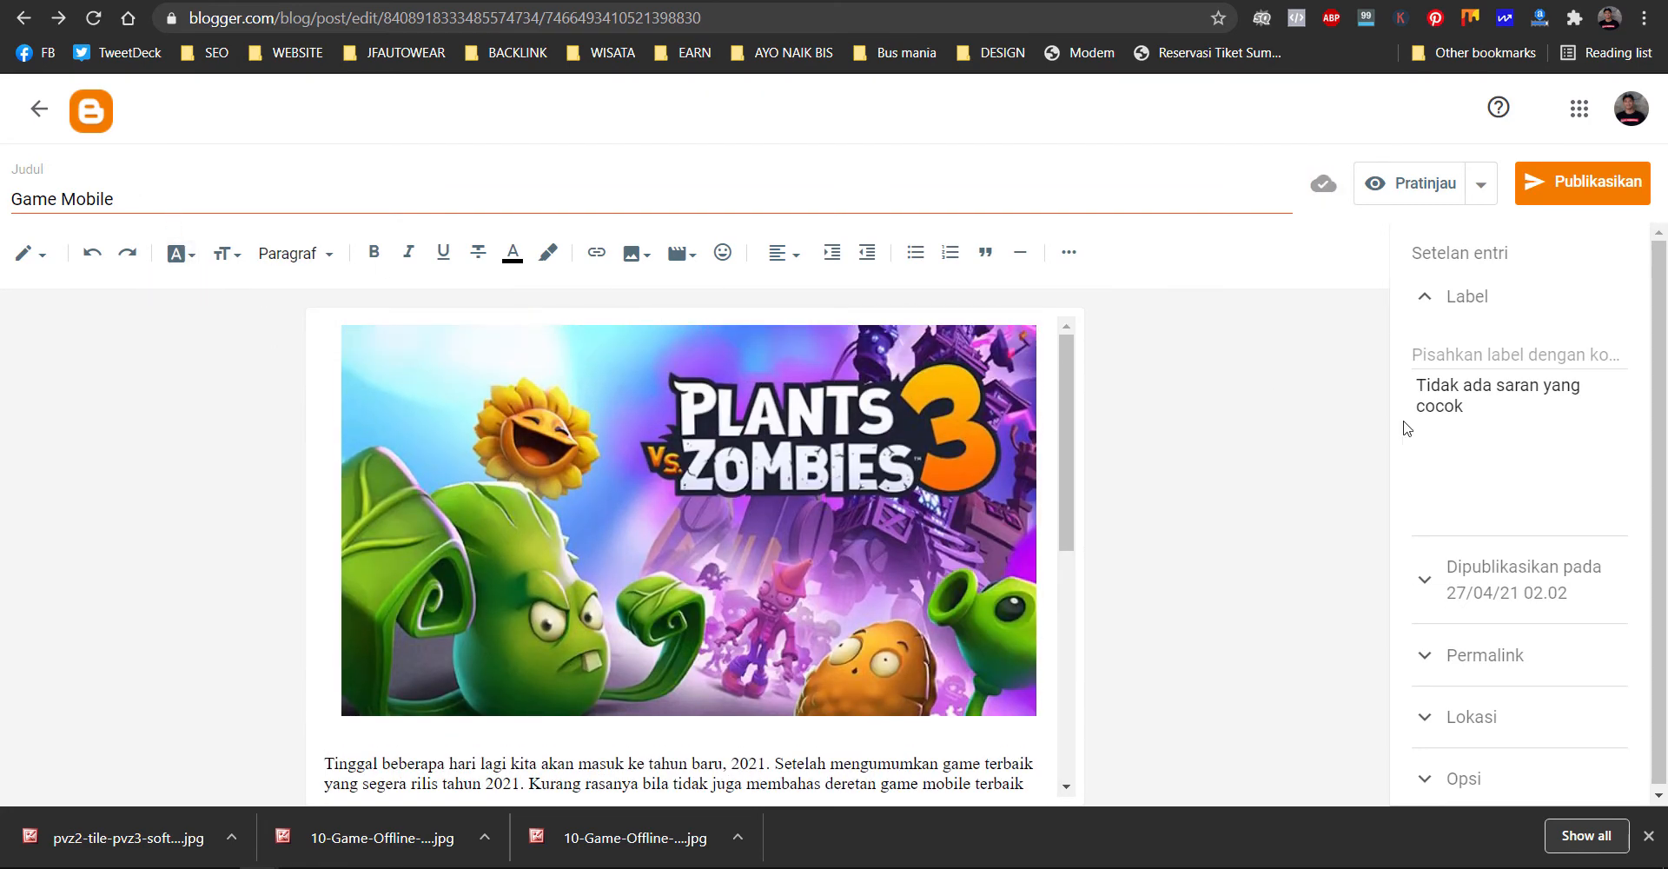
- Add the labels Game and Game Mobile to the Game Mobile post and publish it
left_click(1504, 362)
type("Game")
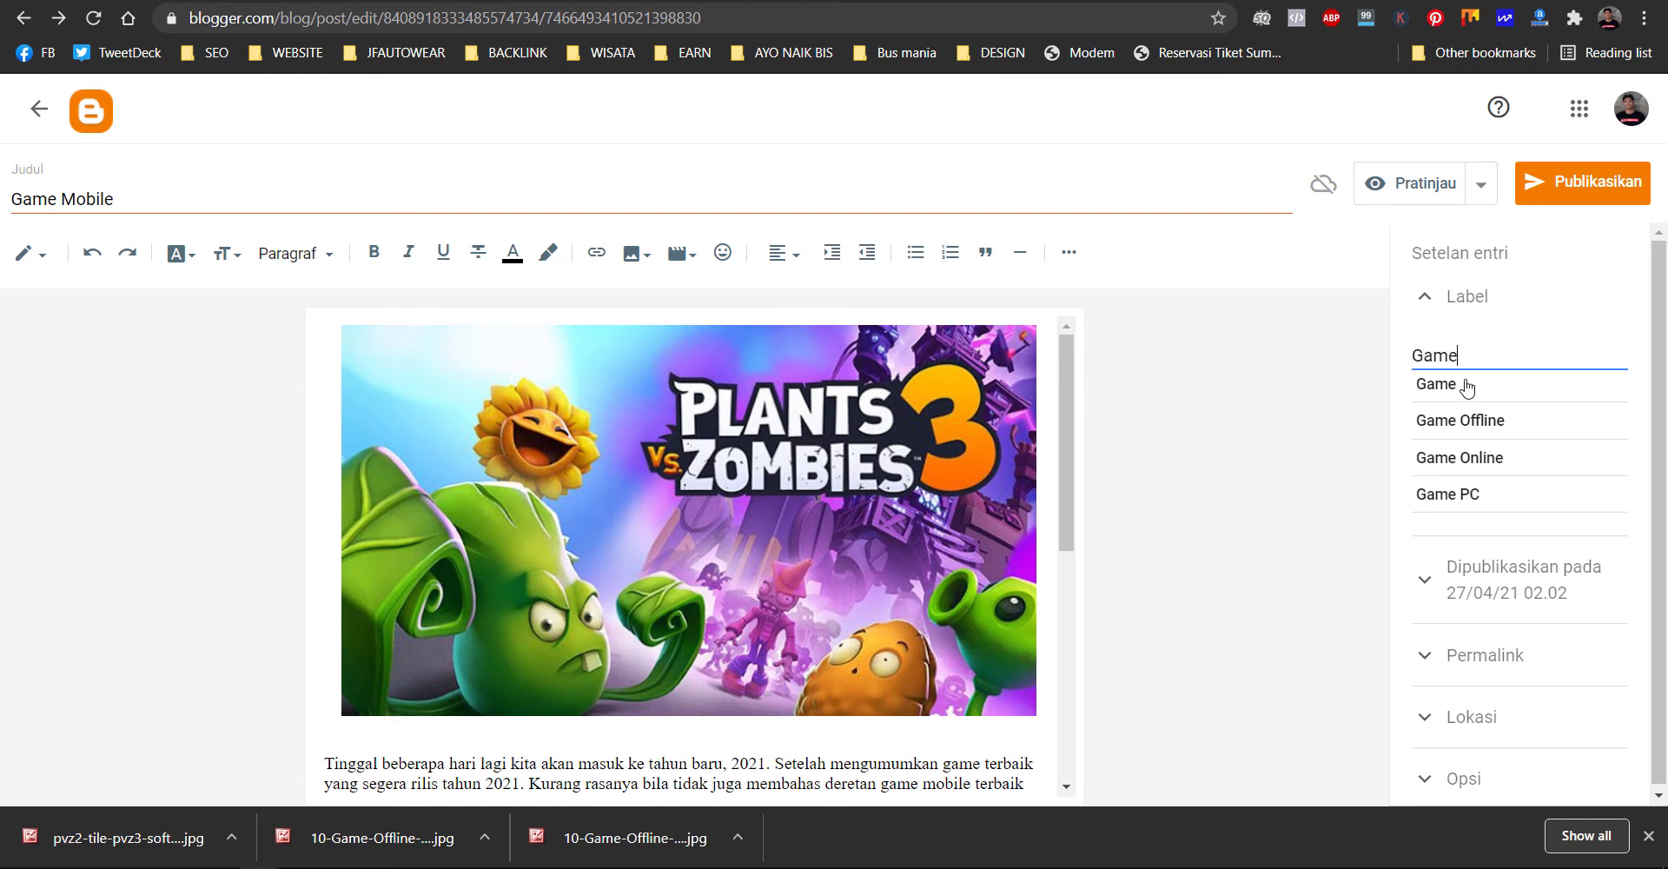
left_click(1467, 388)
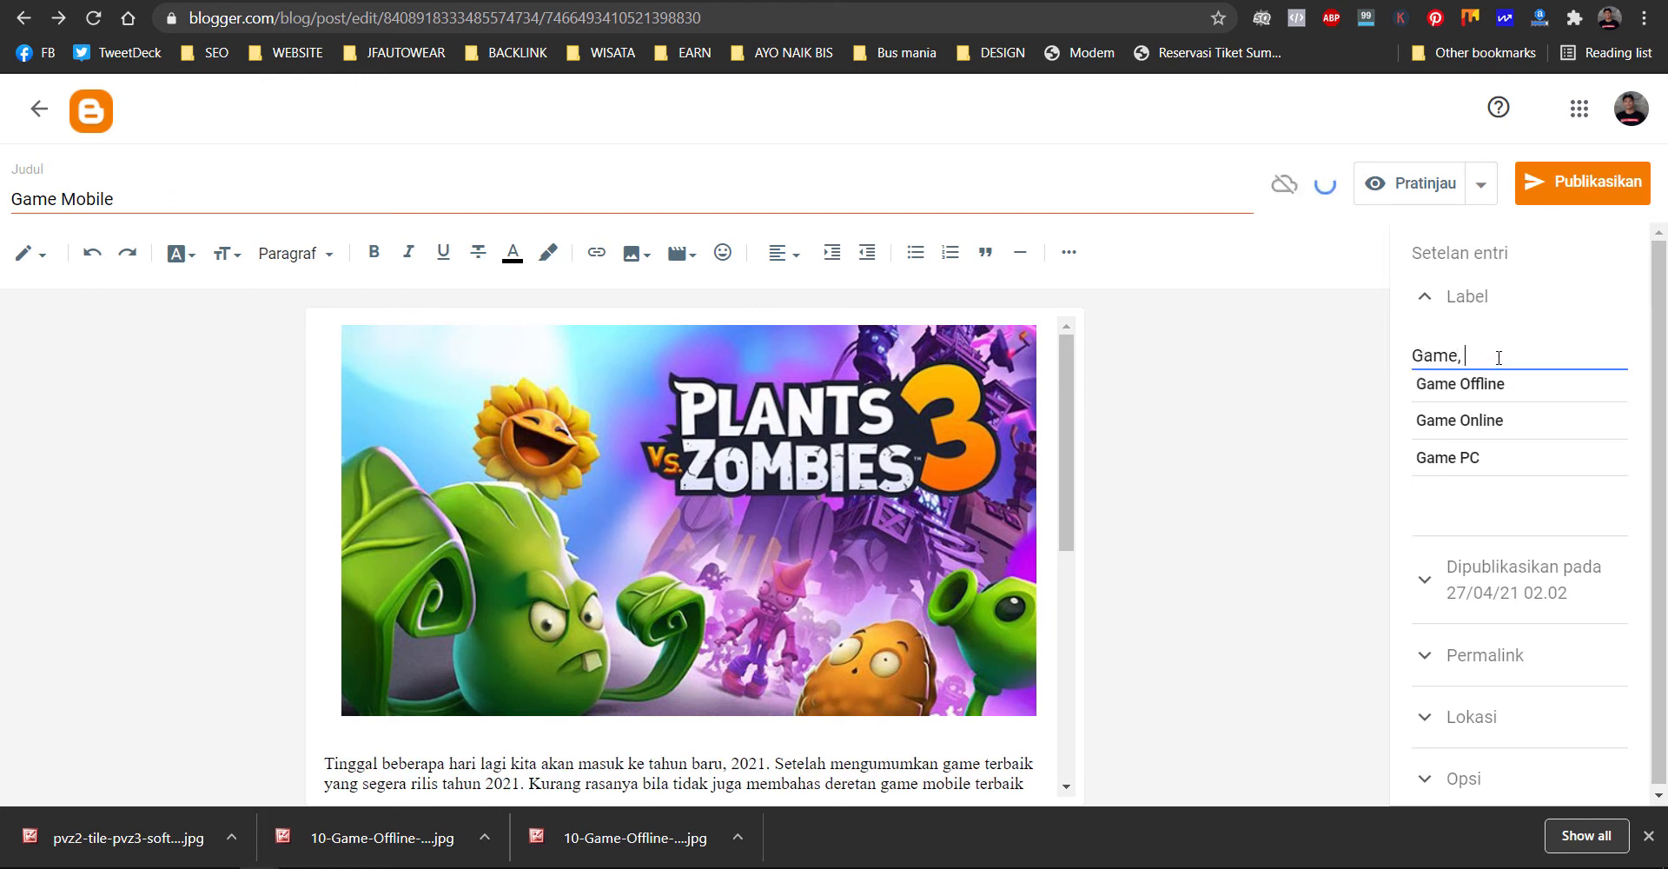
type("Game Mobile")
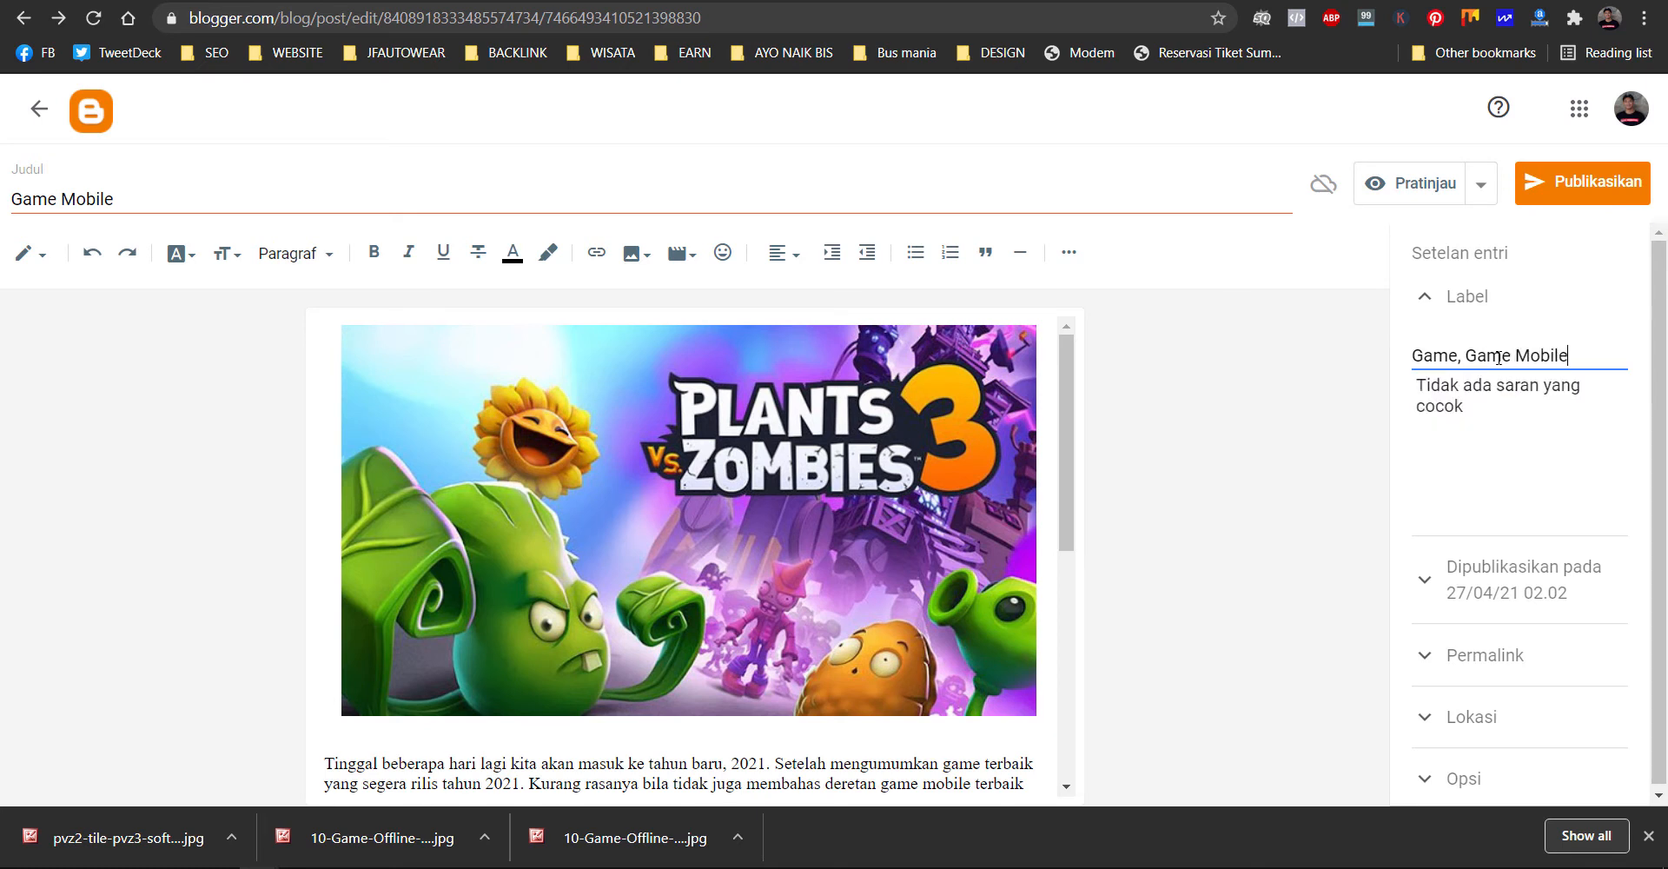
type(",")
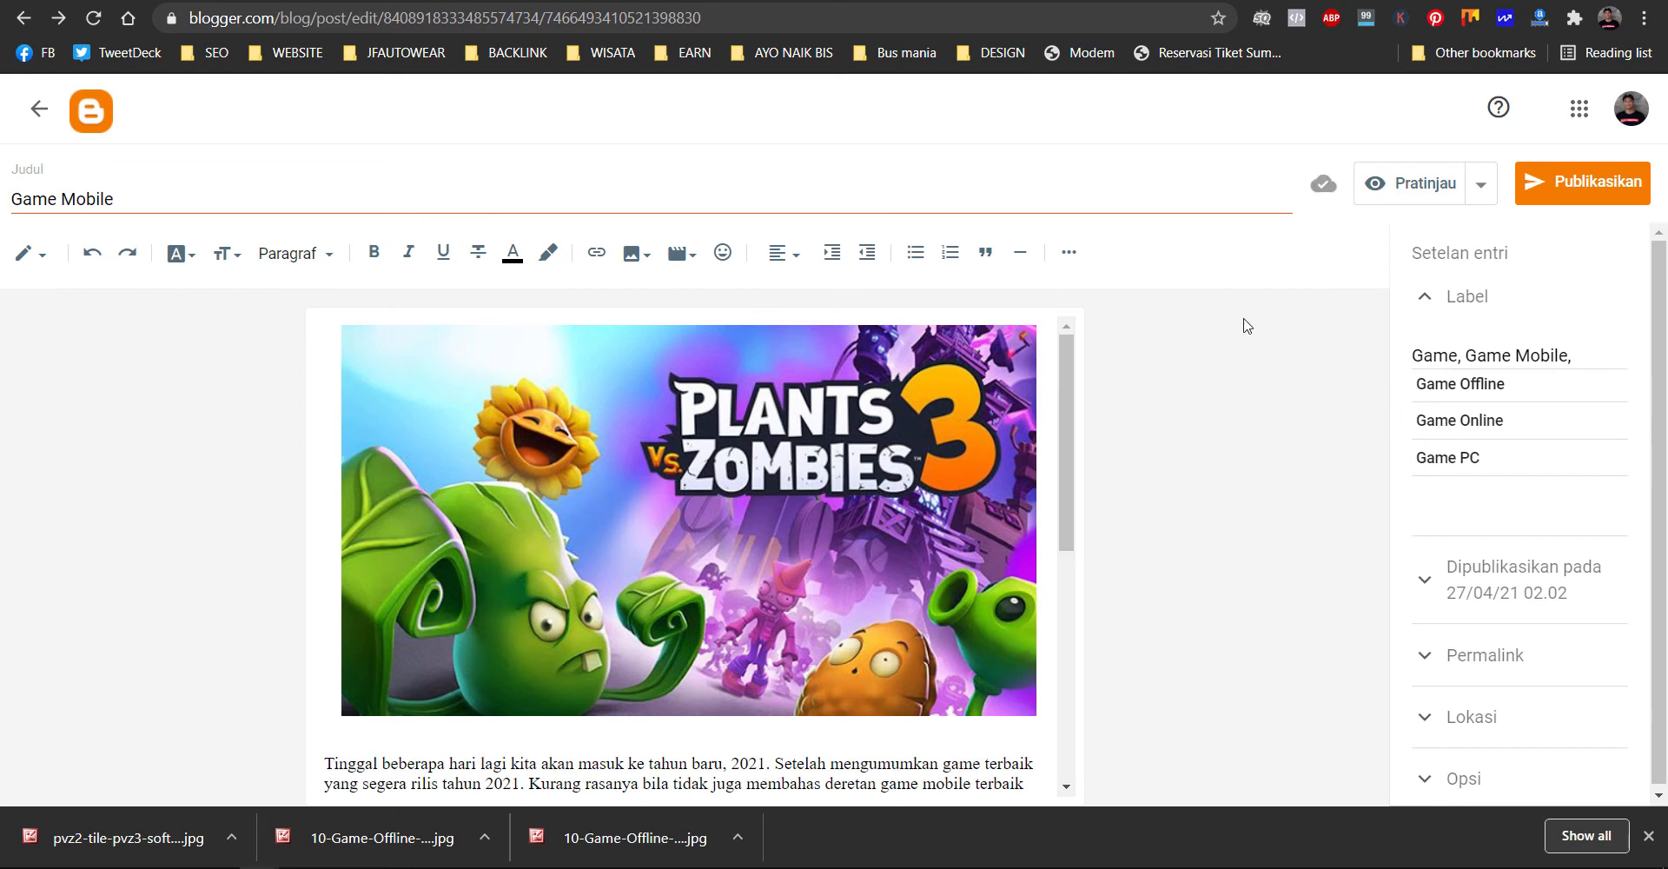
left_click(1580, 188)
left_click(977, 507)
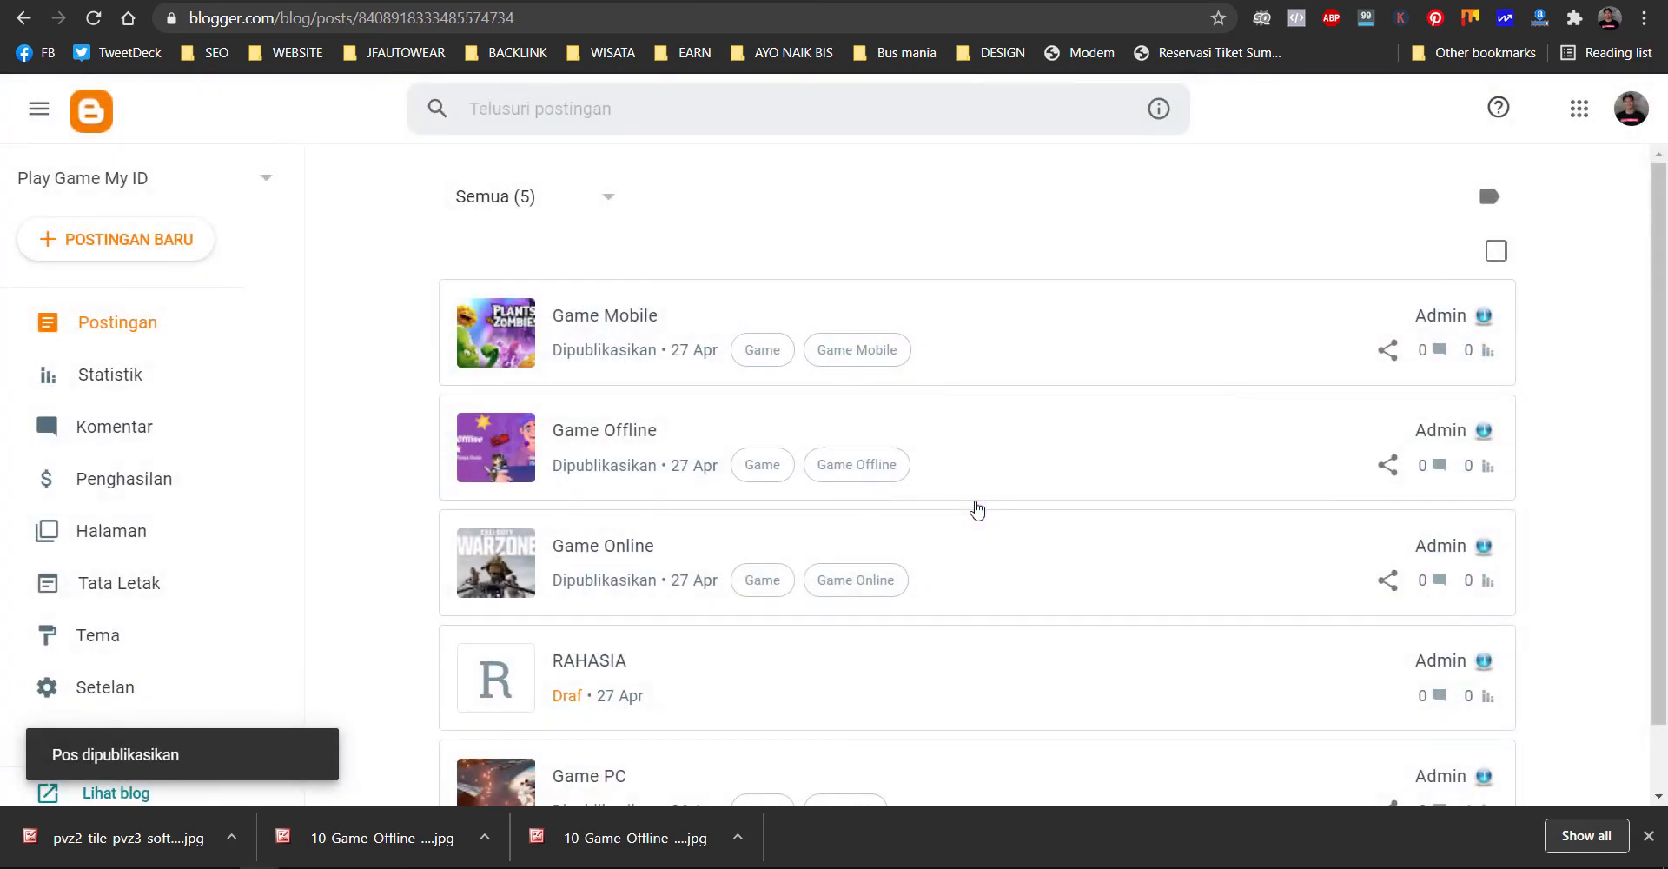
- Delete the RAHASIA draft from the posts list and confirm the deletion
scroll(885, 522, "down", 1)
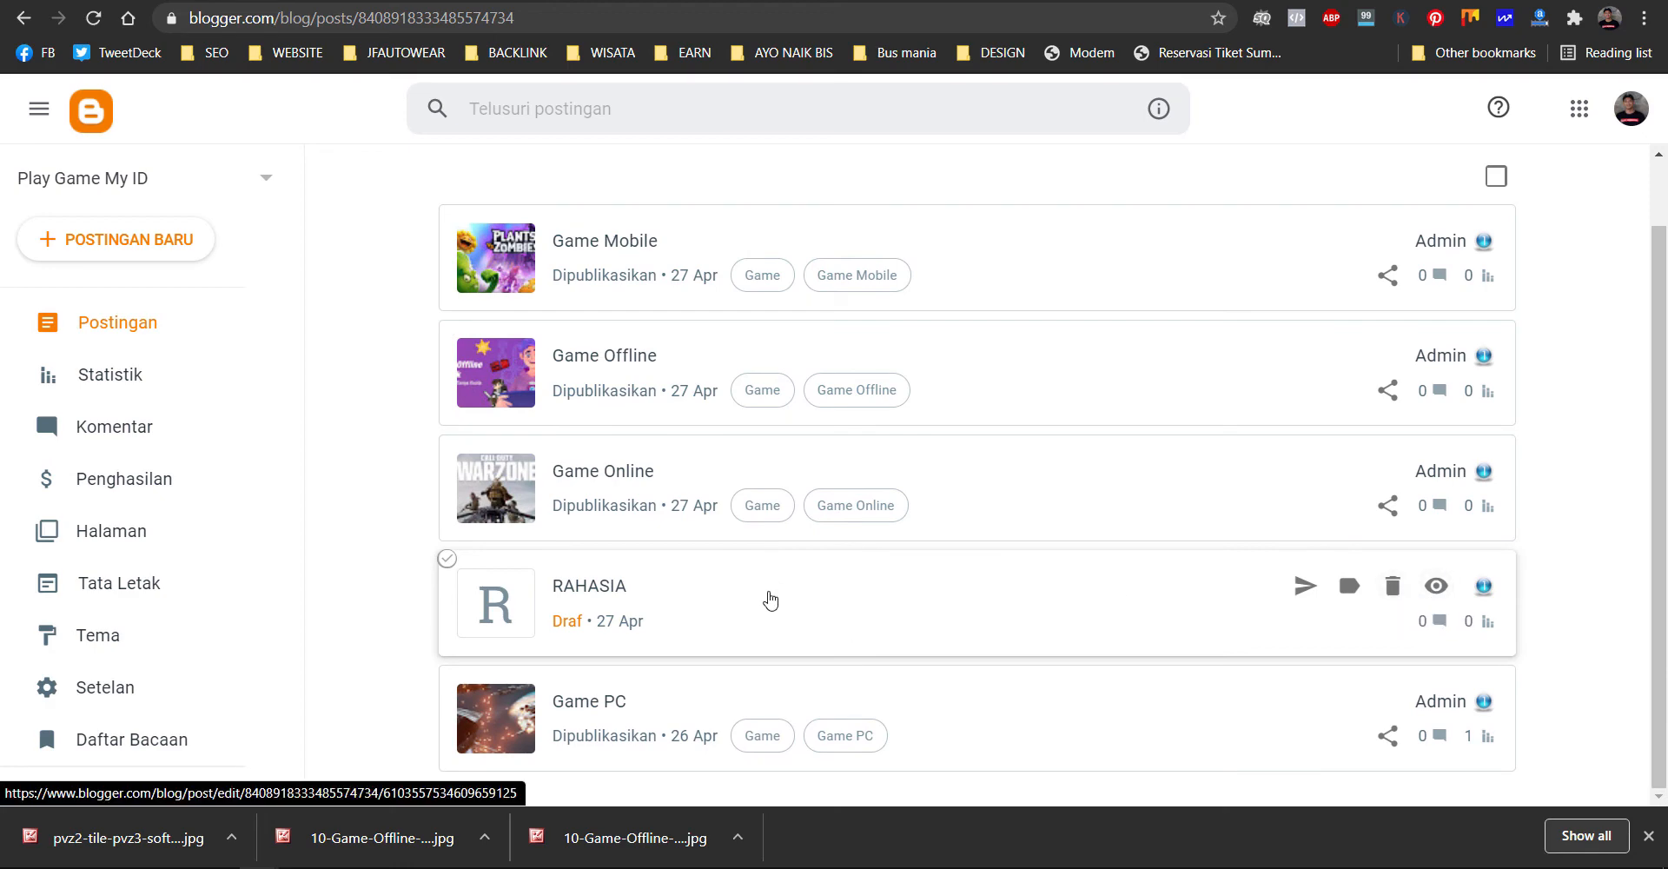
left_click(1392, 586)
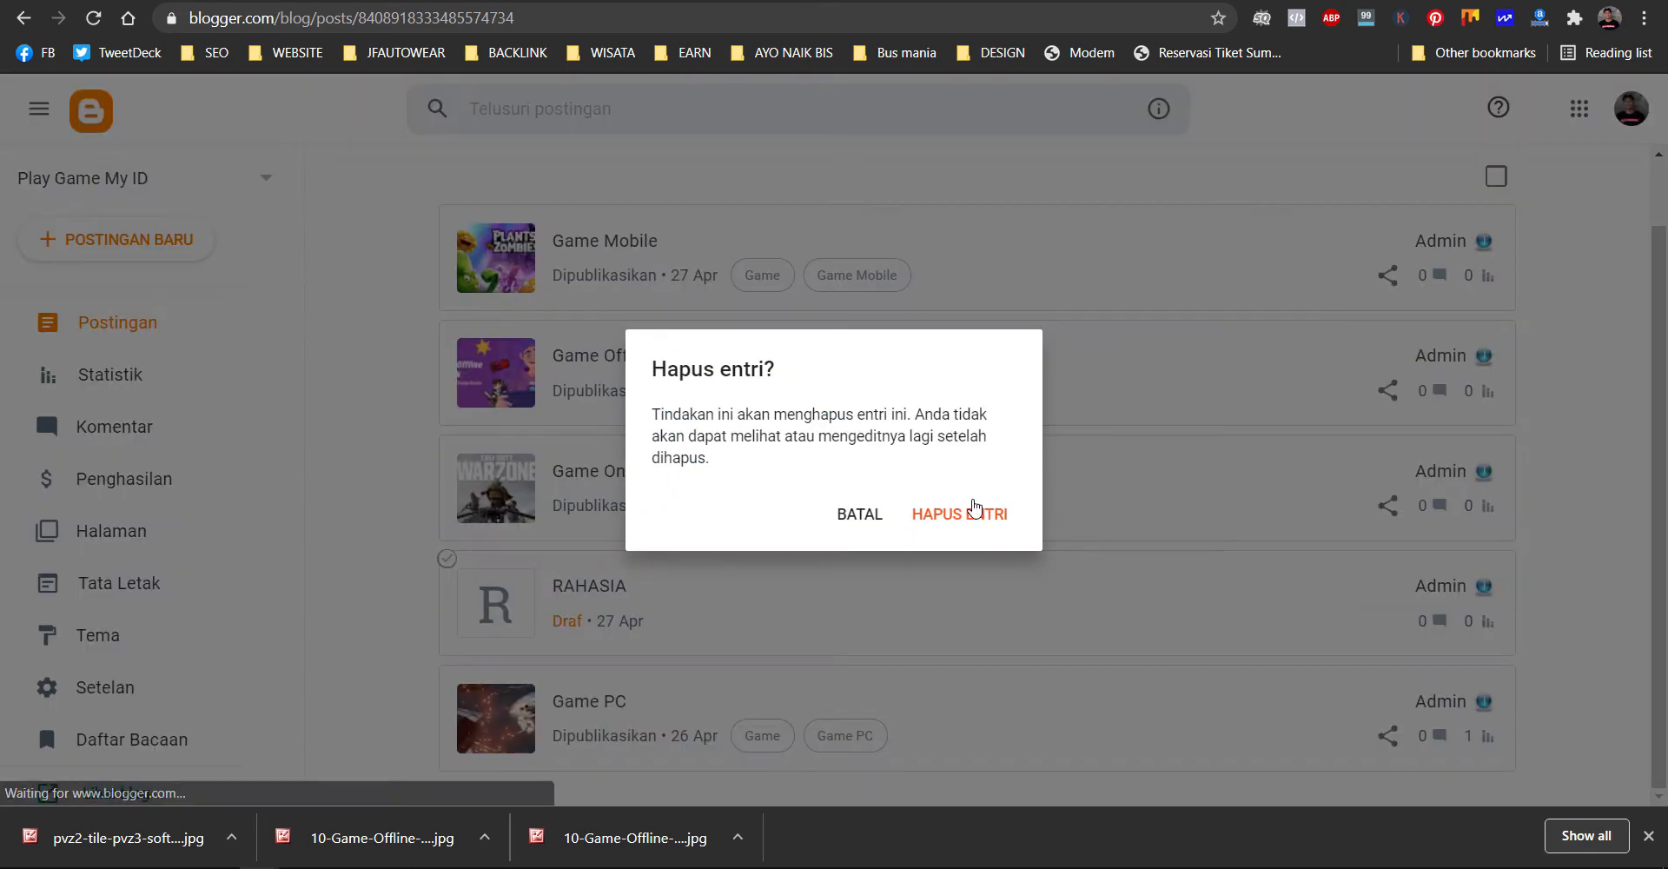
left_click(977, 520)
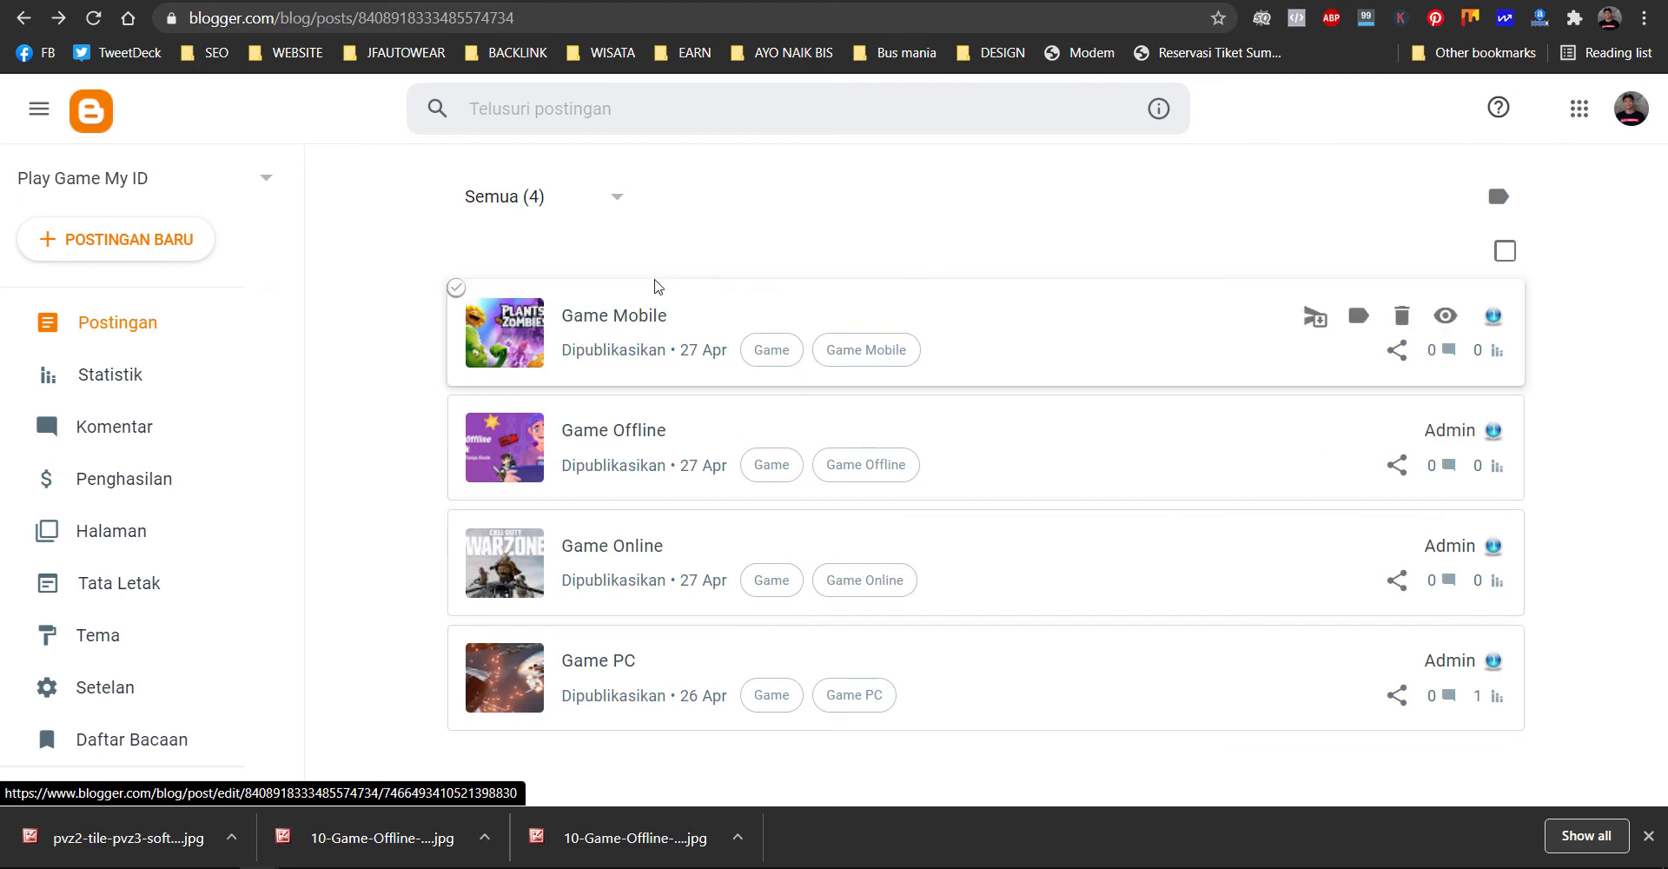
- Reload the live site and examine the latest posts on its home page
left_click(417, 2)
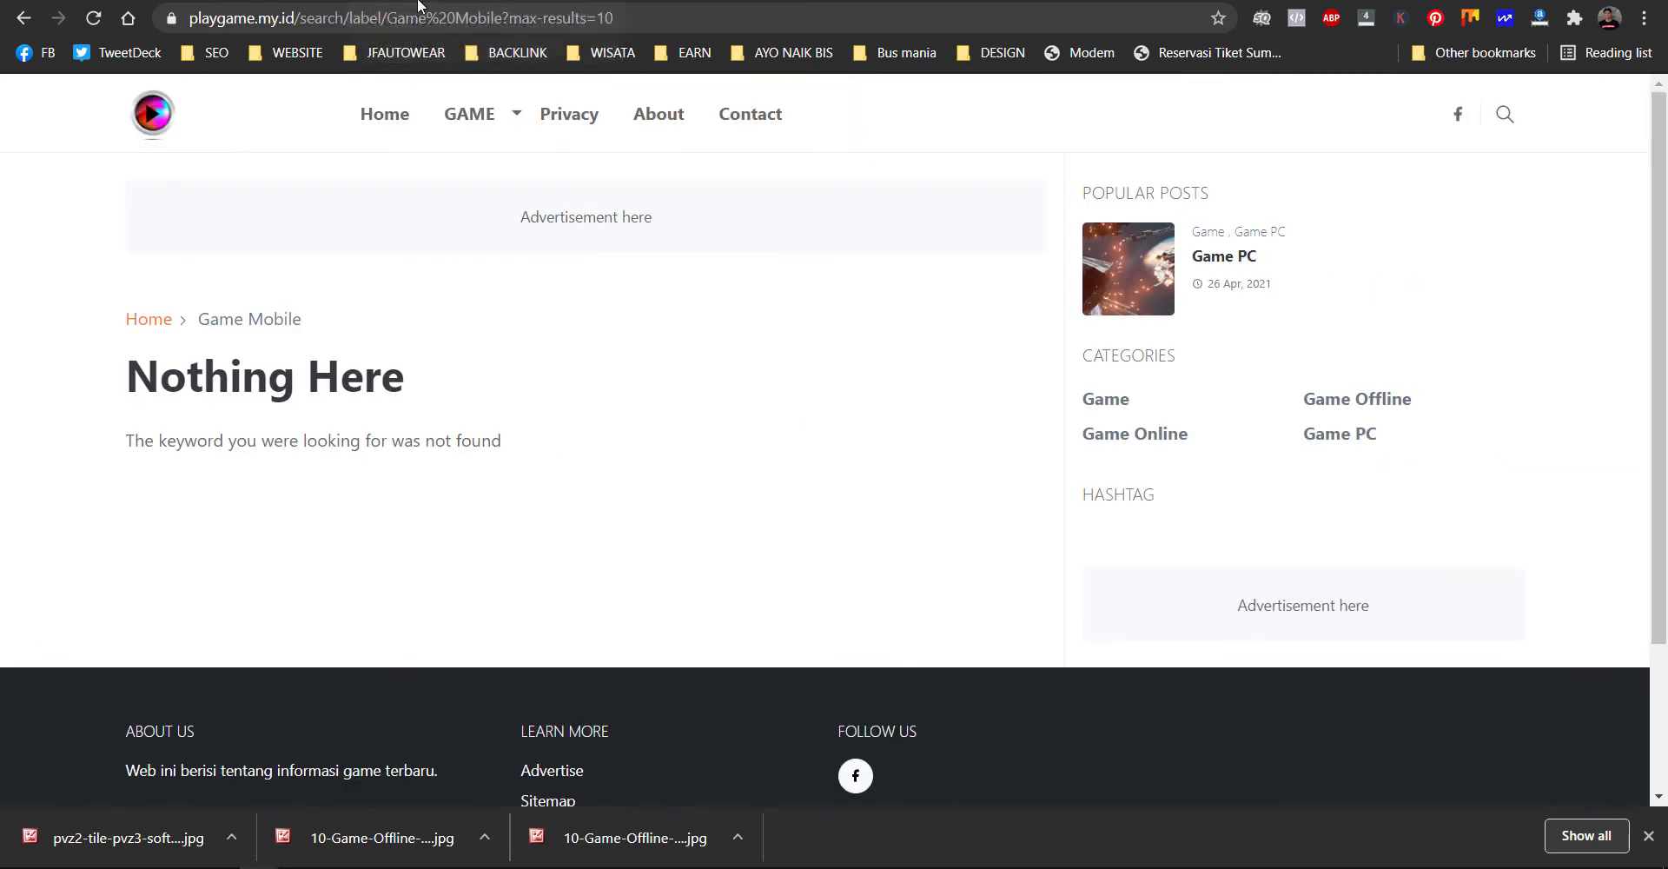
left_click(93, 18)
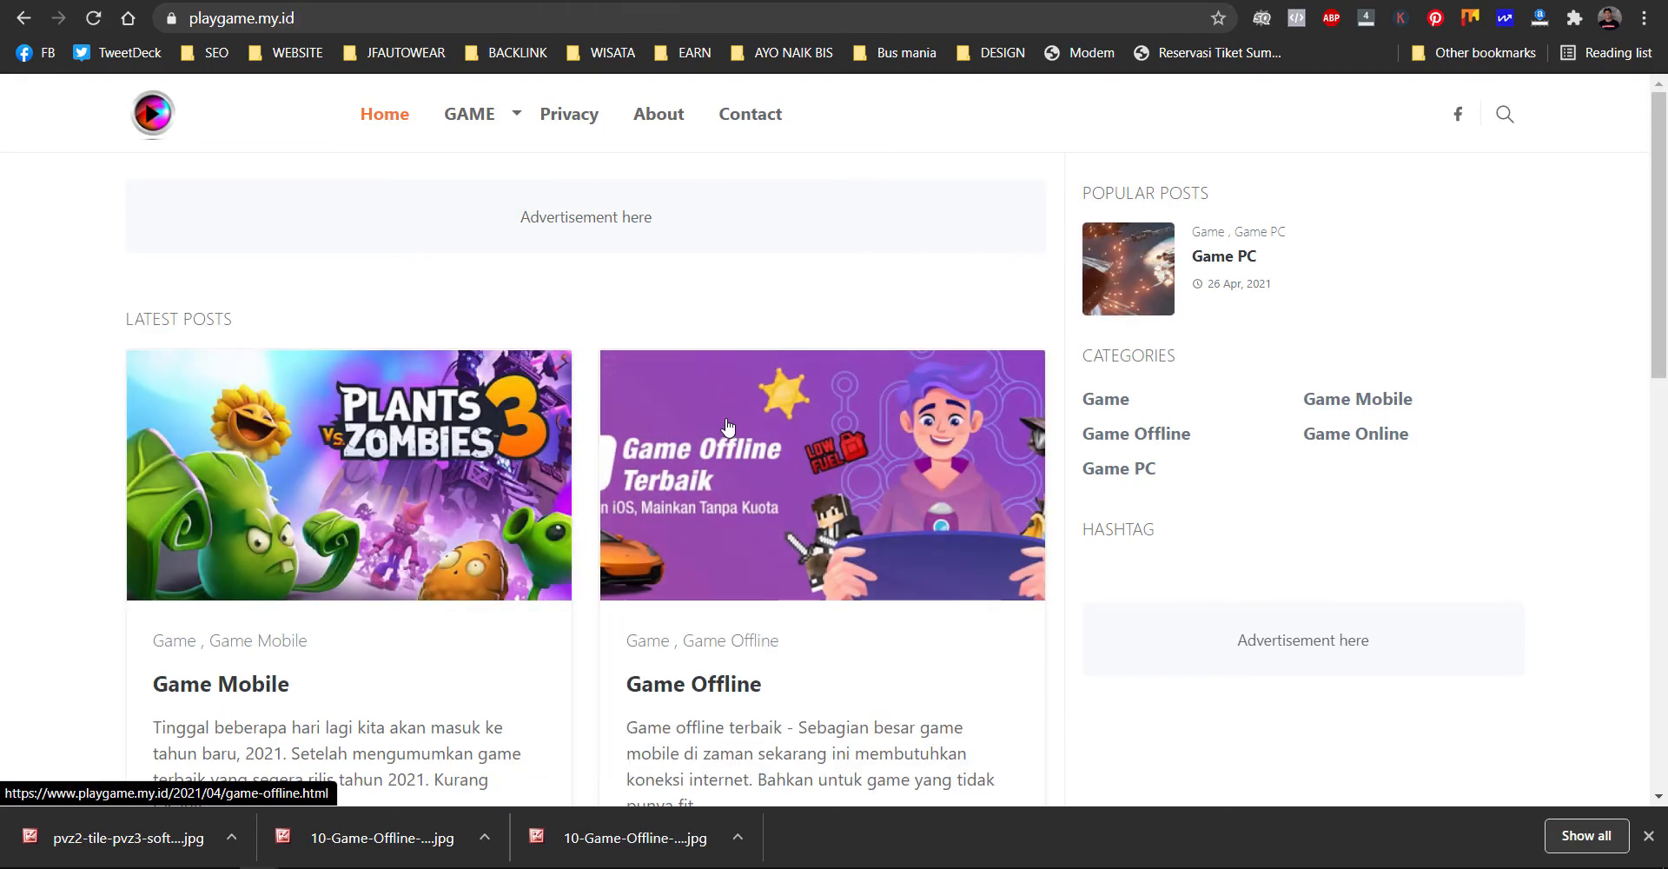
scroll(711, 426, "down", 10)
scroll(708, 406, "up", 6)
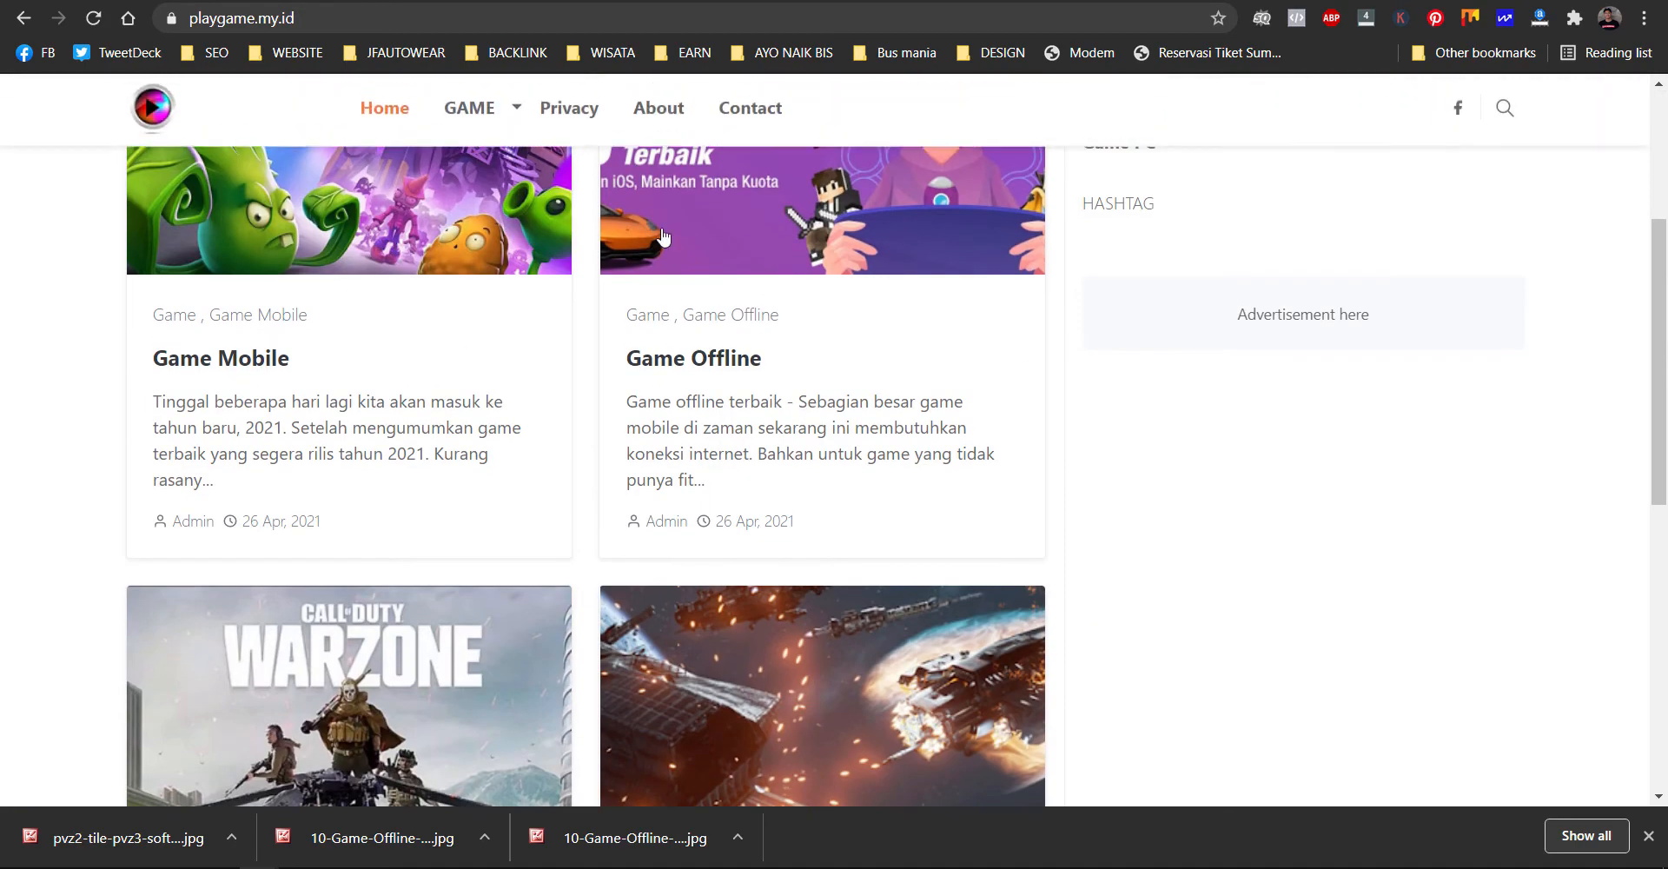
scroll(496, 365, "down", 3)
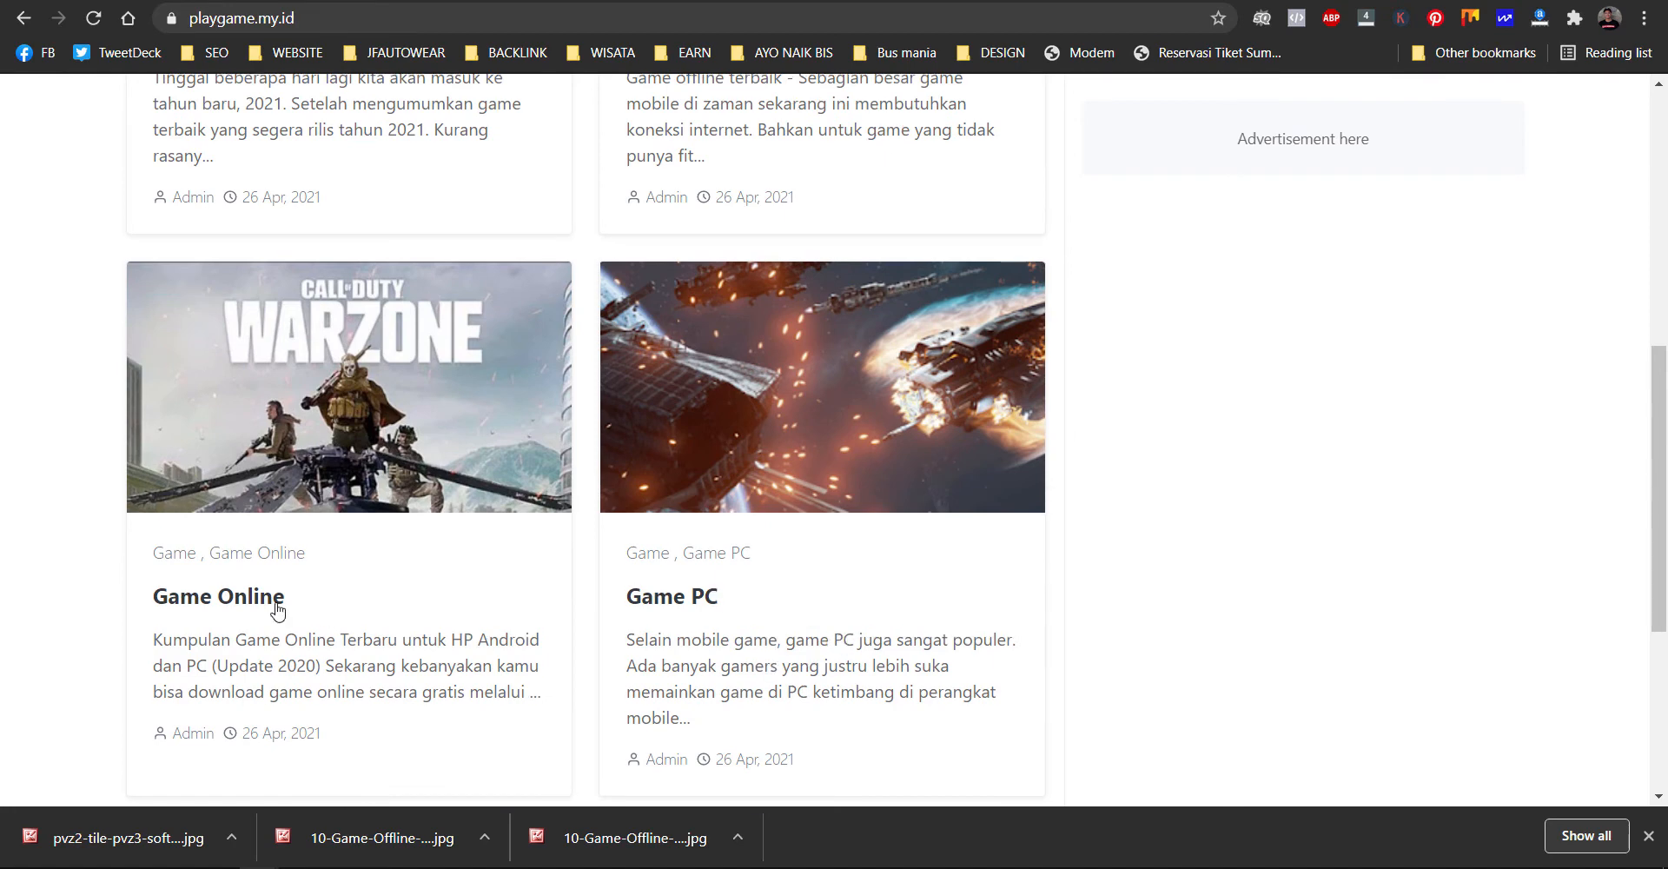
- Open the GAME category page from the live site's header menu and examine its listed posts
scroll(602, 356, "up", 4)
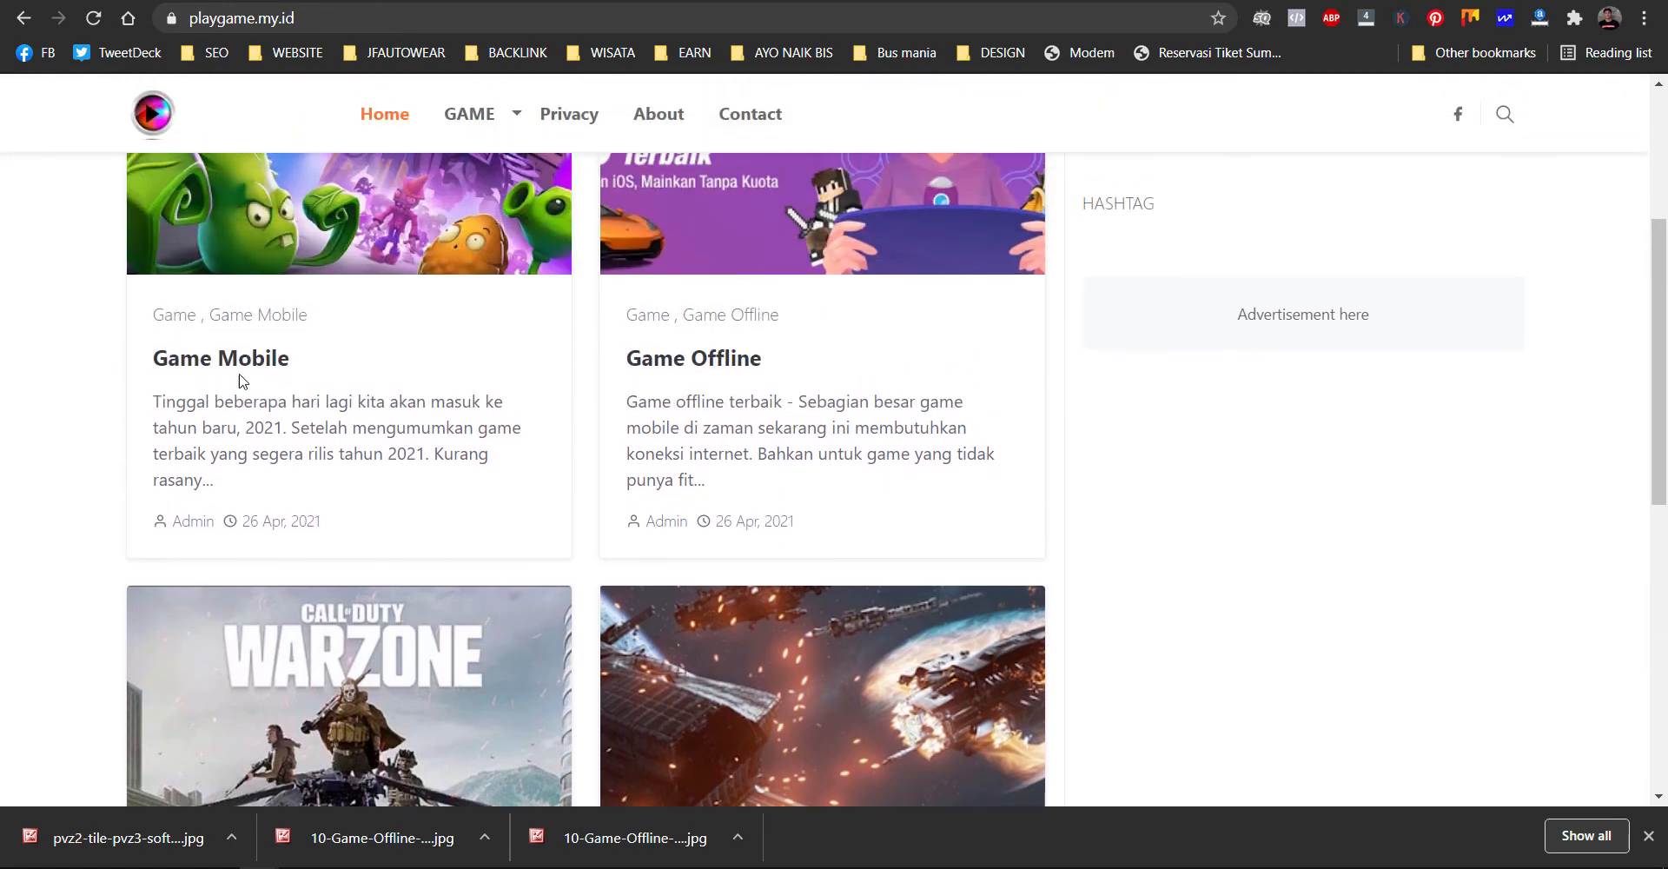
scroll(240, 380, "up", 3)
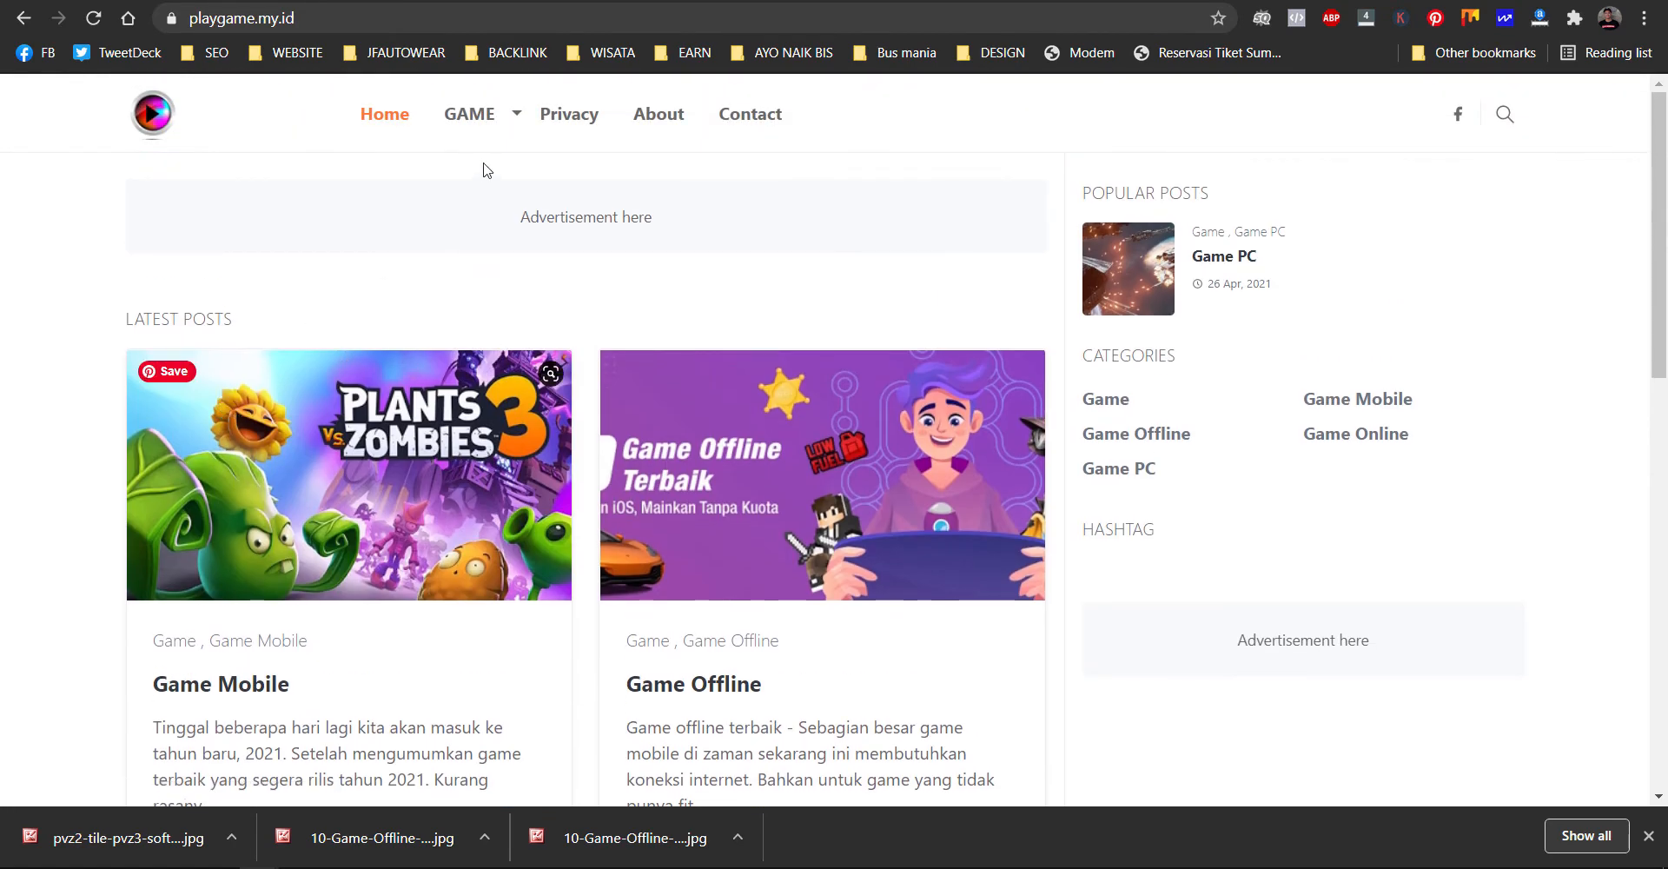
mouse_move(484, 122)
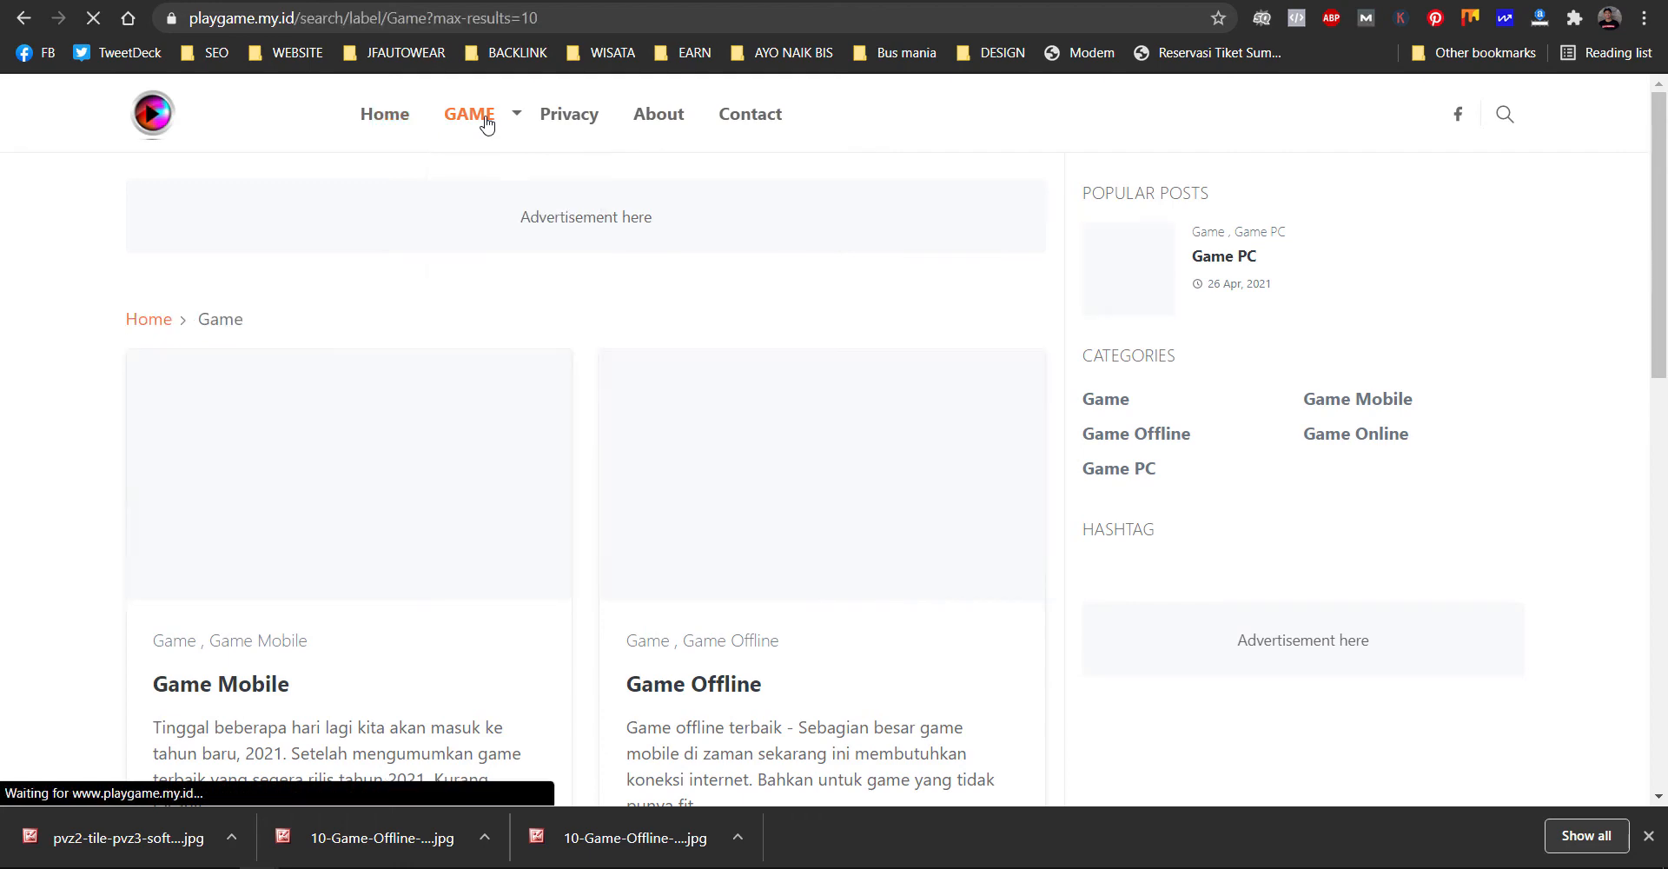
scroll(318, 477, "down", 6)
scroll(659, 580, "down", 6)
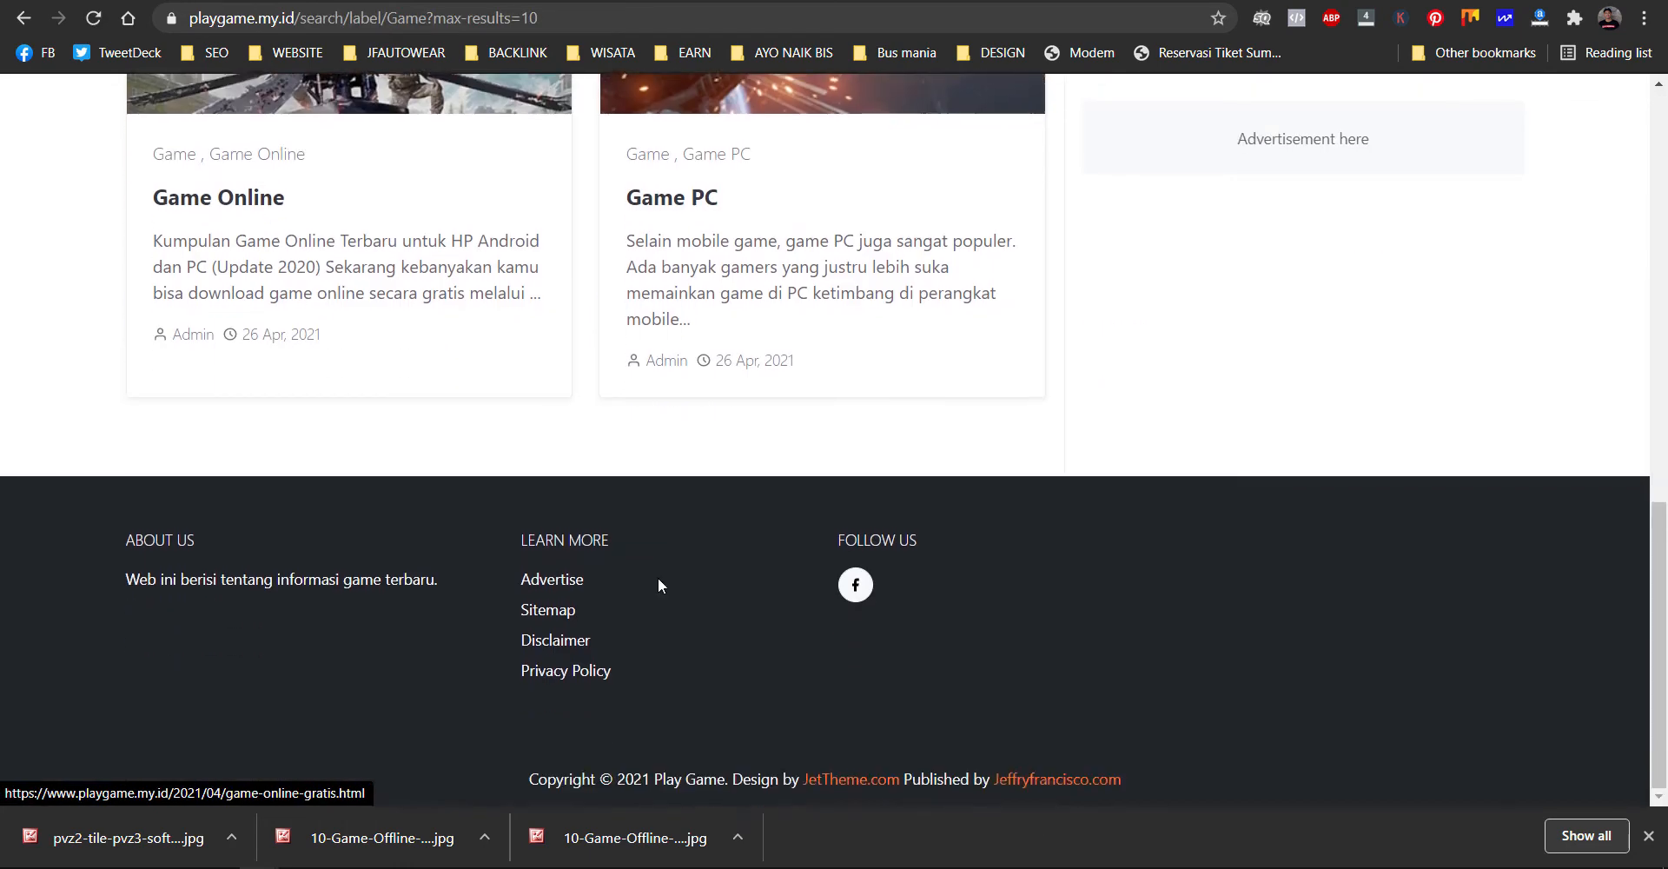
scroll(634, 447, "up", 4)
scroll(347, 409, "up", 5)
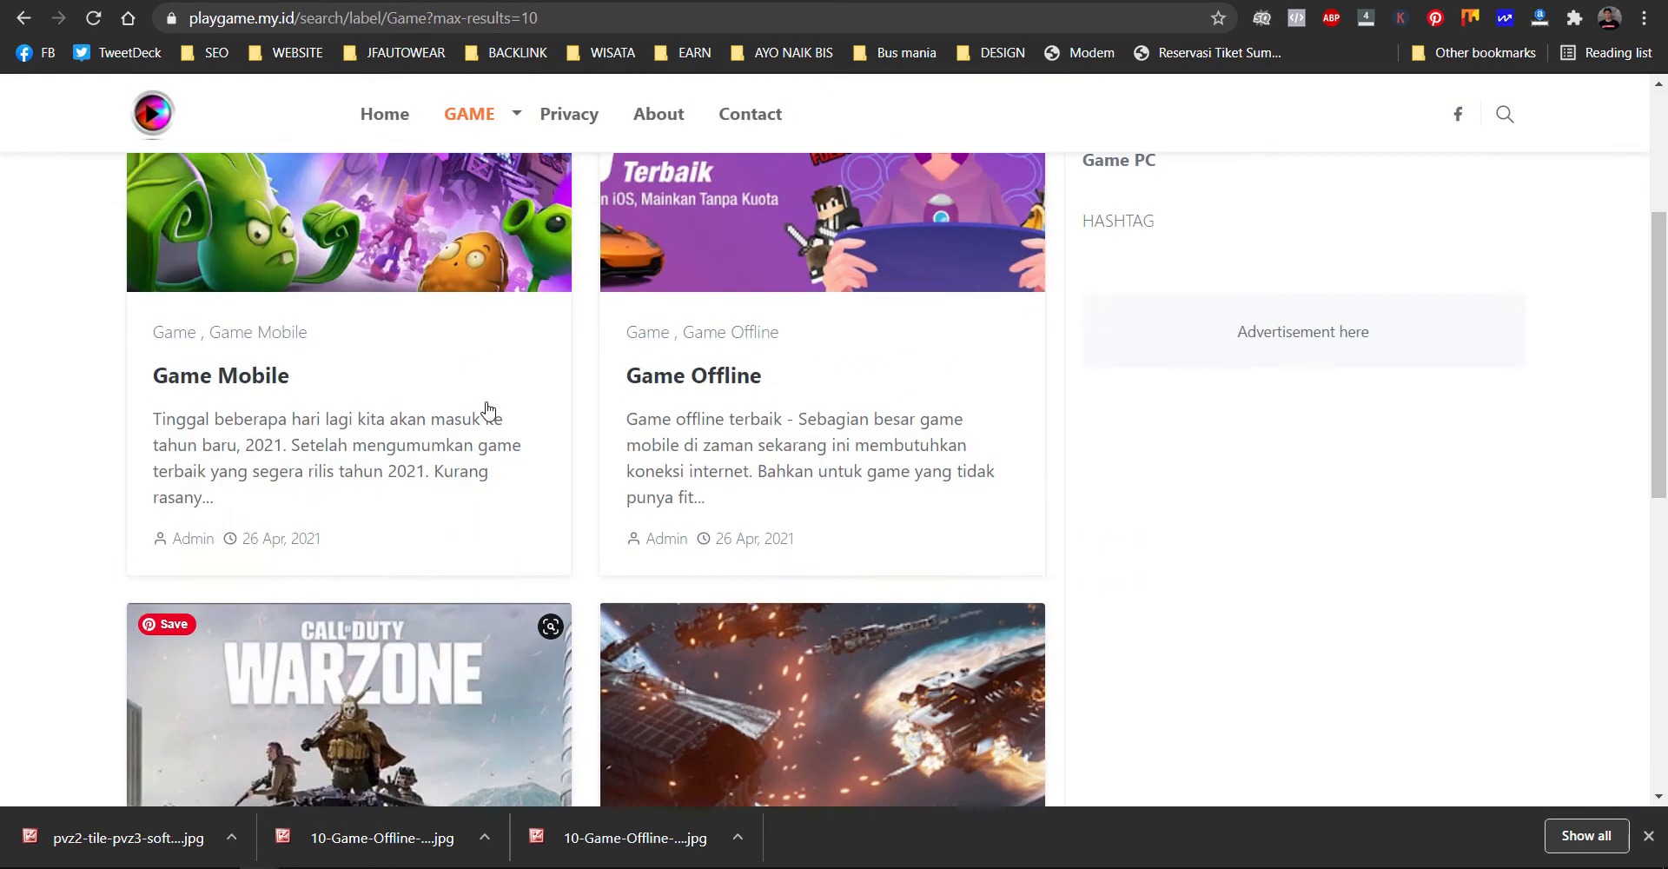
- Switch to Blogger and check the labels of the Game Mobile and Game Offline posts, leaving the editor without saving changes
key("alt+Left")
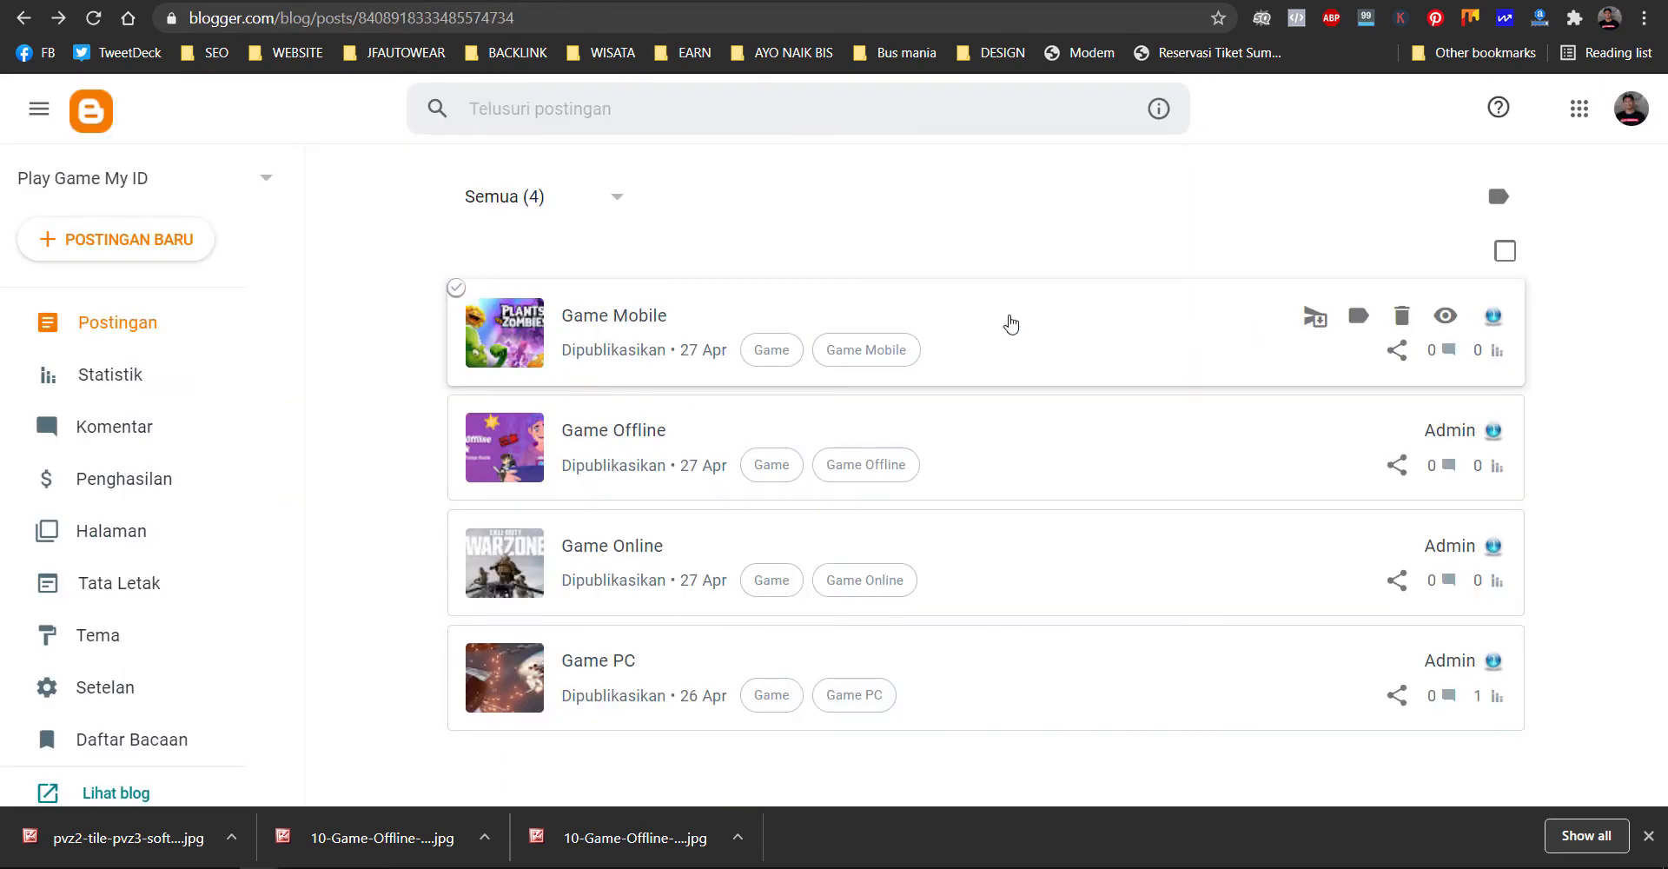
left_click(1010, 324)
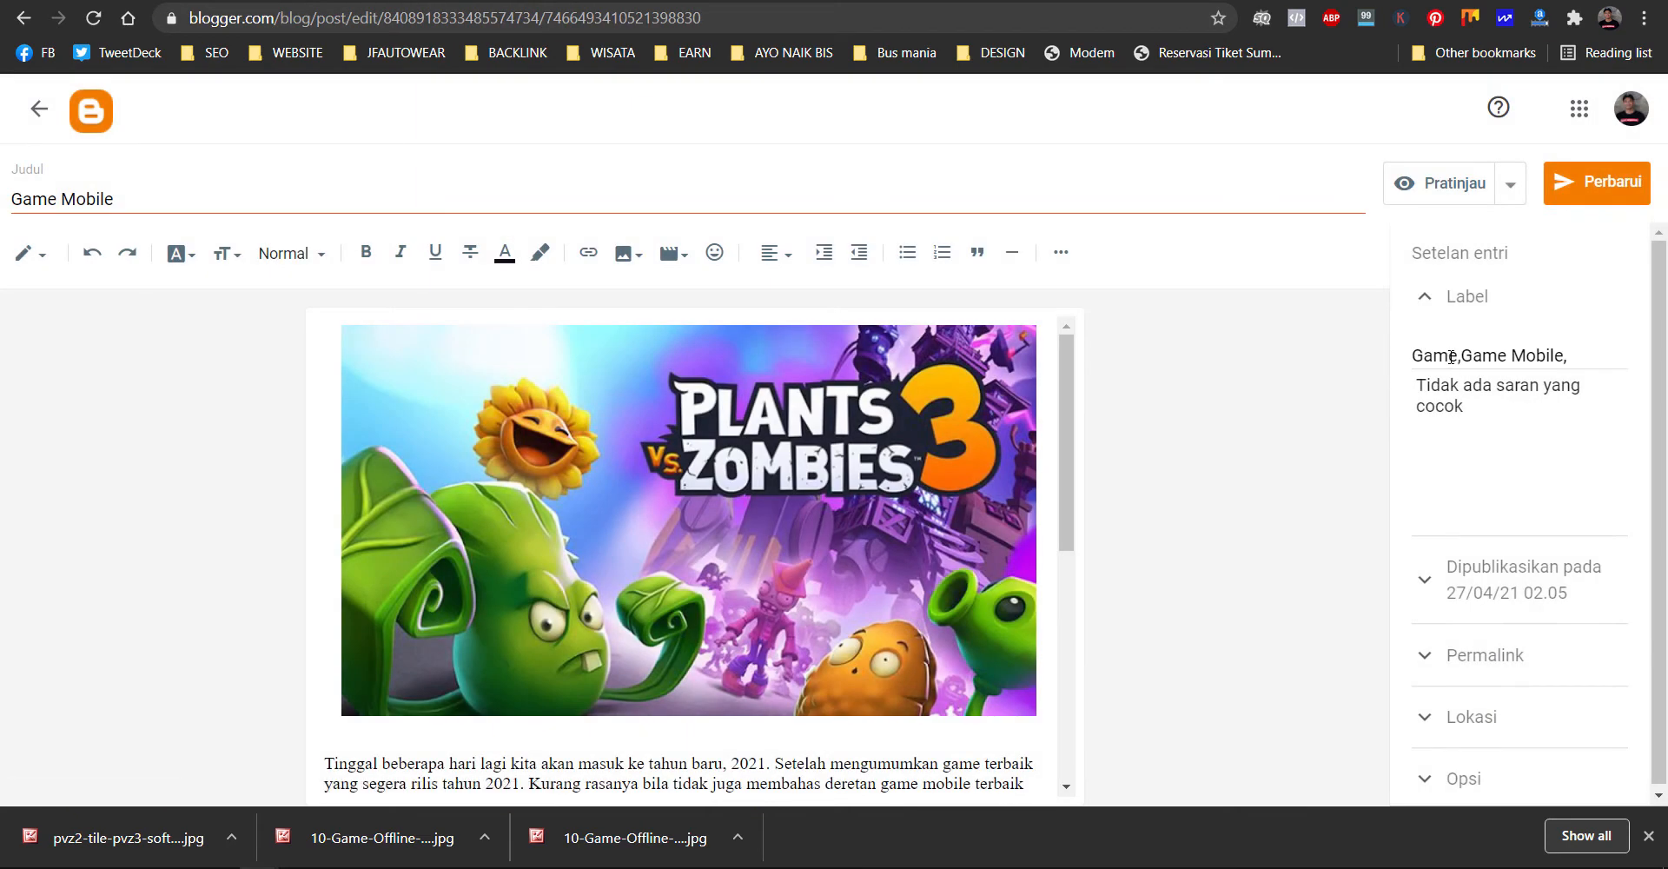
left_click(1459, 358)
type(",")
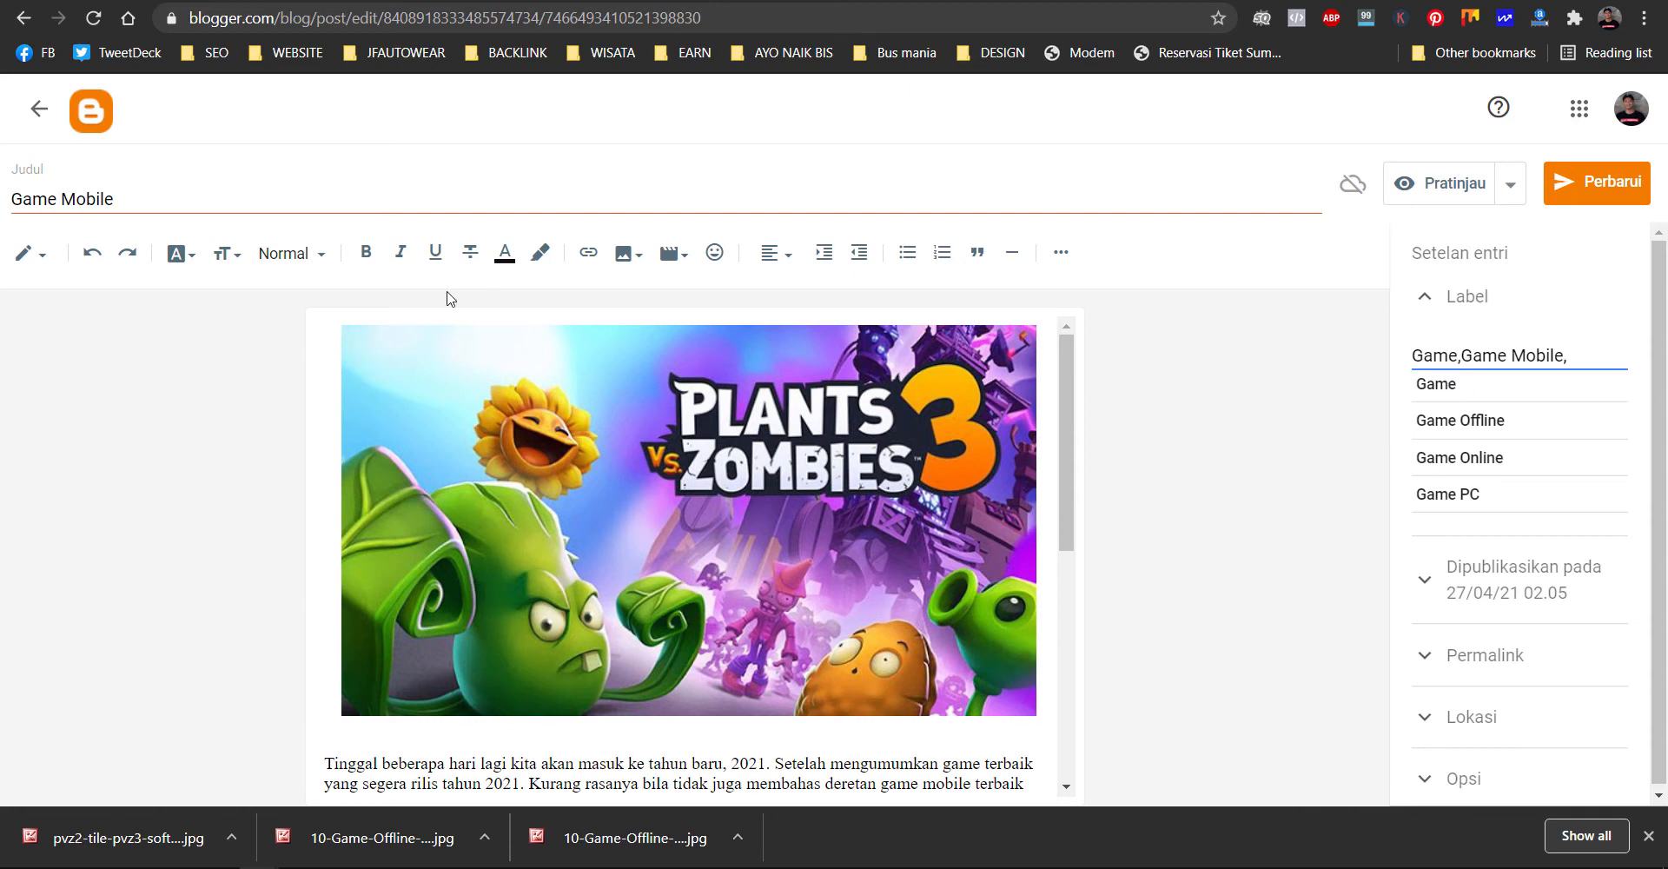
left_click(39, 108)
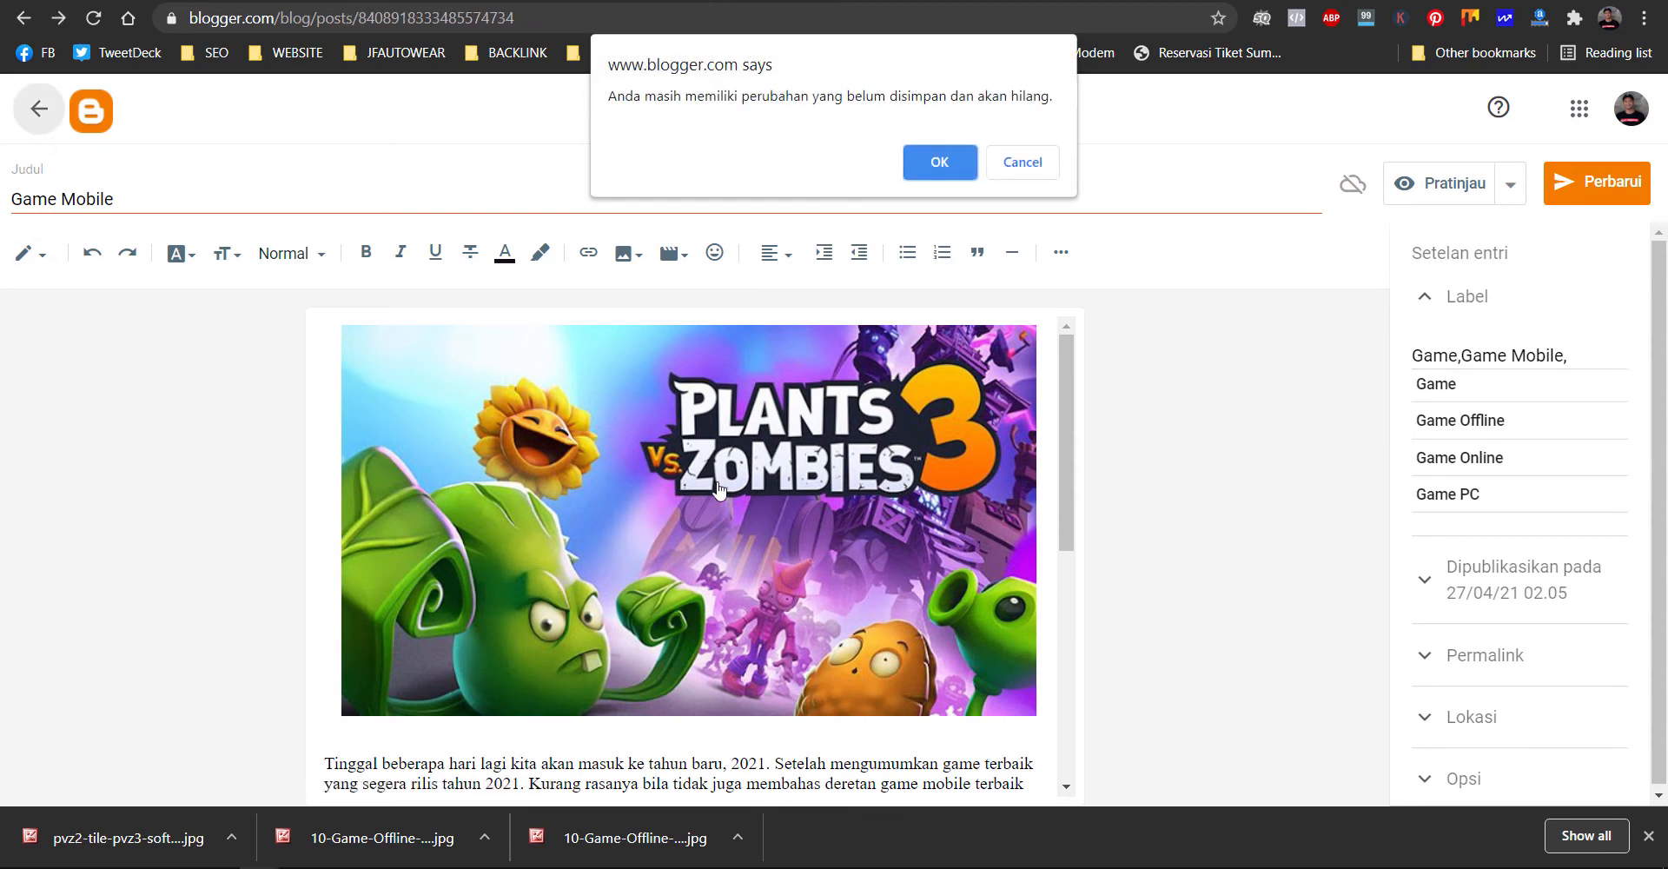
left_click(937, 165)
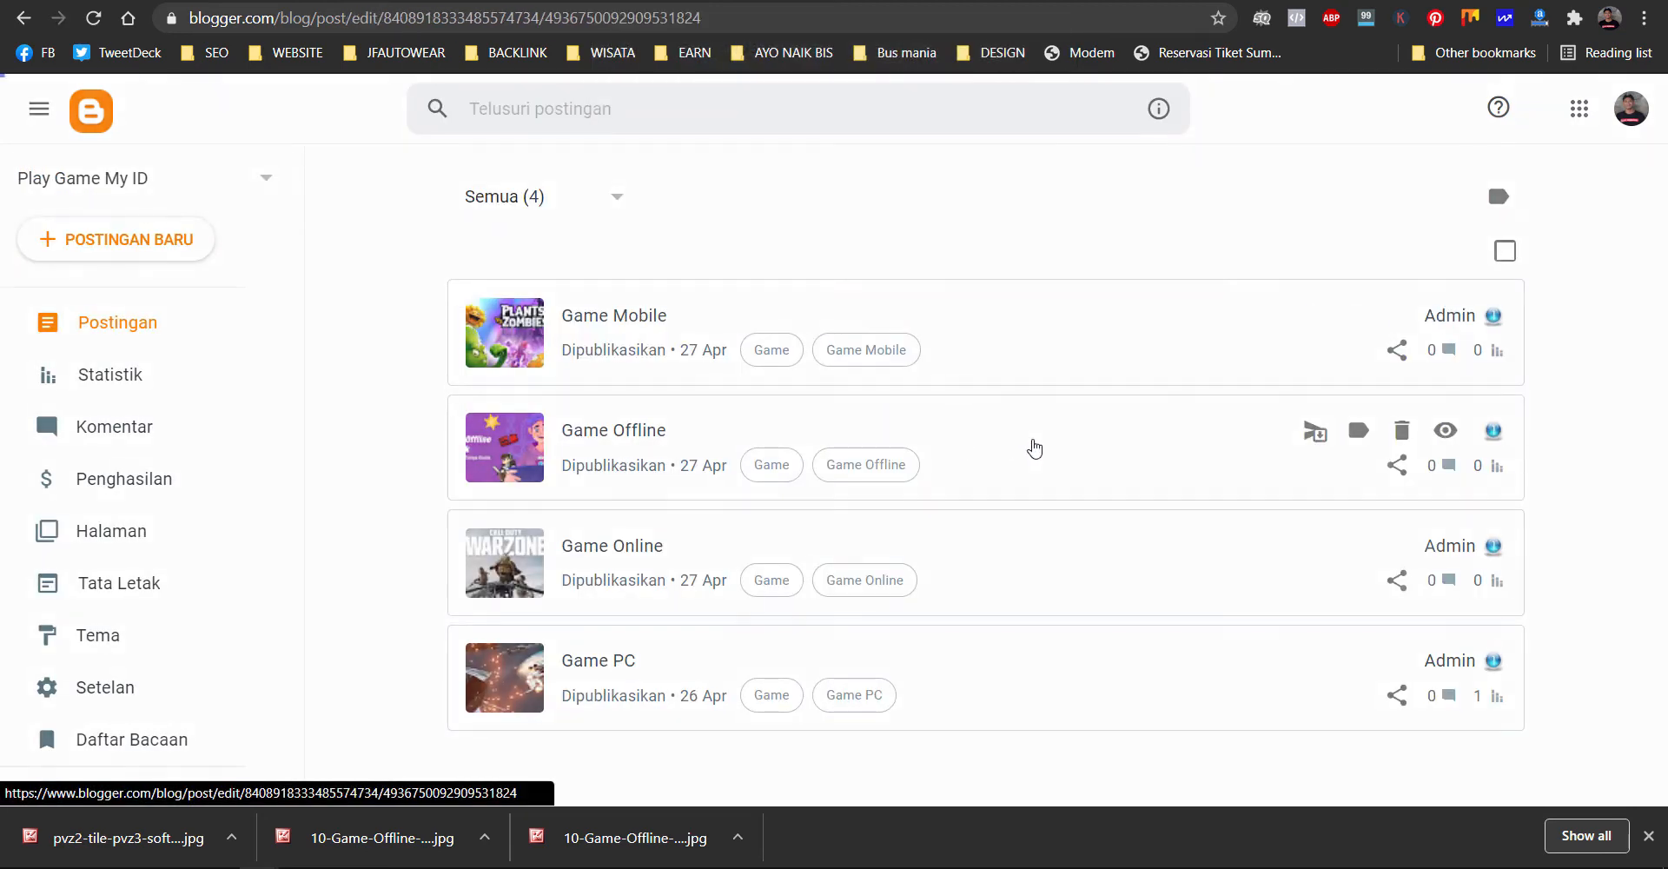
left_click(1033, 447)
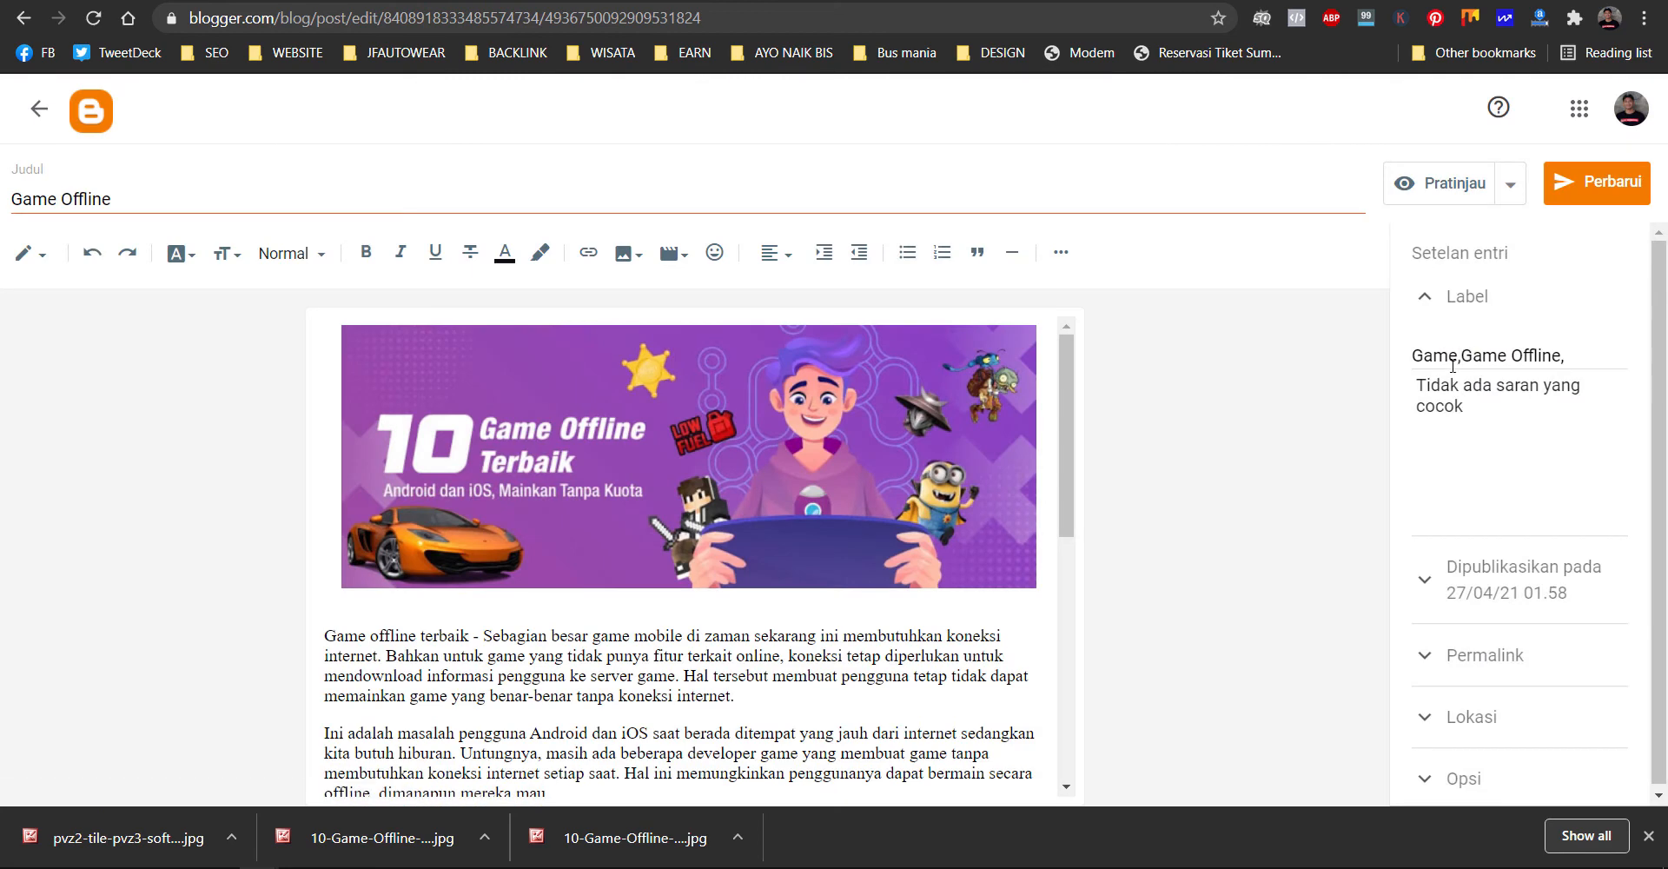
left_click(38, 109)
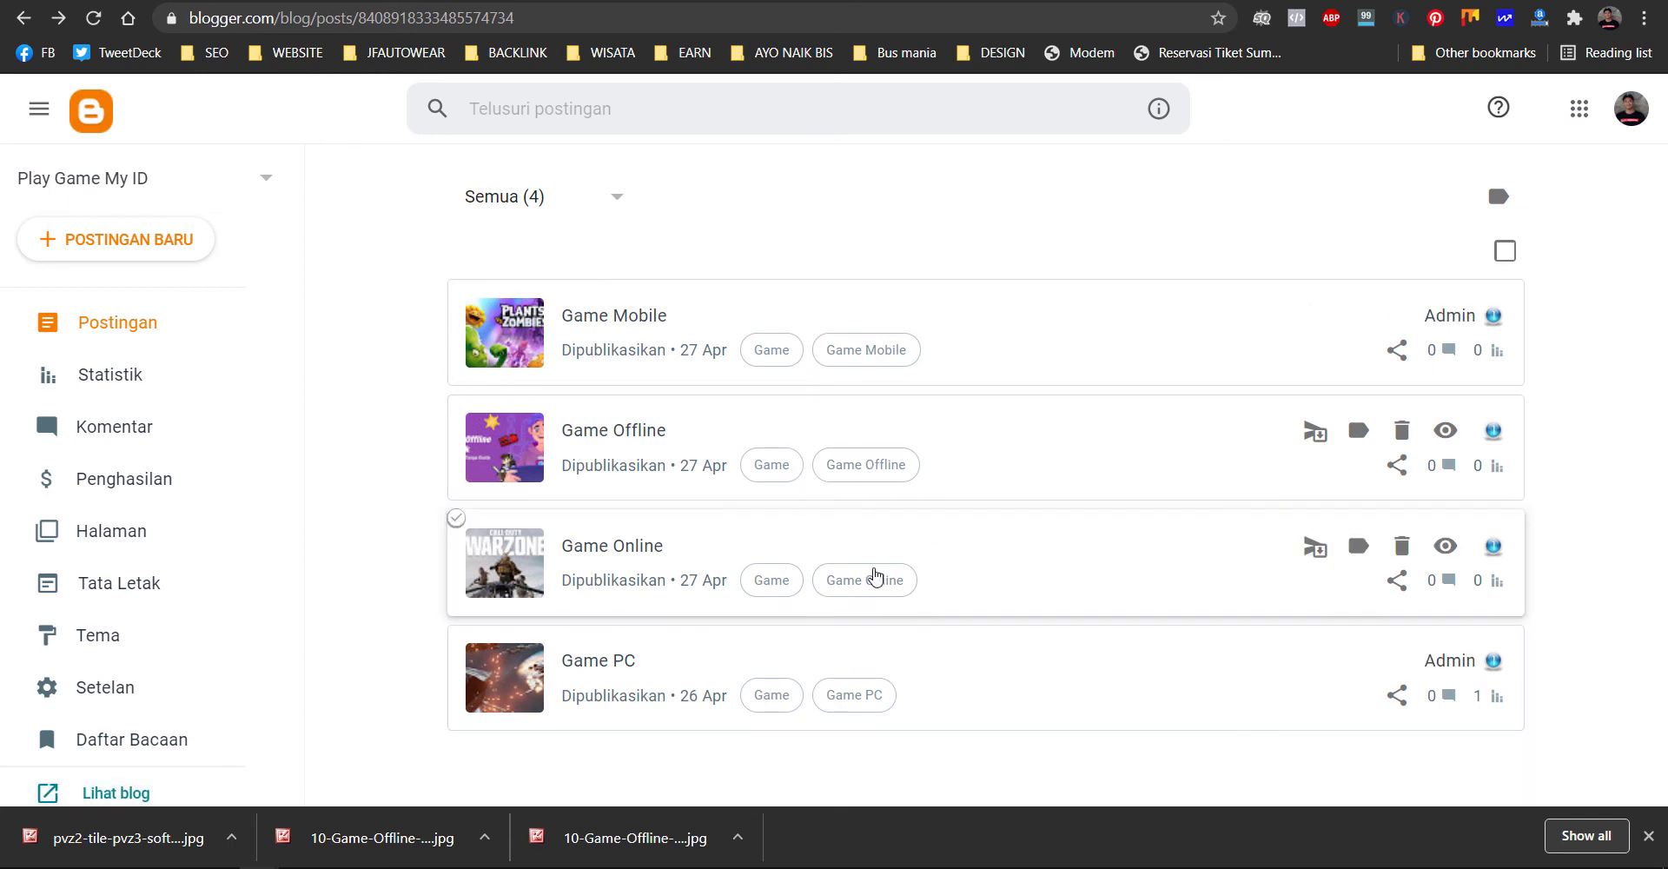
- Return to the live site, reload the GAME category page and look through its posts again
left_click(58, 17)
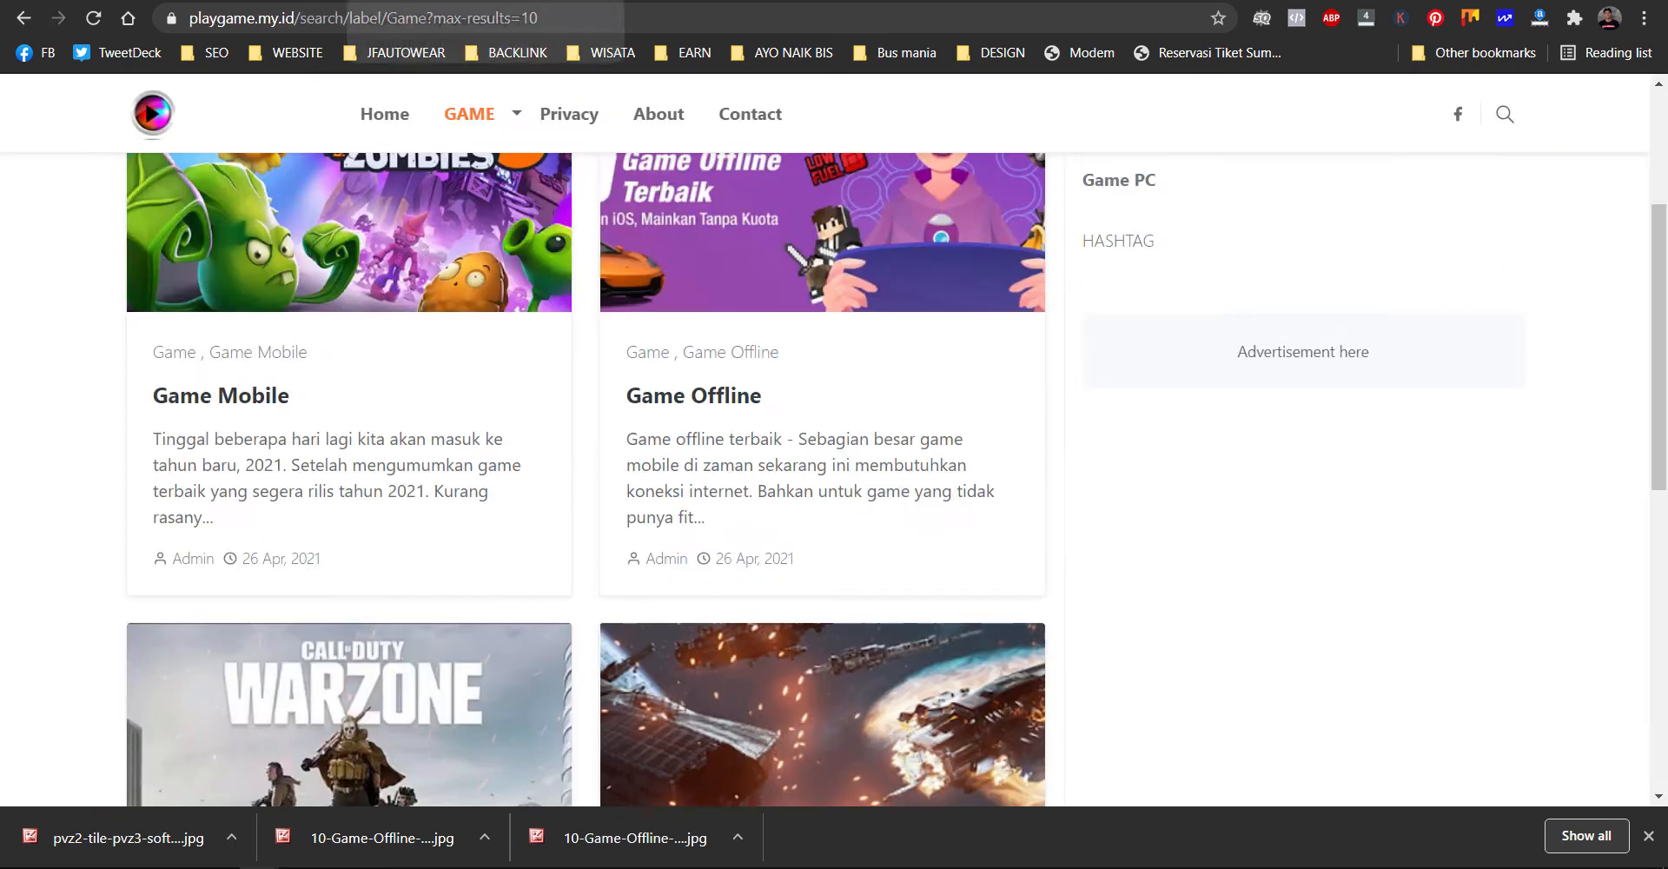
left_click(93, 18)
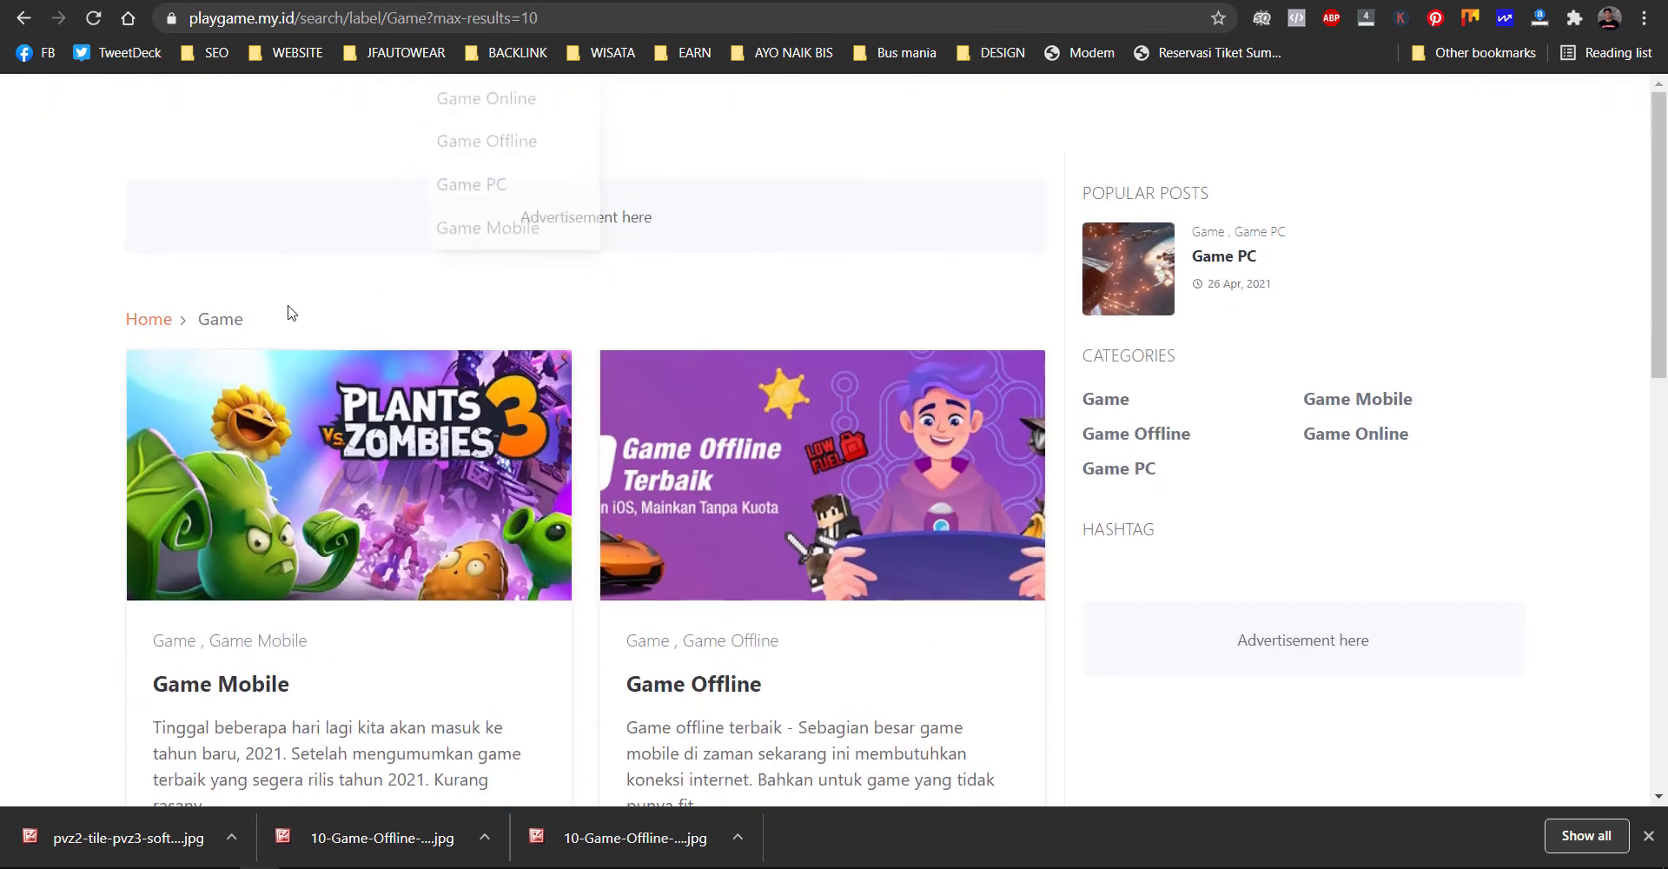
left_click(474, 117)
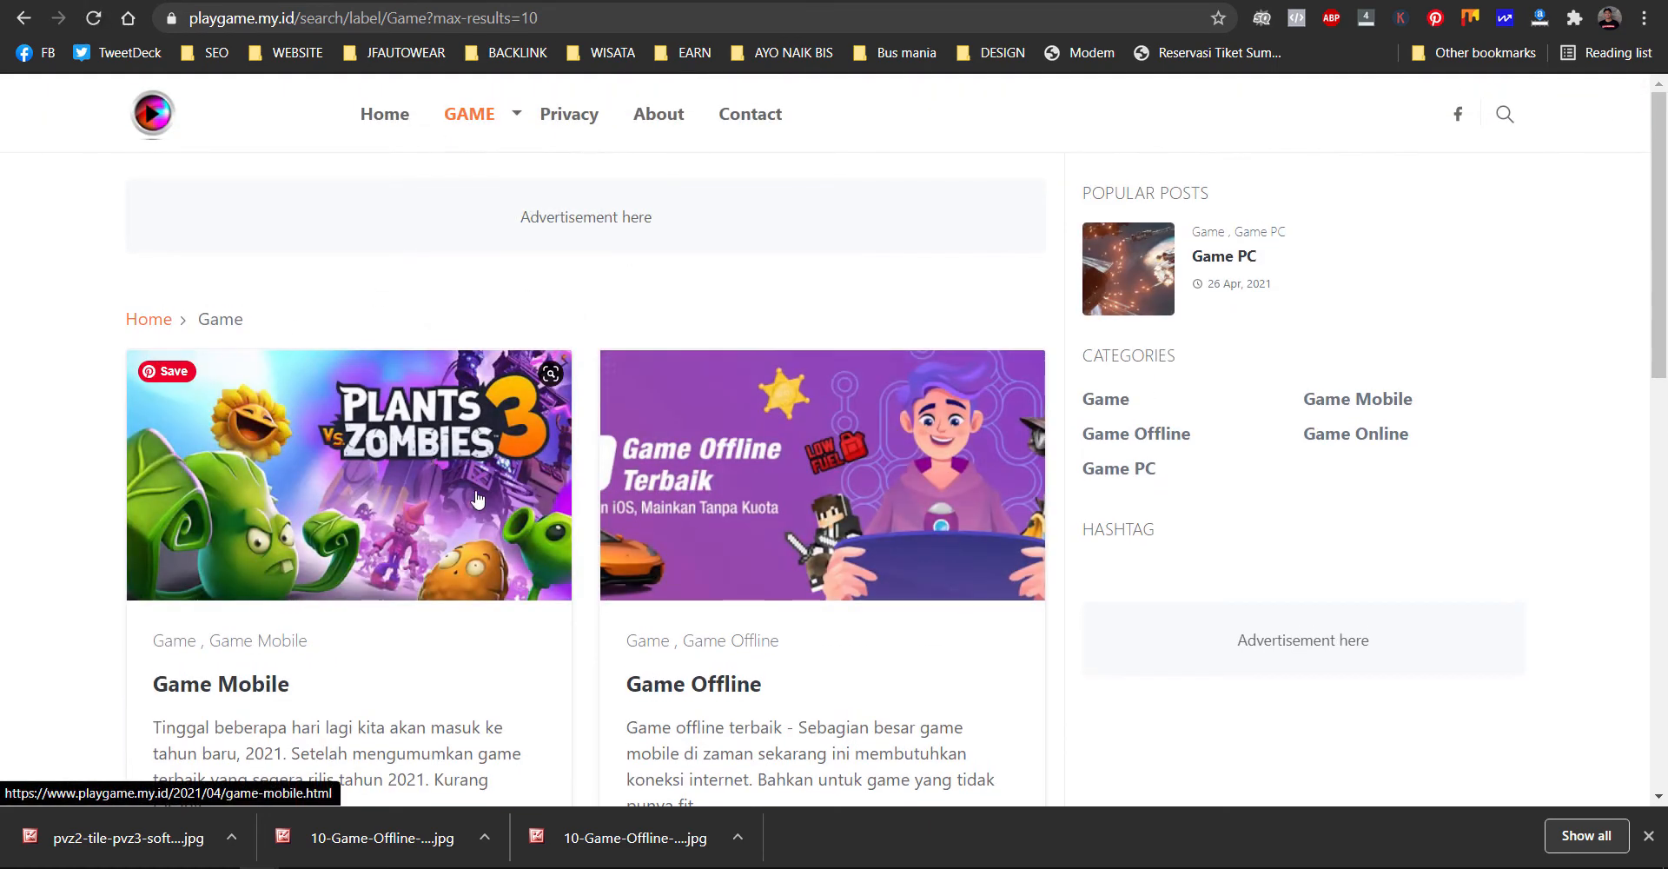
scroll(643, 522, "down", 7)
scroll(643, 524, "up", 8)
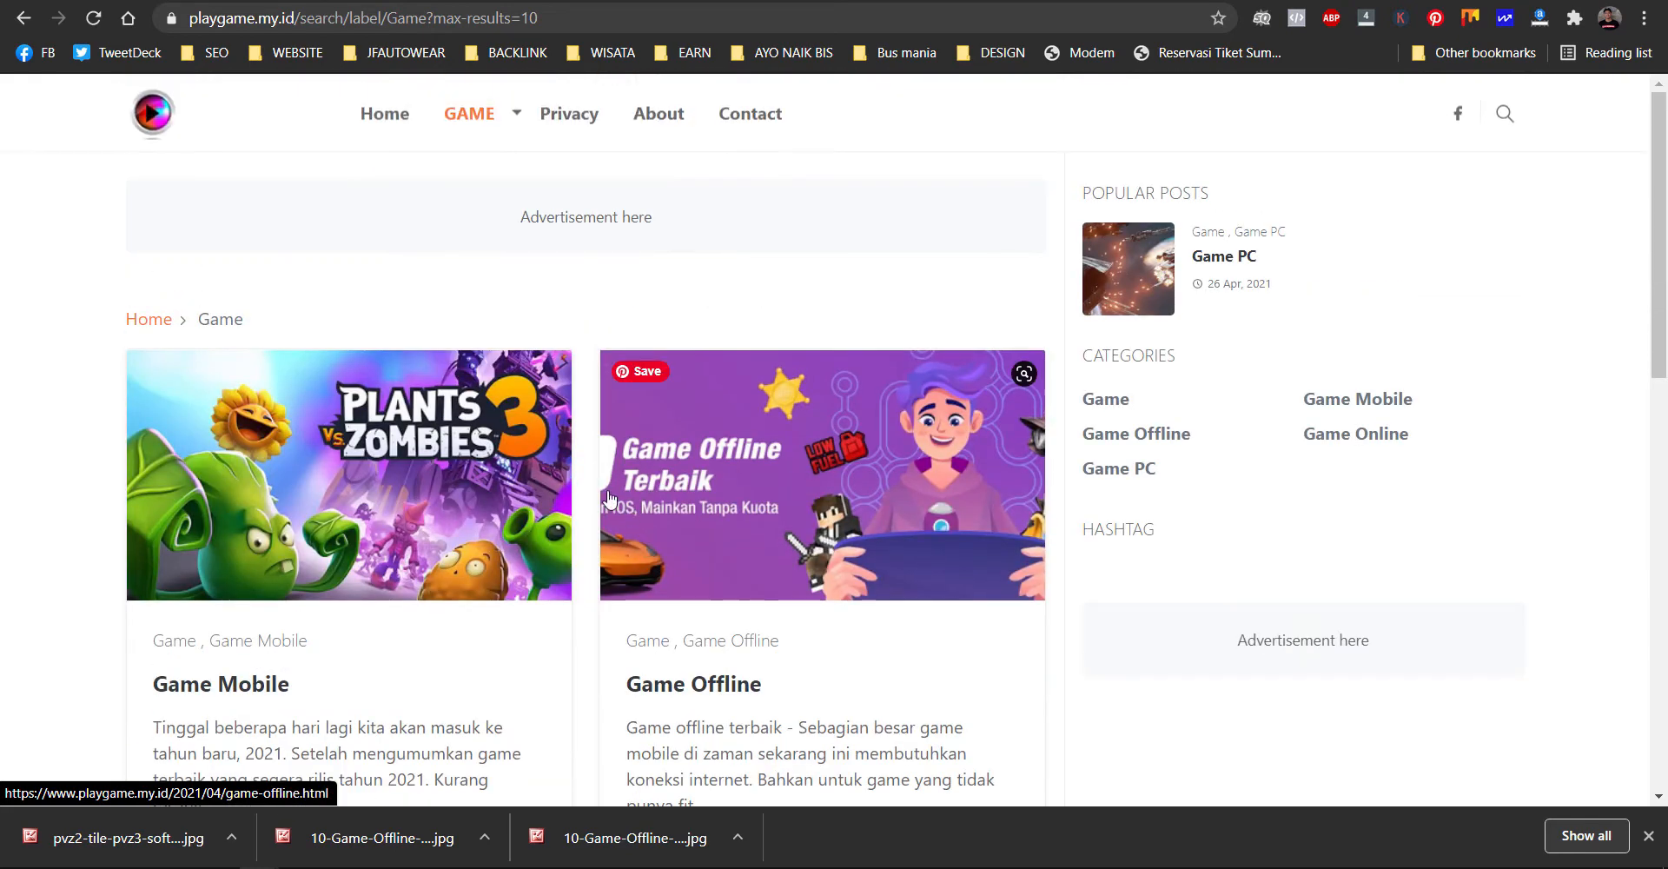
- Open the Game Online and Game Offline category pages from the GAME submenu and check the posts each one lists
mouse_move(492, 123)
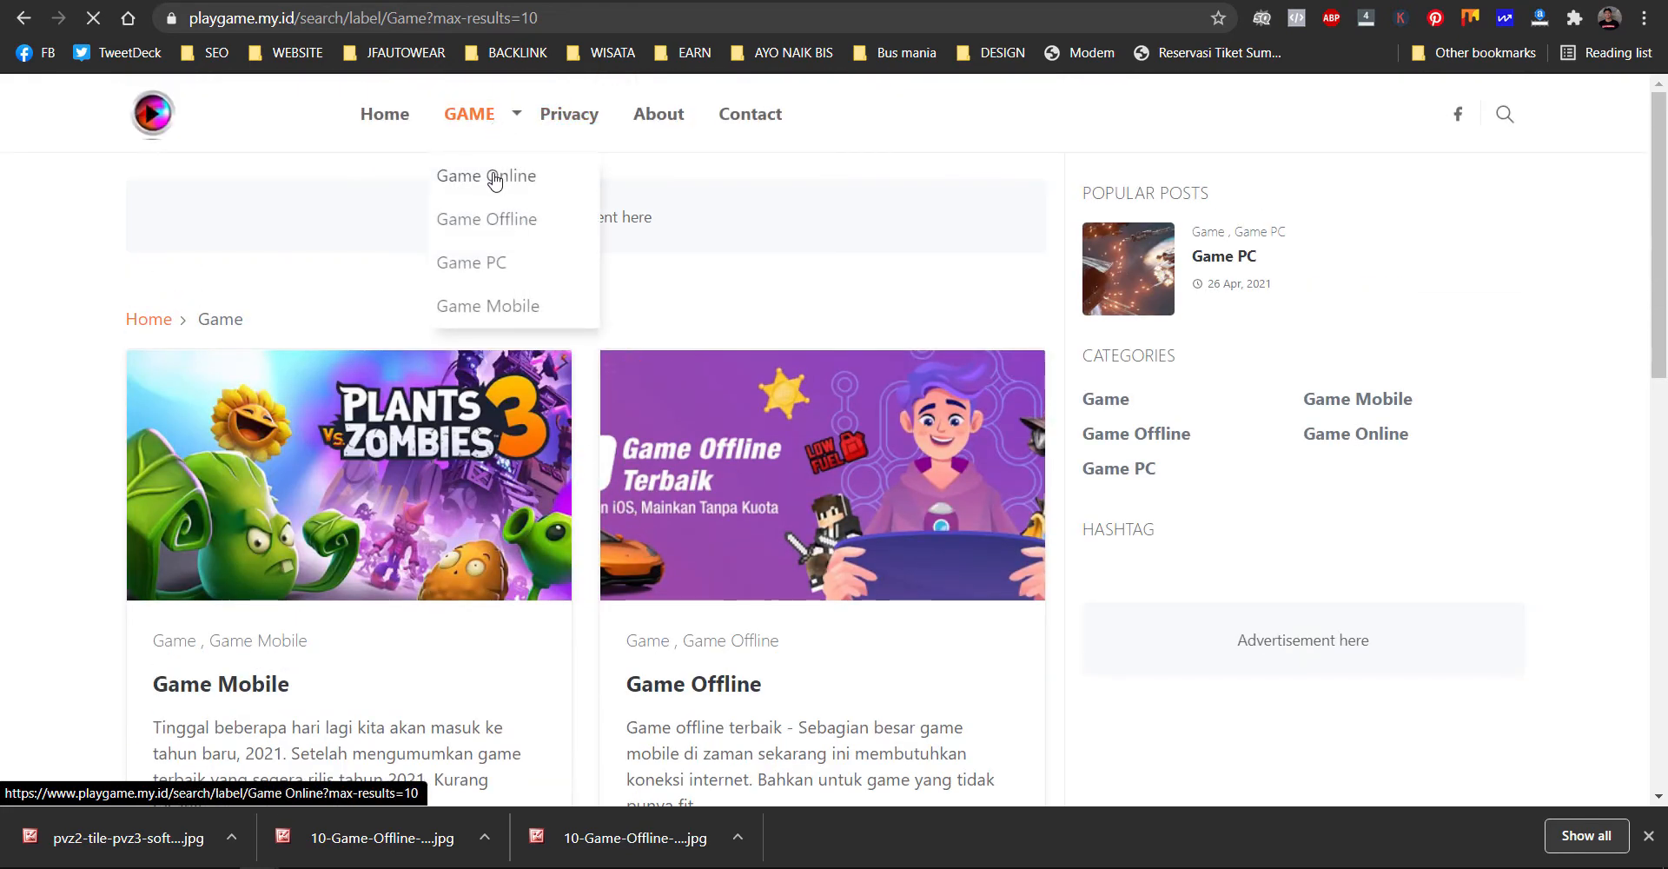
left_click(494, 180)
scroll(200, 478, "down", 2)
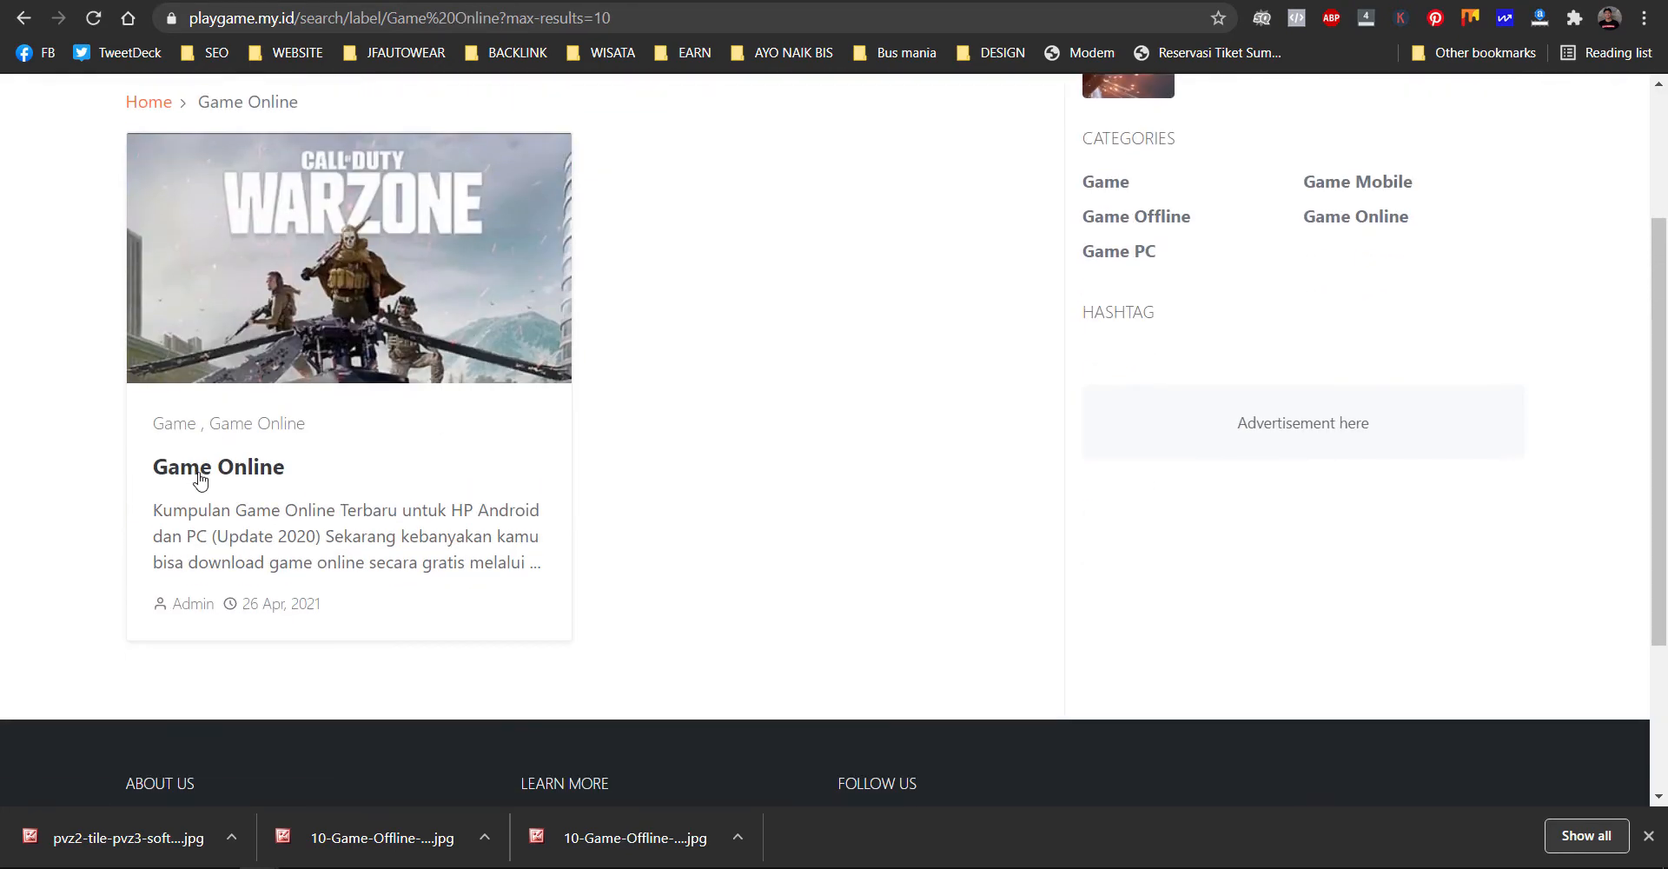
scroll(200, 478, "up", 3)
mouse_move(492, 116)
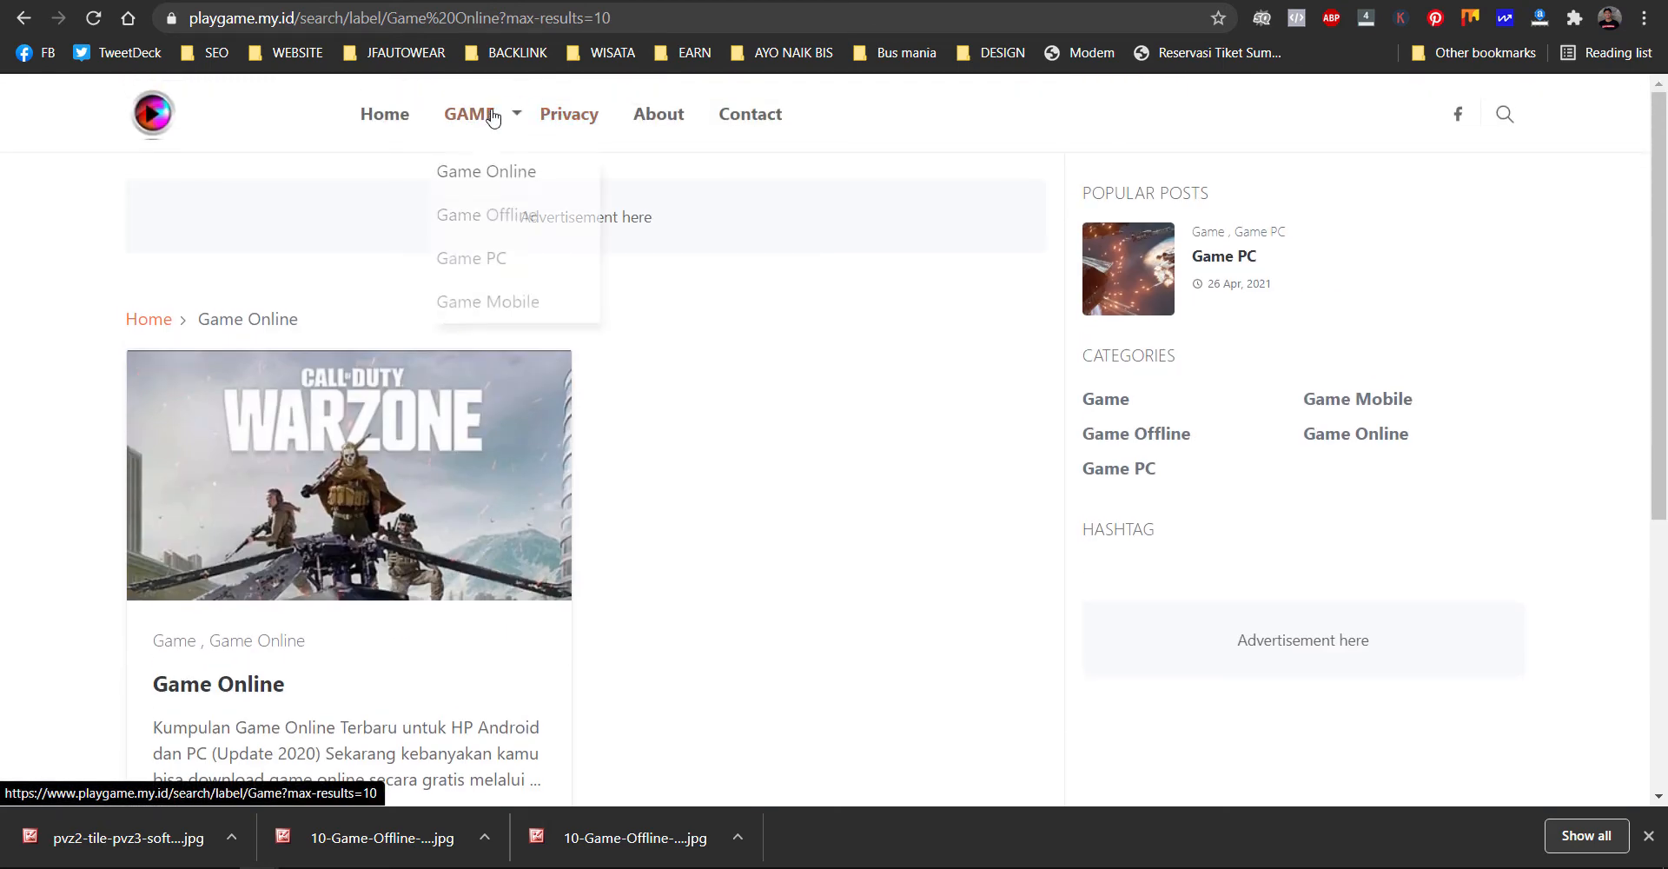
left_click(493, 222)
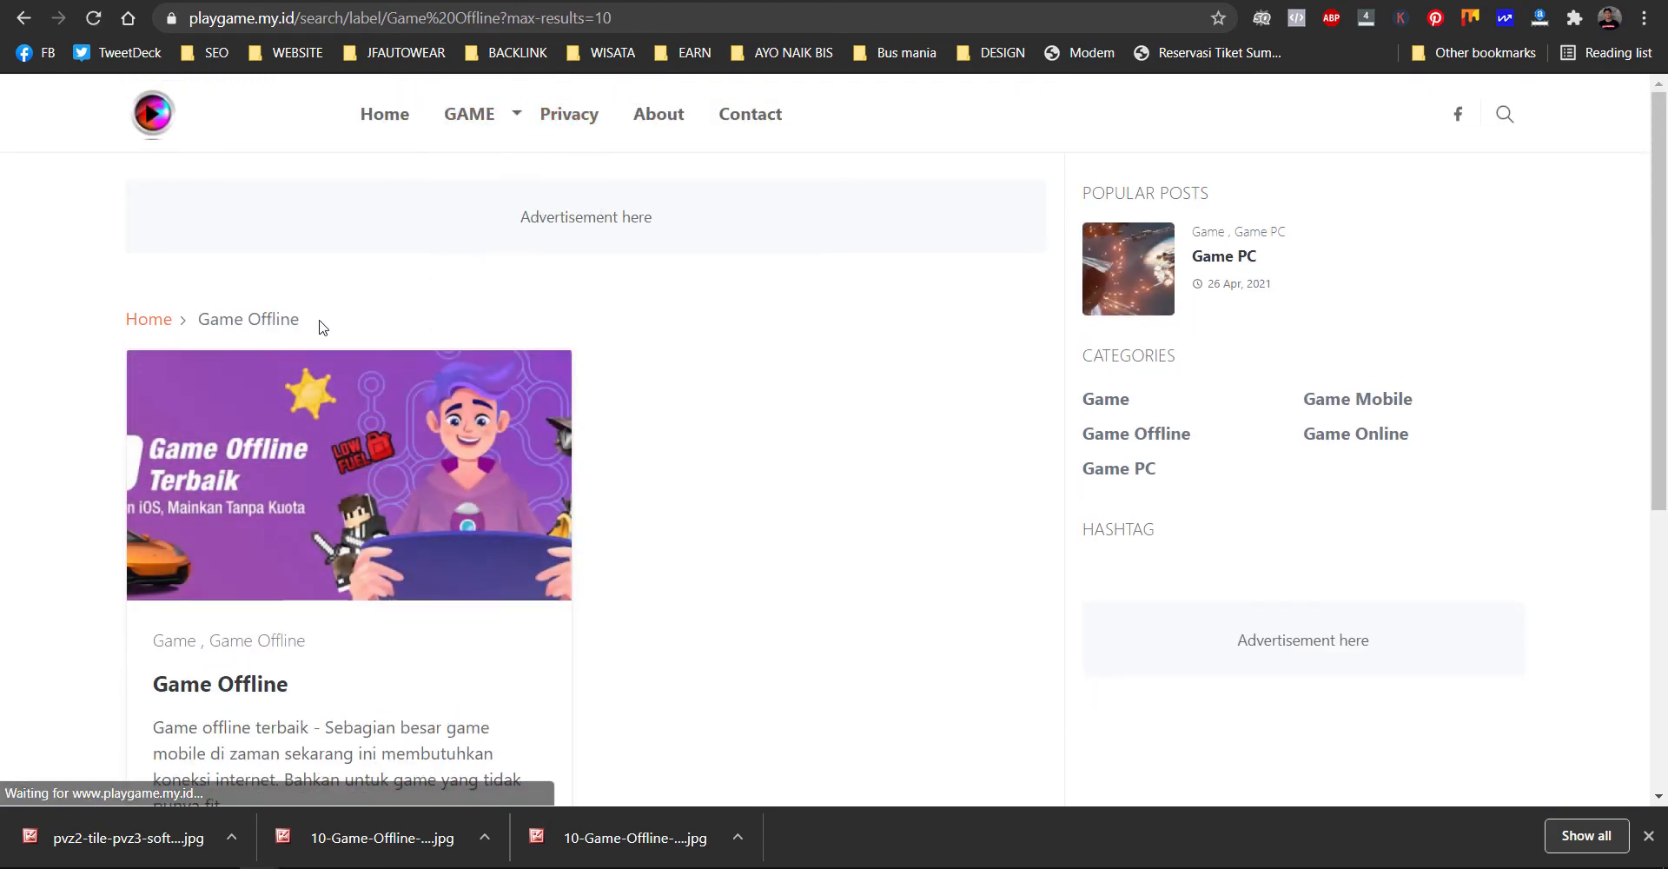
scroll(245, 488, "down", 2)
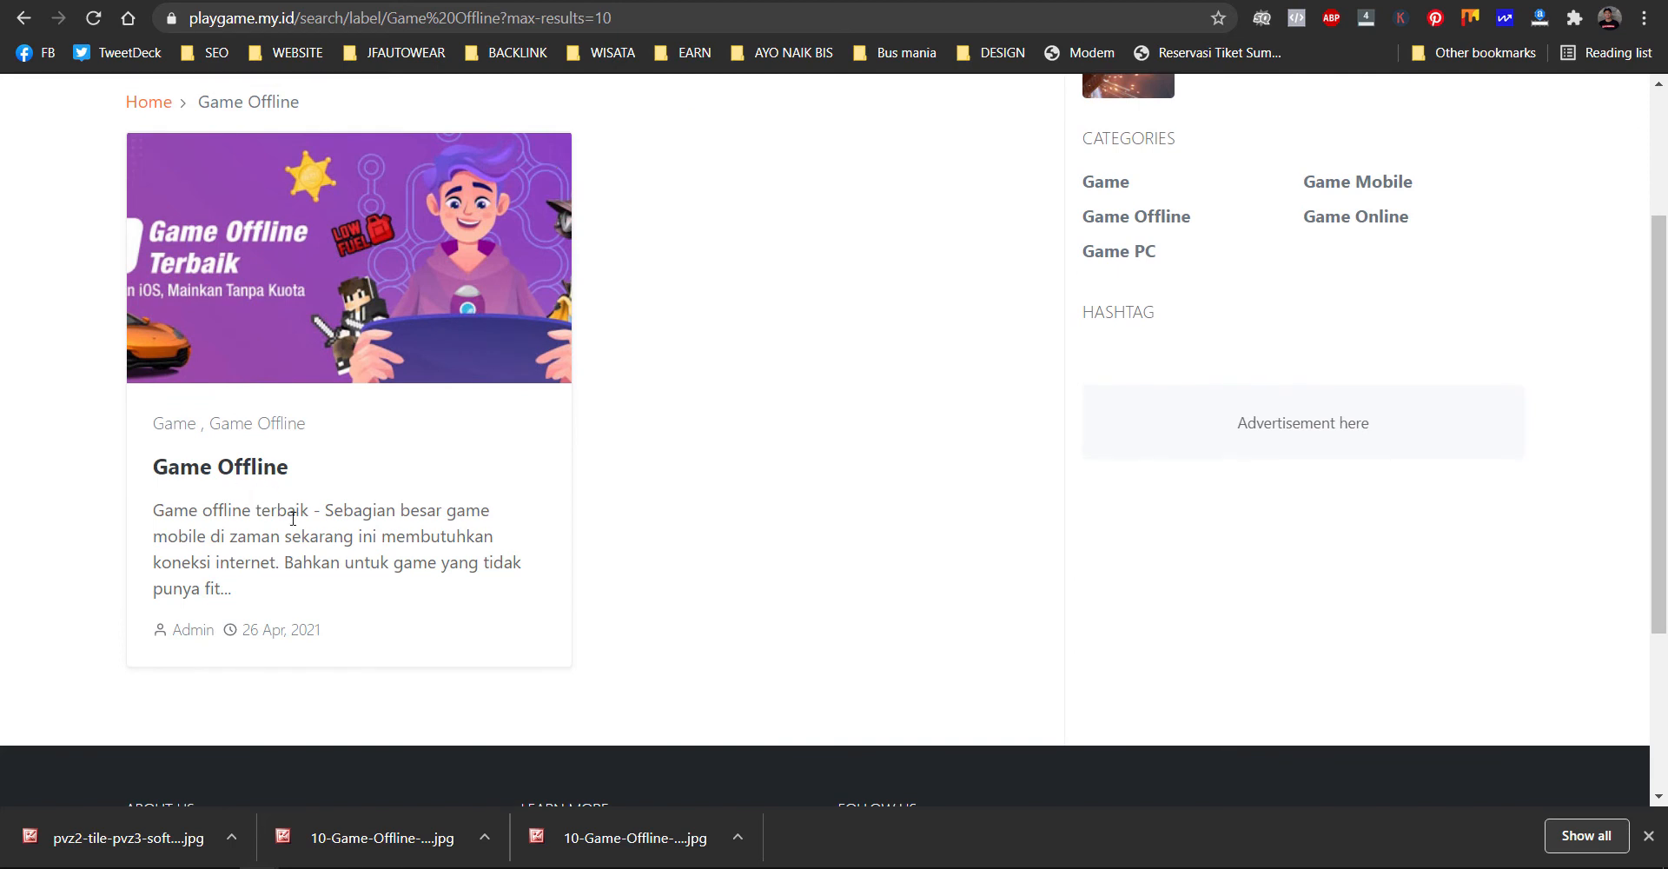
scroll(322, 497, "up", 2)
- Open the Game PC and Game Mobile category pages from the GAME submenu and check their posts
mouse_move(488, 123)
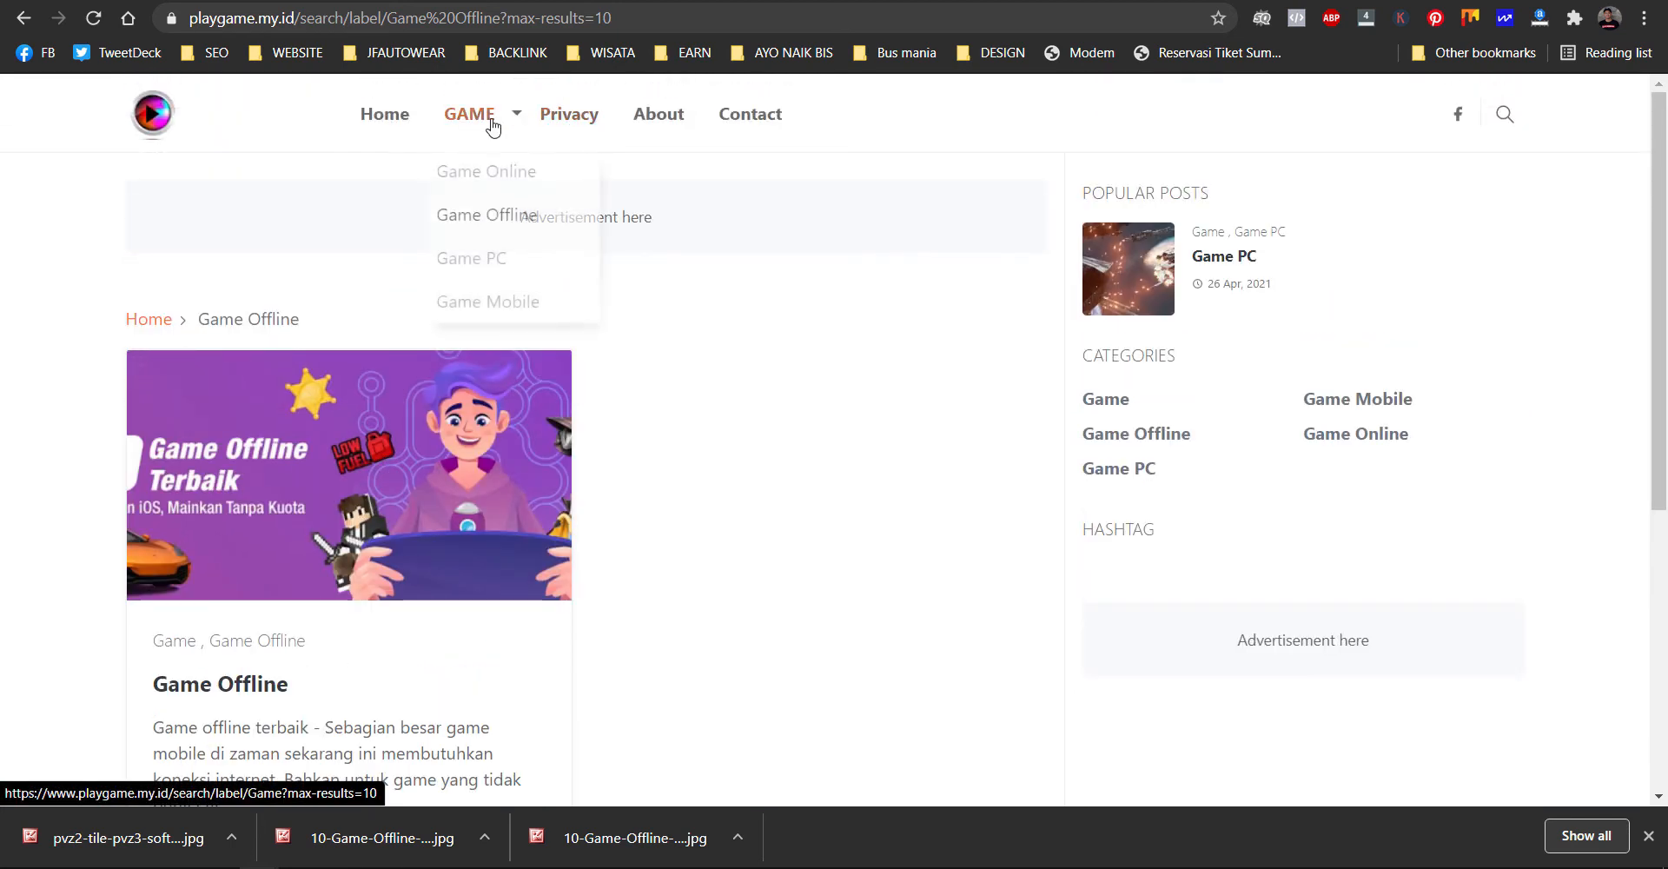
left_click(484, 260)
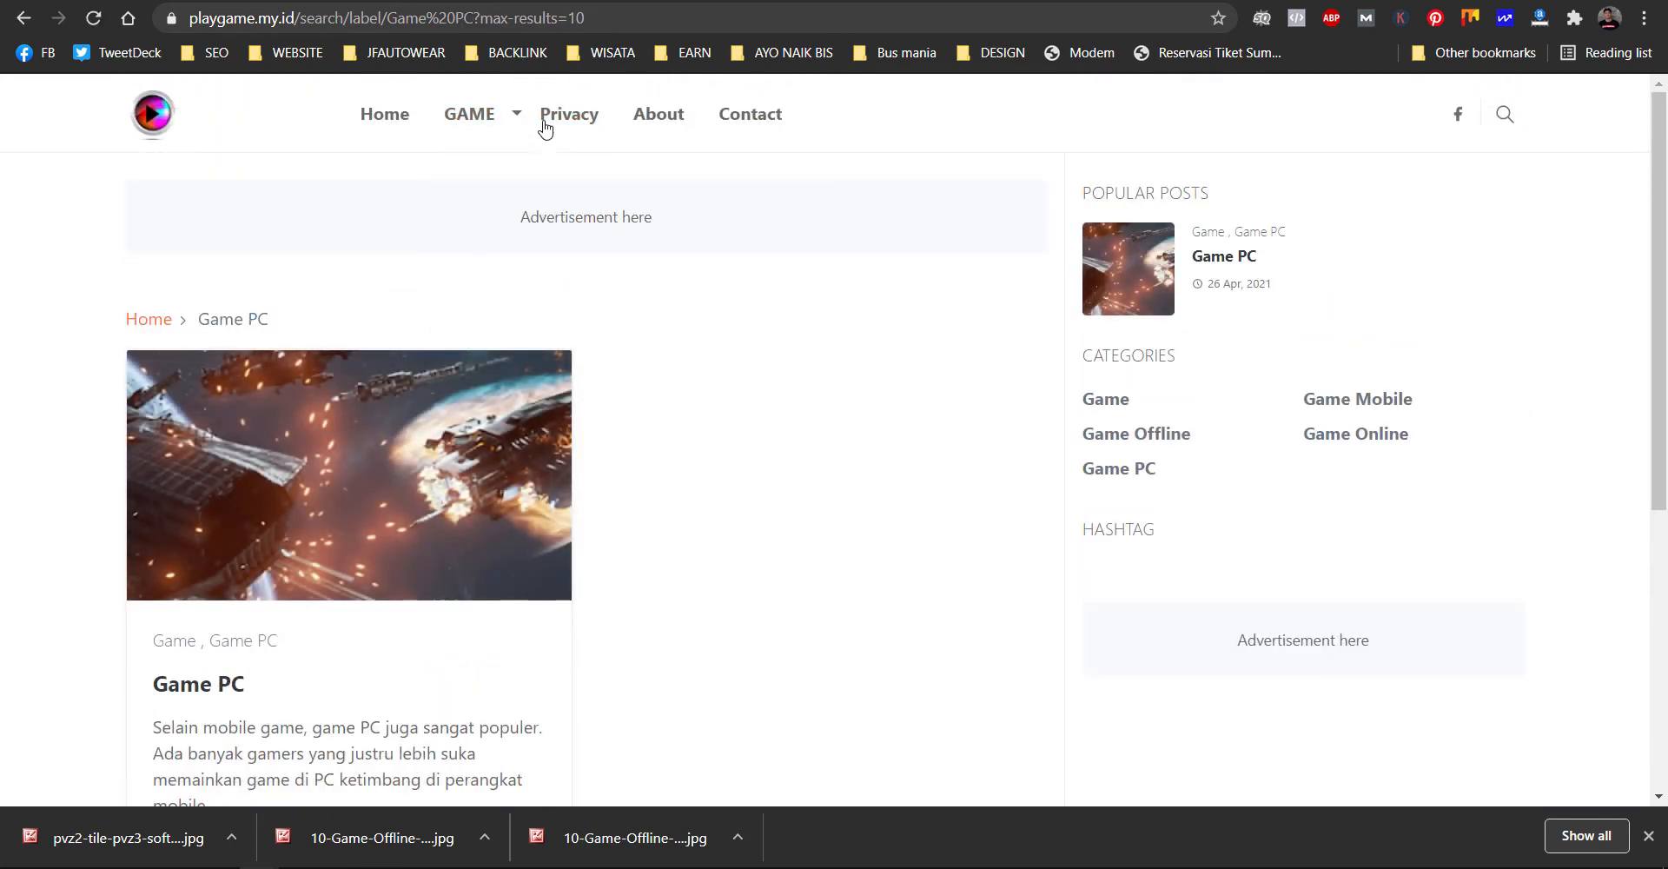
left_click(497, 309)
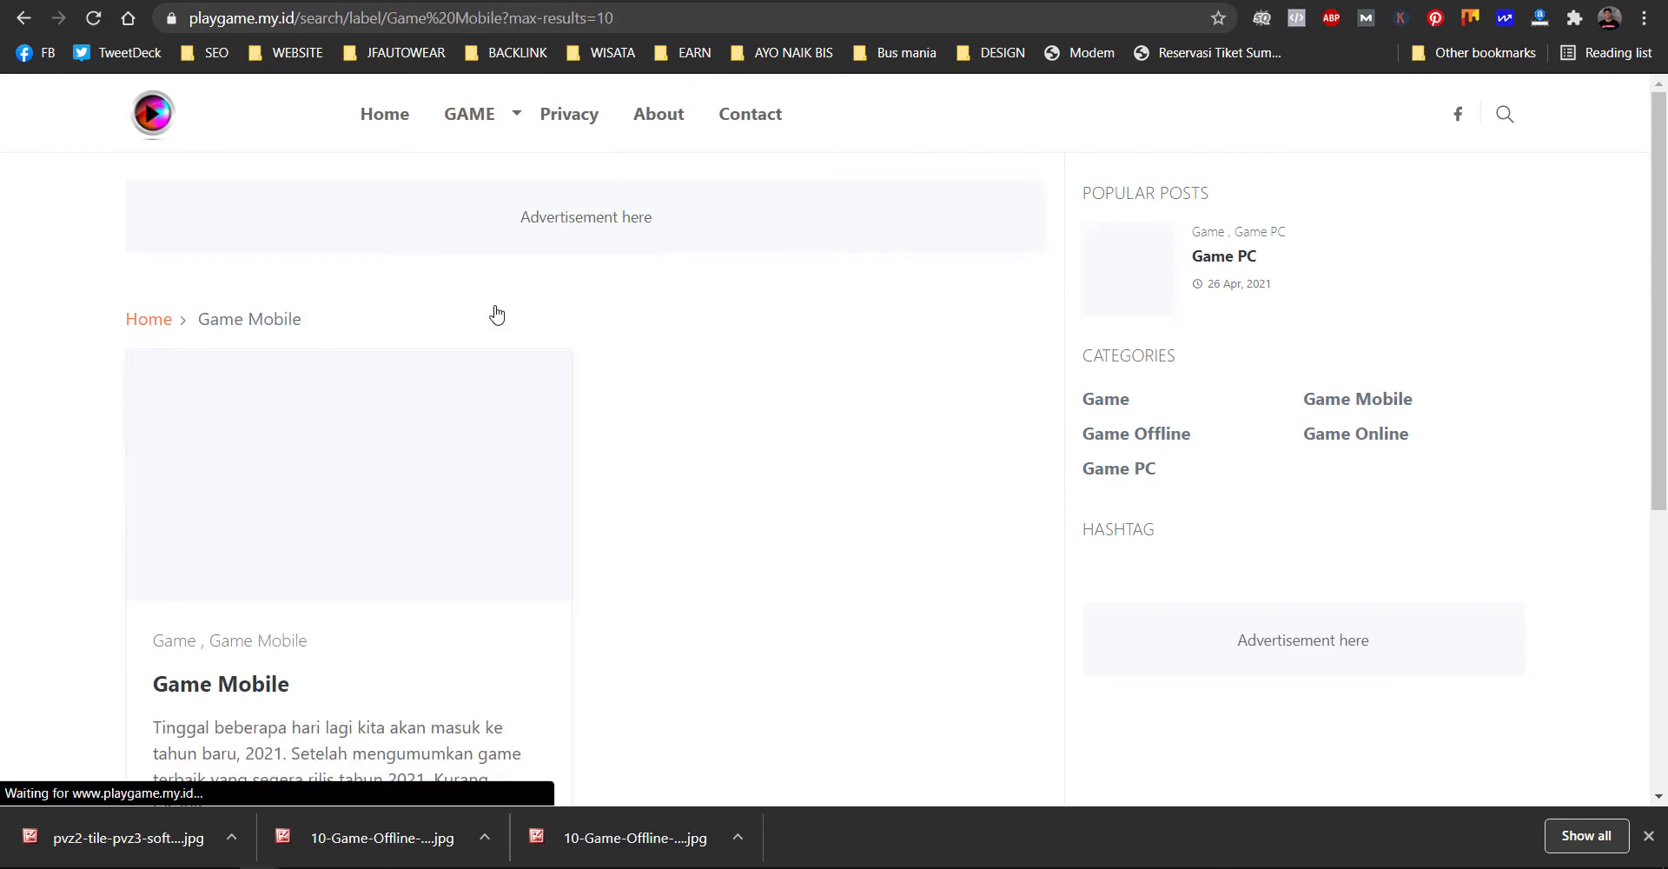
scroll(415, 444, "down", 3)
scroll(795, 377, "up", 3)
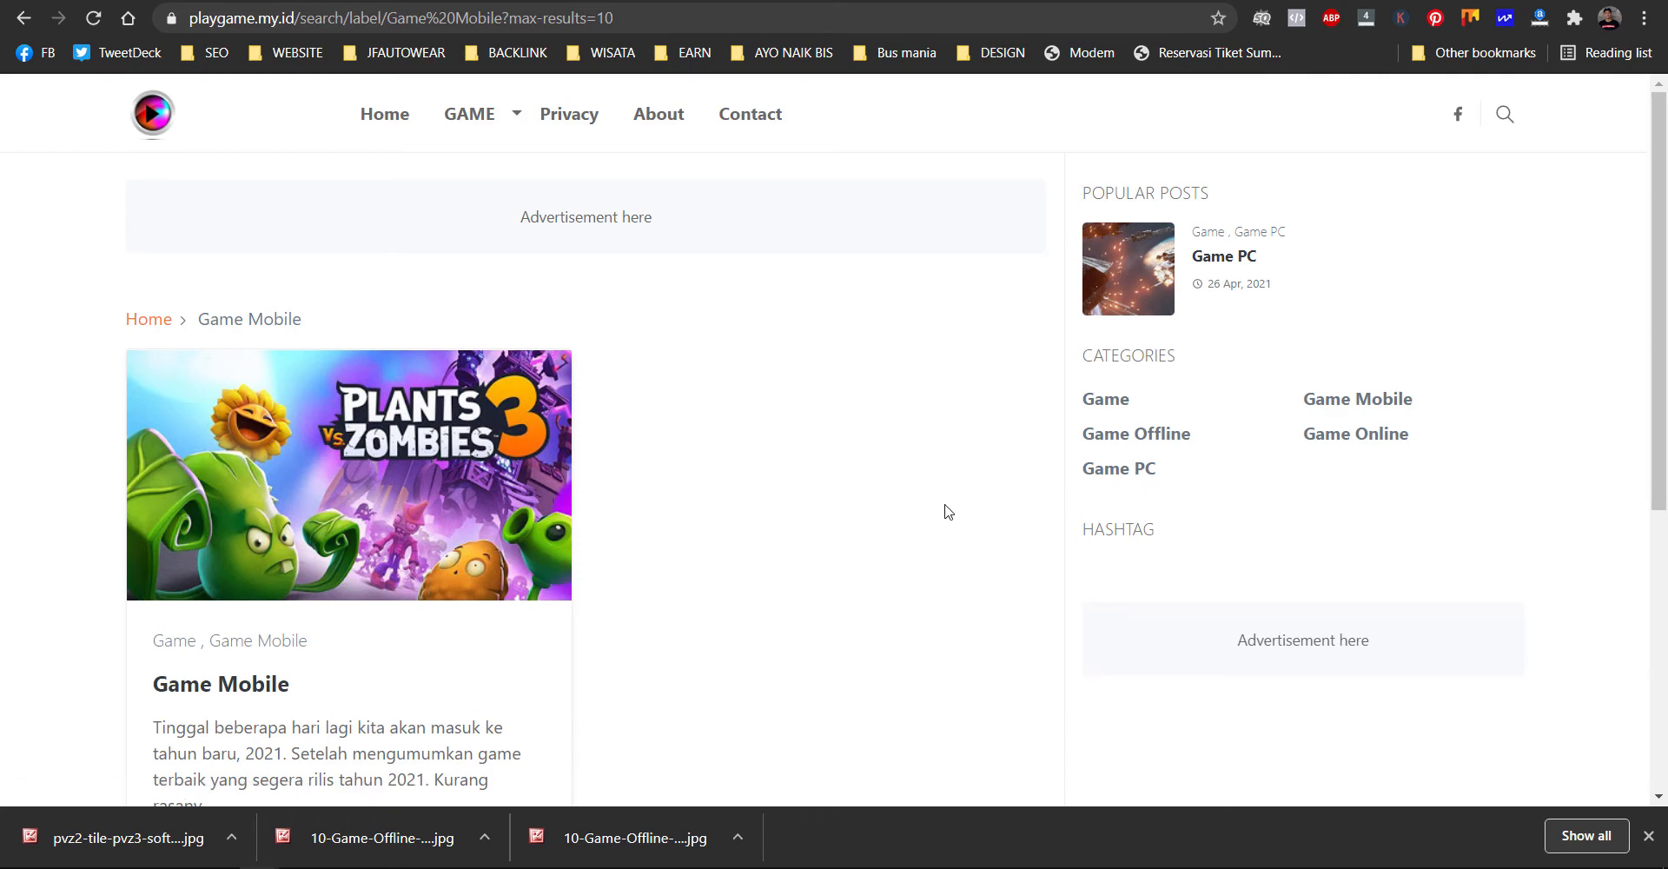
- Return to the site's home page and review the latest posts down to the footer
left_click(387, 116)
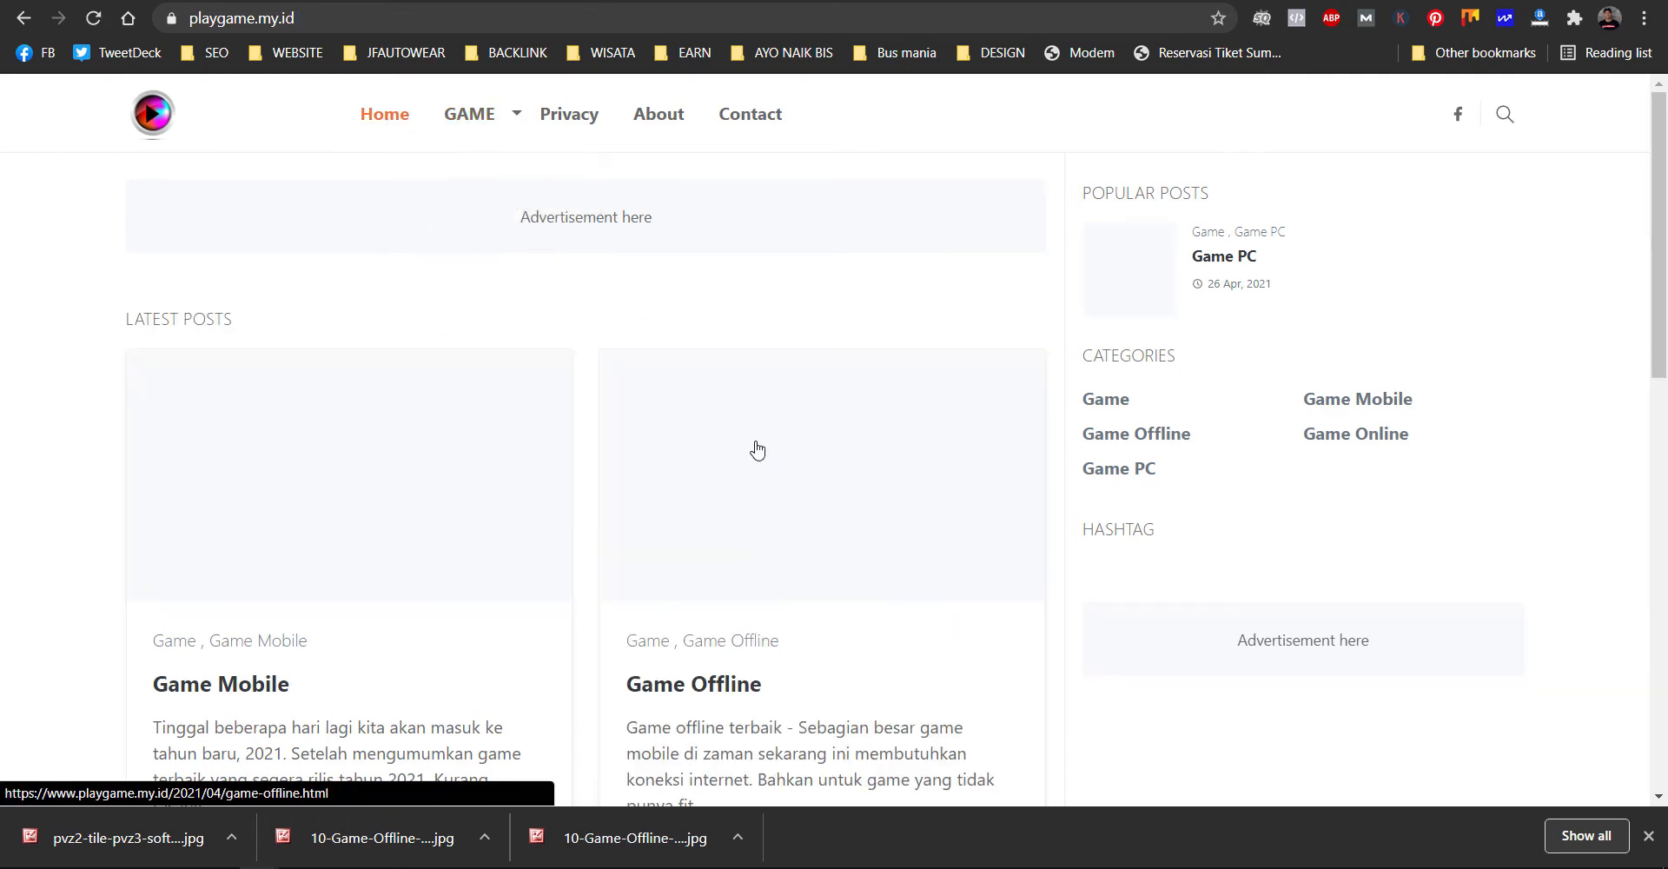
scroll(749, 449, "down", 10)
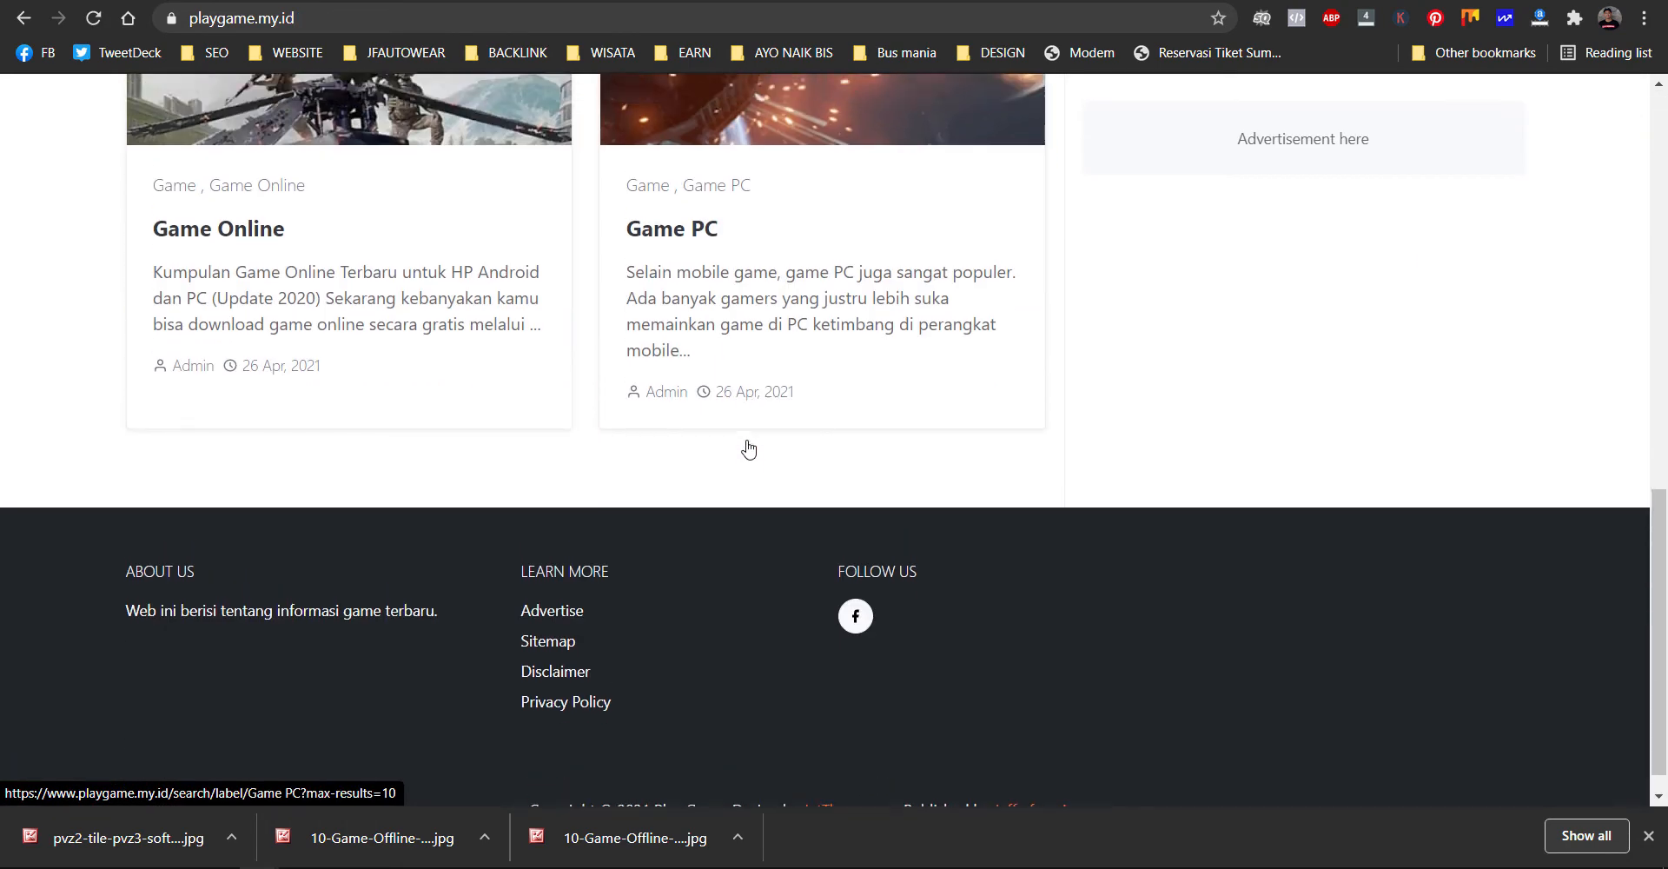
scroll(750, 449, "up", 7)
- Open the blog's Tata Letak page in Blogger and locate the Featured Post gadget in the Before Blog section
key("ctrl+Tab")
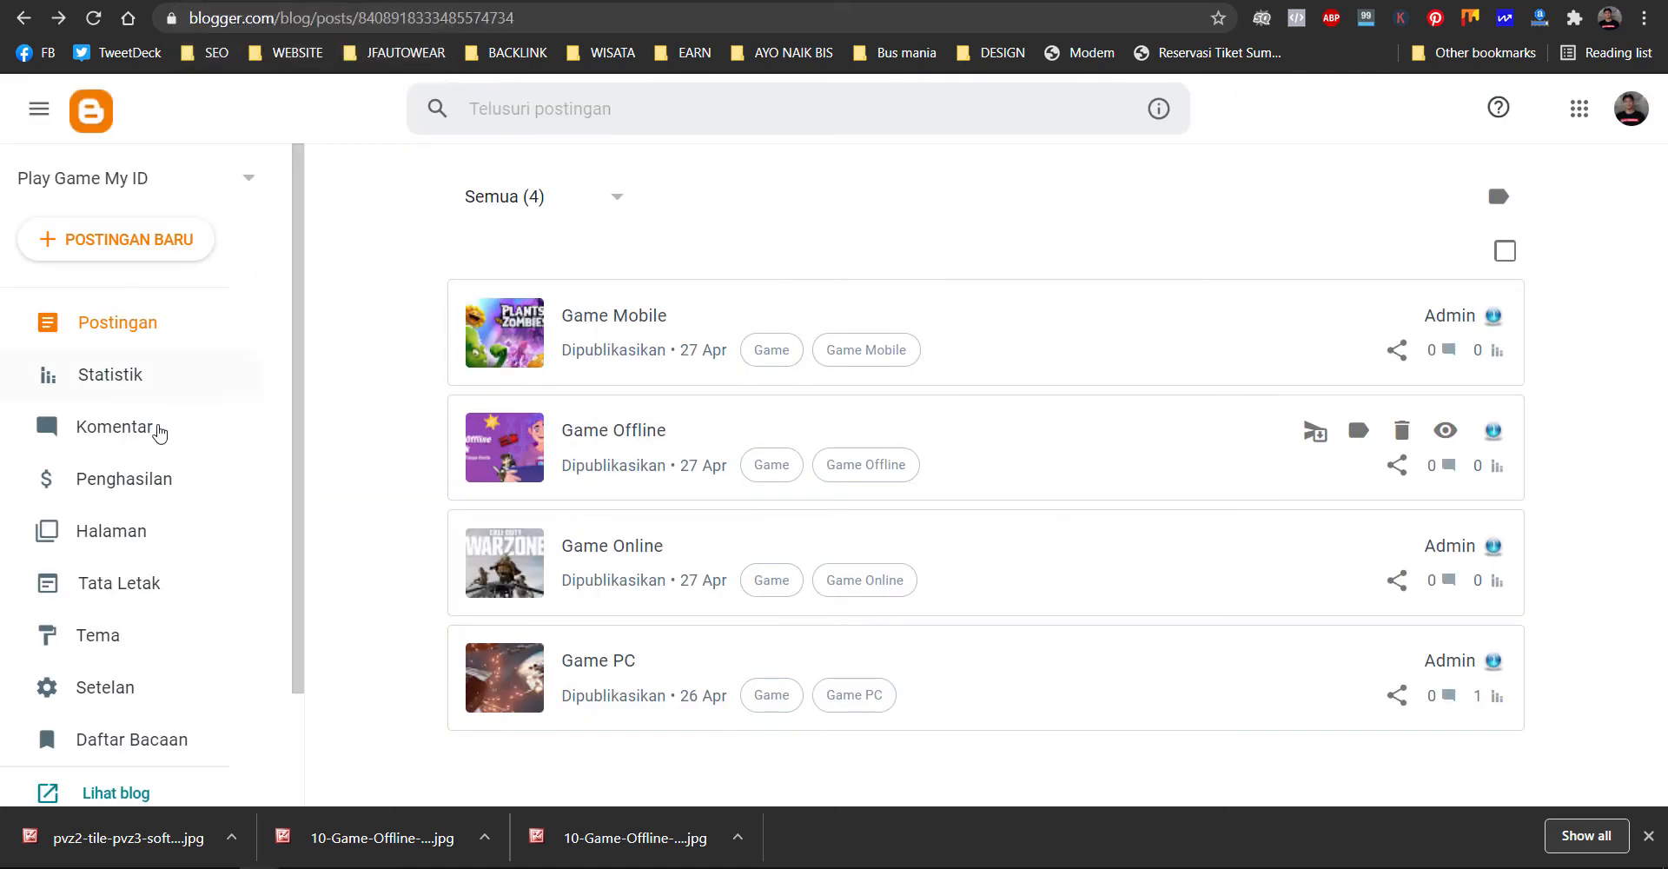
scroll(156, 443, "down", 2)
left_click(154, 443)
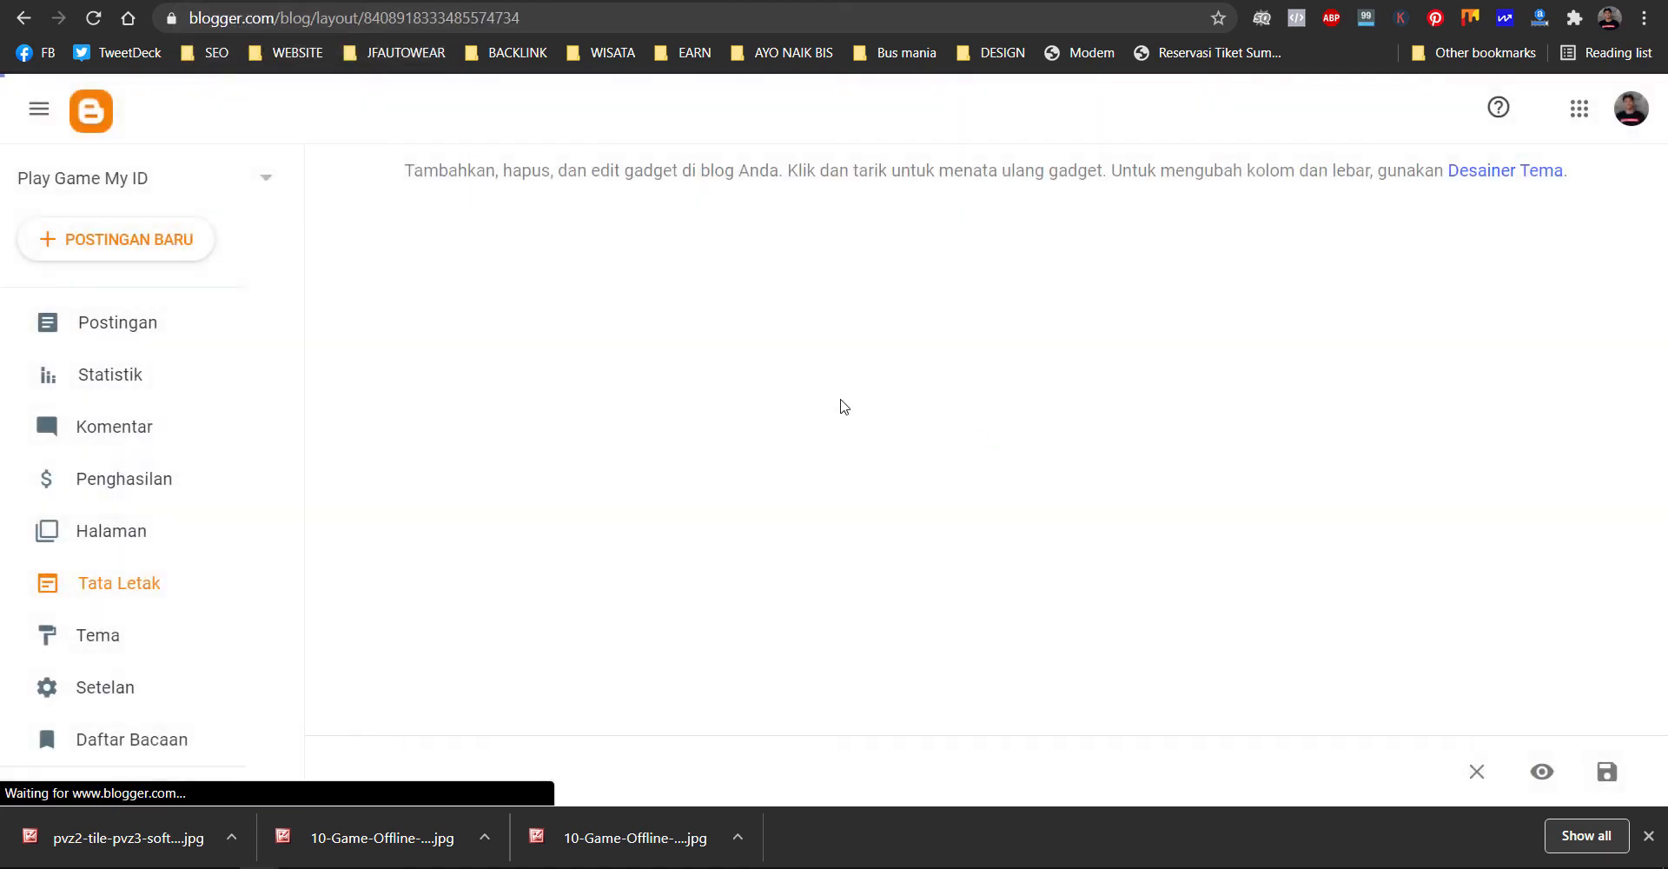
scroll(785, 440, "down", 4)
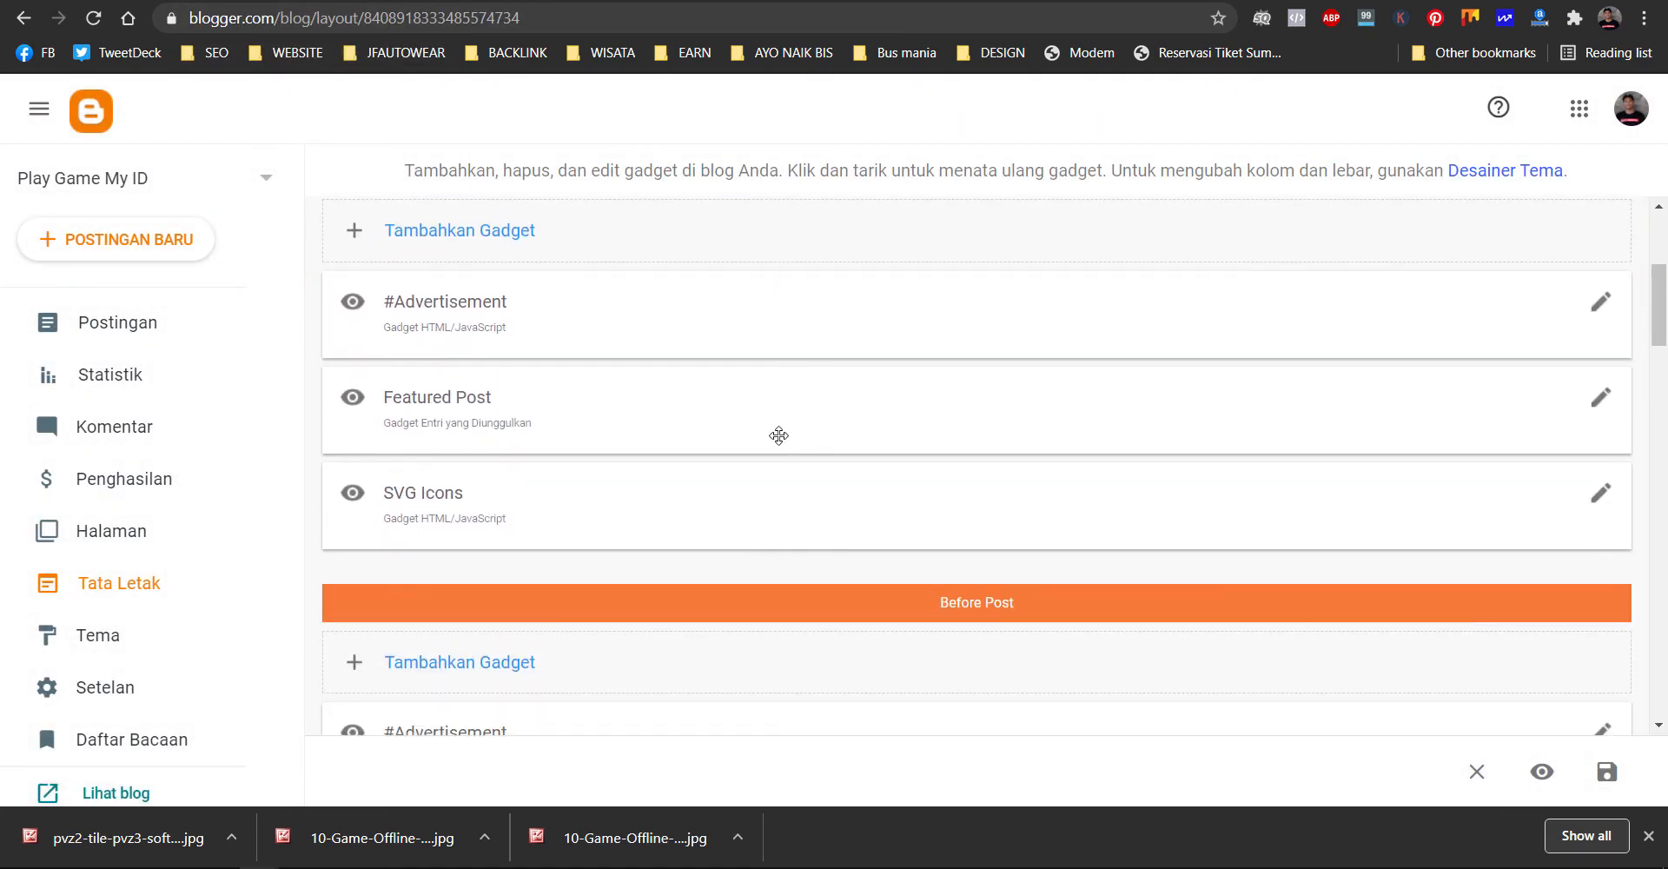
scroll(522, 407, "up", 3)
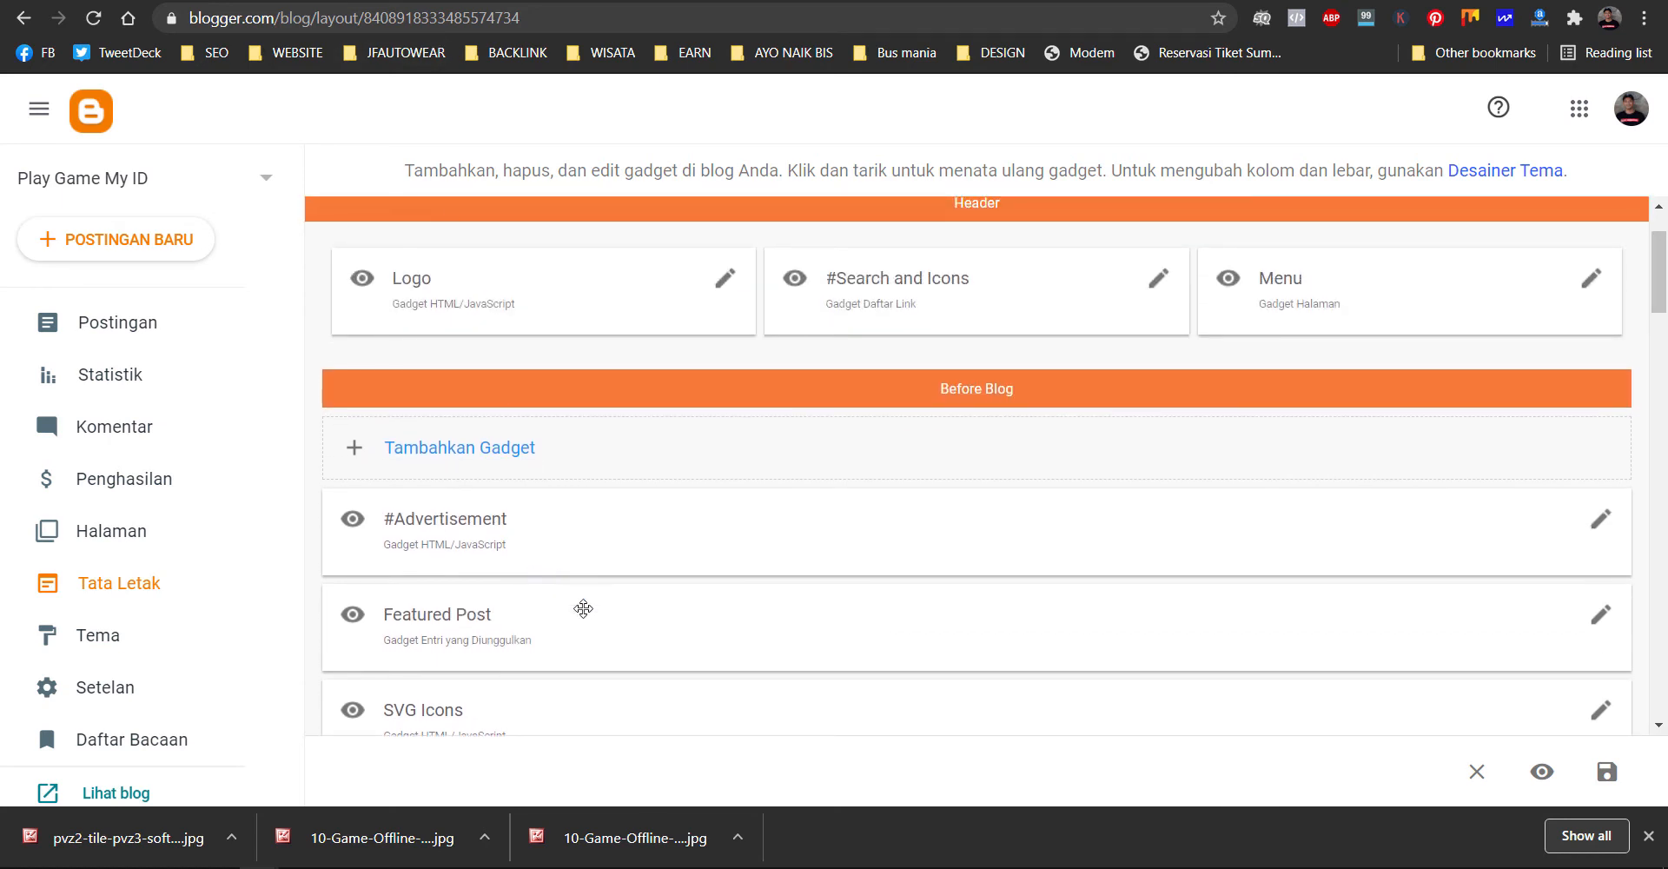
scroll(522, 630, "down", 1)
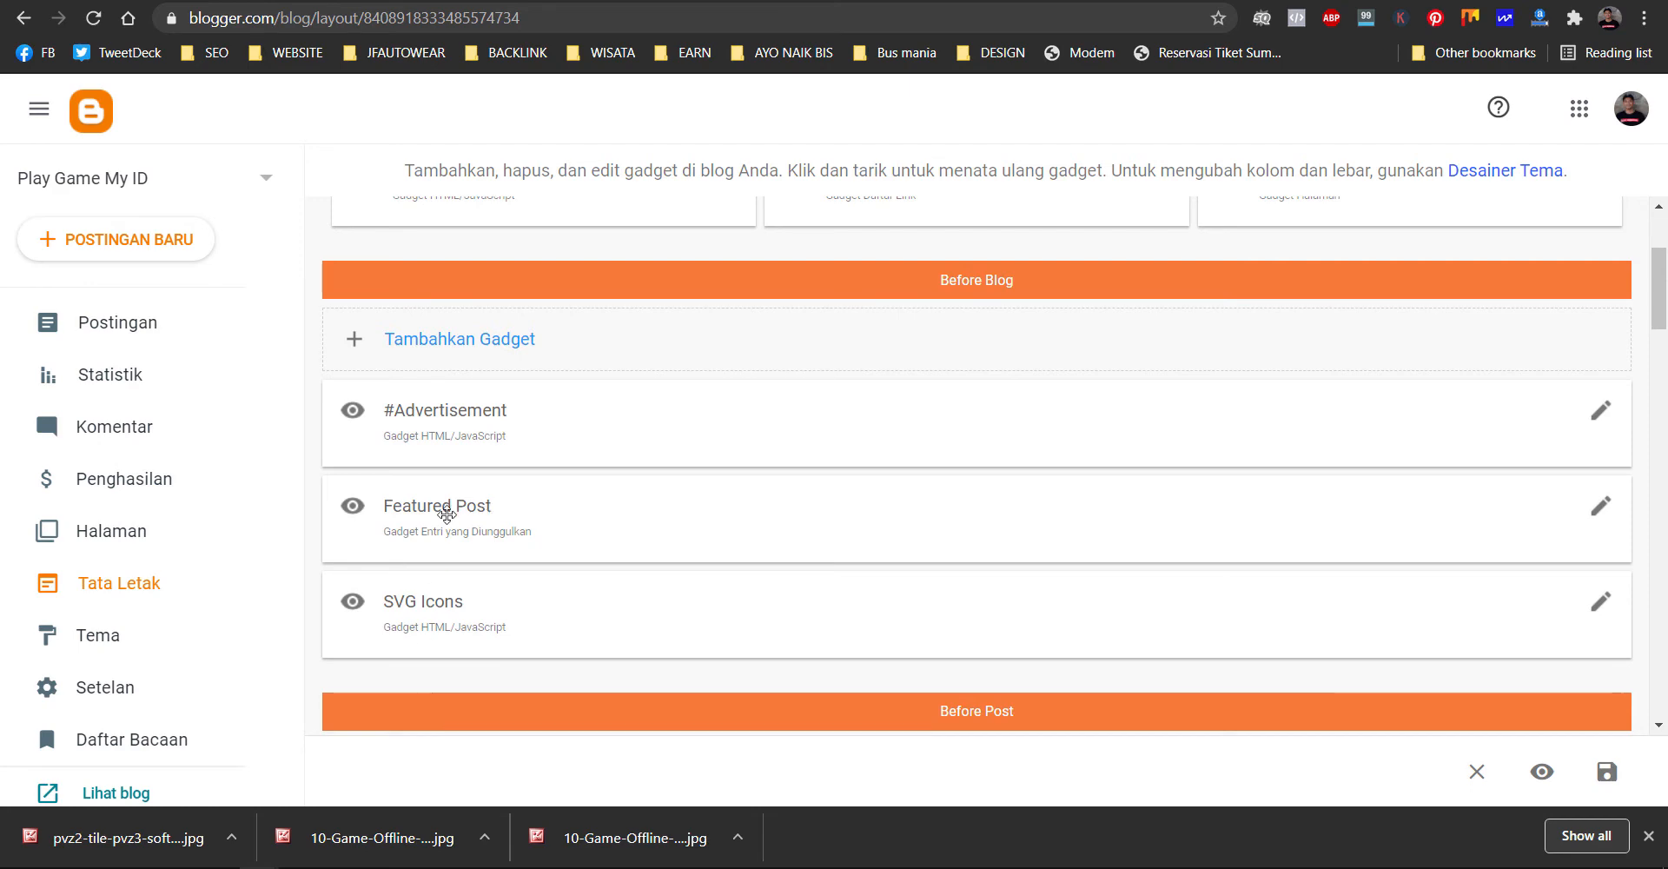
- Switch back to the live home page and examine the area around the Latest Posts heading
key("ctrl+Tab")
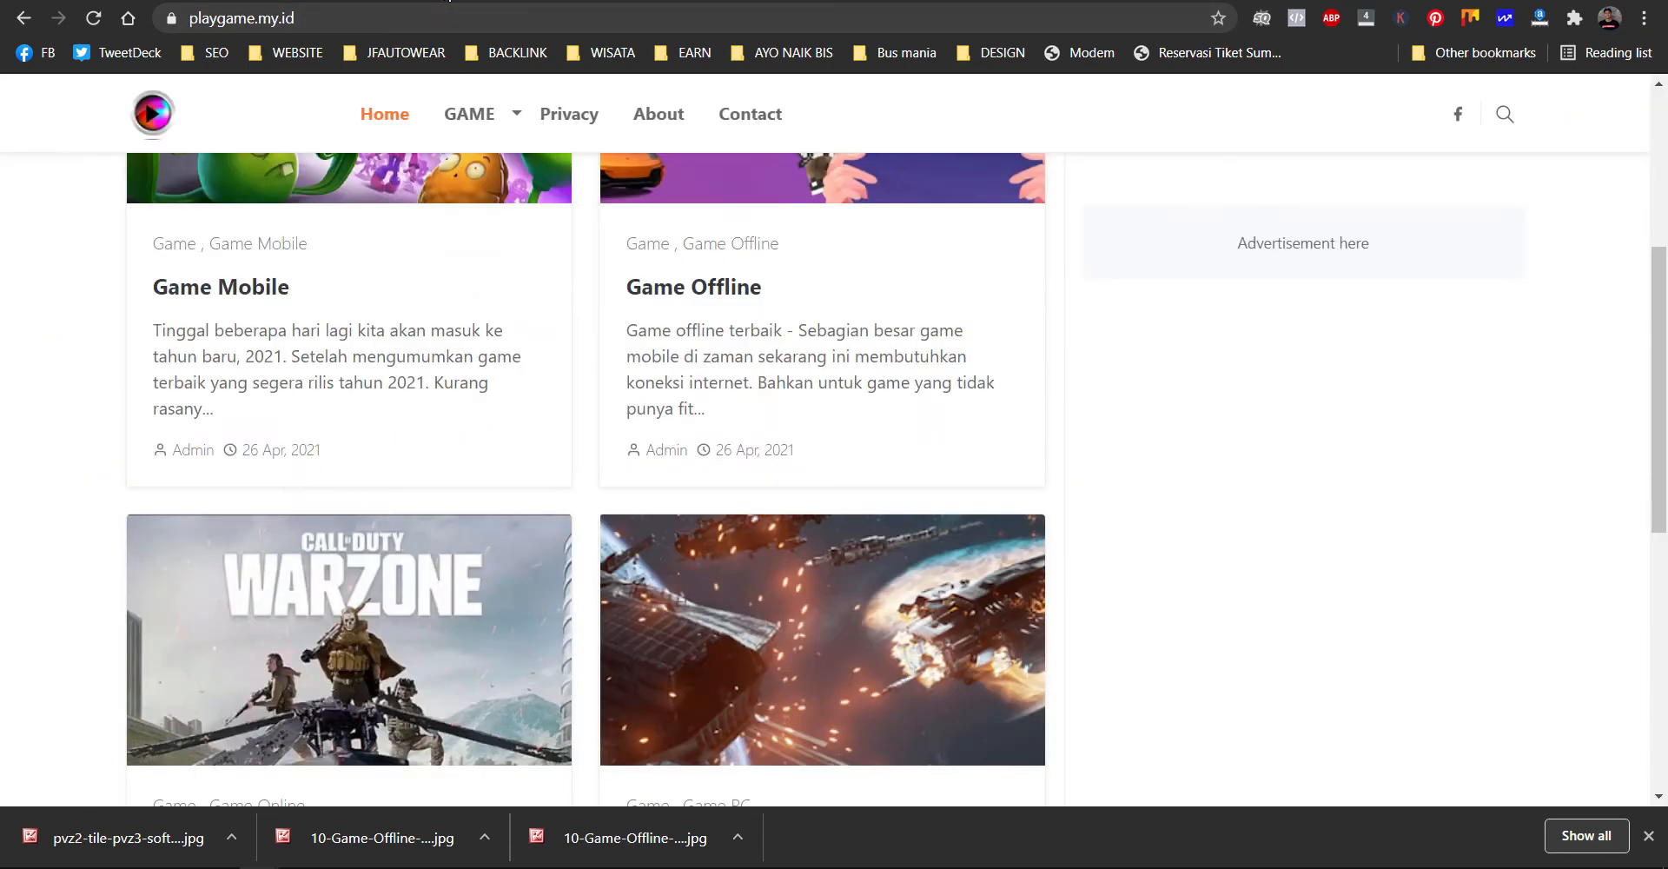
scroll(354, 205, "up", 5)
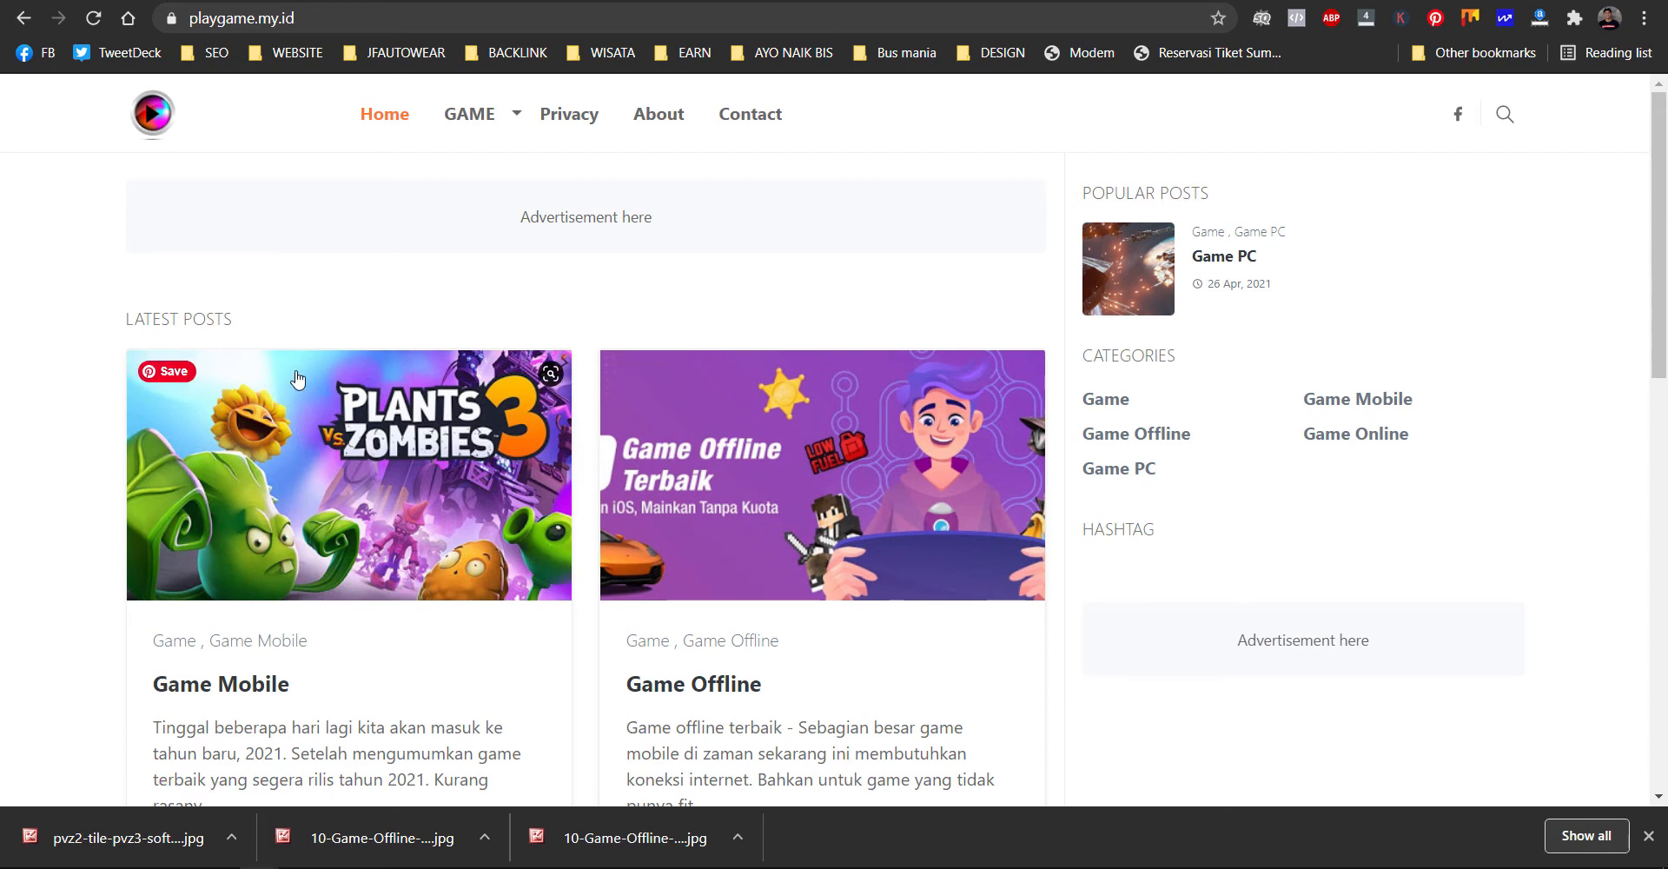
scroll(173, 325, "down", 2)
scroll(144, 324, "up", 2)
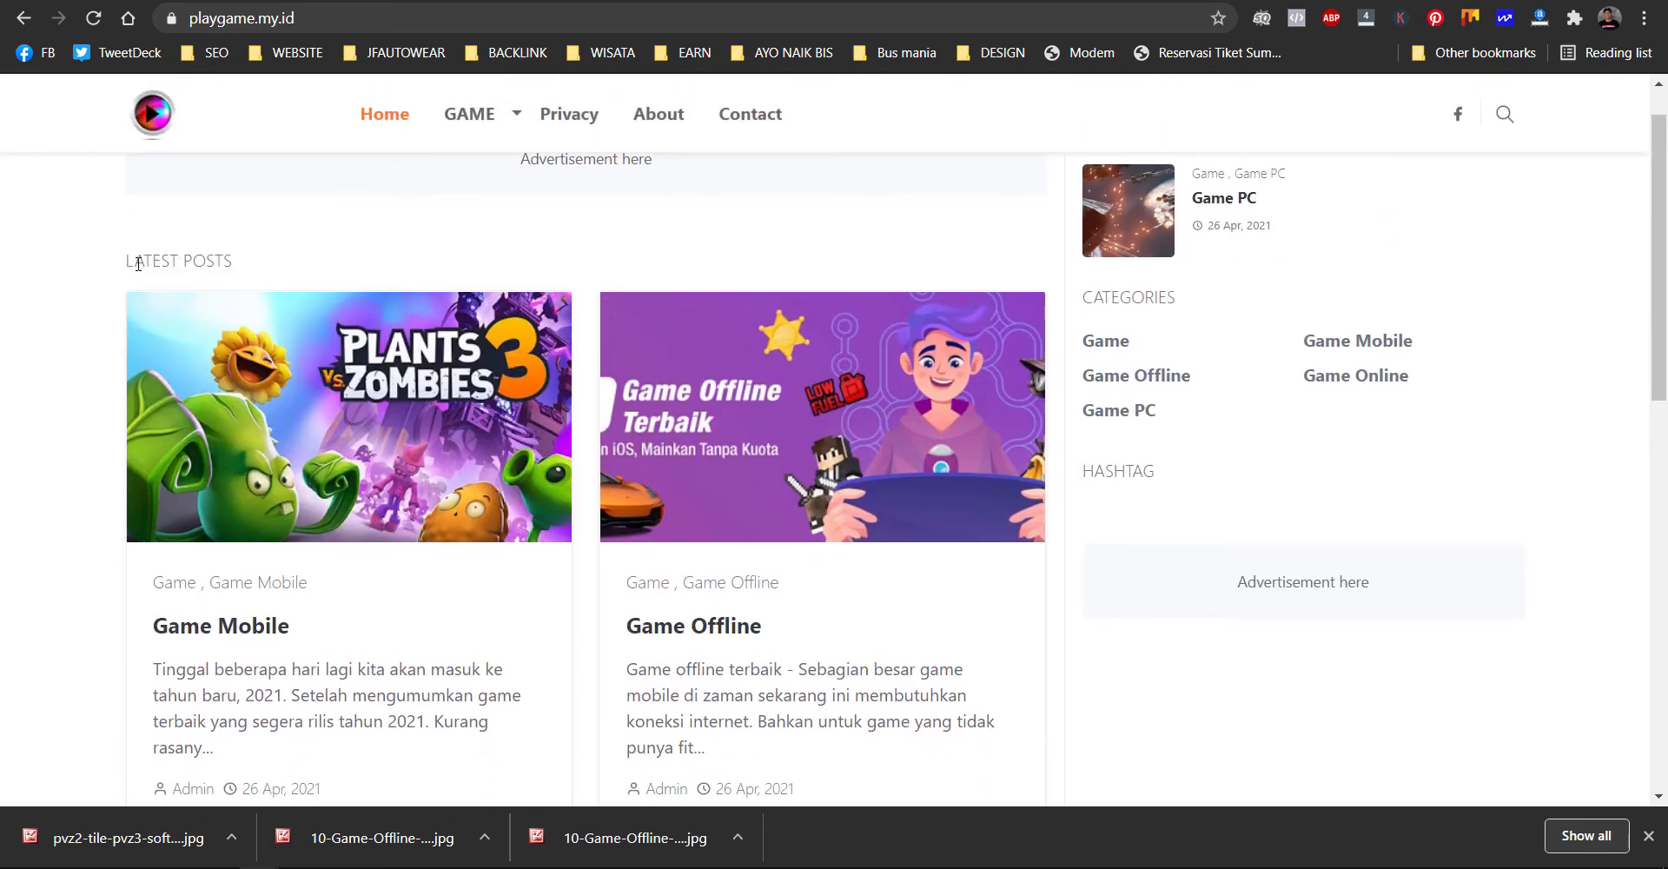
- Examine the post cards on the live home page, including their thumbnails, labels and excerpts
scroll(220, 291, "down", 5)
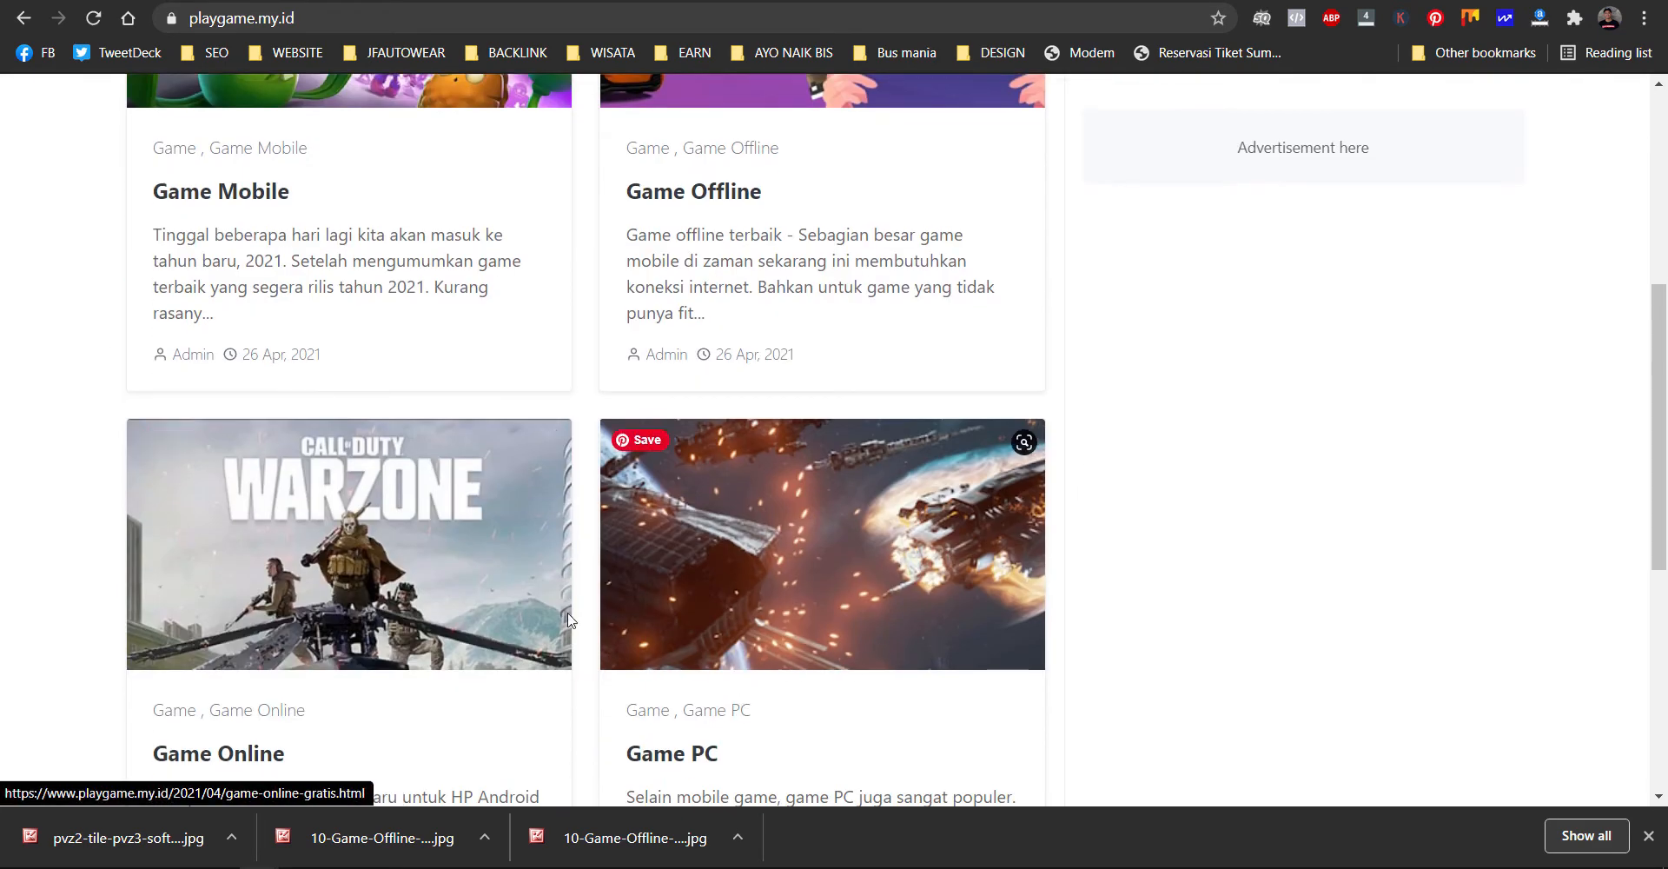
scroll(758, 414, "up", 1)
scroll(757, 414, "up", 3)
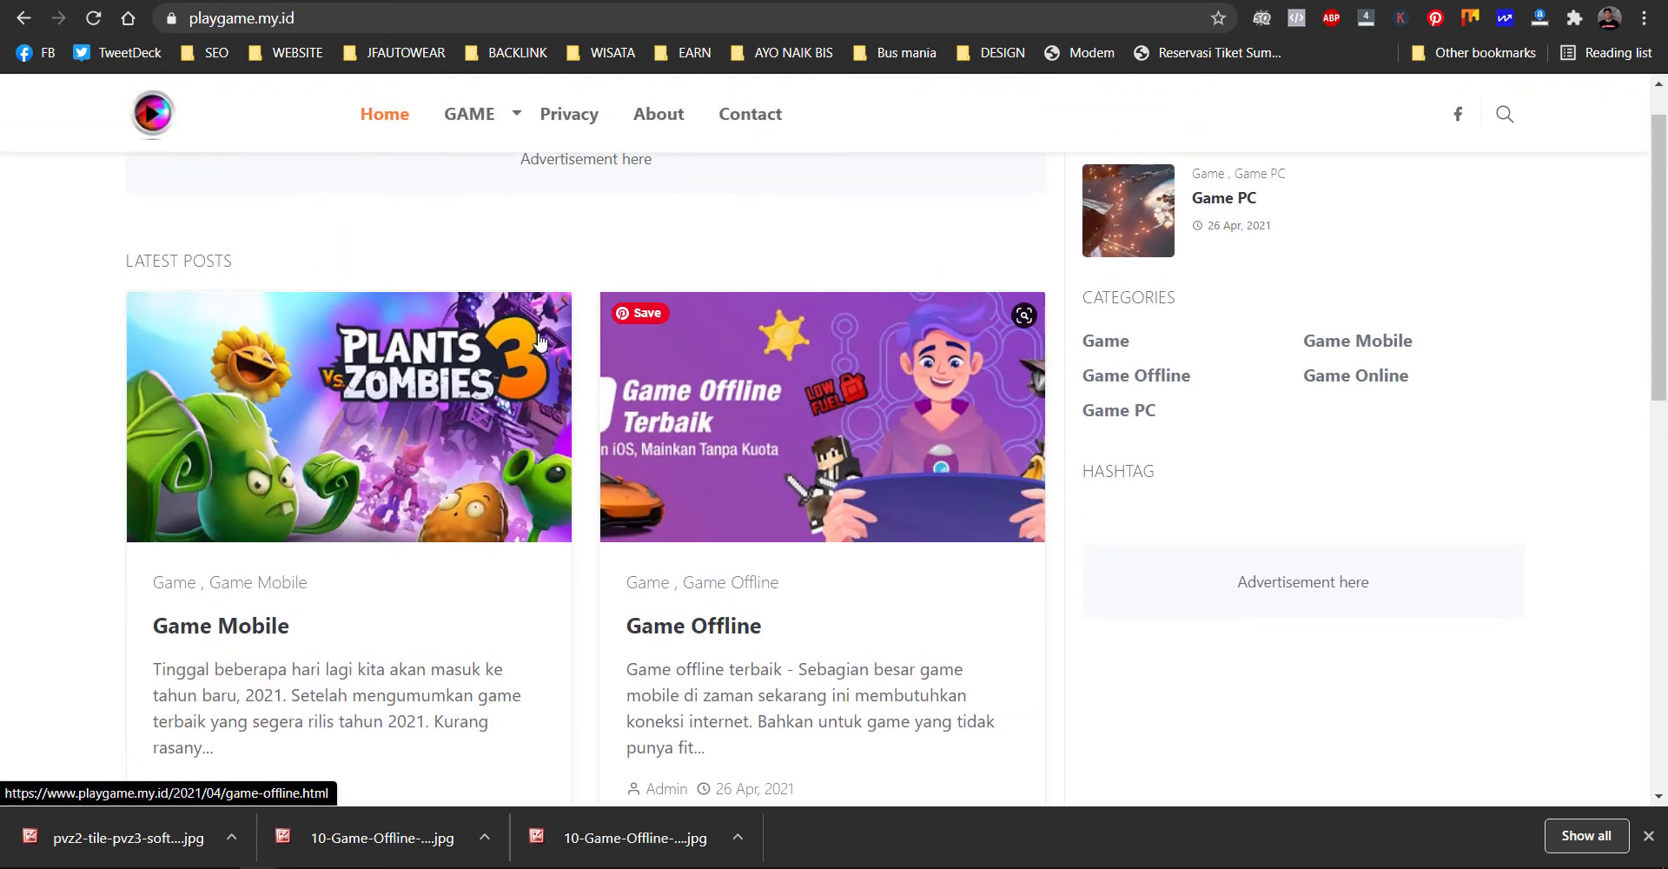
scroll(260, 176, "up", 1)
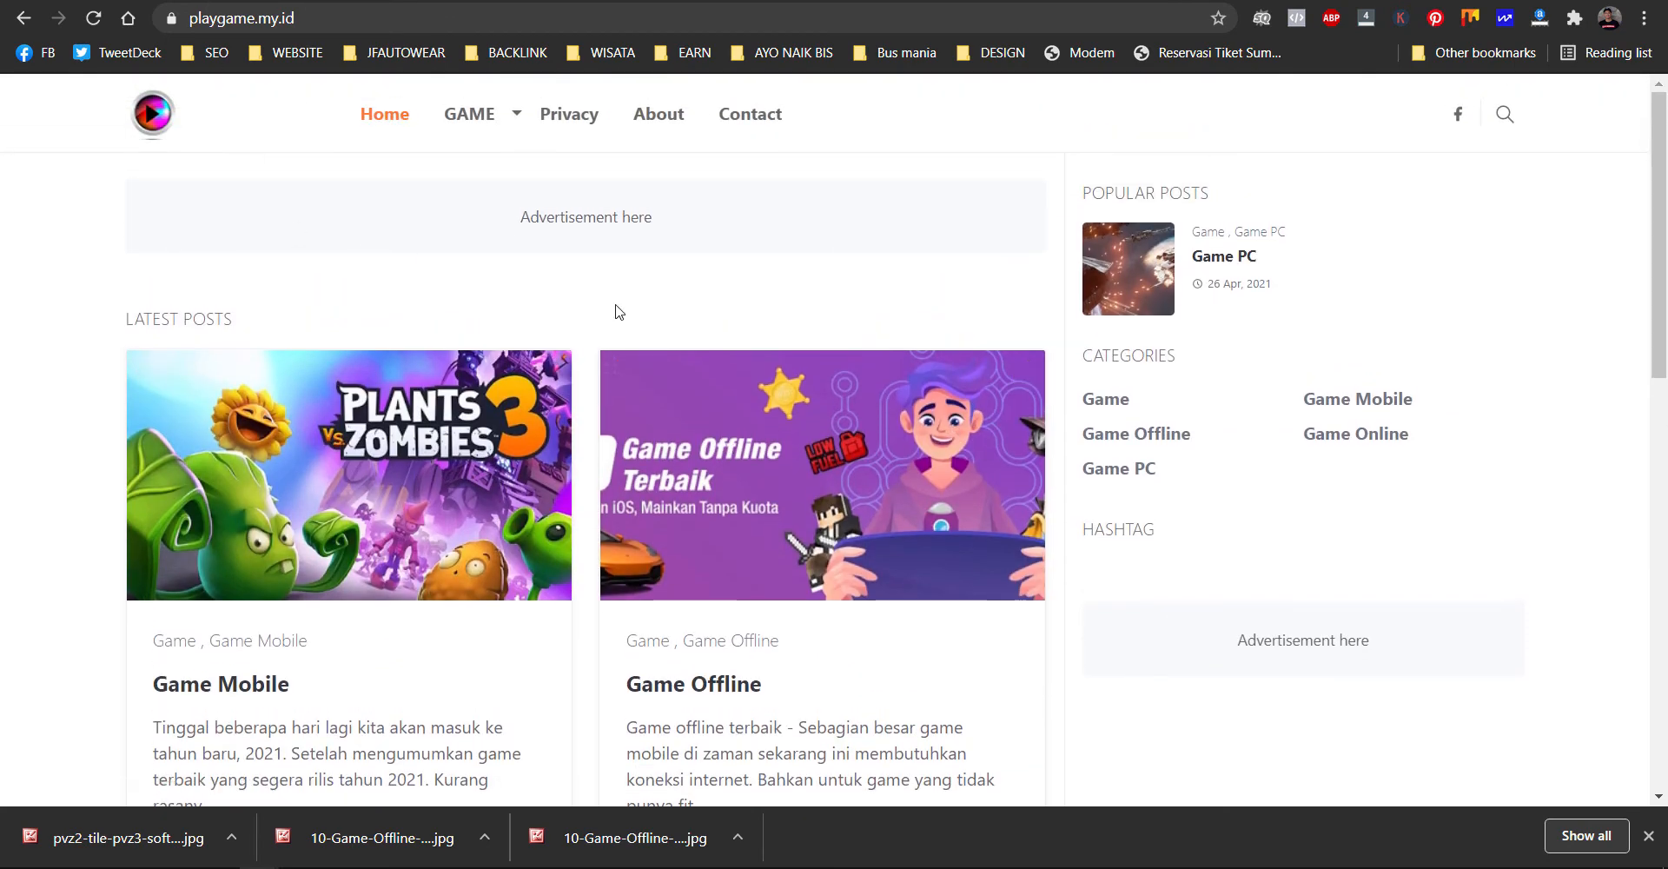
scroll(440, 413, "down", 5)
scroll(389, 423, "up", 3)
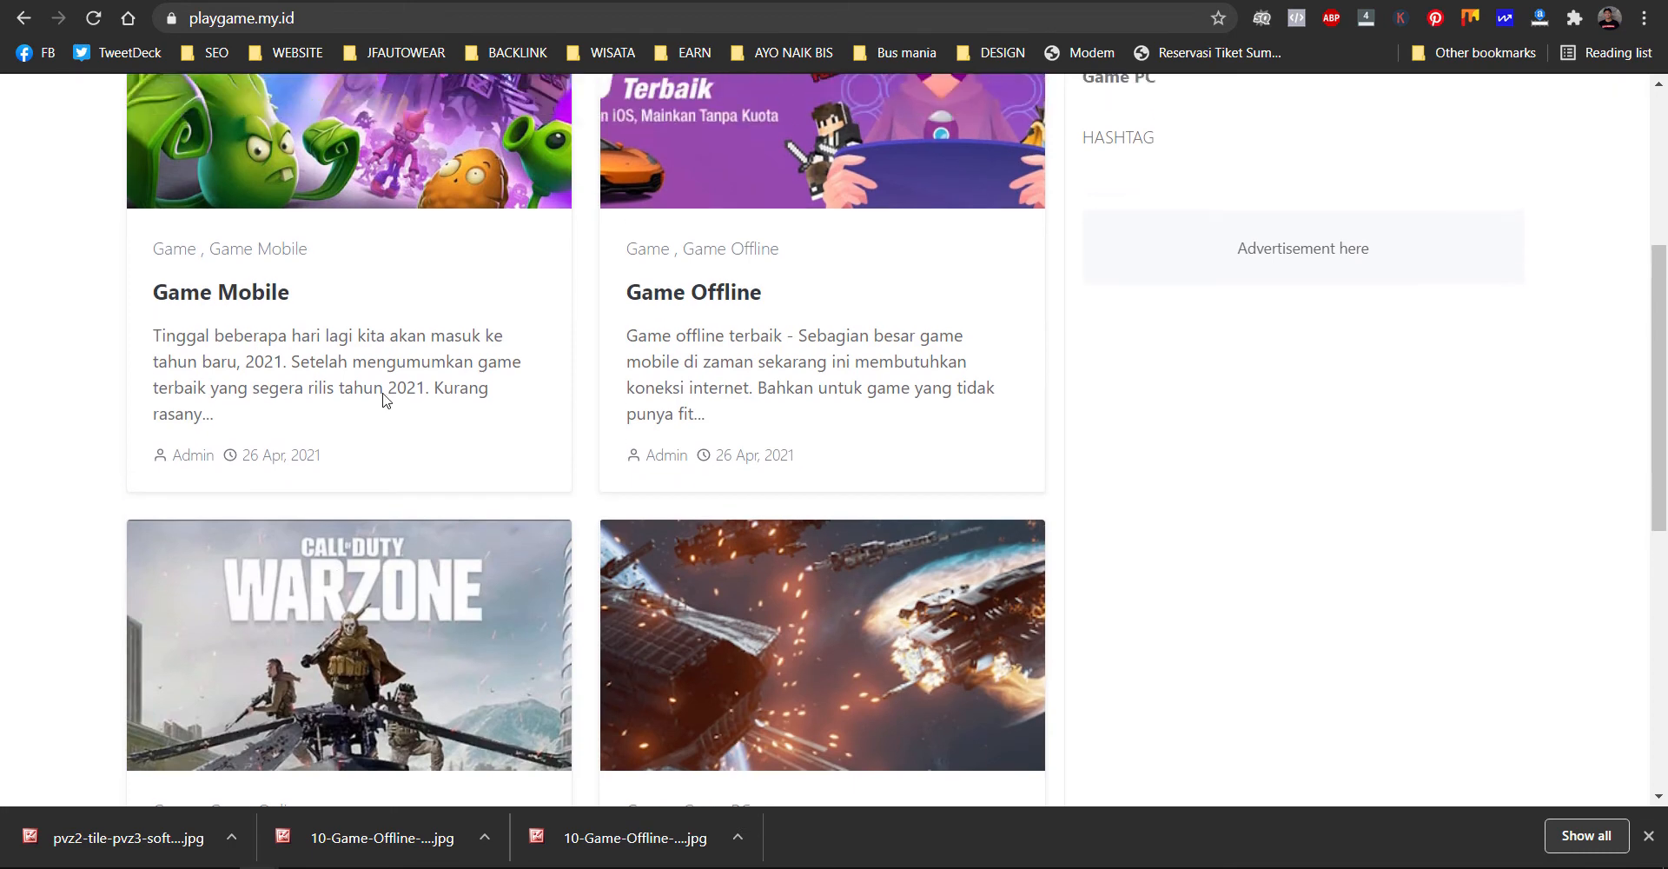
scroll(388, 422, "down", 3)
scroll(391, 423, "up", 3)
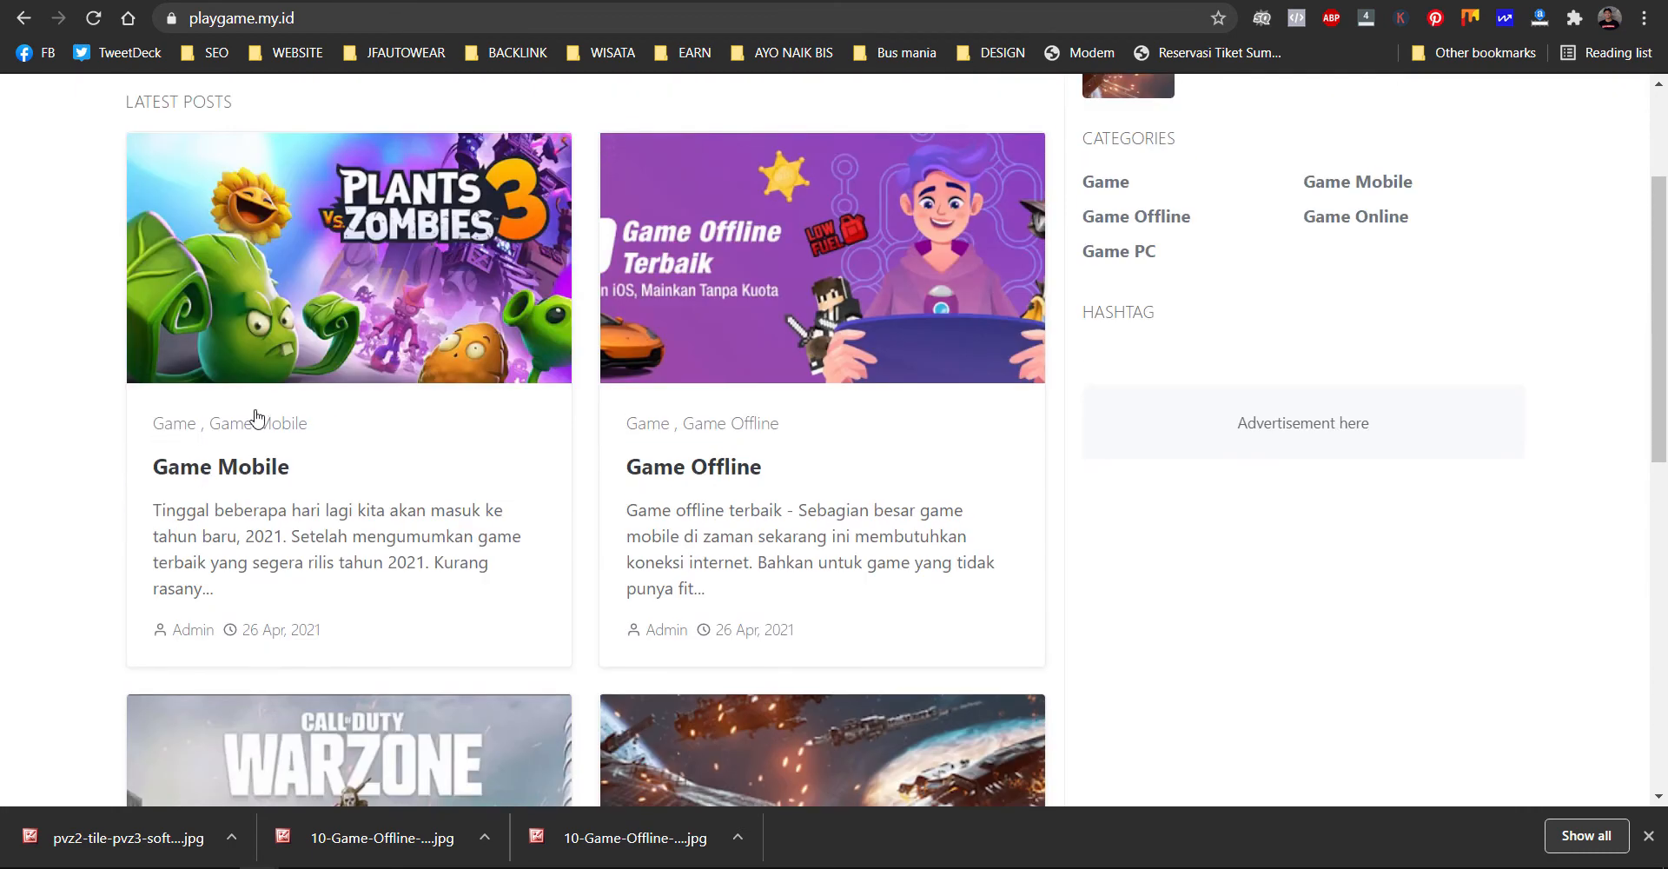
- Return to the Blogger layout page, open the Featured Post gadget's configuration and enable Tampilkan cuplikan teks
key("ctrl+Tab")
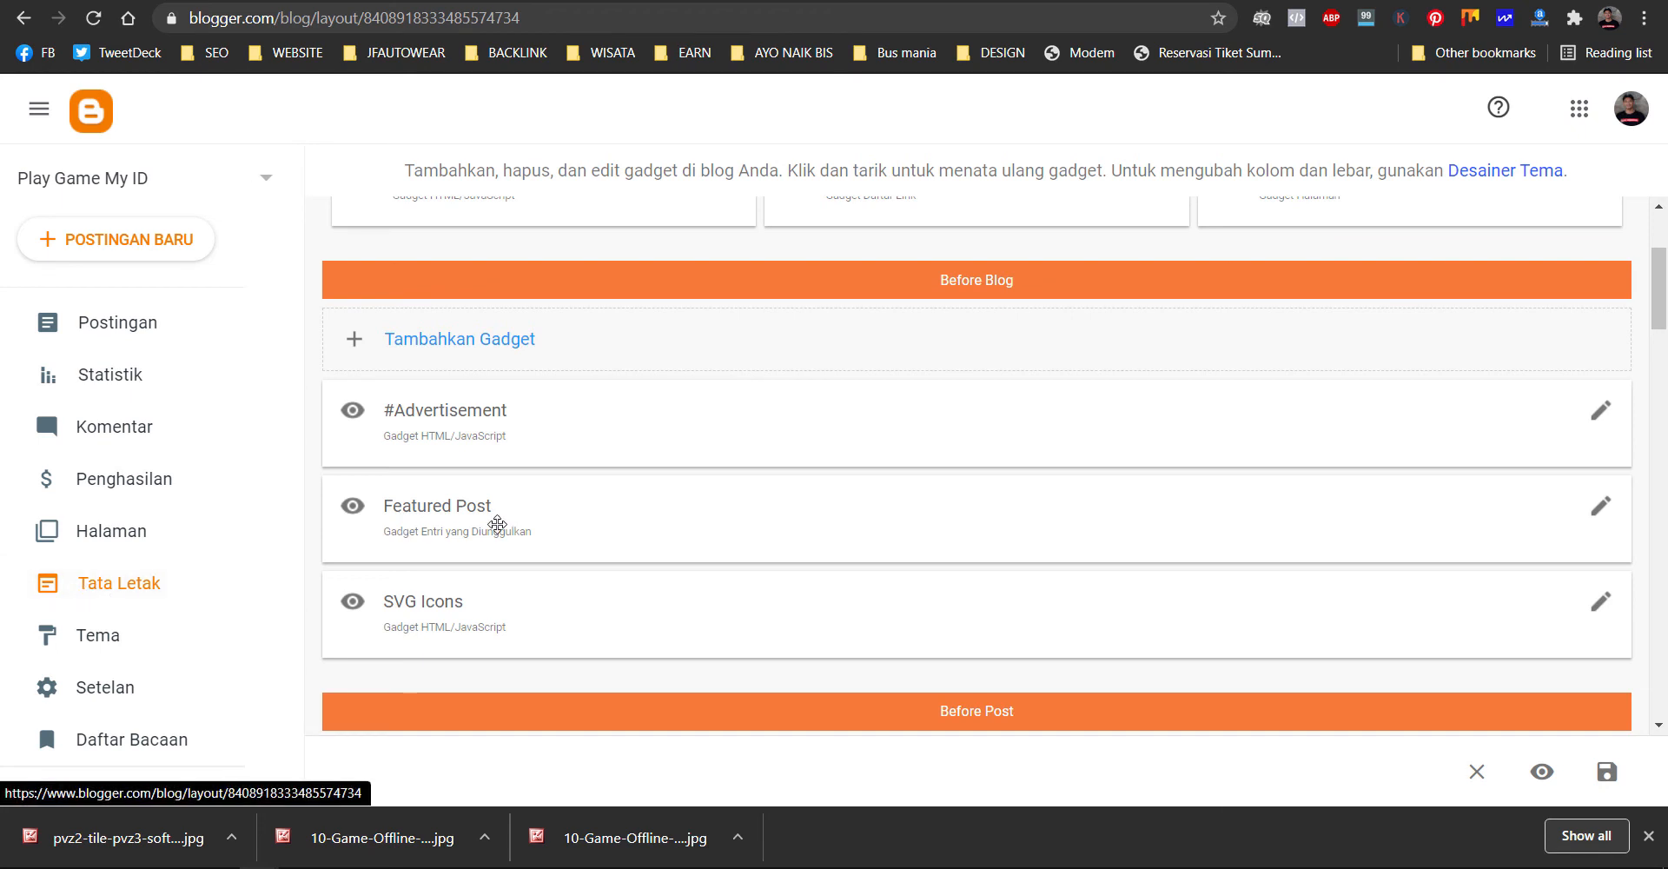
left_click(1601, 520)
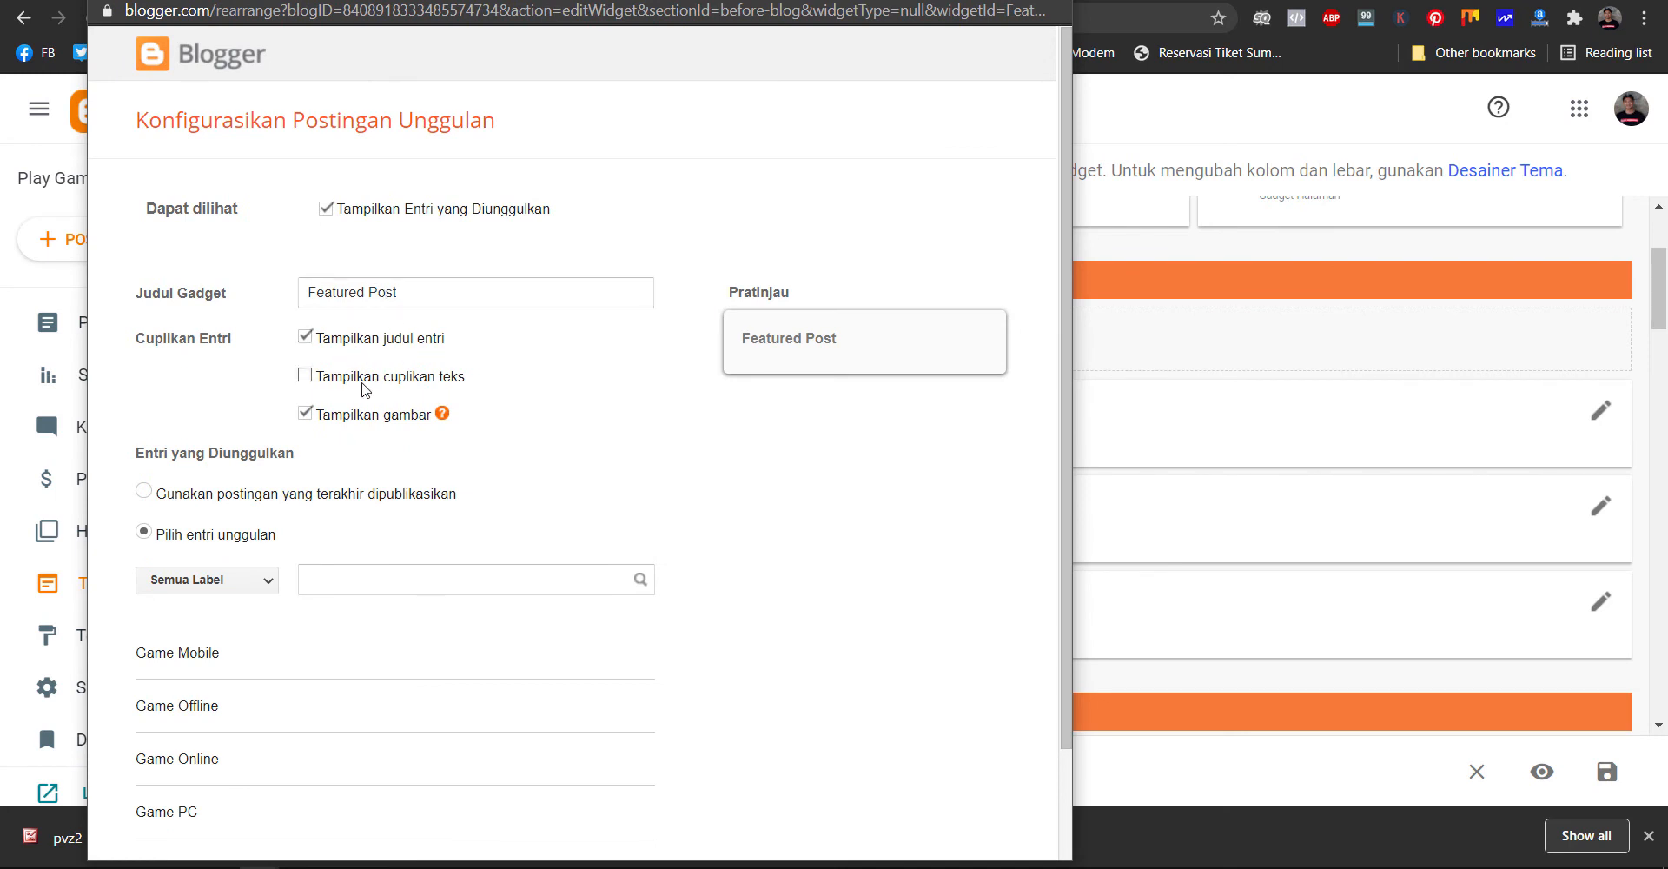
left_click(305, 376)
- Examine the label filter, post search field and post list offered for choosing the featured entry
scroll(273, 543, "down", 2)
left_click(257, 483)
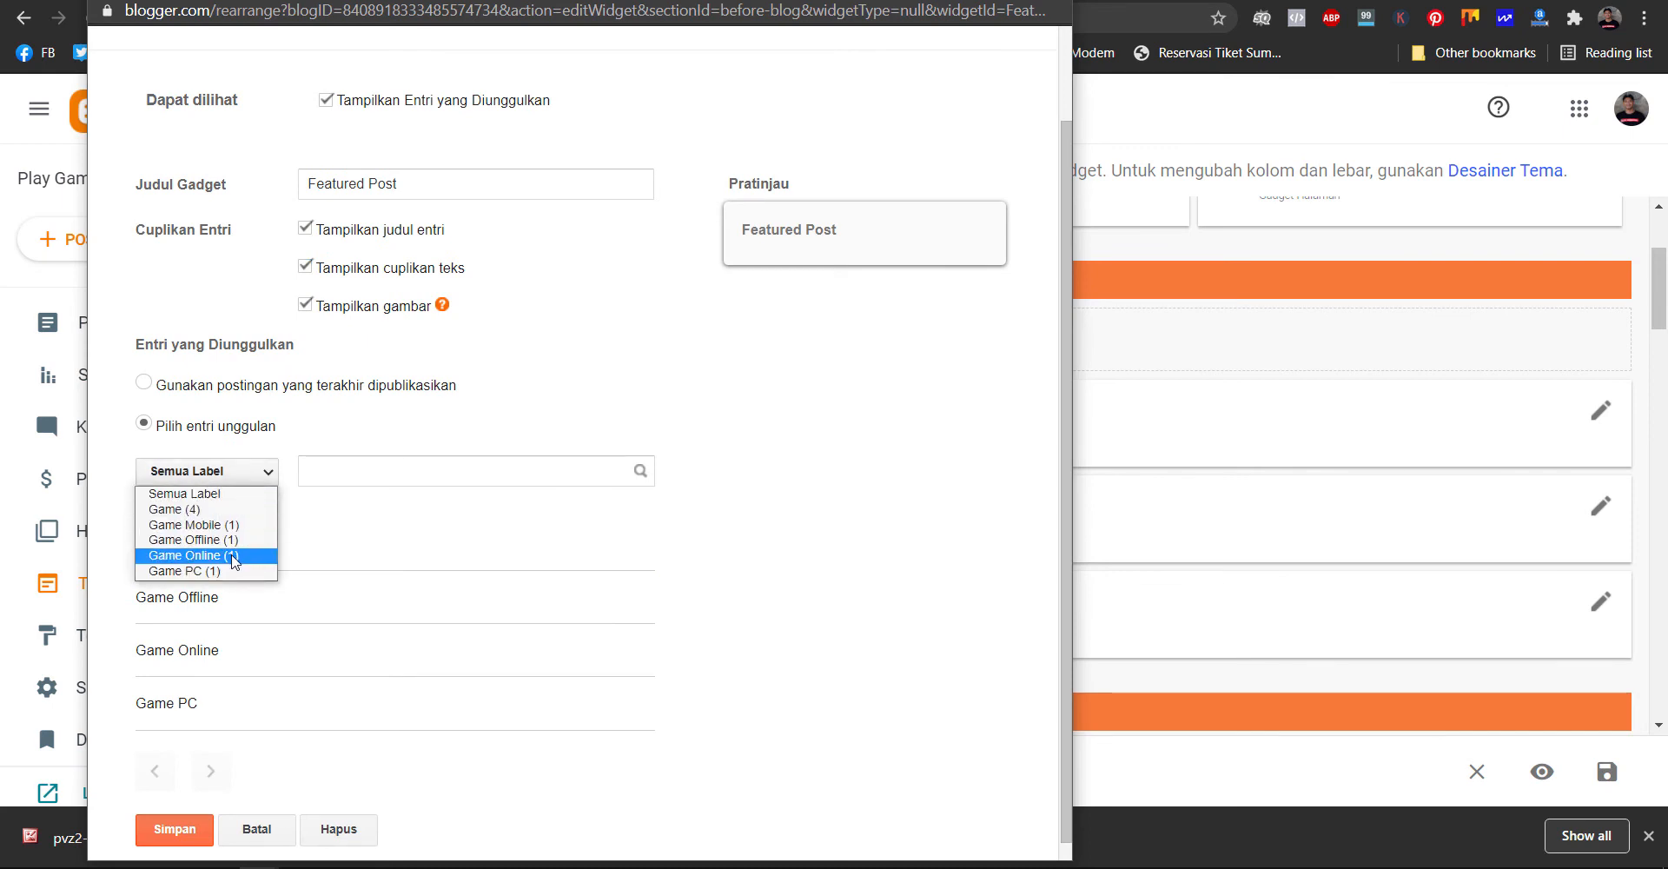
key("Escape")
left_click(346, 472)
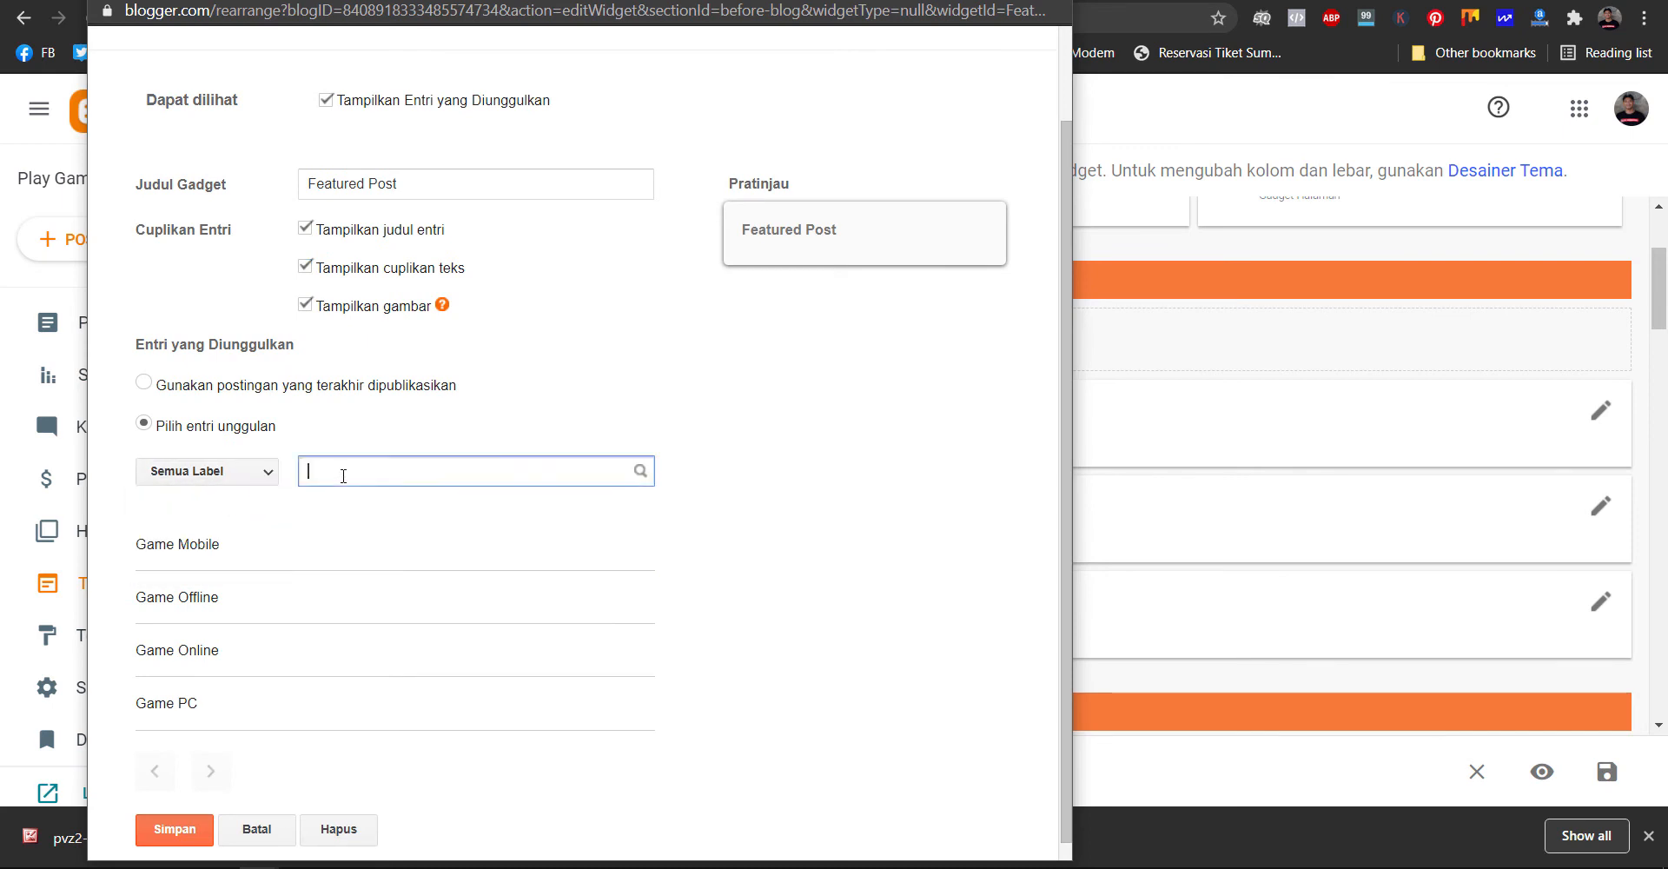
left_click(769, 502)
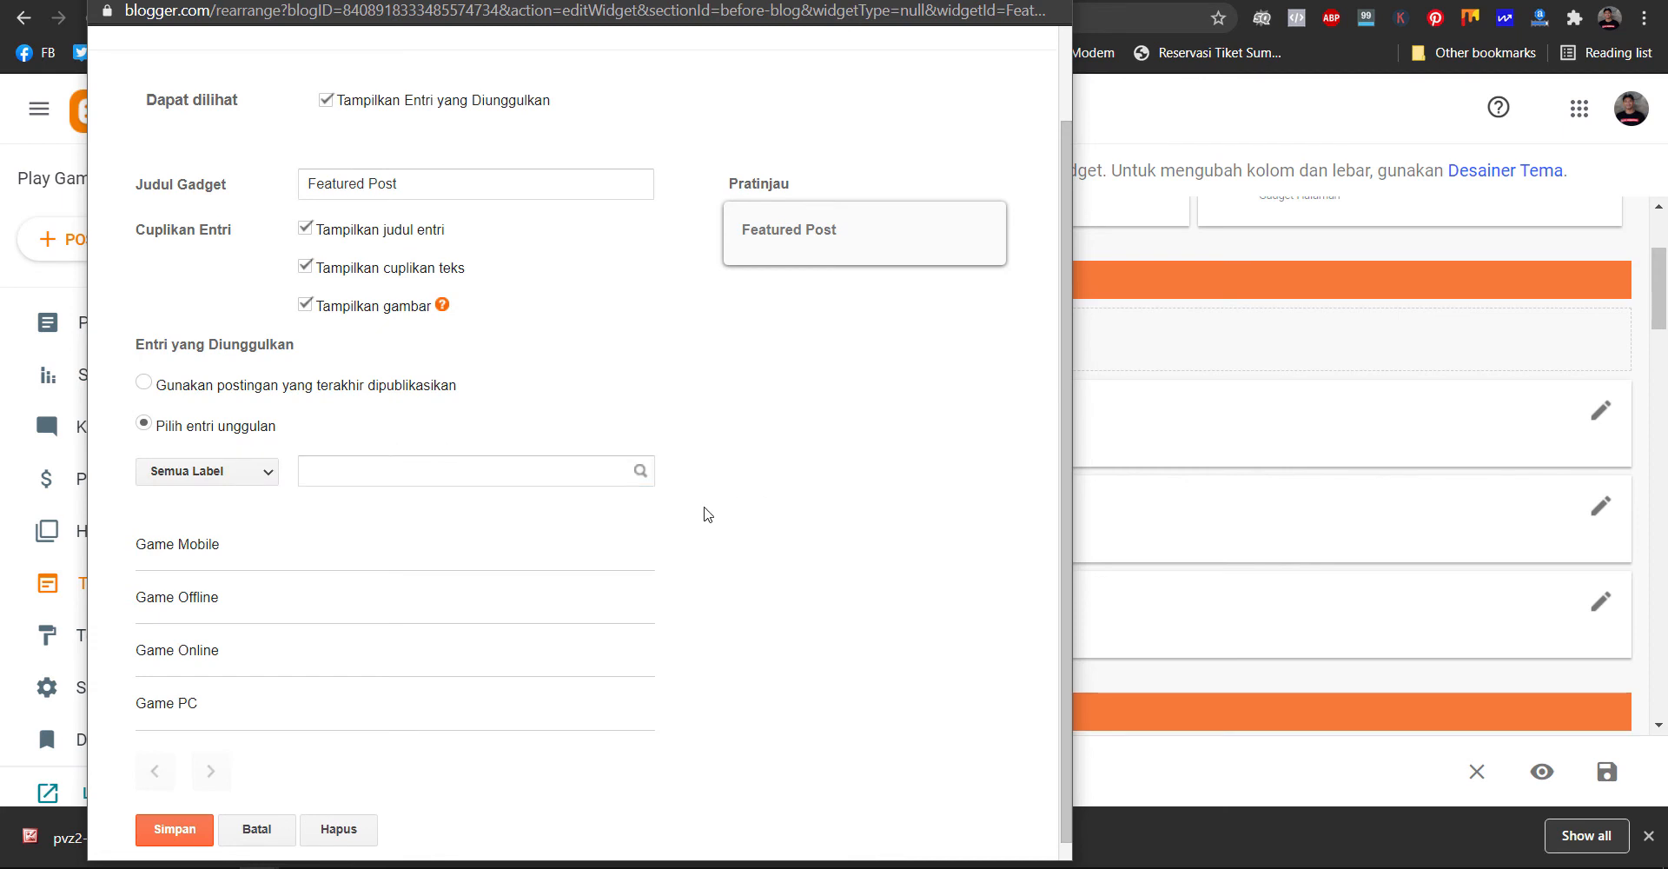
scroll(231, 565, "down", 1)
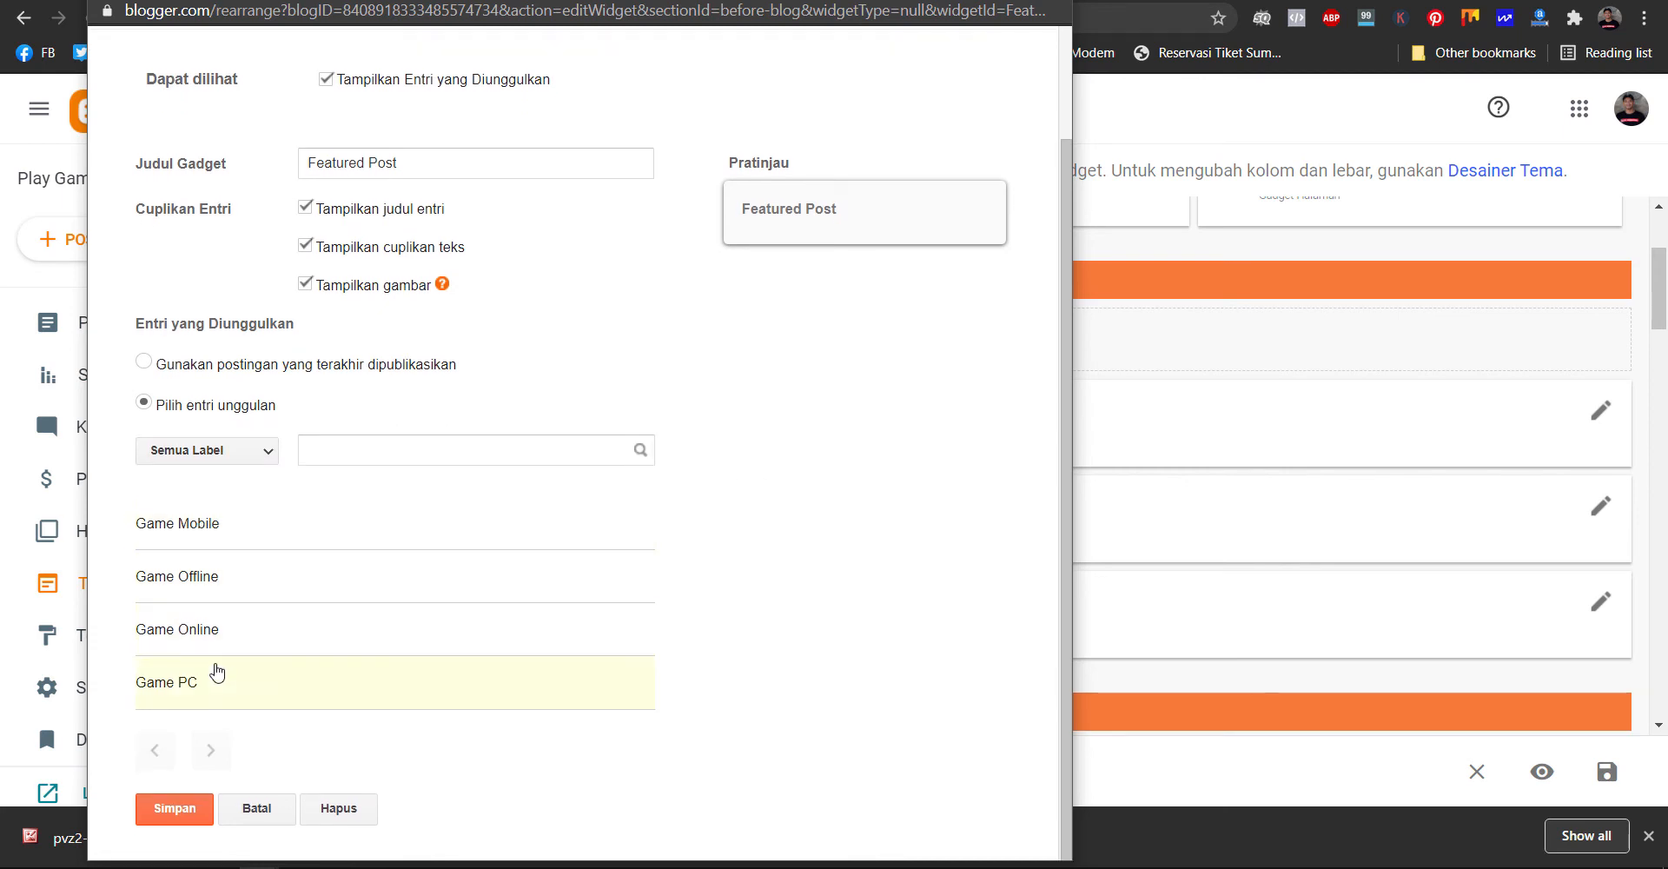
- Try featuring the Game Mobile post, then the option Gunakan postingan yang terakhir dipublikasikan
left_click(232, 532)
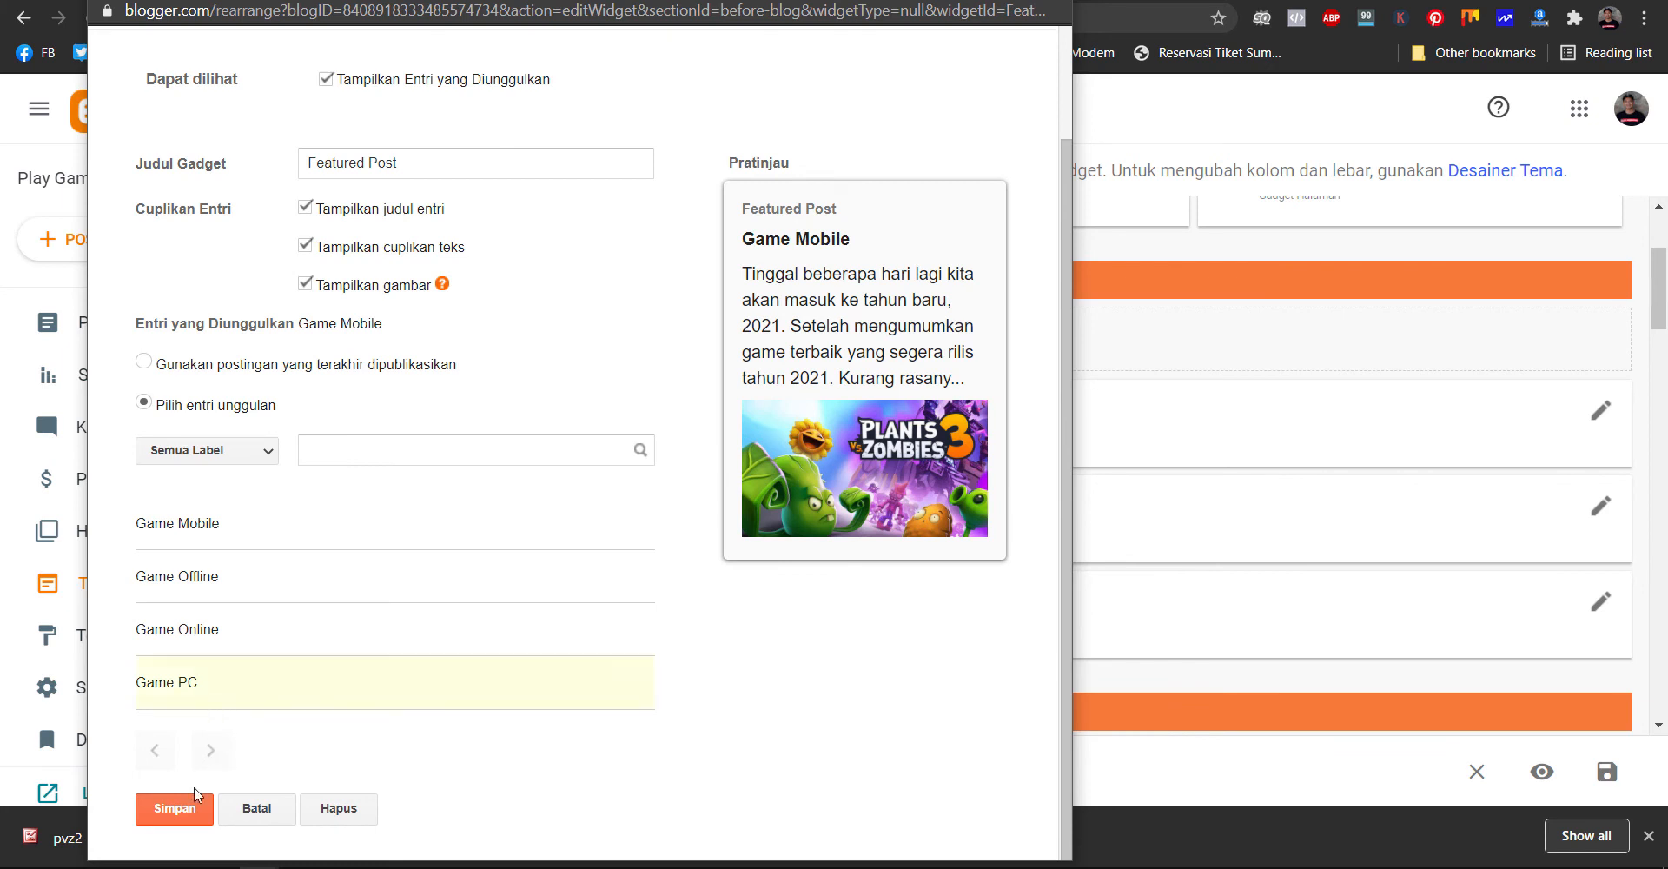
left_click(146, 363)
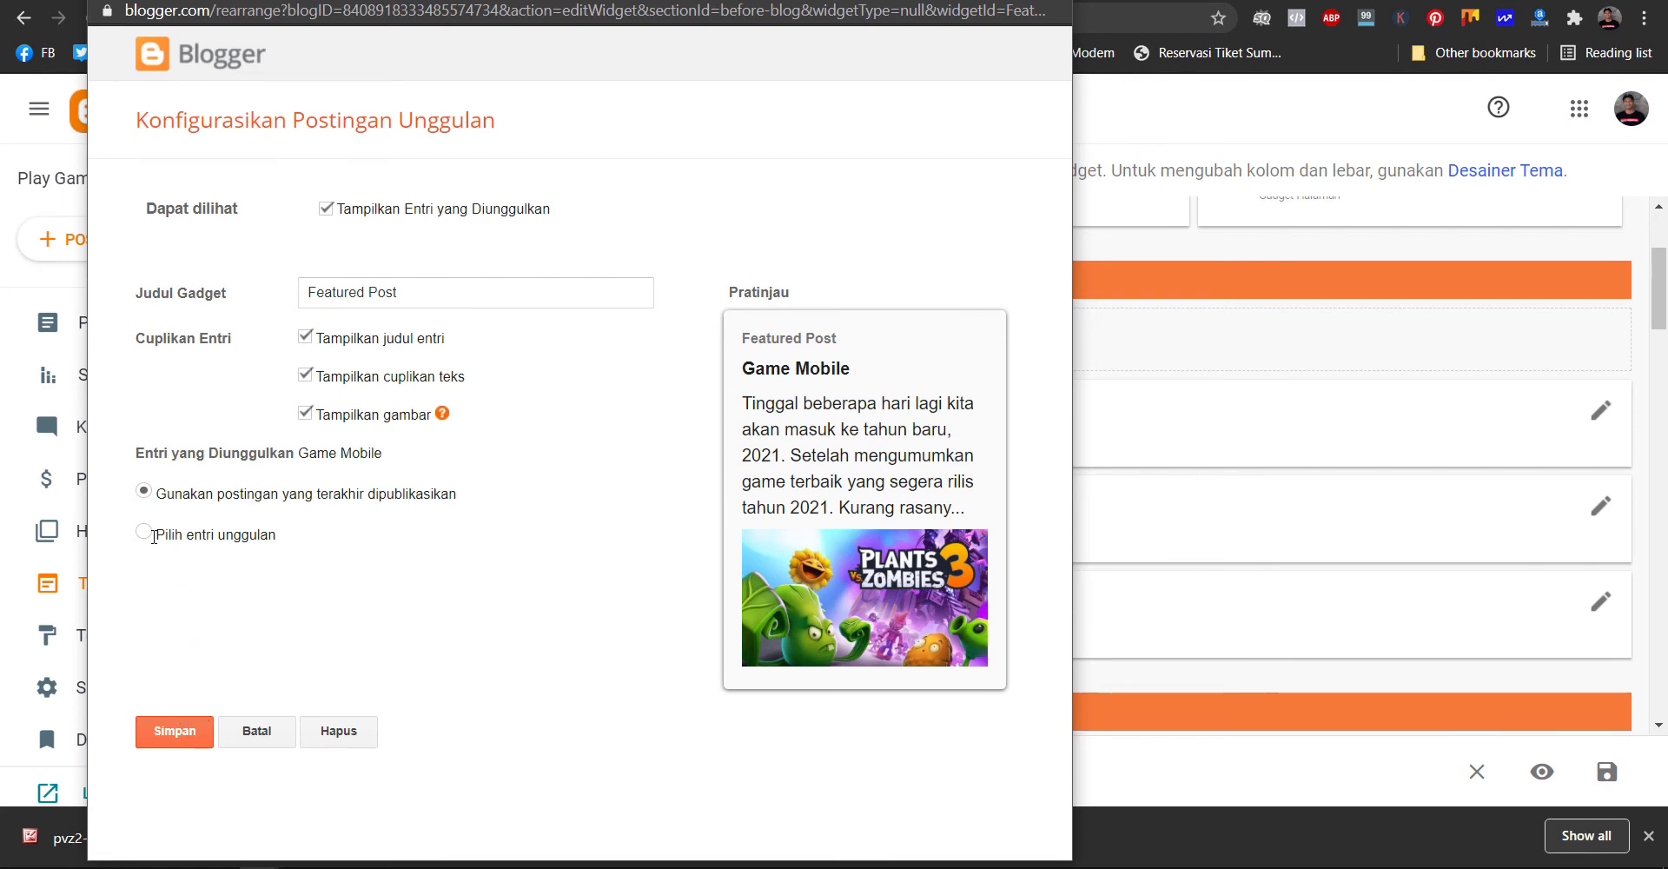
left_click(154, 536)
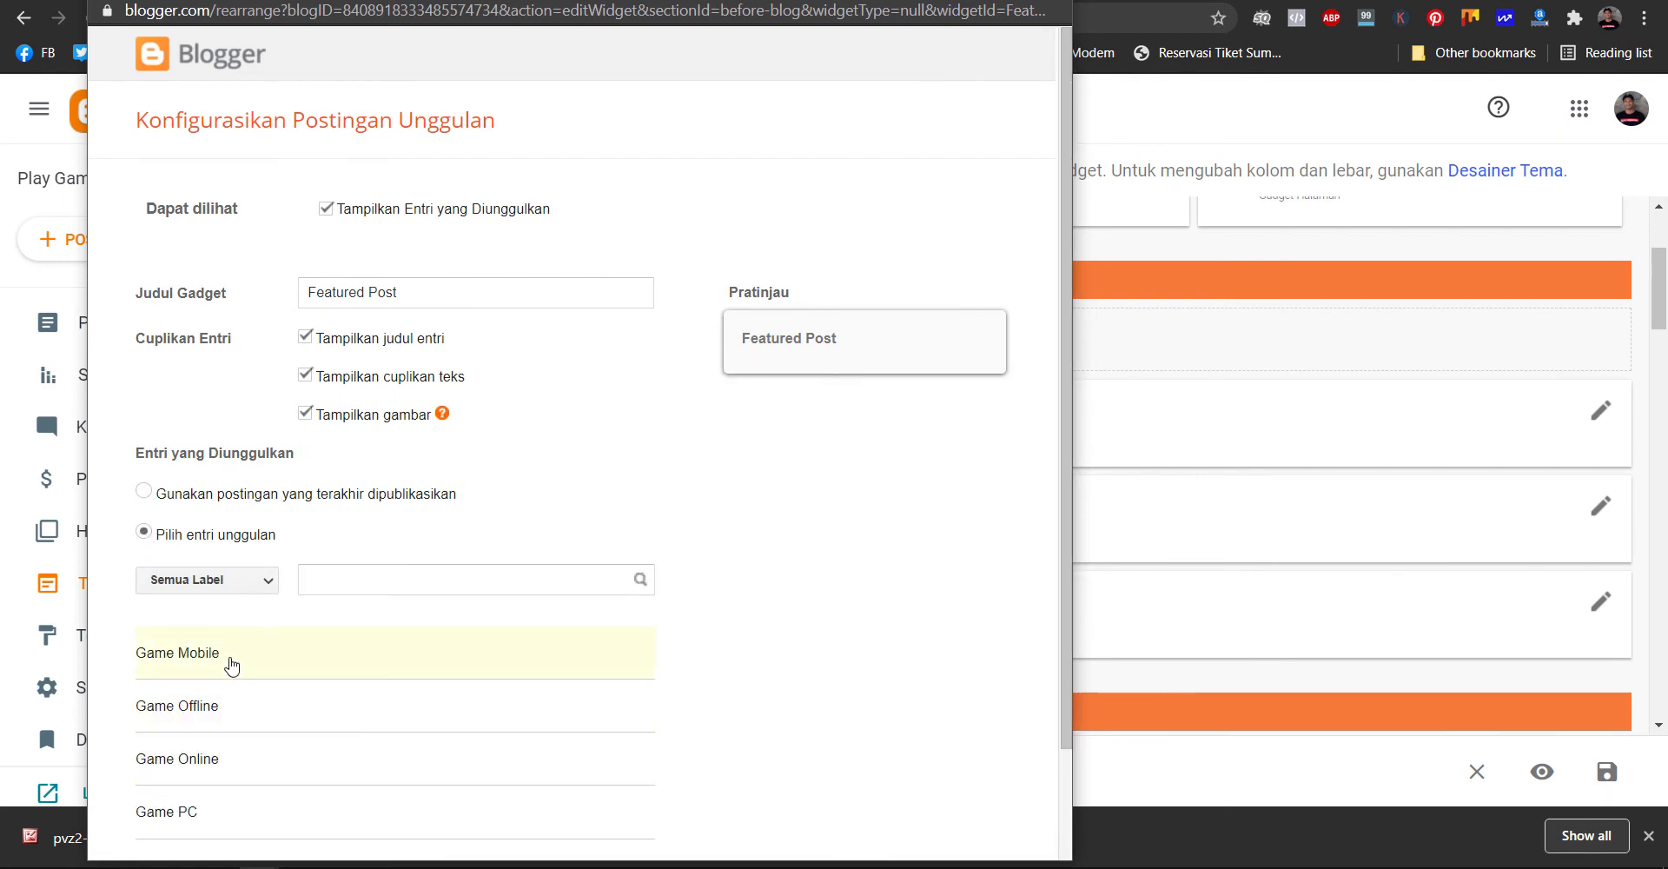
- Choose Game Mobile as the hand-picked featured entry and save the Featured Post gadget
left_click(231, 666)
scroll(335, 643, "down", 2)
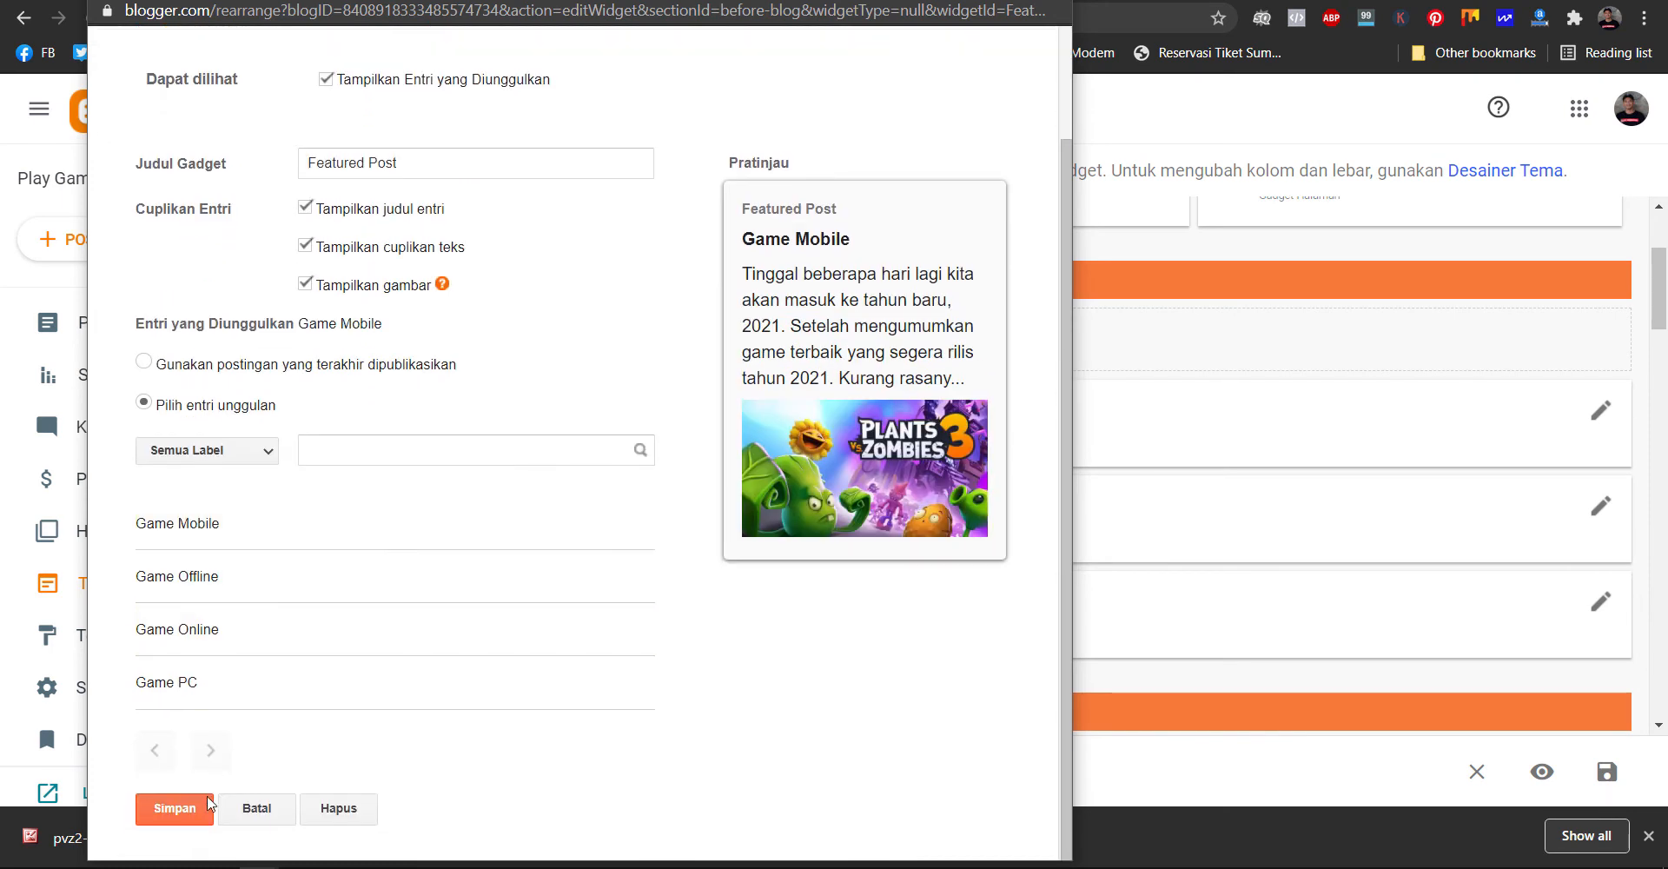
left_click(178, 809)
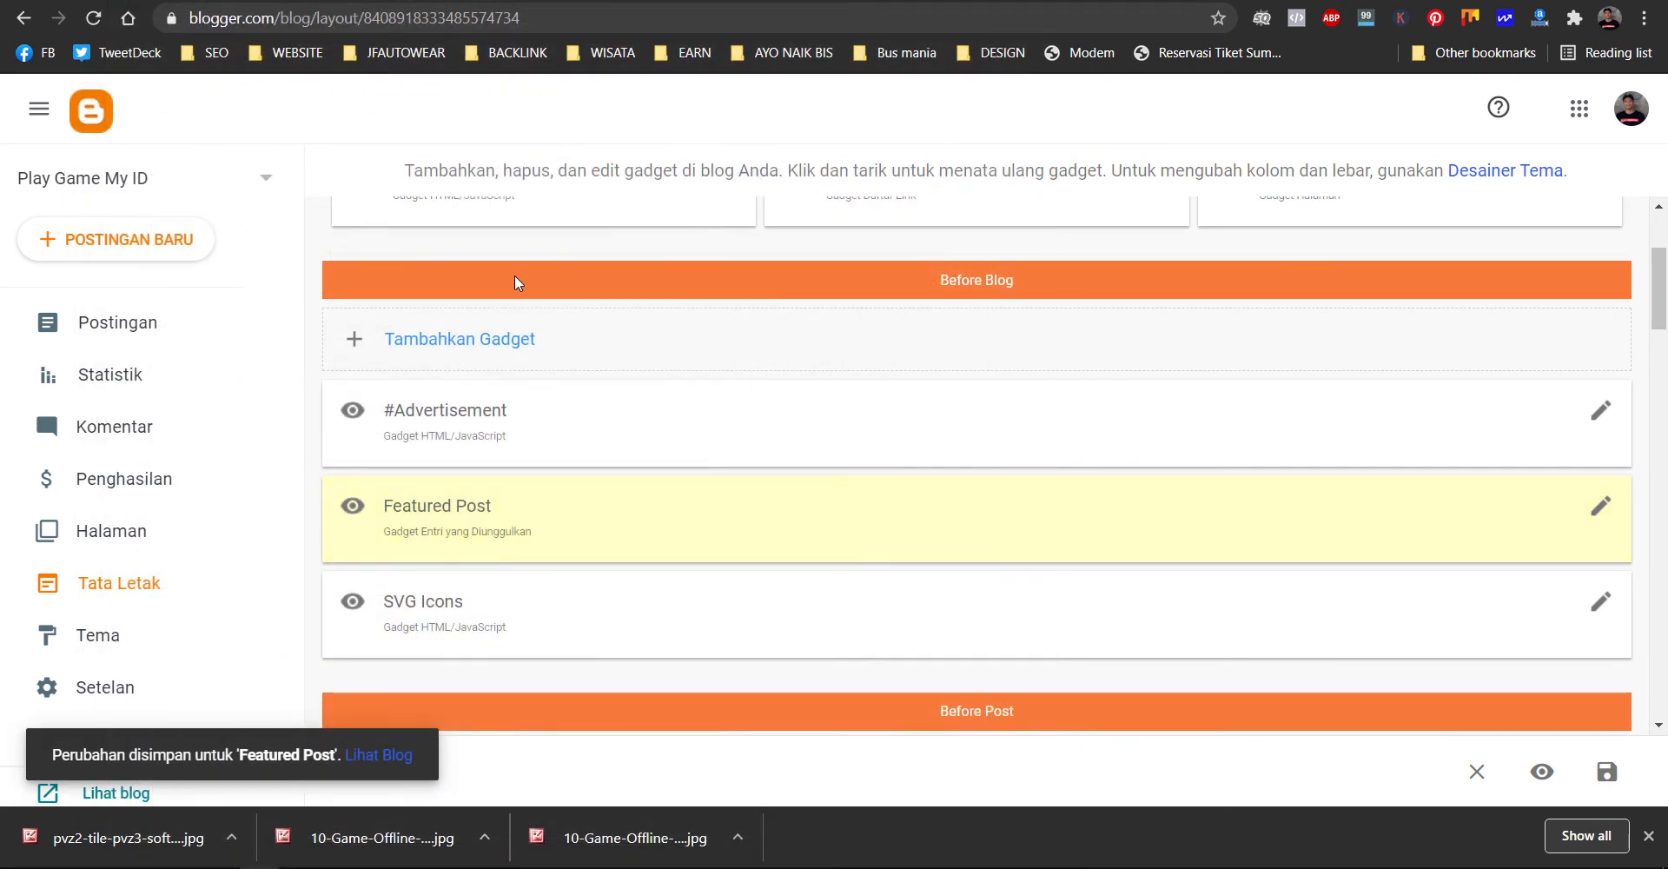
- Reload the live home page and check the Featured Post section above the latest posts
left_click(295, 2)
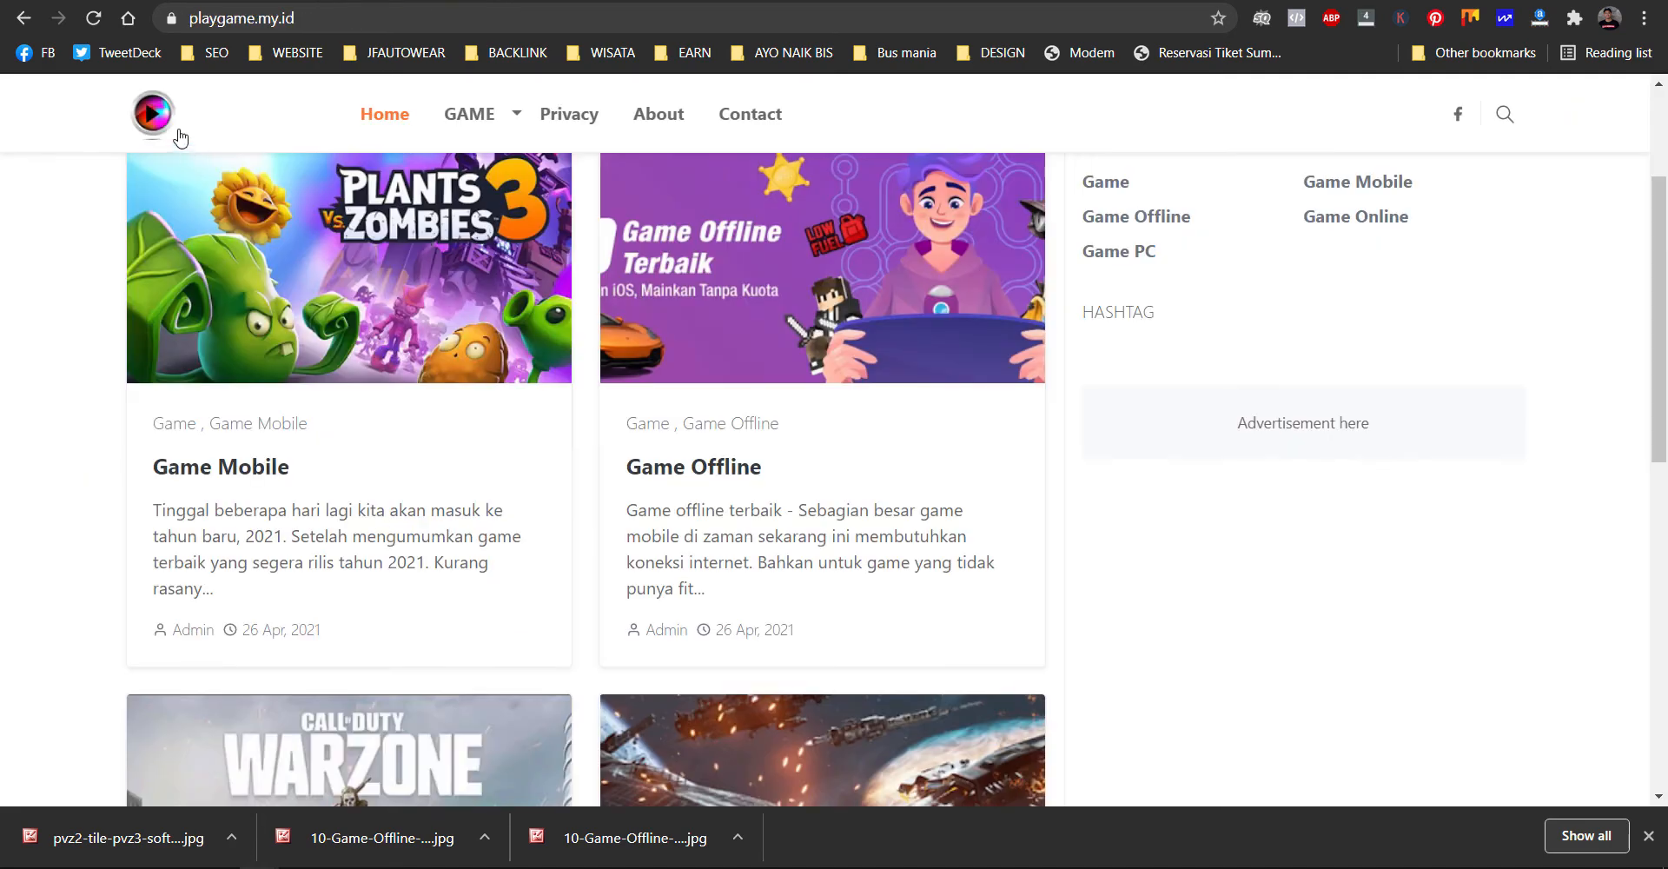
left_click(85, 22)
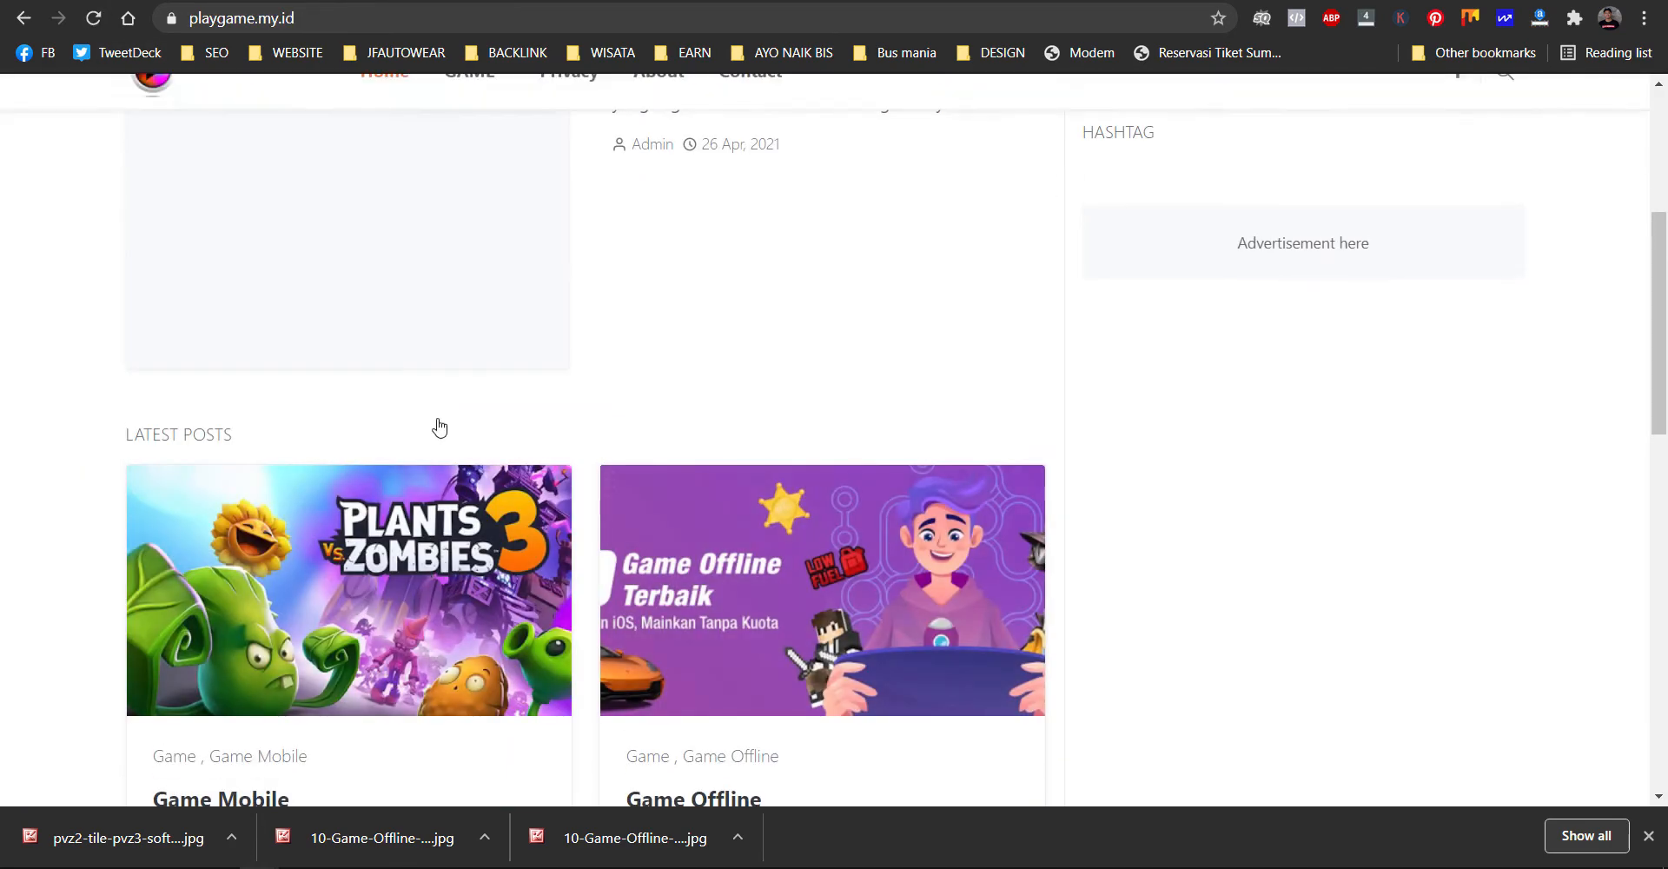
scroll(469, 452, "up", 5)
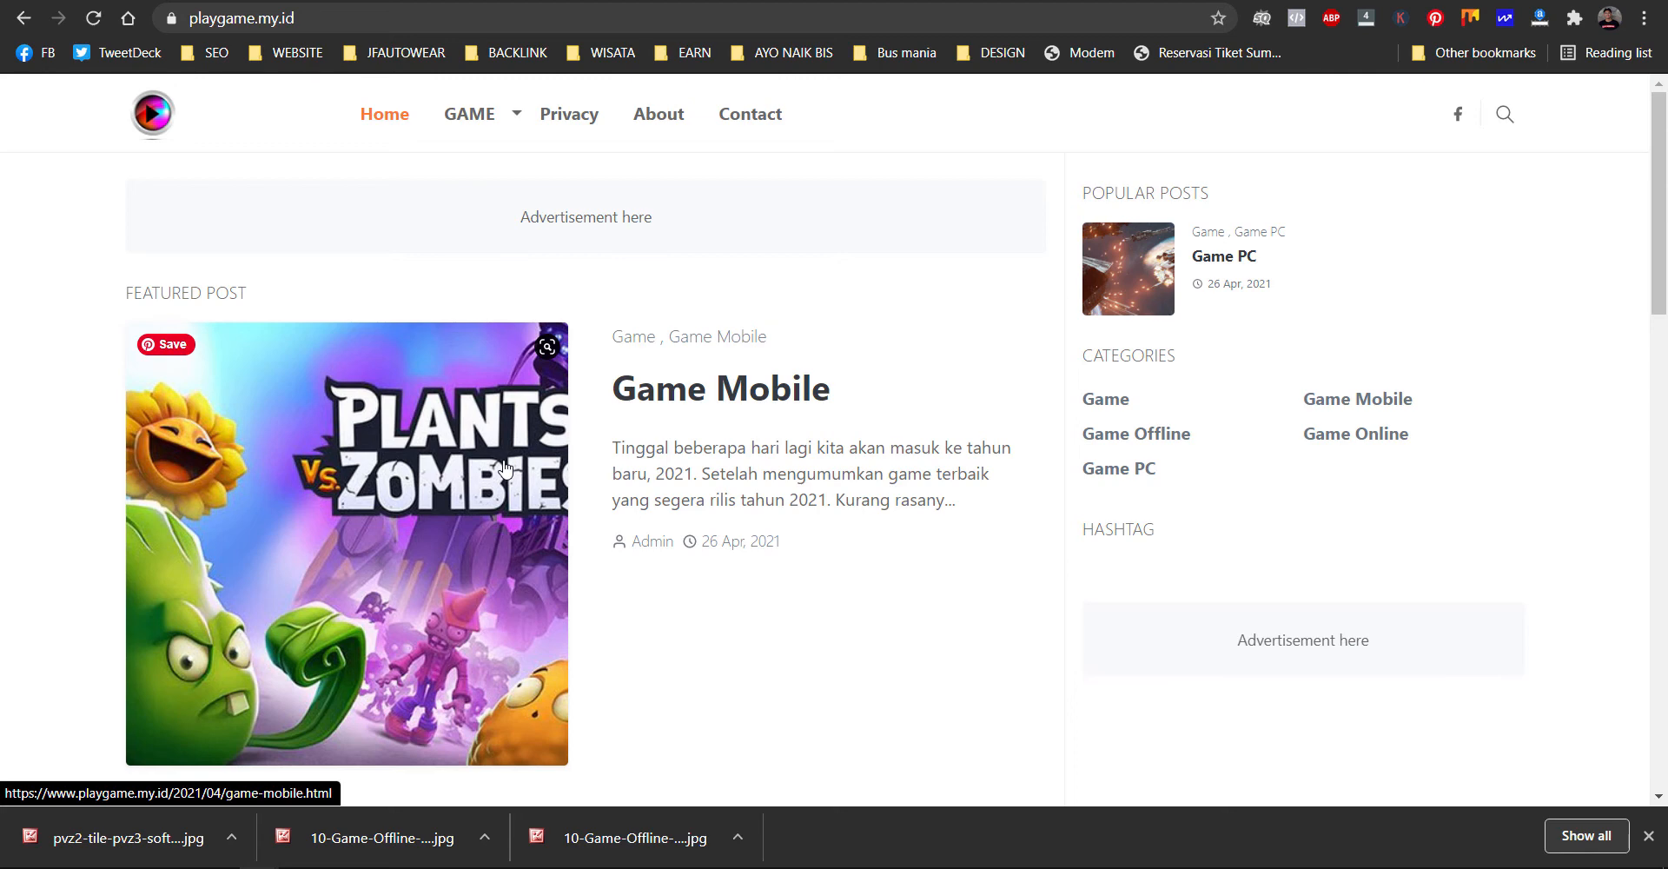
scroll(504, 470, "down", 5)
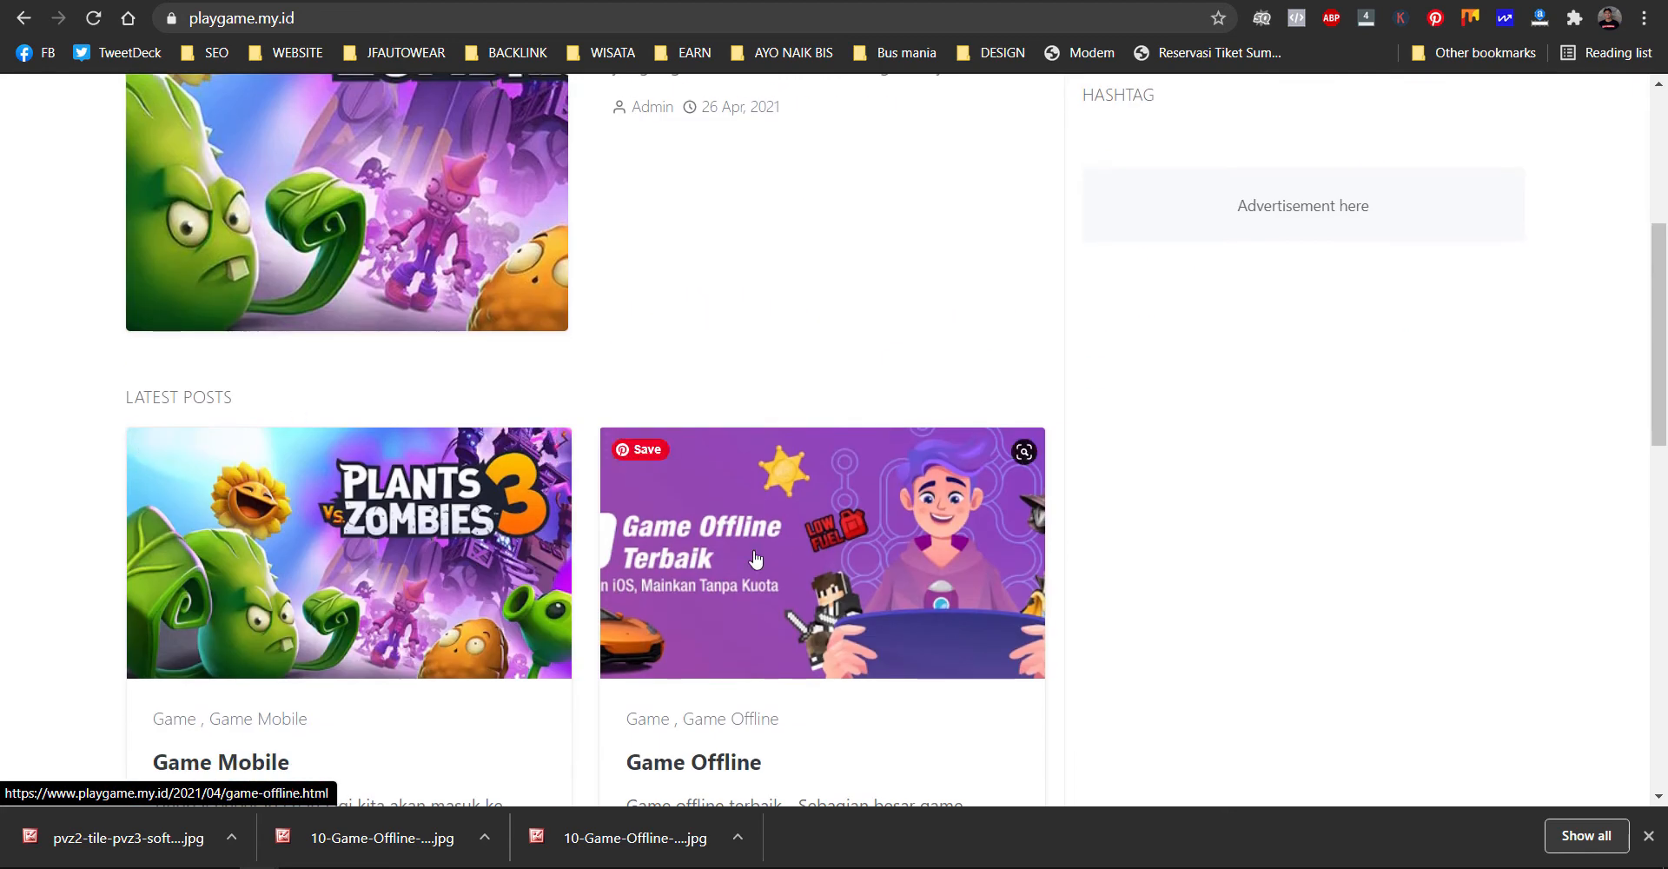
scroll(474, 502, "up", 4)
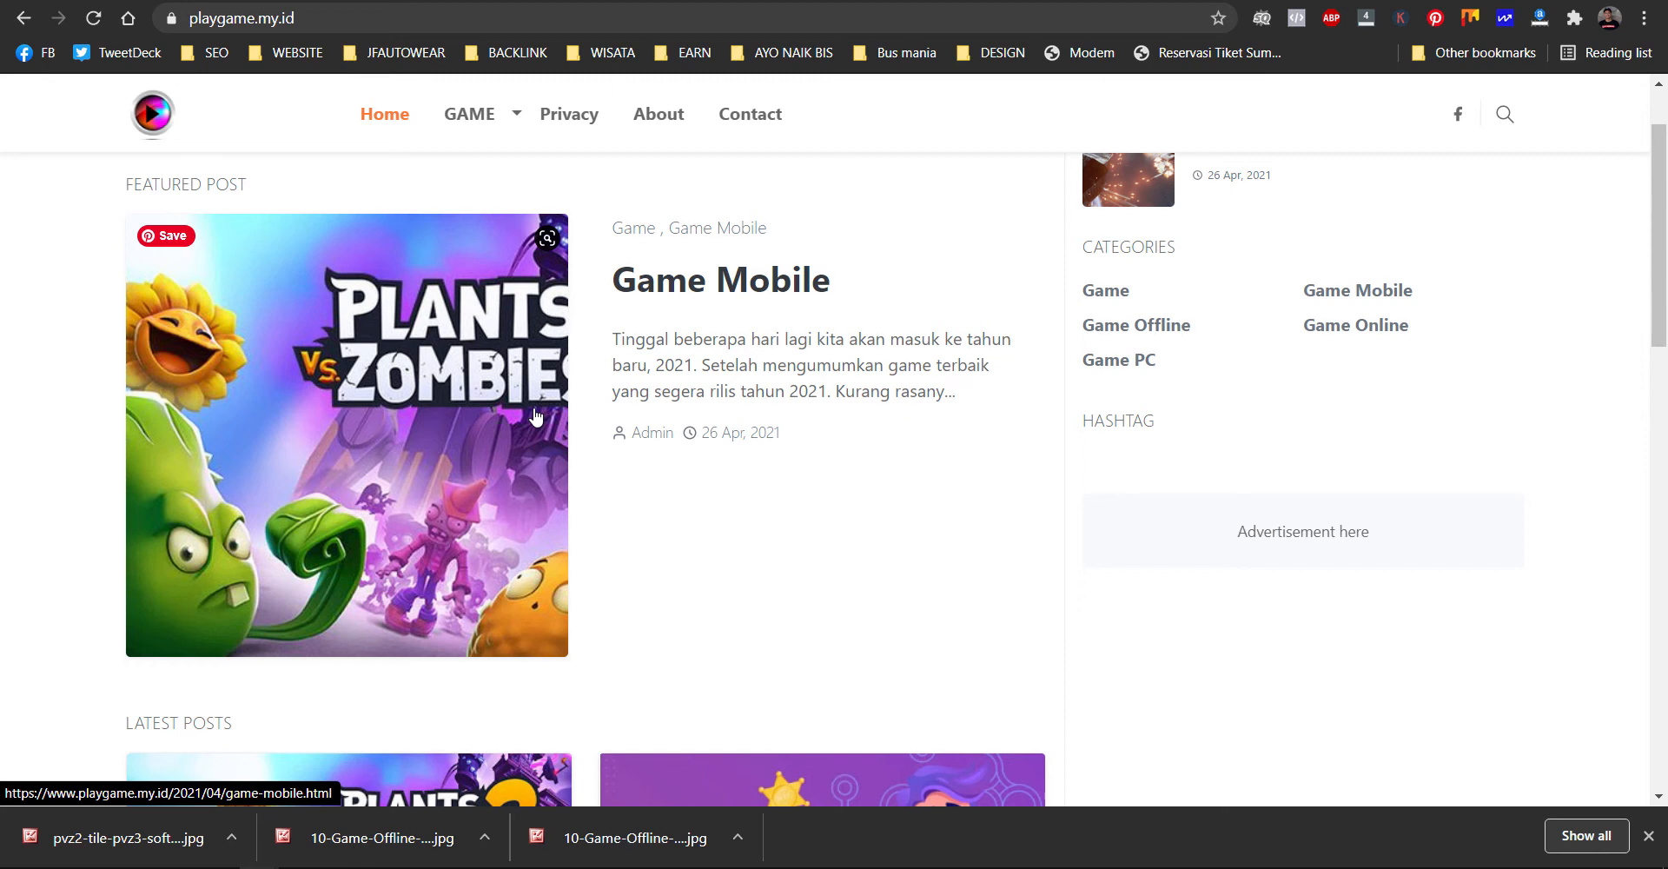
scroll(536, 417, "up", 1)
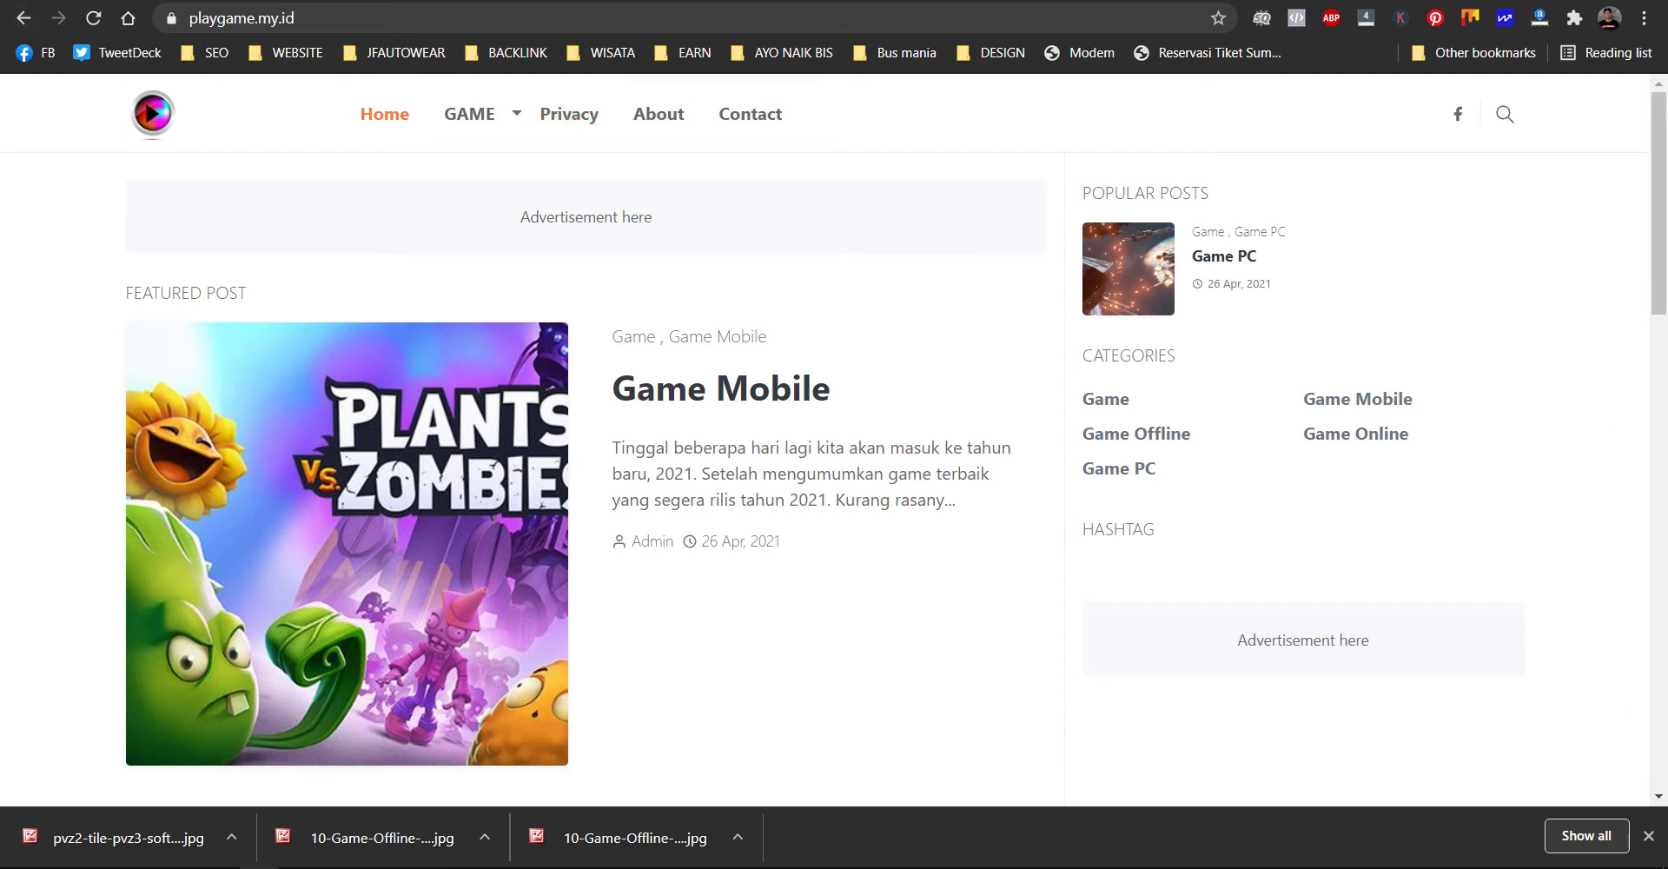
- Dismiss the downloads bar, review the whole home page and reload it
left_click(1648, 832)
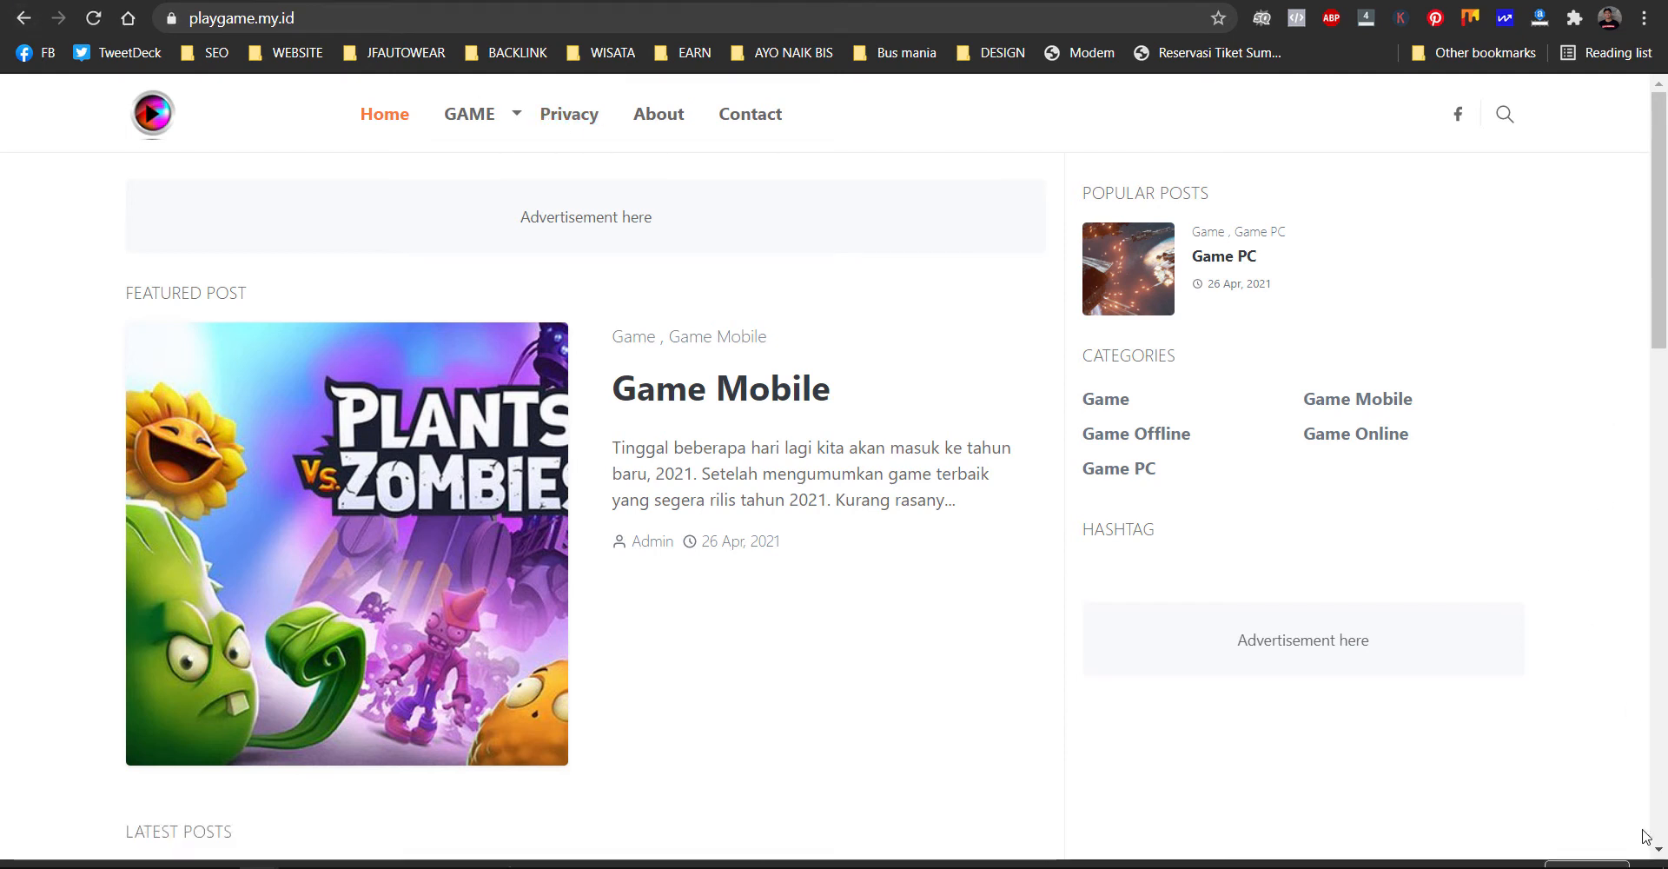
scroll(977, 526, "down", 10)
scroll(980, 526, "up", 10)
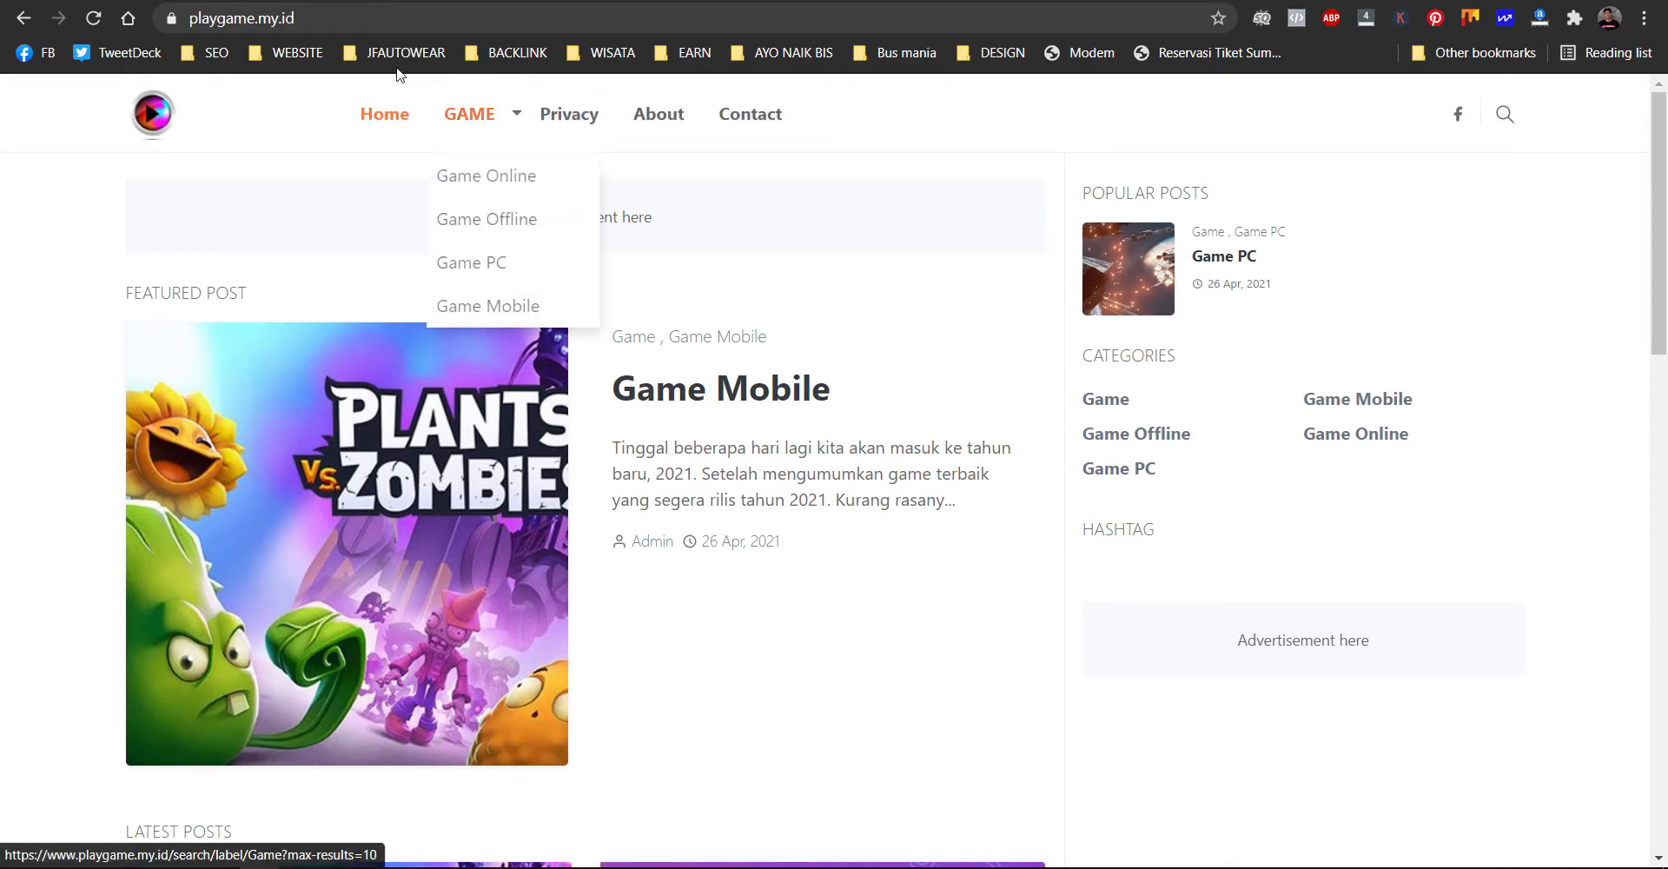
left_click(94, 19)
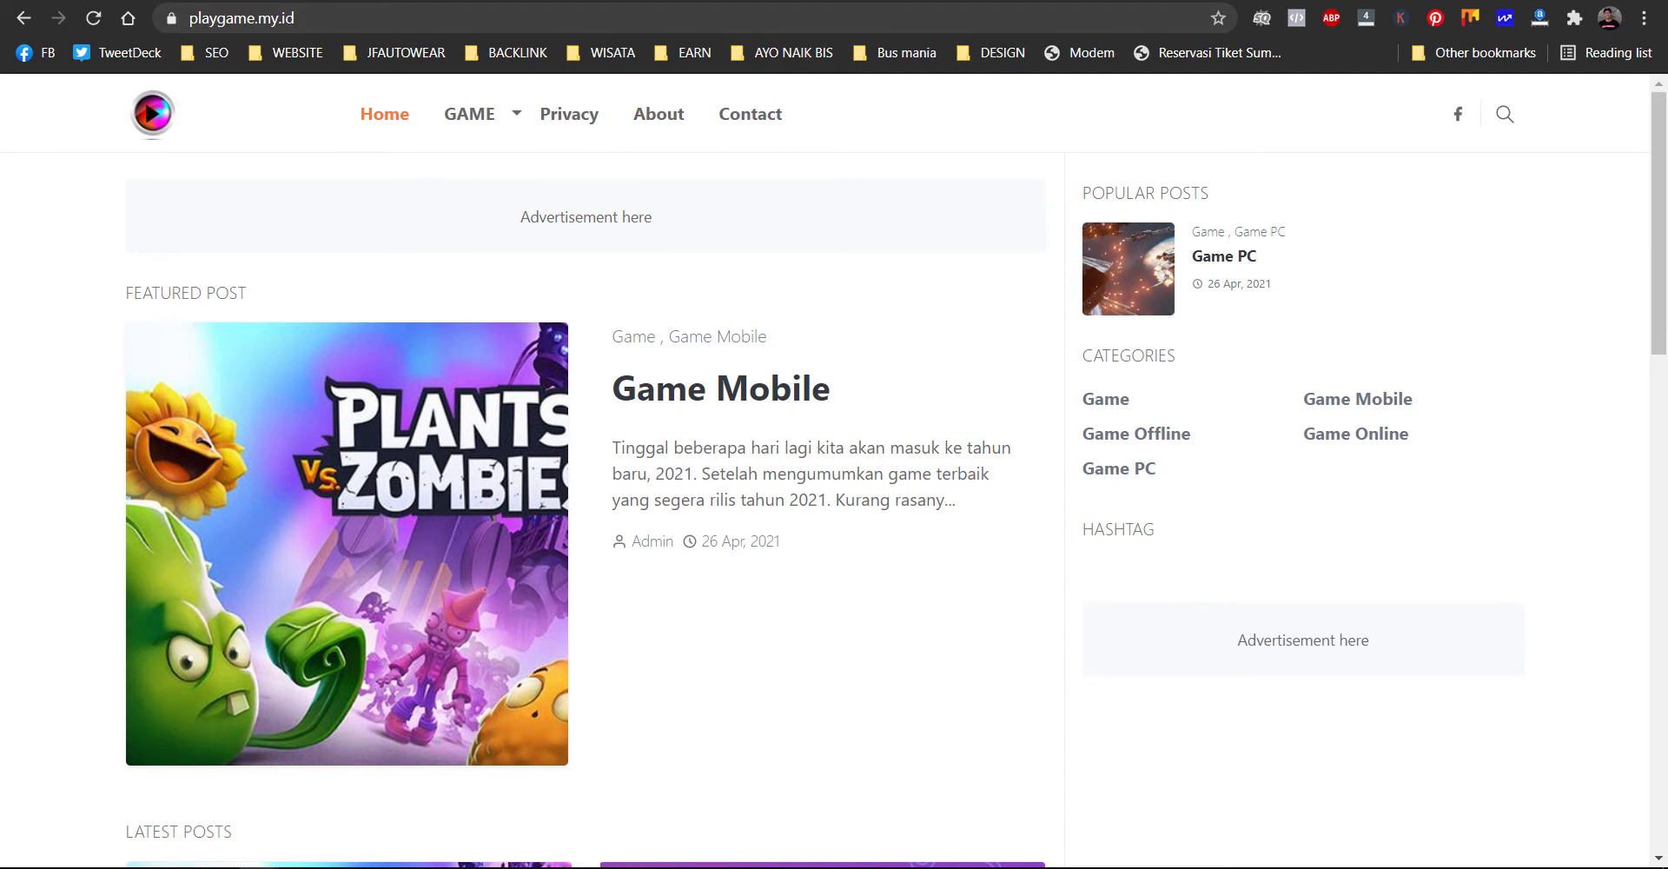
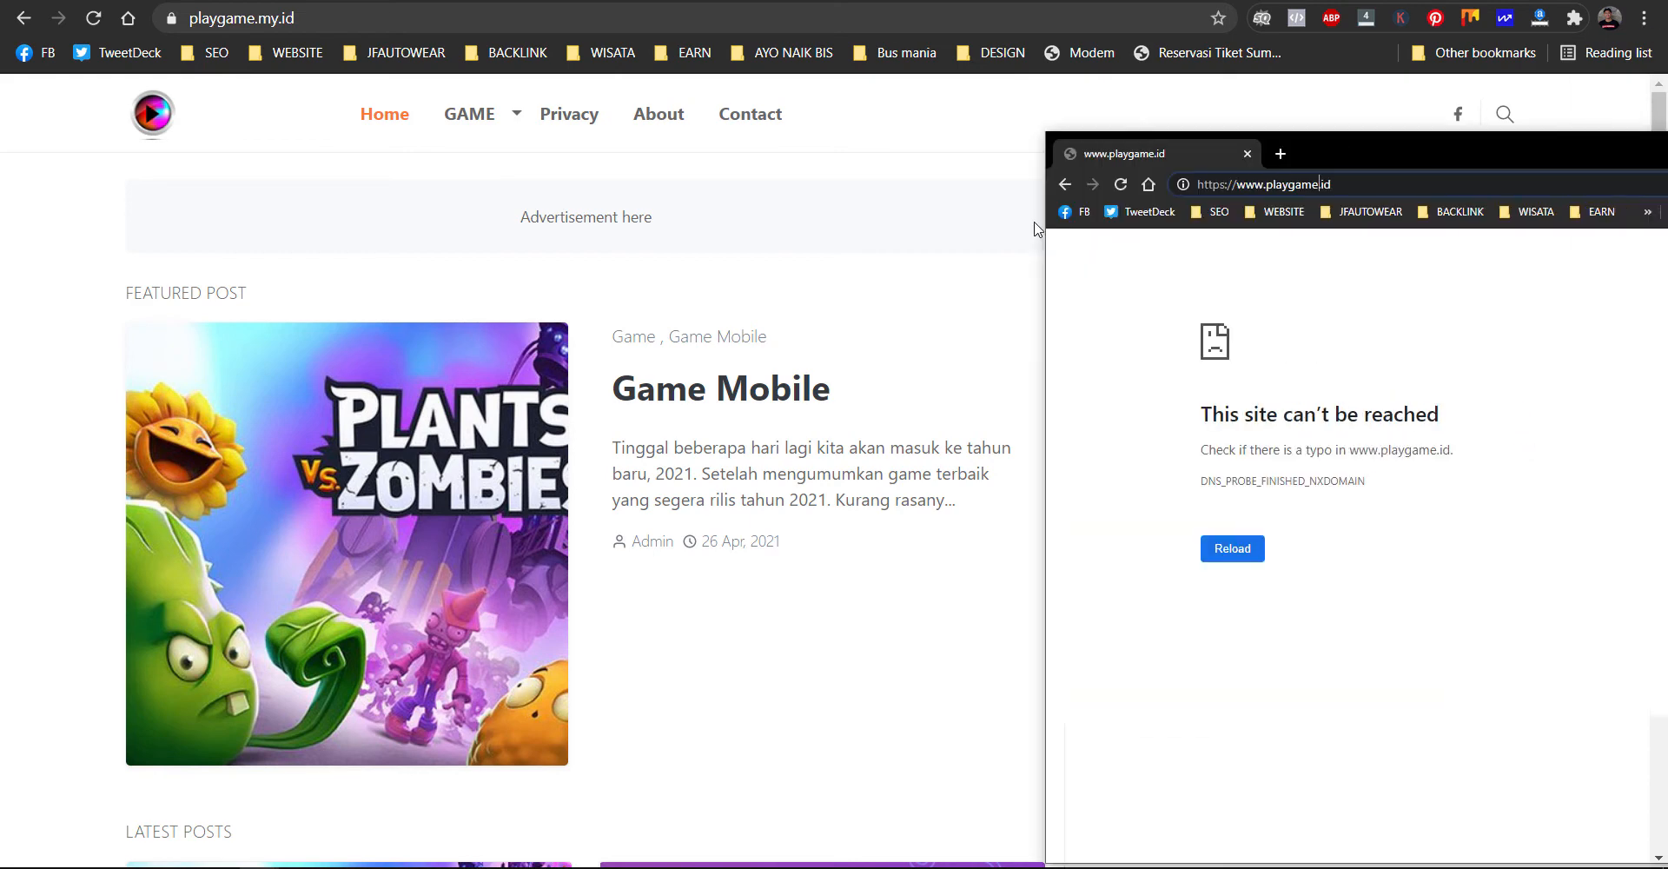
left_click_drag(1301, 146, 646, 163)
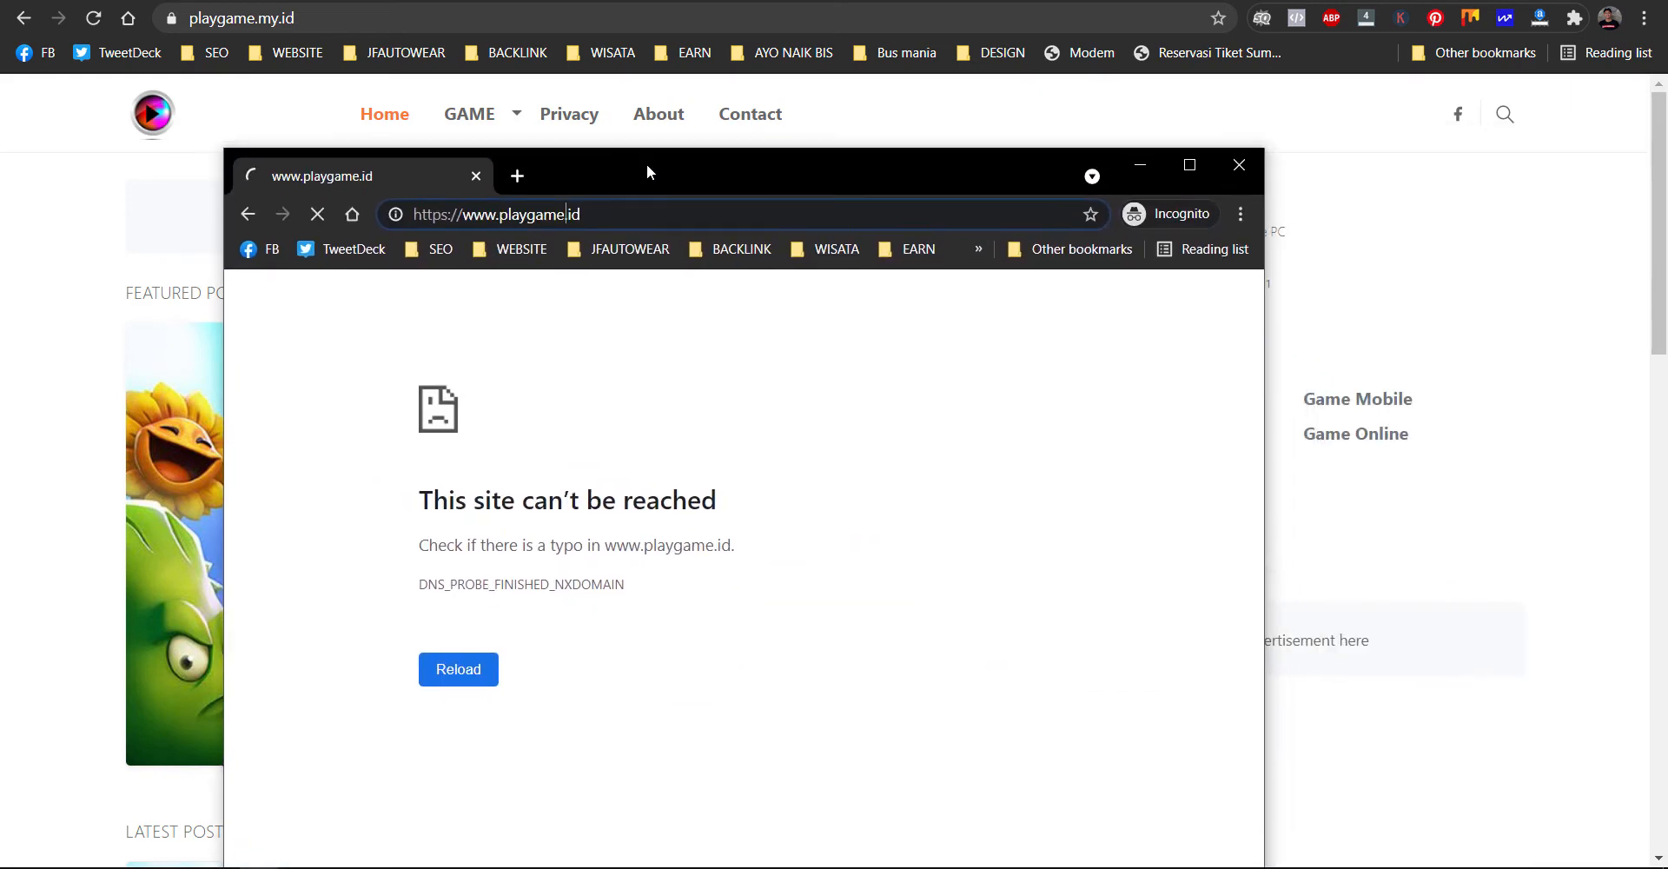
left_click(567, 213)
type("my.")
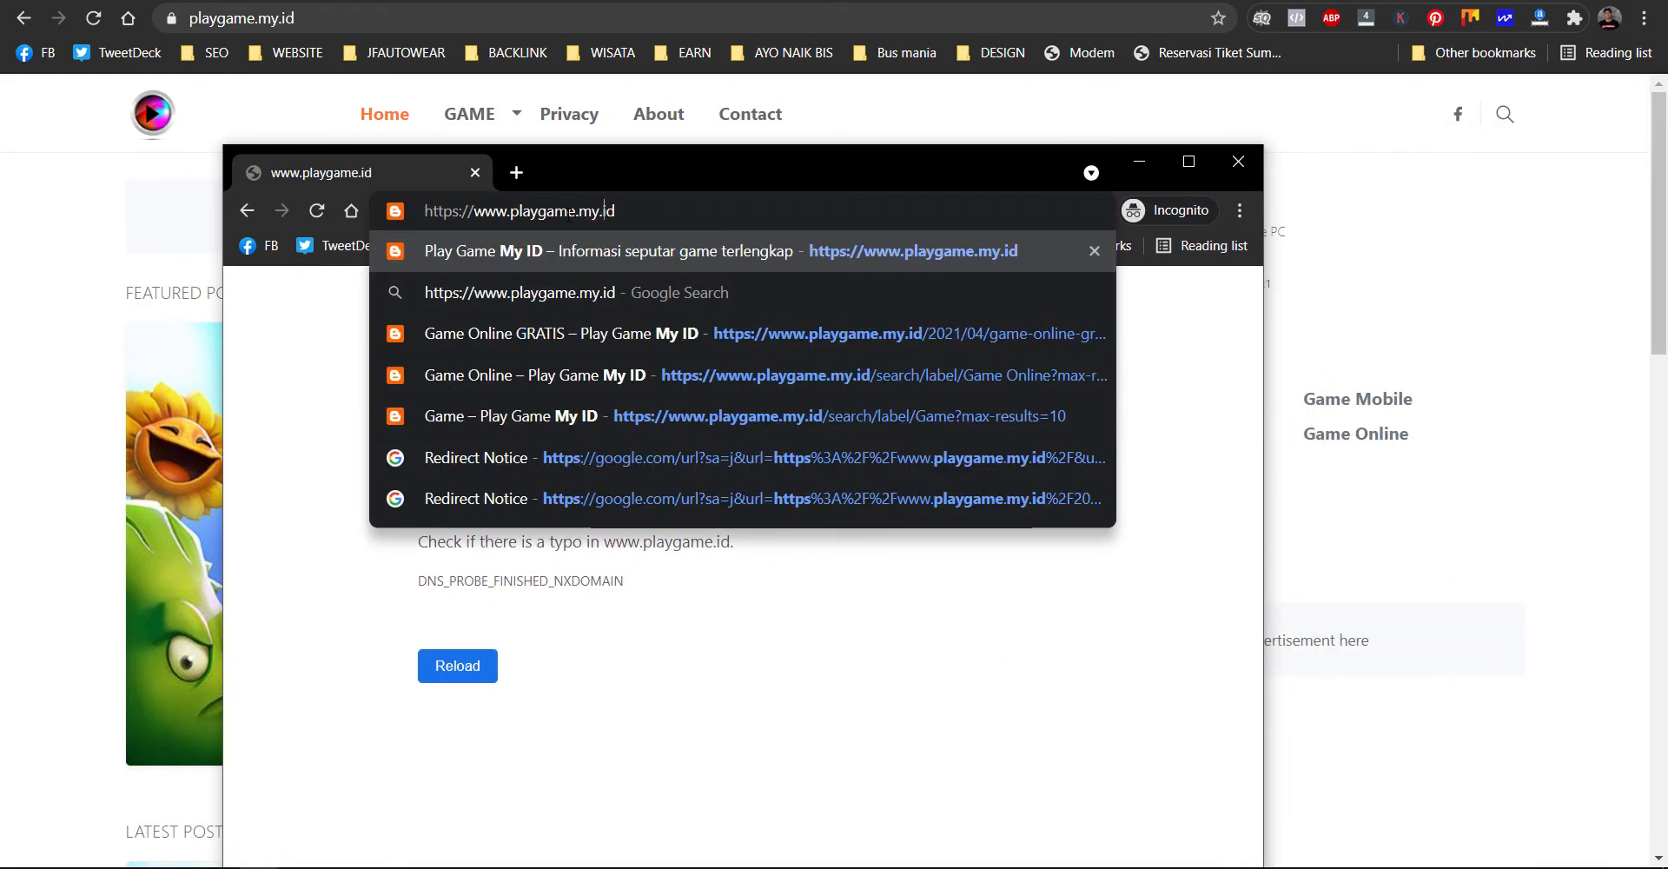
key("Return")
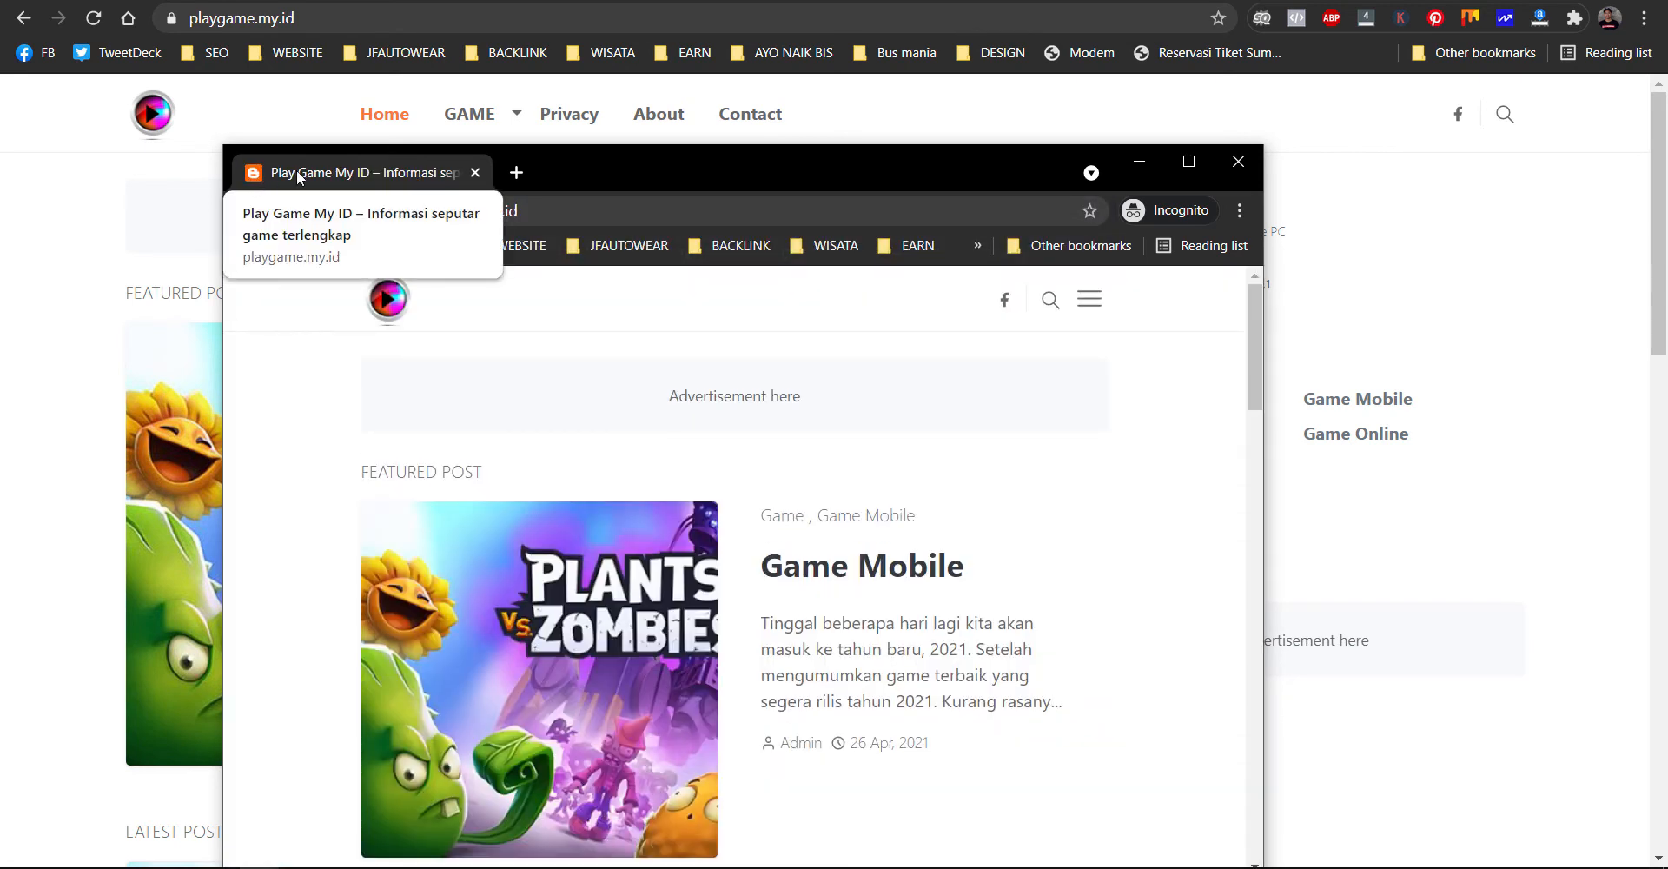
left_click_drag(584, 164, 753, 102)
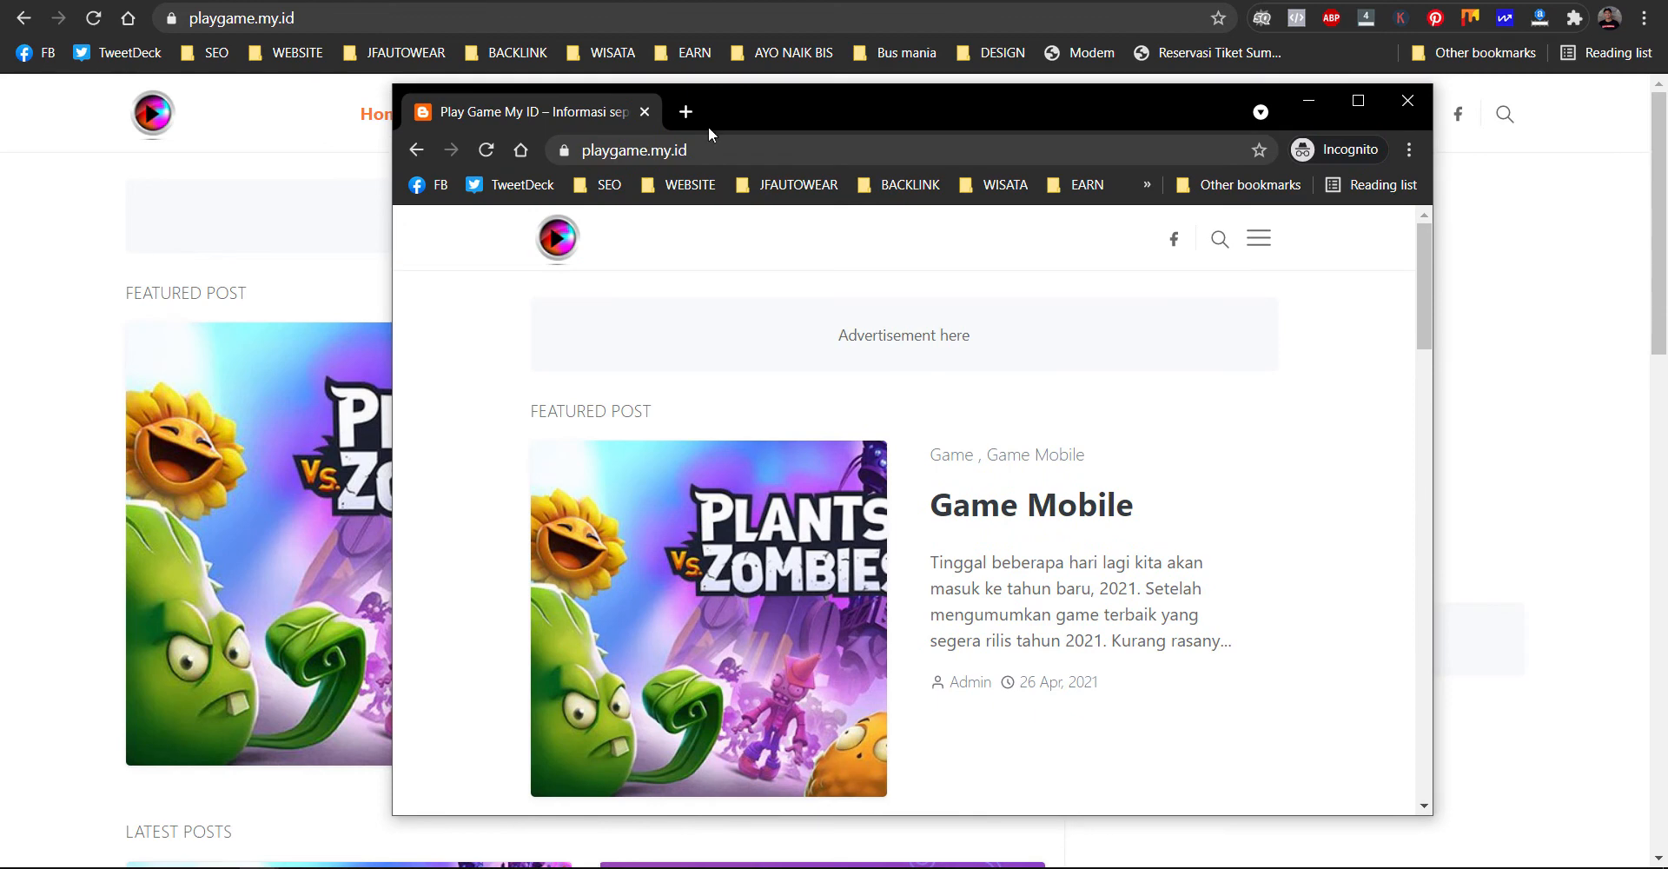
left_click_drag(1433, 612, 1644, 609)
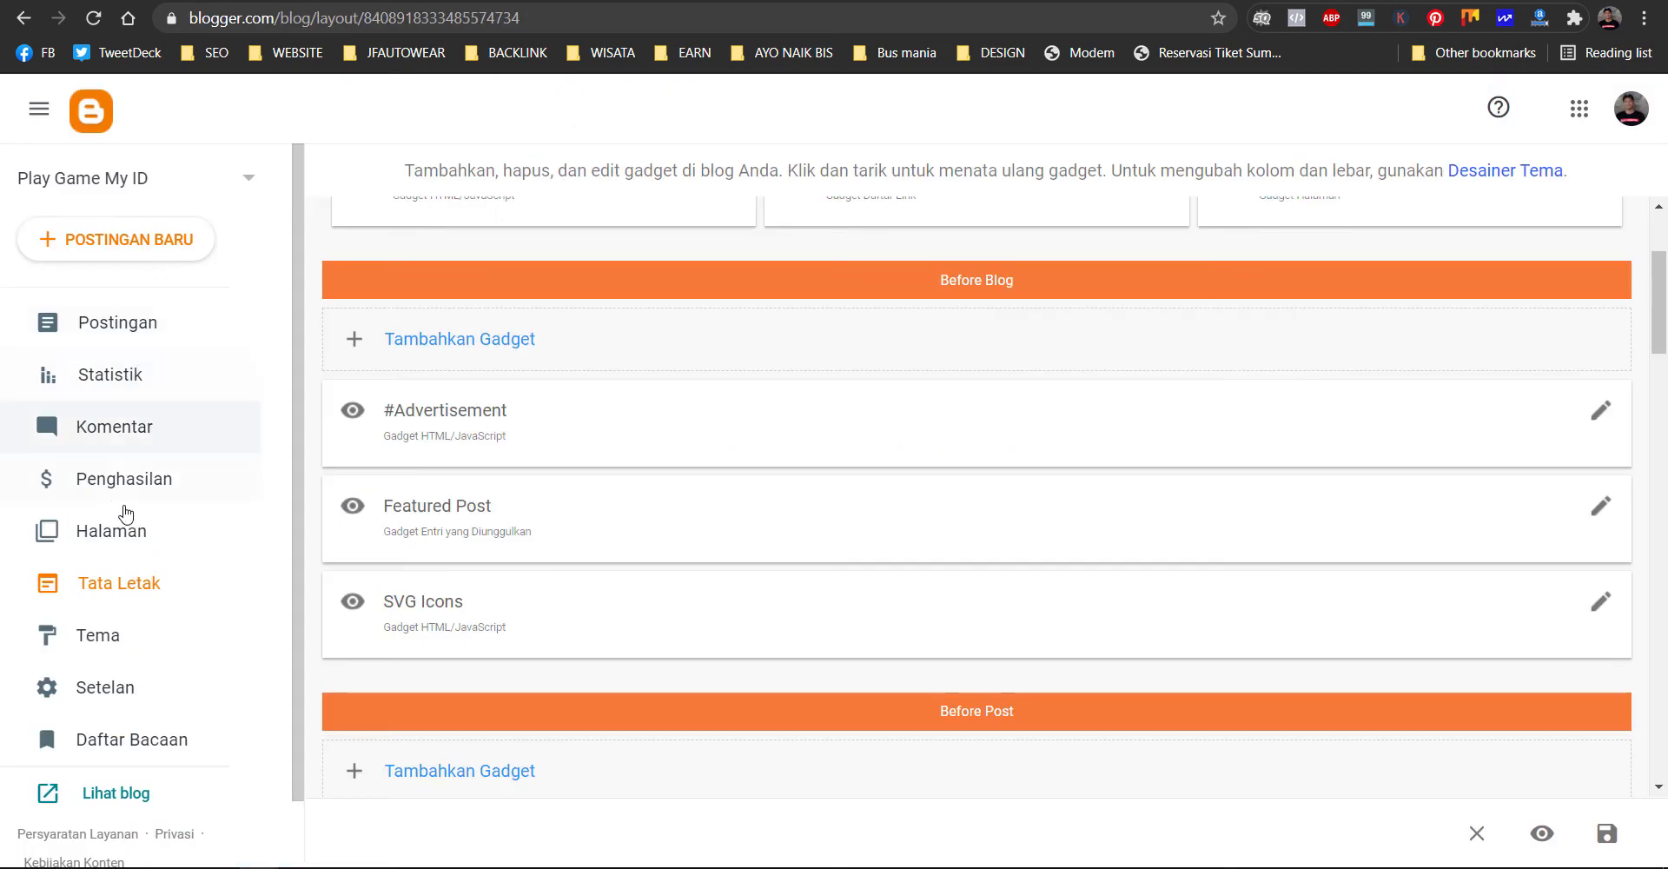
- Upload LOGO PLAY GAME.png as the favicon from the blog settings and save it
left_click(129, 686)
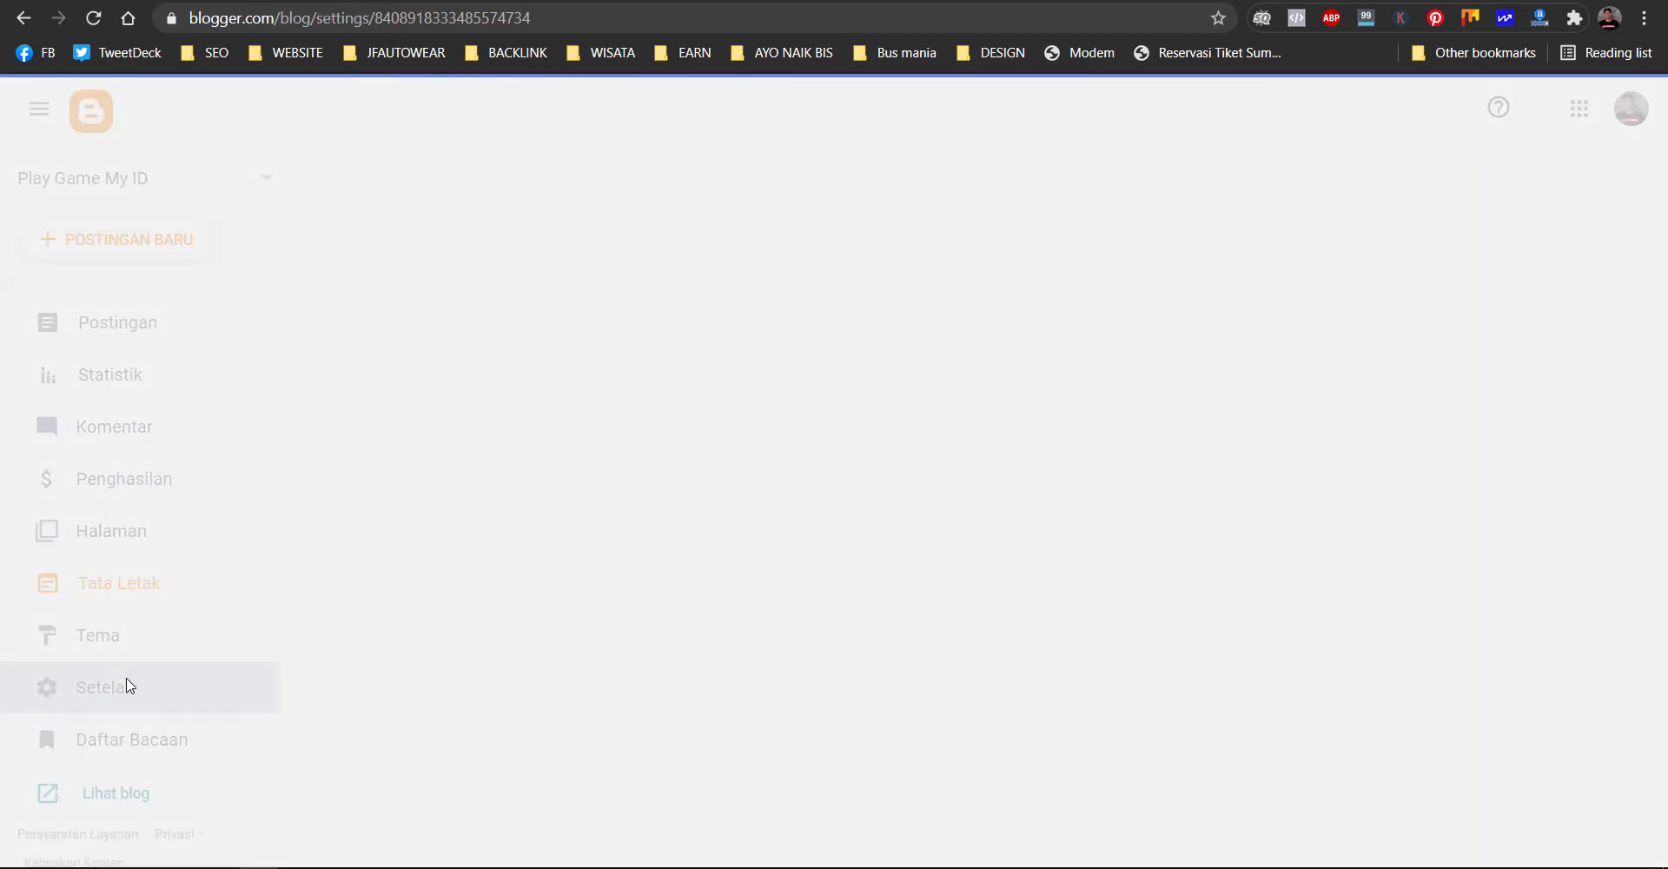
scroll(426, 483, "down", 3)
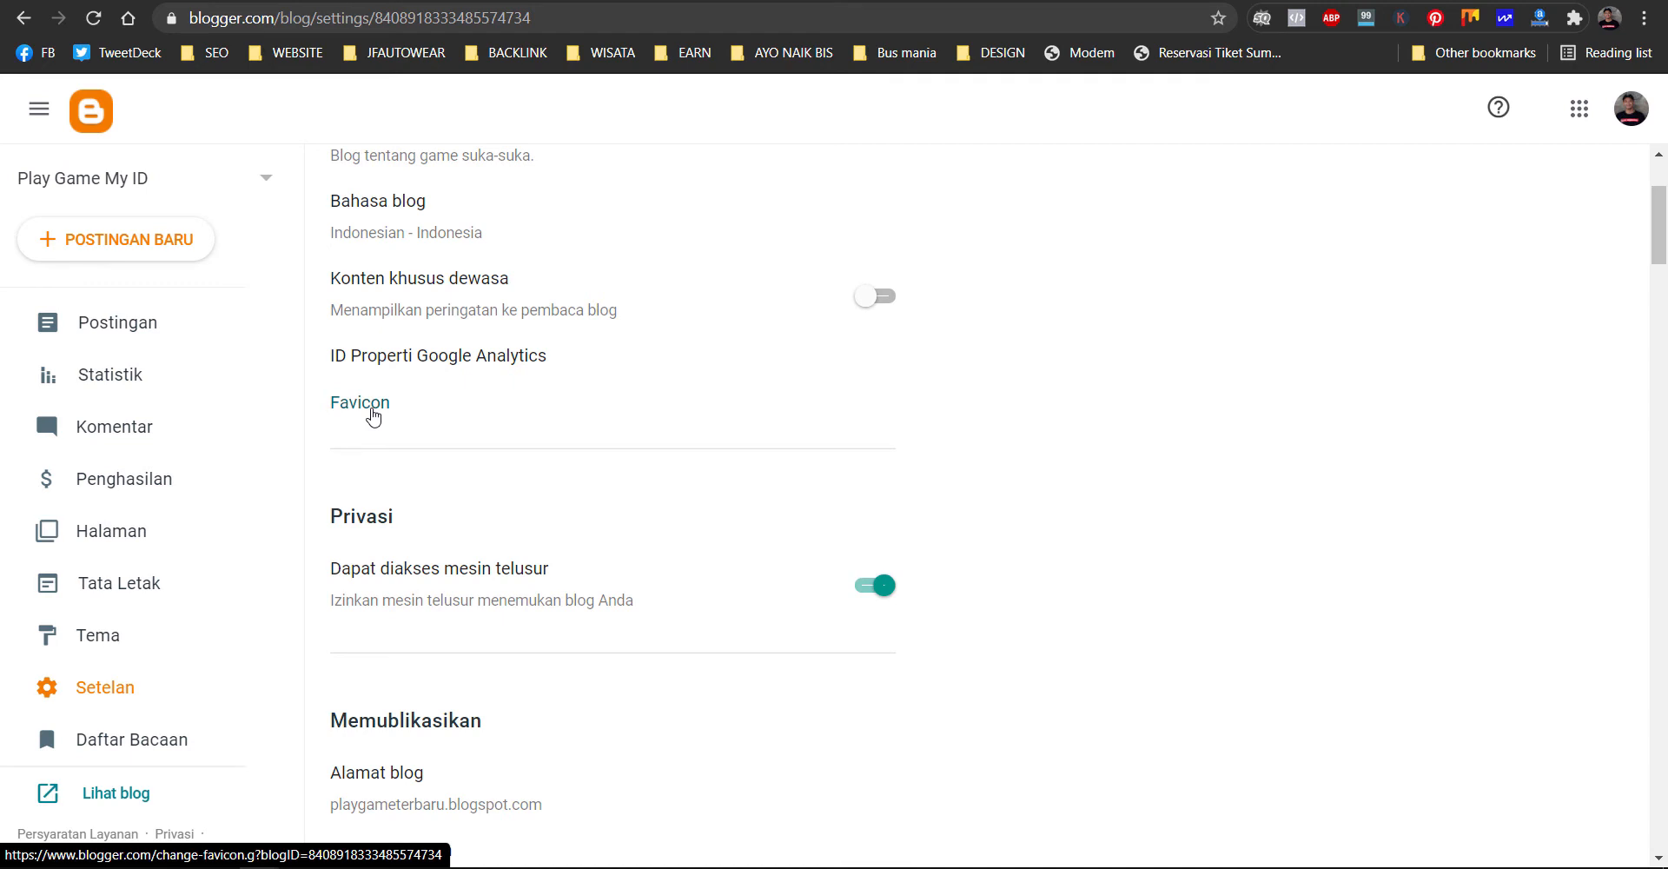
left_click(374, 416)
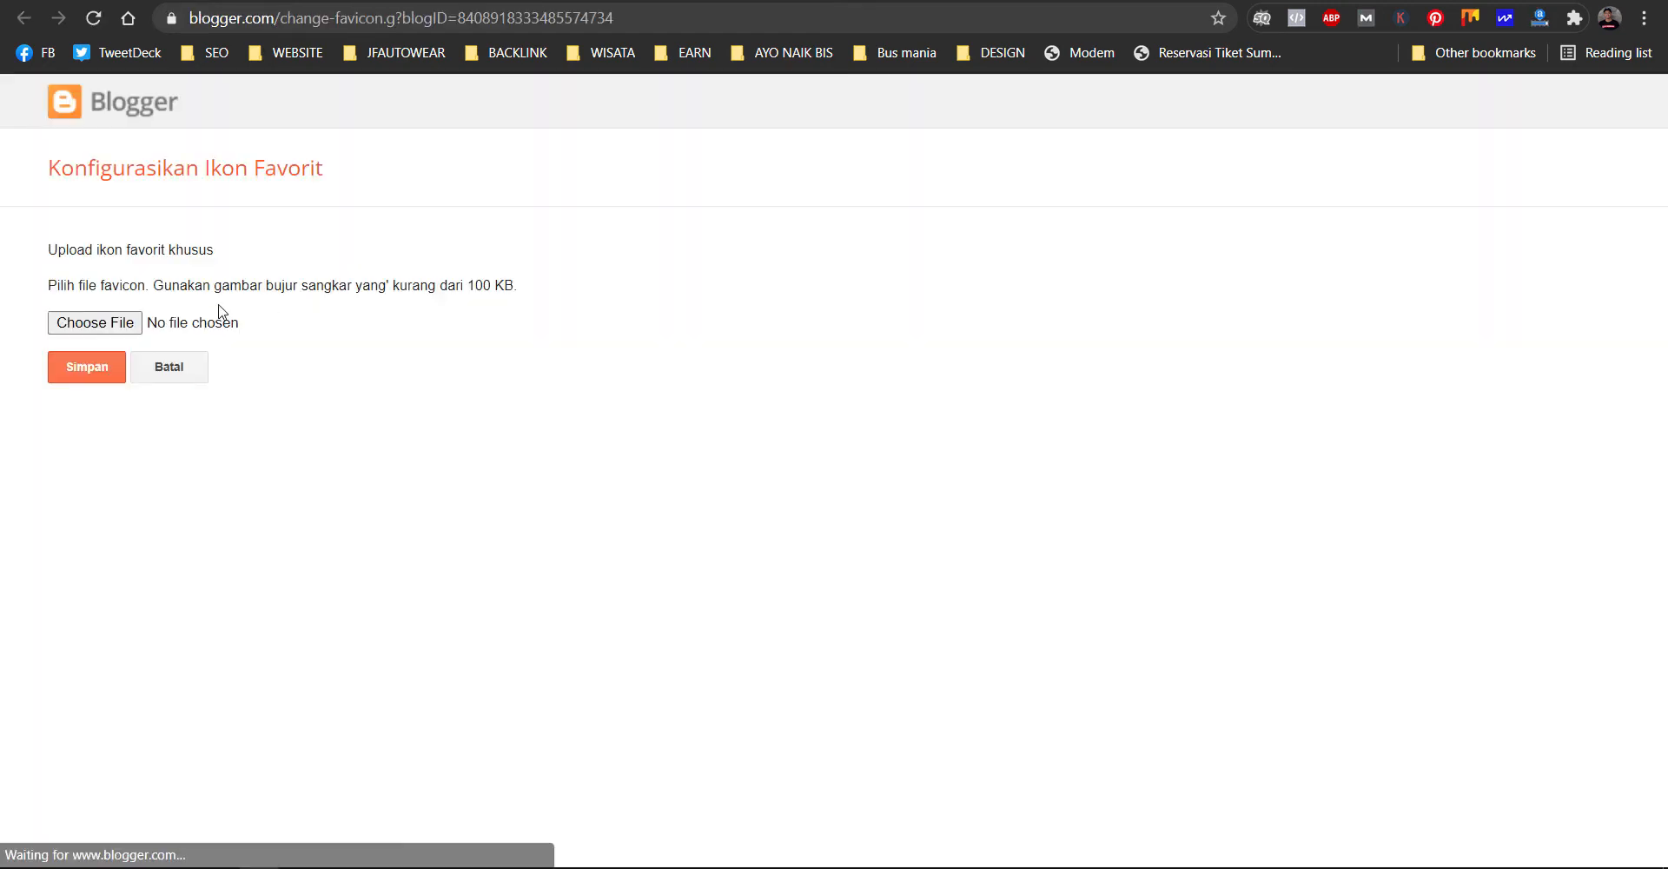
left_click(96, 327)
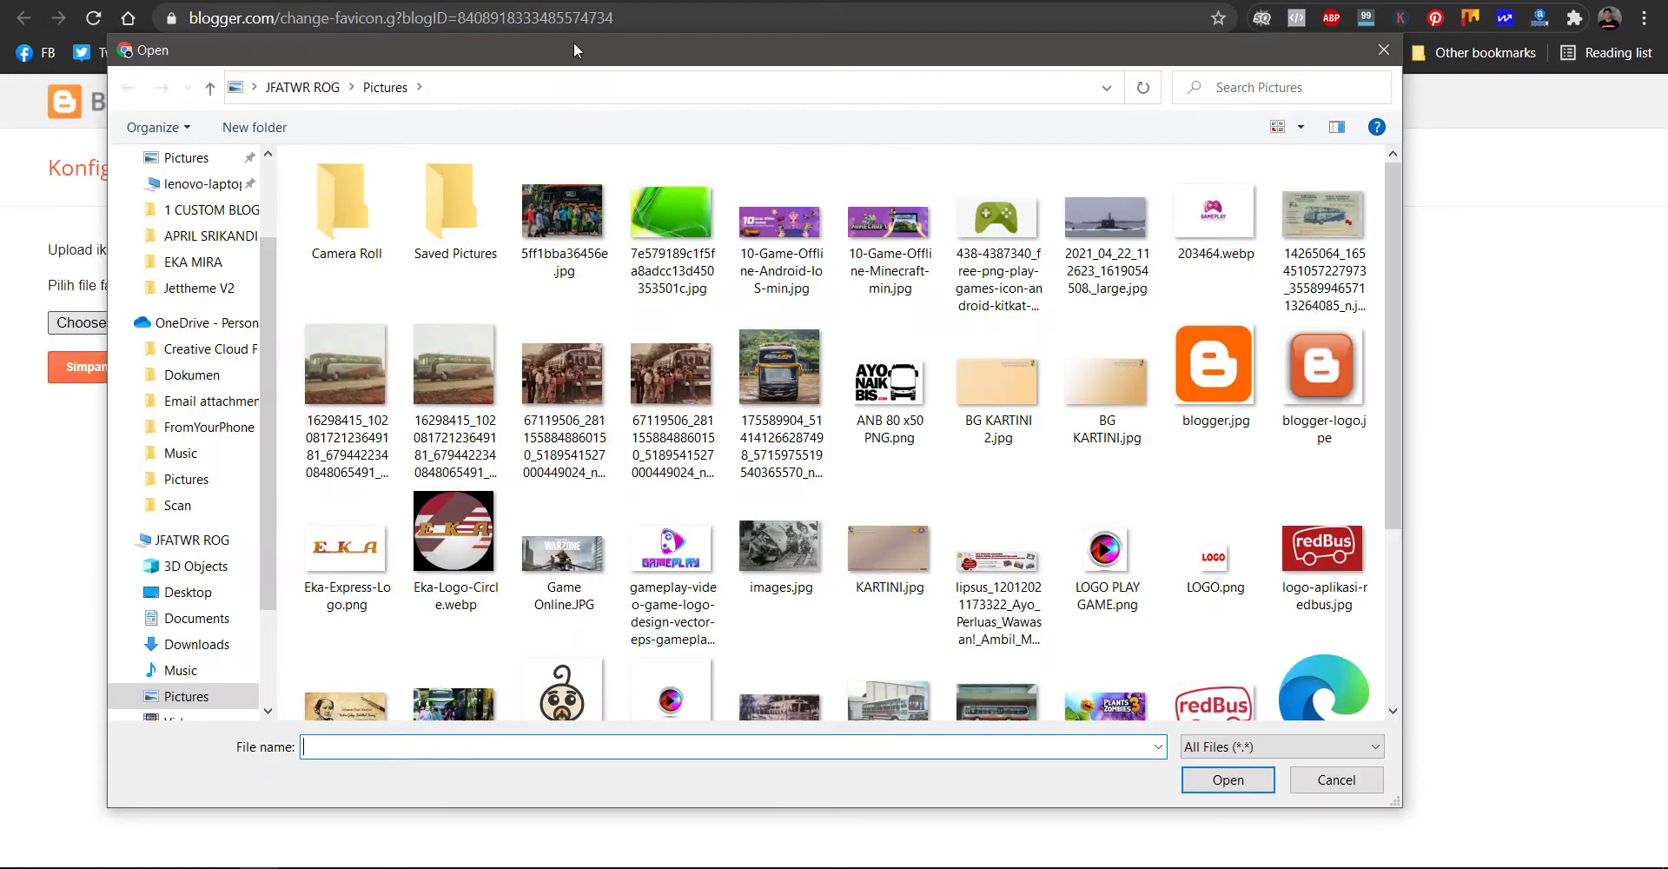
left_click(1108, 556)
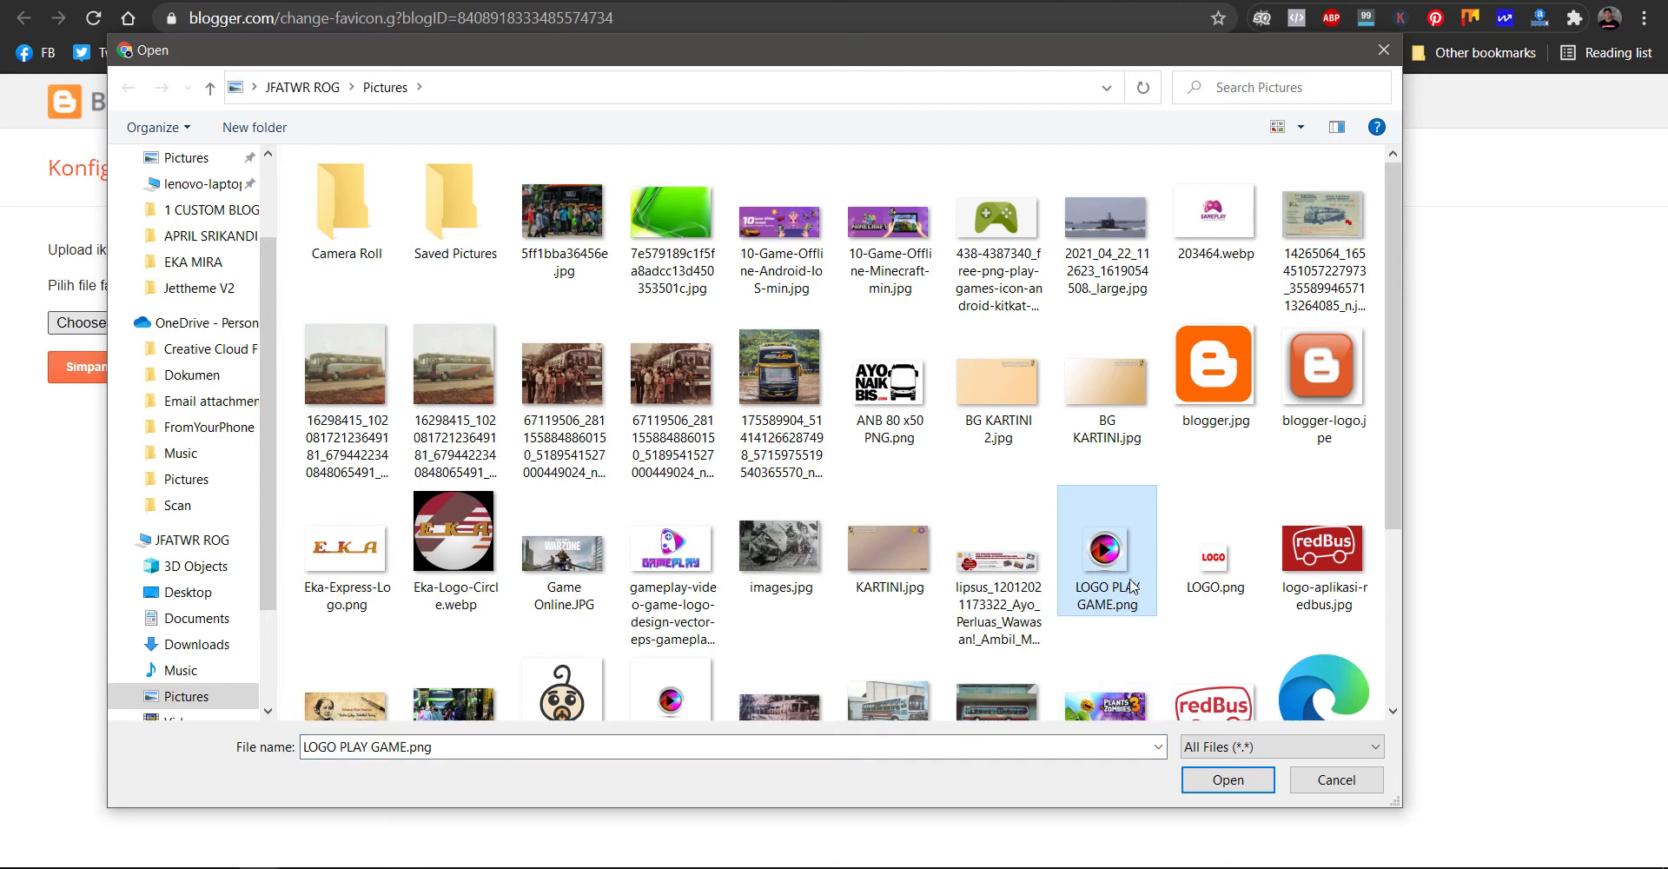
left_click(1221, 780)
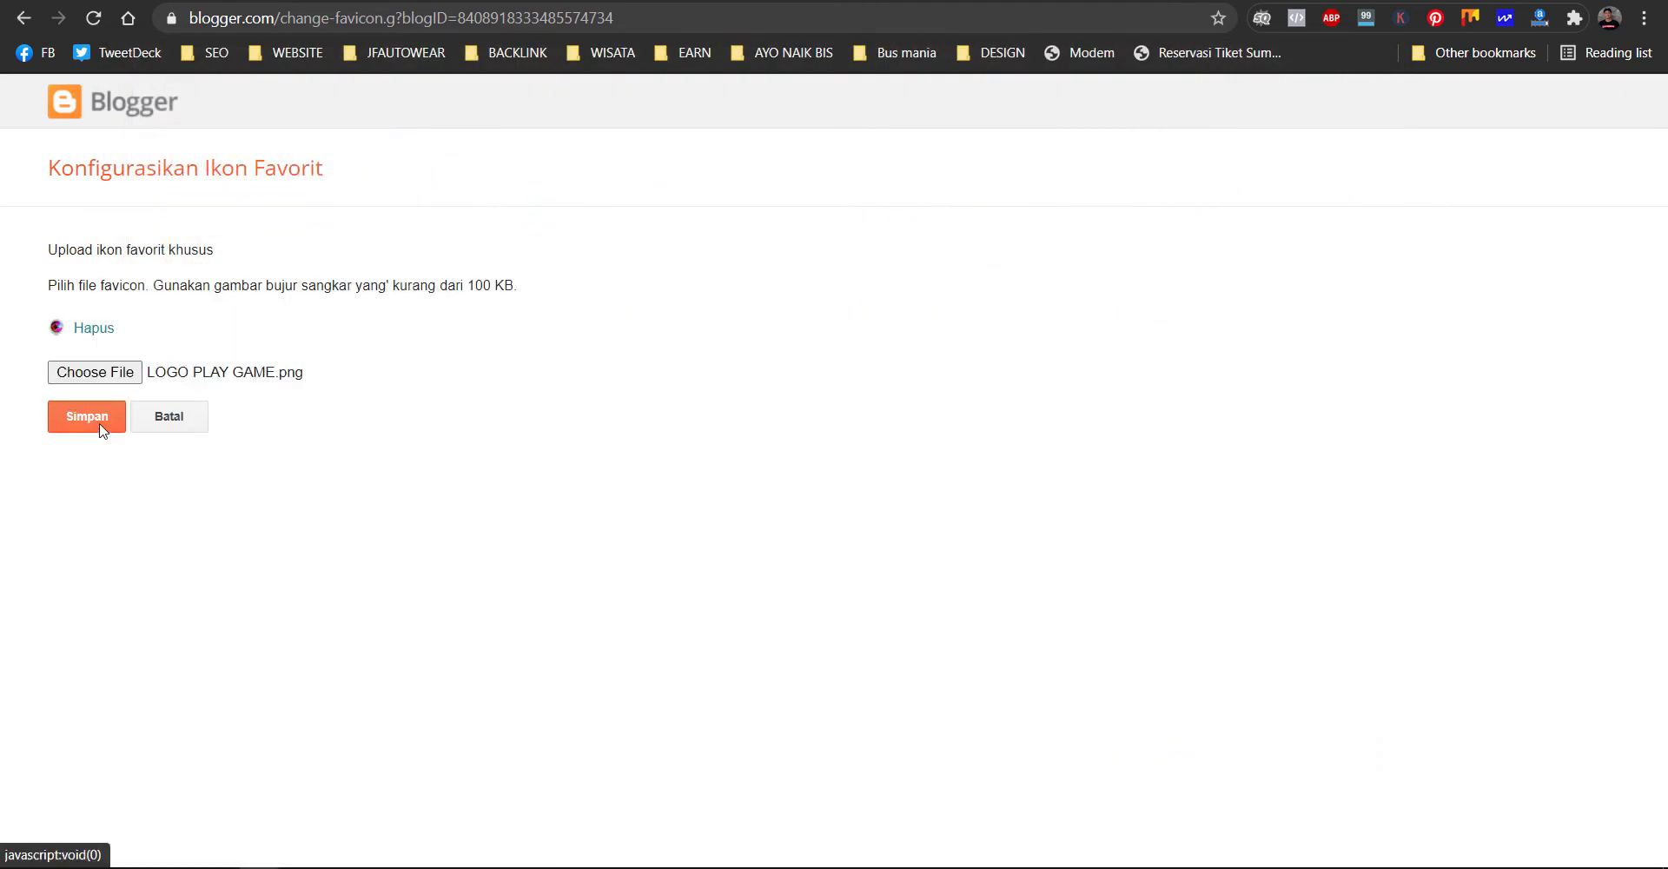
left_click(97, 423)
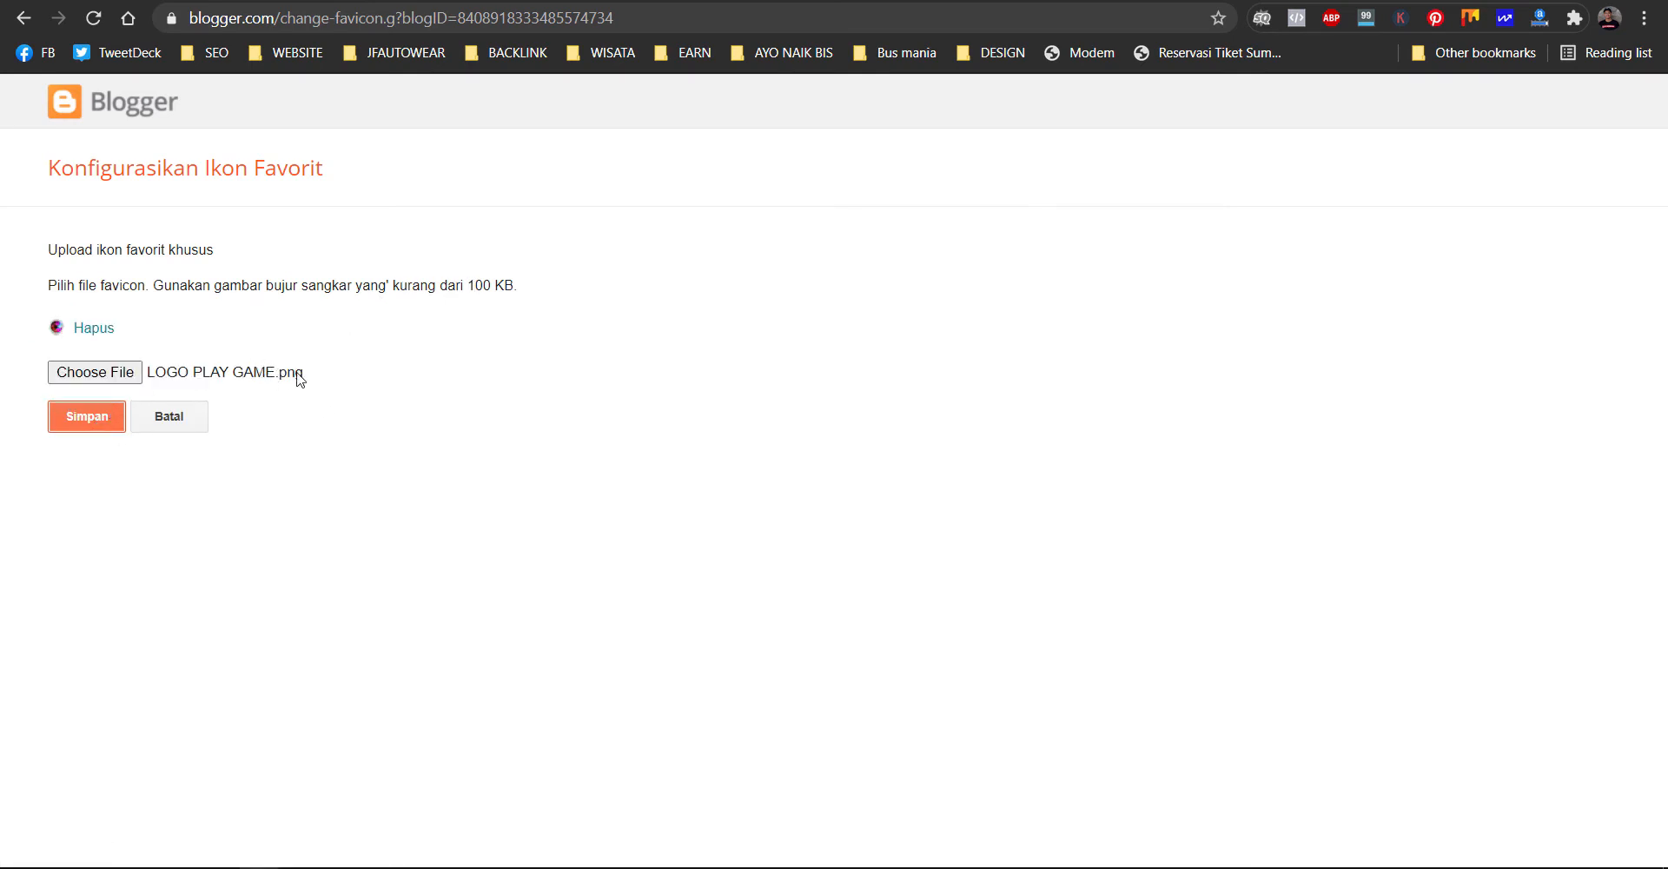
left_click(95, 372)
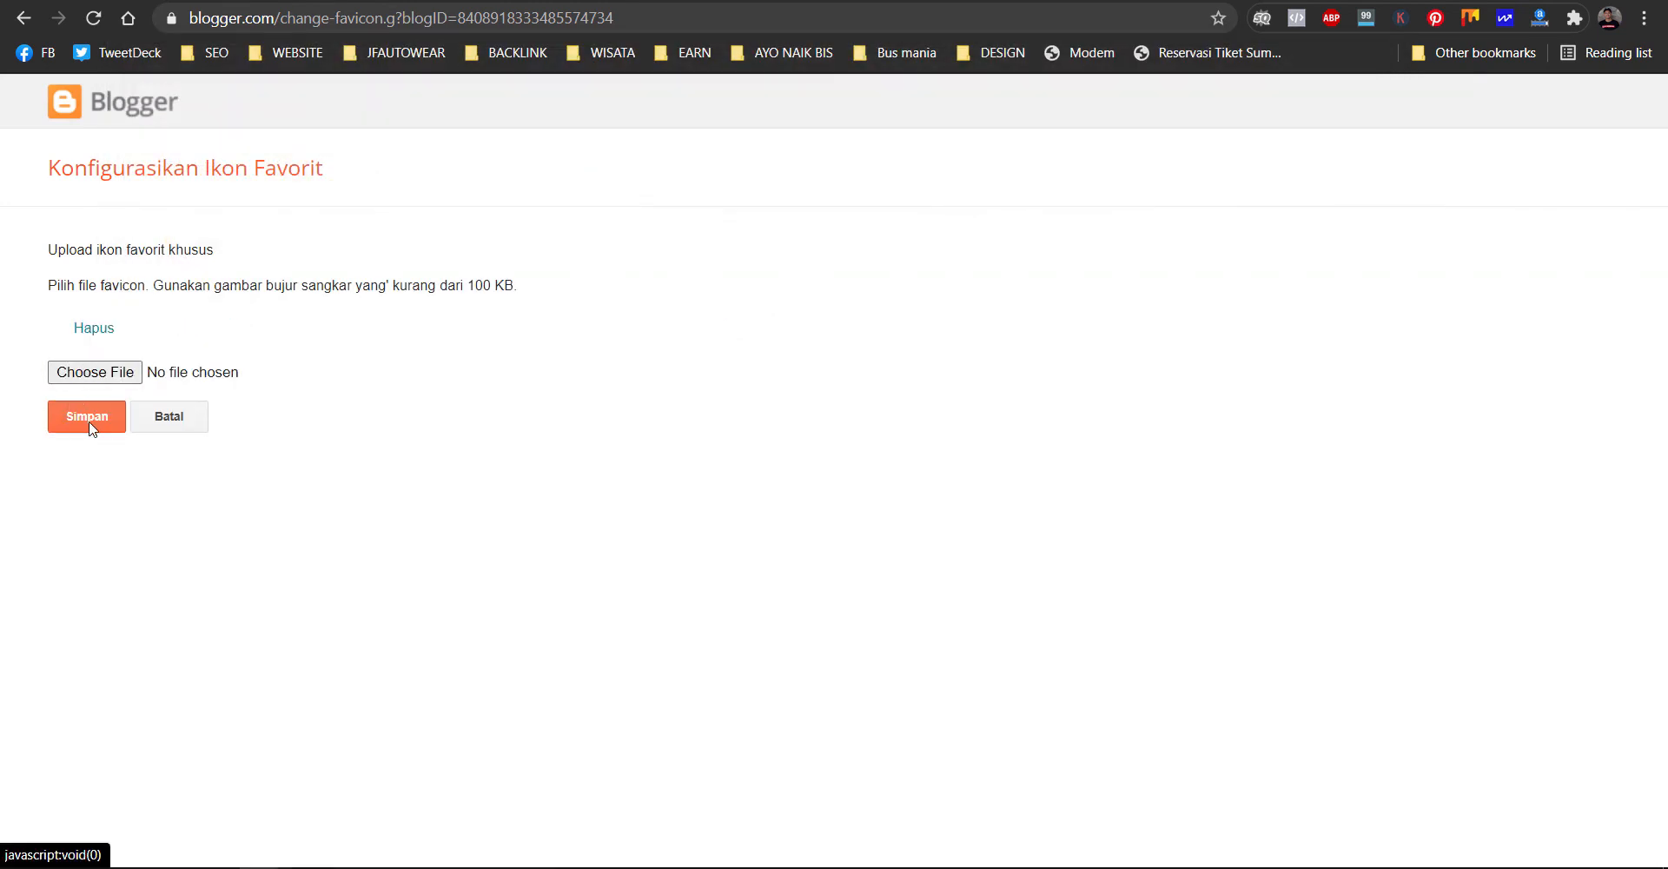
left_click(89, 424)
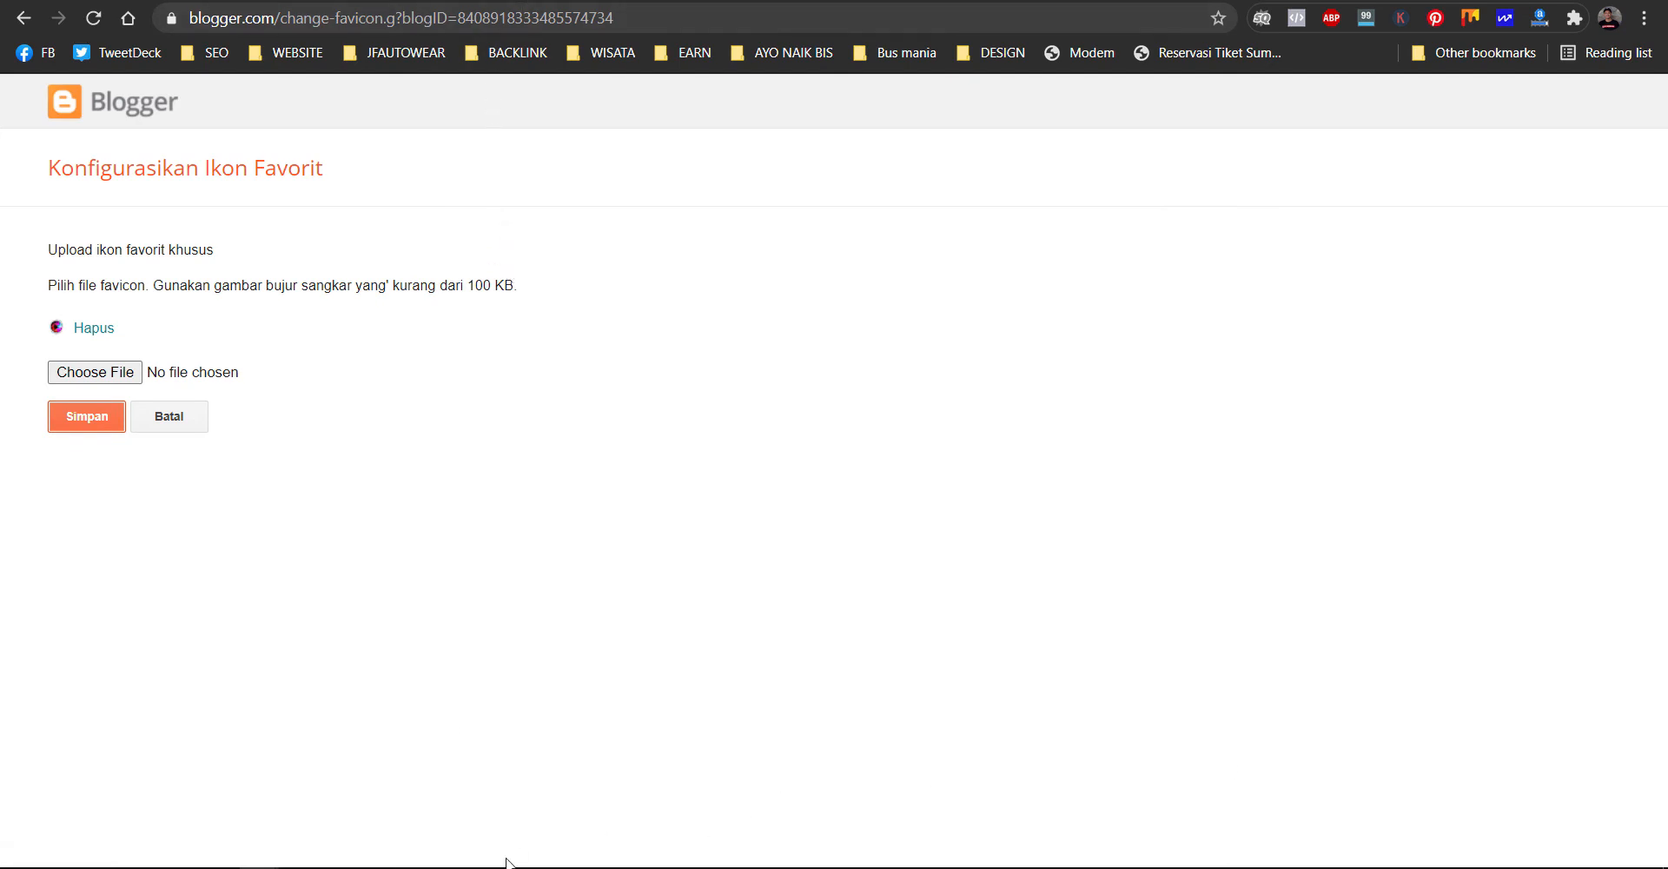
- Reload playgame.my.id in the Incognito window and check the icon on its tab
left_click(350, 808)
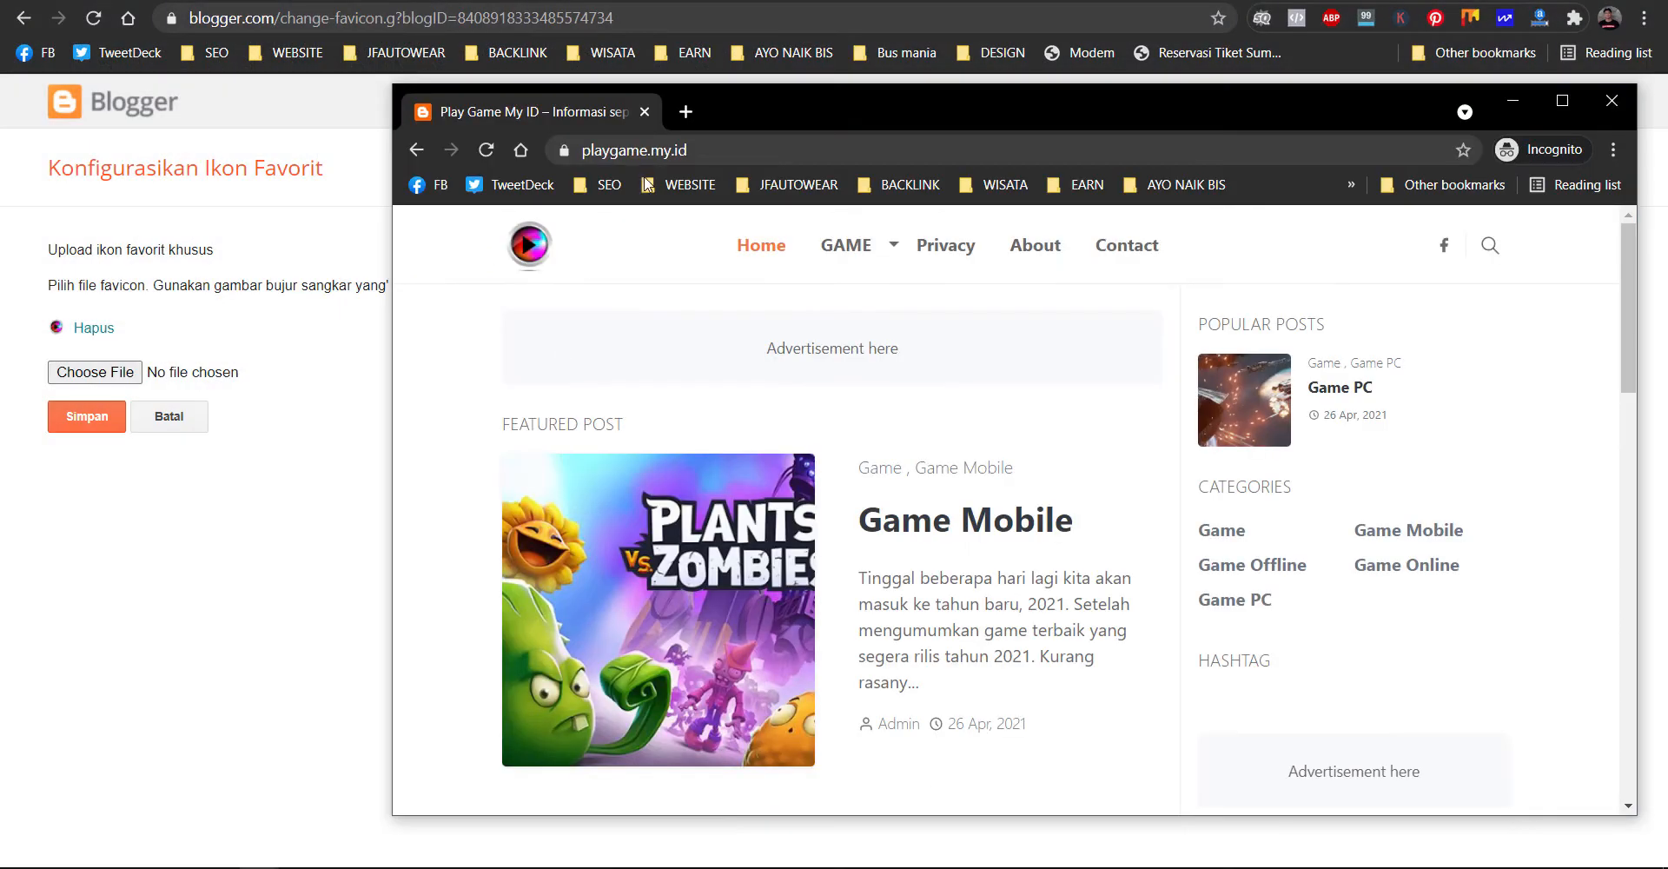
left_click_drag(853, 107, 656, 139)
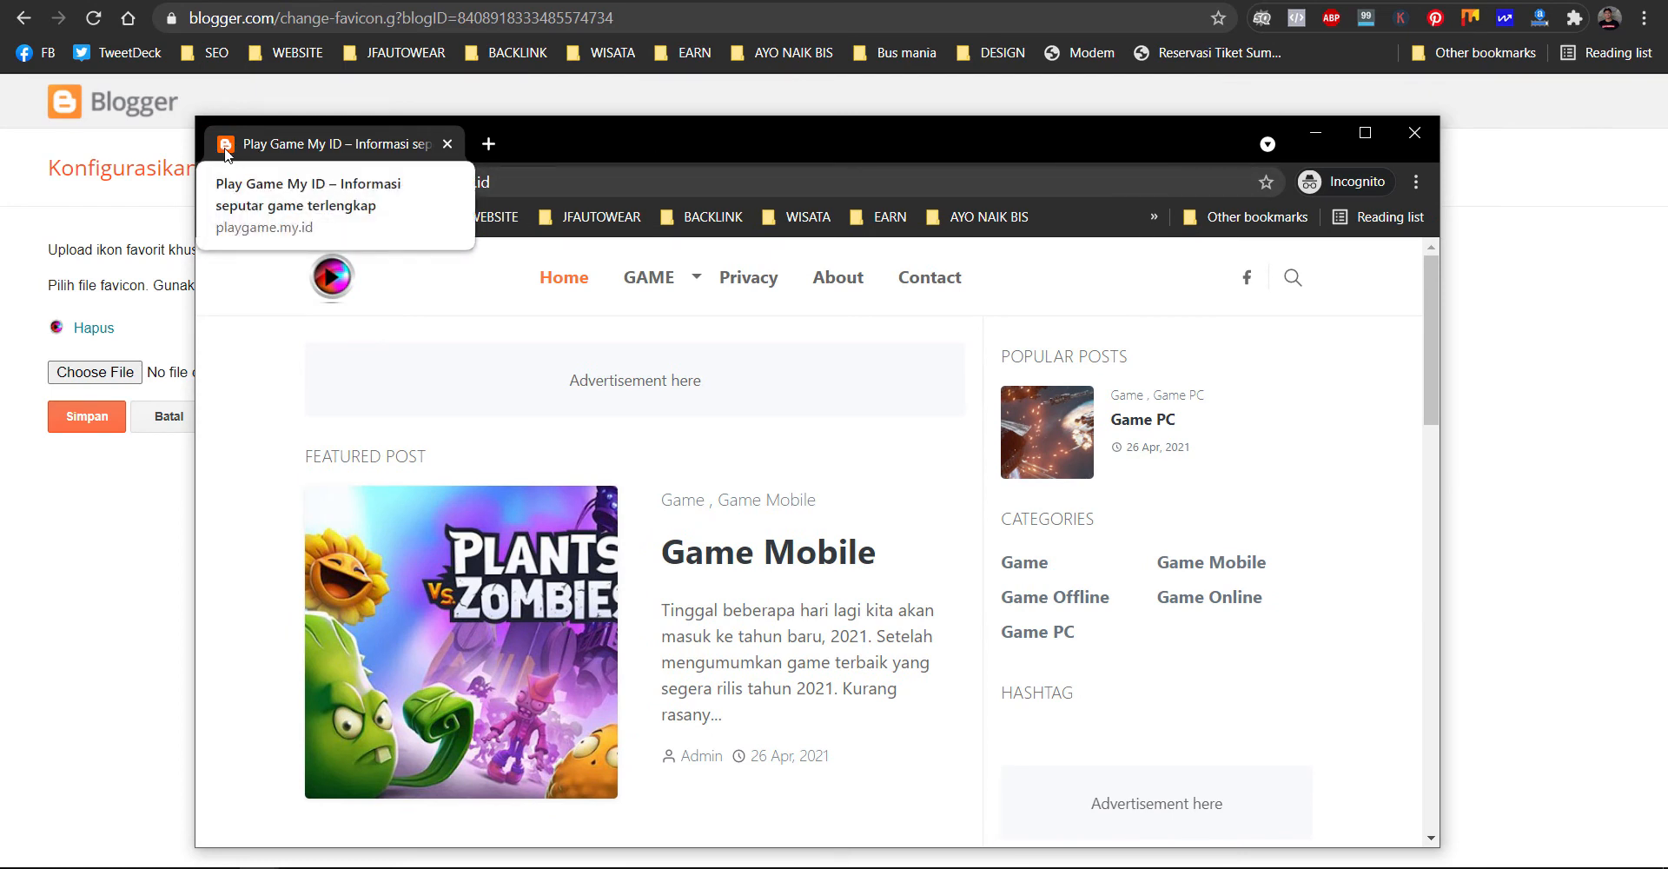
left_click(290, 183)
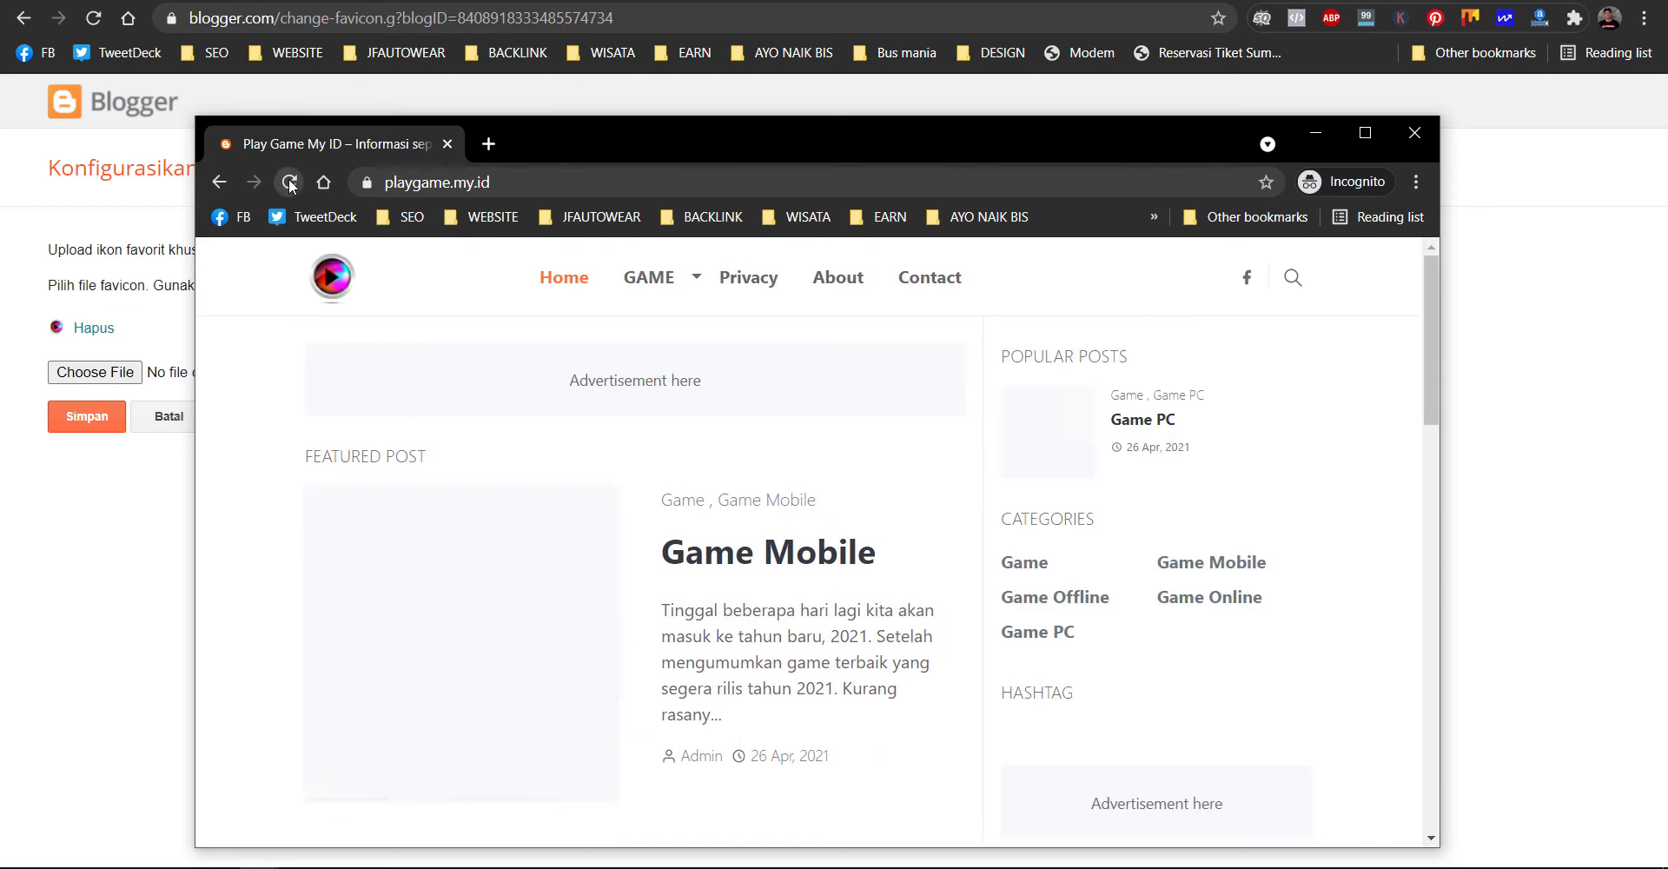
left_click_drag(587, 155, 744, 159)
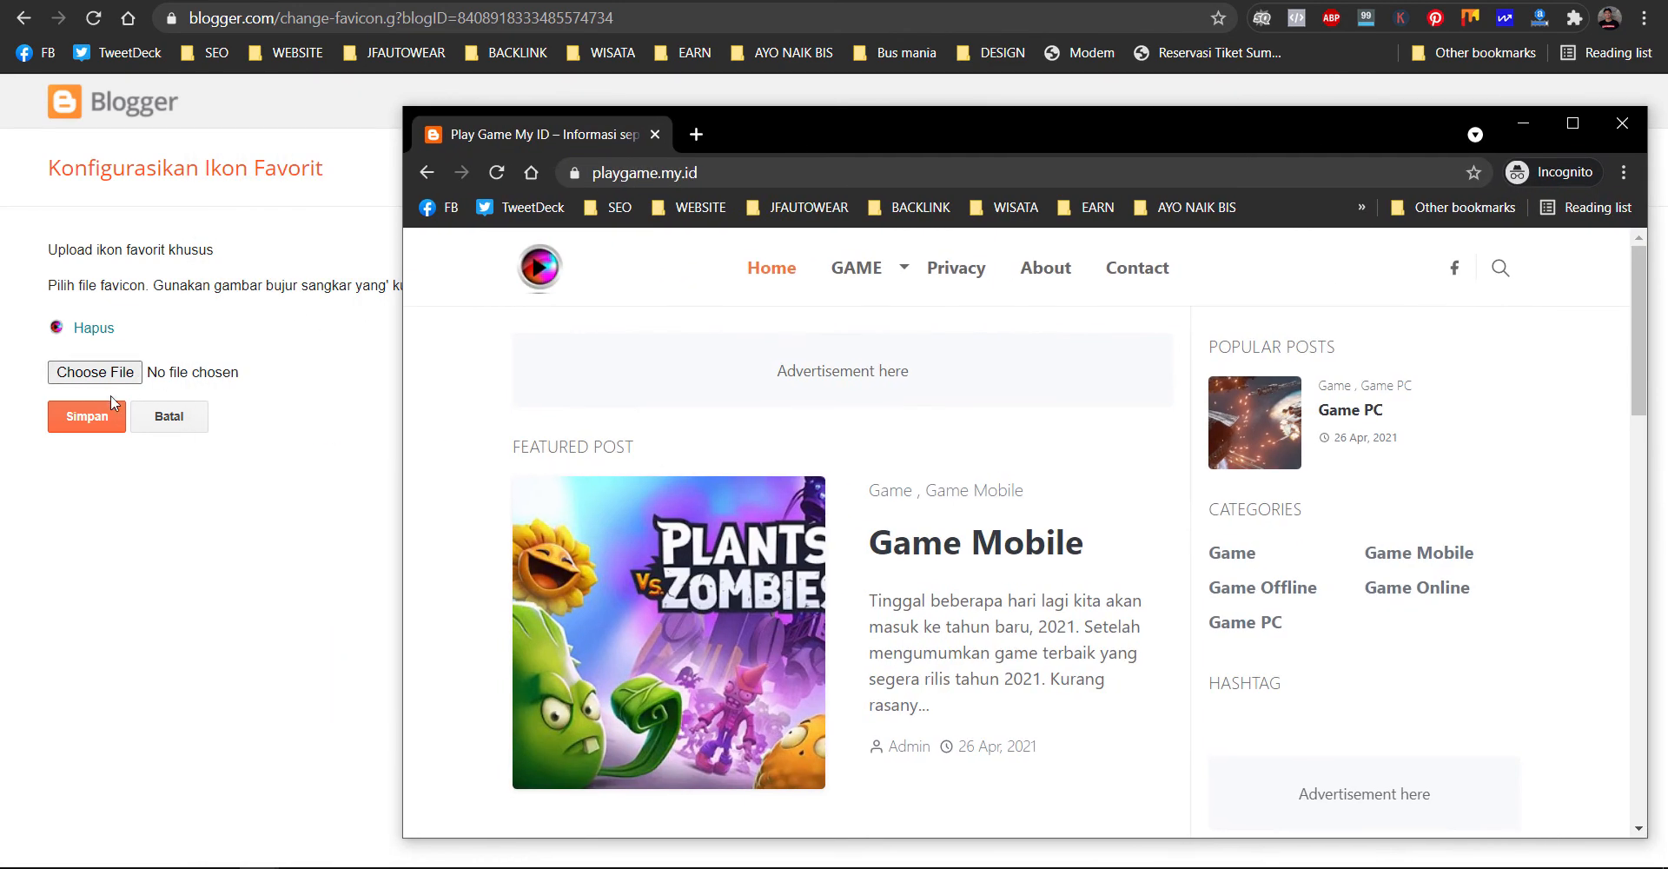
- Save the favicon configuration again and reload the blog settings page
left_click(89, 424)
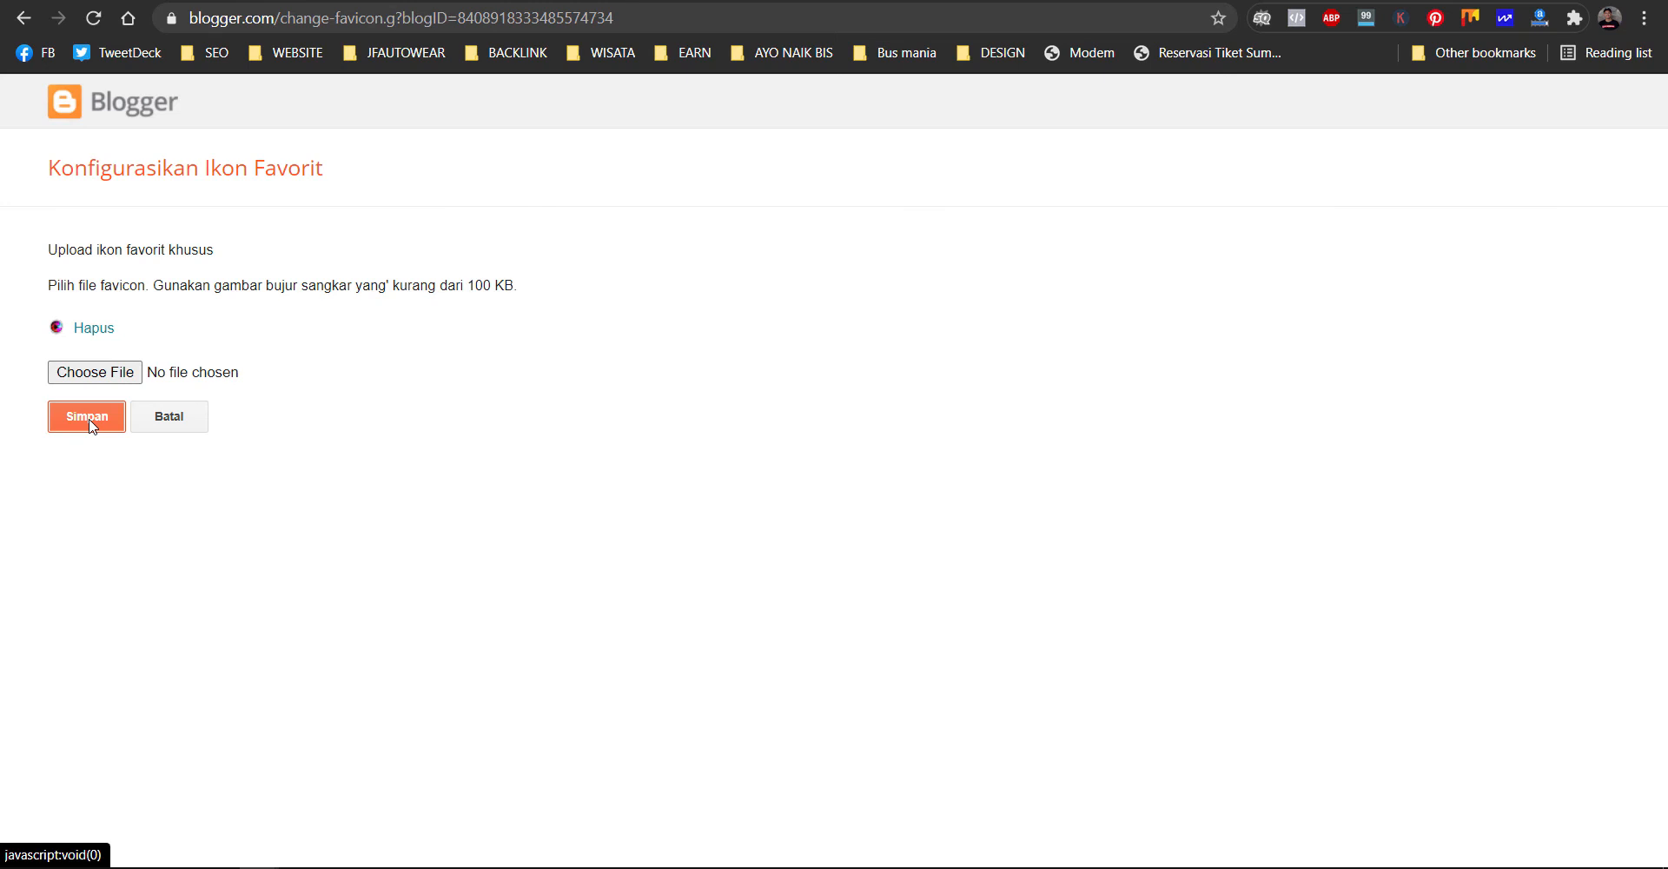
left_click(89, 418)
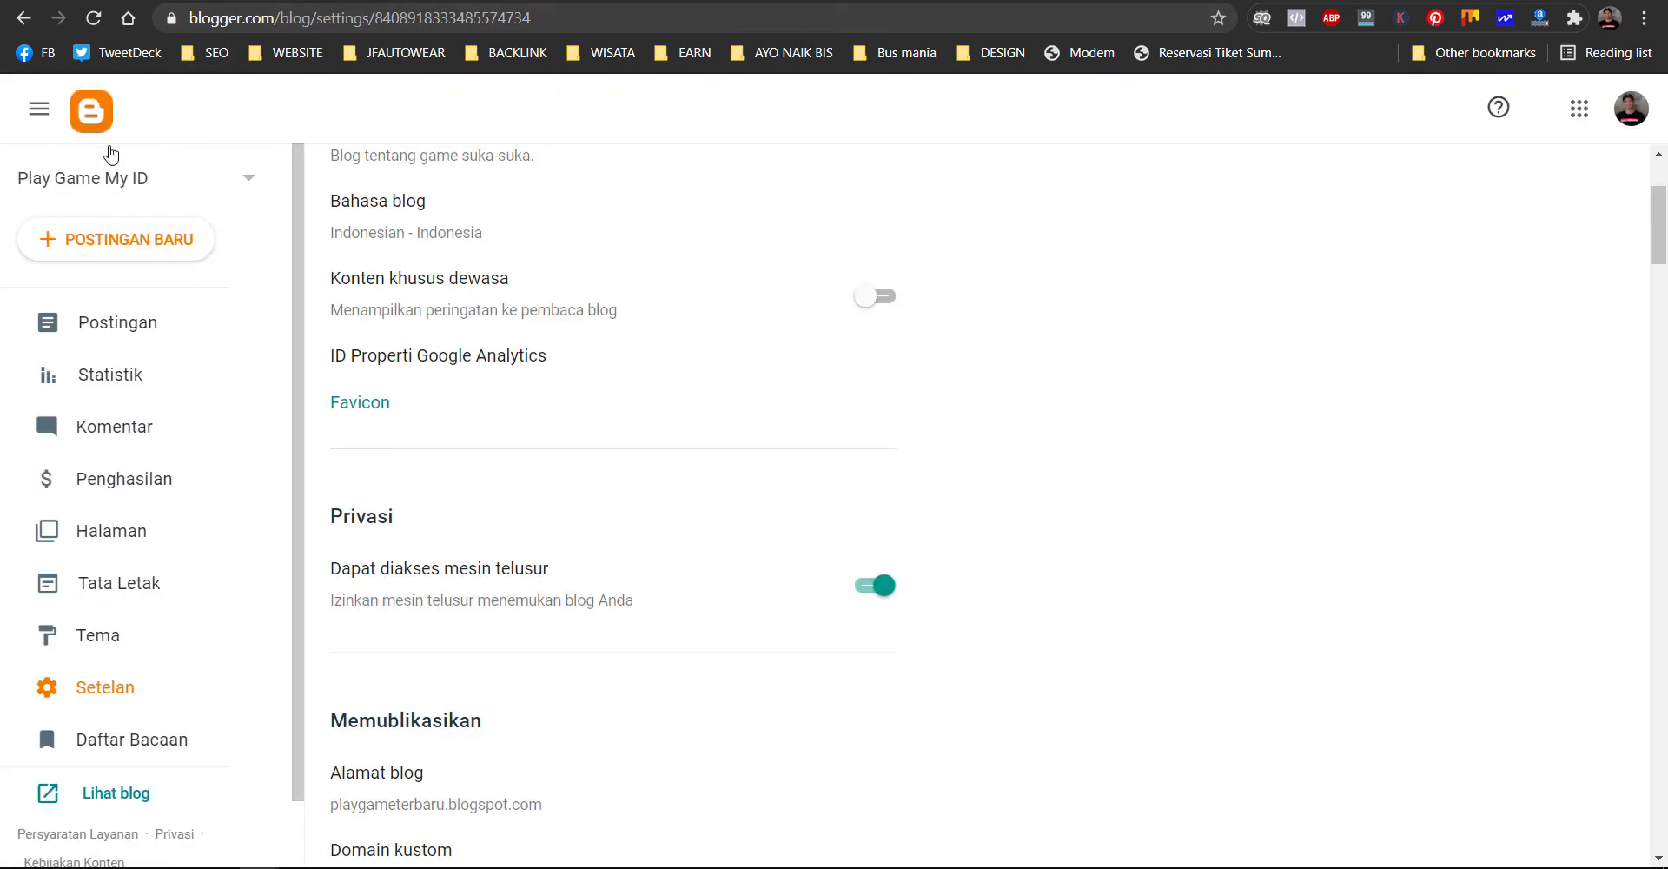
left_click(88, 26)
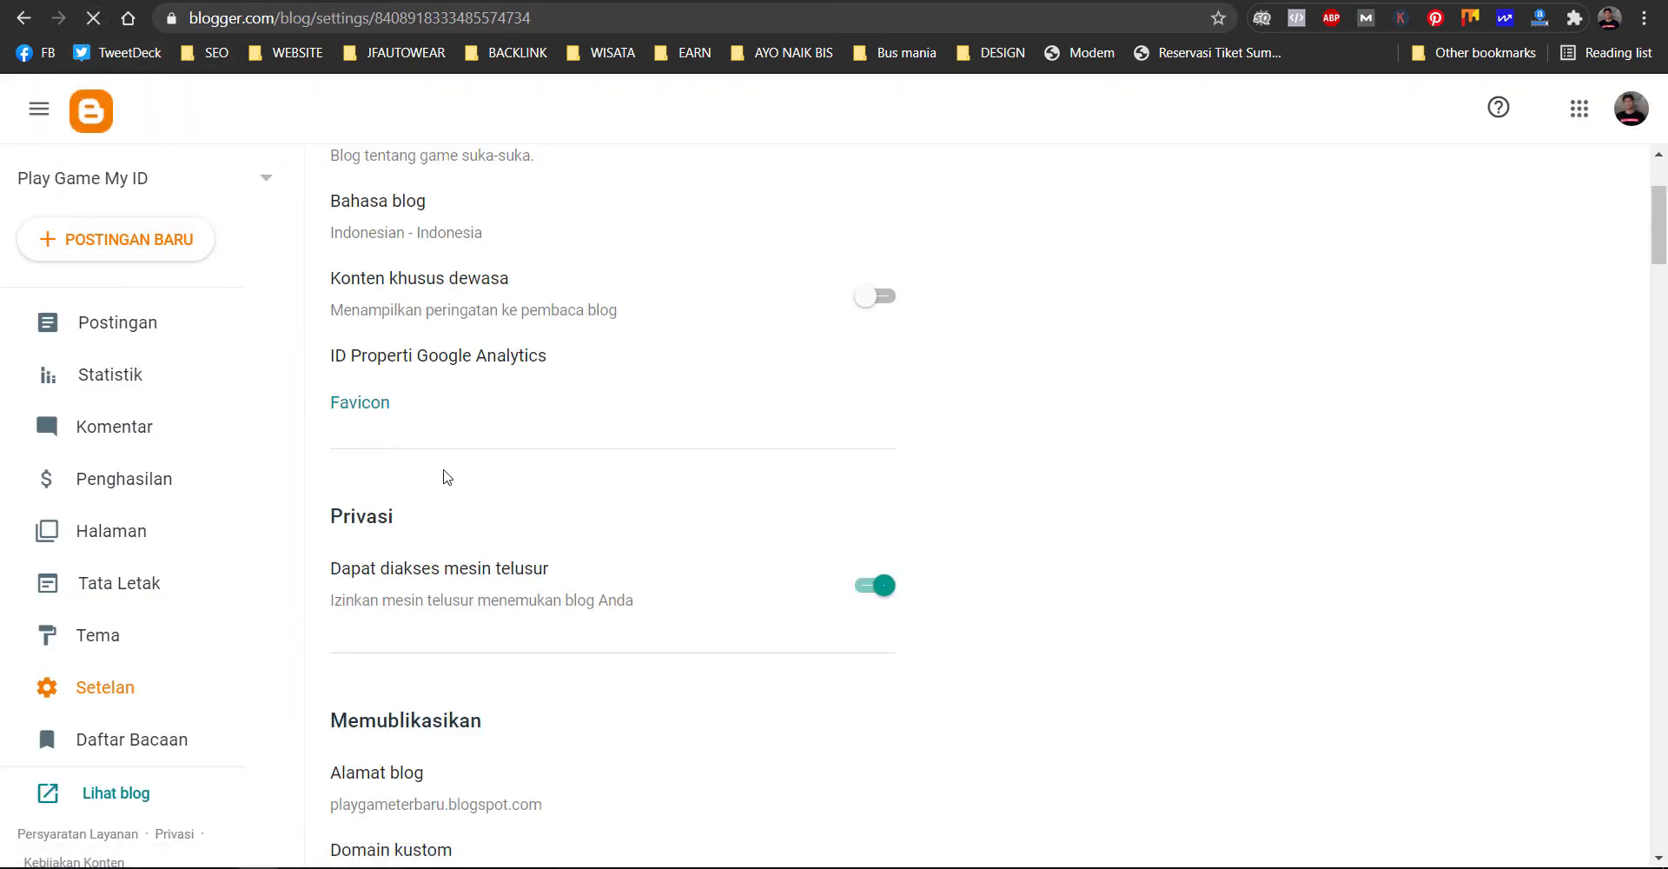
scroll(447, 595, "down", 2)
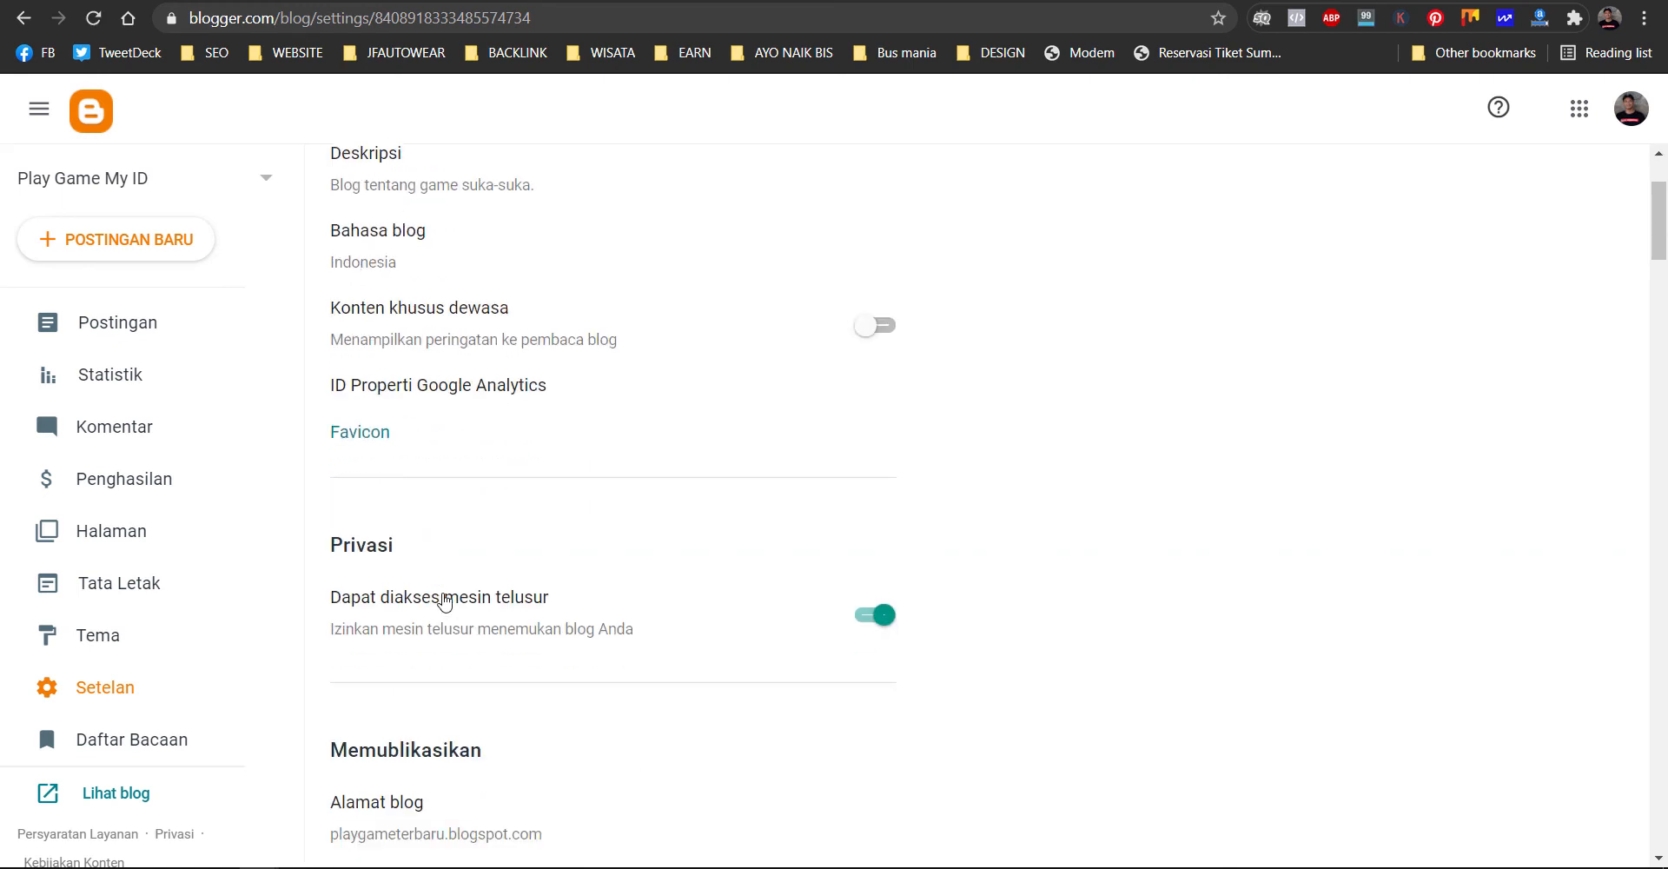
scroll(442, 581, "up", 2)
- Reload the live home page in the main browser and shrink its window to inspect the site's tab icon
left_click(531, 0)
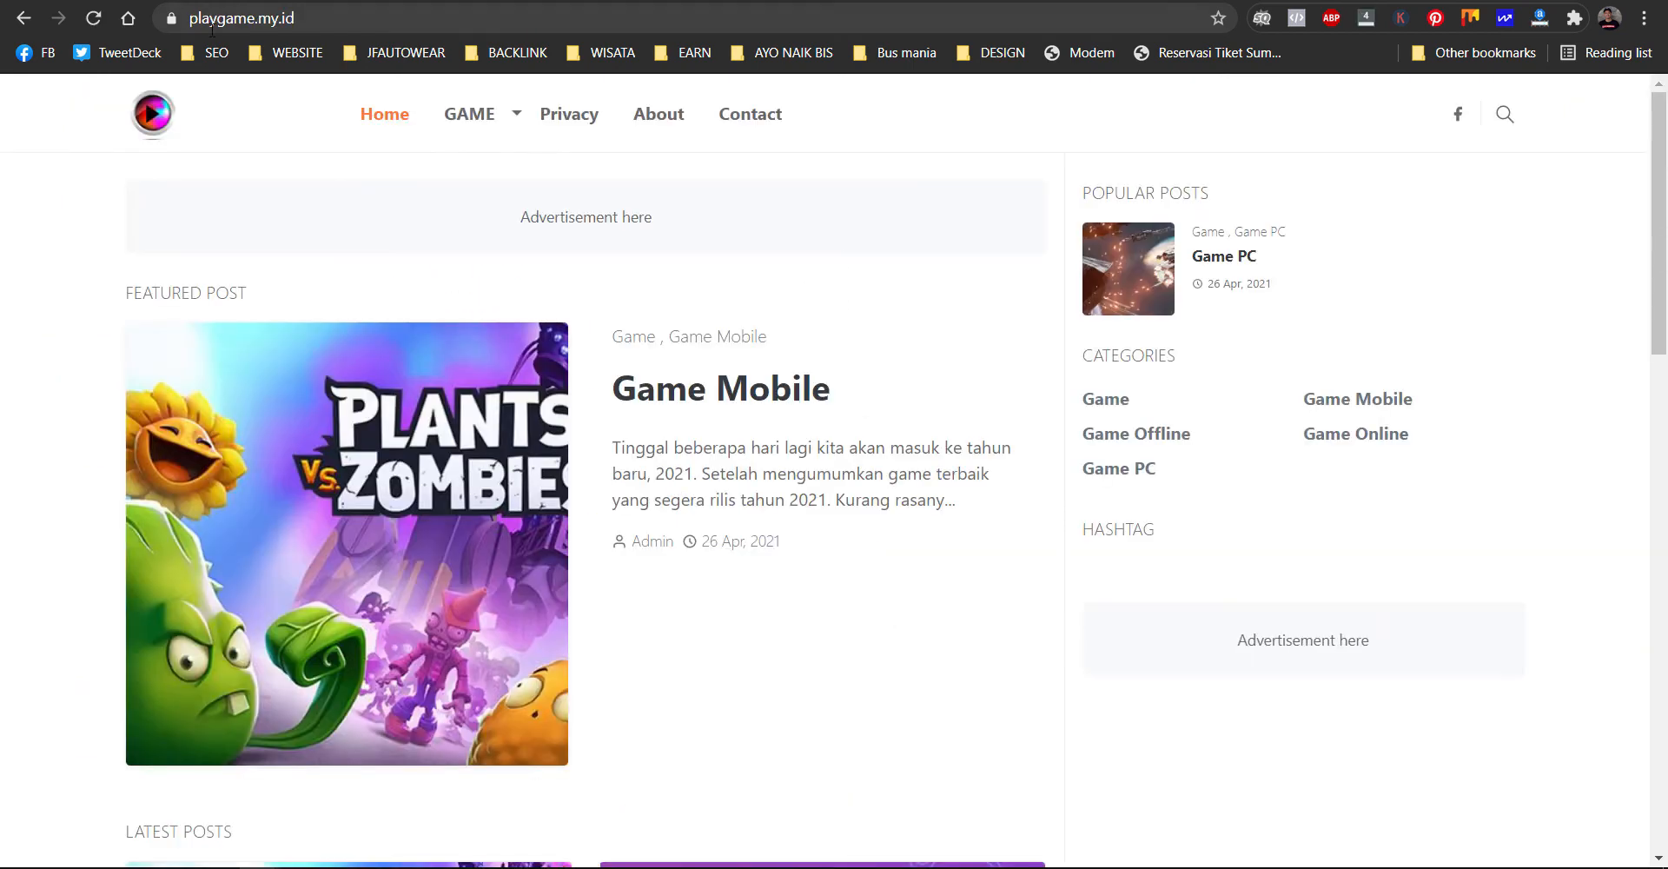
left_click(94, 19)
left_click(235, 0)
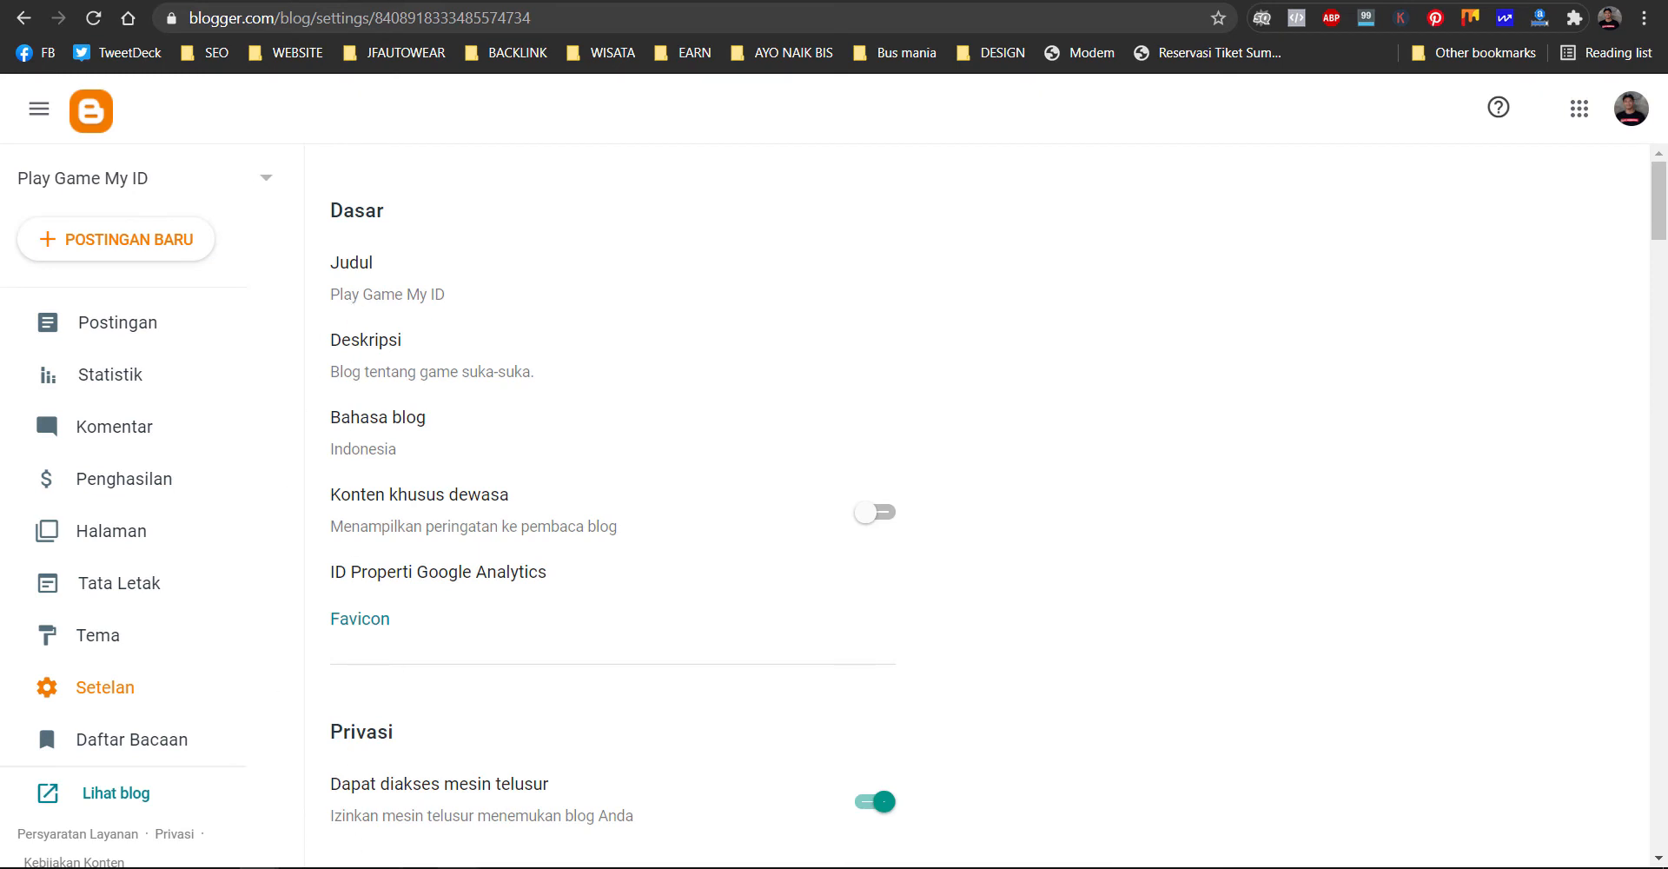
left_click_drag(1469, 0, 1038, 113)
left_click(1163, 103)
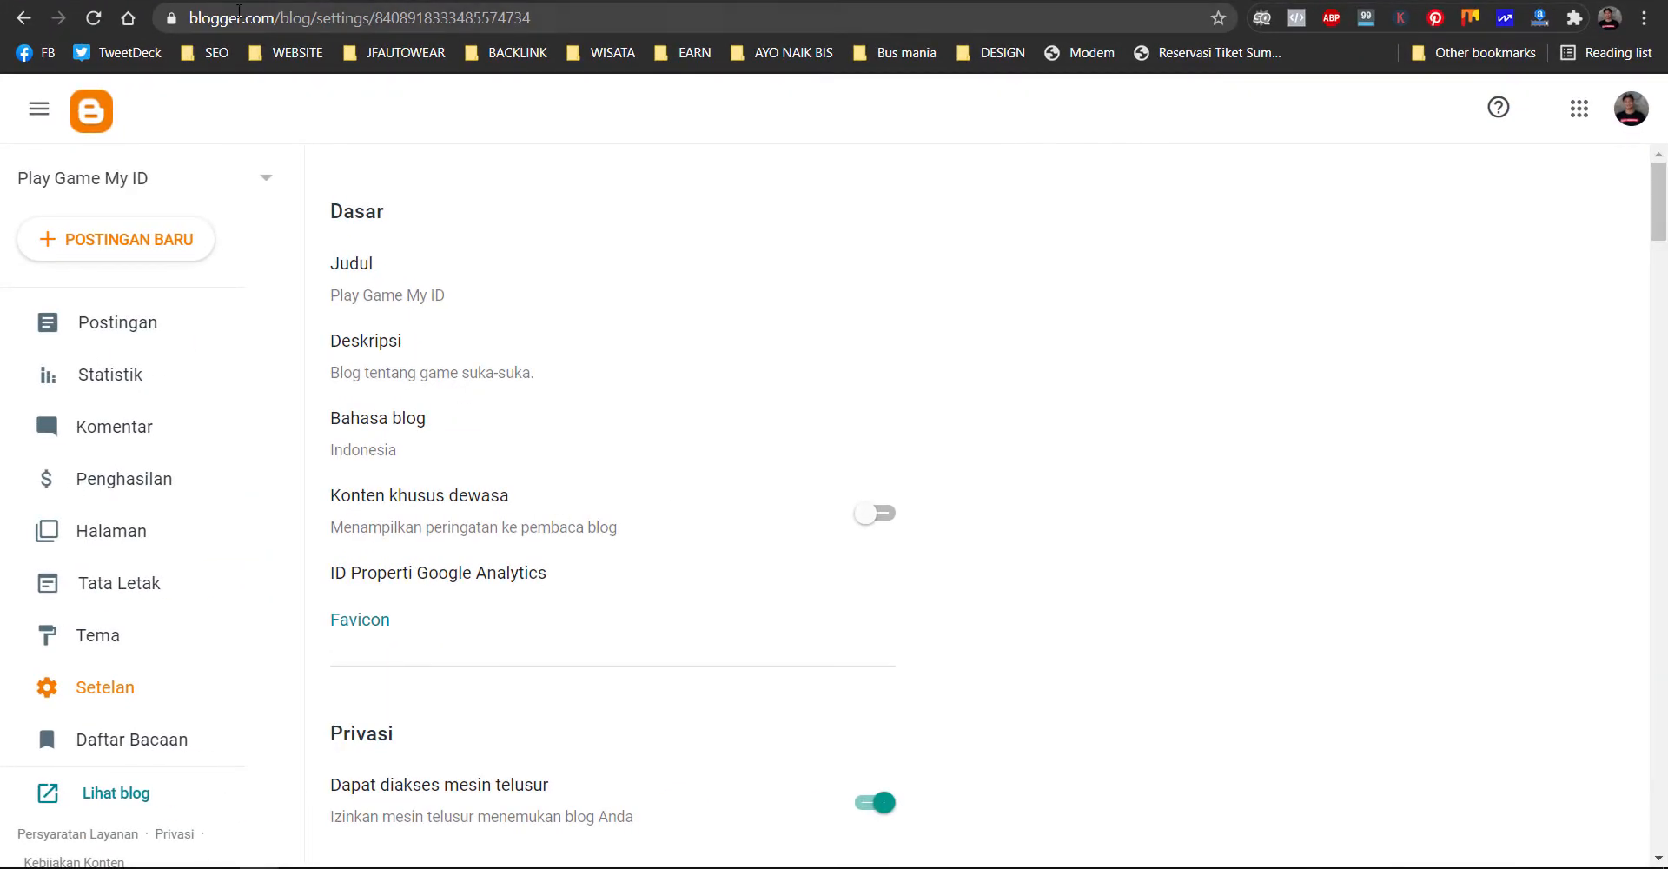
left_click_drag(492, 0, 1047, 198)
left_click(556, 191)
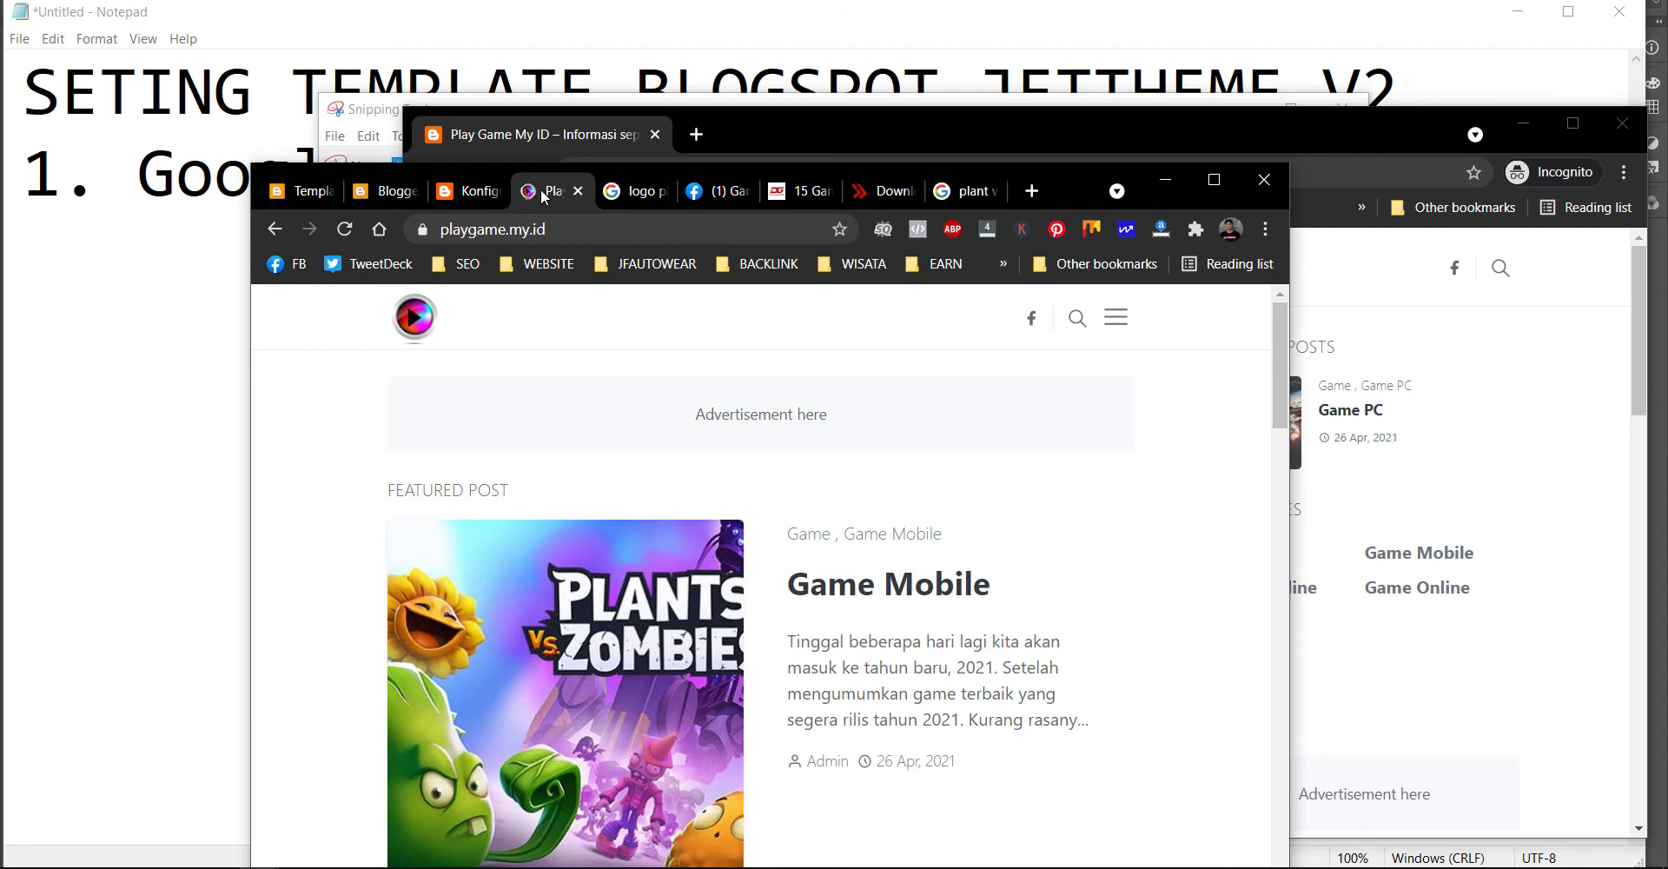
- Close the JalanTikus, 15 Games and plant search tabs, and return to the Blogger settings in a maximized window
left_click(821, 193)
left_click(832, 192)
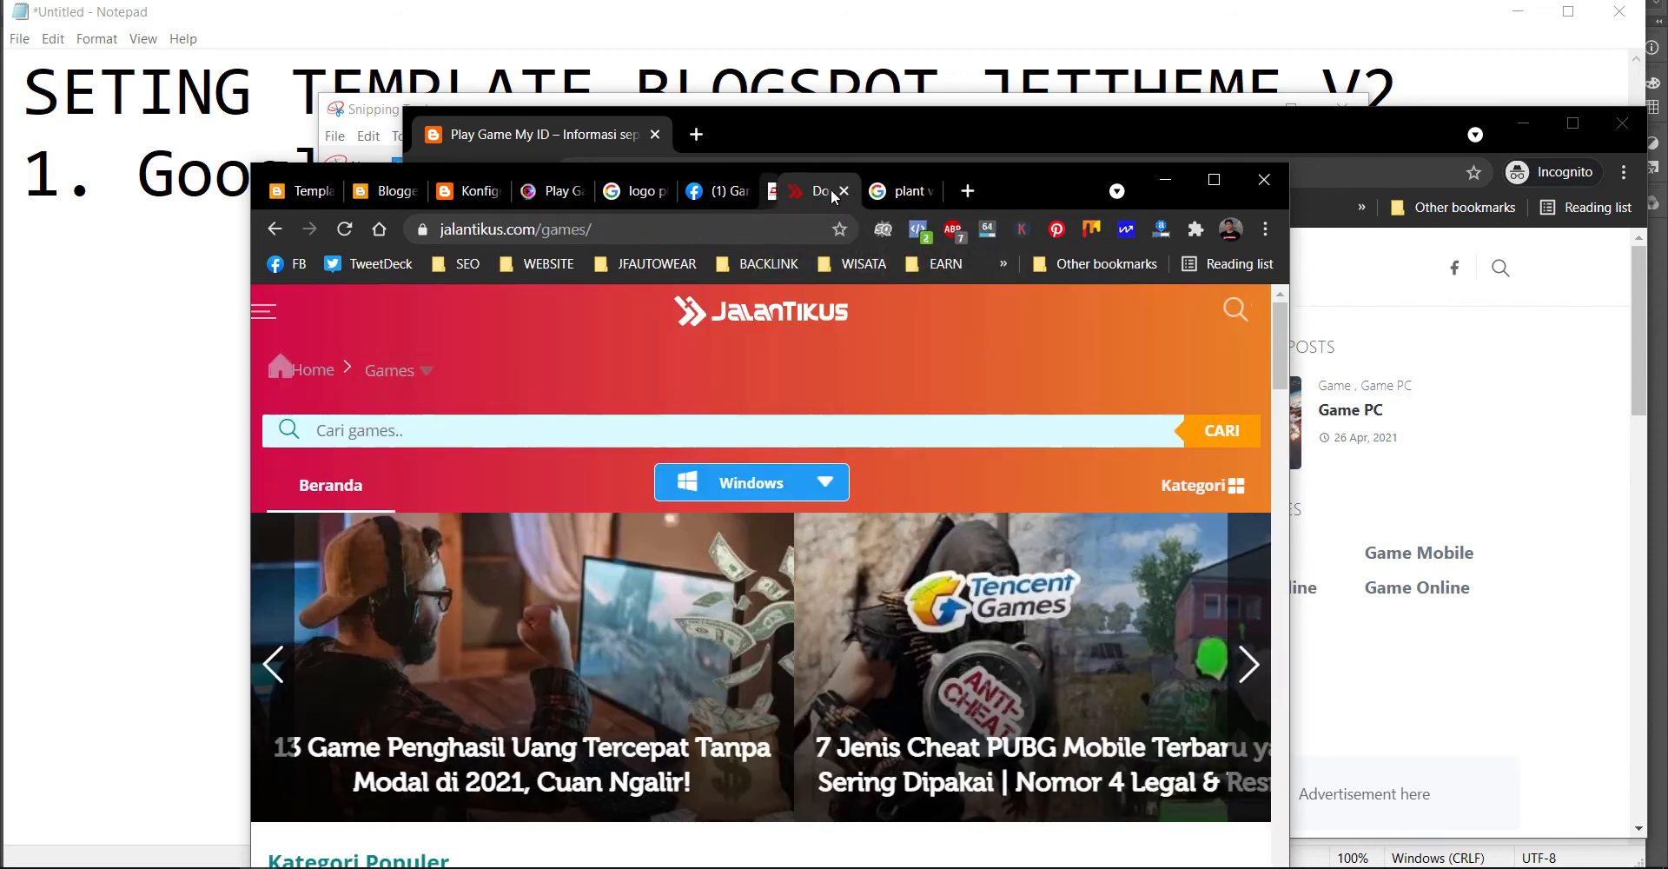
left_click(833, 192)
left_click(832, 192)
left_click(595, 191)
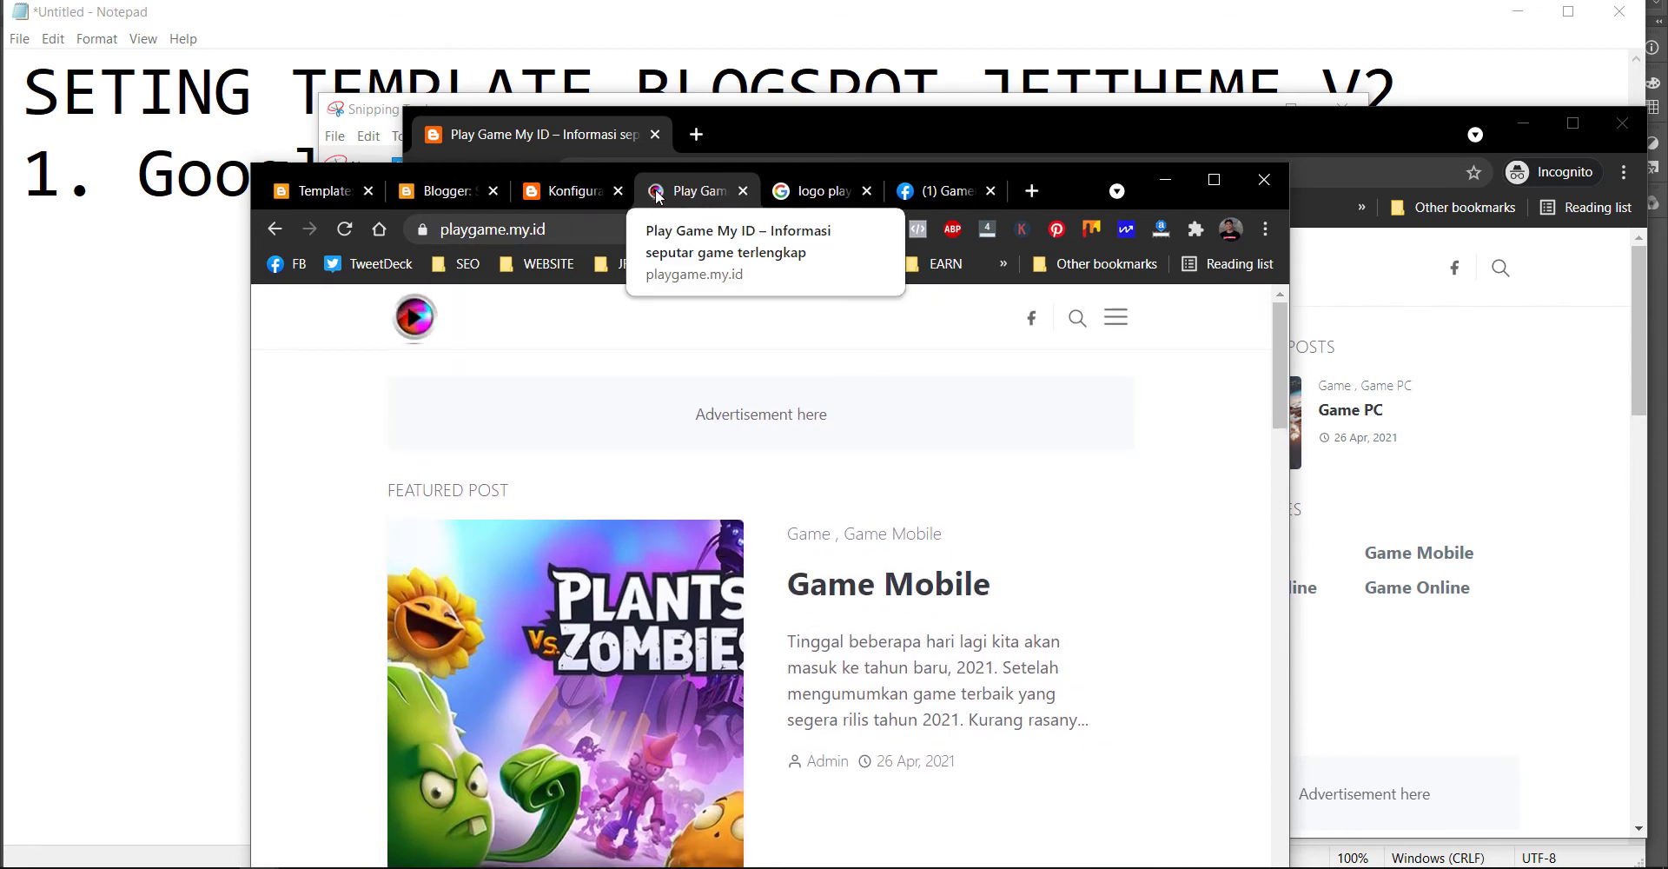
left_click(428, 193)
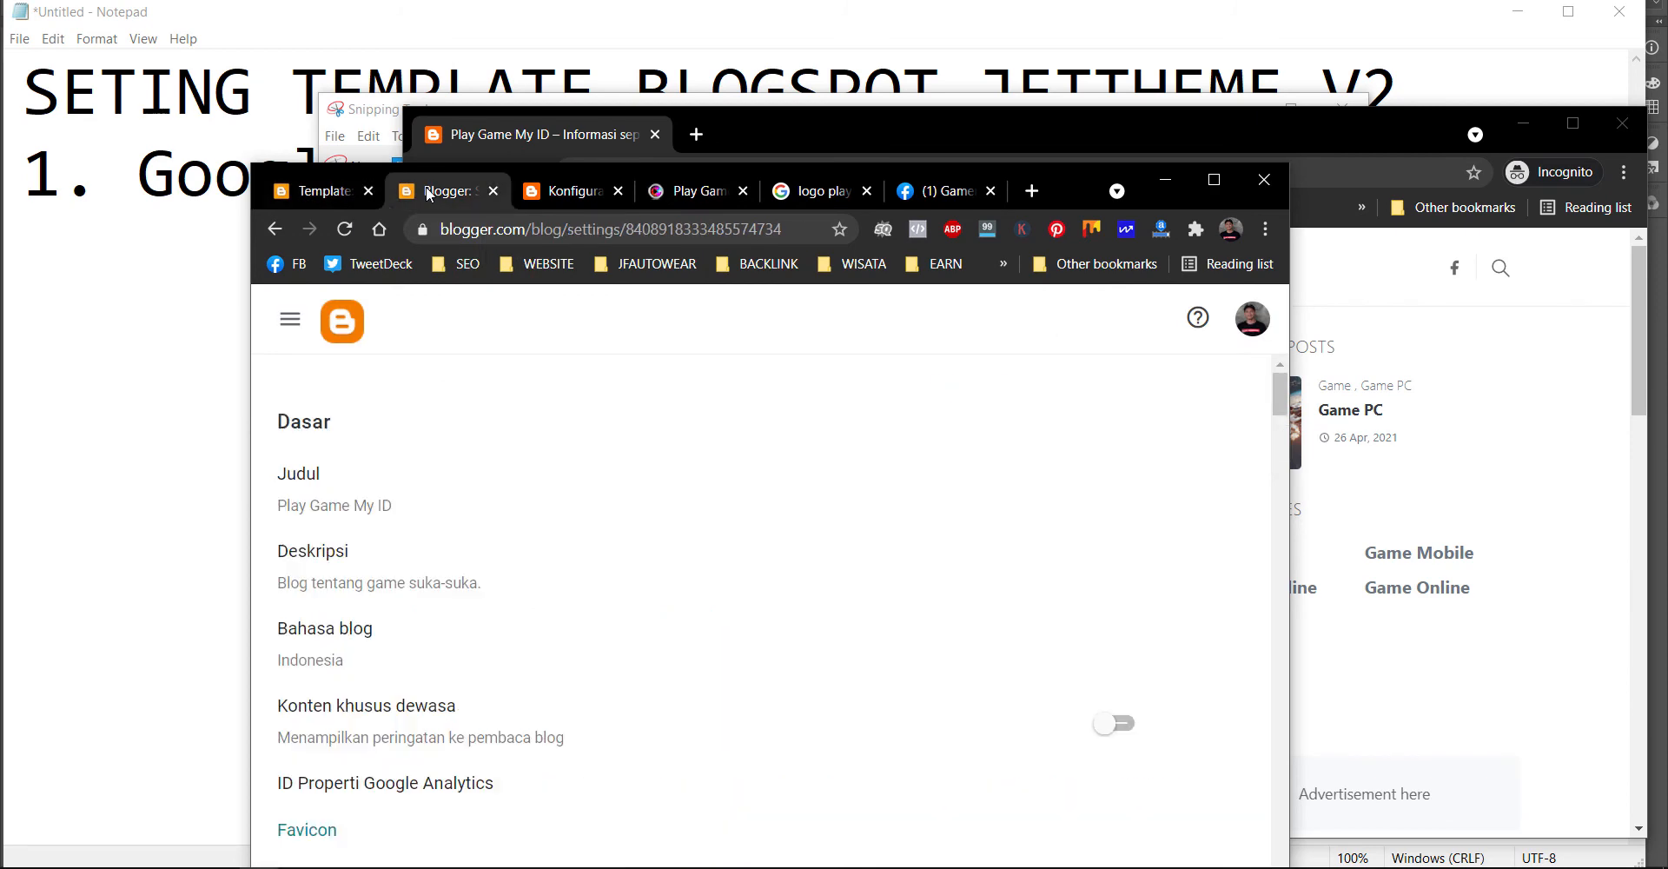
left_click(1214, 179)
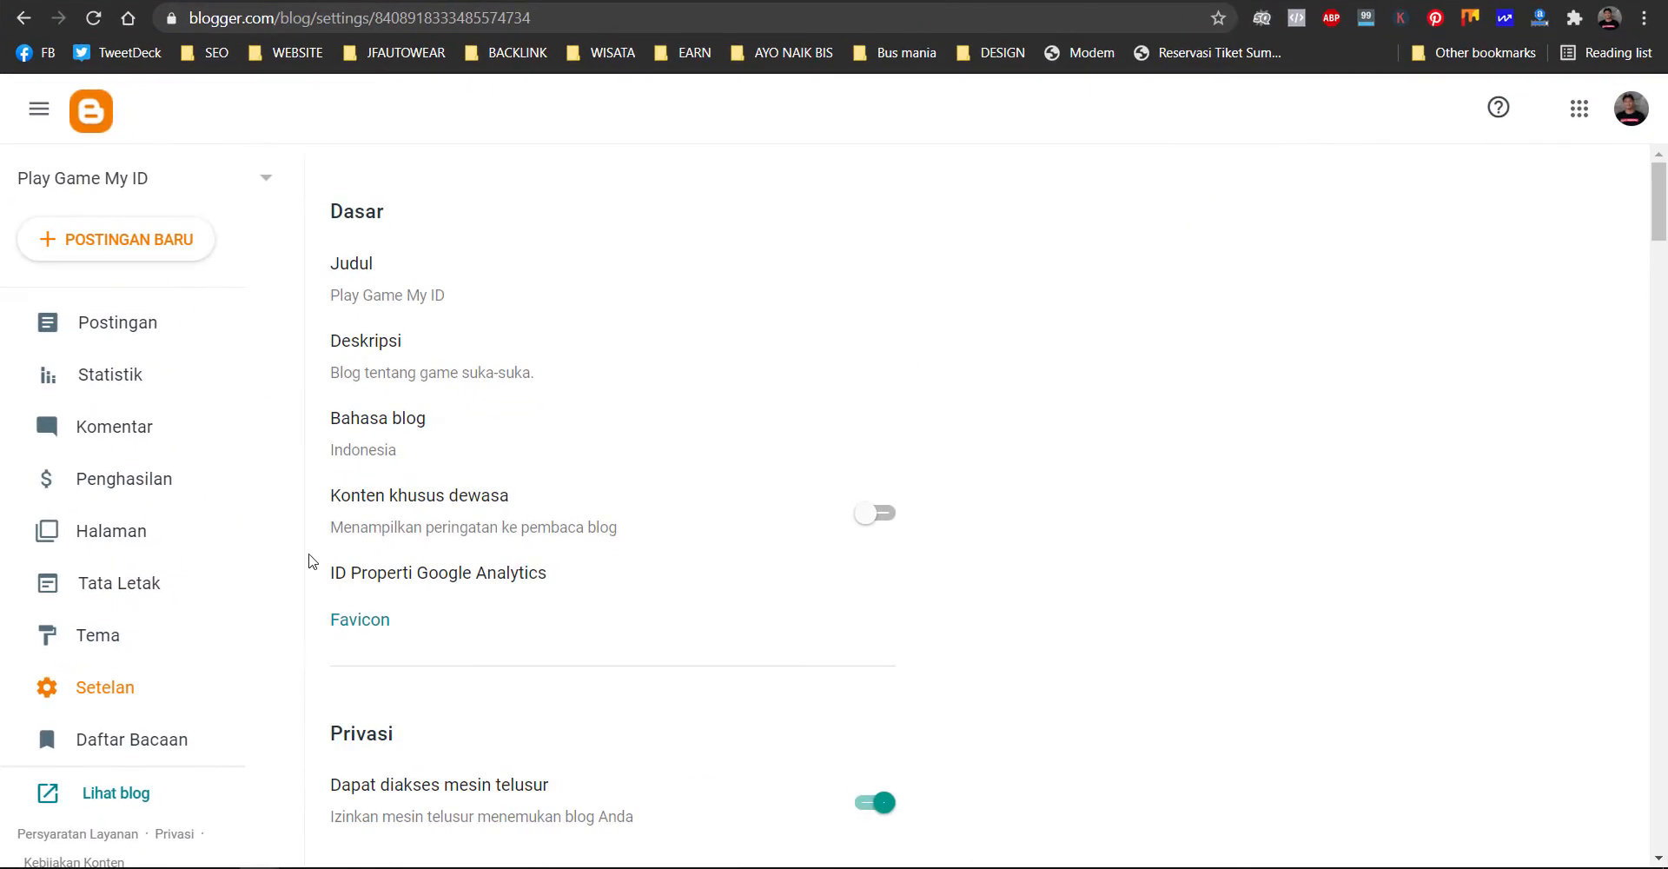
- Refresh the site once more in the Incognito window and maximize that window to recheck the favicon
mouse_move(280, 865)
left_click(373, 786)
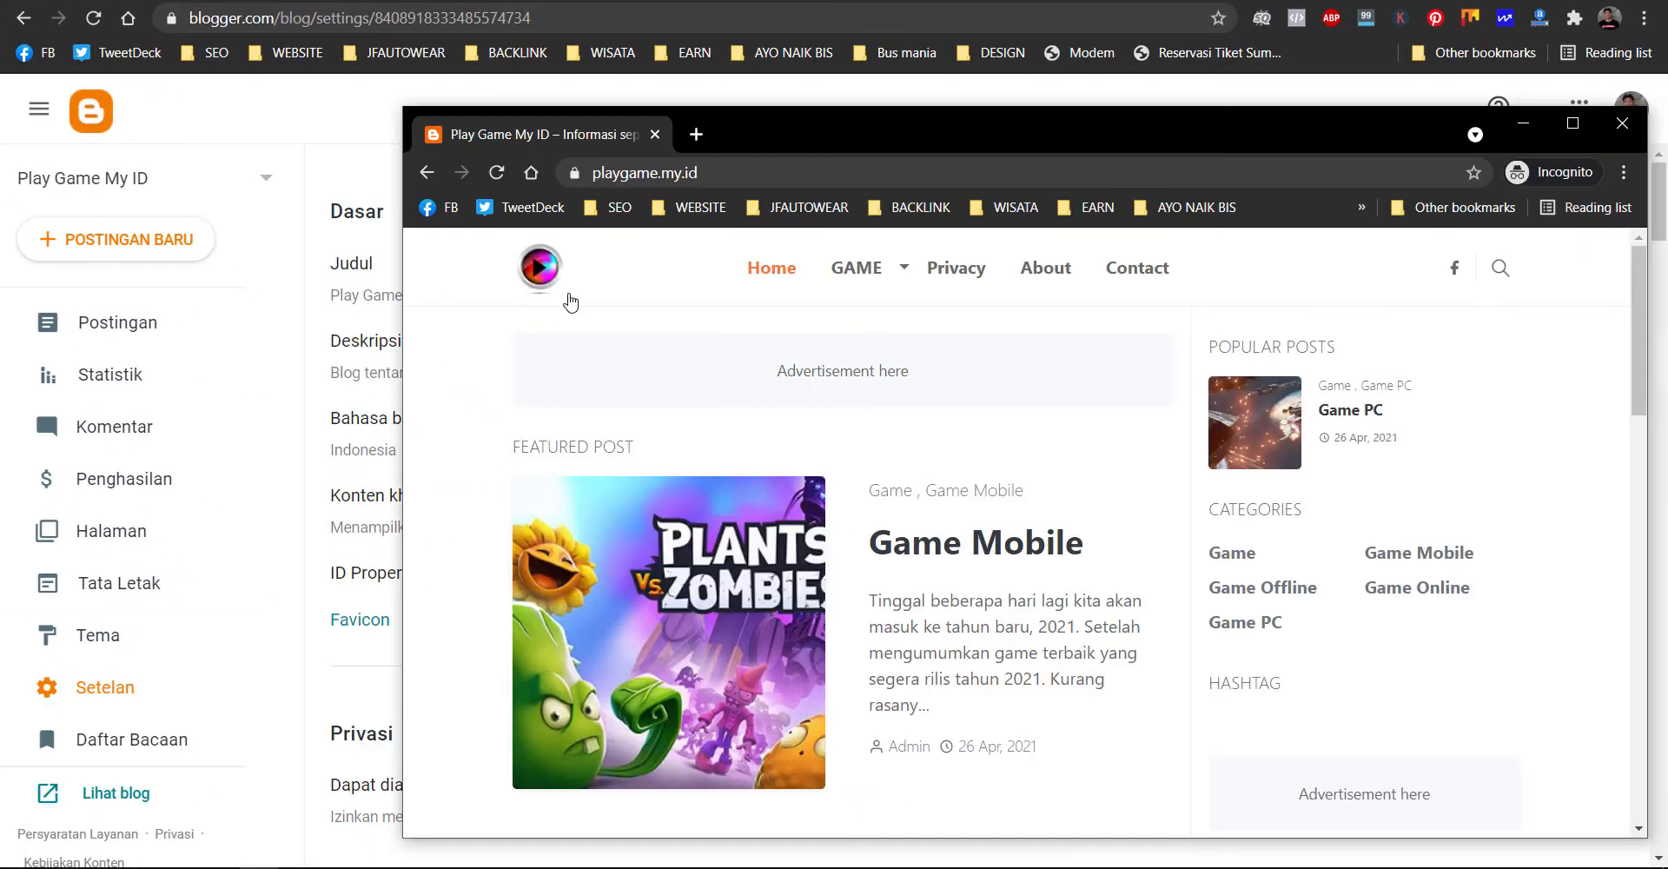
left_click(507, 178)
left_click(1571, 131)
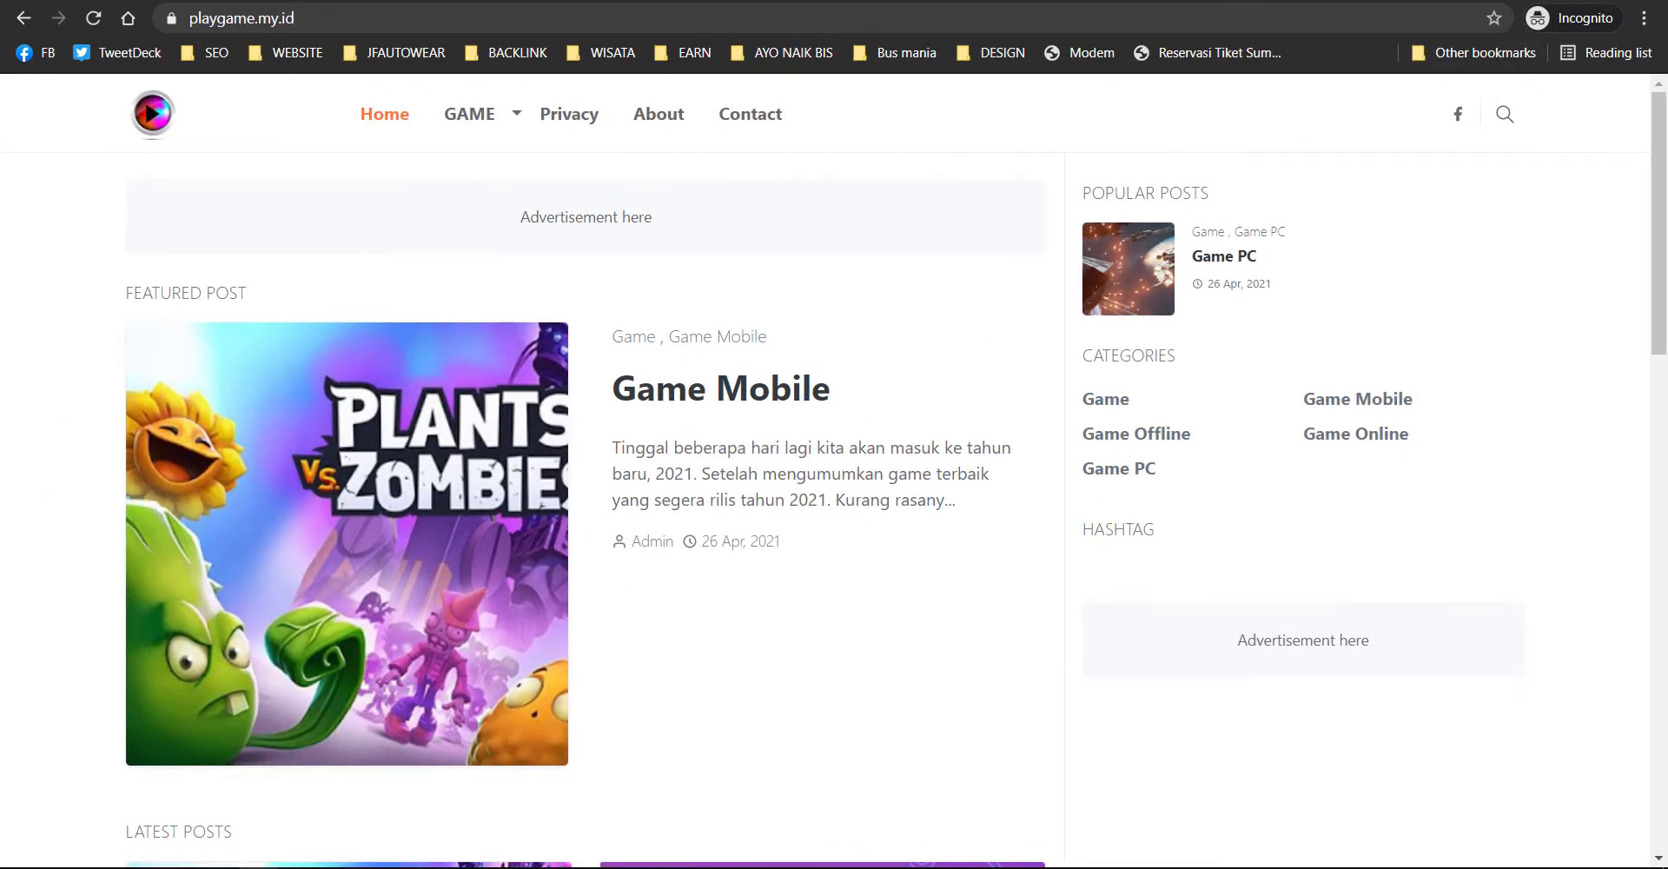
- Return to the main browser, reload the home page through the site logo and review it from header to footer
key("alt+Tab")
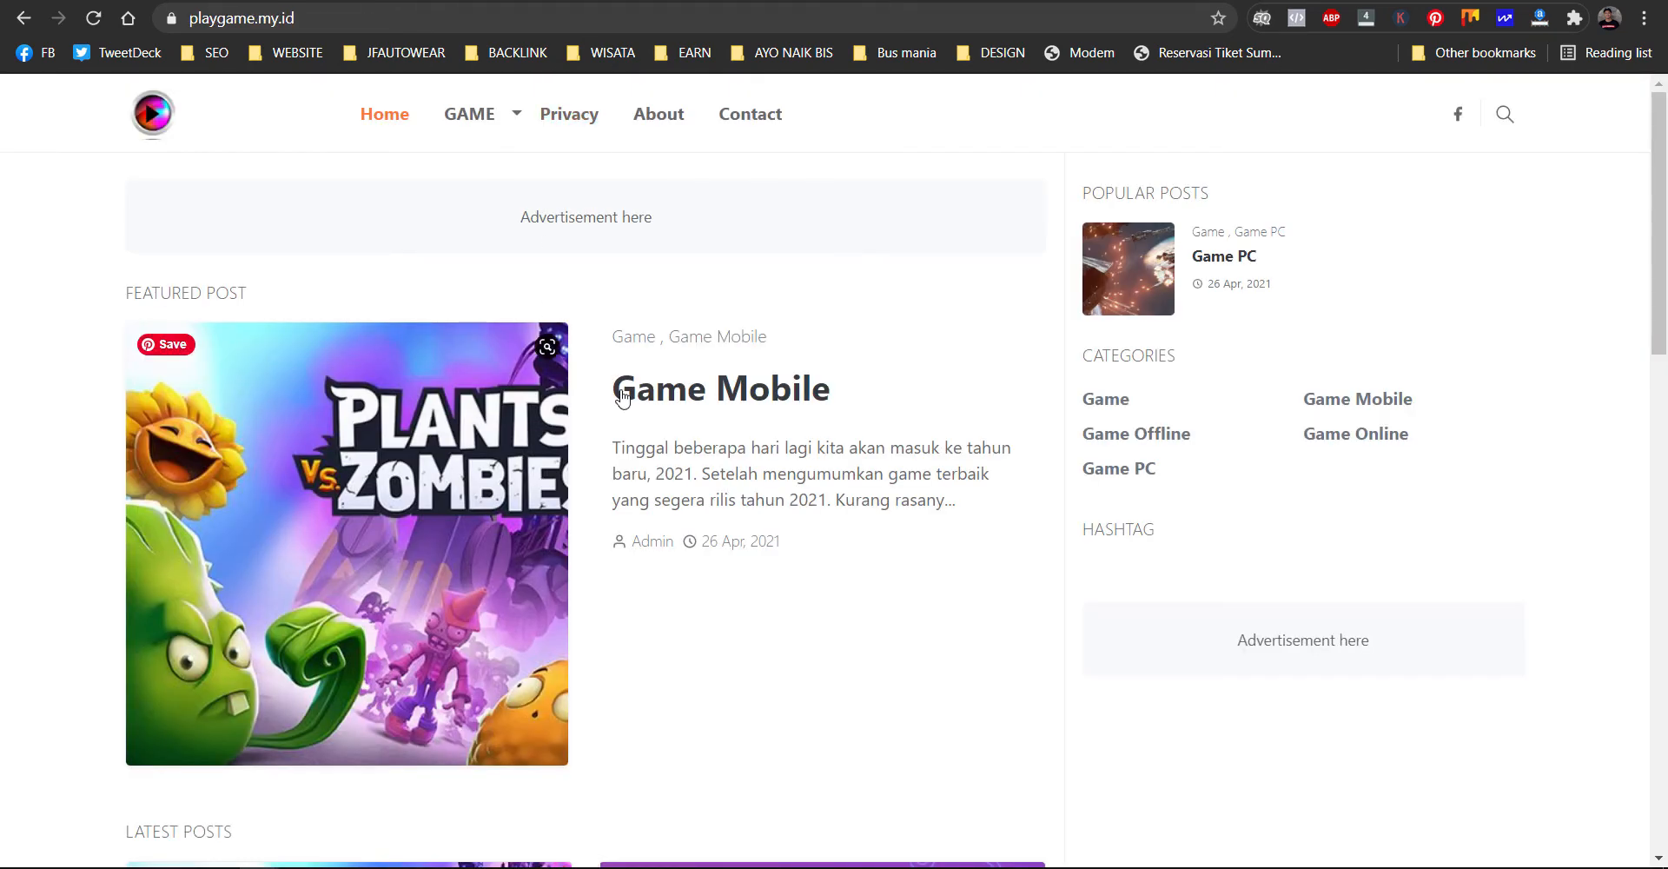
left_click(157, 123)
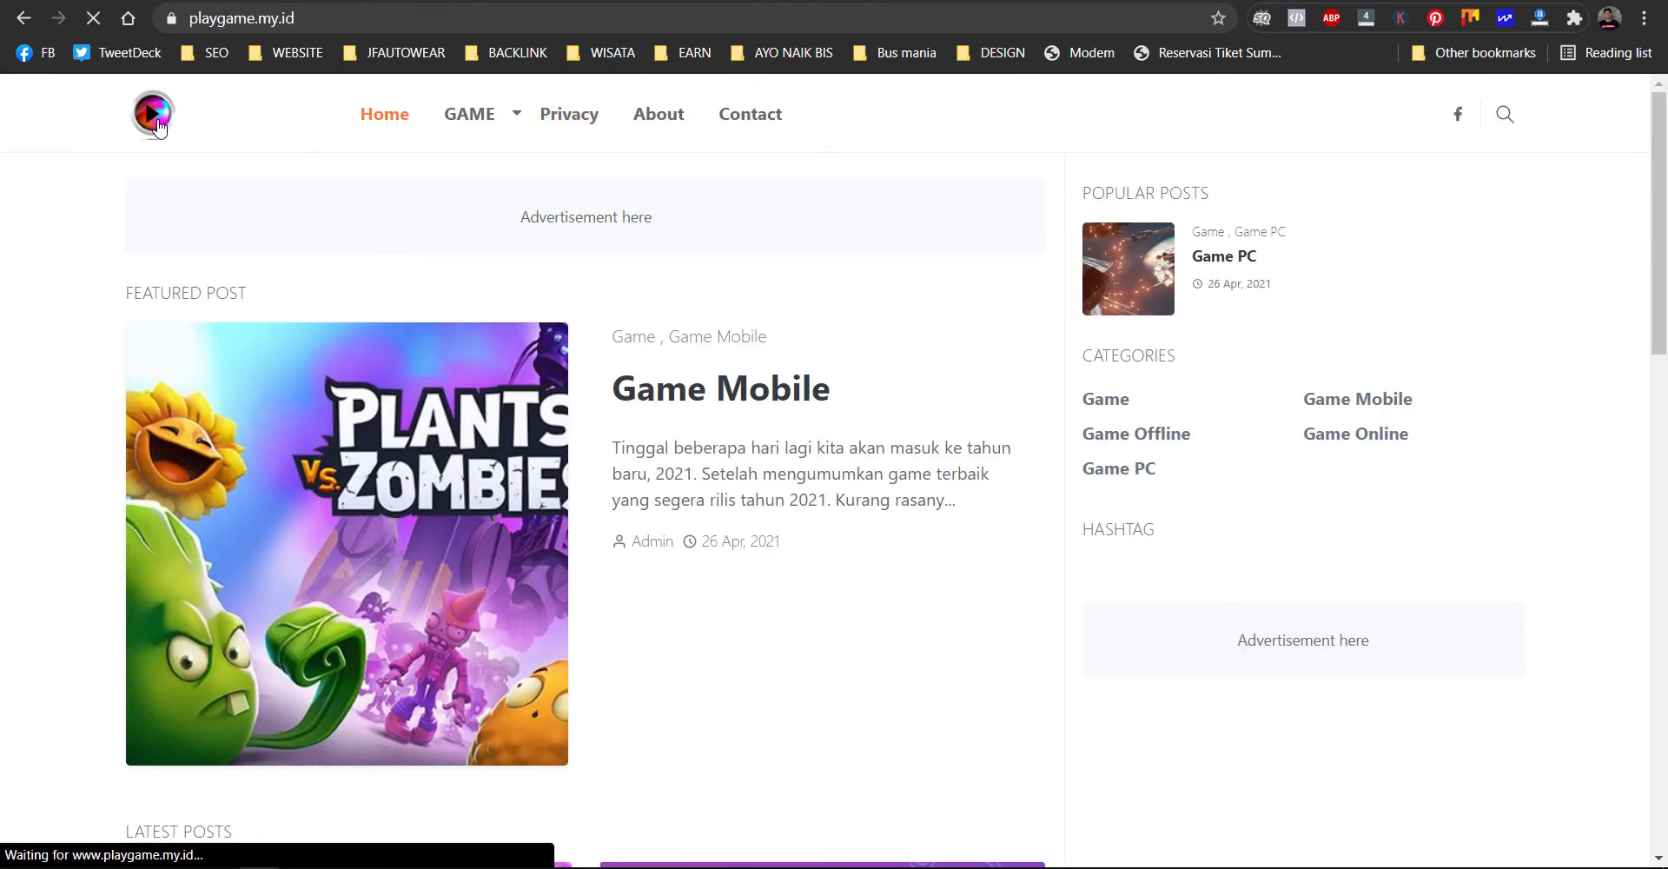
scroll(665, 478, "down", 5)
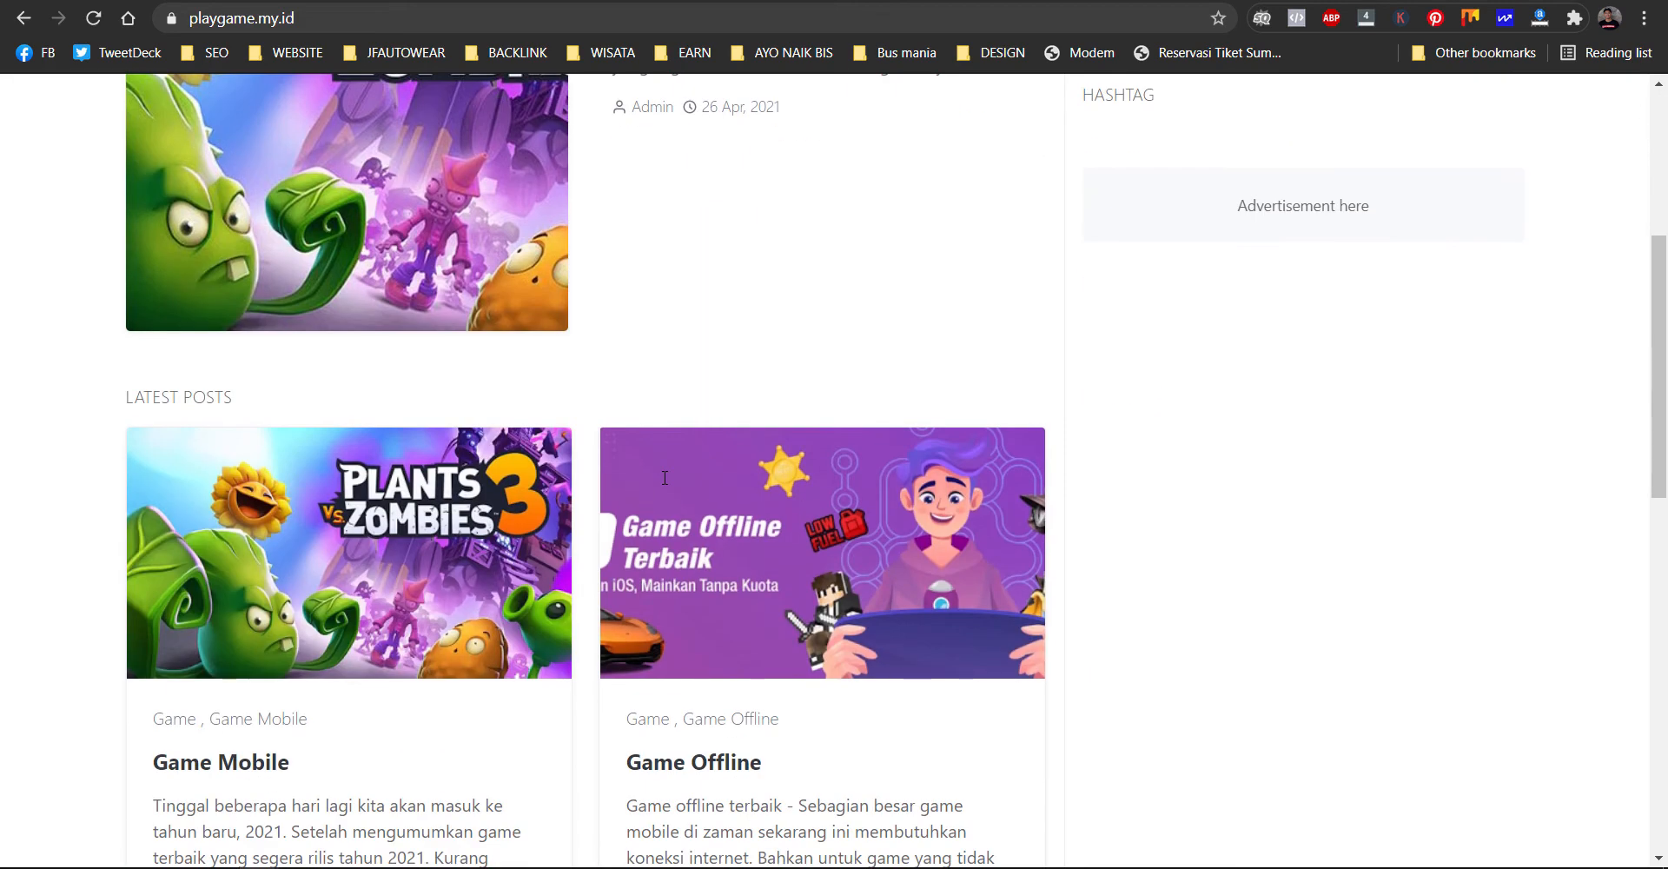
scroll(665, 478, "up", 5)
scroll(744, 525, "down", 1)
scroll(745, 525, "down", 2)
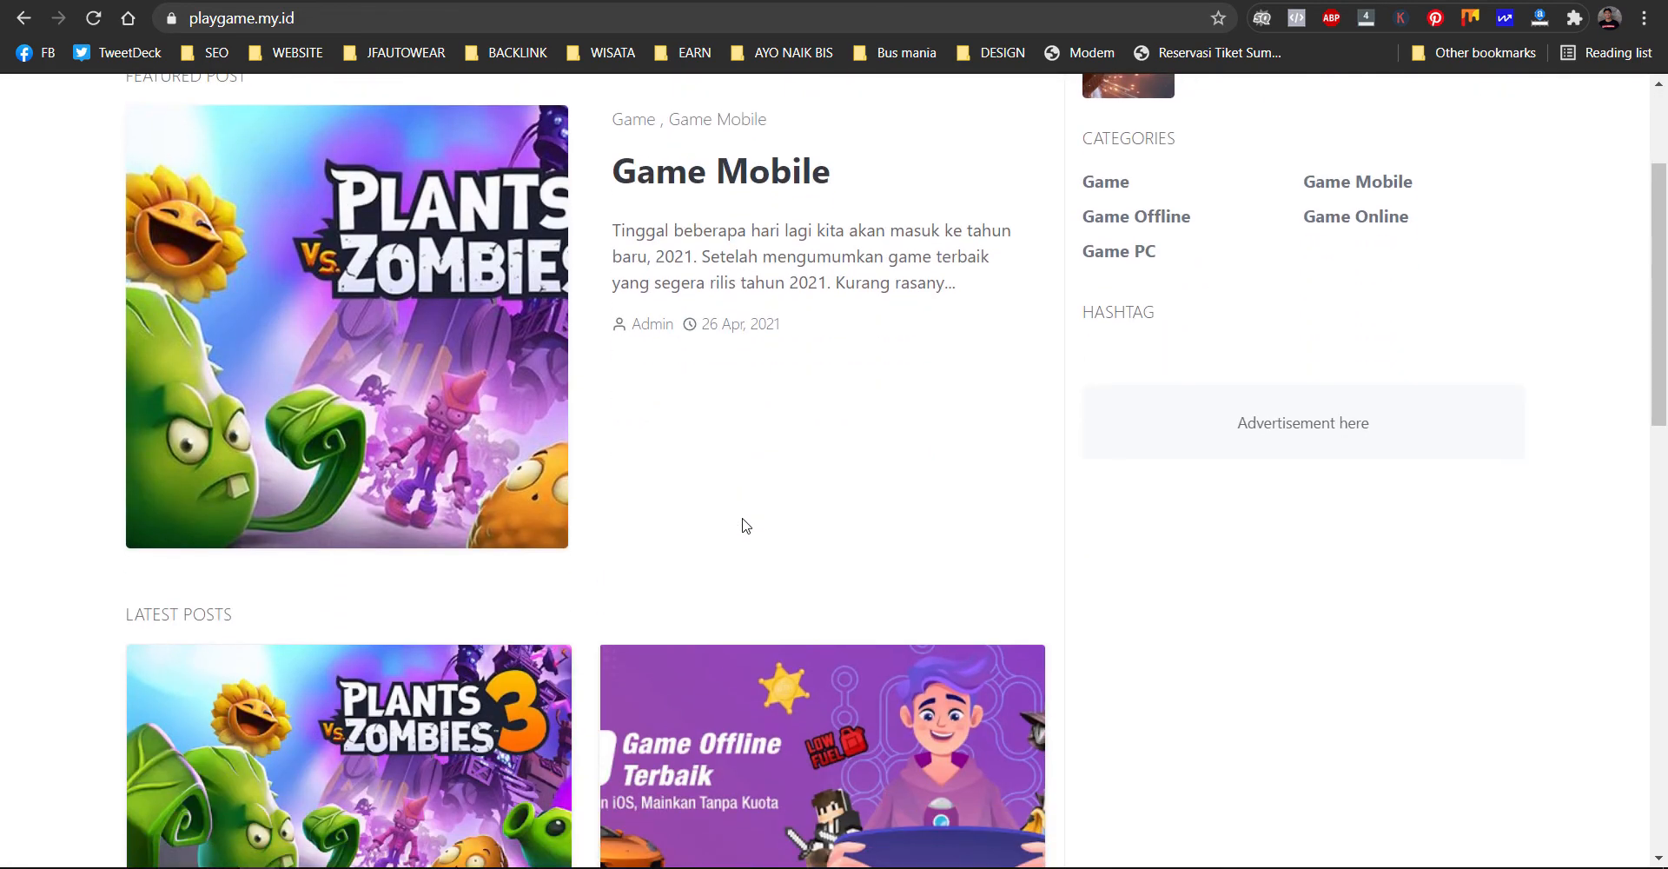
scroll(744, 525, "up", 3)
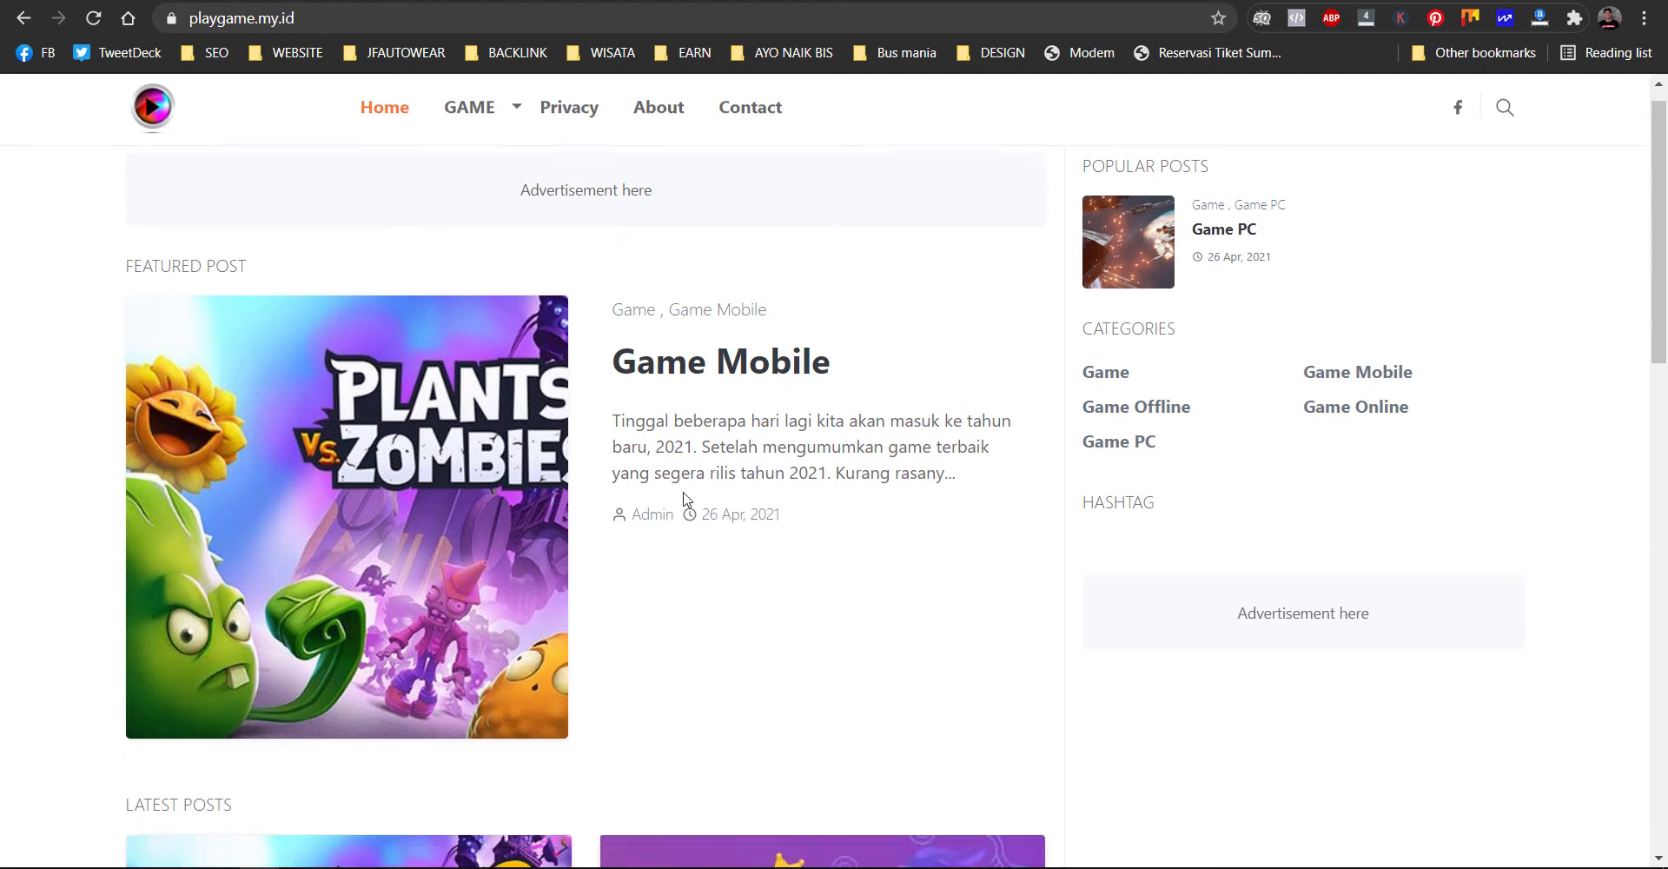
scroll(681, 500, "down", 7)
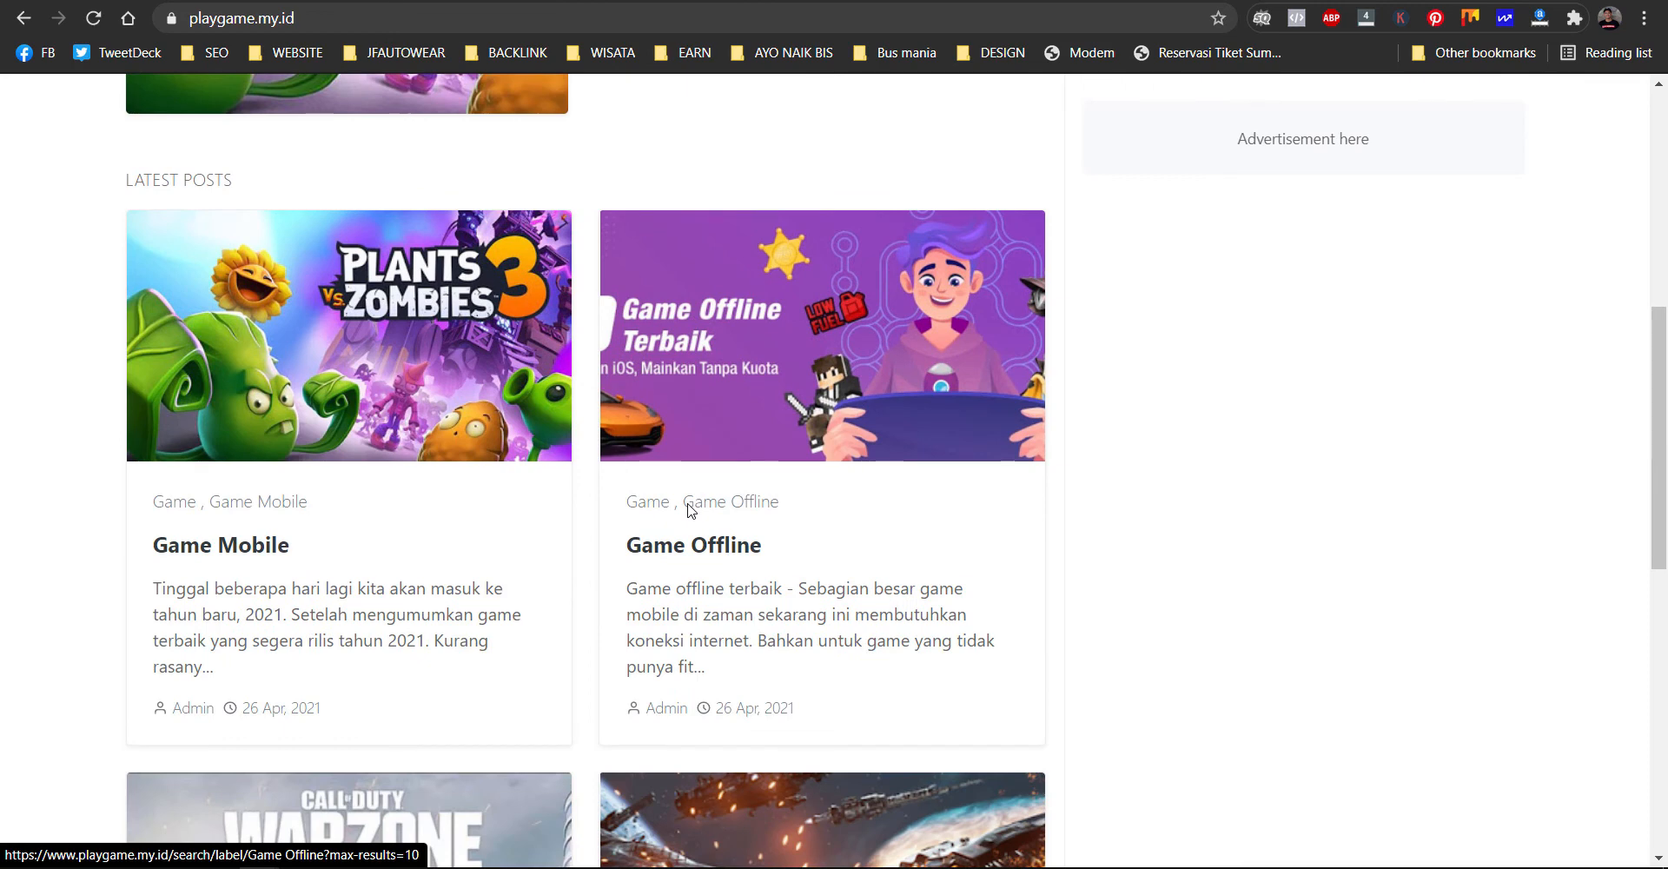
scroll(690, 510, "down", 4)
scroll(690, 511, "down", 5)
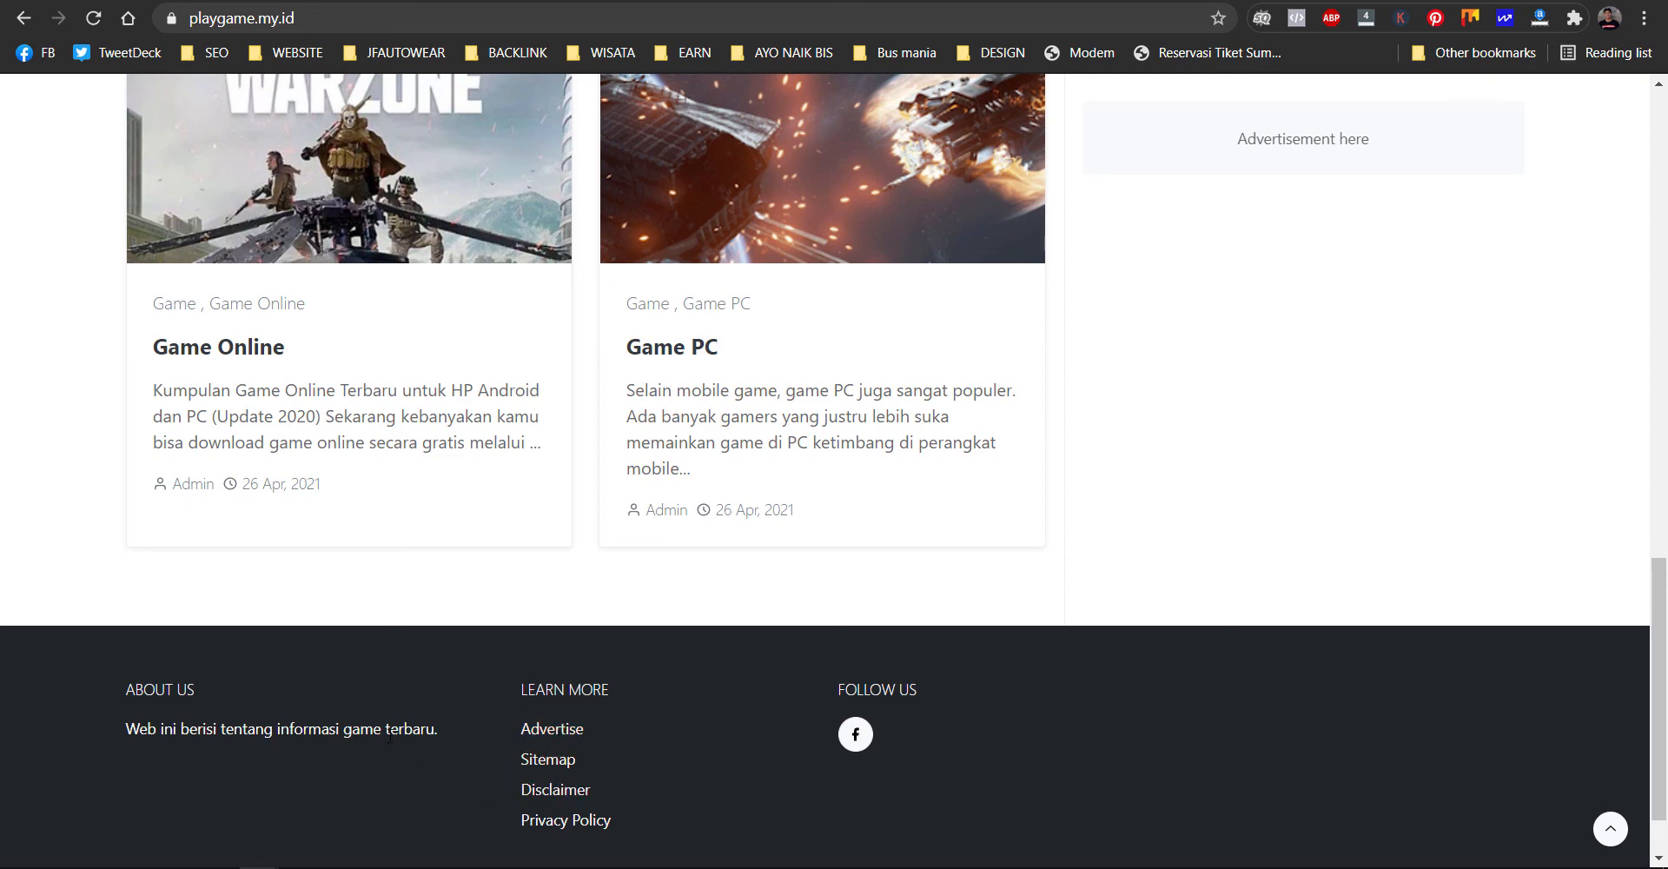
- Switch to the theme's HTML editor and highlight the _Logo variable group with its desktop and mobile width settings
left_click(145, 2)
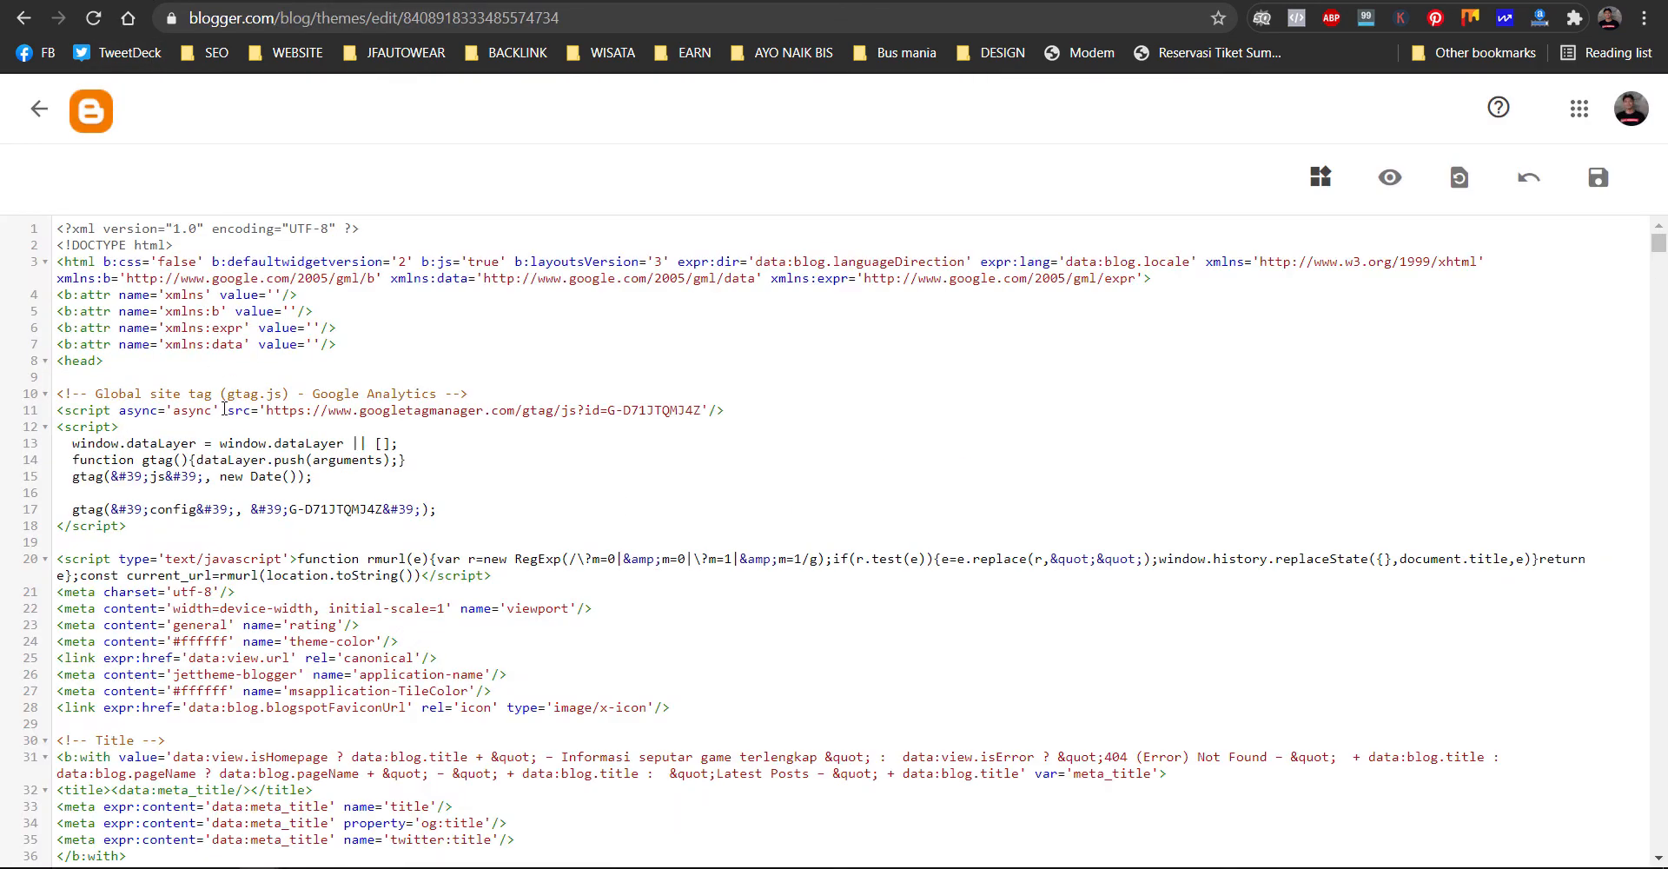
scroll(461, 454, "down", 18)
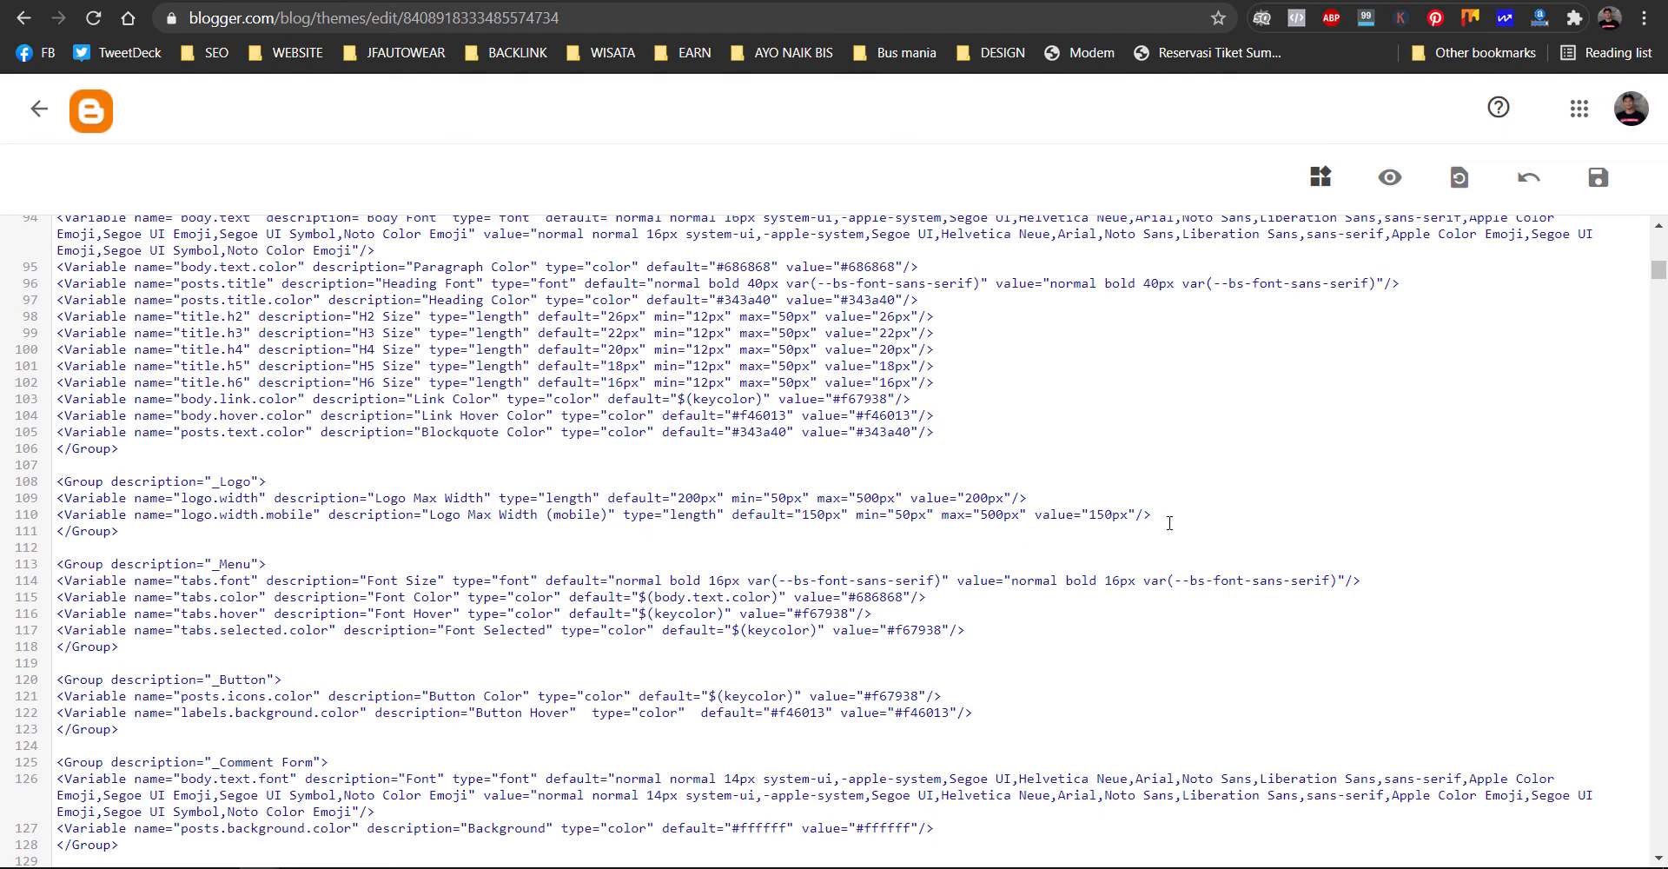
left_click_drag(1170, 523, 64, 477)
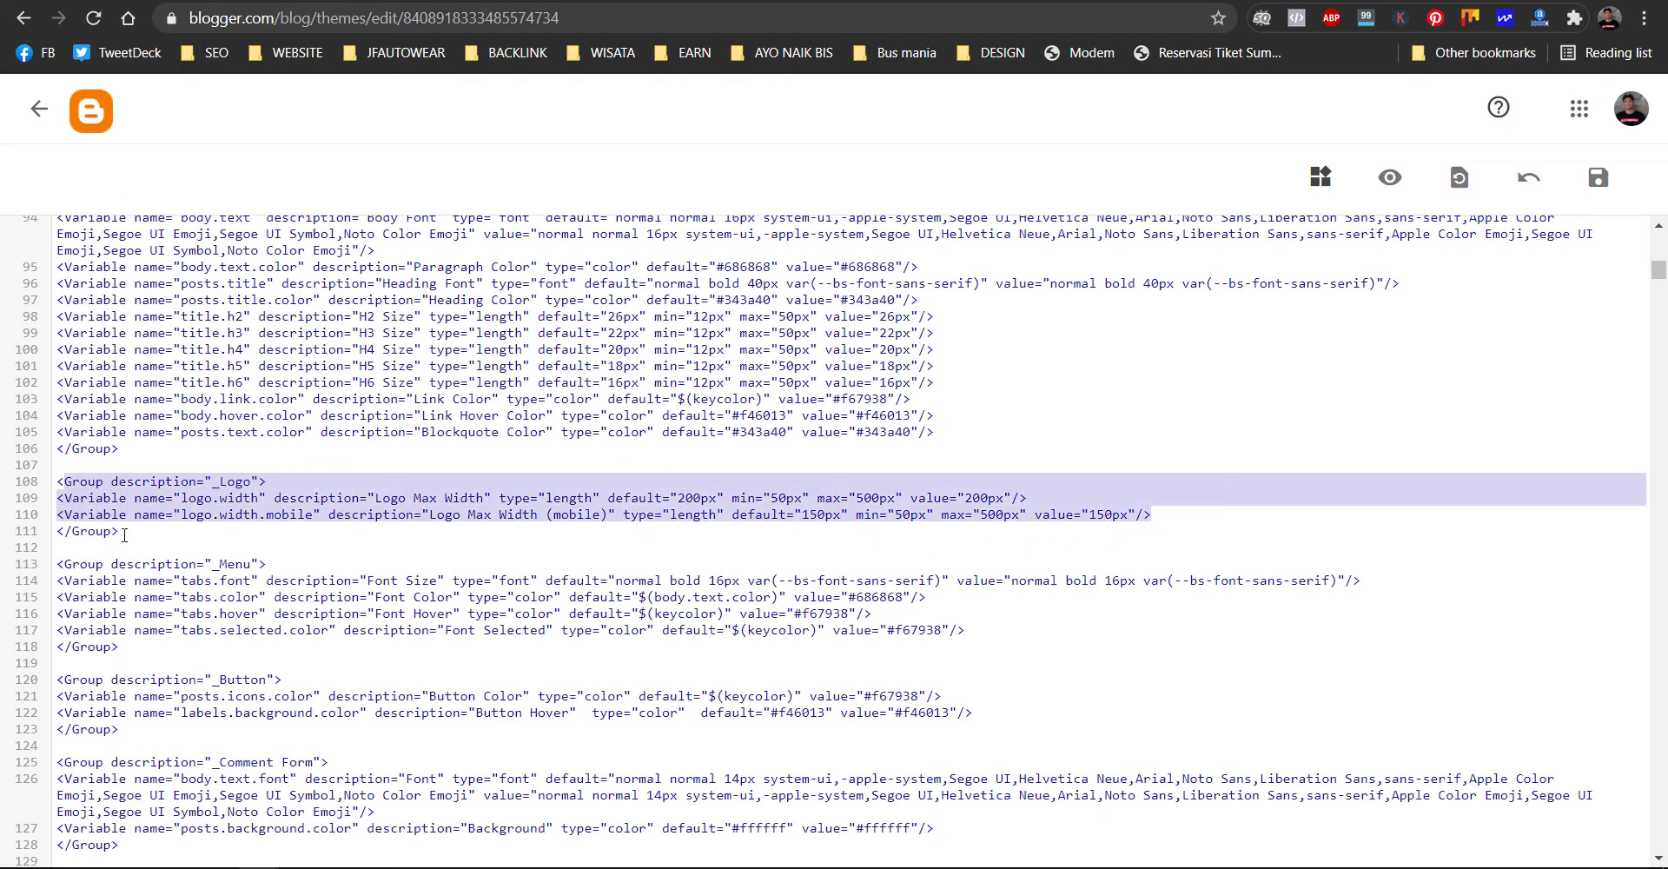
left_click_drag(125, 535, 57, 487)
- Look through the theme code from the meta tags and Google Analytics script at its start down to the CSS rules
scroll(559, 468, "up", 7)
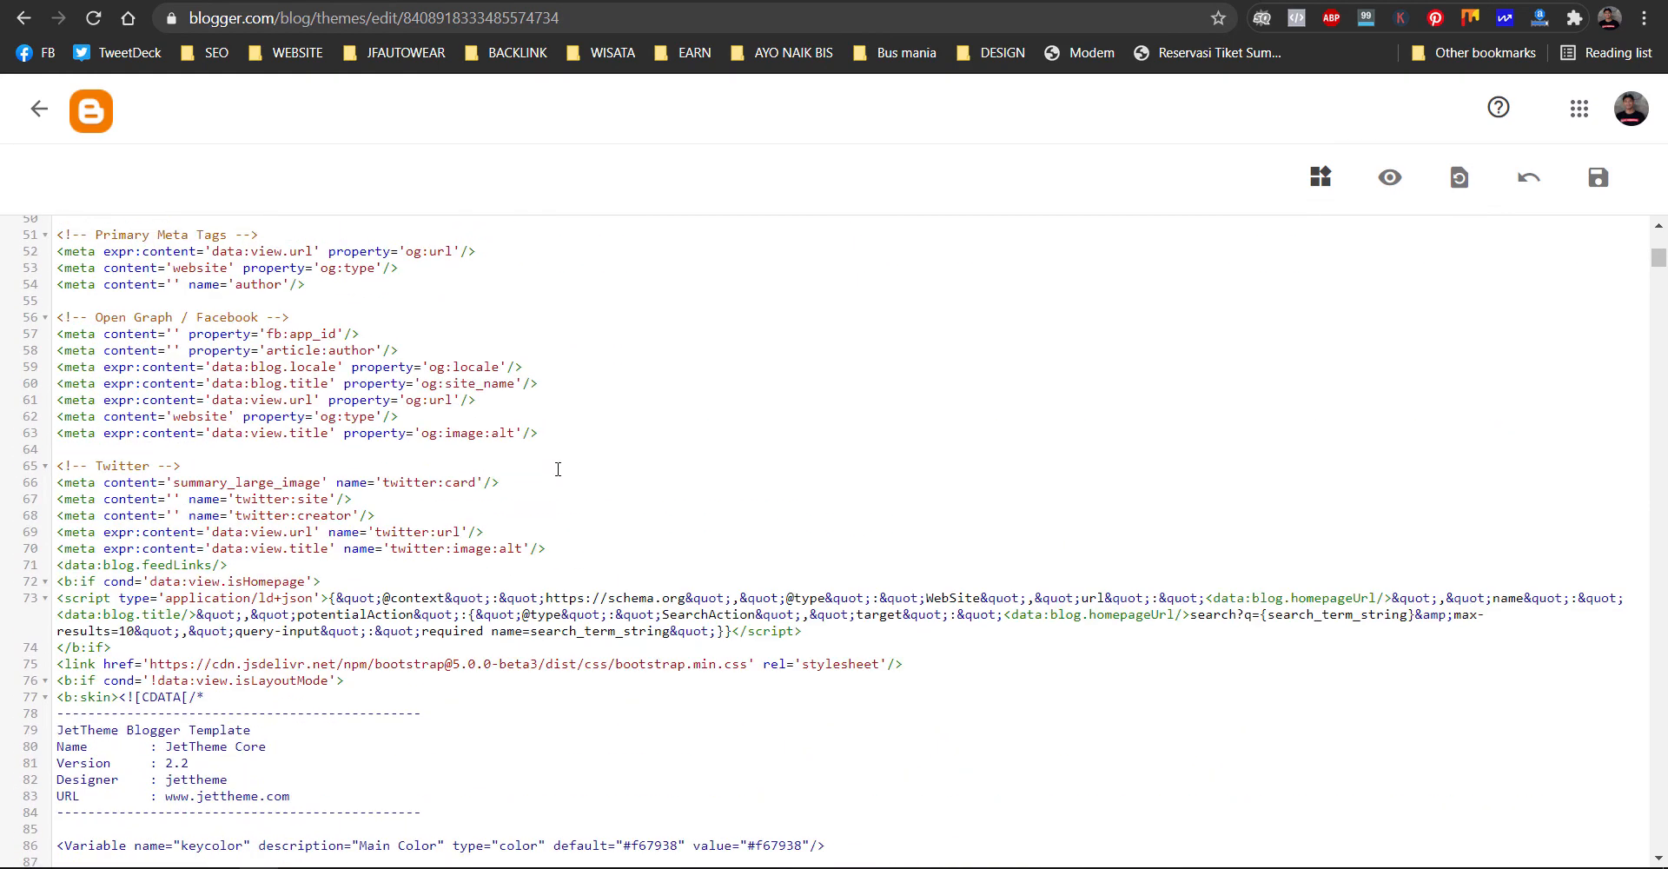
scroll(468, 544, "up", 4)
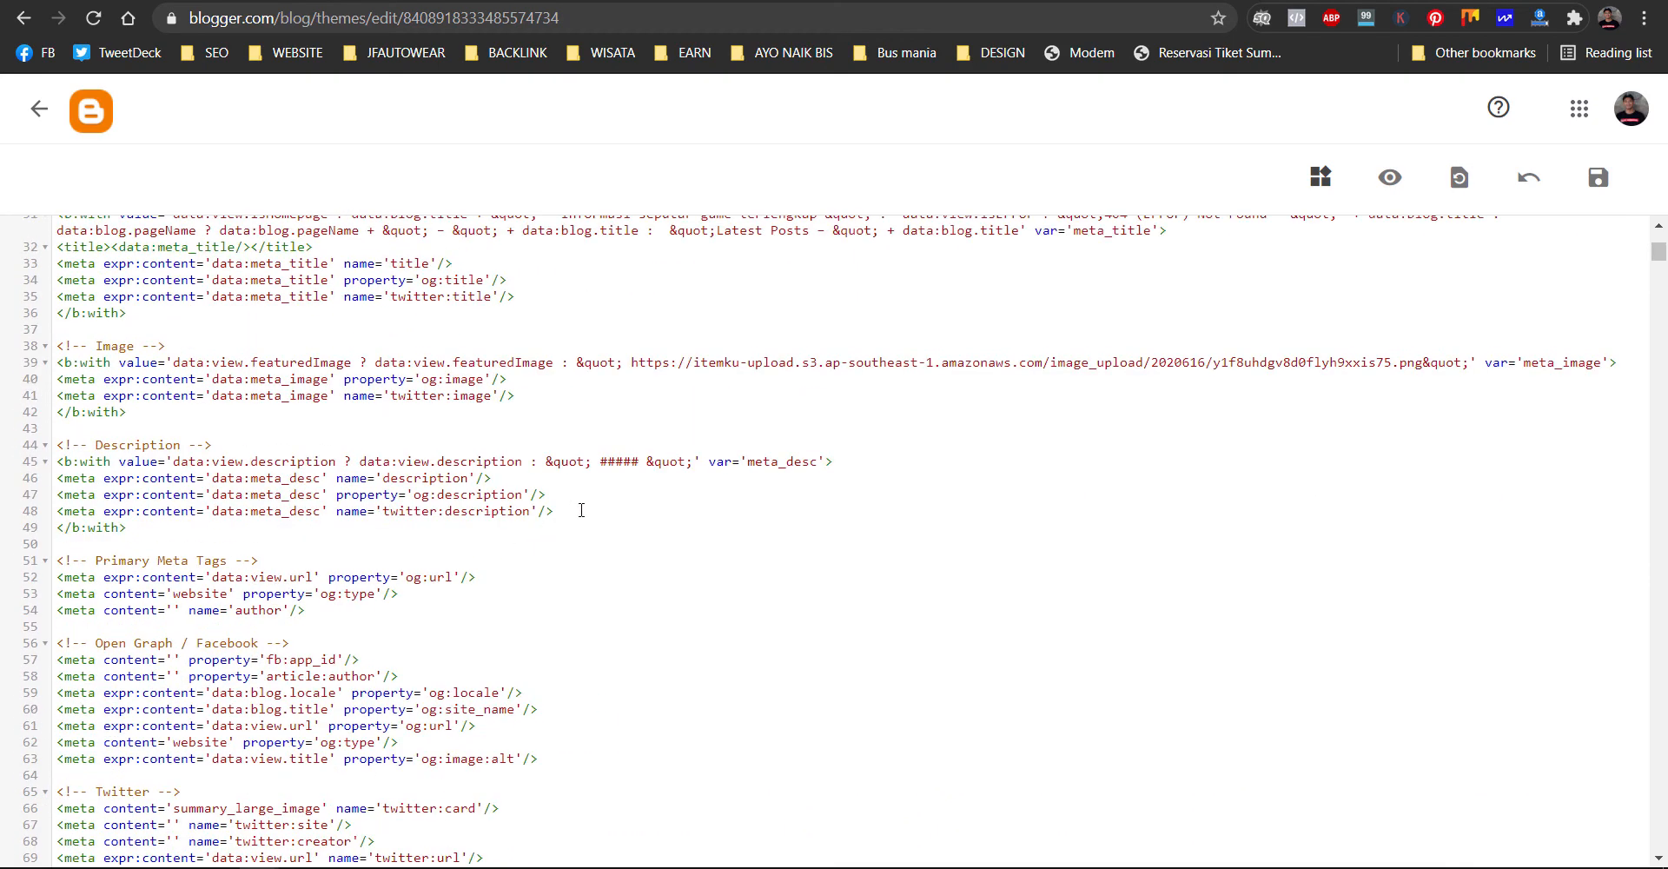
scroll(582, 510, "up", 4)
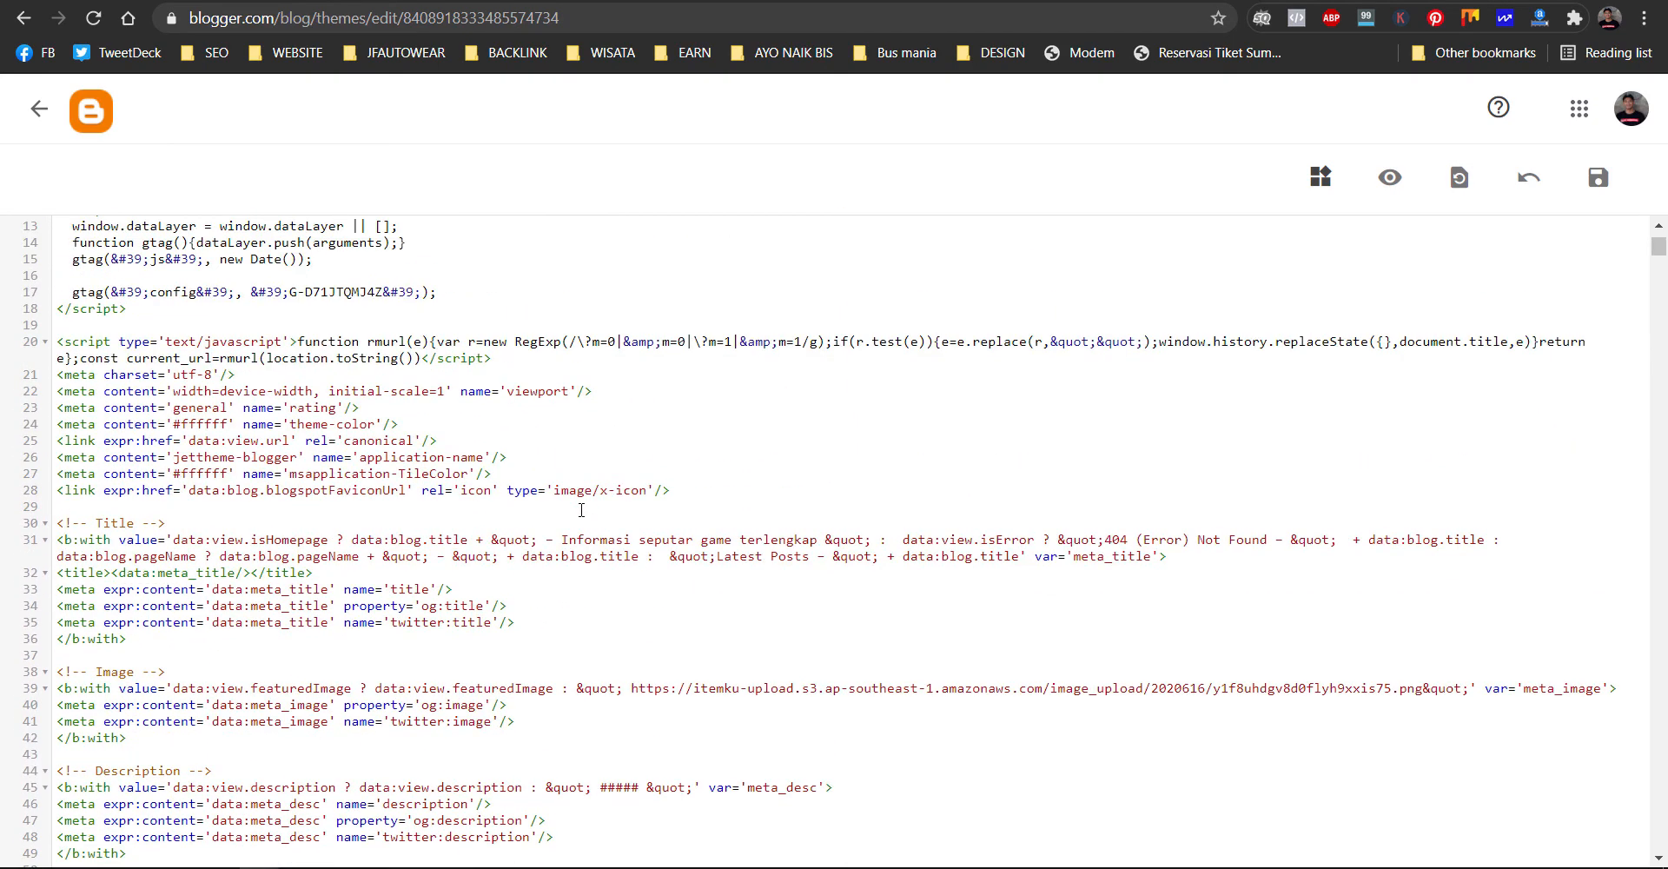
scroll(583, 521, "up", 3)
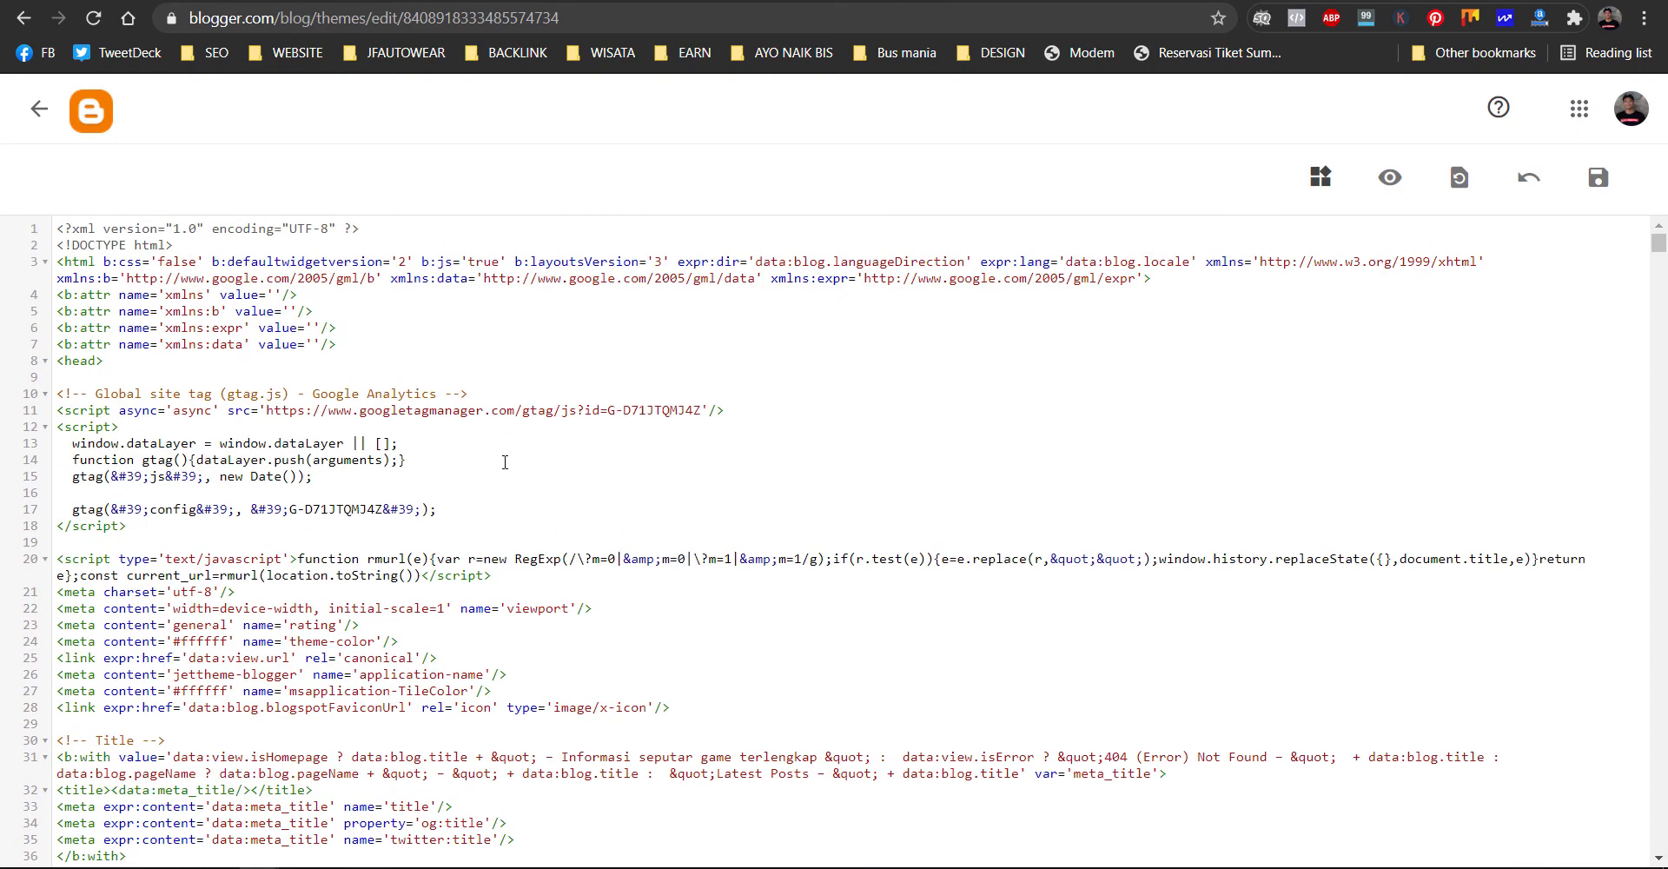
left_click_drag(748, 419, 57, 391)
scroll(445, 441, "down", 12)
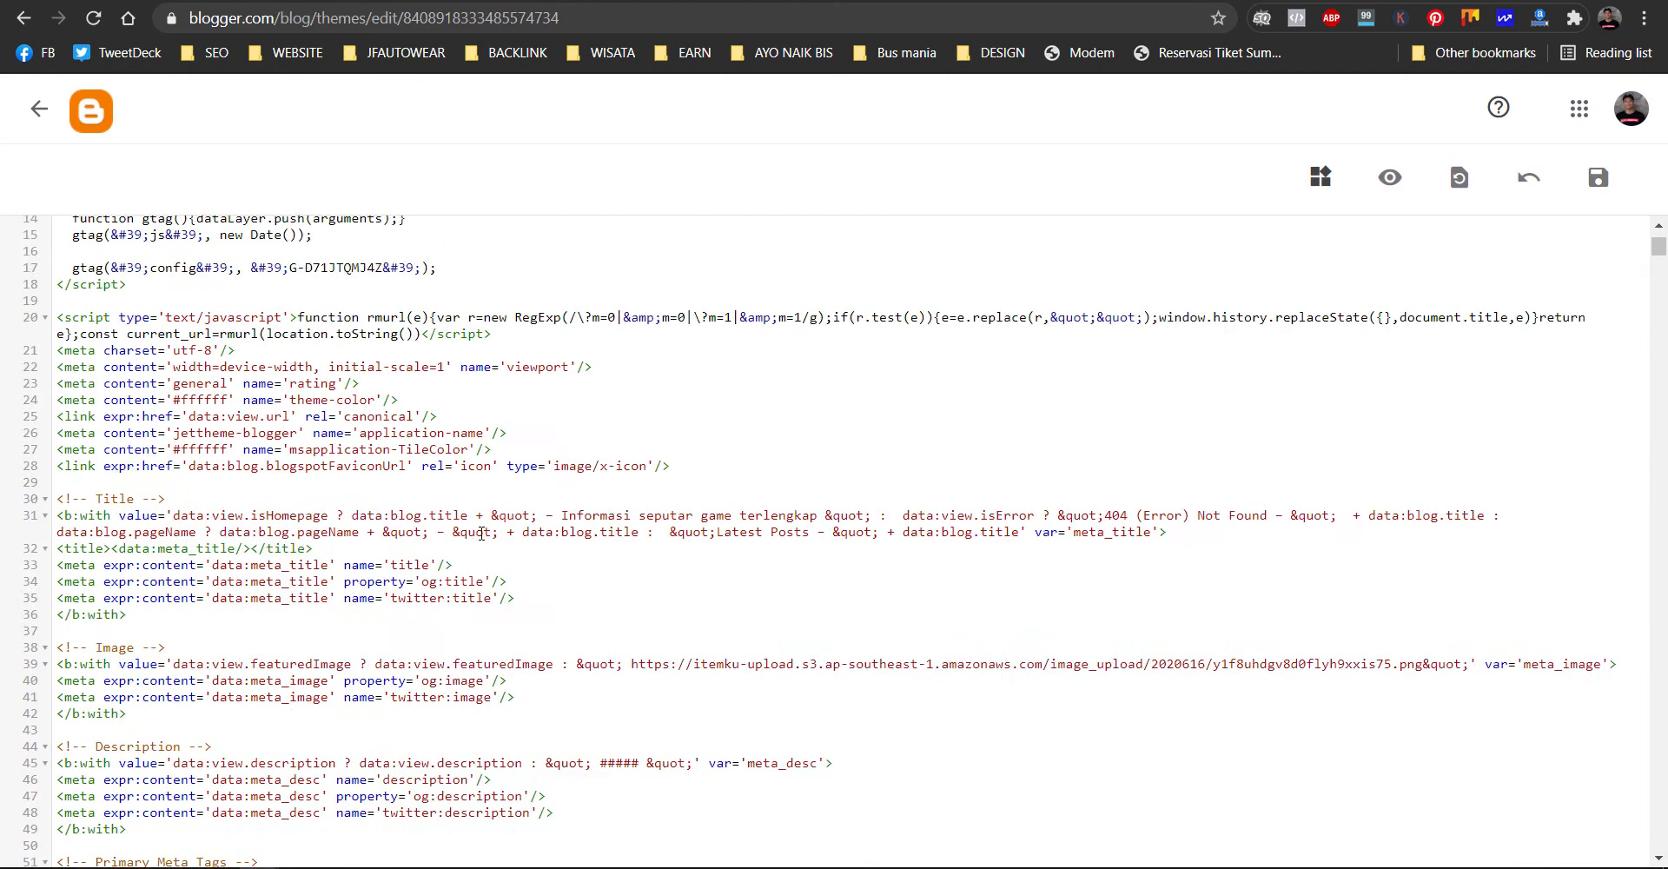
scroll(478, 529, "down", 20)
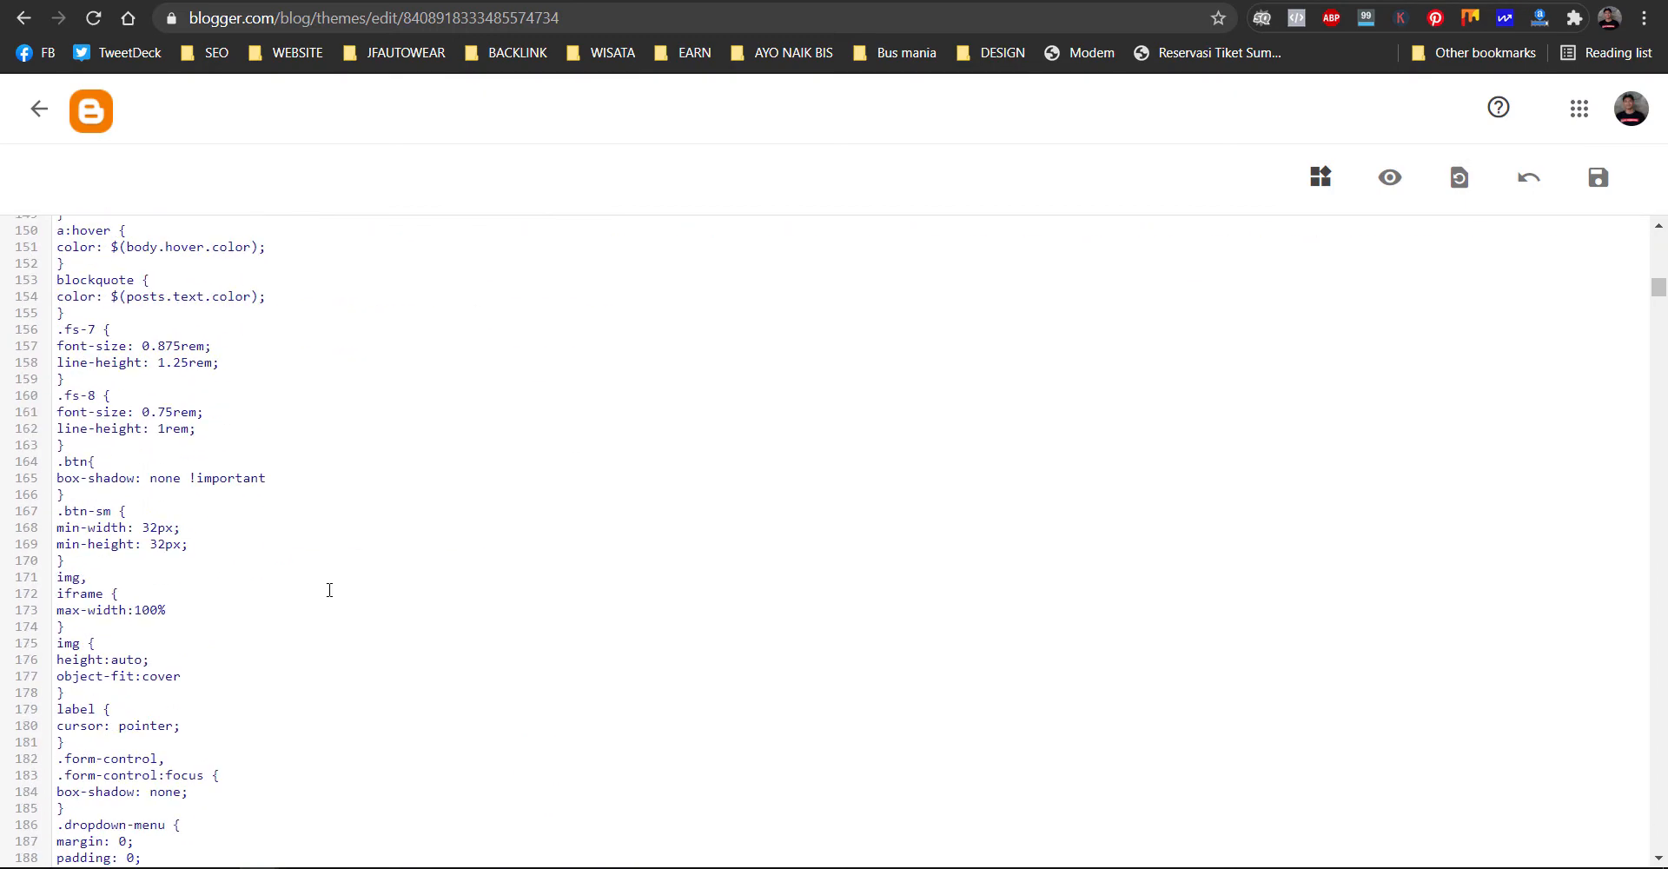
scroll(331, 589, "down", 10)
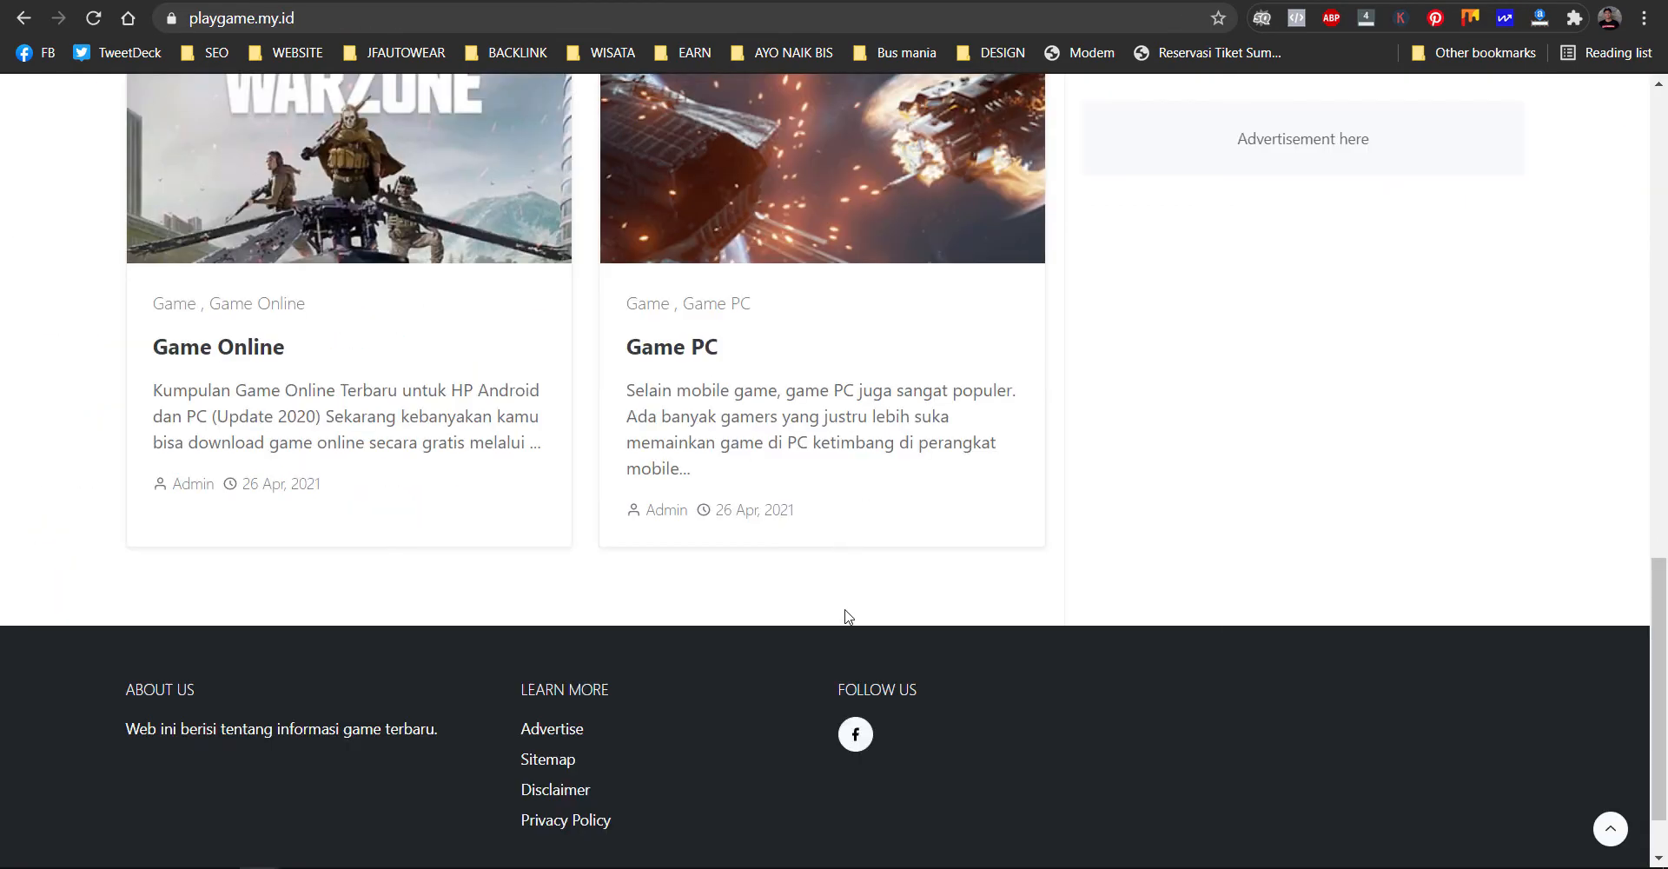
- Review the live home page again, from its header and featured post through the latest posts
scroll(848, 617, "up", 15)
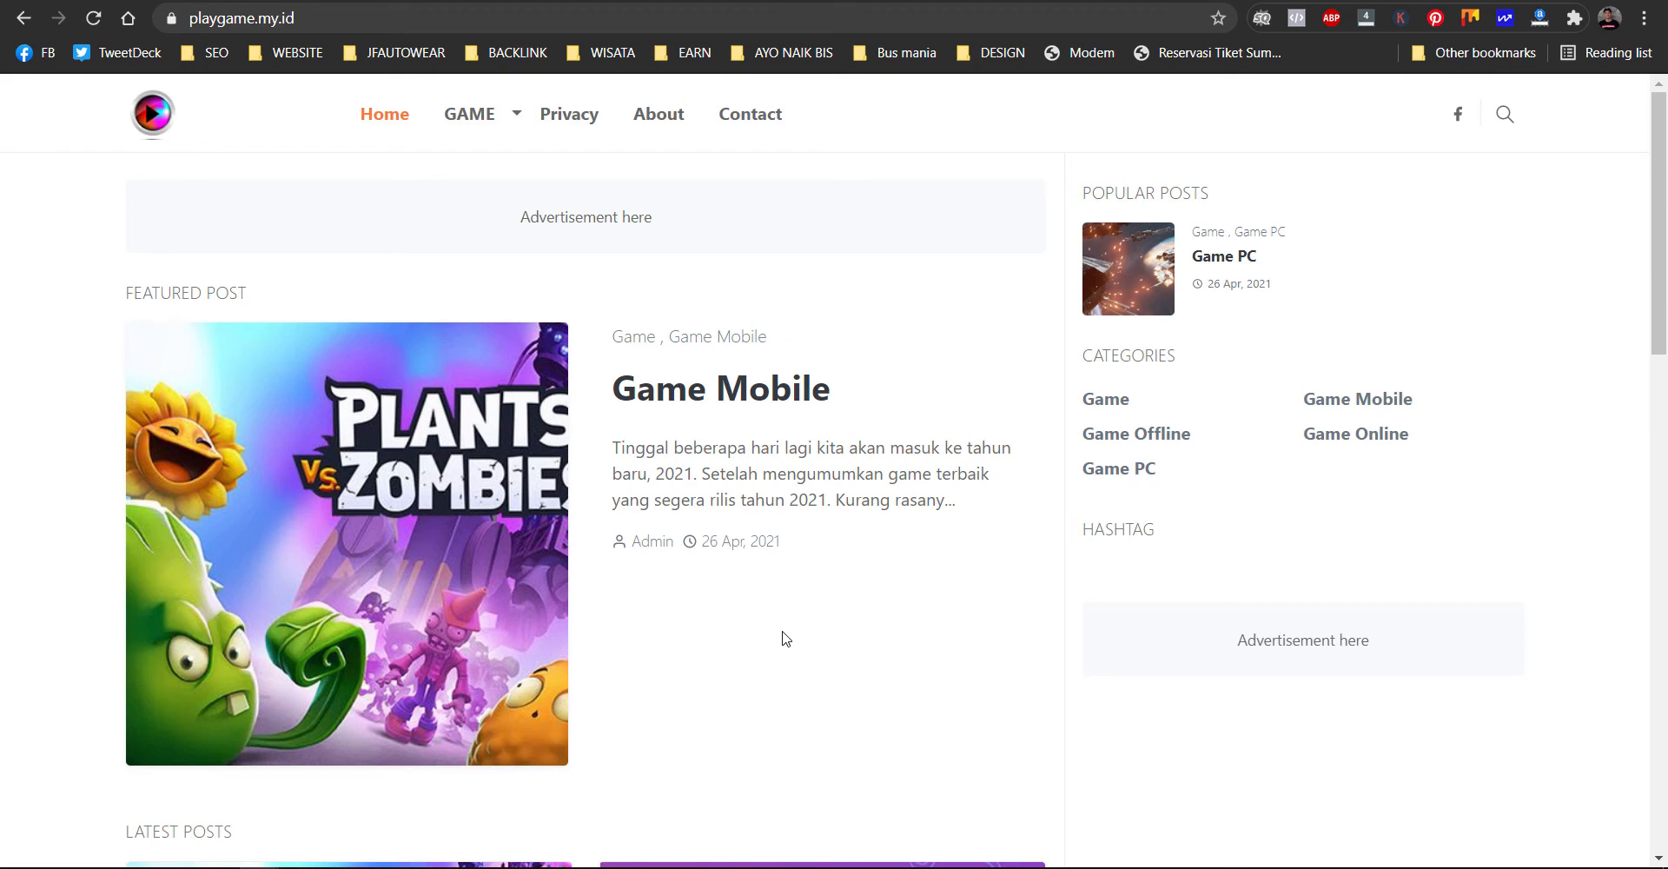
scroll(785, 639, "down", 10)
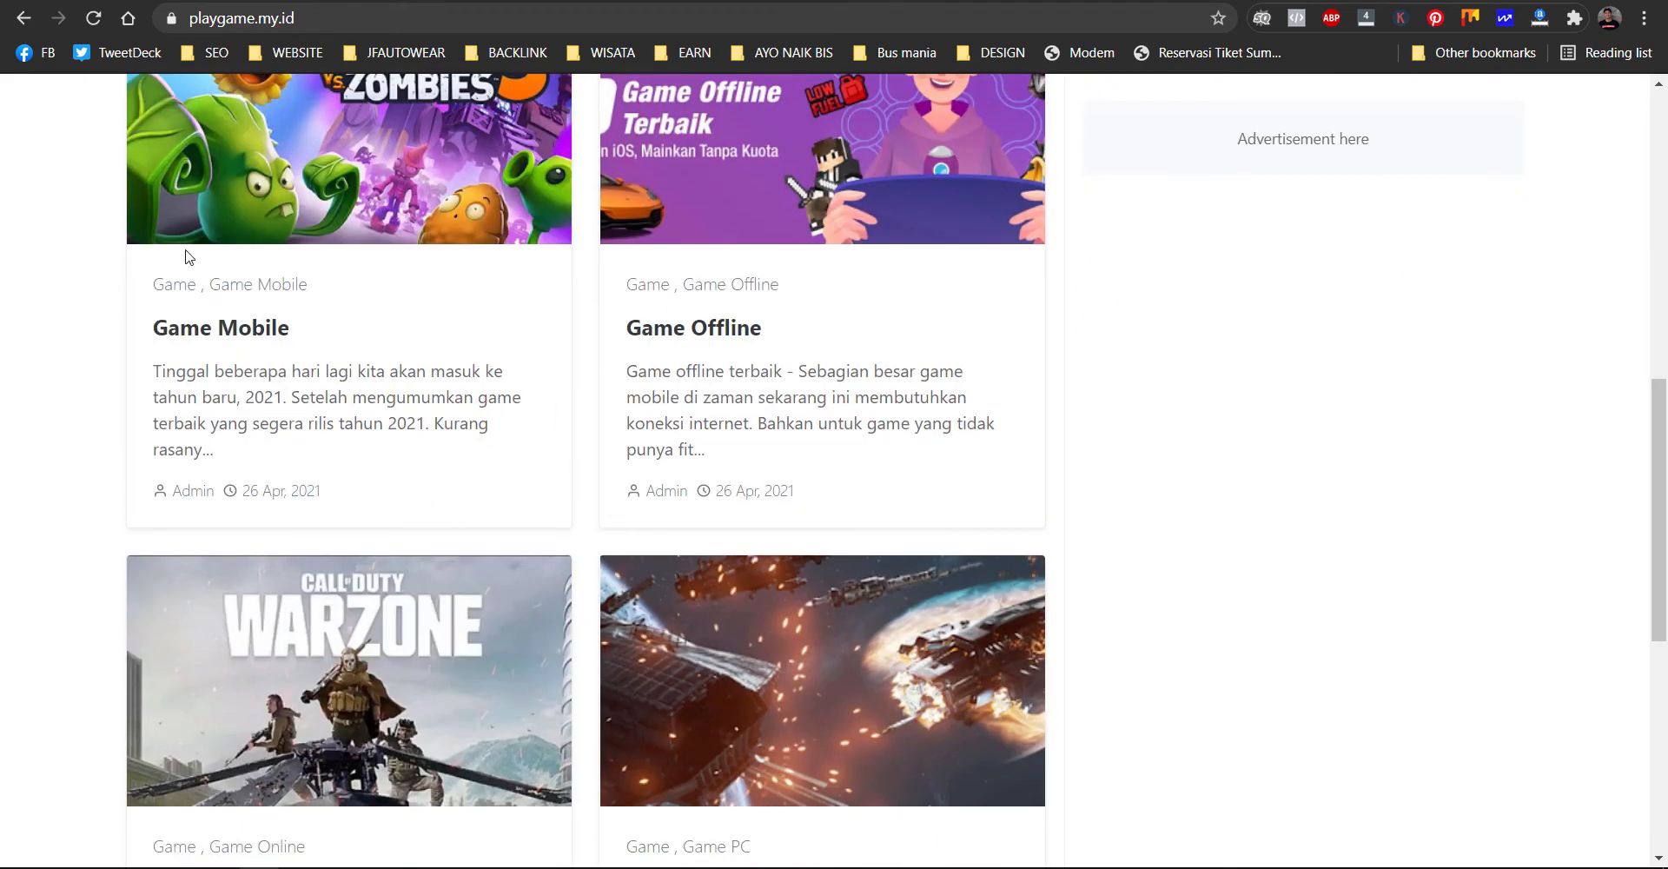
scroll(365, 393, "up", 10)
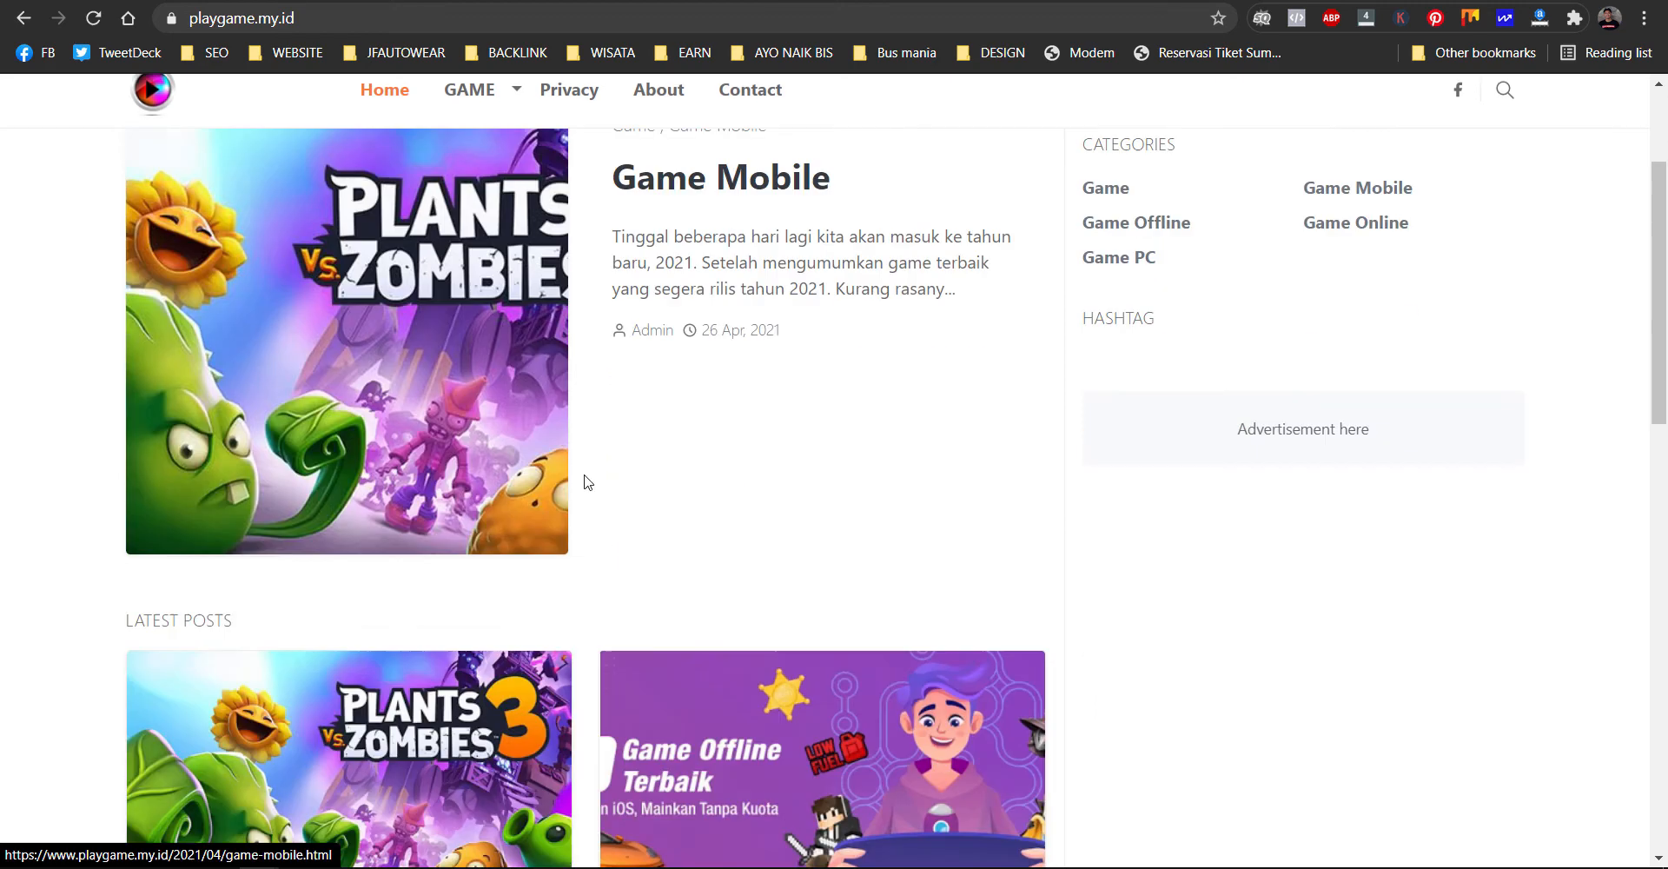
scroll(585, 477, "down", 2)
scroll(585, 482, "up", 2)
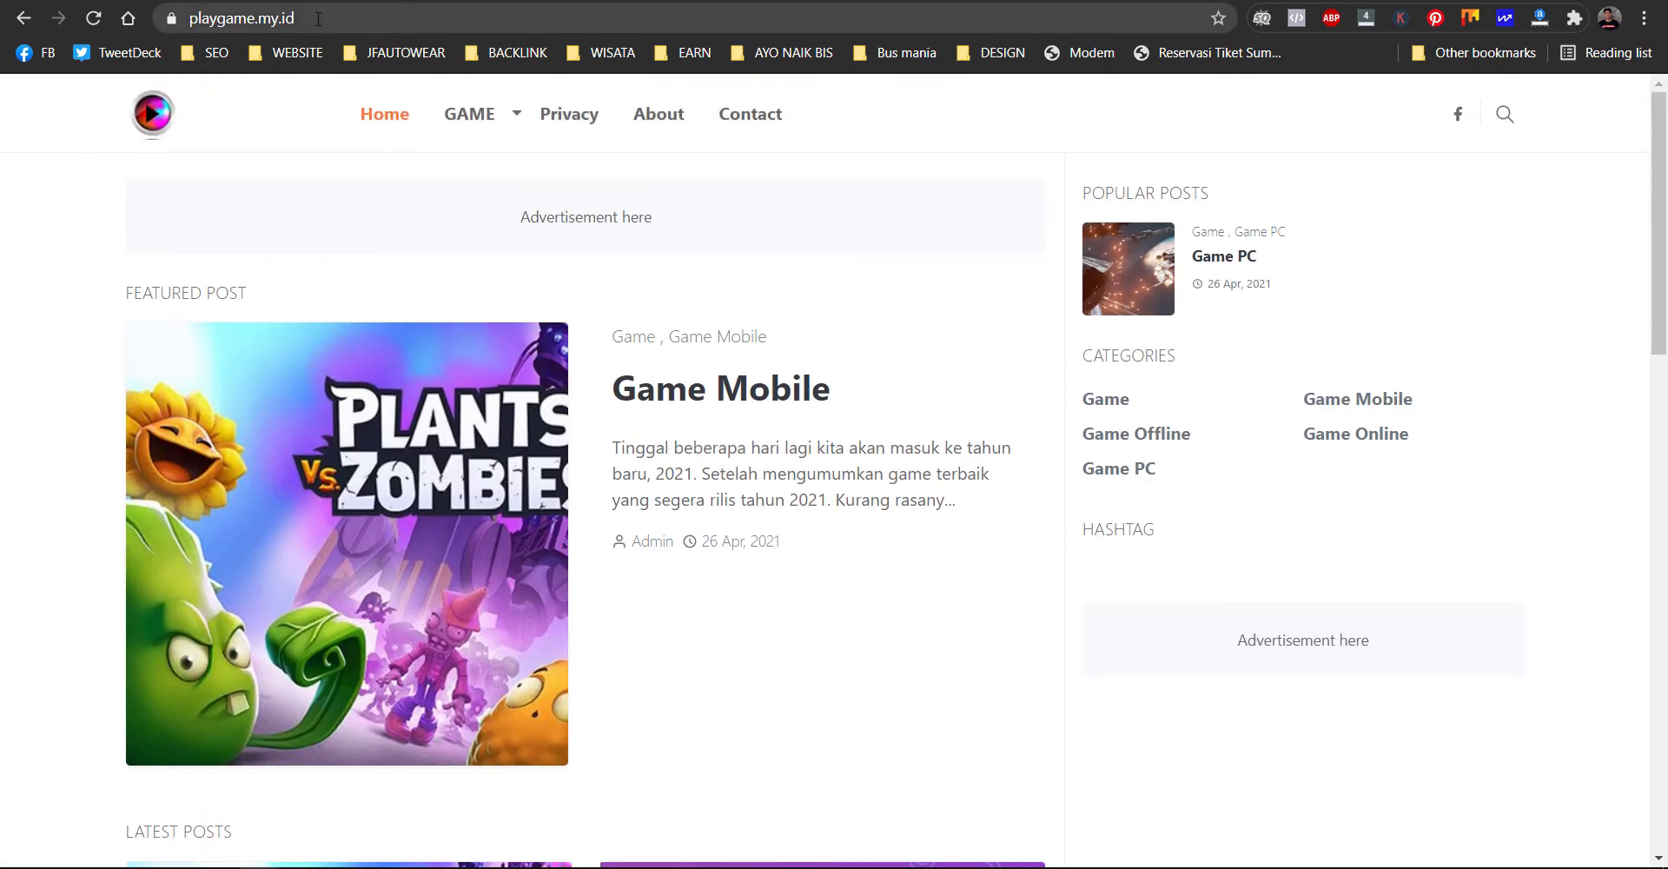
mouse_move(555, 285)
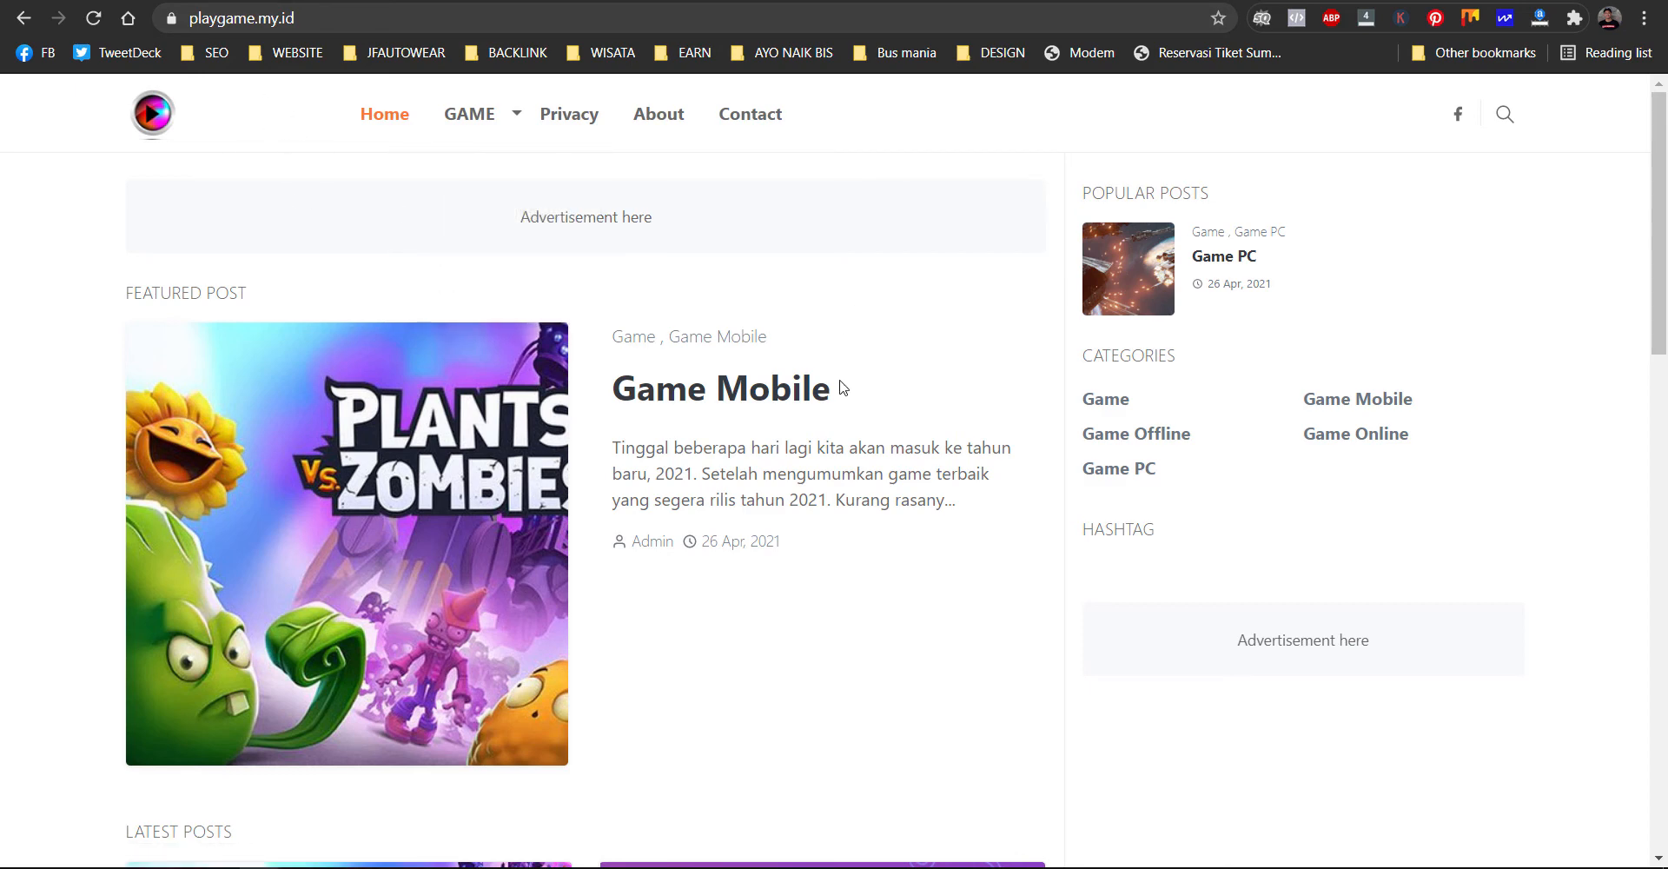
scroll(749, 559, "down", 4)
scroll(748, 558, "up", 4)
- Switch to the Notepad notes and add the line "- Blog / Web Baru kita akan kena namanya" below the Google analytic section
left_click(456, 765)
left_click(748, 485)
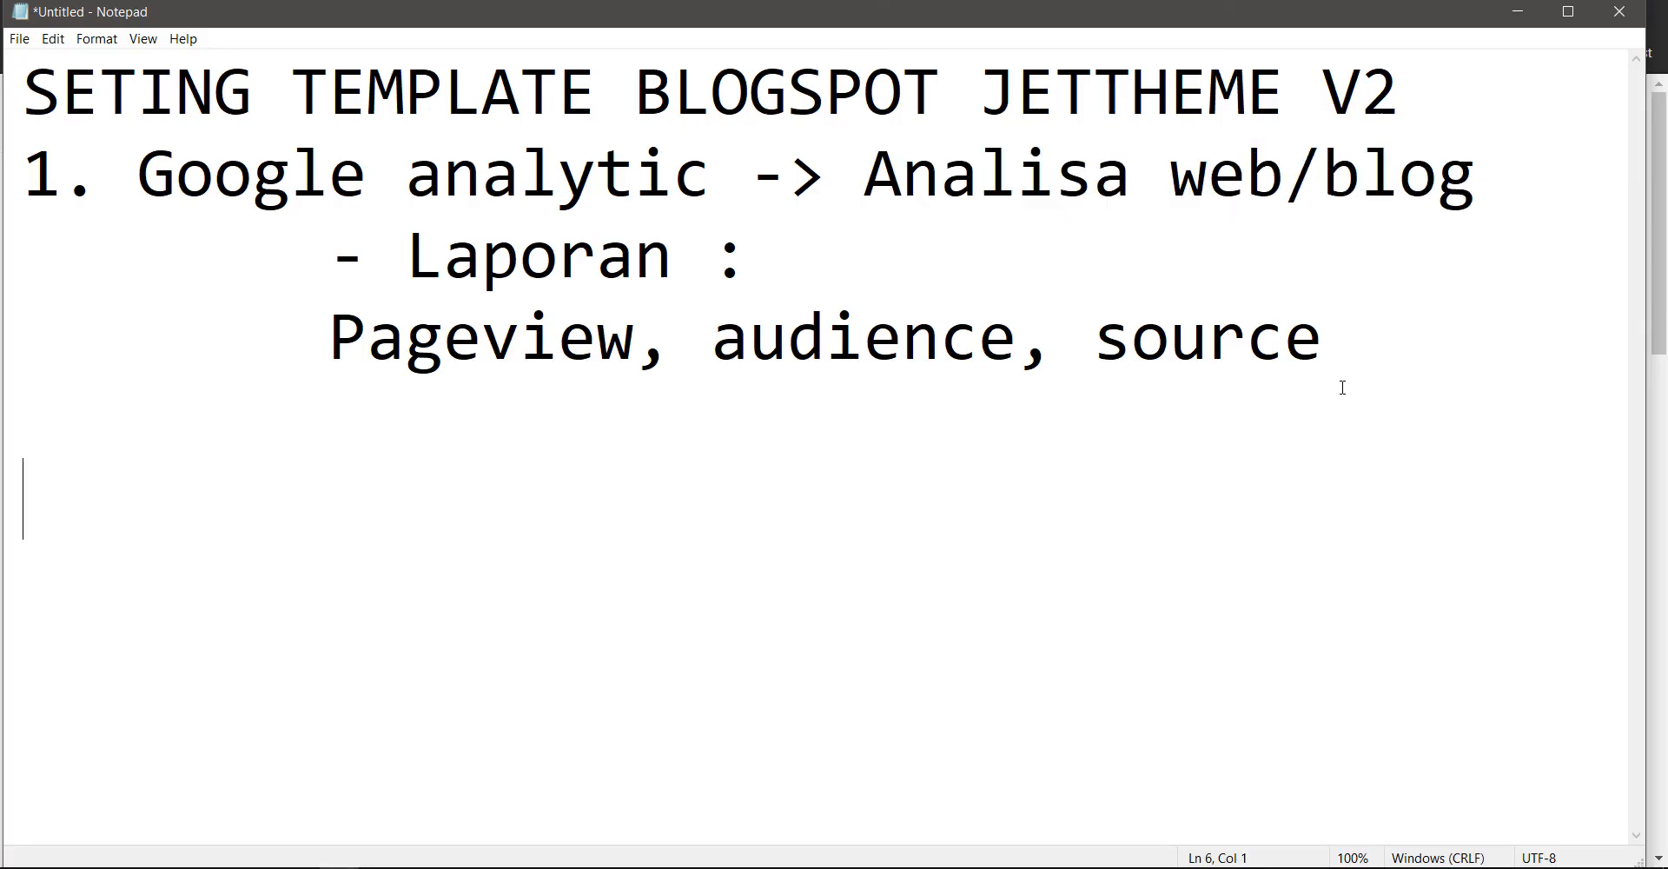
left_click(1386, 339)
key("Down")
key("Down")
type("- Blog ")
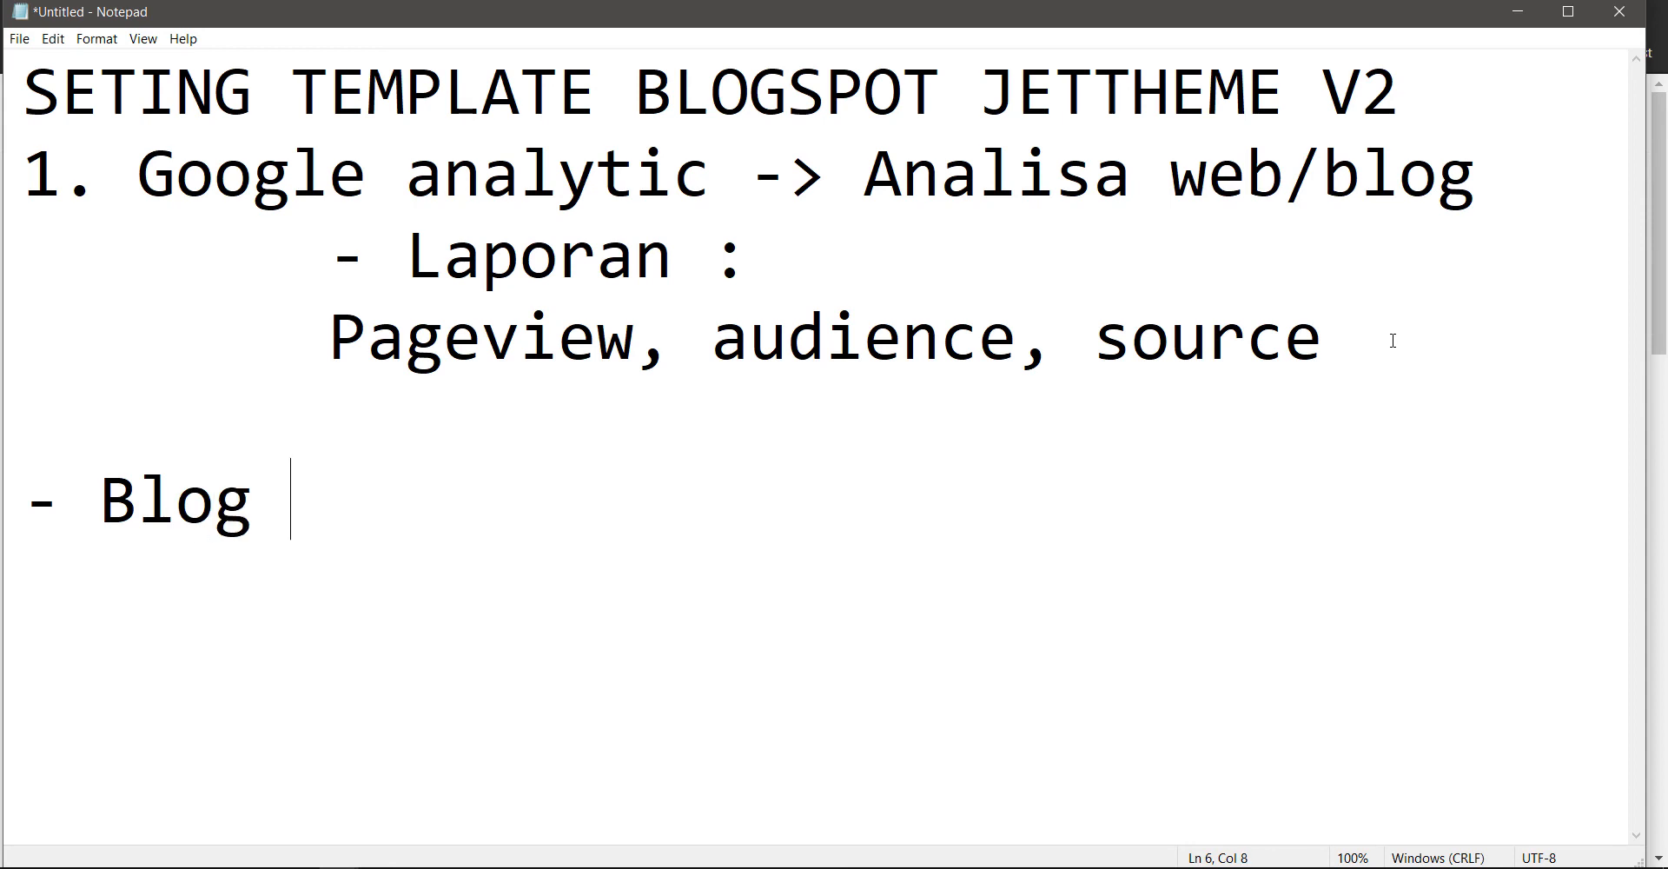
type("/ Web B")
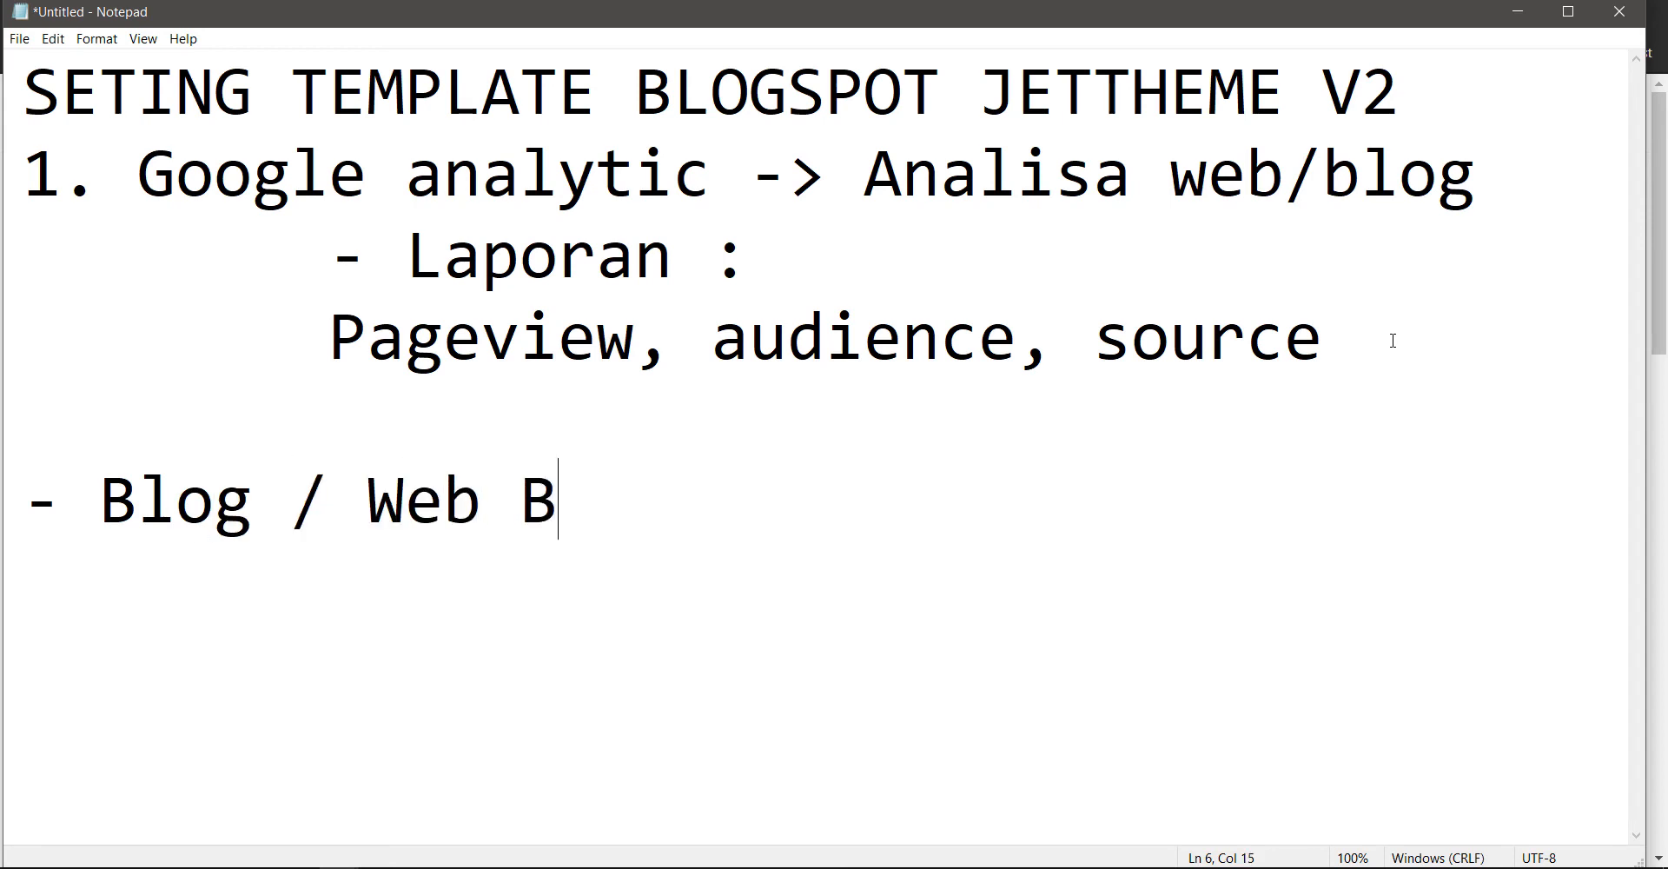
type("aru kita ak")
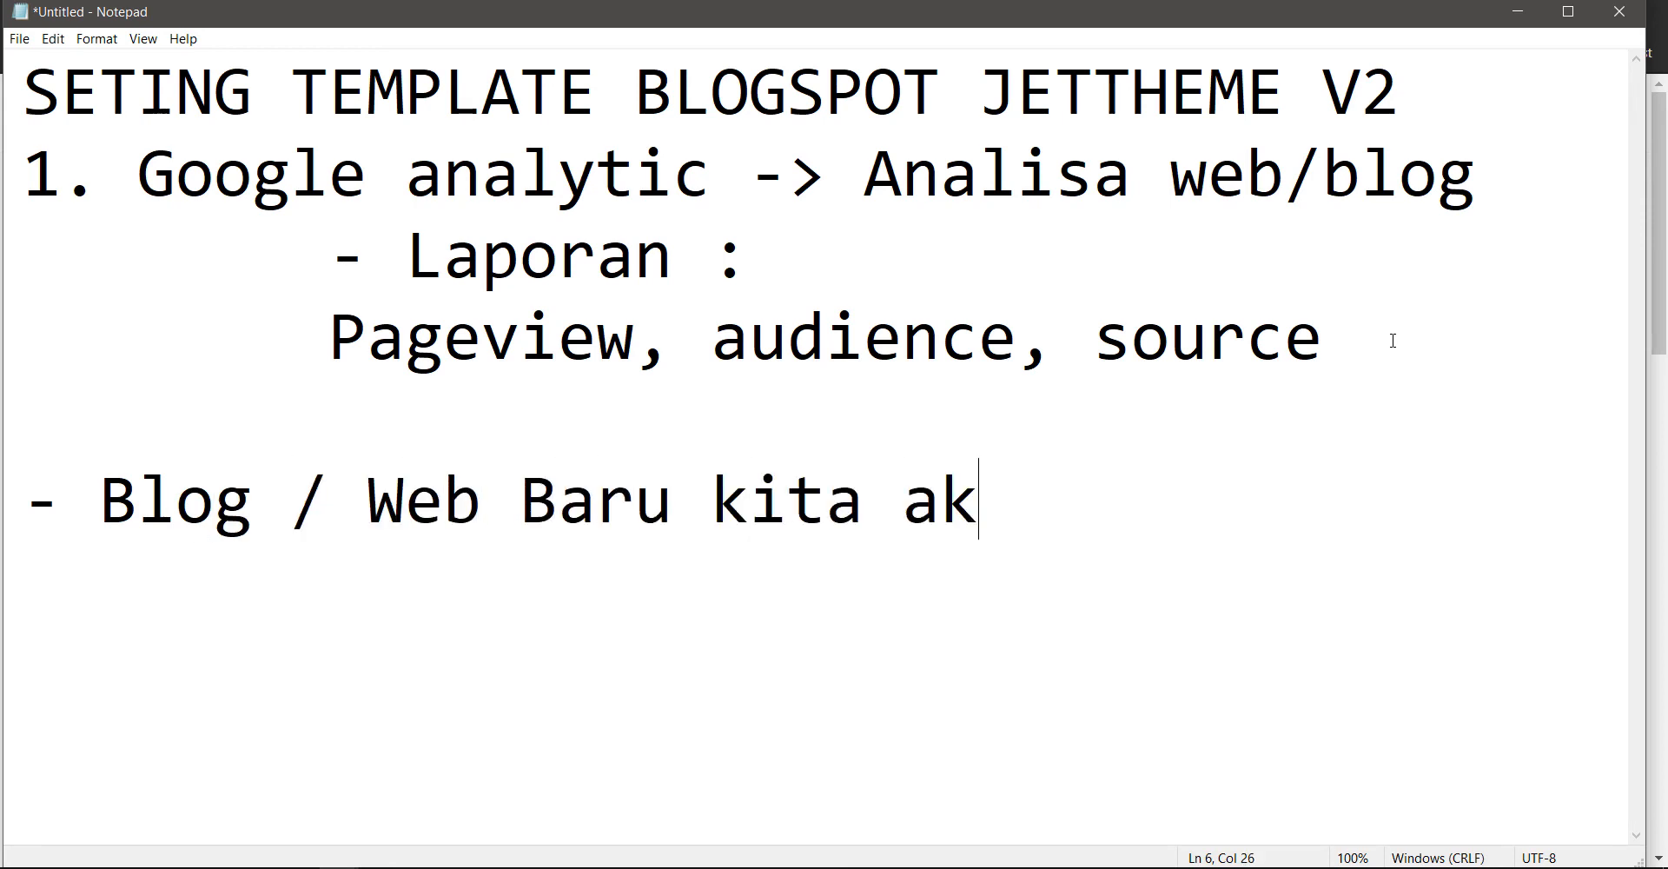
type("an kena namanya")
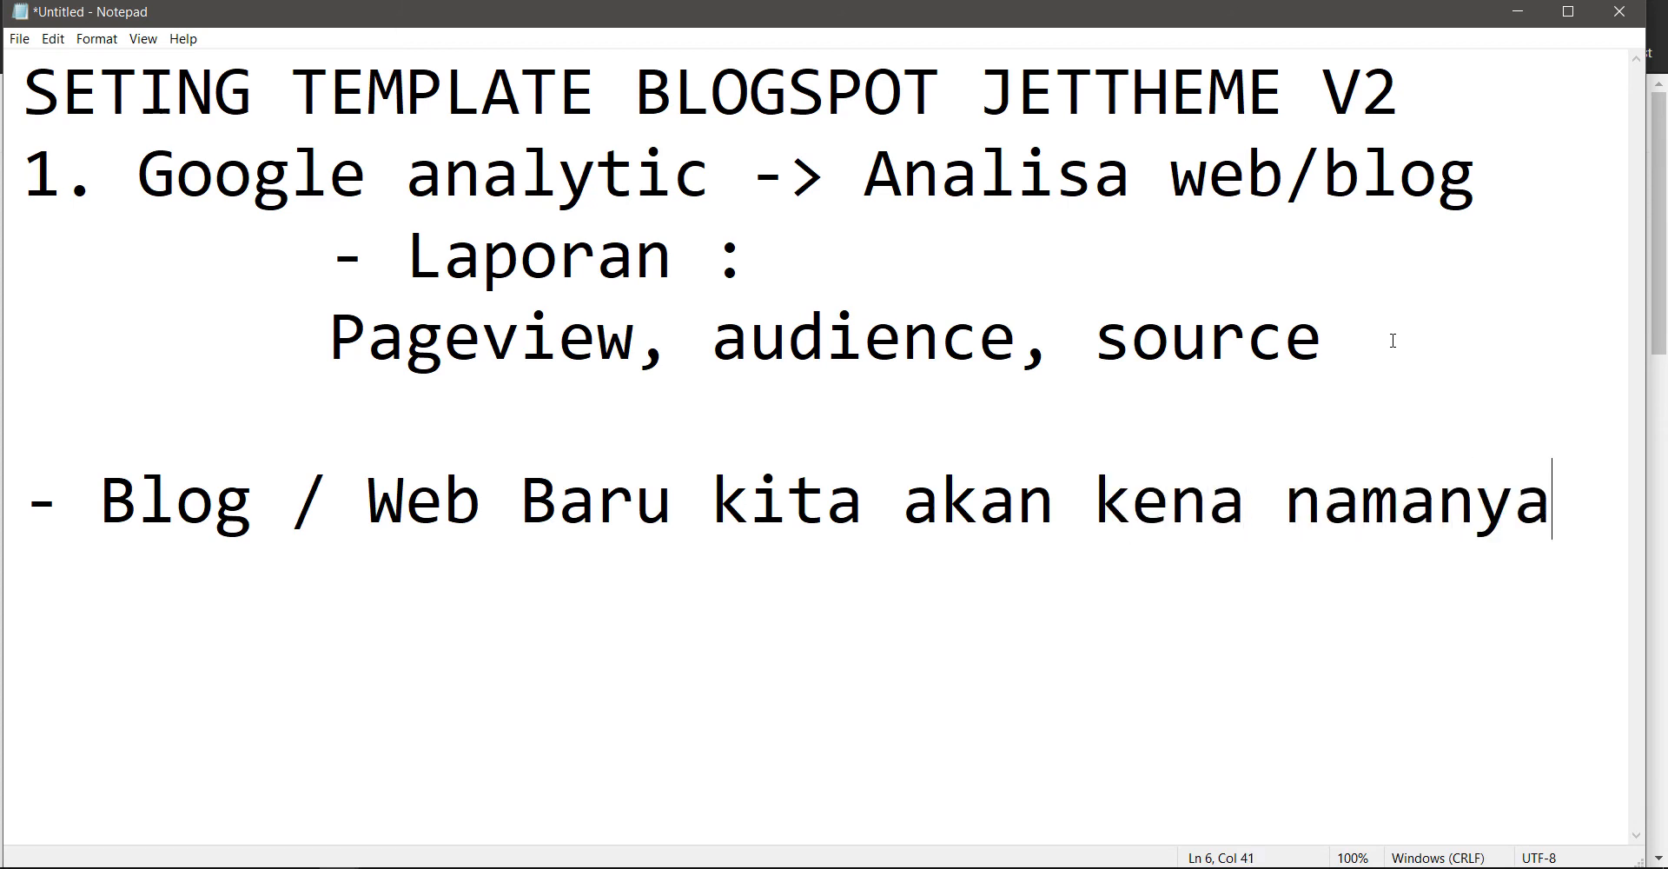
- Continue the note on a new line with "SANDBOX : Kita akan kurung dulu oleh google."
key("Return")
type("SAN")
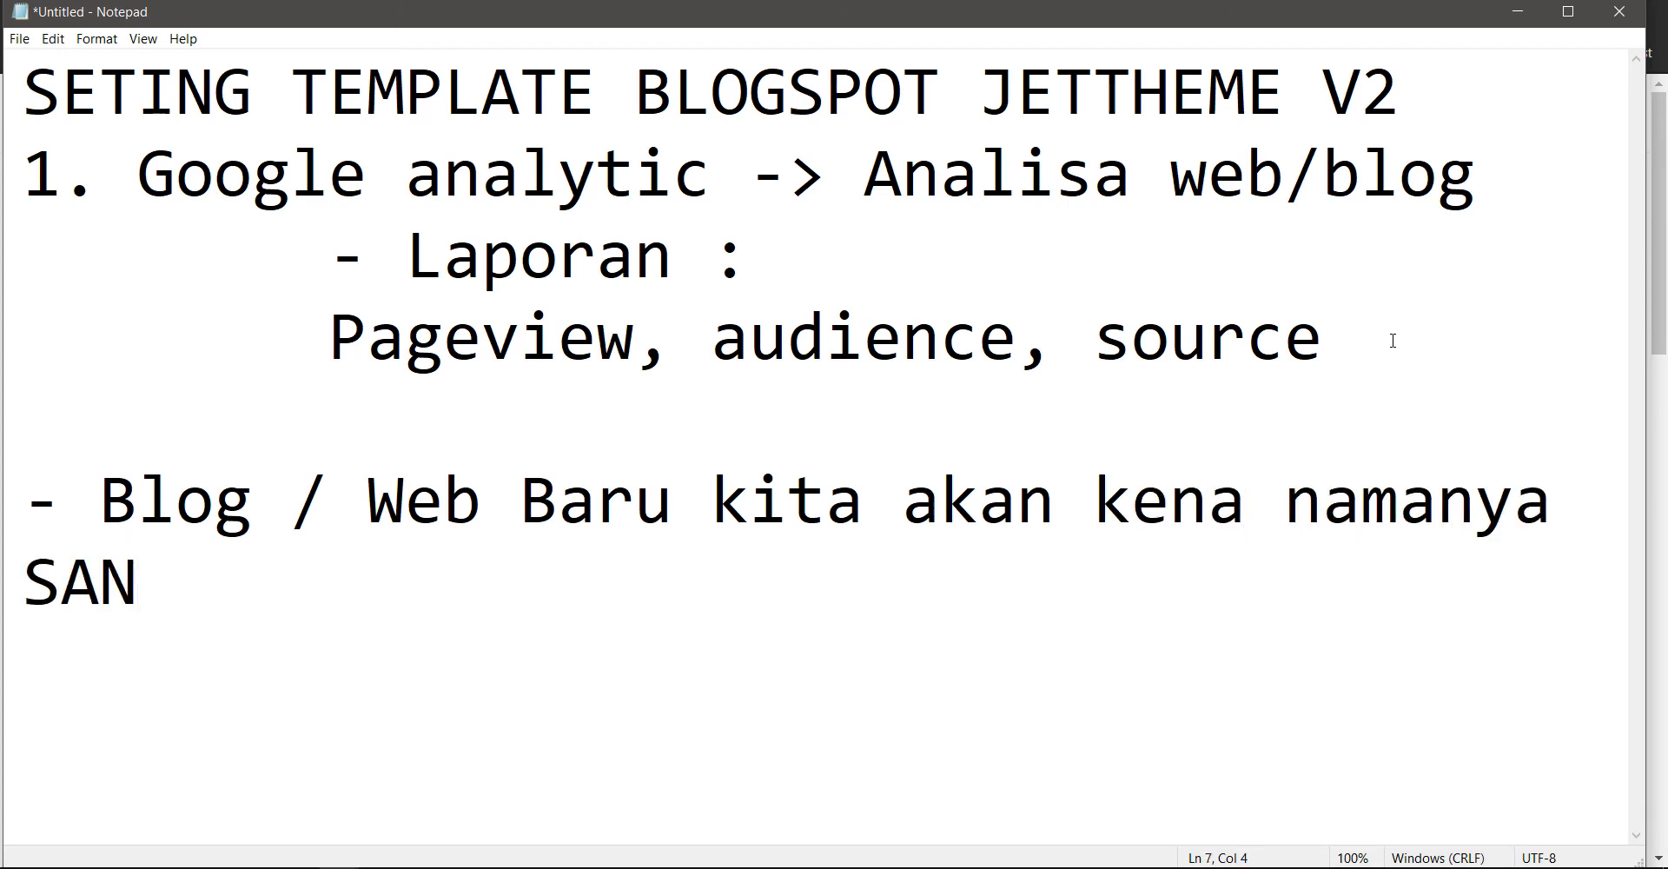
type("DBOX")
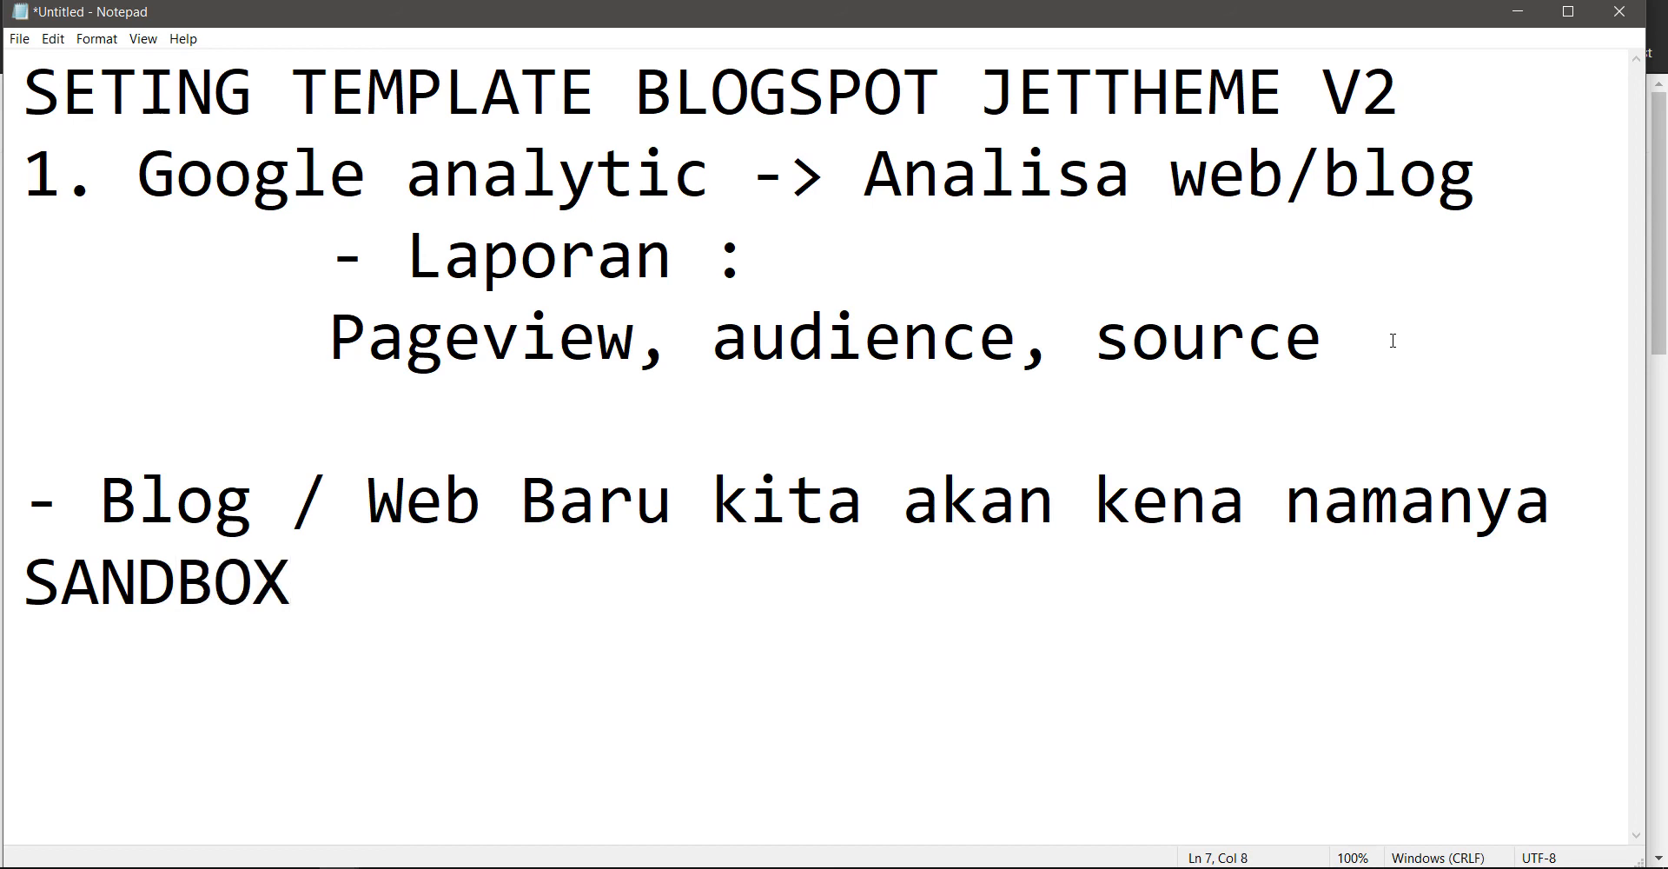
type(" : Kita akan")
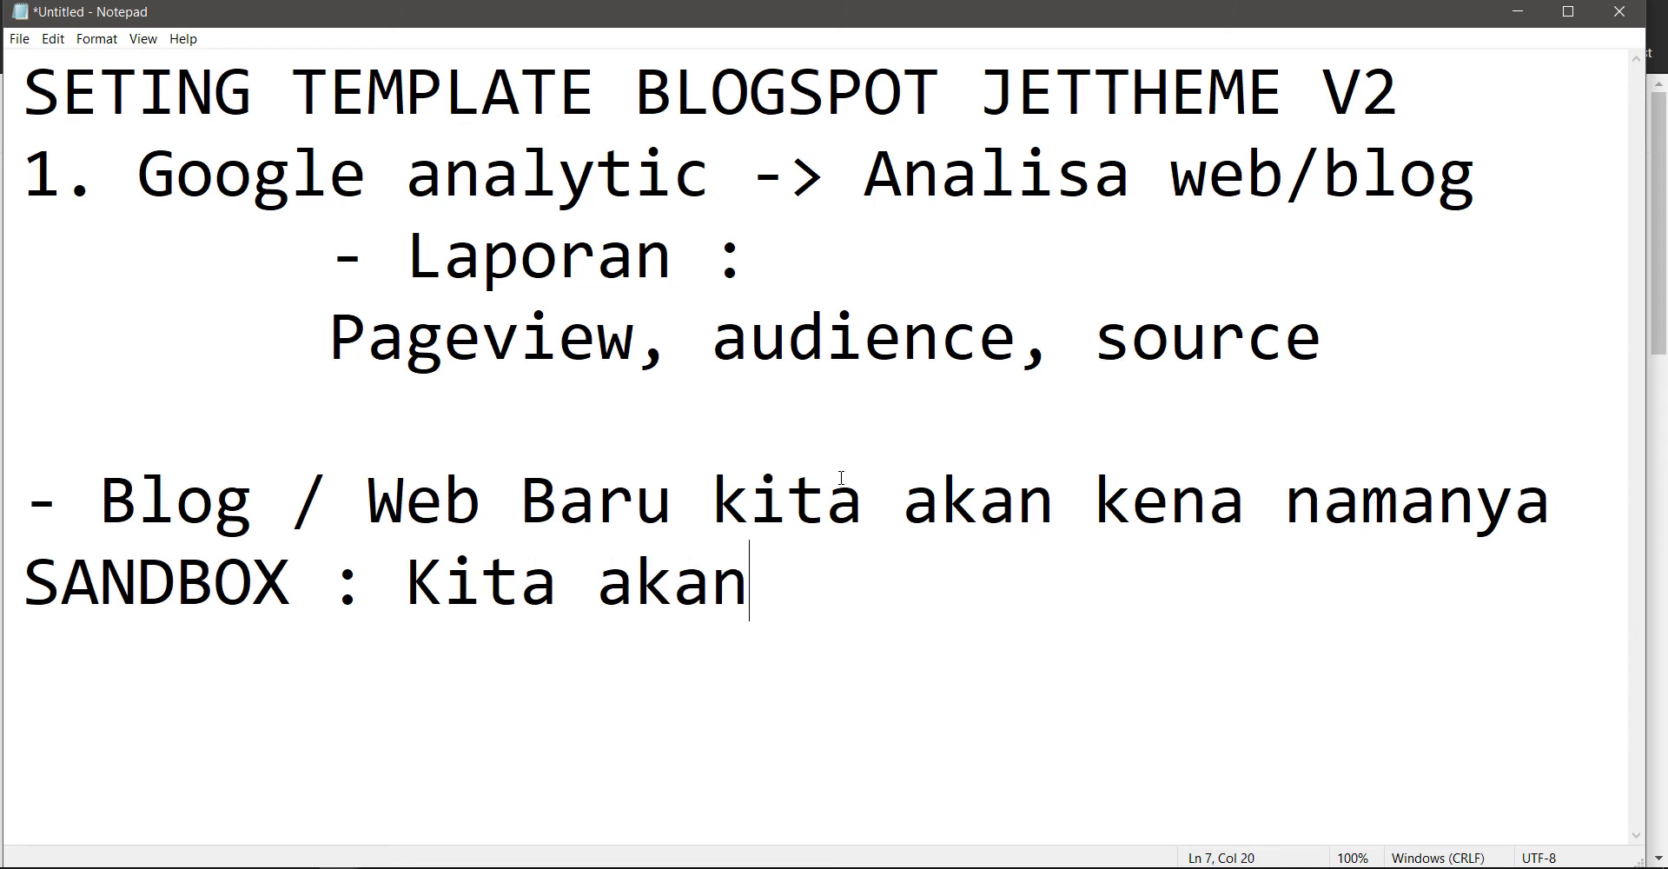
type(" kurung ")
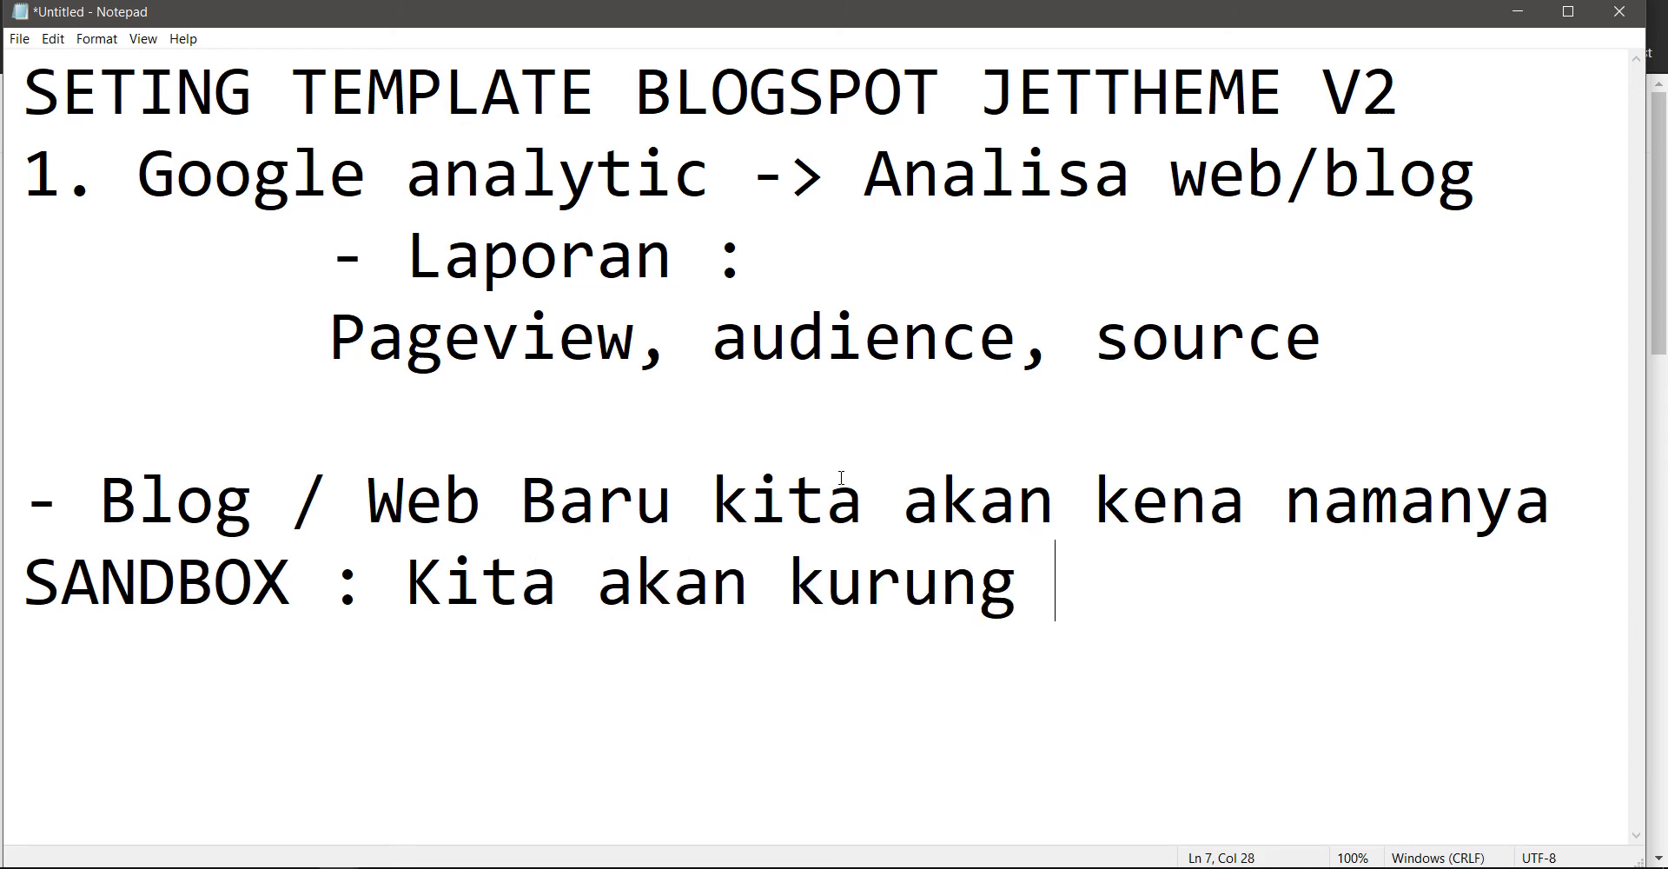
type("dulu oleh google")
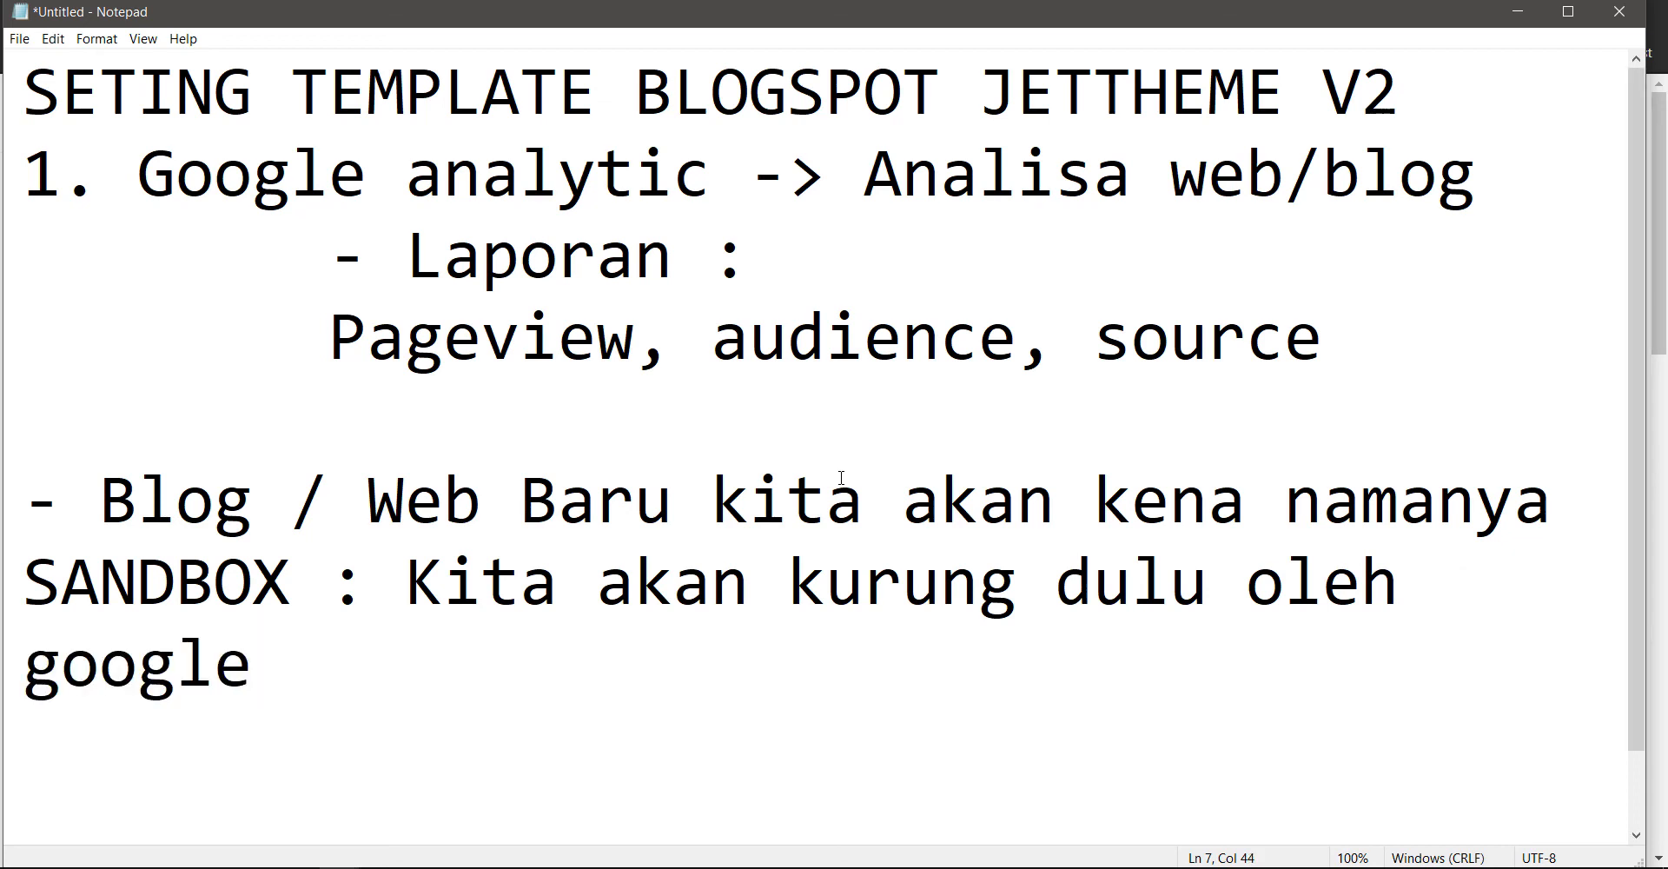
type(".")
- Leave a blank line and add the closing note "Jadi PR nya keluar dari Sandbox."
key("Return")
key("Return")
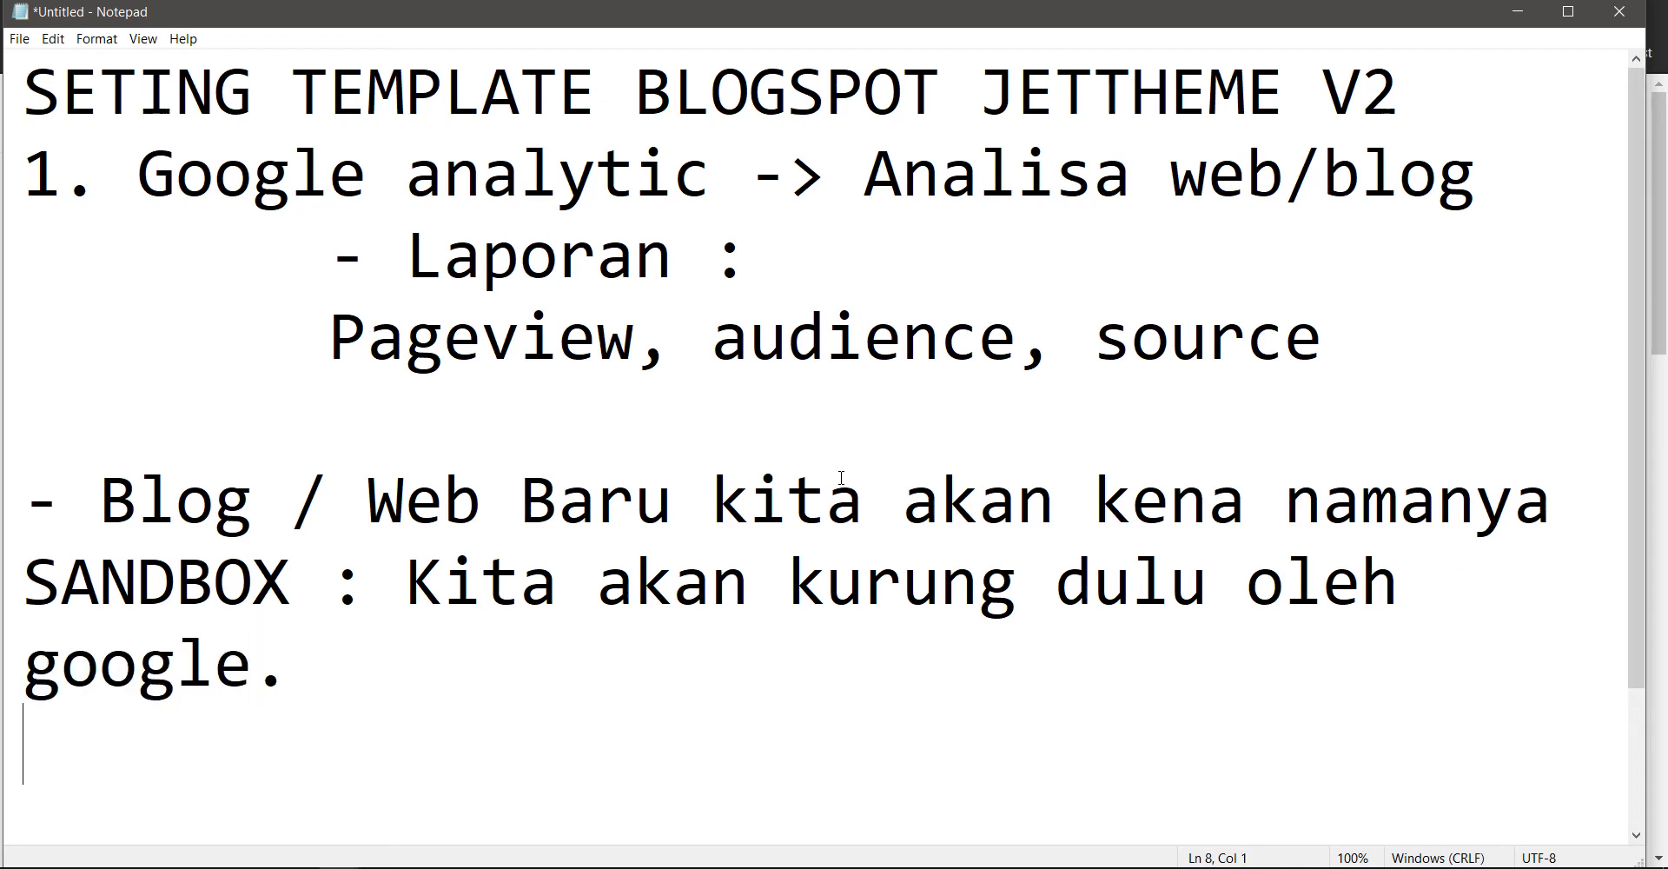
type("J")
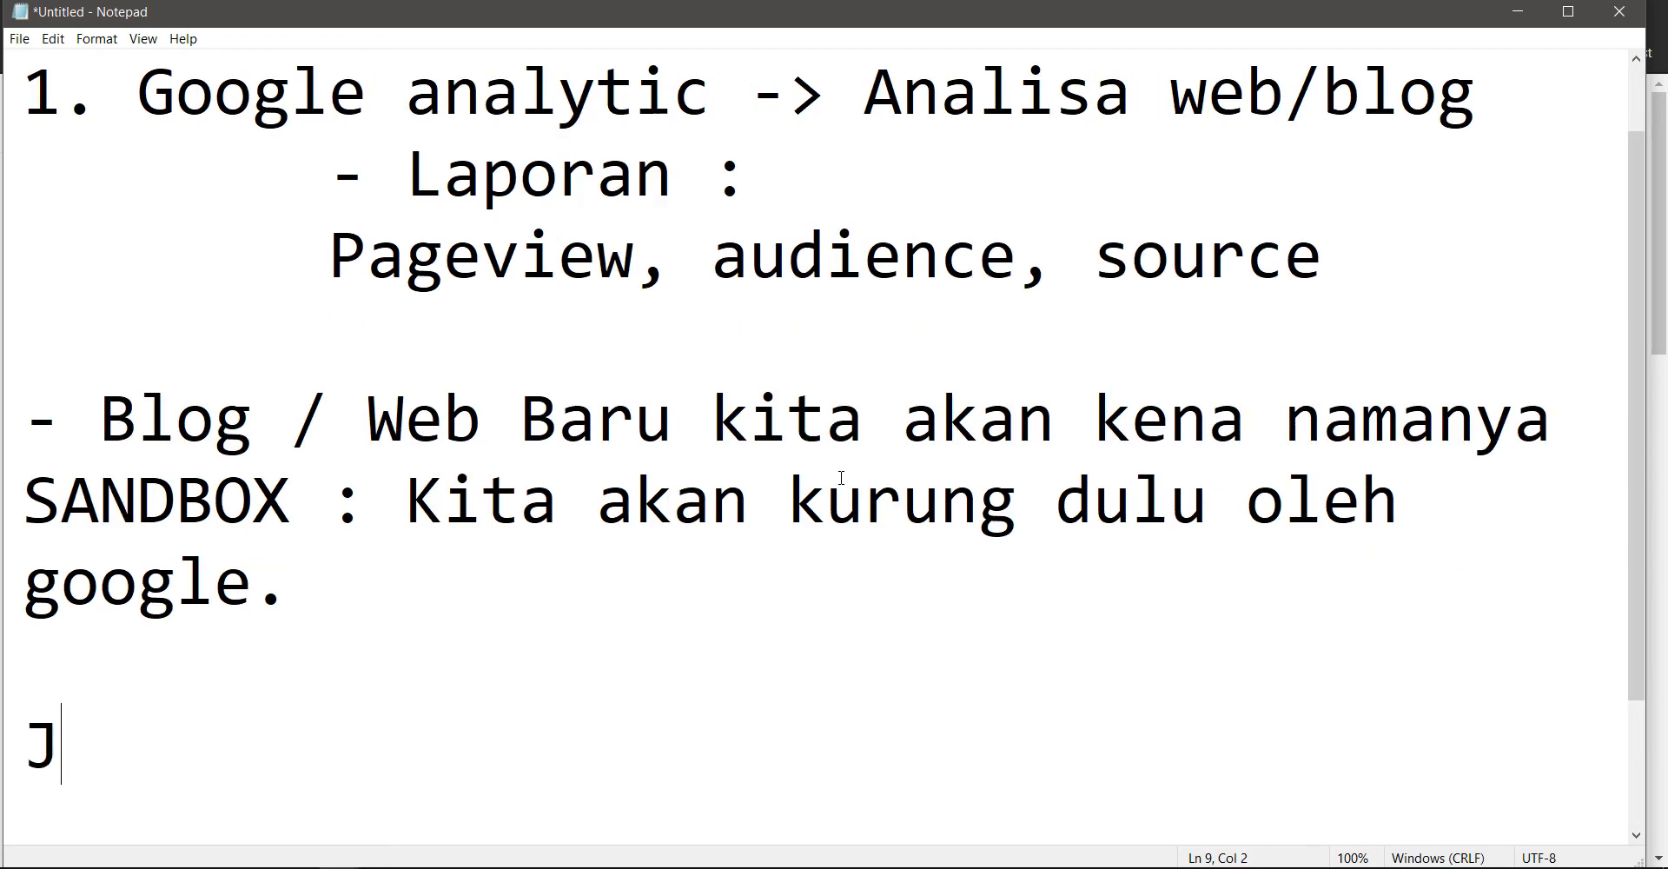
type("adi PR nya ")
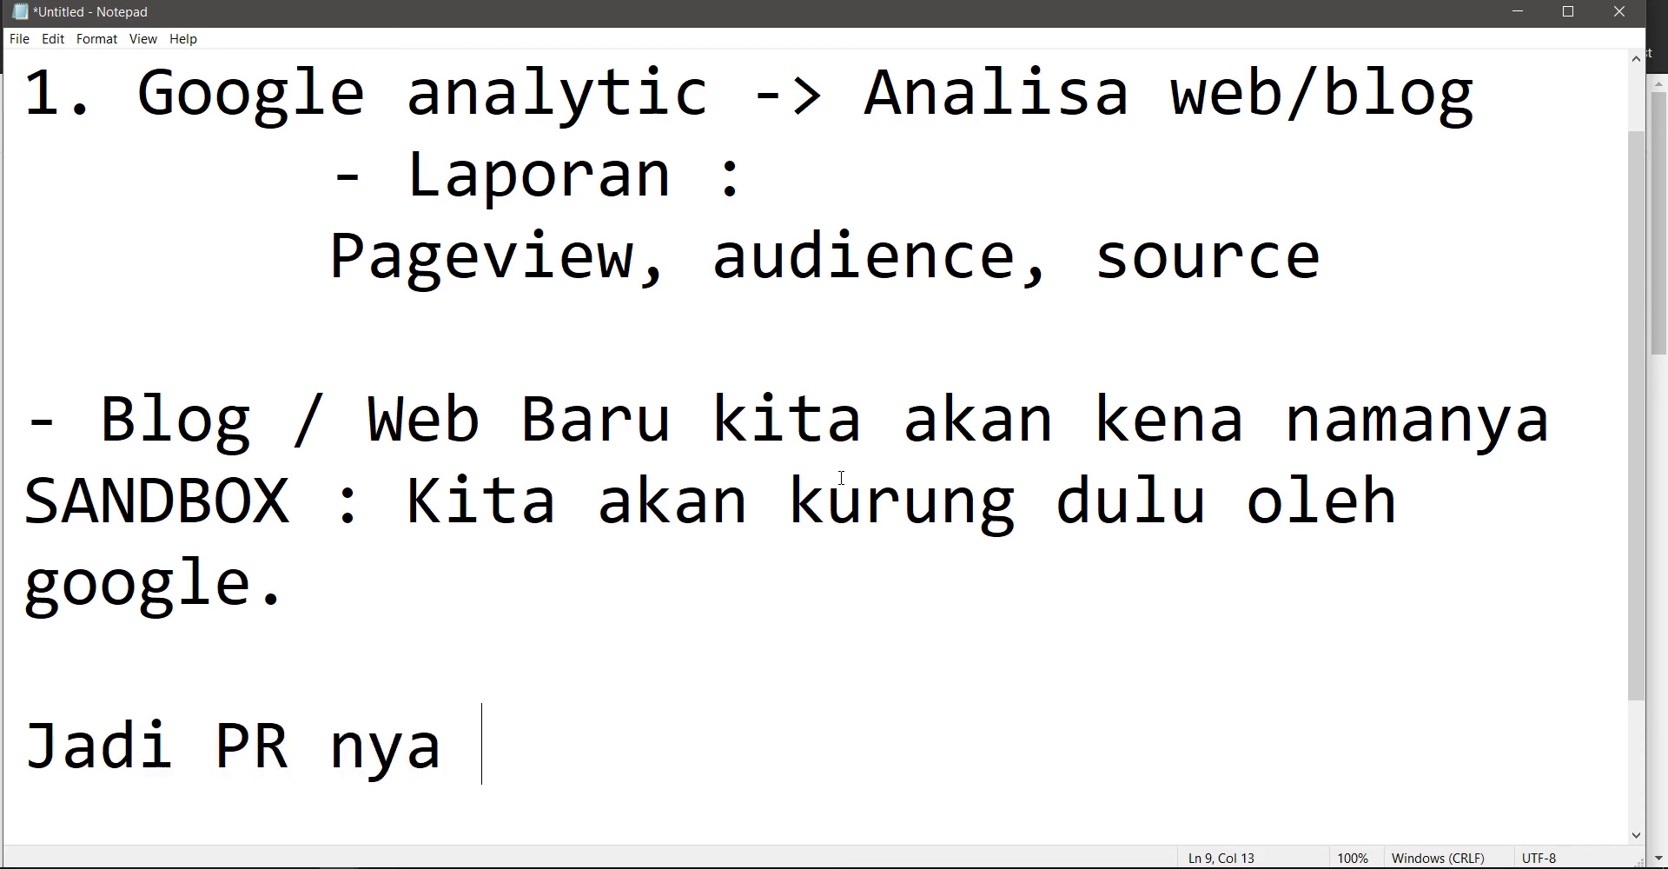
type("keluar daei")
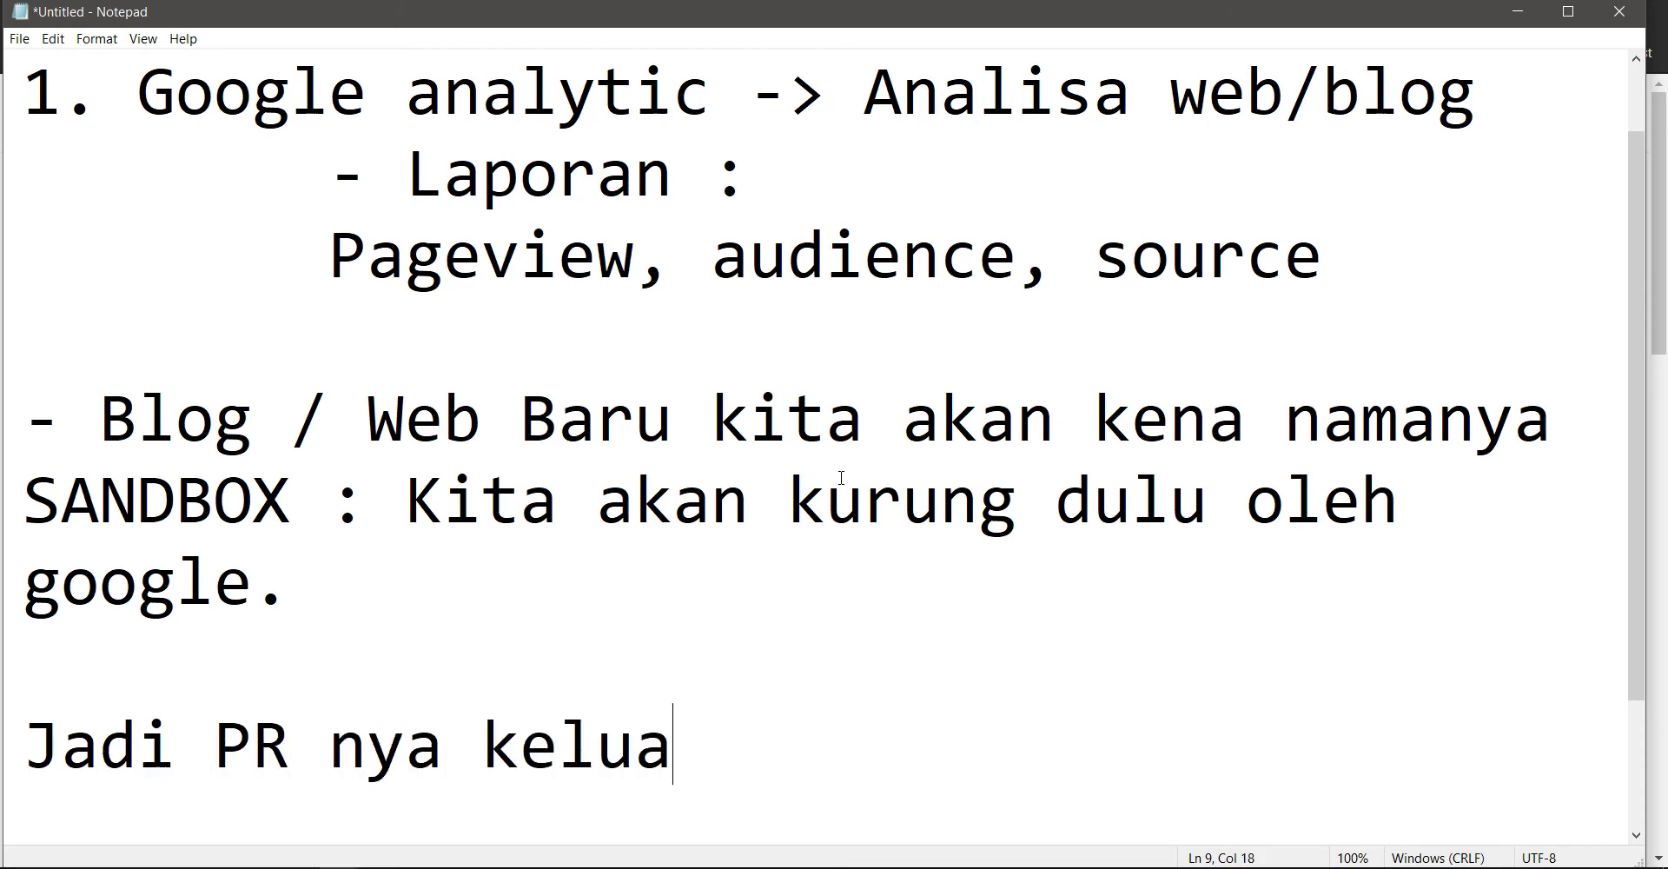
key("BackSpace")
key("BackSpace")
key("BackSpace")
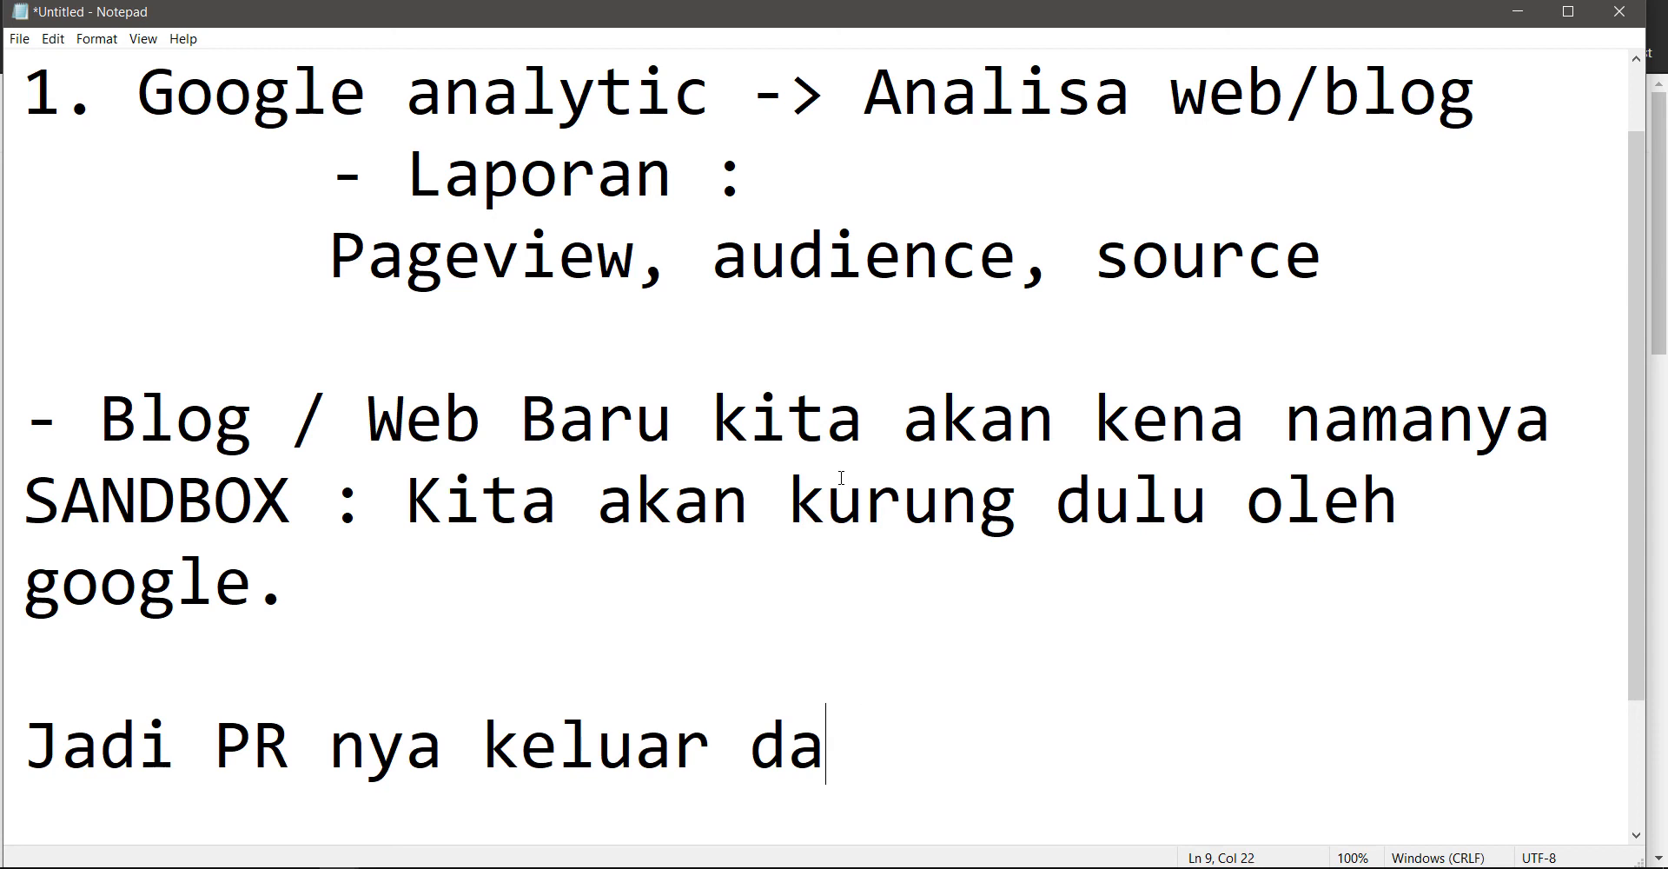
type("ri Sandbox.")
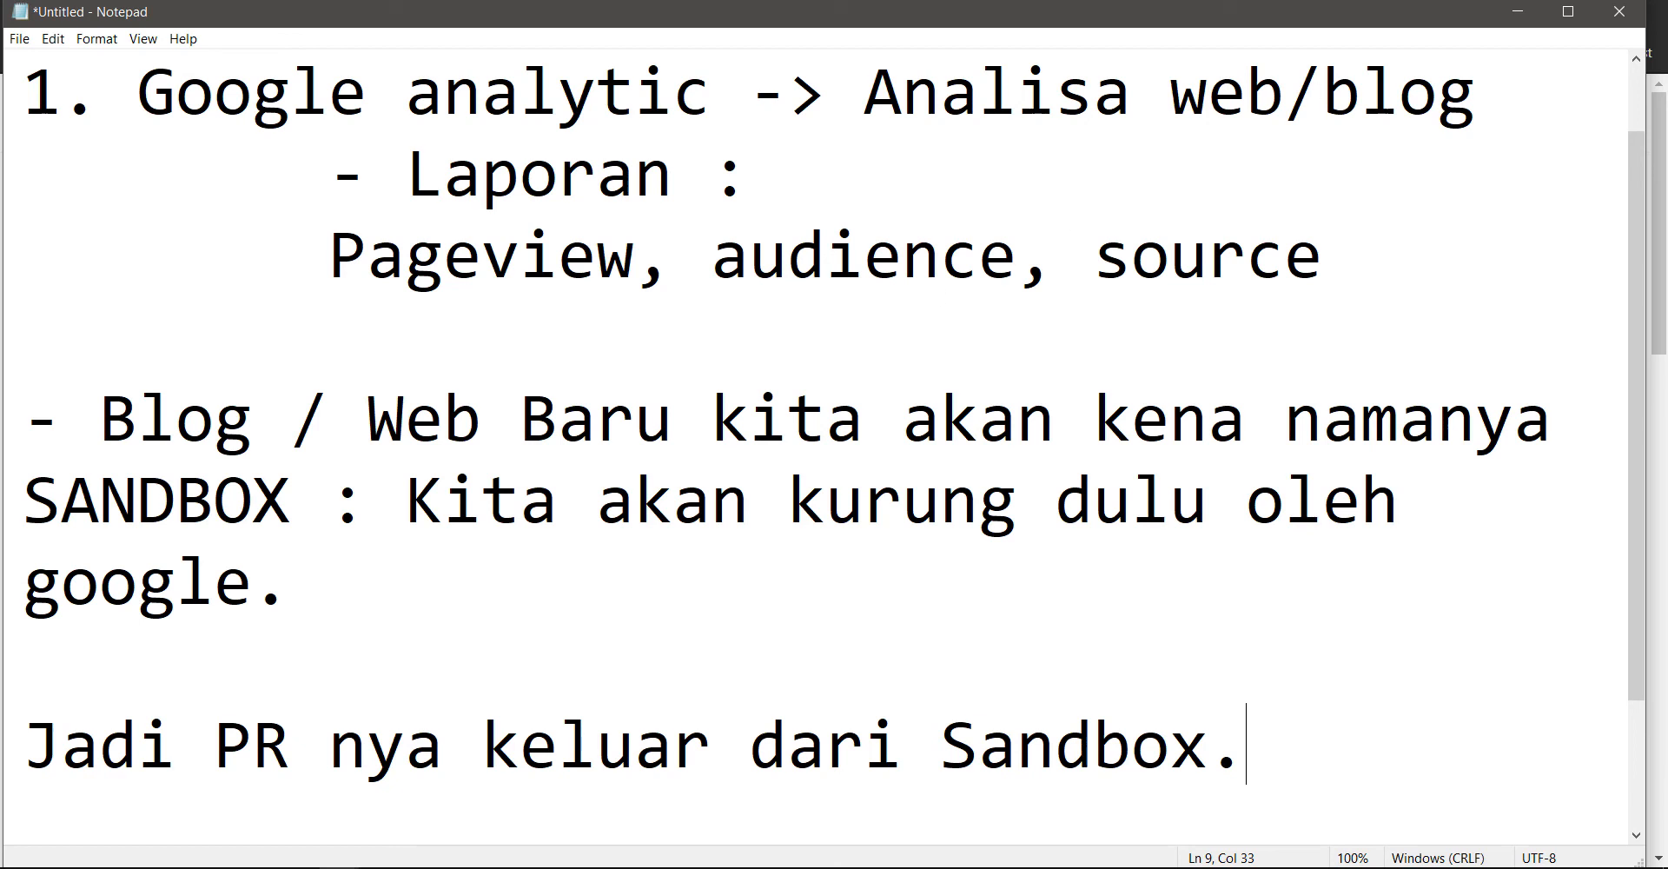
- Return to the browser, go through the logo image results and the Blogger settings, and bring back the live home page
left_click(754, 2)
scroll(319, 296, "up", 2)
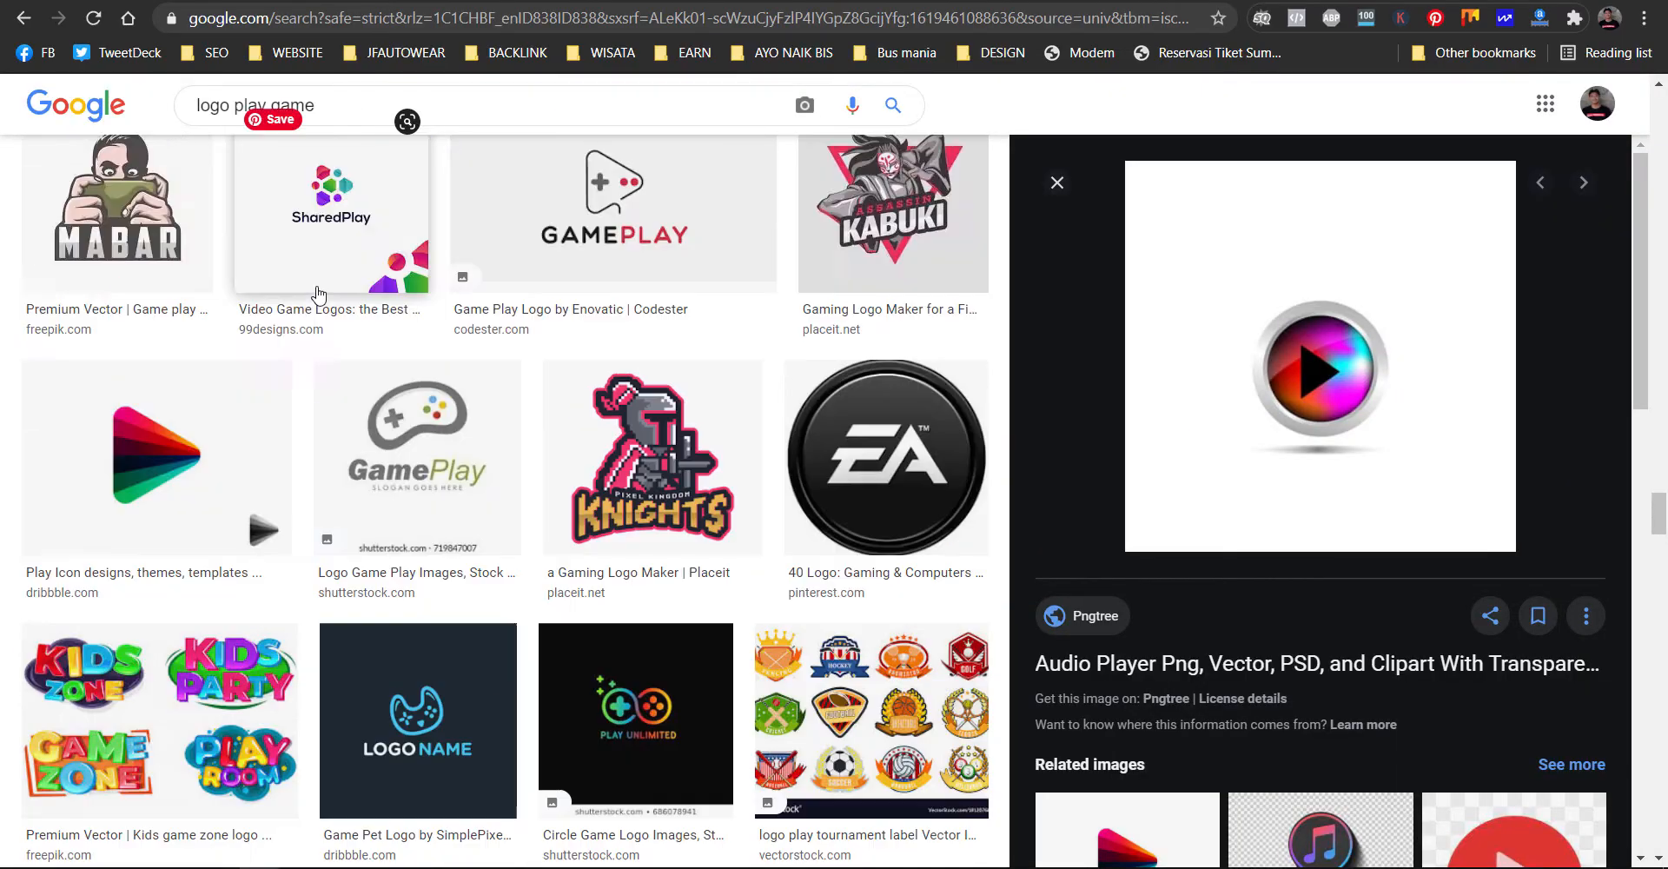
scroll(319, 295, "down", 15)
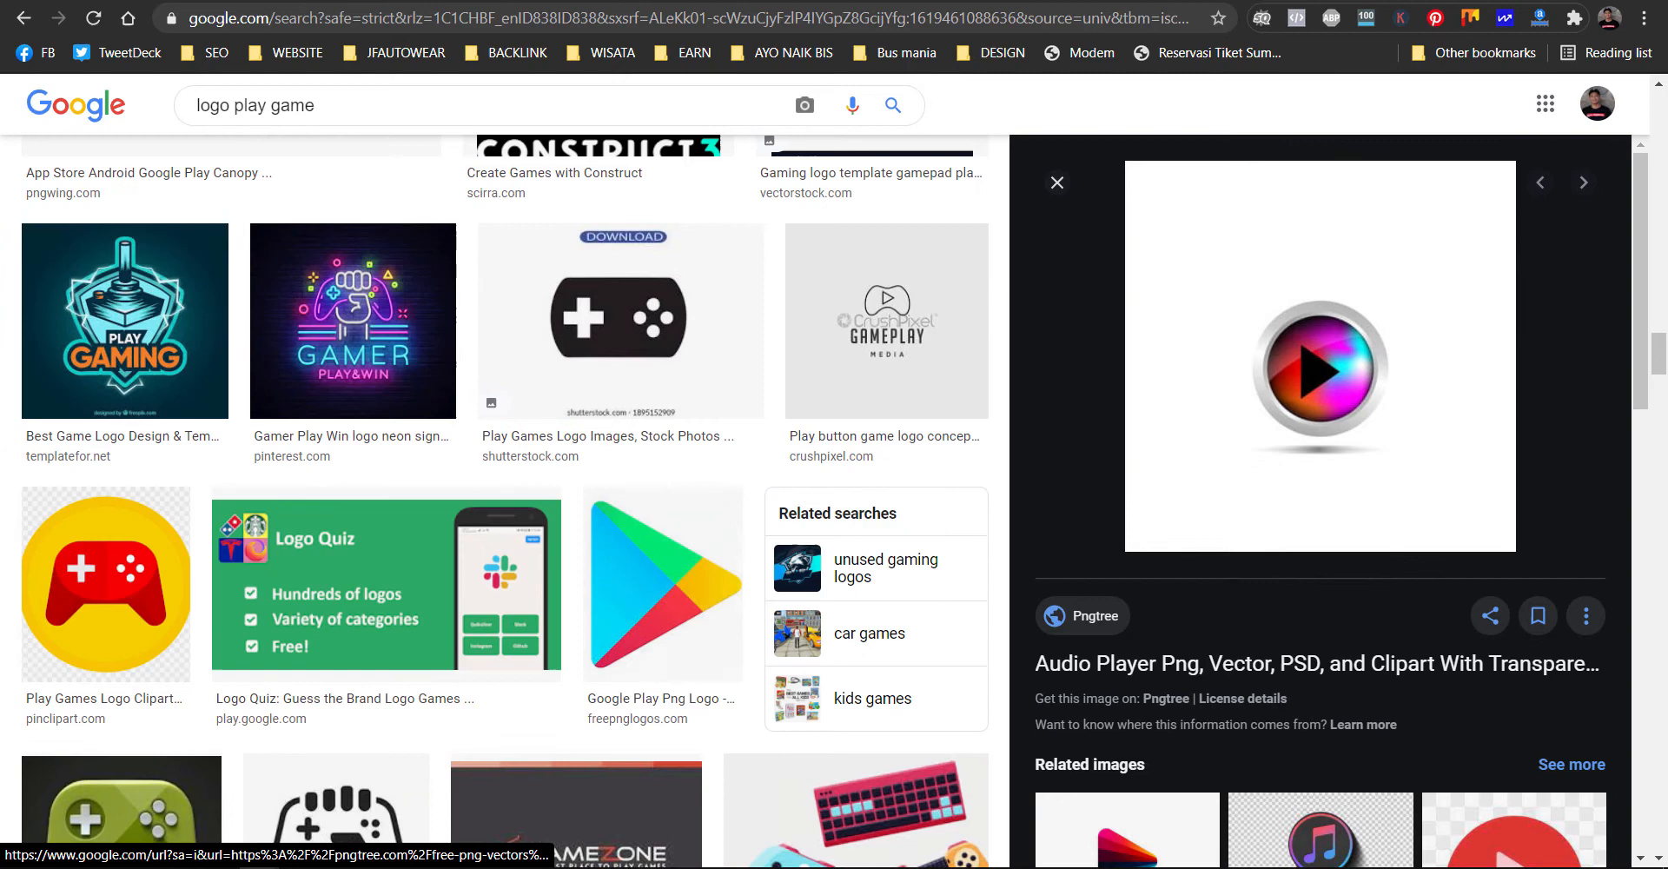
left_click(574, 5)
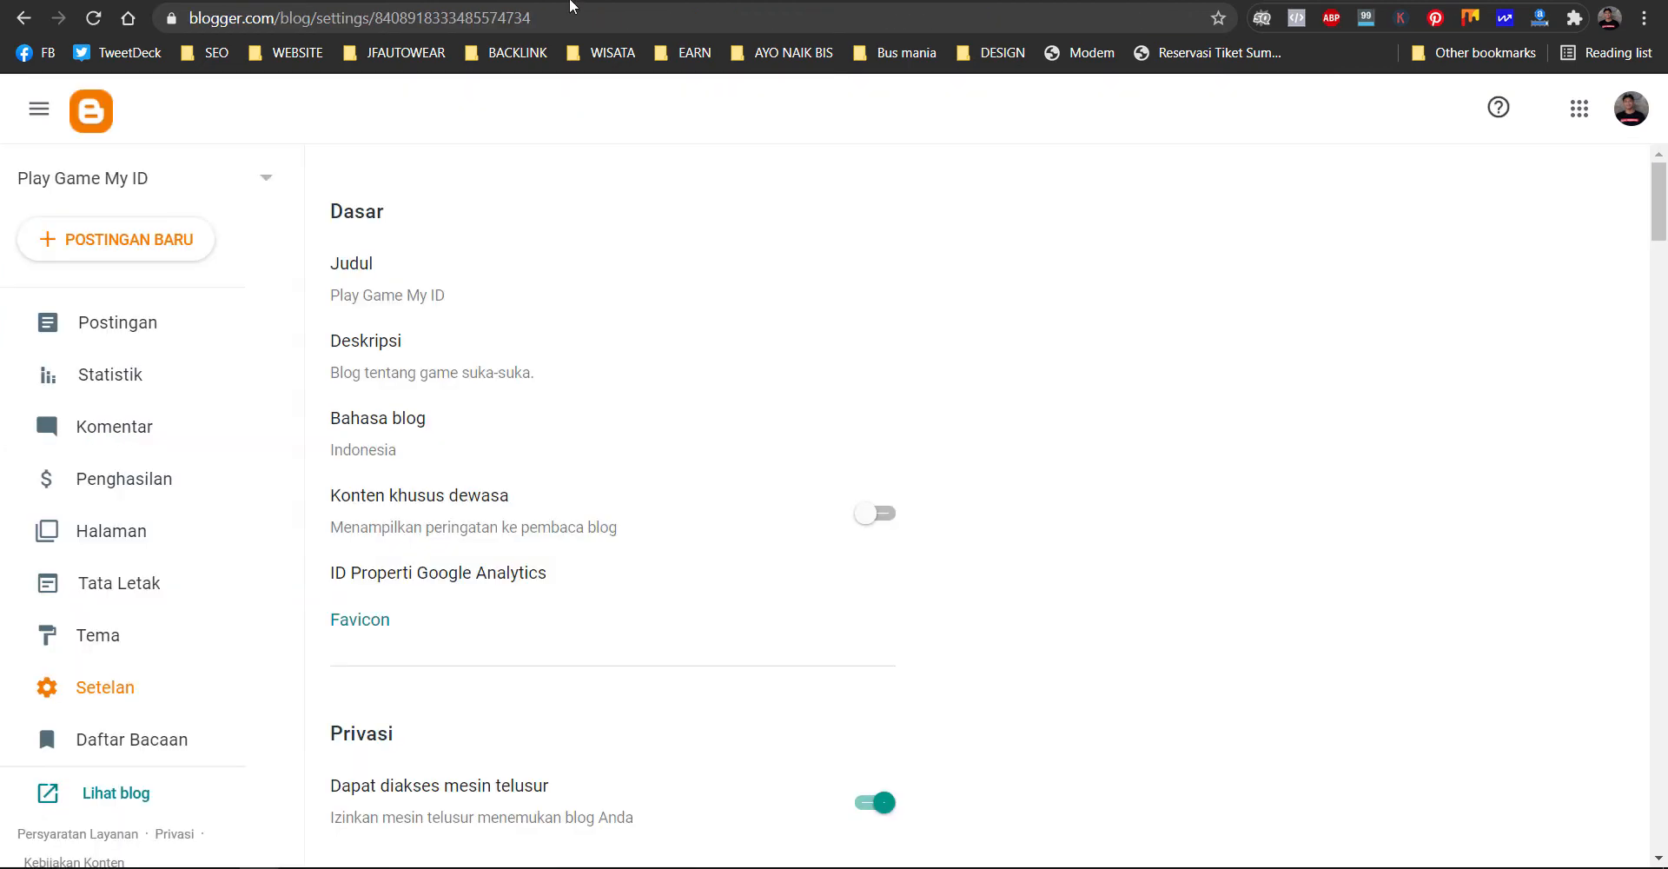
left_click(574, 5)
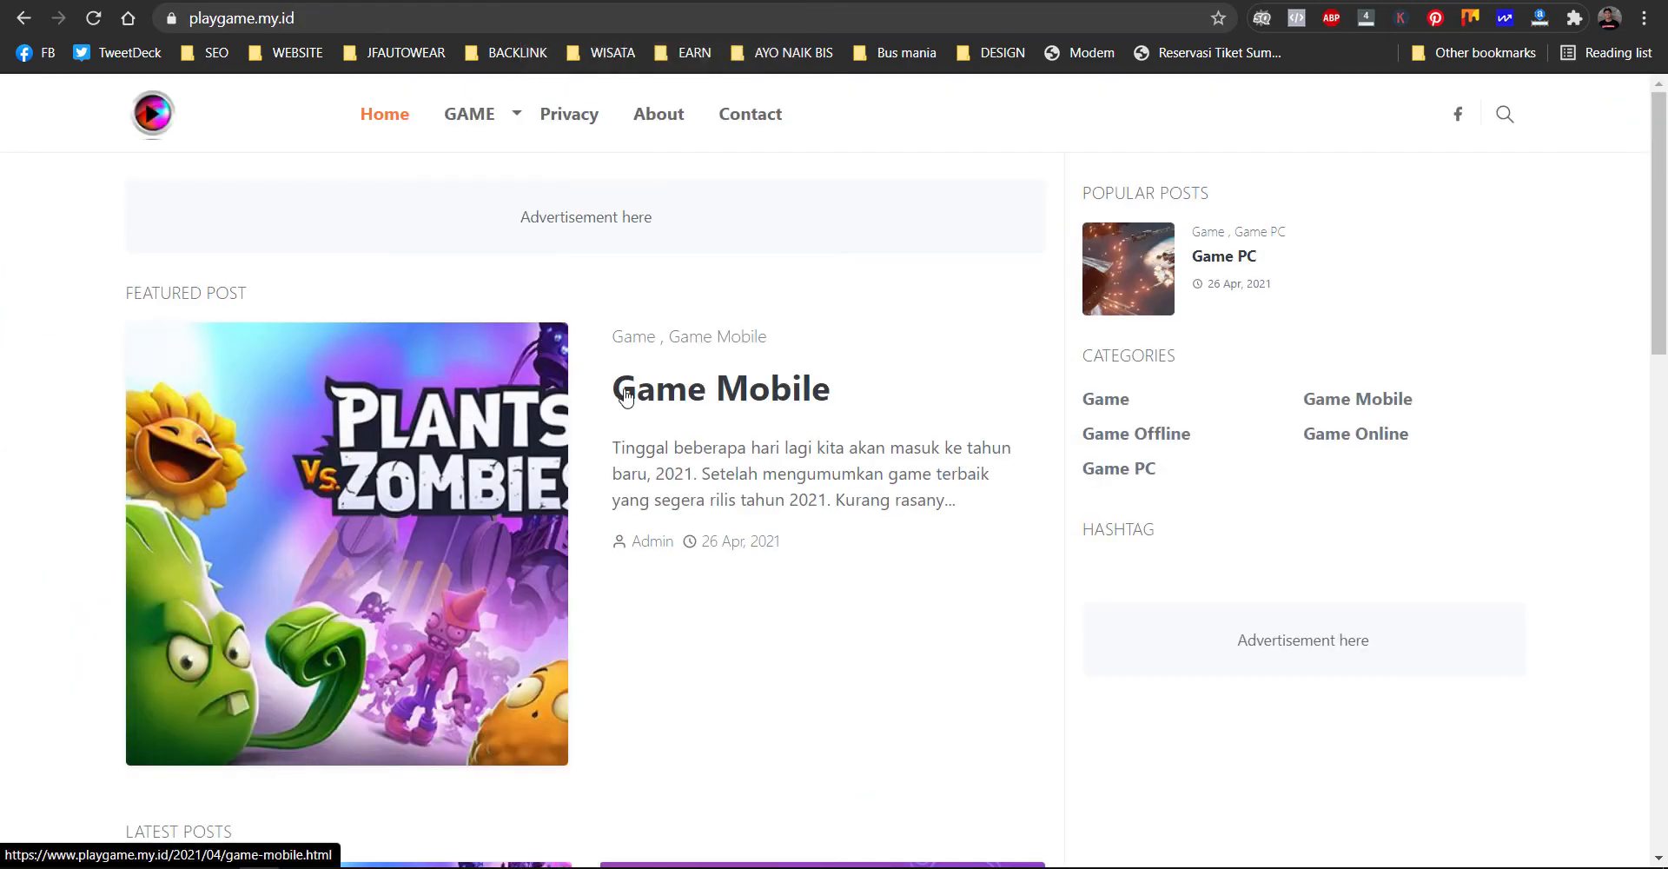
- Switch to the logo image results, search Google for "game mobile" instead, and show all web results
left_click(385, 4)
scroll(385, 109, "up", 3)
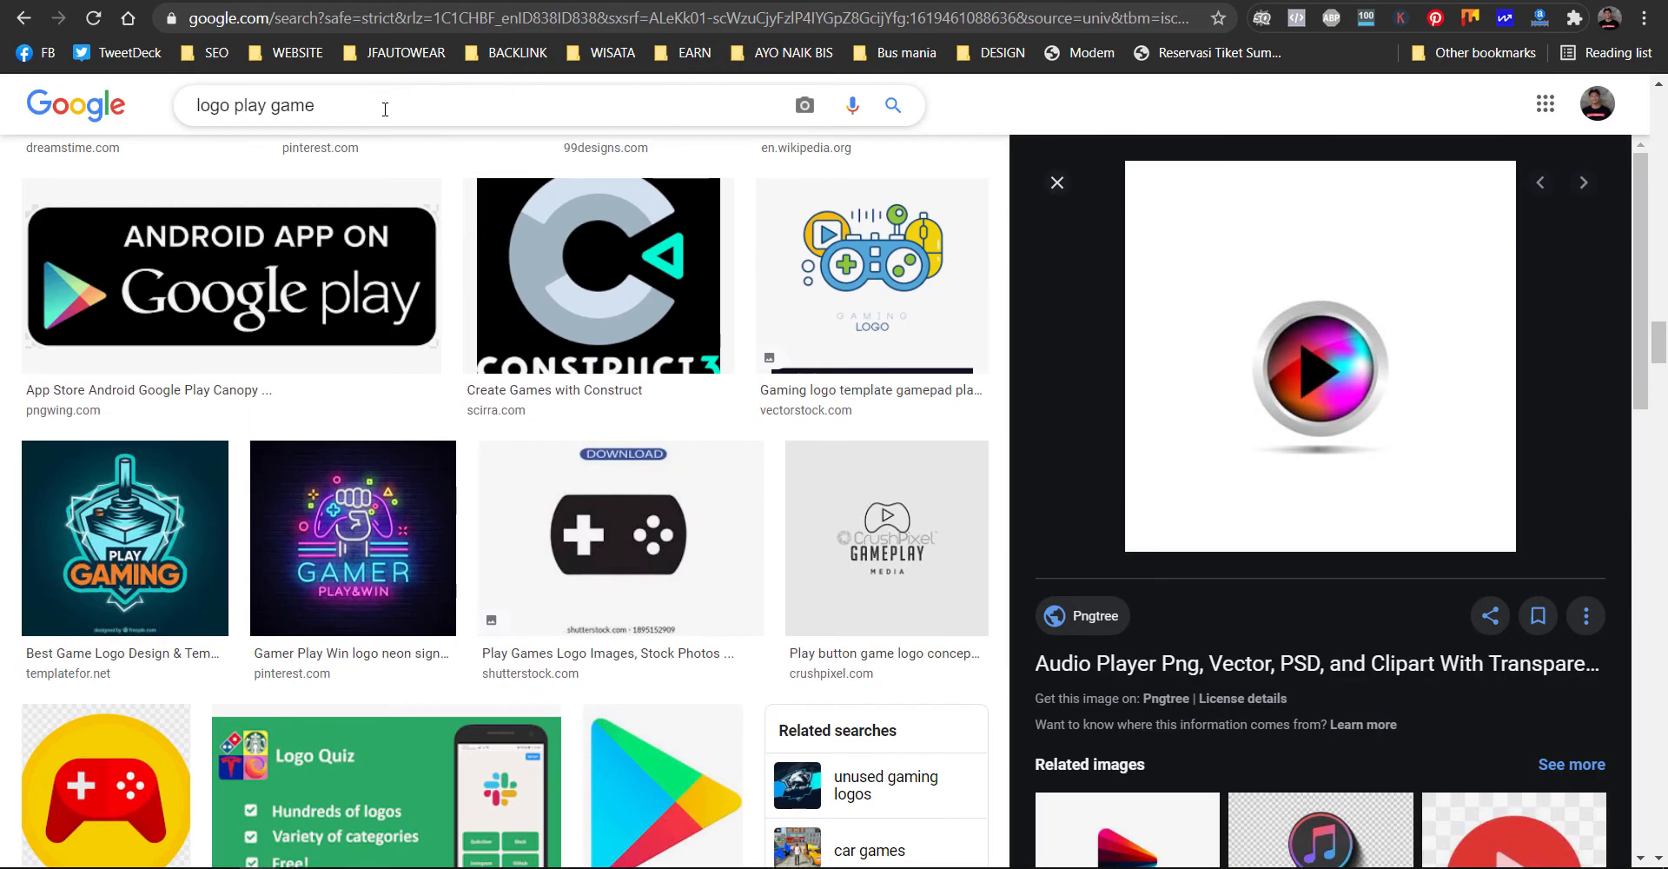
left_click_drag(385, 108, 170, 101)
type("game mobile")
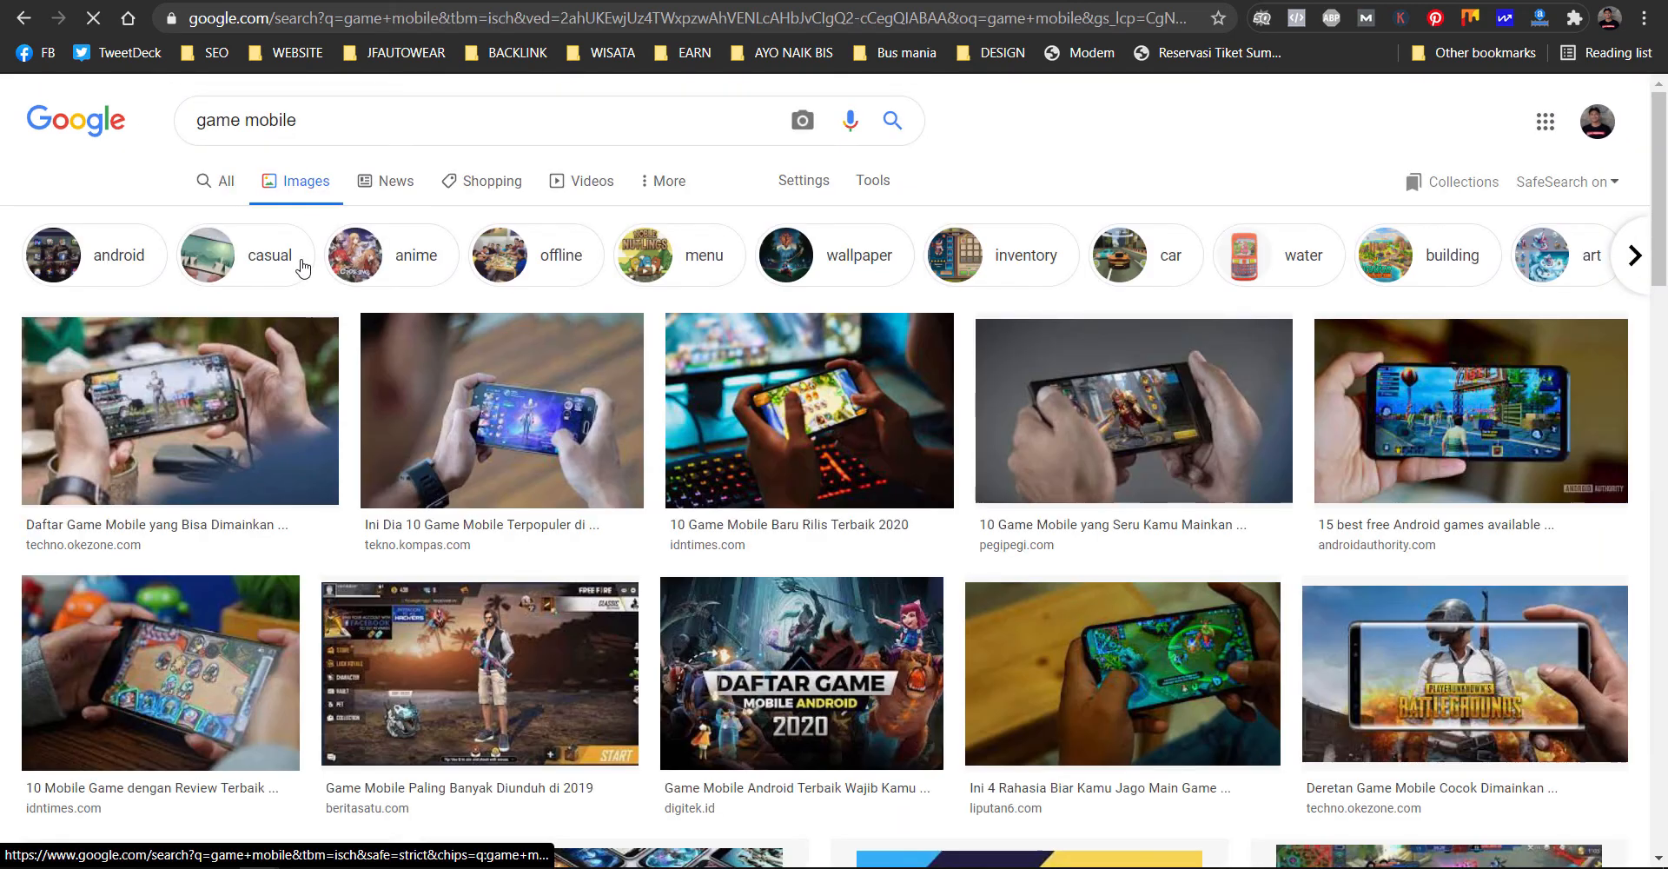
left_click(217, 204)
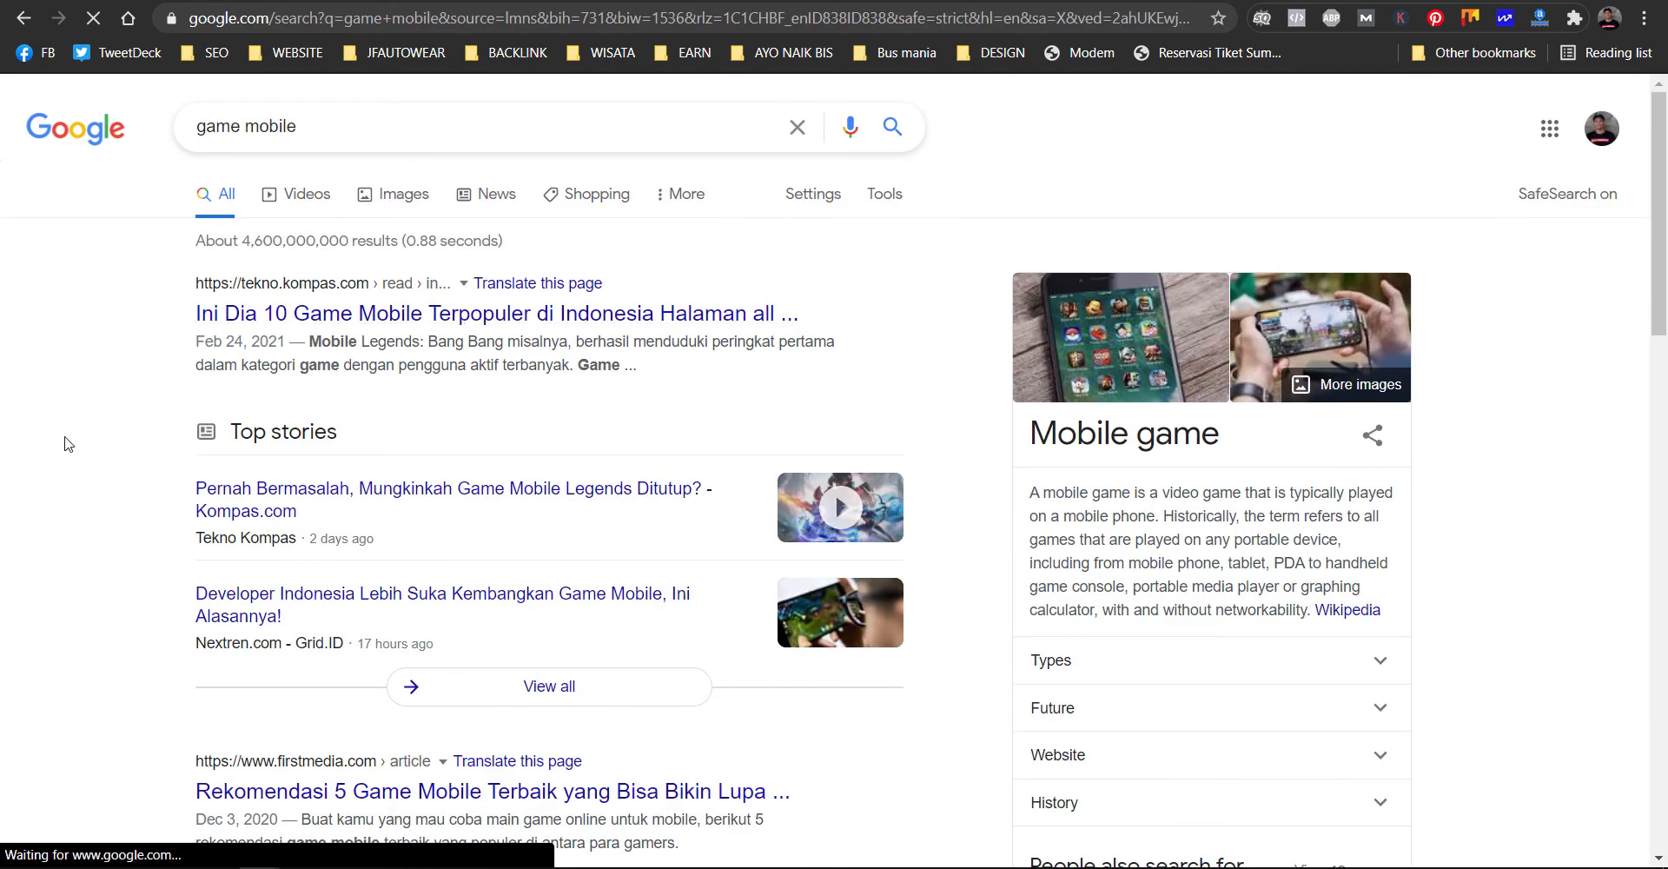
- Skim the competing sites in the "game mobile" web results and highlight the total result count above them
scroll(217, 413, "down", 7)
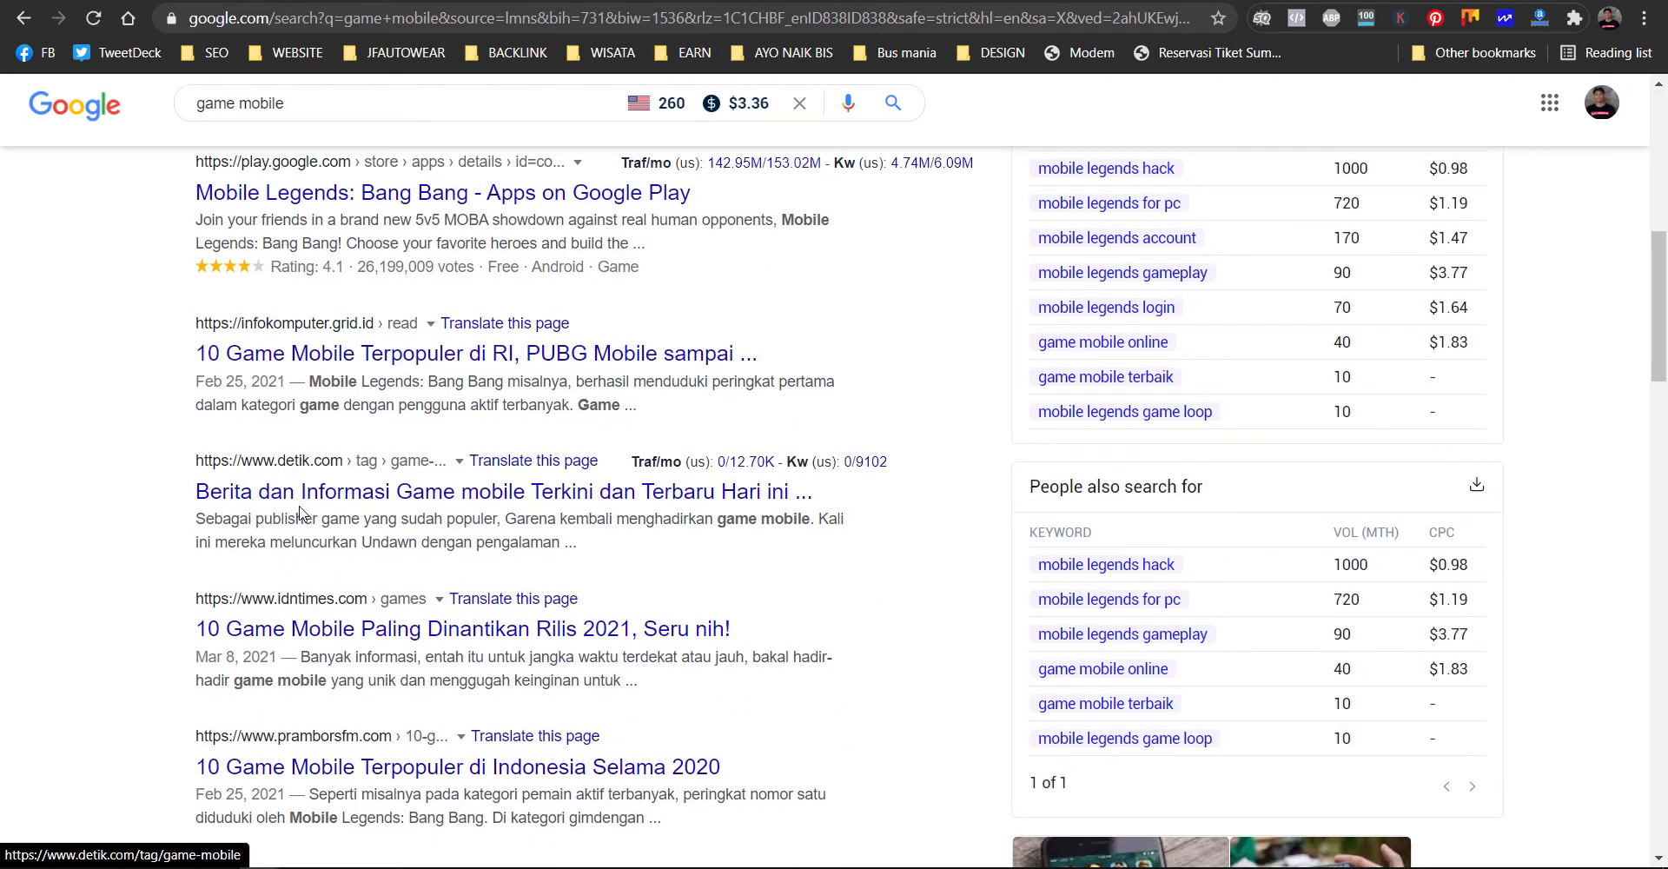
scroll(274, 473, "up", 3)
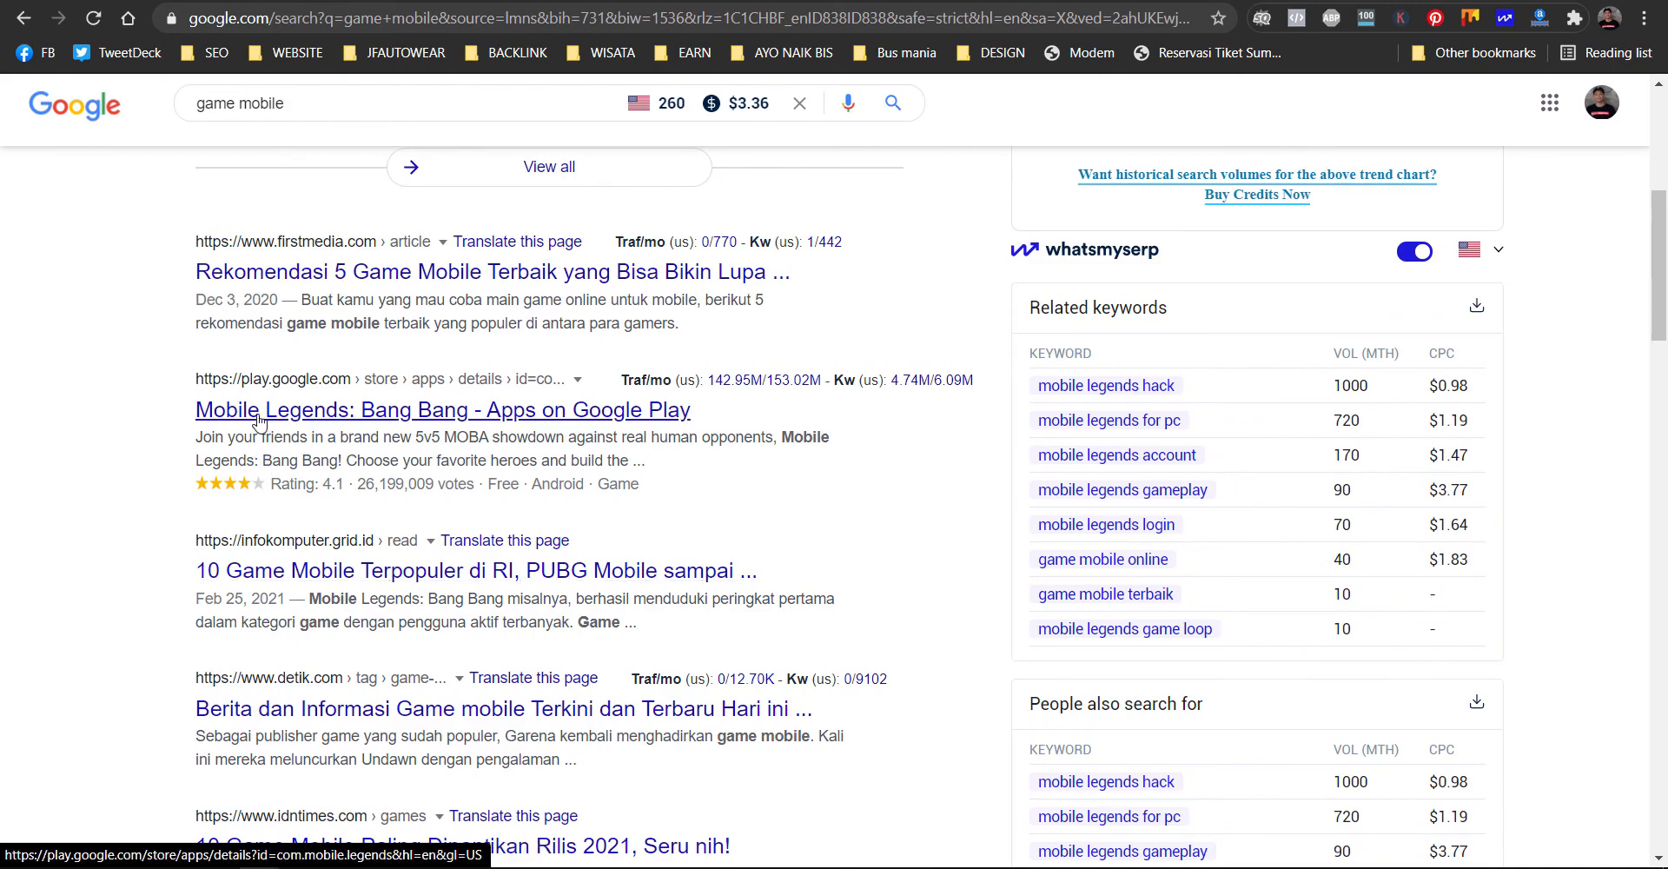
scroll(293, 601, "up", 4)
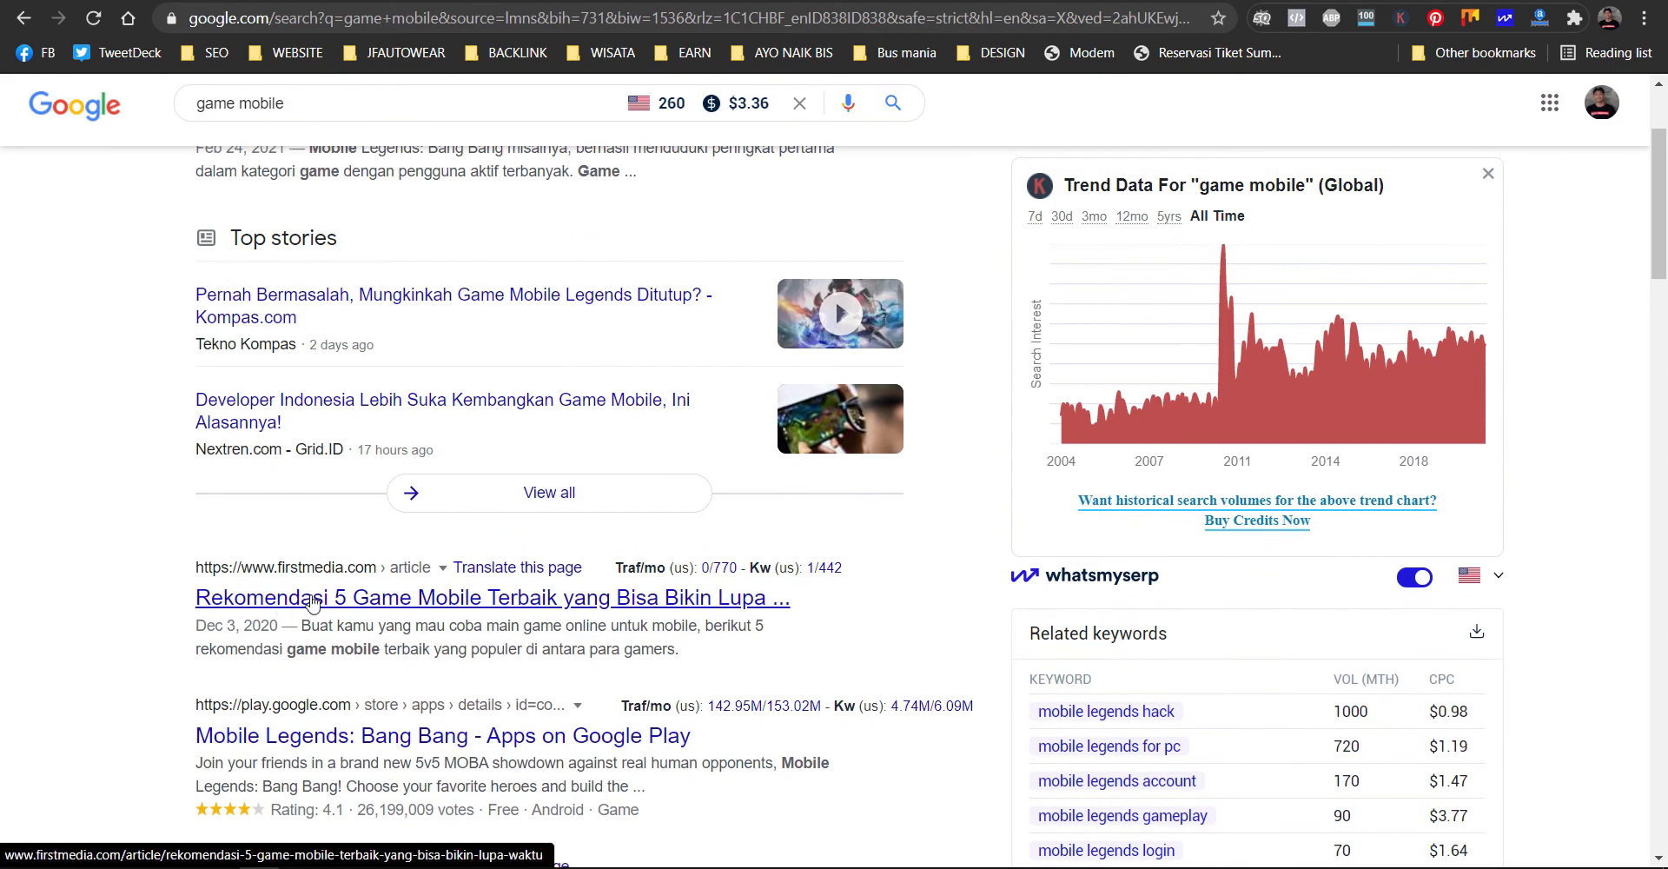
scroll(293, 601, "up", 2)
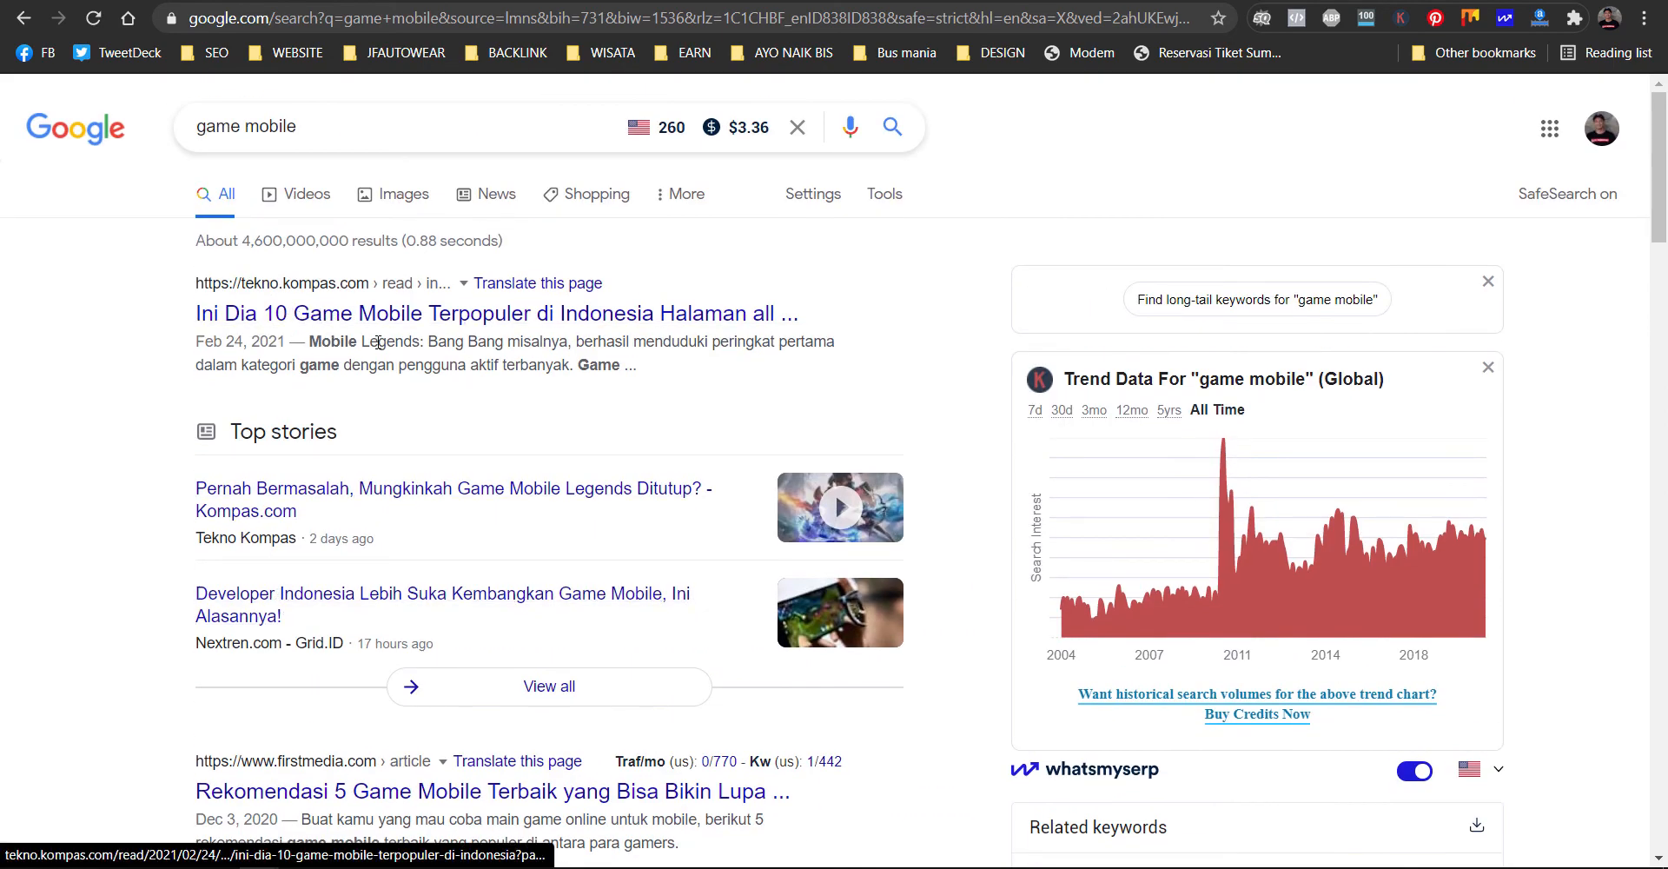
scroll(311, 311, "down", 15)
scroll(324, 424, "up", 15)
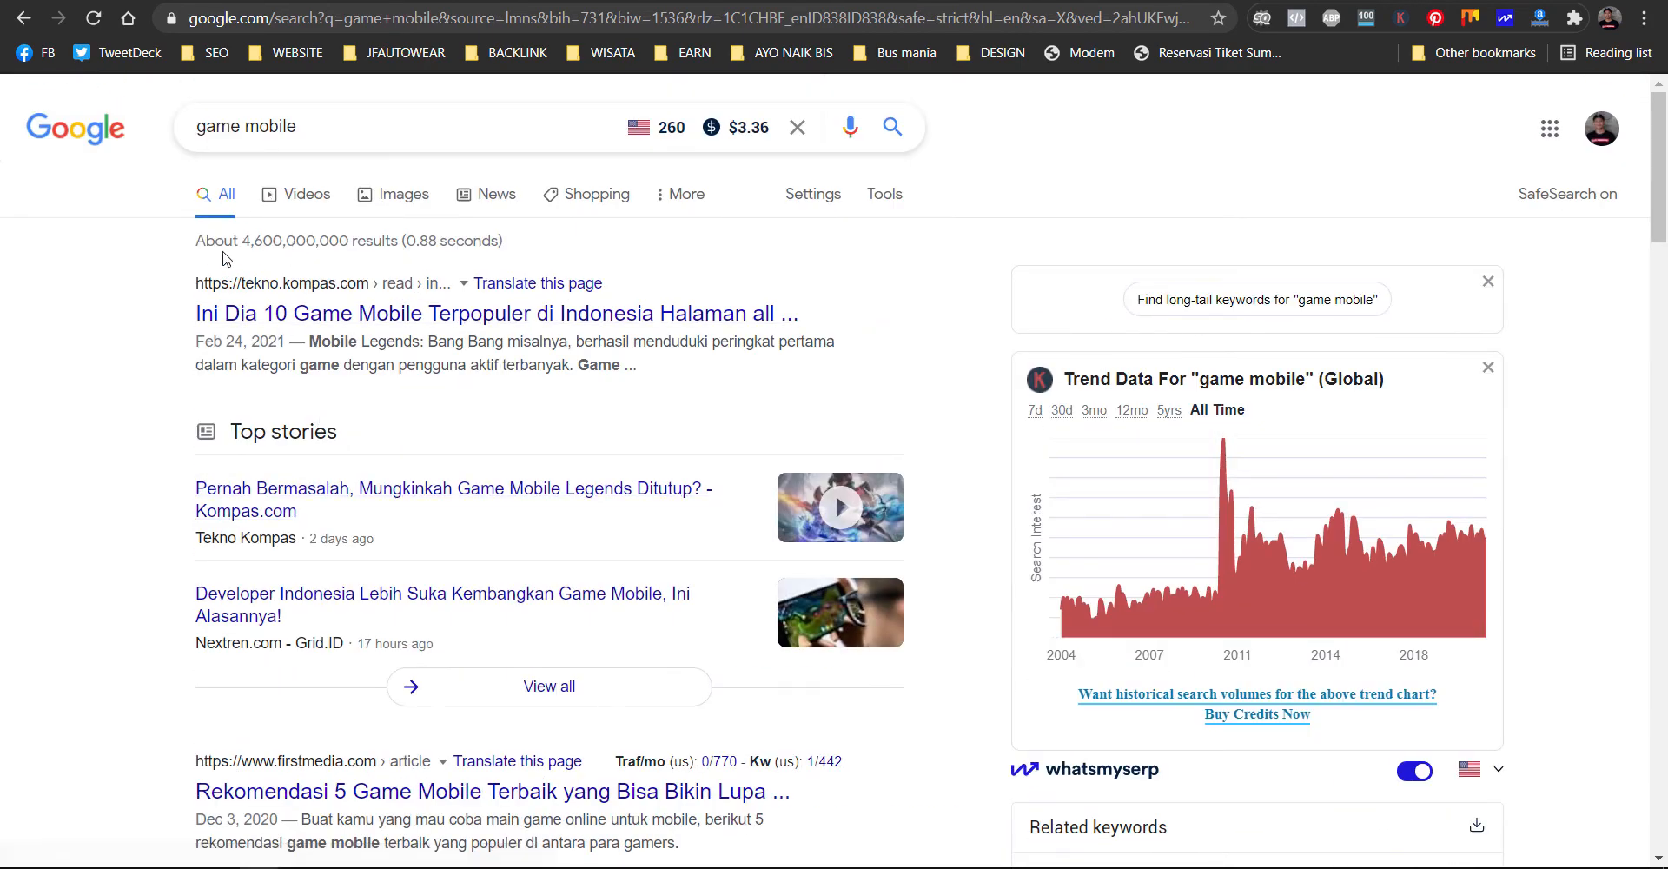
left_click_drag(243, 243, 329, 245)
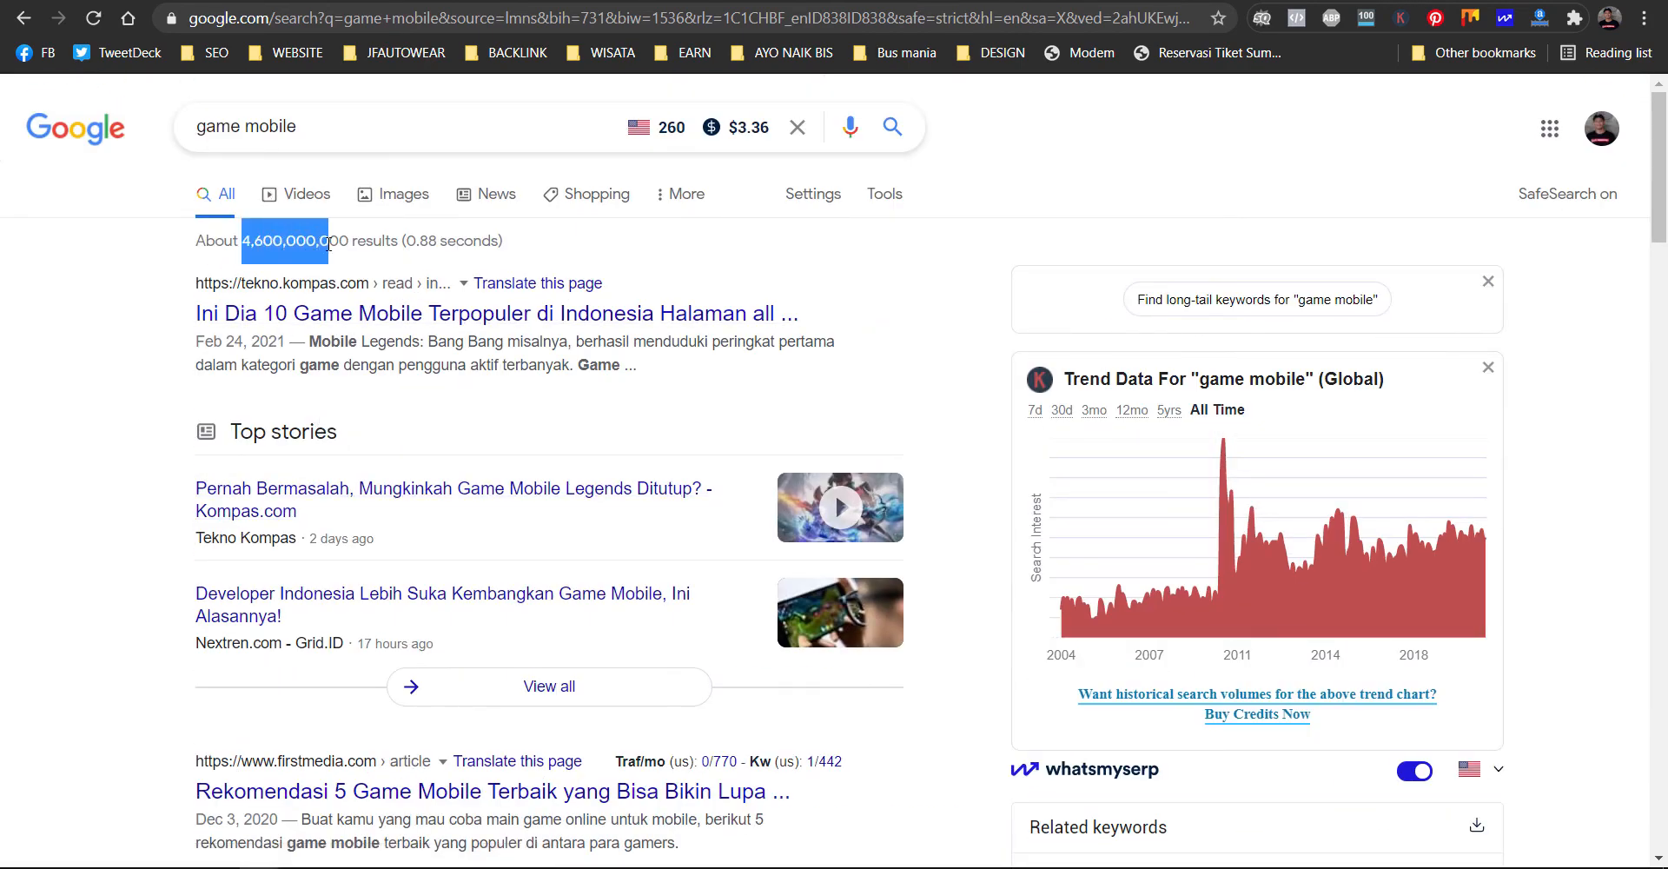
left_click(266, 247)
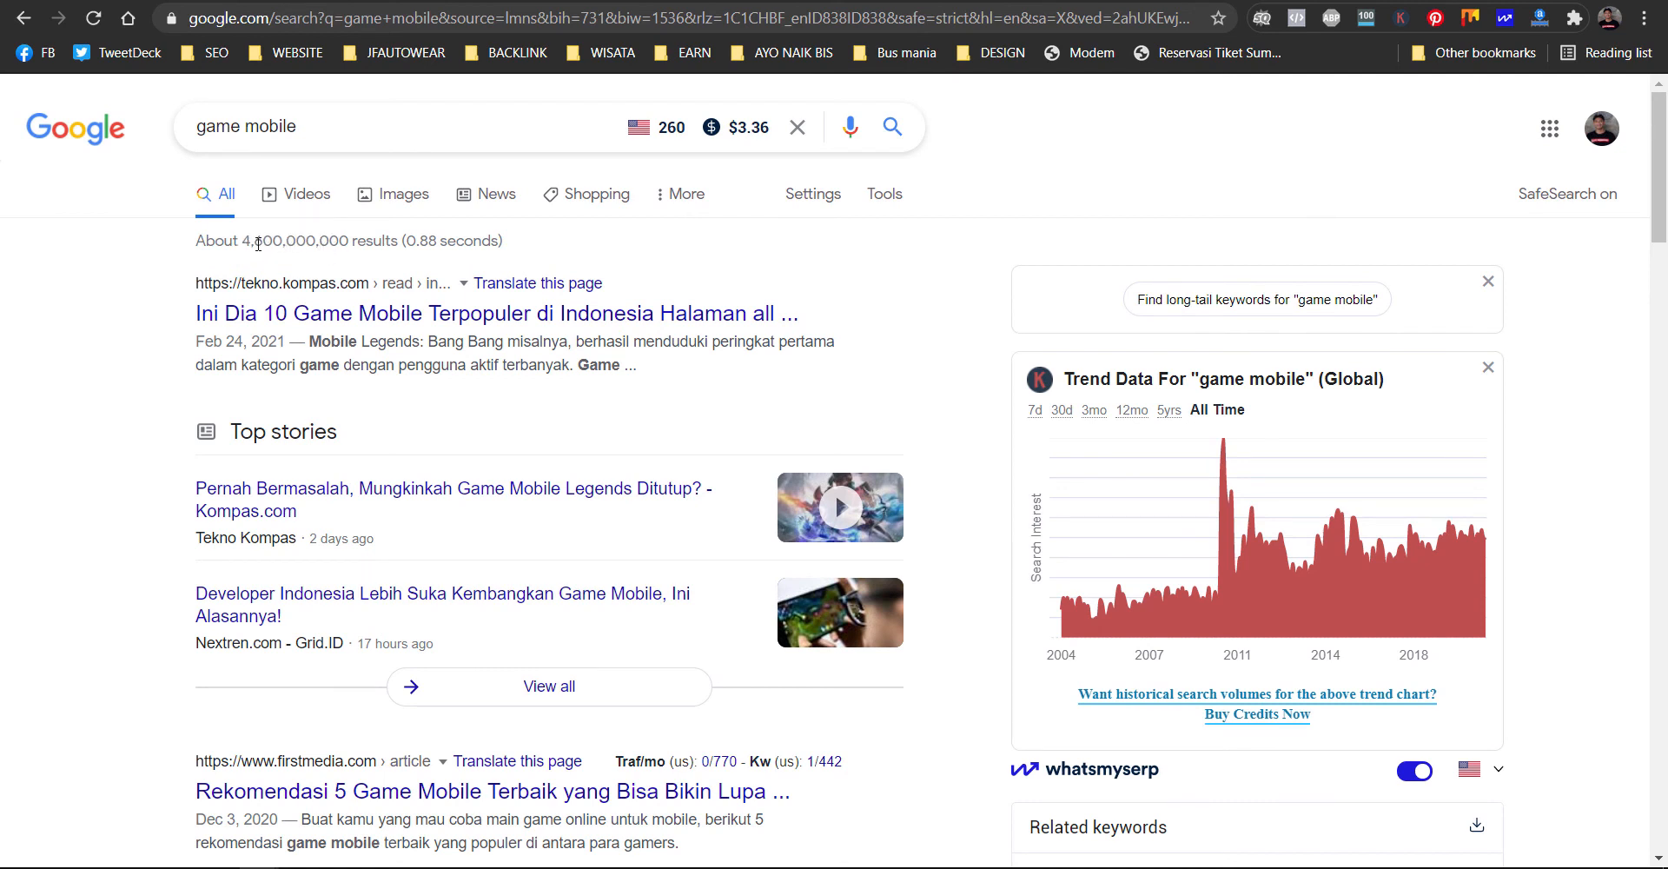
left_click_drag(256, 242, 282, 247)
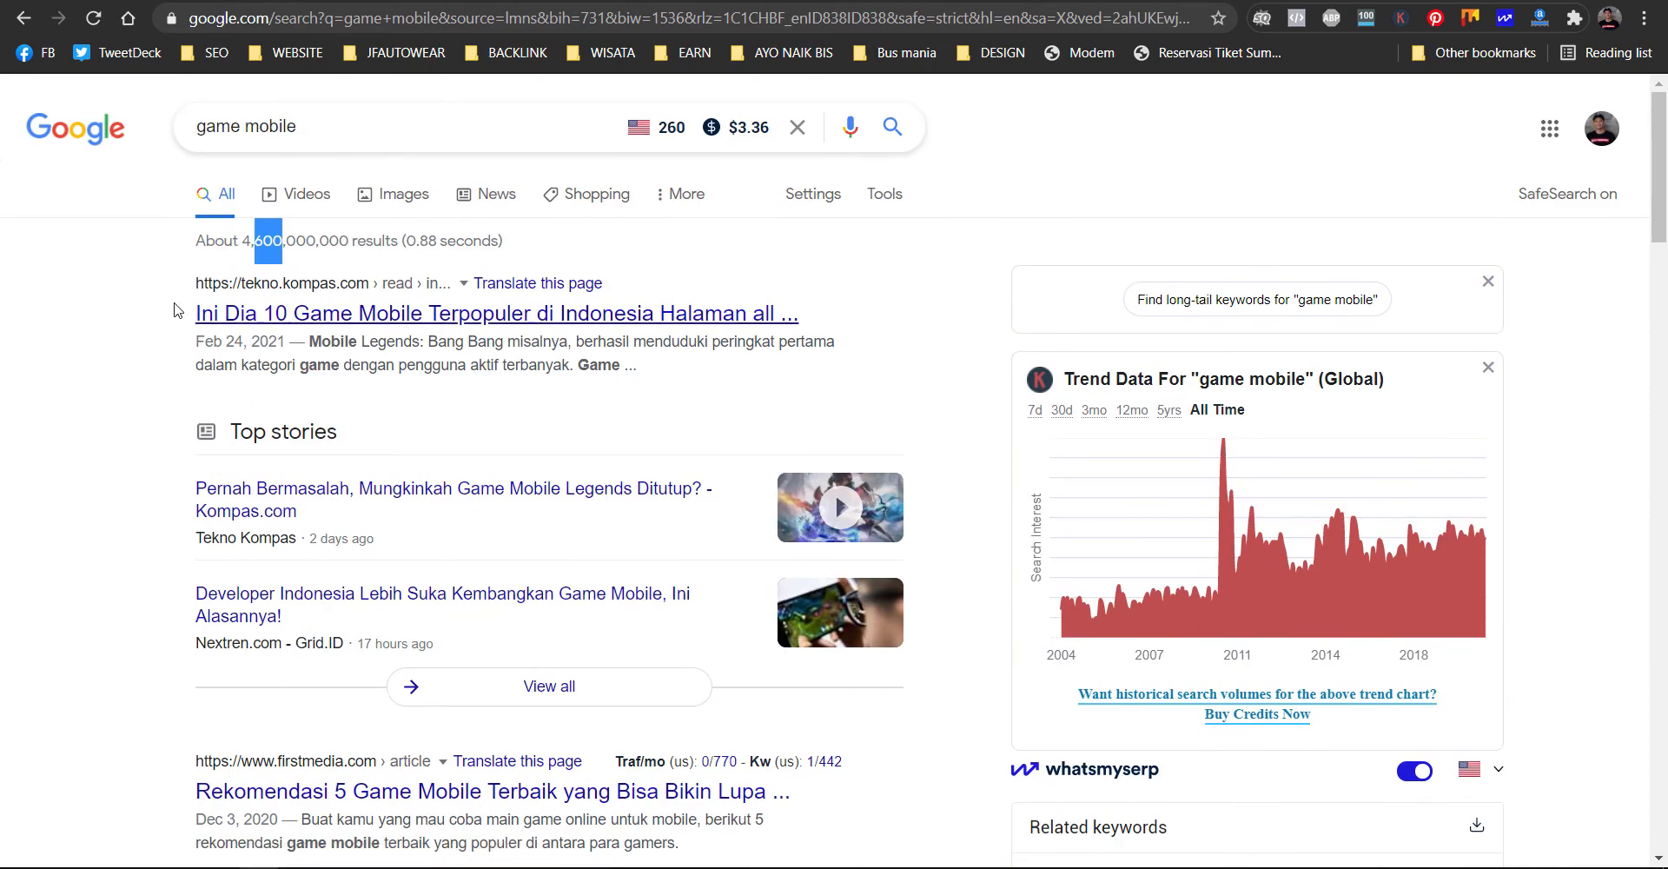
left_click(169, 306)
- Examine the first page of "game mobile" results down to the related searches and the links to further result pages
scroll(428, 399, "down", 1)
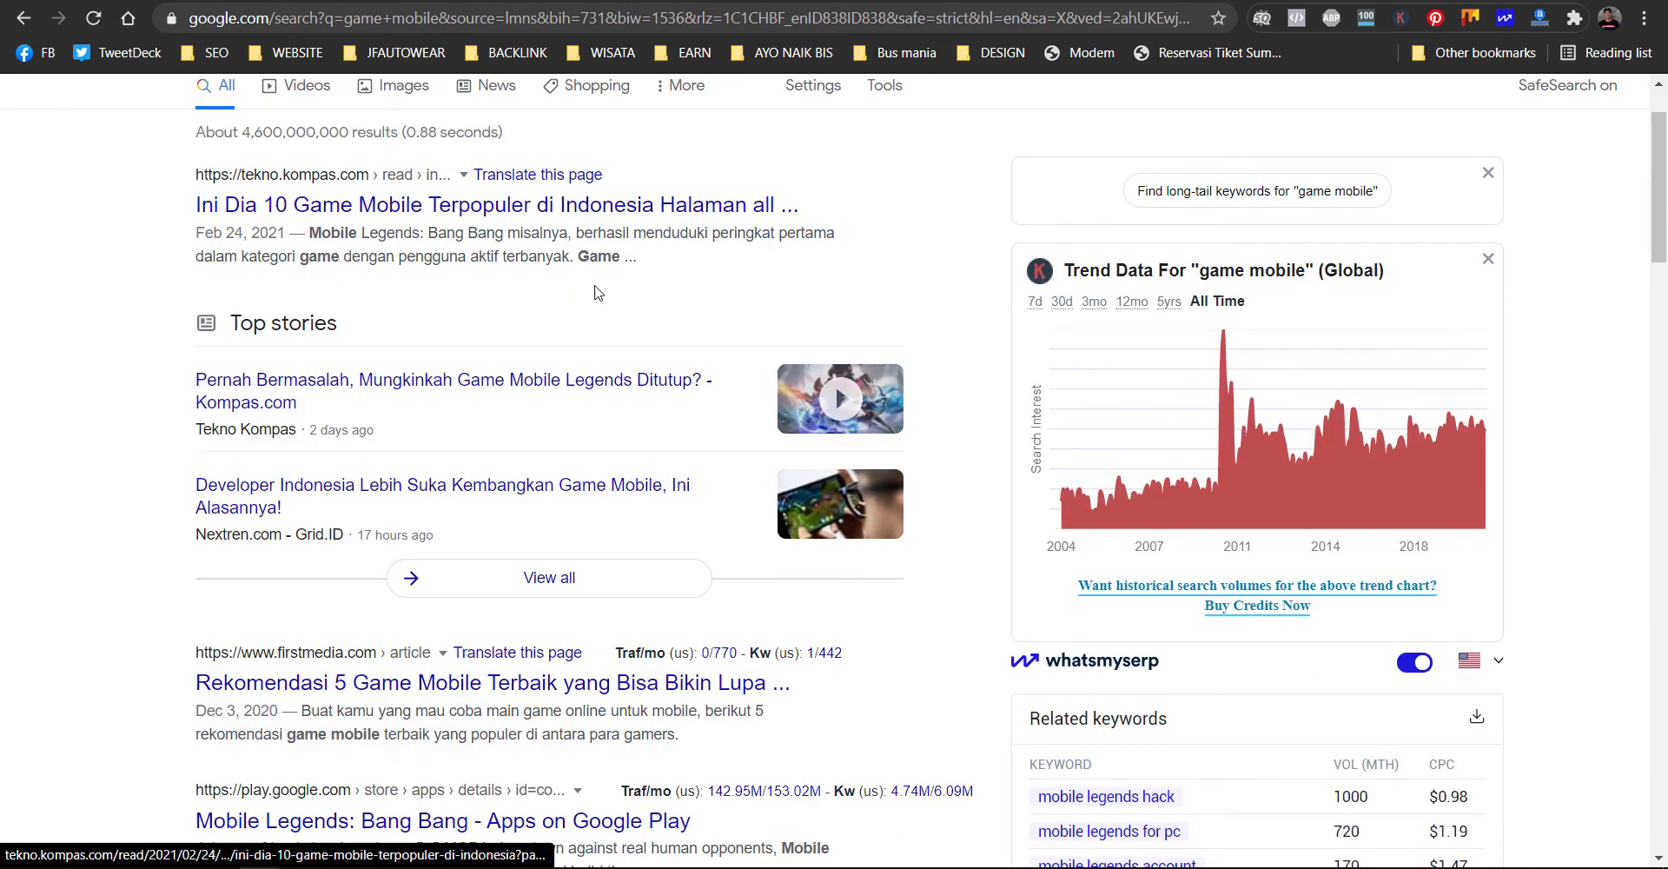
scroll(507, 409, "down", 15)
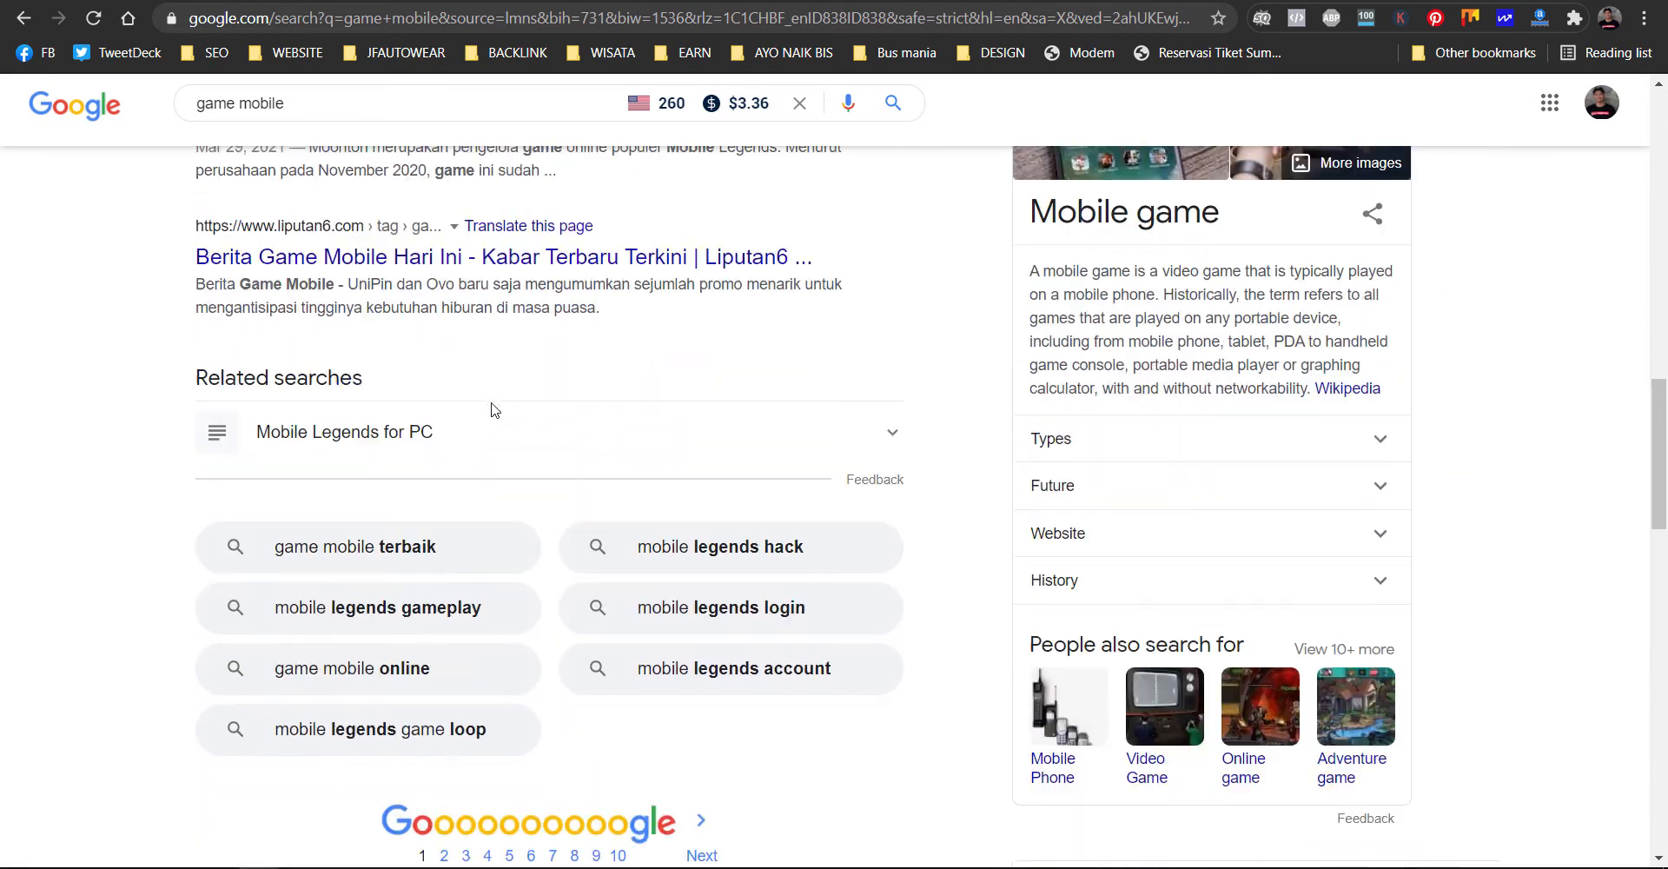
scroll(491, 409, "up", 12)
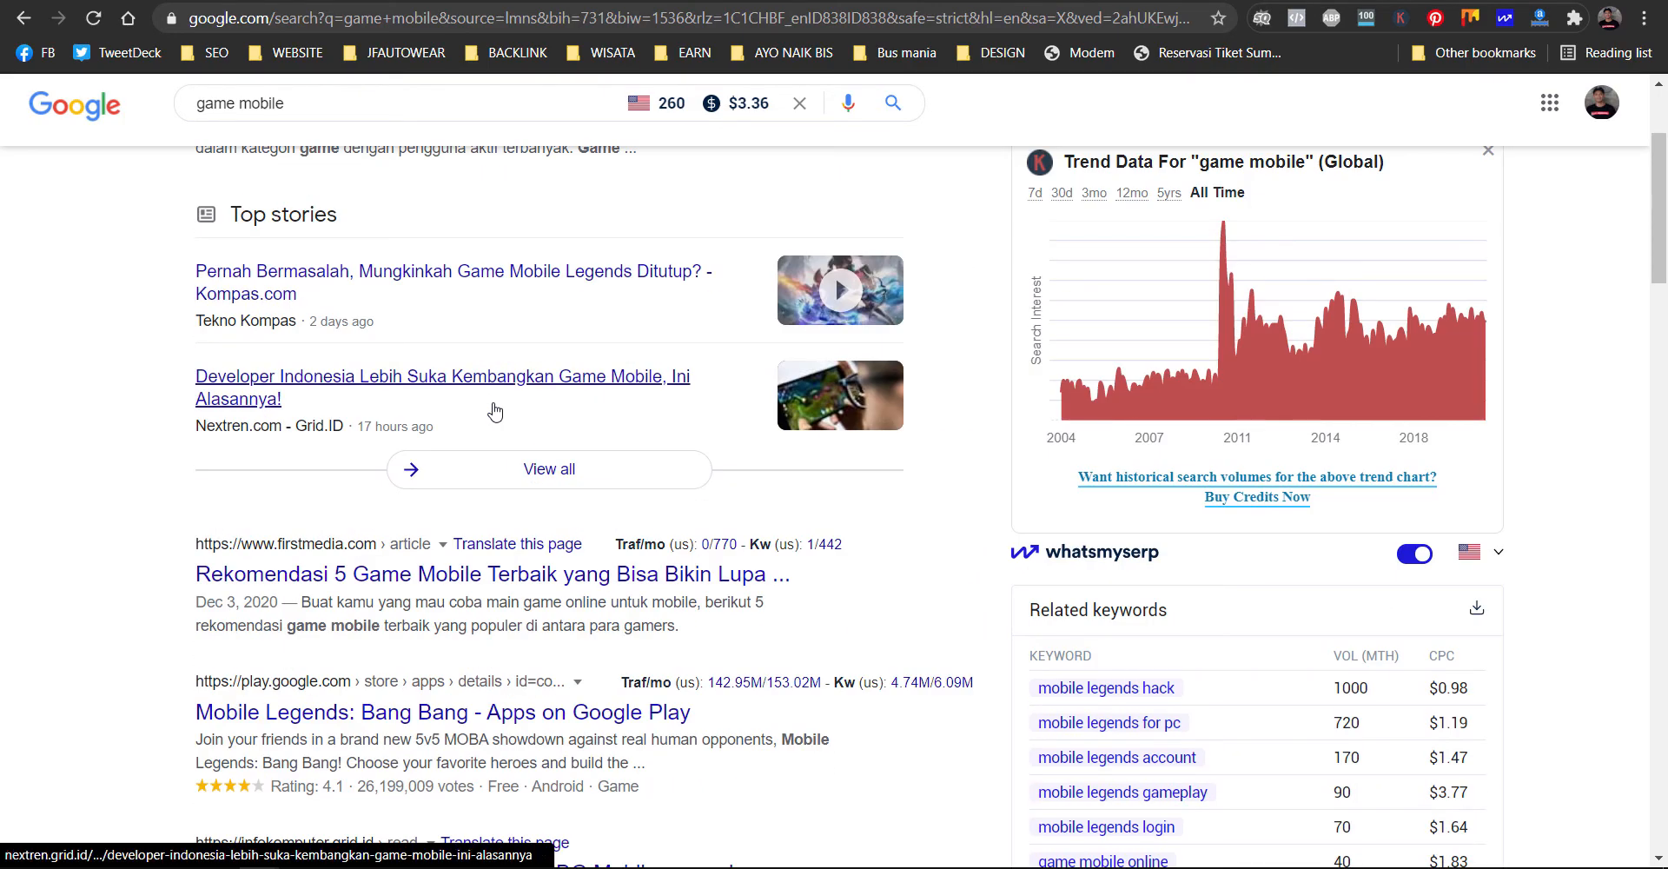
scroll(343, 395, "up", 2)
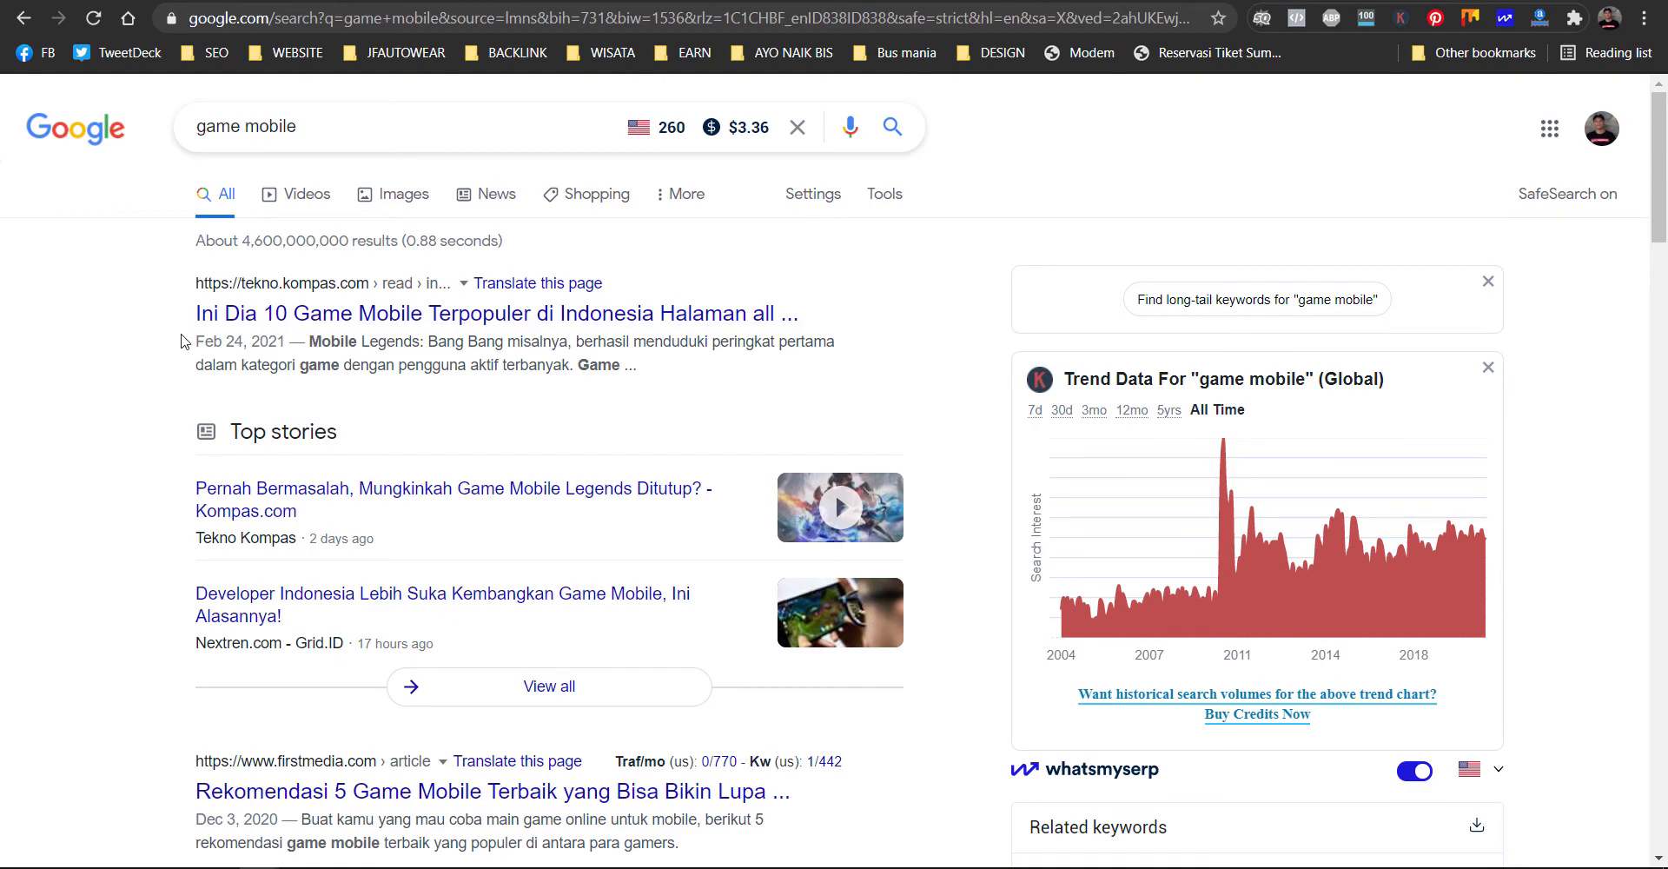
scroll(183, 341, "down", 15)
scroll(324, 466, "up", 5)
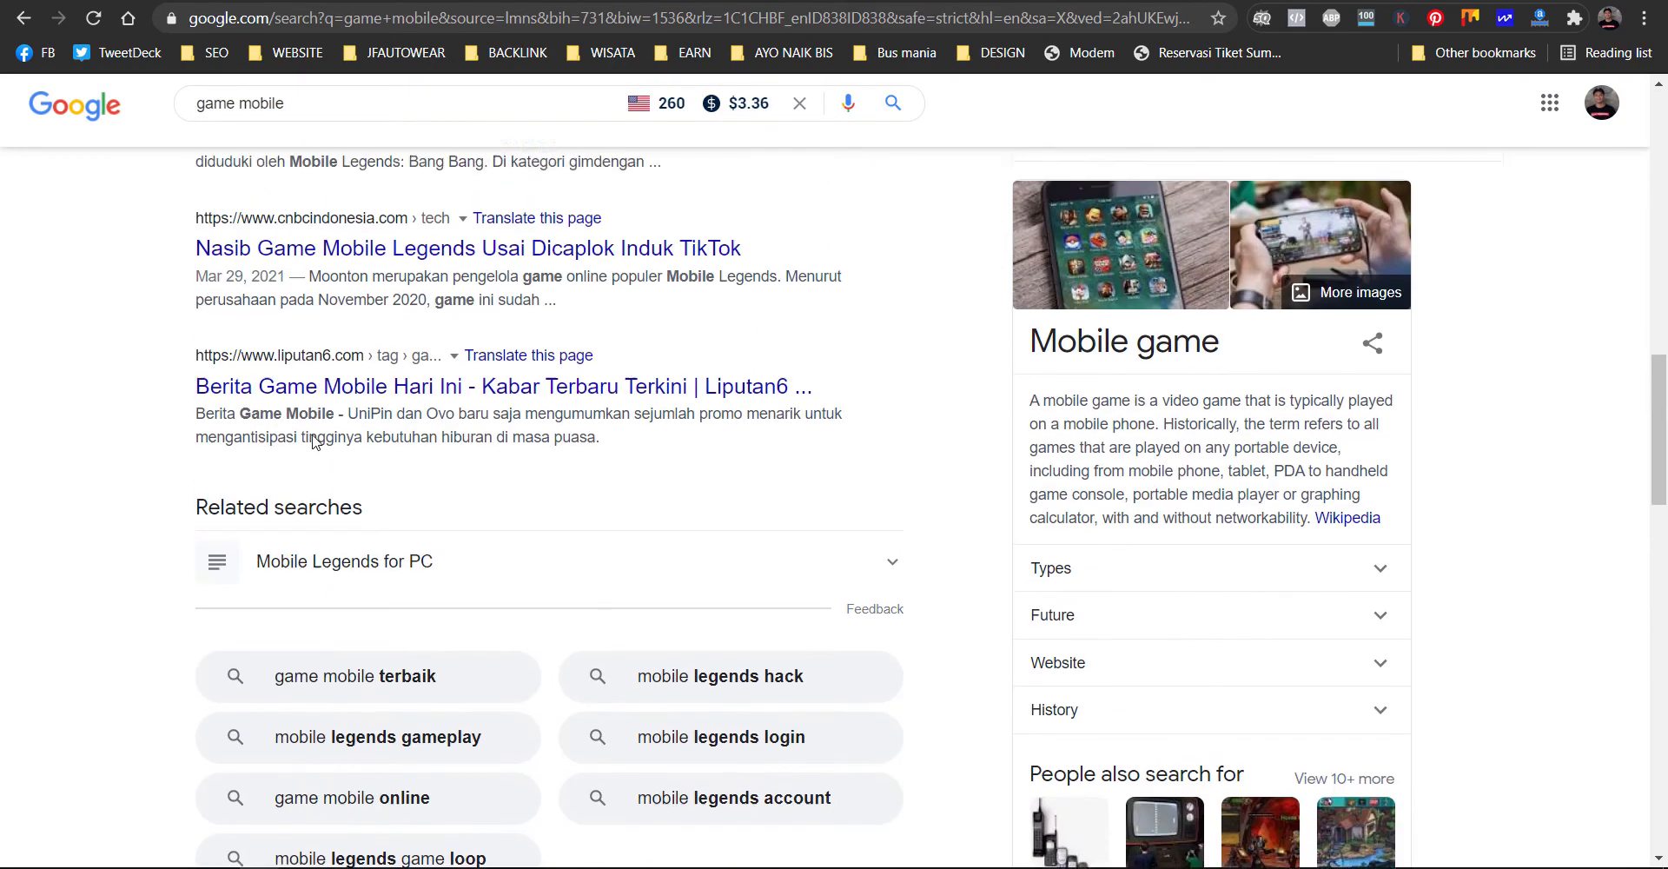
scroll(314, 441, "up", 3)
scroll(364, 434, "down", 6)
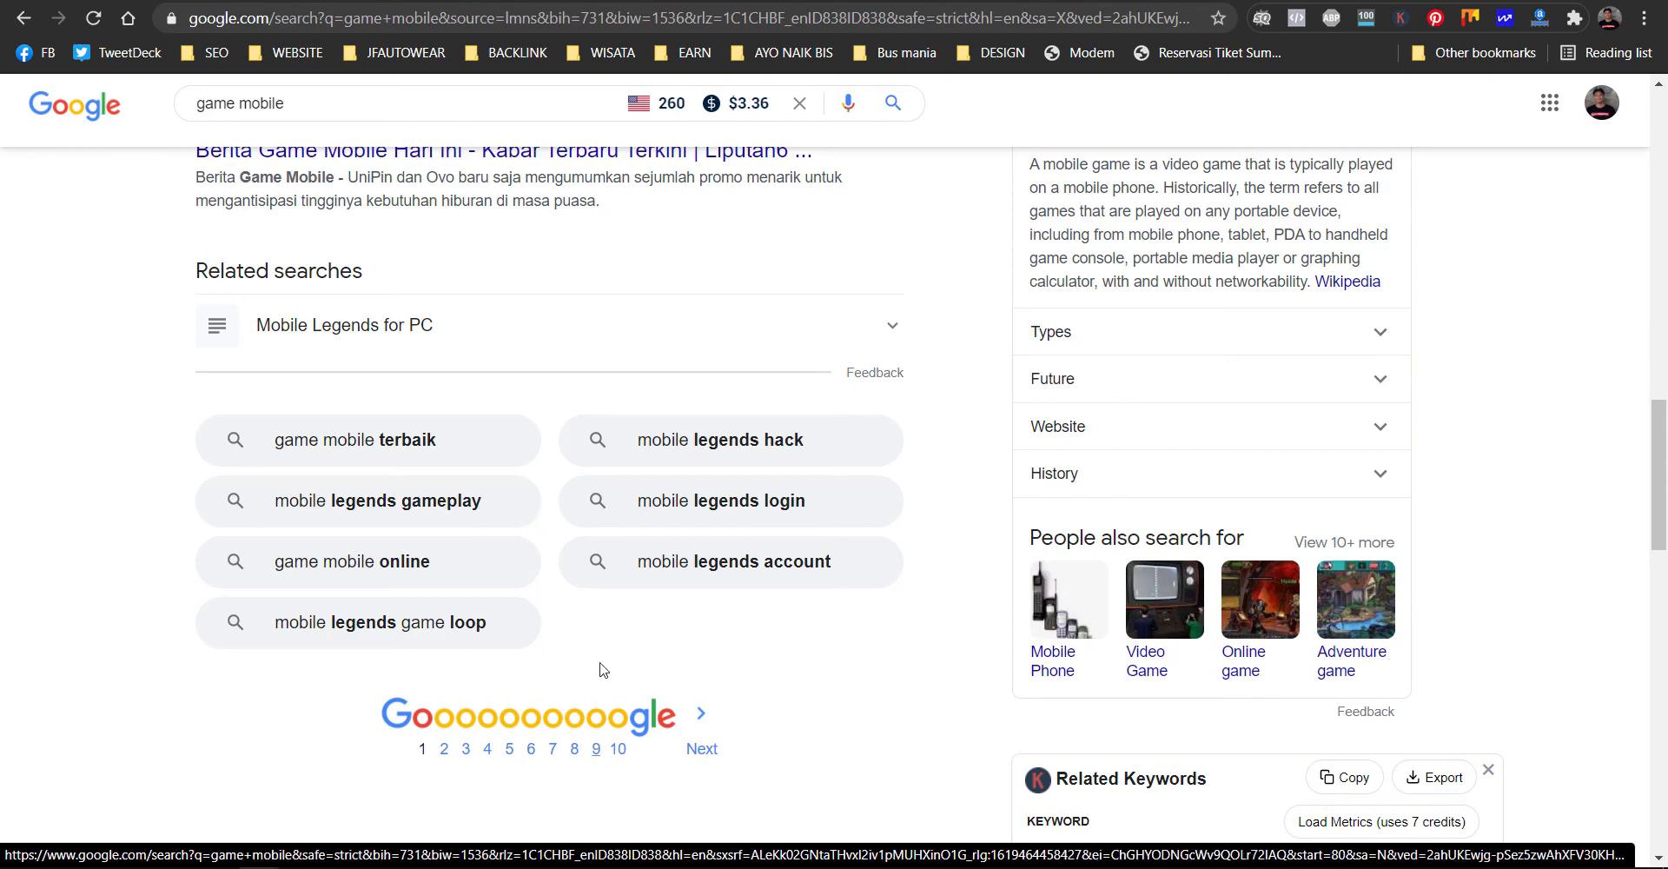
scroll(469, 650, "up", 5)
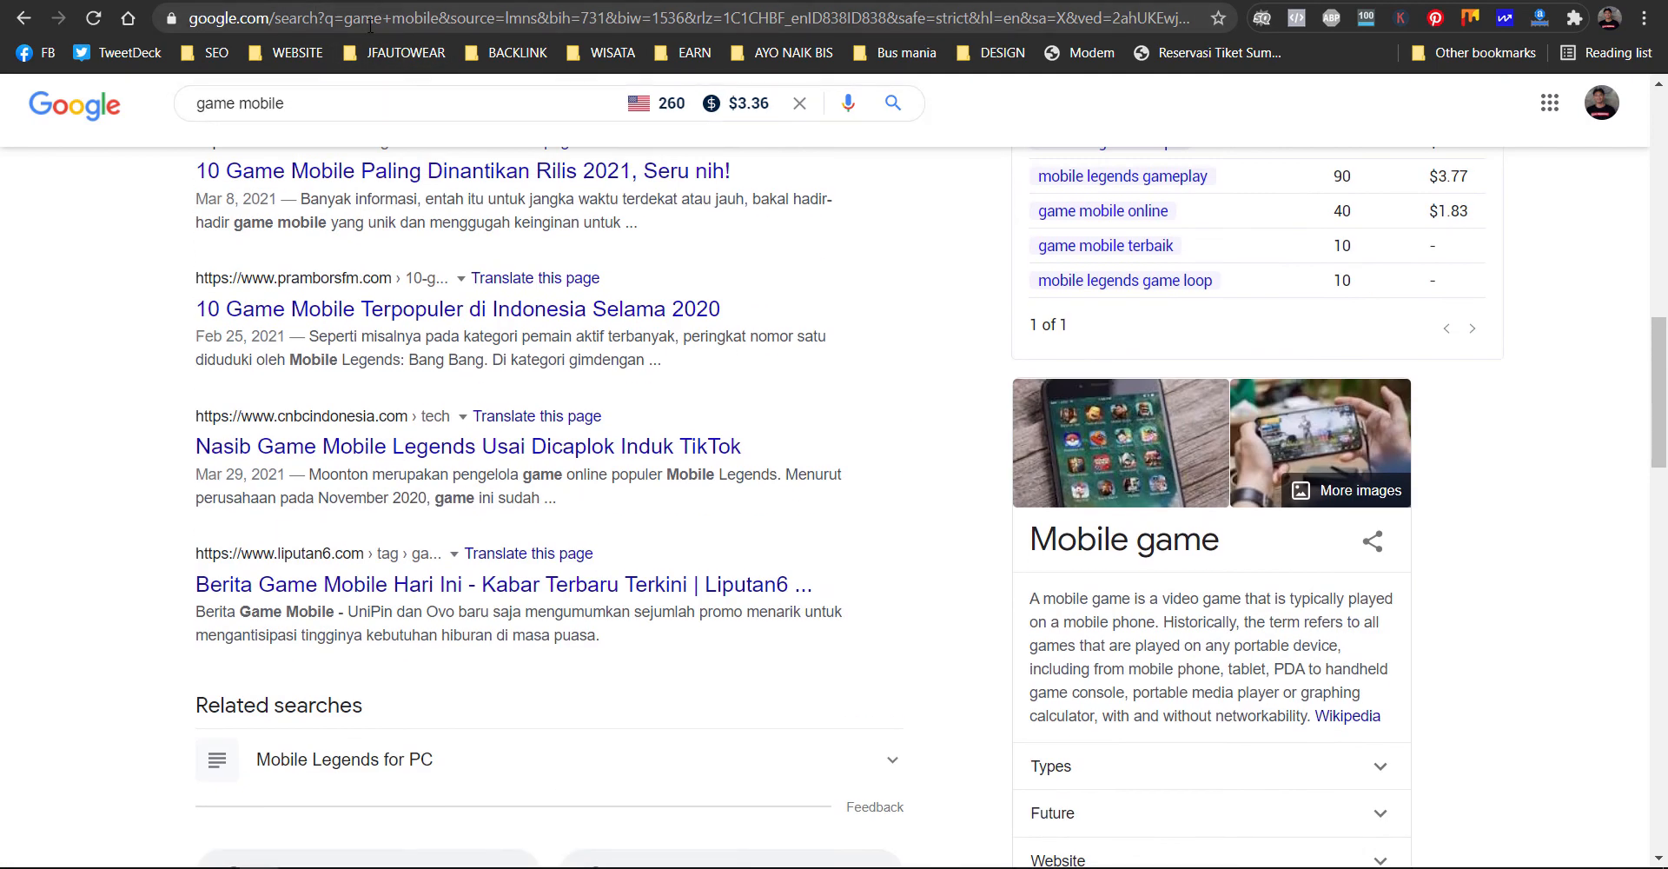
- Switch to the Notepad notes and, after a blank line, add "CARA KELUAR DARI SANDBOX - NEXT VIDEO" at the end, followed by a new line
left_click(273, 782)
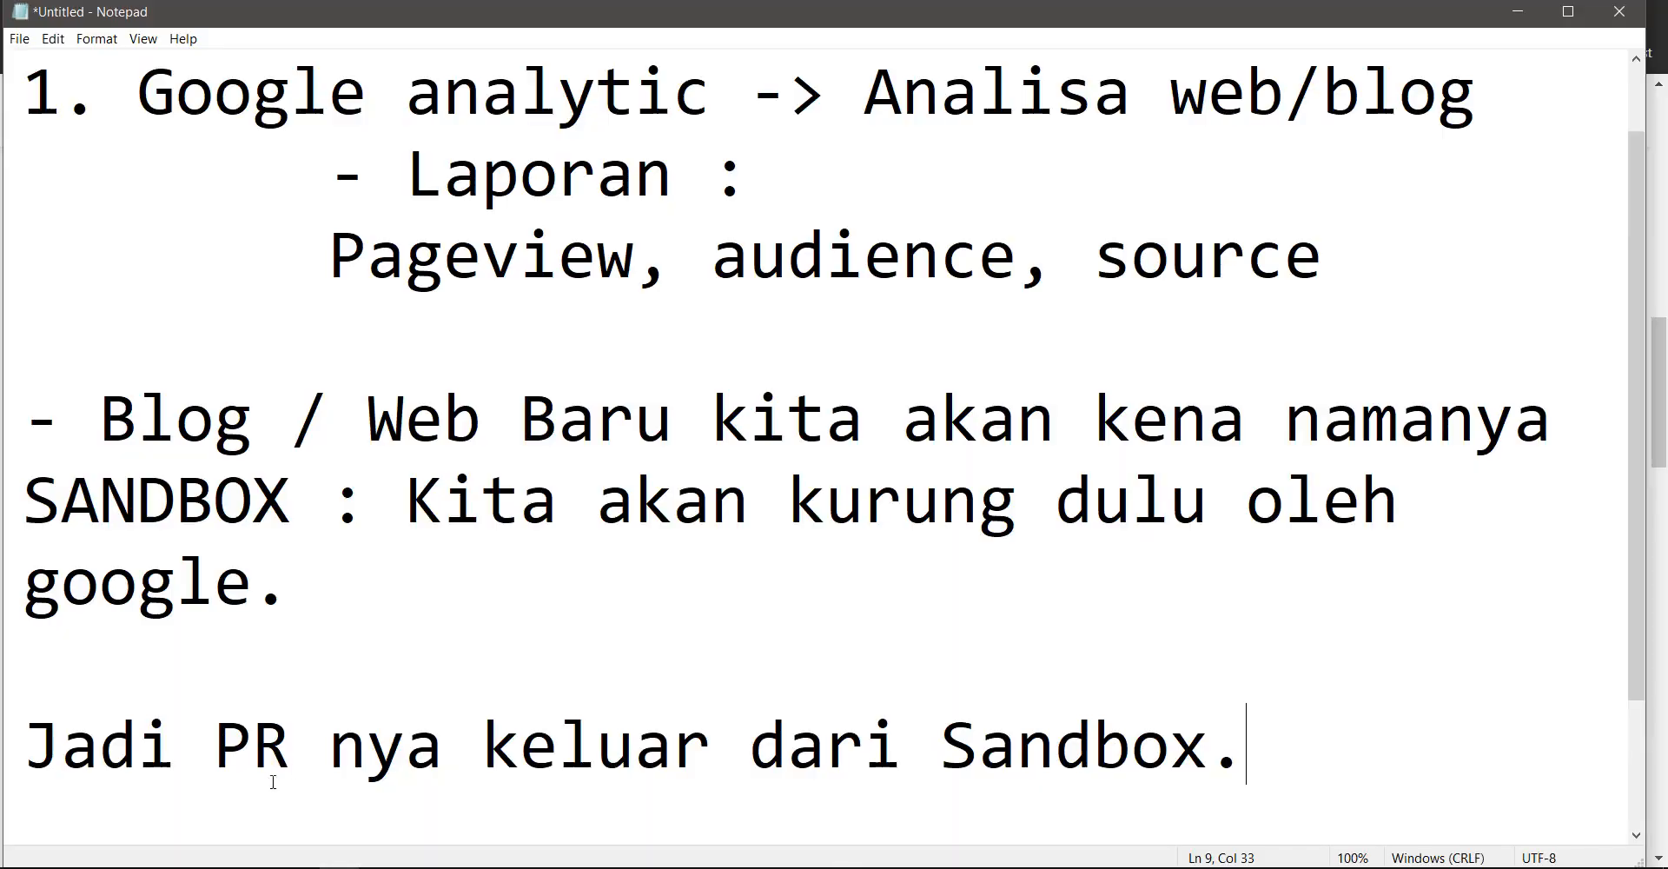
key("Return")
key("Return")
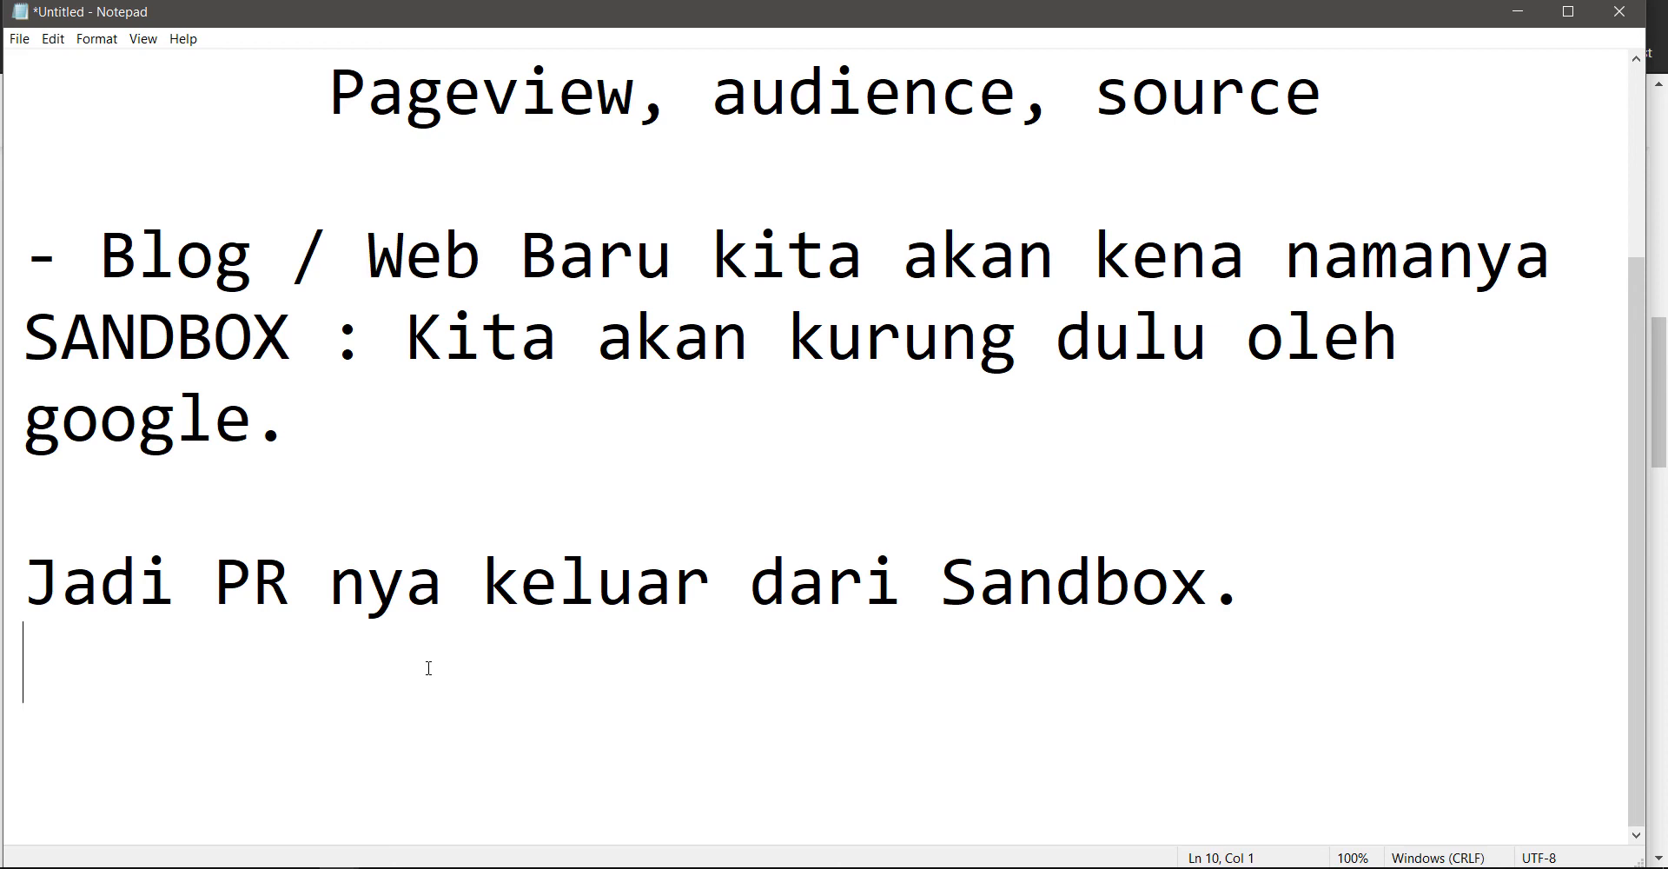
key("Return")
type("CARA KE")
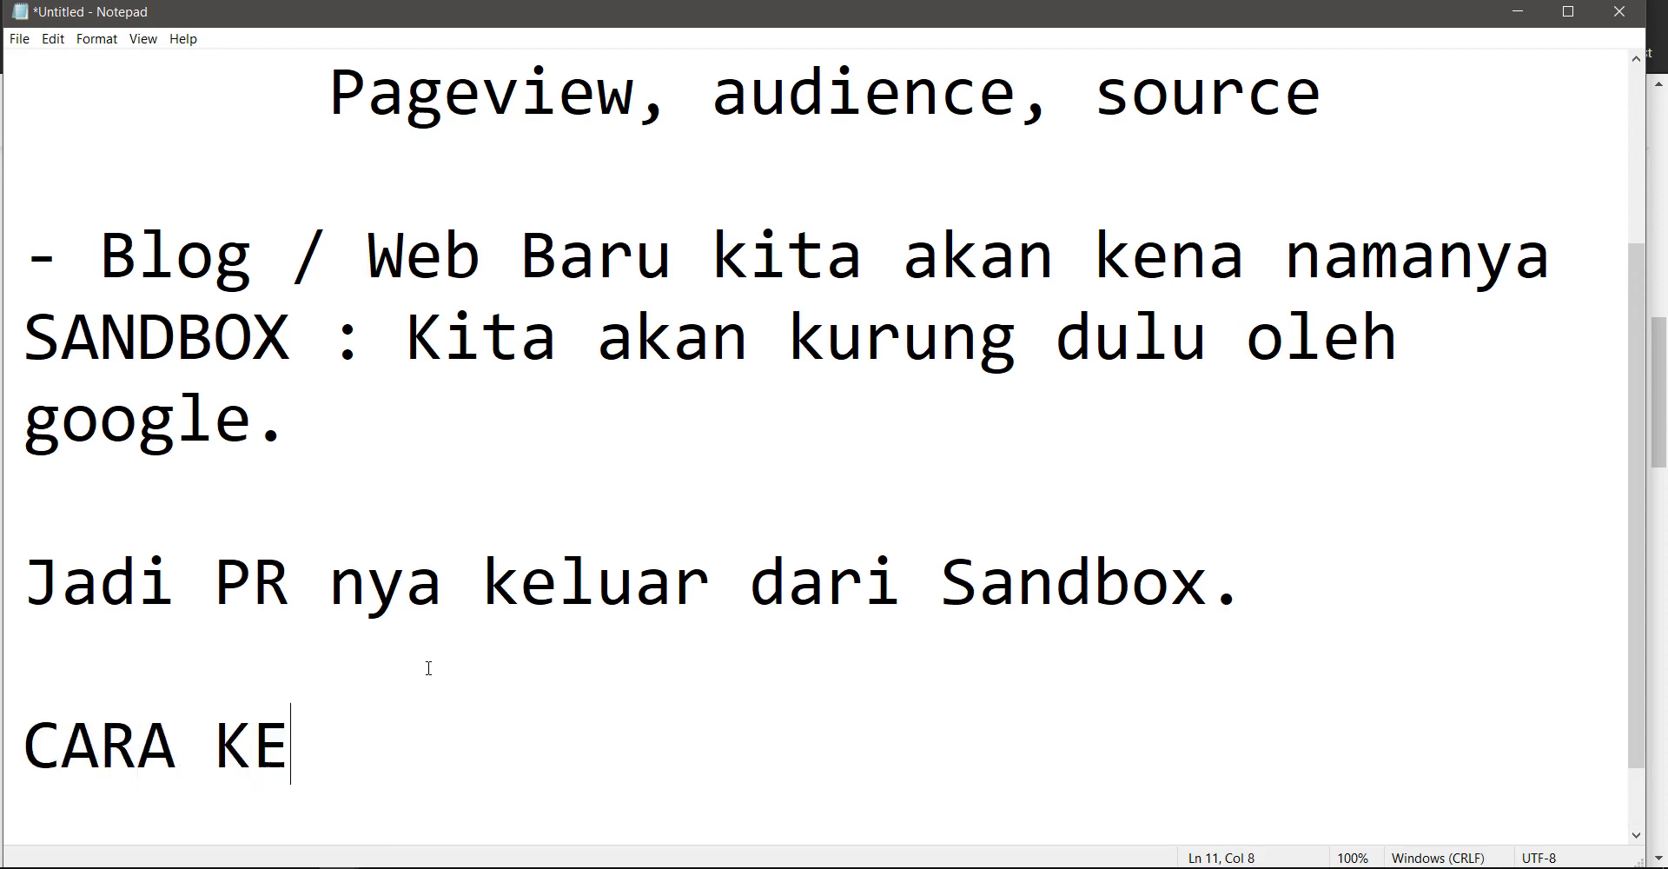
type("LUAR DARI ")
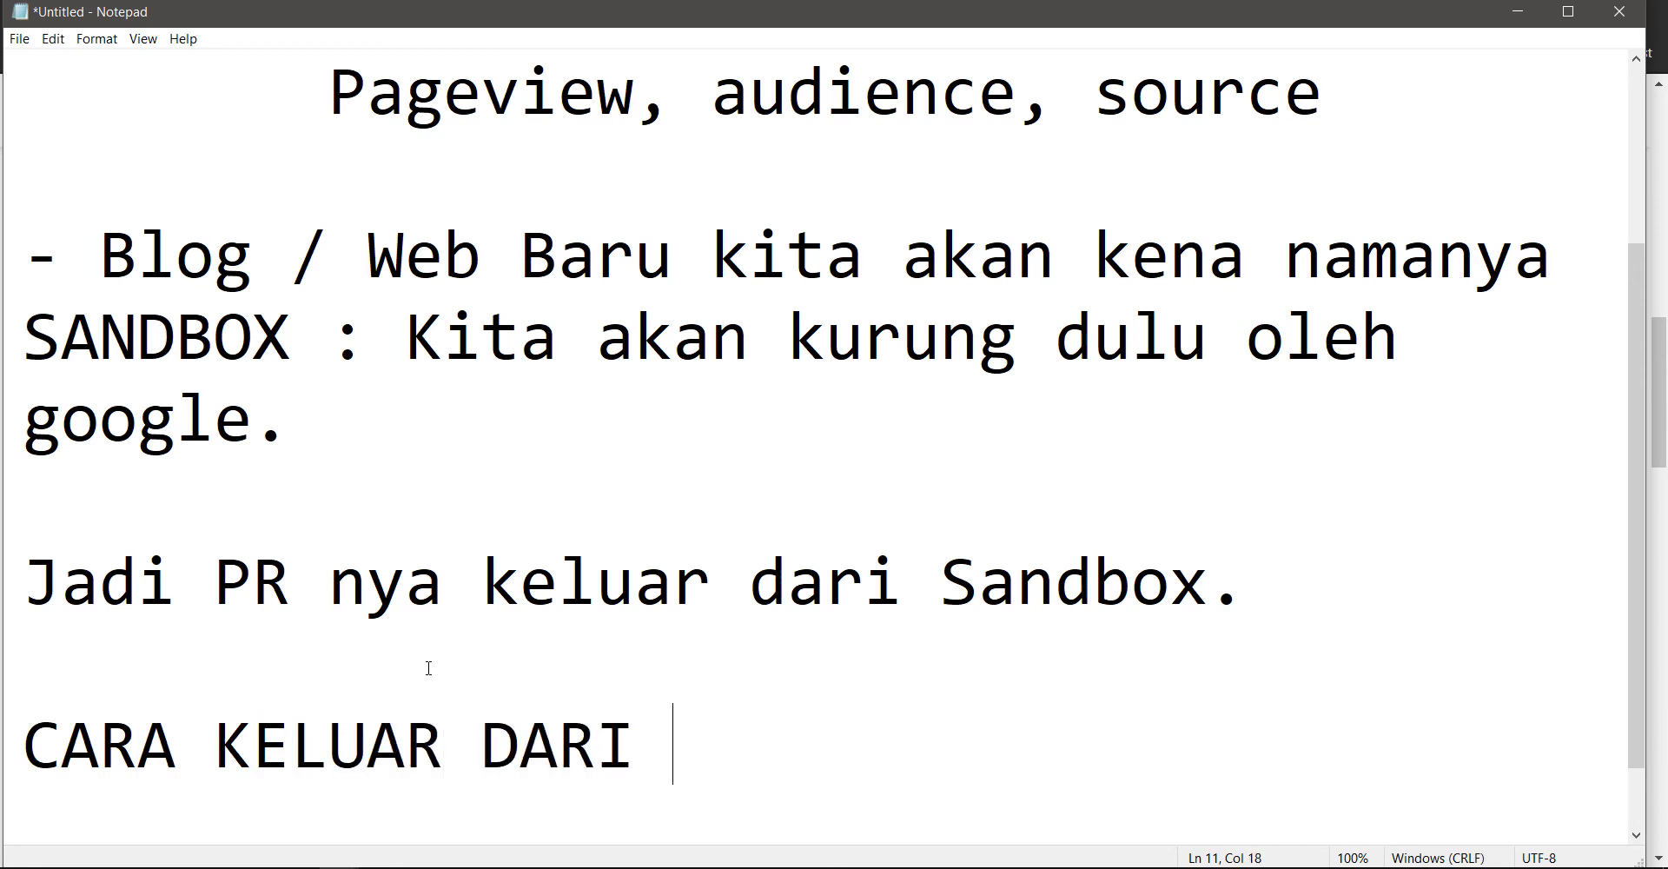
type("SANDBOX")
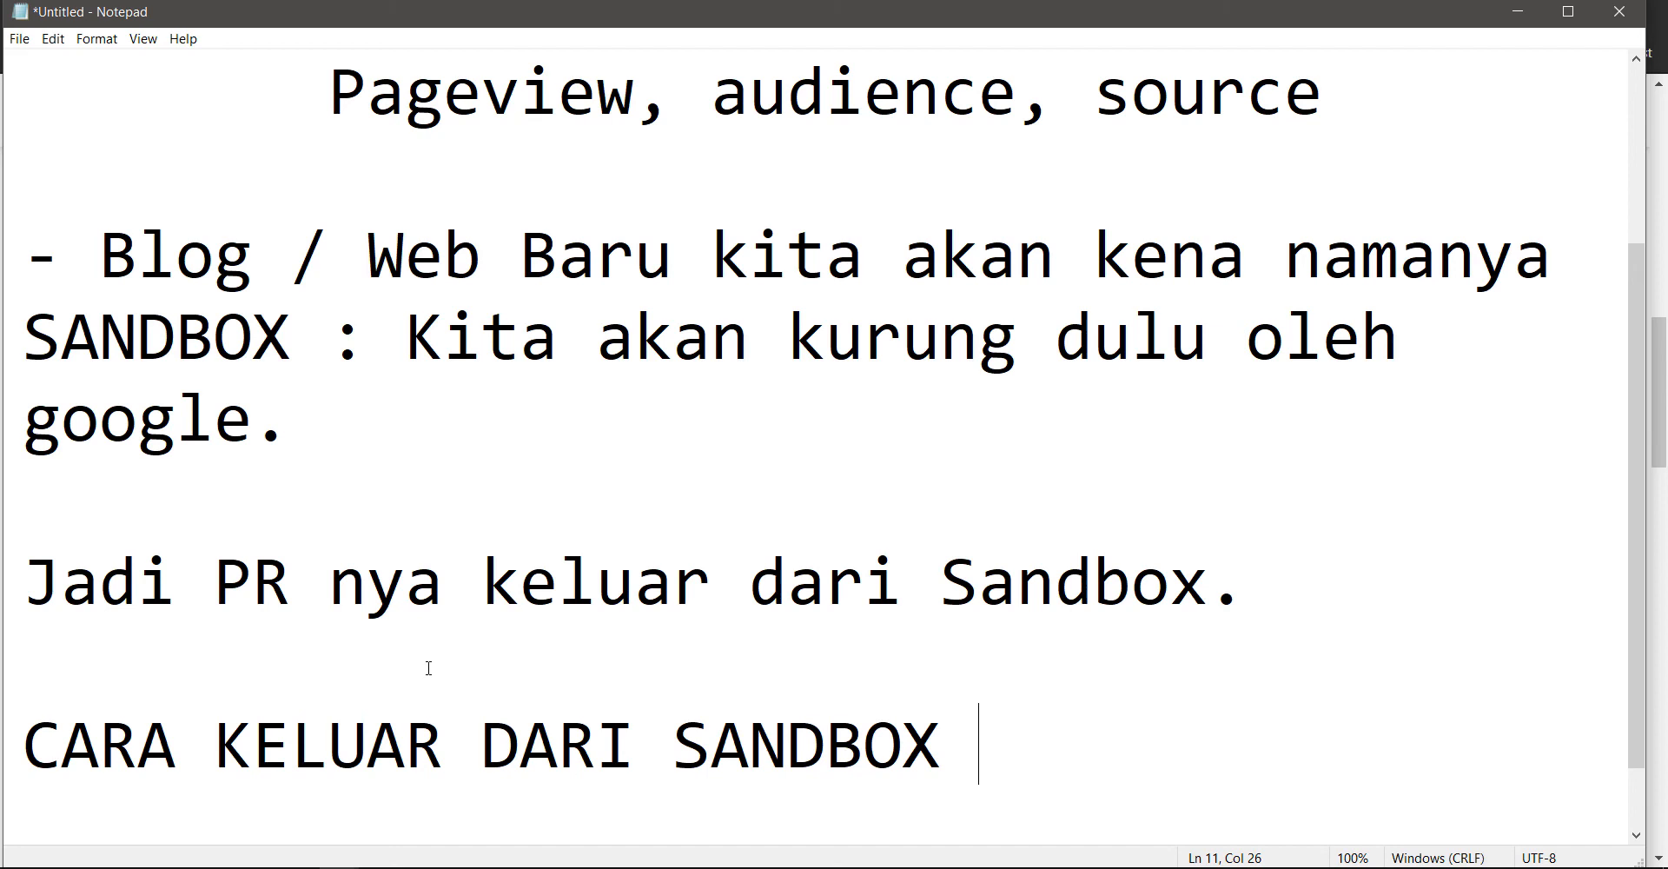
type(" - NEXT VIDE")
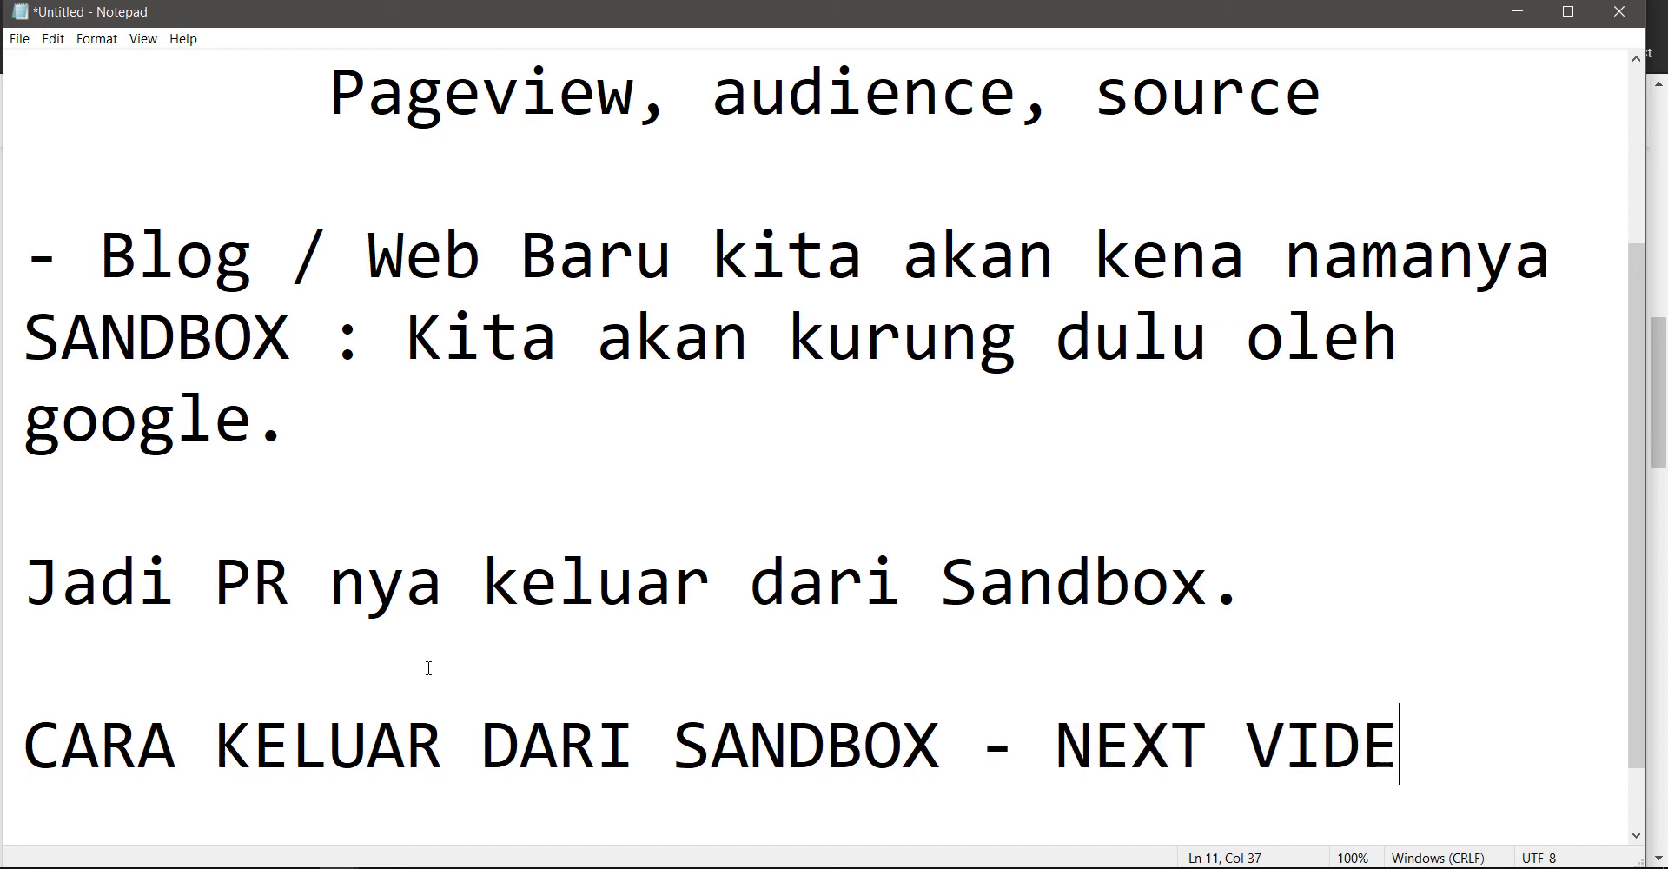
type("O")
key("Return")
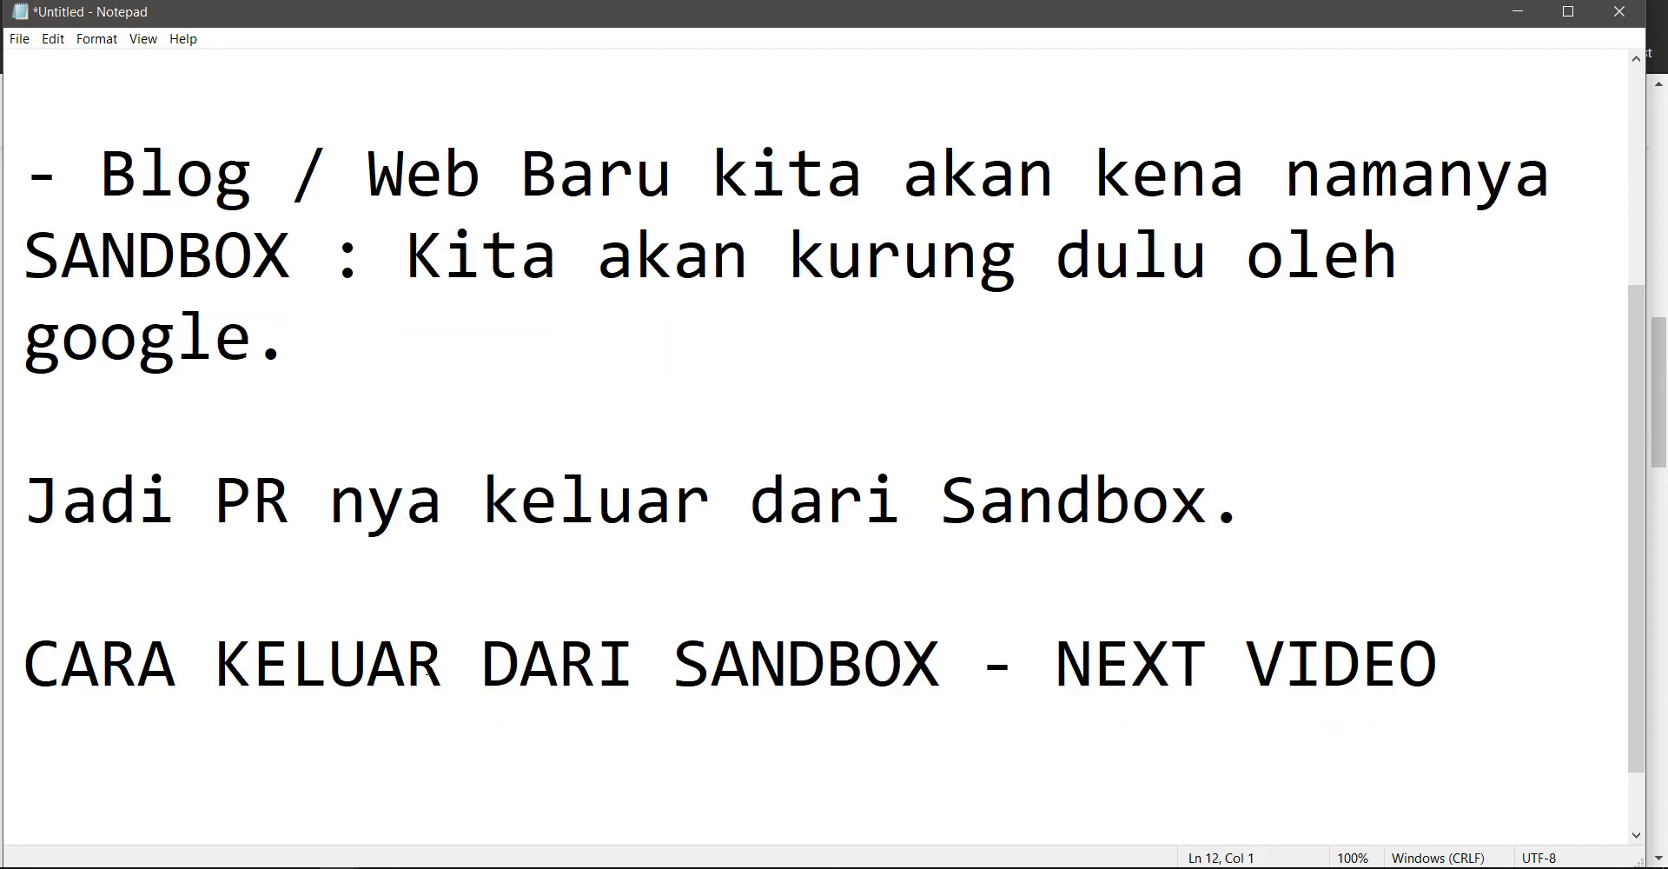